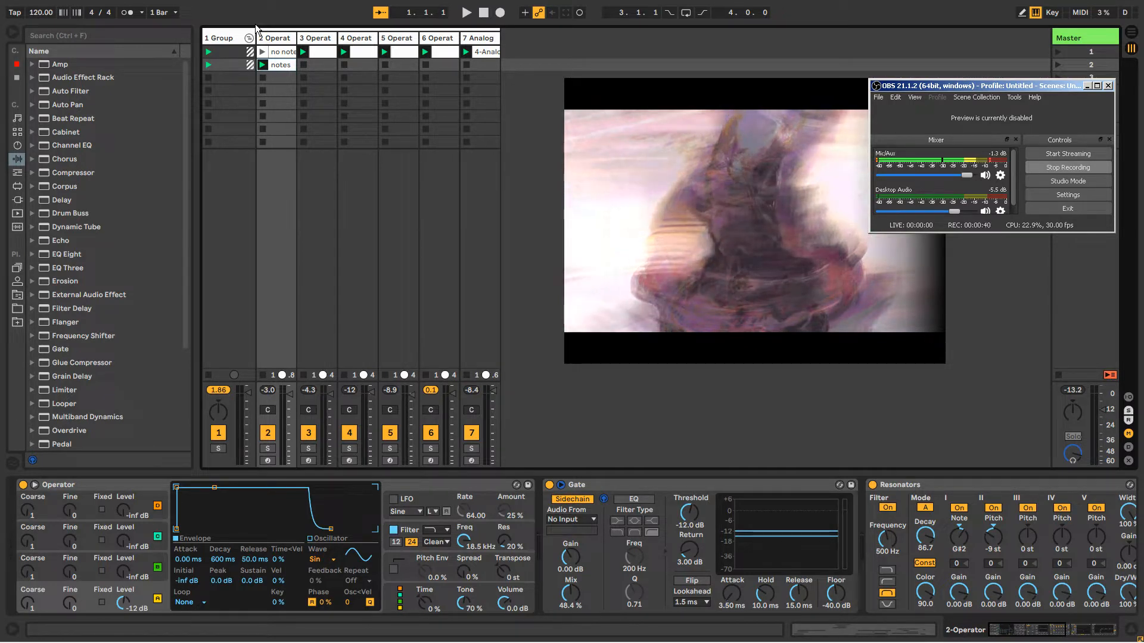
left_click(222, 39)
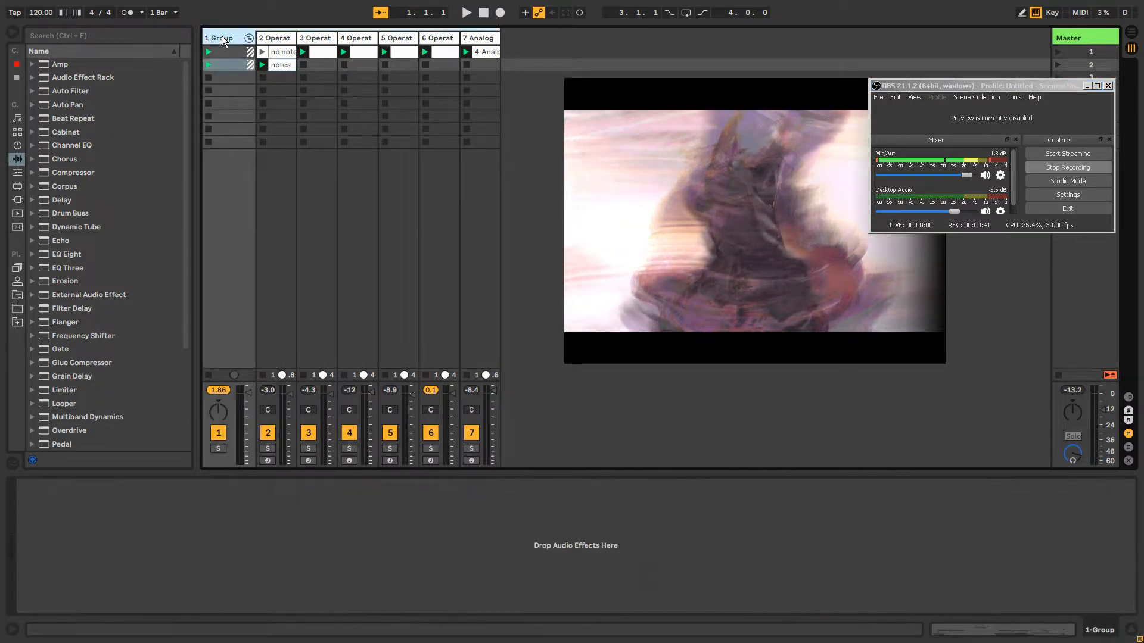
left_click(466, 40)
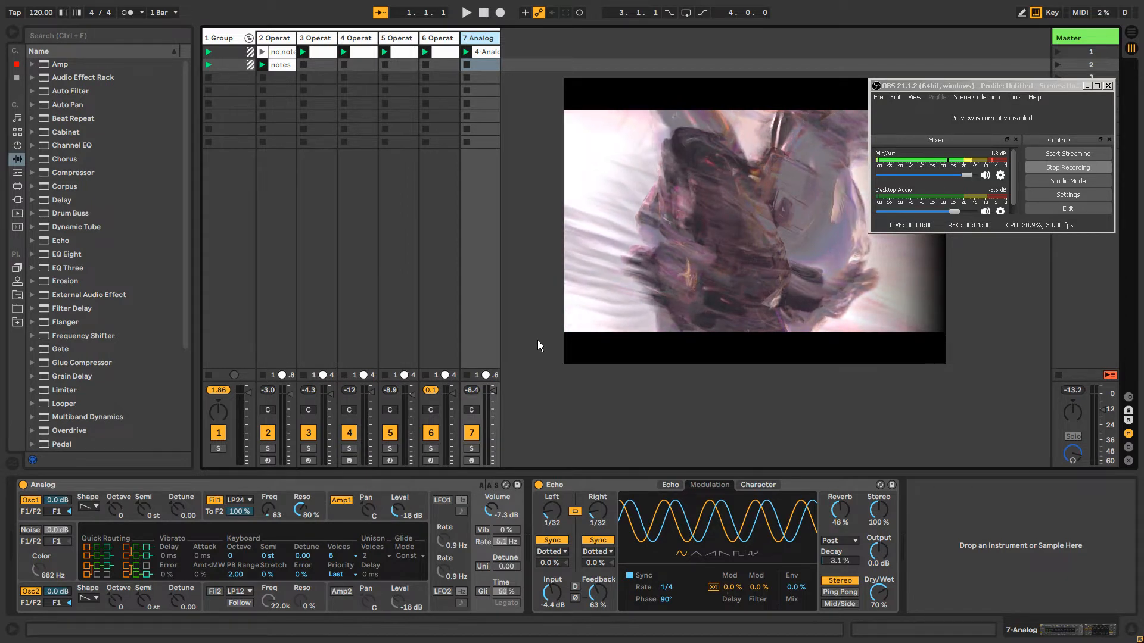
key("alt+Tab")
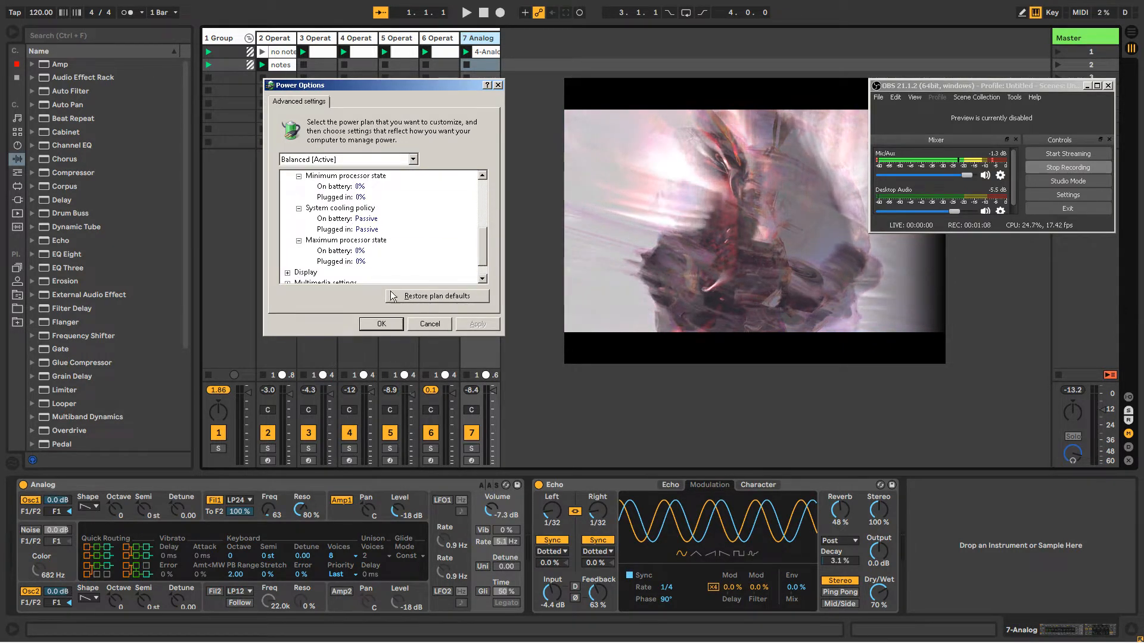
left_click(429, 324)
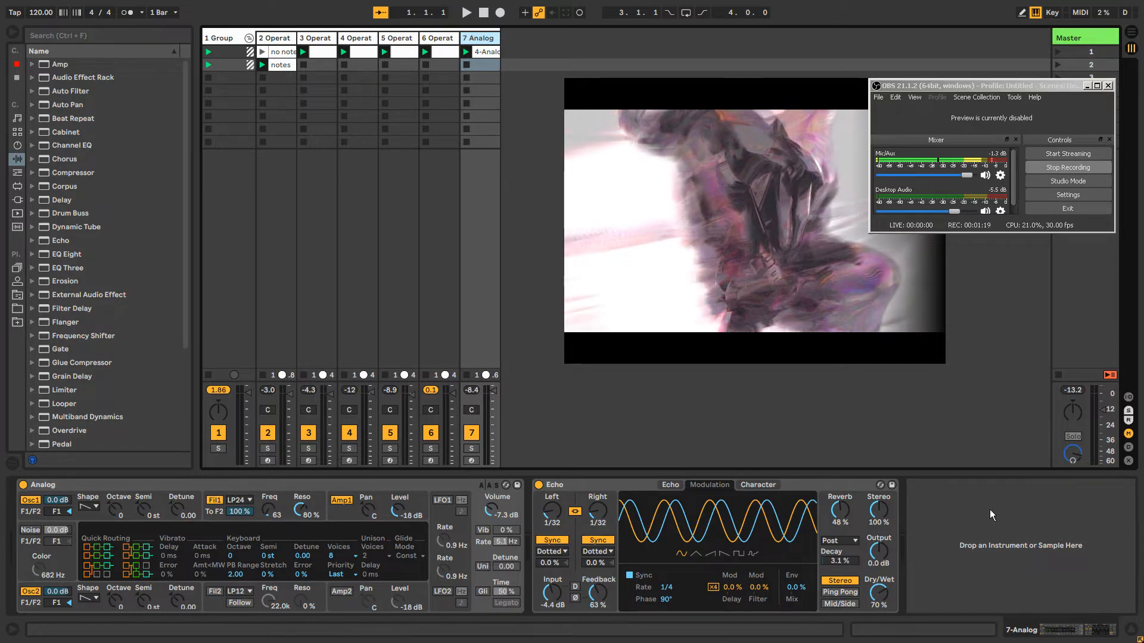
key("super")
left_click(1060, 637)
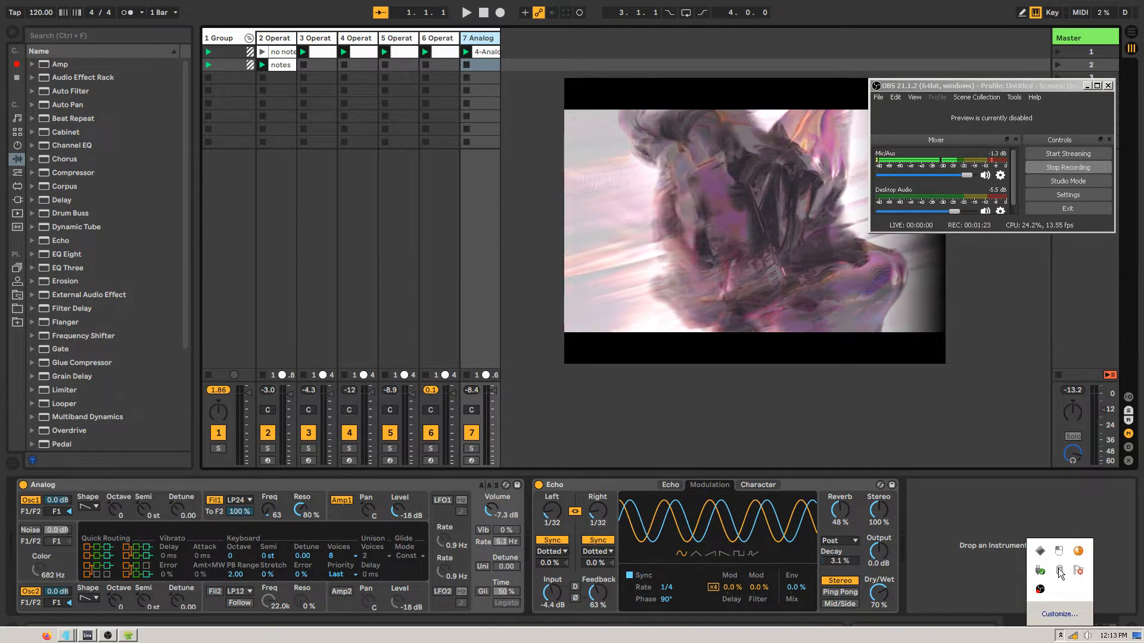
left_click(595, 411)
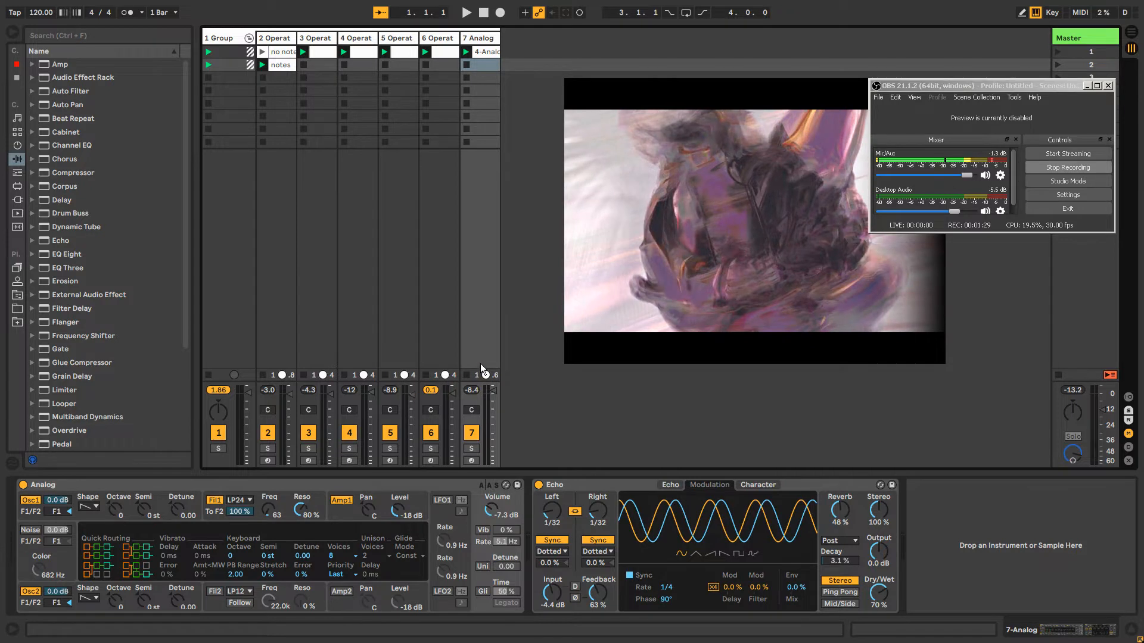
Start playback of the session with the group track selected
left_click(232, 41)
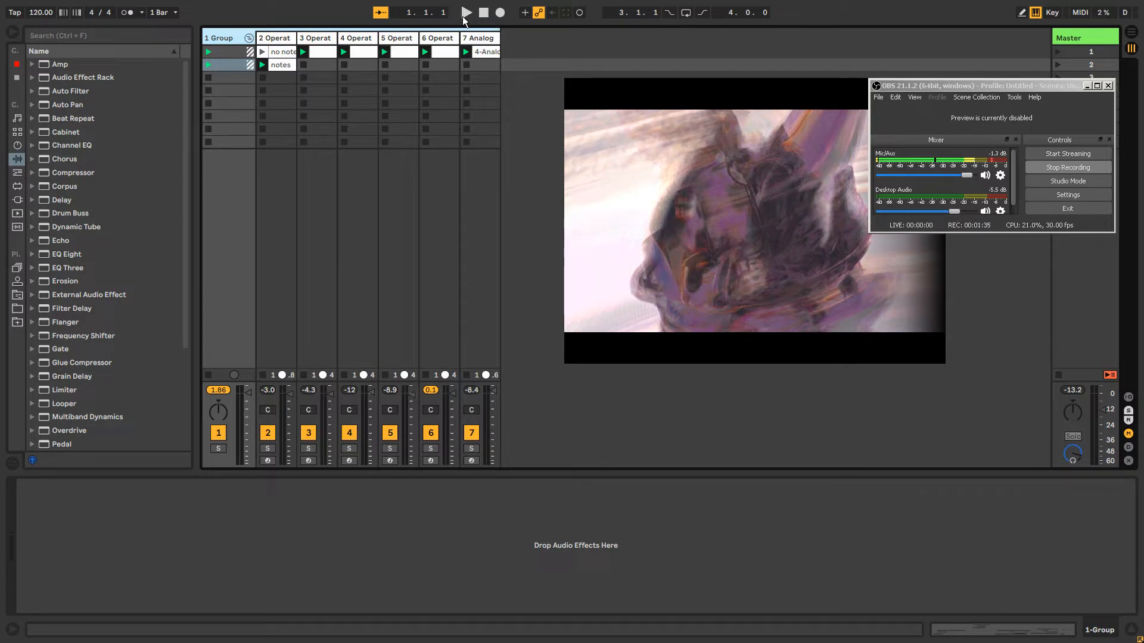
left_click(466, 13)
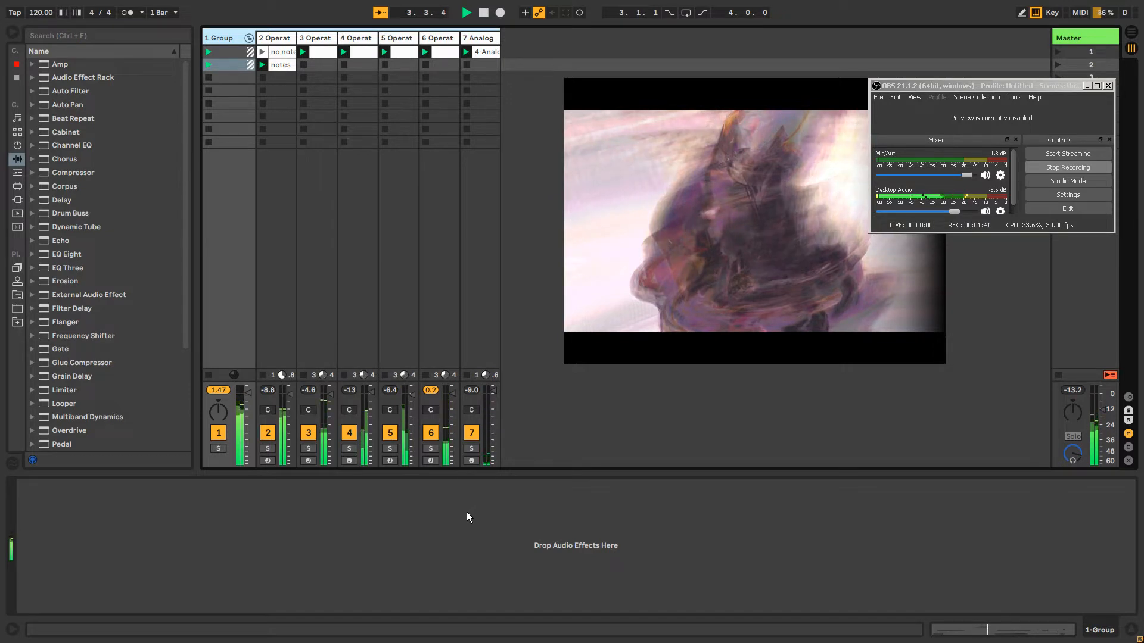
left_click(753, 246)
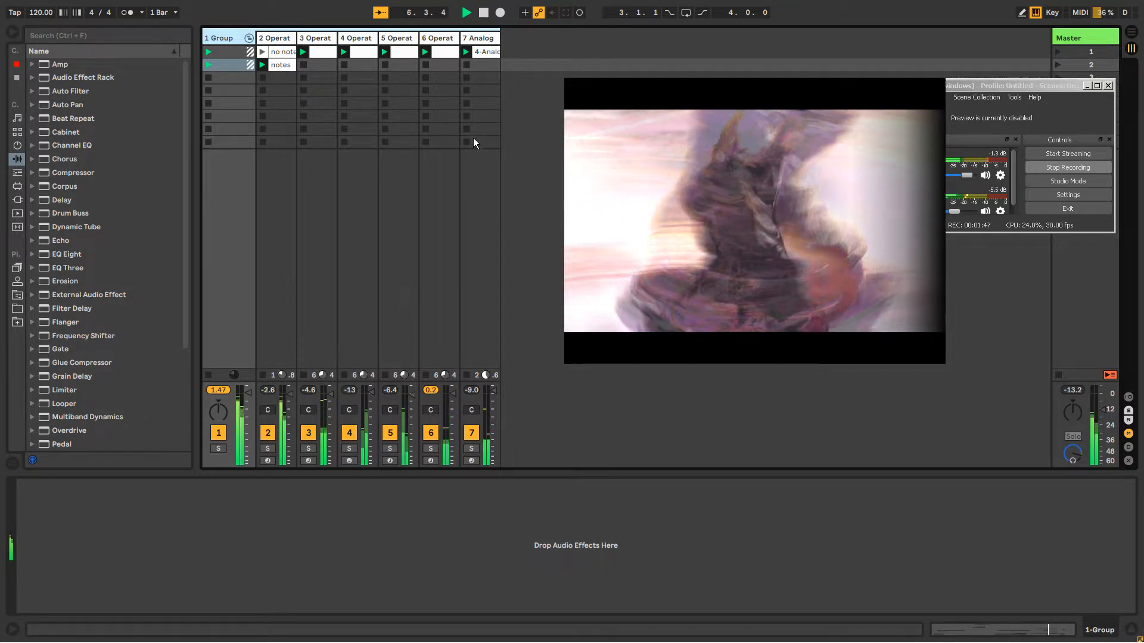
Examine the device chains of the Operator tracks and the Analog track one after another while the clips play
left_click(282, 68)
left_click(316, 55)
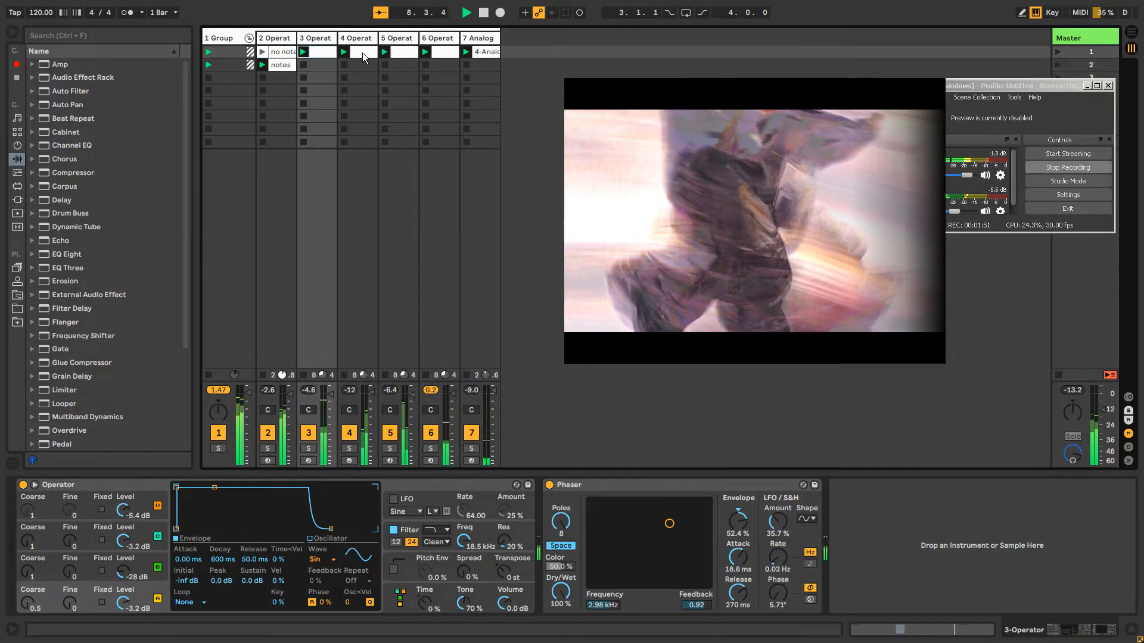
left_click(484, 55)
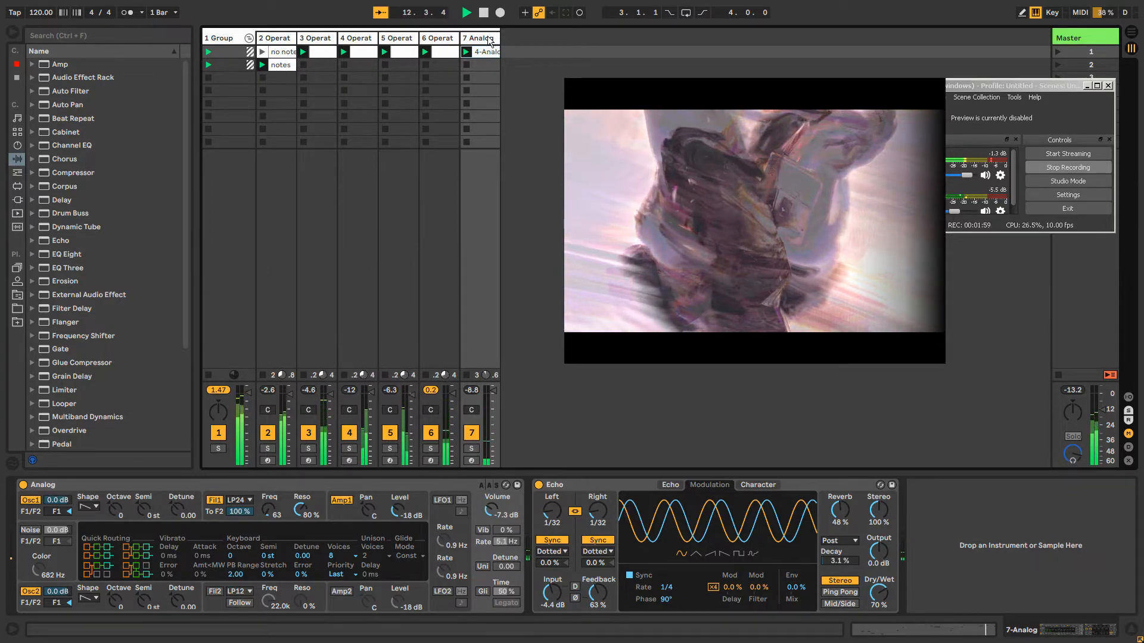
left_click(488, 39)
left_click(396, 39)
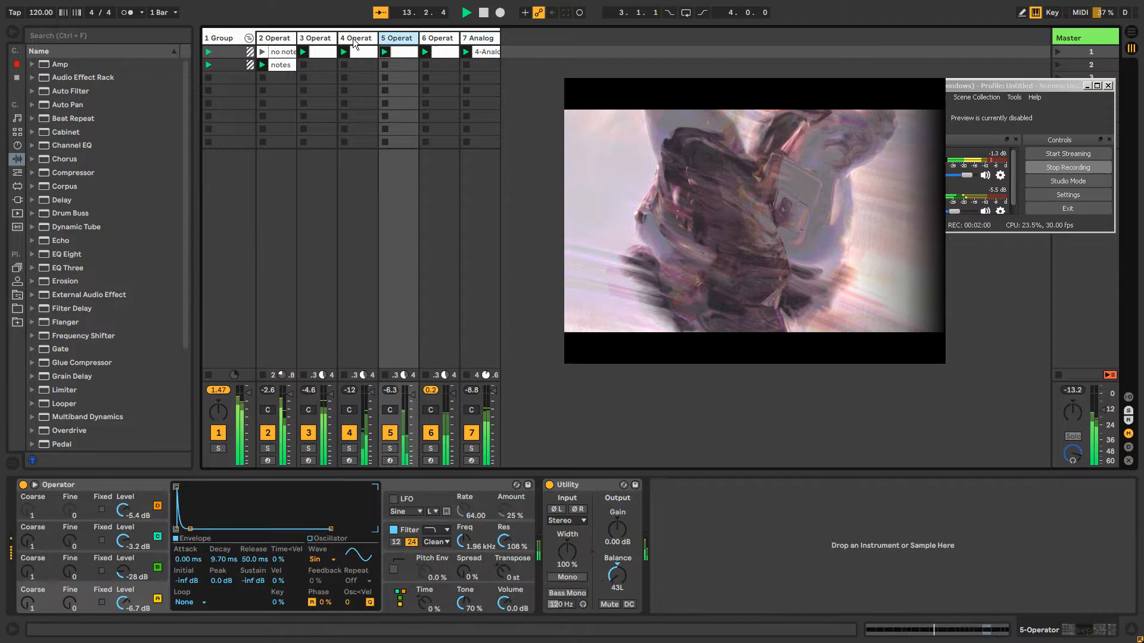
left_click(279, 39)
left_click(318, 38)
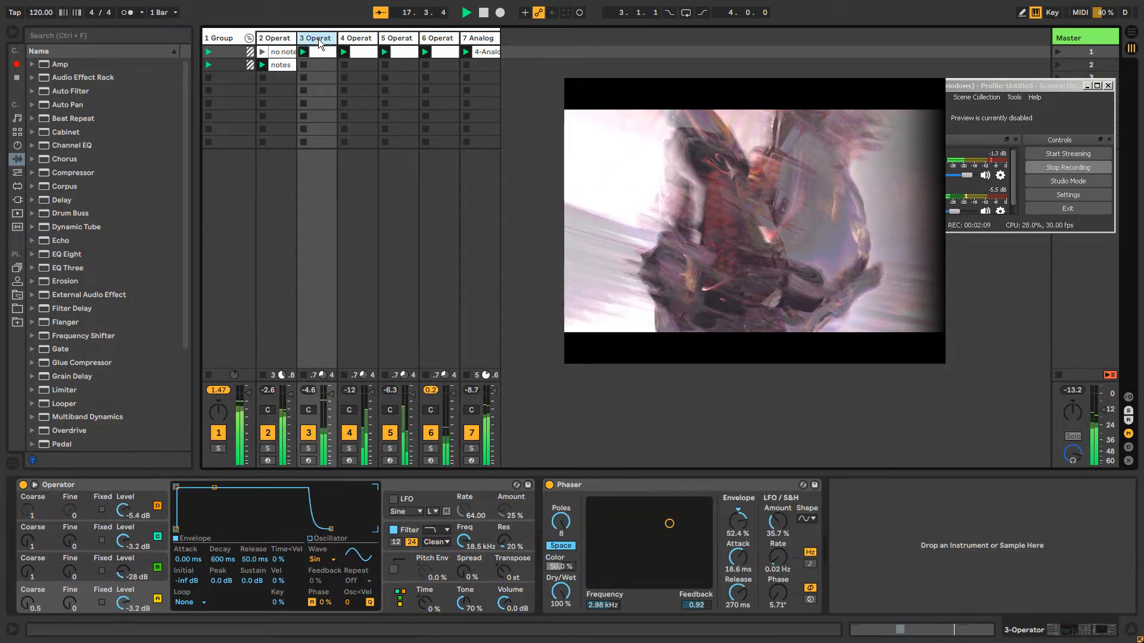
left_click(348, 36)
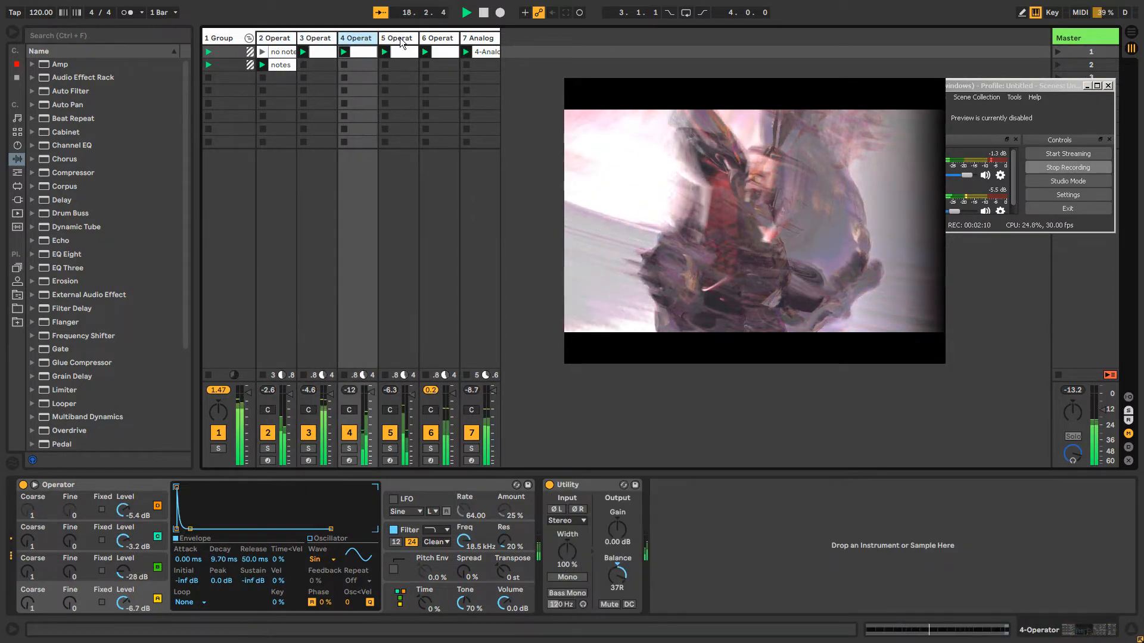
left_click(439, 38)
left_click(489, 39)
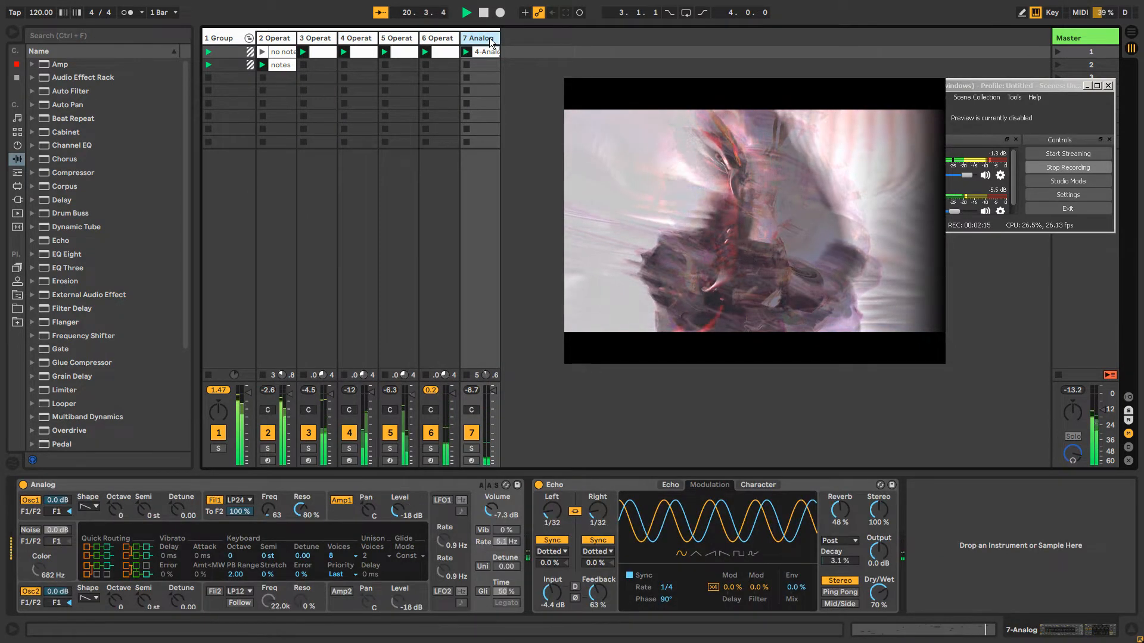
left_click(277, 38)
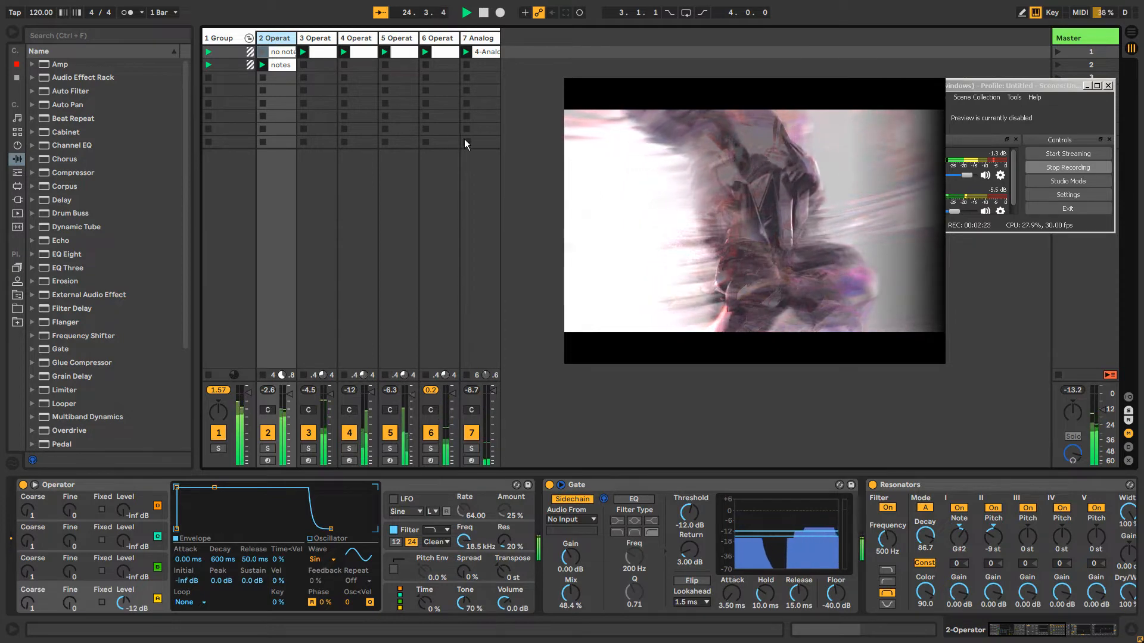
left_click(477, 38)
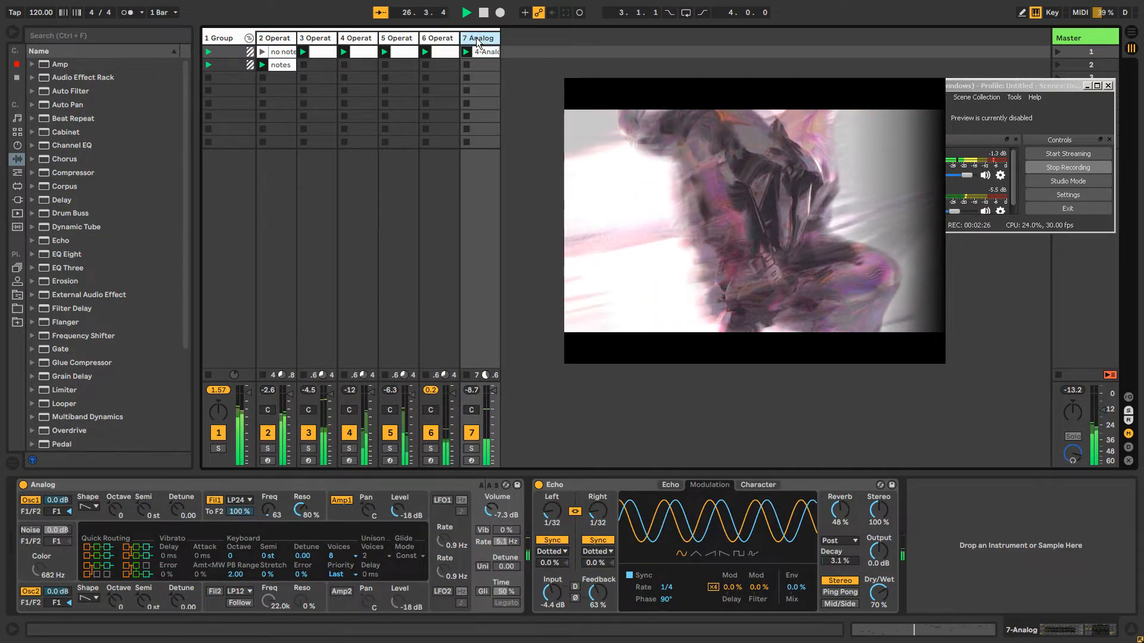
left_click(267, 39)
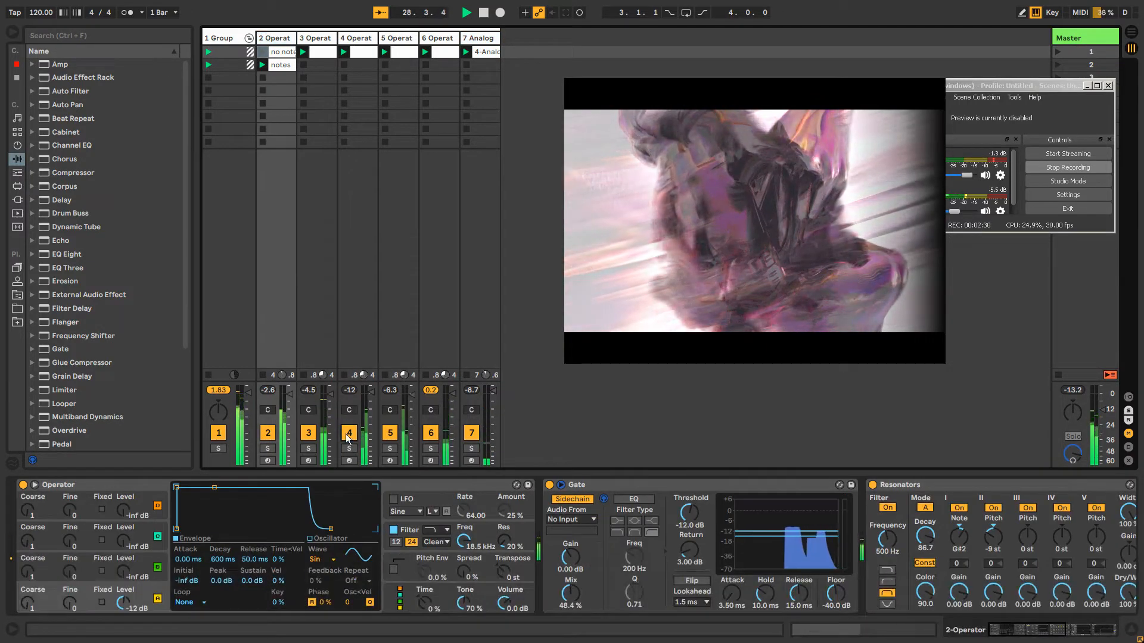
Mute the five Operator tracks, 2 to 6, so only the Analog track is heard
left_click(310, 434)
left_click(274, 431)
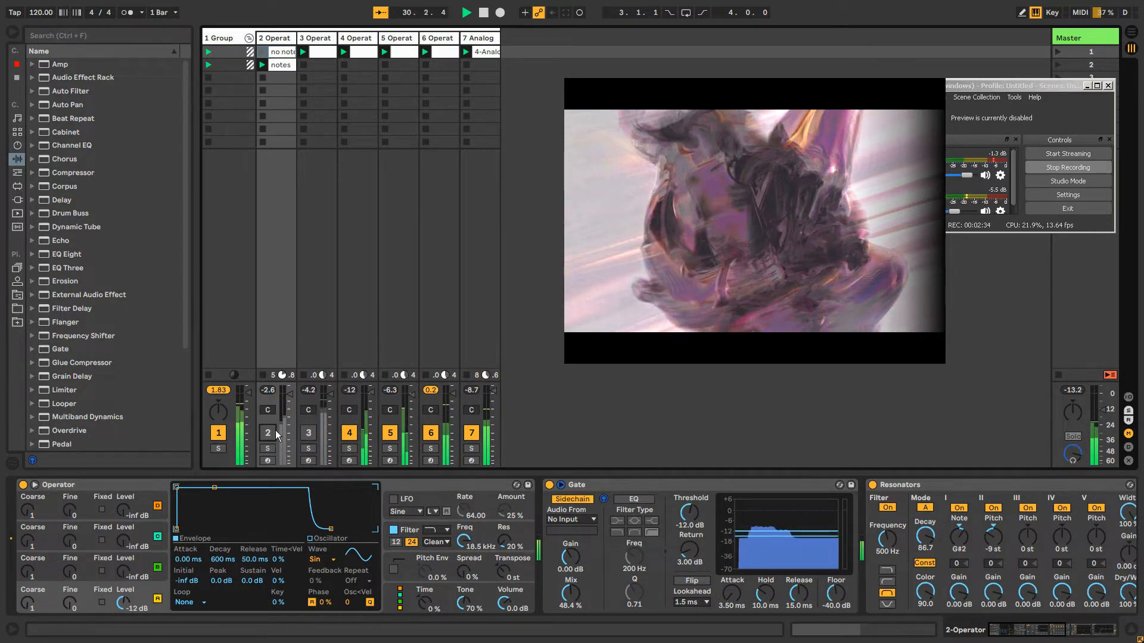
left_click(355, 434)
left_click(390, 433)
left_click(430, 433)
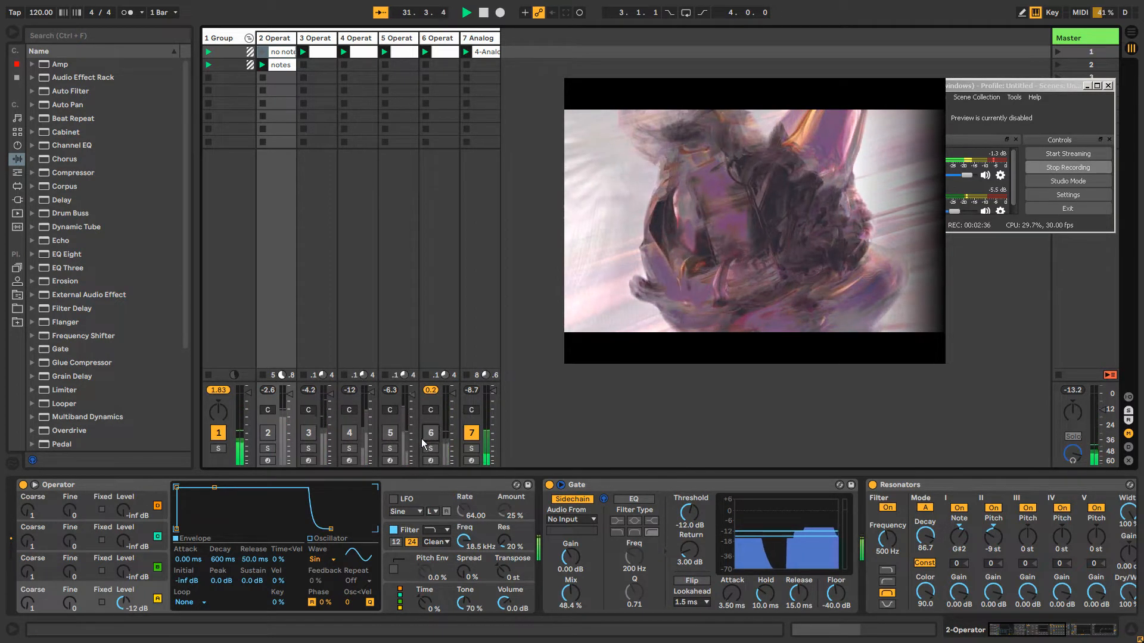
Unmute Operator tracks 2 to 6, working back from track 6
left_click(426, 435)
left_click(387, 435)
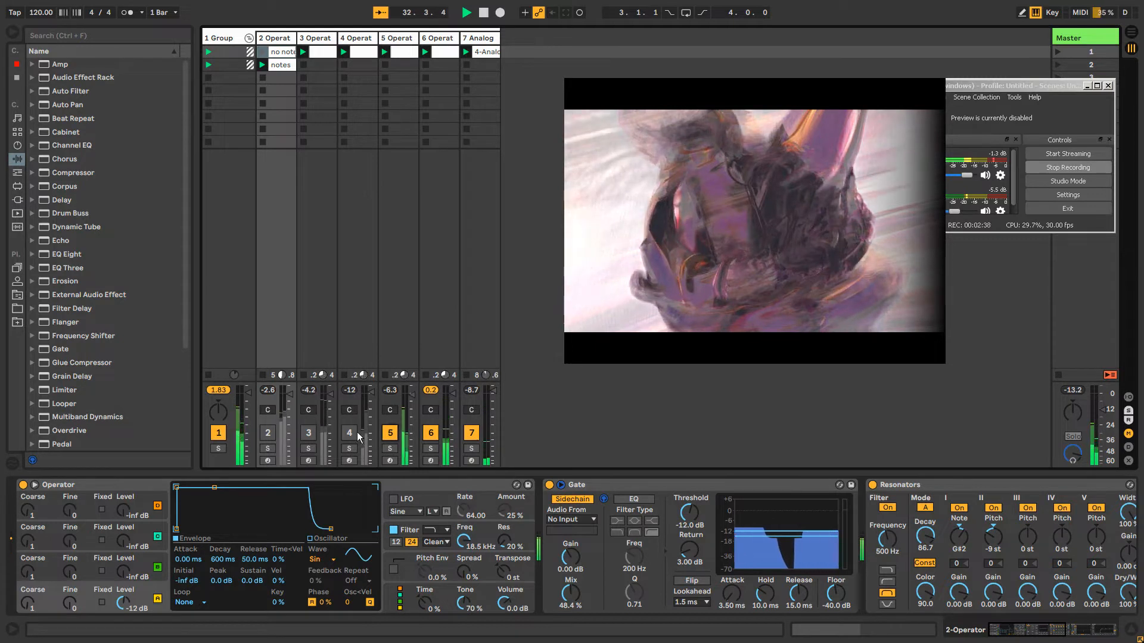
left_click(355, 433)
left_click(310, 433)
left_click(267, 434)
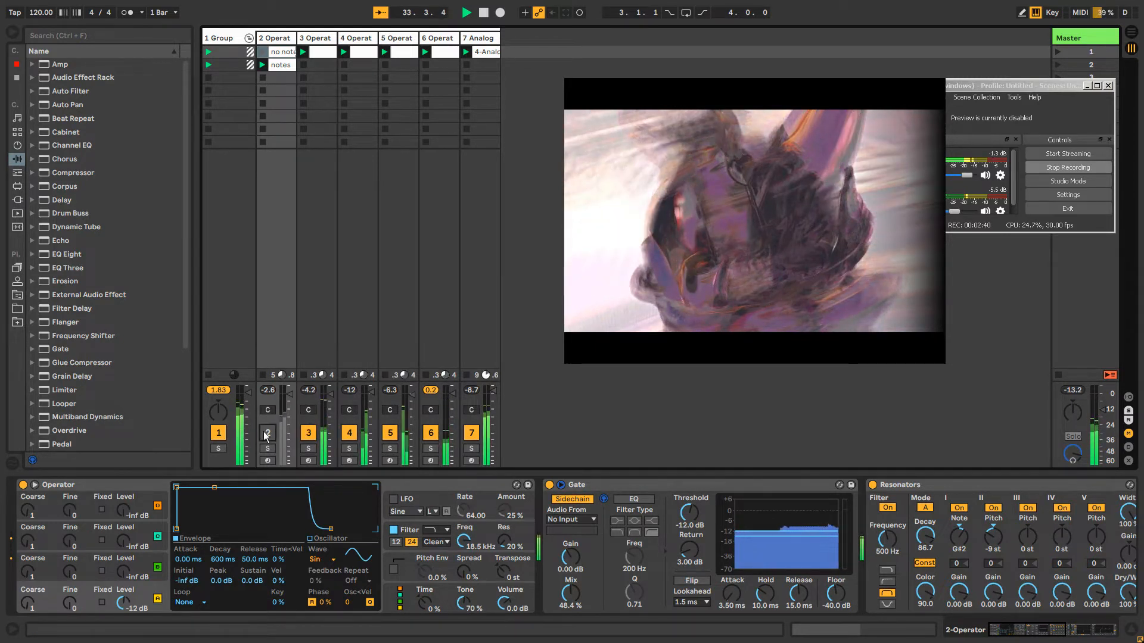
Audition track 2 and track 3 in solo, one after the other
left_click(267, 449)
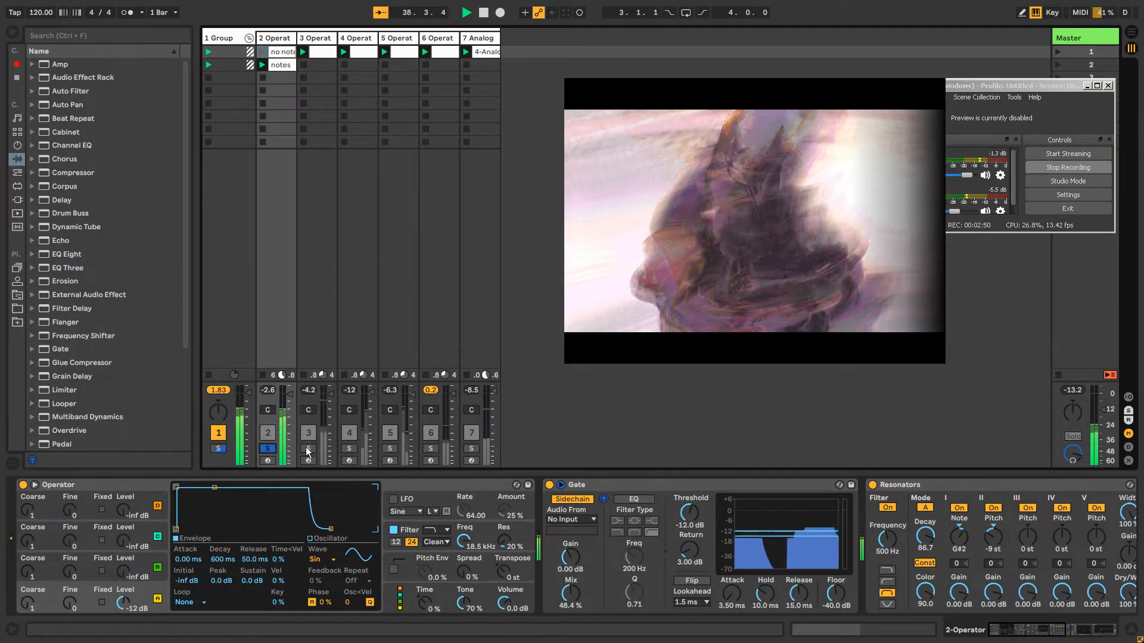
left_click(307, 448)
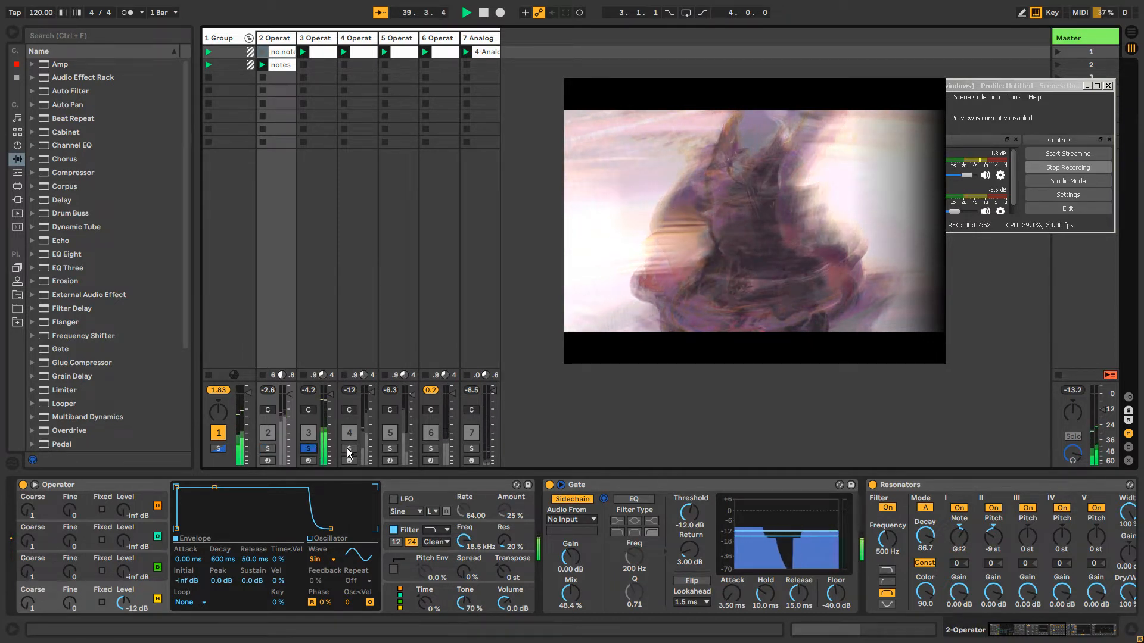
On track 3, set the Phaser to 7.43 kHz with 0.96 feedback and the Operator envelope to 217 ms decay and -40 dB sustain
left_click(336, 131)
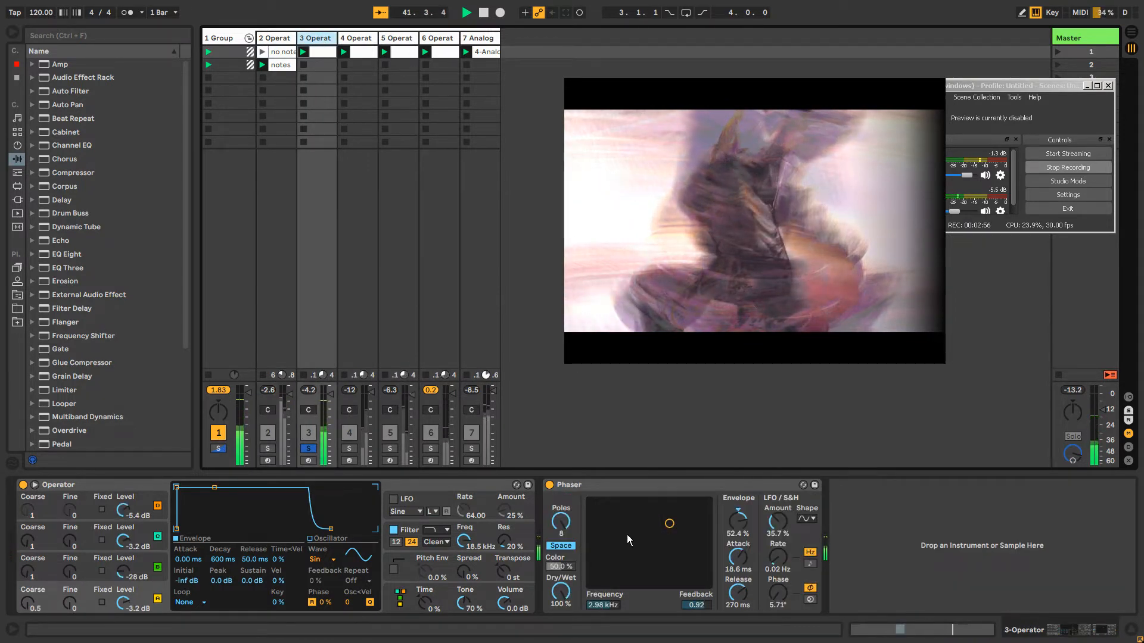
left_click_drag(669, 524, 689, 511)
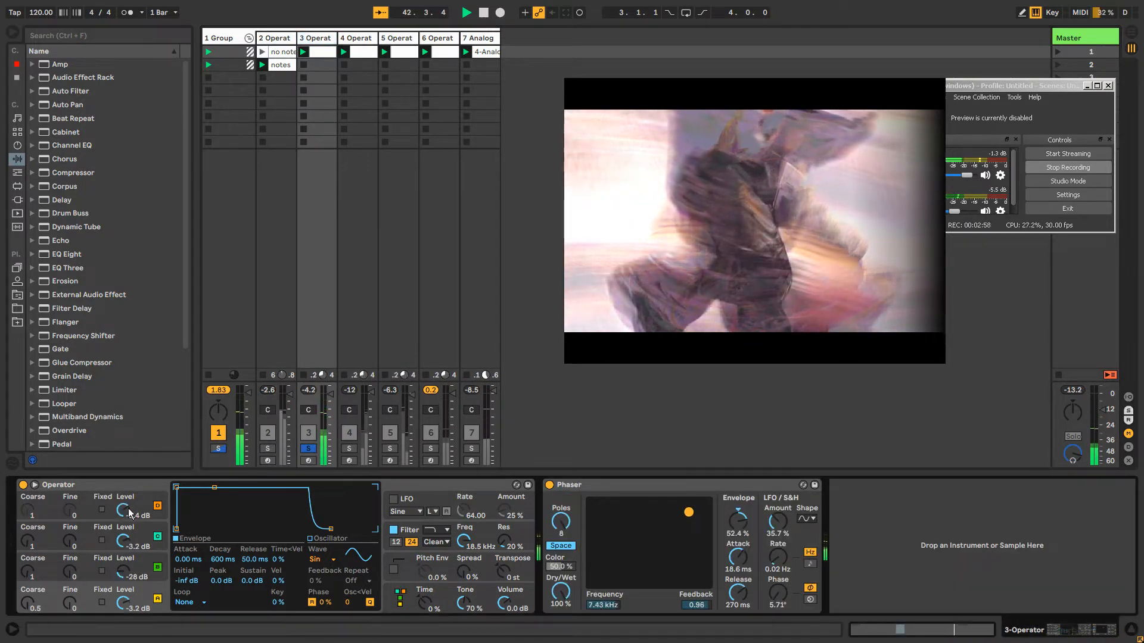
left_click_drag(214, 488, 209, 520)
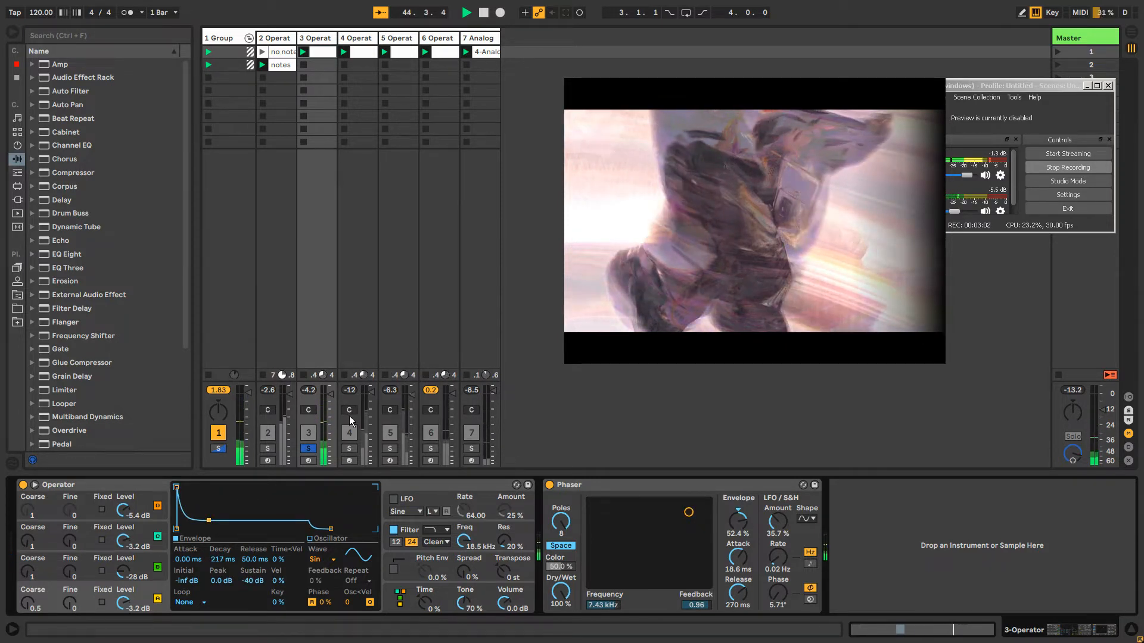
Solo track 4 briefly to hear it alone, restore the full mix and show track 3's devices again
left_click(359, 38)
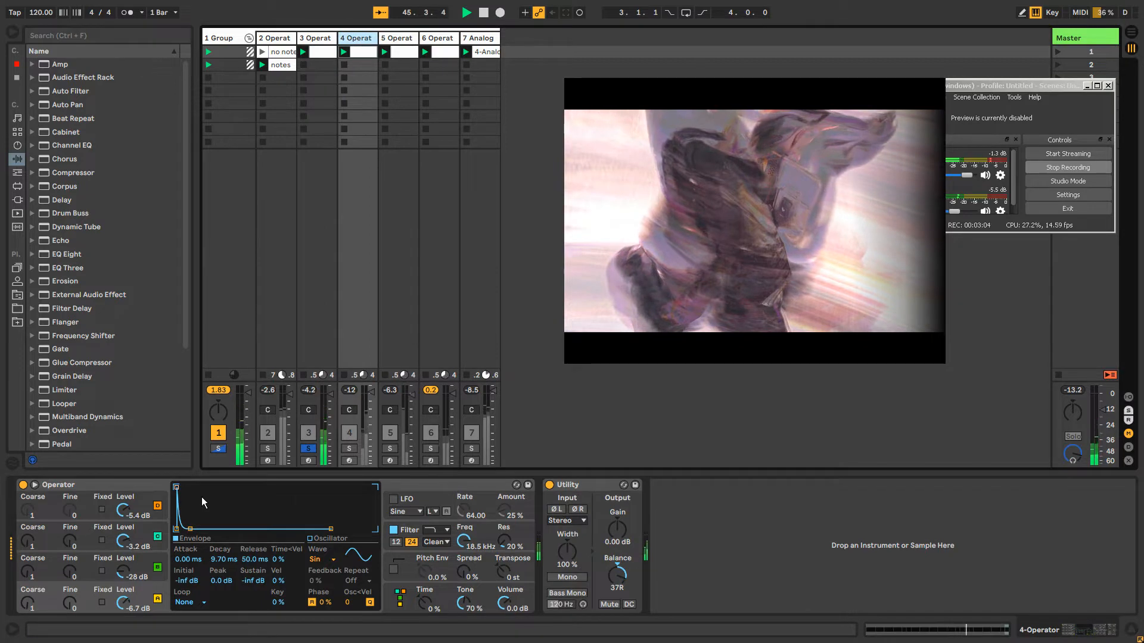
left_click(349, 449)
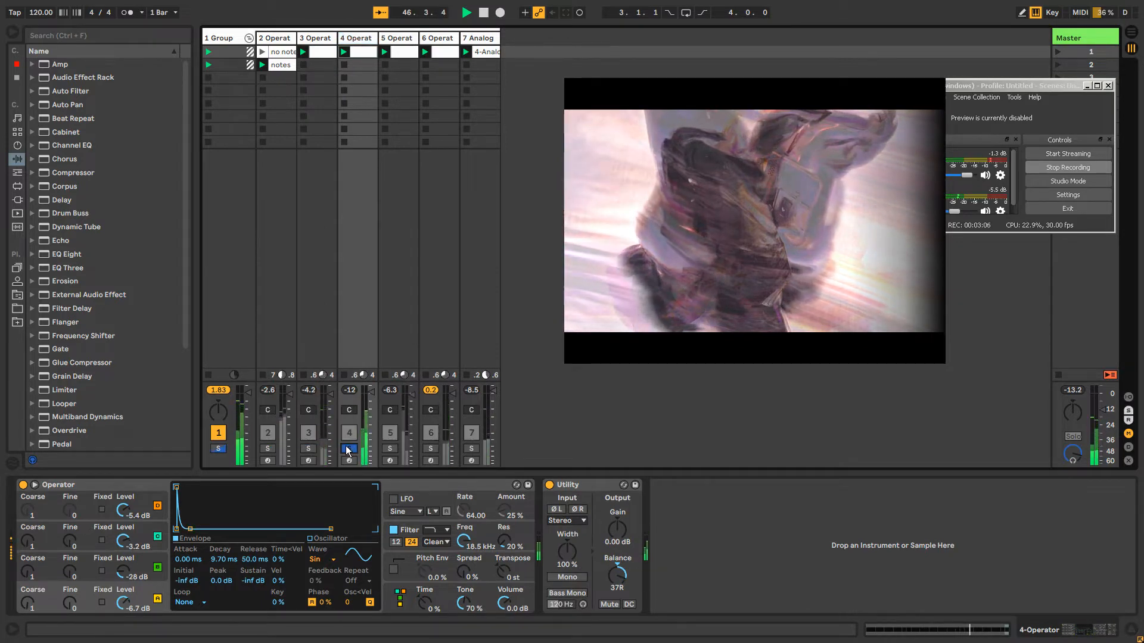
left_click(348, 448)
left_click(318, 39)
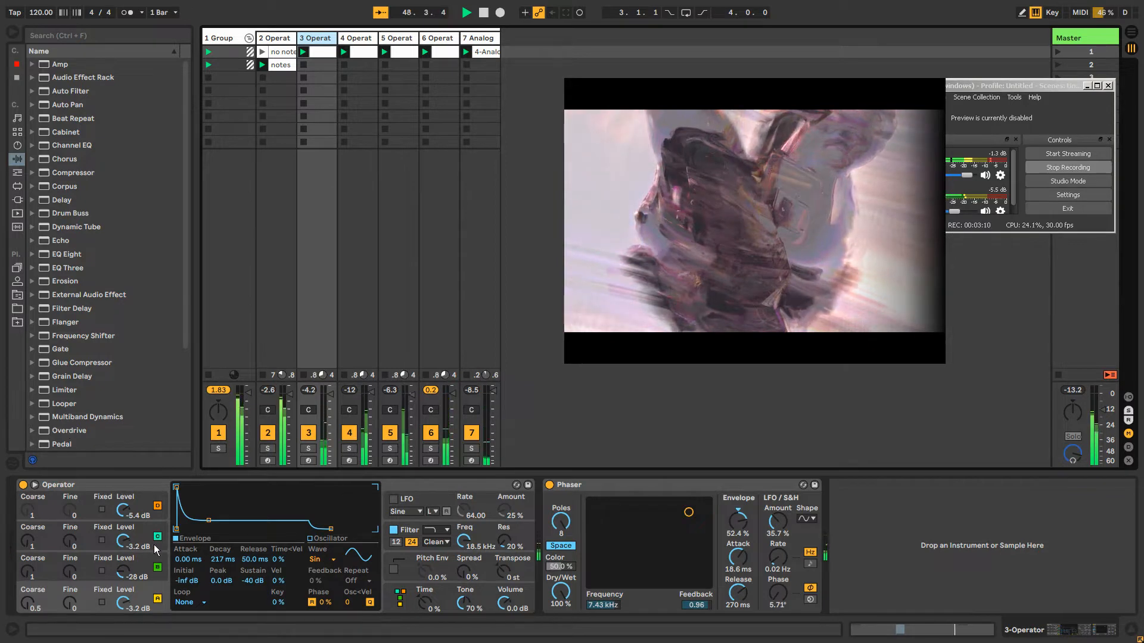
Shape track 4's Operator envelope to a decay of 32.1 ms with sustain at -inf dB
key("Right")
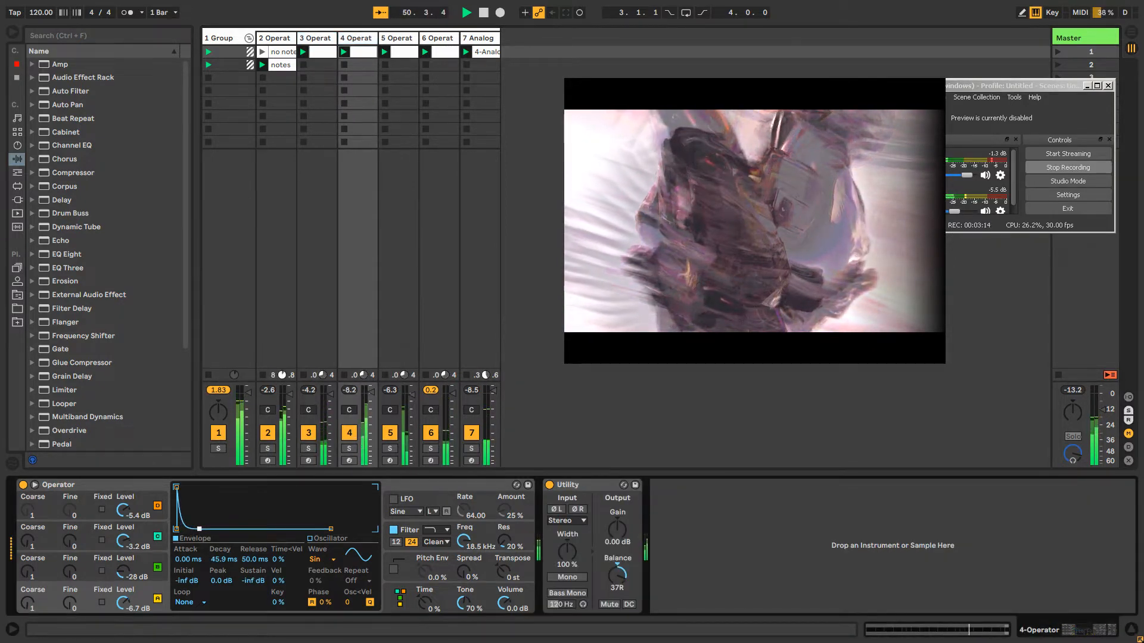
left_click_drag(199, 531, 196, 511)
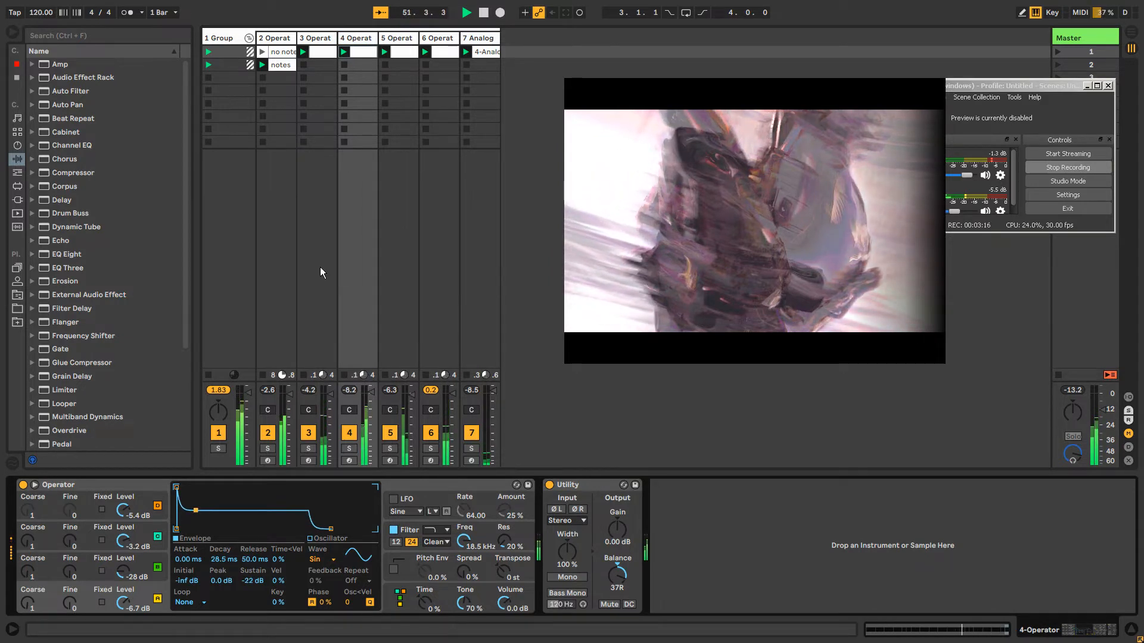
left_click_drag(195, 511, 197, 530)
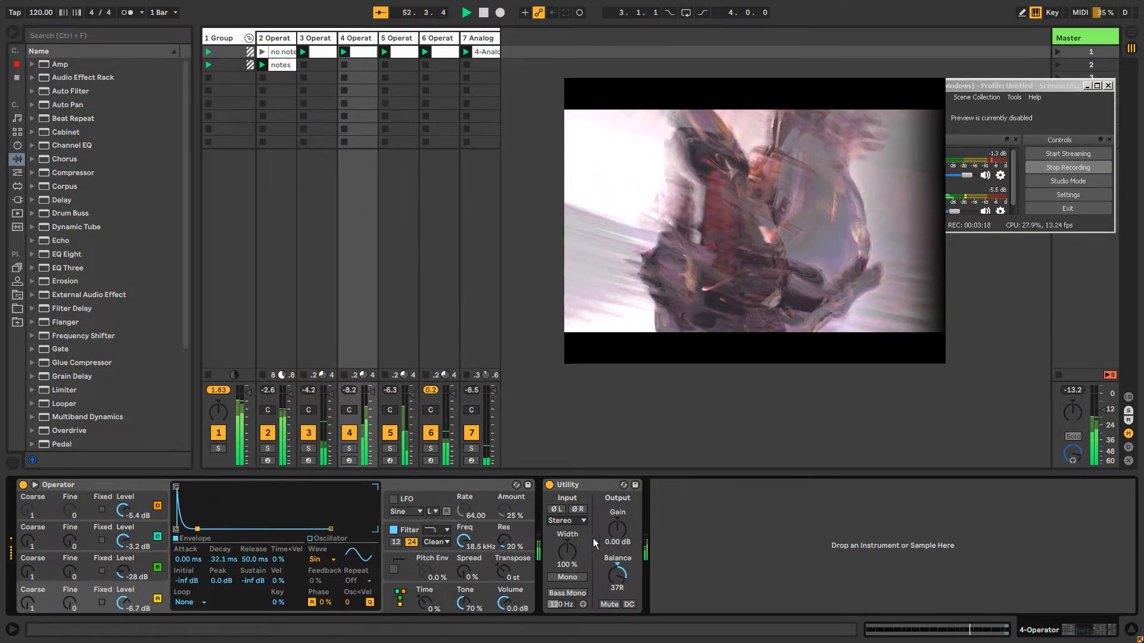
Set the Utility gain on track 4 to -6.67 dB and add an Auto Pan effect to the track
left_click_drag(616, 530, 616, 546)
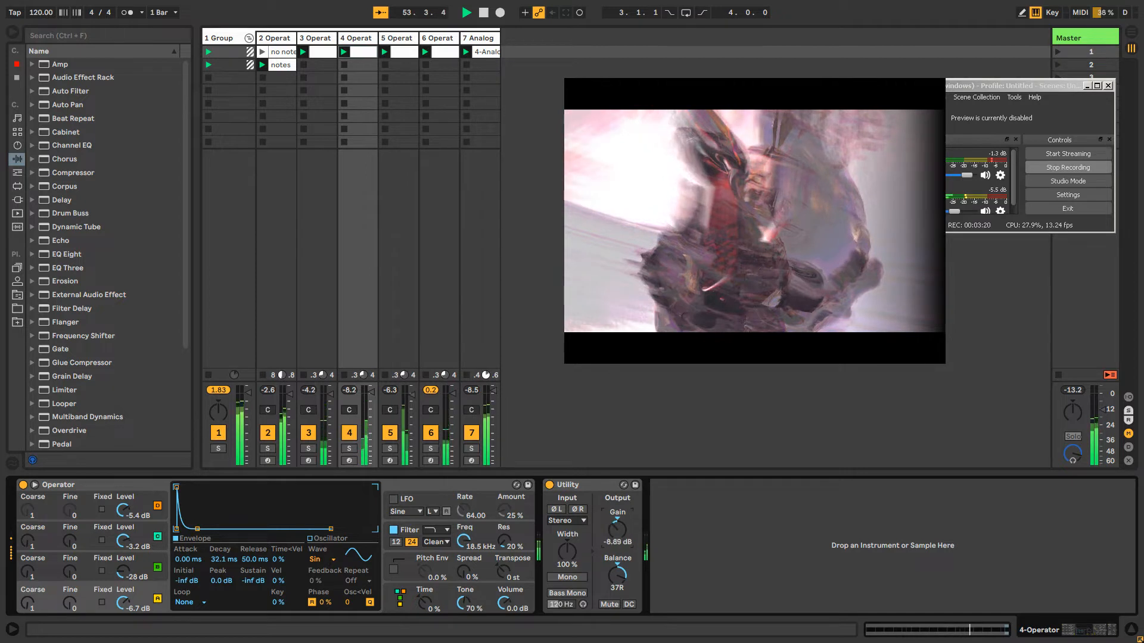
left_click(75, 106)
left_click_drag(74, 107, 370, 247)
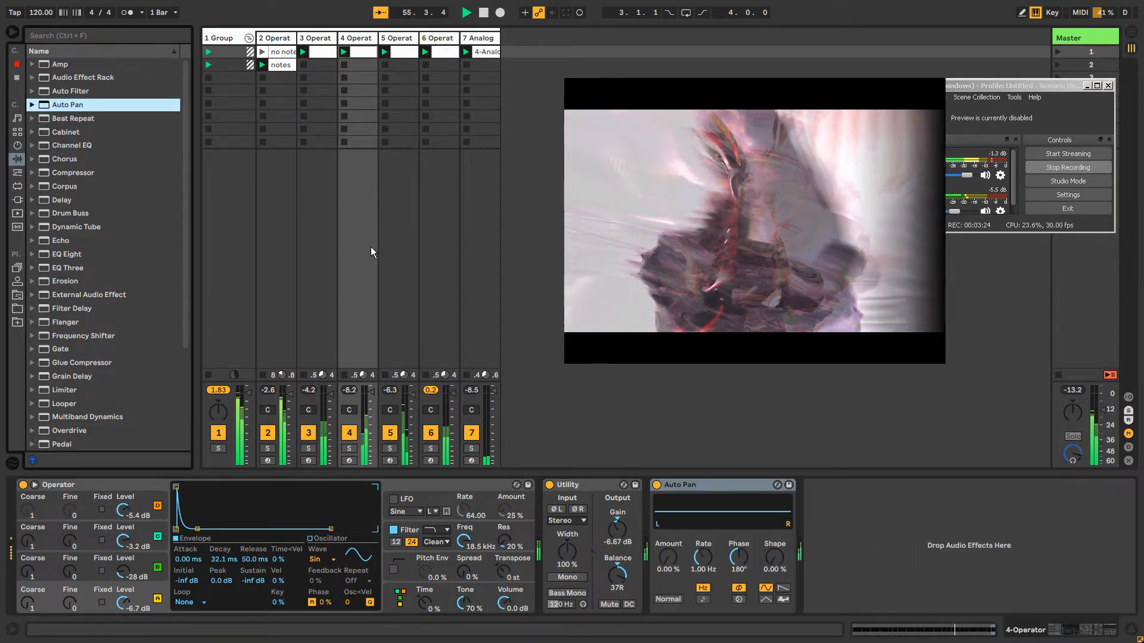
Solo track 4 and set its Auto Pan to 100% amount, 0° phase and a rate of 0.32 Hz
left_click(349, 448)
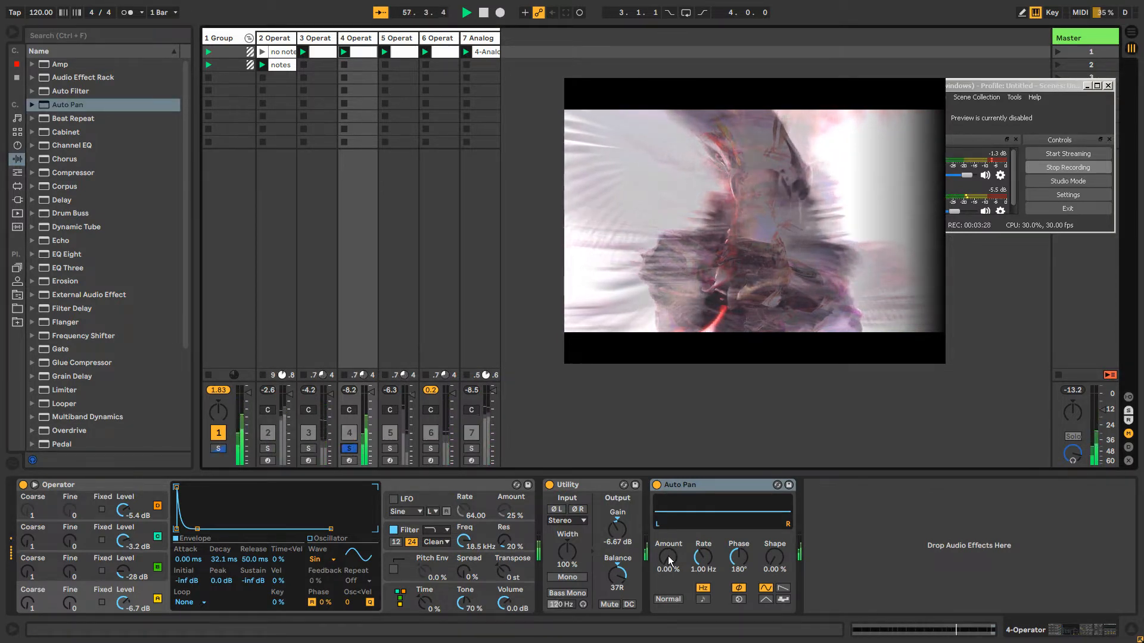
left_click_drag(667, 557, 668, 476)
left_click_drag(727, 569, 727, 620)
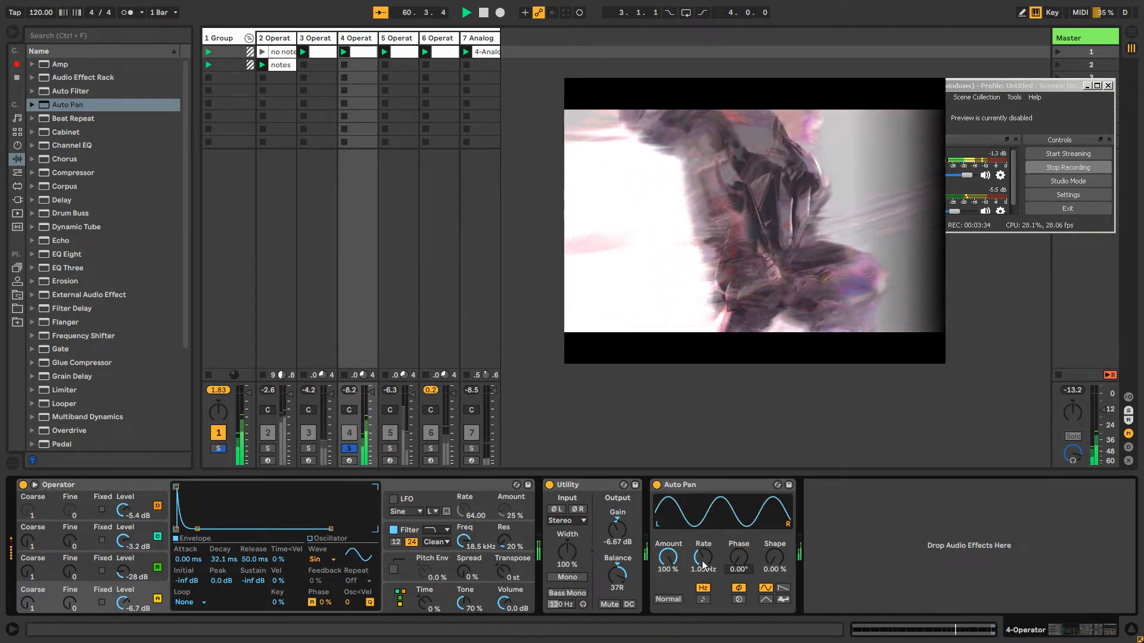
left_click_drag(703, 565, 703, 590)
Reset the Auto Pan amount to 0% and save the effect's settings as its default preset
right_click(683, 485)
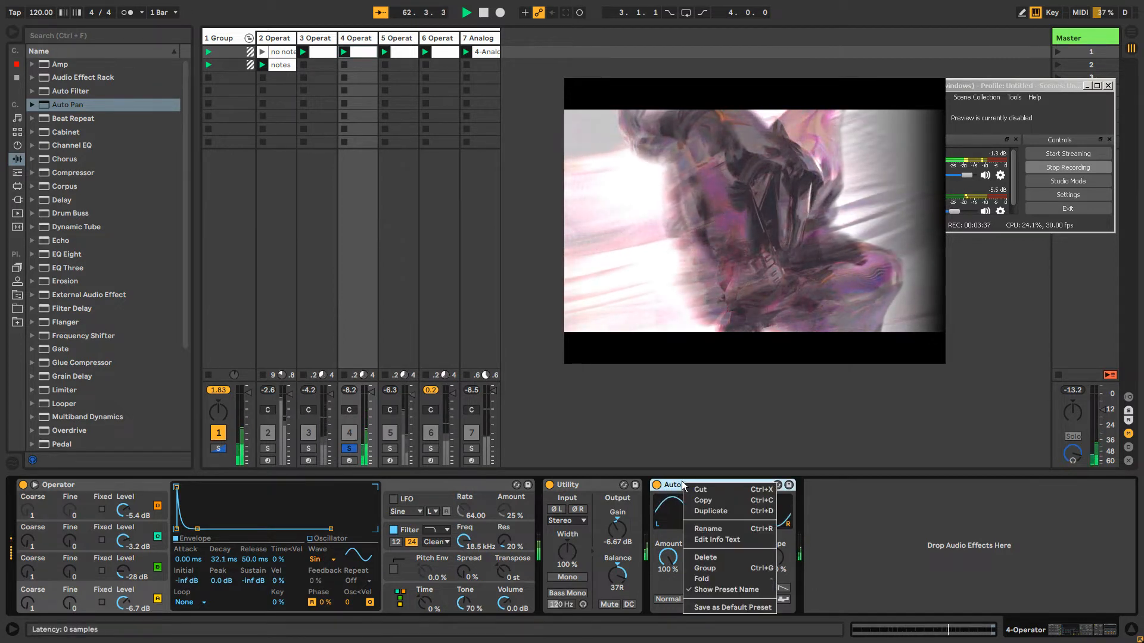
left_click(683, 486)
right_click(683, 486)
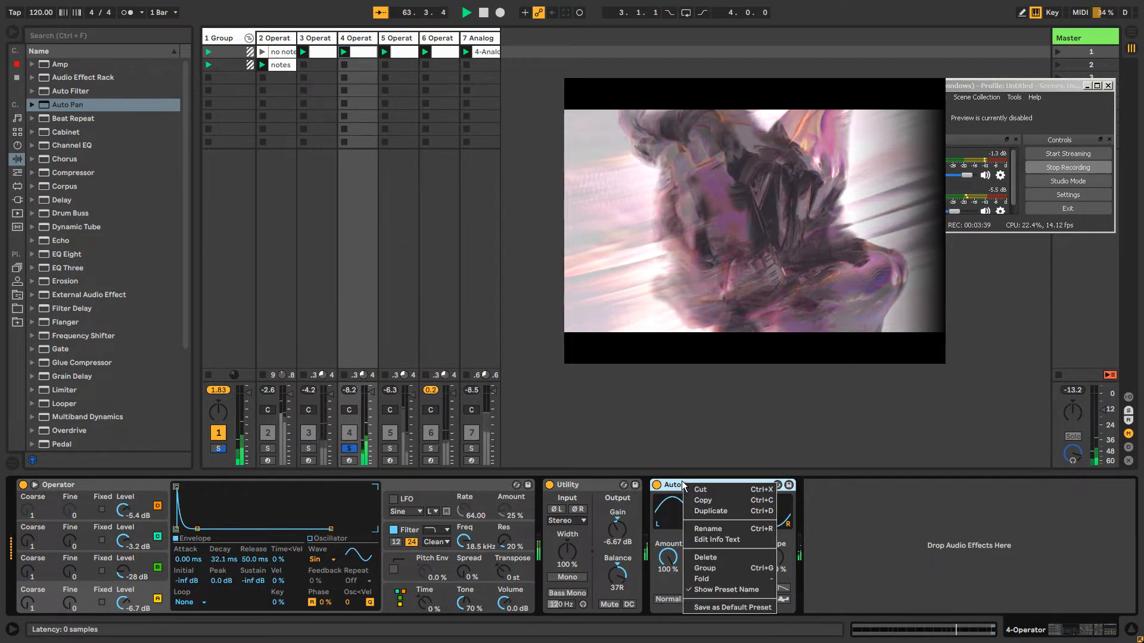
left_click(683, 486)
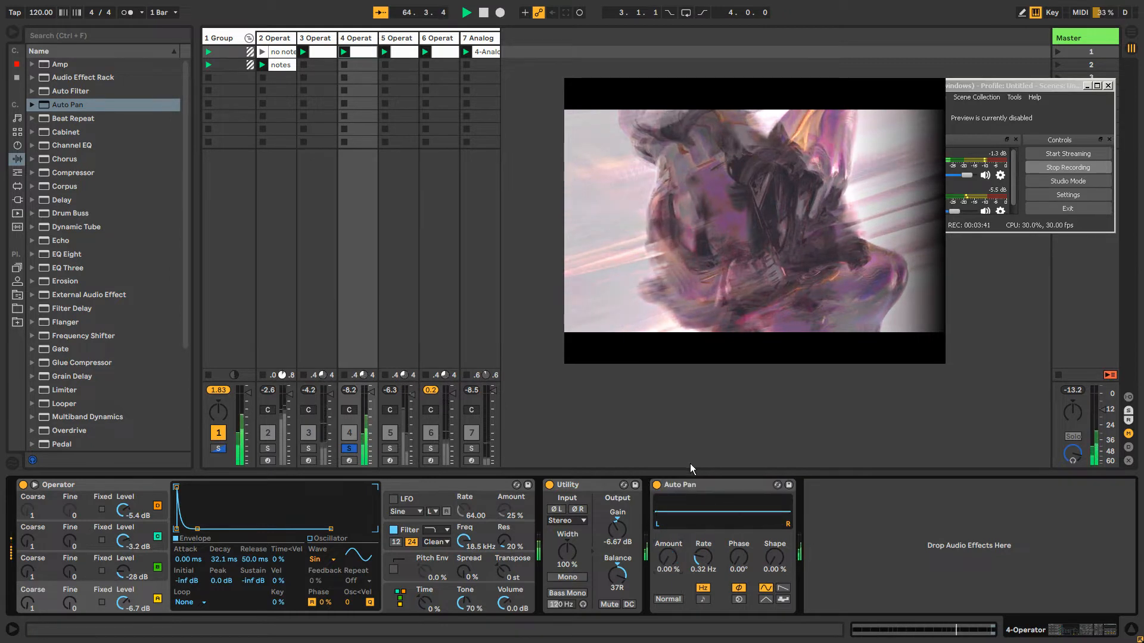
right_click(684, 485)
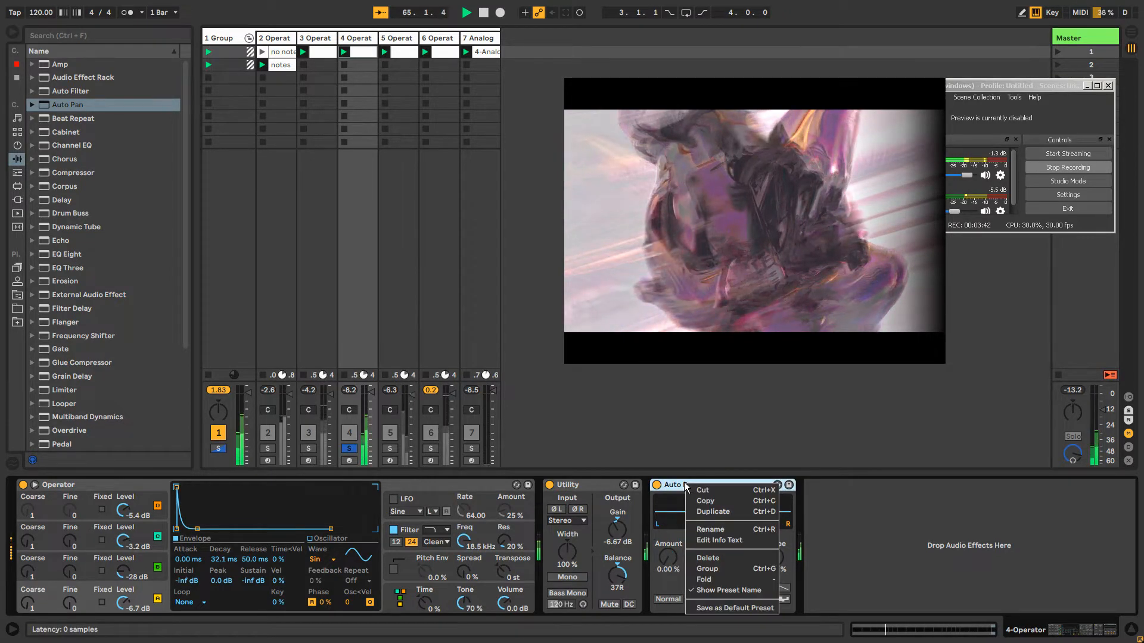
left_click(726, 608)
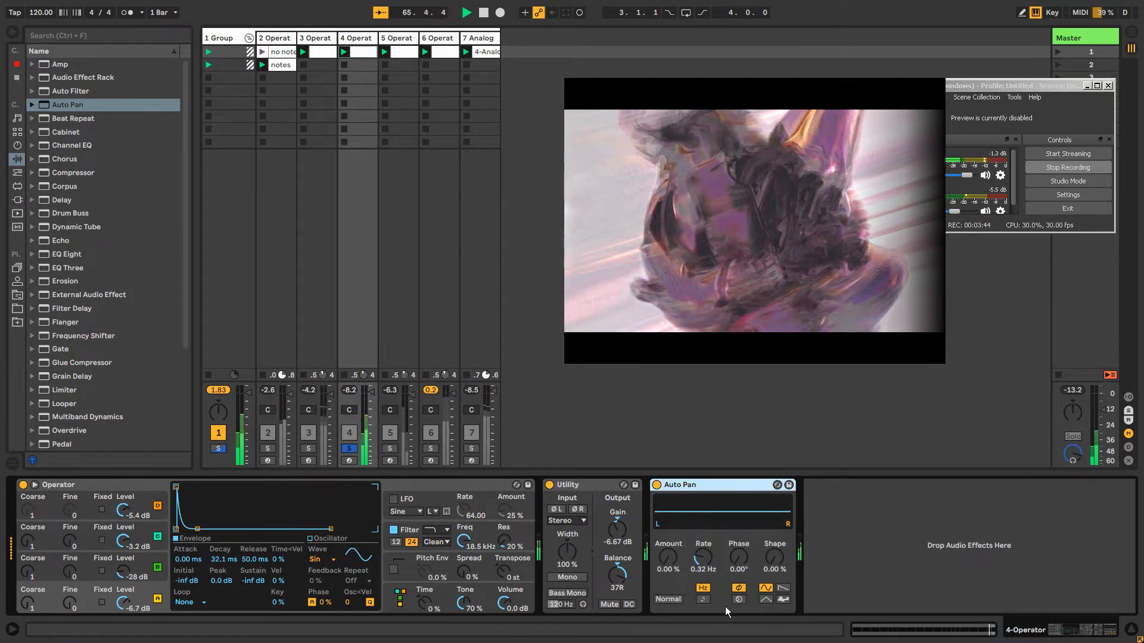
Add a second Auto Pan at 100% amount and 0.15 Hz, and set the first one to 100% and 0.30 Hz
double_click(62, 106)
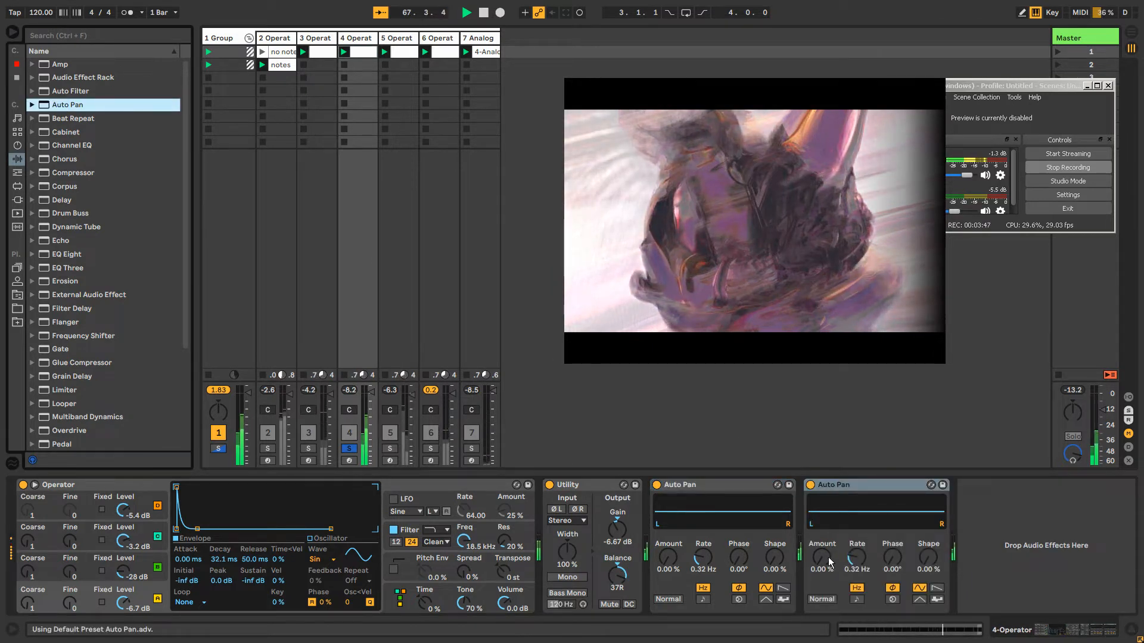
left_click_drag(830, 564, 829, 476)
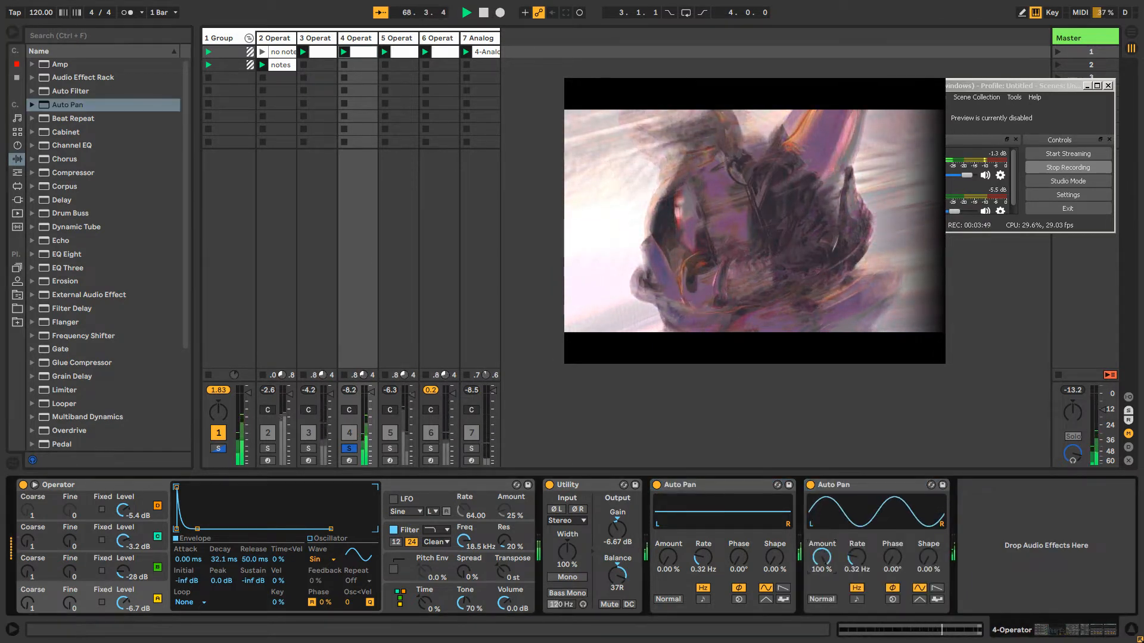
left_click_drag(858, 559, 858, 572)
left_click_drag(666, 559, 667, 494)
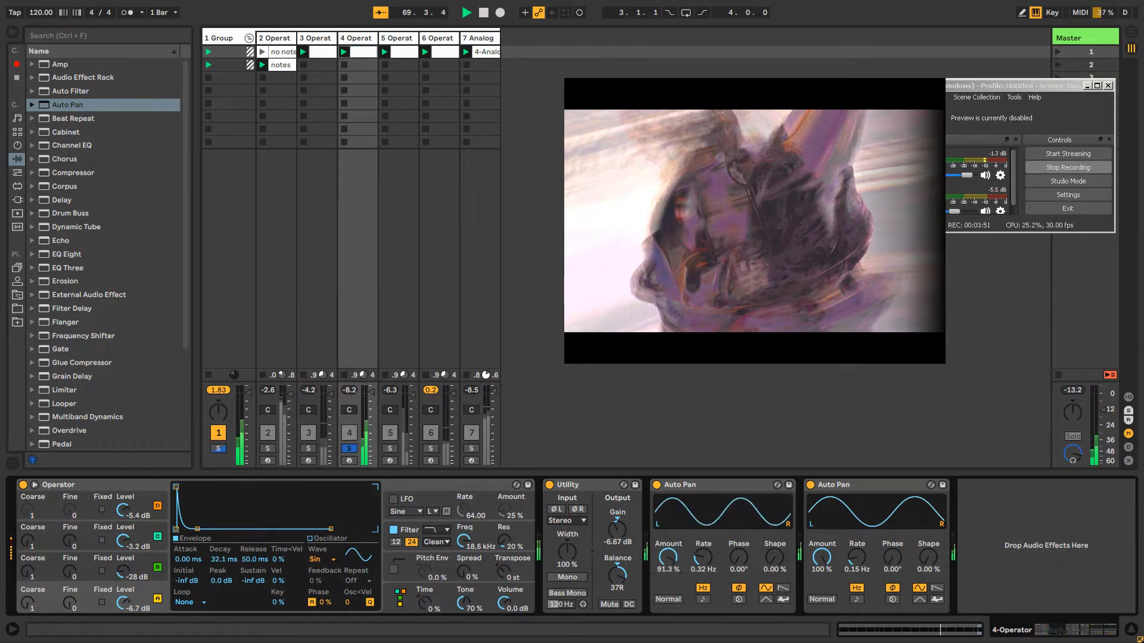
left_click_drag(700, 559, 700, 563)
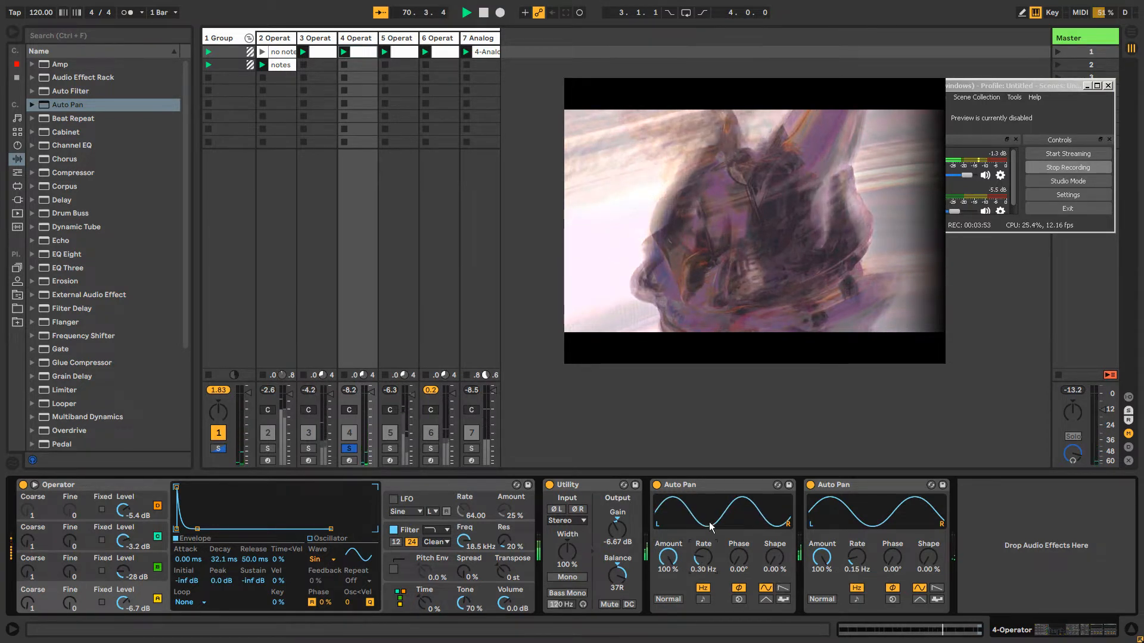
Copy both Auto Pan effects from track 4, paste them after the Utility on track 5 and restore the full mix
left_click(717, 491)
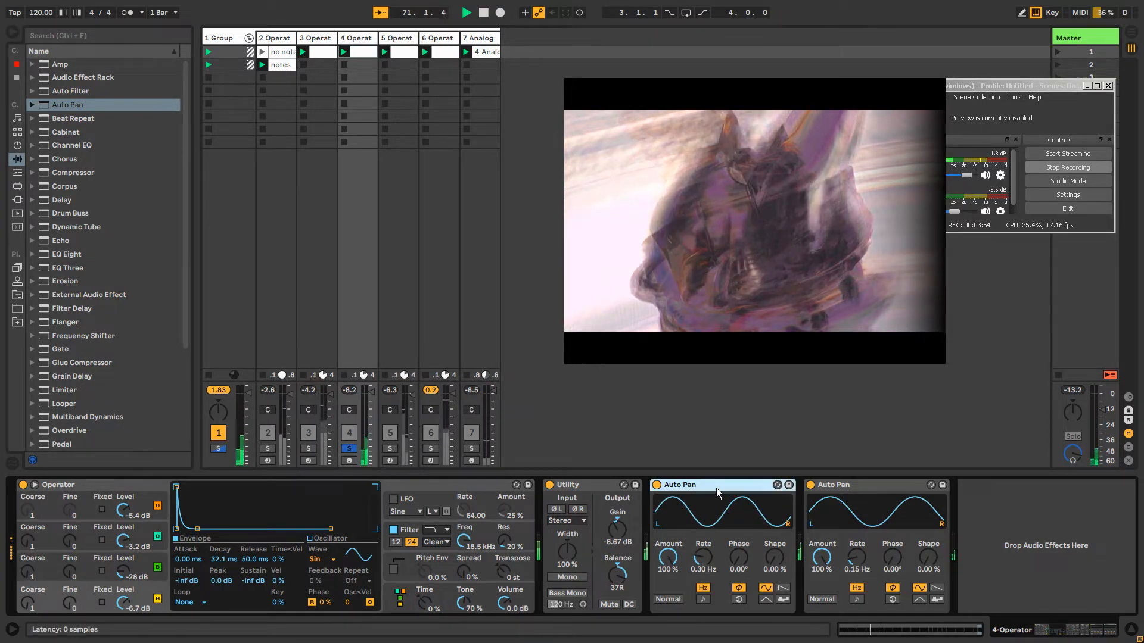
right_click(846, 486)
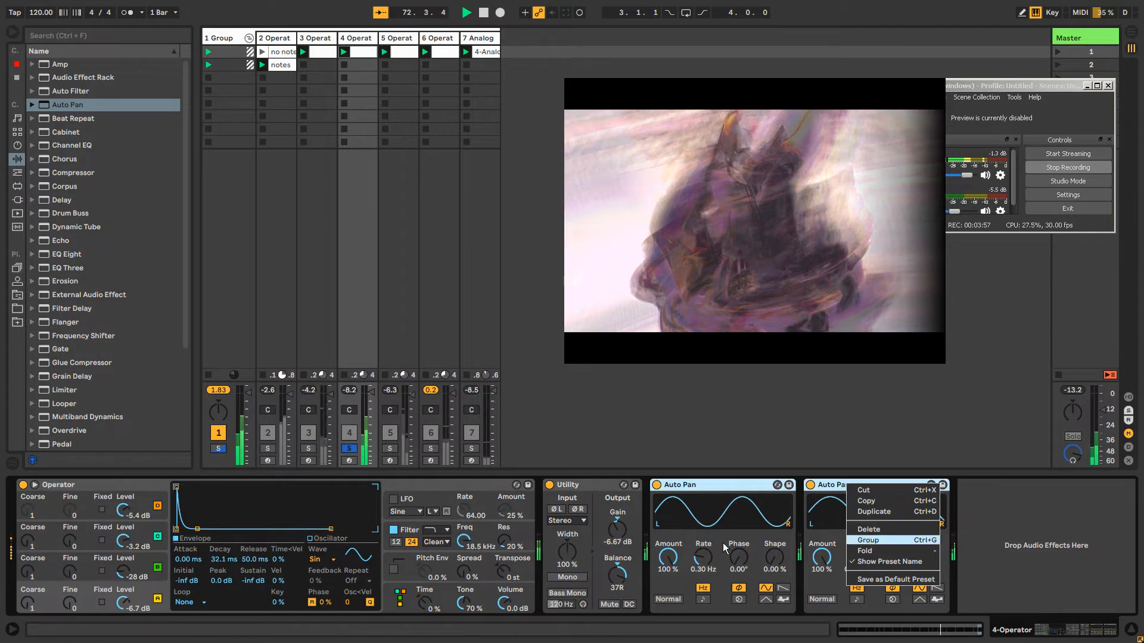
left_click(862, 504)
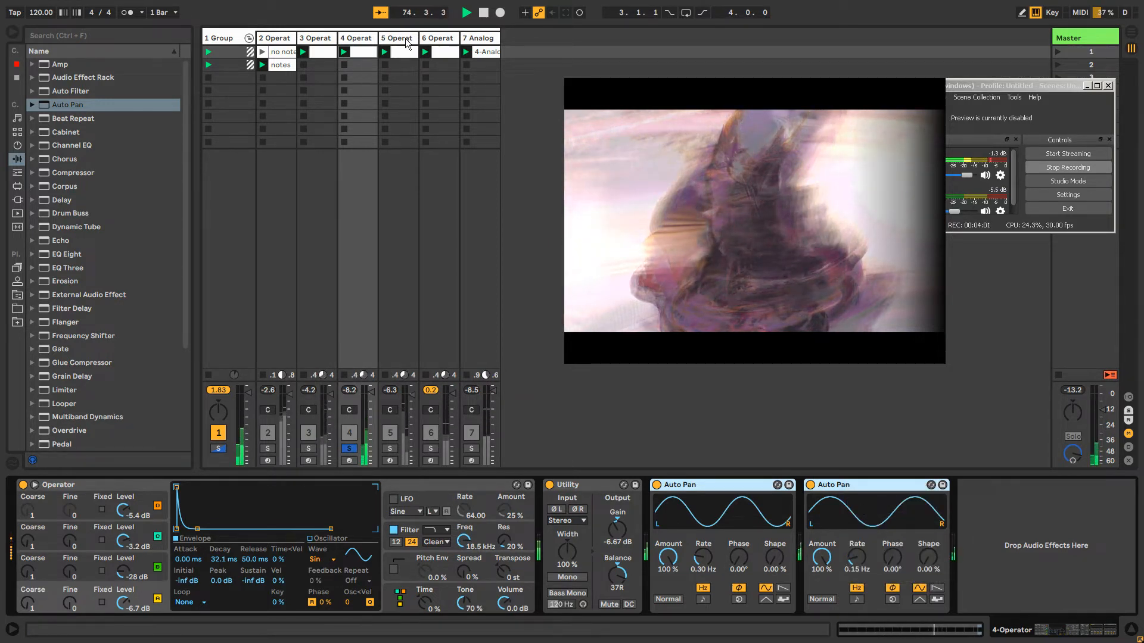
left_click(397, 39)
right_click(741, 519)
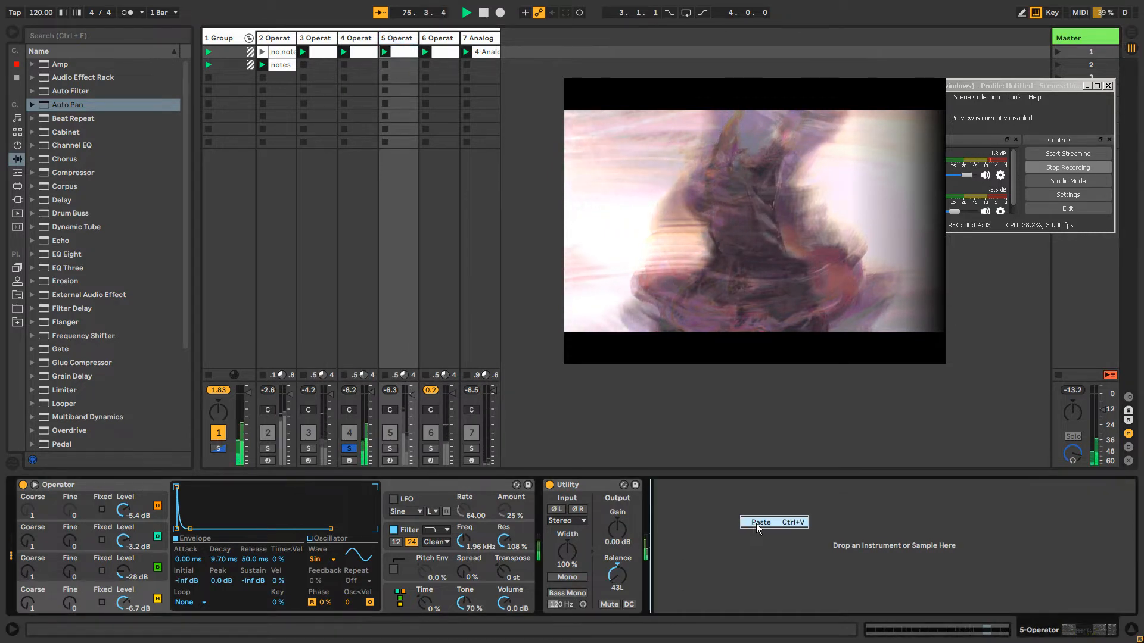
left_click(758, 524)
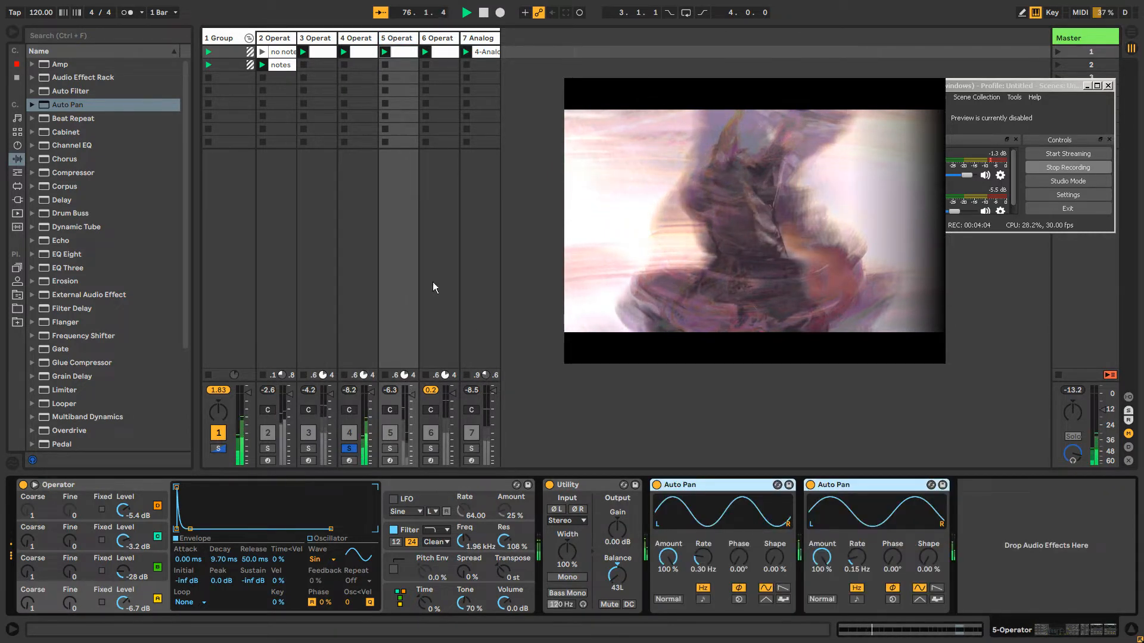
left_click(393, 449)
left_click(393, 449)
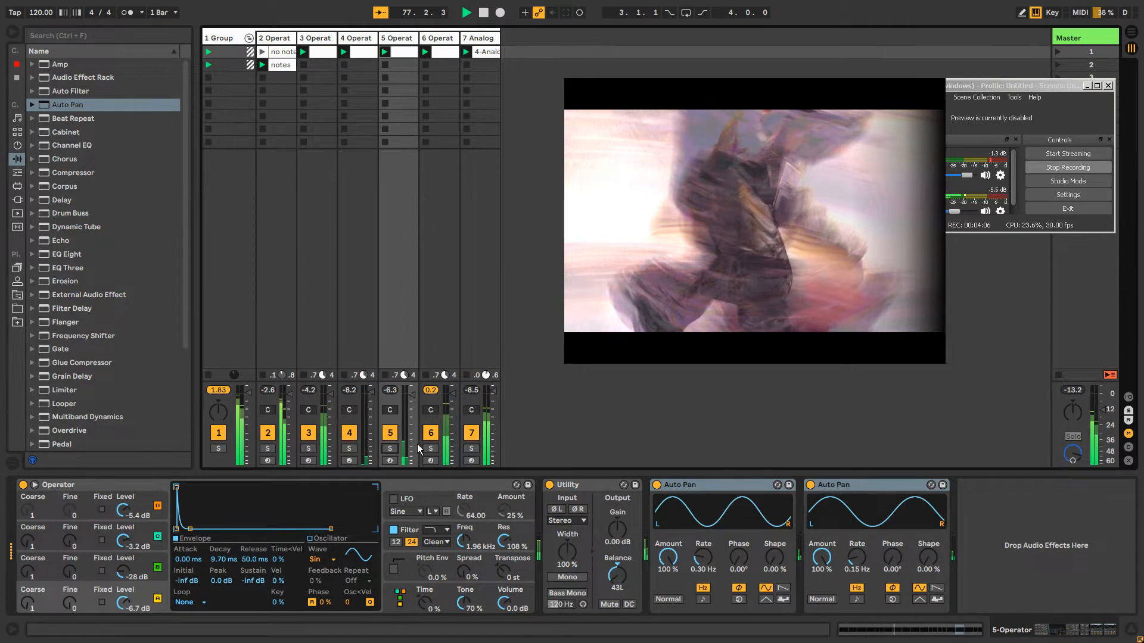
Solo track 7 to audition its Analog with the oscillator settings shown, and return to the mix with track 7 muted and track 3 active
left_click(308, 433)
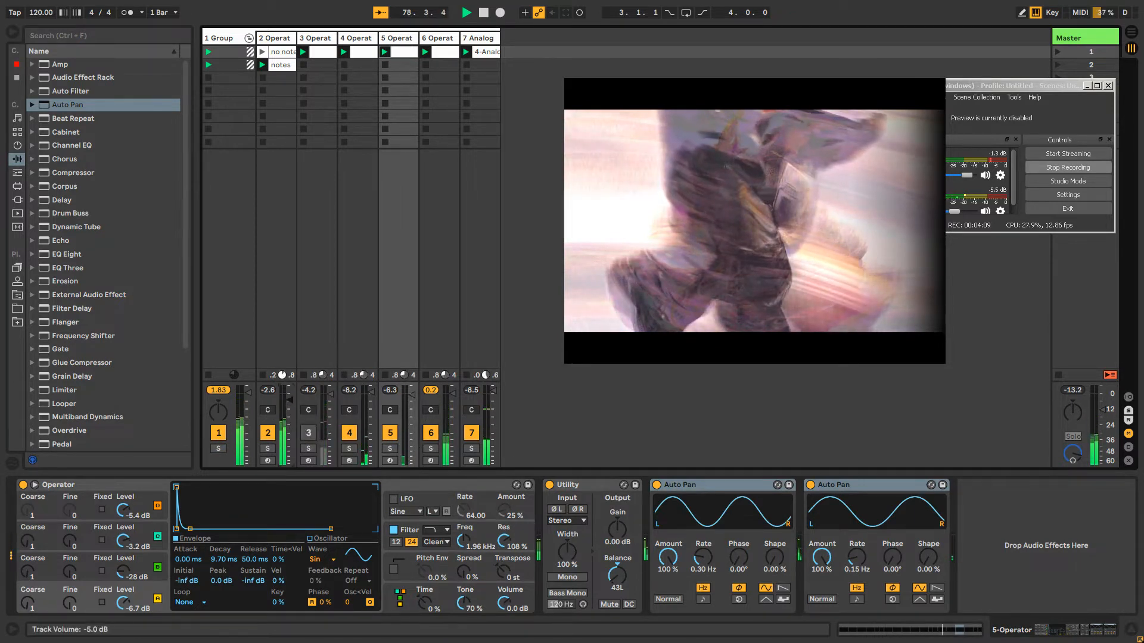
left_click(471, 449)
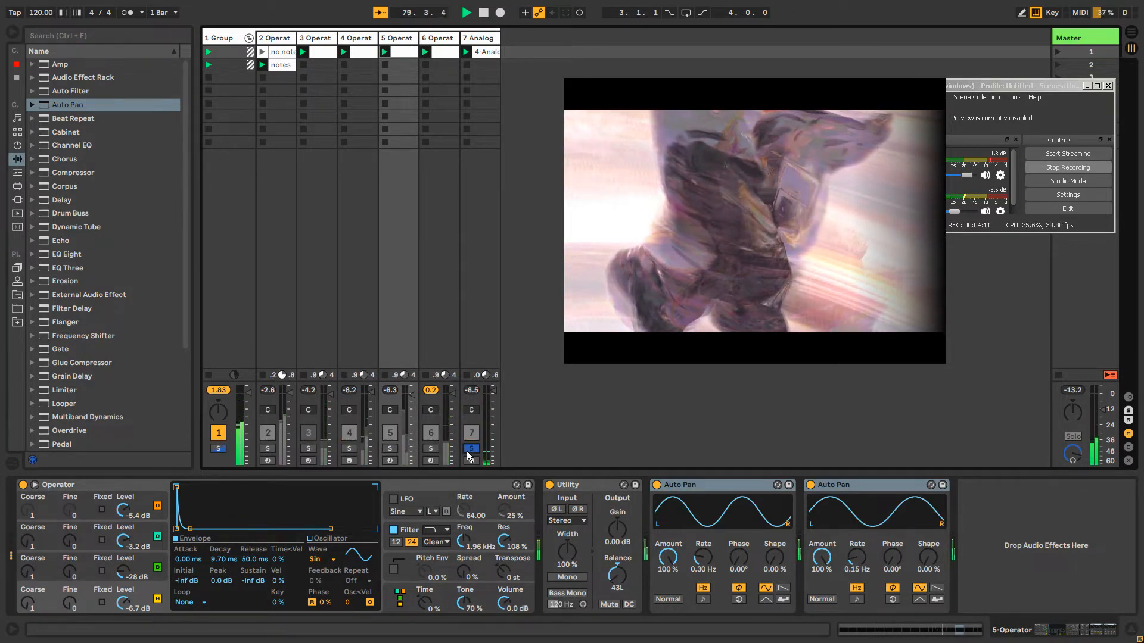
left_click(486, 39)
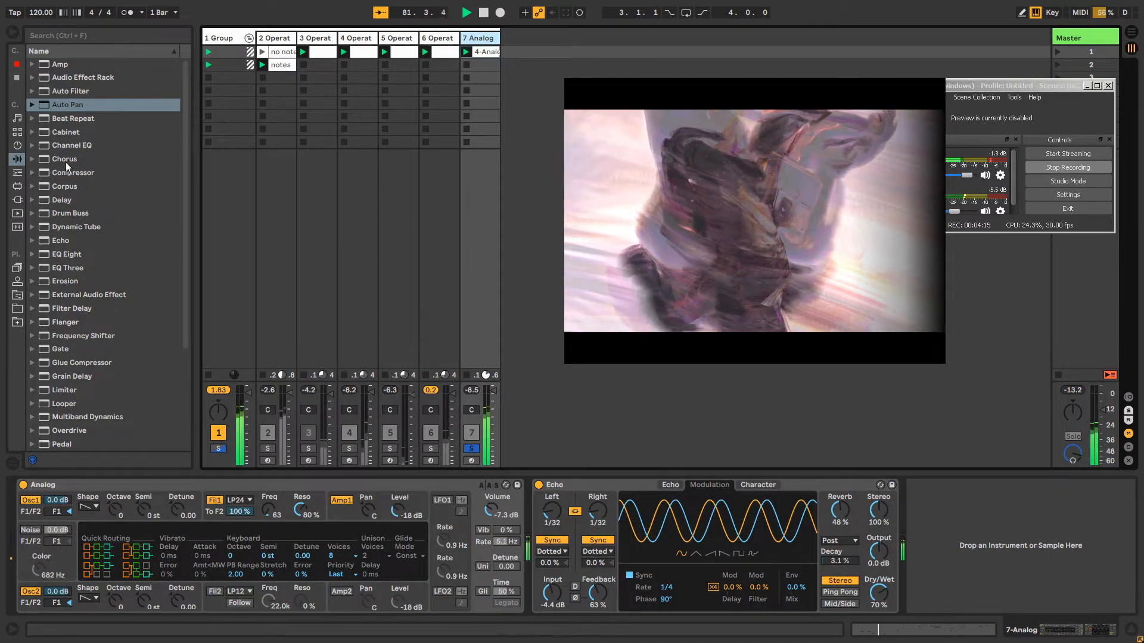
left_click(151, 500)
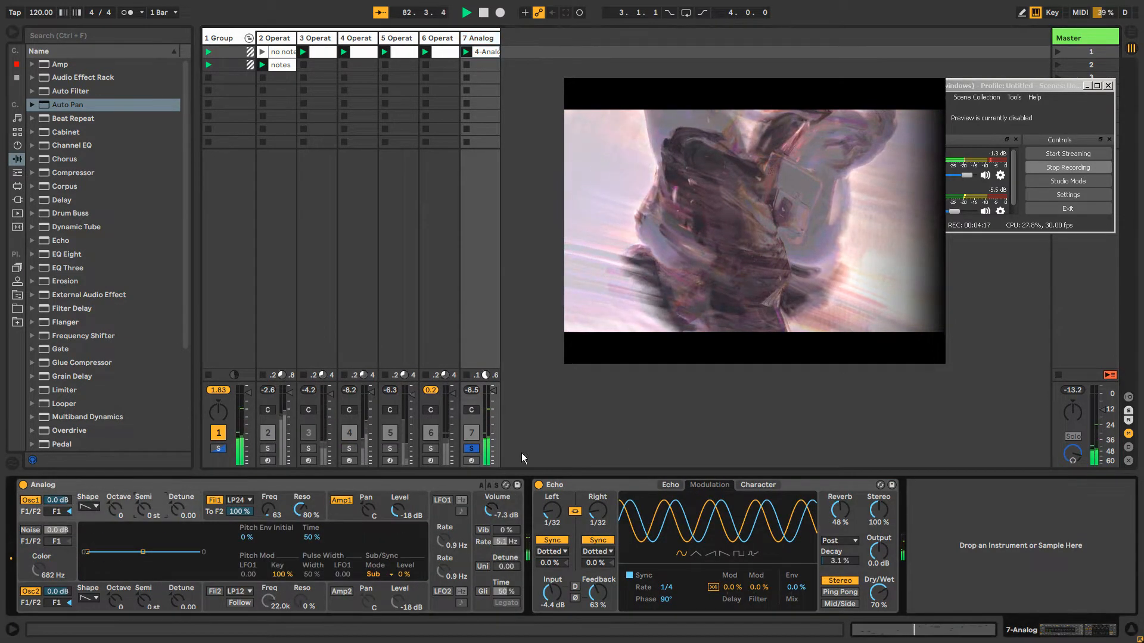
left_click(472, 451)
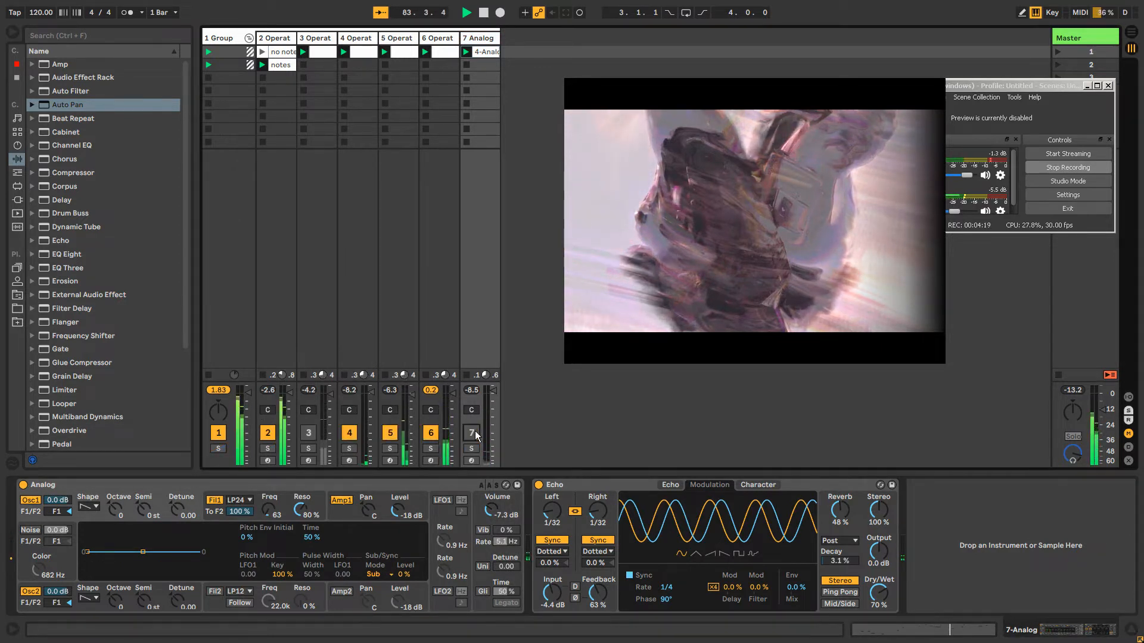
left_click(305, 435)
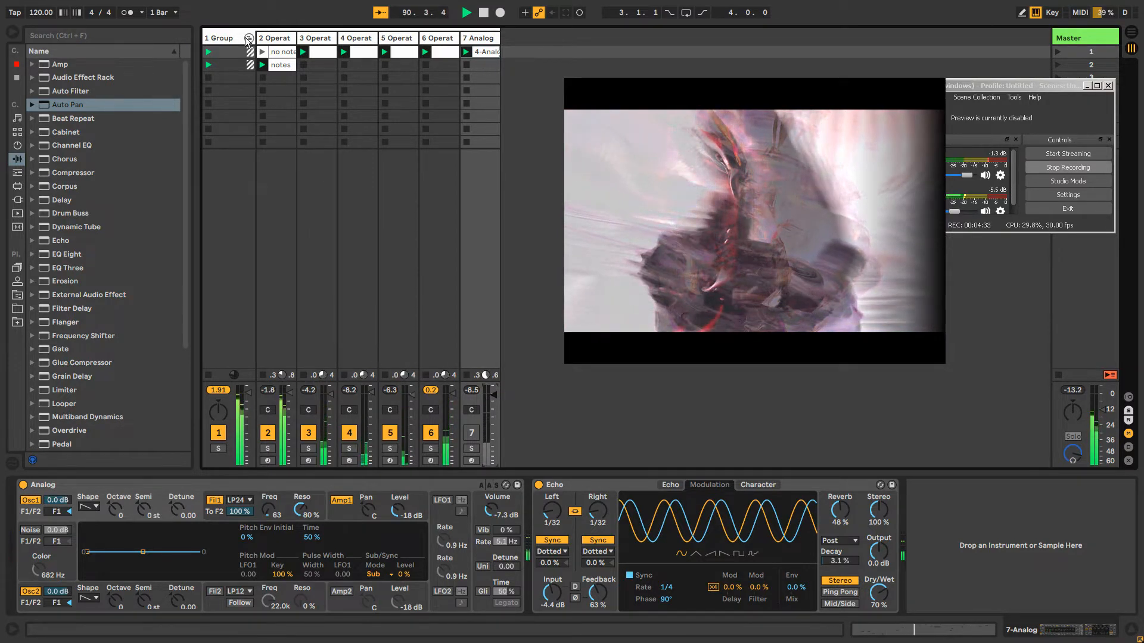
Insert a new MIDI track, move it in front of the group track and rename it GrpFX
left_click(221, 36)
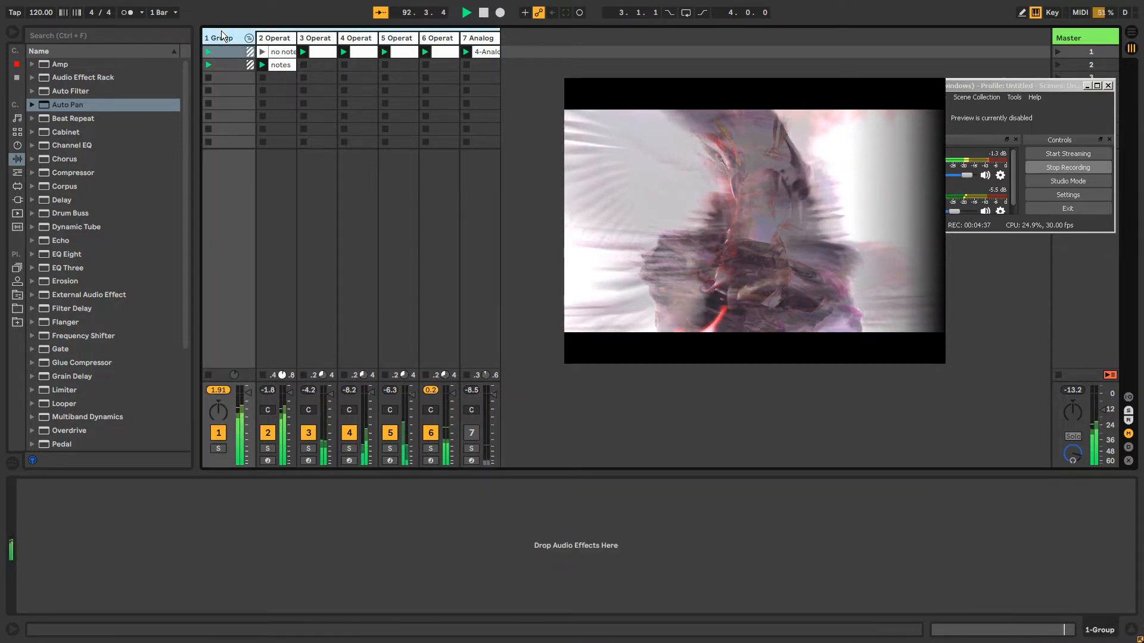
key("ctrl+shift+t")
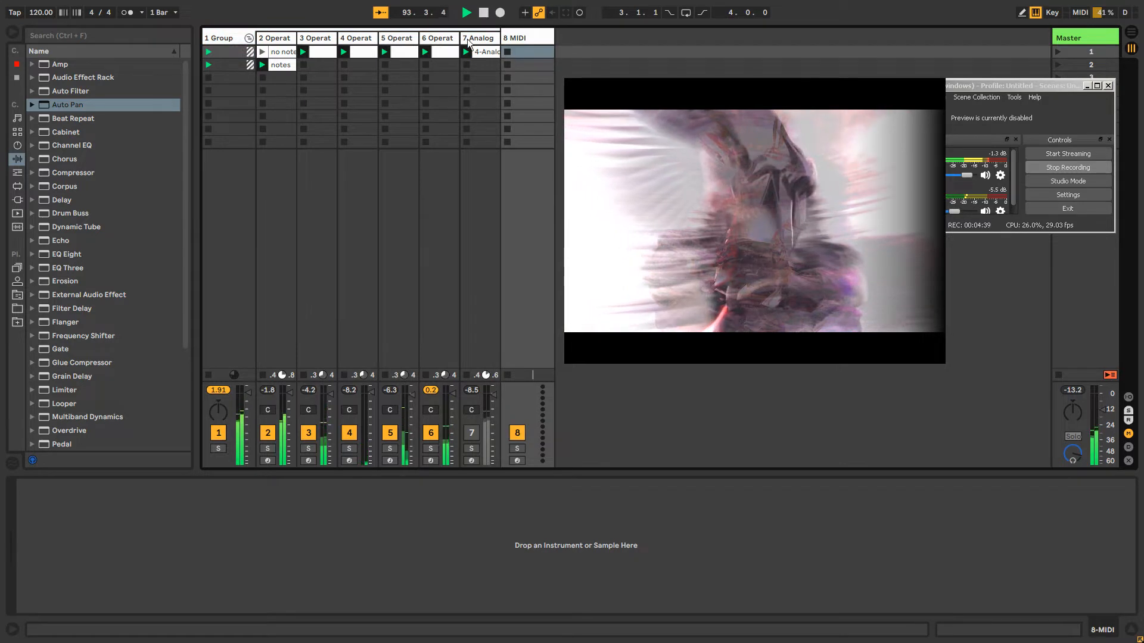
left_click_drag(517, 39, 204, 40)
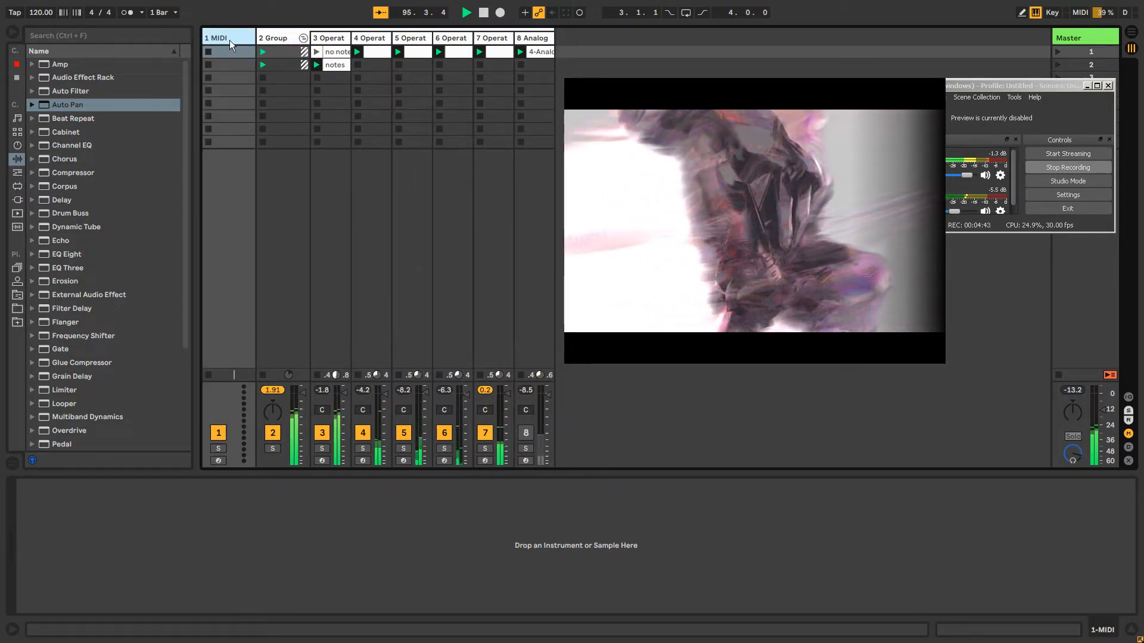
key("ctrl+r")
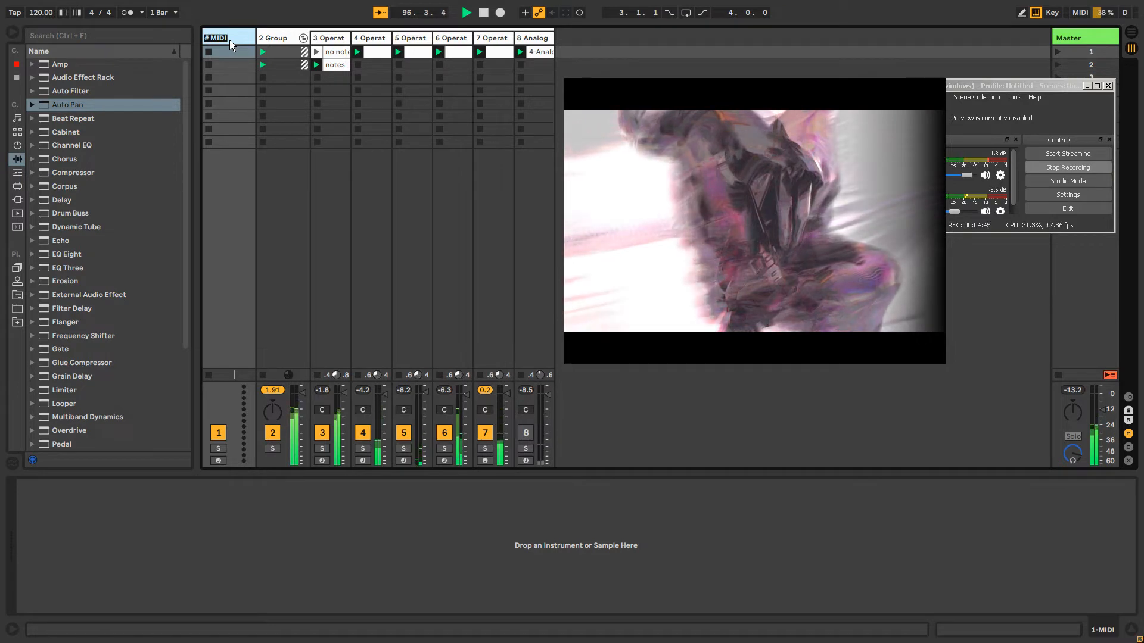
type("GrpFX")
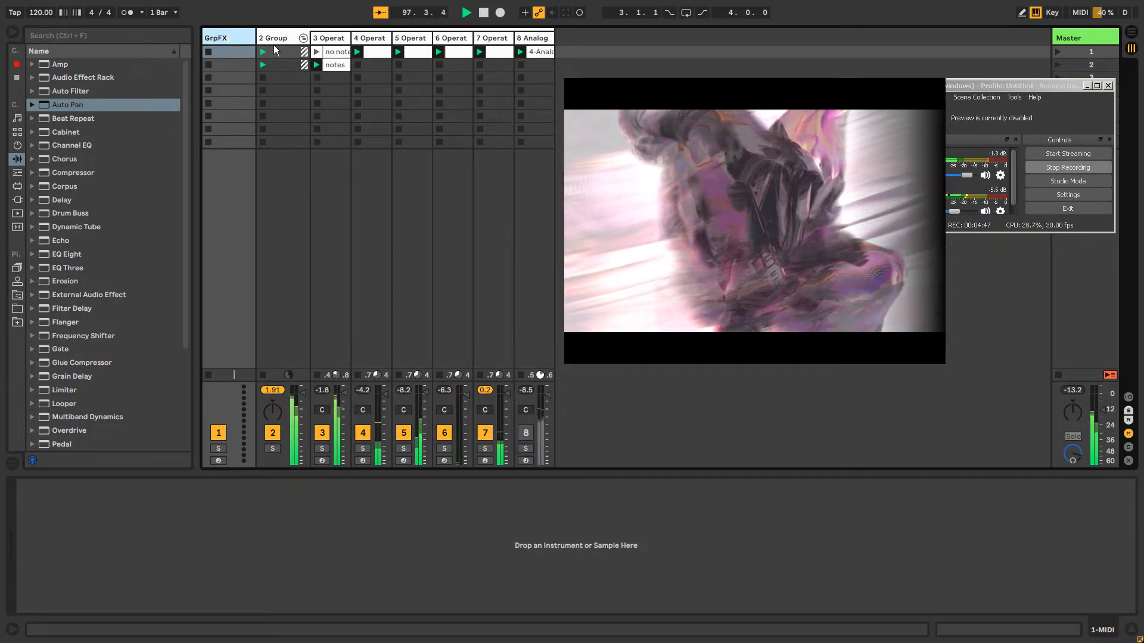
left_click(276, 40)
left_click(245, 40)
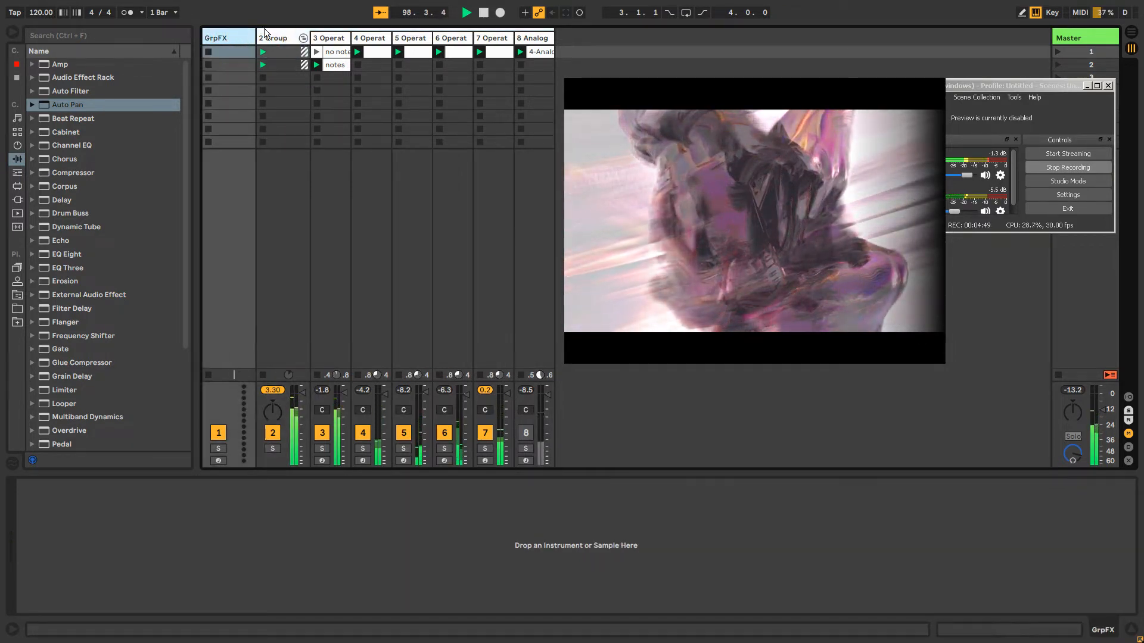
left_click(278, 38)
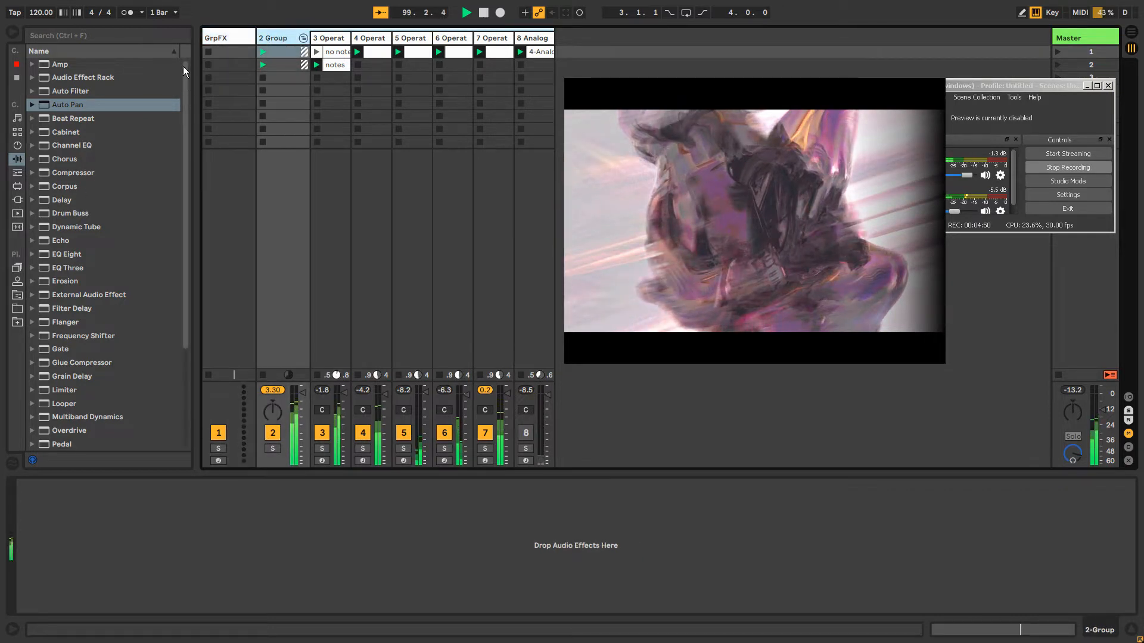
Add a Gate to the GrpFX track and enable its sidechain with 2-Group as the audio source
left_click(226, 41)
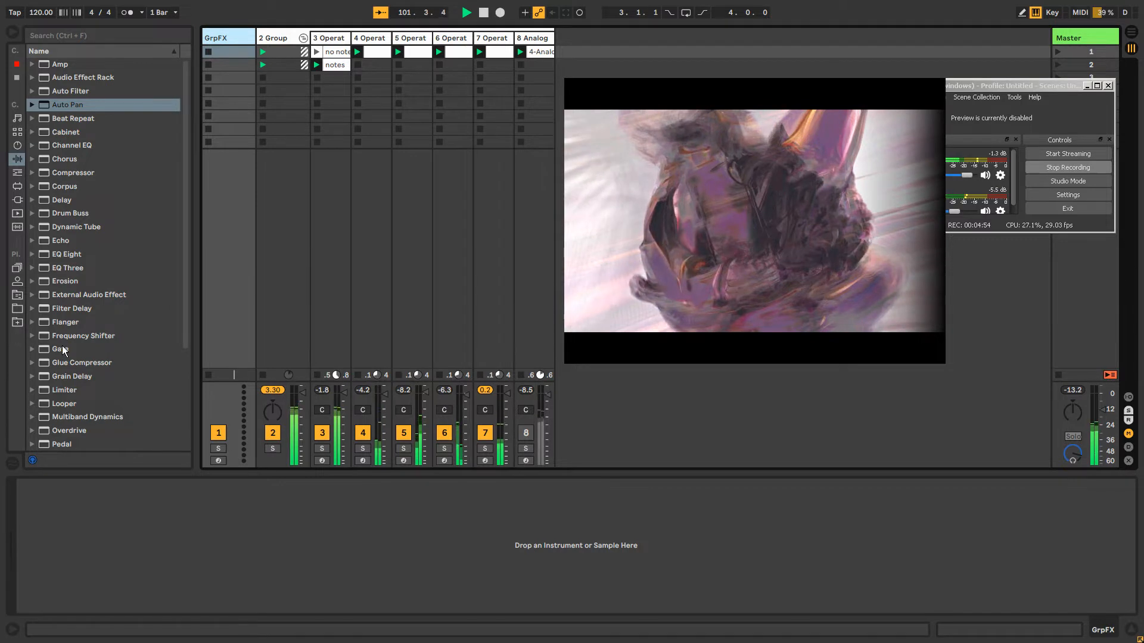
left_click_drag(60, 349, 66, 573)
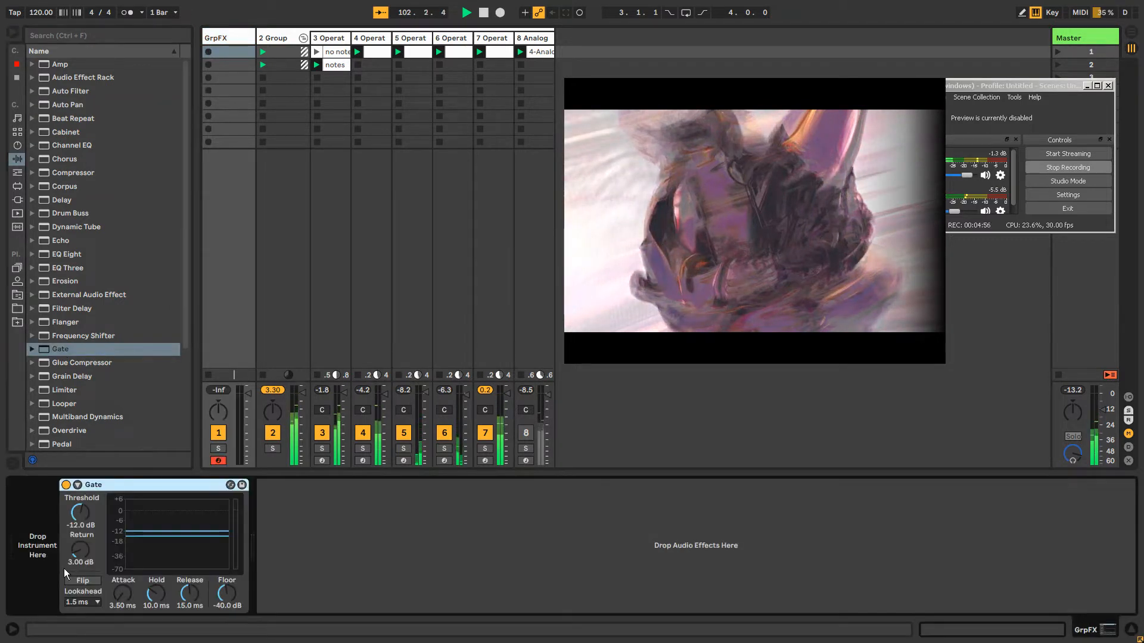
left_click(77, 485)
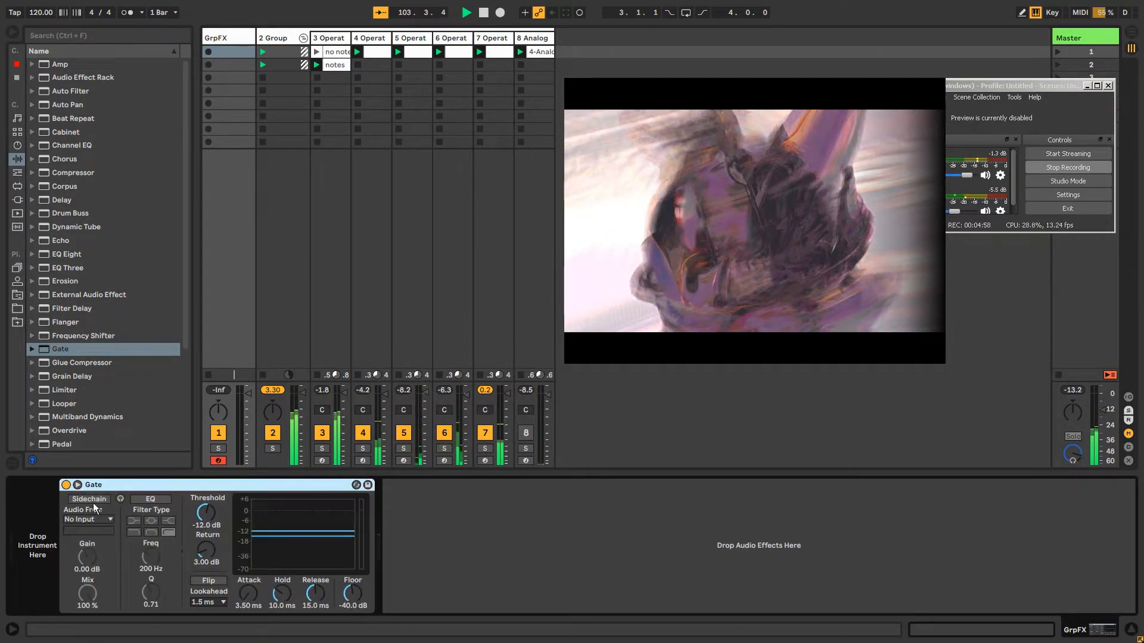
left_click(90, 499)
left_click(88, 520)
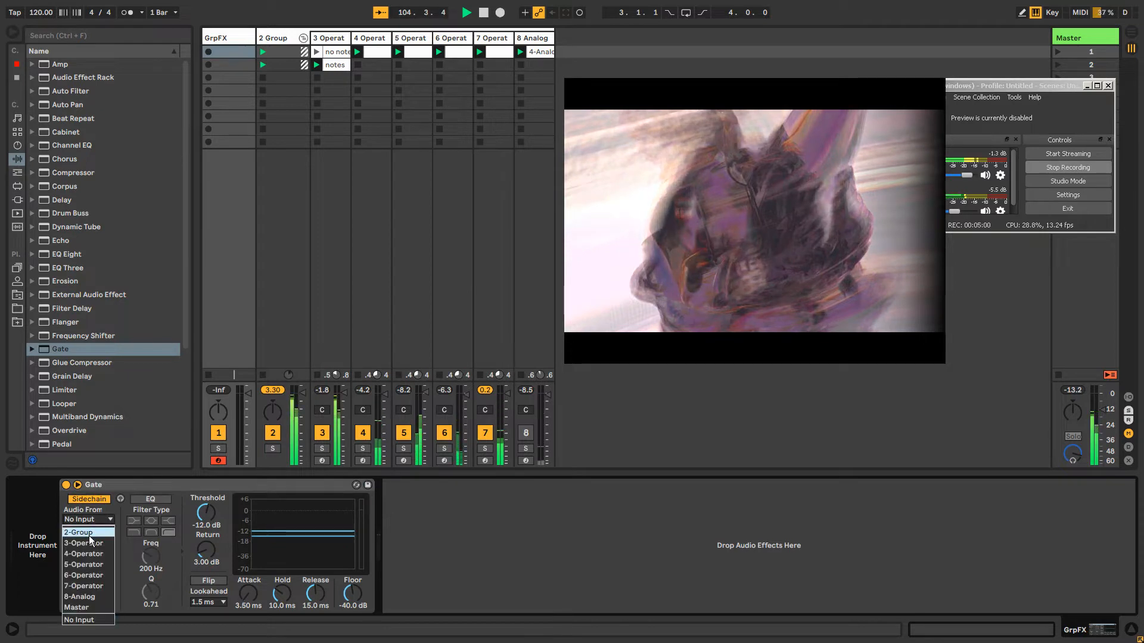
left_click(94, 532)
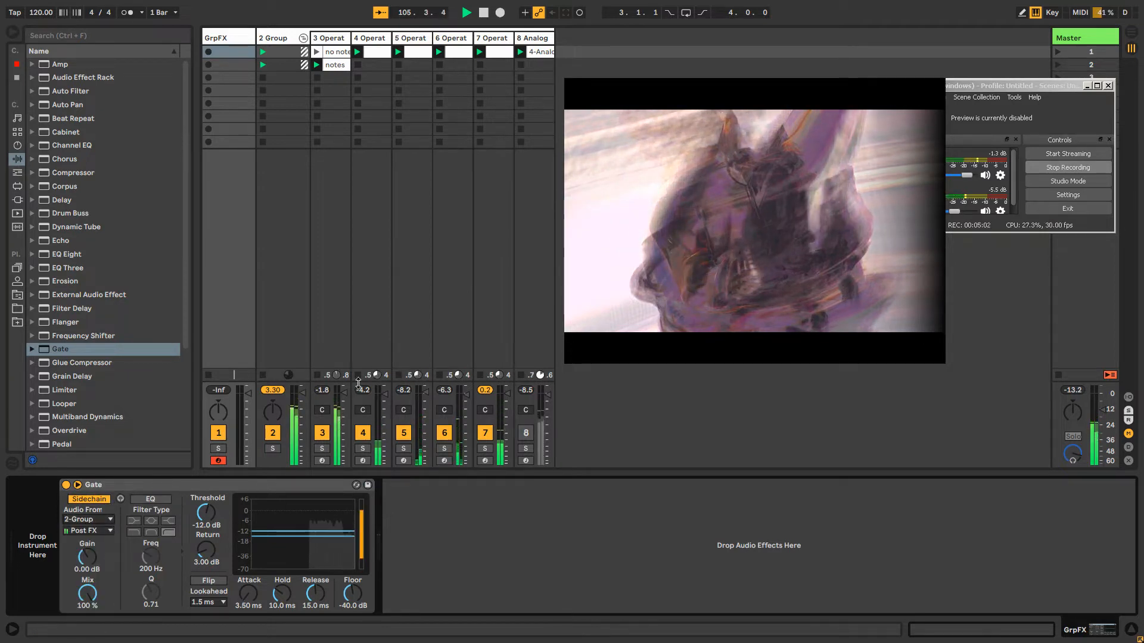
Route the group track's output to Sends Only and enable sidechain listen on the GrpFX track's Gate
key("ctrl+alt+i")
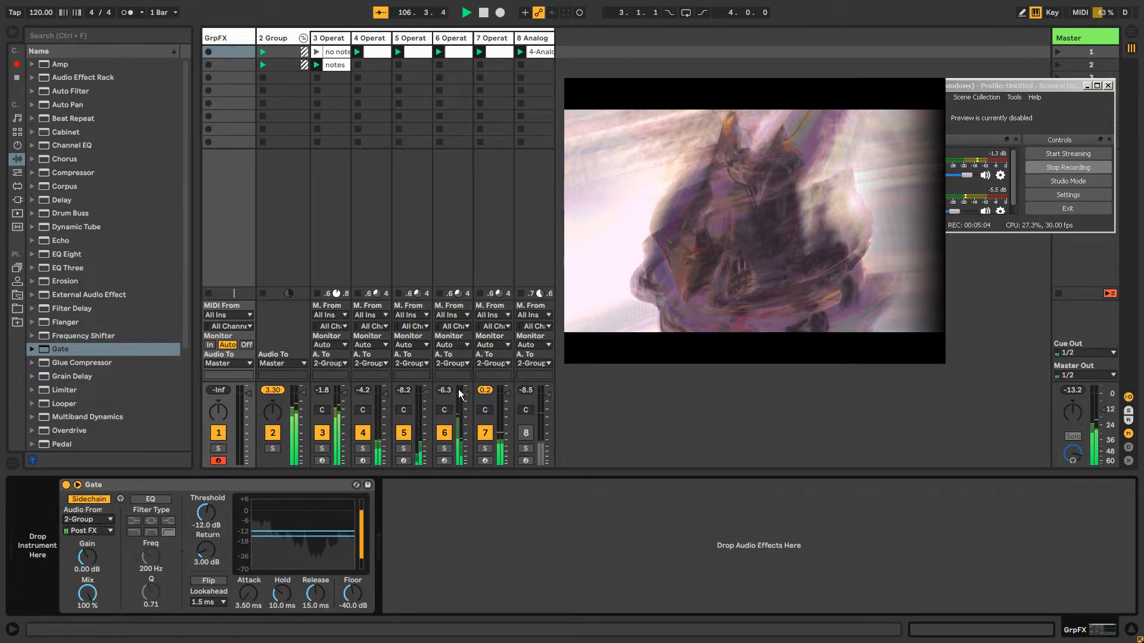
left_click(297, 365)
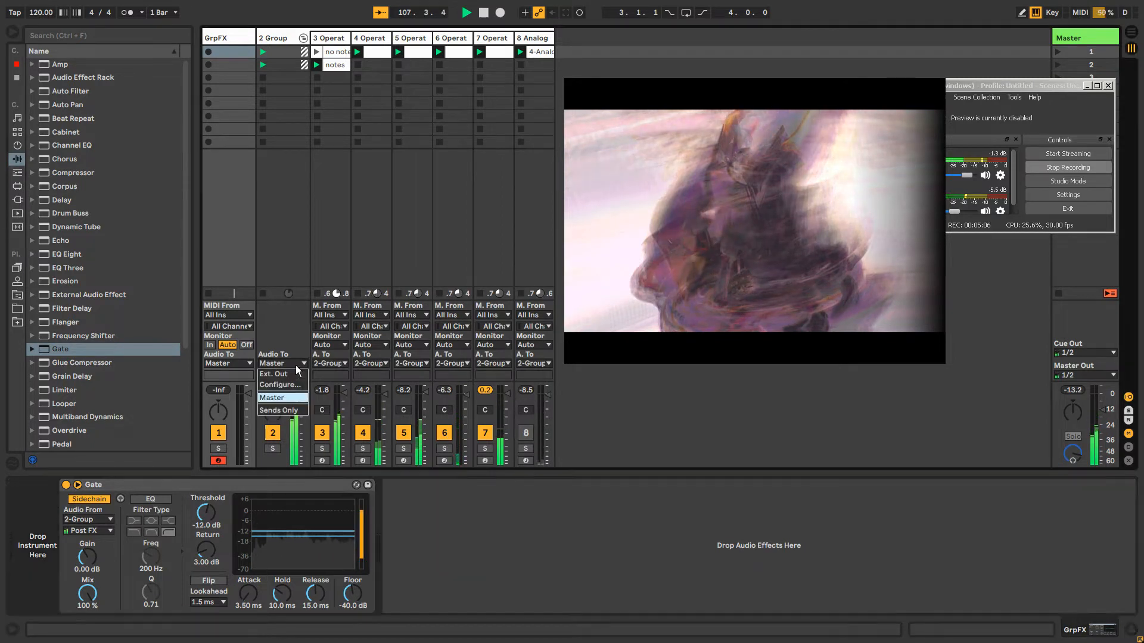
left_click(291, 411)
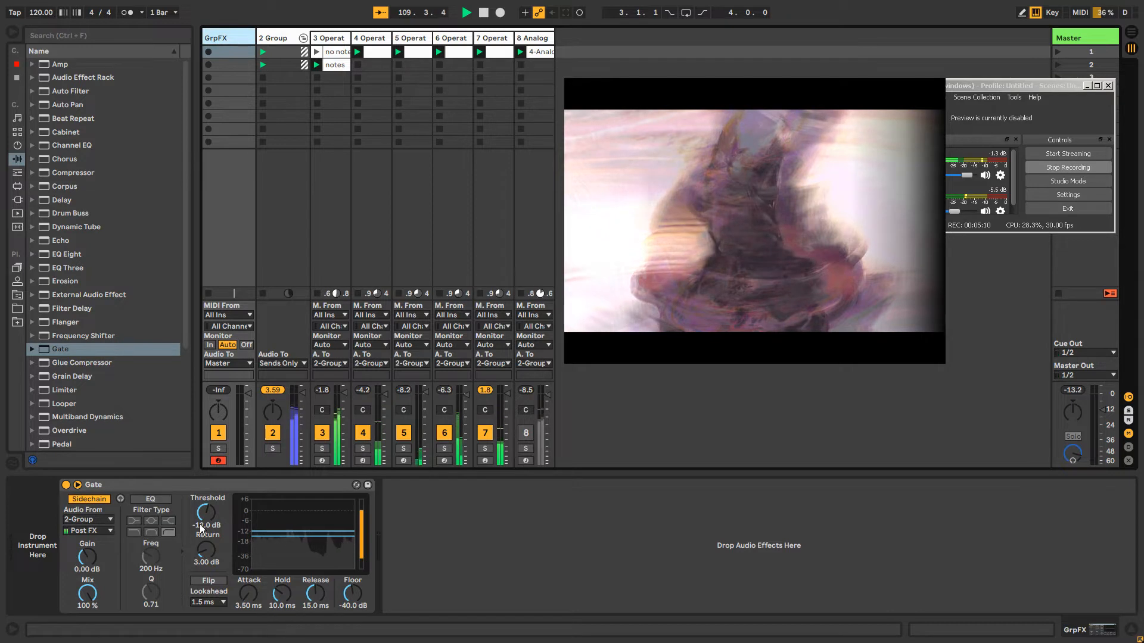
left_click(121, 501)
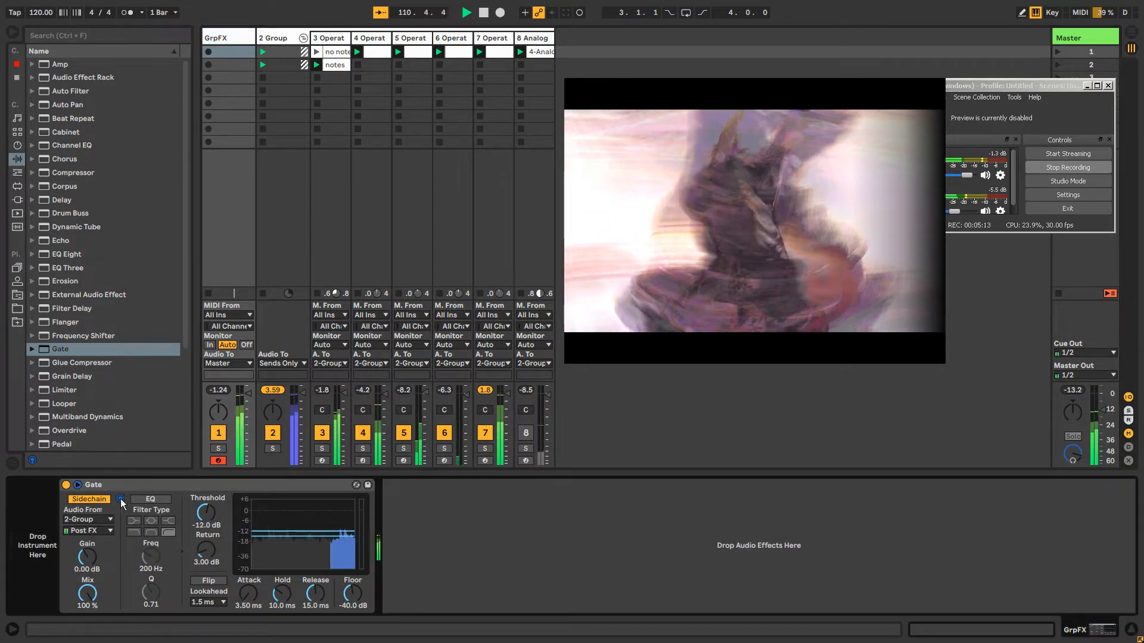
Fold the Gate device on the GrpFX track
left_click(274, 44)
left_click(226, 38)
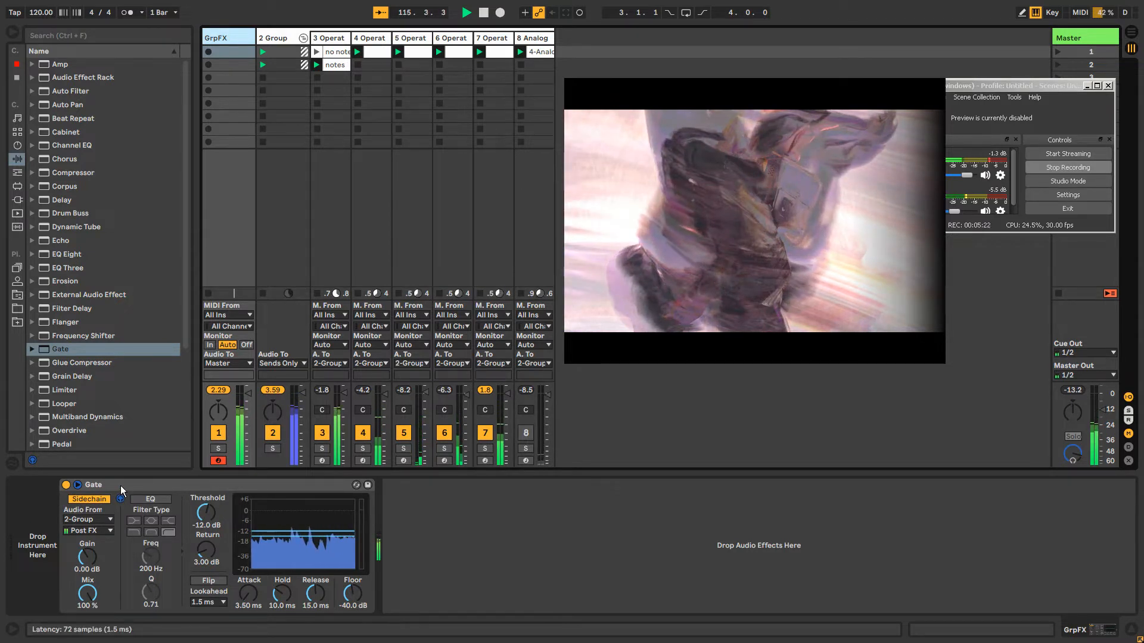
left_click(104, 490)
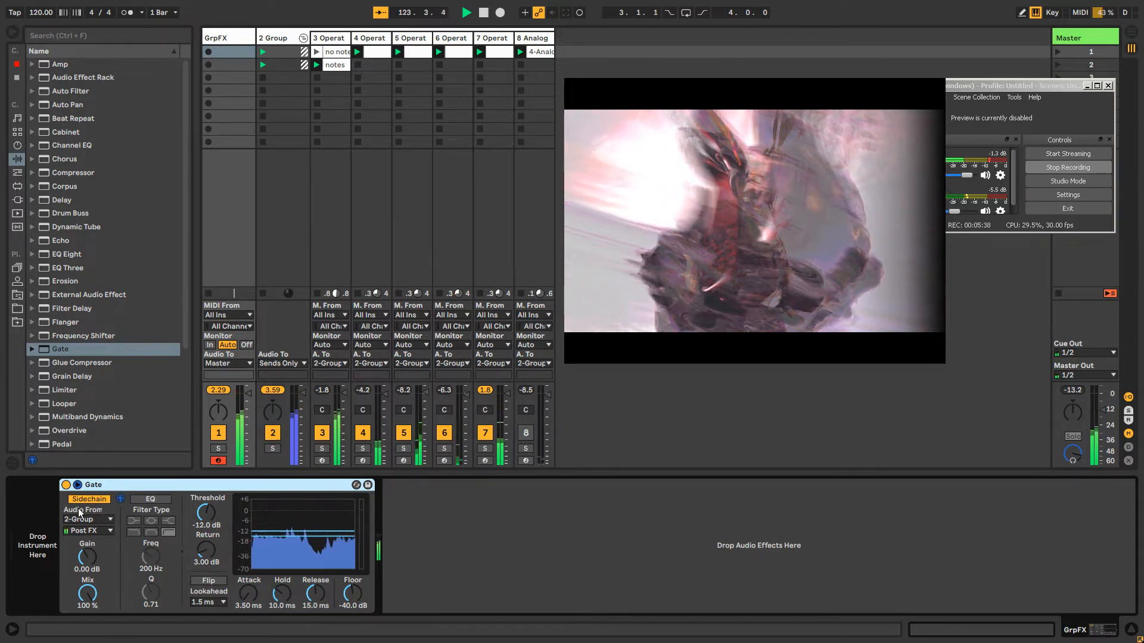
double_click(87, 485)
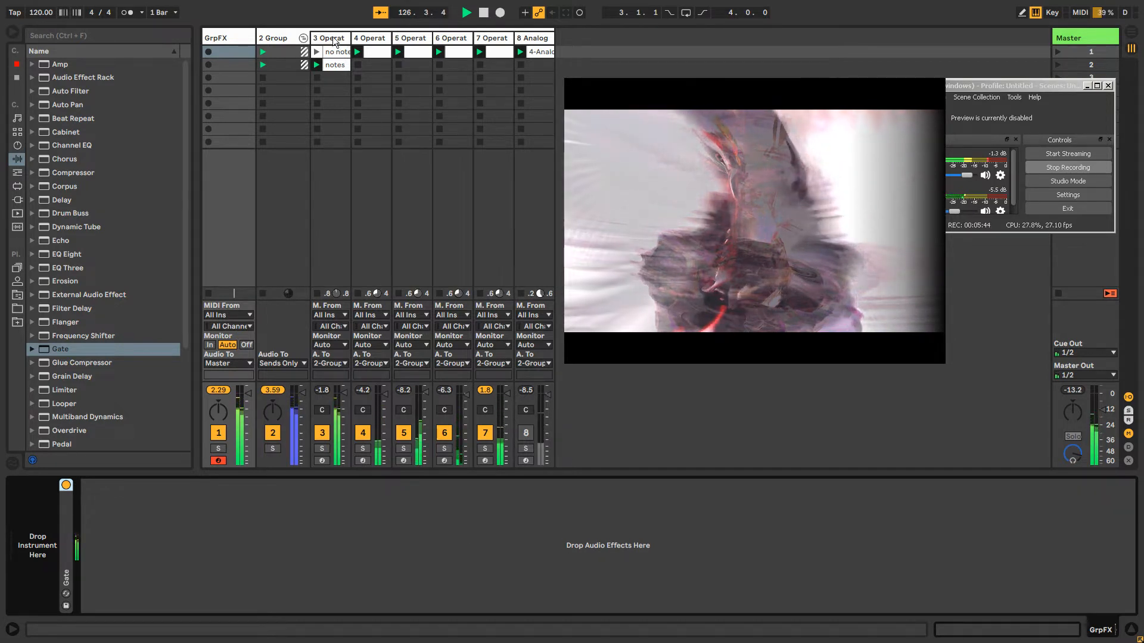
left_click(303, 38)
left_click(303, 35)
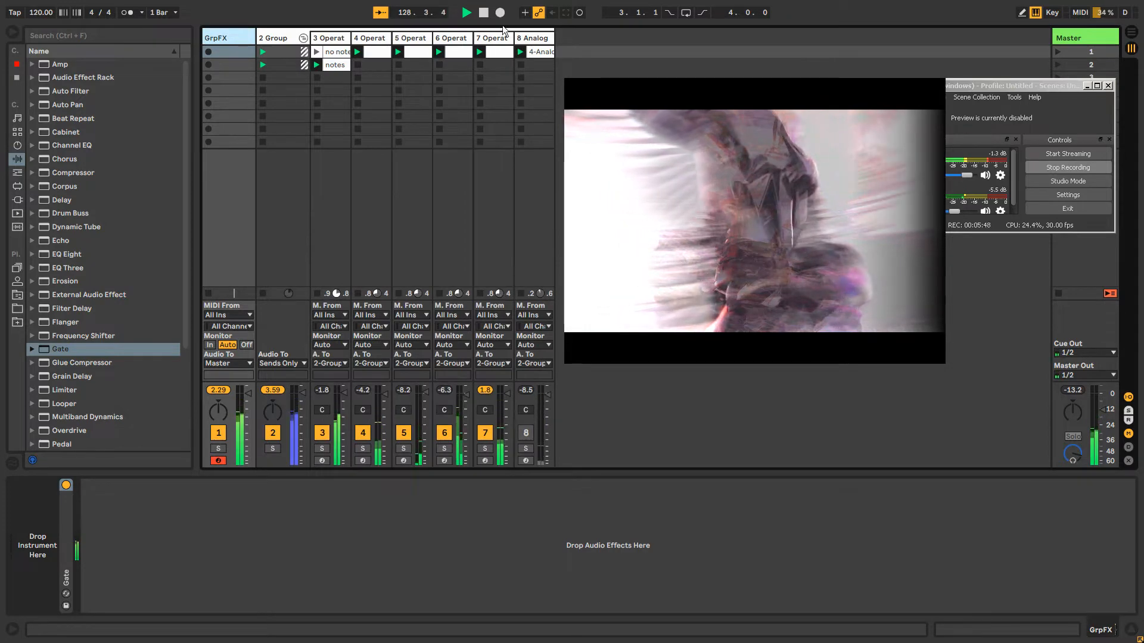
Turn off and fold the Analog and Echo on track 8, and briefly mute track 4 to compare the mix
left_click(532, 40)
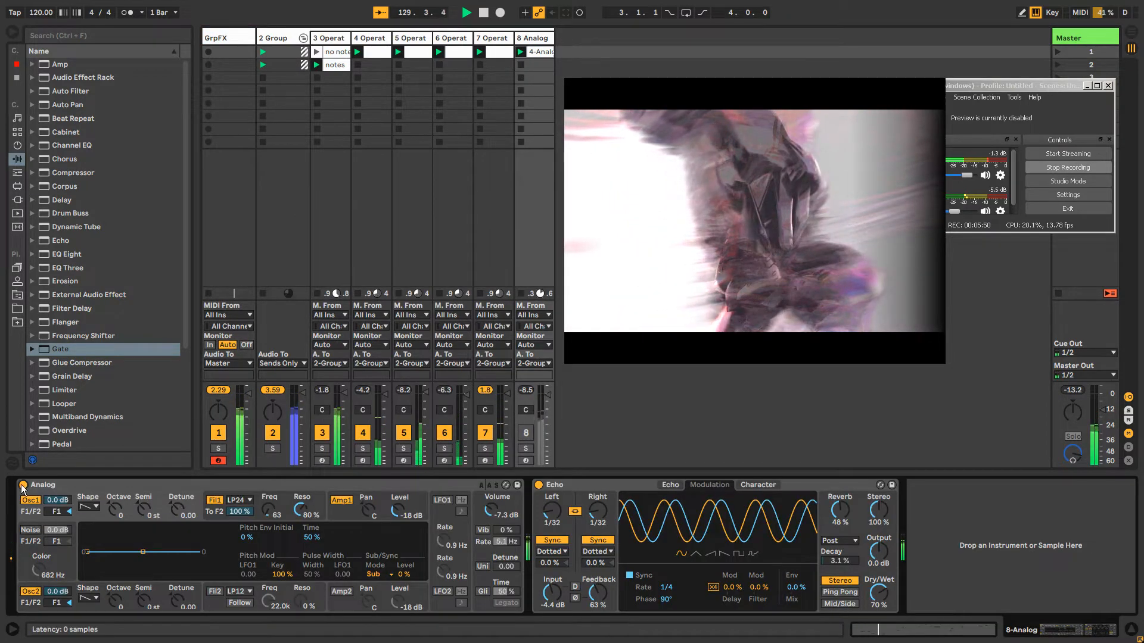
double_click(543, 485)
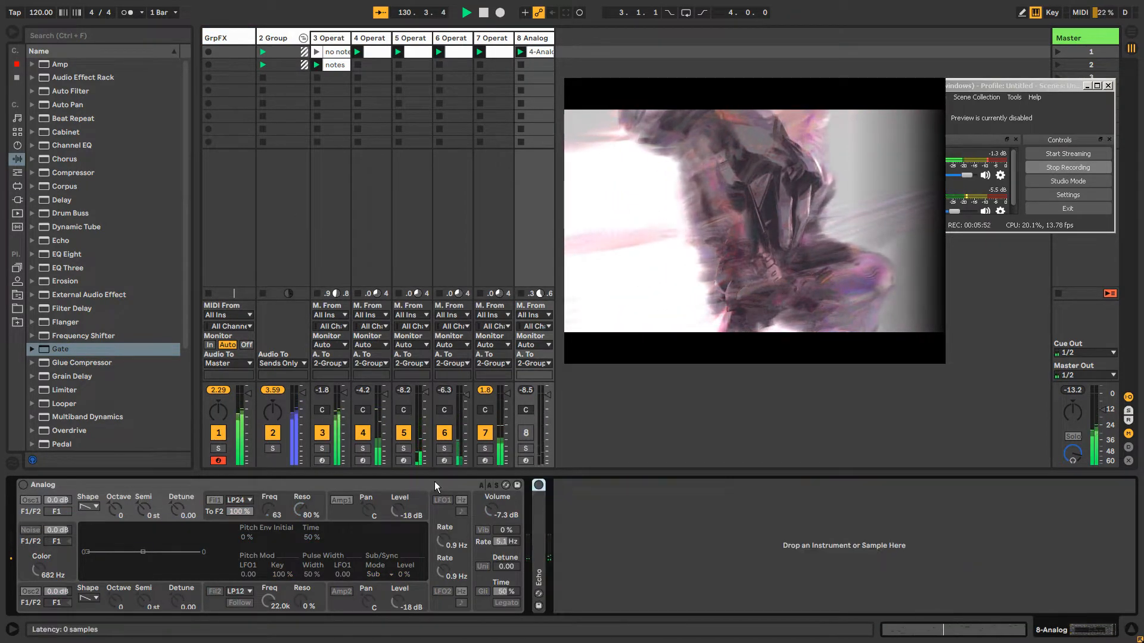
double_click(434, 484)
left_click(365, 432)
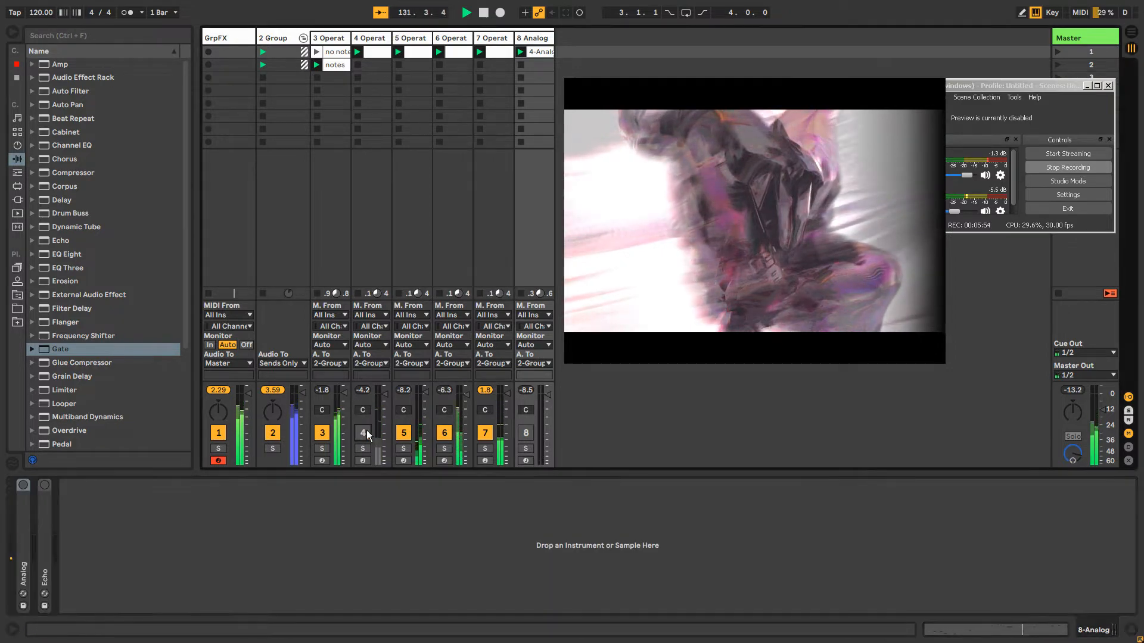
left_click(365, 433)
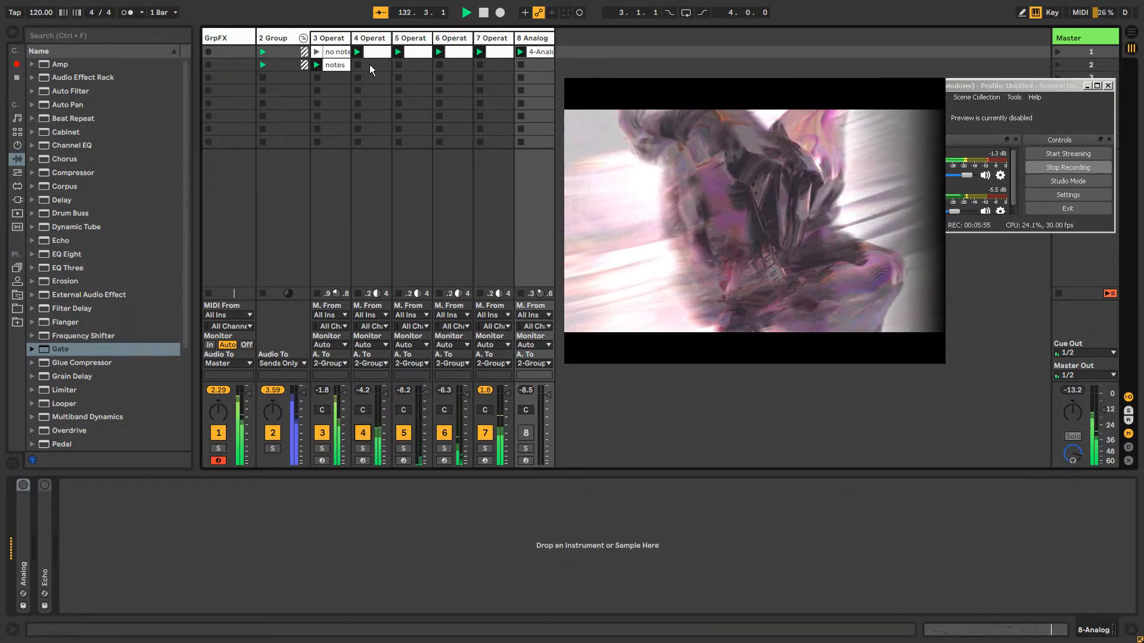
Copy both Auto Pan effects from track 5 and paste them after the Phaser on track 4
left_click(414, 39)
left_click(695, 485)
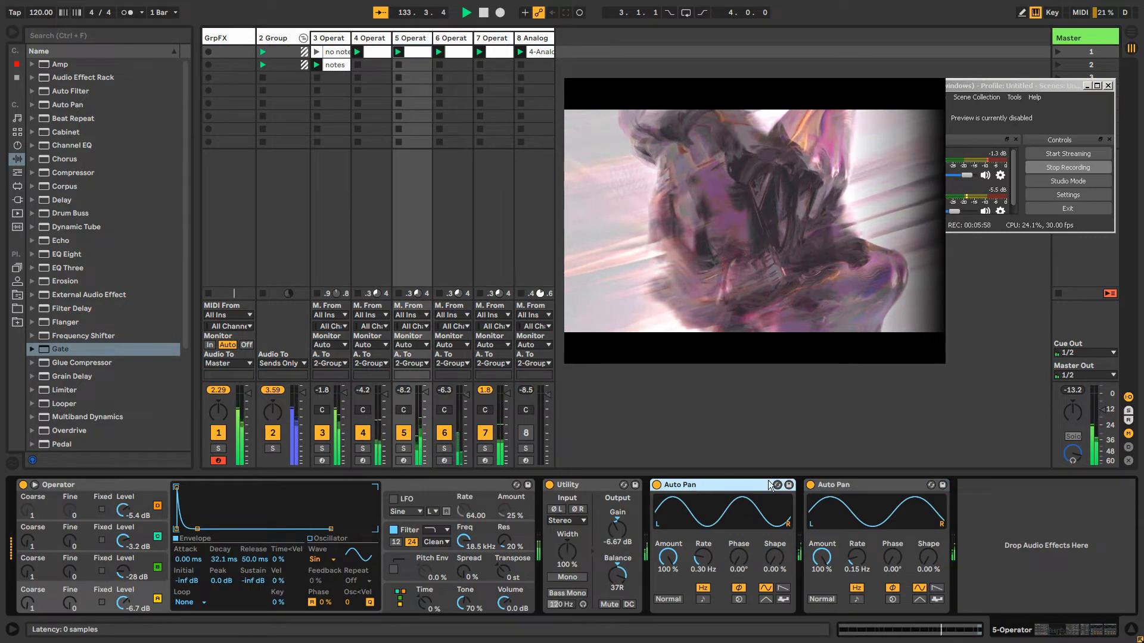
left_click(856, 486, "shift")
right_click(855, 486)
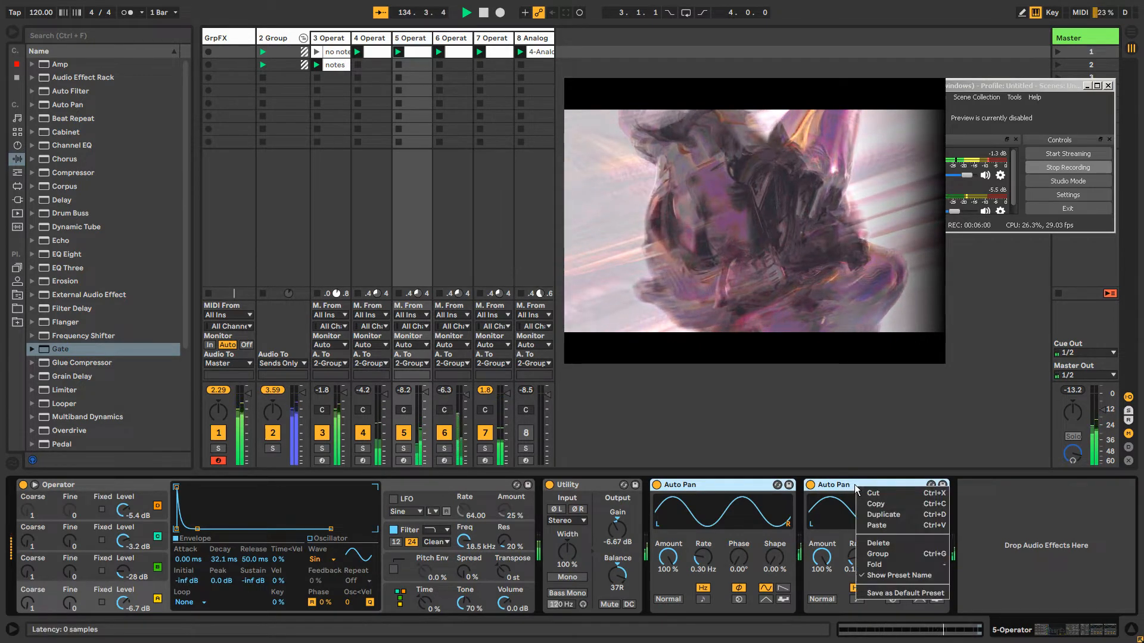
left_click(883, 507)
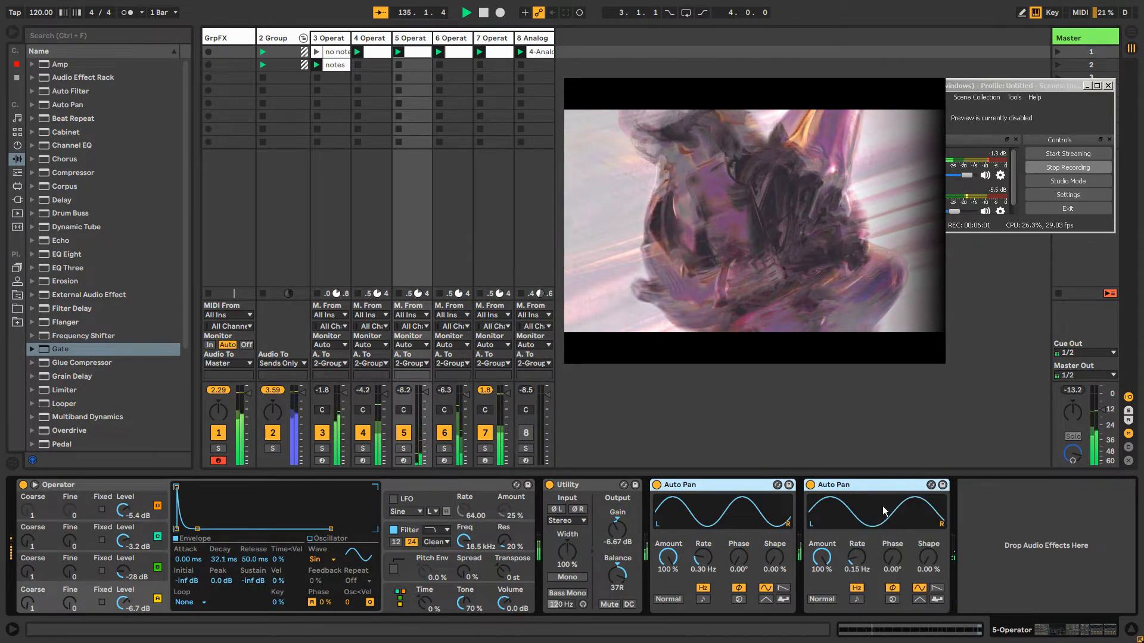
left_click(370, 38)
left_click(860, 525)
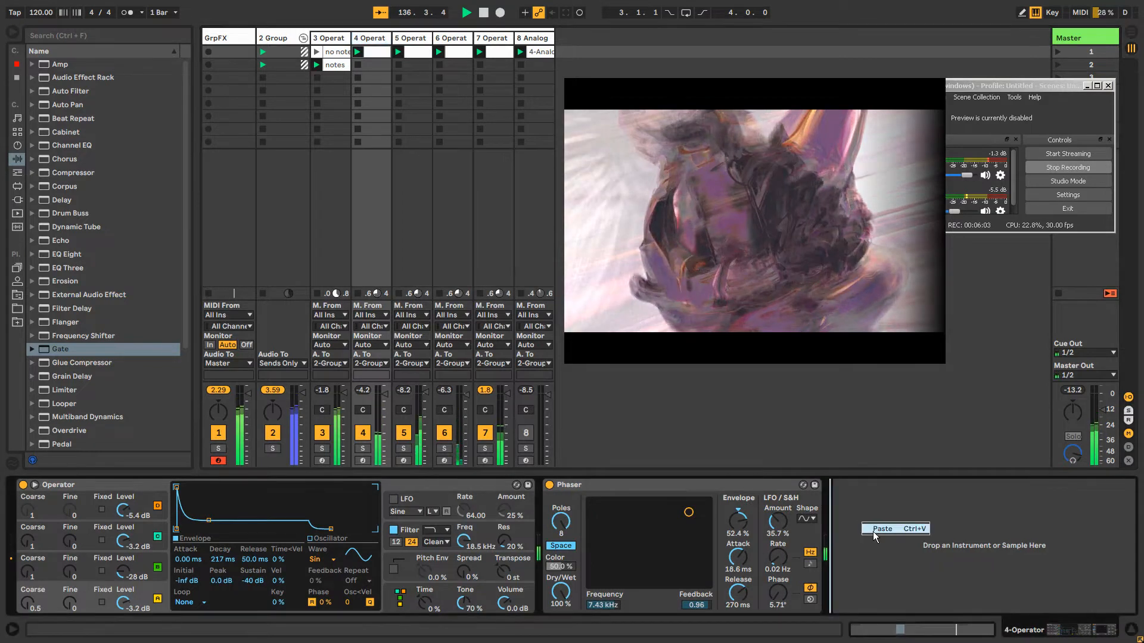
key("ctrl+v")
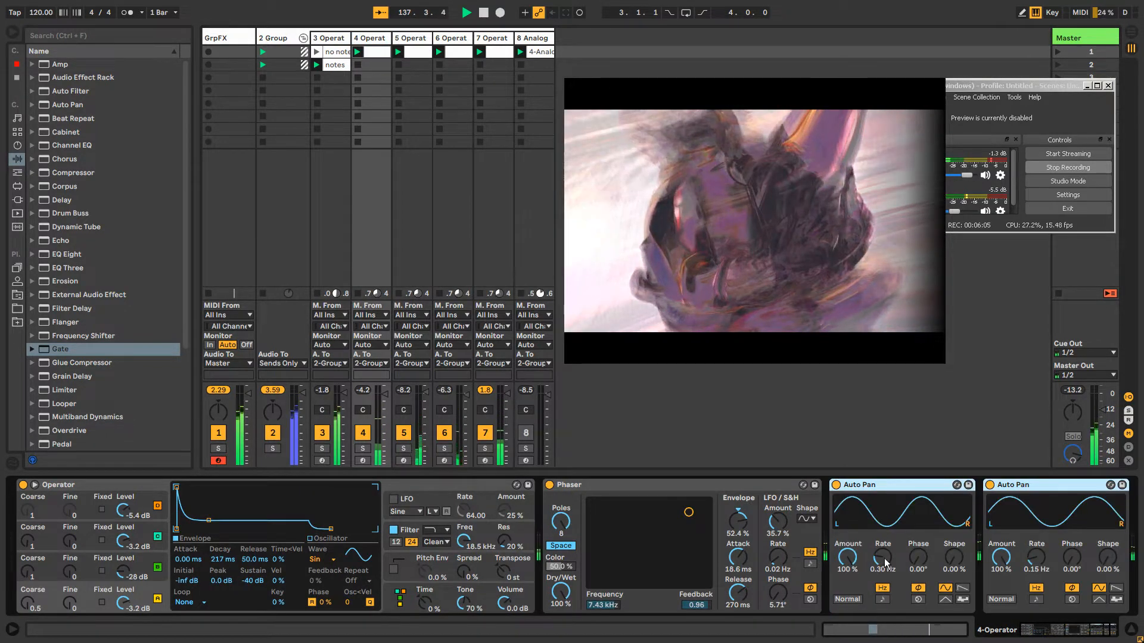
Set track 4's Auto Pan rates to 0.19 Hz and 0.20 Hz, and hide the track routing section
left_click_drag(886, 563, 886, 573)
left_click_drag(1036, 560, 1037, 552)
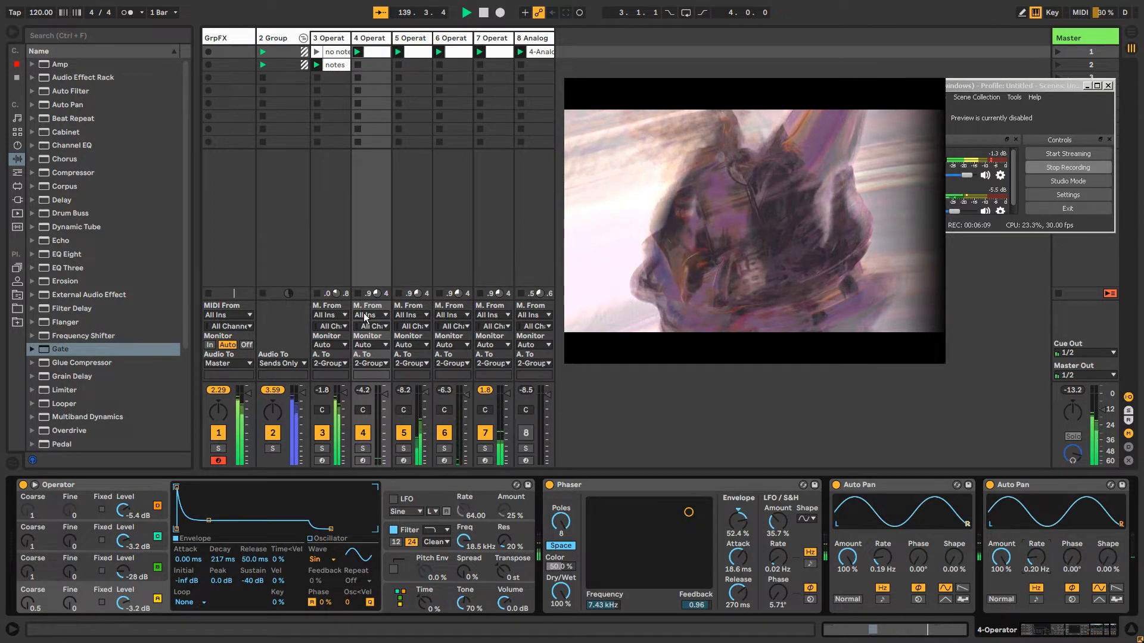
key("ctrl+alt+i")
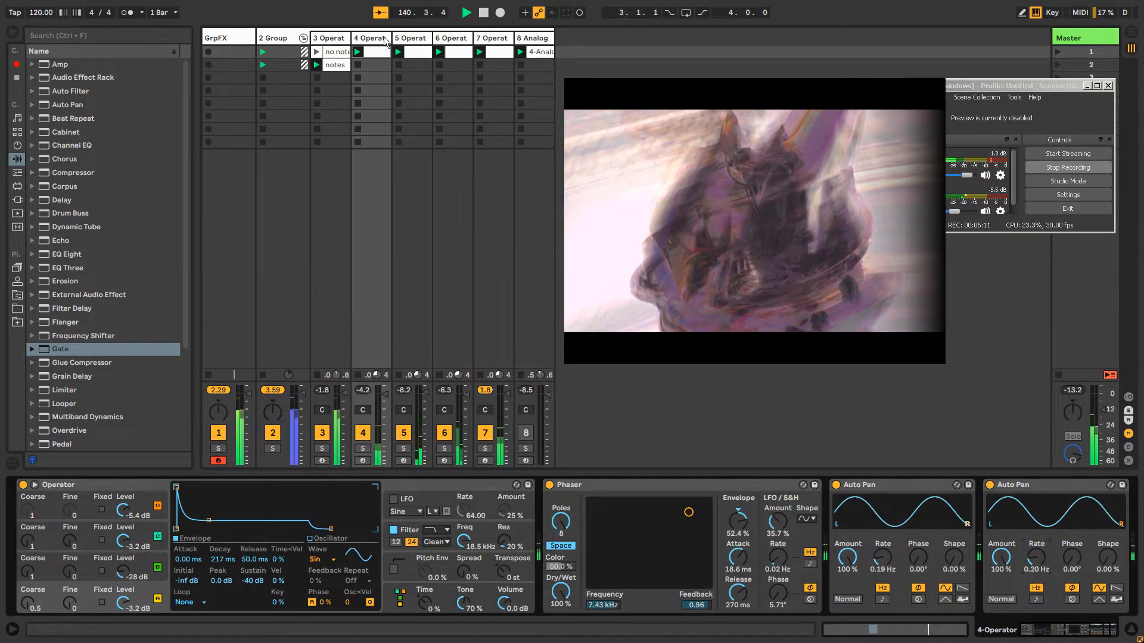
left_click(380, 37)
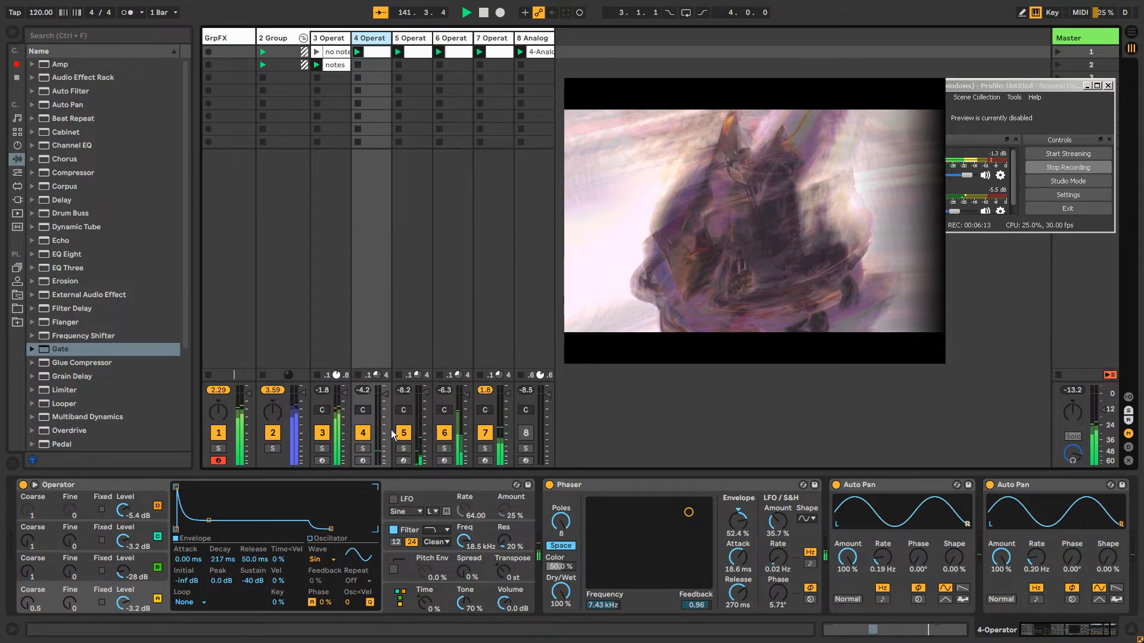
left_click(380, 40)
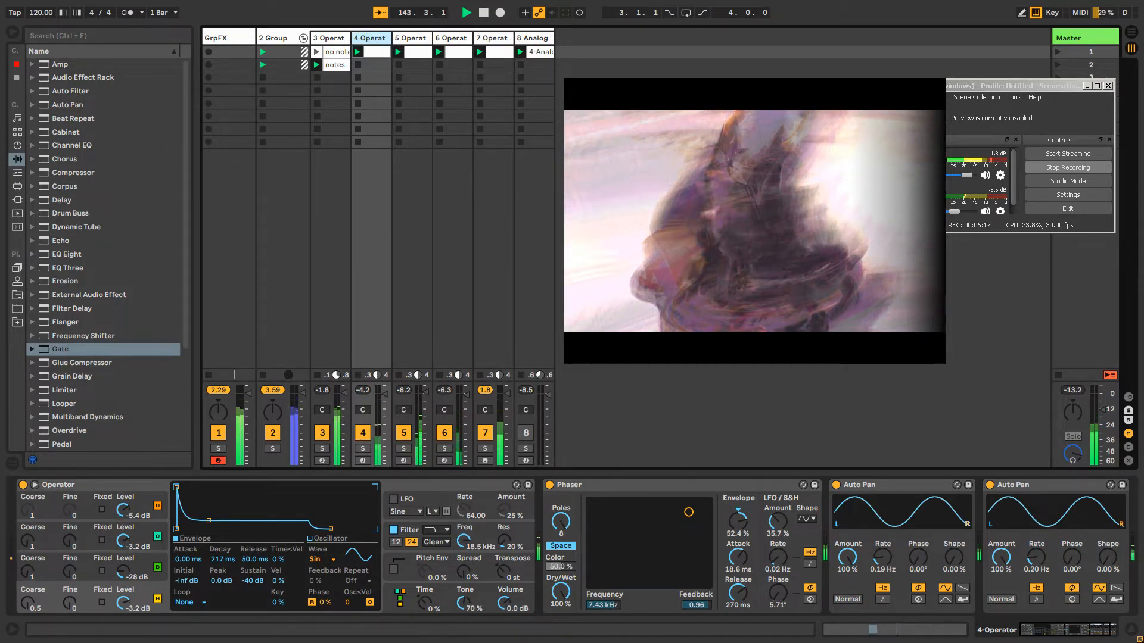
left_click(897, 486)
left_click(1027, 485)
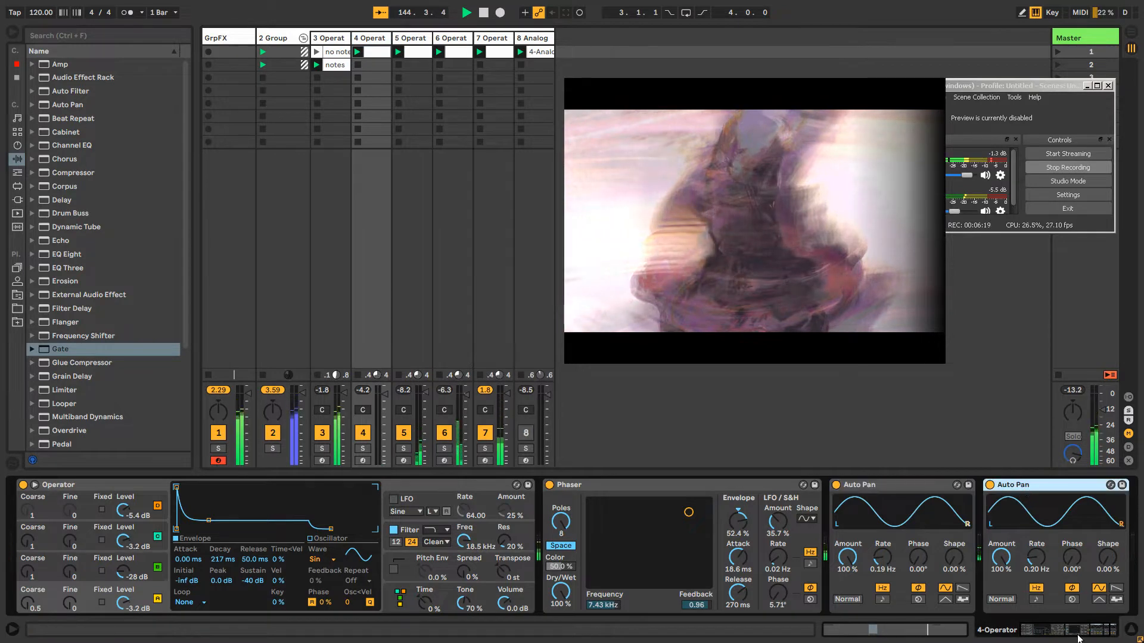
mouse_move(1077, 634)
left_mouse_down()
mouse_move(1101, 633)
mouse_move(1069, 634)
left_mouse_up()
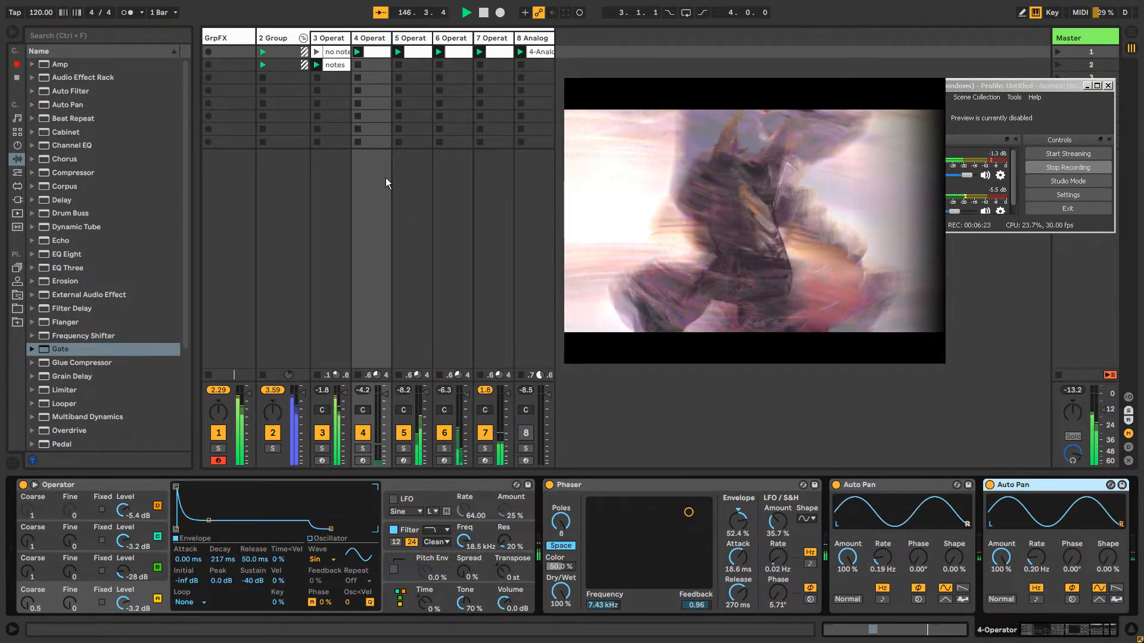
left_click(367, 57)
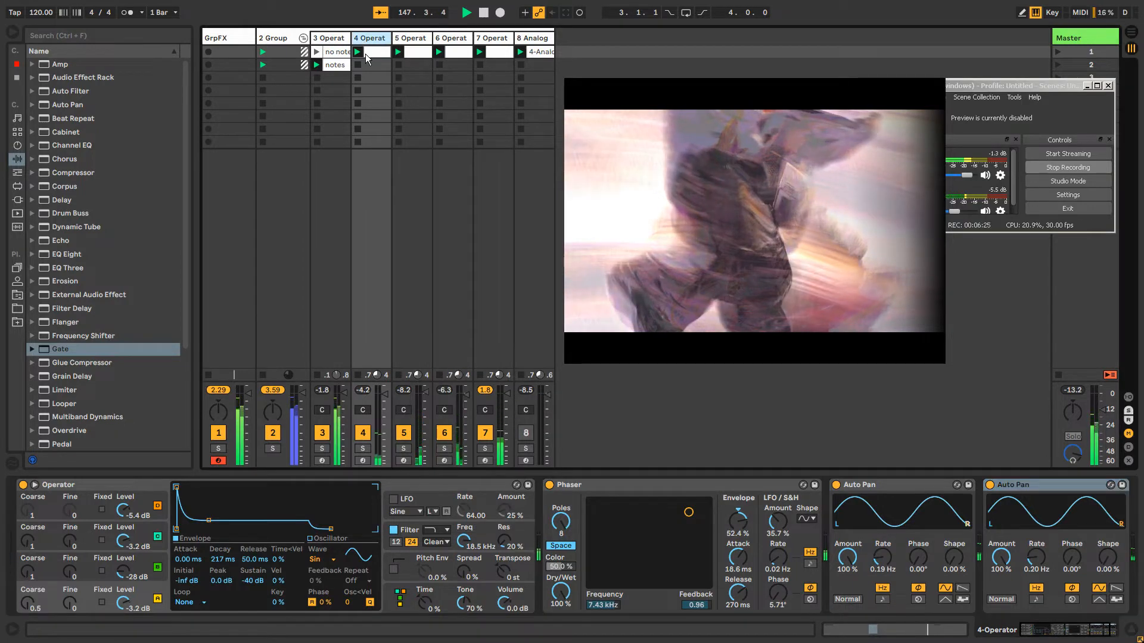
key("Tab")
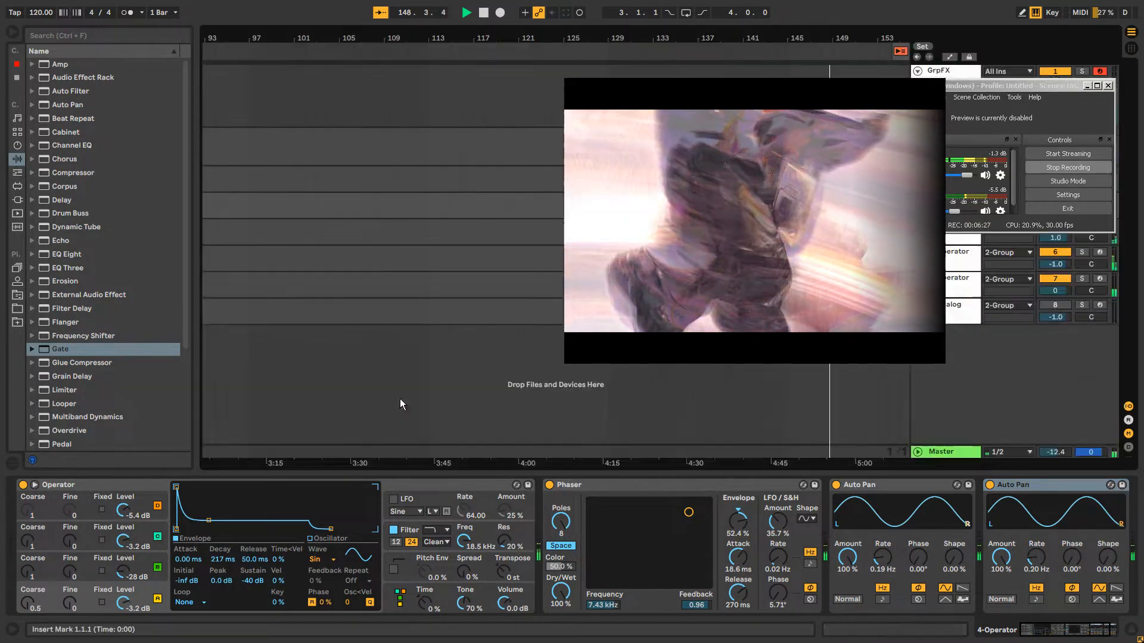
key("Tab")
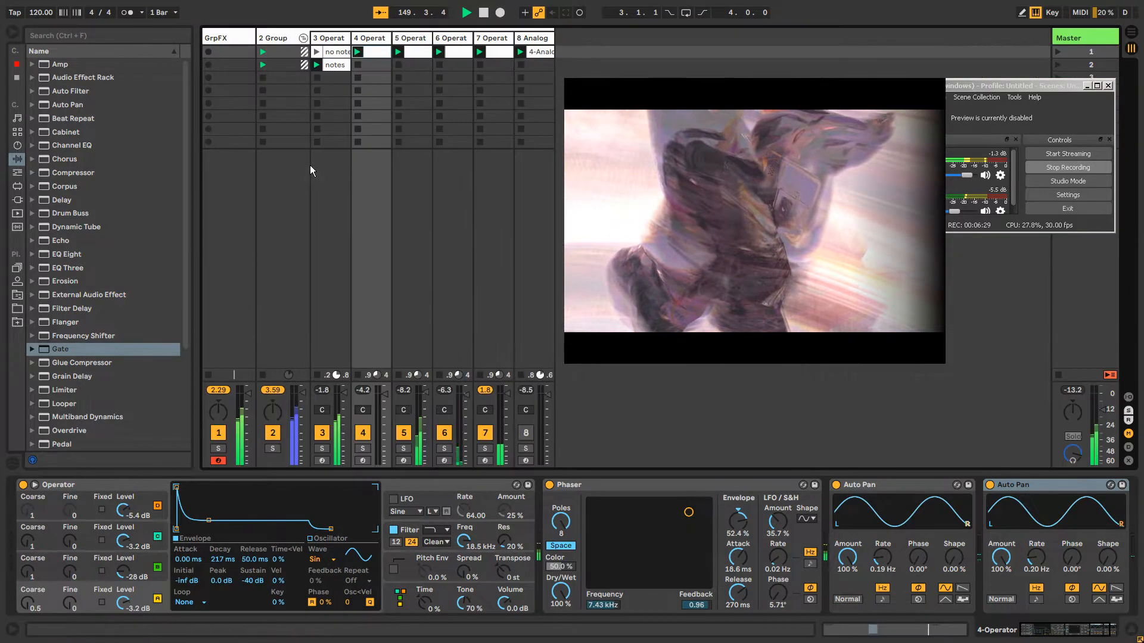
left_click(383, 41)
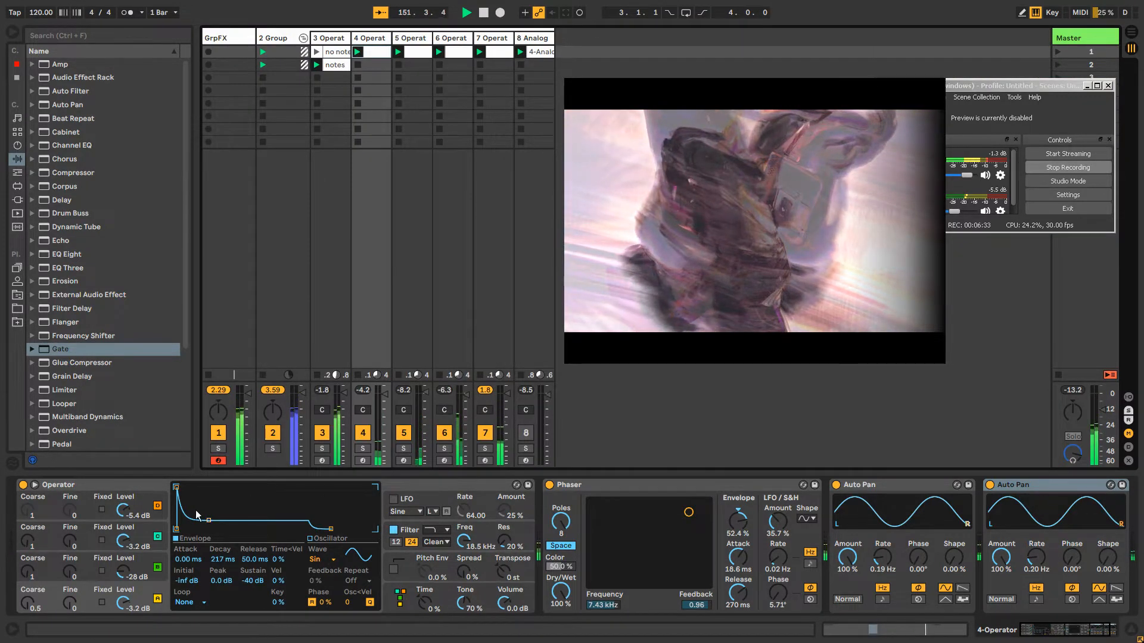
On track 4, set oscillator B's coarse to 0.5, the Phaser to 138 Hz, 24.3 ms attack and 371 ms release, and the first Auto Pan to 0.15 Hz
left_click_drag(28, 574, 27, 585)
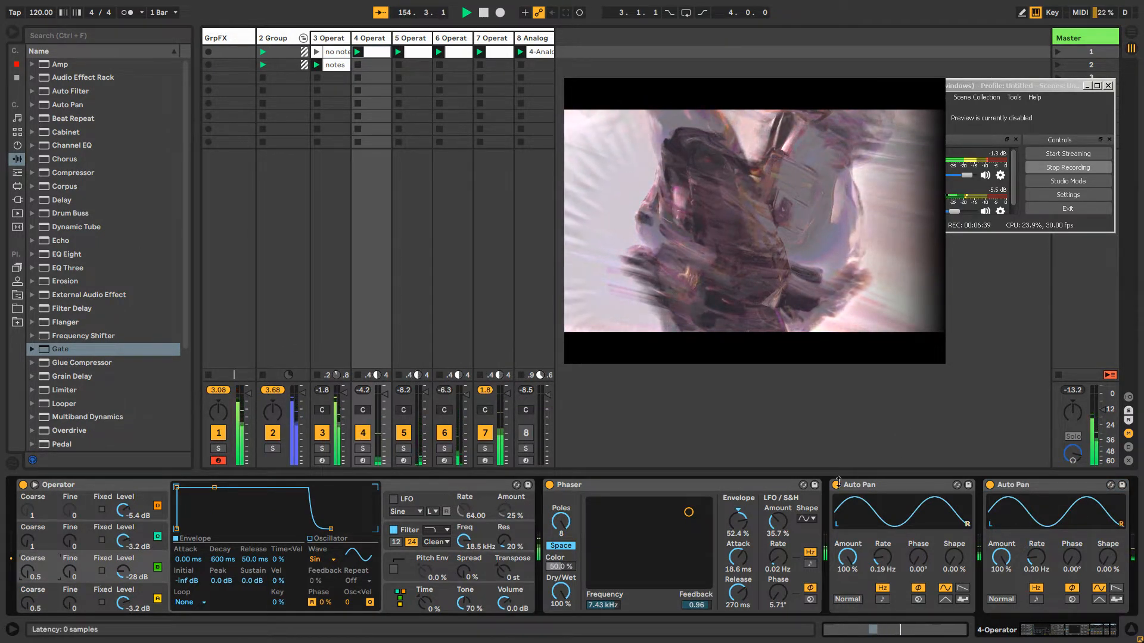
left_click_drag(643, 534, 597, 506)
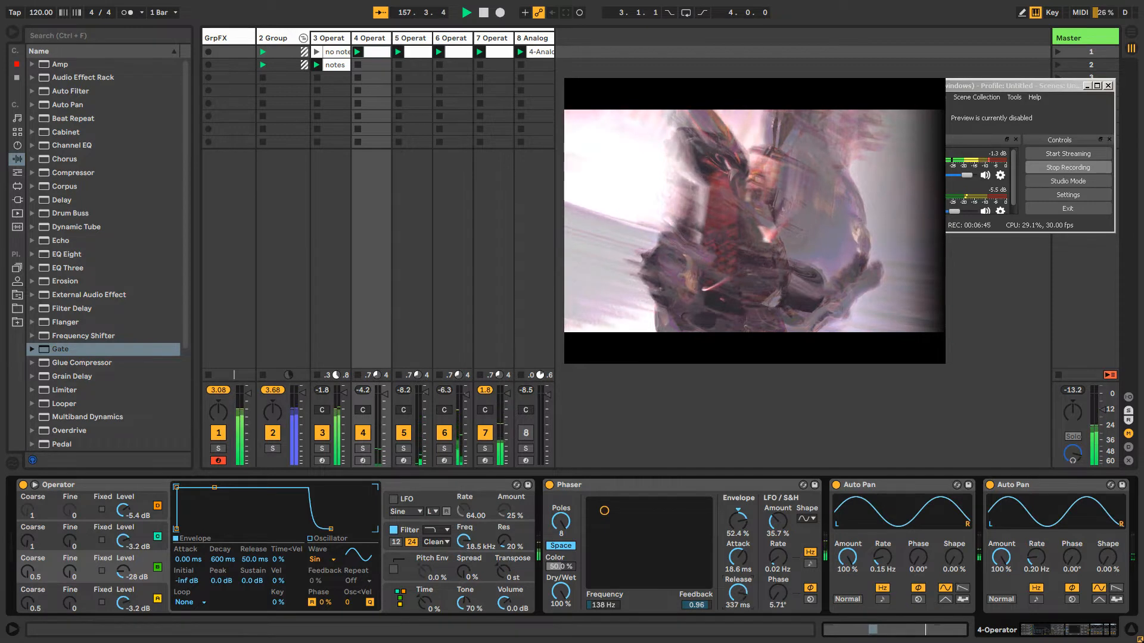
left_click_drag(738, 562, 737, 555)
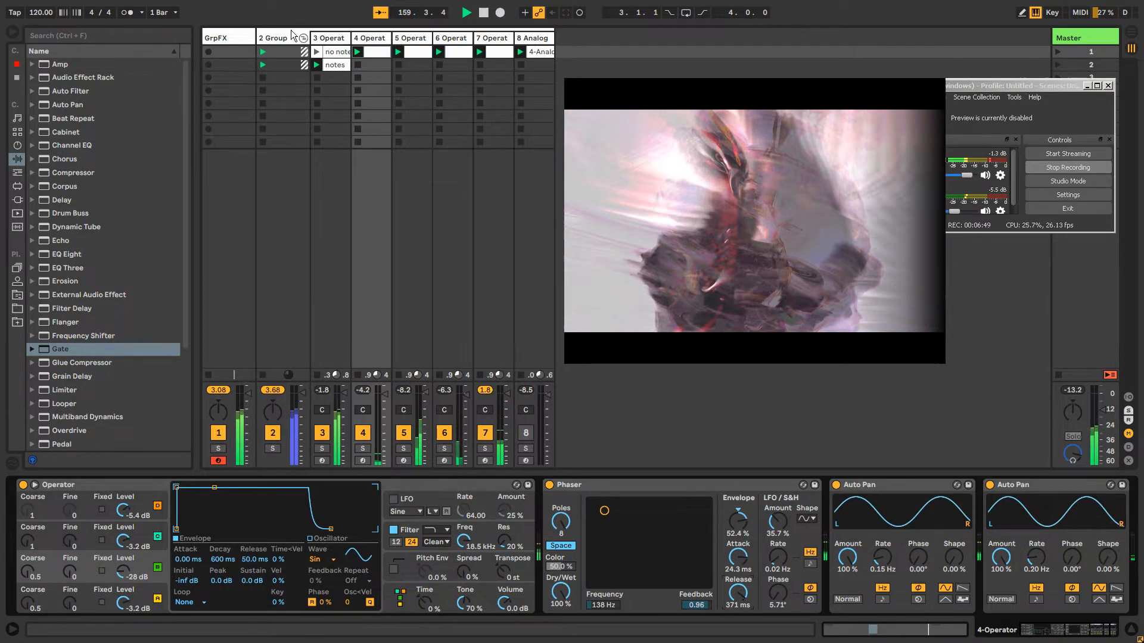
Review the device chains of the group and Operator tracks 3 to 6, returning to track 3's clips
left_click(287, 38)
left_click(331, 40)
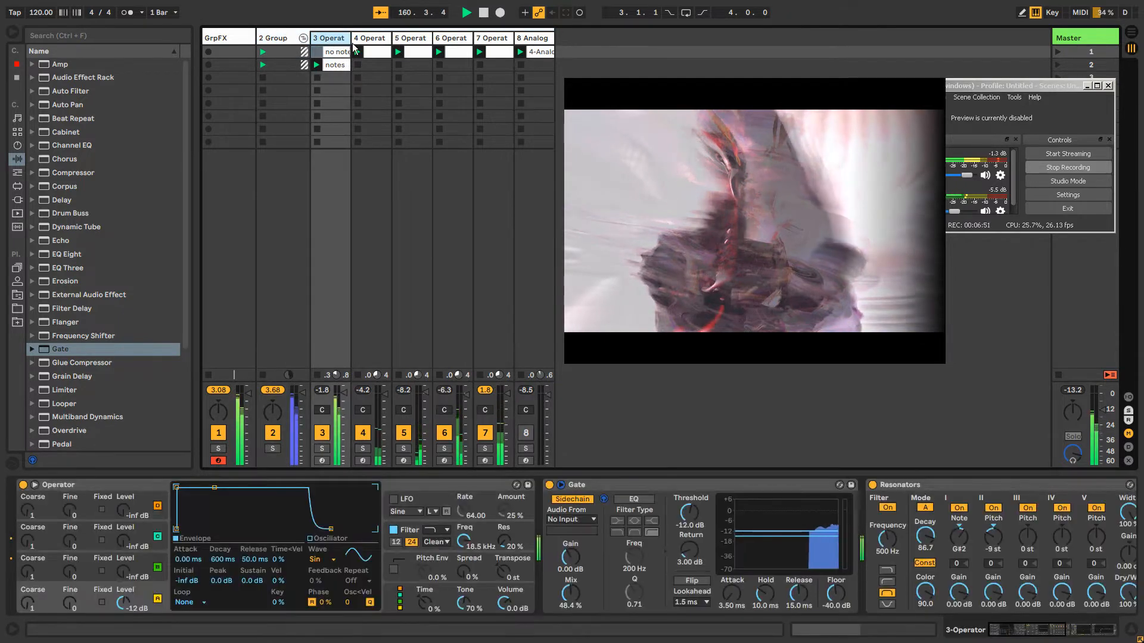
key("Tab")
key("Tab")
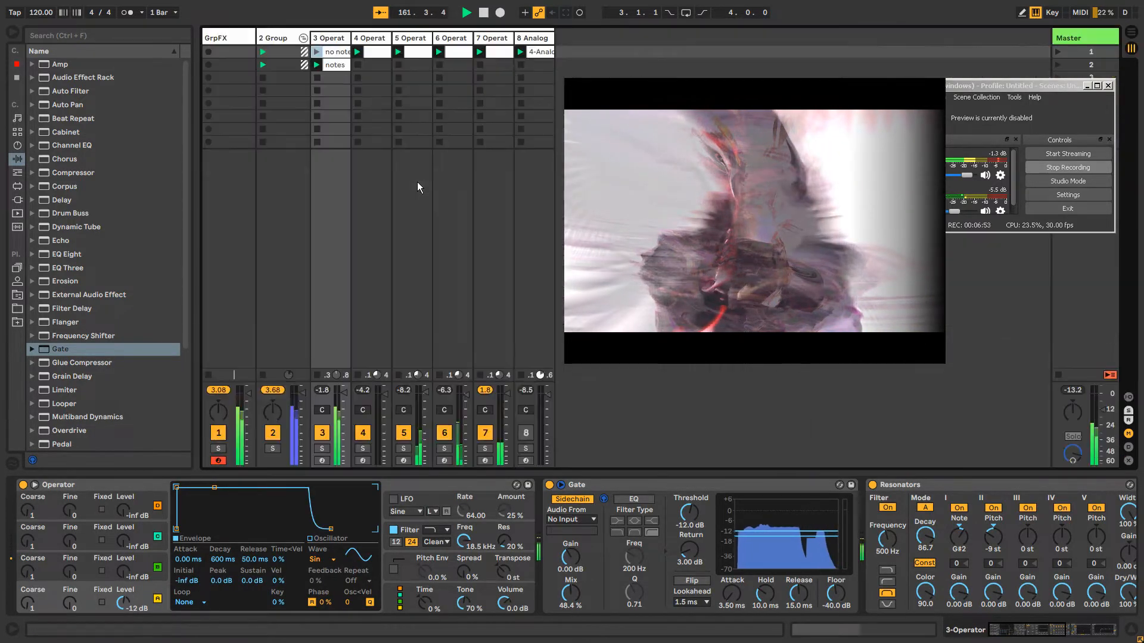
left_click(338, 40)
left_click(381, 40)
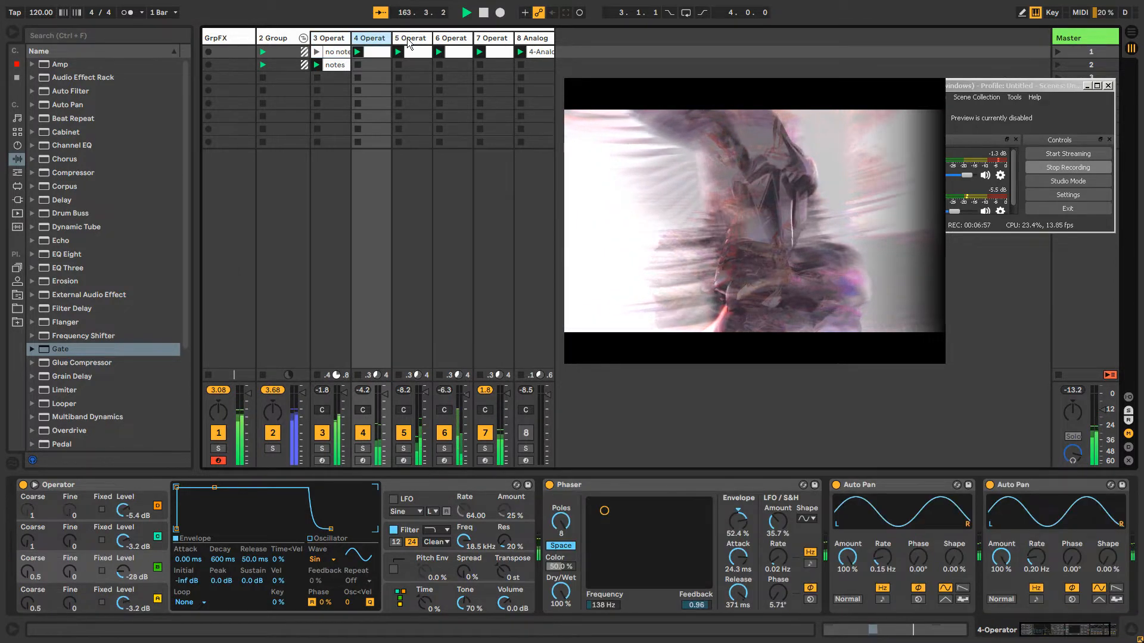
left_click(409, 42)
left_click(451, 41)
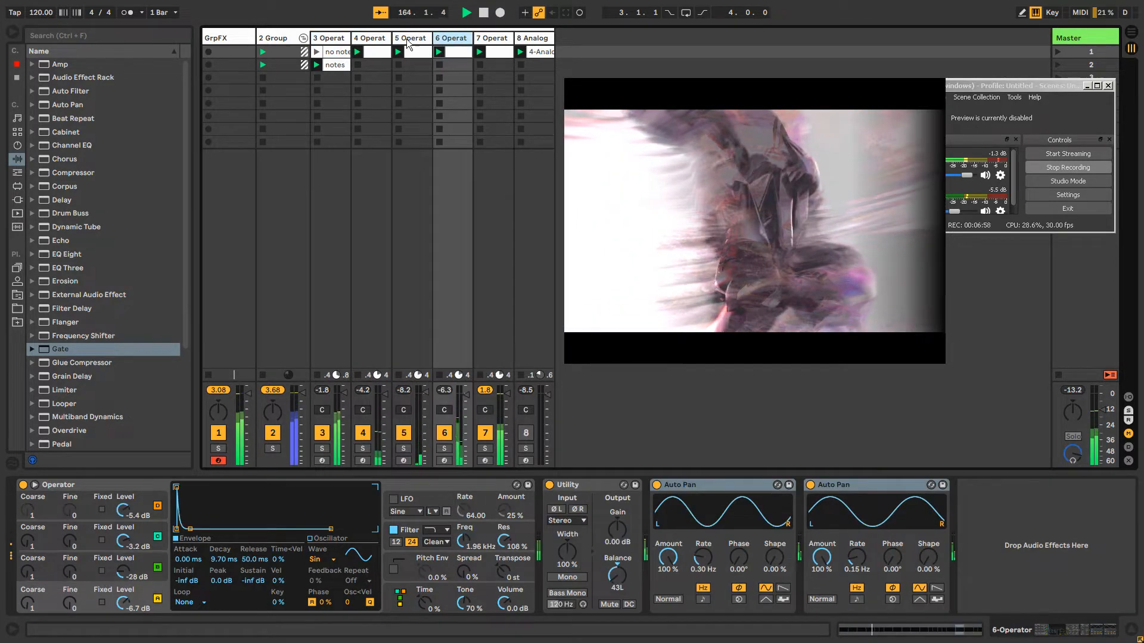
left_click(342, 40)
left_click(331, 68)
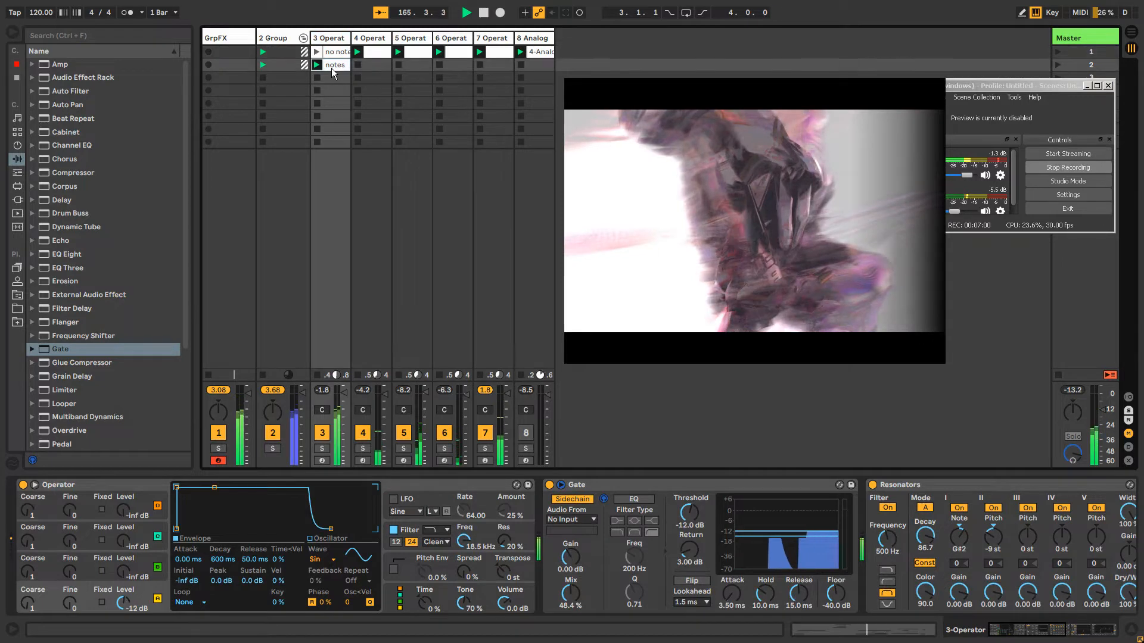
Add a Resonators effect after the Gate on the GrpFX track
double_click(331, 68)
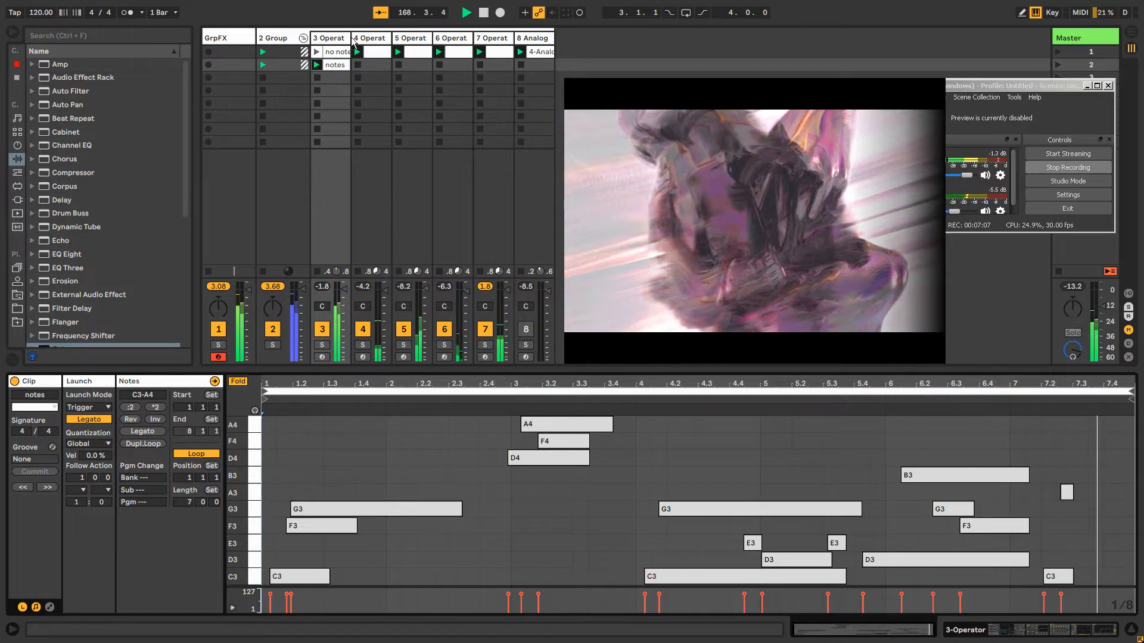
left_click(238, 37)
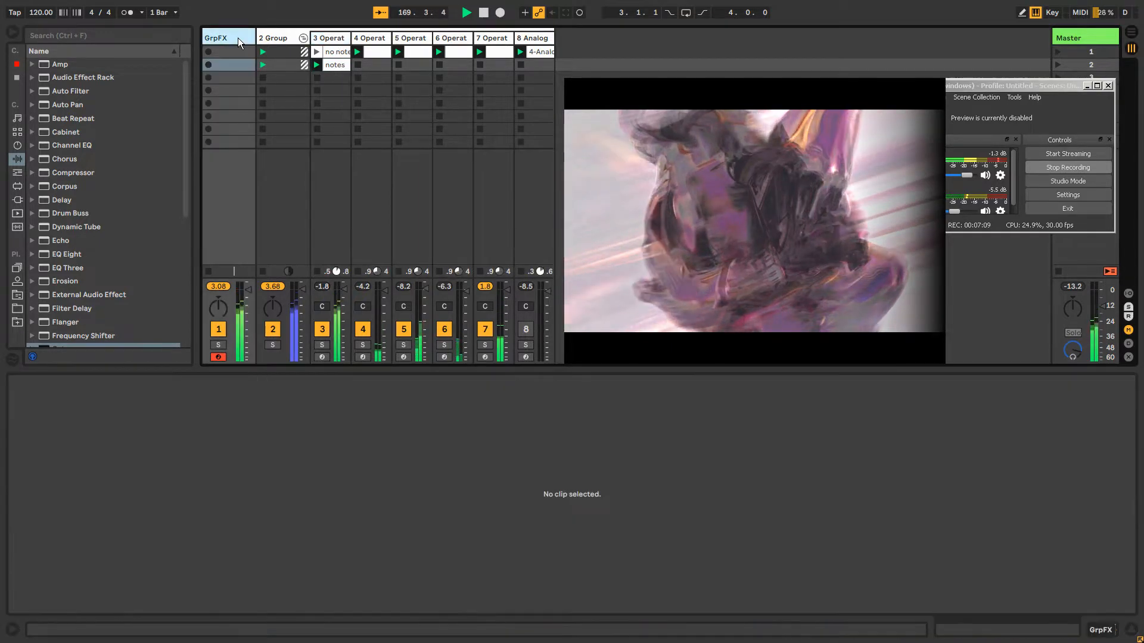
double_click(238, 38)
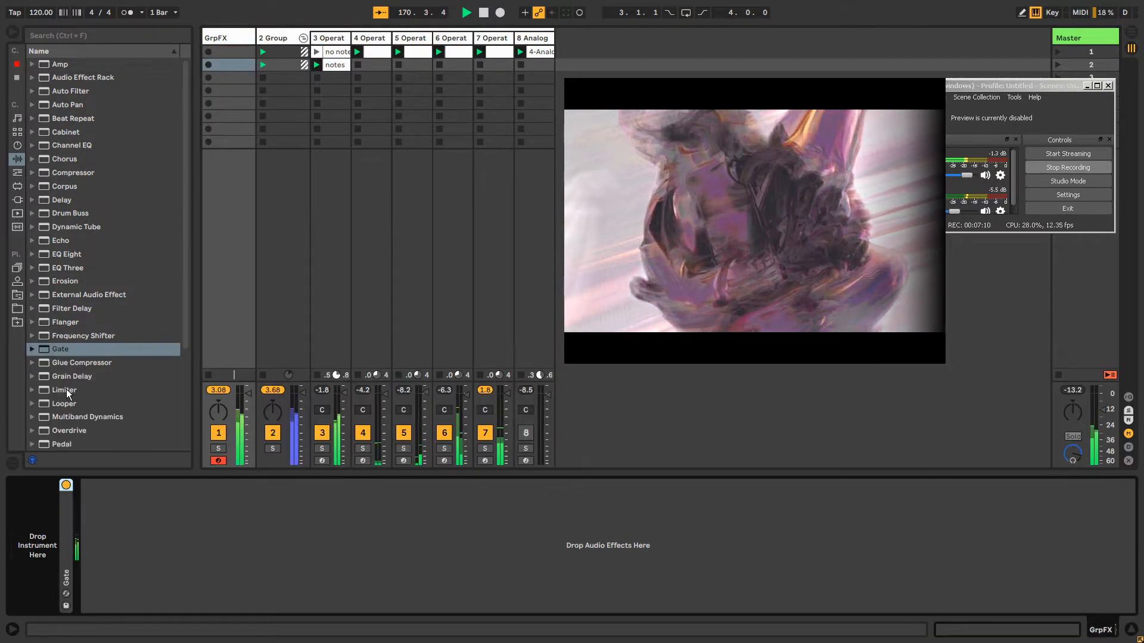
scroll(94, 368, "down", 3)
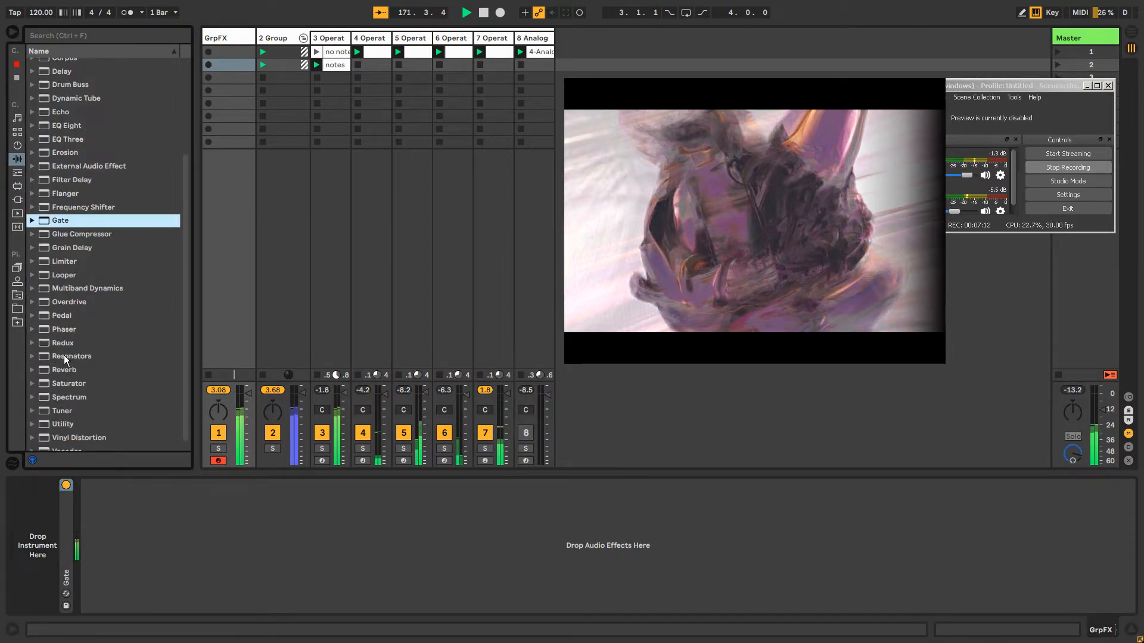
left_click_drag(90, 356, 141, 488)
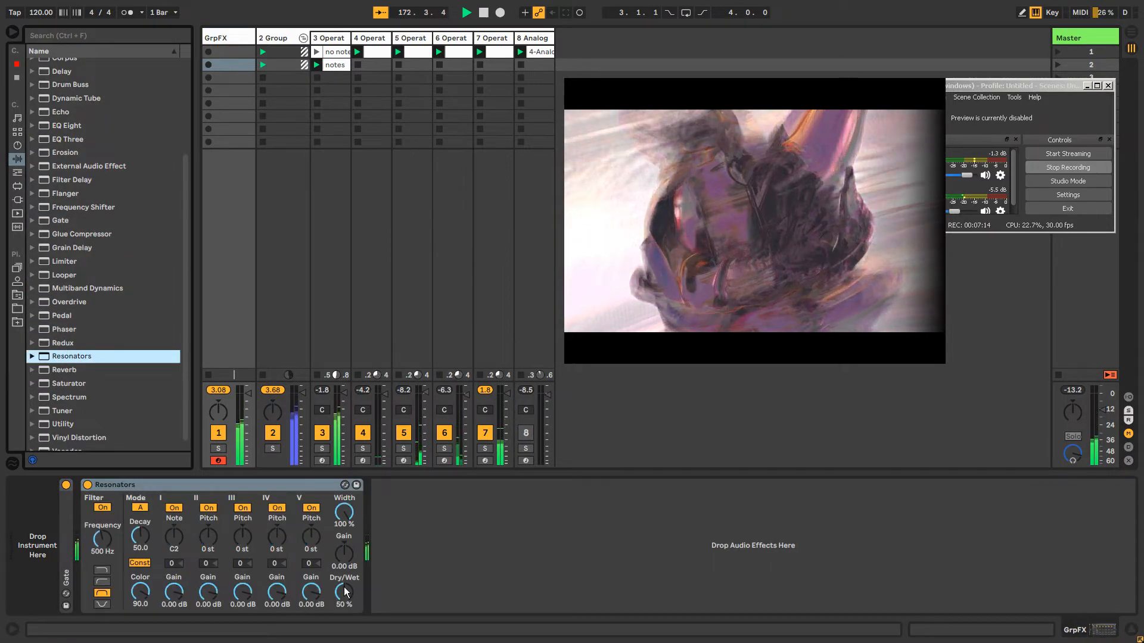
Tune the Resonators to note F2 with pitches of -10, +8, -8 and +4 st, and set its Dry/Wet to 78%
left_click_drag(164, 539, 165, 530)
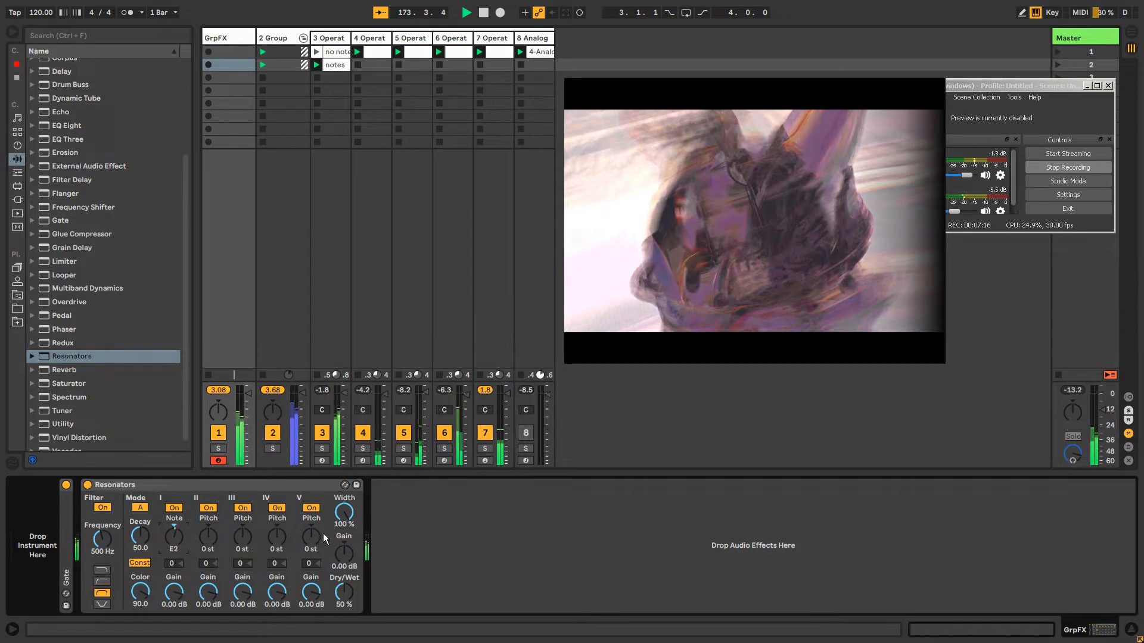
key("Up")
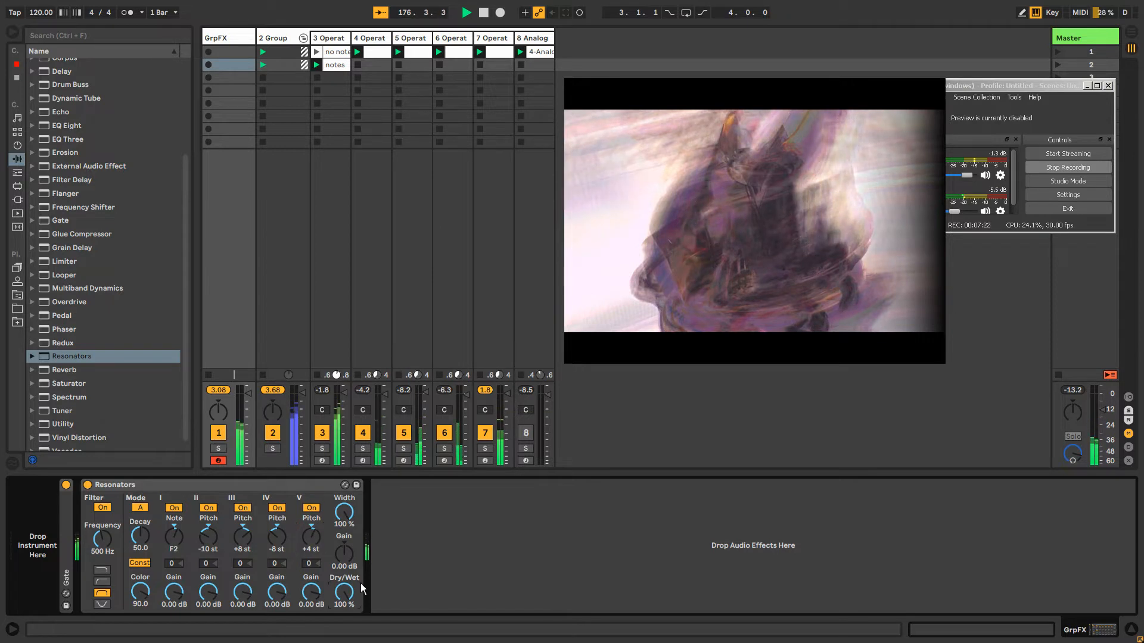
left_click_drag(360, 584, 359, 595)
Add a Vocoder after the Resonators and set its carrier to External, taking audio from 2-Group
scroll(93, 392, "down", 1)
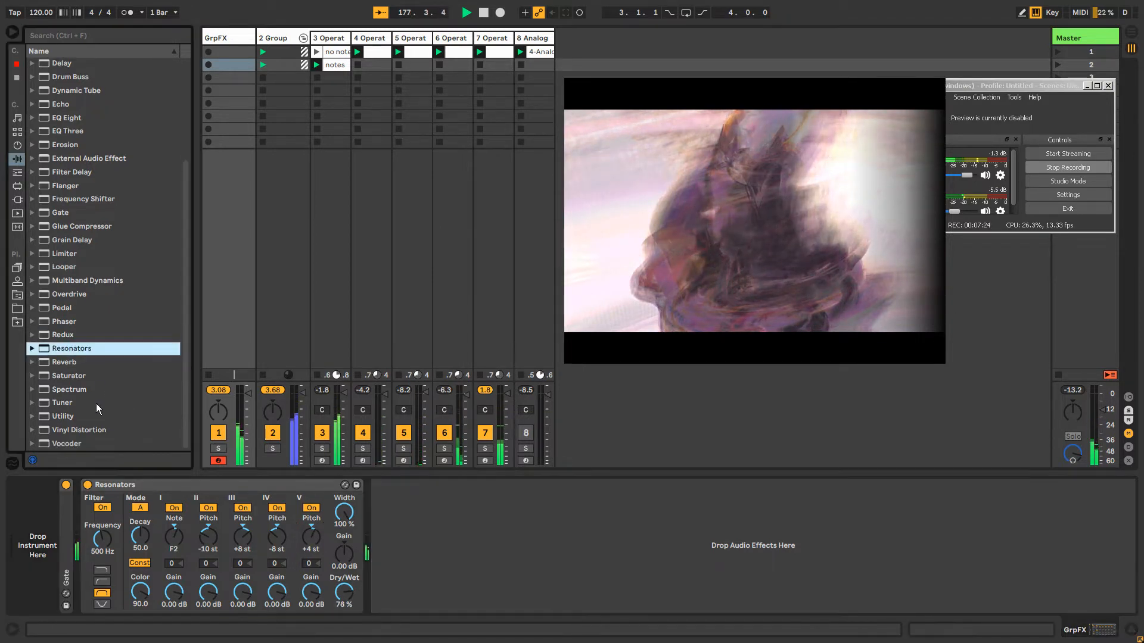
double_click(66, 445)
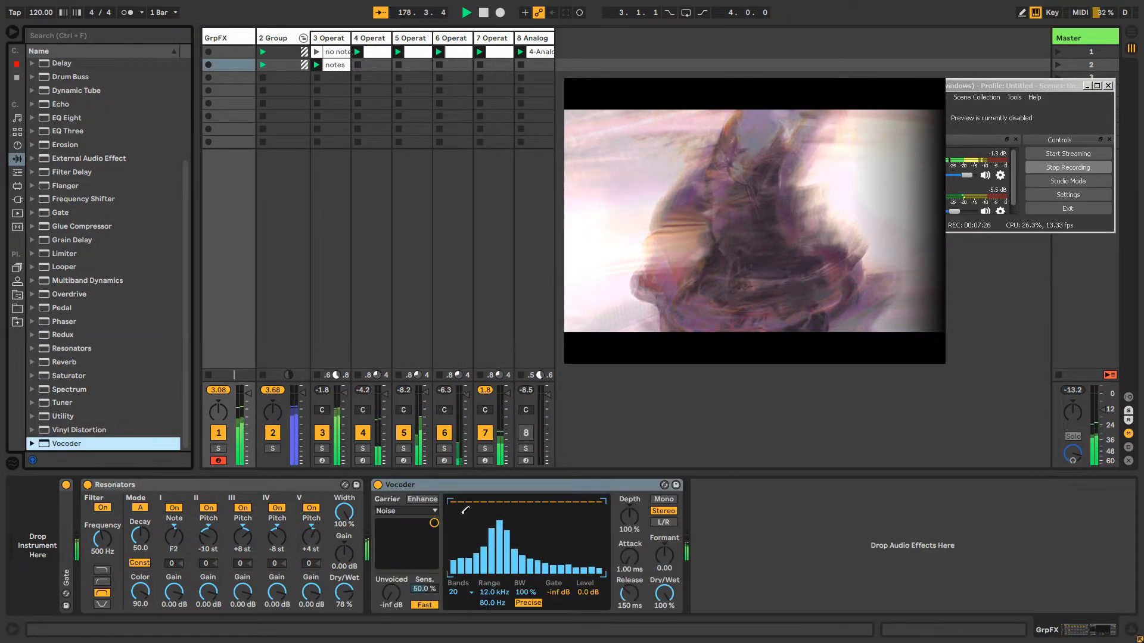
left_click(421, 510)
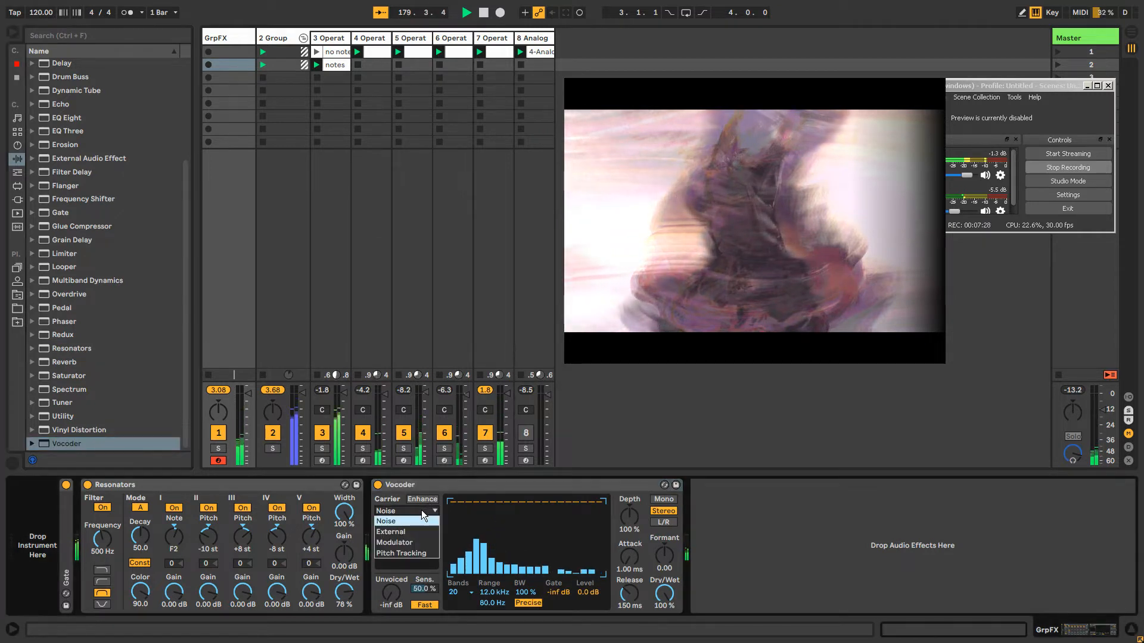
left_click(413, 530)
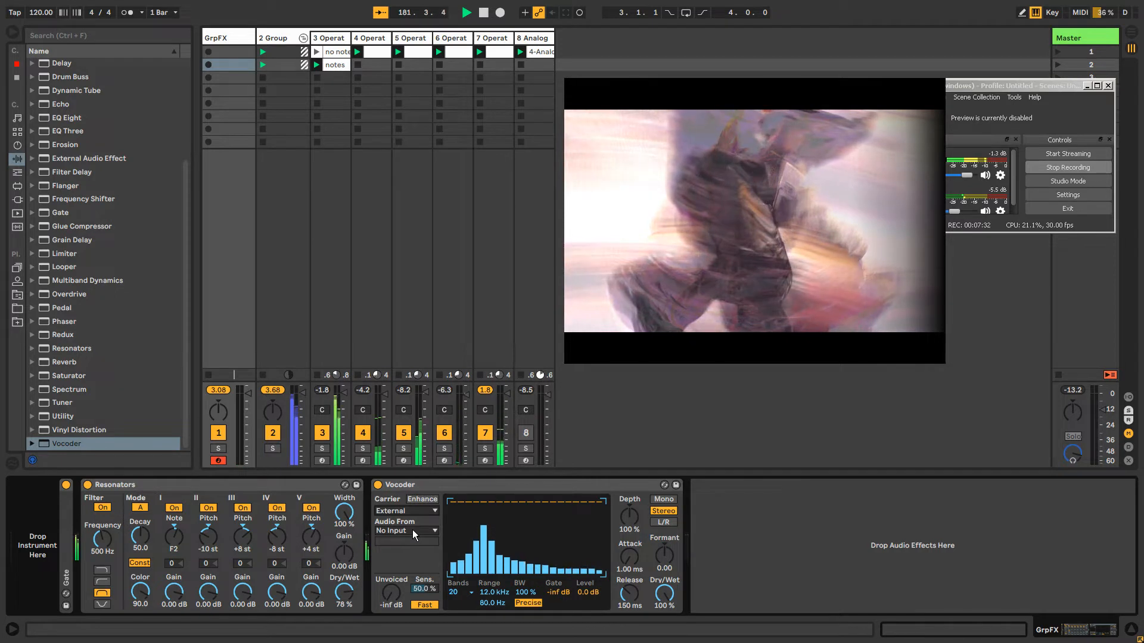
left_click(412, 530)
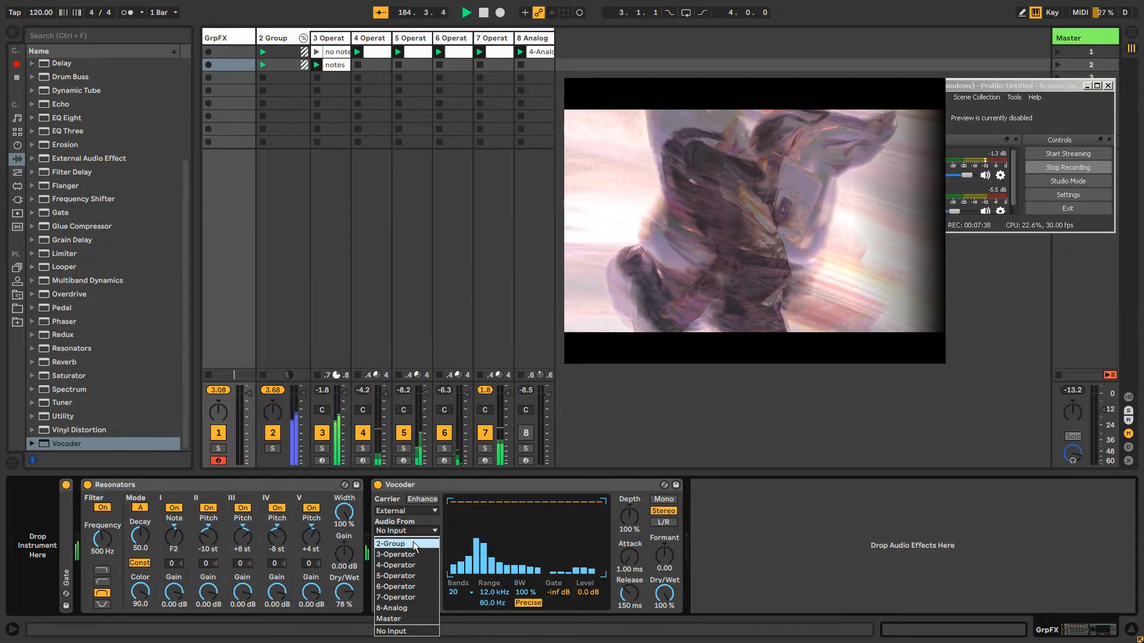
left_click(413, 542)
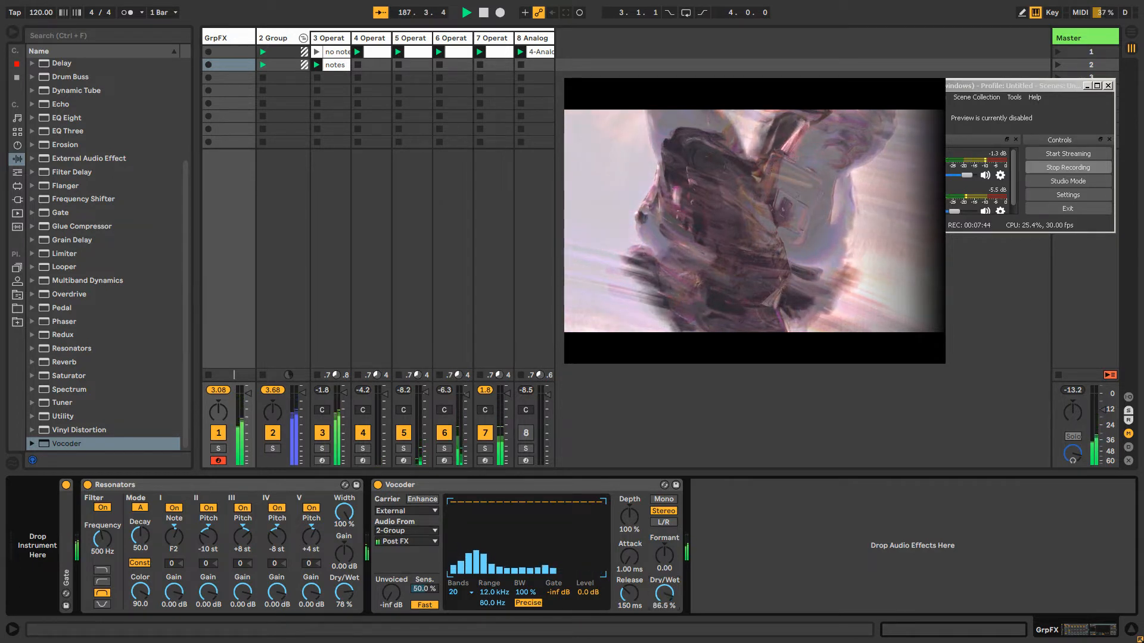
Set the Vocoder to a 130 Hz to 5.26 kHz range, 33.8% bandwidth, 78% depth, 12.5 ms attack, 3.05 s release, formant 4.00 and 100% Dry/Wet
left_click_drag(664, 594, 664, 574)
left_click_drag(526, 593, 493, 603)
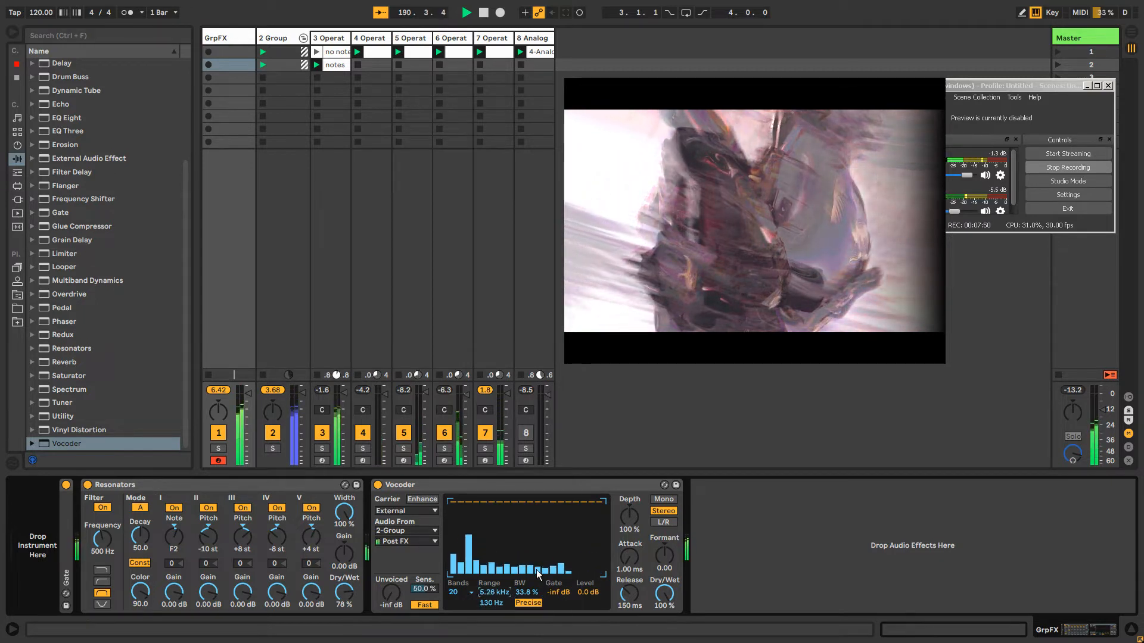
mouse_move(630, 518)
left_mouse_down()
mouse_move(629, 531)
mouse_move(664, 550)
mouse_move(630, 538)
left_mouse_up()
left_click_drag(630, 594, 624, 560)
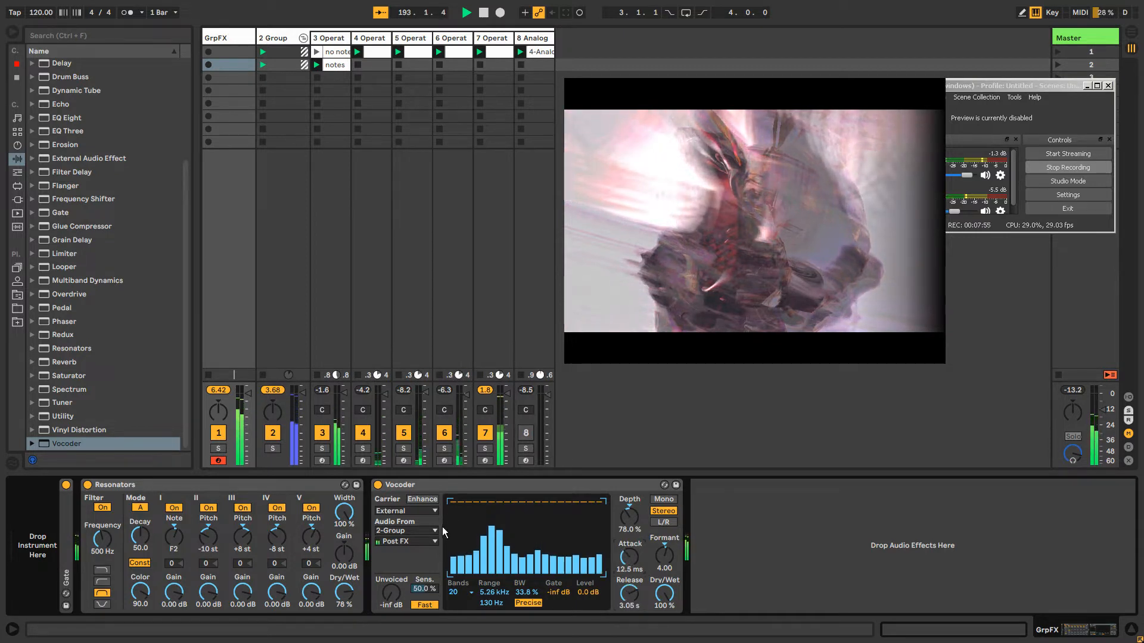
Give the Vocoder 40 bands, lower some mid and upper band levels slightly, and set formant to 4.80 and attack to 112 ms
left_click(458, 595)
left_click(456, 582)
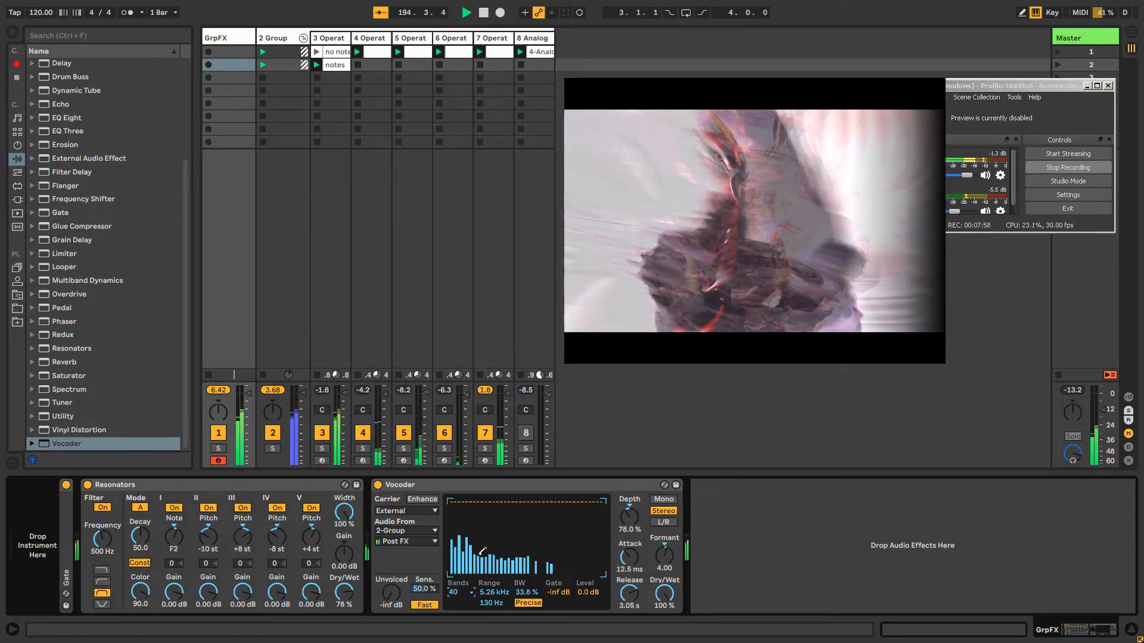
left_click(528, 508)
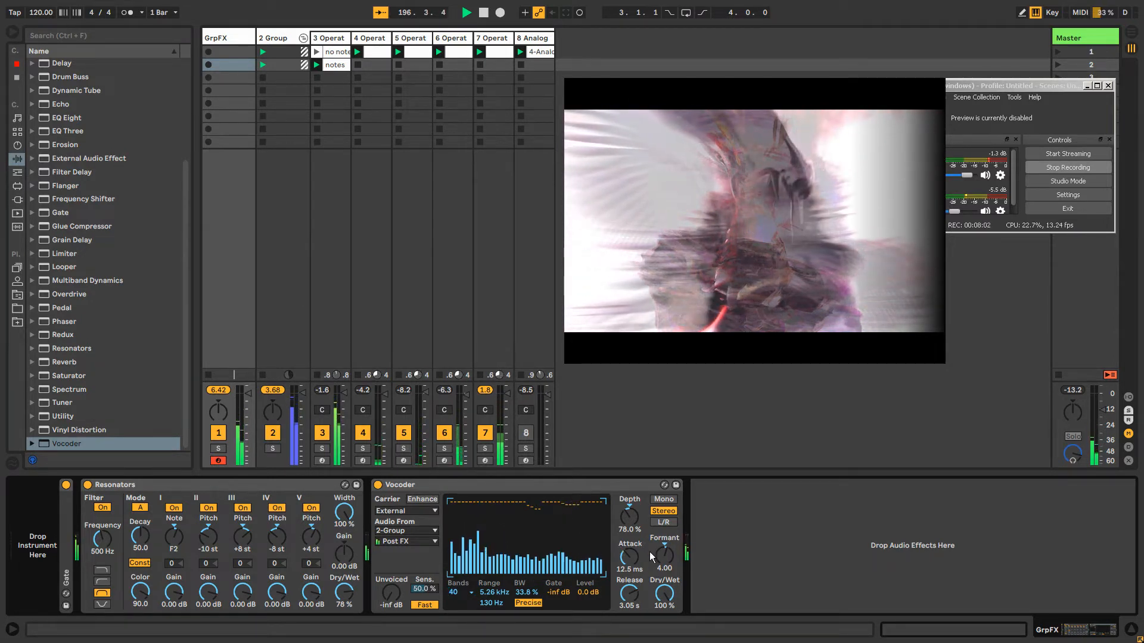
left_click_drag(663, 555, 634, 559)
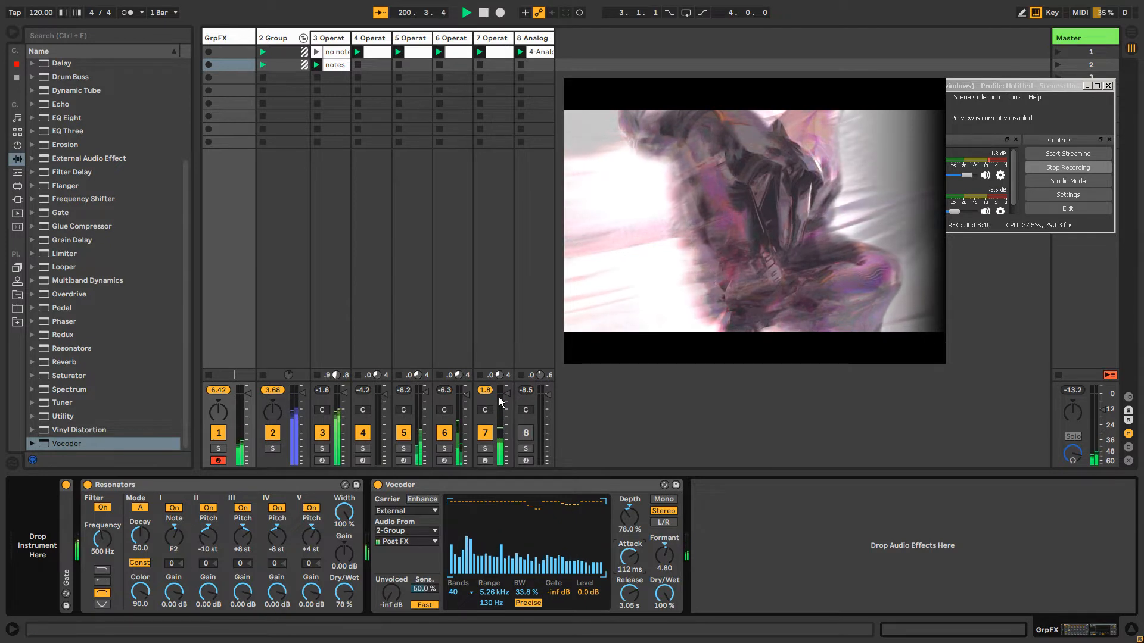
Turn on the Analog and Echo devices on track 8 and activate the track
left_click(534, 38)
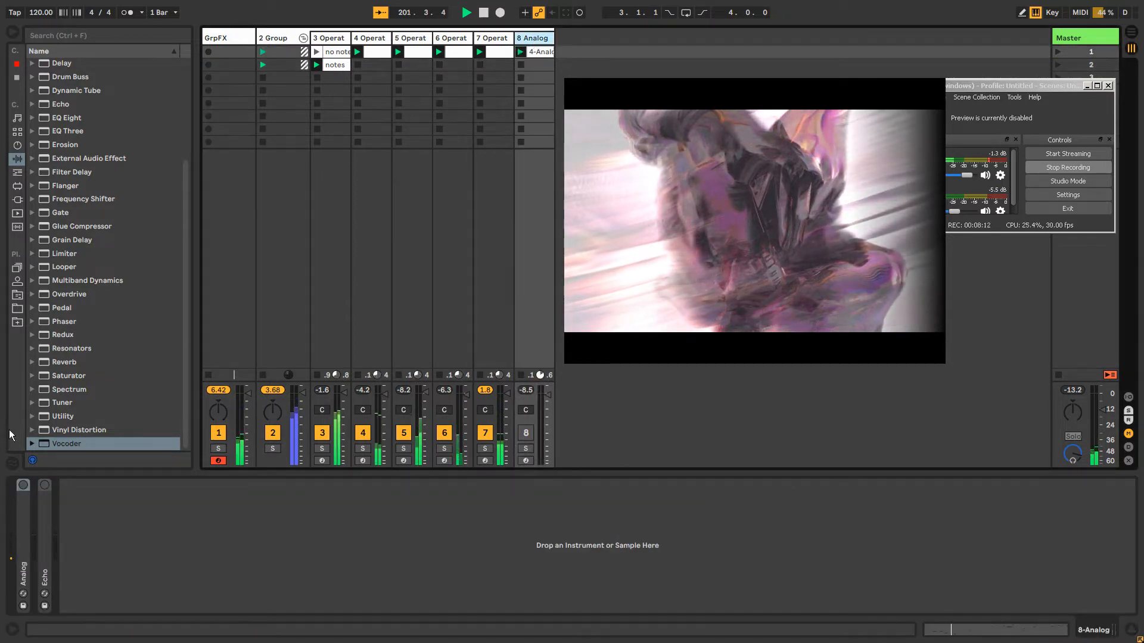
left_click(23, 485)
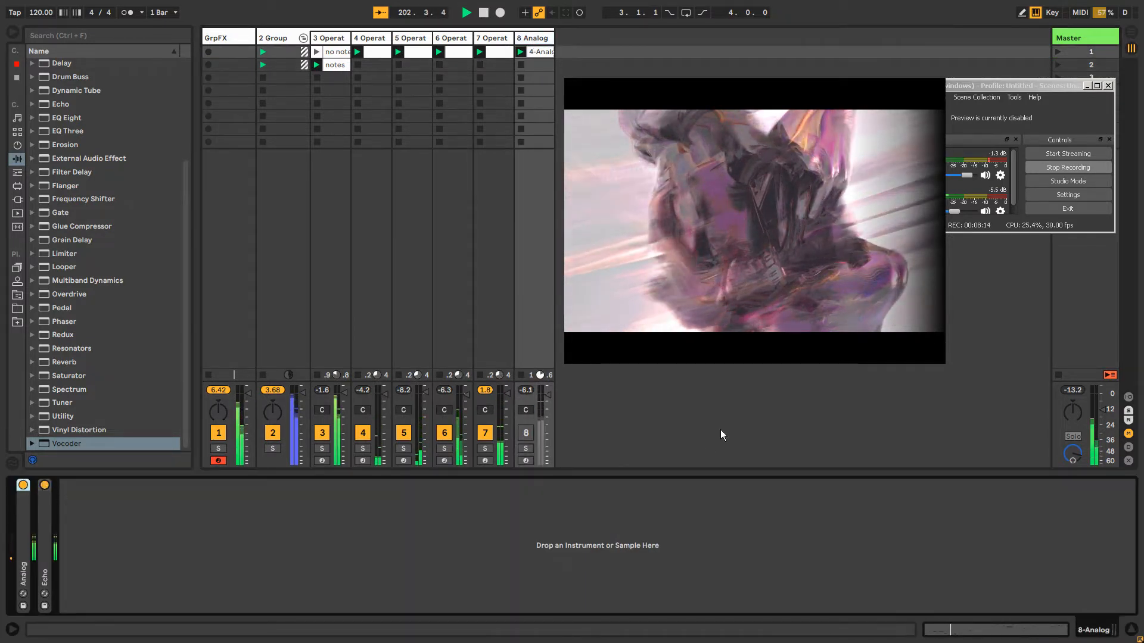
left_click(524, 433)
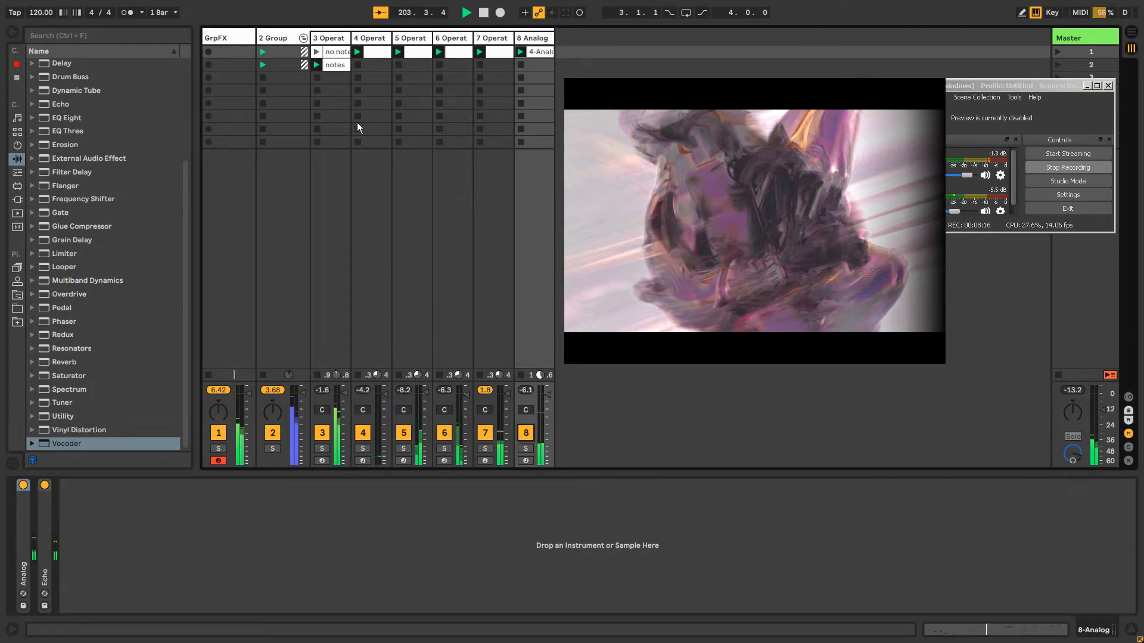
On the GrpFX Resonators, set decay to 84.9, filter off, pitch IV to 0 st, V to +7 st with 2.51 dB gain, and Dry/Wet to 86%
left_click(227, 37)
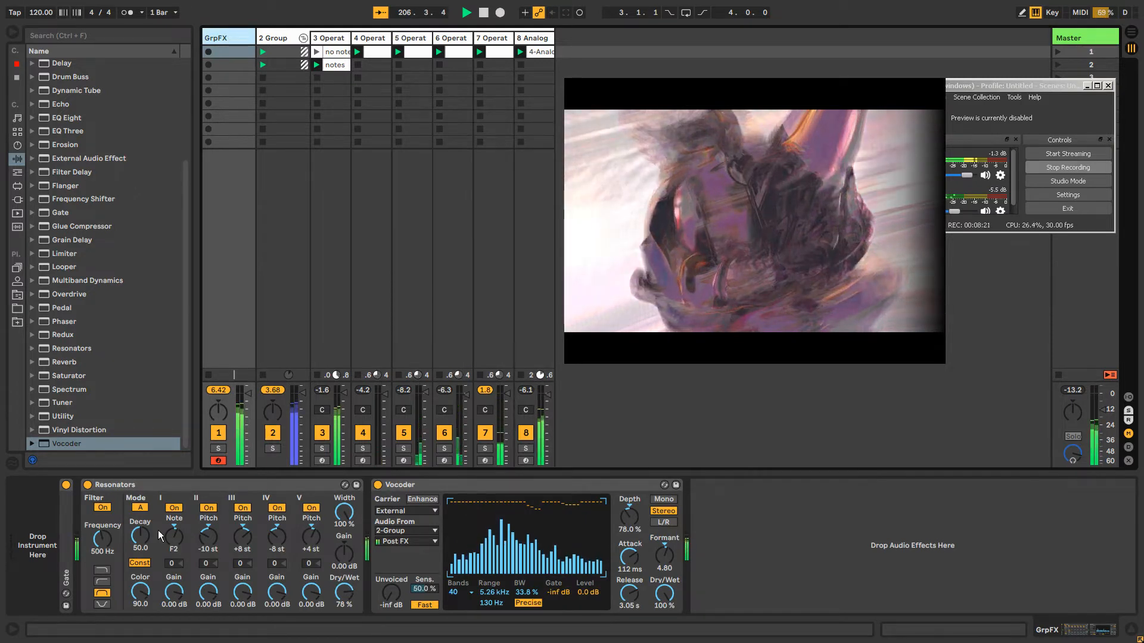
left_click_drag(140, 536, 140, 503)
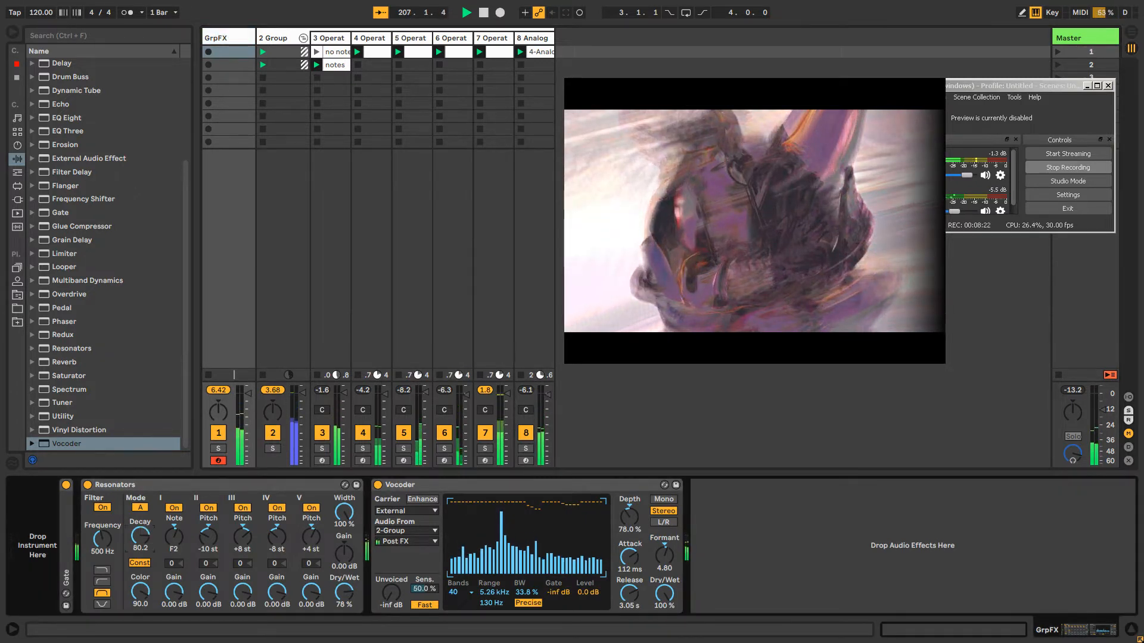
left_click(102, 507)
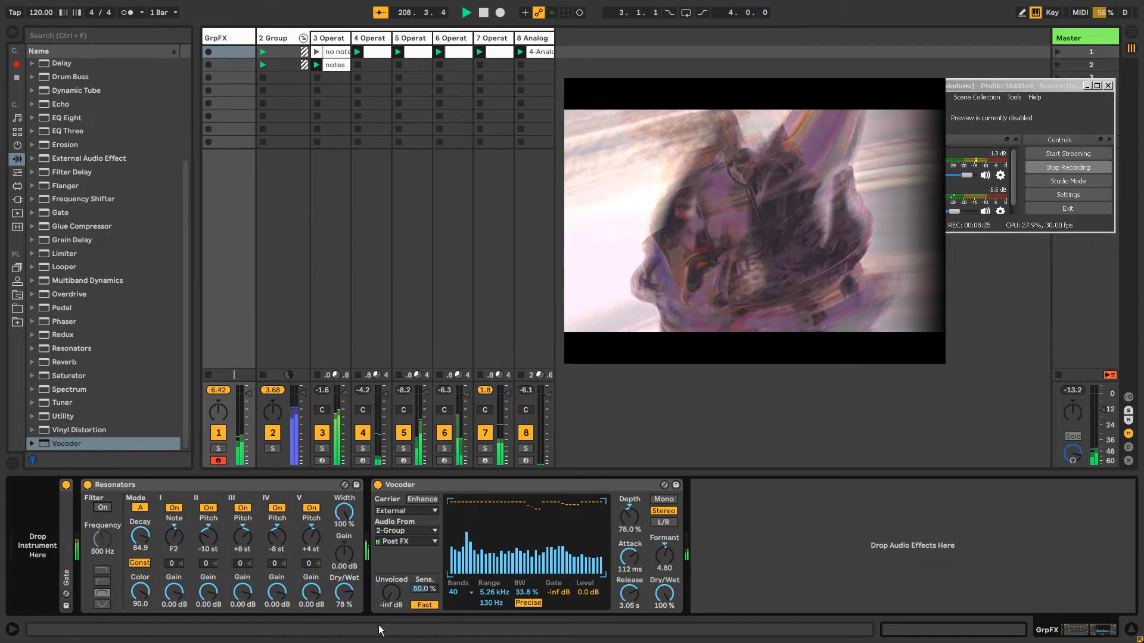
left_click_drag(311, 594, 306, 525)
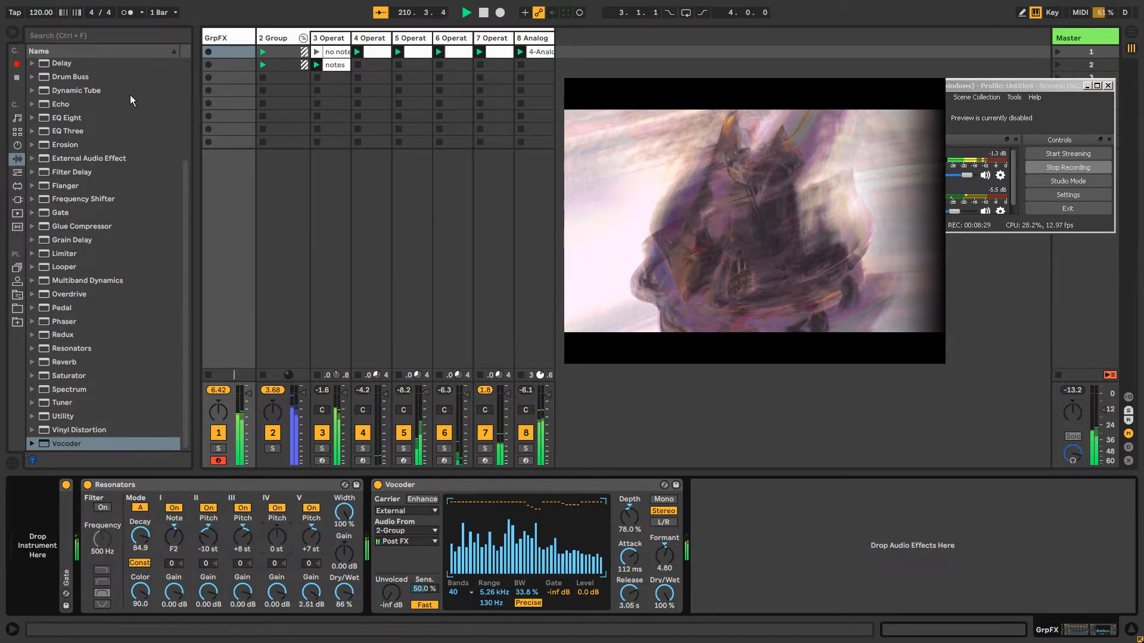
Create empty MIDI clips in the first three slots of the GrpFX track and return to its device chain
left_click(225, 38)
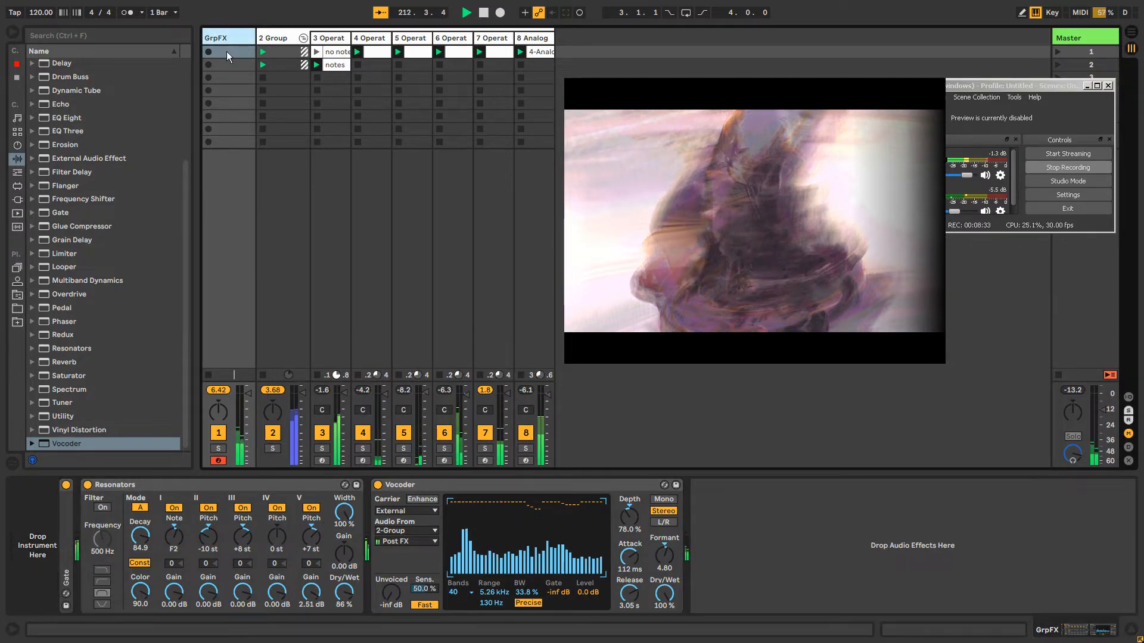
double_click(227, 51)
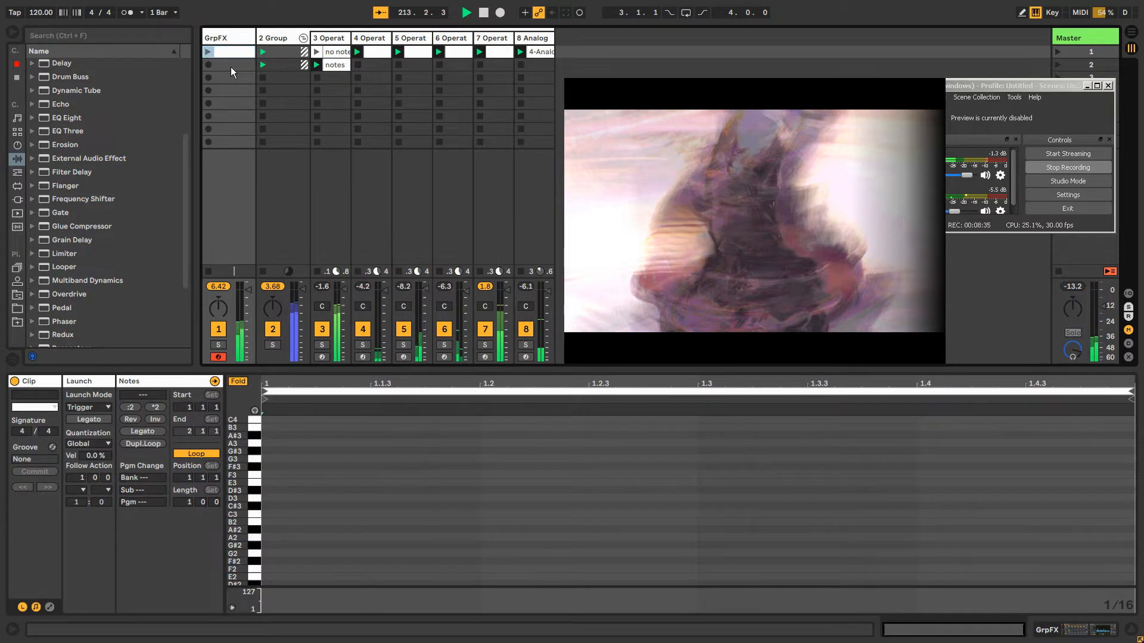
double_click(230, 66)
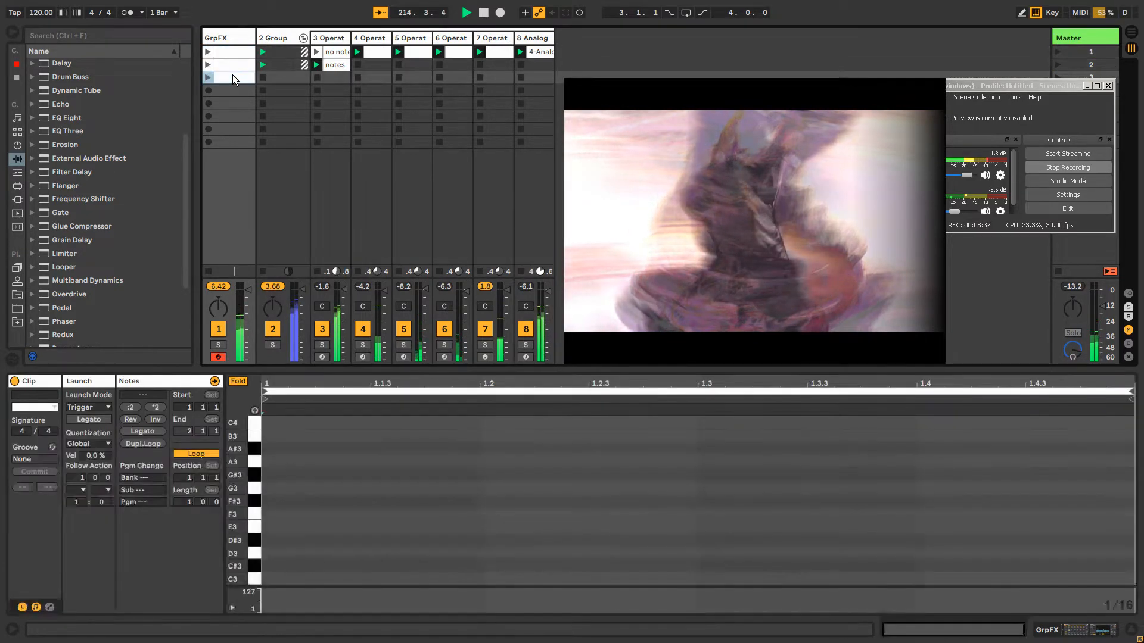
double_click(227, 77)
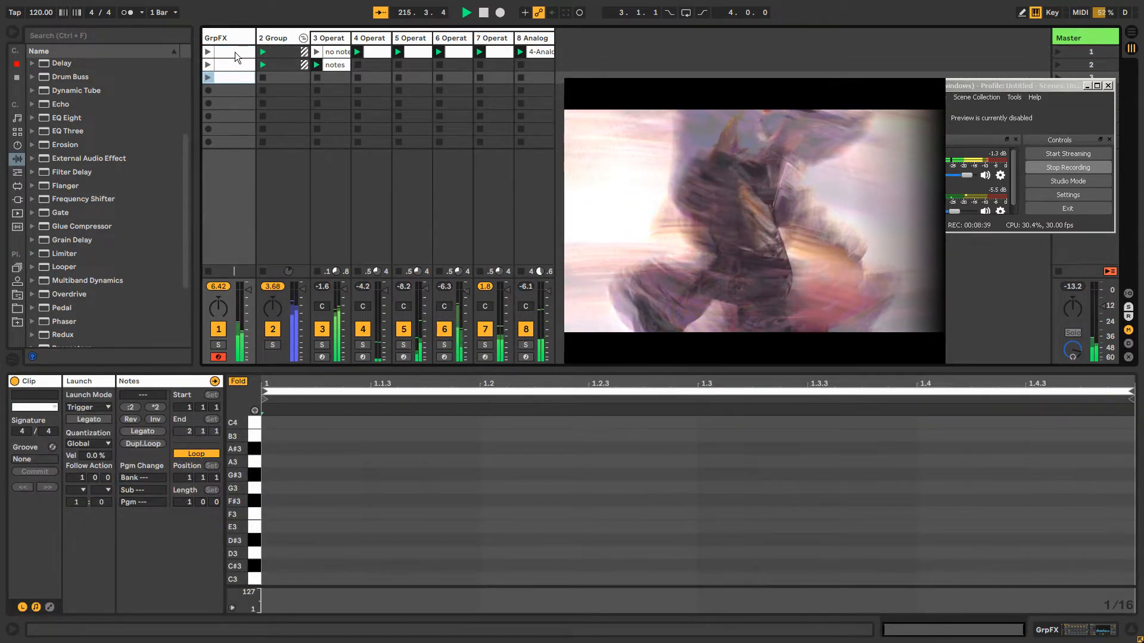
left_click(235, 52)
left_click(220, 38)
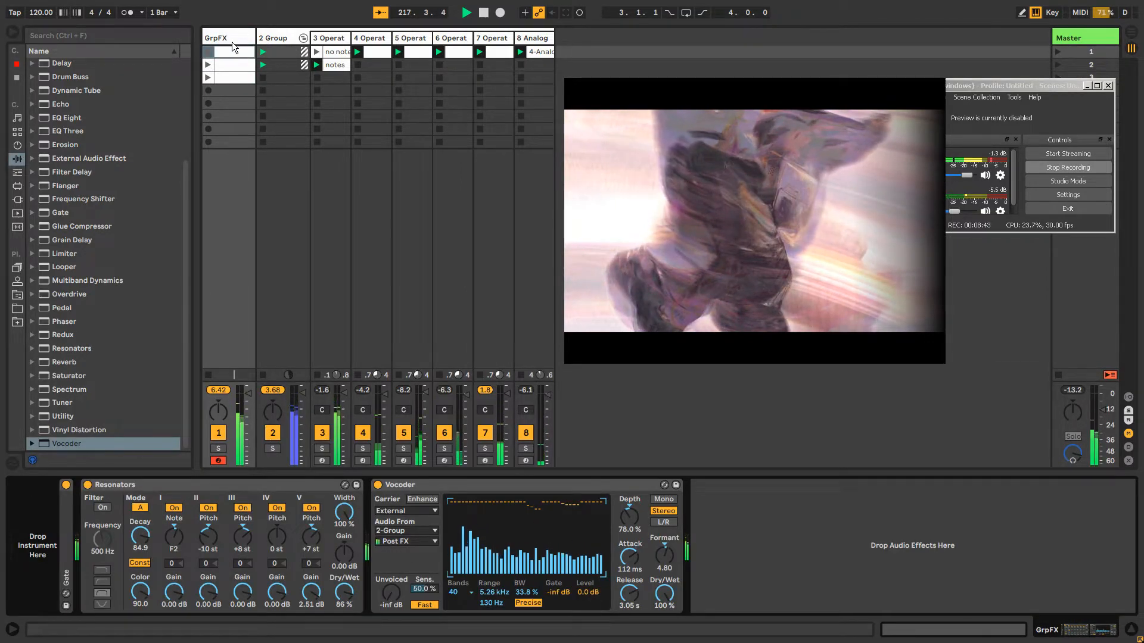
left_click(282, 38)
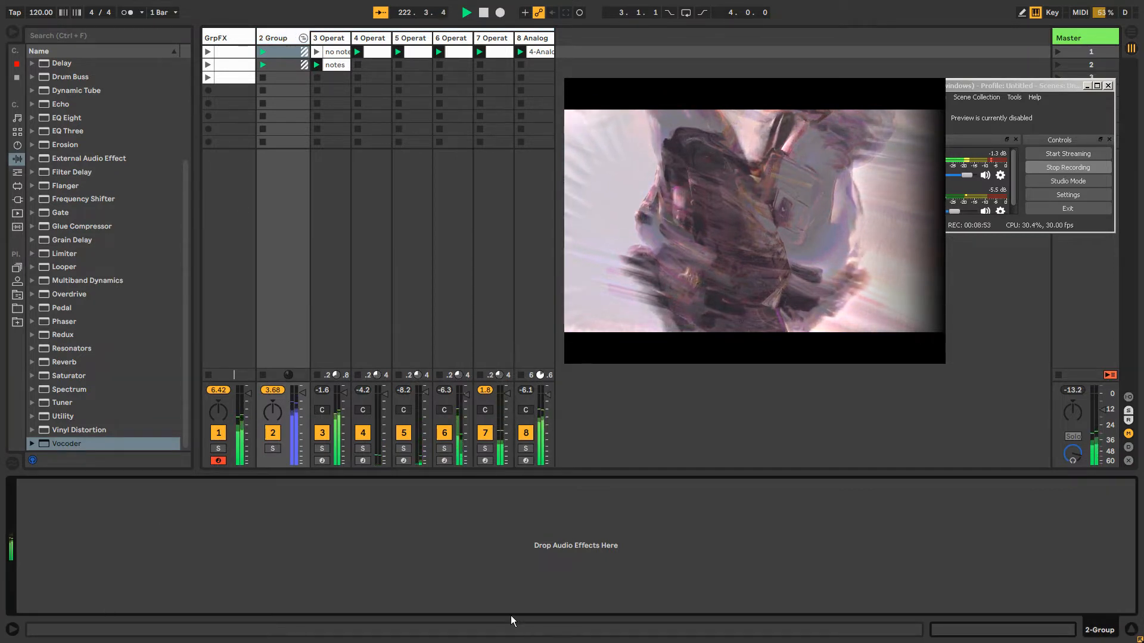
key("Tab")
key("Tab")
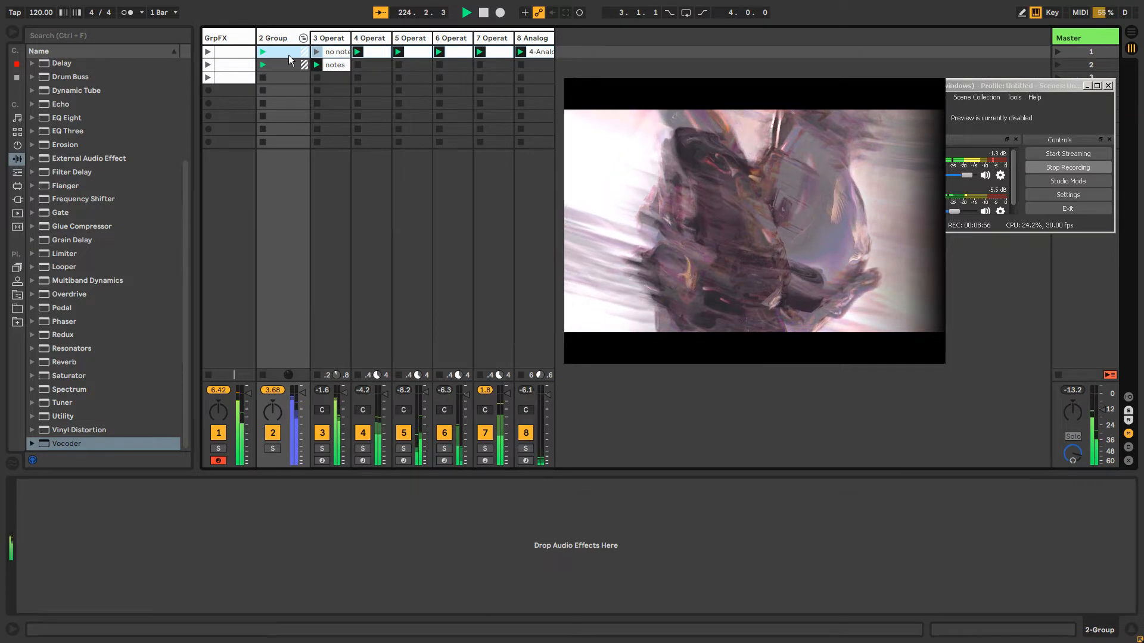
Launch the first clip on the GrpFX track and open it for editing
left_click(241, 36)
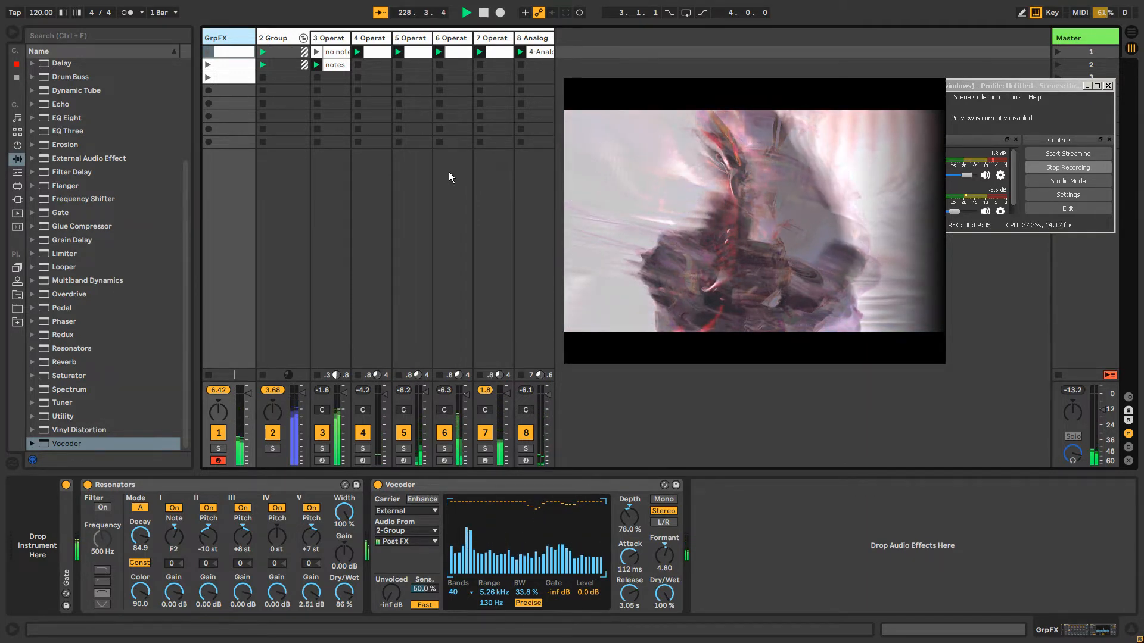
left_click(208, 53)
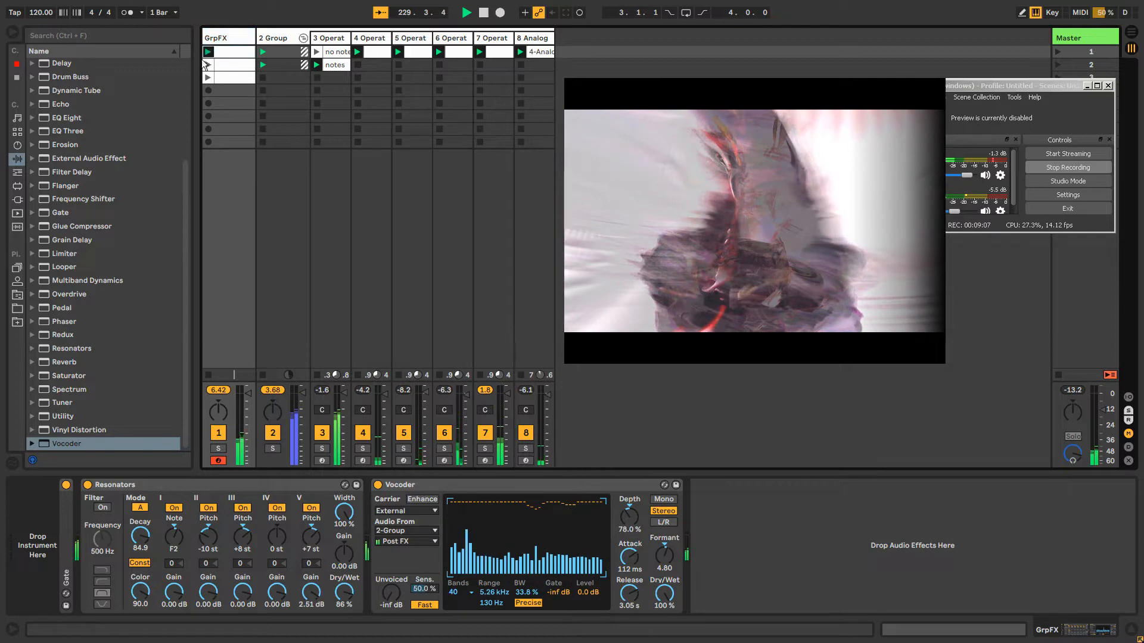
double_click(234, 56)
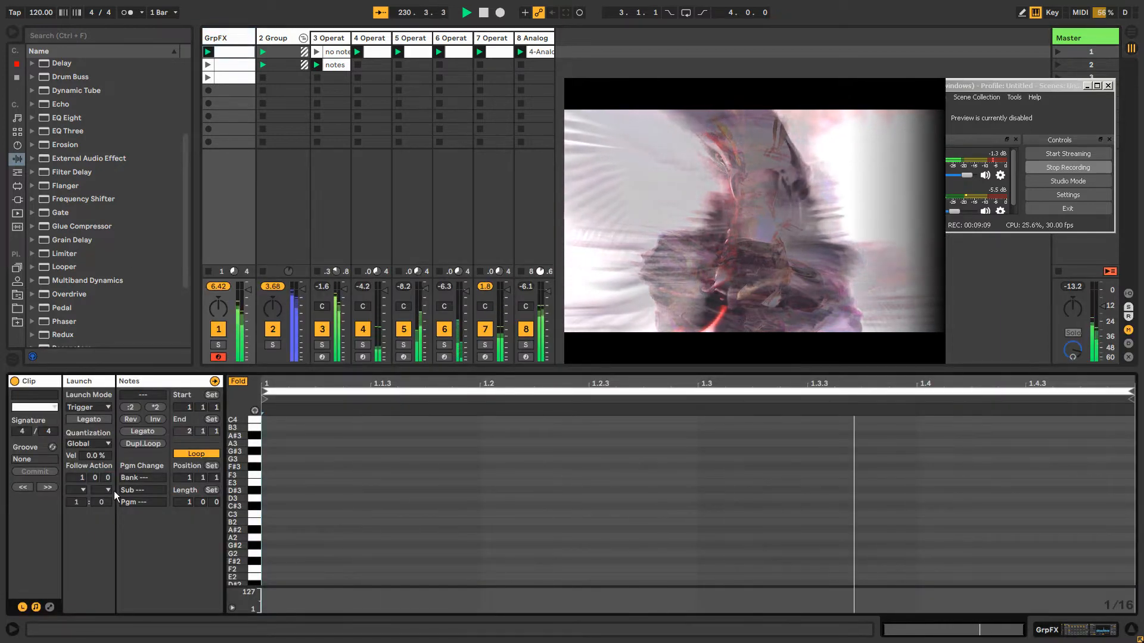
Set the follow action times of the GrpFX clips to 1 2 2 for the first, 2 2 0 for the second and 1 3 2 for the third
left_click_drag(96, 479, 106, 473)
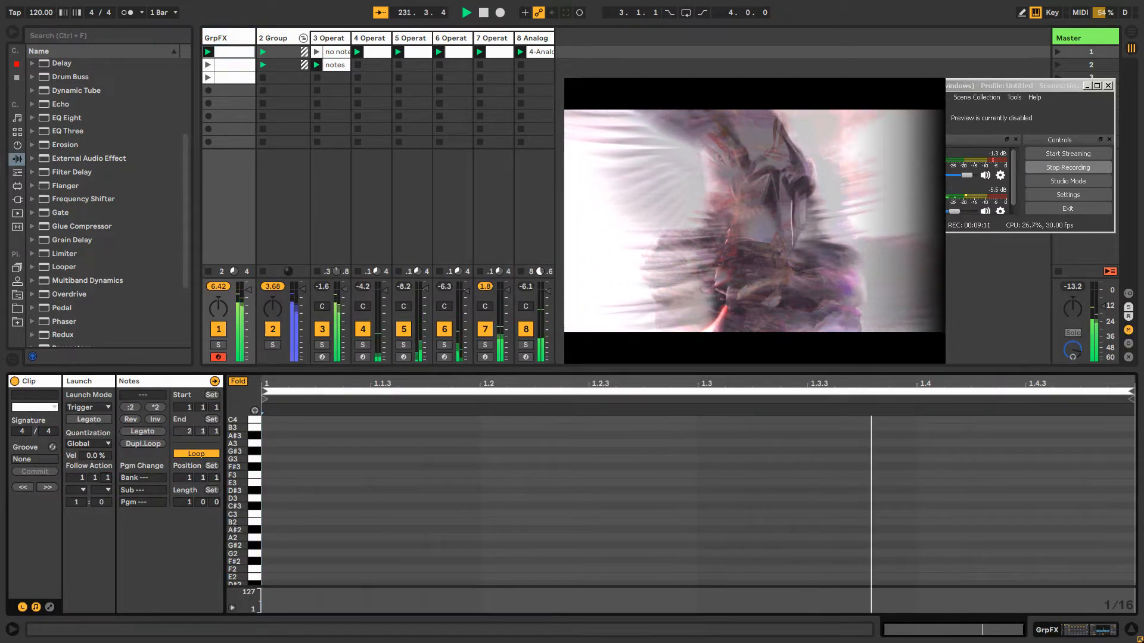
left_click(235, 65)
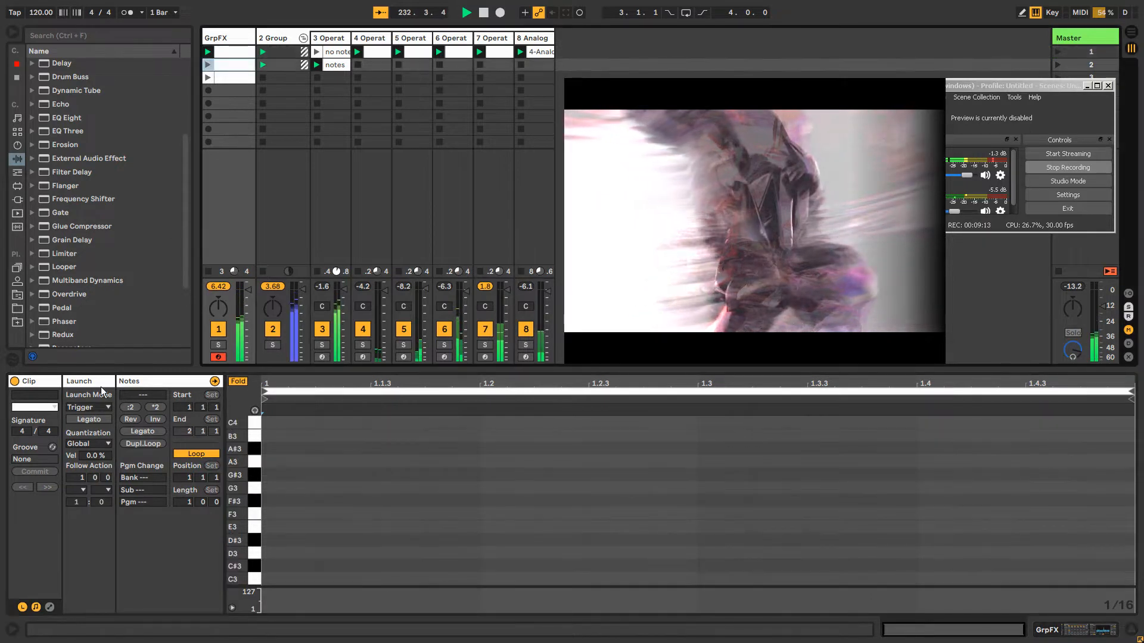
left_click_drag(107, 478, 107, 468)
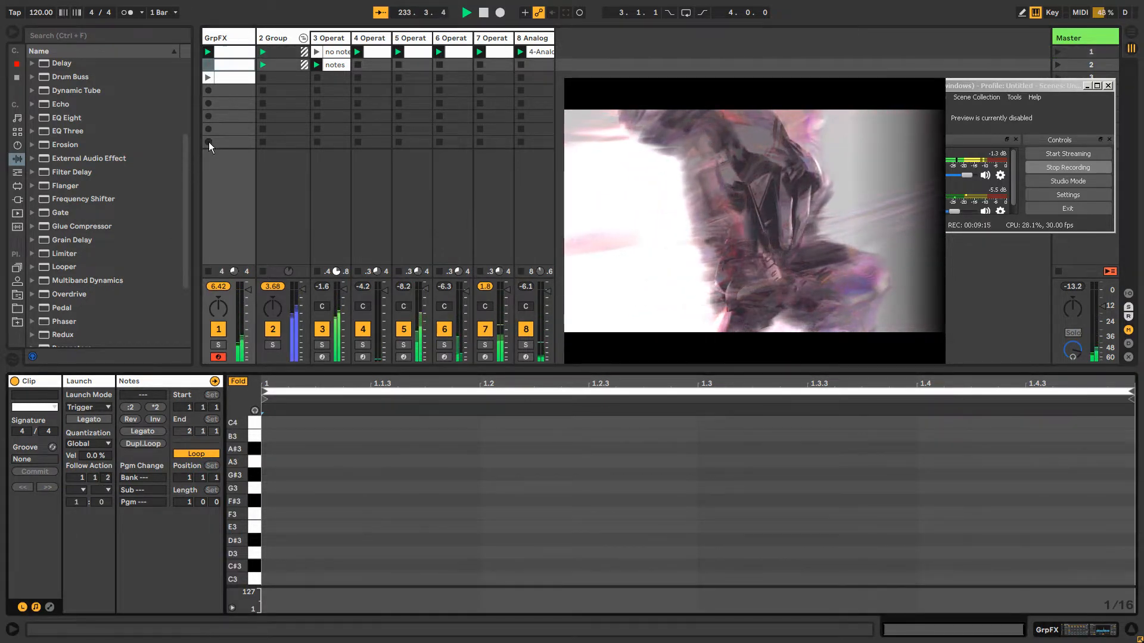
left_click(226, 74)
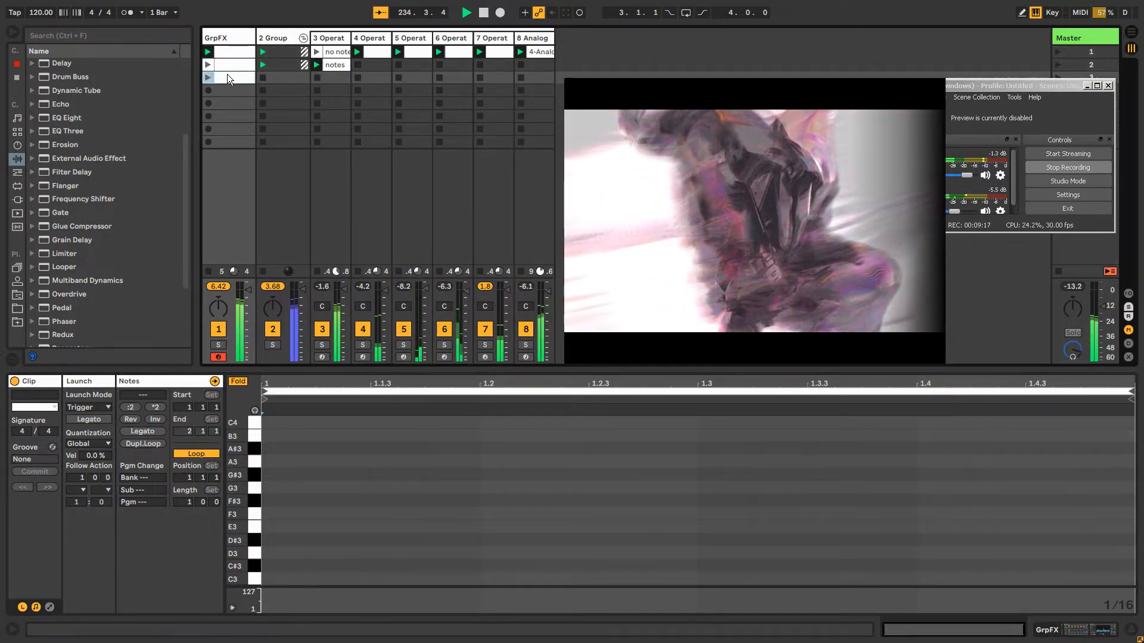
left_click_drag(108, 478, 107, 460)
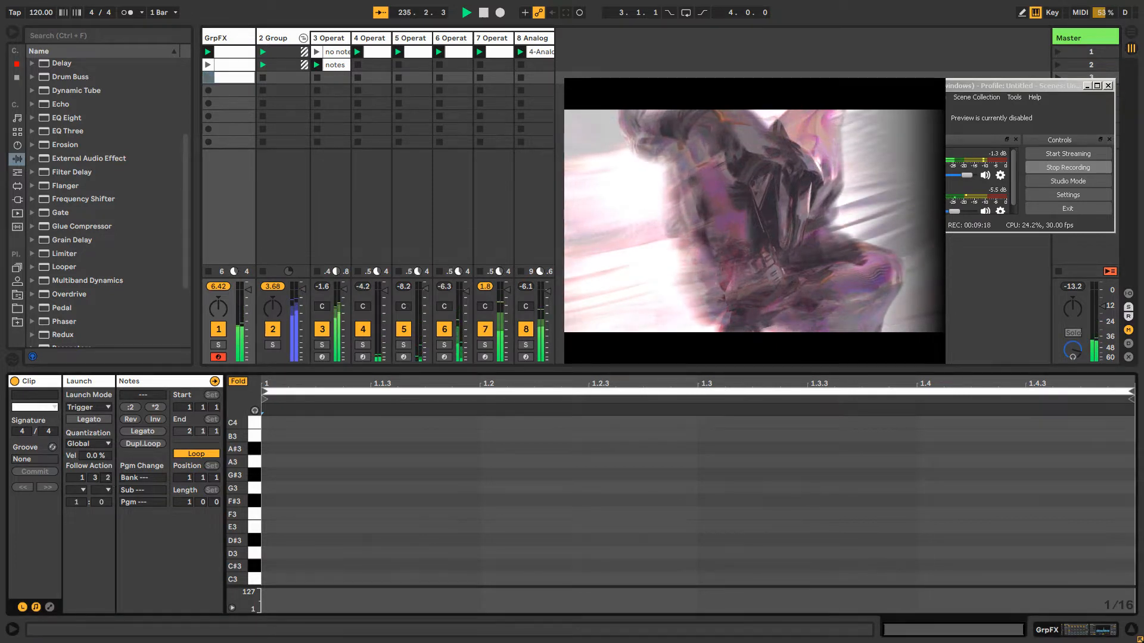
left_click(228, 64)
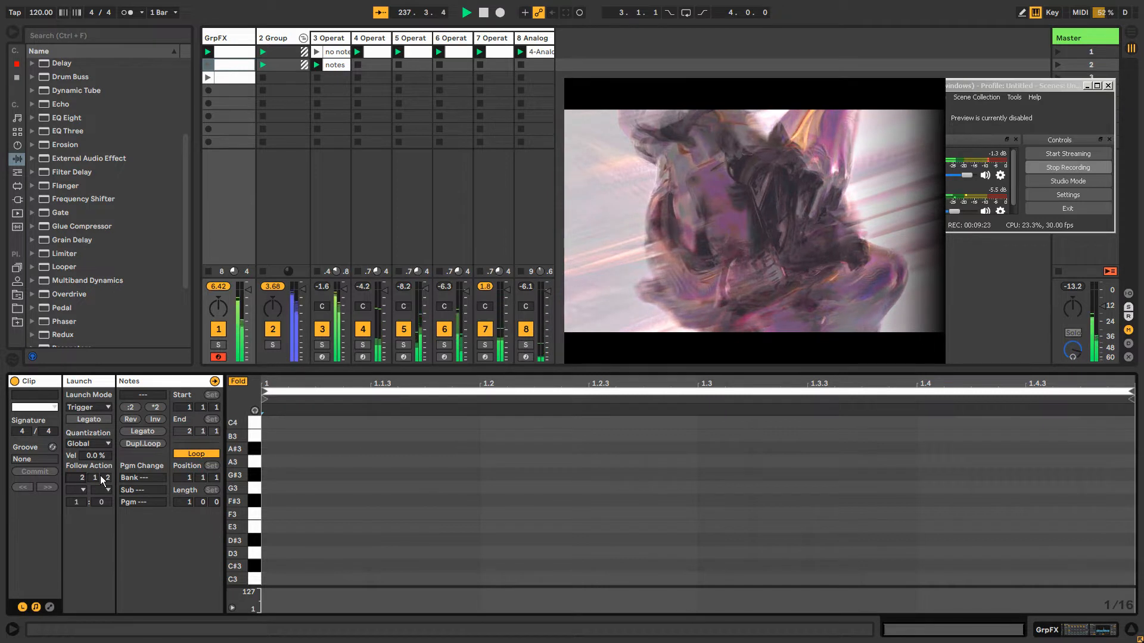
left_click(223, 49)
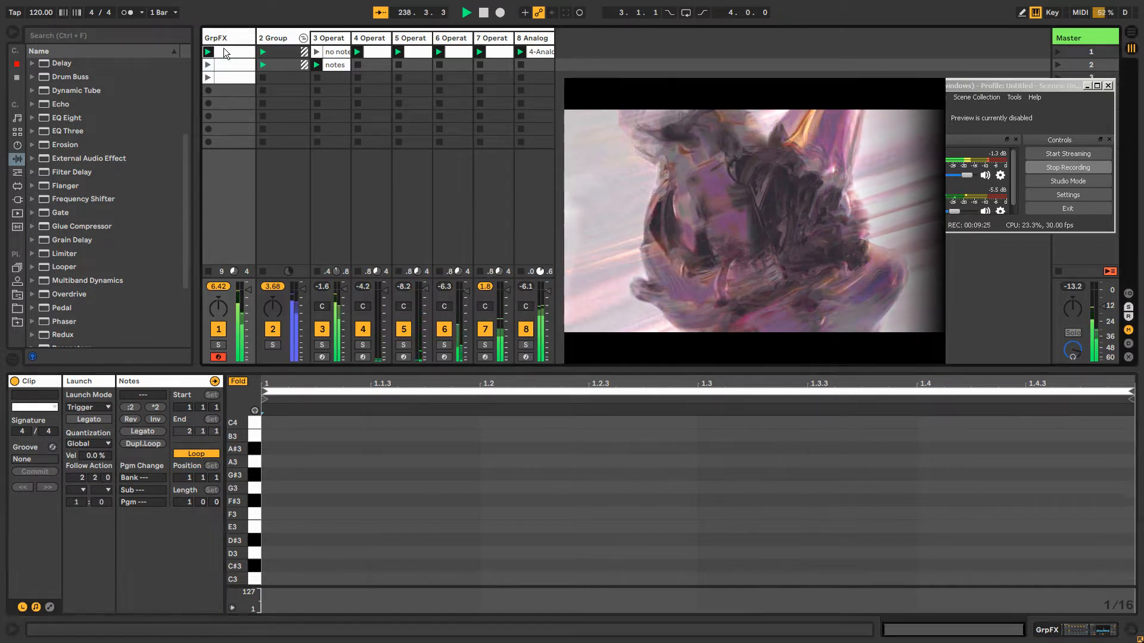
left_click_drag(106, 478, 106, 465)
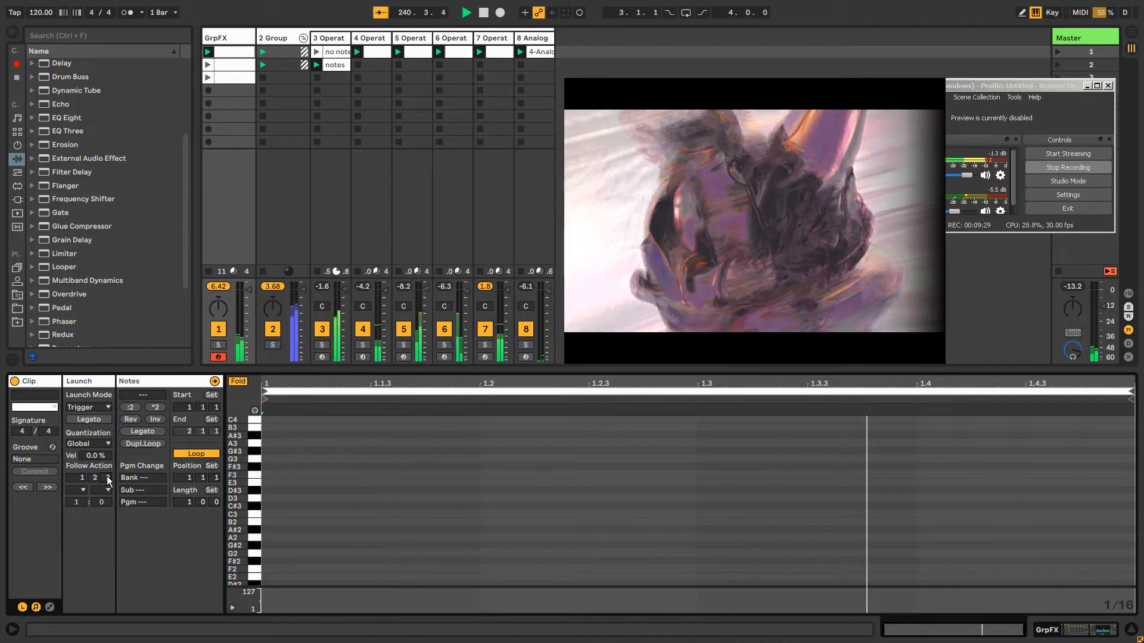
Set the first follow action of all three GrpFX clips to Other
left_click(81, 491)
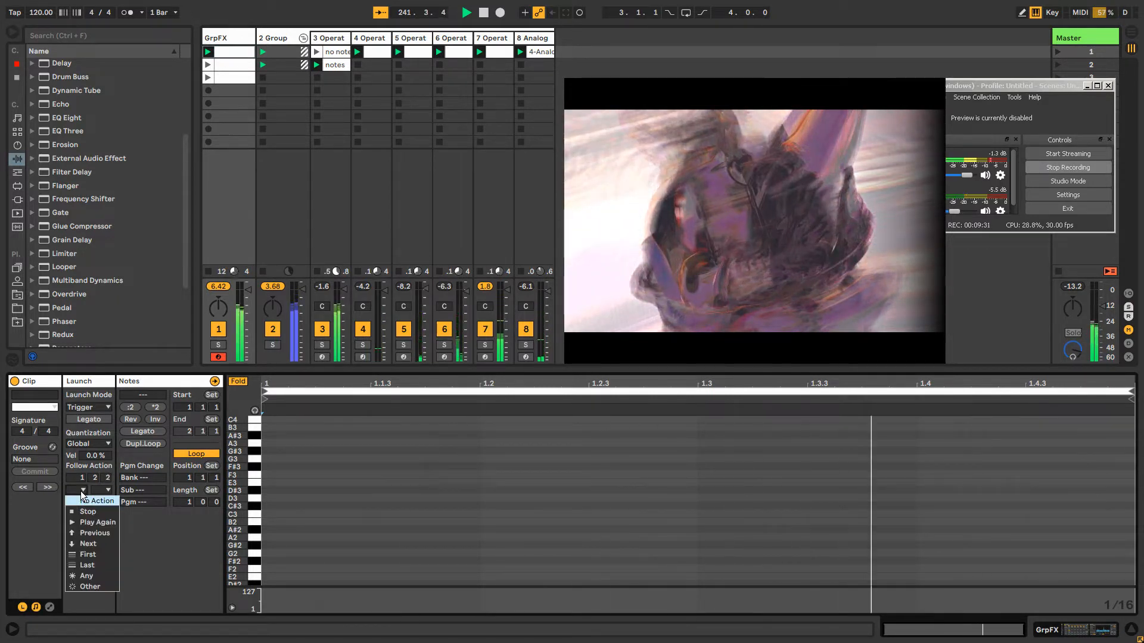
left_click(83, 585)
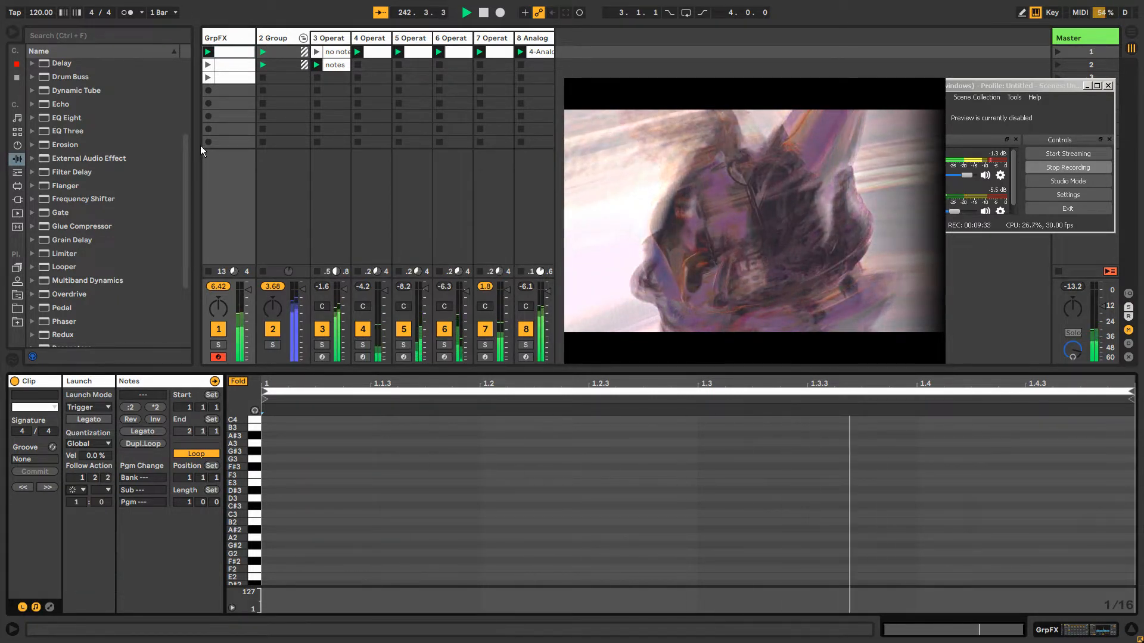
left_click(237, 80, "shift")
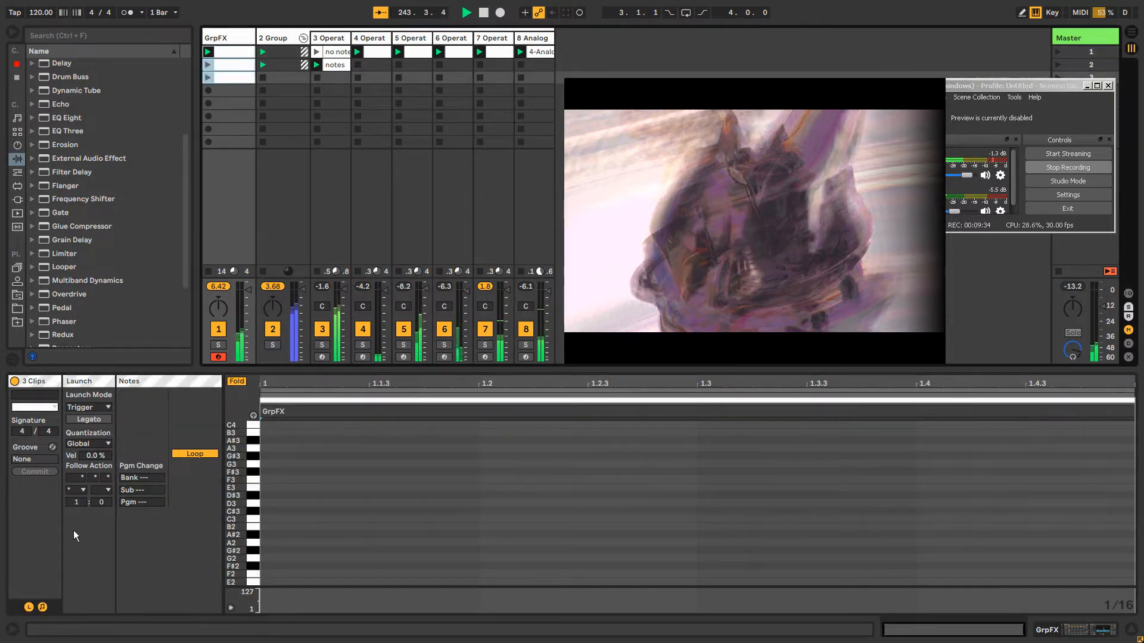
left_click(77, 492)
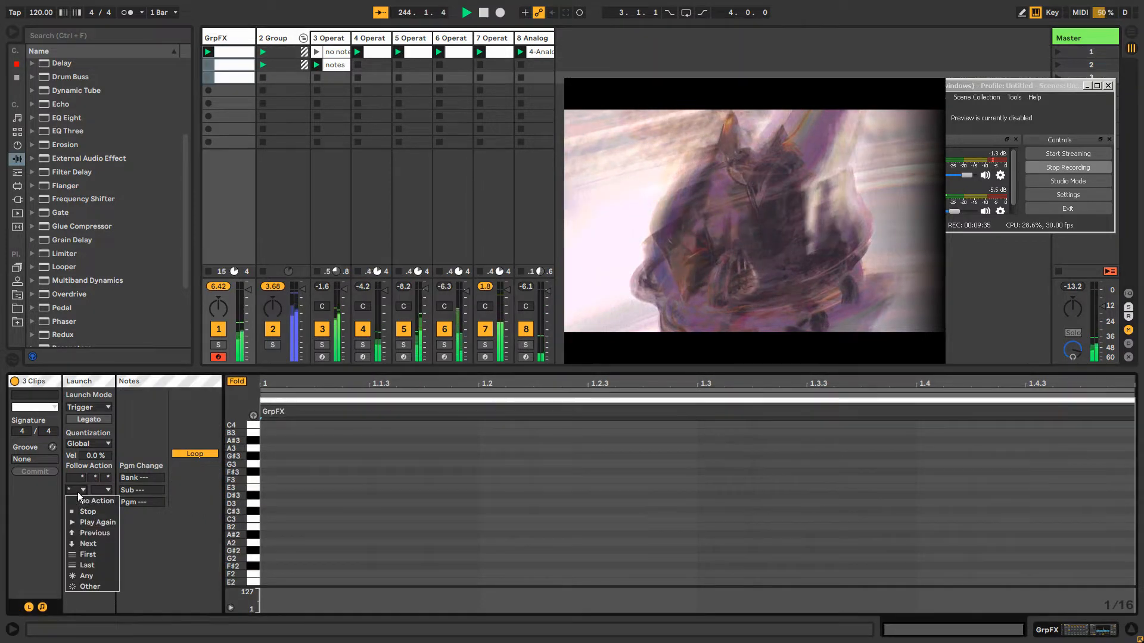
left_click(84, 585)
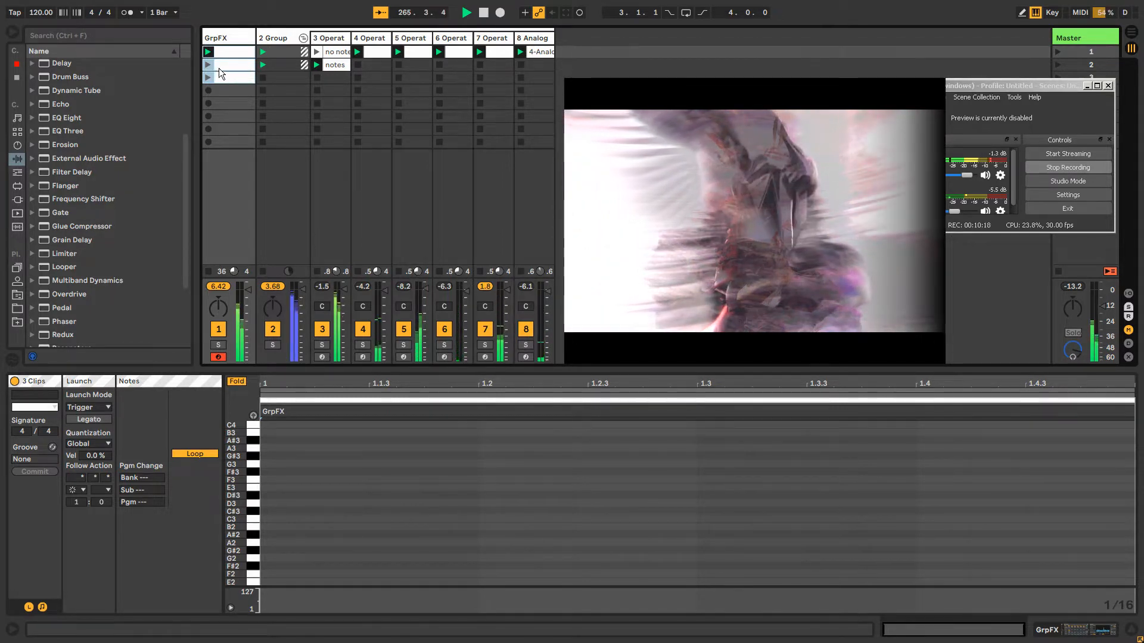
Adjust the GrpFX clips' follow action times to 1 2 1 for the first, 2 2 1 for the second and 2 1 3 for the third
left_click(215, 65)
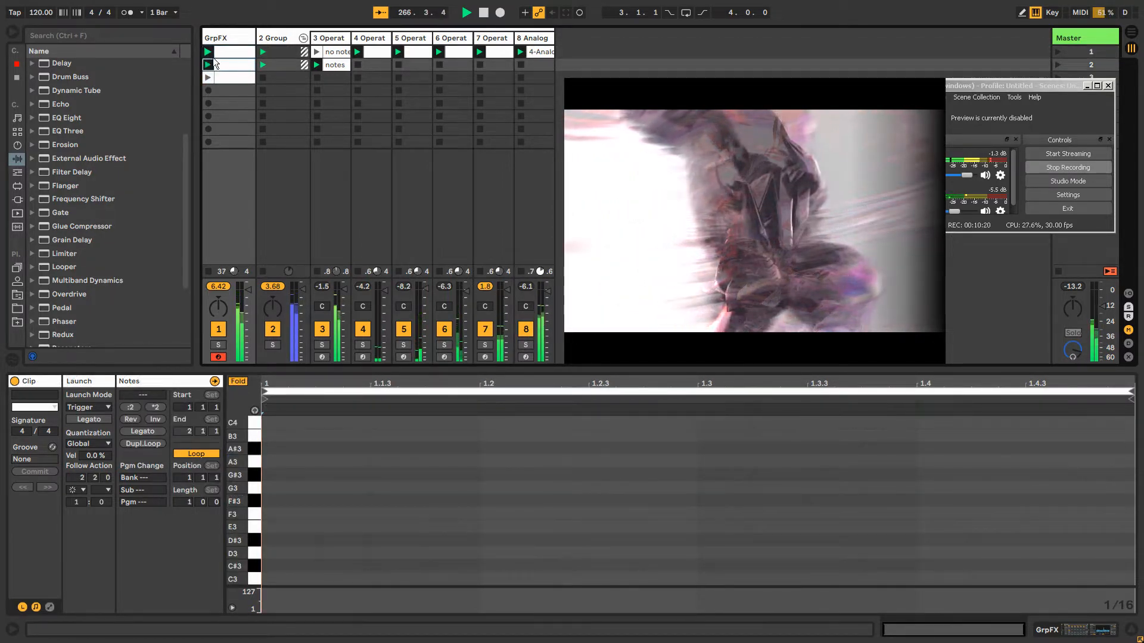
left_click(235, 52)
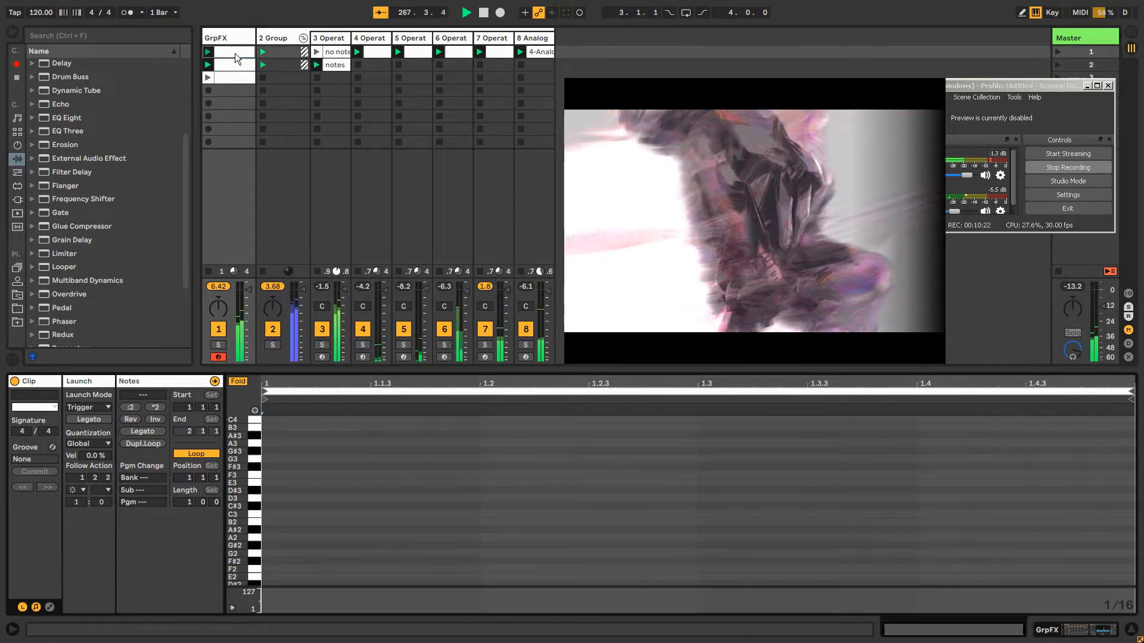
left_click(233, 77, "shift")
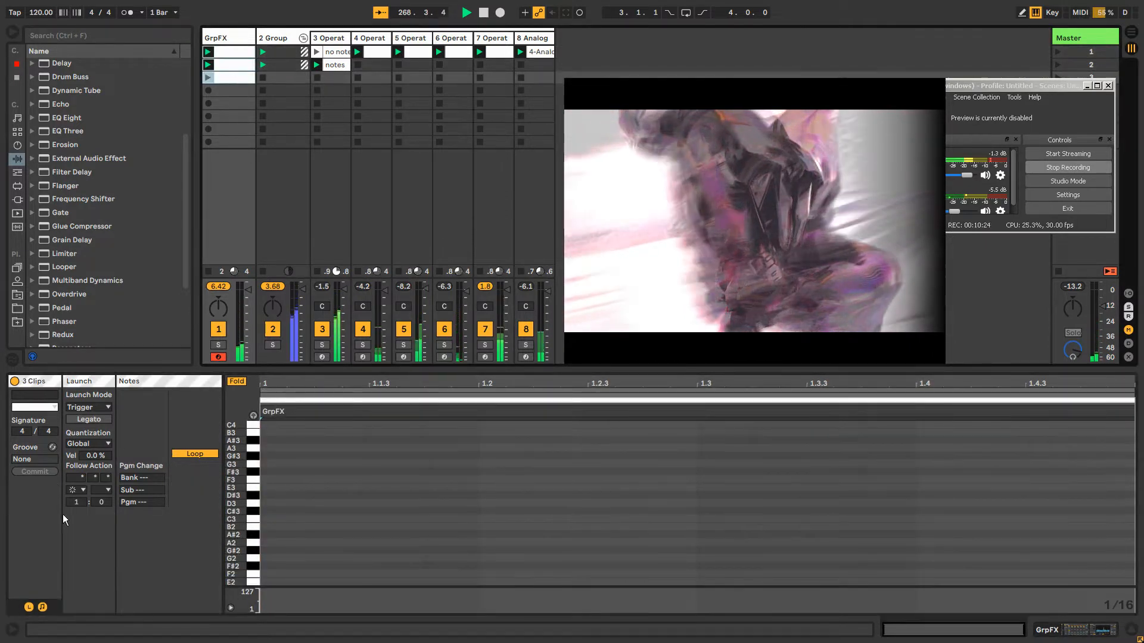
left_click(240, 80)
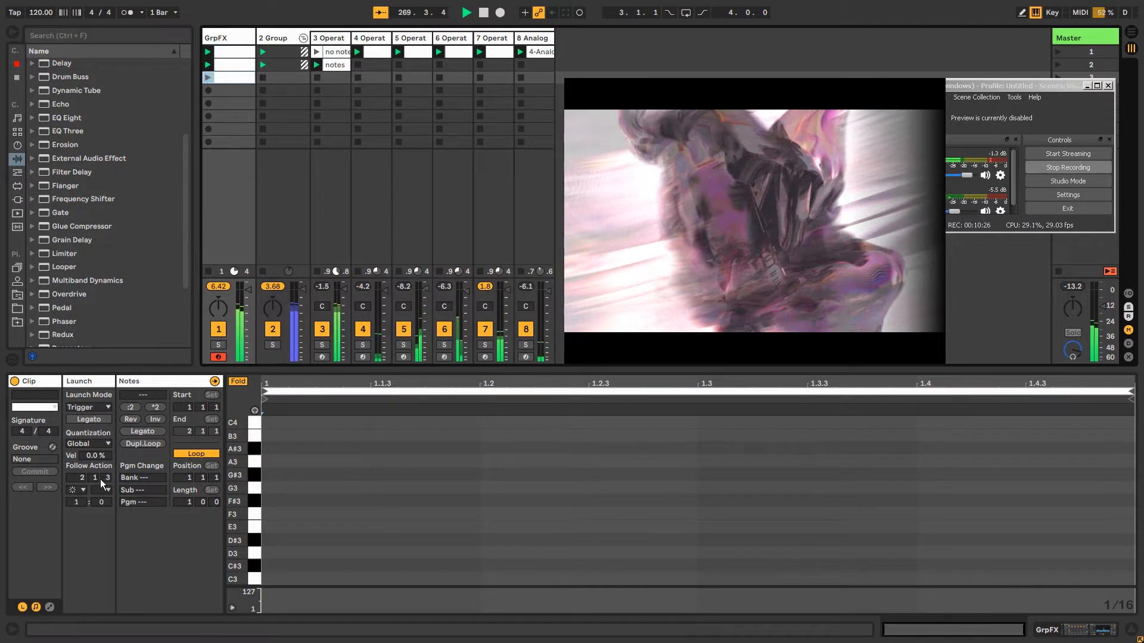
left_click(238, 70)
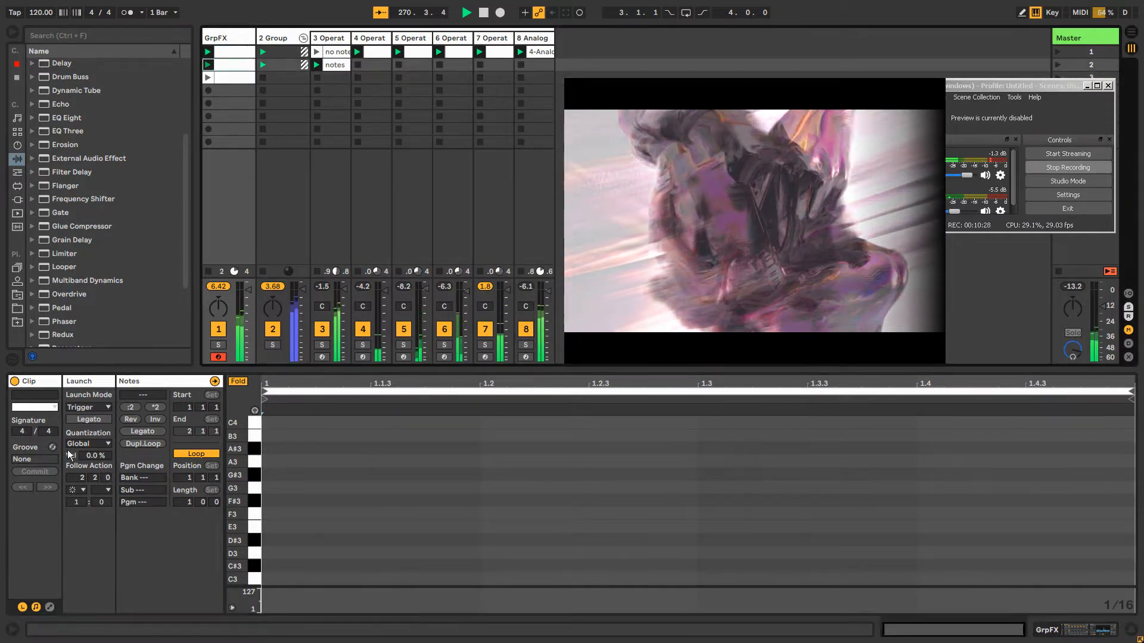
left_click_drag(107, 478, 107, 473)
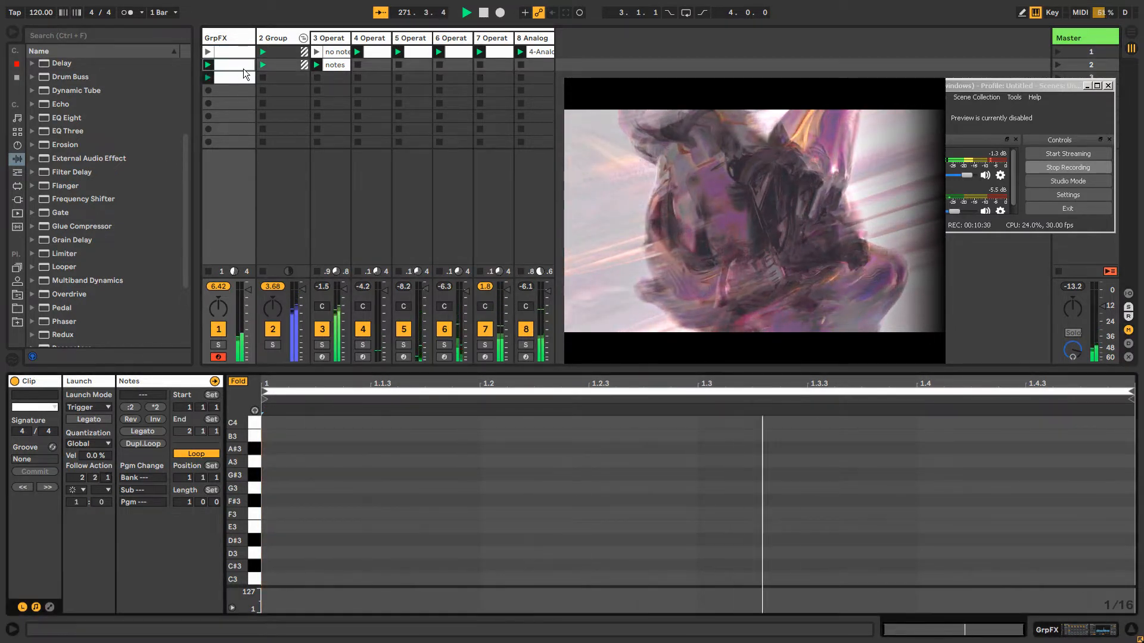
left_click(241, 54)
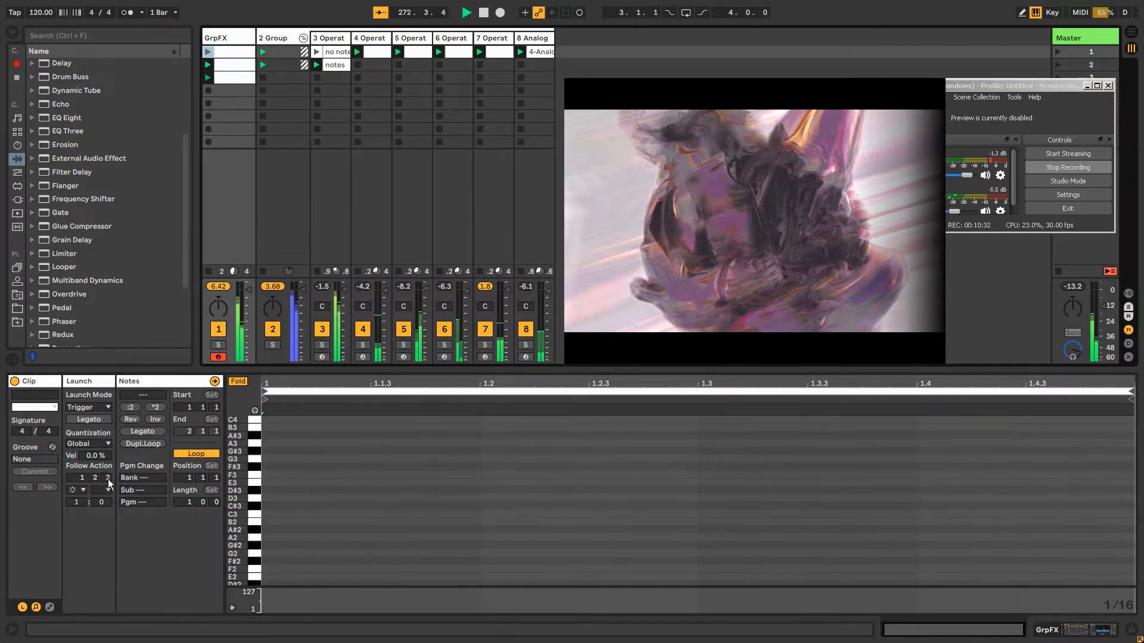
left_click_drag(109, 484, 108, 489)
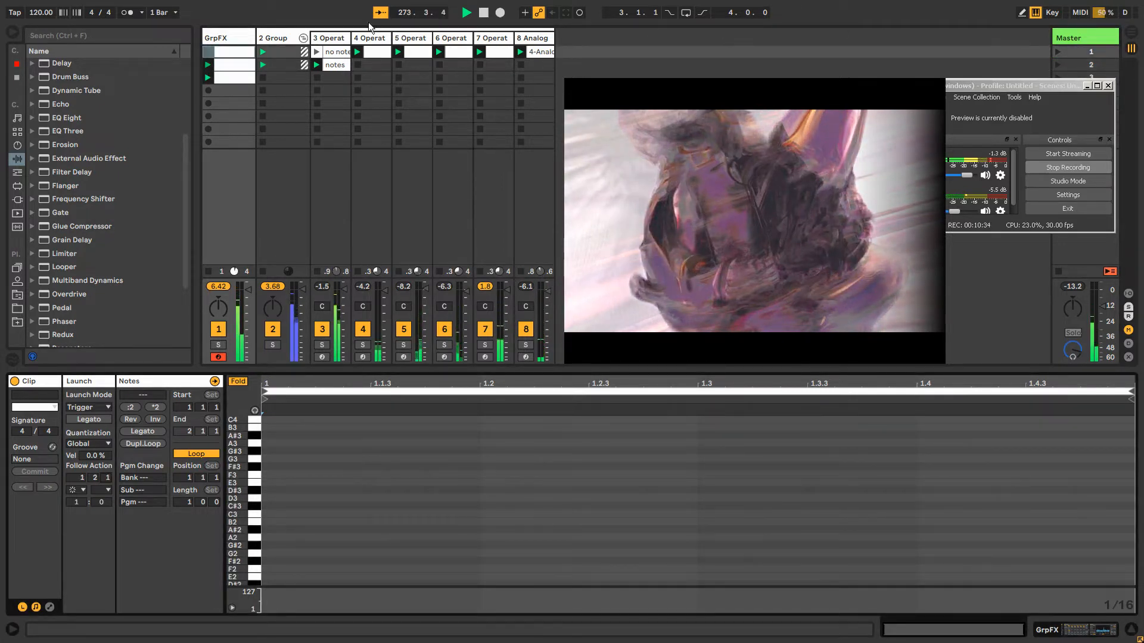
Look over the three GrpFX clips and bring up the track's device chain
left_click(237, 37)
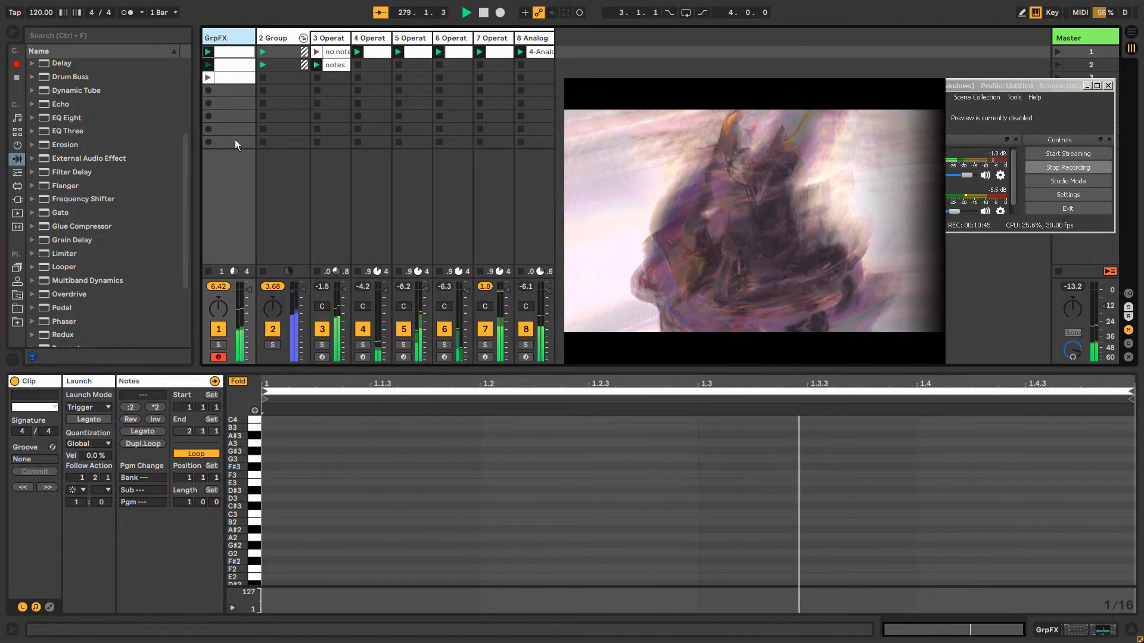
left_click(237, 77)
left_click(237, 52)
left_click(238, 66)
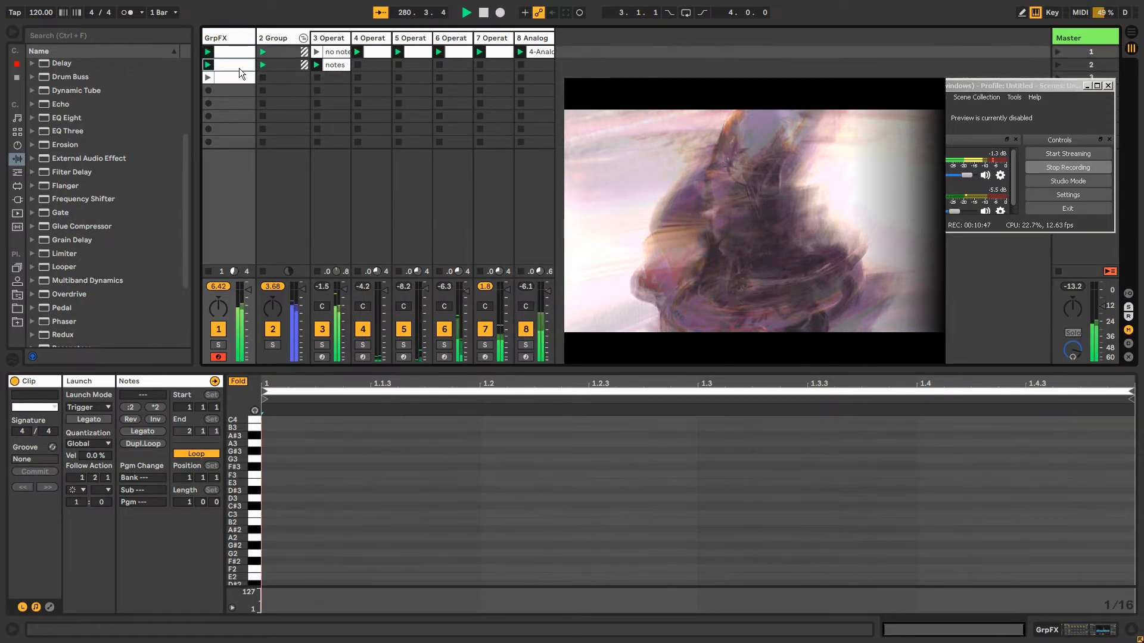
left_click(244, 78)
left_click(244, 53)
double_click(244, 40)
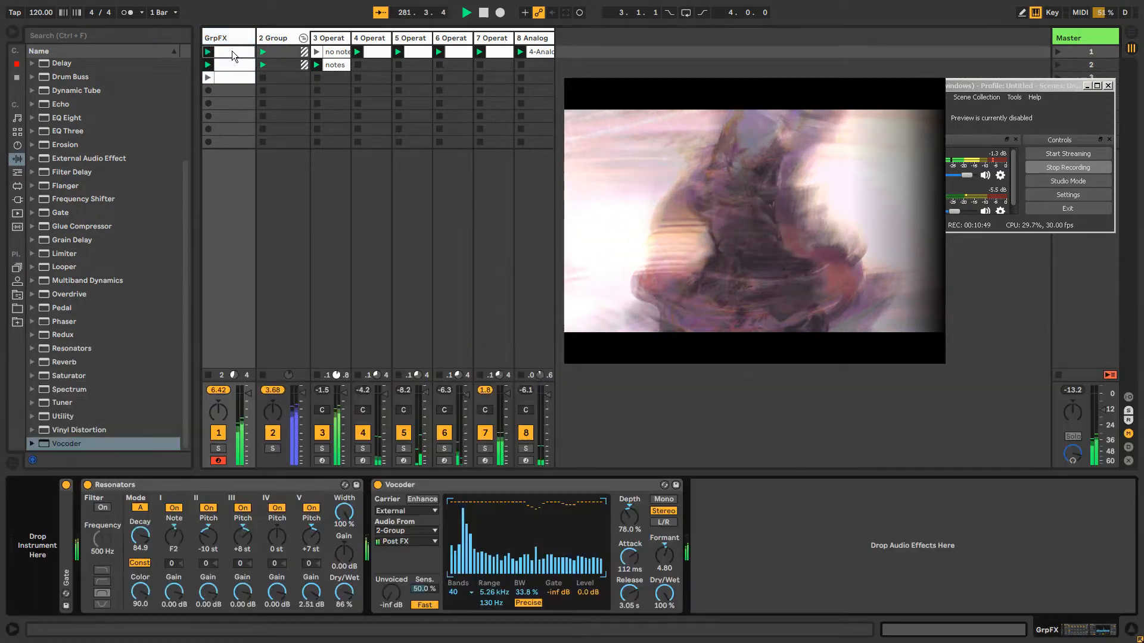
Copy the third GrpFX clip into the fourth slot and set the copy's follow action time to 2 1 2
left_click(228, 51)
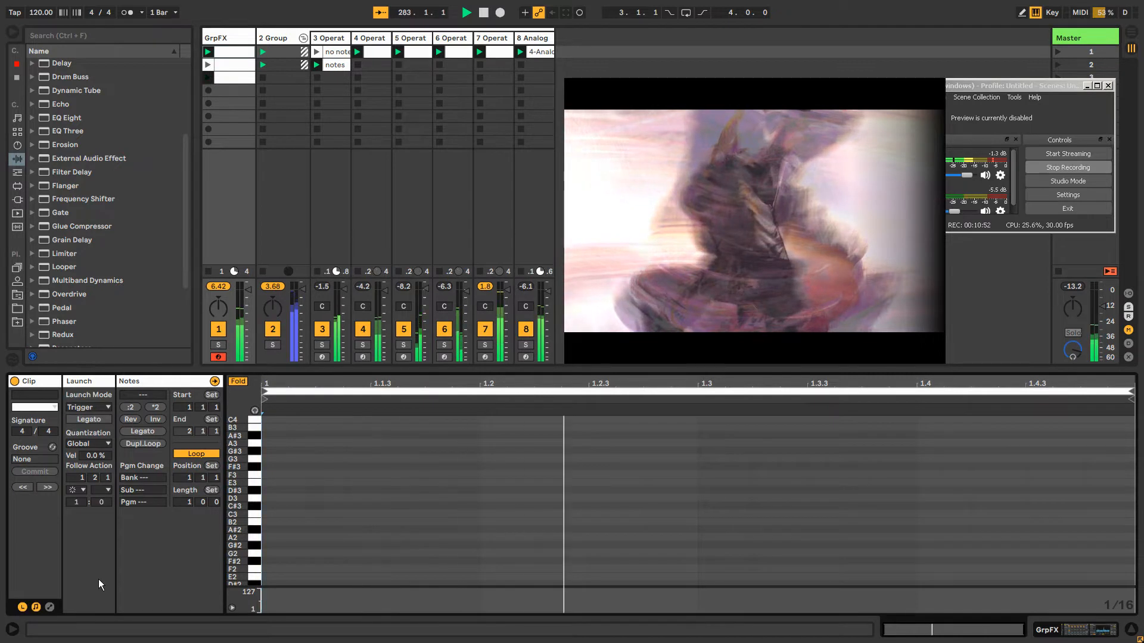
left_click(227, 77)
left_click_drag(226, 77, 231, 90)
left_click_drag(108, 479, 108, 473)
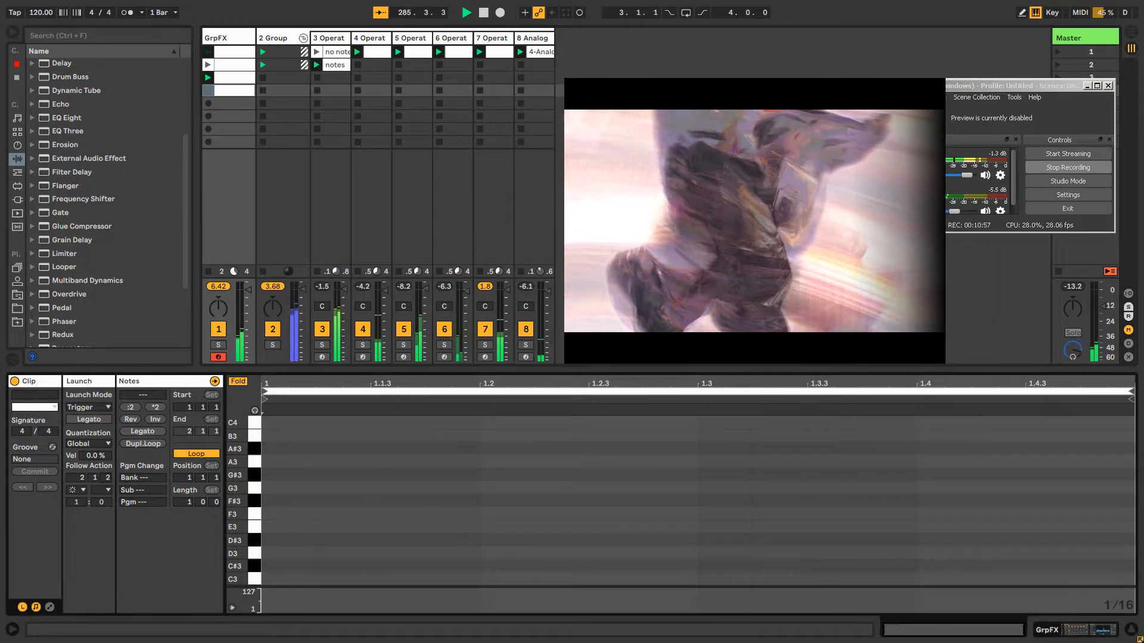
Show the GrpFX track's device chain and select the Vocoder
left_click(230, 40)
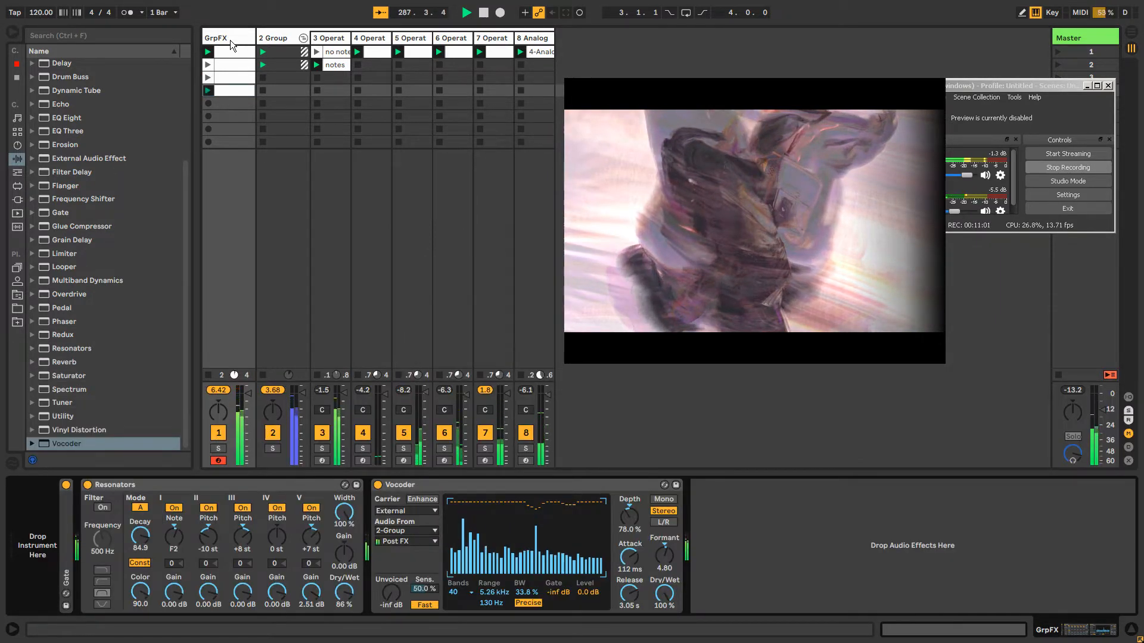
left_click(230, 41)
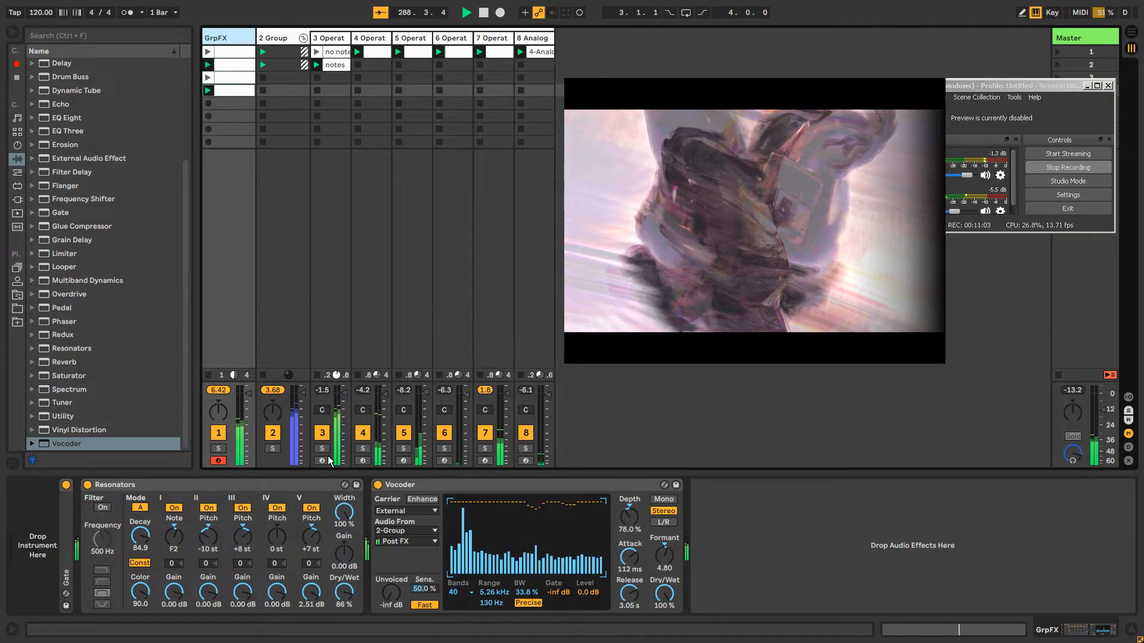
left_click(457, 485)
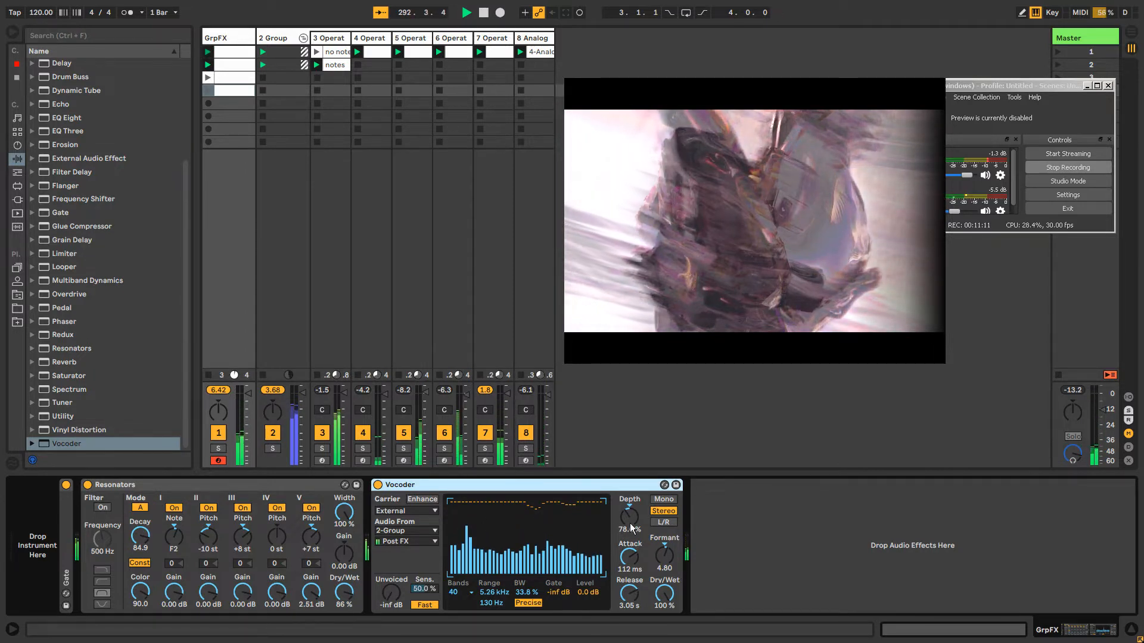
Map the session record control to the backtick key and leave key mapping mode
left_click(567, 48)
key("ctrl+k")
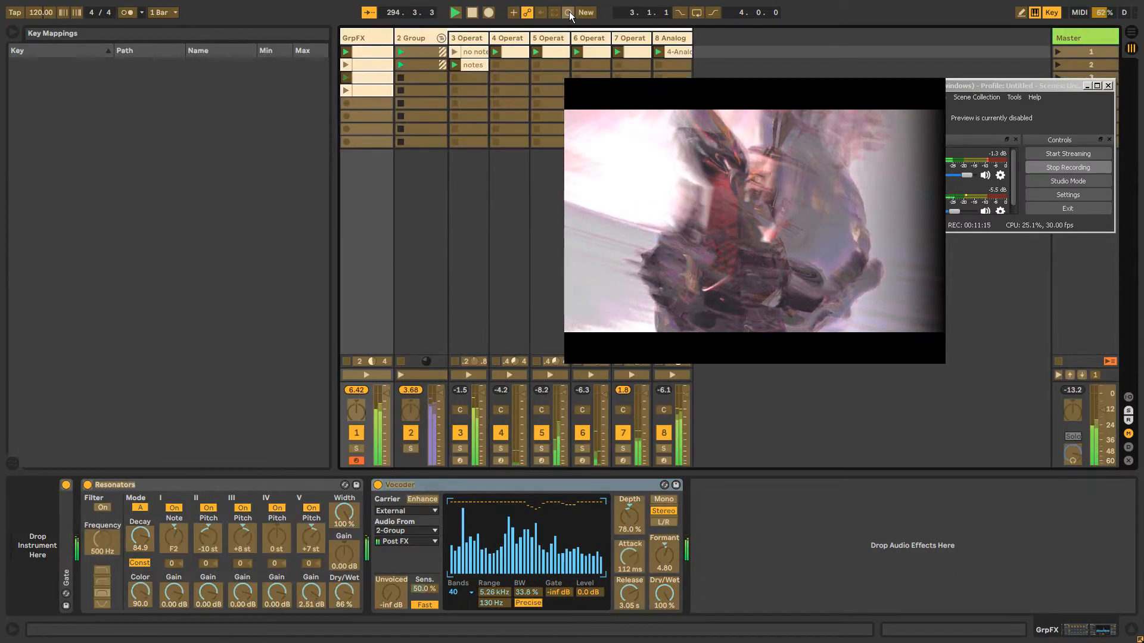
left_click(569, 12)
key("grave")
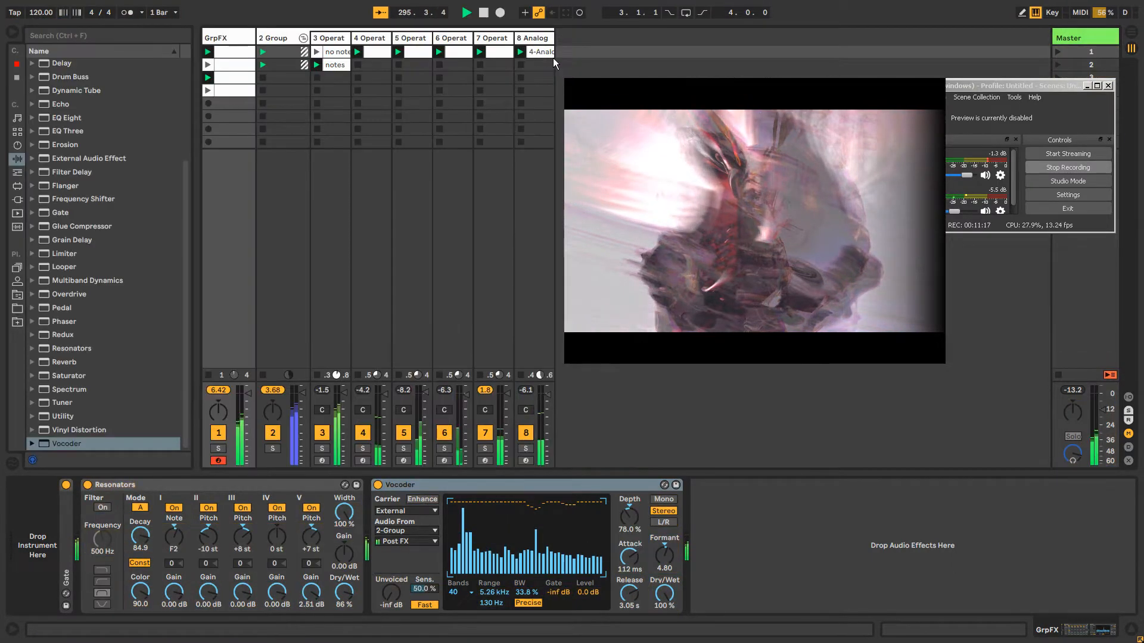
key("ctrl+k")
Start session recording and record movements of the Vocoder's Depth and Formant into the running GrpFX clips
key("grave")
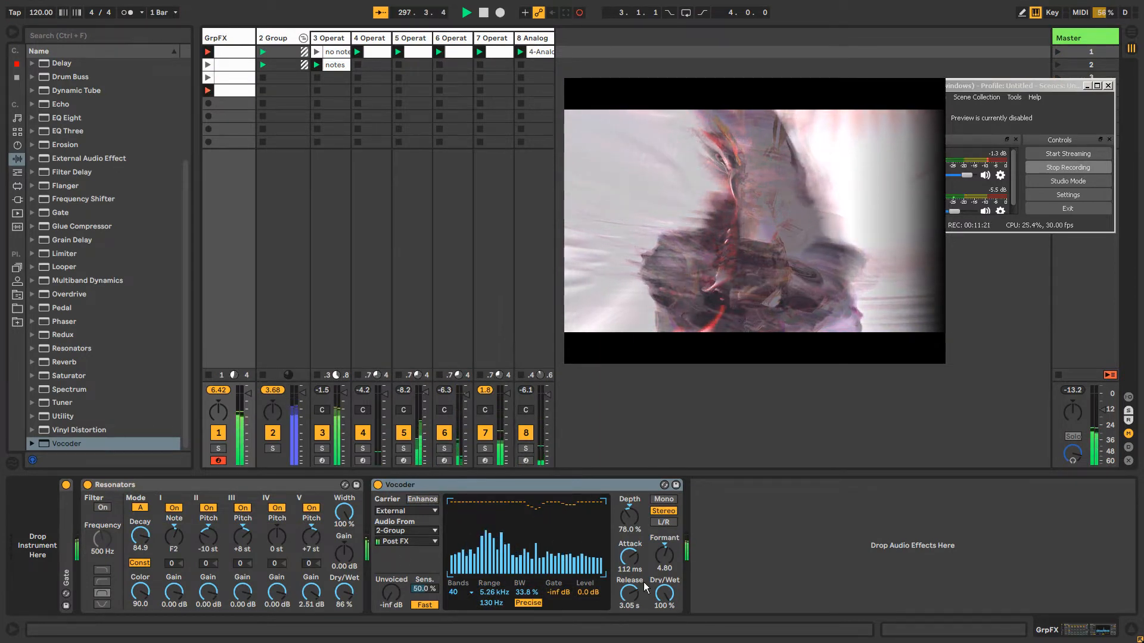
left_click_drag(629, 517, 670, 536)
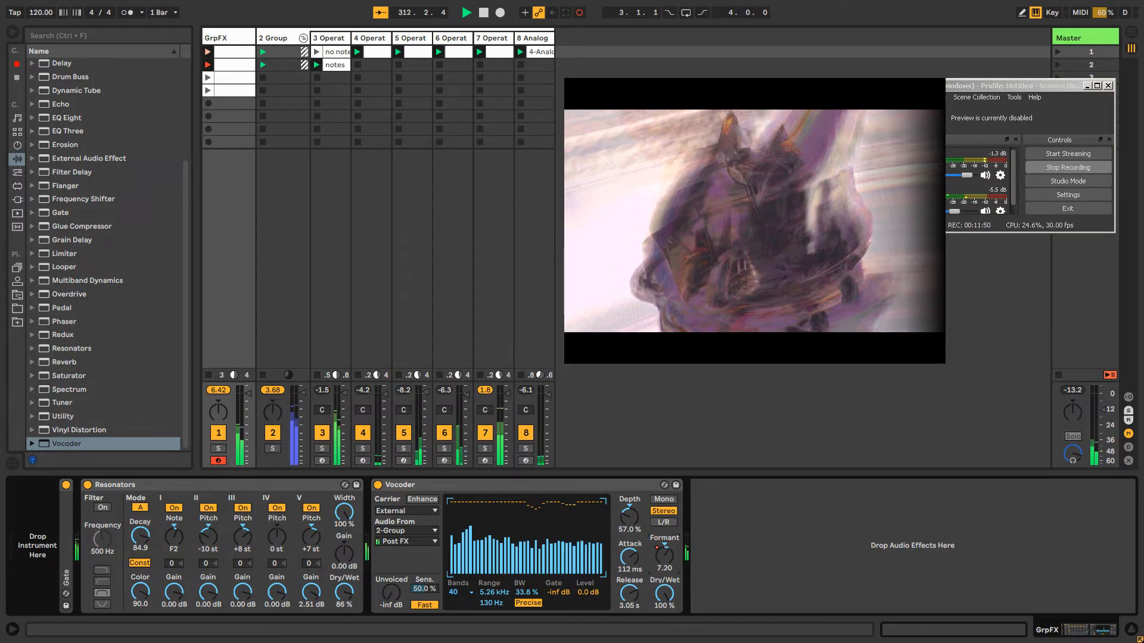
left_click_drag(663, 556, 662, 541)
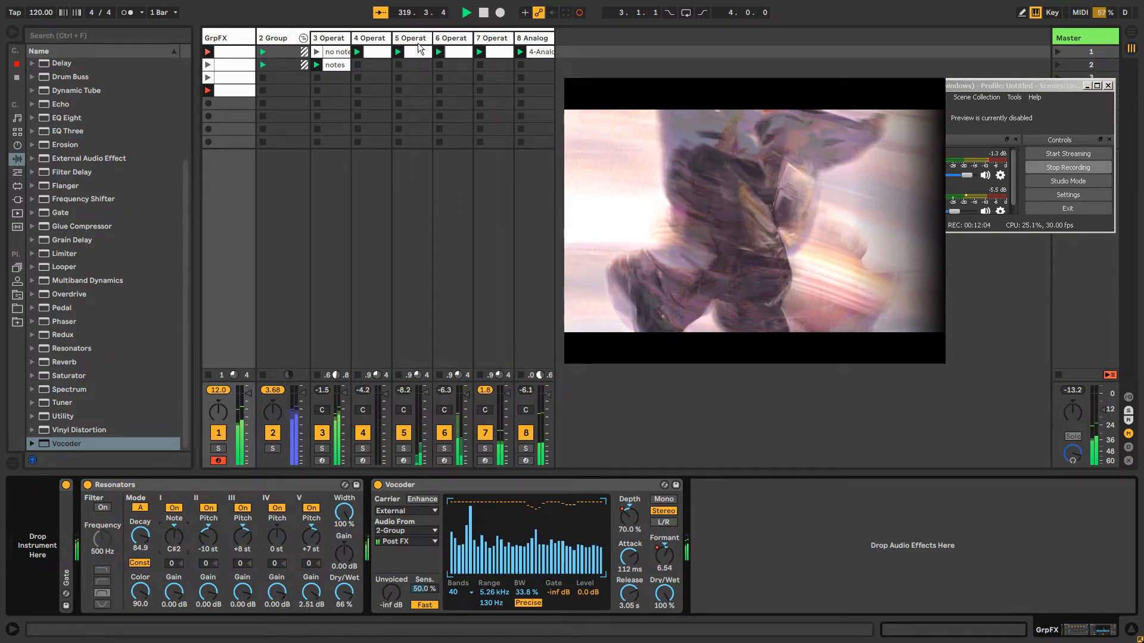
On the 4-Operator track, set the first Auto Pan's rate to 41.5 Hz and the Phaser to 129 Hz with 0.89 feedback
left_click(419, 44)
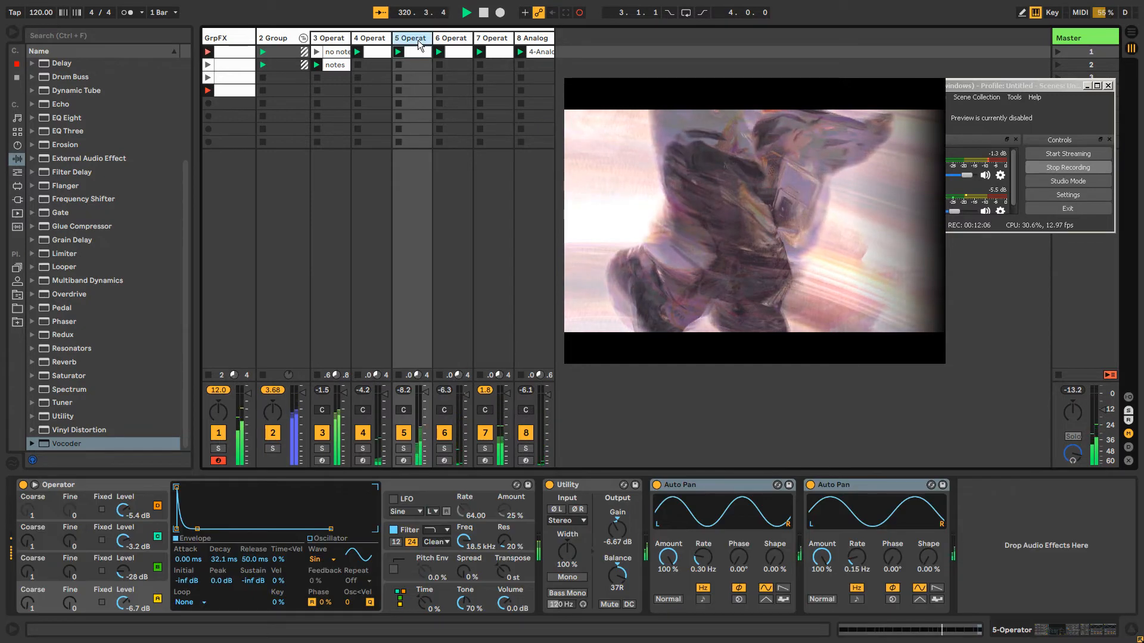
left_click(547, 42)
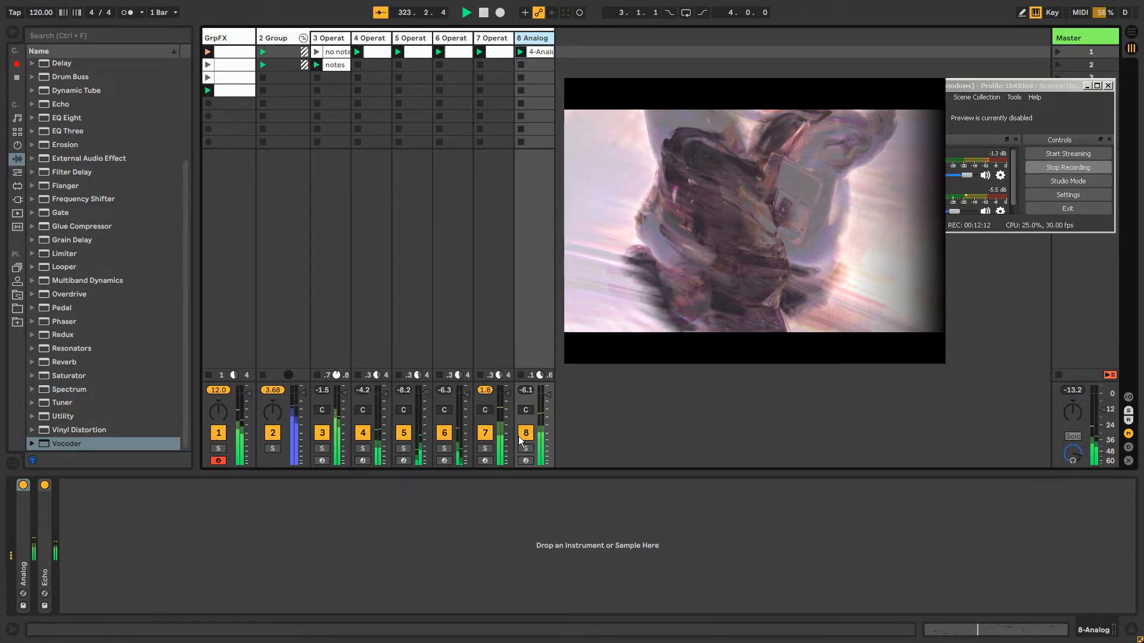
left_click(371, 41)
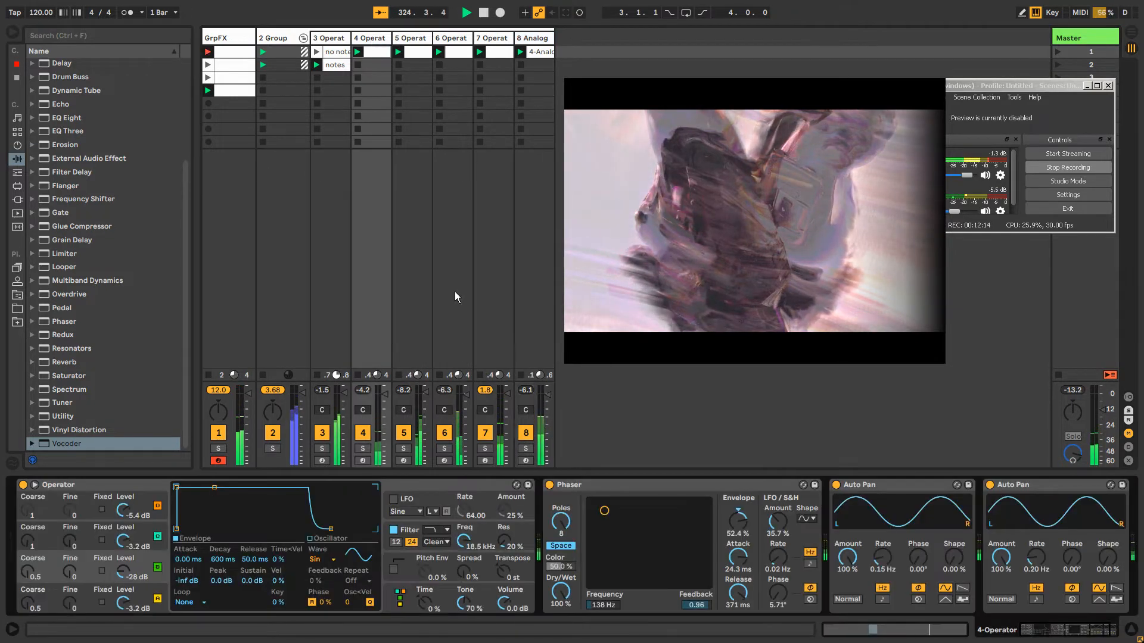
left_click_drag(883, 559, 882, 470)
left_click_drag(604, 512, 602, 531)
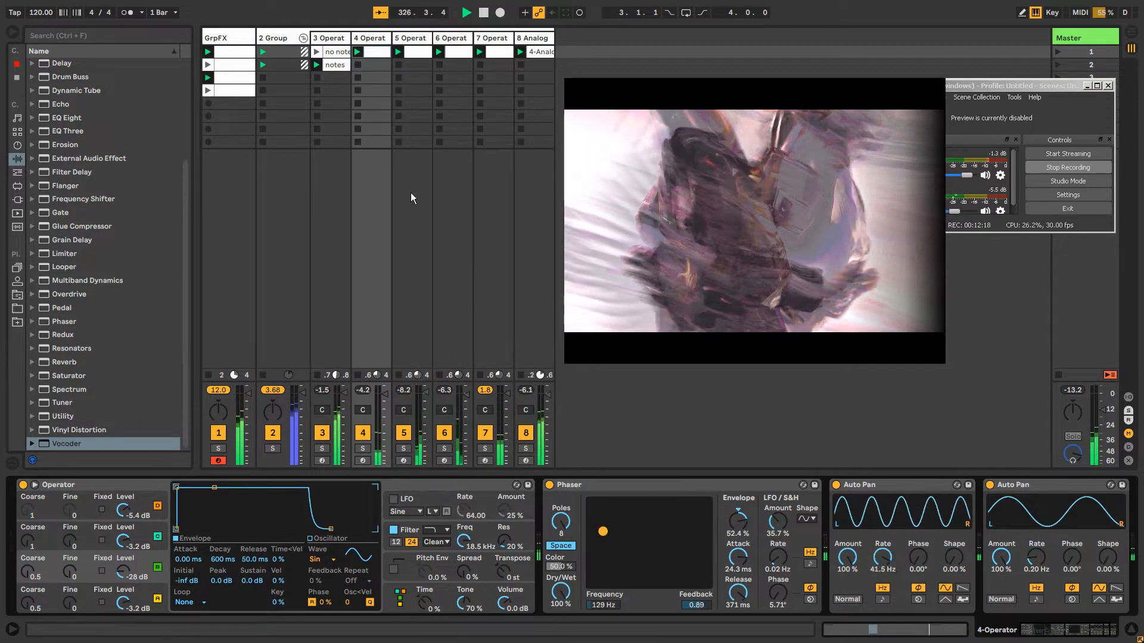
Open the 4-Operator clip, and solo the 8-Analog track together with the group and GrpFX tracks
left_click(373, 53)
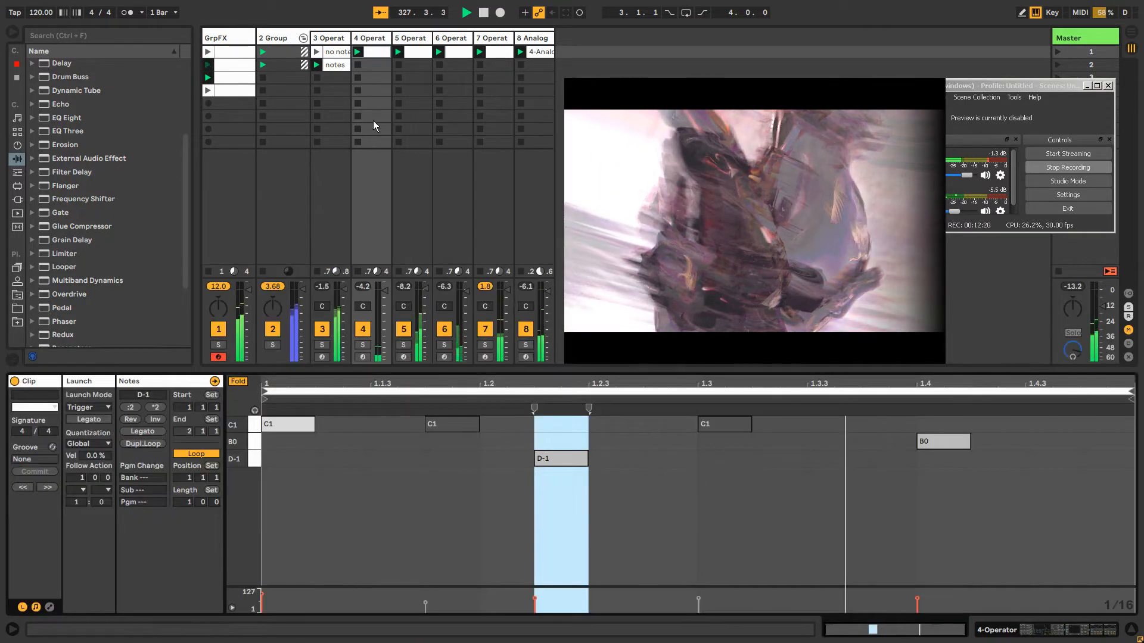
left_click(528, 345)
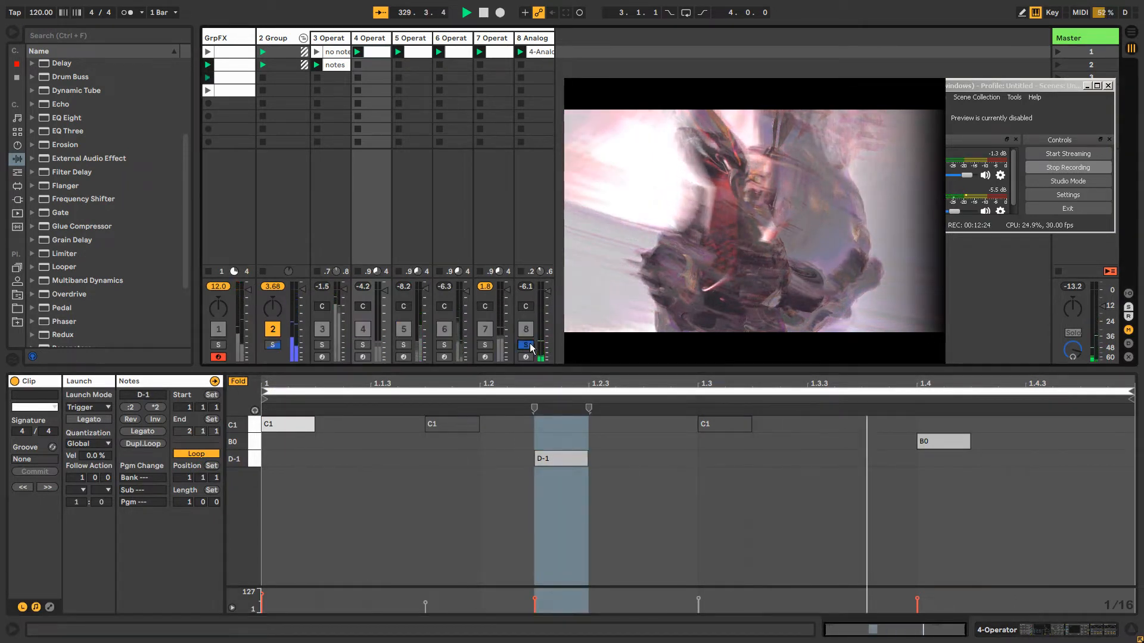
left_click(272, 345)
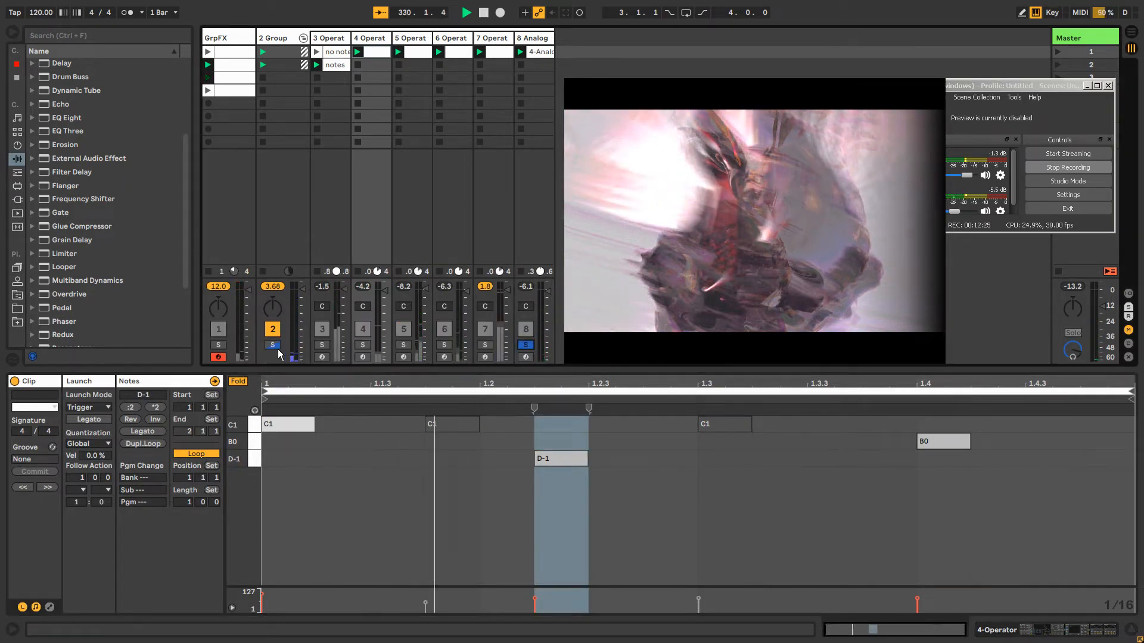
left_click(218, 345)
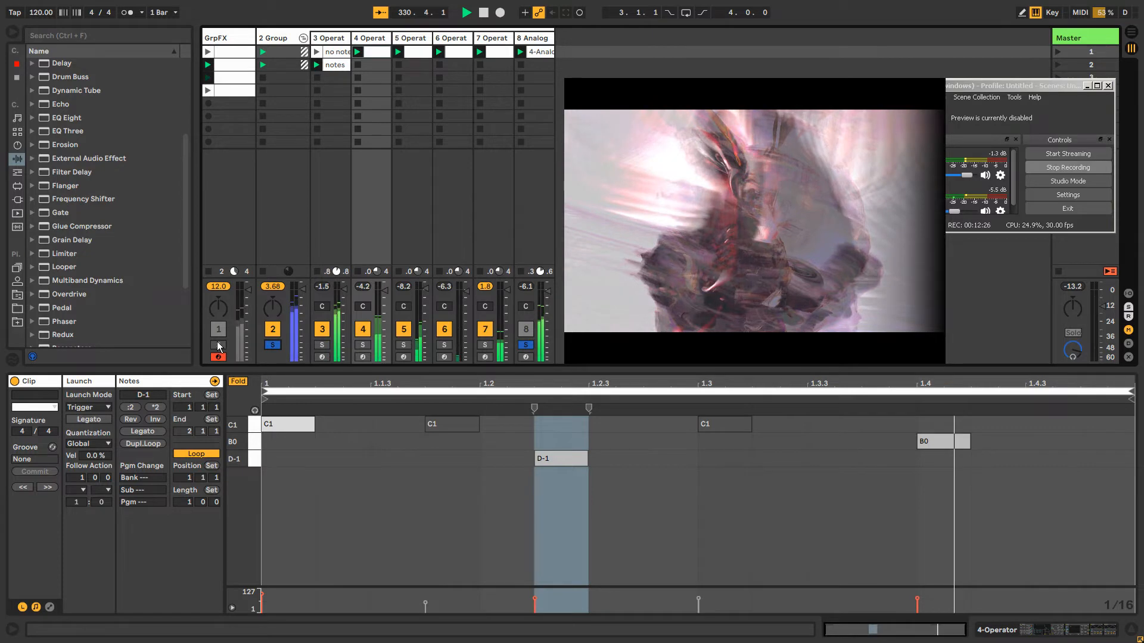
Add a Grain Delay after the Echo on the 8-Analog track, set its pitch to -26.3, and clear the solos
double_click(532, 38)
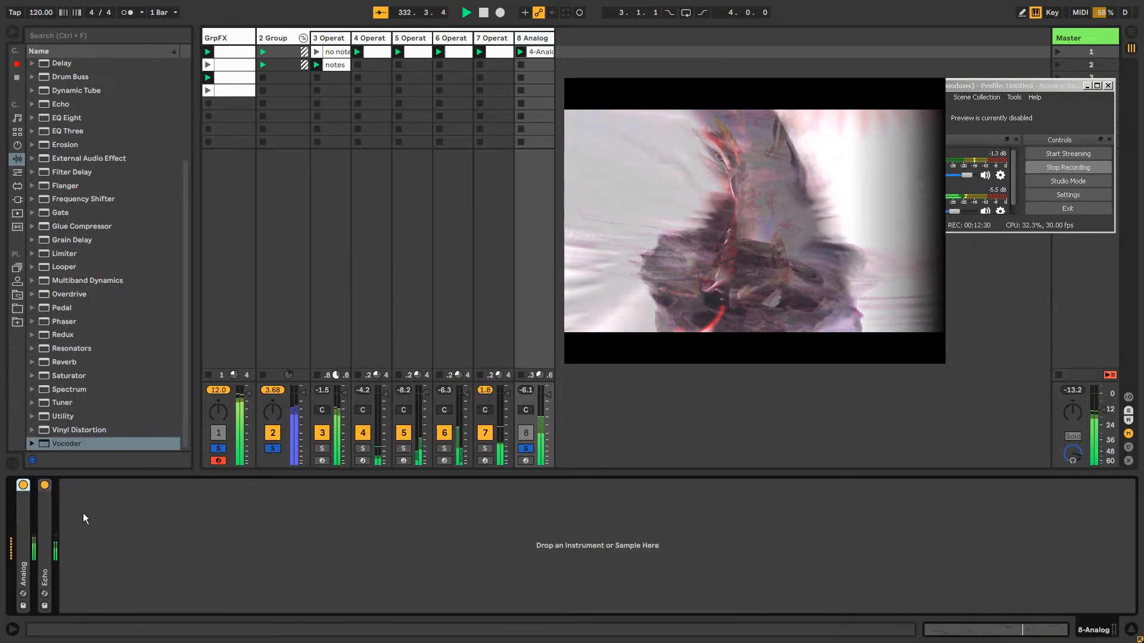
double_click(40, 520)
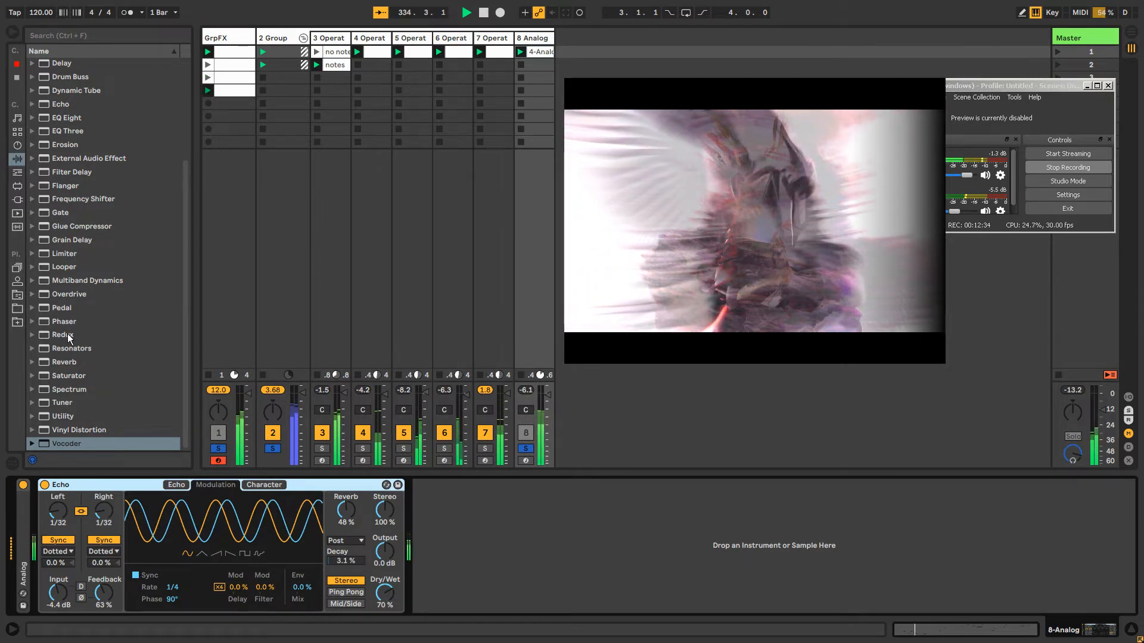
double_click(77, 241)
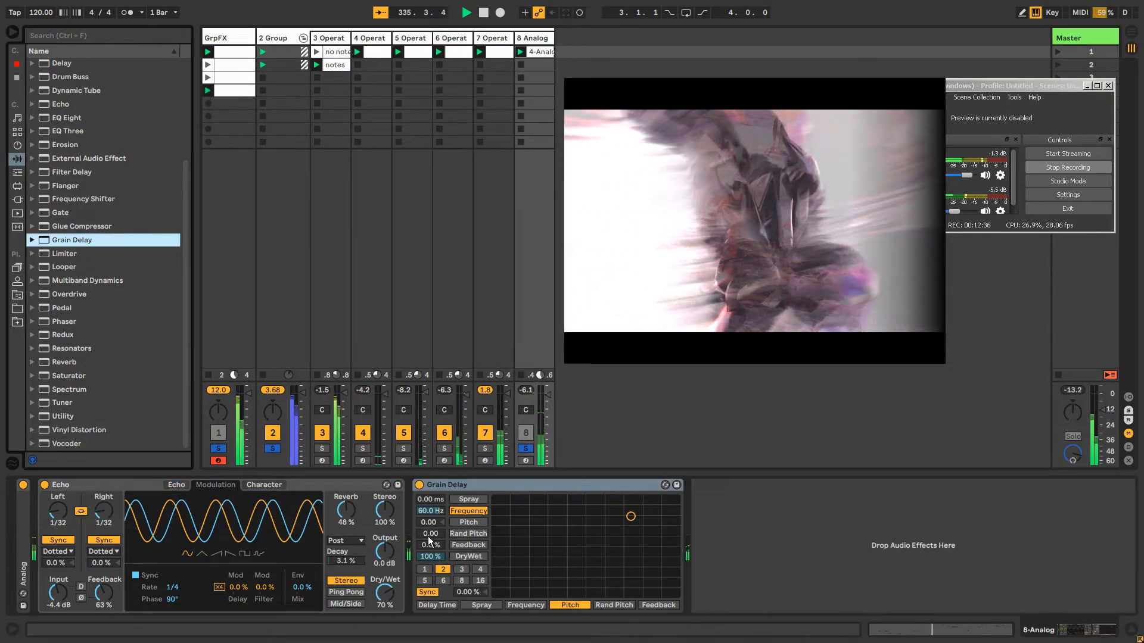
left_click_drag(429, 521, 429, 539)
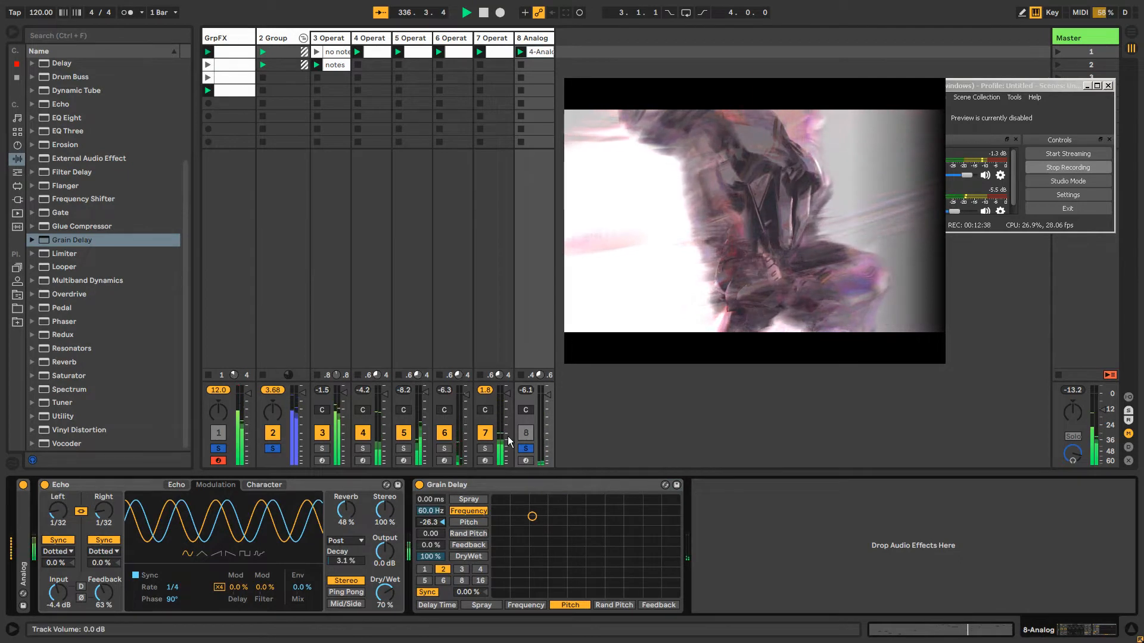
left_click(520, 451)
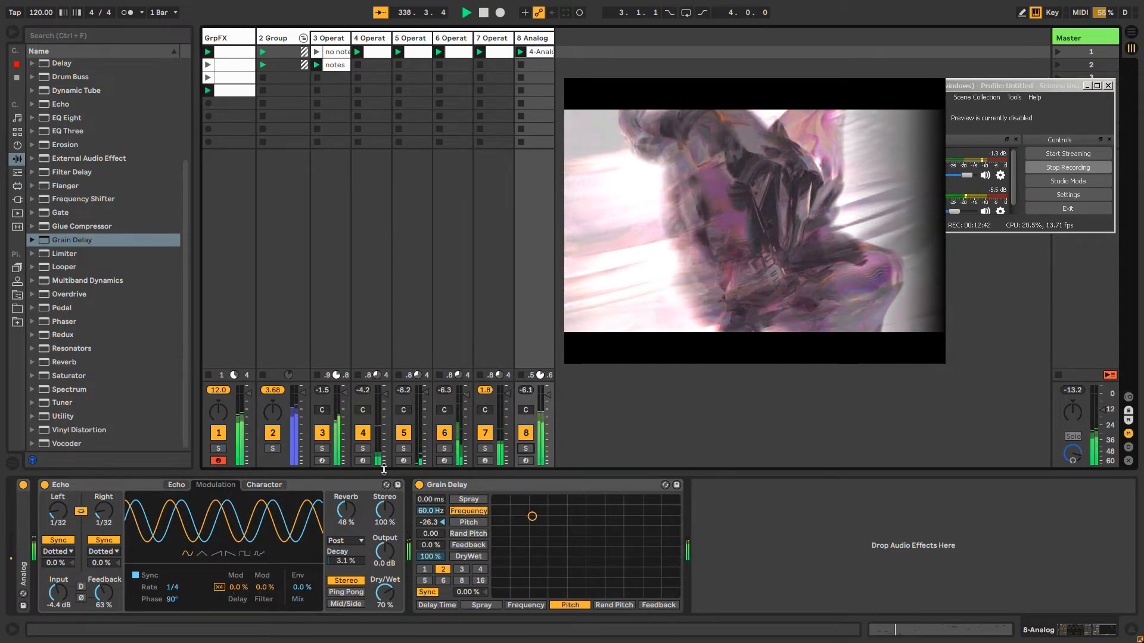
Set the number of bands of the GrpFX track's Vocoder to 20
left_click(227, 34)
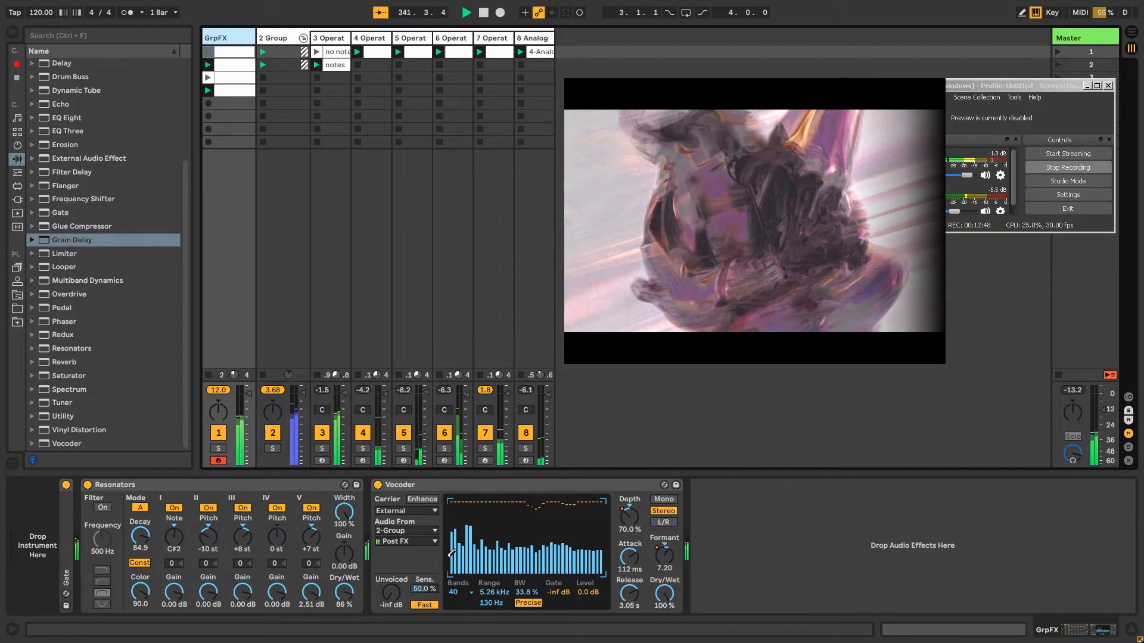
left_click(454, 593)
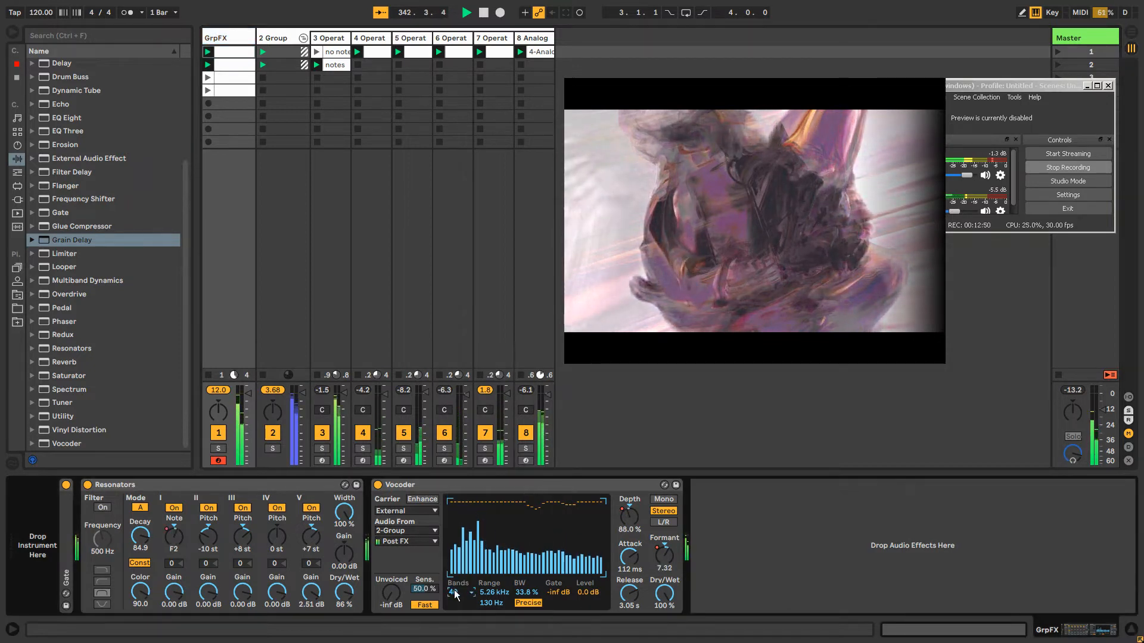
left_click(454, 529)
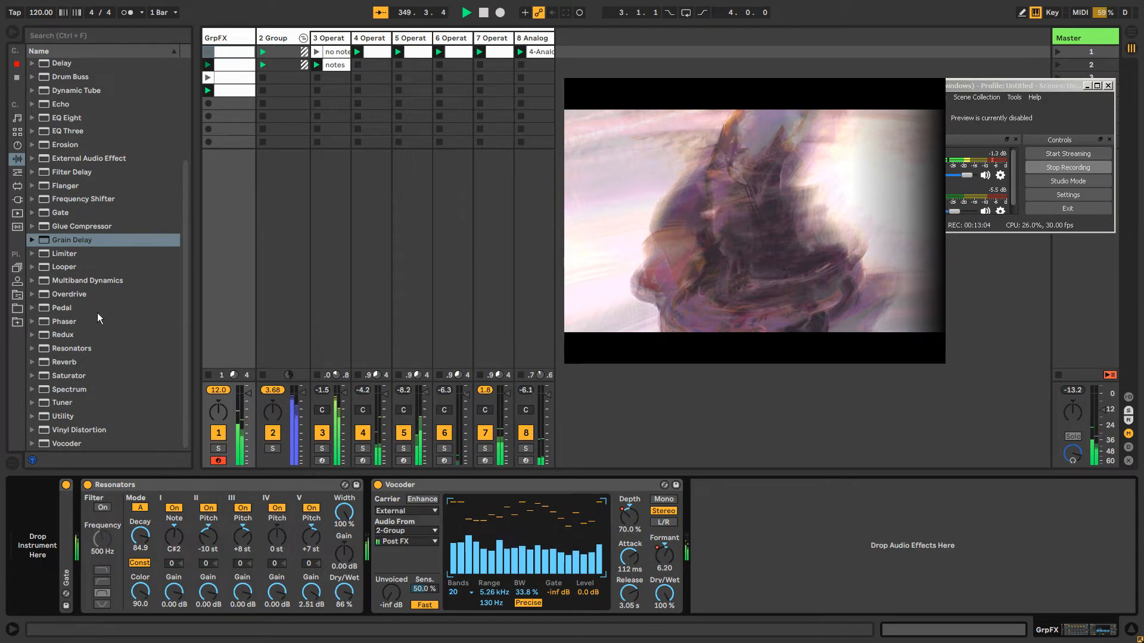
Add a Grain Delay after the GrpFX Vocoder with 145 ms spray, 2.02 Hz frequency, -12.0 pitch, 15 % feedback and 53 % dry/wet
mouse_move(62, 239)
left_mouse_down()
mouse_move(596, 536)
mouse_move(708, 512)
mouse_move(708, 460)
left_mouse_up()
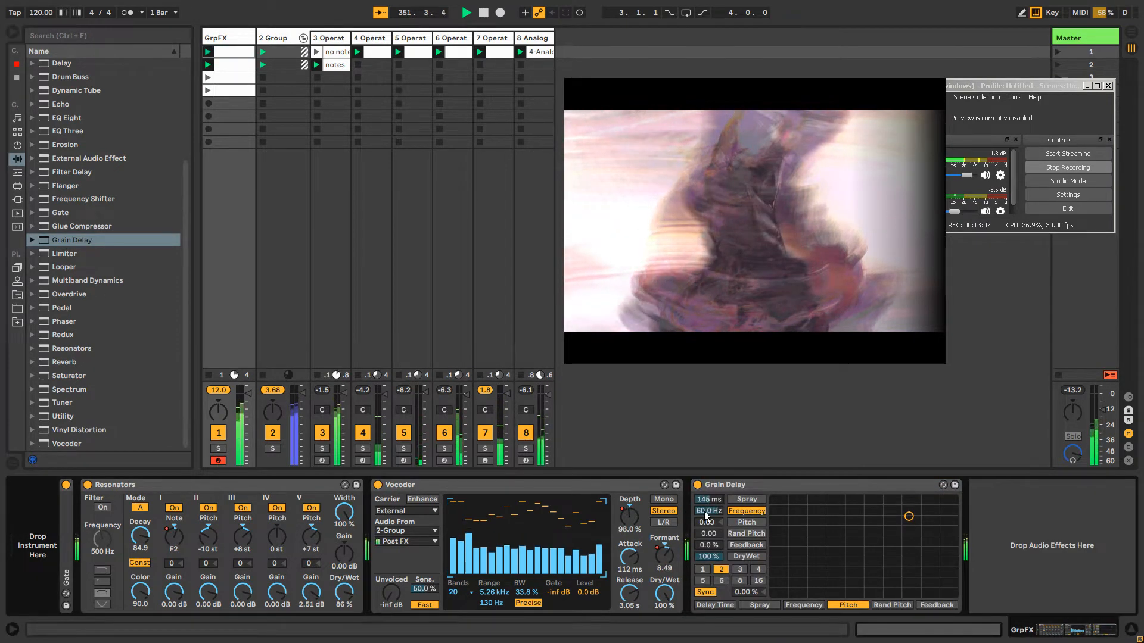
left_click_drag(707, 512, 708, 575)
left_click_drag(707, 534, 719, 559)
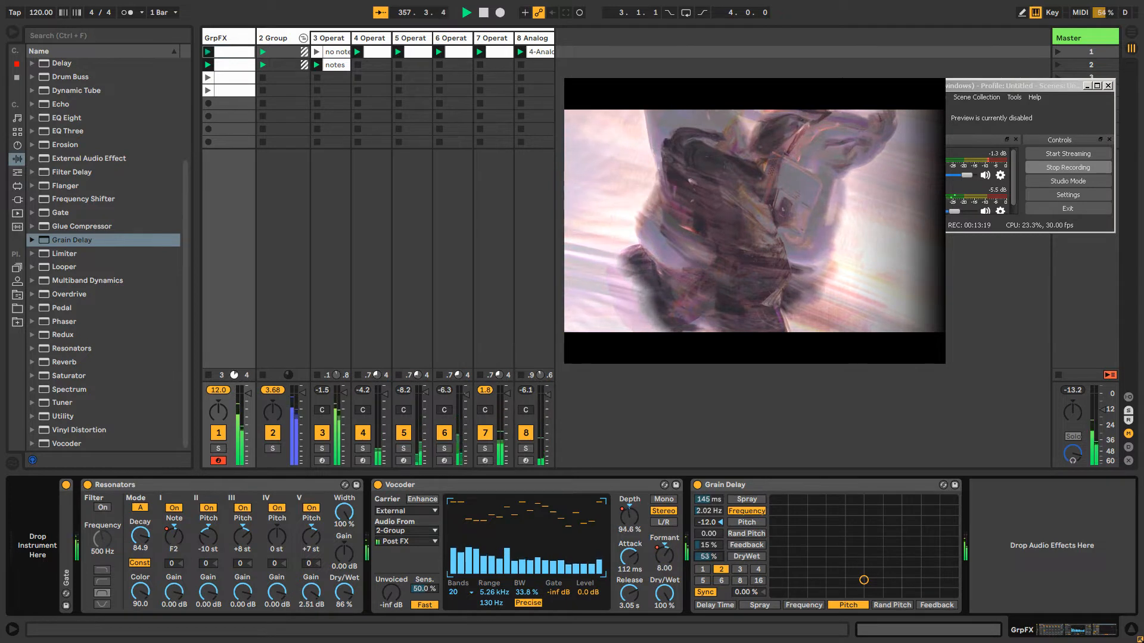
Set the Vocoder's attack to 49.0 ms and upper range to 1.48 kHz, and the Resonators' dry/wet to 67 %
mouse_move(641, 564)
left_mouse_down()
mouse_move(641, 577)
mouse_move(634, 546)
left_mouse_up()
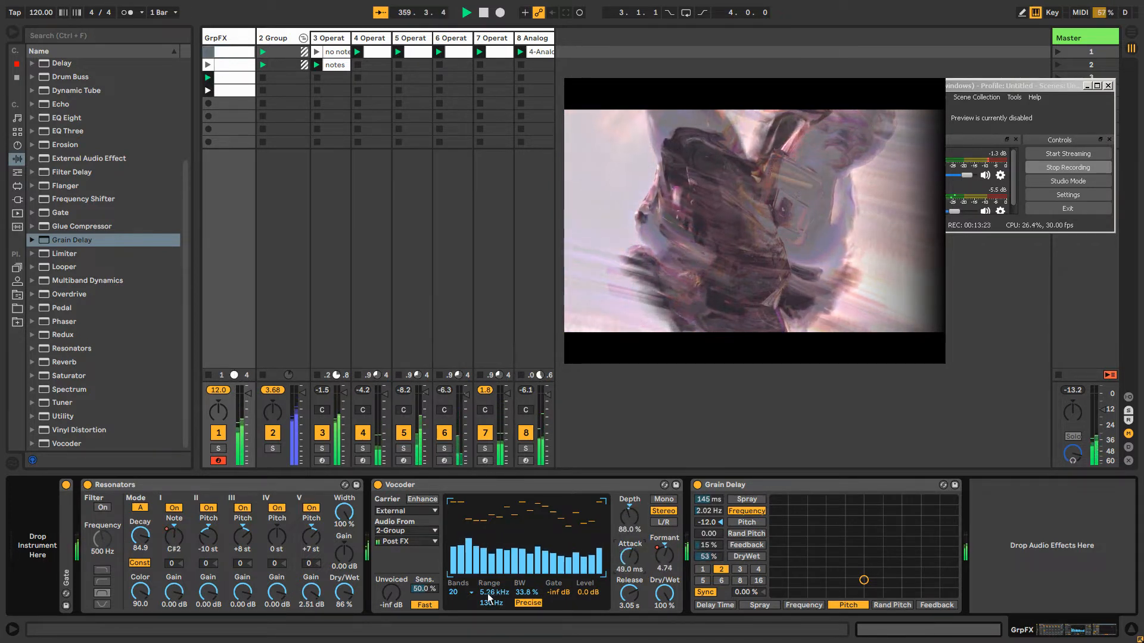
left_click_drag(495, 592, 494, 606)
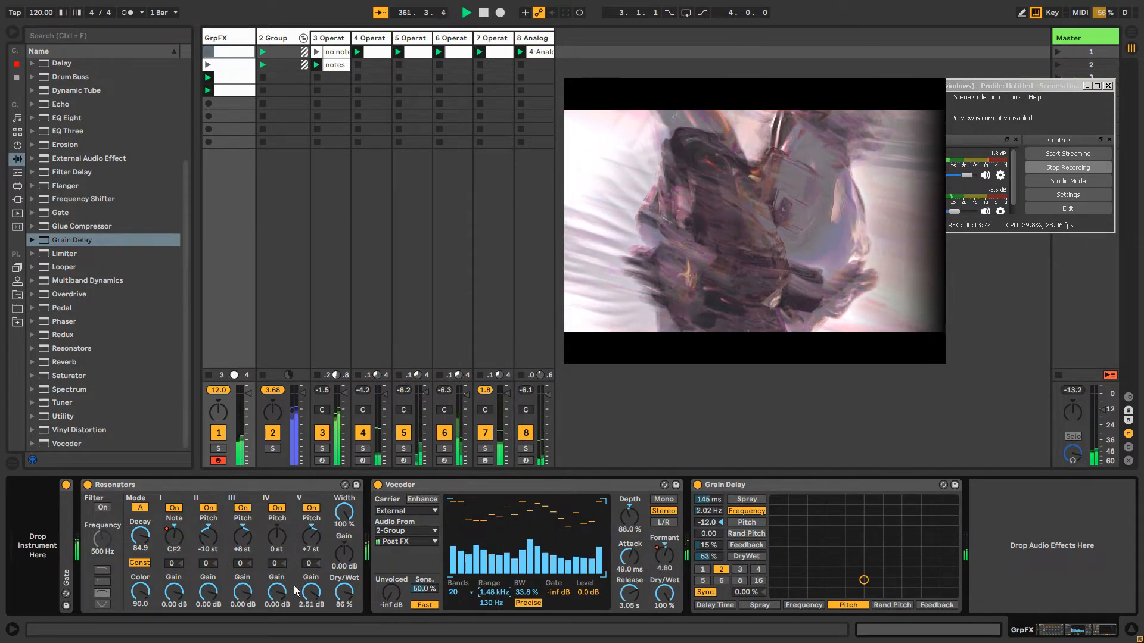
left_click_drag(344, 593, 344, 604)
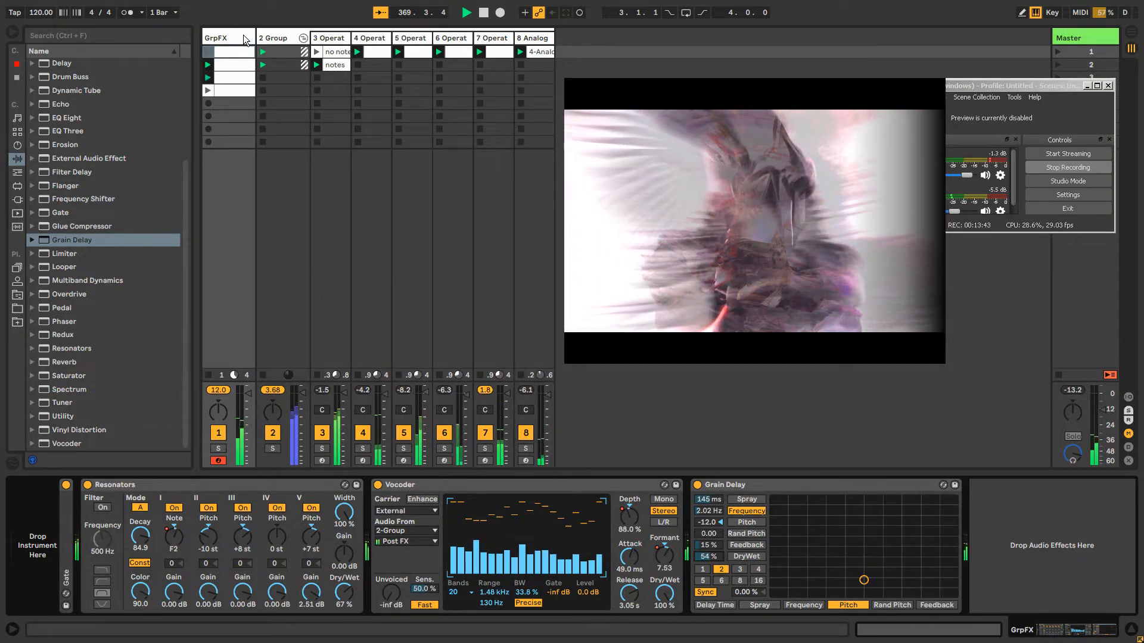
Set the project tempo to 94 BPM
left_click(275, 39)
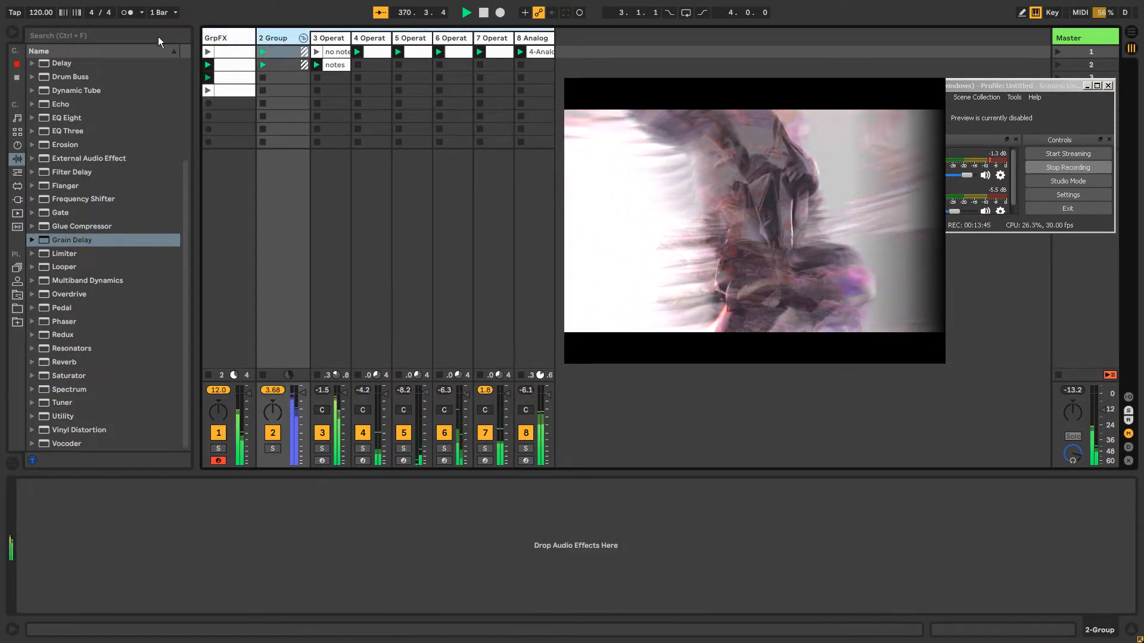
left_click_drag(43, 13, 44, 33)
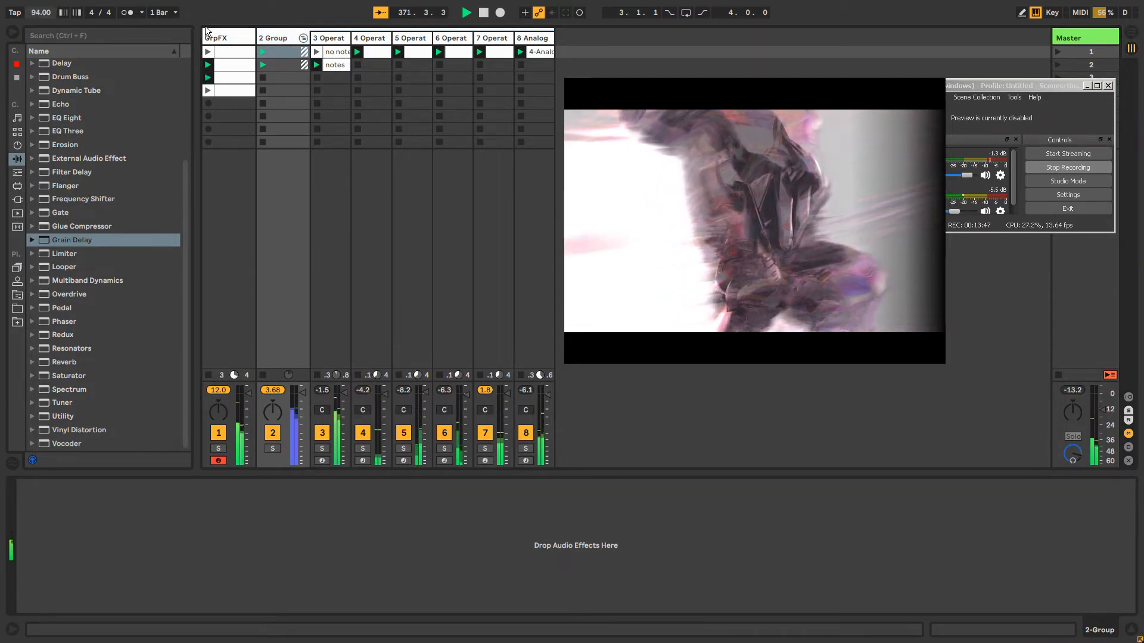
On the GrpFX track's Grain Delay, try a pitch of 12.0, lower the dry/wet to 43 %, and reset the pitch to 0
left_click(230, 38)
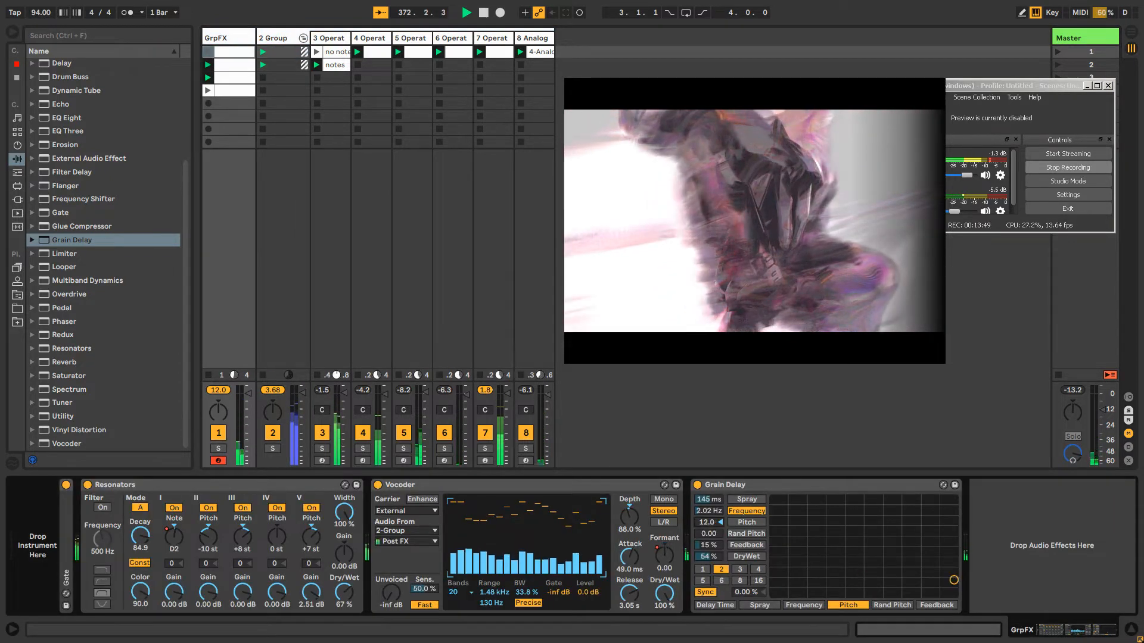
left_click_drag(708, 522, 708, 488)
left_click_drag(713, 557, 708, 539)
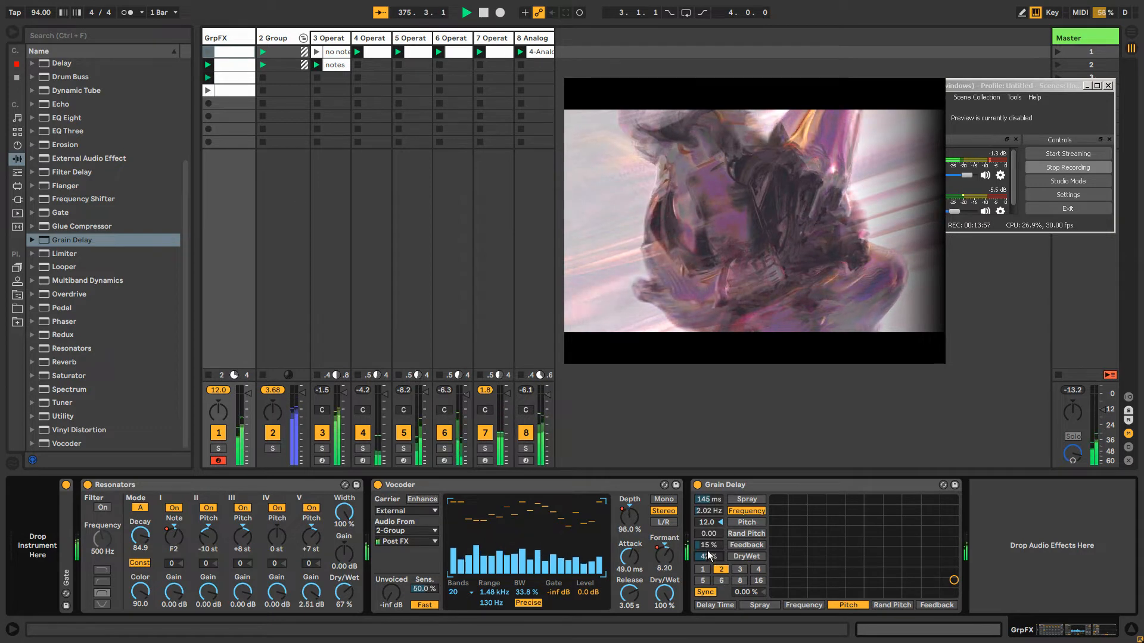
mouse_move(708, 534)
left_mouse_down()
mouse_move(708, 563)
mouse_move(709, 543)
left_mouse_up()
left_click(720, 522)
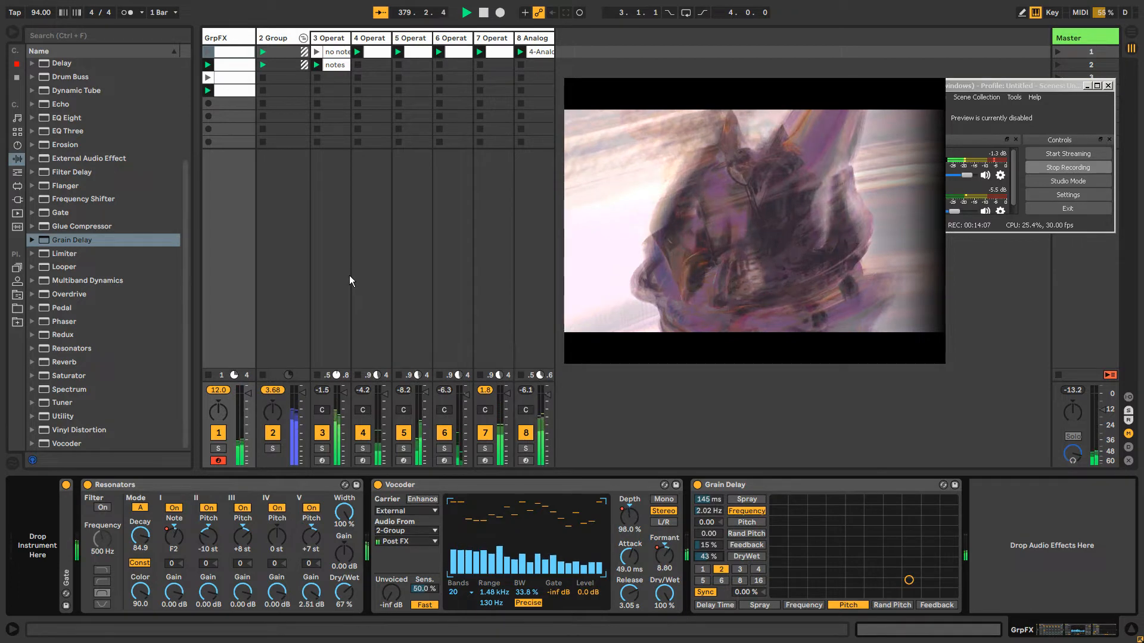
Review the device chains of the GrpFX, group and individual Operator tracks one after another
left_click(288, 41)
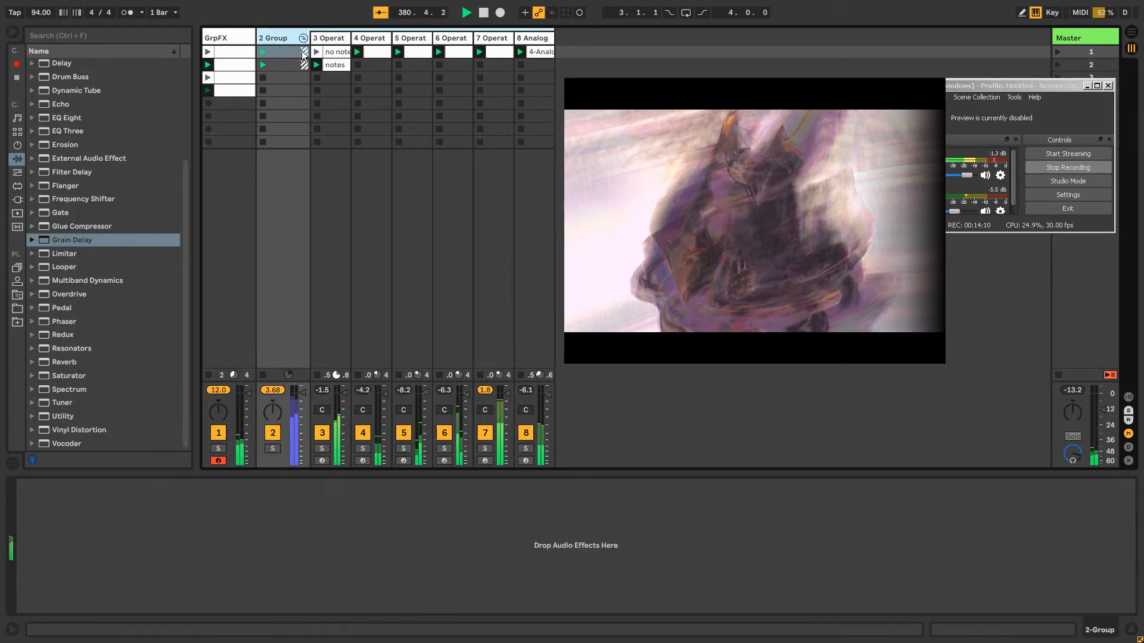
left_click(223, 39)
left_click(275, 38)
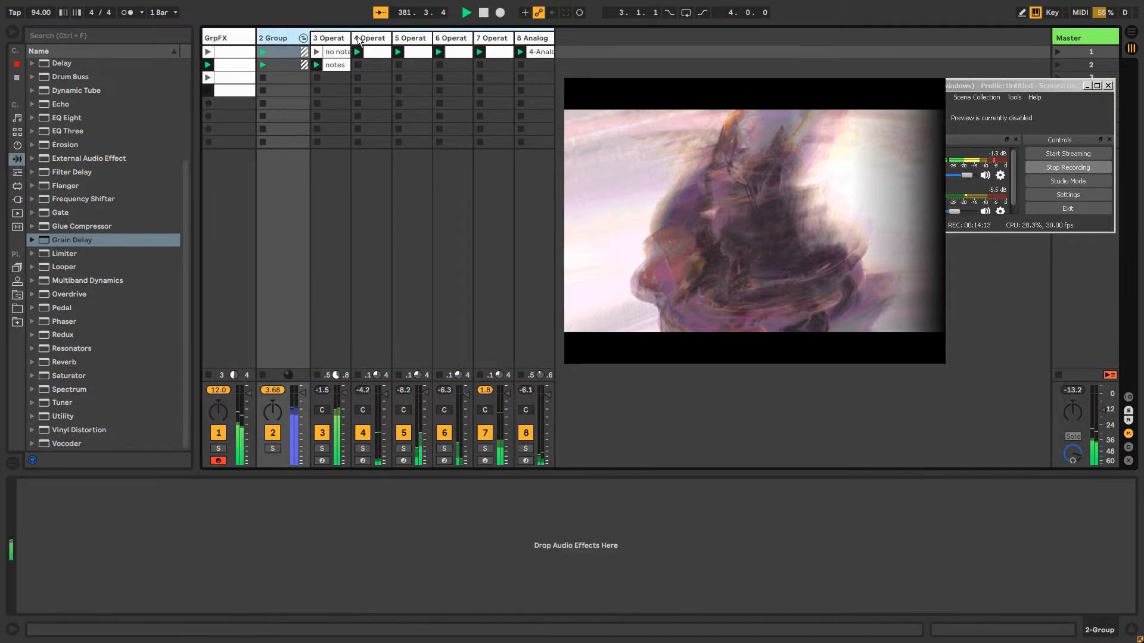
key("Right")
key("Right")
key("Right")
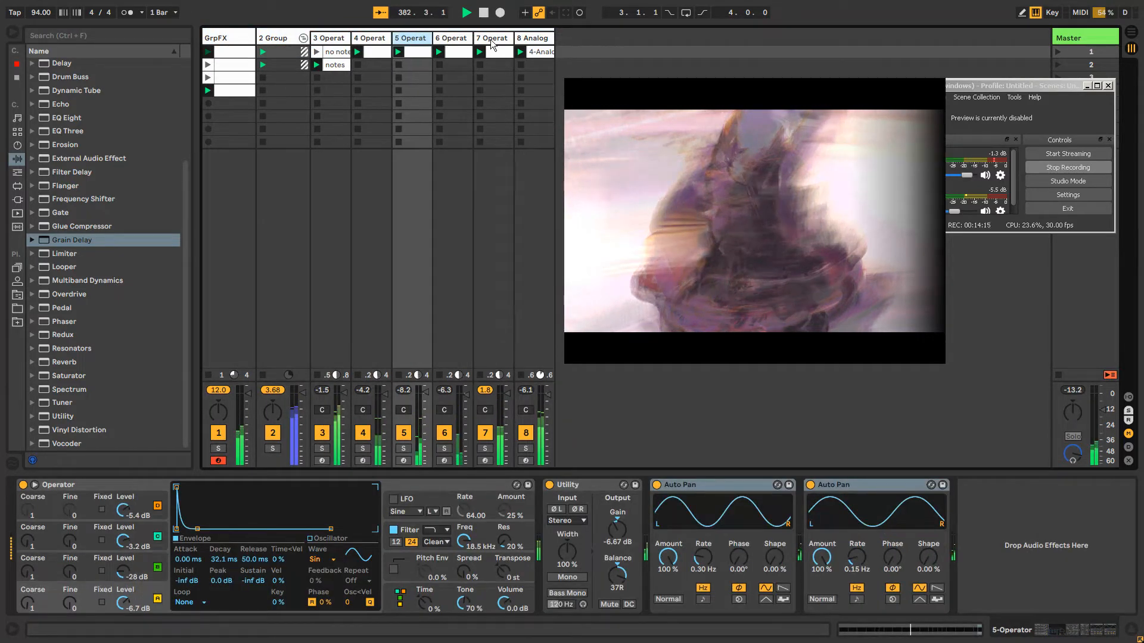
key("Right")
left_click(494, 42)
left_click(276, 35)
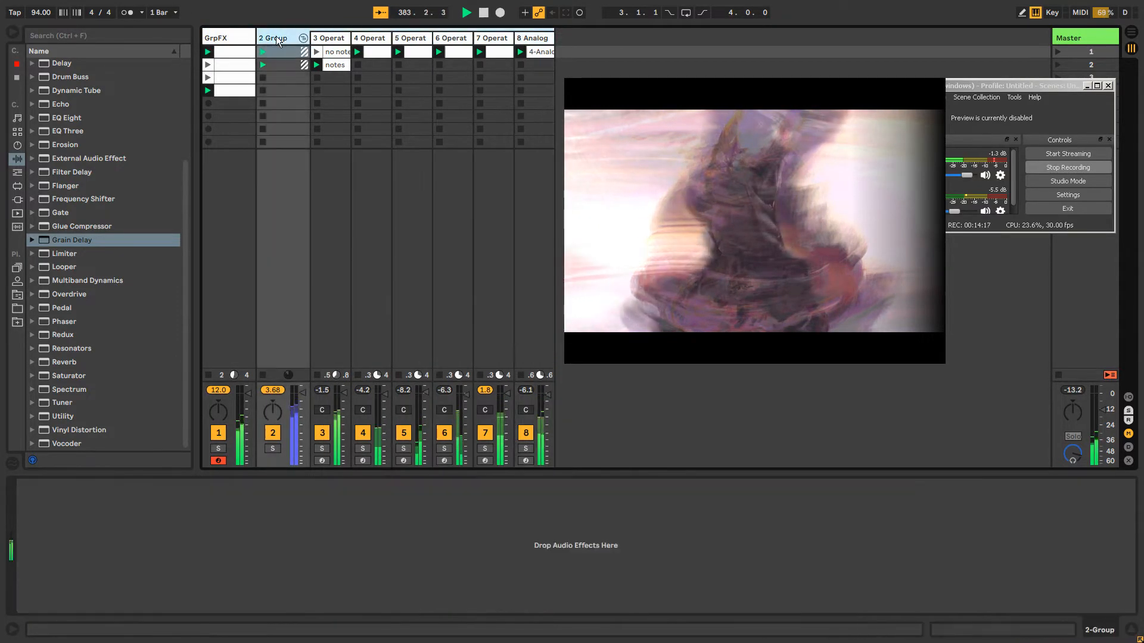
left_click(331, 39)
left_click(371, 38)
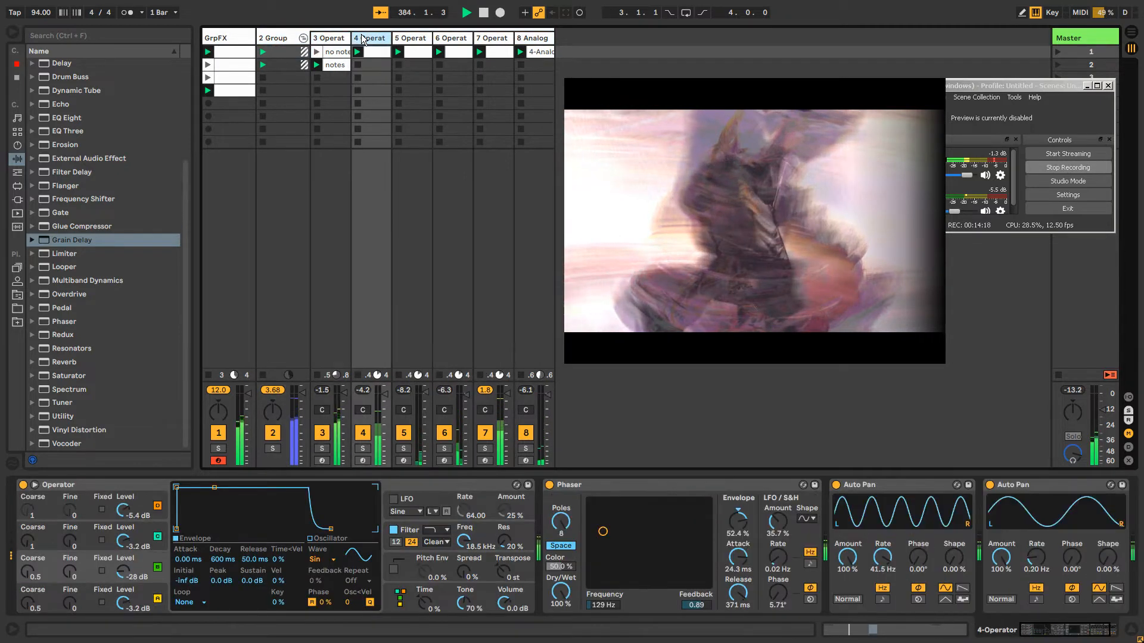
left_click(414, 37)
left_click(450, 41)
key("Right")
key("Right")
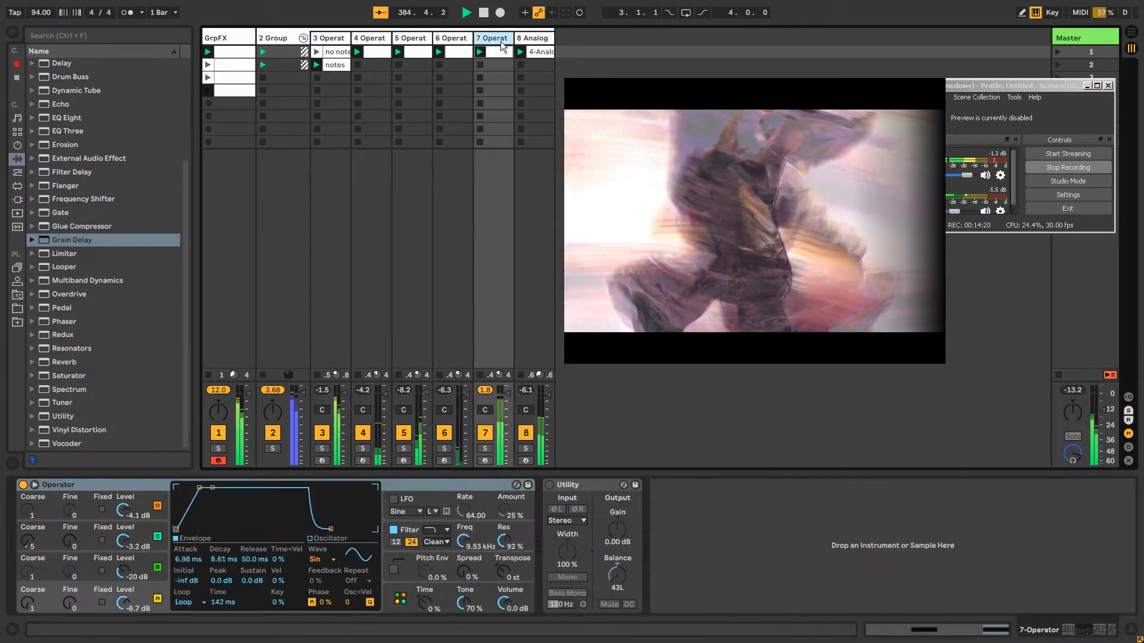
left_click(228, 38)
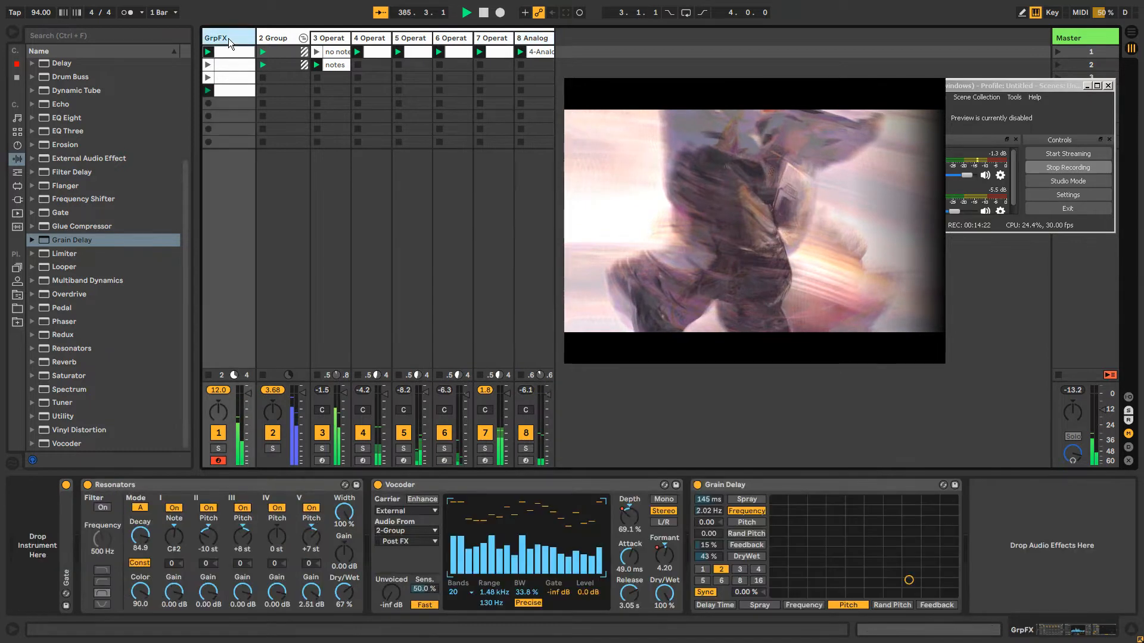
left_click(275, 38)
left_click(333, 38)
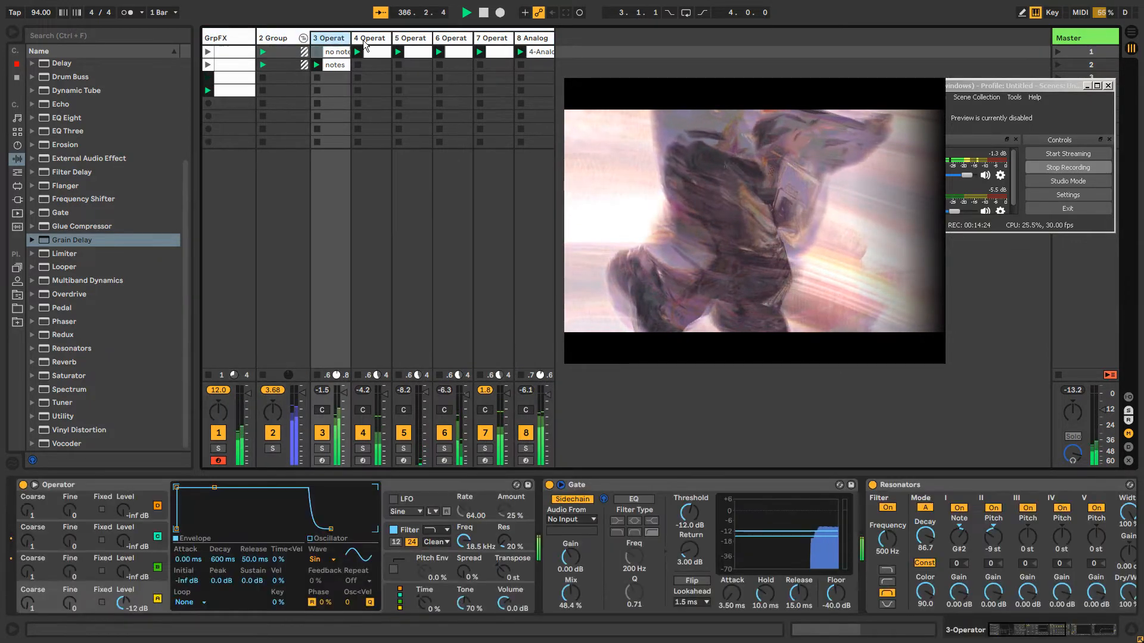
key("Right")
left_click(282, 38)
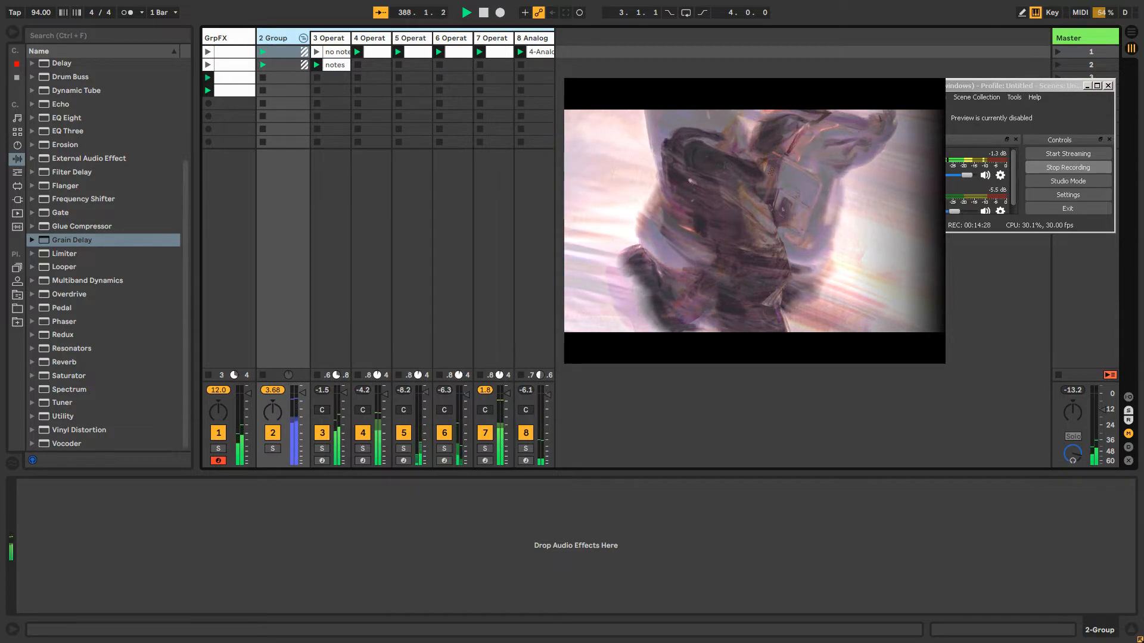
On the GrpFX track's Grain Delay, set the feedback to 13 % and the dry/wet to 63 %
left_click_drag(707, 138, 713, 120)
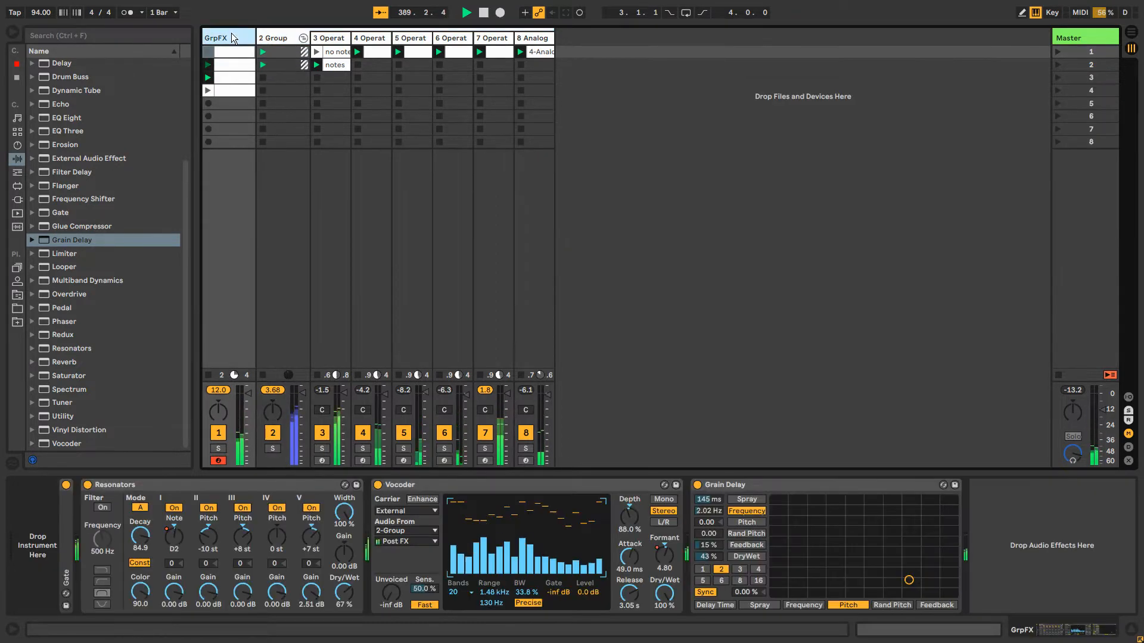
left_click(231, 34)
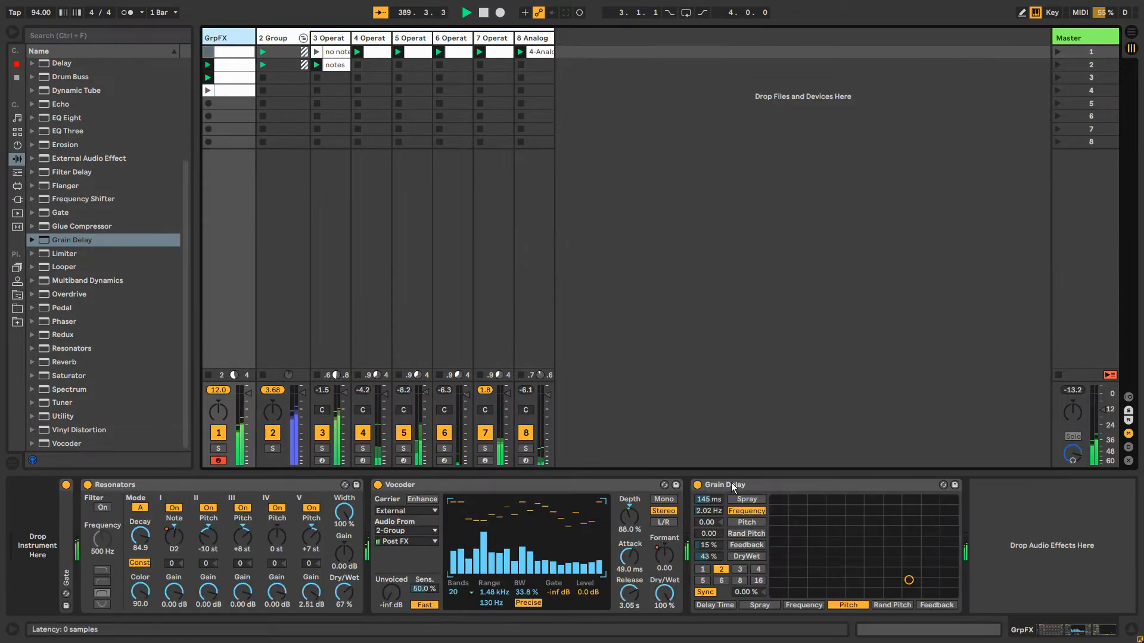
left_click(263, 481)
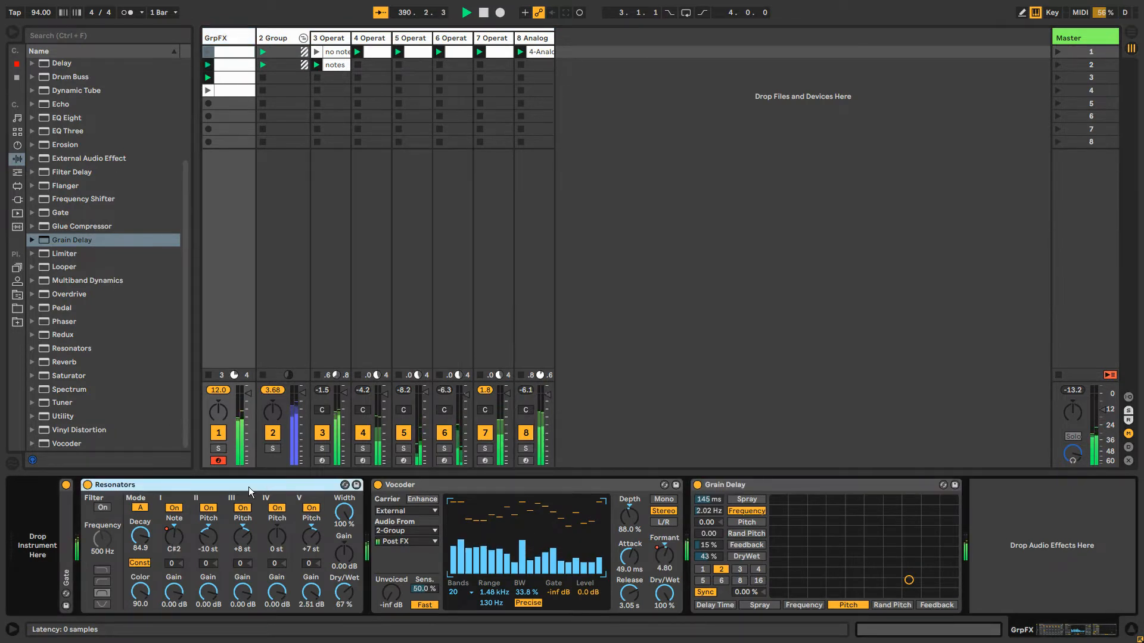
left_click(726, 487)
mouse_move(707, 557)
left_mouse_down()
mouse_move(705, 534)
mouse_move(717, 541)
mouse_move(709, 576)
mouse_move(709, 558)
left_mouse_up()
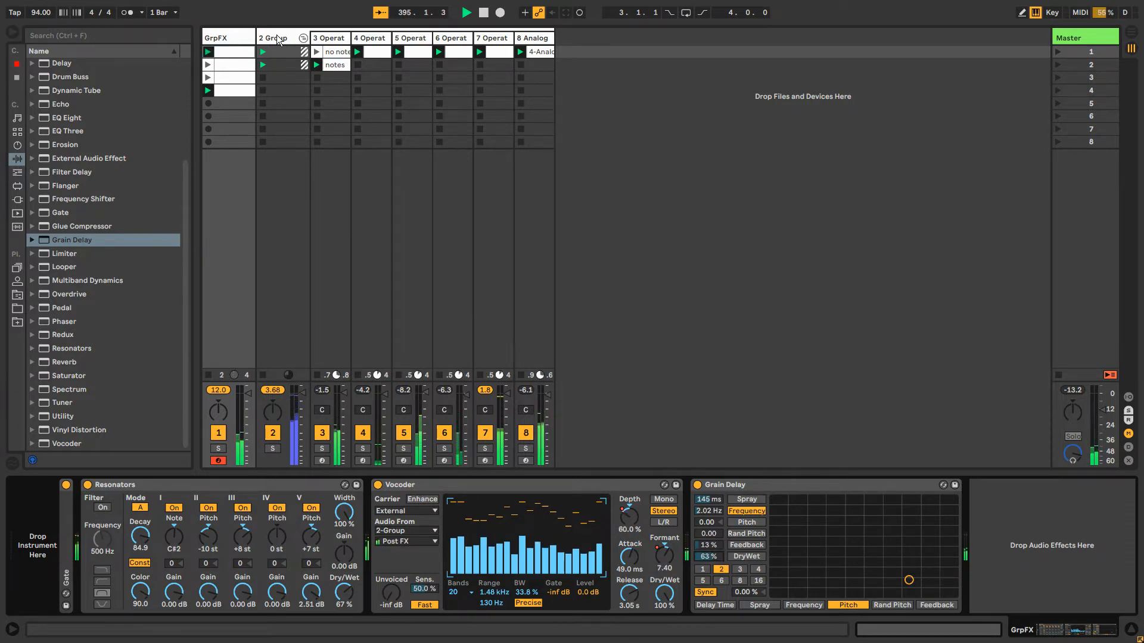
Review the arrangement timeline, the Operator group's contents and the device chains of the individual, group and GrpFX tracks
key("Tab")
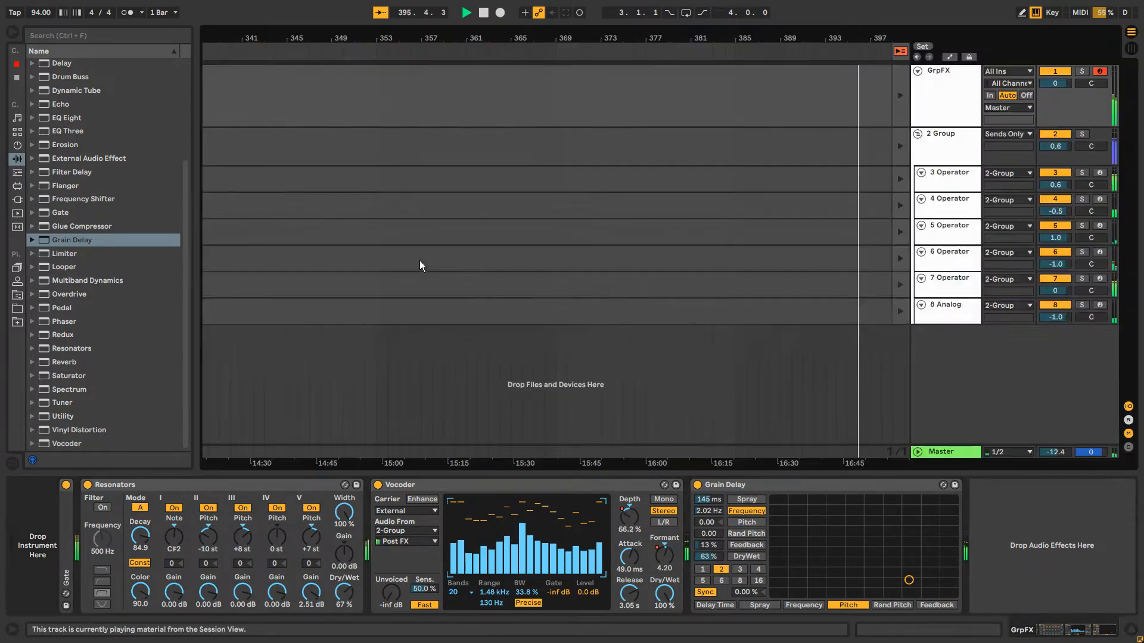
key("Tab")
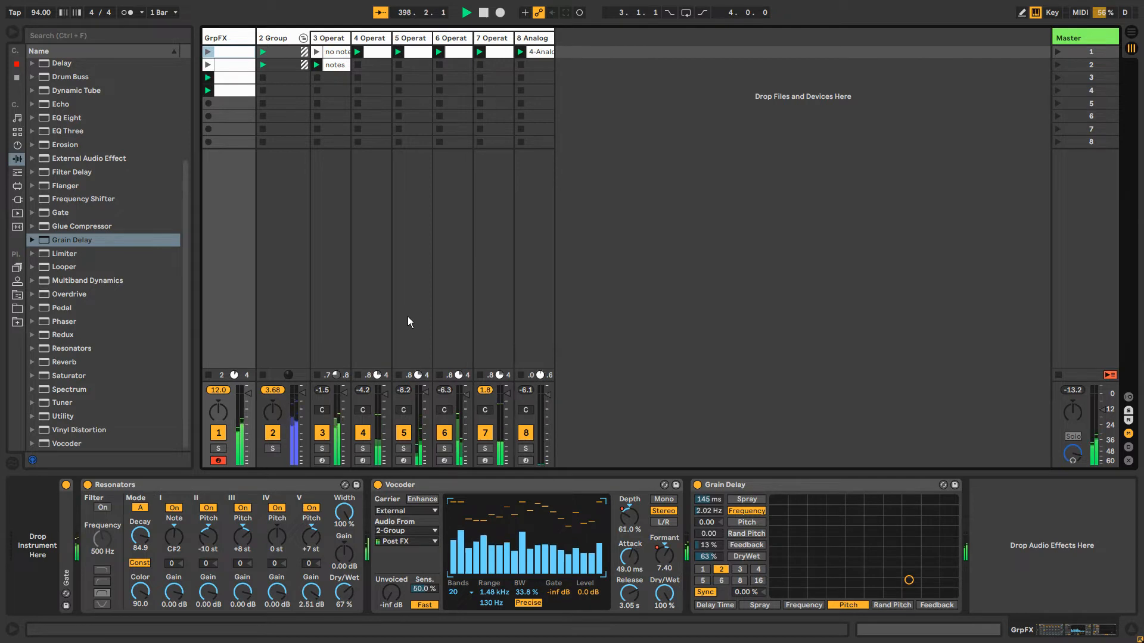
left_click(535, 42)
left_click(478, 41)
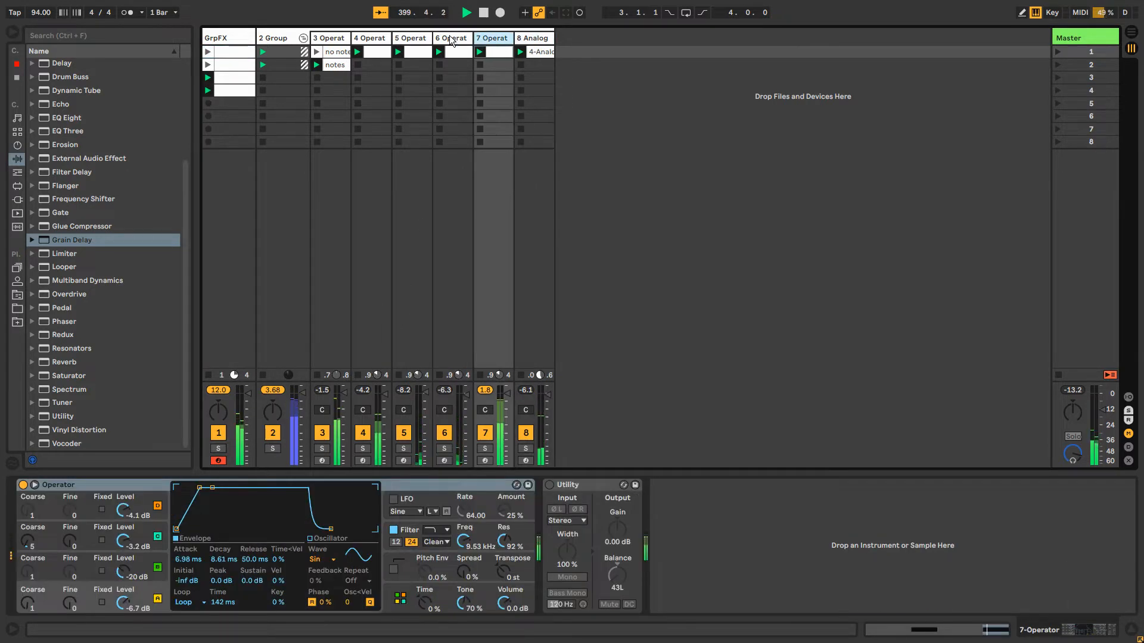
left_click(451, 40)
left_click(330, 38)
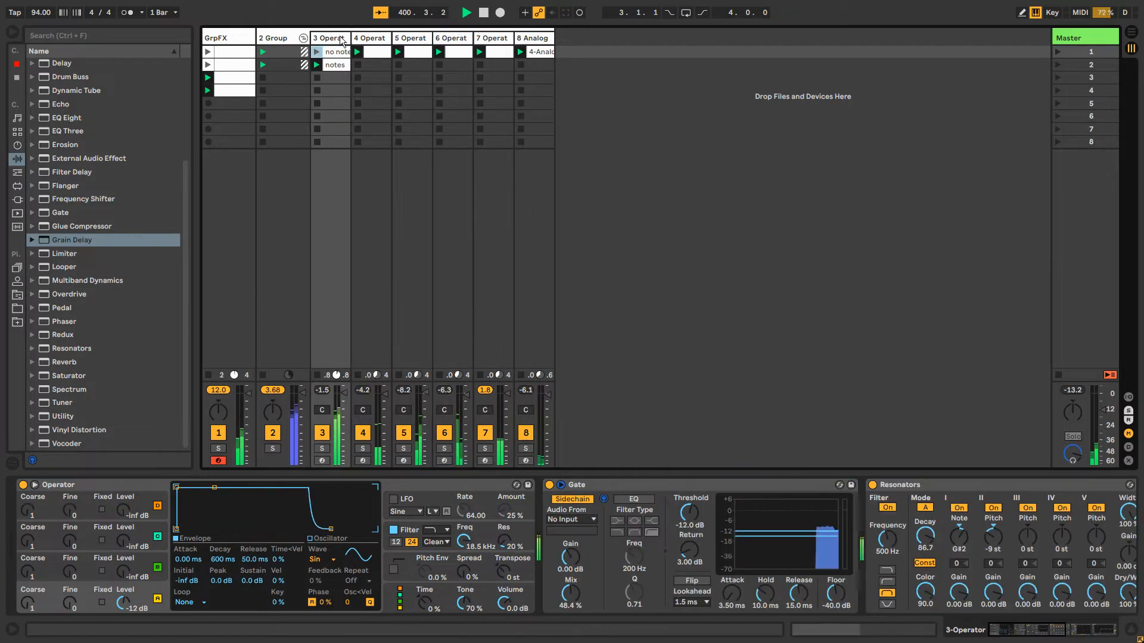
left_click(284, 37)
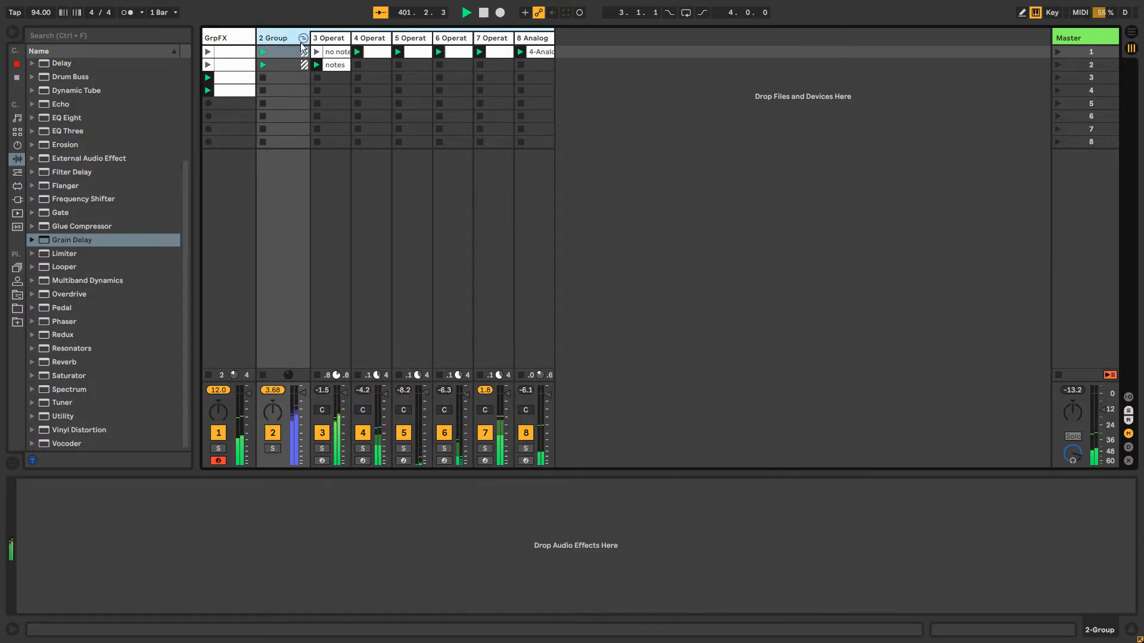
left_click(303, 39)
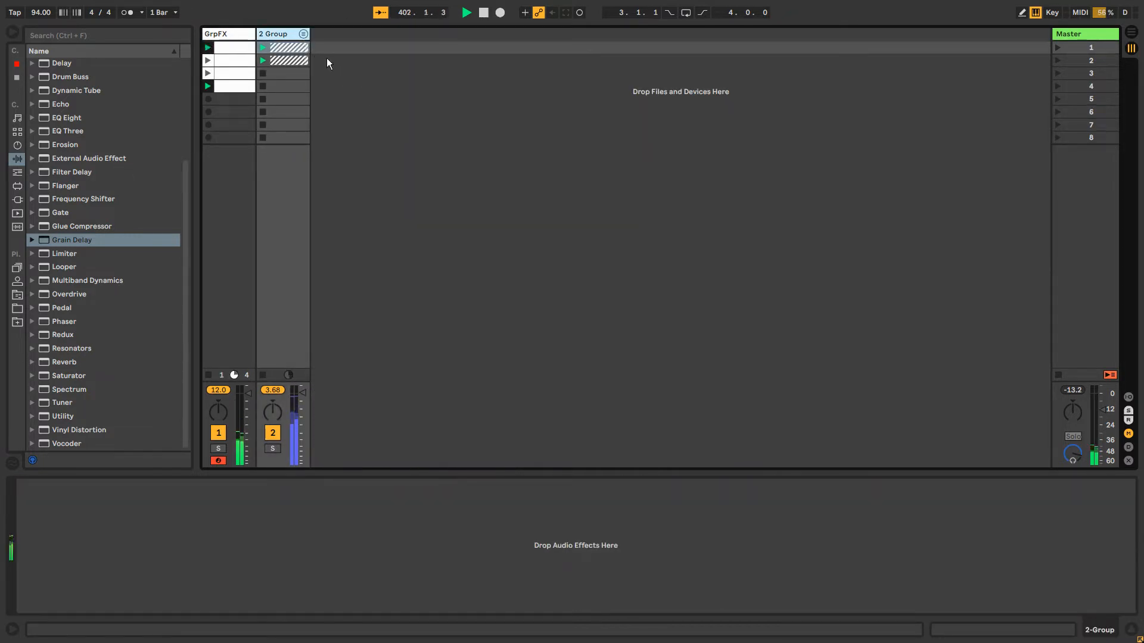
left_click(304, 35)
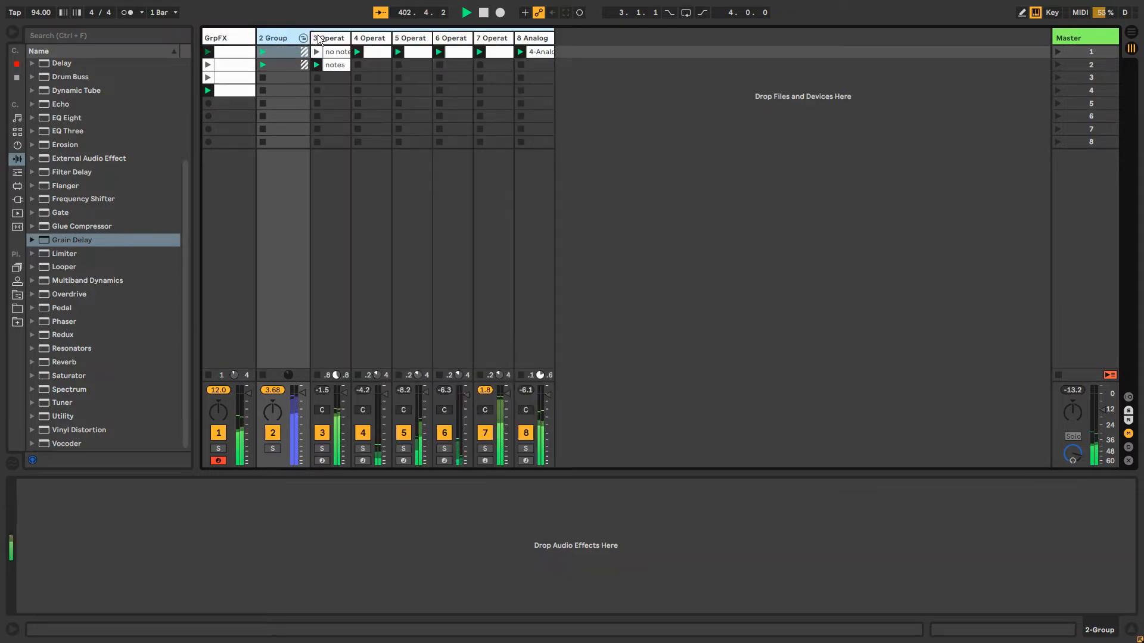
left_click(322, 38)
left_click(369, 38)
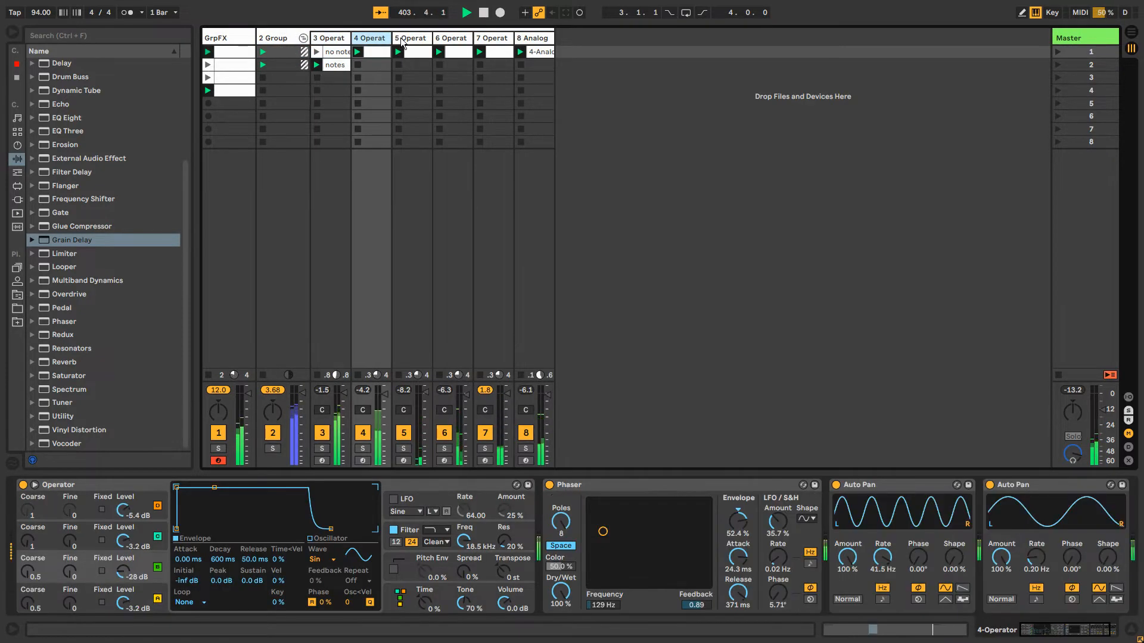
left_click(405, 39)
left_click(277, 36)
left_click(223, 35)
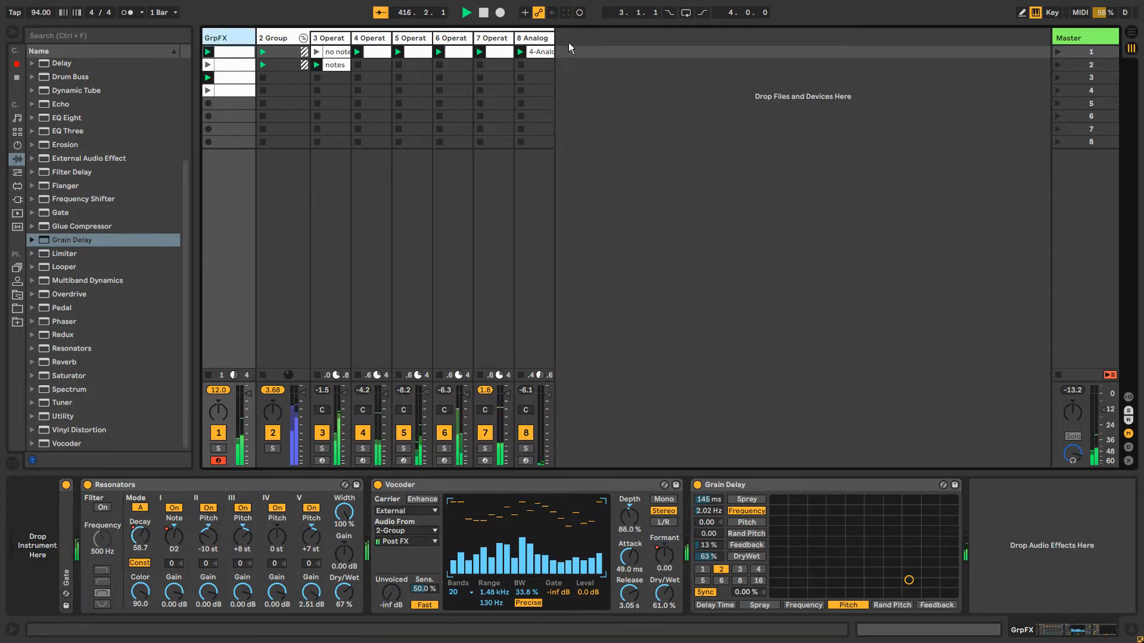
Insert a new MIDI track, place it outside the group after the Analog track, and load Operator on it
key("ctrl+shift+t")
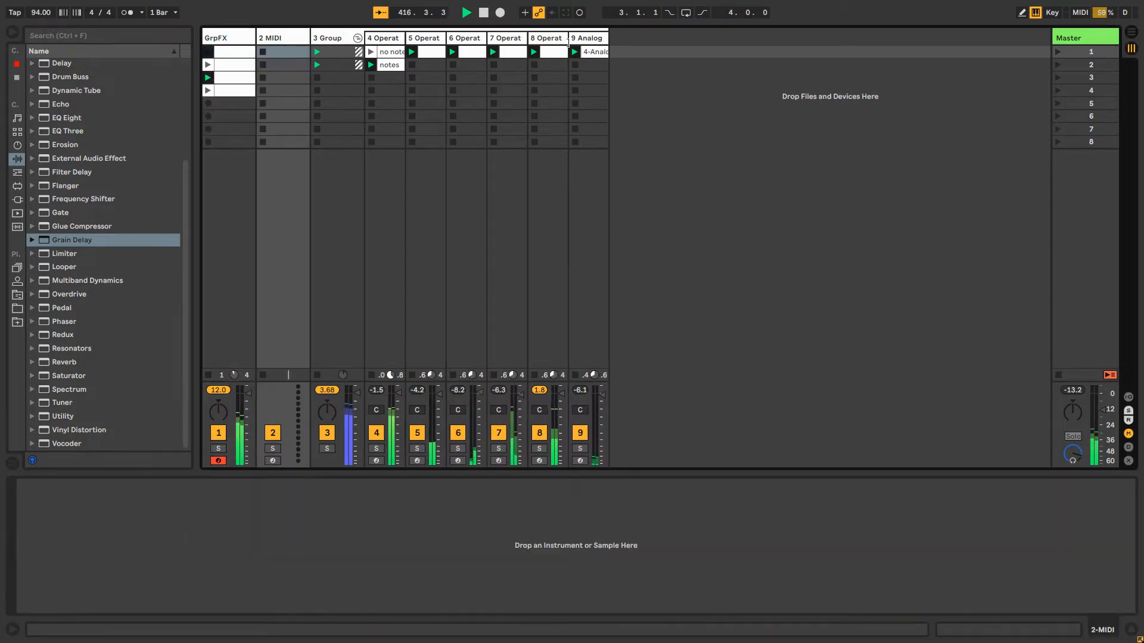
left_click(298, 37)
left_click_drag(297, 37, 650, 44)
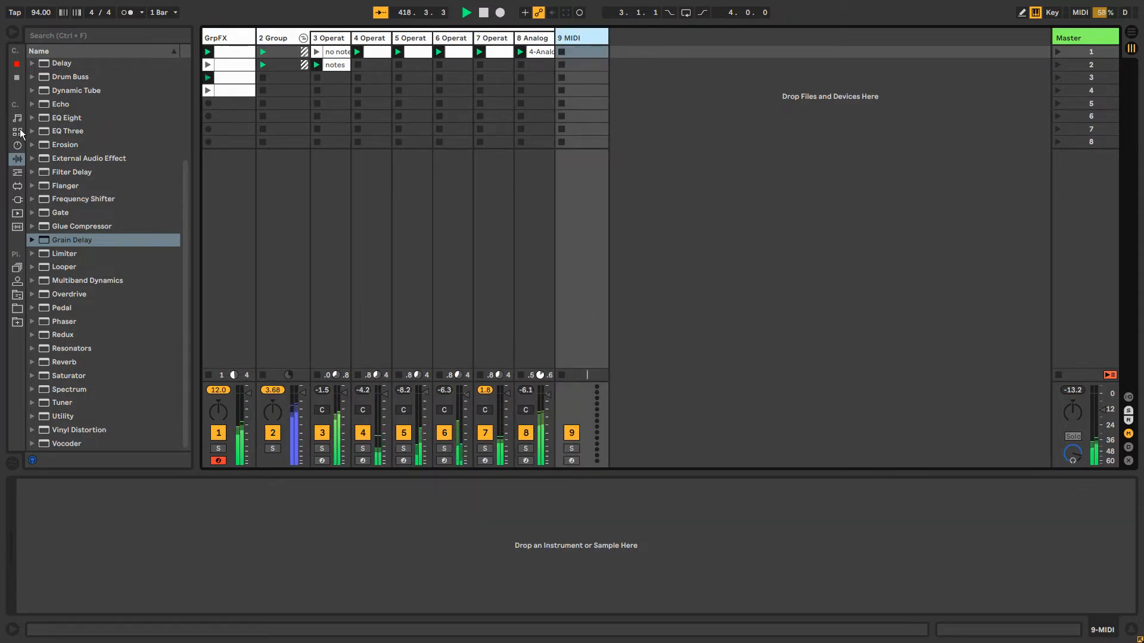
left_click(18, 146)
left_click_drag(66, 159, 580, 62)
Create an empty MIDI clip in the new Operator track's first slot and turn off note folding in its editor
double_click(582, 51)
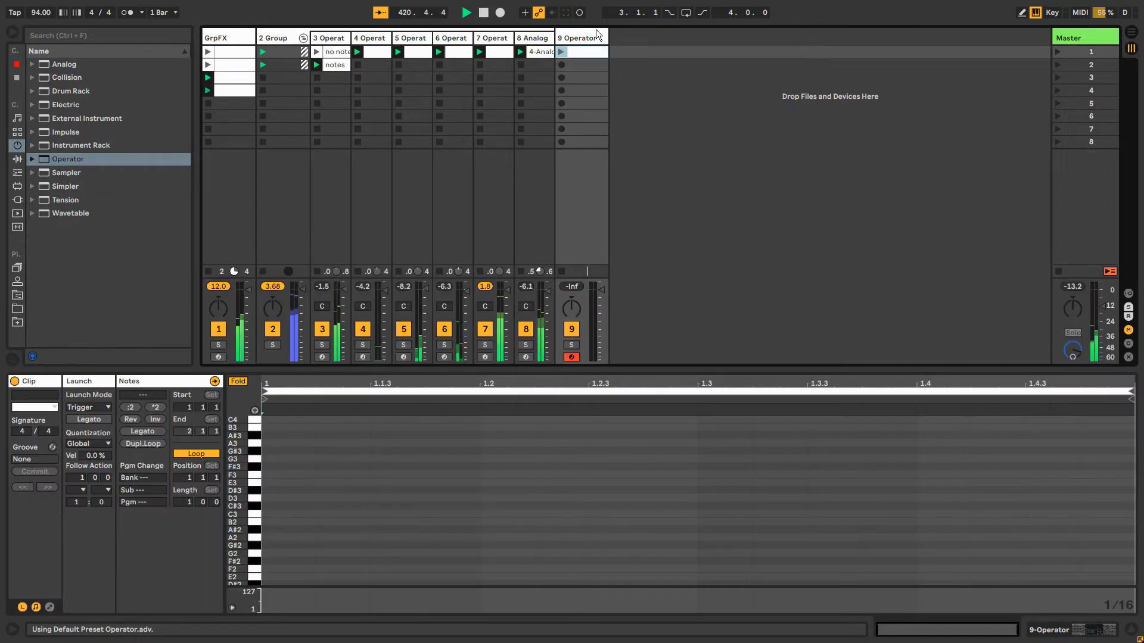
left_click(578, 39)
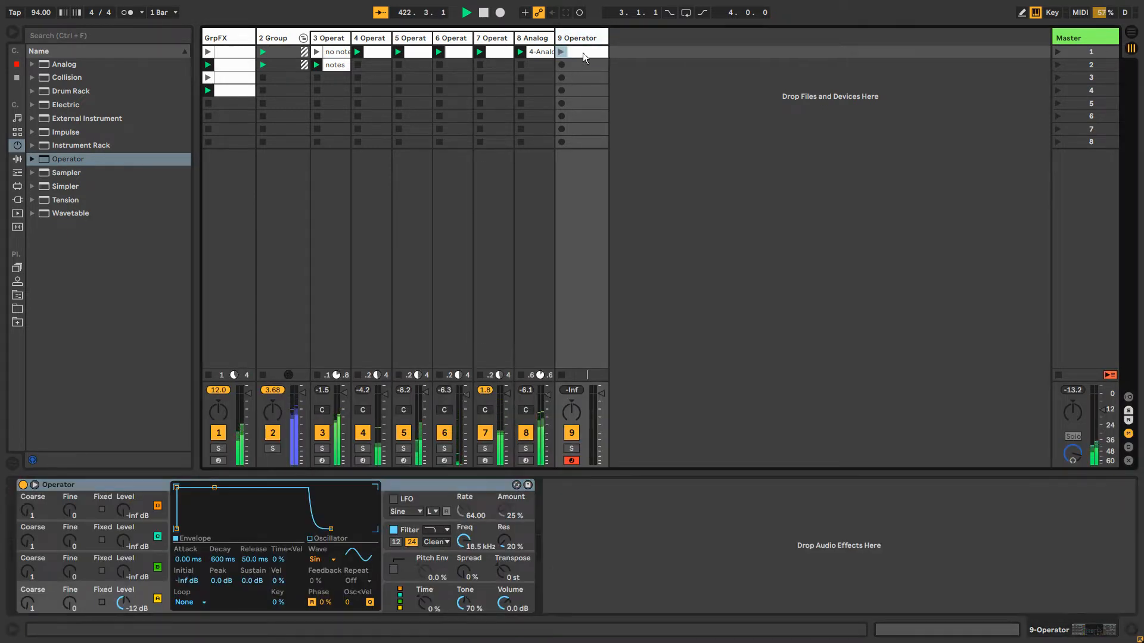
left_click(583, 53)
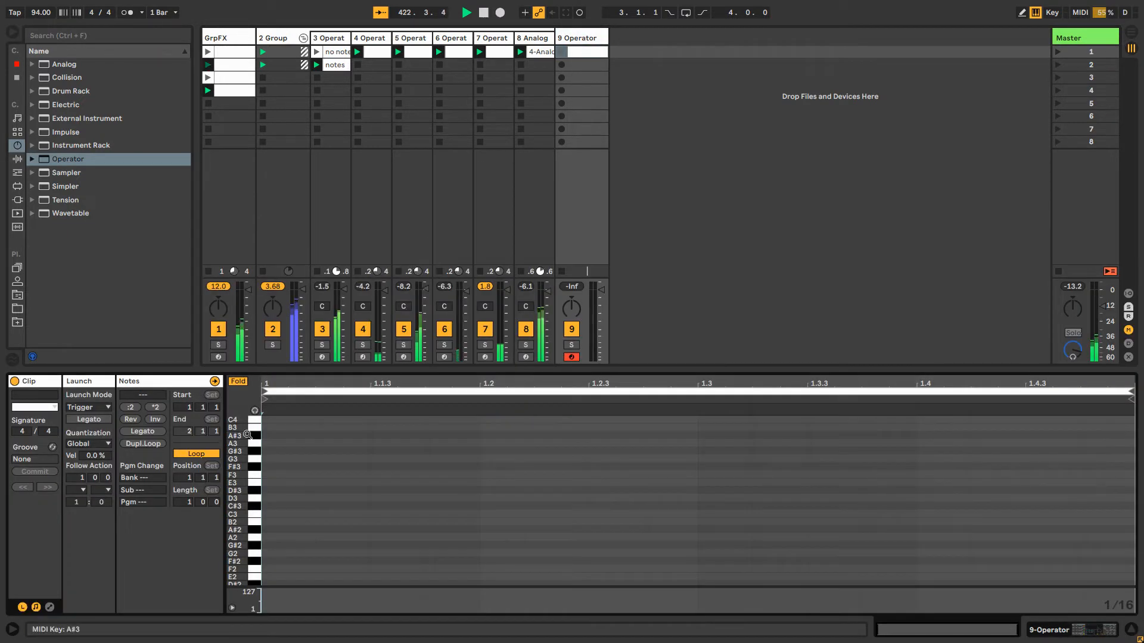
left_click(235, 381)
scroll(298, 536, "down", 3)
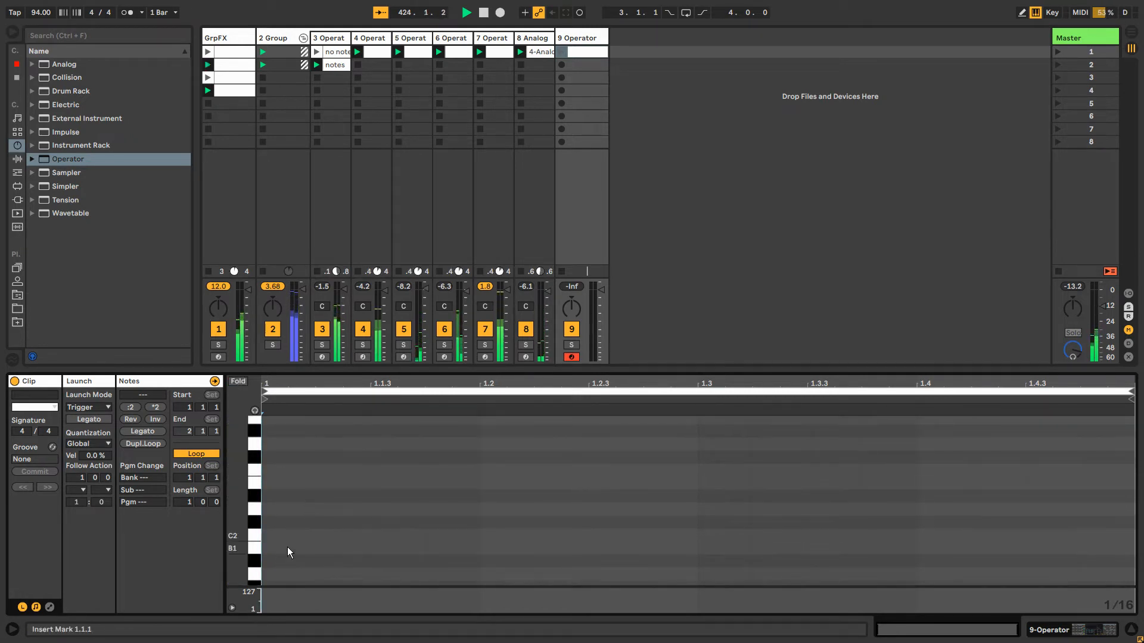
Draw a C2 note about 0.3.1 long from the clip's start and launch the clip with a 3-bar loop
double_click(276, 535)
left_click_drag(315, 531, 986, 534)
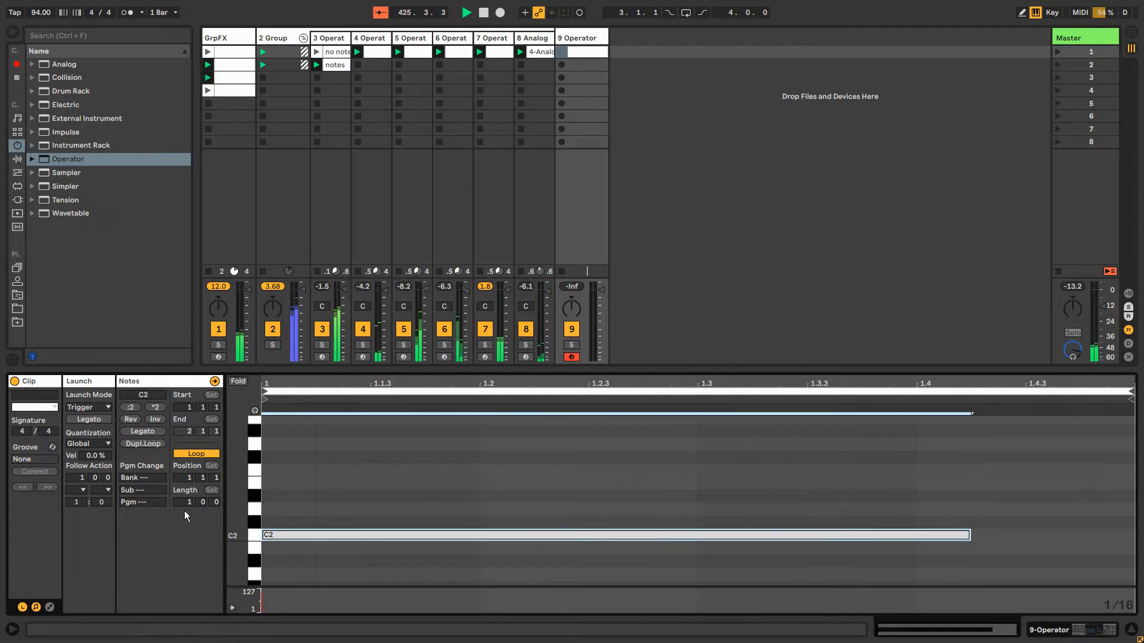
left_click_drag(191, 503, 190, 489)
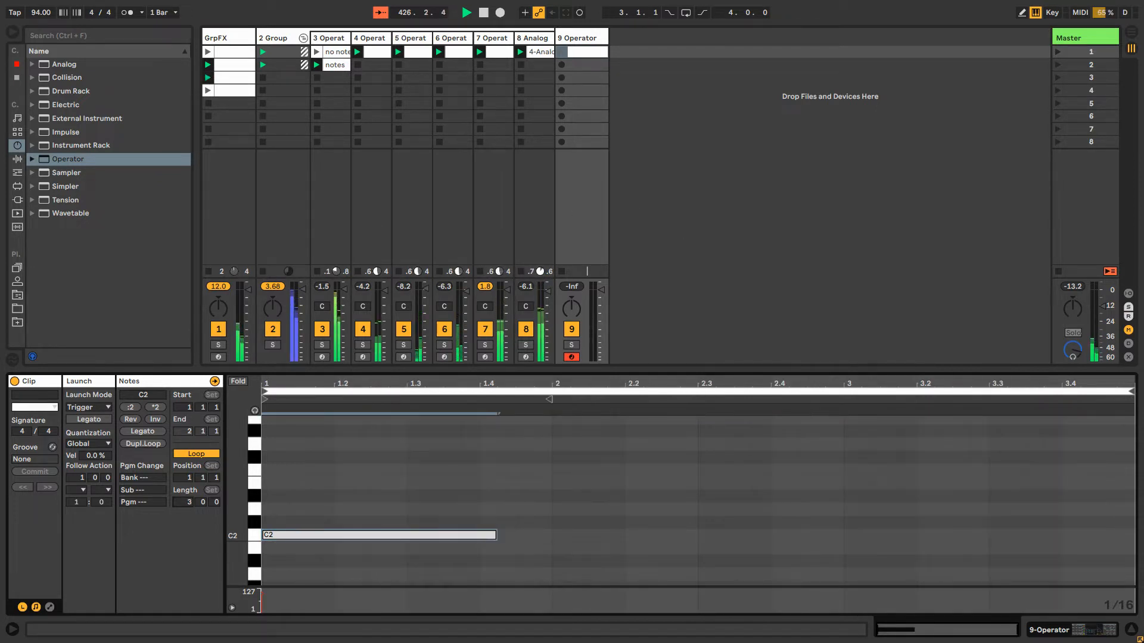
left_click(560, 53)
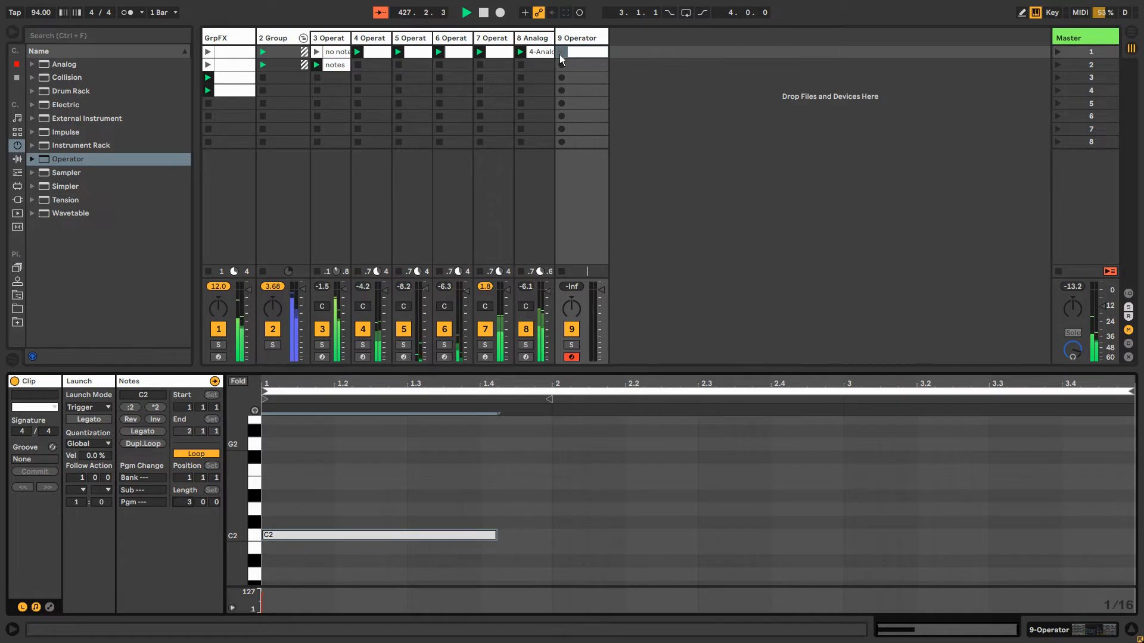
Raise oscillator B's level to -23 dB in the new track's Operator and relaunch the clip
double_click(589, 39)
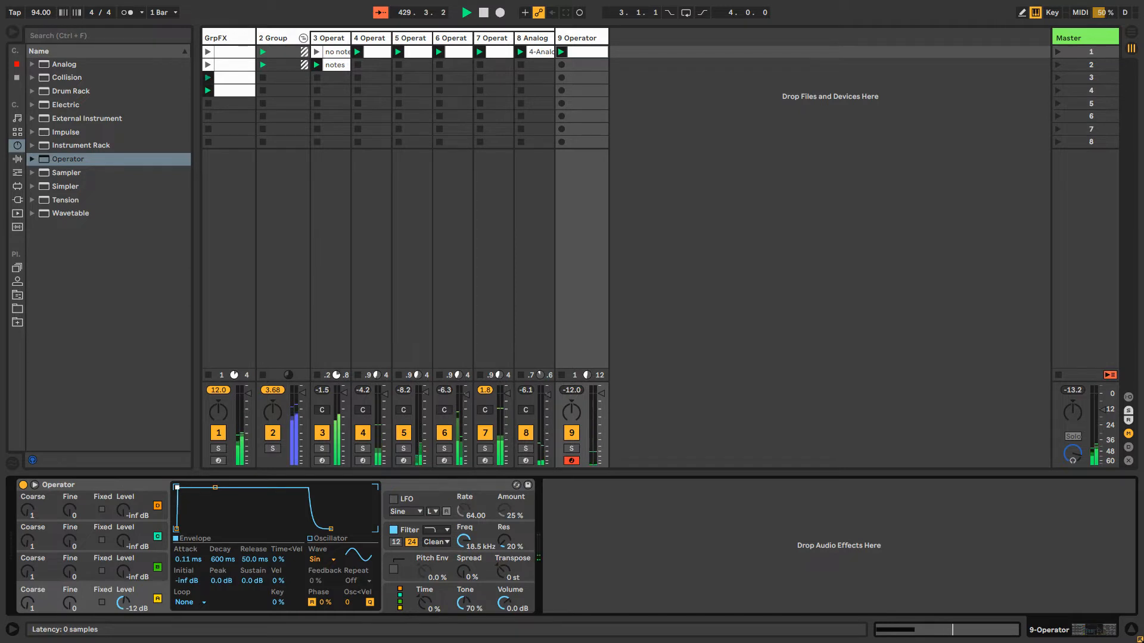
left_click_drag(124, 573, 123, 549)
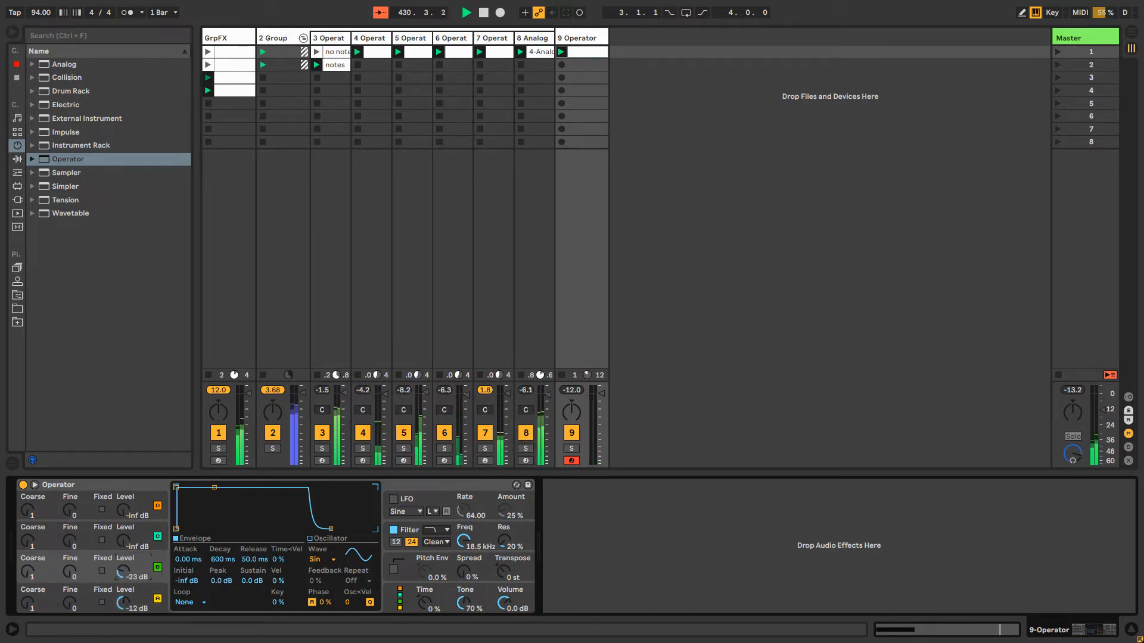
left_click(560, 55)
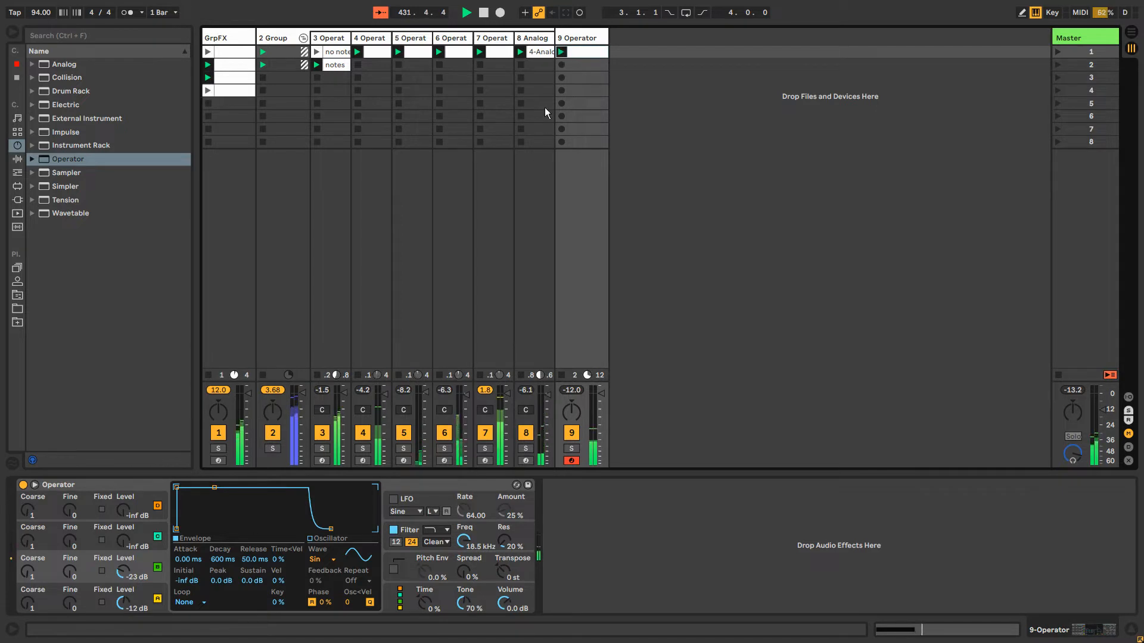
Transpose the clip's C2 note up one semitone to C#2
double_click(577, 53)
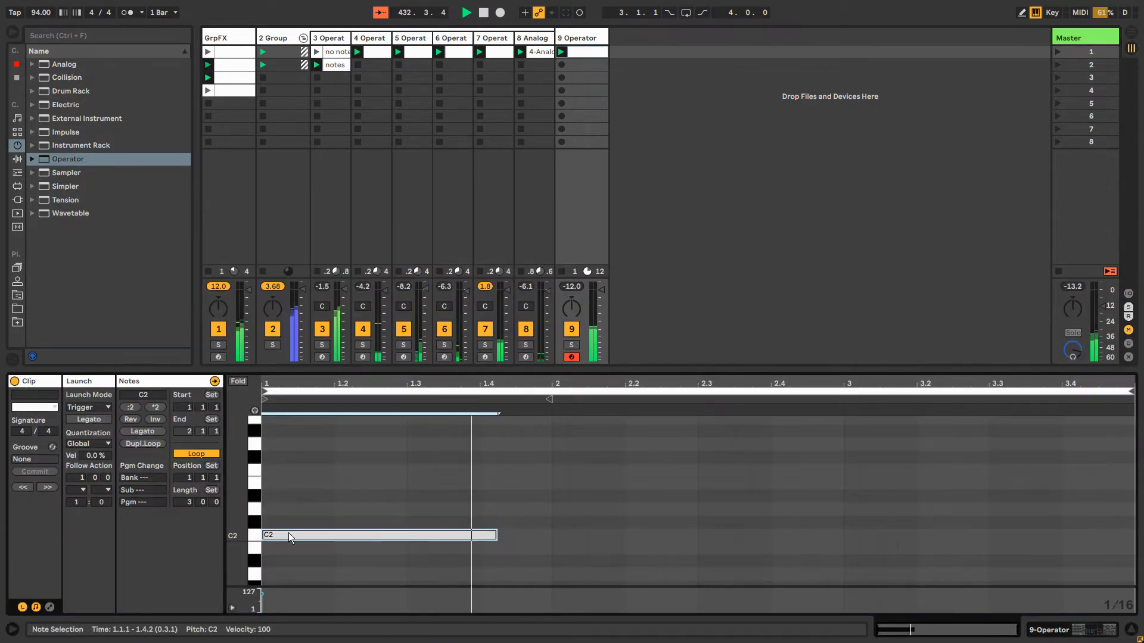
key("Up")
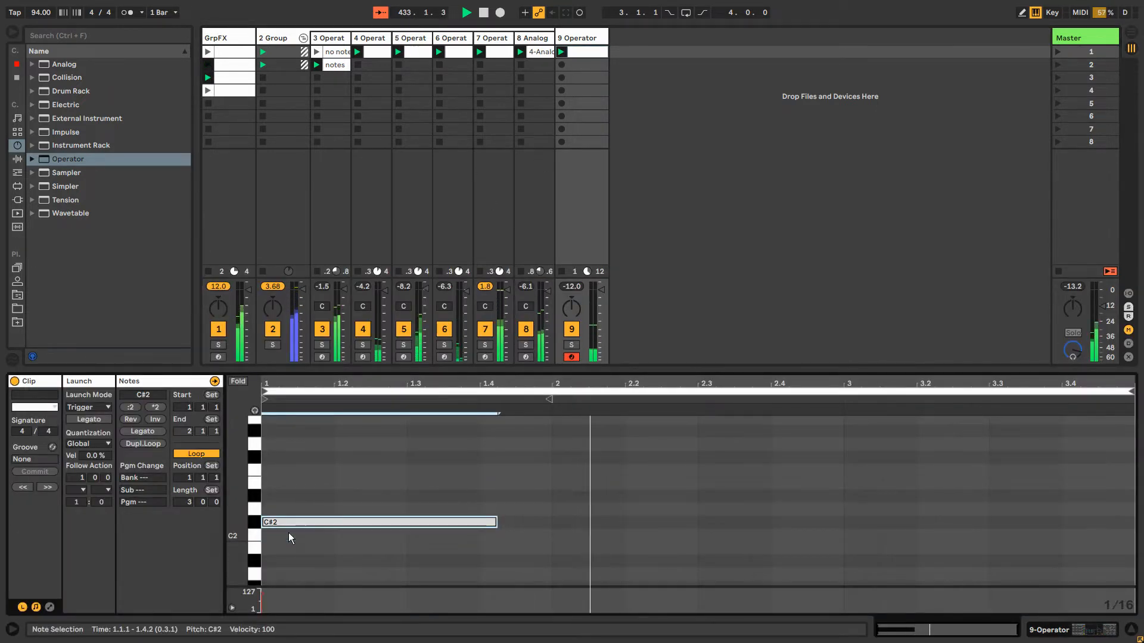
Set oscillator A's envelope attack to 20.0 s in the new track's Operator
left_click(580, 38)
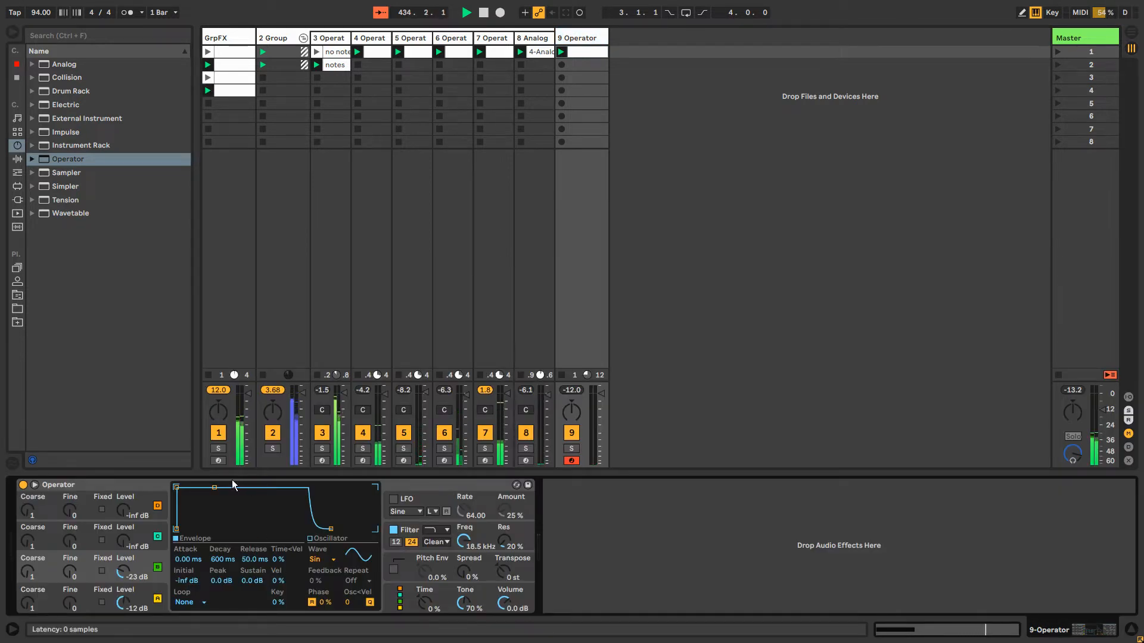
left_click(146, 593)
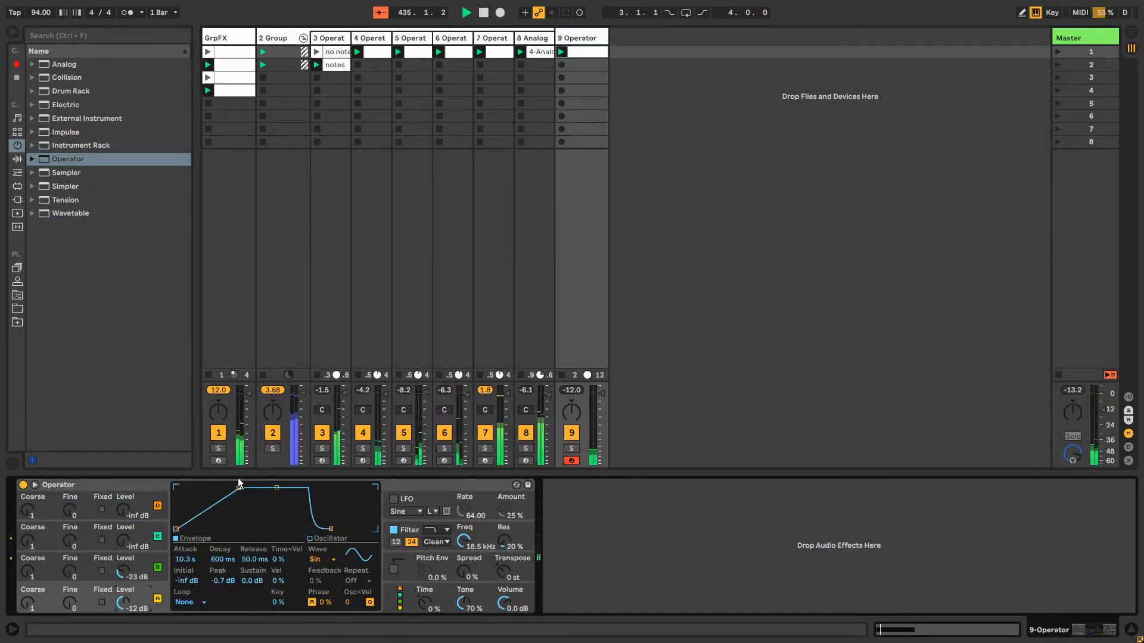
left_click_drag(238, 487, 269, 491)
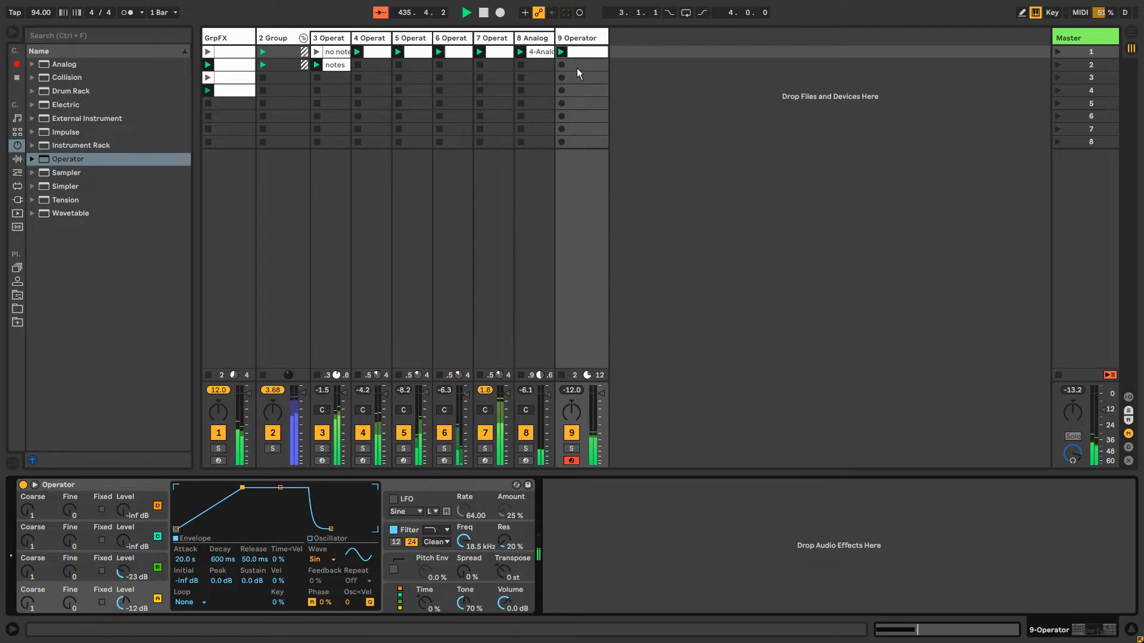
Transpose the clip's note down one octave to C#1 and return to the track's device chain
key("shift+Tab")
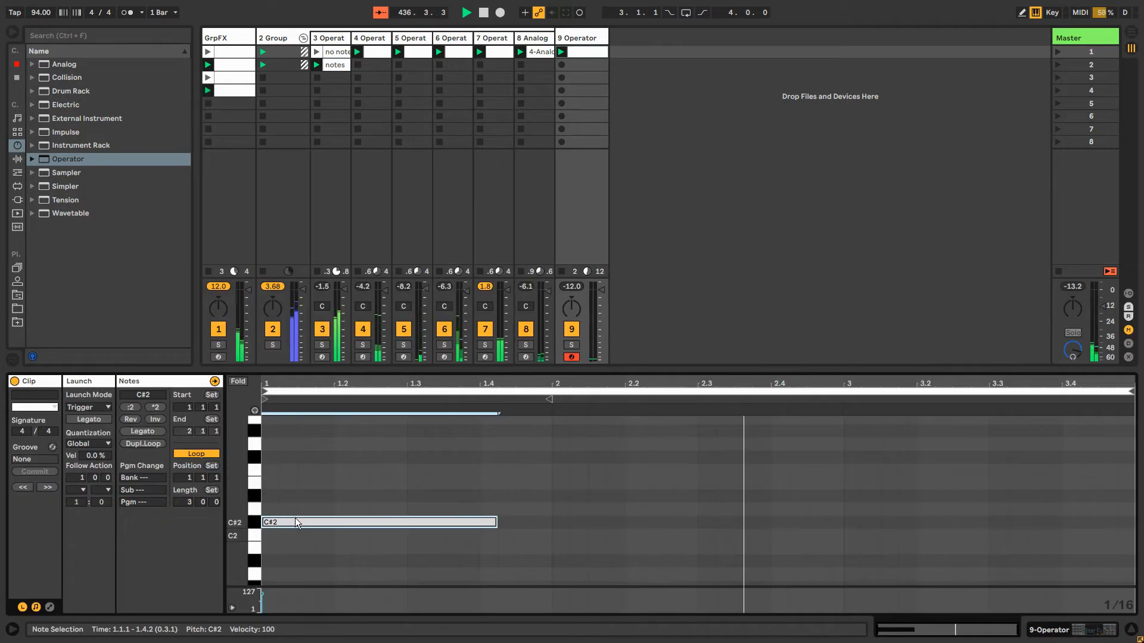
key("shift+Down")
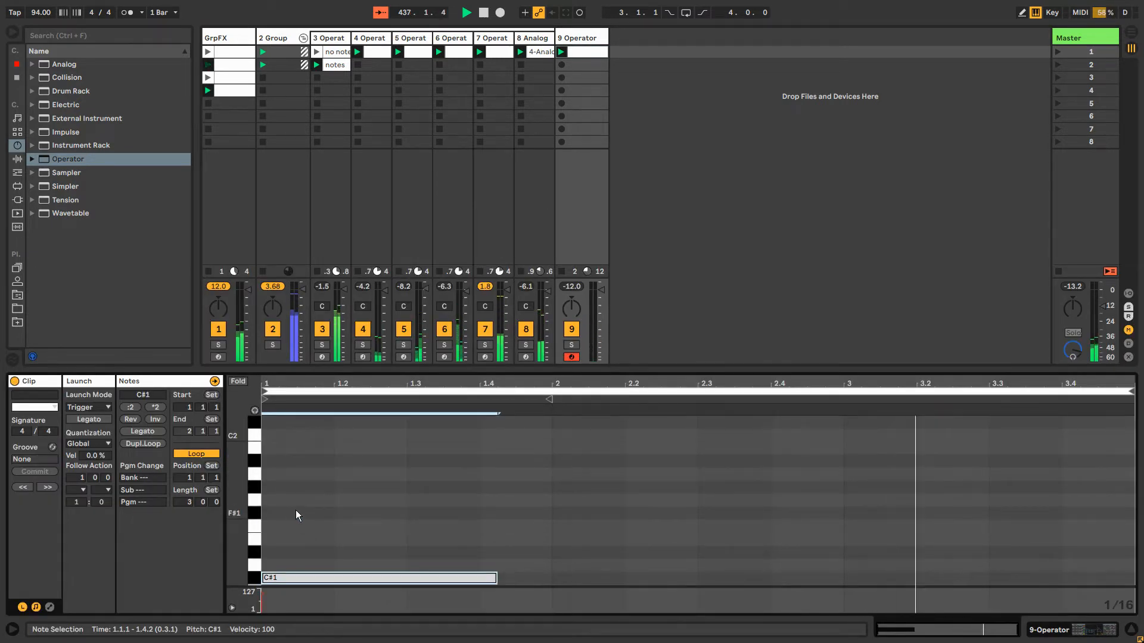
left_click(571, 36)
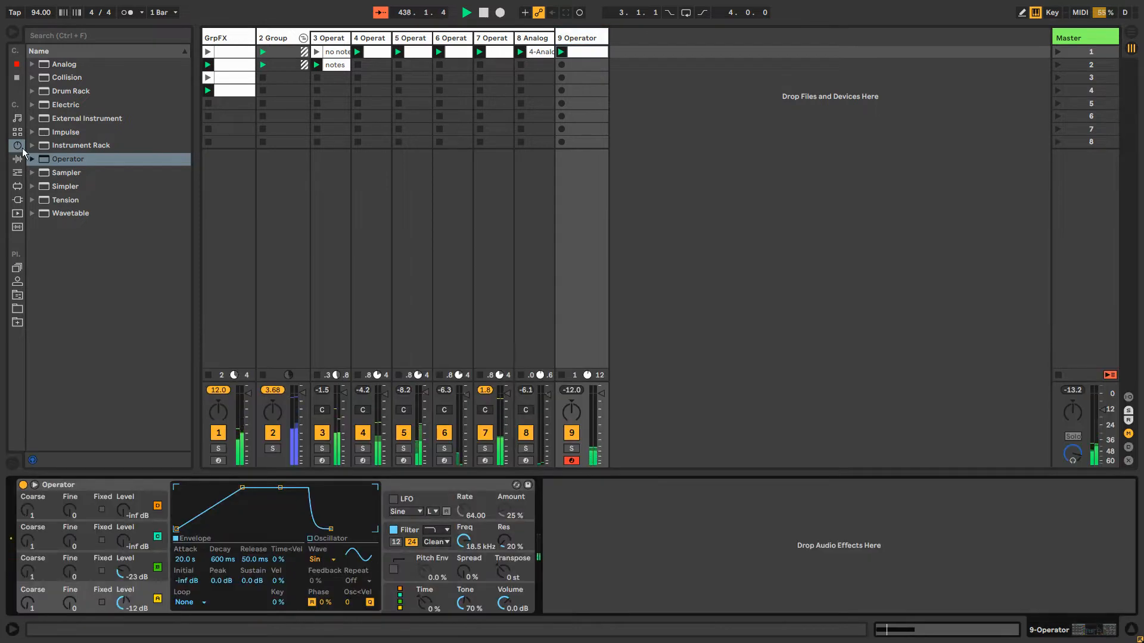
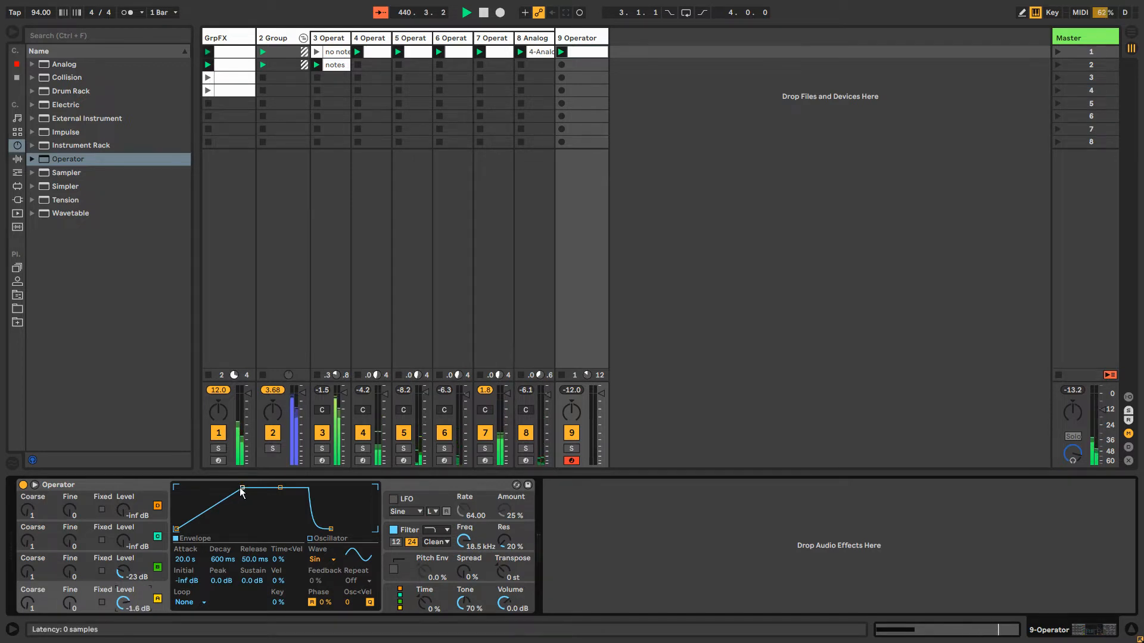
Group the new track's Operator into an Instrument Rack and show the rack's macro controls
left_click(18, 160)
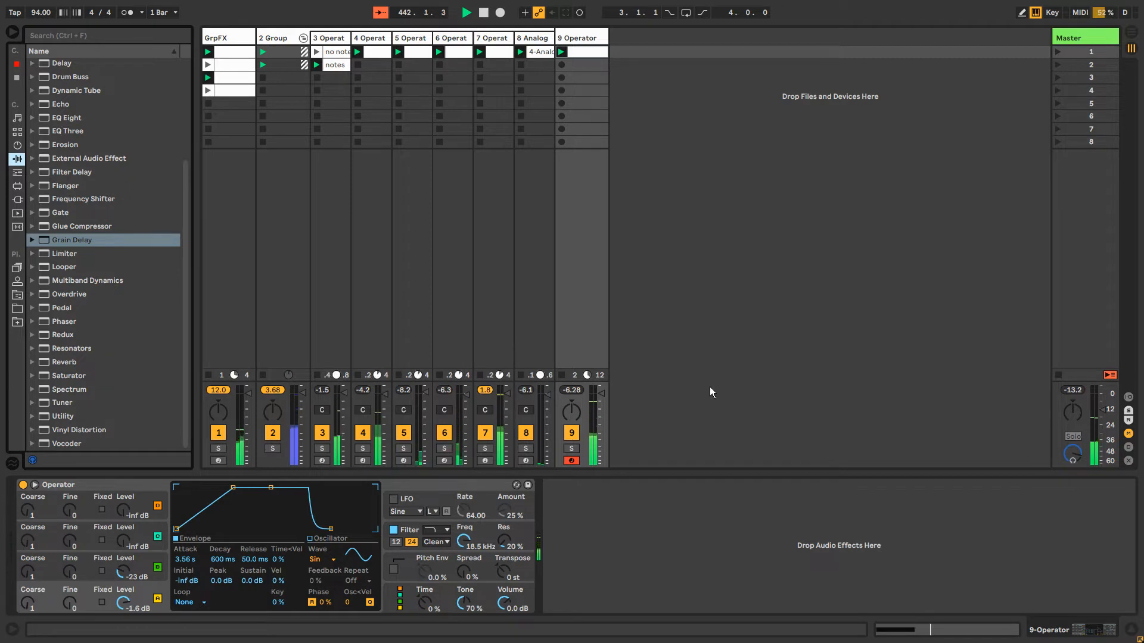
left_click(121, 486)
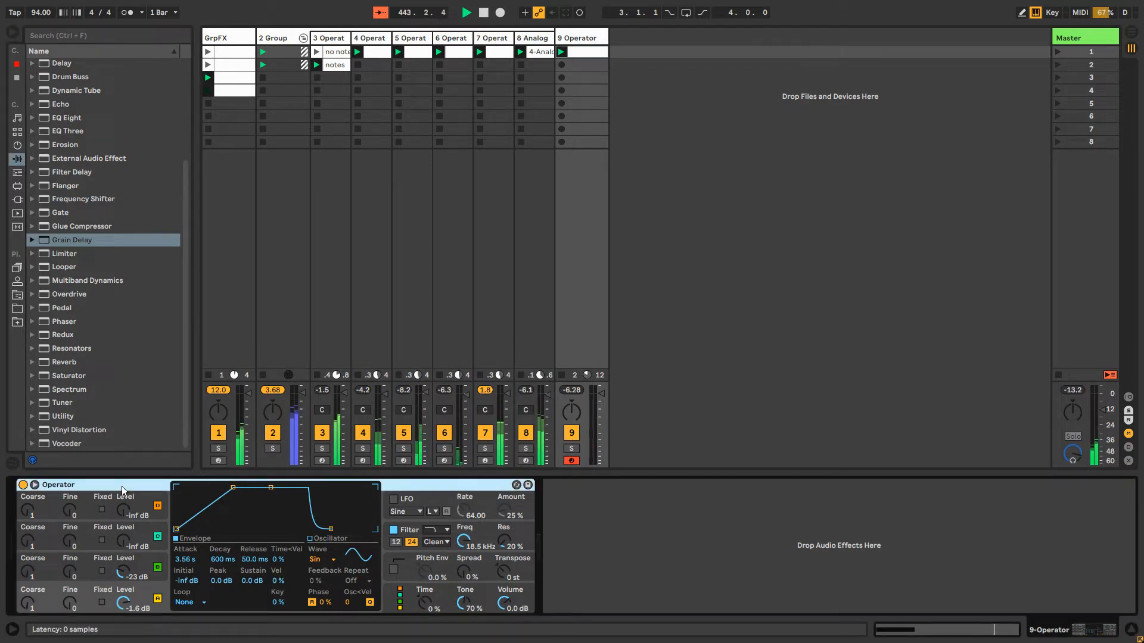
key("ctrl+g")
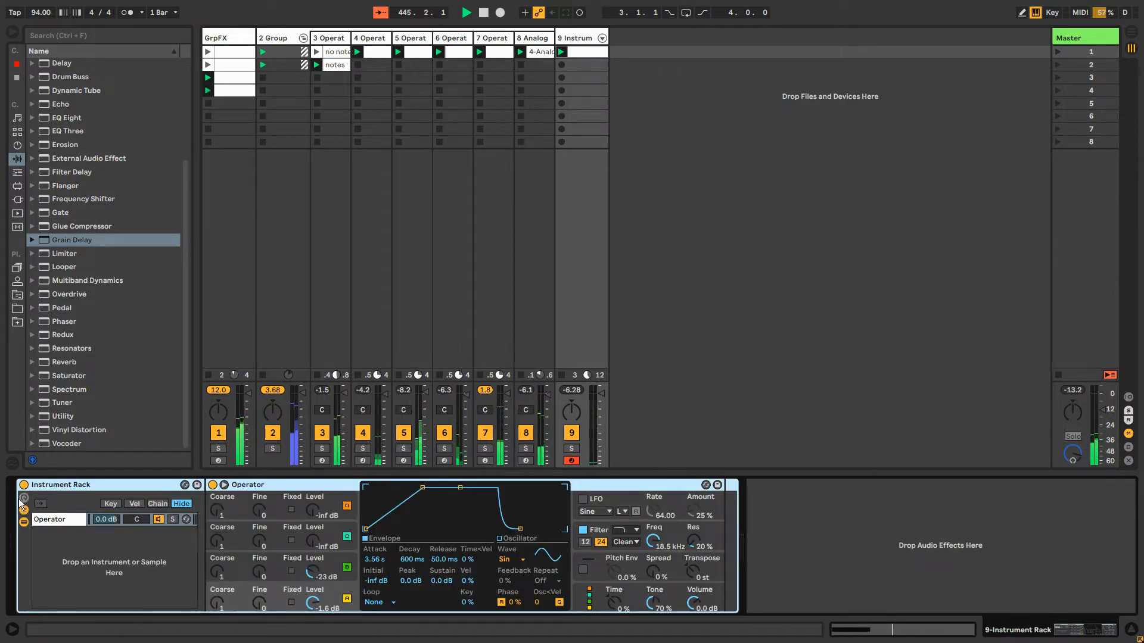
left_click(42, 504)
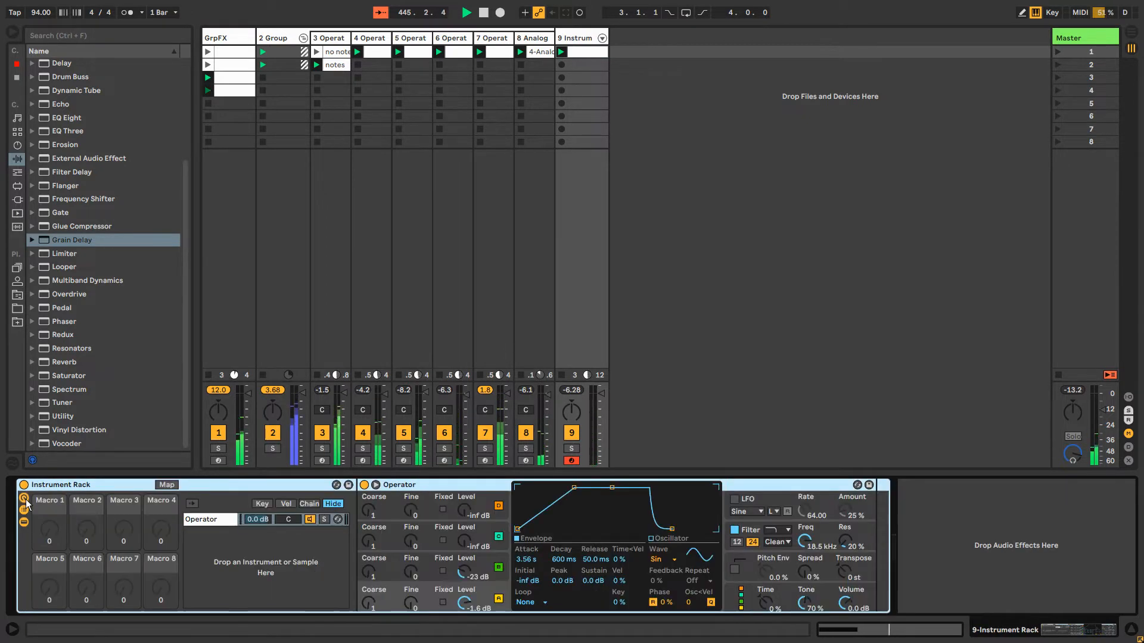
Duplicate the Operator inside the Instrument Rack as a second chain
left_click(217, 539)
left_click(224, 518)
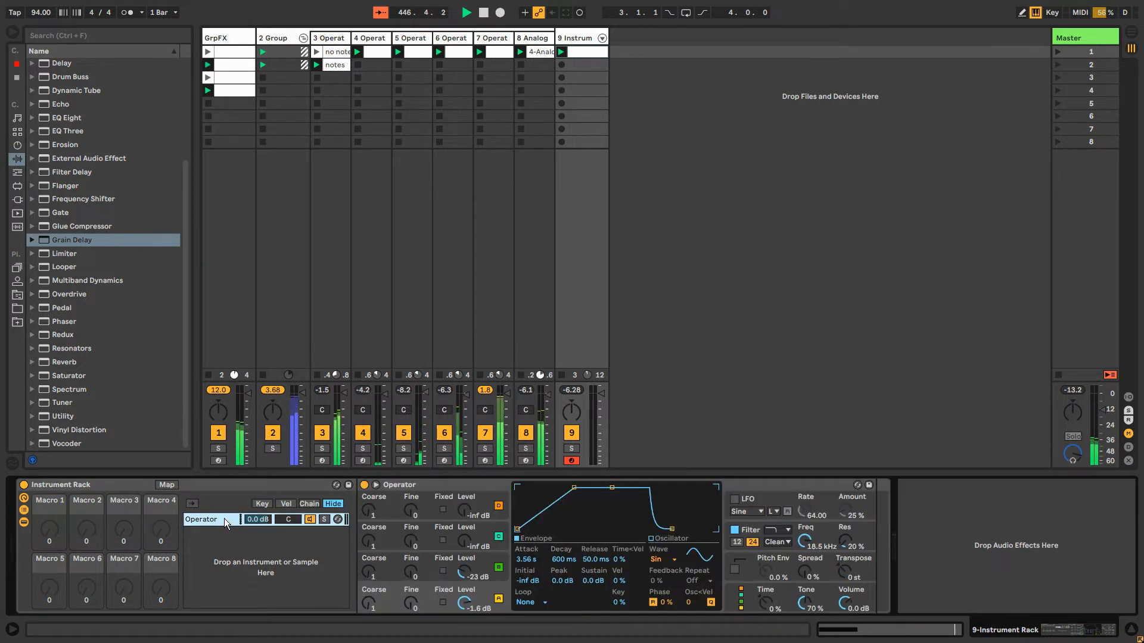
left_click(409, 485)
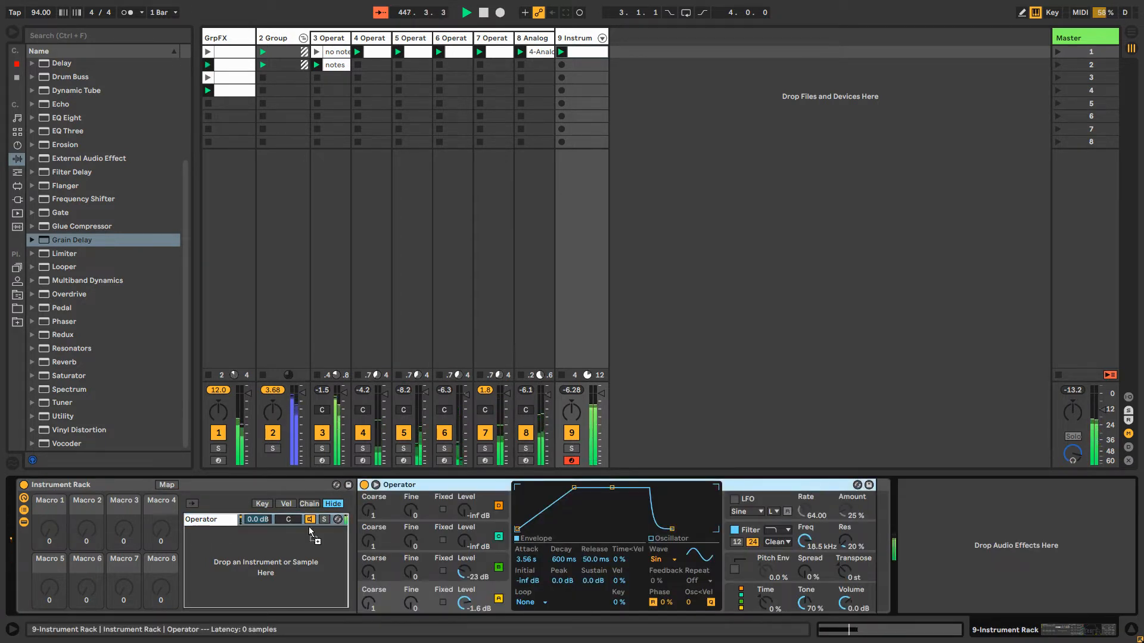
key("ctrl+d")
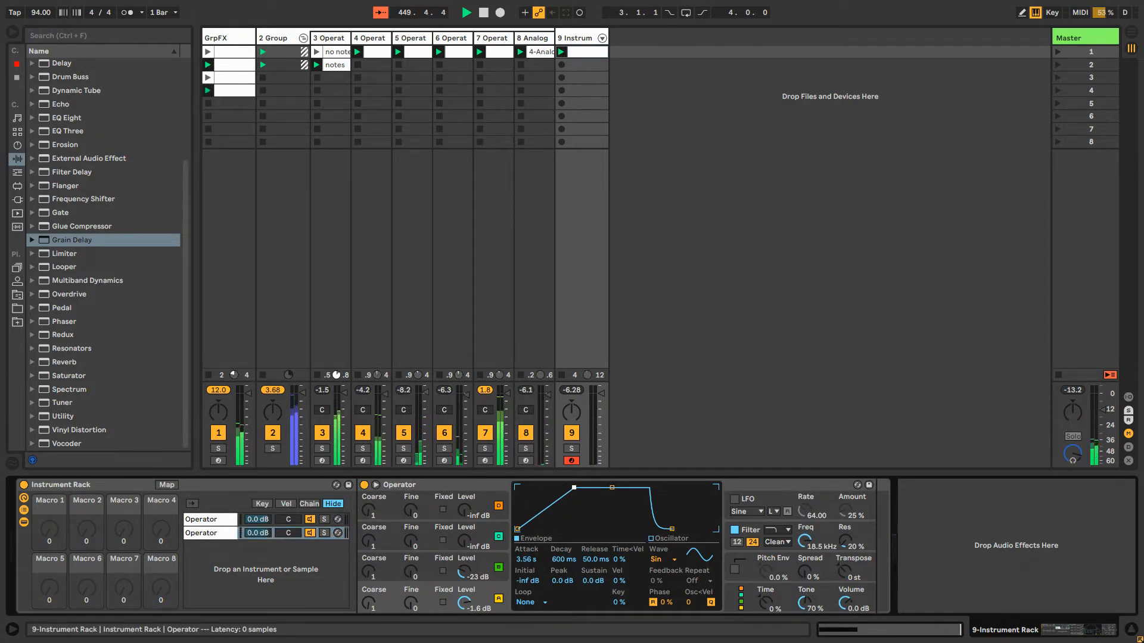
Reshape the second Operator's amplitude envelope to 0.11 ms attack, 120 ms decay and -34 dB sustain
left_click_drag(573, 487, 509, 469)
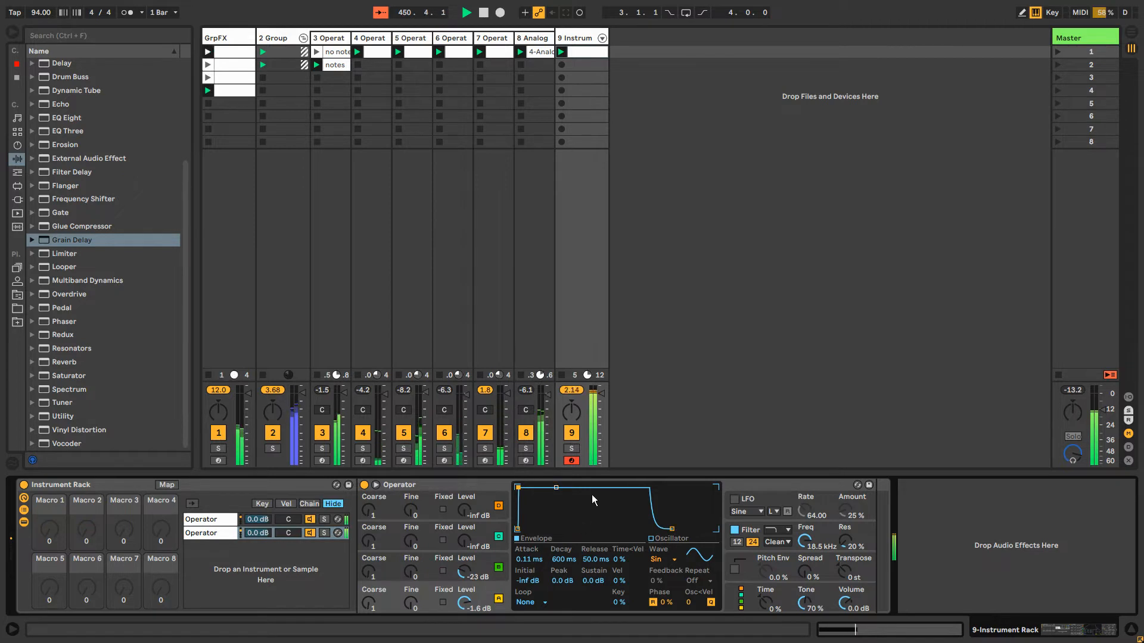
left_click_drag(556, 487, 547, 519)
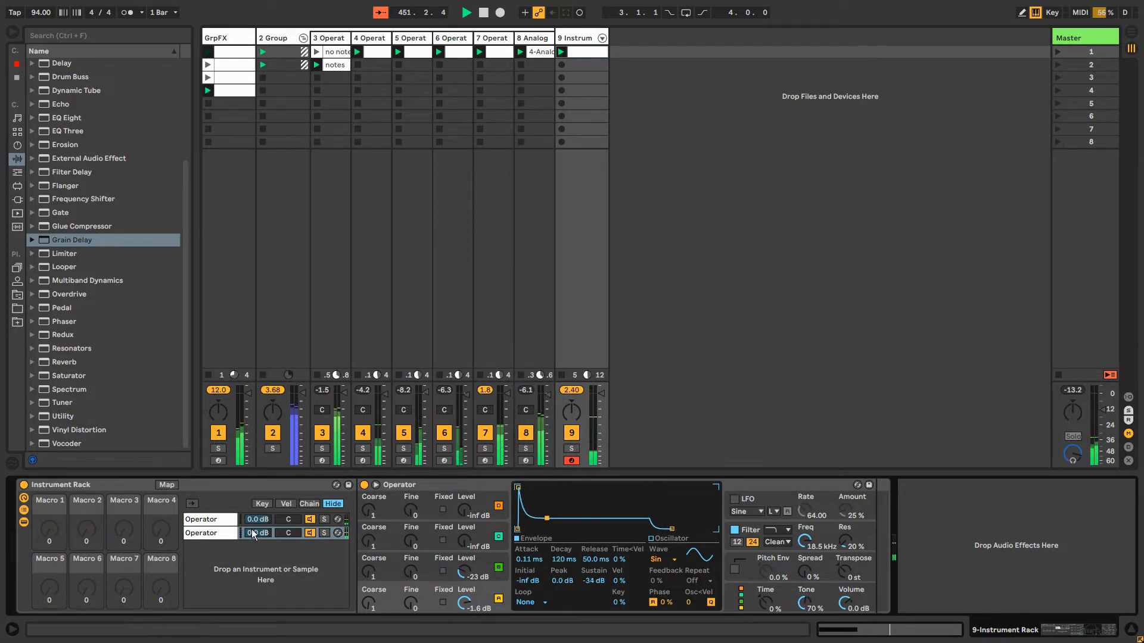
Narrow each Operator chain's key zone to its own single note near C1, with the second chain's note just above the first's
left_click(260, 503)
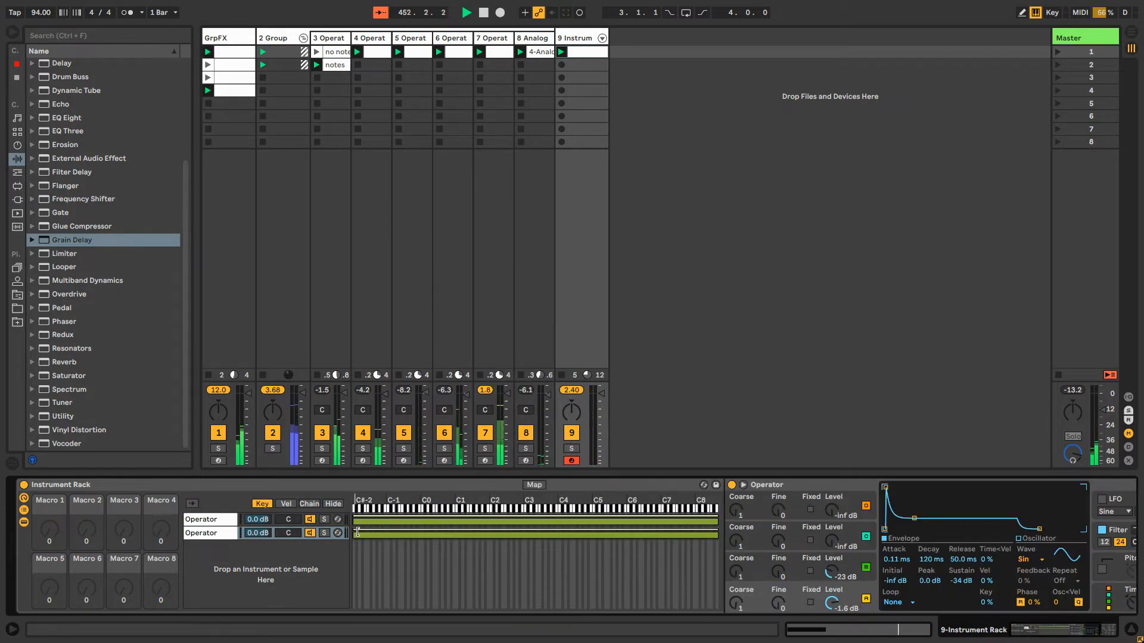
left_click_drag(355, 535, 463, 536)
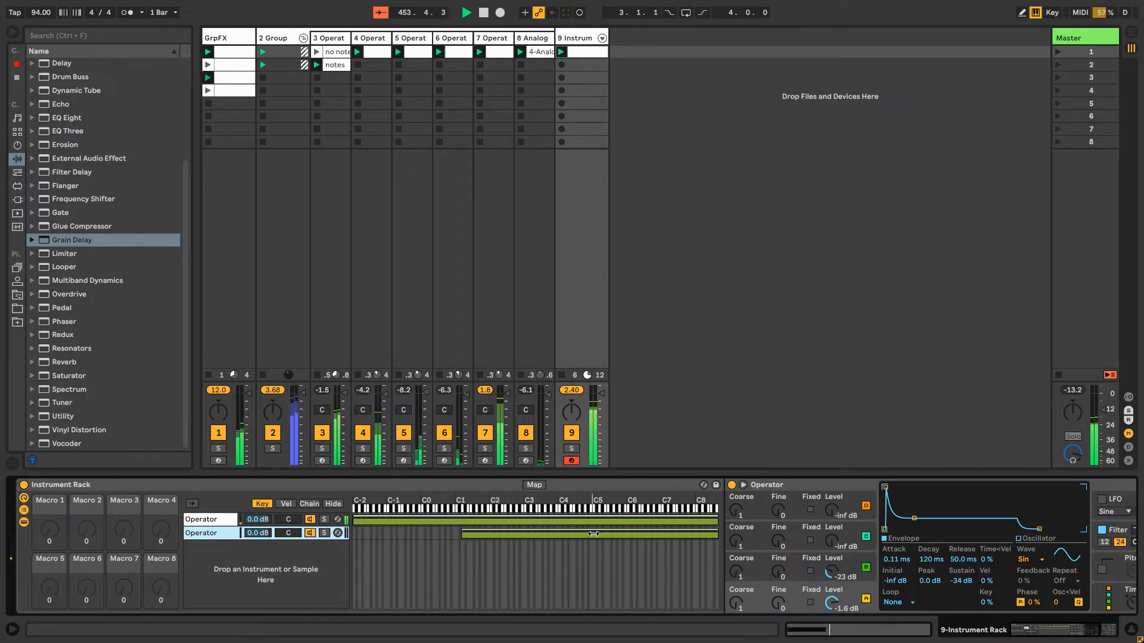
left_click_drag(715, 534, 463, 533)
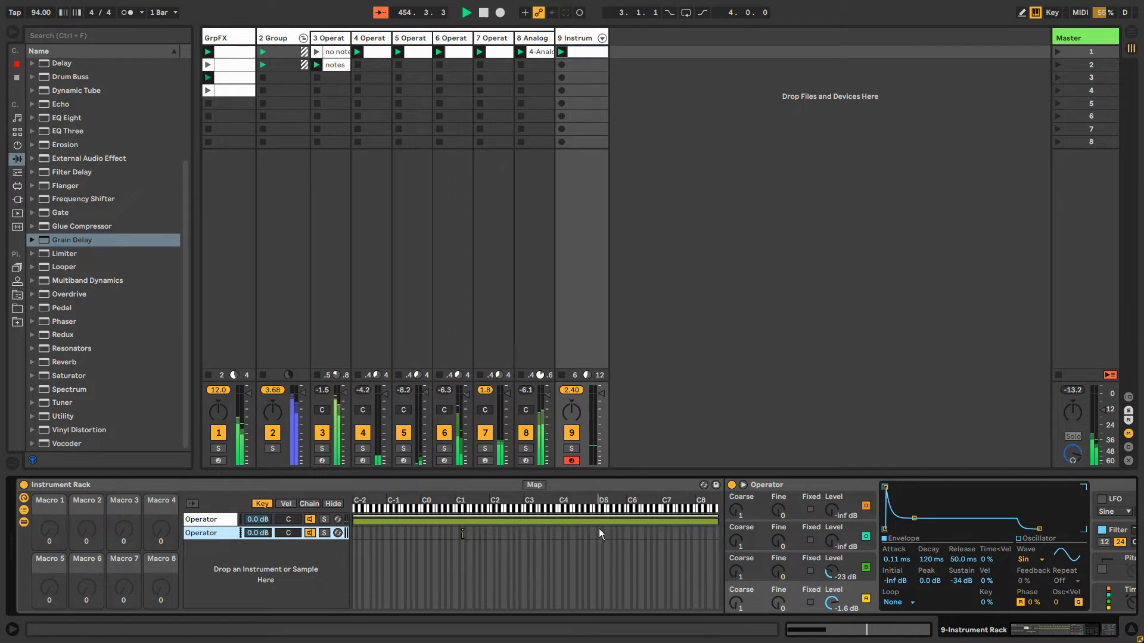
left_click_drag(716, 520, 461, 528)
left_click_drag(356, 523, 459, 528)
left_click(208, 538)
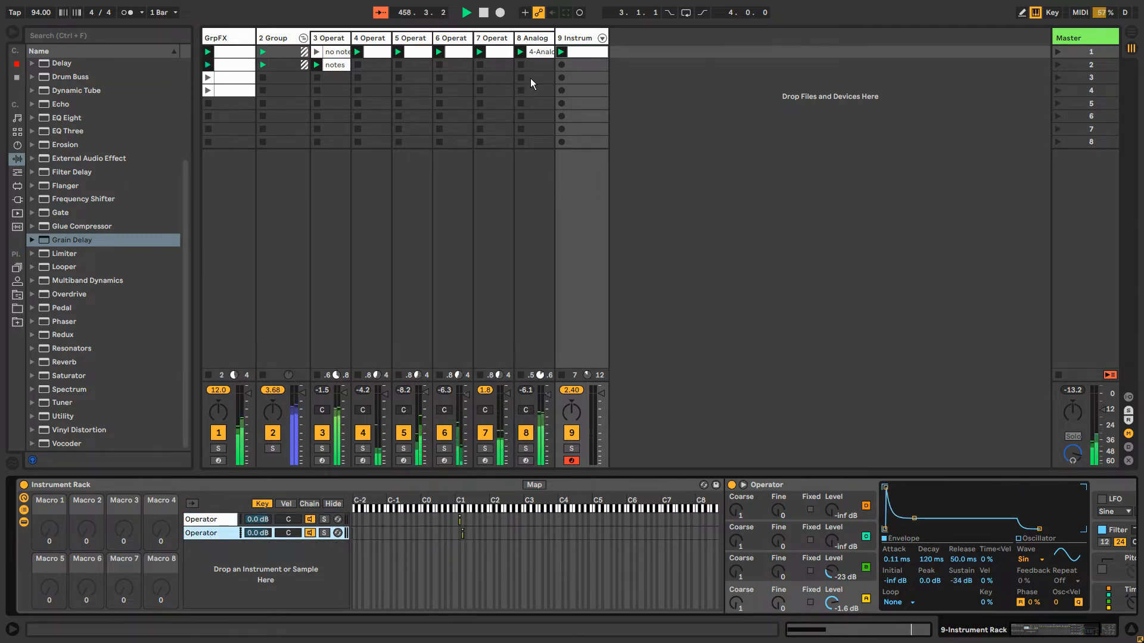
Add a D1 note from 1.4.2 to 1.4.4 after the clip's C#1 note and return to the track's devices
double_click(583, 55)
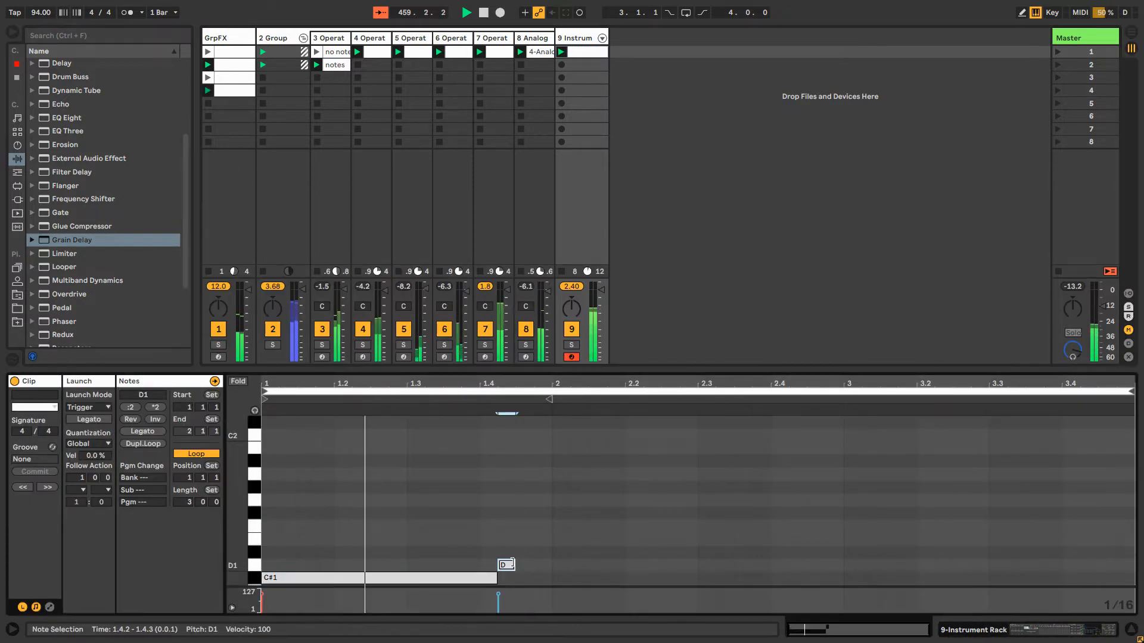
left_click_drag(513, 563, 532, 564)
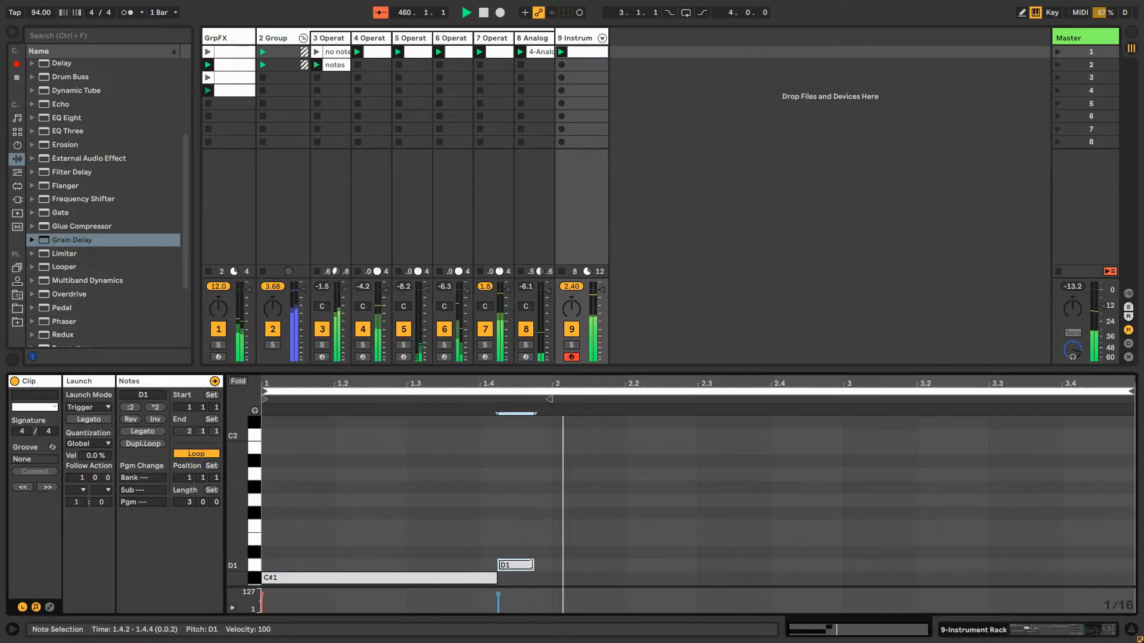
double_click(577, 39)
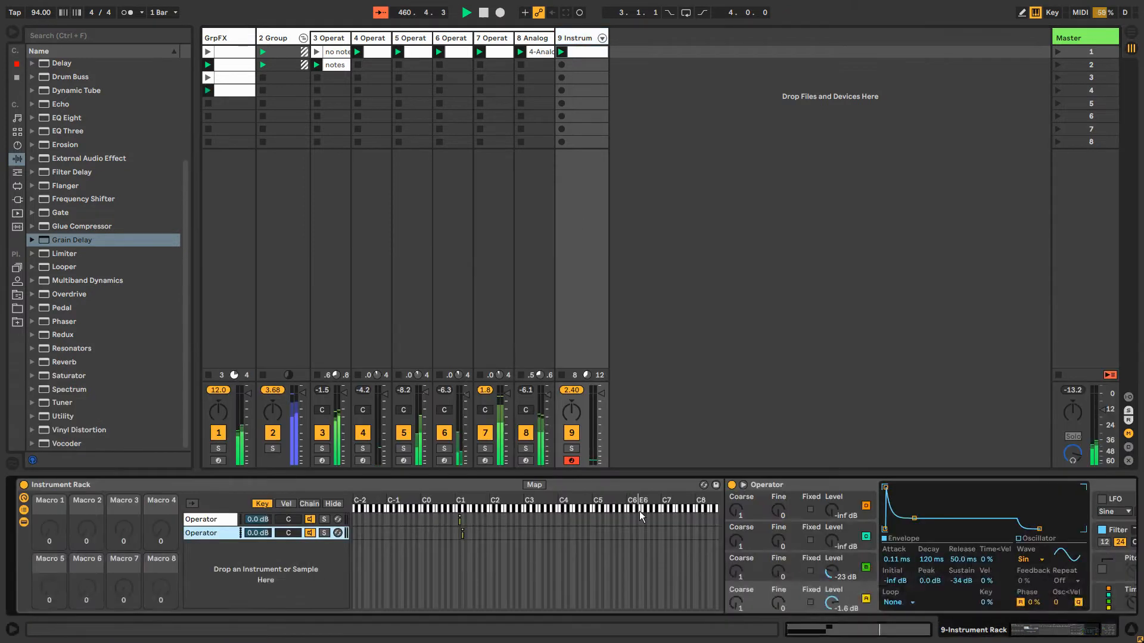
Insert a Chord effect before the second chain's Operator with shifts of +10, -14 and +16 st, checking the GrpFX Resonators for reference
left_click(17, 172)
left_click_drag(59, 78, 779, 533)
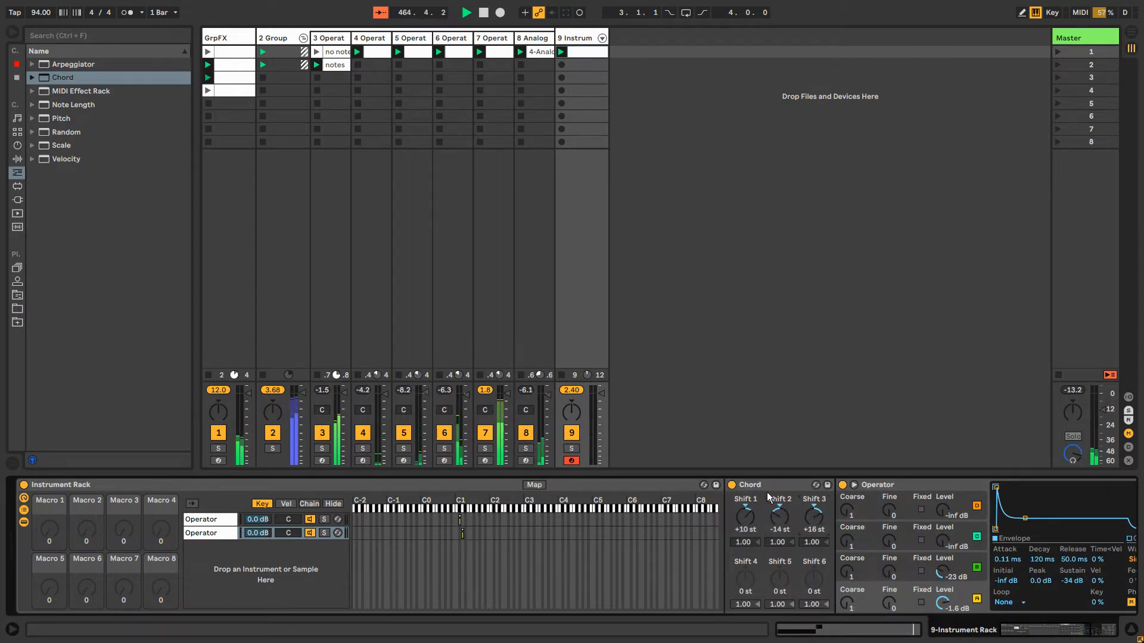
left_click(216, 38)
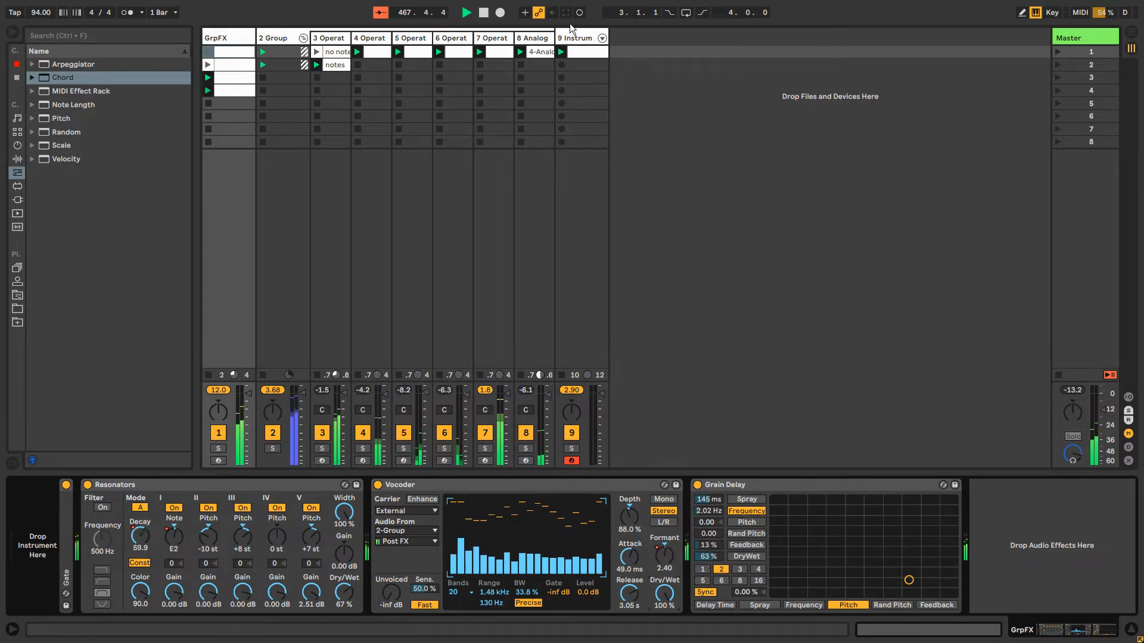
left_click(578, 38)
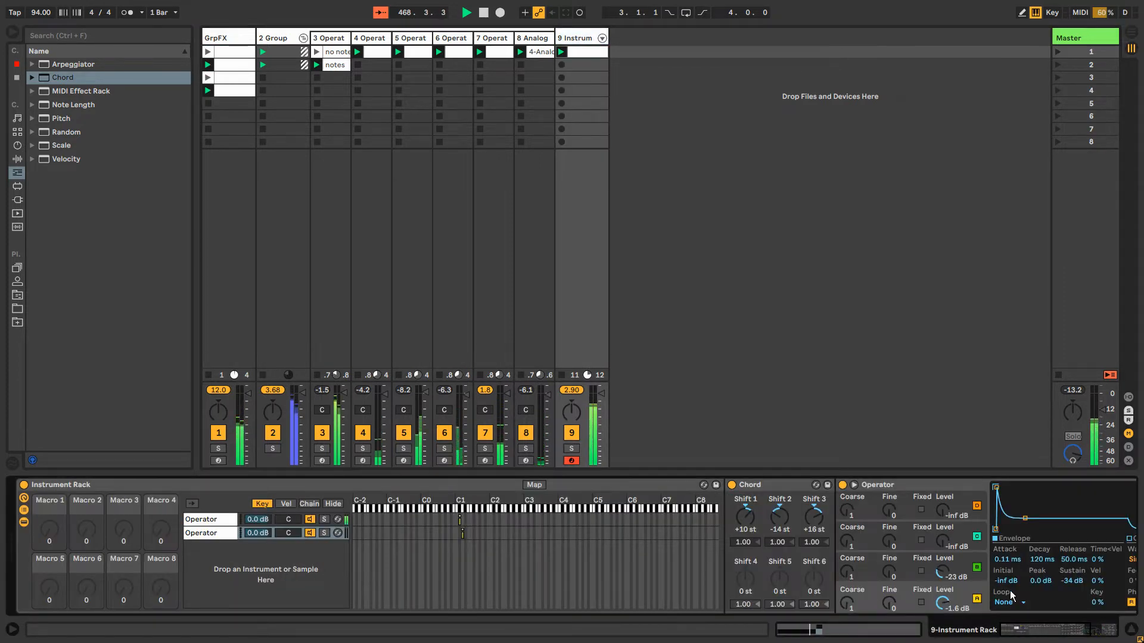
Insert a Pitch effect between Chord and the second Operator and set it to +2 st, checking the GrpFX Resonators tuning
left_click_drag(1042, 631, 1053, 633)
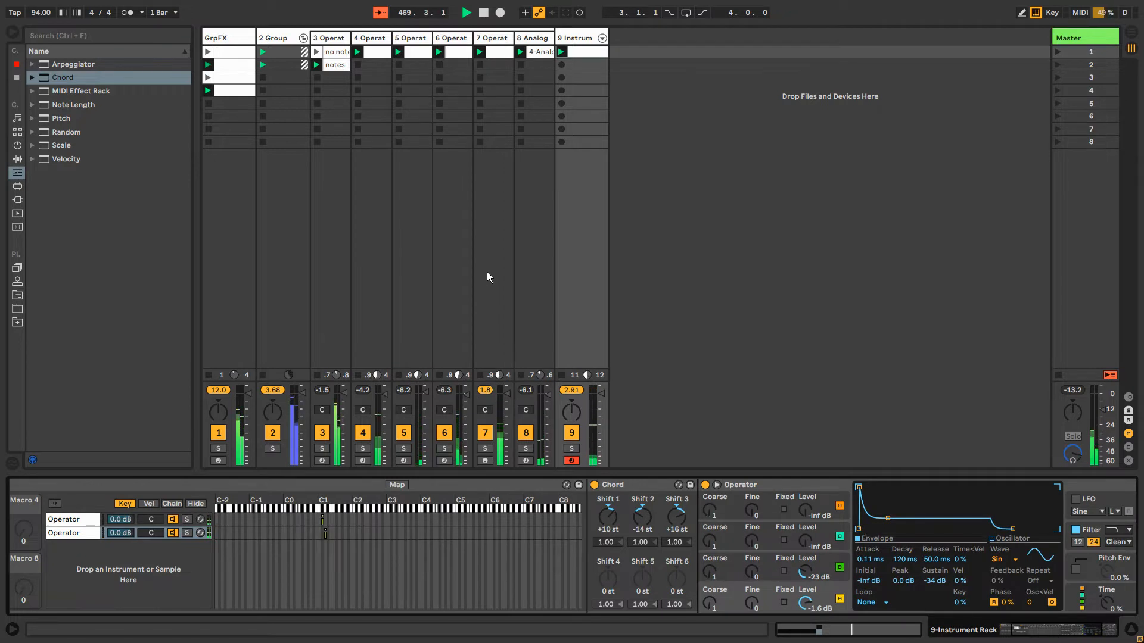
left_click_drag(1041, 631, 1047, 633)
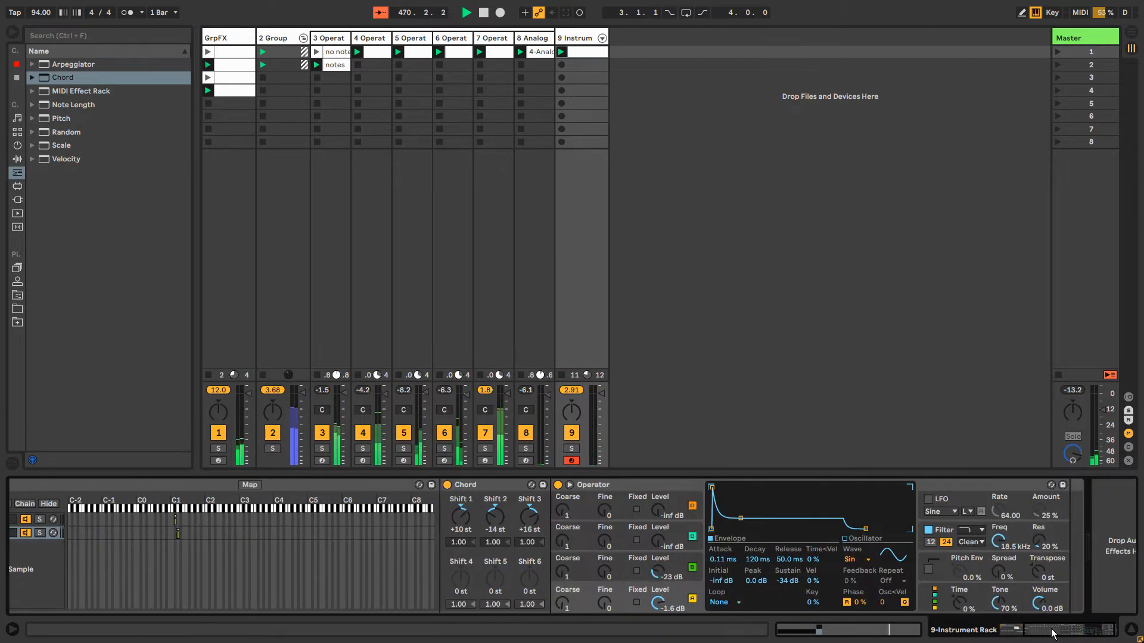
left_click(613, 481)
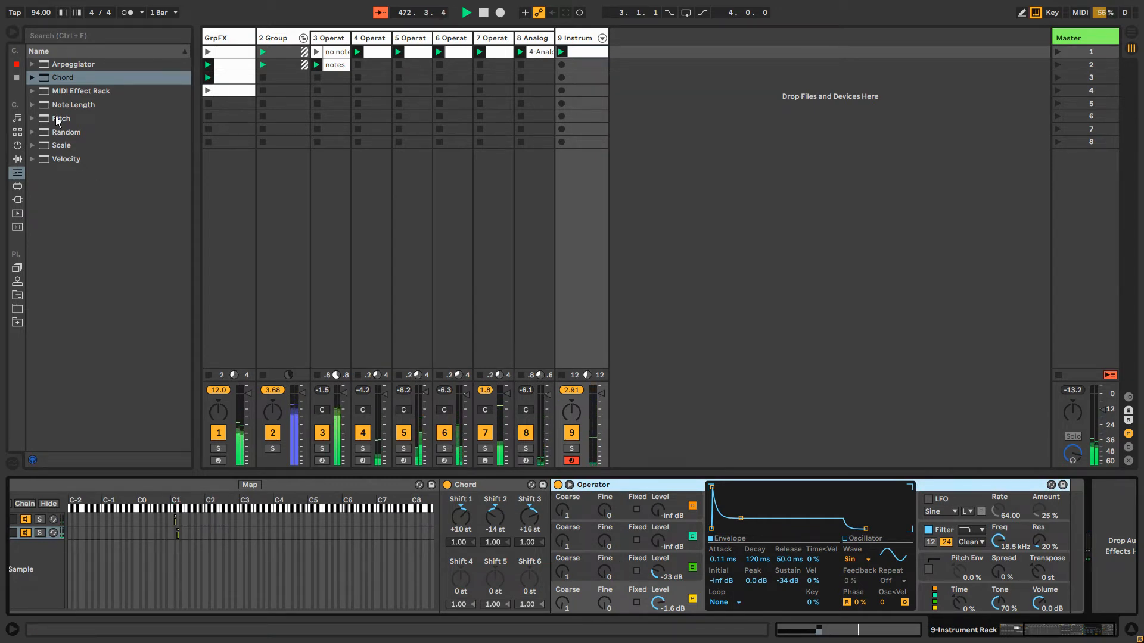
left_click_drag(58, 121, 583, 520)
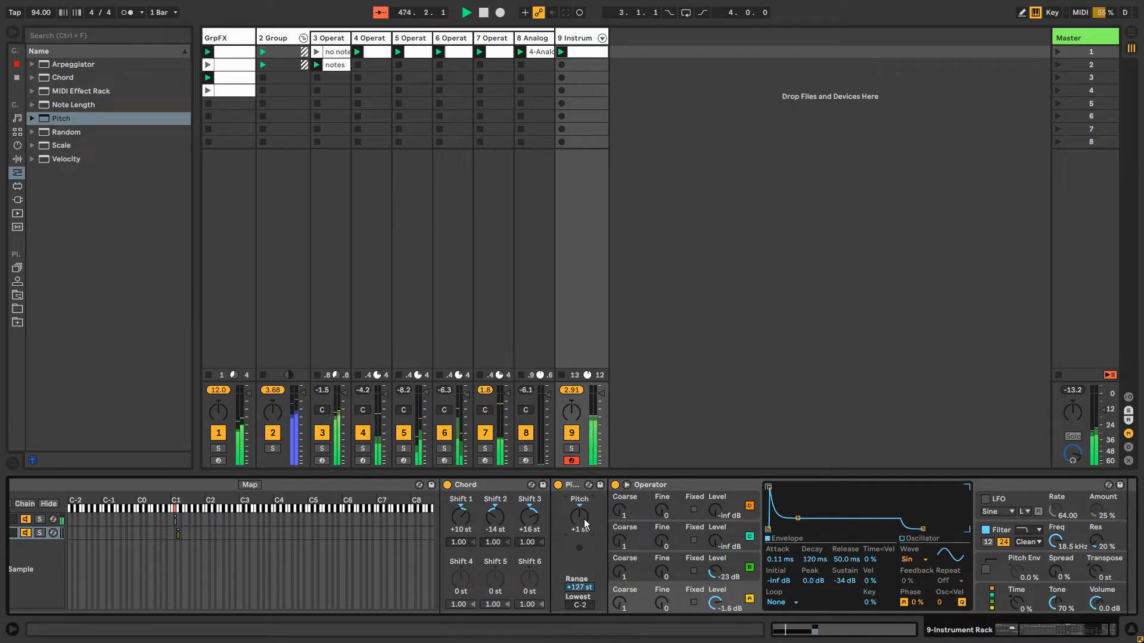
left_click(243, 45)
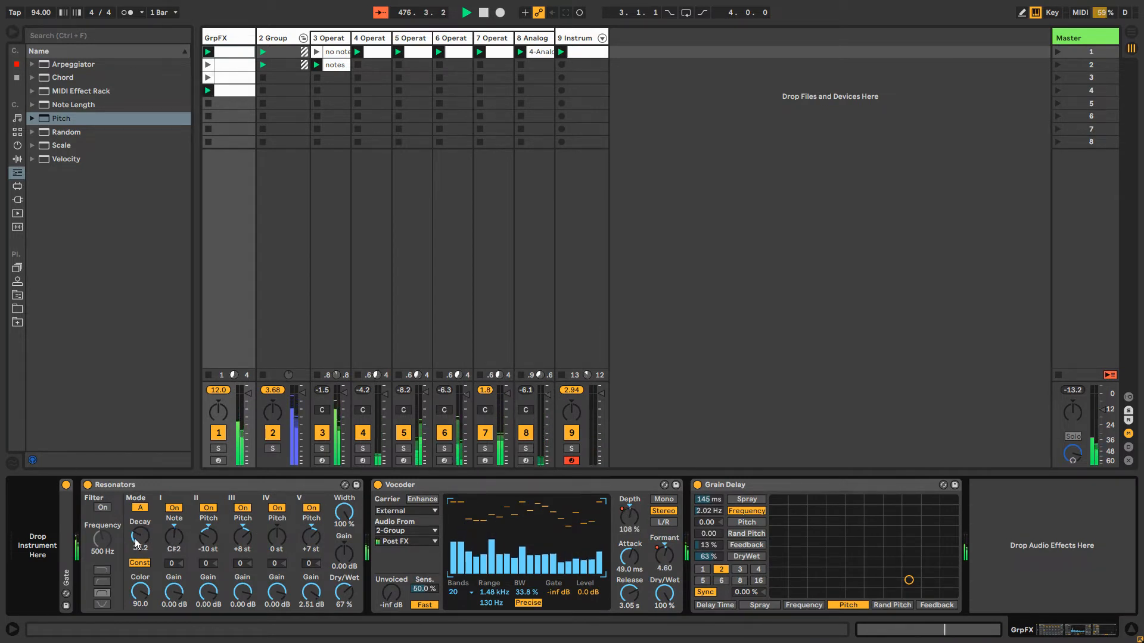
left_click(559, 41)
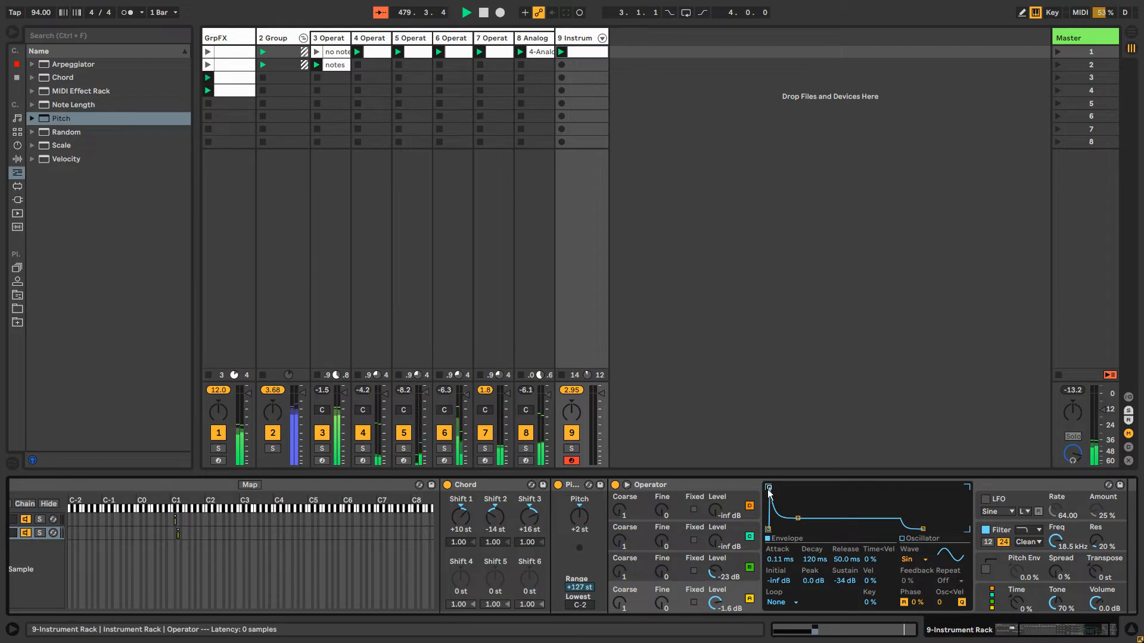
Set the second Operator's amplitude envelope to 0.95 ms attack, 120 ms decay and -66 dB sustain
left_click_drag(769, 487, 803, 507)
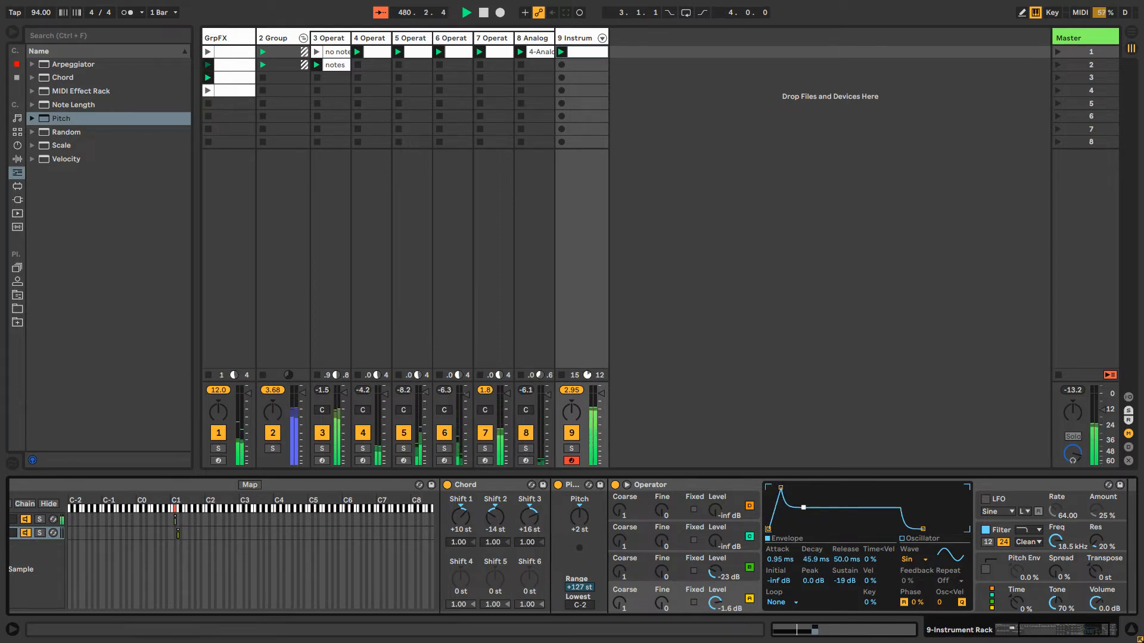
left_click(1036, 624)
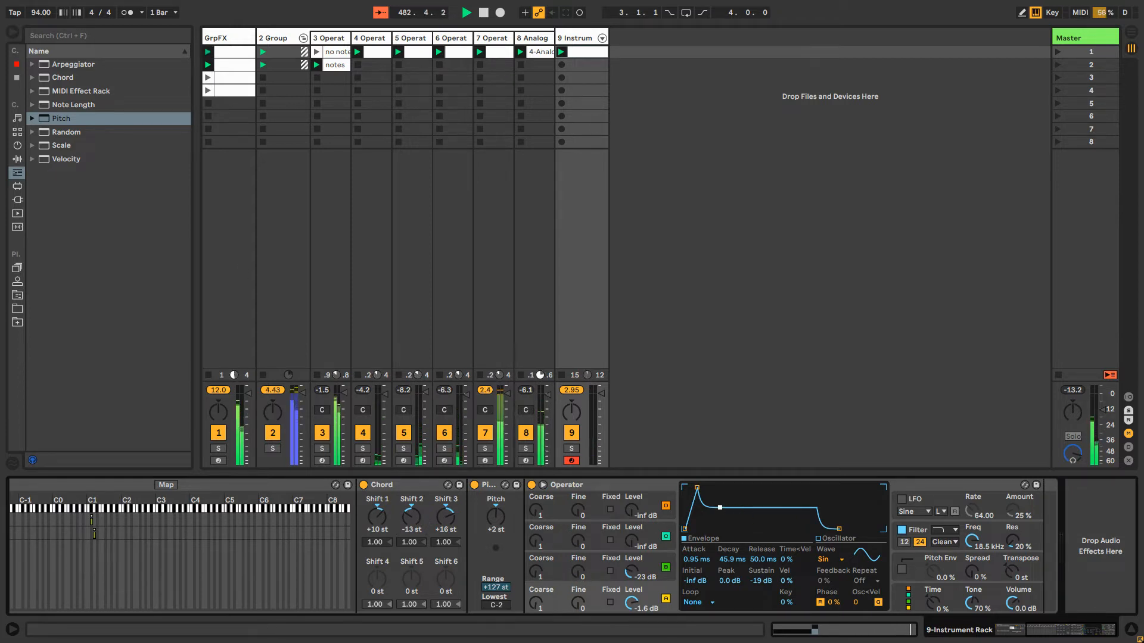
mouse_move(719, 508)
left_mouse_down()
mouse_move(715, 529)
mouse_move(726, 527)
left_mouse_up()
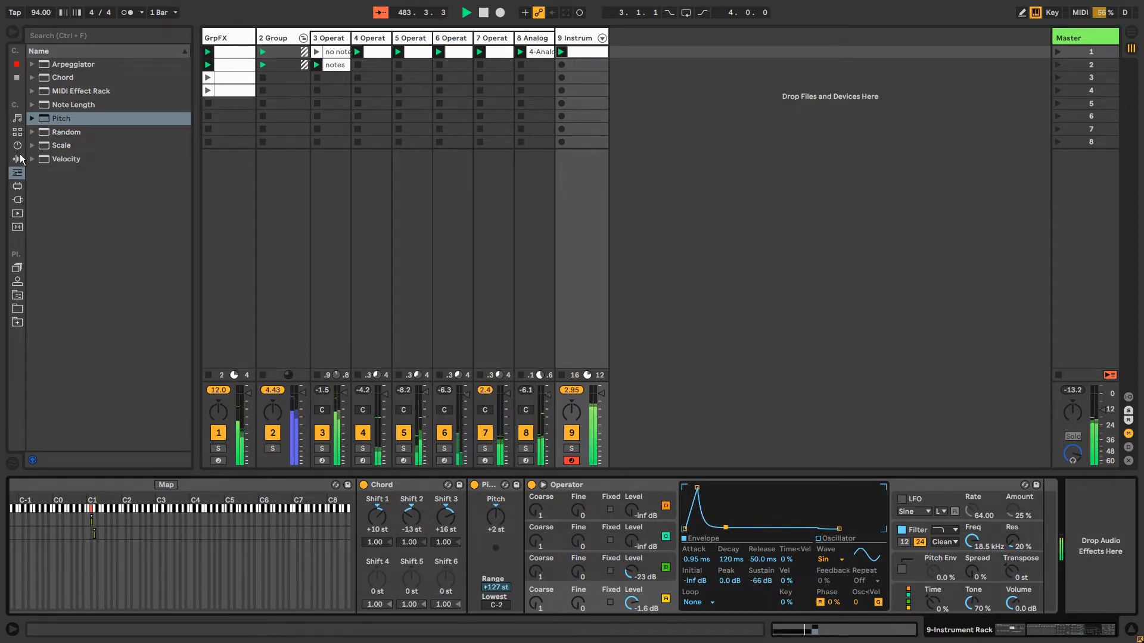
Add a Reverb after the Instrument Rack with a 9.38 s decay time and 37% dry/wet
left_click(17, 159)
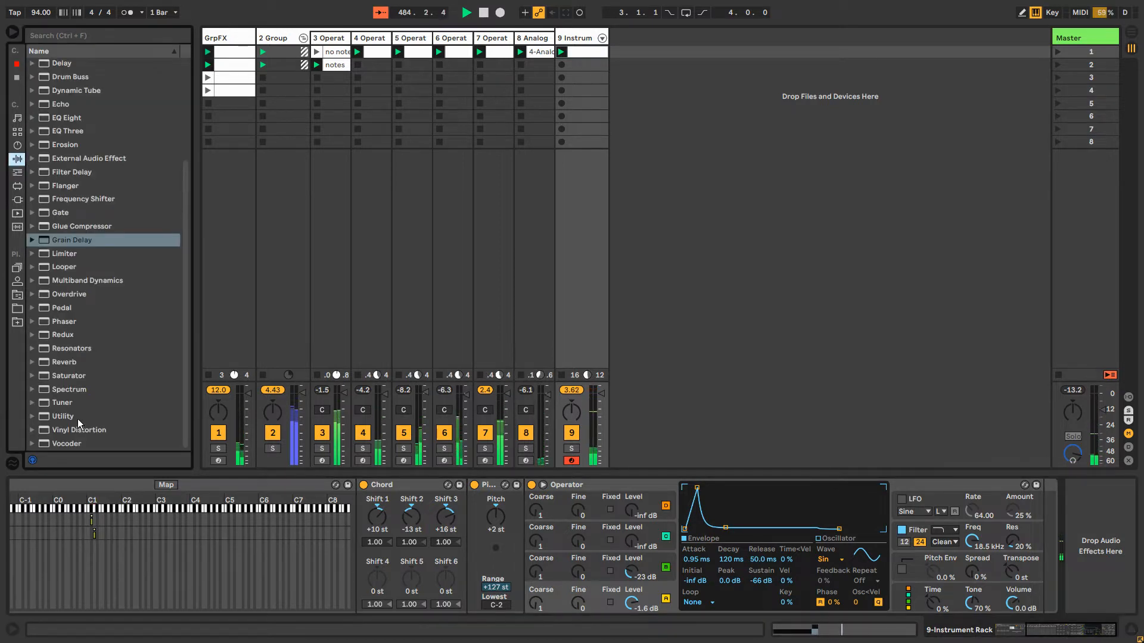
left_click(64, 363)
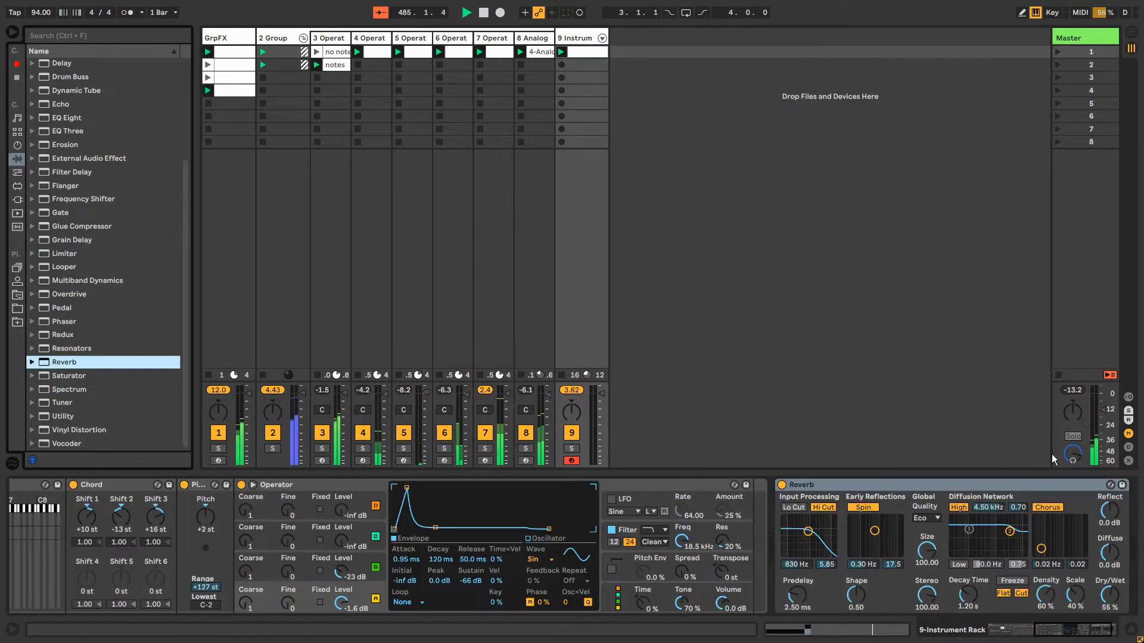
left_click_drag(972, 597, 972, 593)
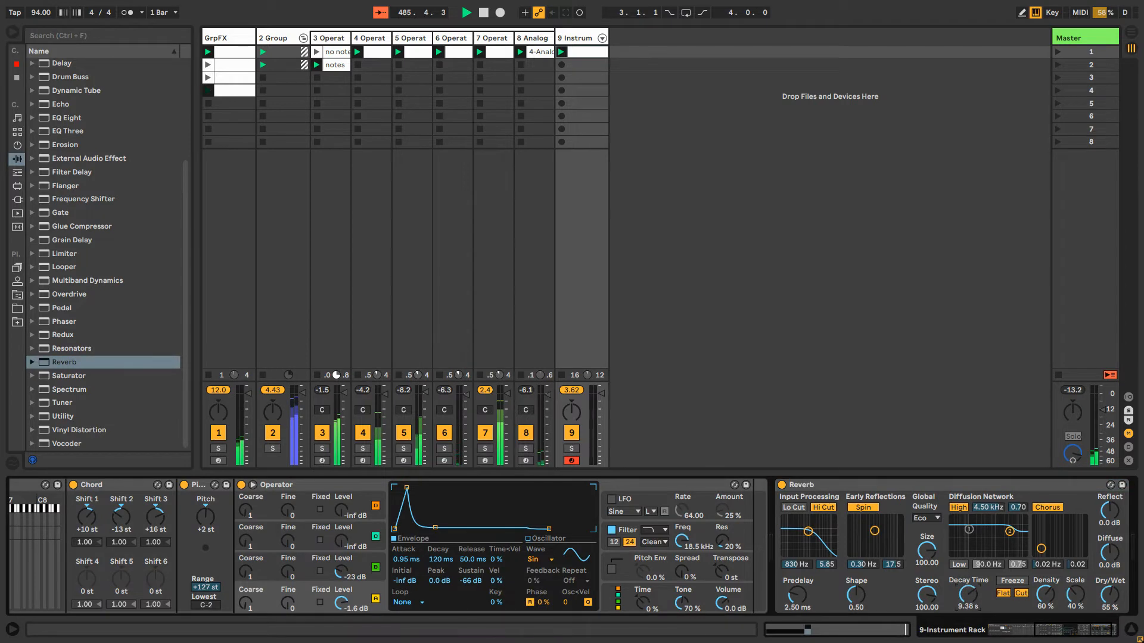
left_click(1095, 636)
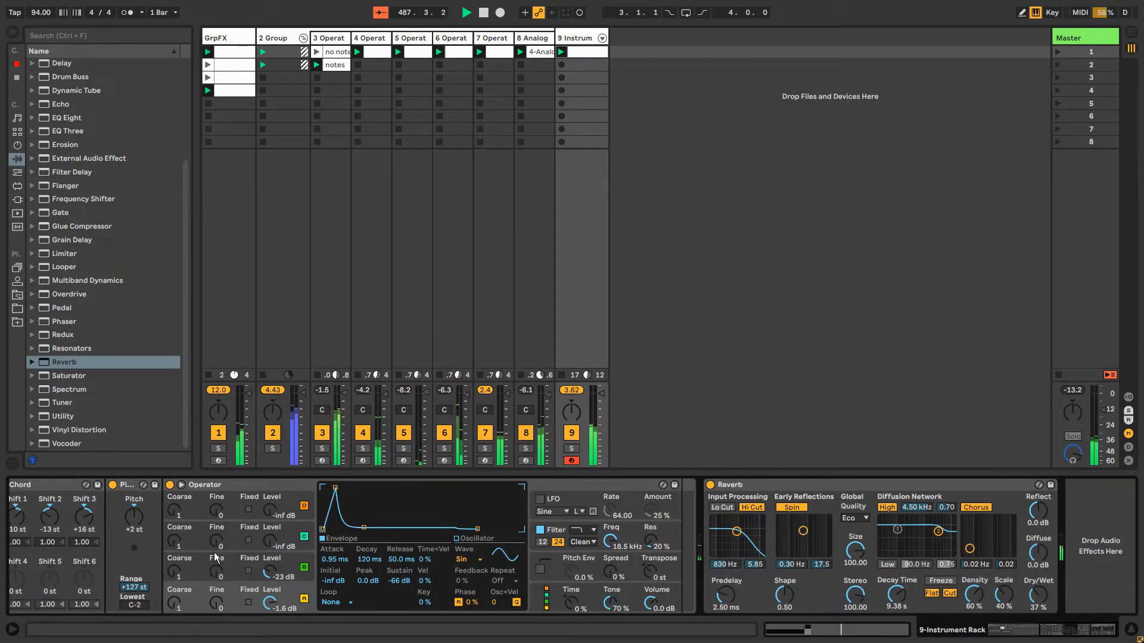
Duplicate the Pitch effect with the copy set to +12 st, and lower the second Operator's filter frequency to 5.55 kHz
left_click(131, 487)
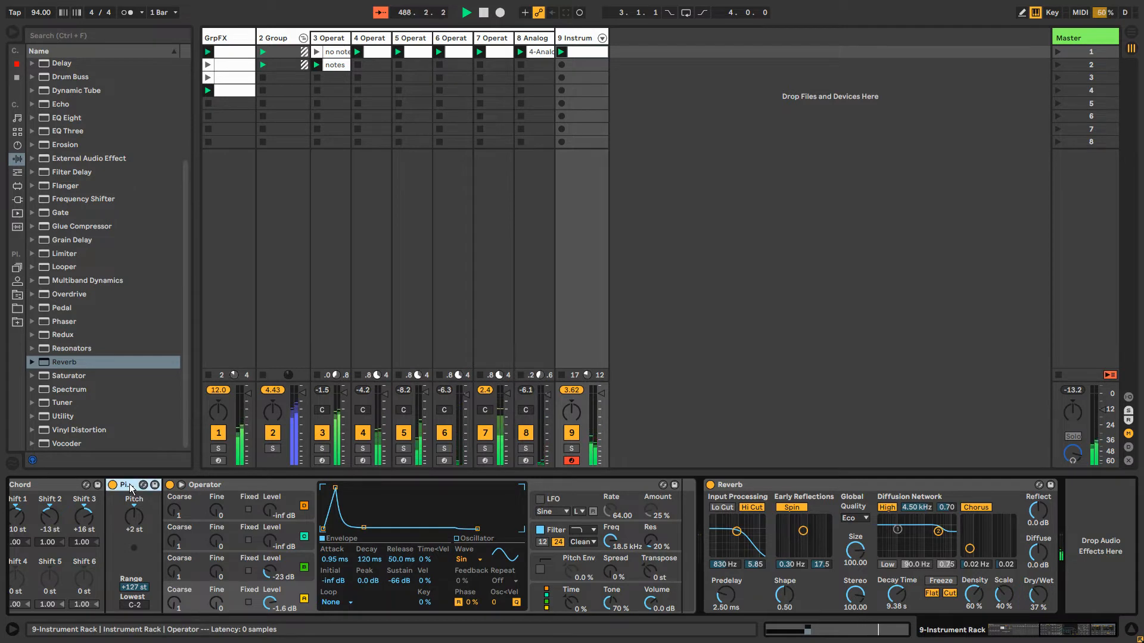
key("ctrl+d")
left_click(194, 522)
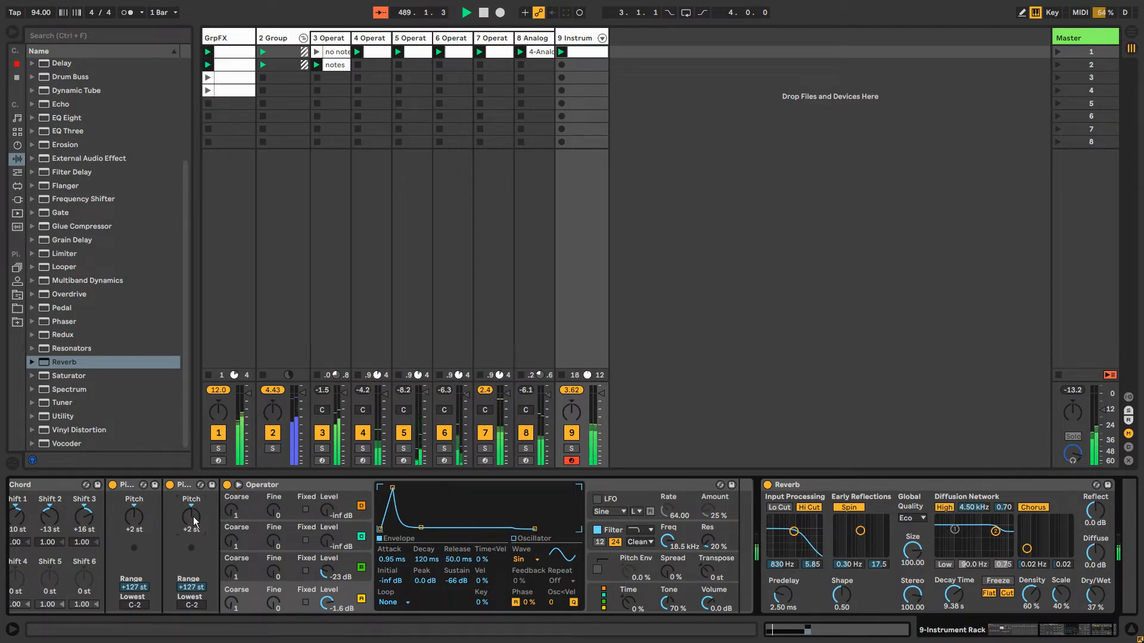
left_click(671, 546)
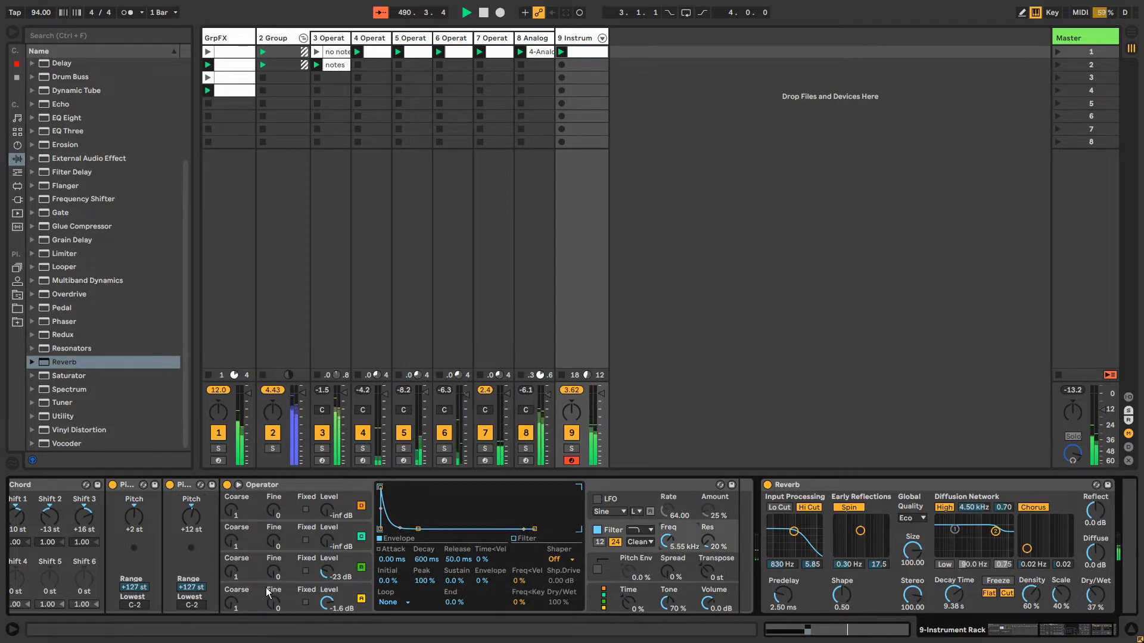
Reshape the second Operator's oscillator A envelope to 11.9 ms attack, 58.3 ms decay and -inf dB sustain
left_click(289, 590)
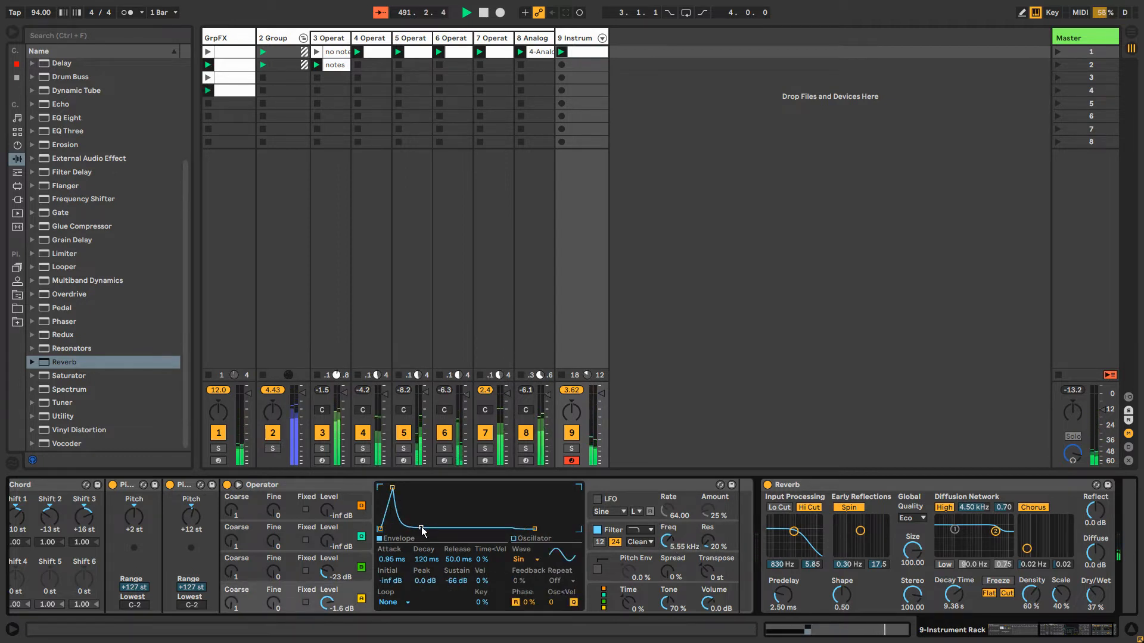
left_click_drag(421, 528, 412, 529)
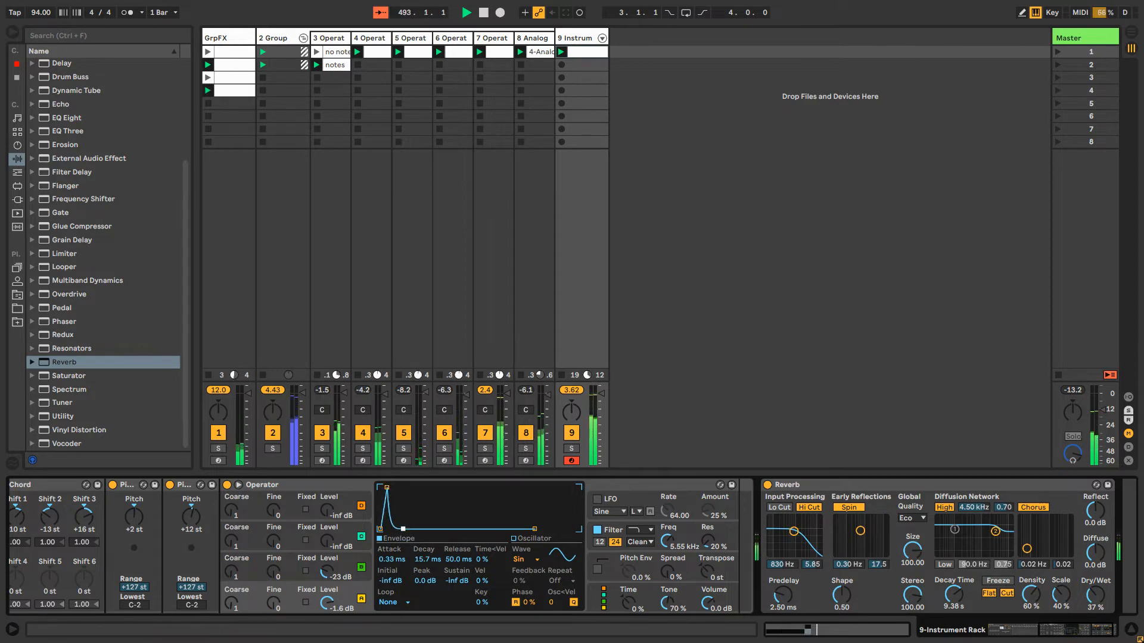
left_click_drag(404, 529, 411, 529)
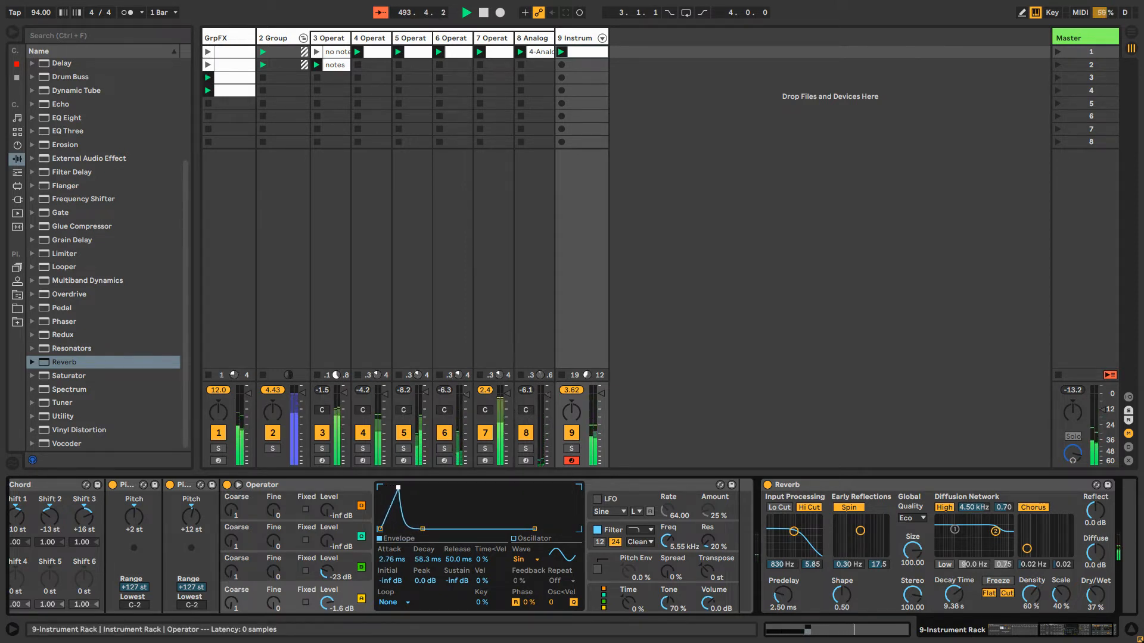
mouse_move(412, 487)
left_mouse_down()
mouse_move(424, 487)
mouse_move(391, 487)
mouse_move(406, 488)
left_mouse_up()
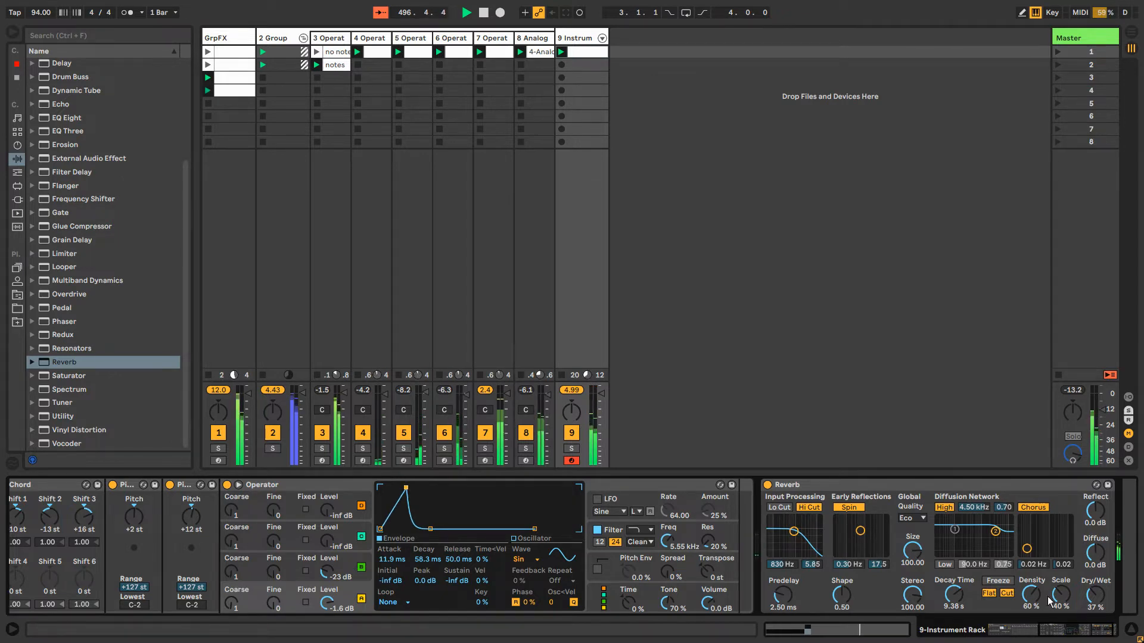
left_click_drag(1087, 636, 1077, 638)
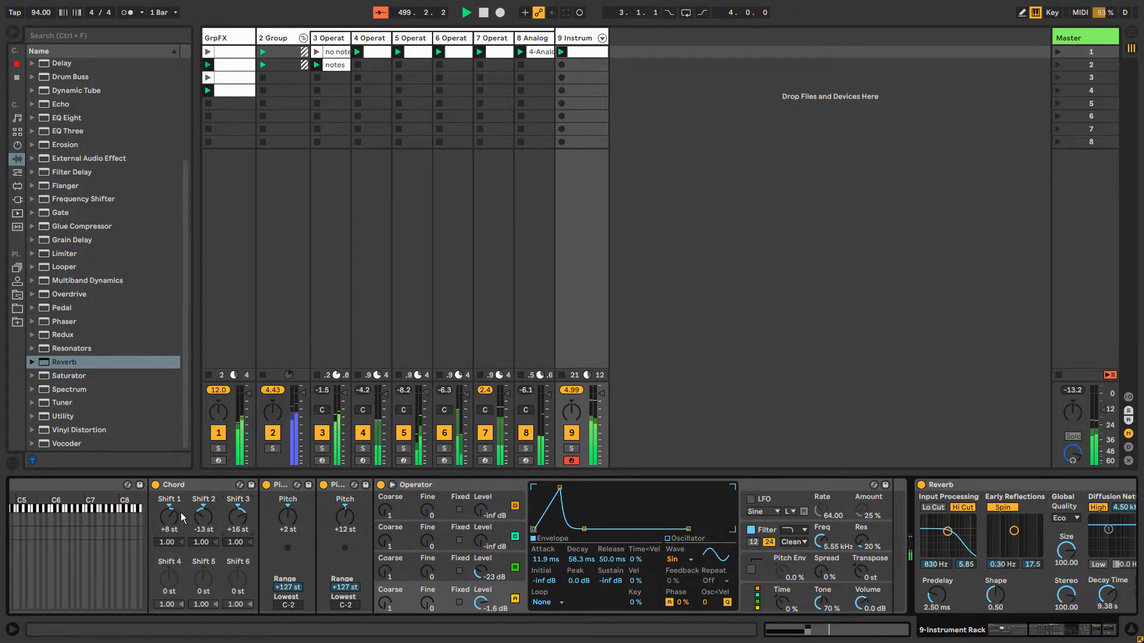
Add six sixteenth D#1 notes to the track 9 clip from 2.3.1, three back to back and three spaced out to about 3.1.2
left_click(587, 52)
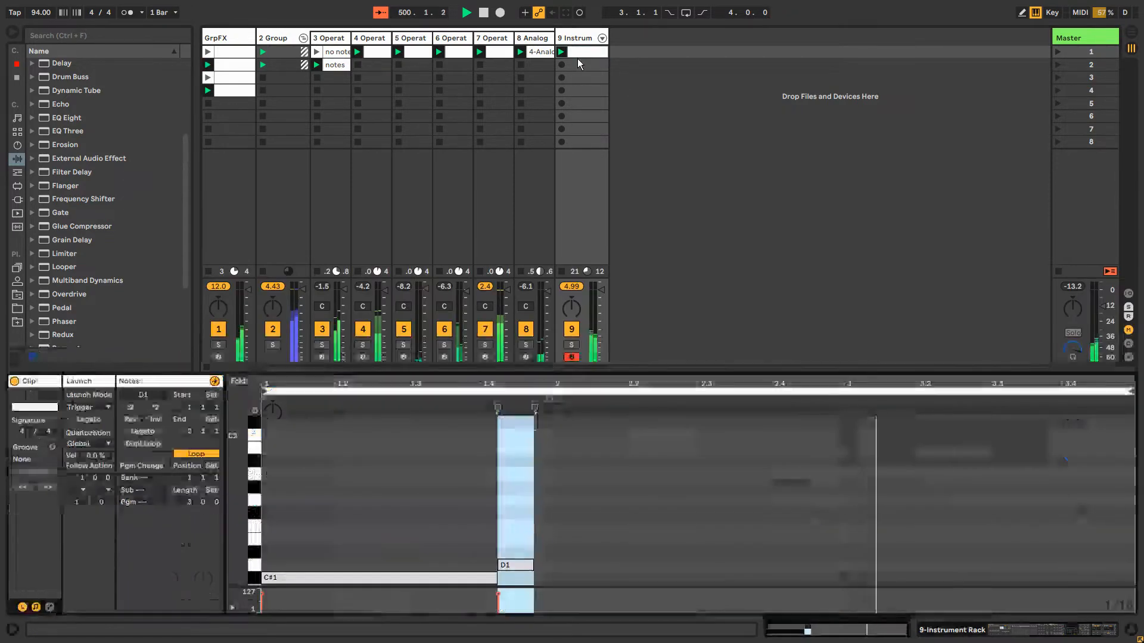
double_click(708, 552)
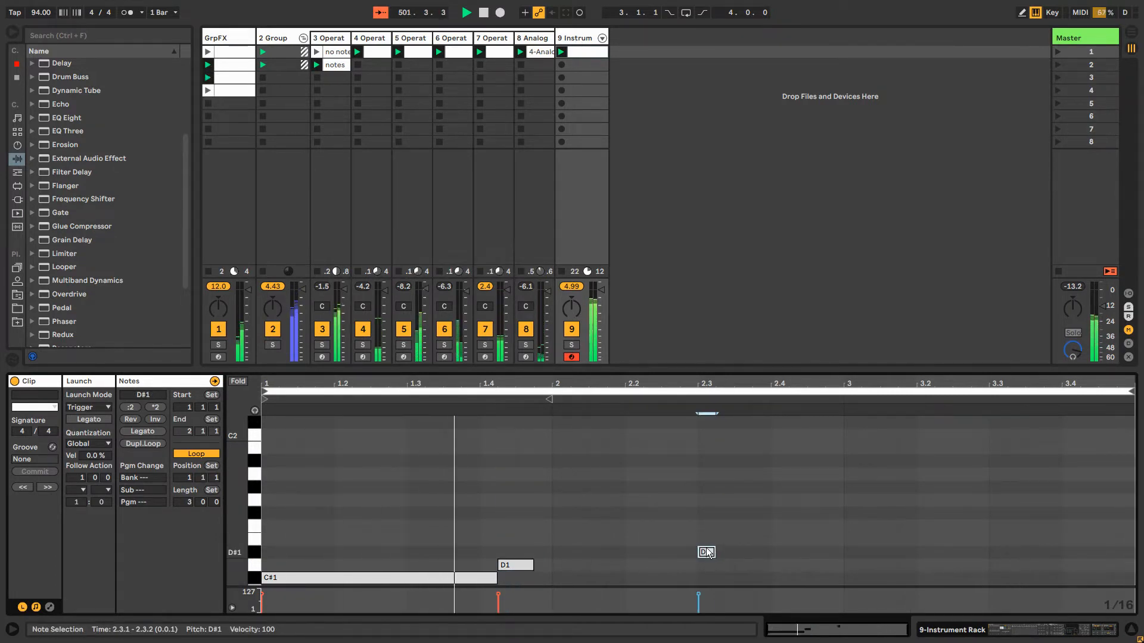
key("ctrl+d")
key("ctrl+d")
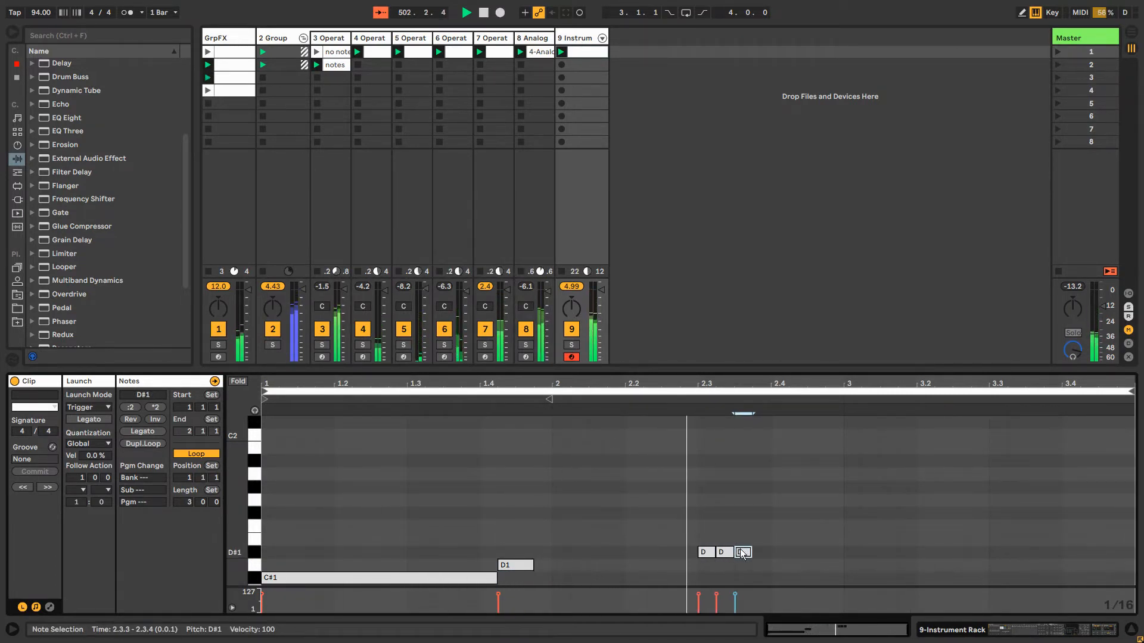
left_click_drag(746, 556, 875, 554)
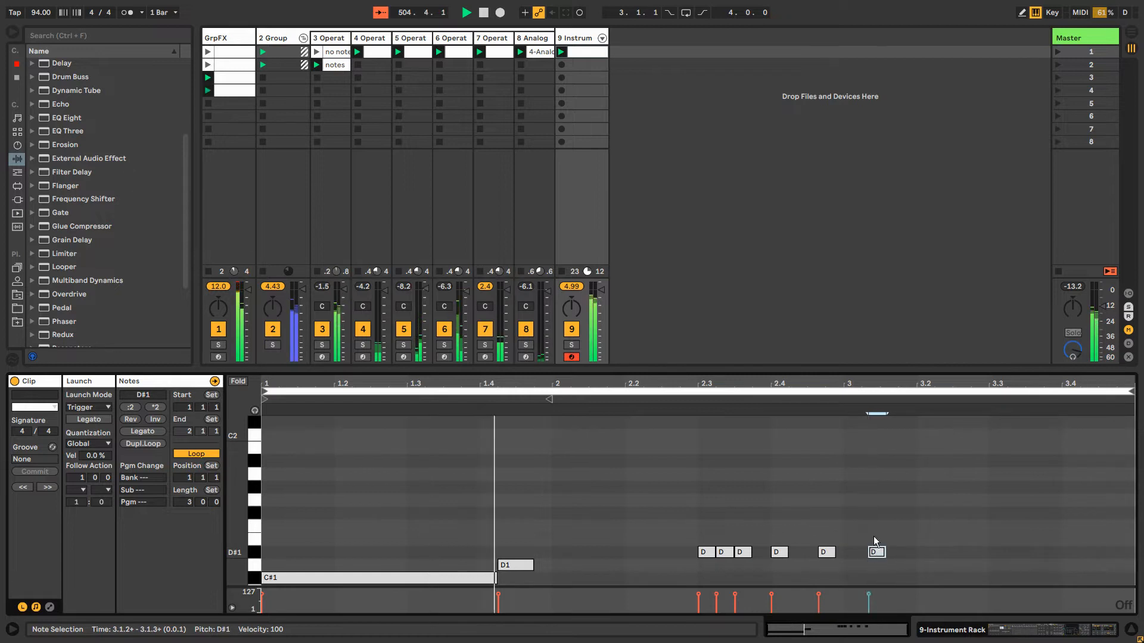
Duplicate the second Operator chain in the track 9 Instrument Rack
left_click(584, 37)
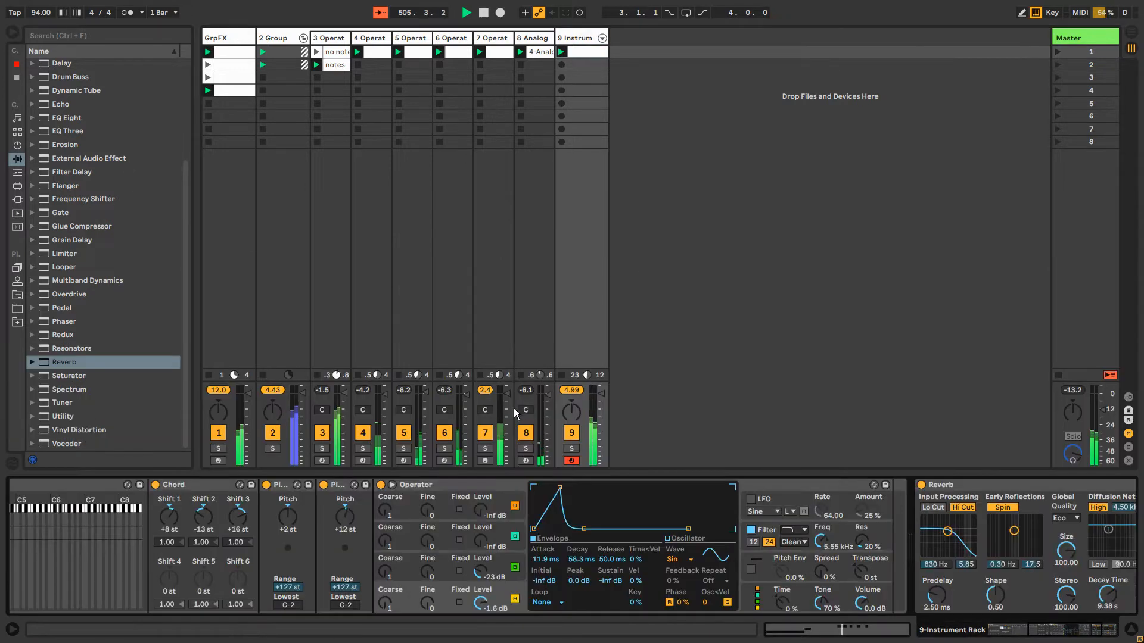
left_click(397, 490)
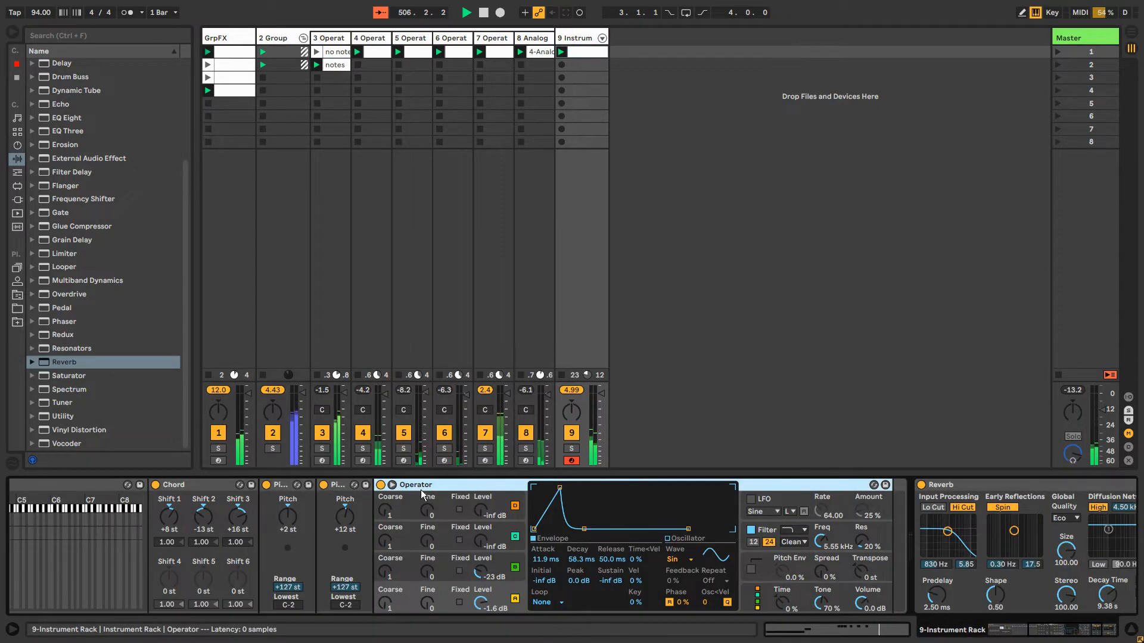
left_click_drag(1072, 635, 1031, 637)
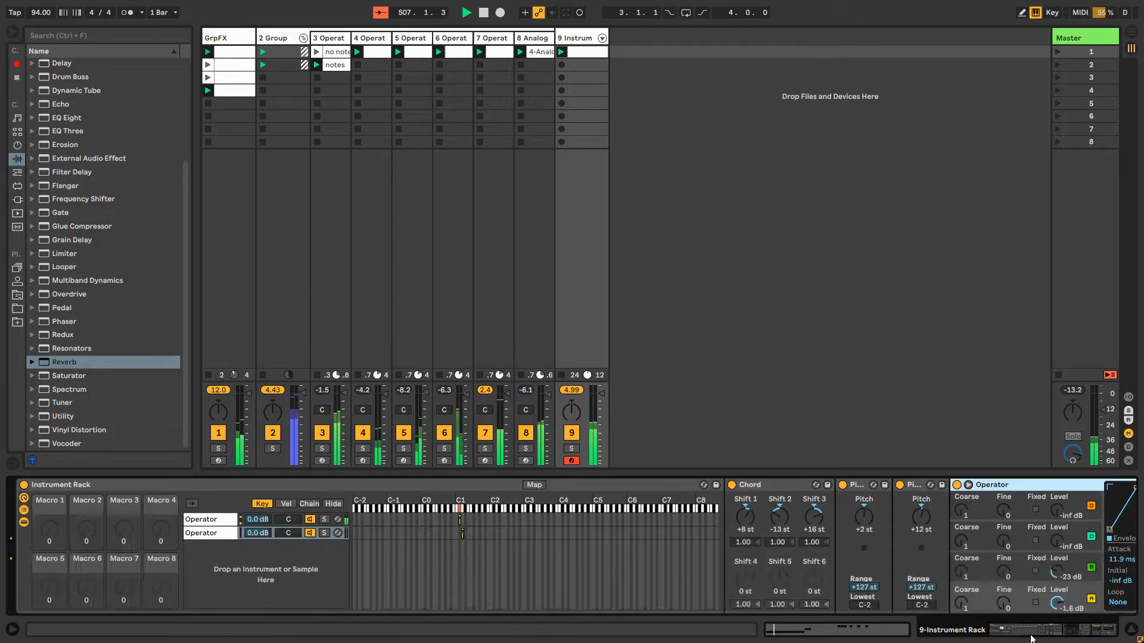
left_click(204, 537)
right_click(203, 537)
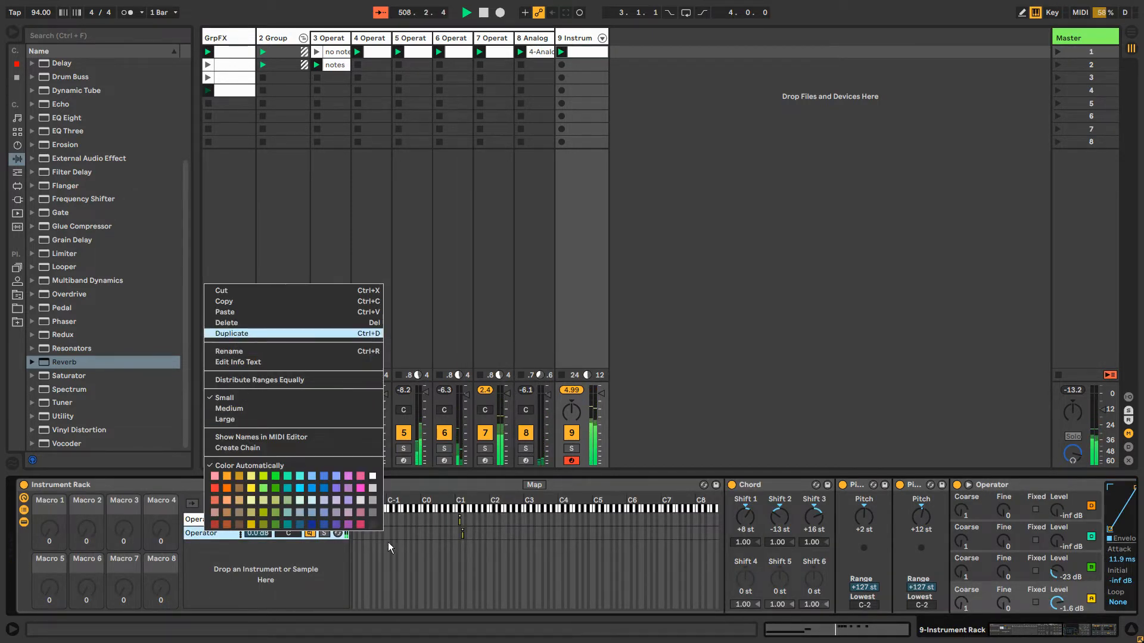
left_click(232, 334)
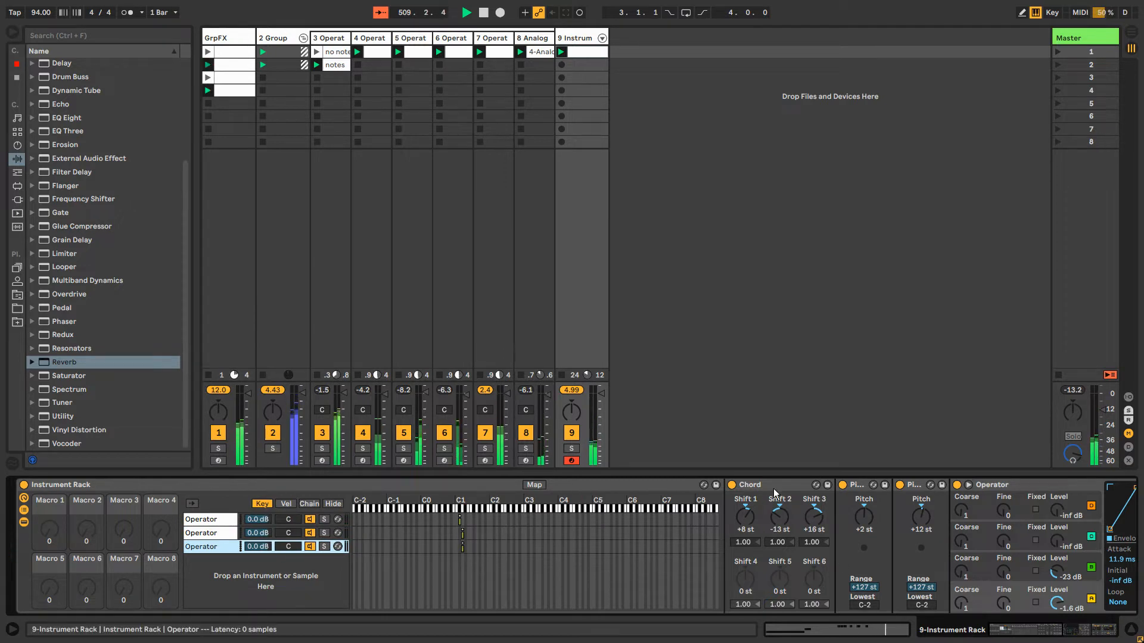
Set the duplicated Operator's oscillator A envelope to 0.43 ms attack, 5.33 ms decay and -2.1 dB peak, with coarse tuning 7
scroll(826, 490, "right", 5)
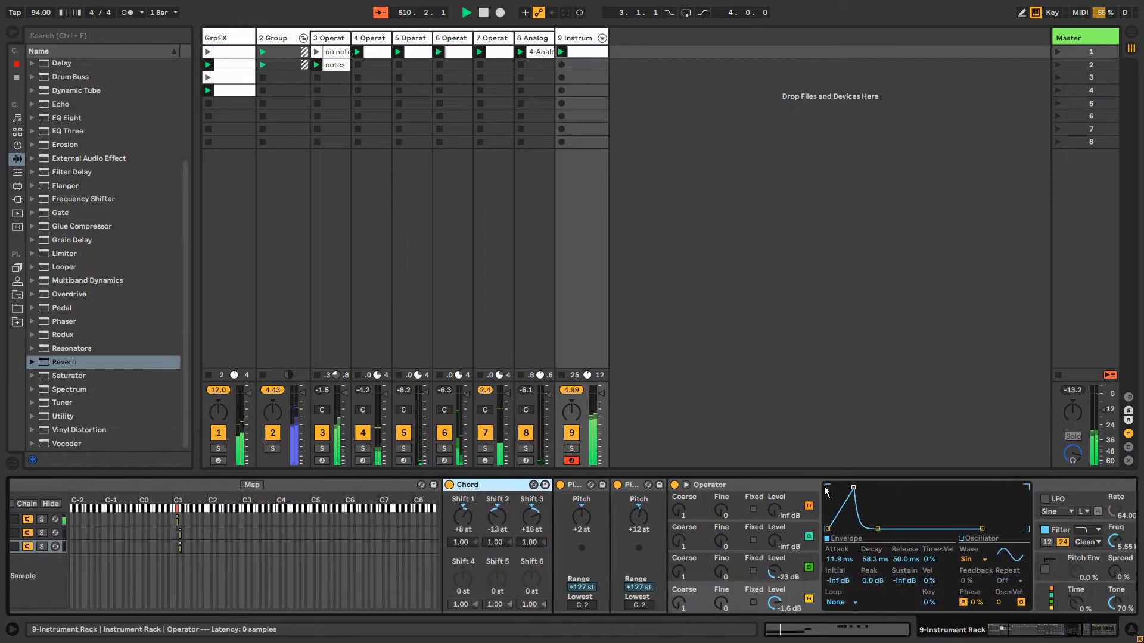
left_click_drag(854, 488, 835, 490)
left_click_drag(860, 529, 845, 529)
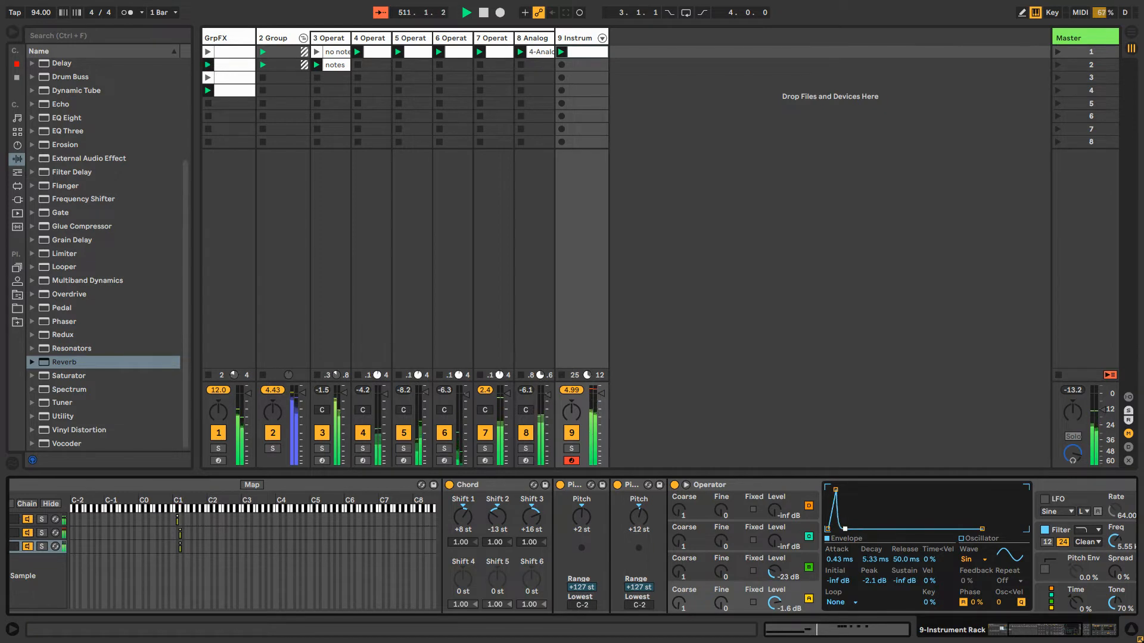
left_click_drag(679, 603, 679, 586)
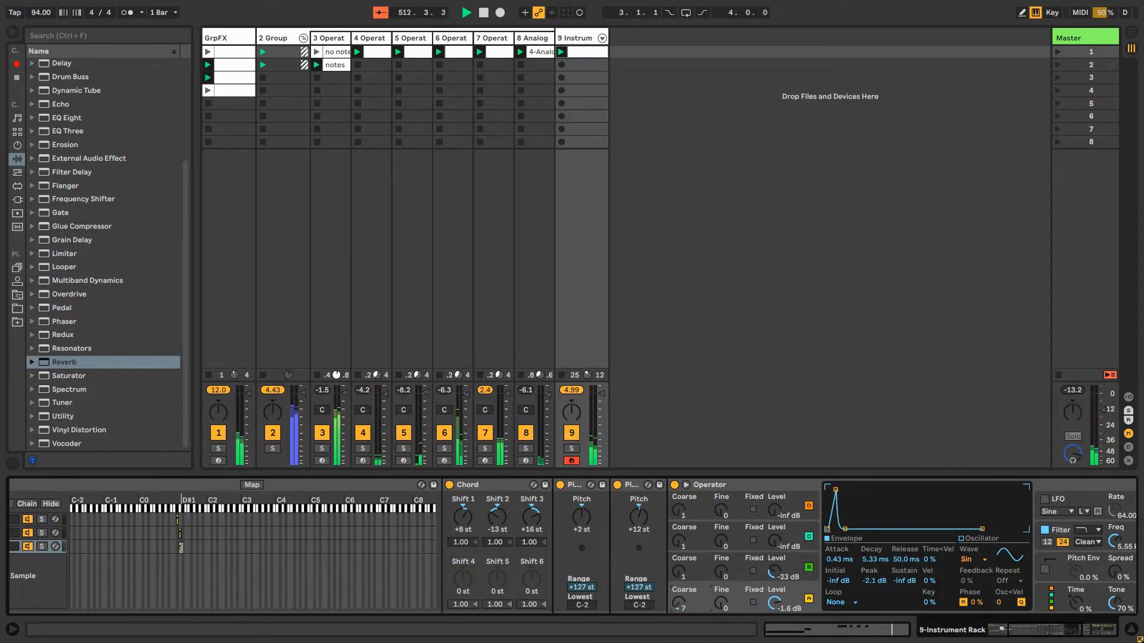
Move the third chain's key zone to D#1 and route its Operator's velocity to Volume with an amount of 100
left_click_drag(181, 550, 183, 550)
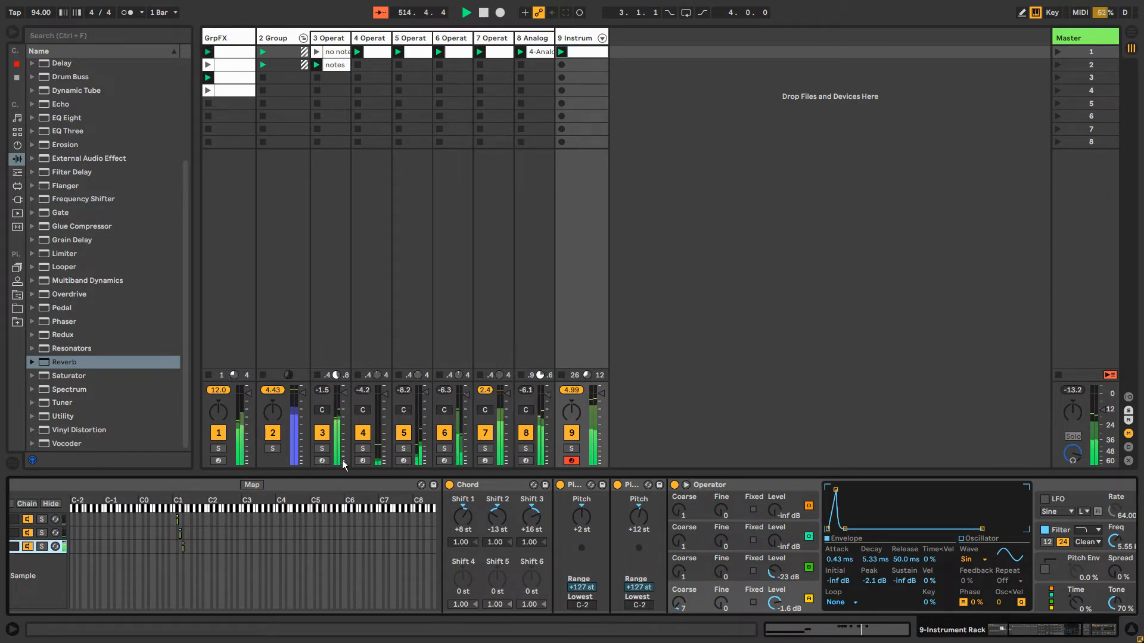
left_click(1037, 596)
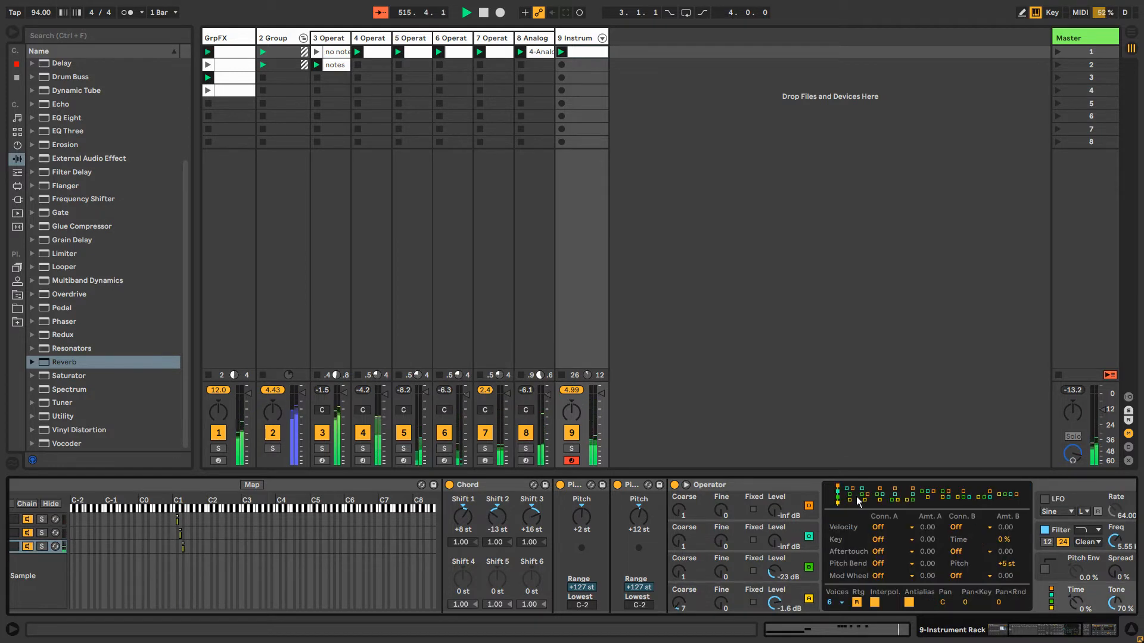
left_click(885, 527)
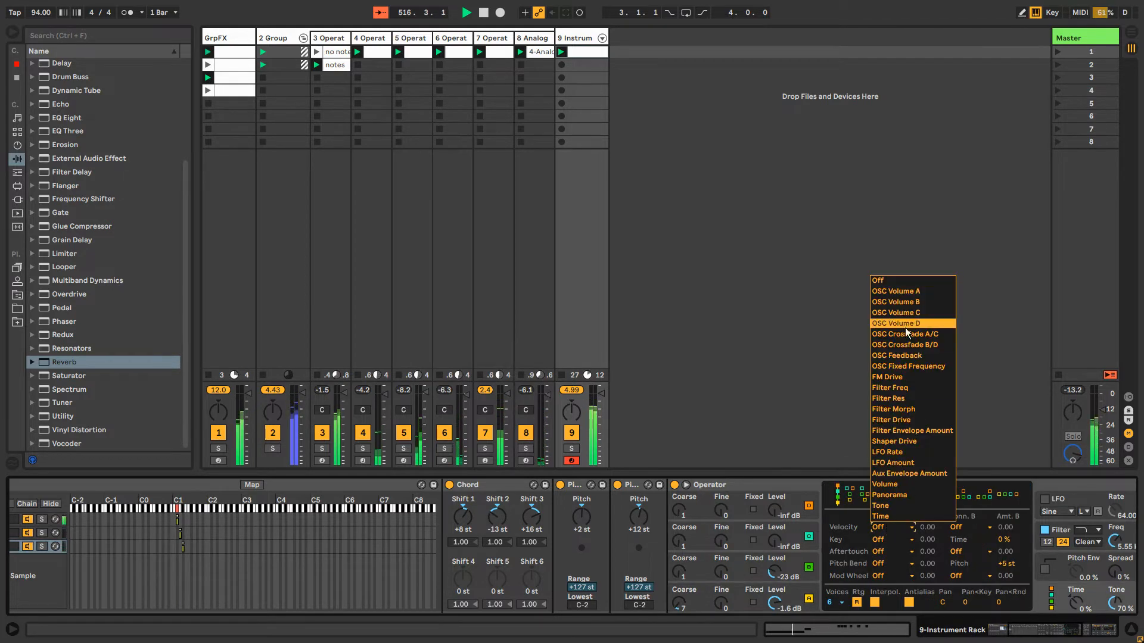
left_click(888, 486)
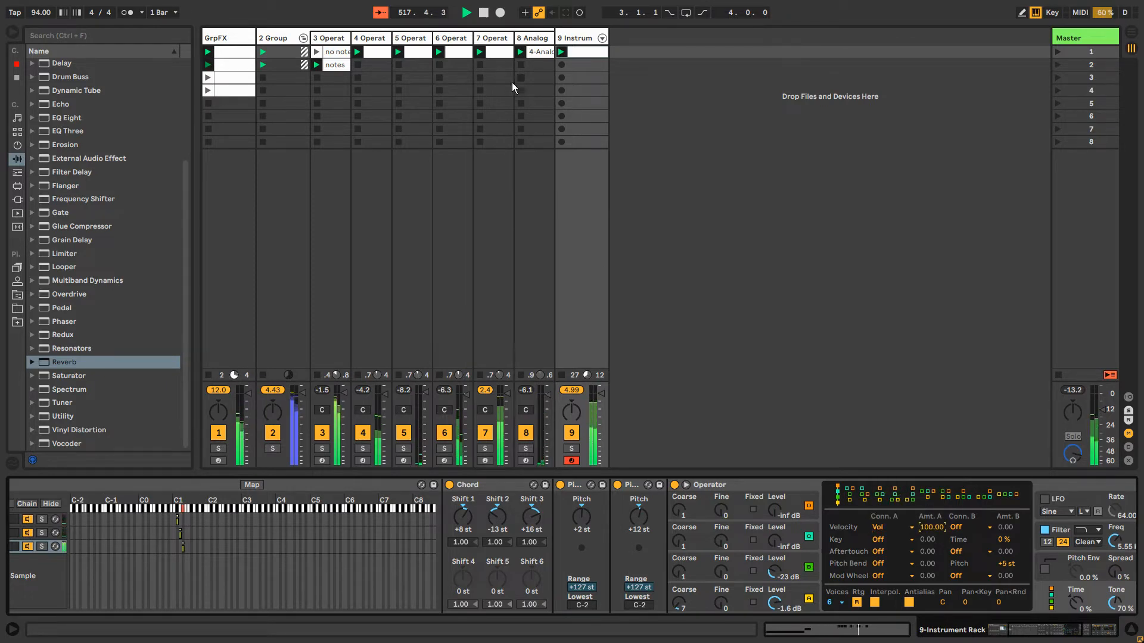
Extend the track 9 clip's loop length to 6 bars and move the six D#1 notes to the start of bar 5
double_click(582, 53)
left_click_drag(687, 540, 902, 554)
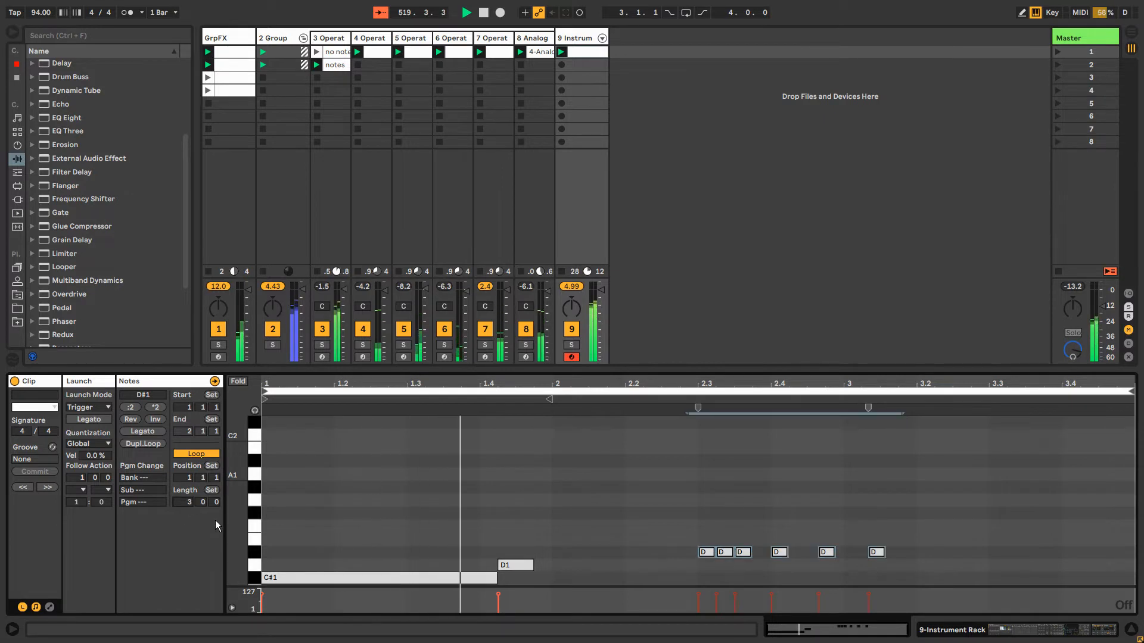
type("6")
key("Return")
left_click_drag(467, 518, 628, 591)
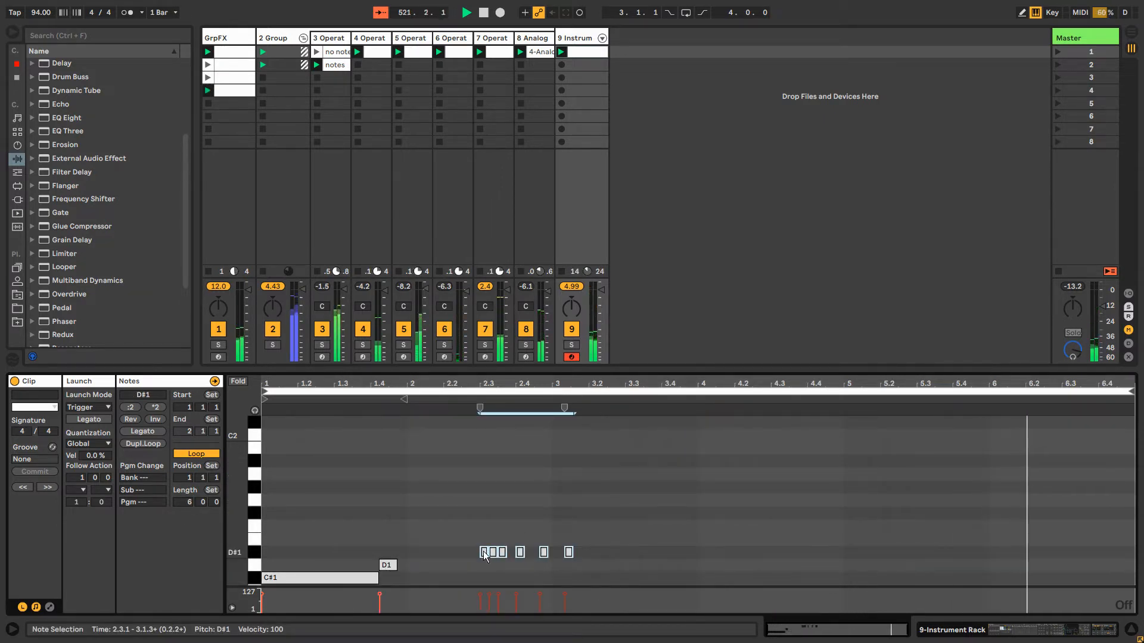
left_click_drag(484, 555, 851, 557)
Duplicate the long C#1 note and place the copy at about 4.1.3, just ahead of the D#1 notes
left_click(327, 580)
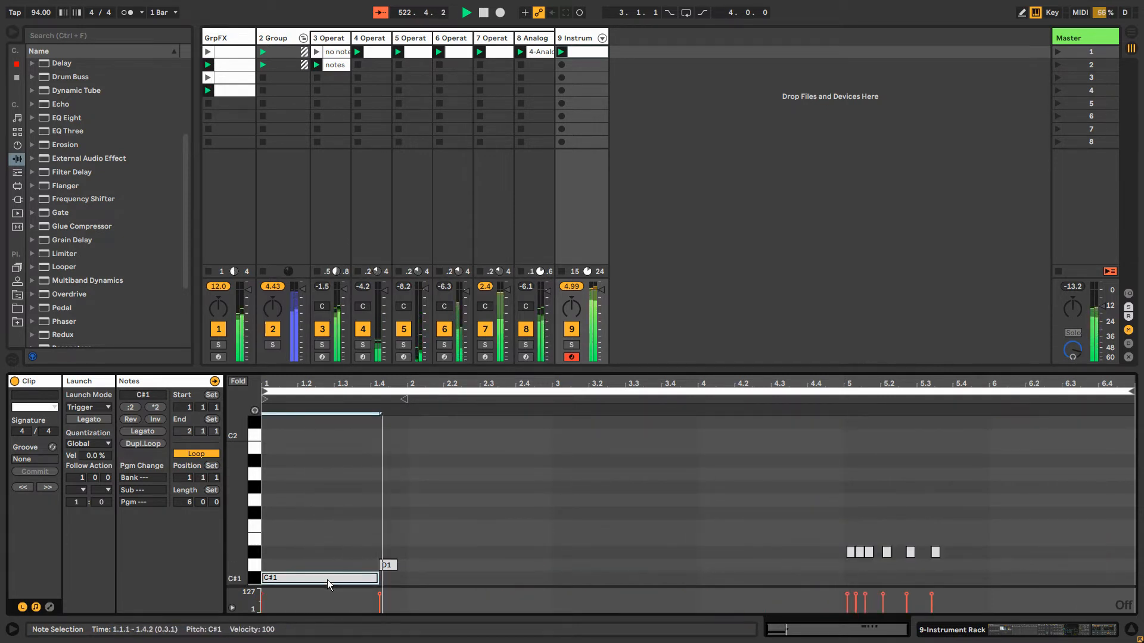
key("ctrl+d")
left_click_drag(524, 582, 806, 585)
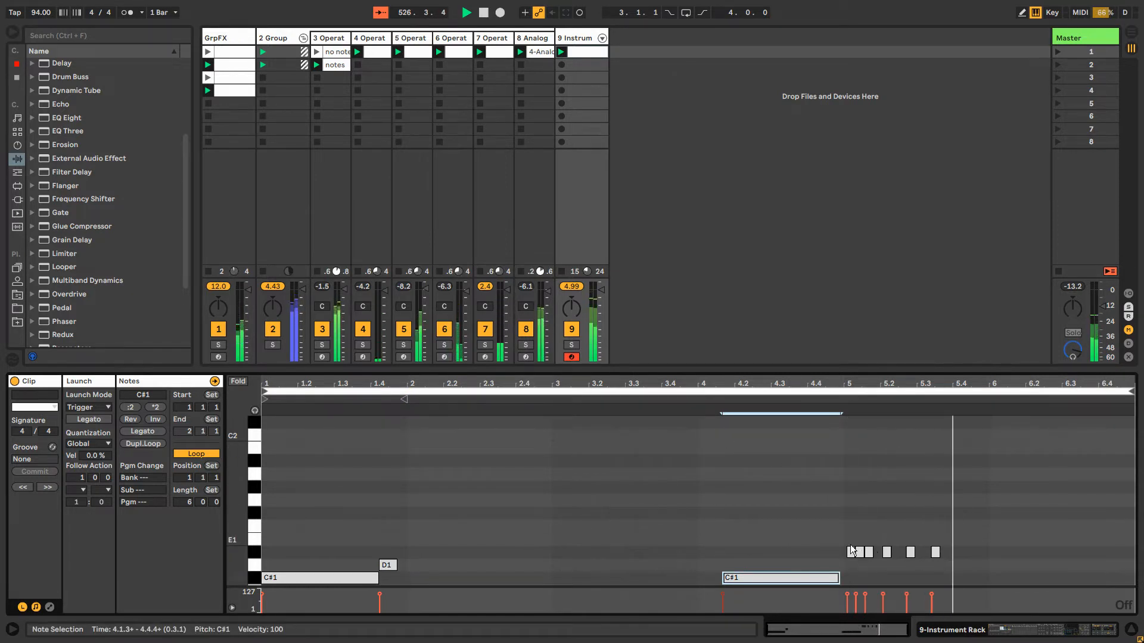
Shift the second C#1 note and the D#1 notes earlier together so the C#1 starts just before bar 4
left_click(995, 552)
left_click(985, 552)
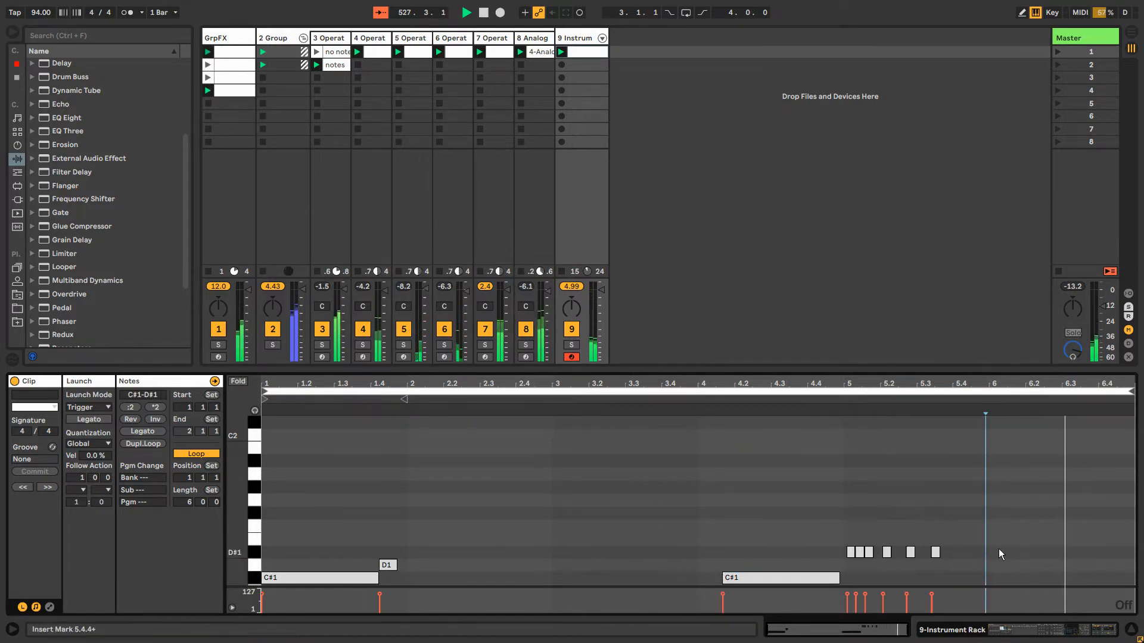
left_click_drag(739, 535, 984, 598)
left_click_drag(767, 581, 738, 582)
left_click(734, 551)
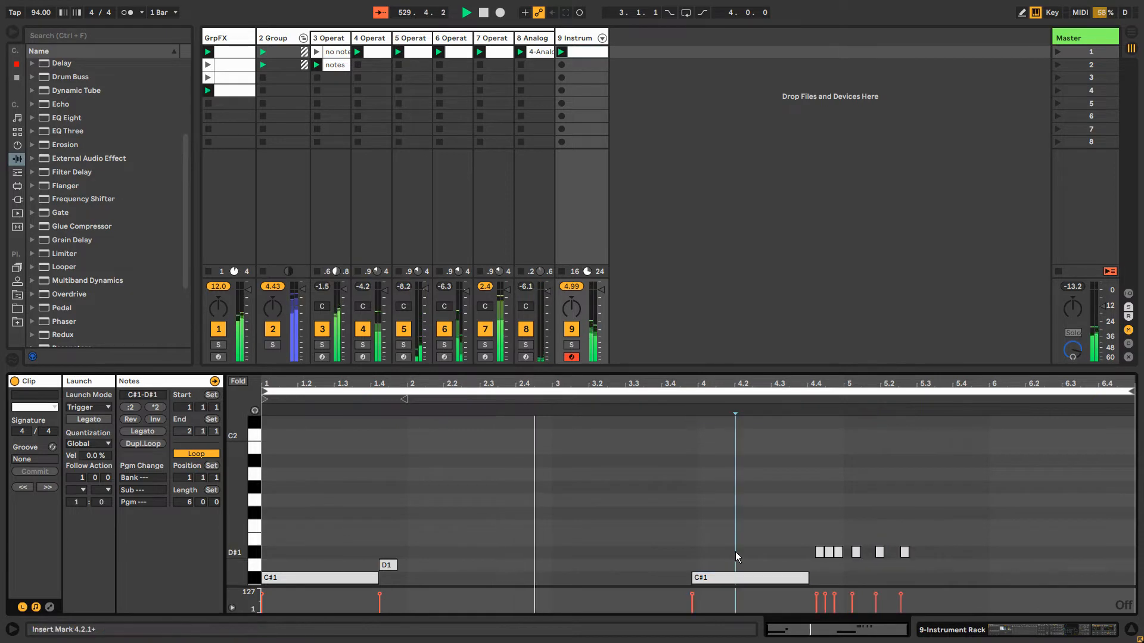
Unfold track 9's rack chains in the mixer and delete the Chord and both Pitch effects from the third Operator chain
left_click(600, 38)
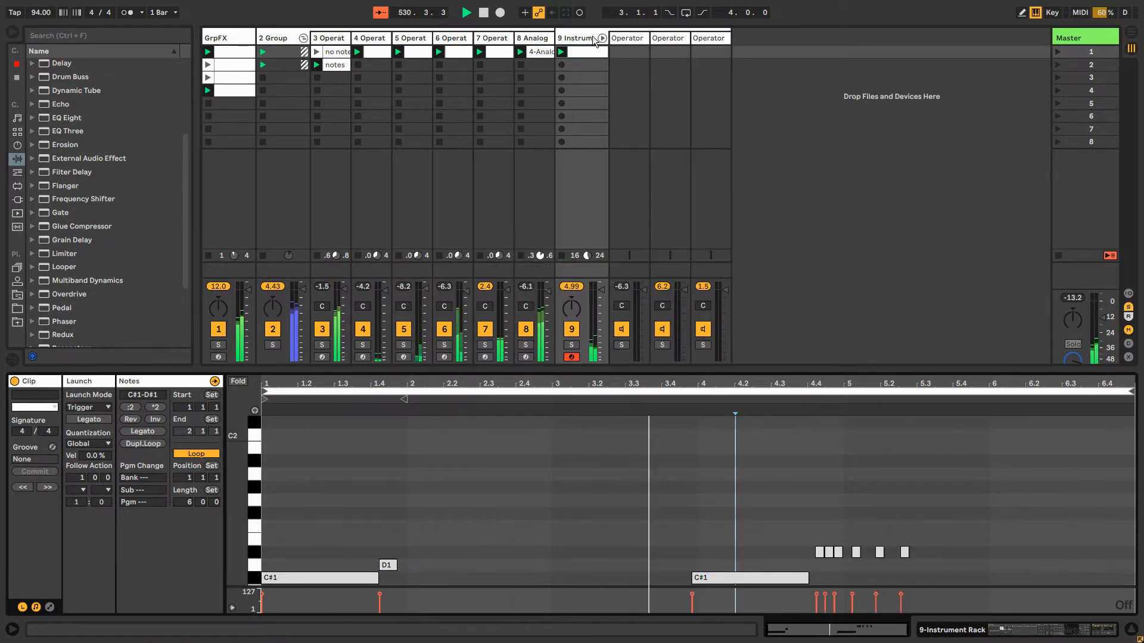
double_click(584, 38)
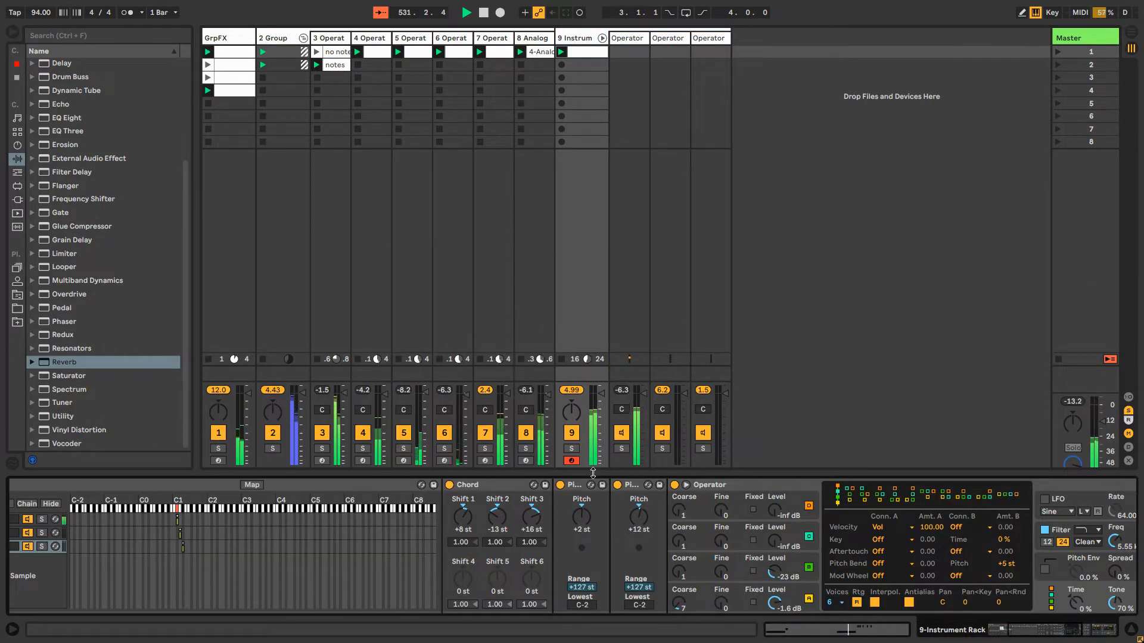
mouse_move(1034, 635)
left_mouse_down()
mouse_move(1023, 636)
mouse_move(1037, 635)
left_mouse_up()
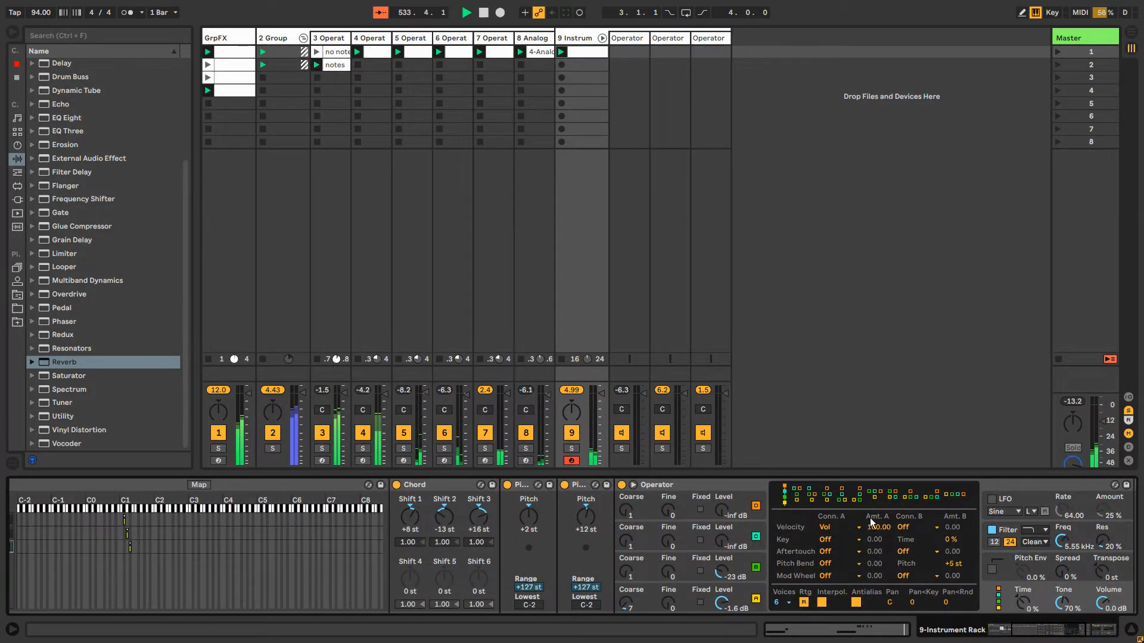
left_click(578, 487)
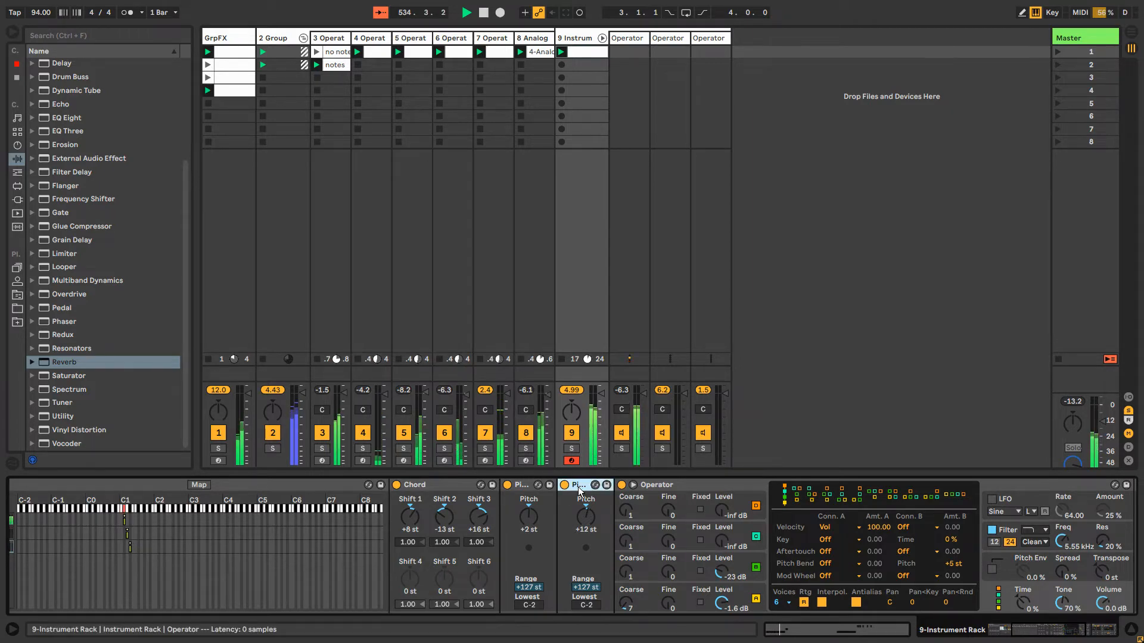
left_click(417, 484, "shift")
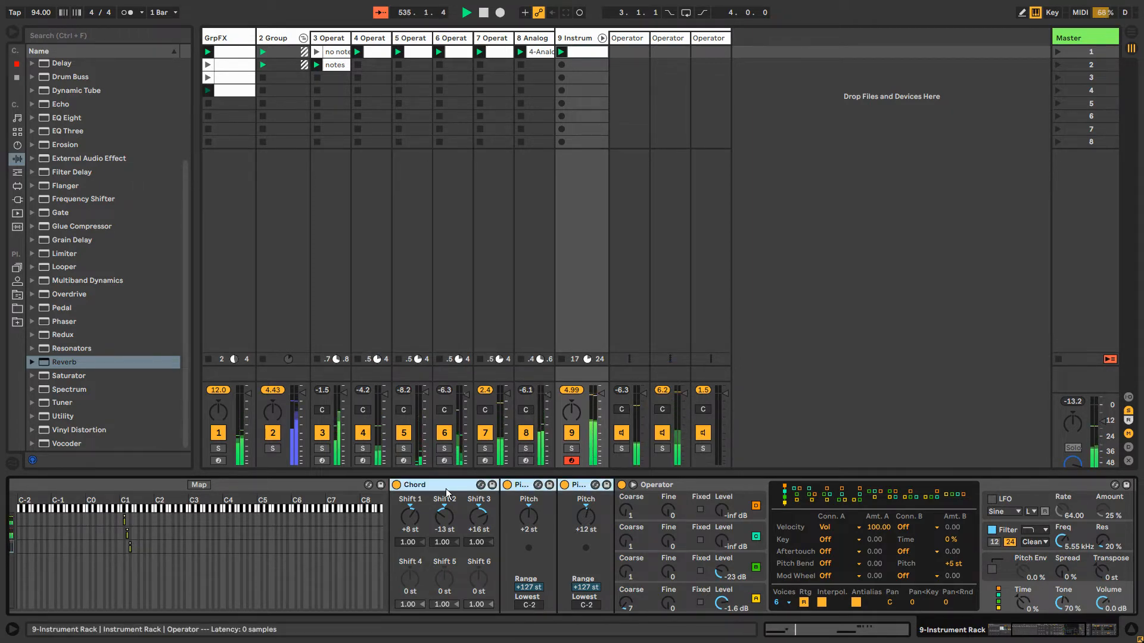
key("Delete")
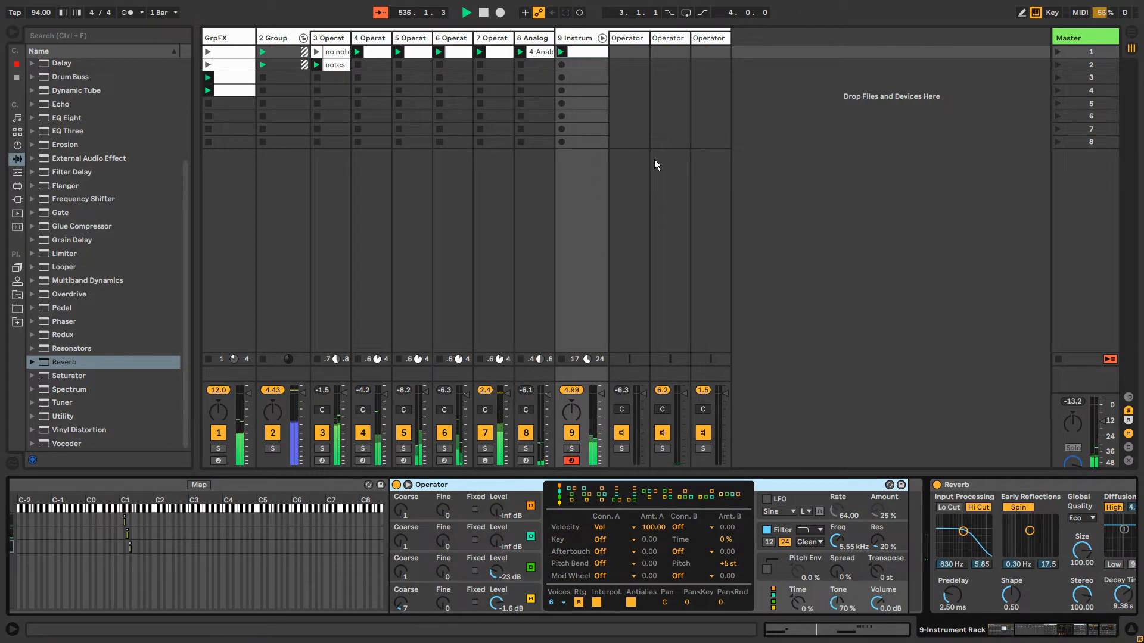
Draw lower, rising velocities for the first three D#1 notes near the end of bar 4 in the track 9 clip
left_click(599, 54)
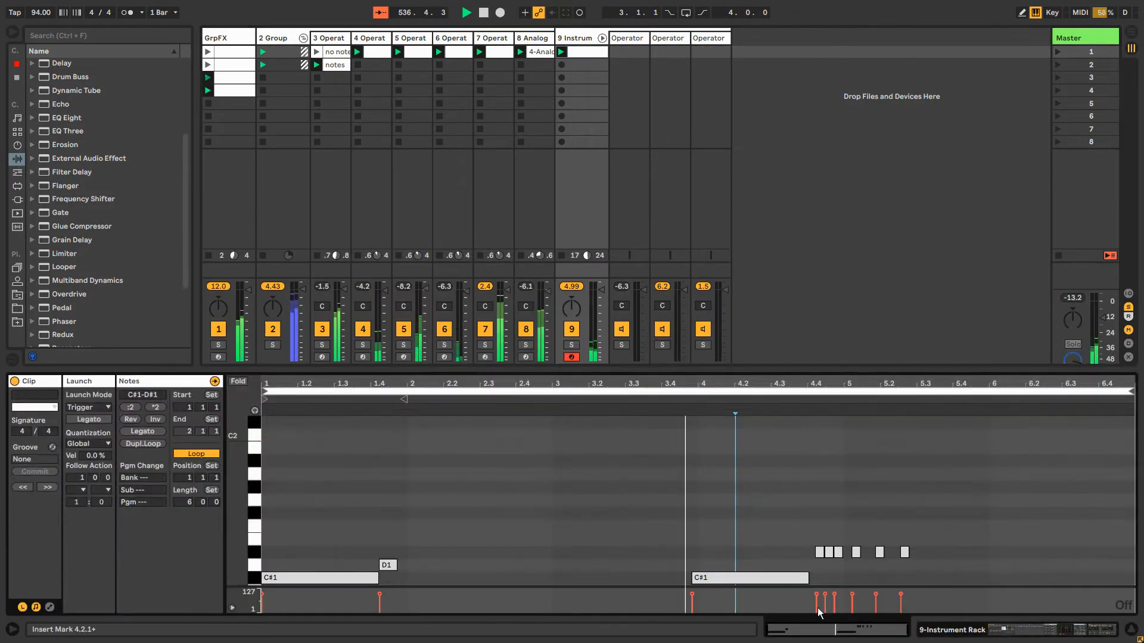
key("b")
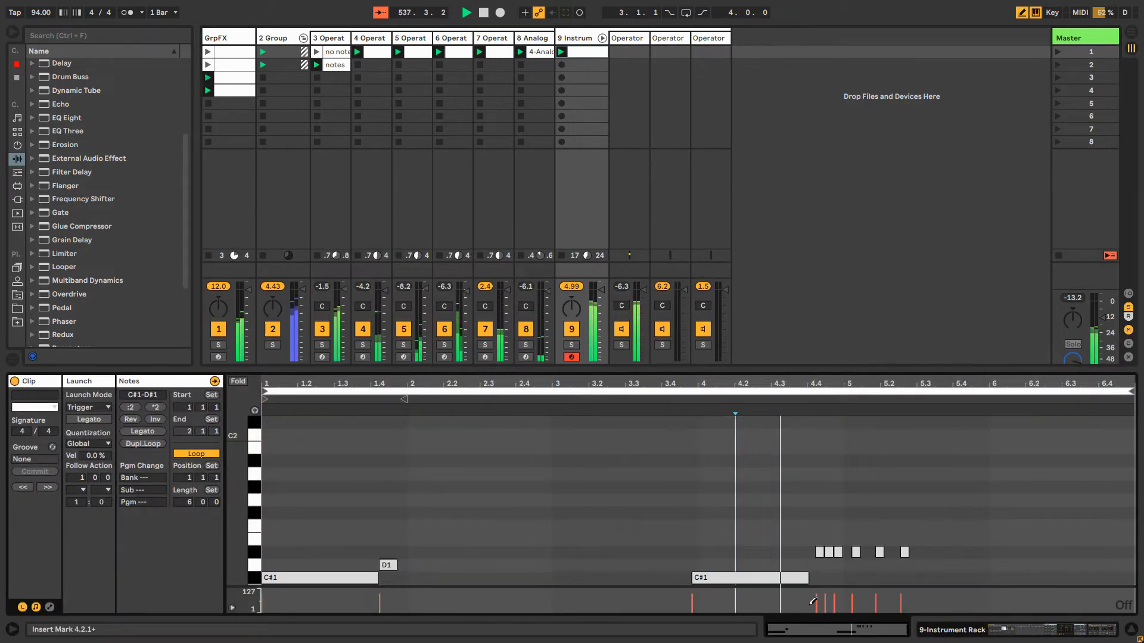
left_click_drag(815, 607, 835, 600)
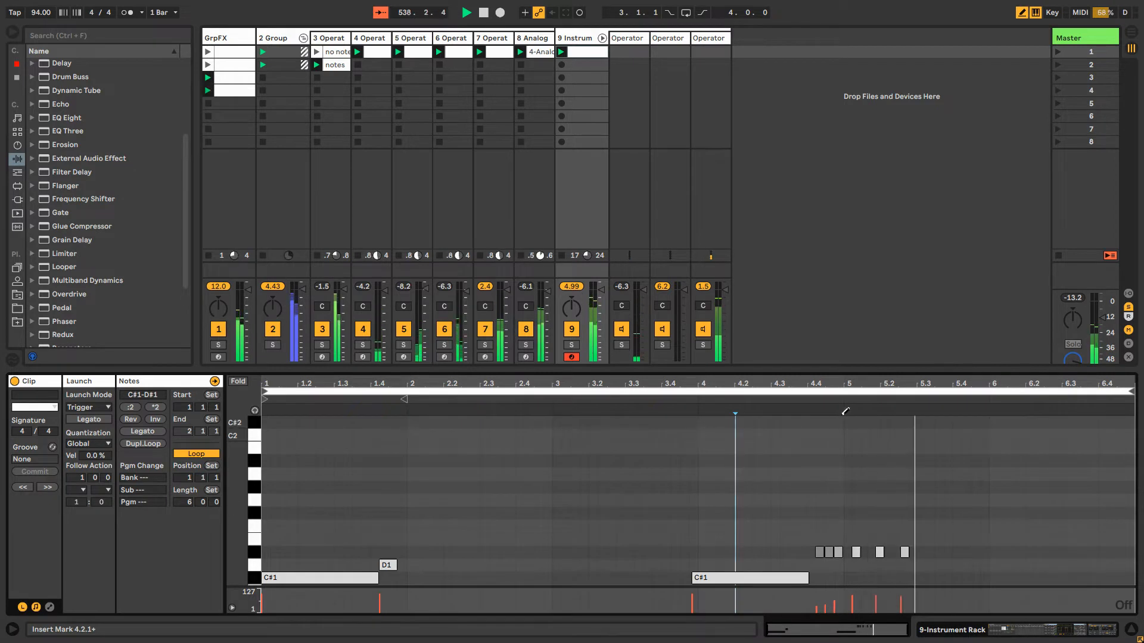
Shorten the first D#1 note in the bar 4 group to about a third of its length
left_click_drag(844, 411, 777, 424)
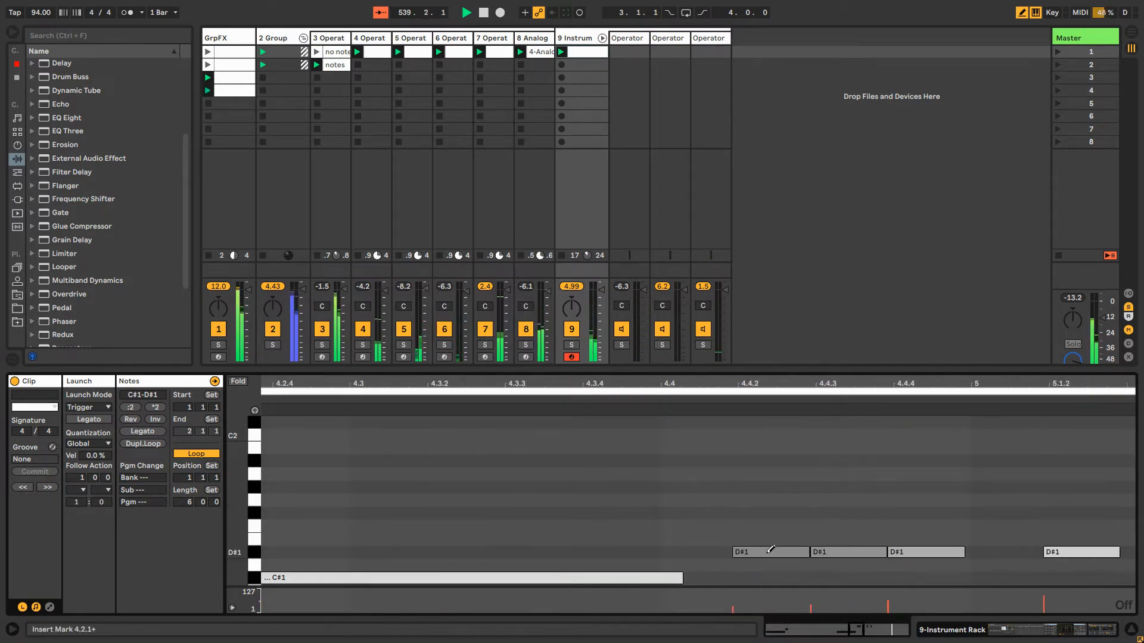
left_click(767, 553)
key("ctrl+z")
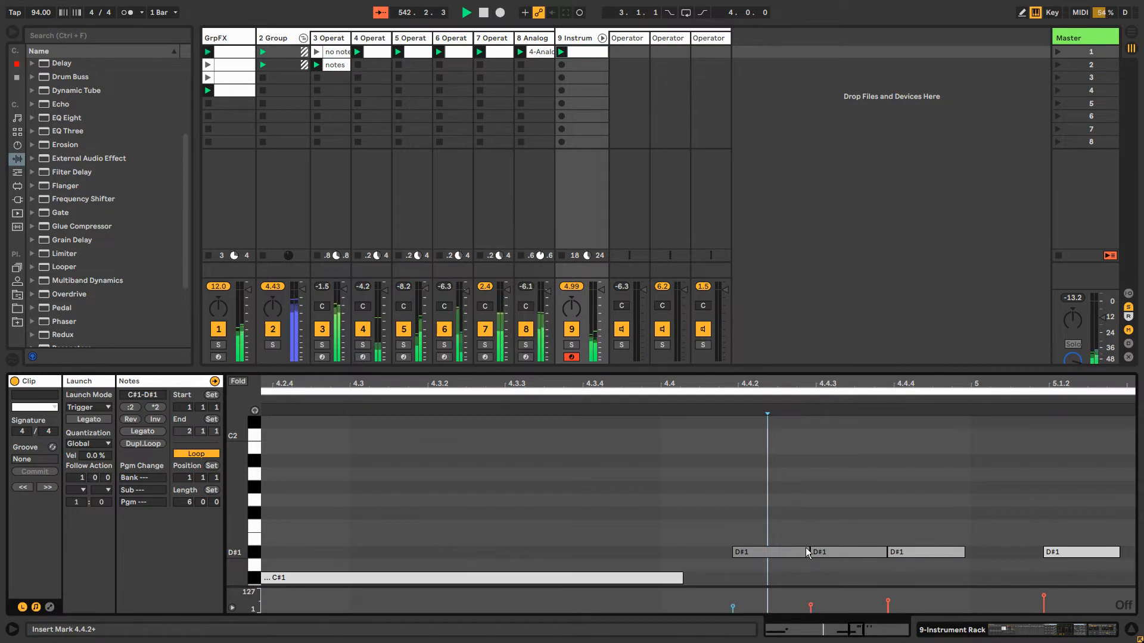
mouse_move(807, 547)
left_mouse_down()
mouse_move(772, 548)
mouse_move(809, 555)
left_mouse_up()
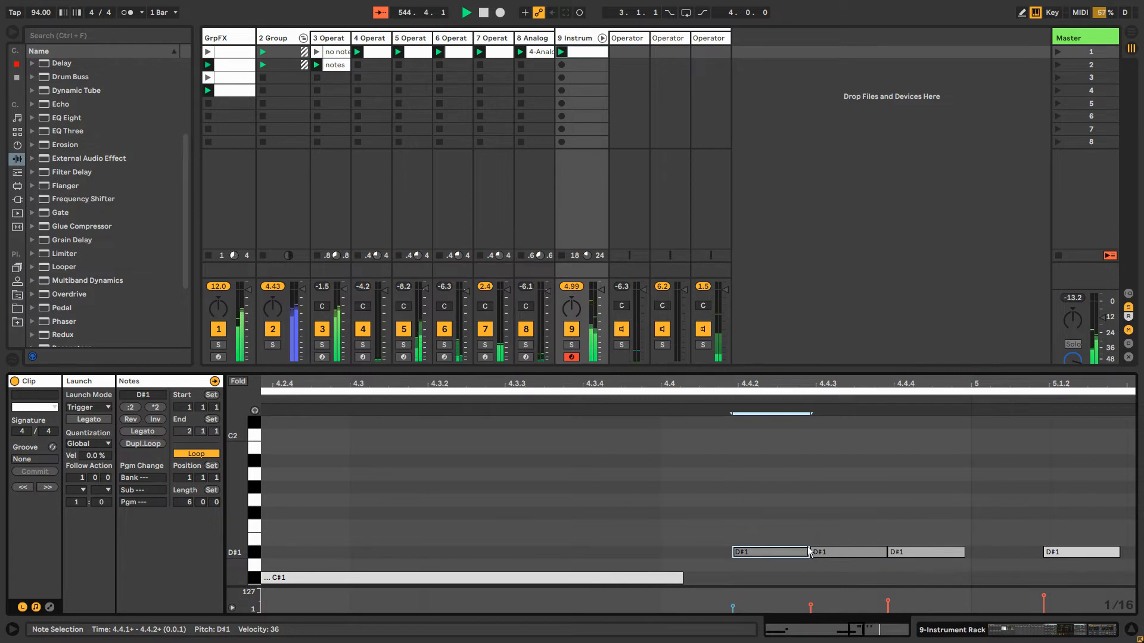
left_click(811, 548)
left_click_drag(808, 548, 753, 546)
Place three copies of the shortened D#1 note after it with widening gaps, replacing the second full-length D#1 note
key("ctrl+d")
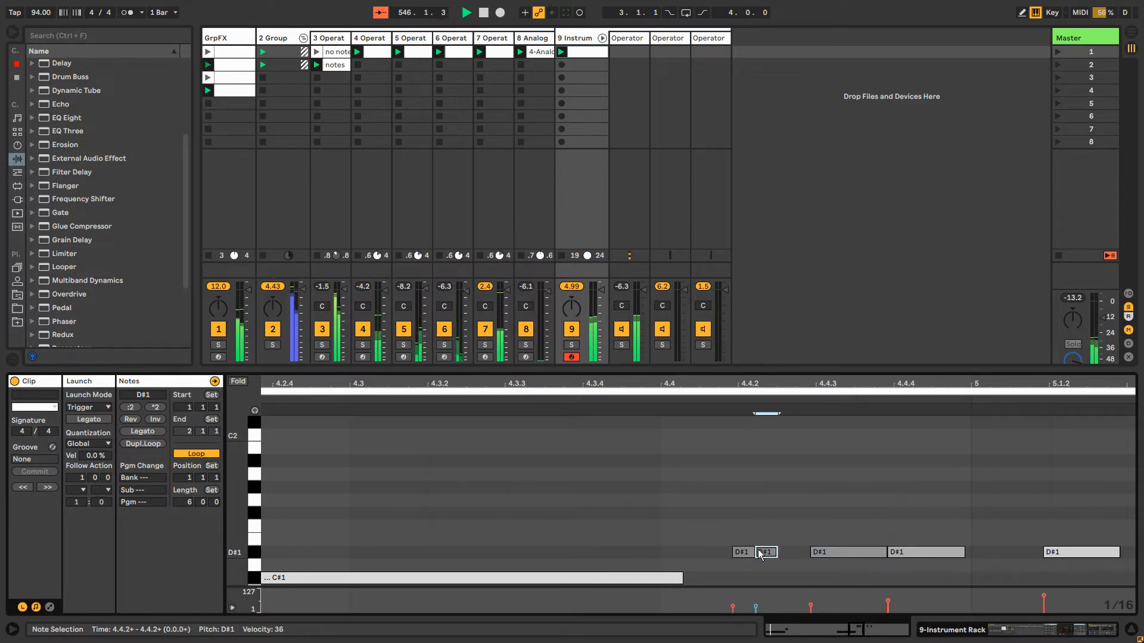
key("ctrl+d")
left_click_drag(795, 557, 844, 557)
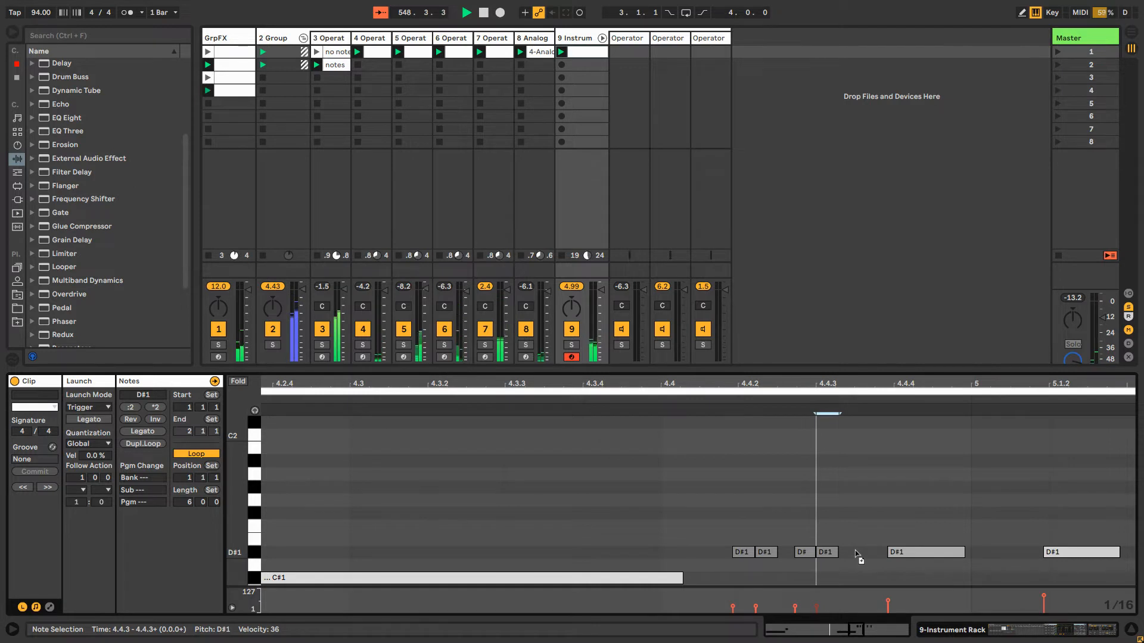
key("Right")
left_click_drag(861, 551, 858, 553)
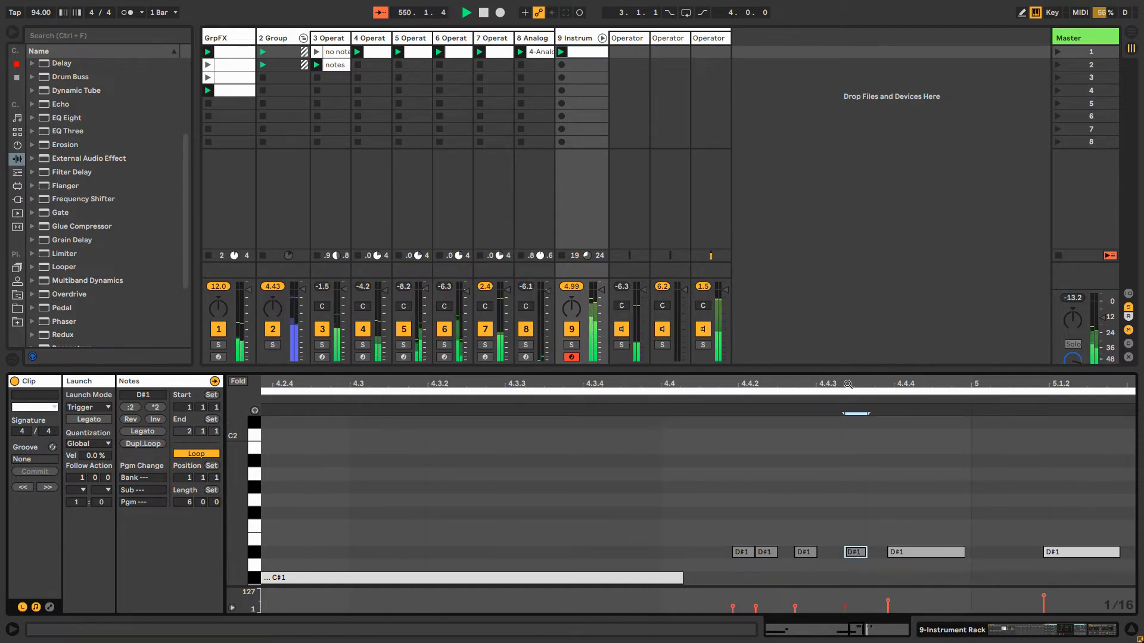
left_click_drag(848, 385, 793, 389)
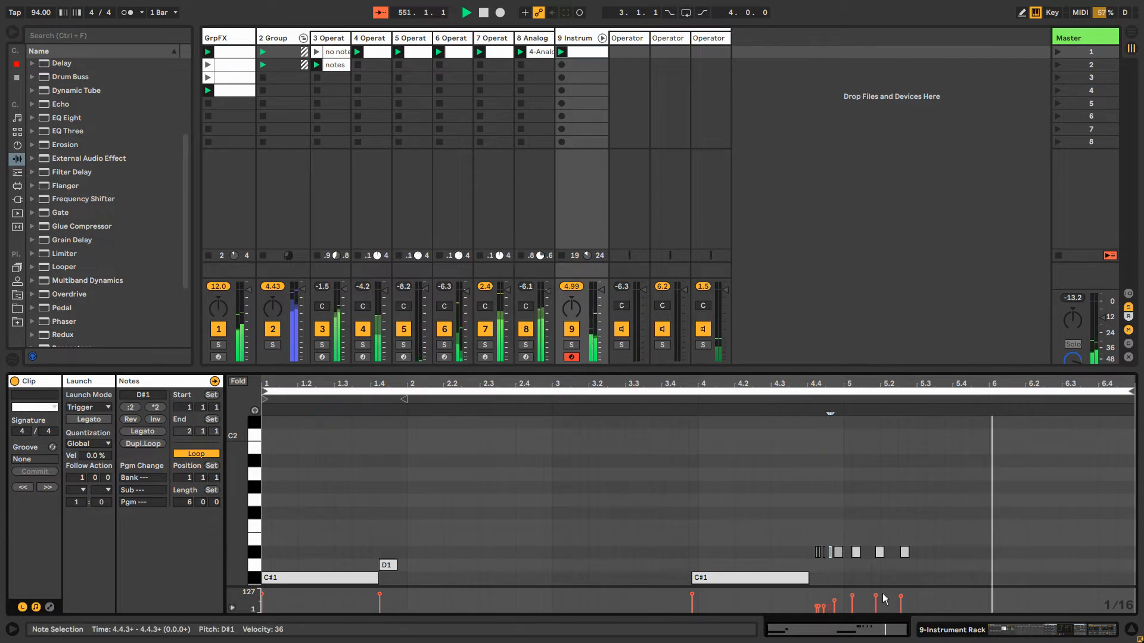
left_click(1034, 544)
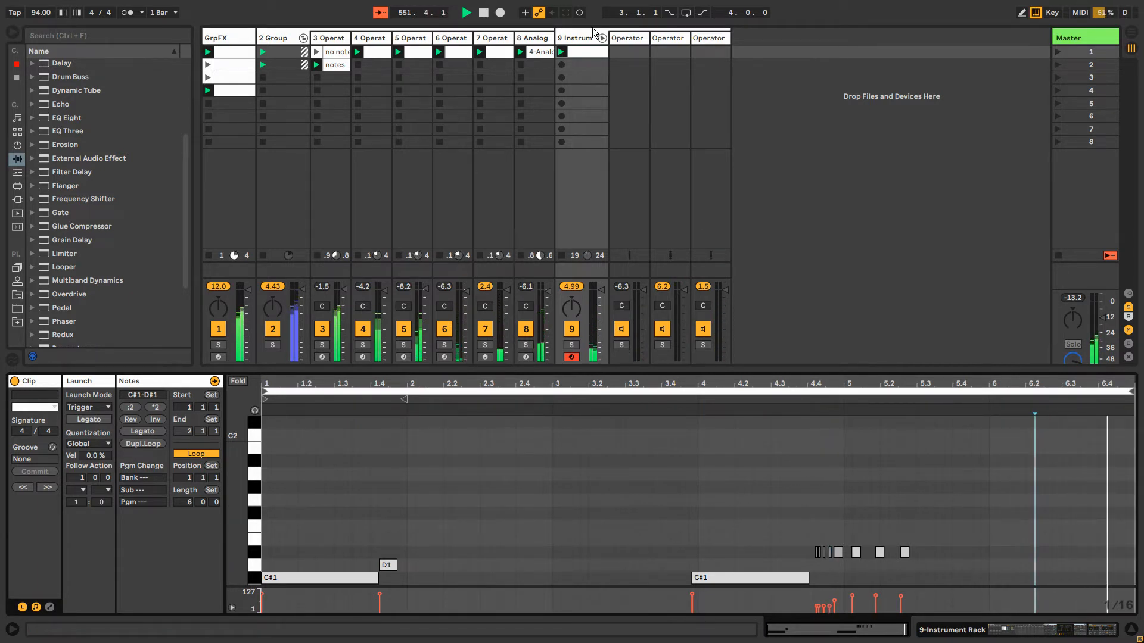
Add an E1 note at the start of bar 3 and lengthen it to about 1.25 beats
left_click(585, 51)
double_click(585, 51)
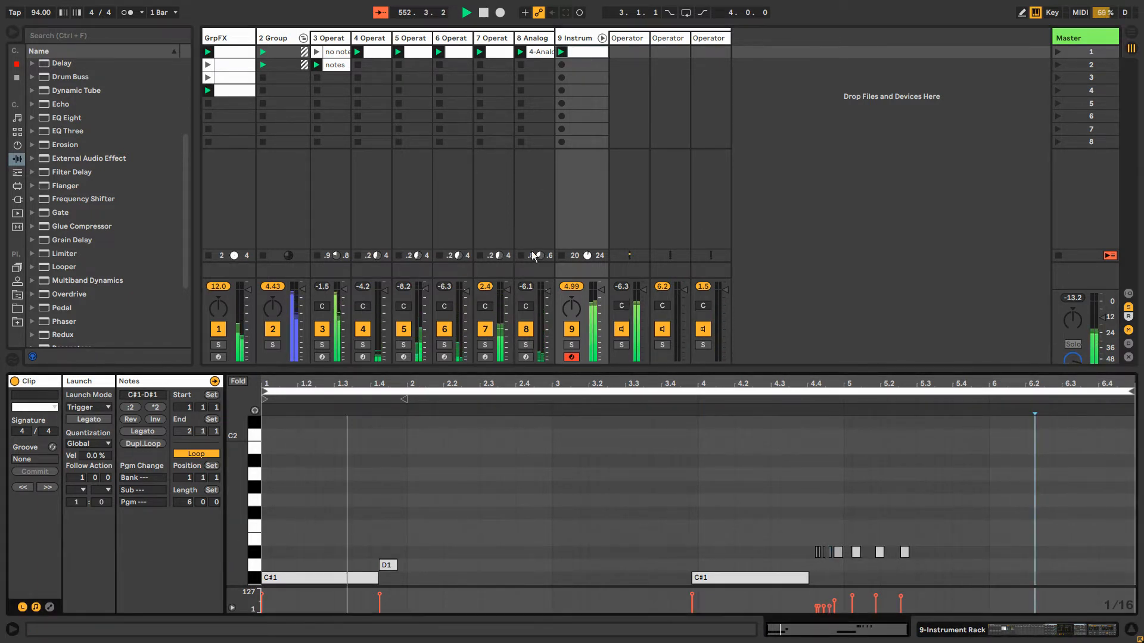
double_click(556, 539)
left_click_drag(556, 539, 597, 540)
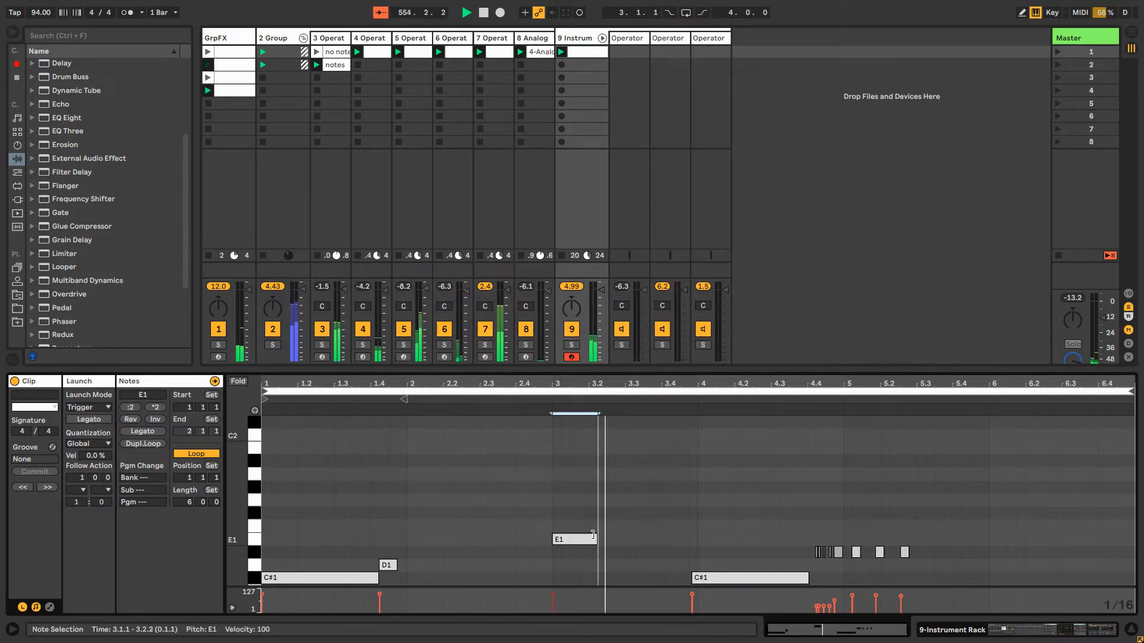
Duplicate the third Operator chain in track 9's Instrument Rack and shift the copy's key zone up to E1
left_click(578, 38)
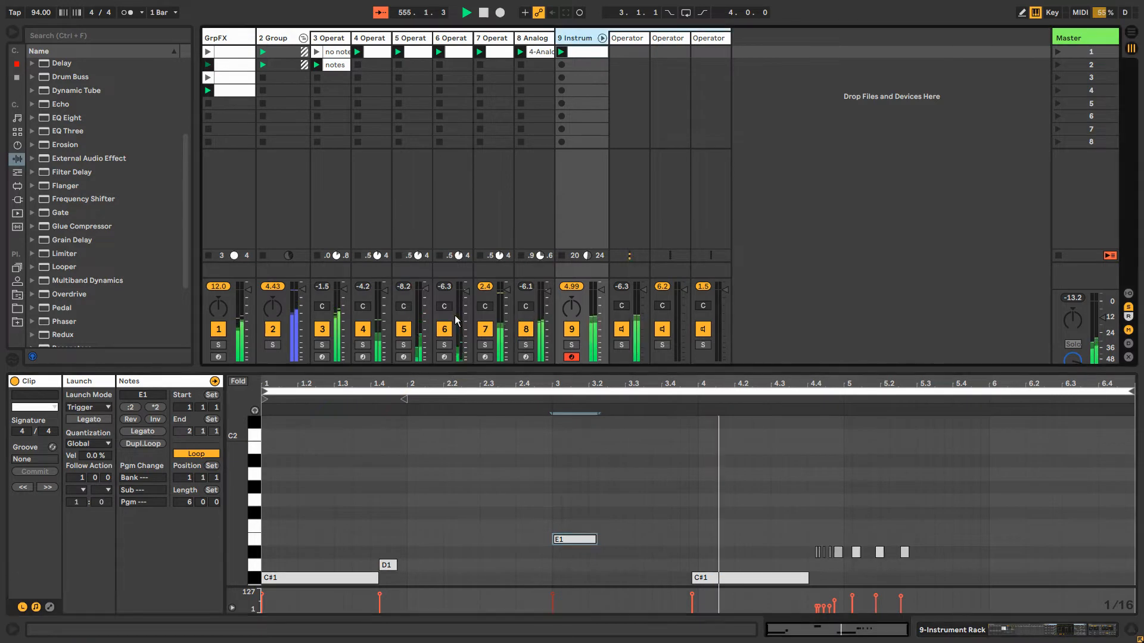
double_click(581, 51)
double_click(582, 38)
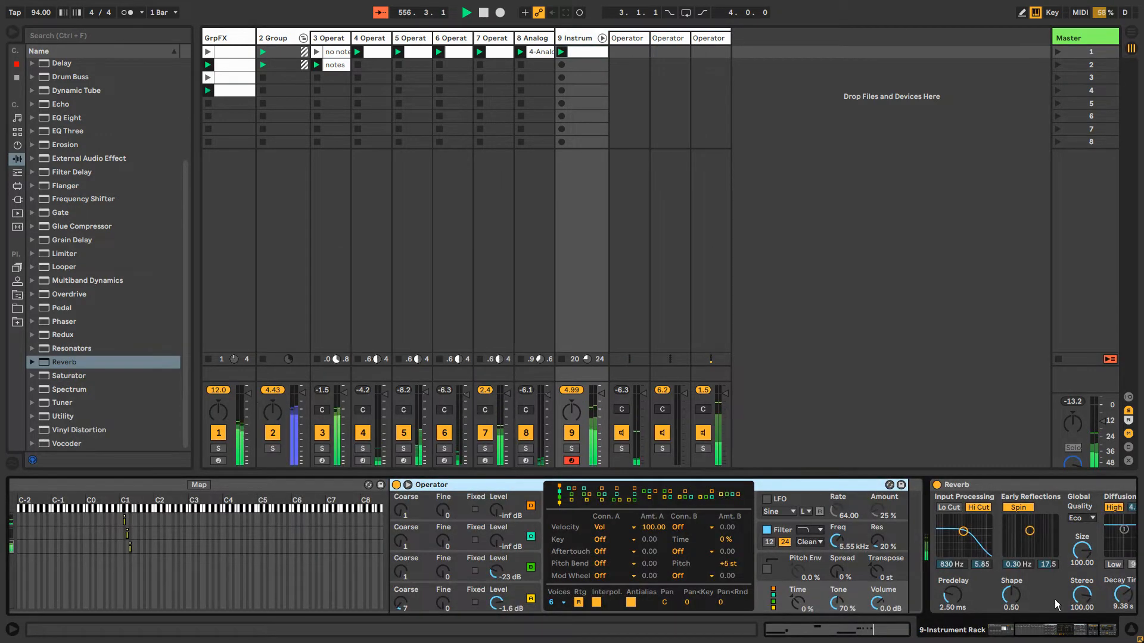
left_click_drag(1037, 636, 1011, 635)
left_click(199, 547)
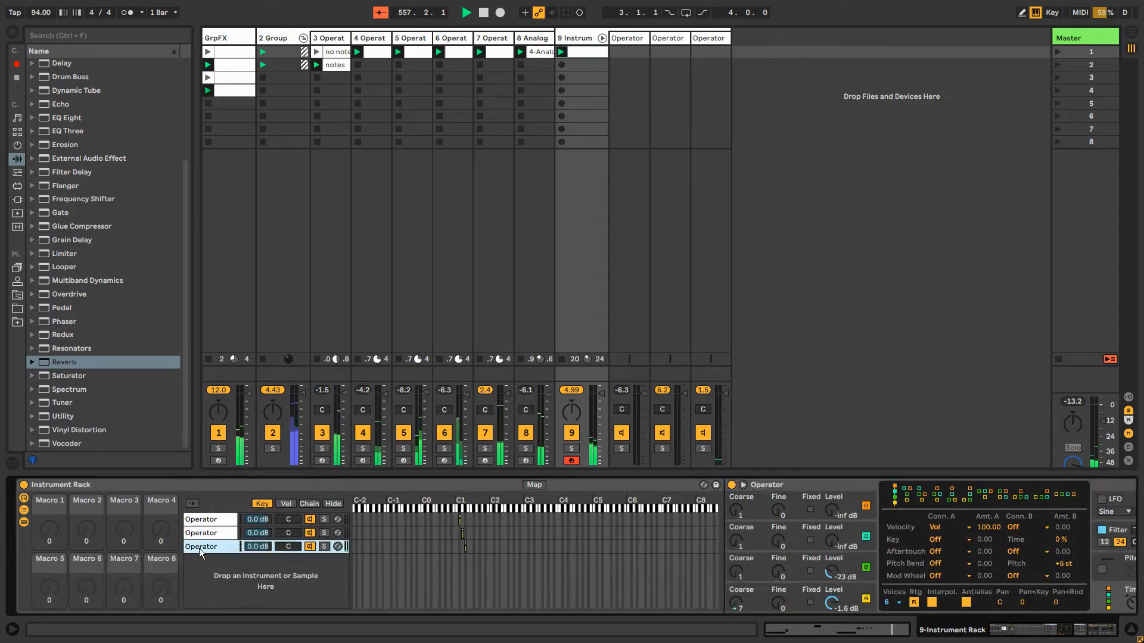
key("ctrl+d")
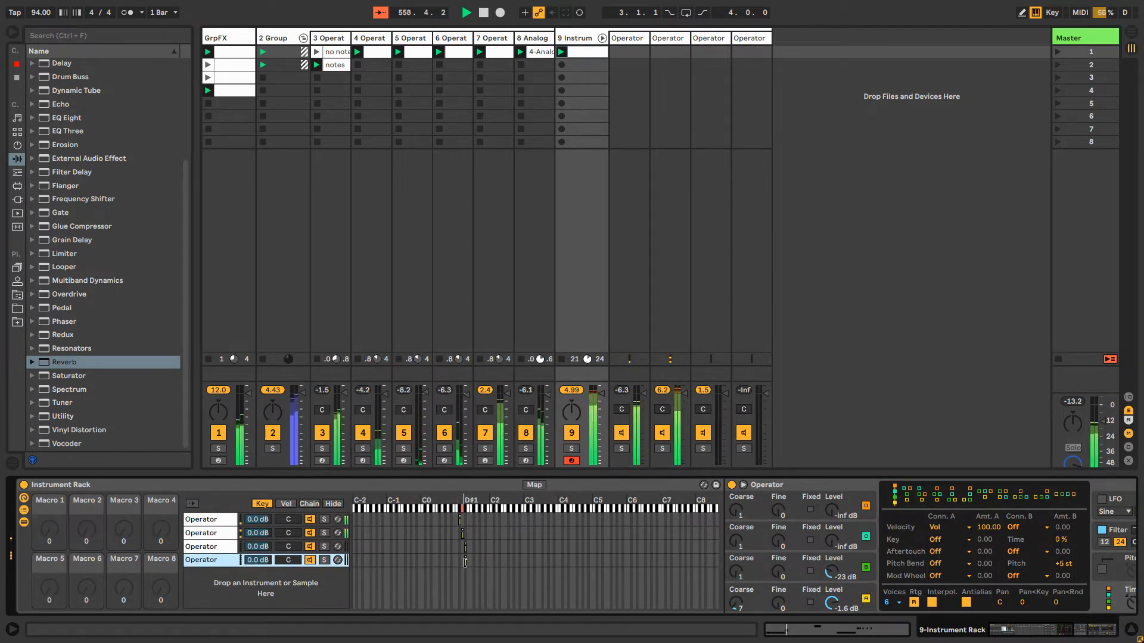
left_click_drag(465, 562, 469, 562)
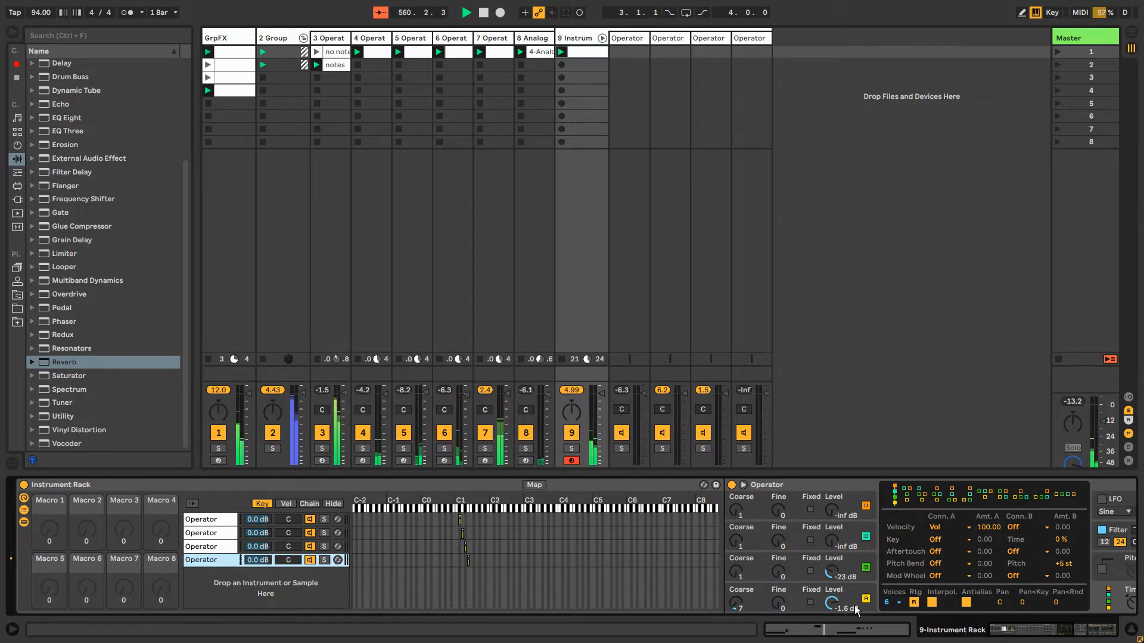
Set oscillator A's waveform to Noise White in the fourth chain's Operator
left_click(822, 574)
left_click(823, 593)
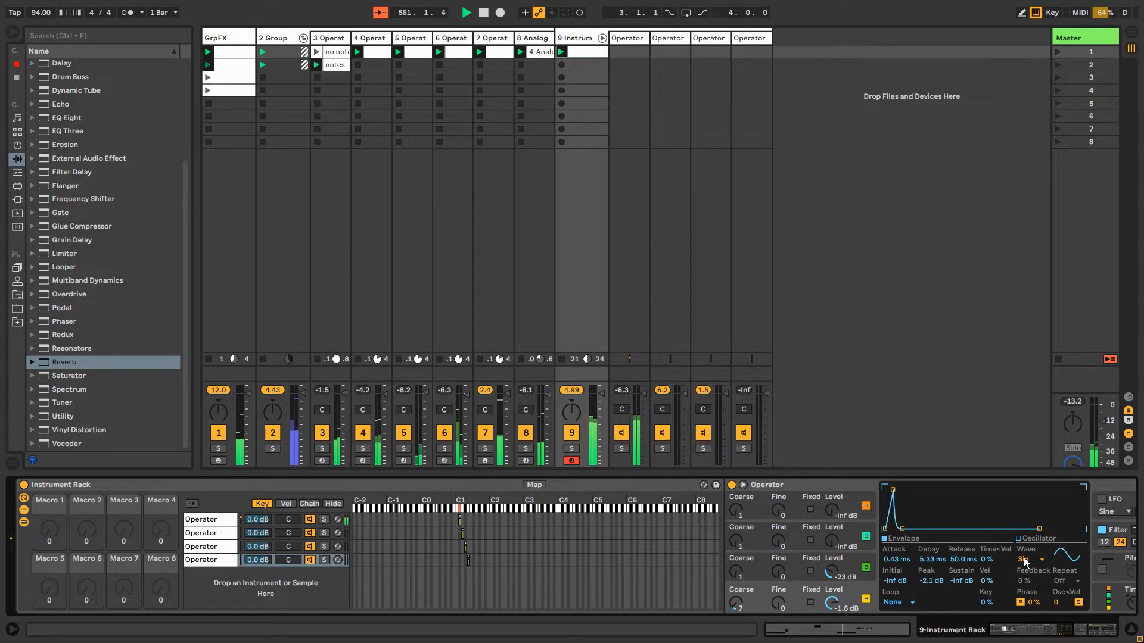
left_click(1024, 561)
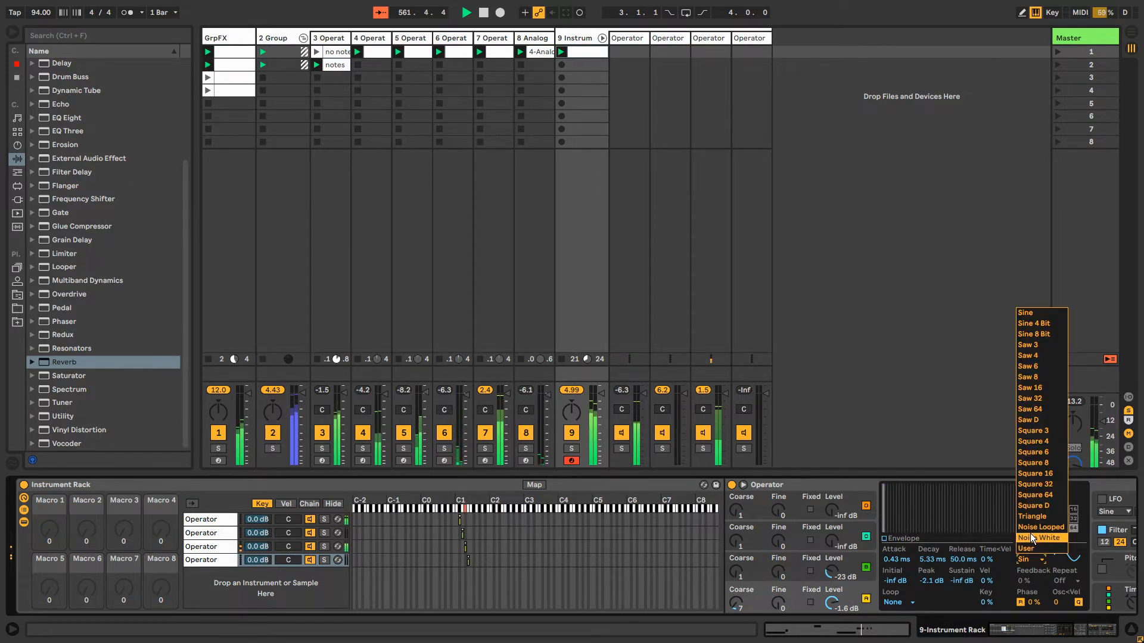
left_click(1032, 539)
left_click_drag(1032, 630, 1066, 630)
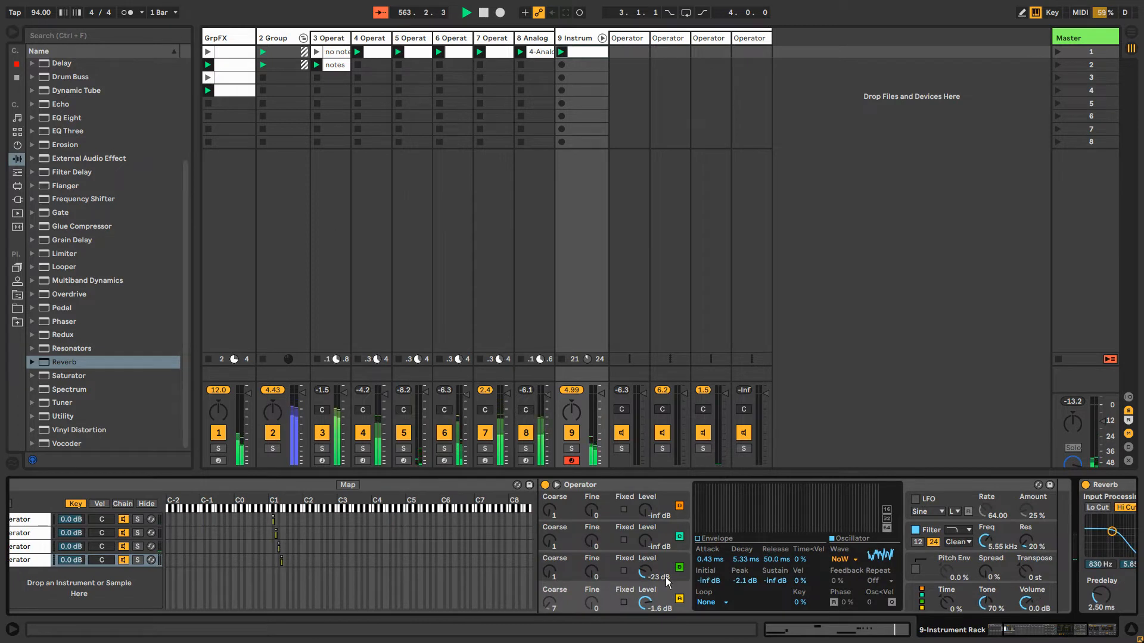
Shape oscillator A's envelope with a 23.0 ms attack, 0.0 dB peak and about 502 ms decay
left_click(697, 539)
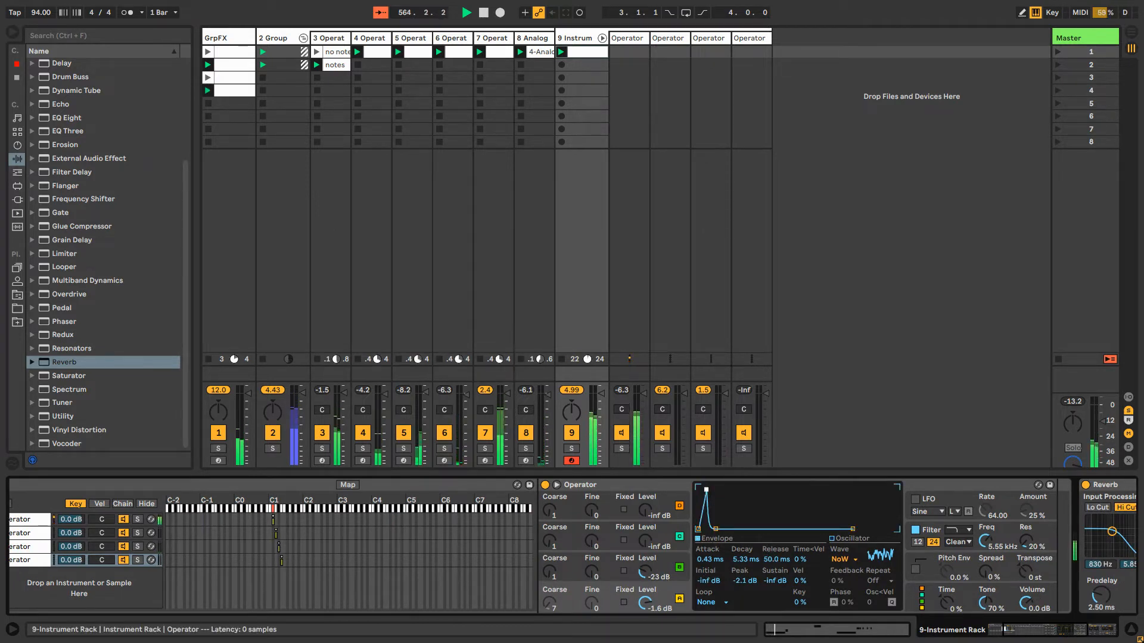
left_click_drag(726, 488, 727, 487)
left_click_drag(736, 529, 762, 529)
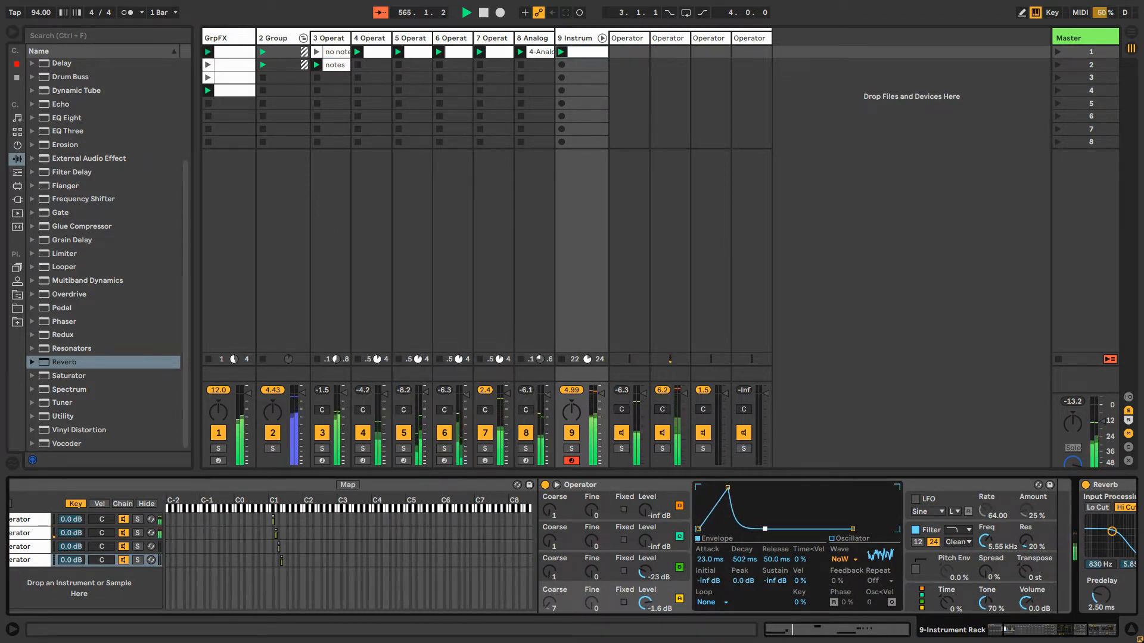
Set oscillator A's level to -11 dB and decay to 810 ms, and open the filter frequency to 15.9 kHz
left_click_drag(983, 548, 983, 533)
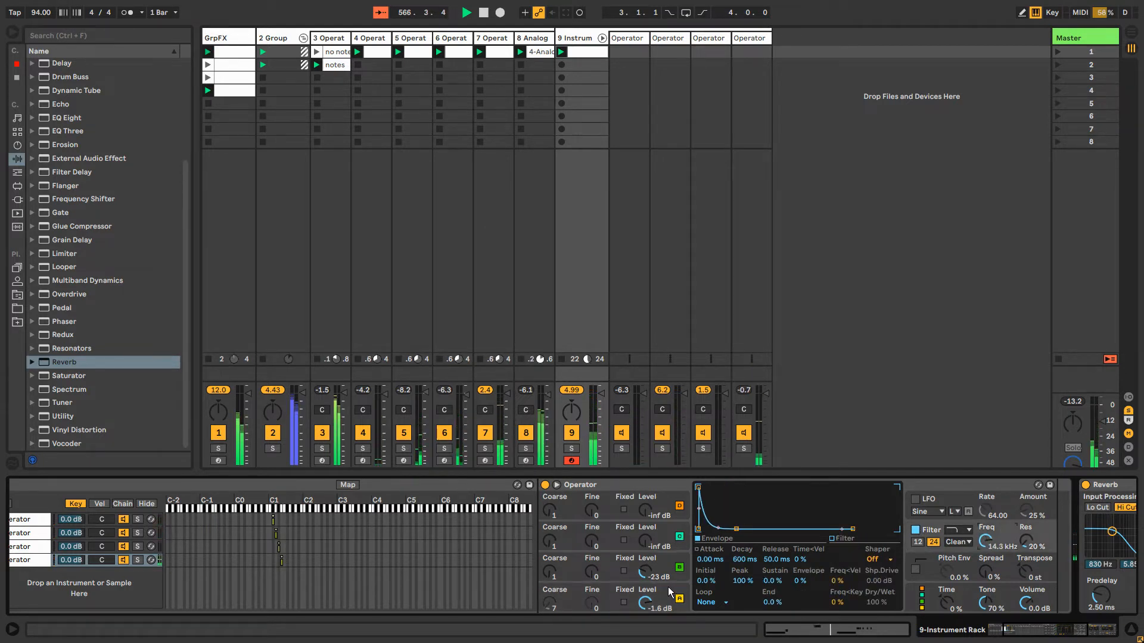
left_click(680, 538)
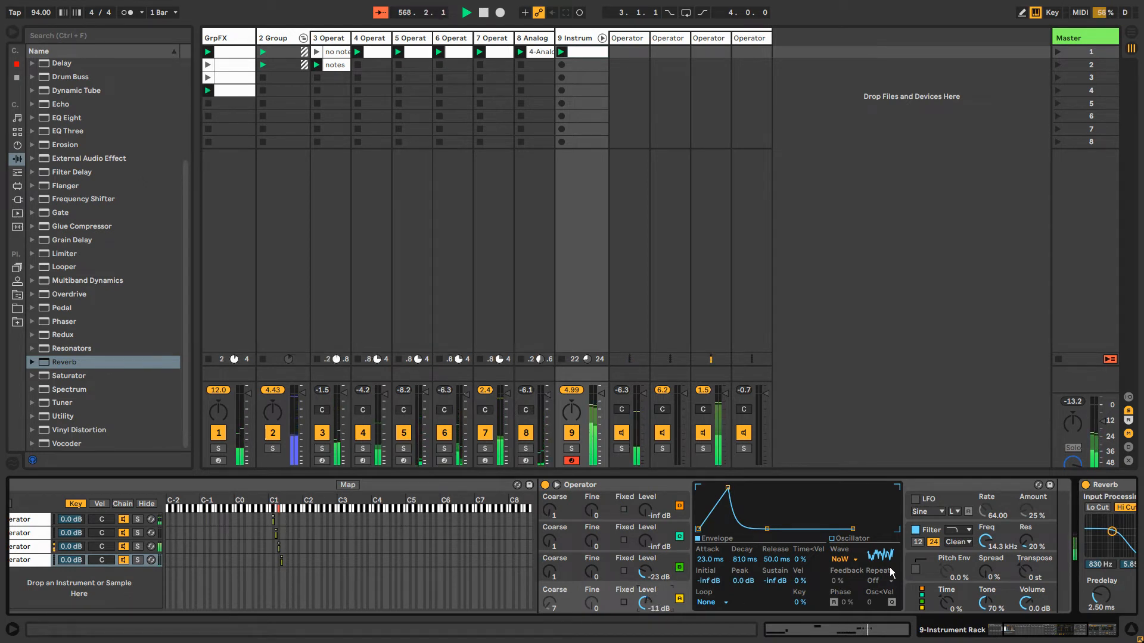
left_click_drag(991, 553, 991, 547)
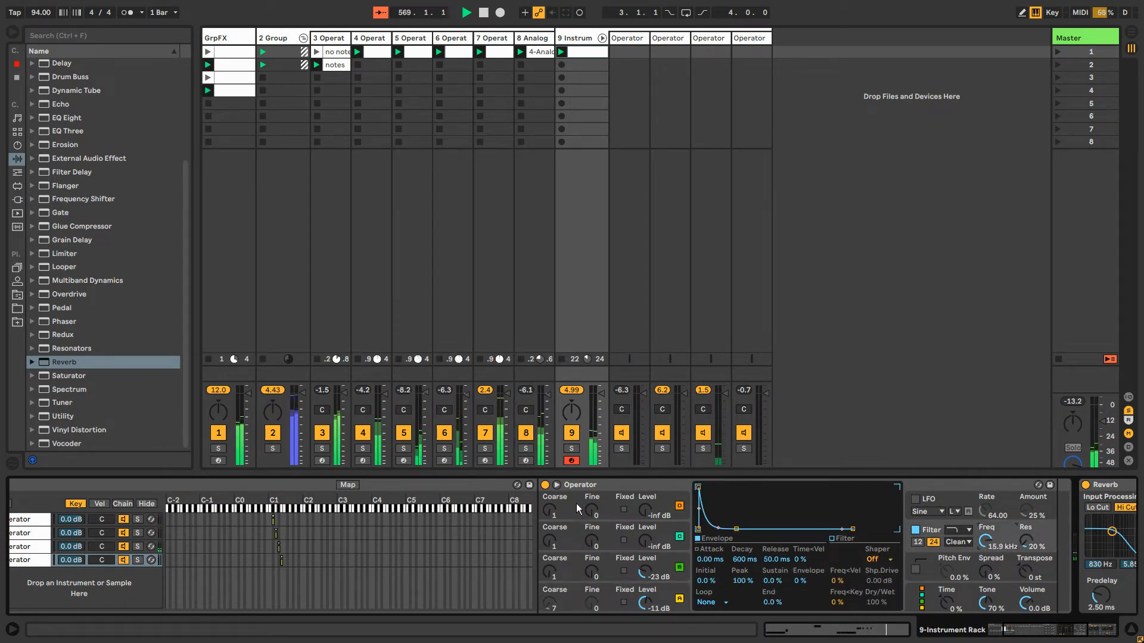
Review the fourth Operator's oscillator settings and the devices along its chain, including the Reverb
left_click(577, 488)
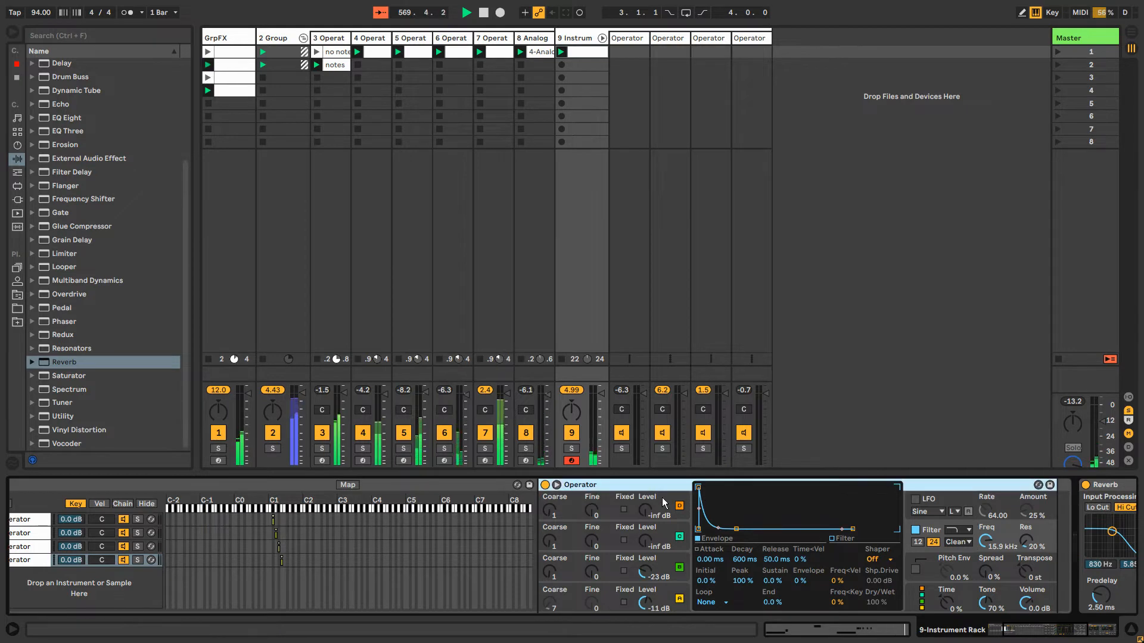
left_click(672, 534)
left_click(677, 564)
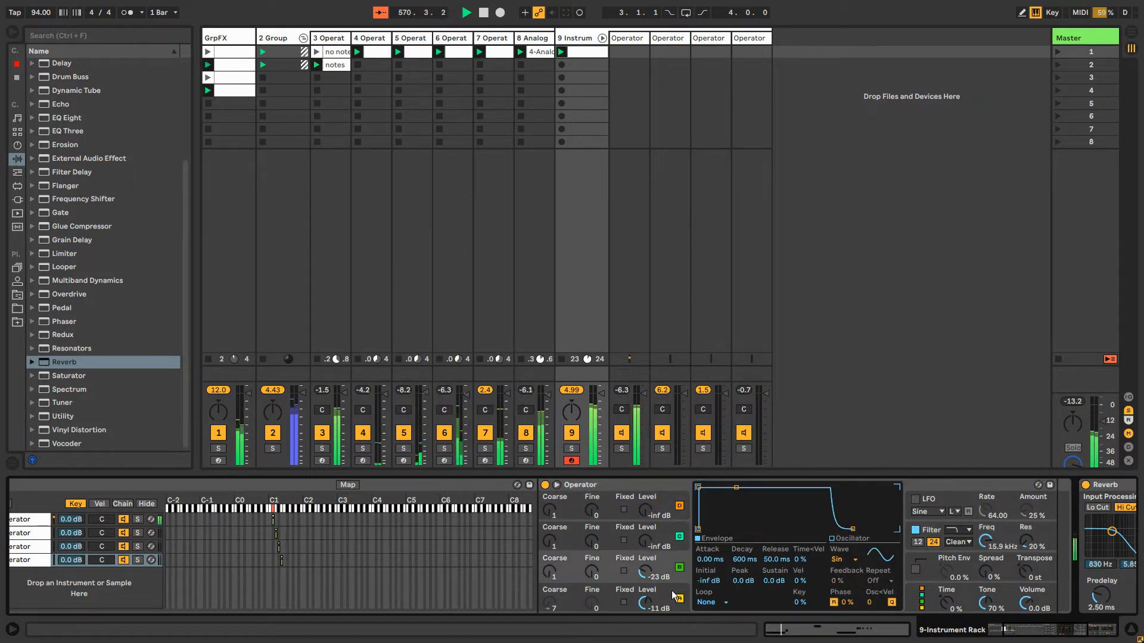
left_click(677, 595)
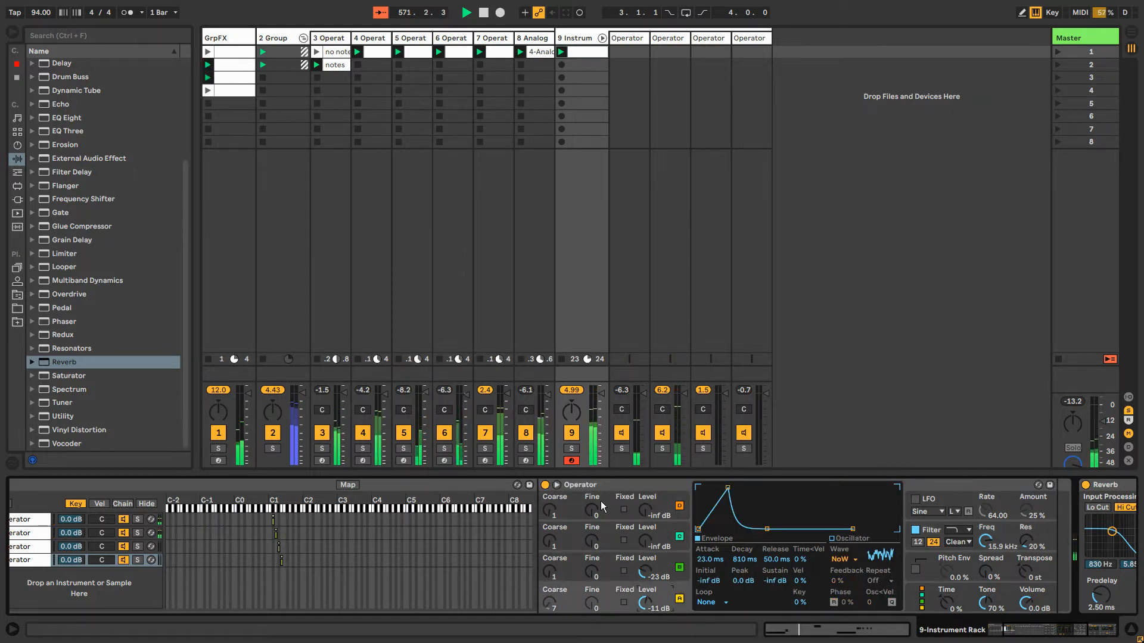
left_click(678, 506)
left_click(638, 487)
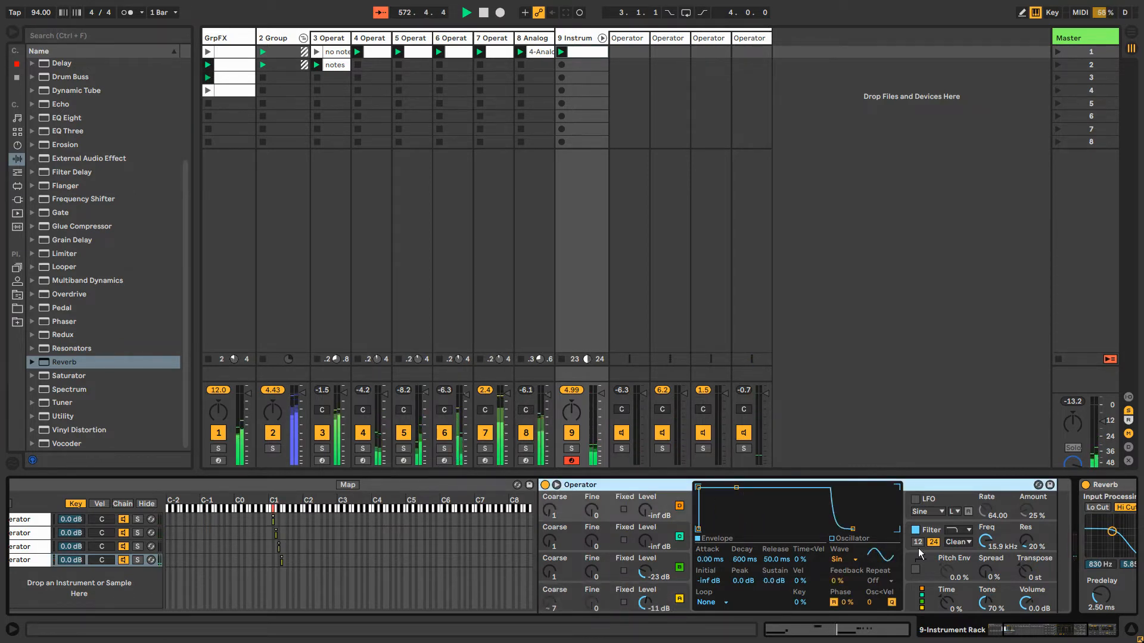
left_click_drag(1026, 633, 1041, 632)
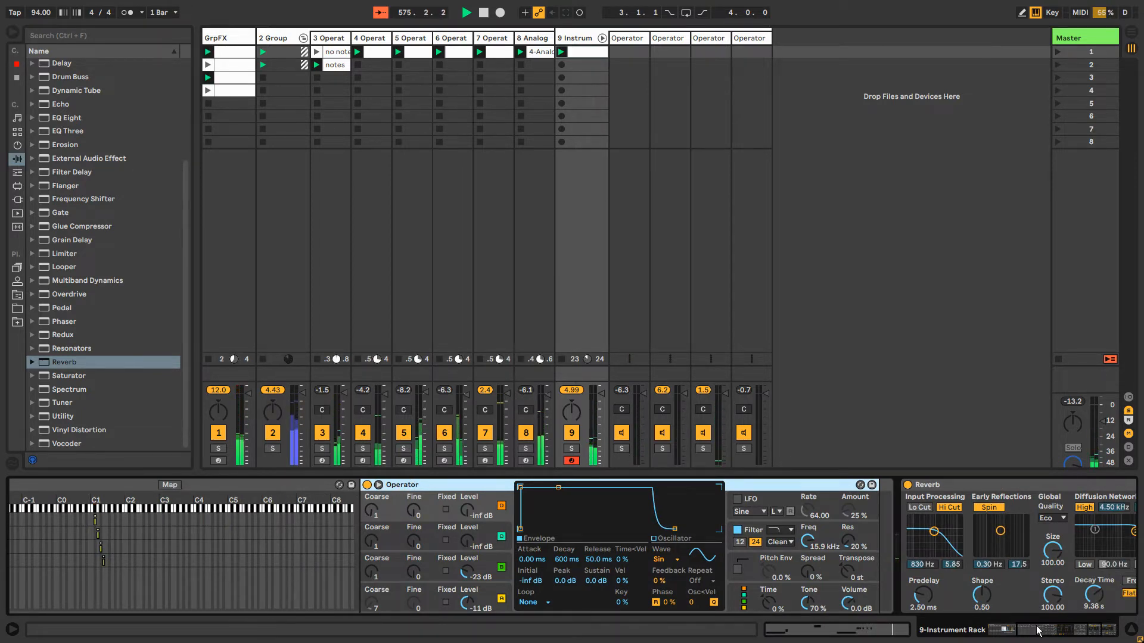
mouse_move(1036, 630)
left_mouse_down()
mouse_move(995, 630)
mouse_move(1015, 631)
left_mouse_up()
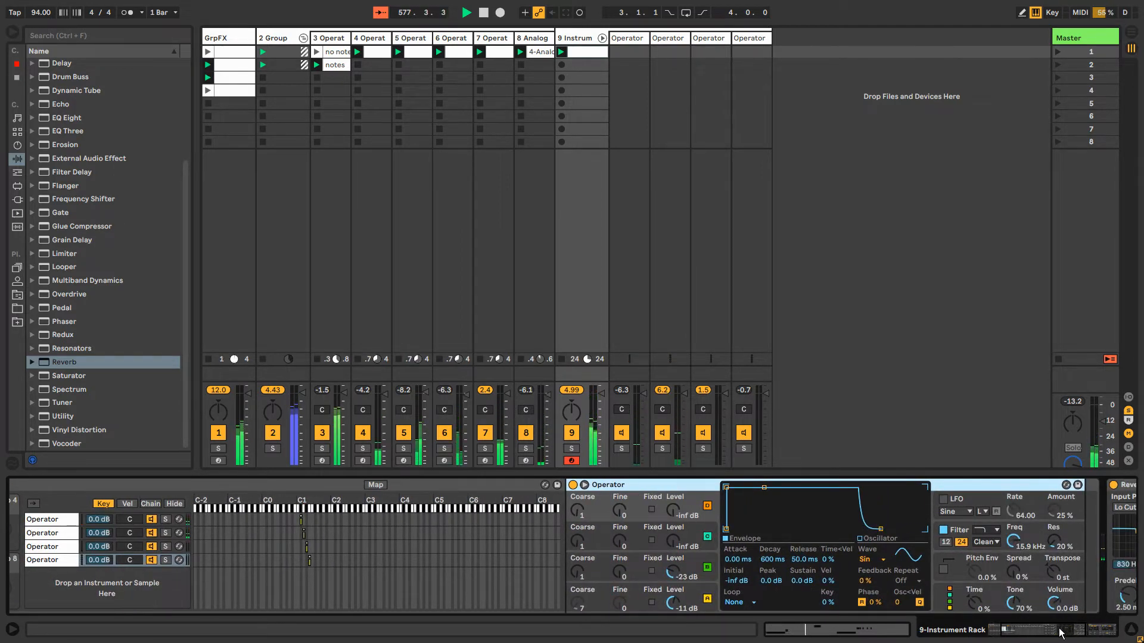
left_click_drag(1061, 633, 1091, 633)
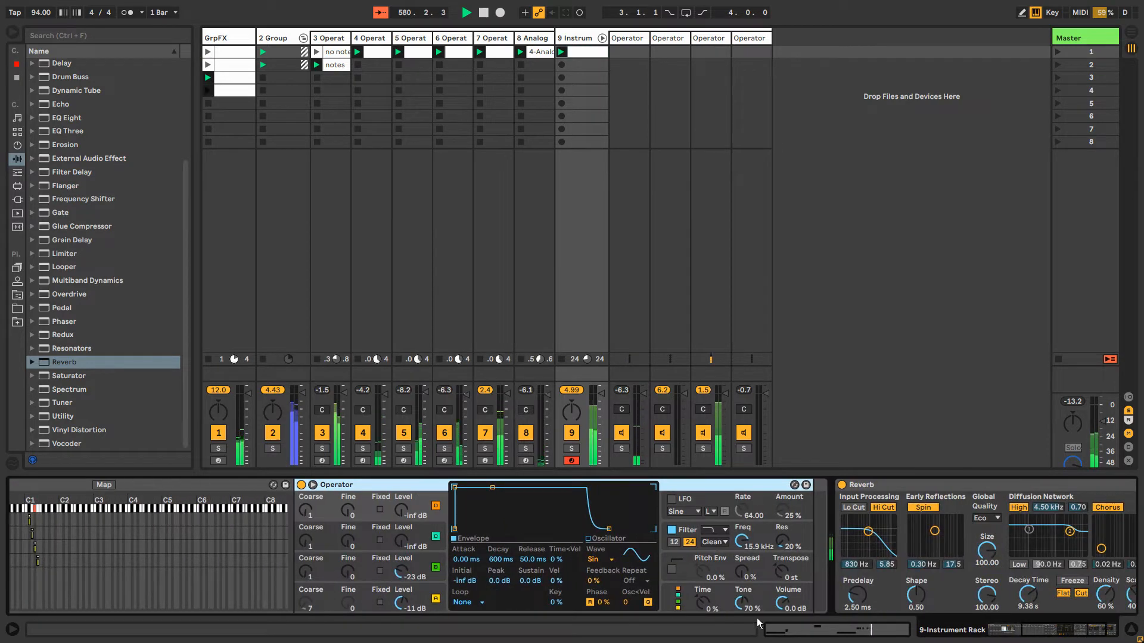
Slow oscillator A's envelope to a 327 ms attack and 3.40 s decay, and set the filter frequency to 7.13 kHz
left_click(436, 597)
left_click_drag(483, 488, 484, 488)
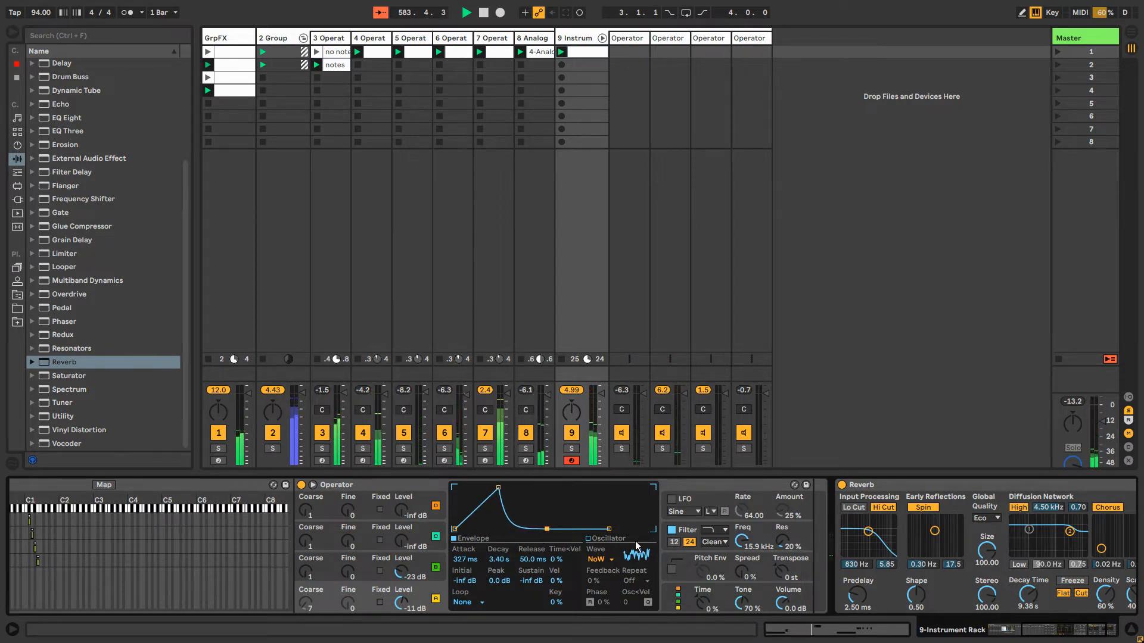
left_click_drag(741, 541, 741, 555)
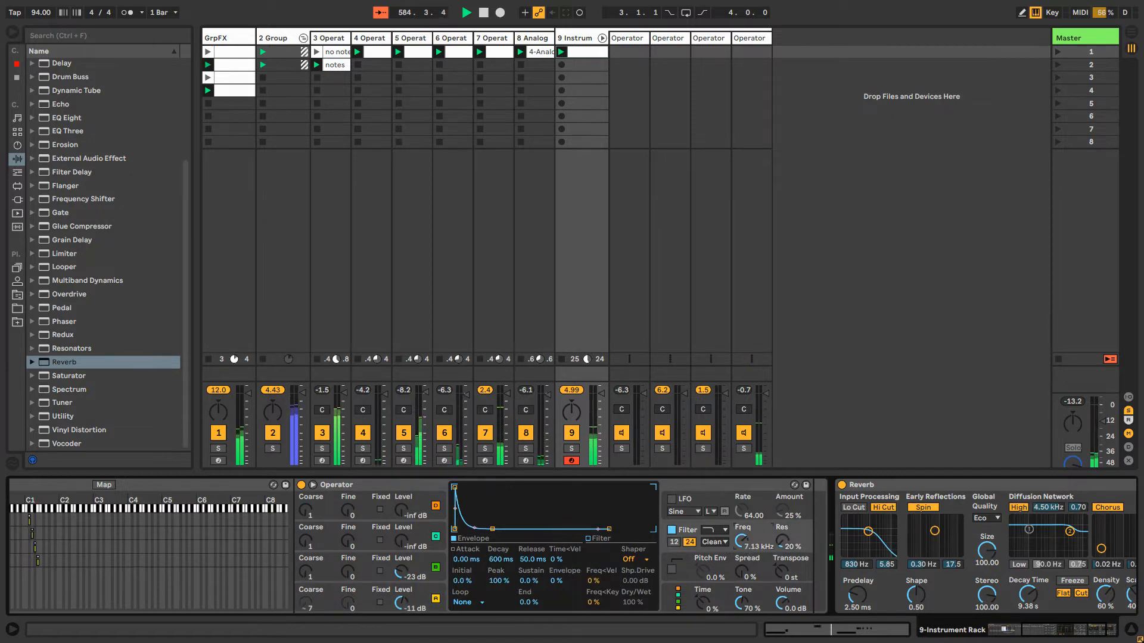
Open the Operator's filter frequency modulation in the clip and draw a -30.4% dip under the bar 3 note, with its descending breakpoint at -12.5%
right_click(741, 544)
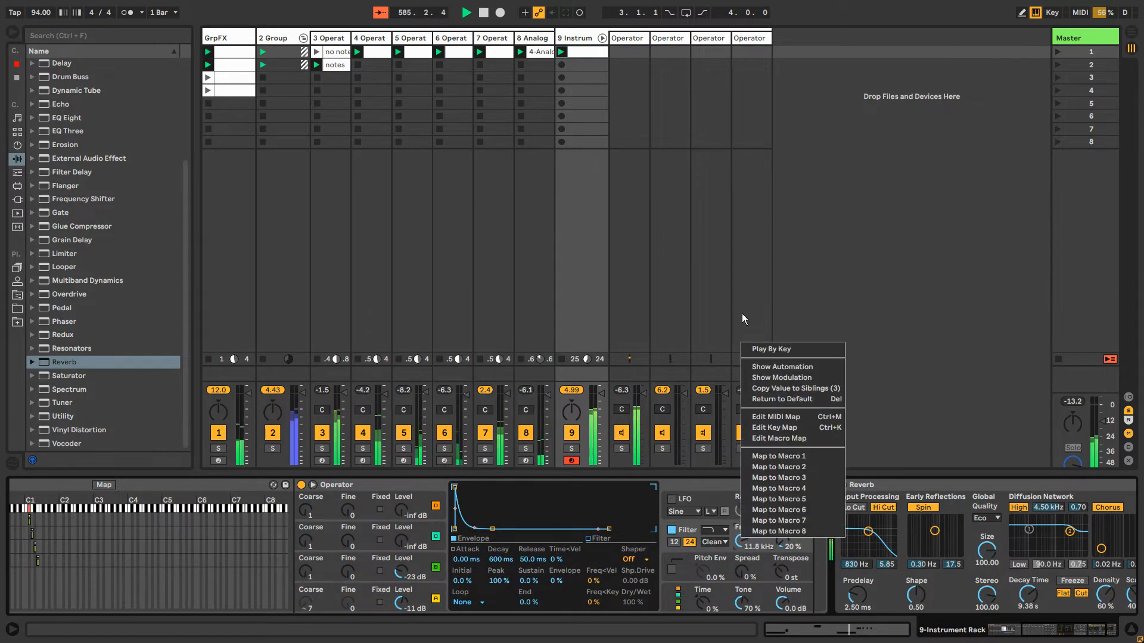
left_click(775, 377)
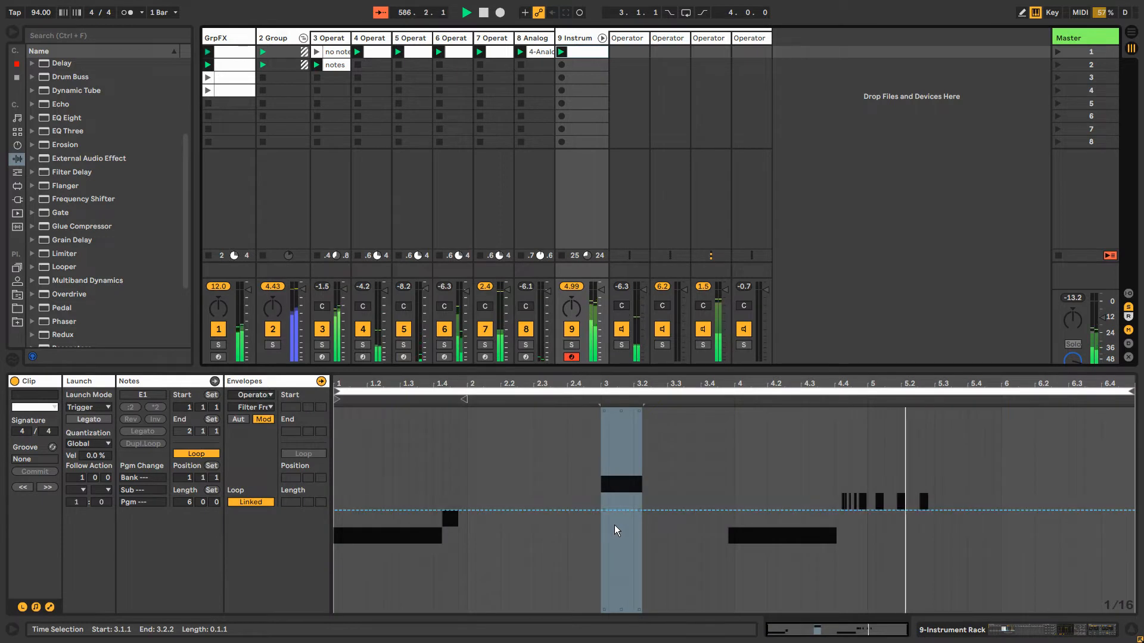
key("b")
left_click(635, 571)
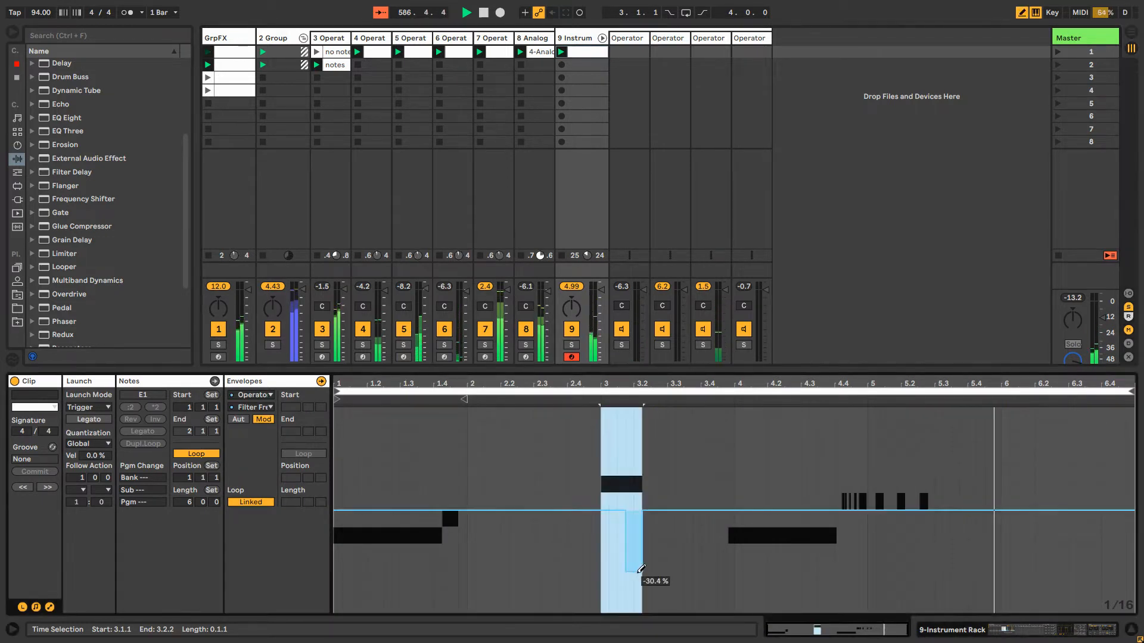
key("b")
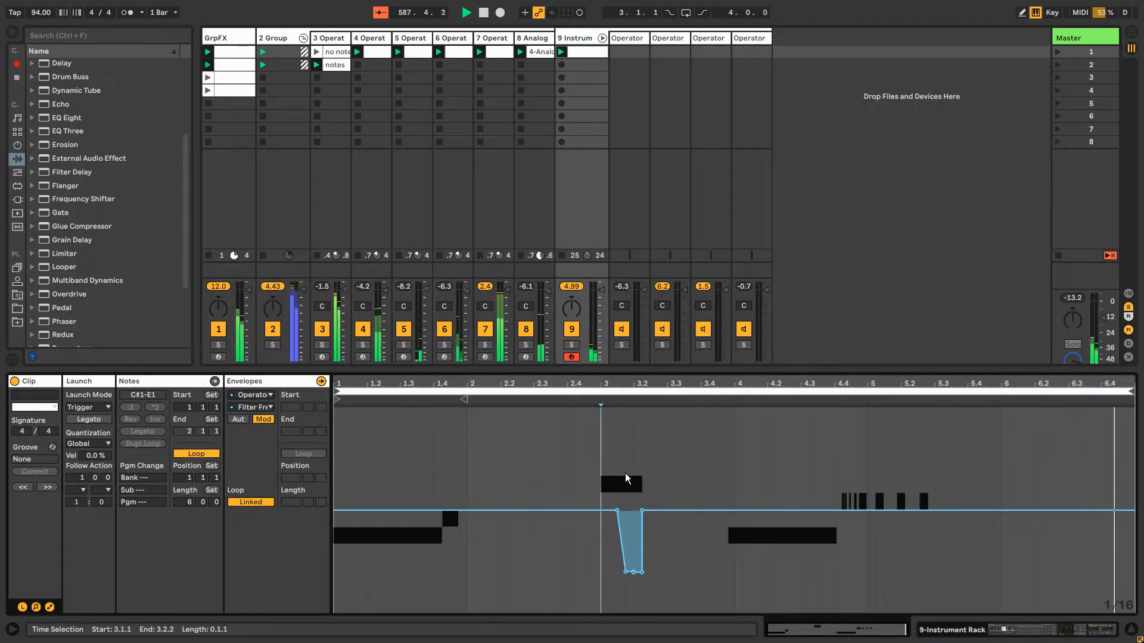
mouse_move(625, 510)
left_mouse_down()
mouse_move(625, 554)
mouse_move(625, 536)
left_mouse_up()
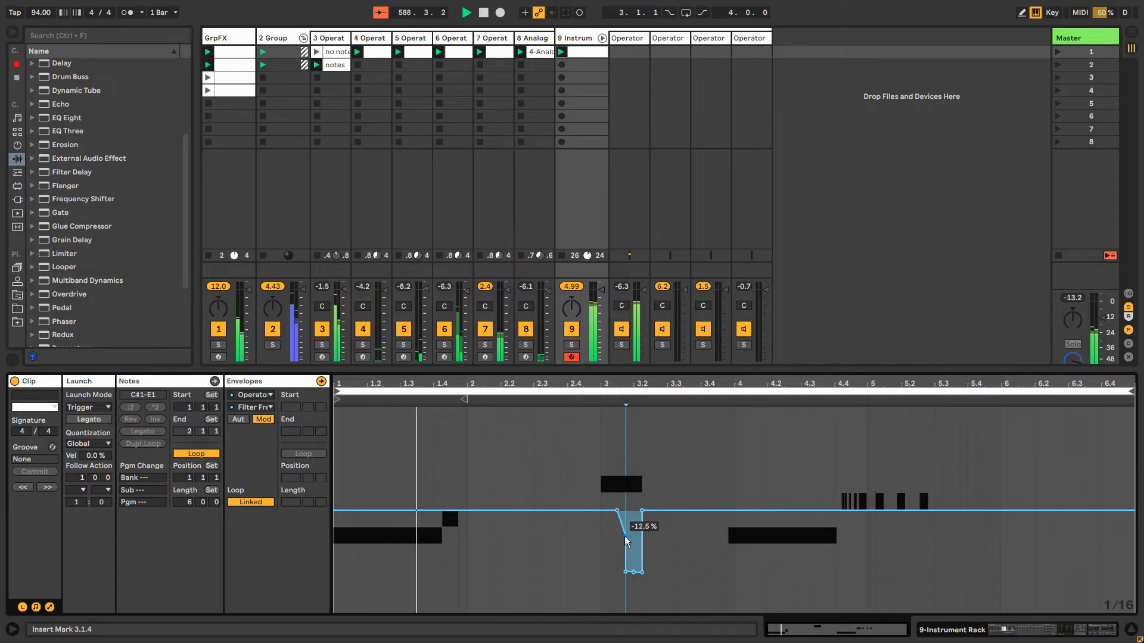
key("ctrl+4")
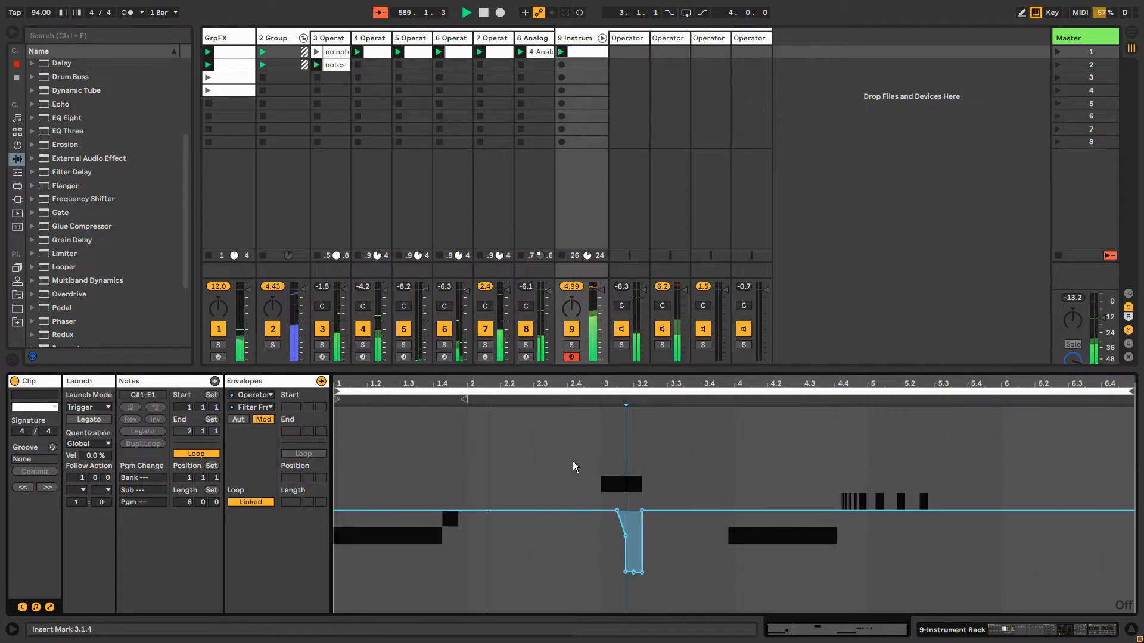
Select the whole six-bar filter modulation envelope, including the bar 3 dip, and duplicate it repeatedly up to bar 55
key("shift+Tab")
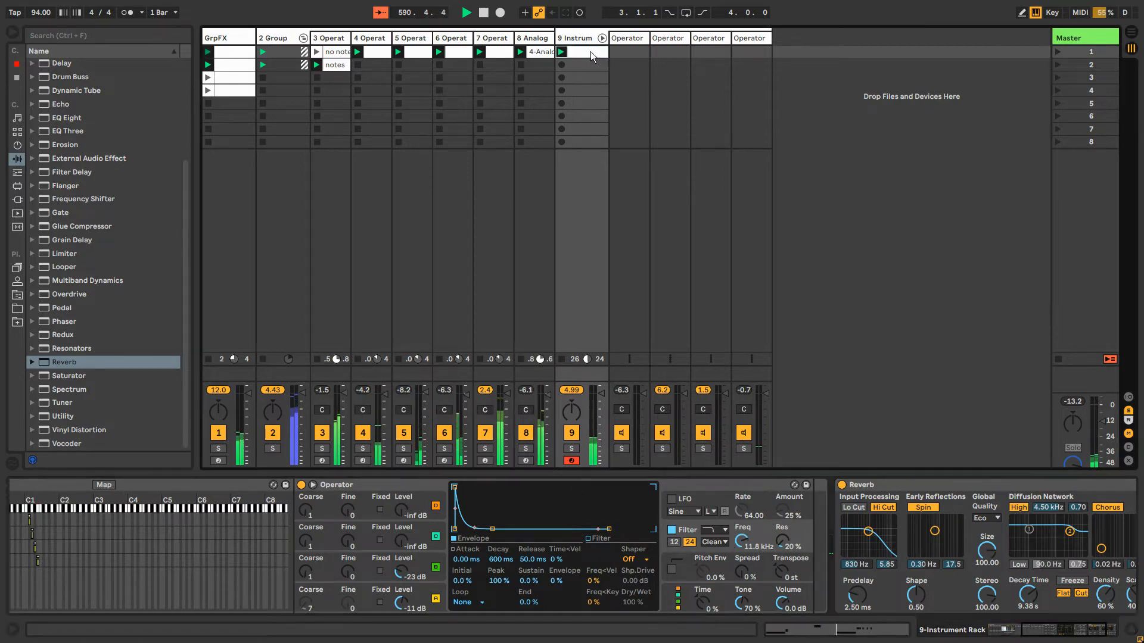
key("shift+Tab")
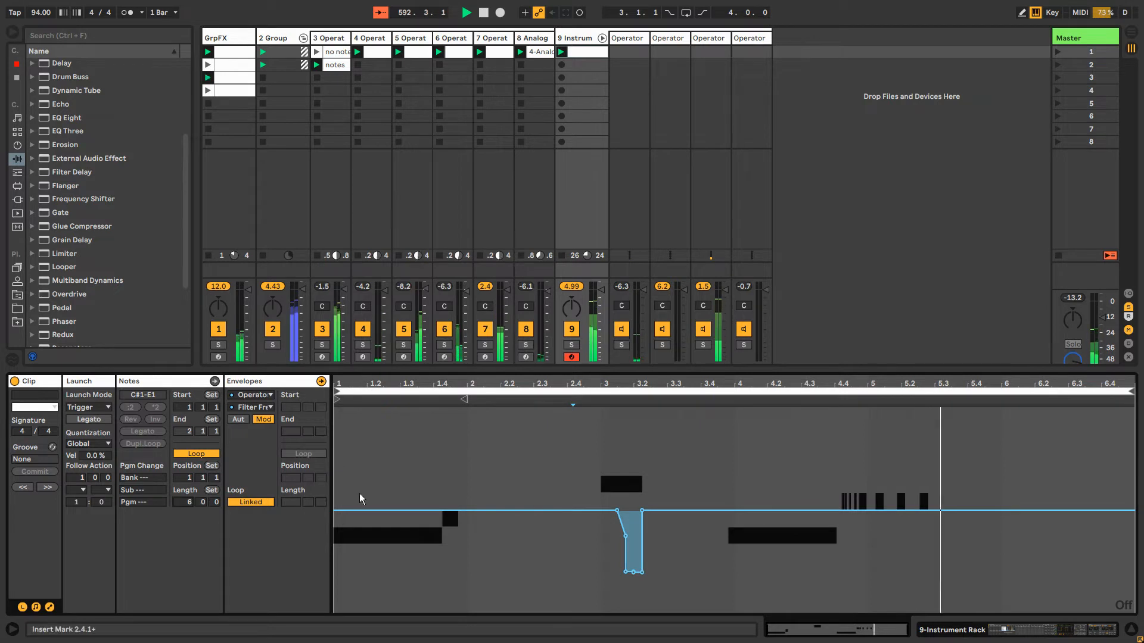
left_click_drag(335, 456, 1013, 459)
left_click(1013, 460)
key("ctrl+4")
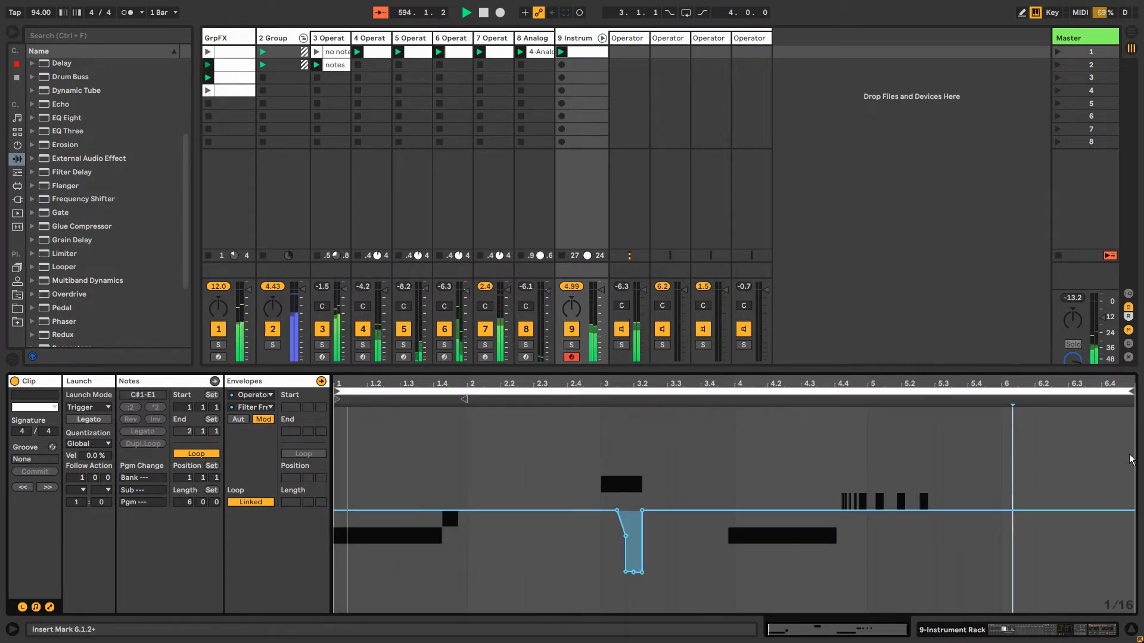
left_click_drag(1133, 456, 368, 451)
left_click(1134, 454)
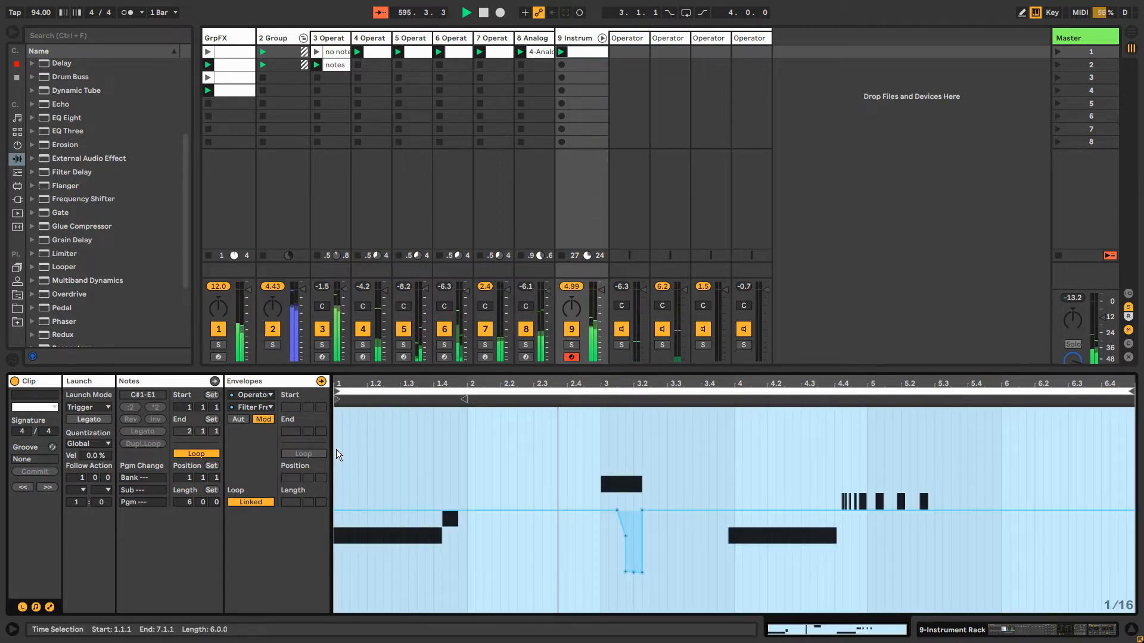
key("ctrl+d")
key("ctrl+d")
key("ctrl+d")
key("ctrl+d")
key("ctrl+d")
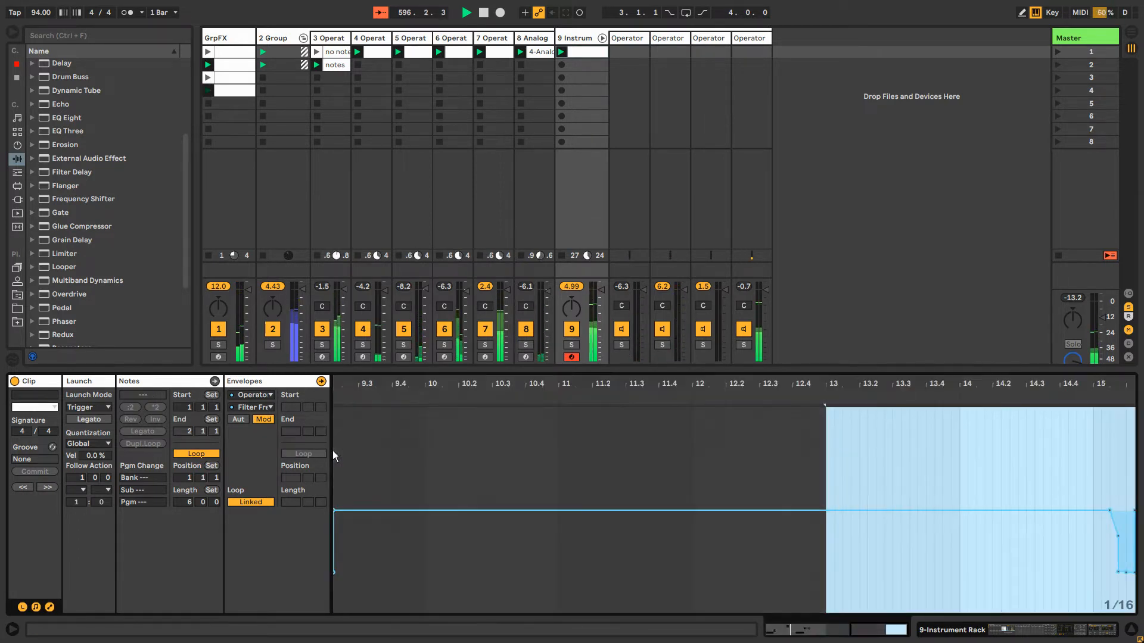
key("ctrl+d")
left_click_drag(1041, 385, 1045, 370)
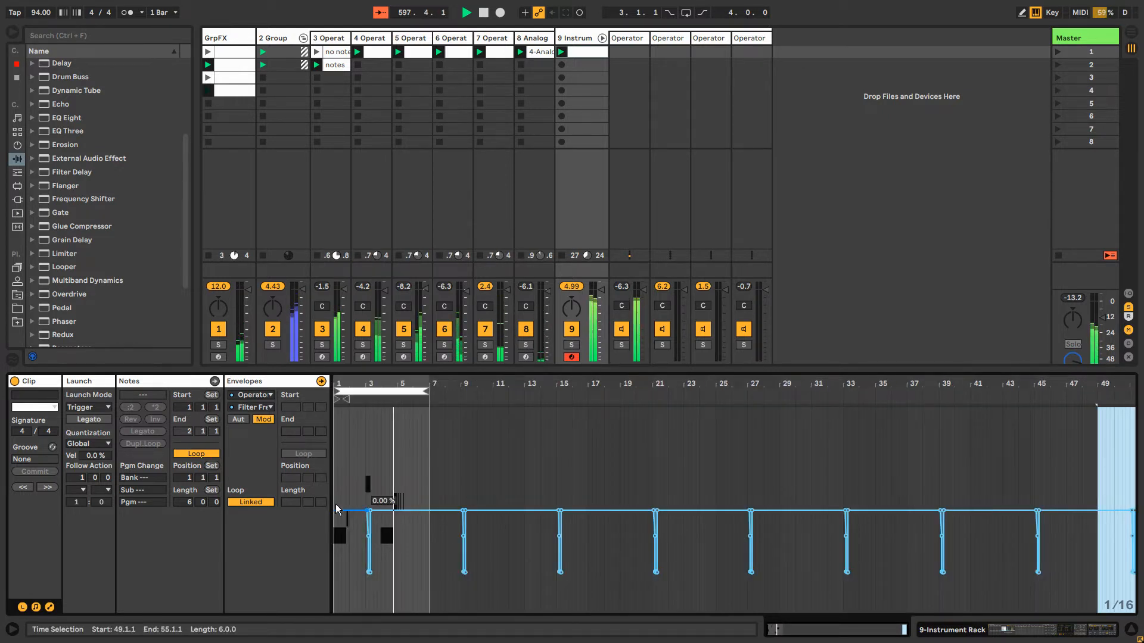
Unlink the filter envelope's loop from the clip and set its length to 36 bars
left_click(251, 502)
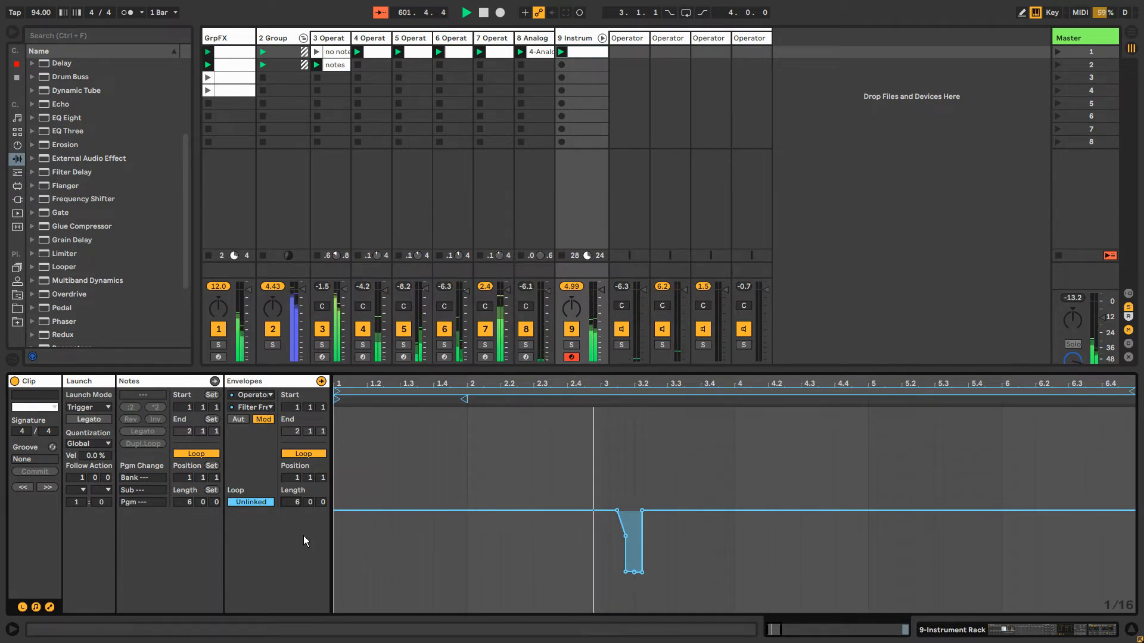
type("36")
key("Return")
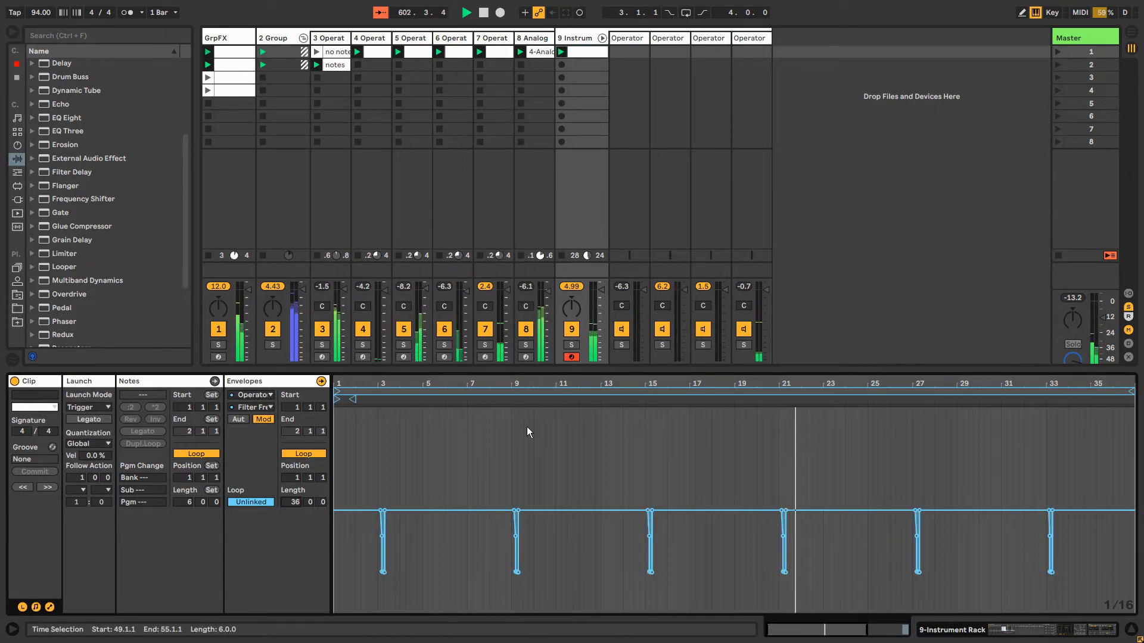
Taper the bar 21 filter dip by removing a low breakpoint, and reshape bar 27 into a shallower dip with an upward spike before it
mouse_move(784, 573)
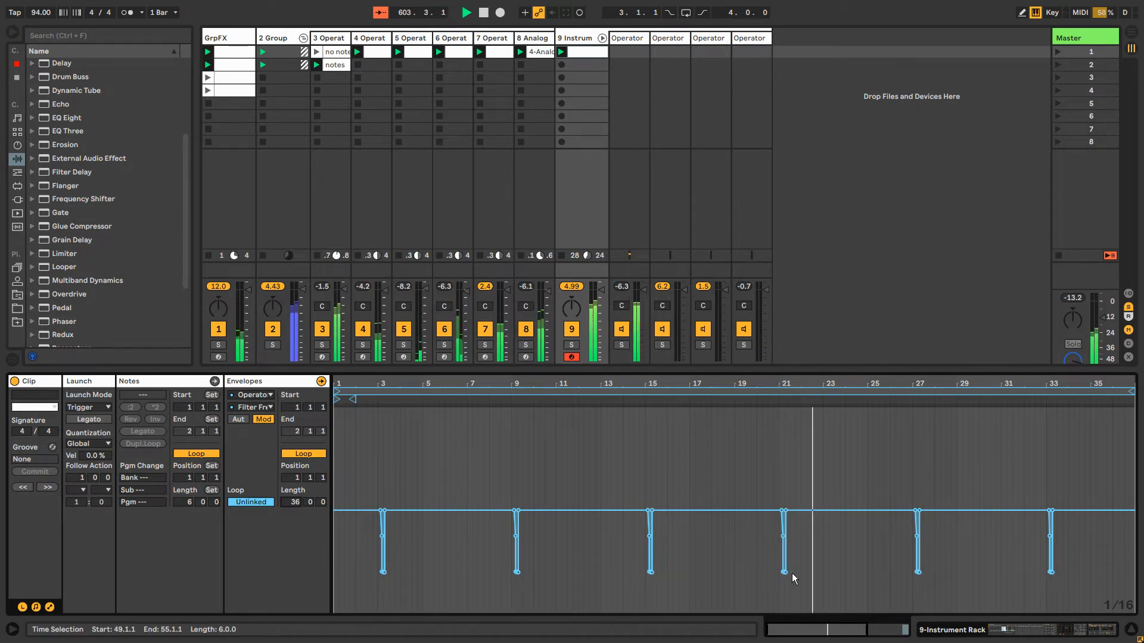
left_click(788, 573)
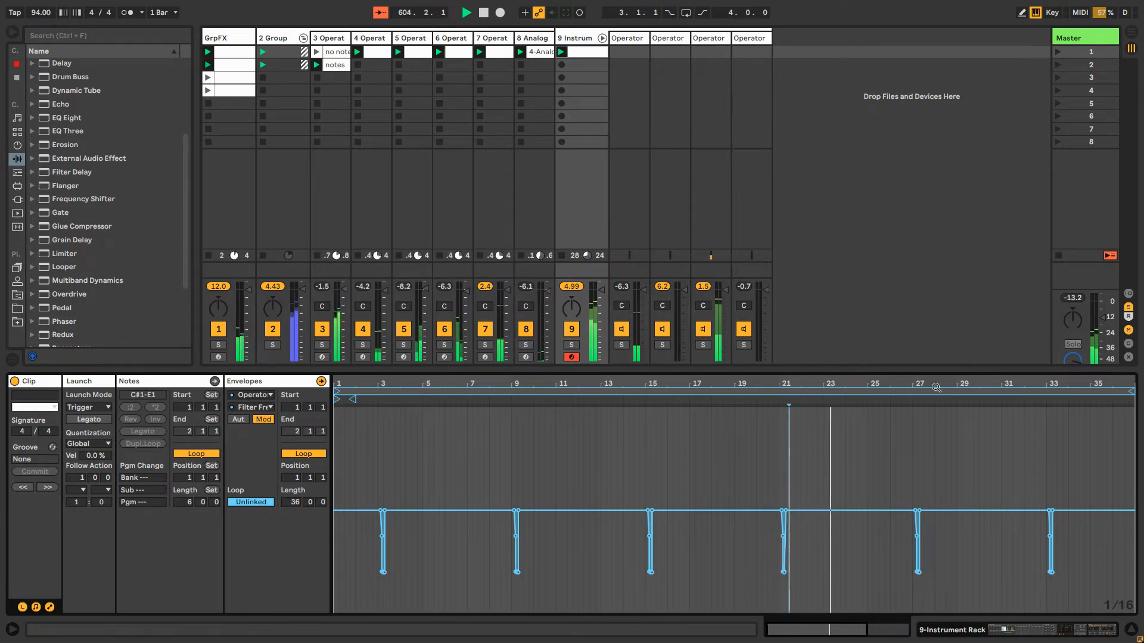
left_click_drag(841, 630, 838, 642)
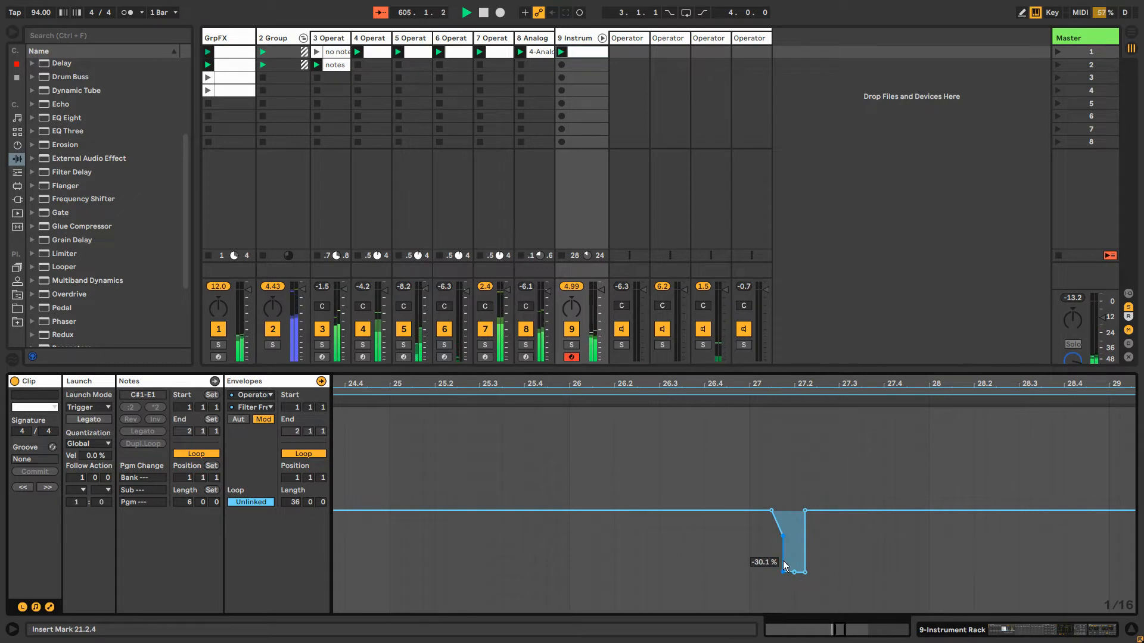
left_click_drag(782, 573, 805, 548)
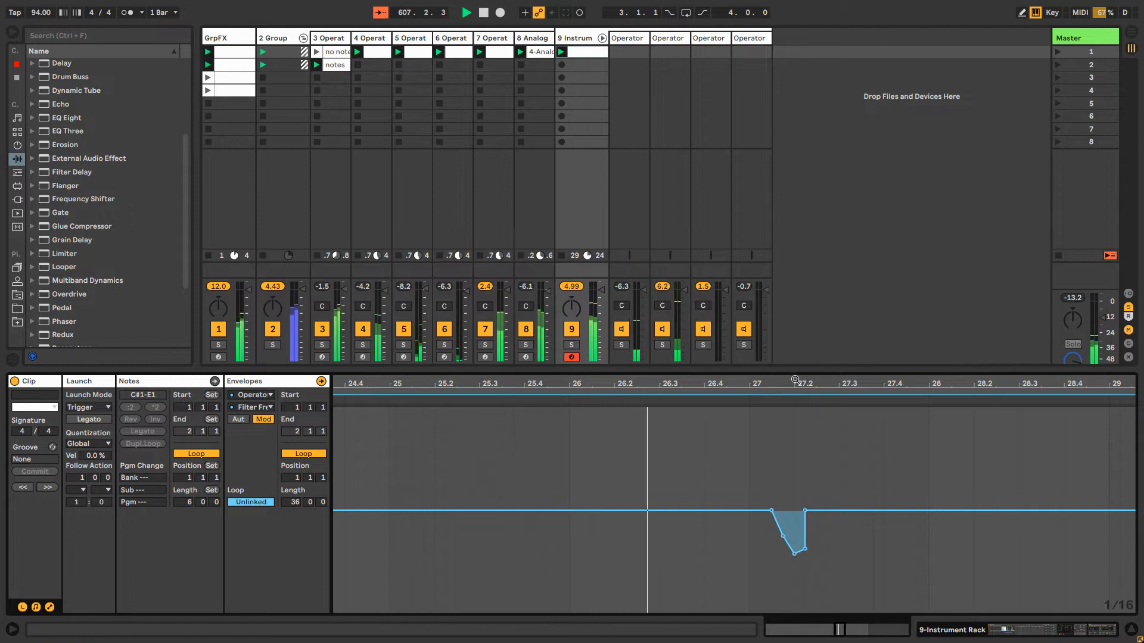
left_click_drag(796, 380, 596, 363)
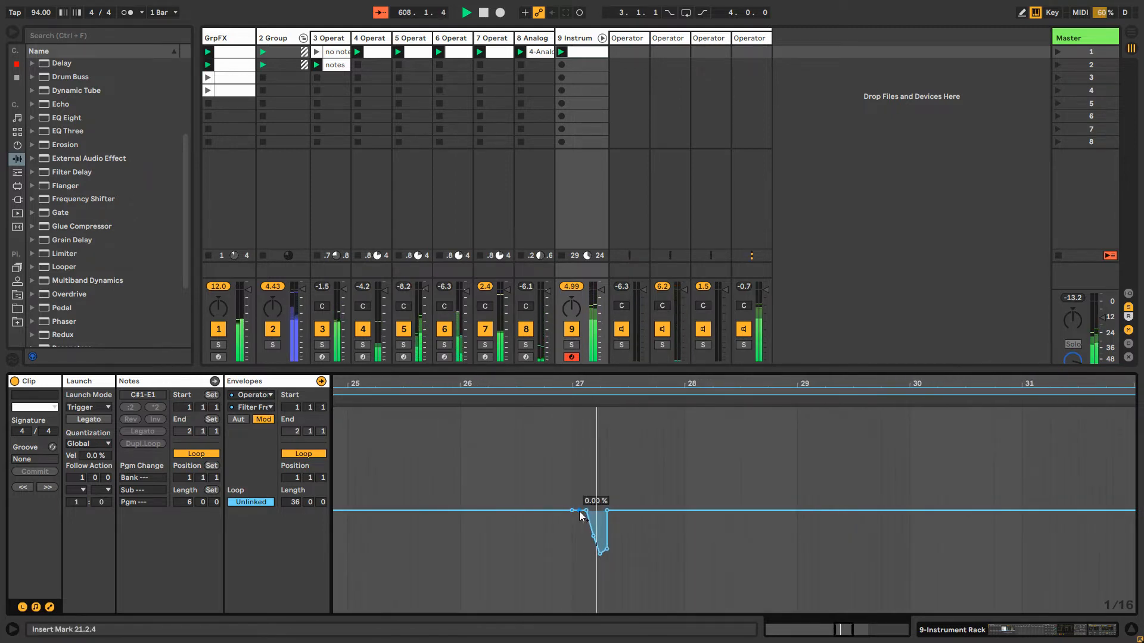
mouse_move(581, 516)
left_mouse_down()
mouse_move(574, 450)
mouse_move(579, 504)
left_mouse_up()
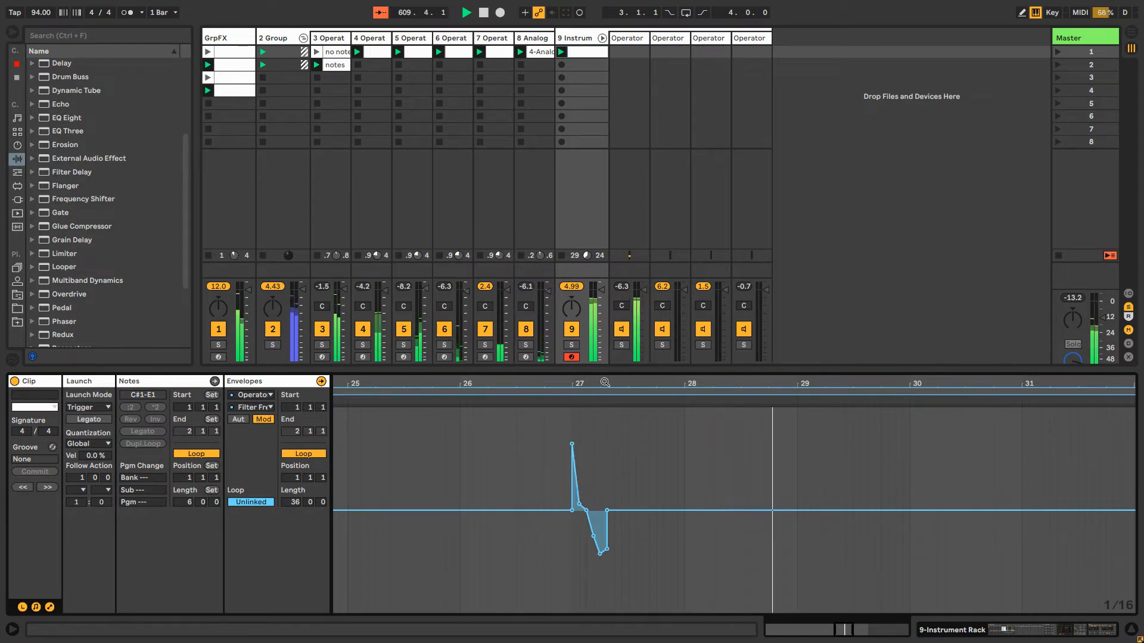
Draw a jagged freehand series of high and low filter modulation jumps over the dip at bar 33
left_click_drag(604, 382, 605, 321)
left_click_drag(846, 382, 731, 473)
key("b")
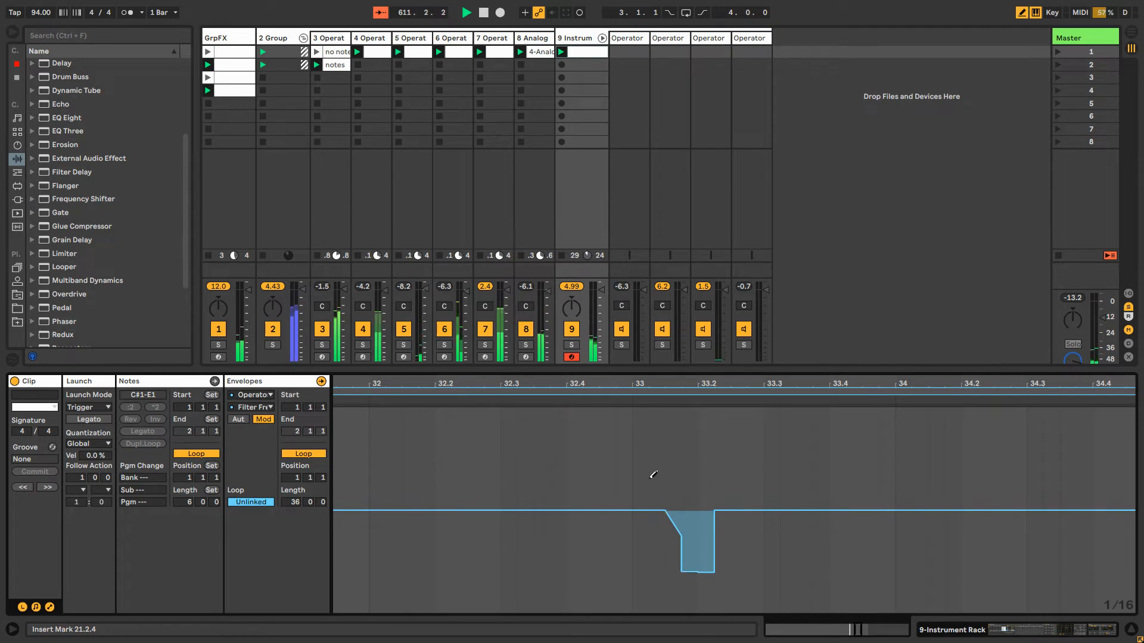
mouse_move(659, 451)
left_mouse_down()
mouse_move(661, 434)
mouse_move(650, 435)
mouse_move(671, 545)
mouse_move(694, 551)
mouse_move(713, 482)
mouse_move(718, 583)
left_mouse_up()
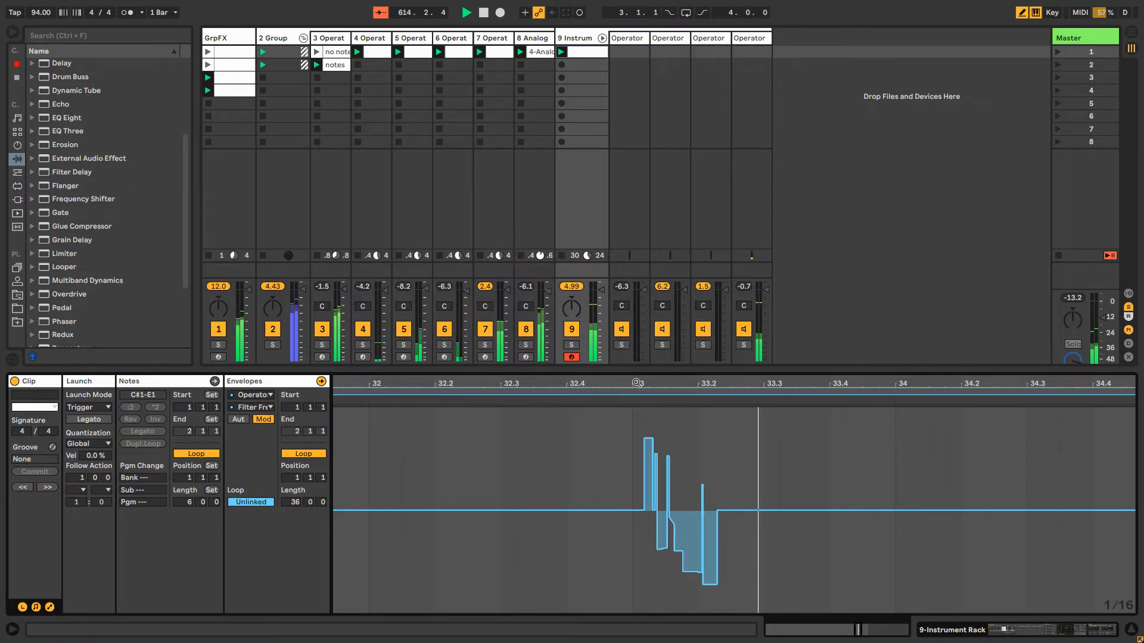
left_click_drag(634, 402, 667, 274)
Insert Auto Pan between the Operator and Reverb in the rack's first chain and set its rate to 32.7 Hz
left_click(644, 75)
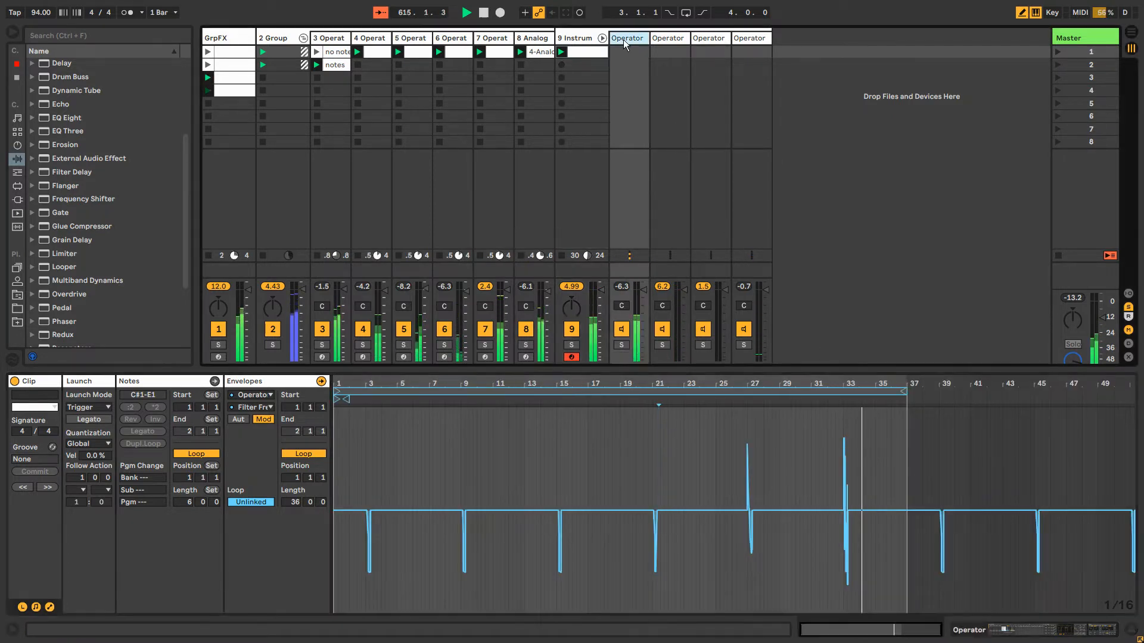
left_click(561, 38)
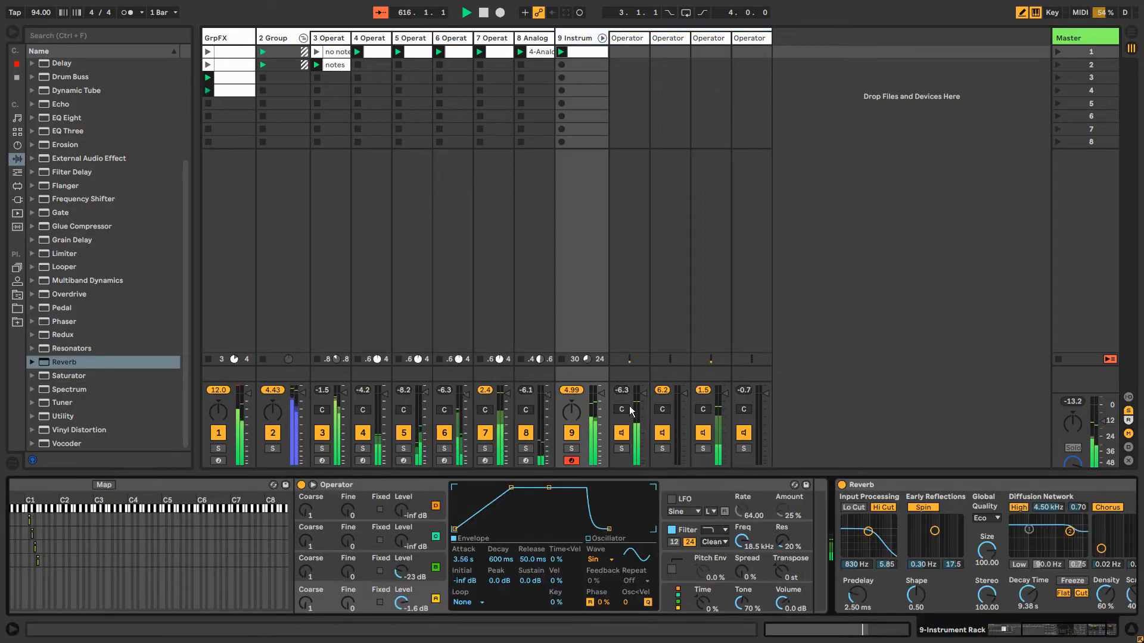
left_click_drag(1063, 628, 1015, 633)
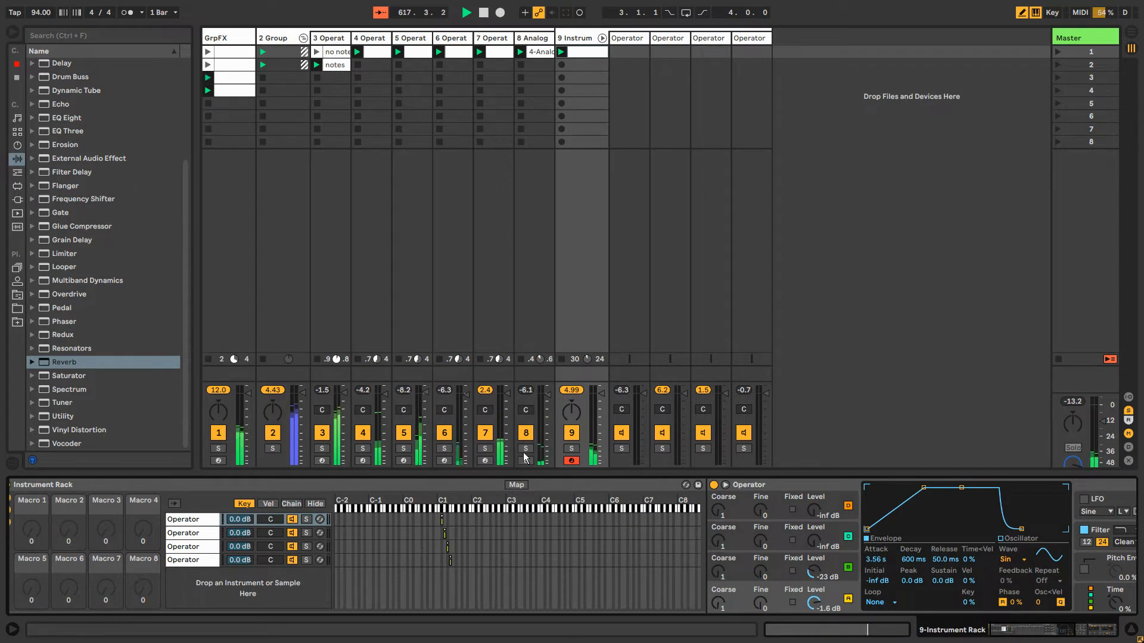
double_click(742, 486)
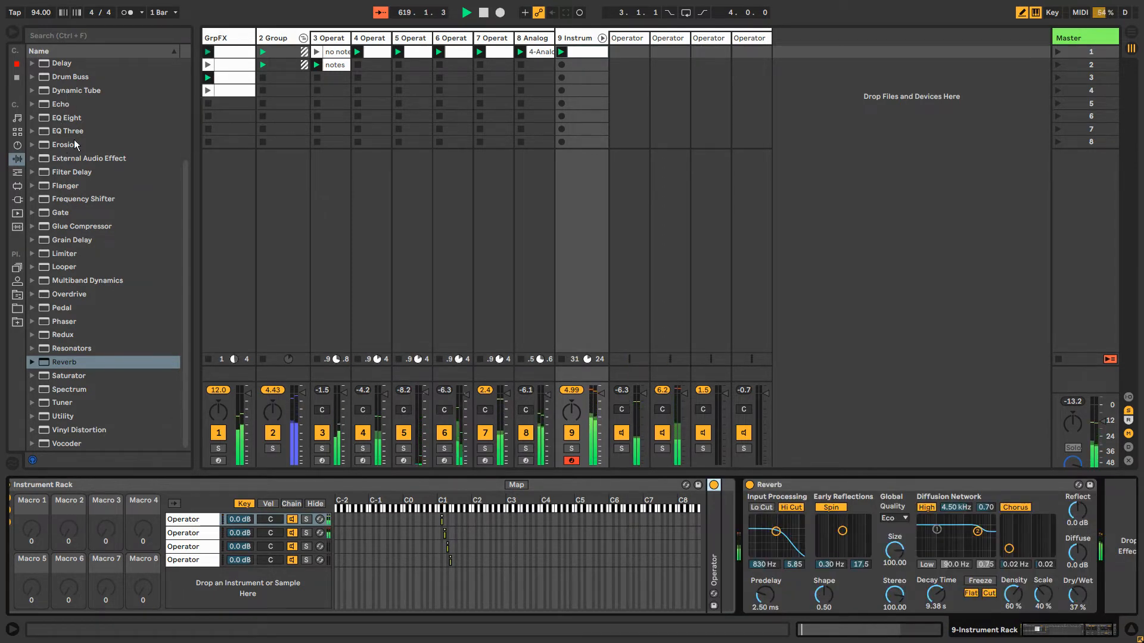
scroll(63, 102, "up", 5)
left_click(64, 102)
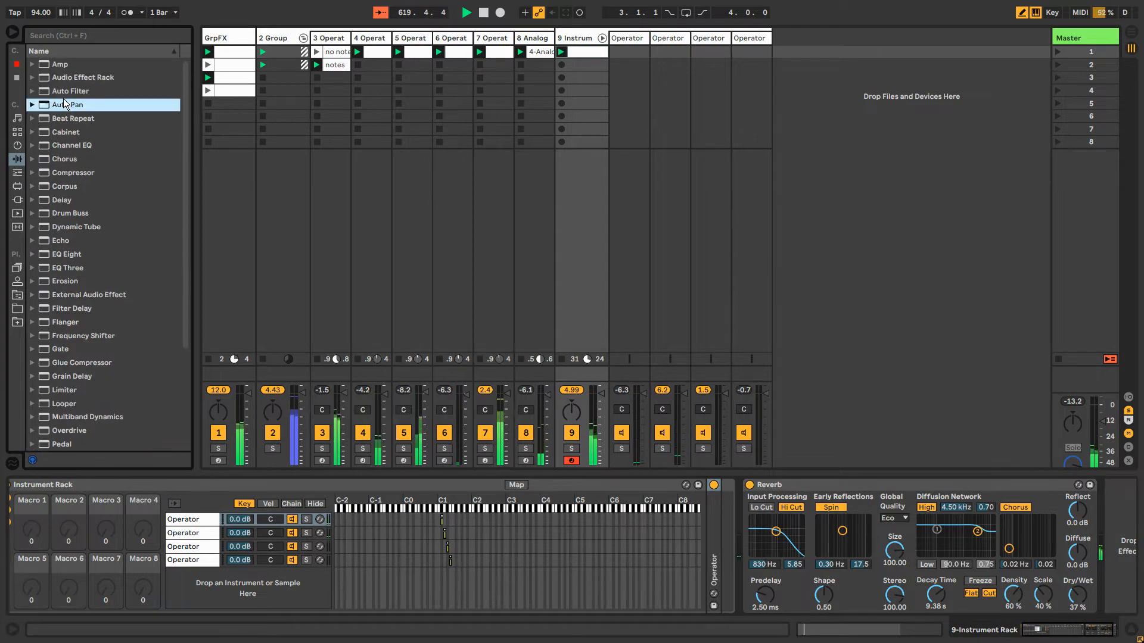
left_click_drag(675, 512, 721, 521)
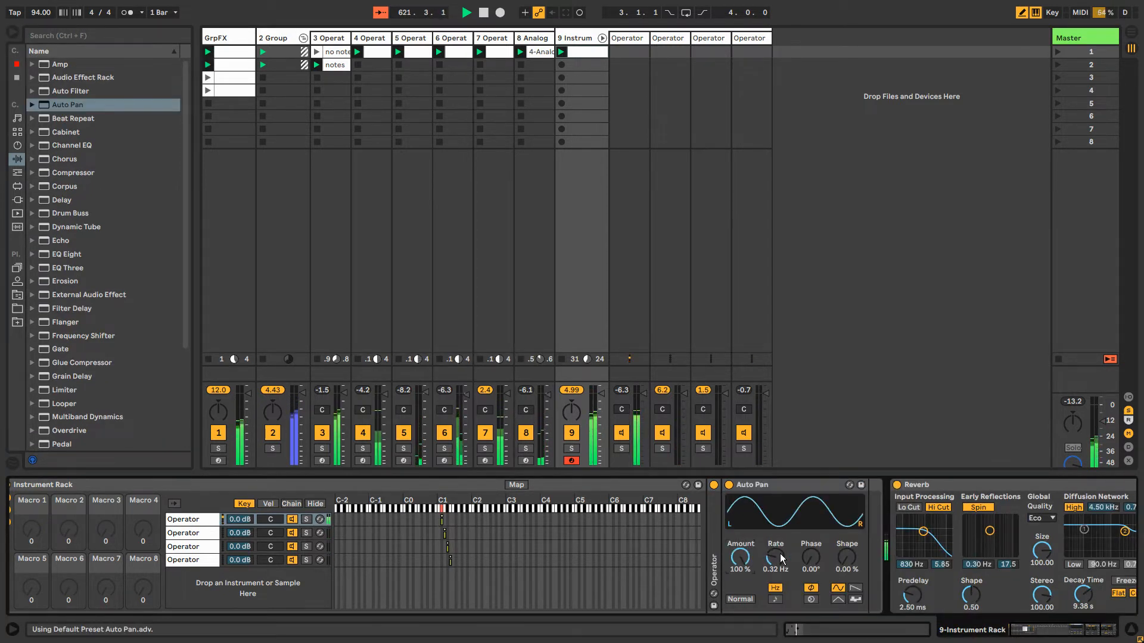
left_click_drag(775, 557, 775, 559)
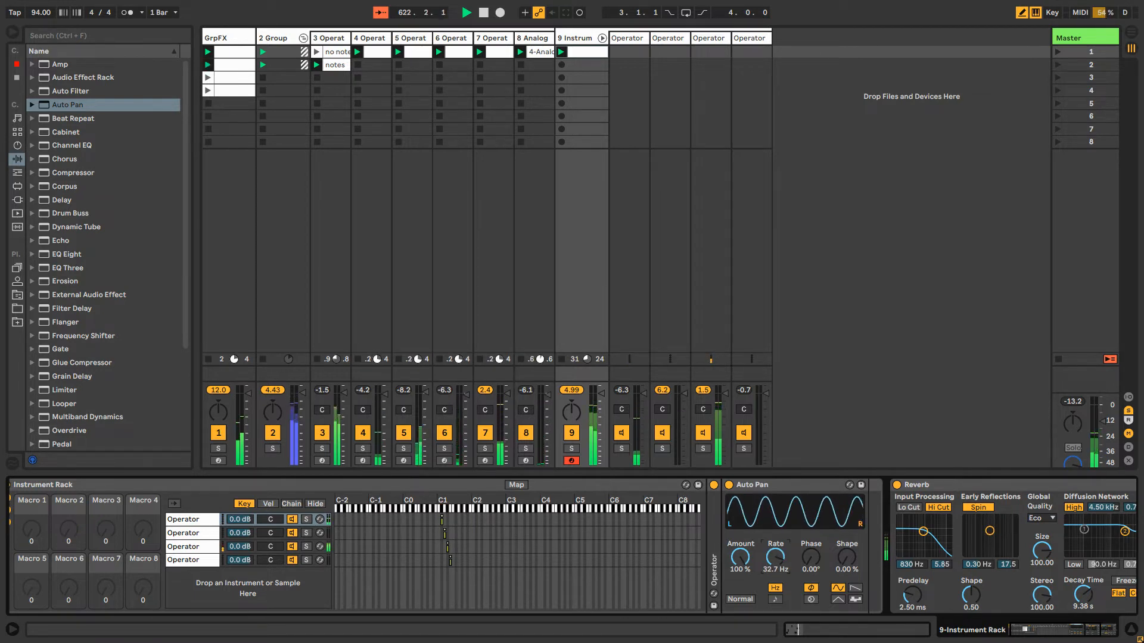
Rename the rack's first Operator chain as bass
left_click(197, 519)
key("ctrl+r")
type("bas")
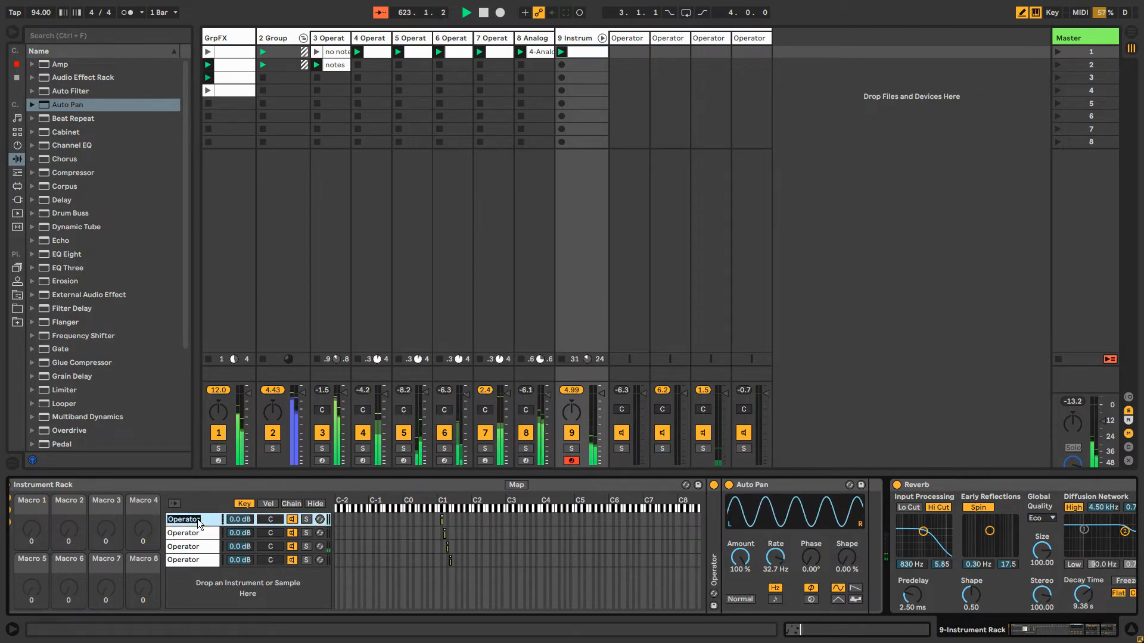
type("s")
key("Return")
Rename the rack's second Operator chain as melodic
left_click(183, 536)
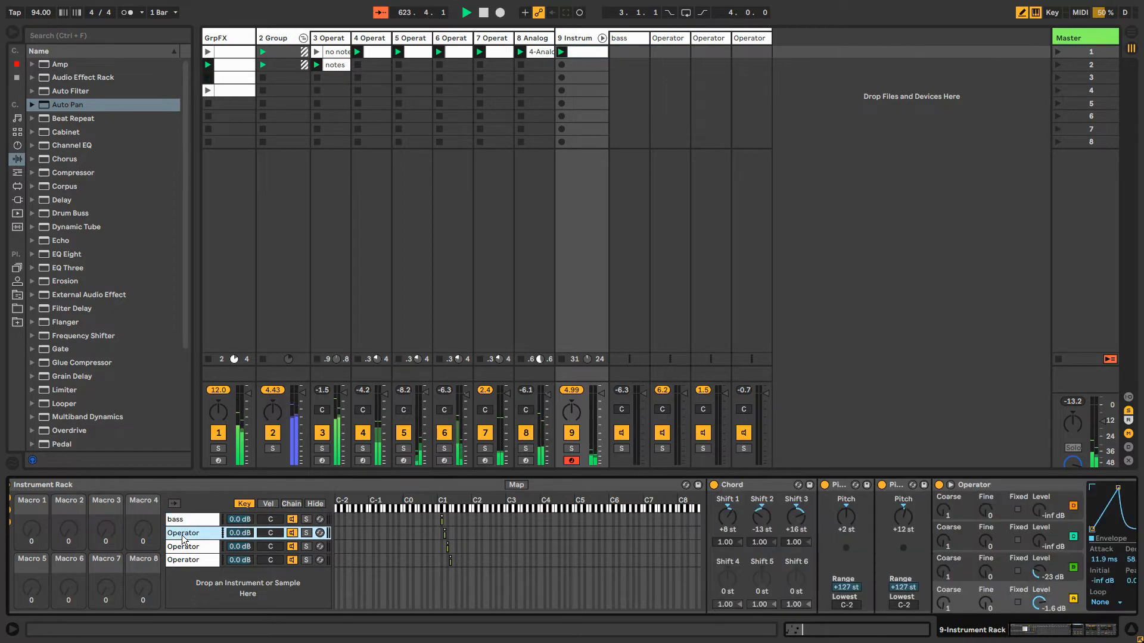
type("mel")
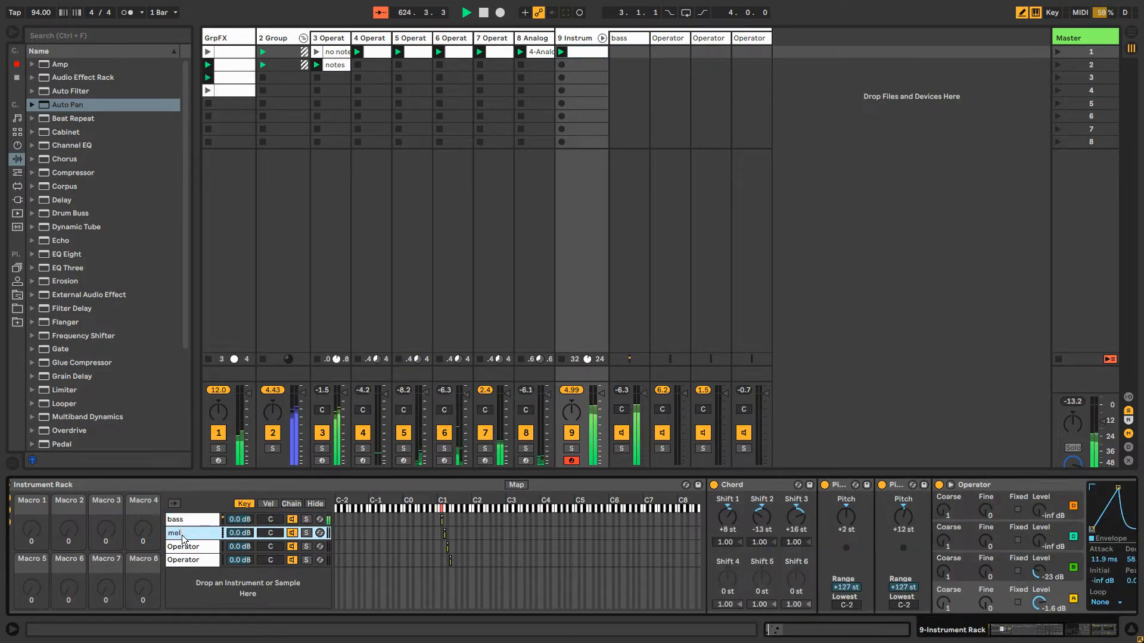
type("odic")
key("Return")
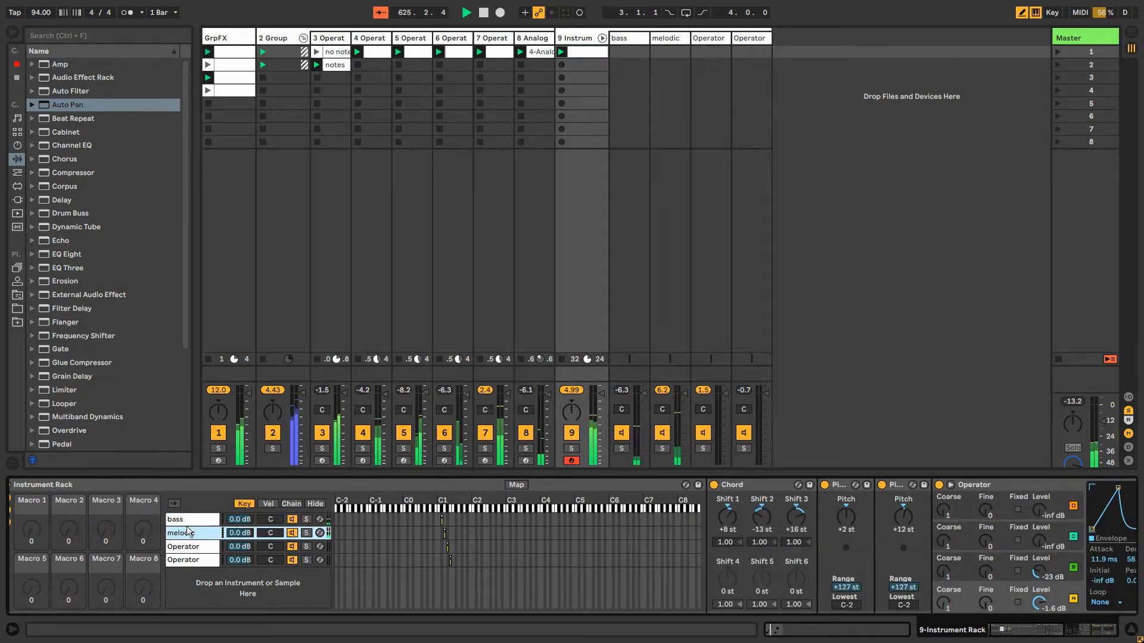
Show the bass chain's Auto Pan rate automation in the track 9 clip, unlink its envelope, and set the loop length to about 7 bars
left_click(186, 519)
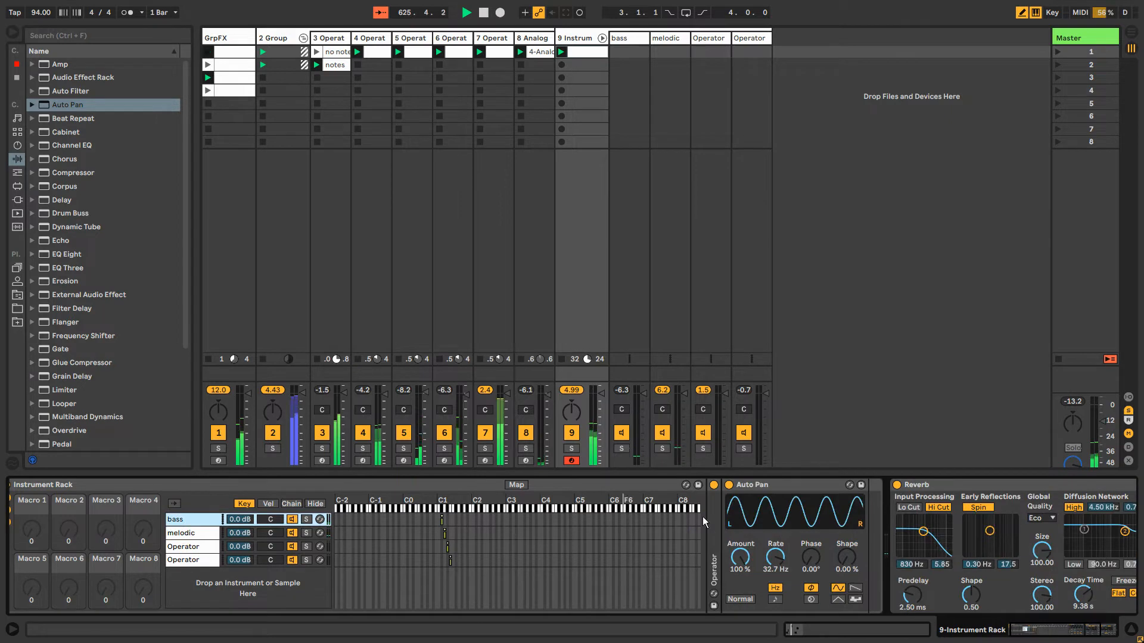
left_click(782, 564)
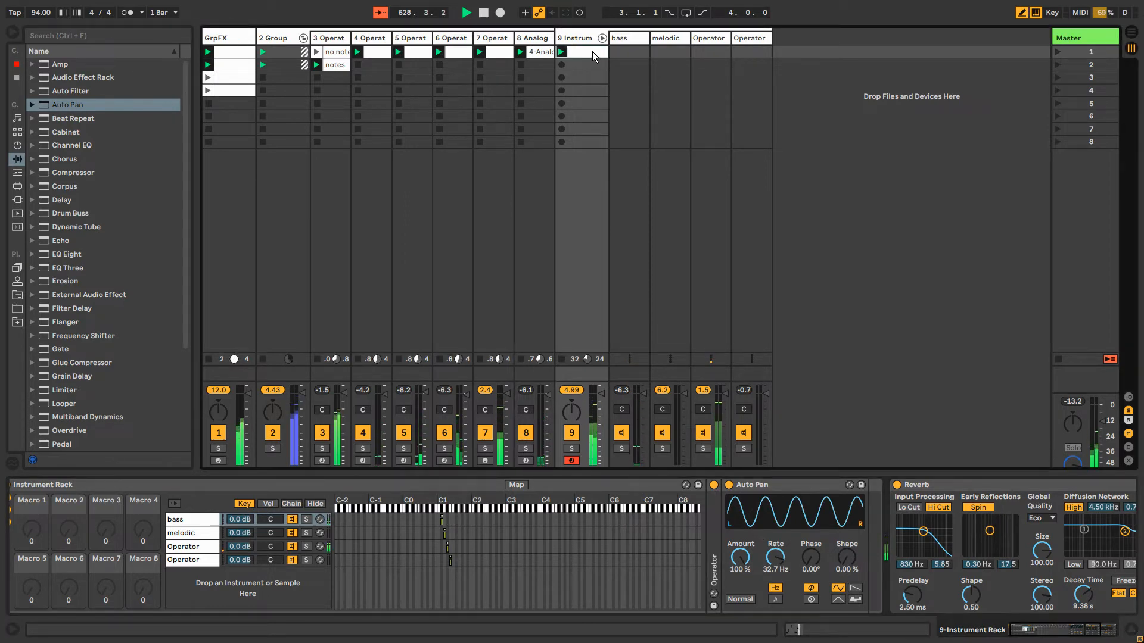
right_click(774, 562)
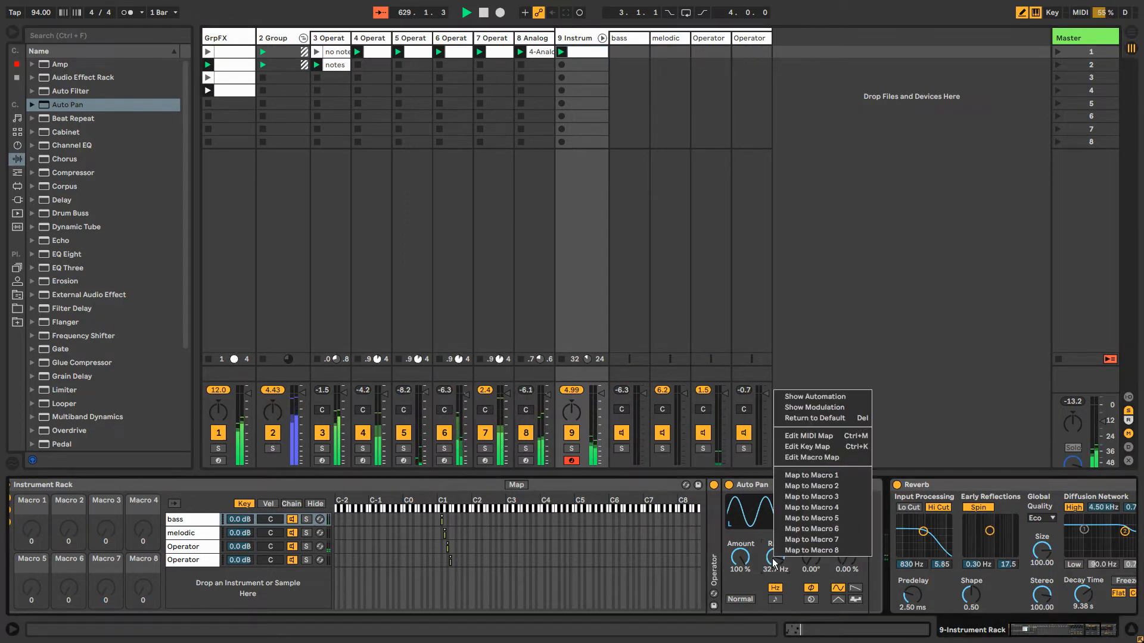
left_click(864, 398)
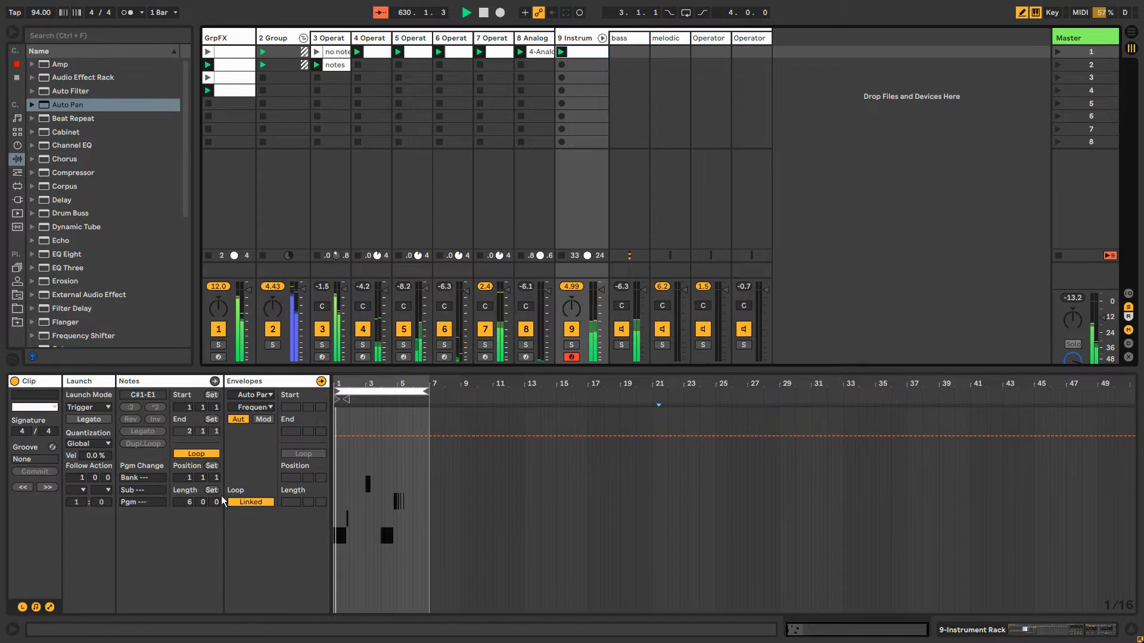
left_click(248, 502)
left_click_drag(298, 501, 330, 495)
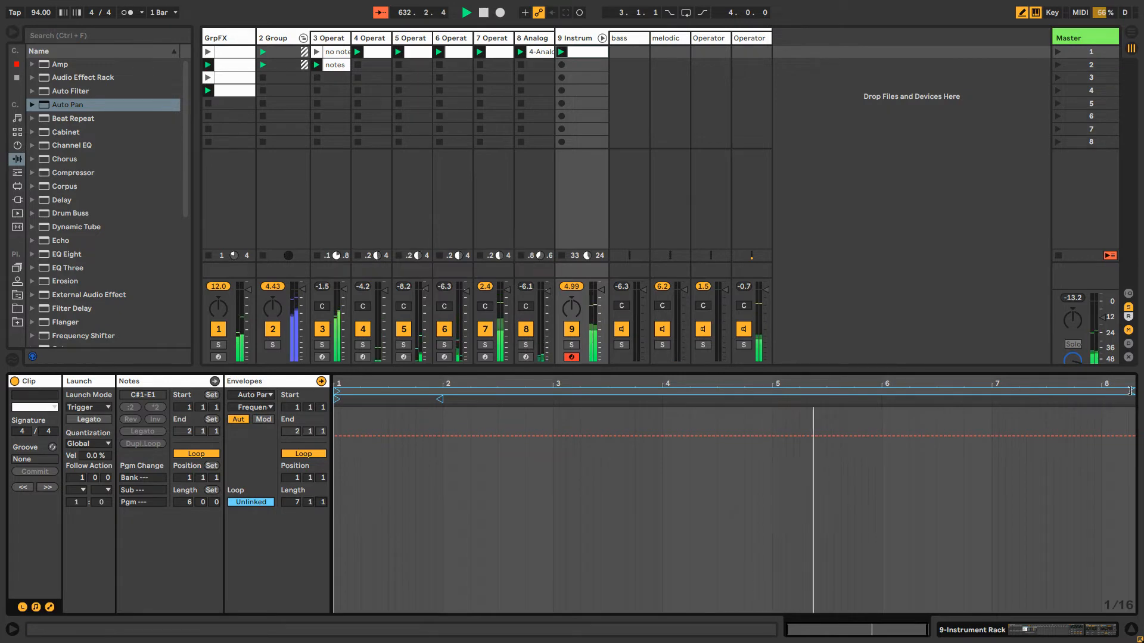
left_click_drag(1133, 391, 1118, 392)
Start session automation recording and sweep the bass chain's Auto Pan rate to record its movement into the clip
left_click(587, 38)
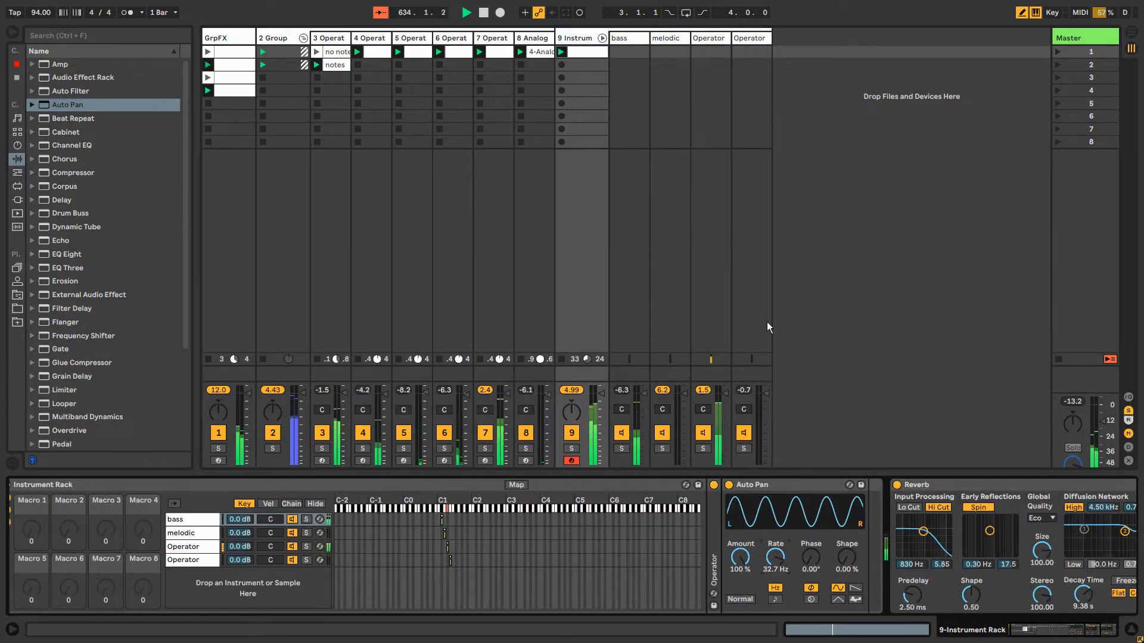
key("ctrl+shift+F9")
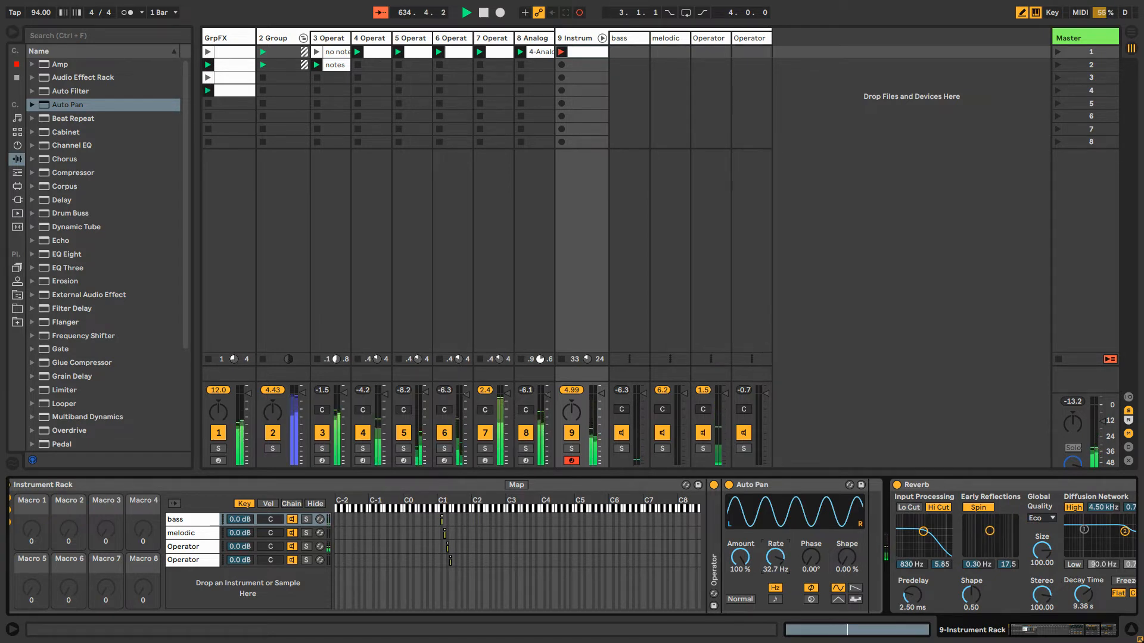
mouse_move(775, 557)
left_mouse_down()
mouse_move(775, 569)
mouse_move(775, 551)
left_mouse_up()
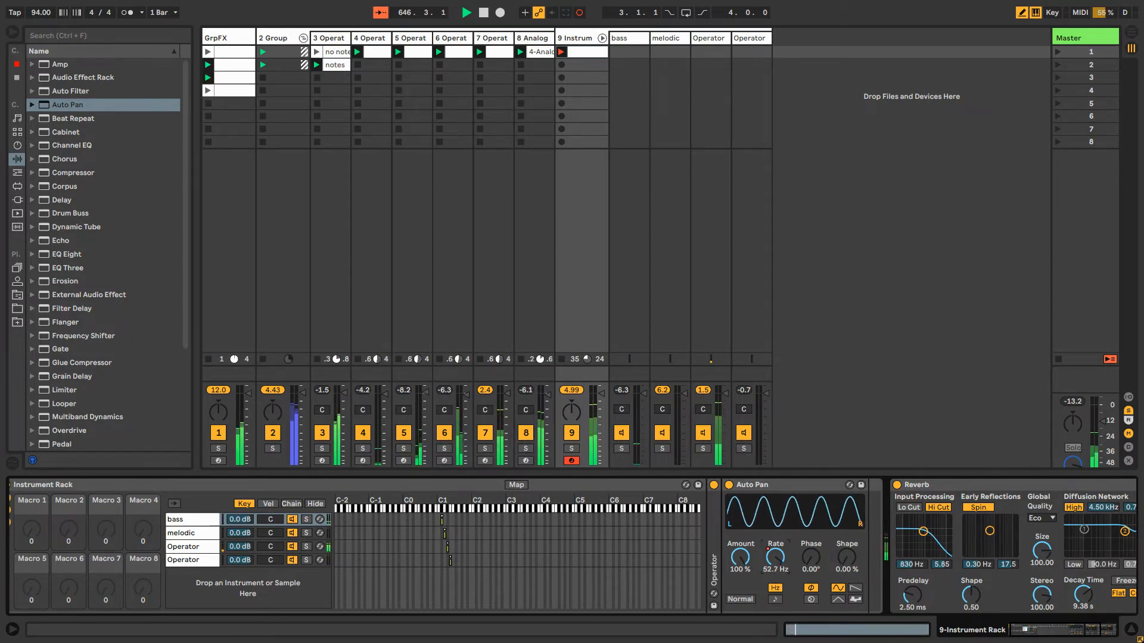
key("alt+Tab")
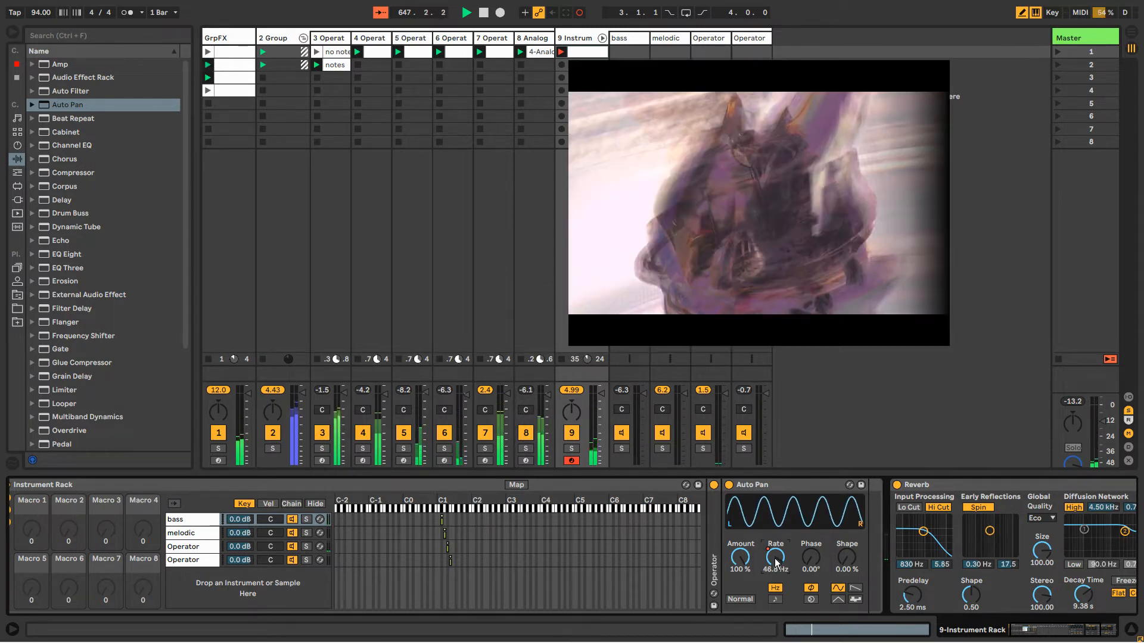
key("alt+Tab")
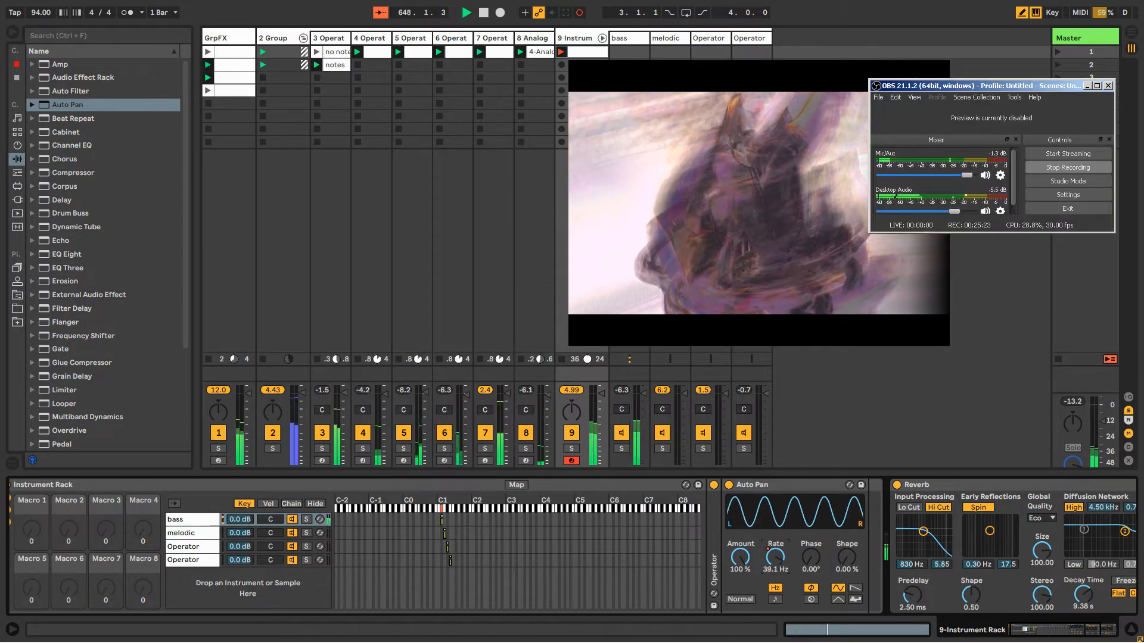
left_click(693, 274)
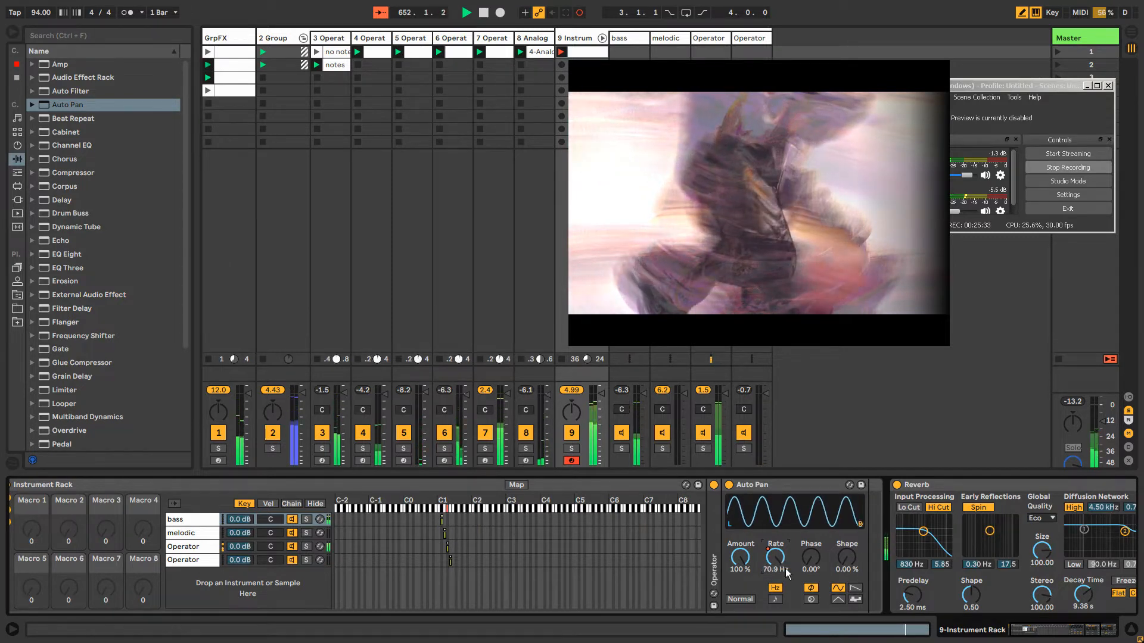
Examine the recorded Auto Pan rate envelope in the clip, return to the rack's devices, and stop session automation recording
right_click(770, 557)
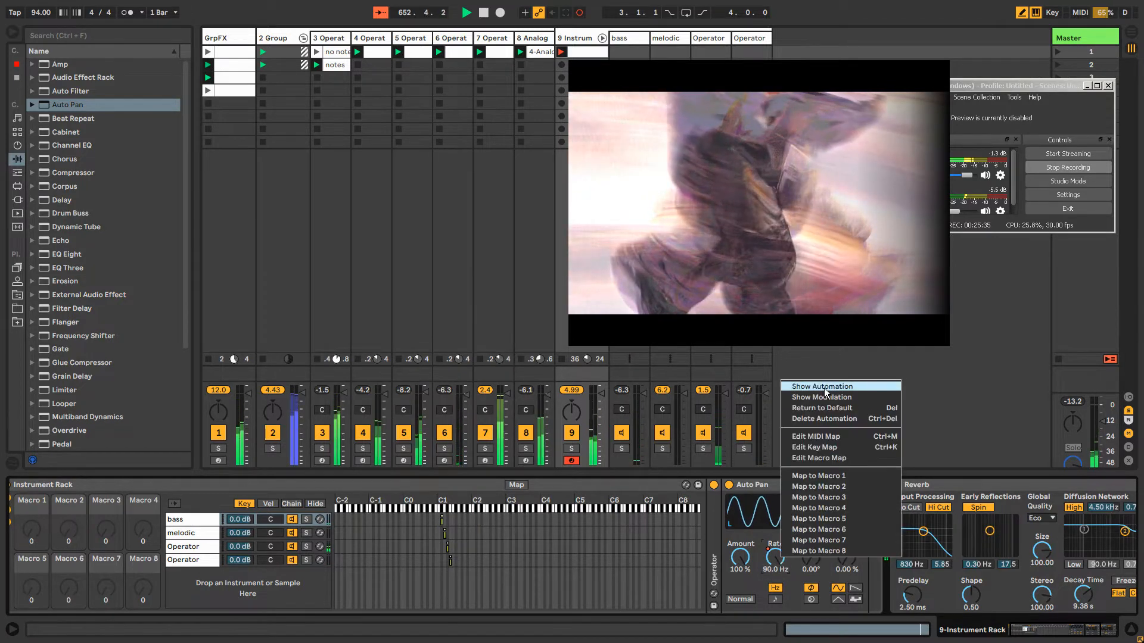
left_click(804, 389)
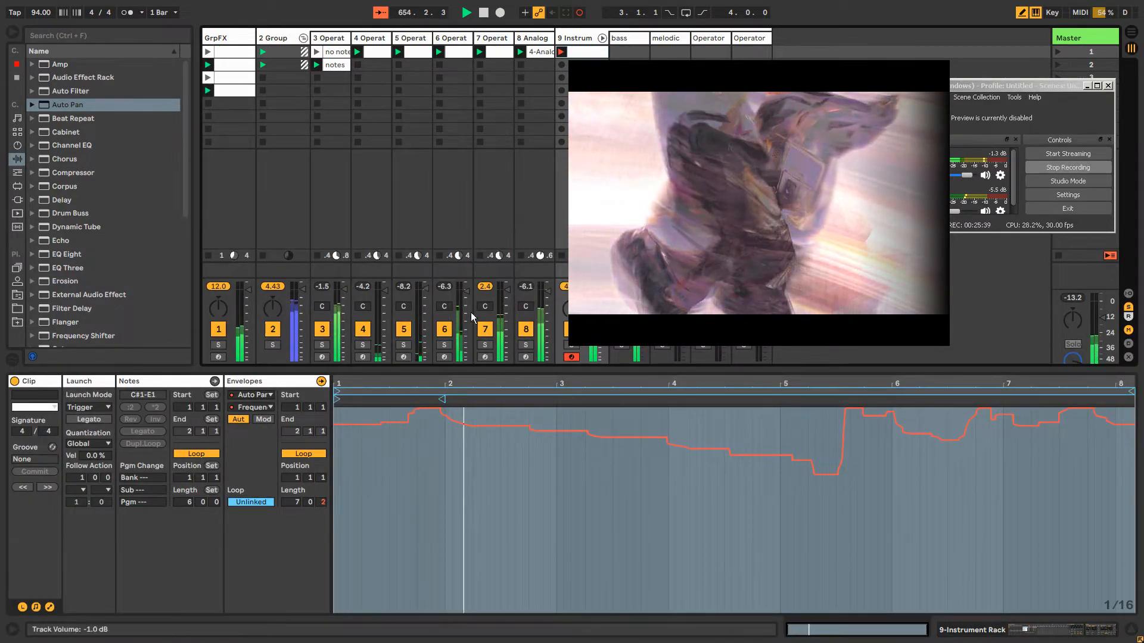
left_click(582, 38)
left_click(581, 37)
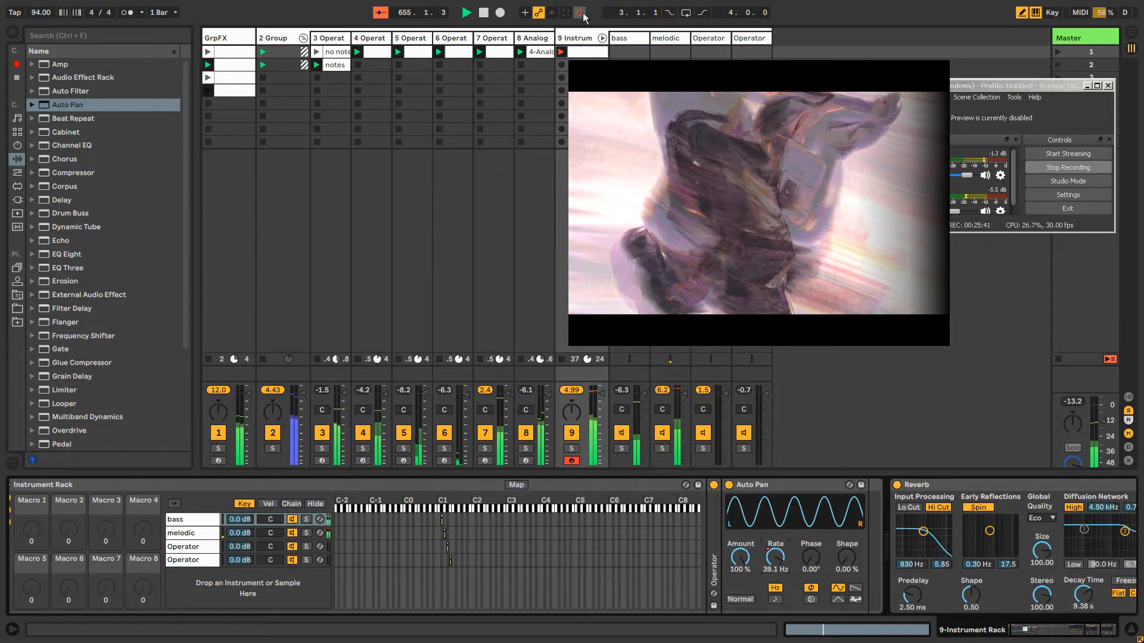
left_click(579, 12)
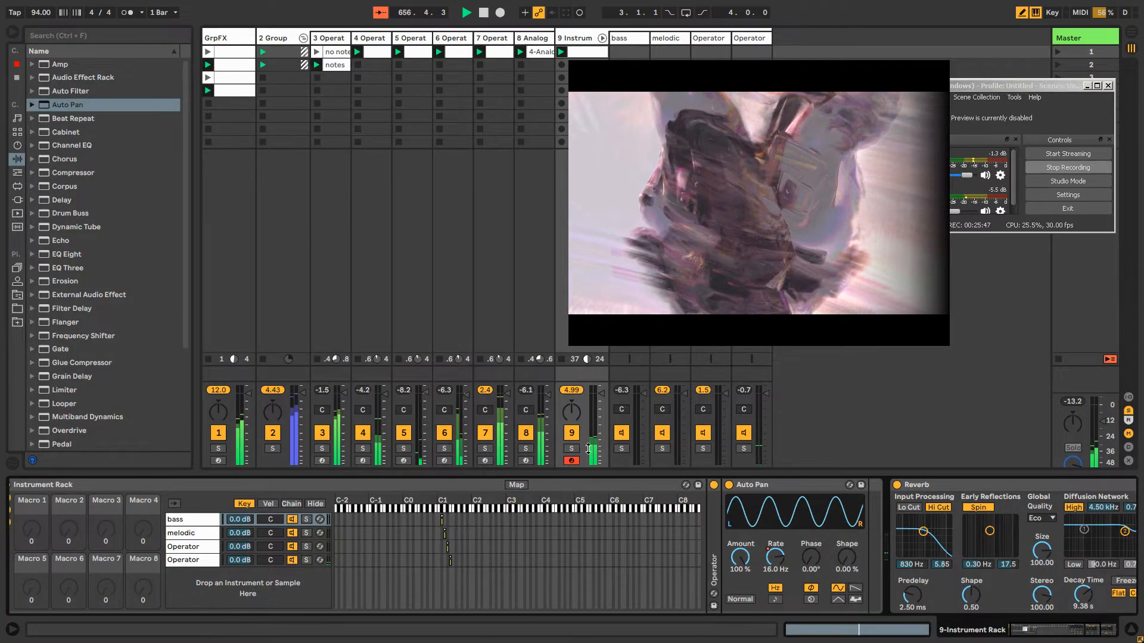
Set session automation recording to All Tracks in the Record Warp Launch preferences and move the preferences window out of the way
key("ctrl+comma")
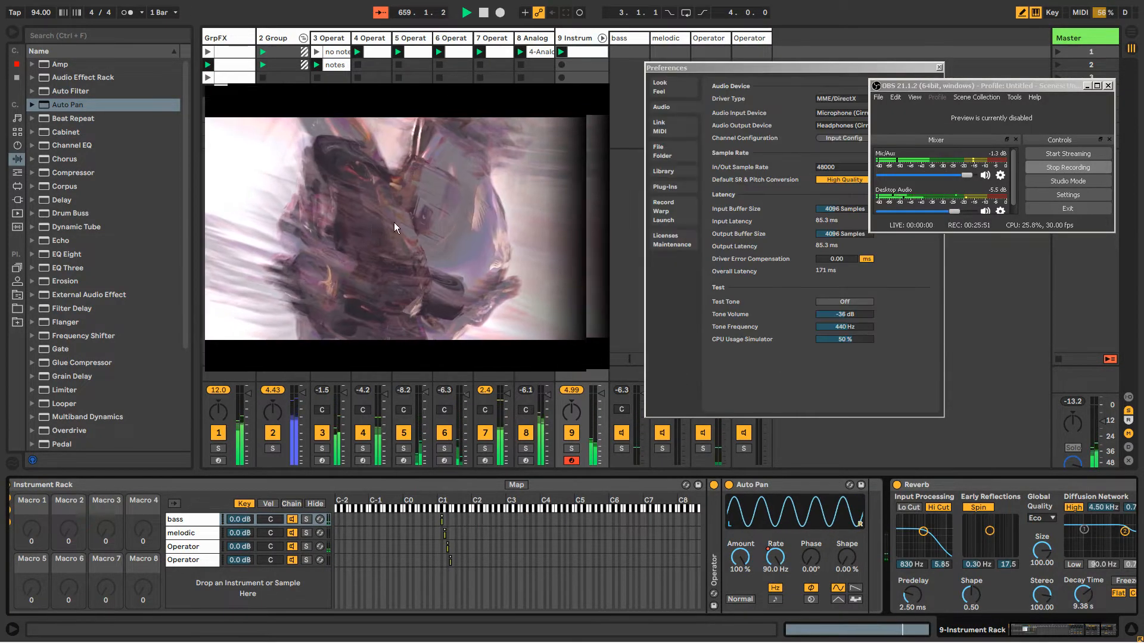
left_click_drag(721, 66, 643, 212)
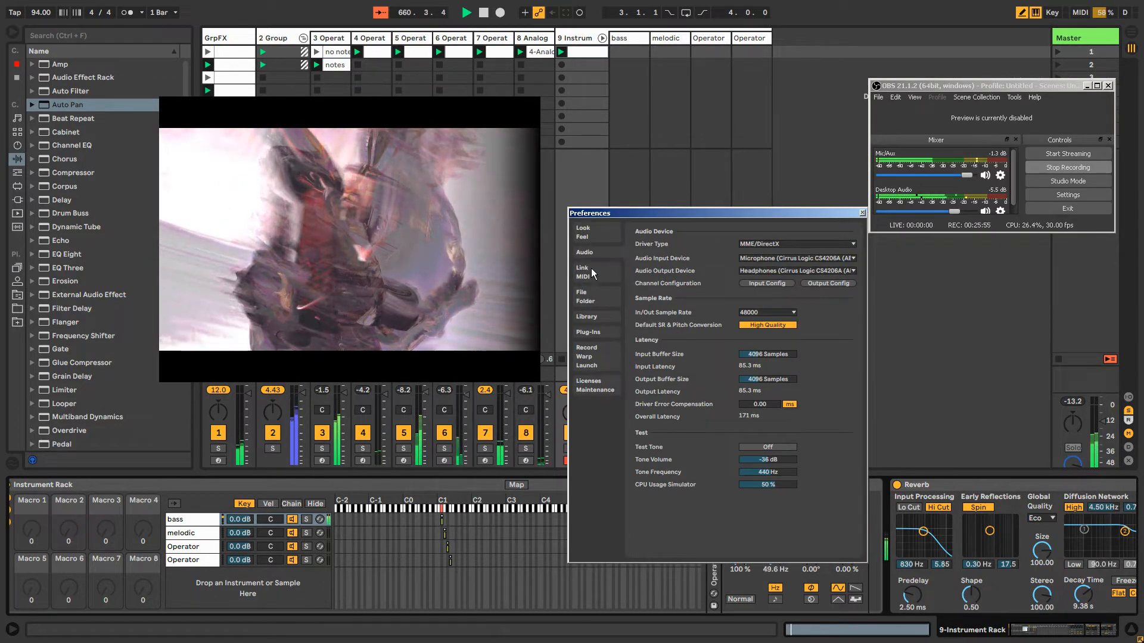
left_click(598, 349)
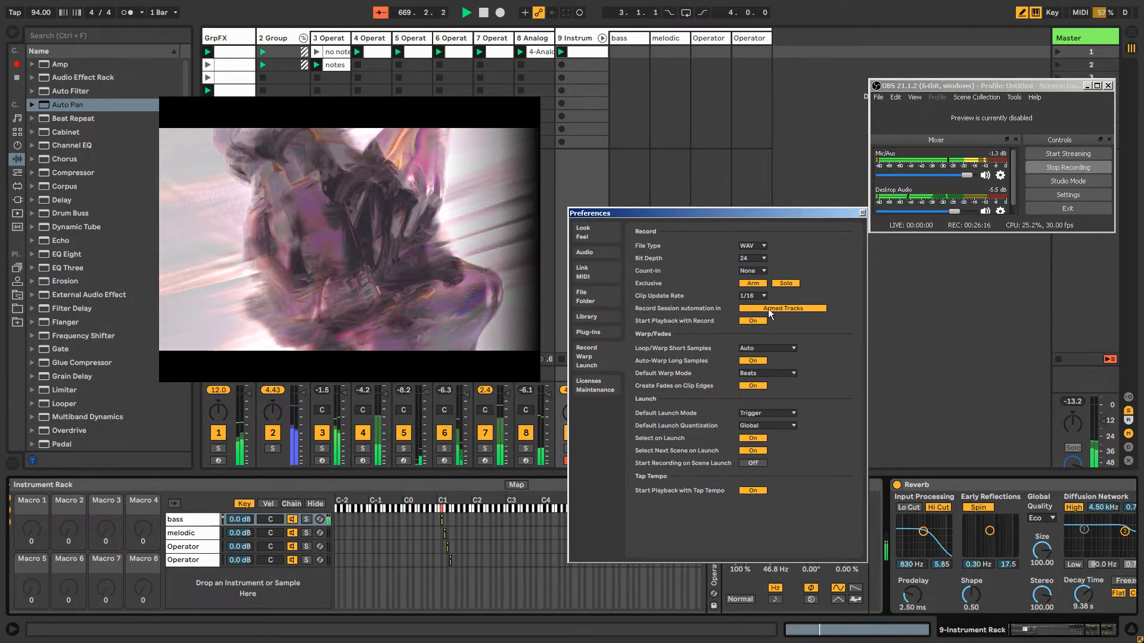
left_click(803, 307)
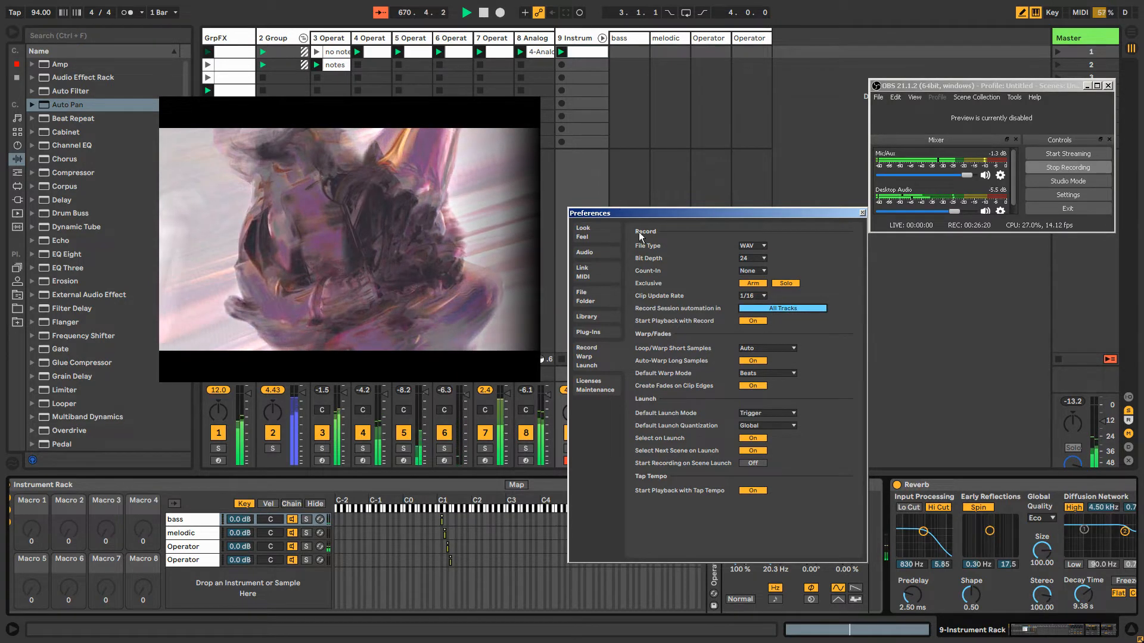
left_click(968, 640)
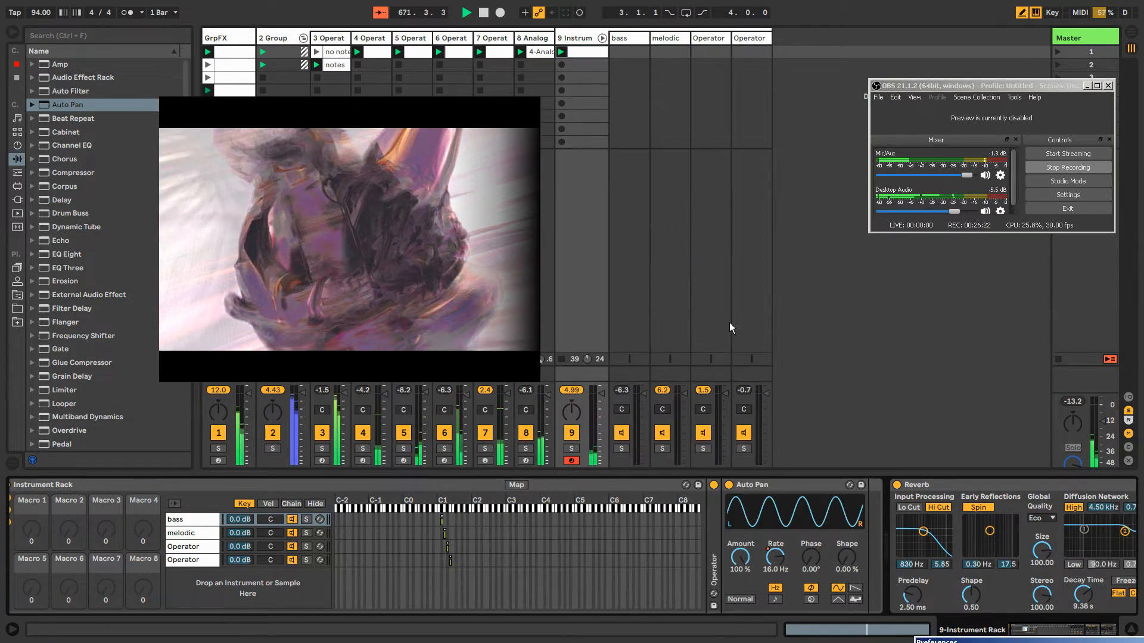
Disarm the Instrument Rack track and briefly switch session automation recording on and off to try it across all tracks
left_click(571, 461)
left_click(571, 460)
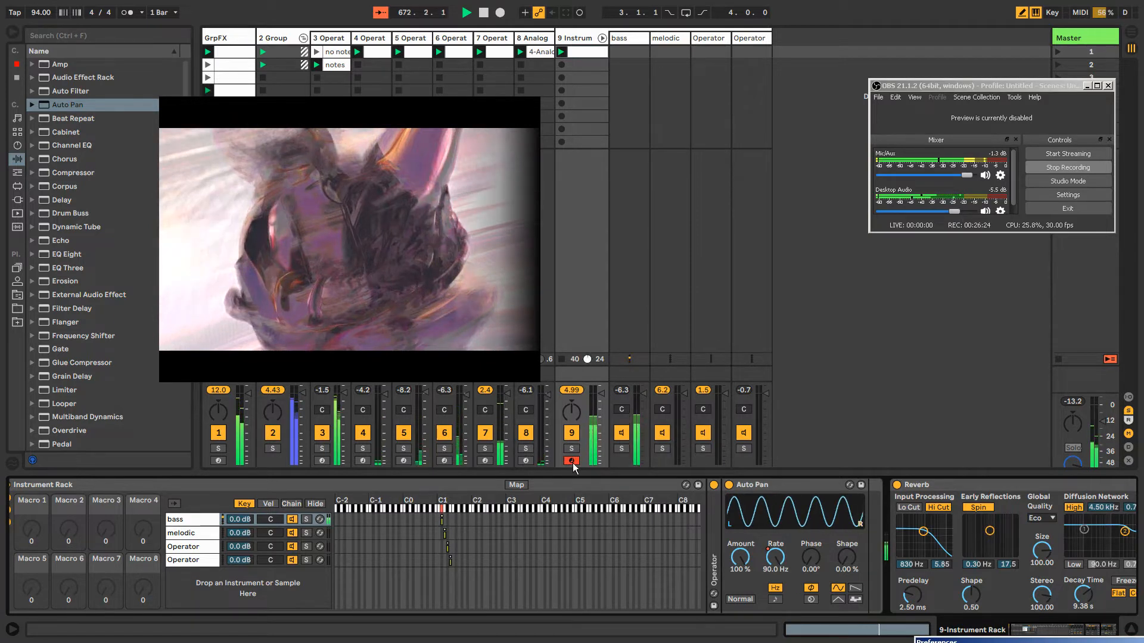
left_click(580, 13)
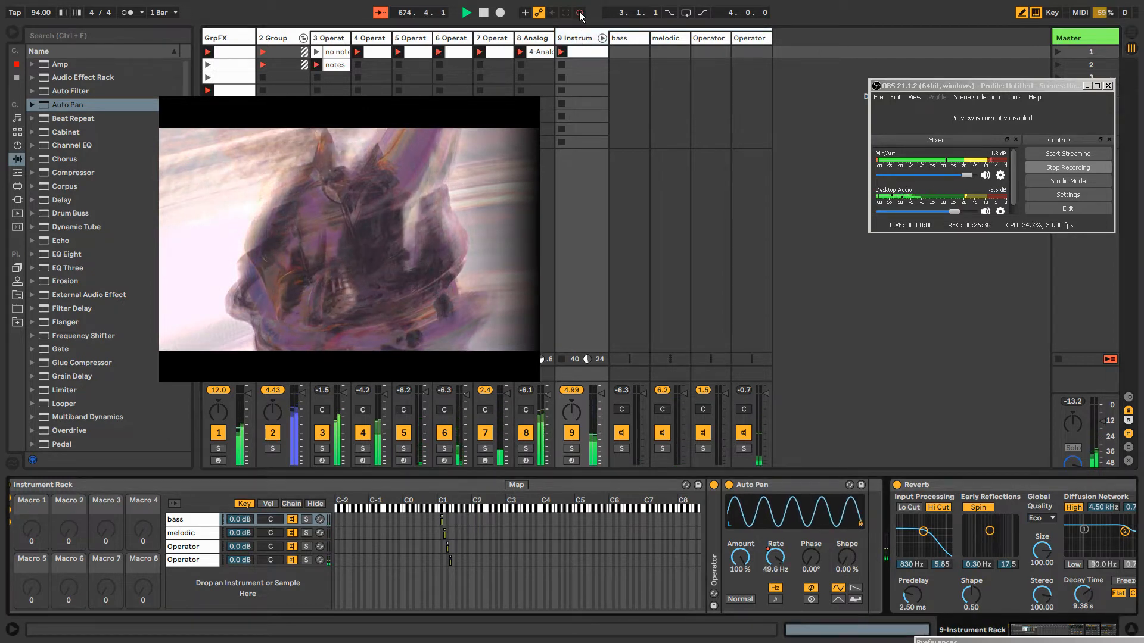
left_click(579, 12)
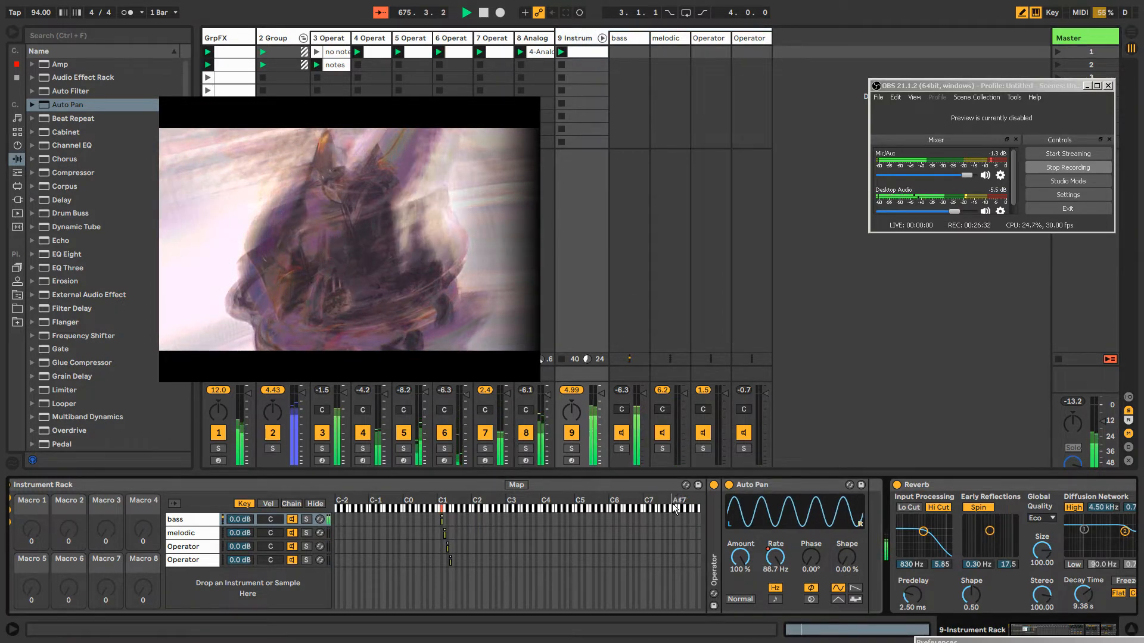
Rename the rack's third Operator chain as clicky
left_click(1046, 632)
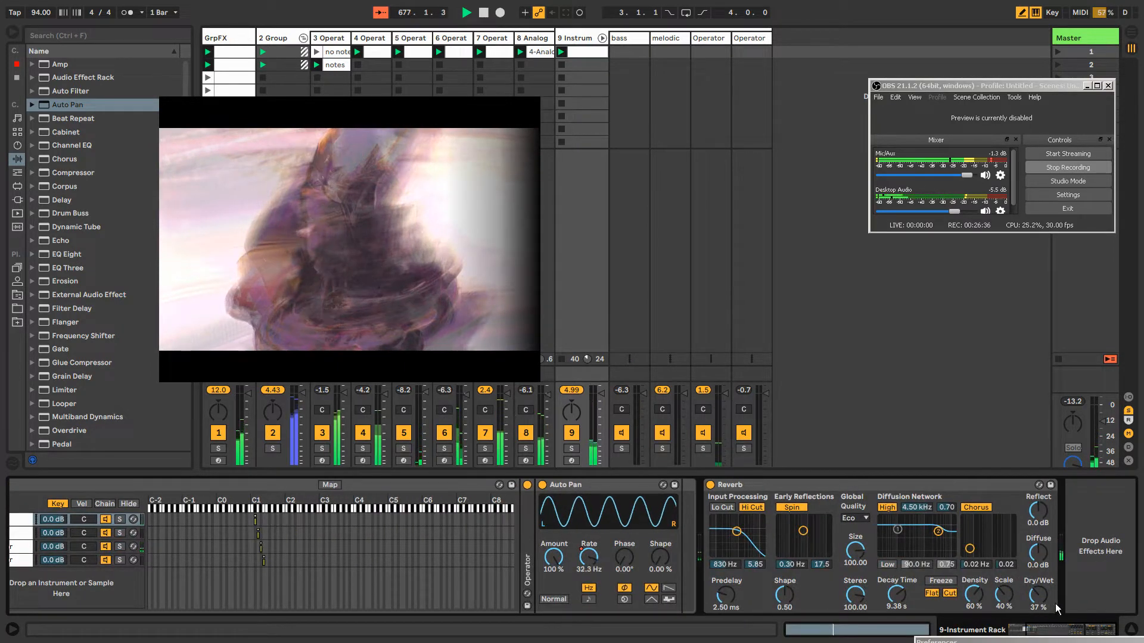
left_click_drag(1075, 631, 1051, 629)
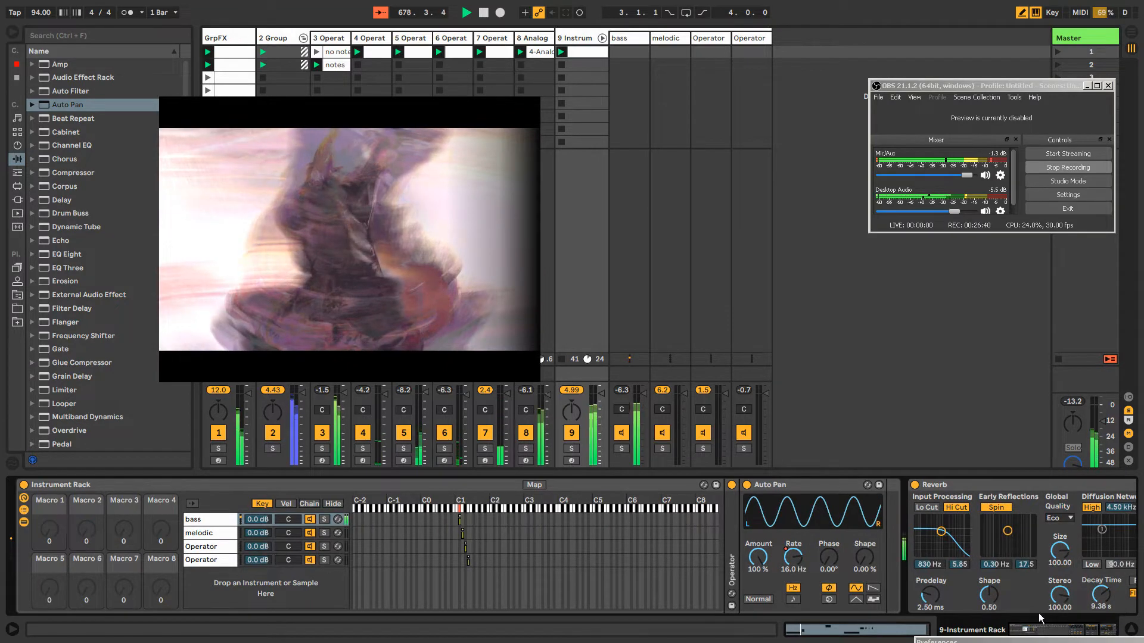
left_click(203, 533)
left_click(204, 550)
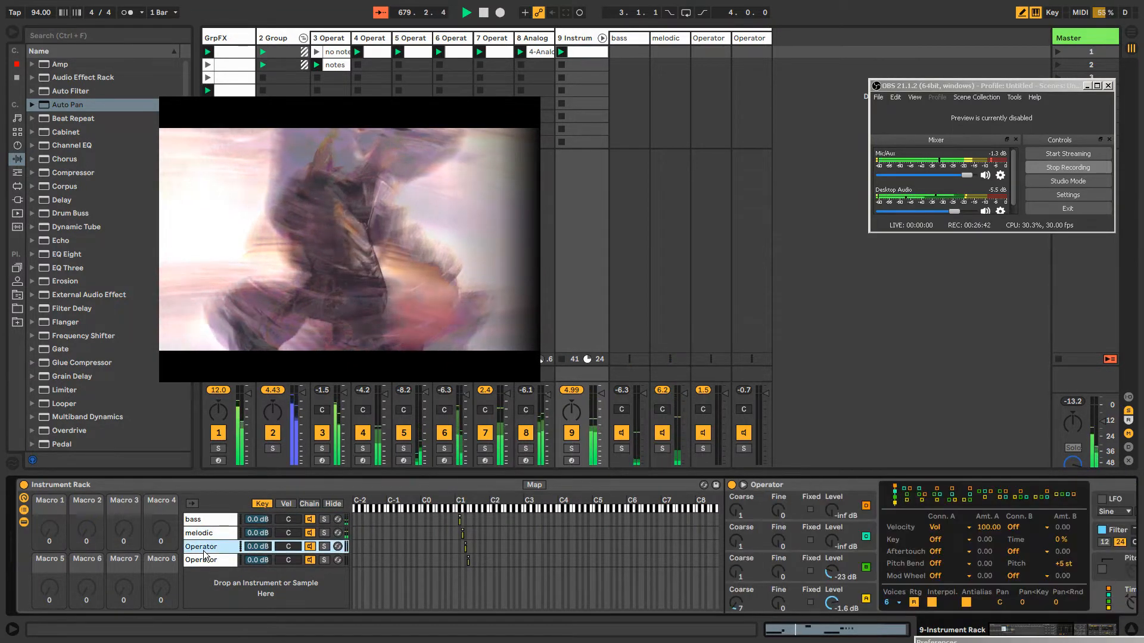
key("ctrl+r")
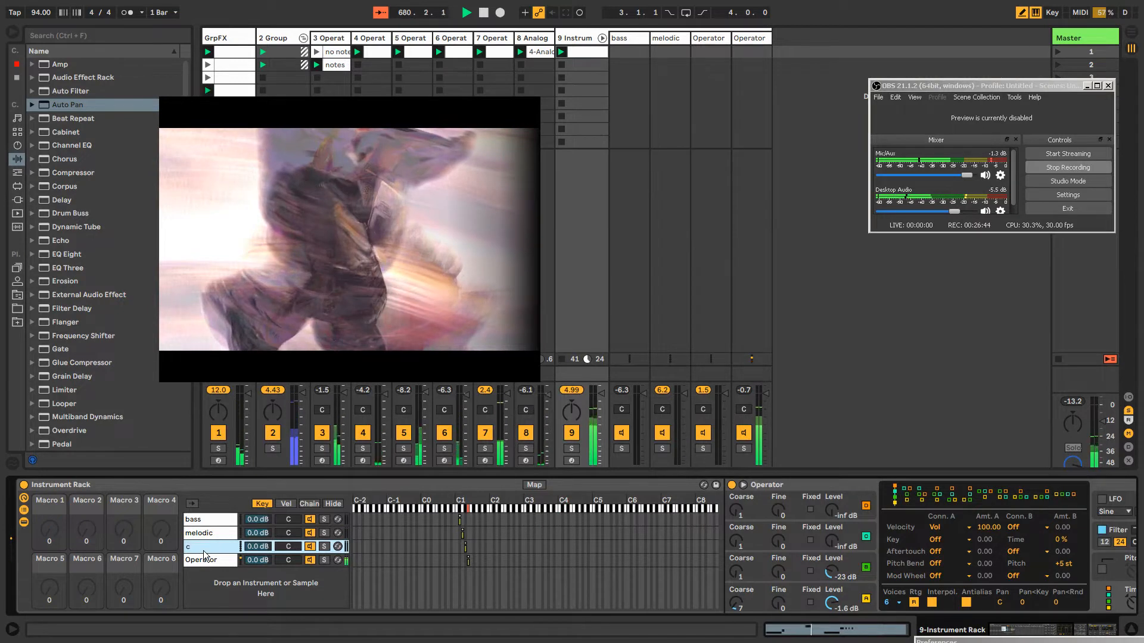
type("clicky")
key("Return")
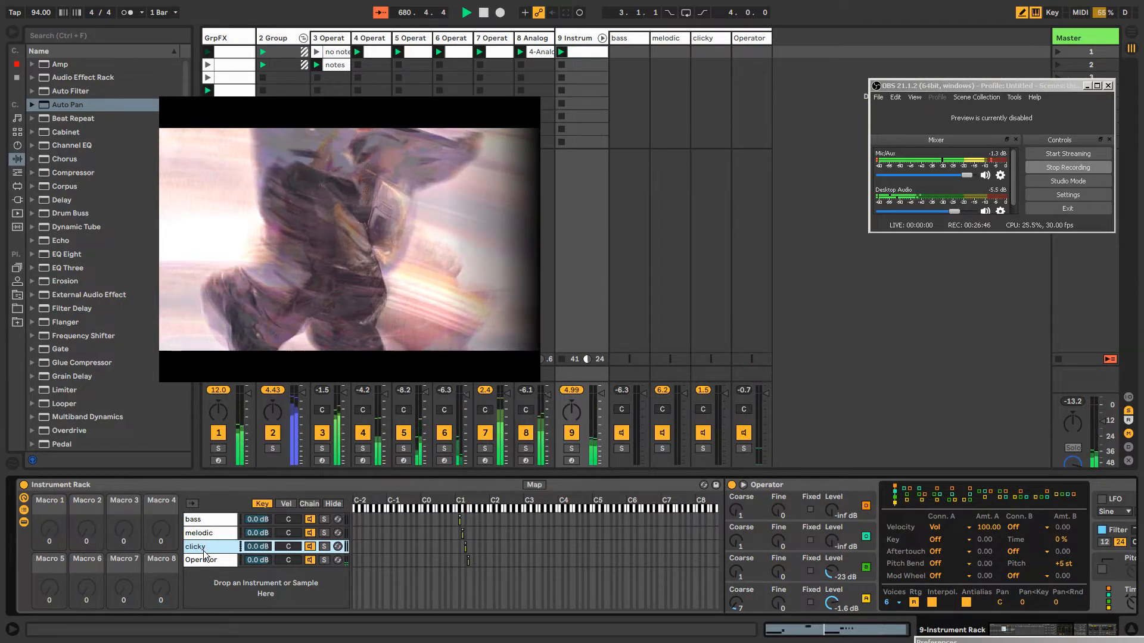
Rename the rack's fourth Operator chain as hihatish
left_click(207, 561)
key("ctrl+r")
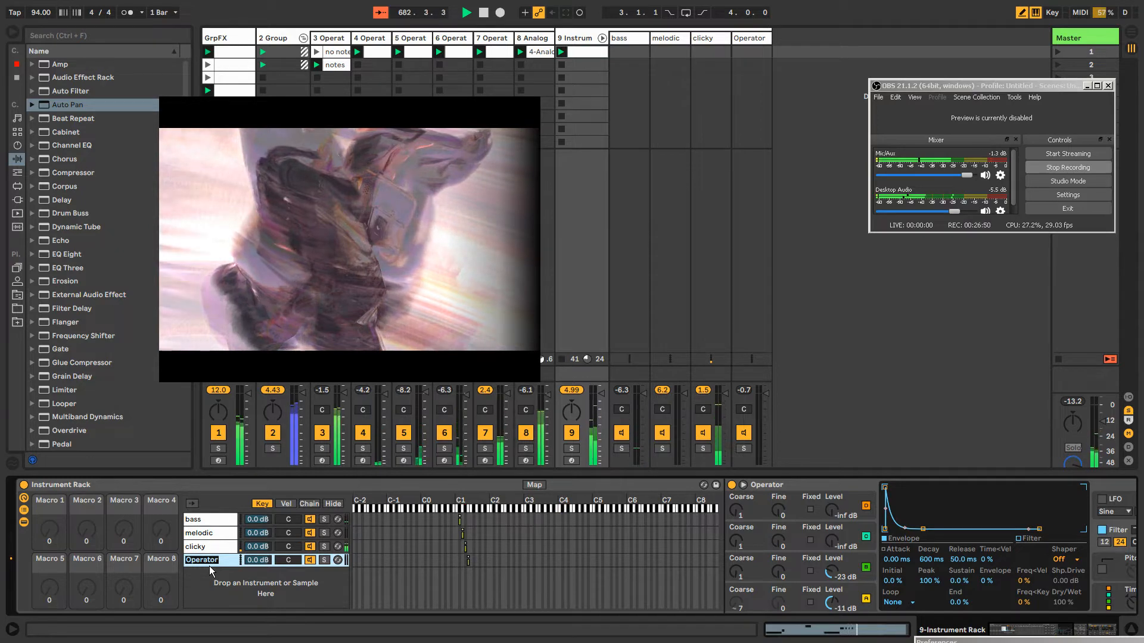
type("hihatish")
key("Return")
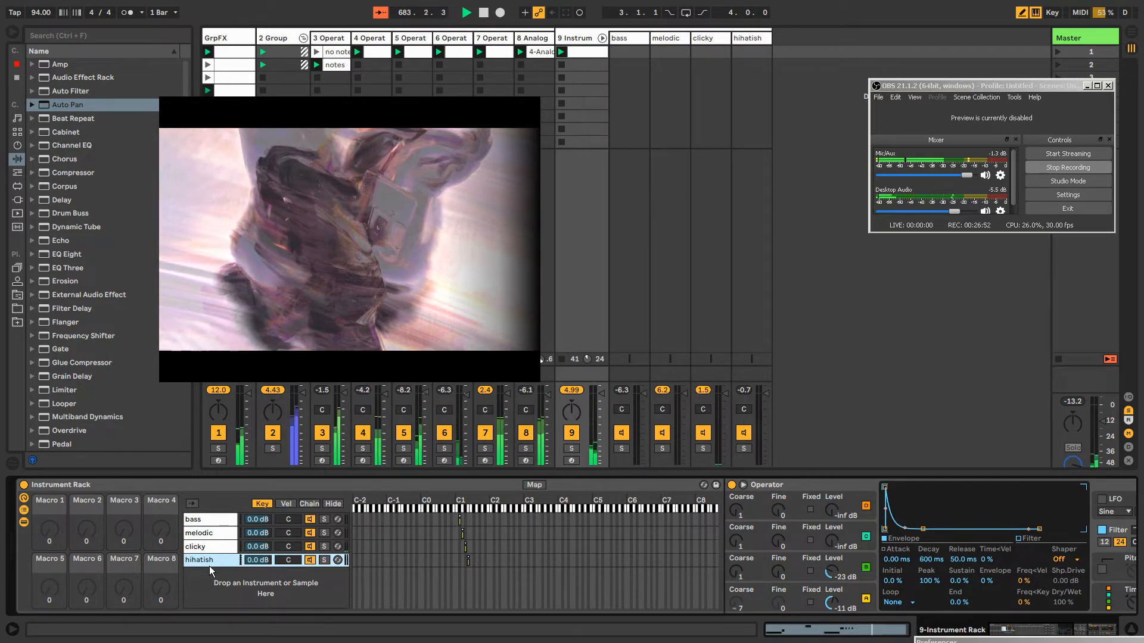
Insert the Pitch MIDI effect before Operator in the rack's clicky chain
left_click(1093, 629)
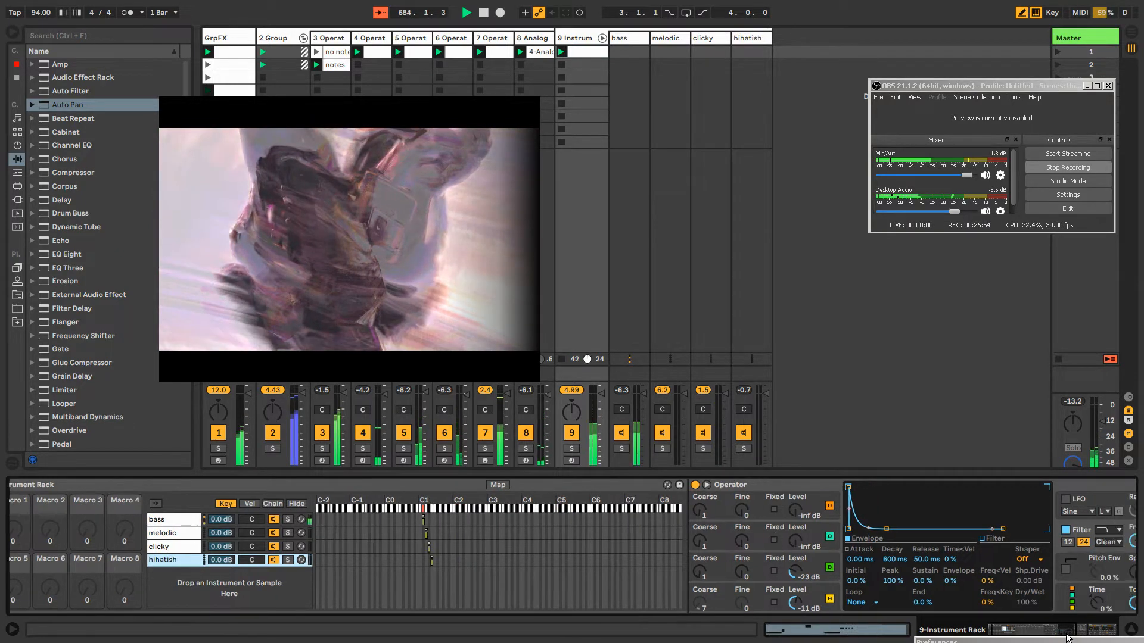
left_click_drag(1093, 630, 1059, 629)
left_click(75, 546)
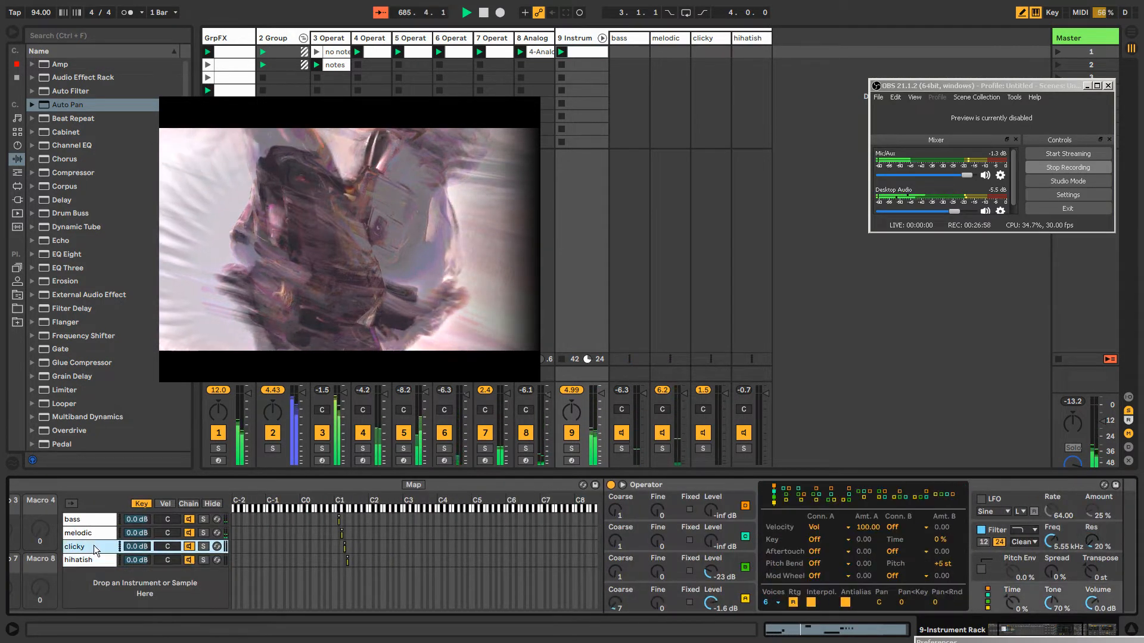
left_click_drag(1011, 632, 1021, 632)
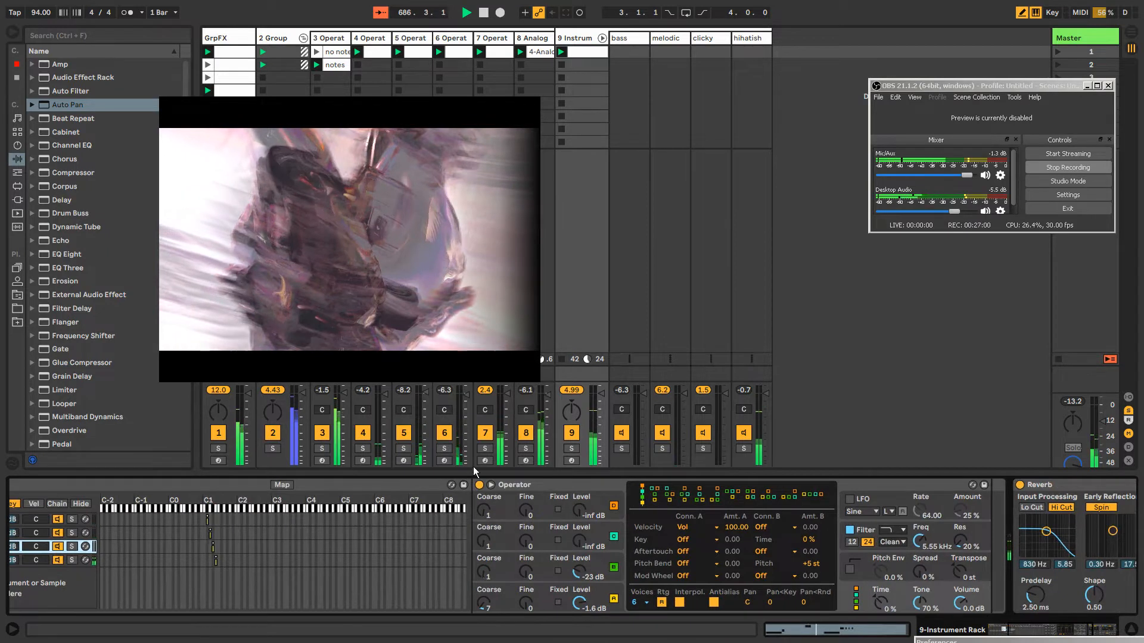
left_click(551, 480)
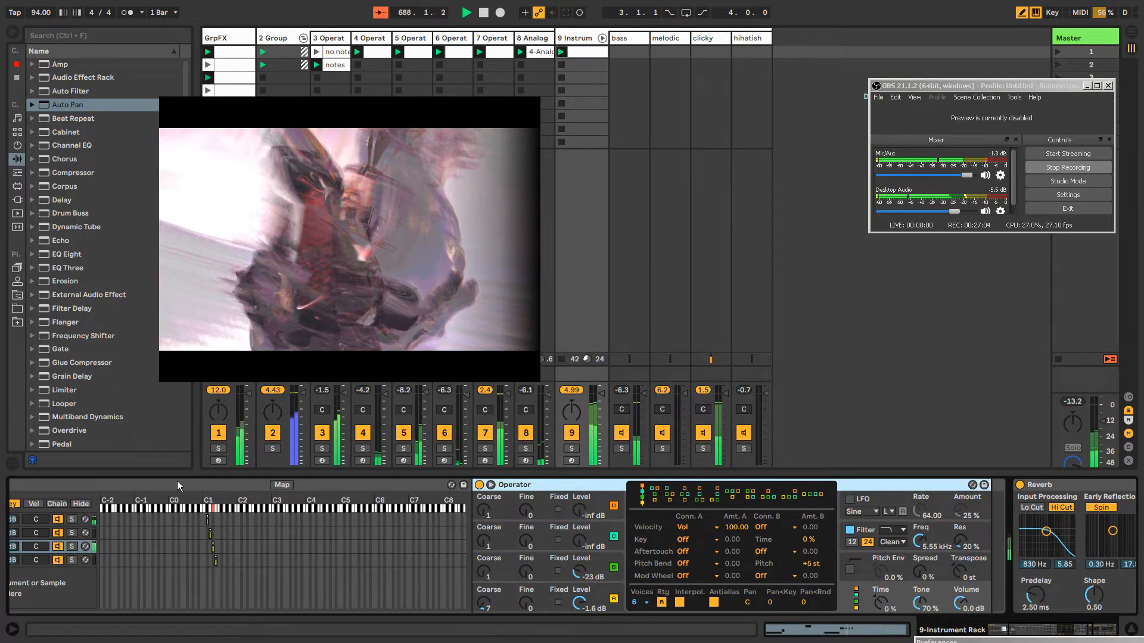
left_click(17, 172)
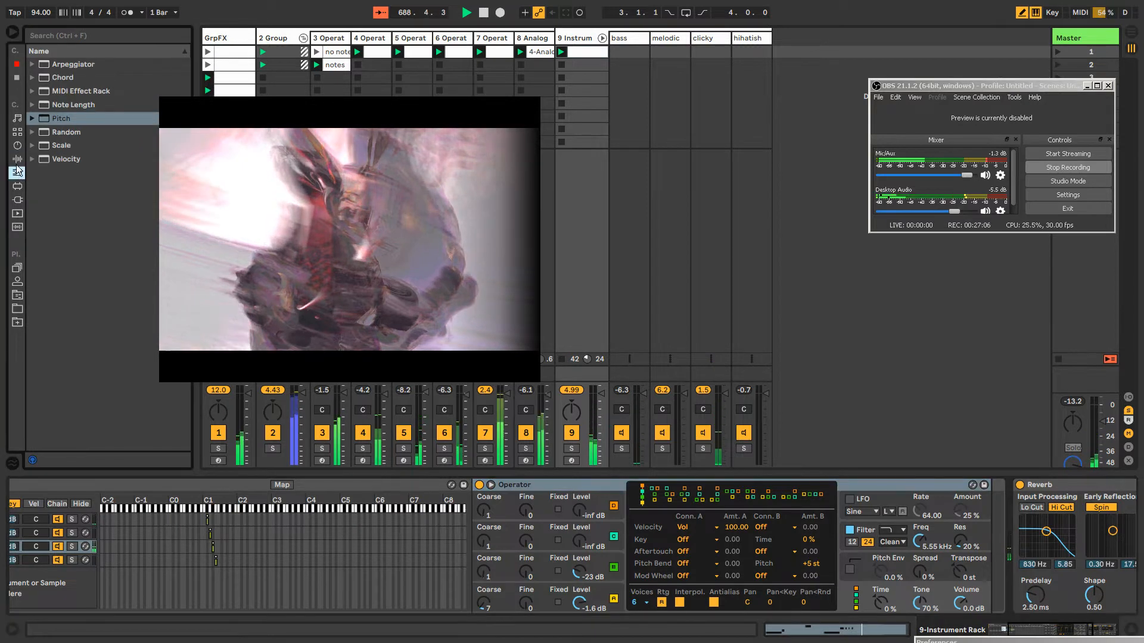
left_click(59, 120)
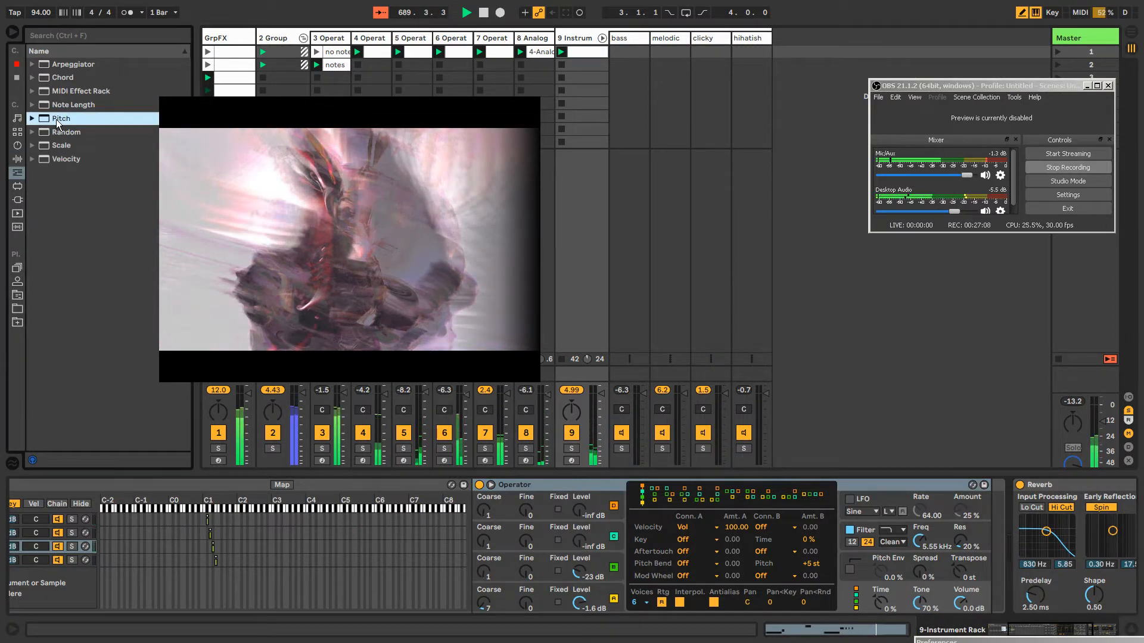
left_click_drag(58, 121, 479, 524)
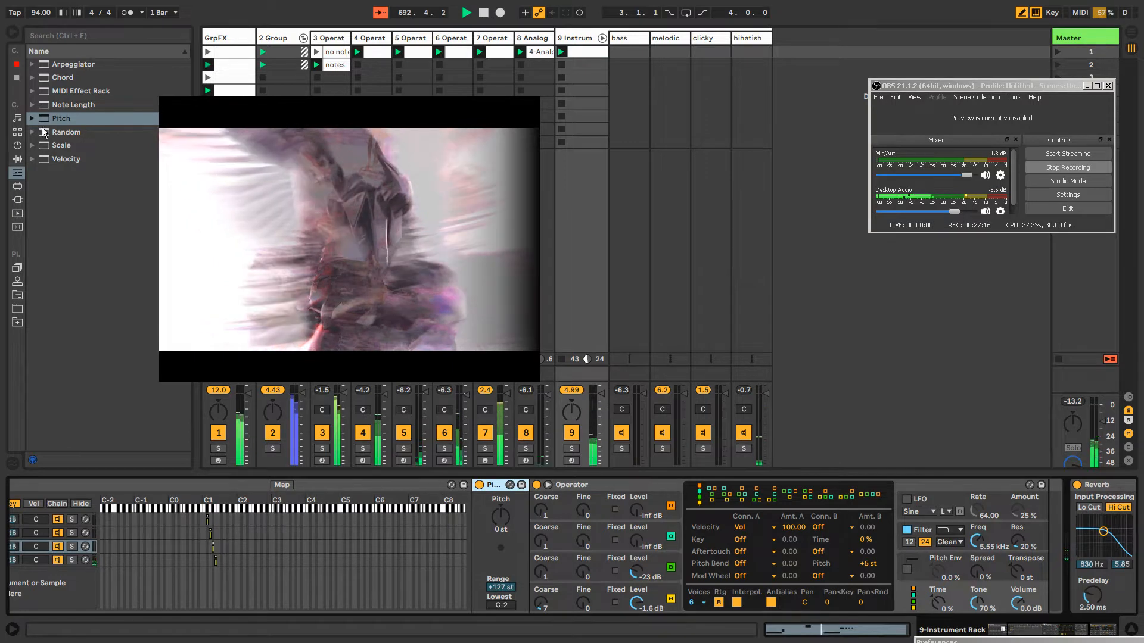
Add Random before Pitch with 55% chance, and set Pitch's range to 0 st and lowest note to D#1
left_click_drag(58, 132, 475, 538)
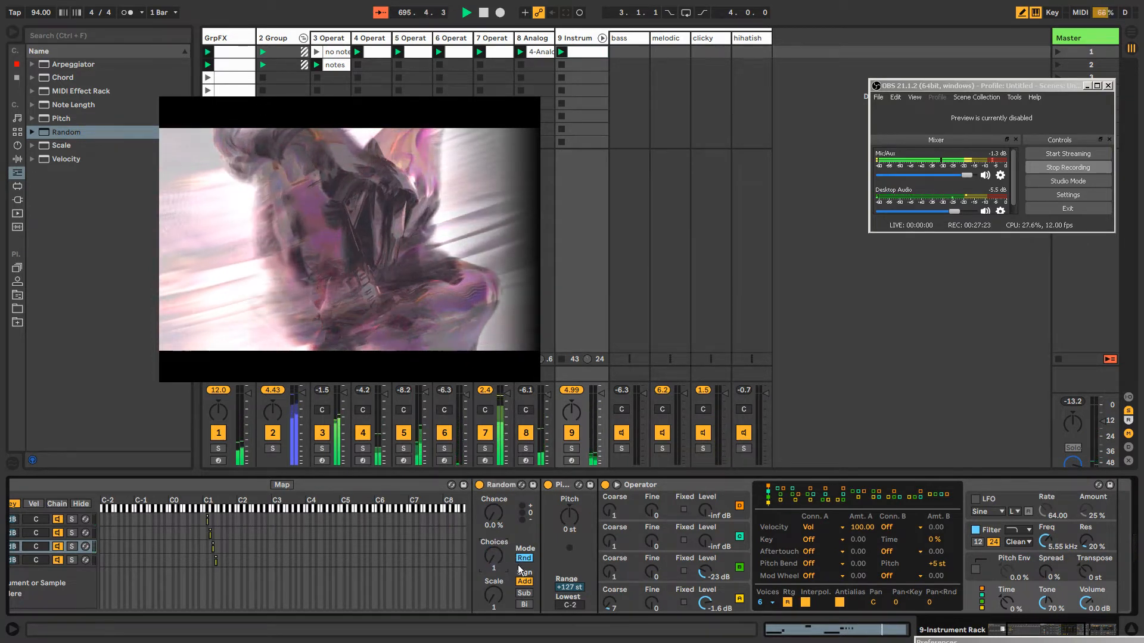
left_click_drag(493, 512, 493, 477)
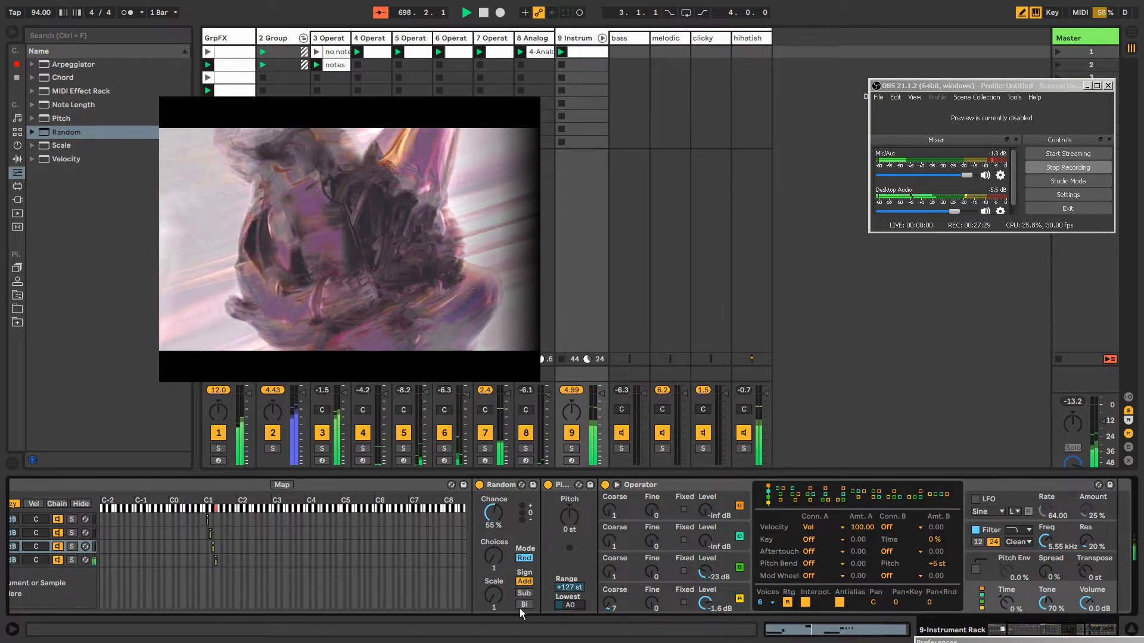
mouse_move(568, 606)
left_mouse_down()
mouse_move(570, 592)
mouse_move(575, 614)
left_mouse_up()
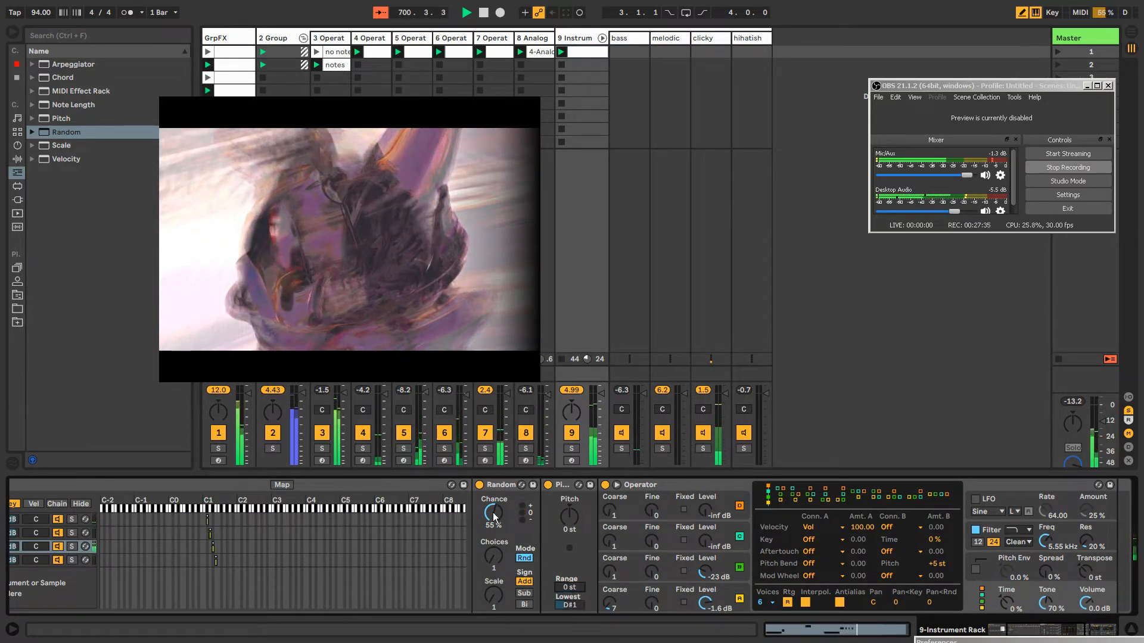
Try several Random chance amounts on the clicky chain, including 90%, 70%, 76%, 43% and 53%
left_click_drag(493, 513, 493, 510)
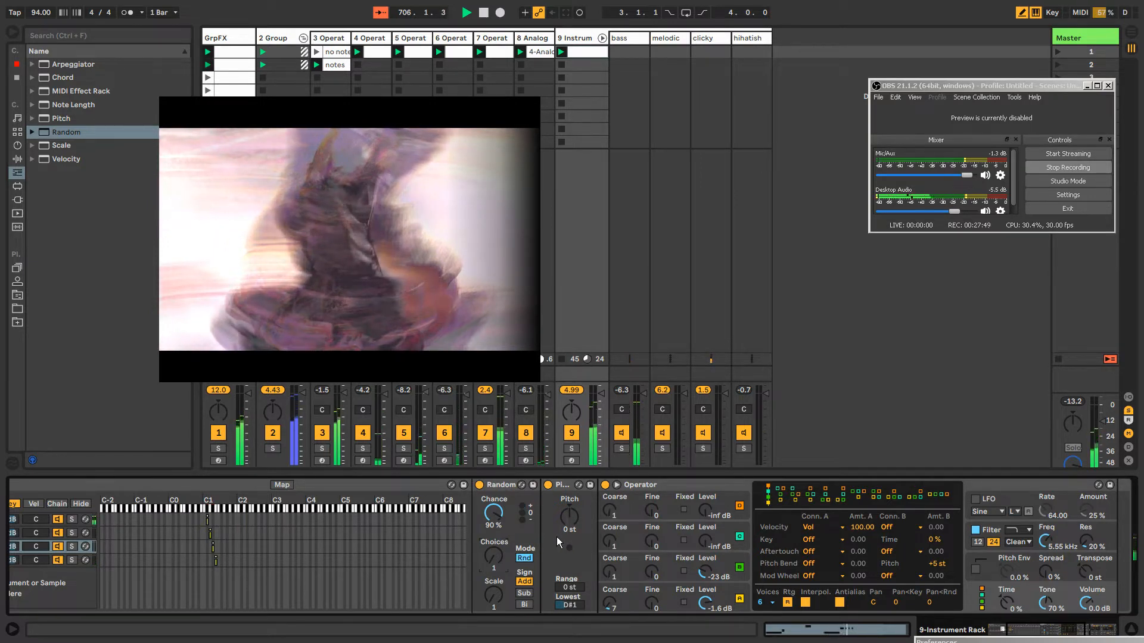
left_click_drag(493, 513, 493, 527)
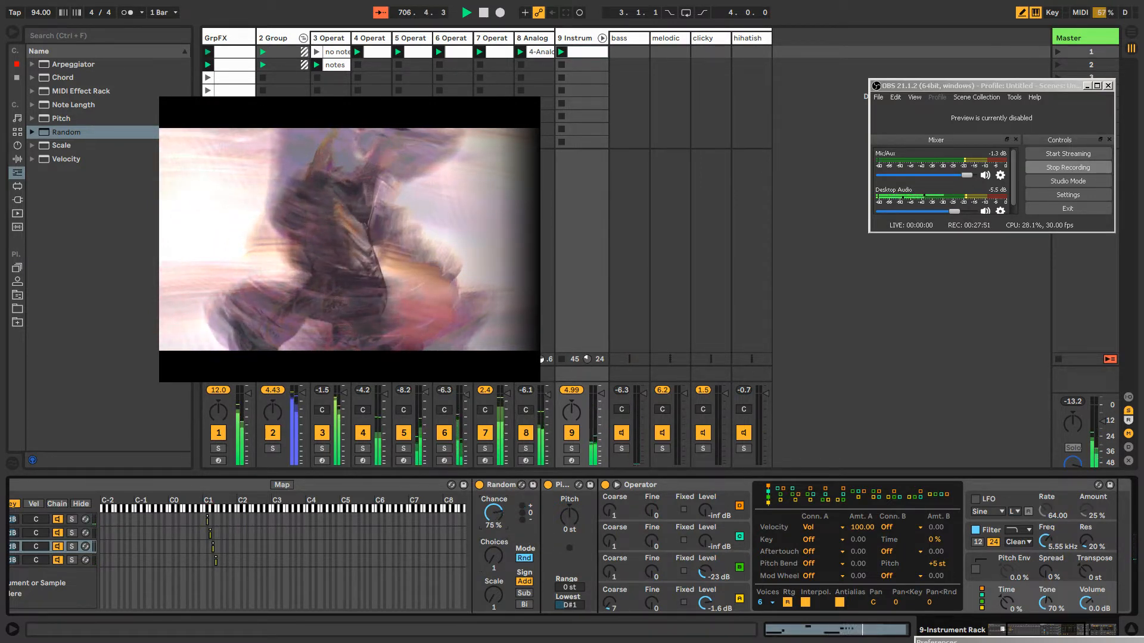
left_click(505, 484)
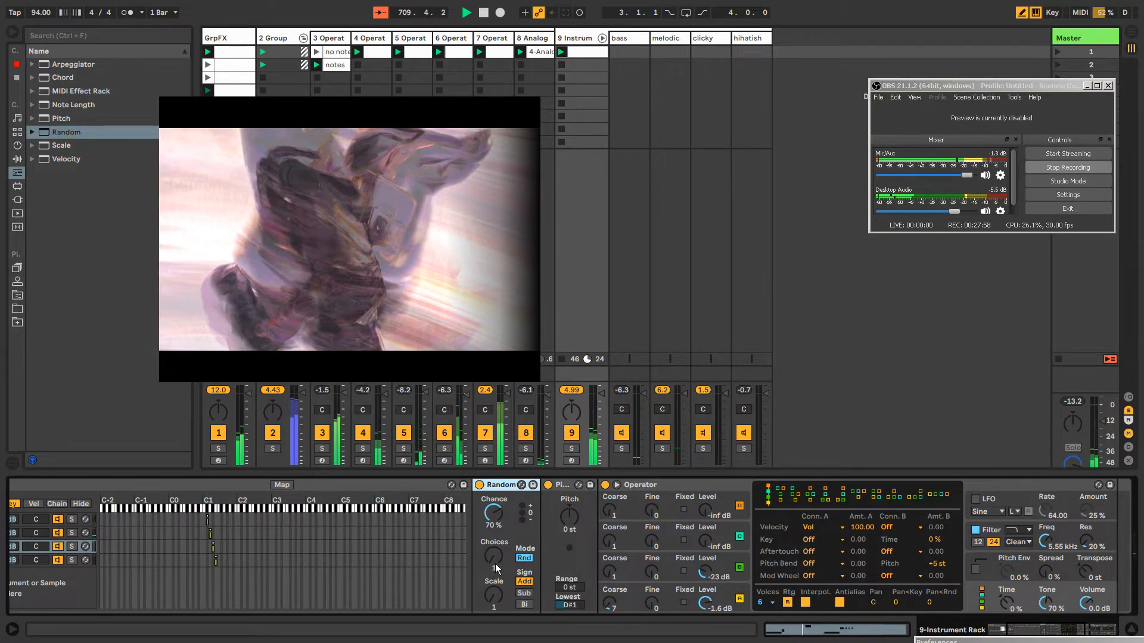
left_click_drag(496, 519, 496, 517)
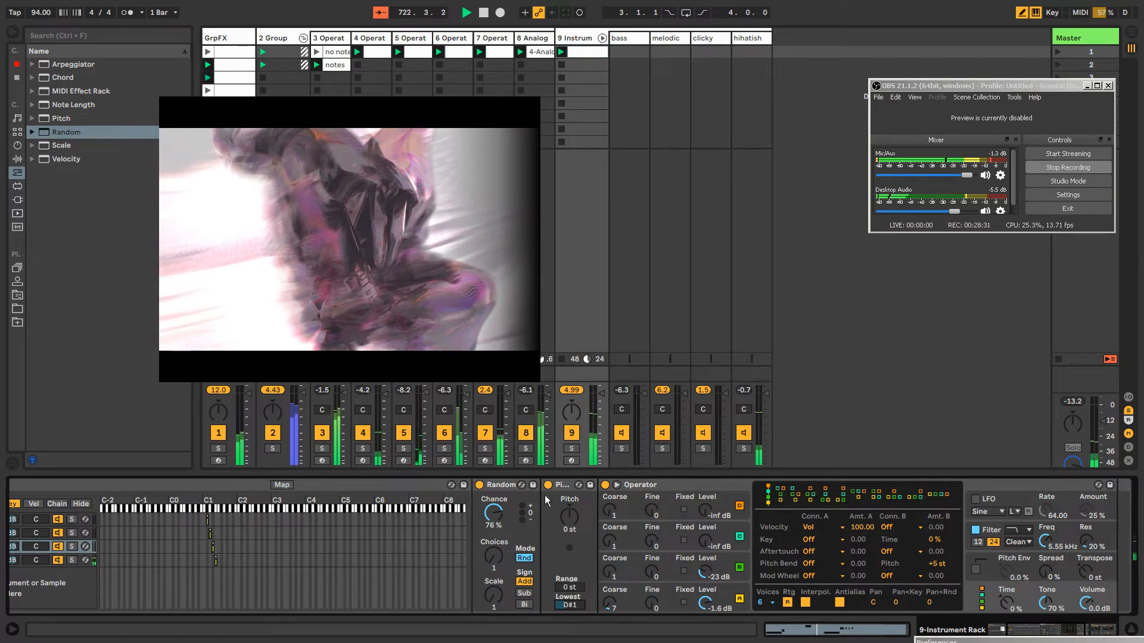
left_click(562, 486)
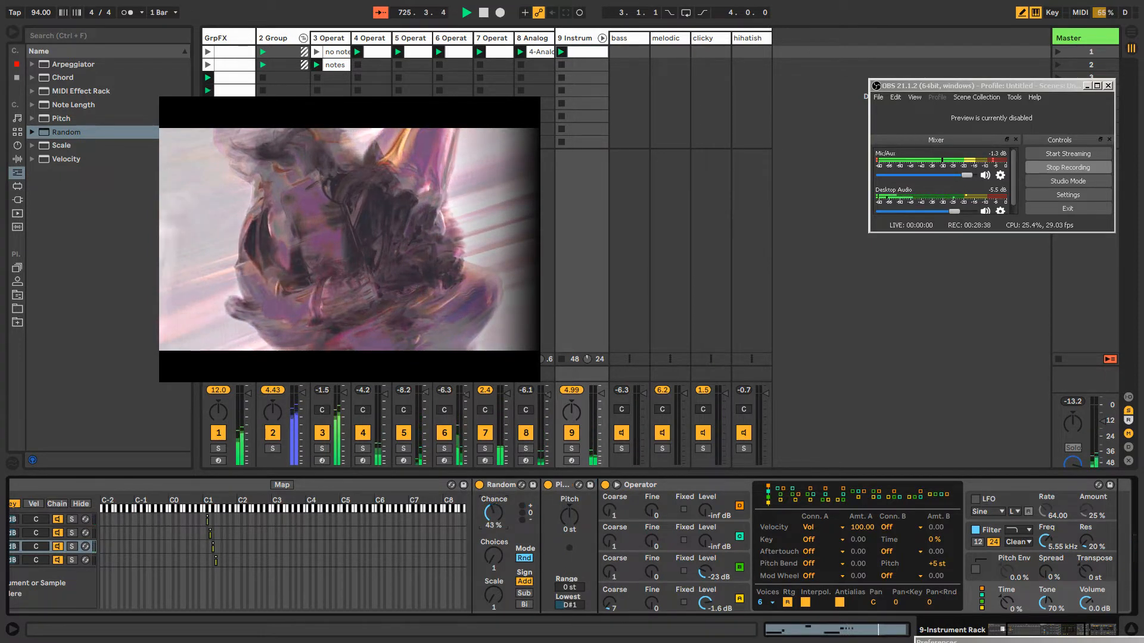
left_click_drag(495, 520, 495, 520)
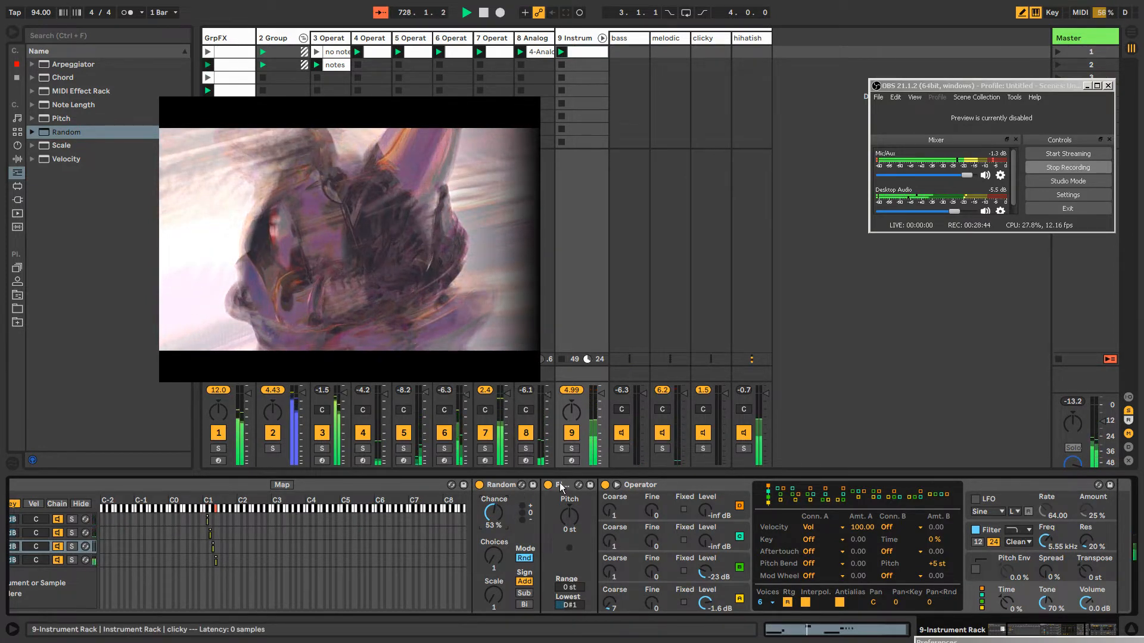
left_click(516, 485)
left_click(578, 486)
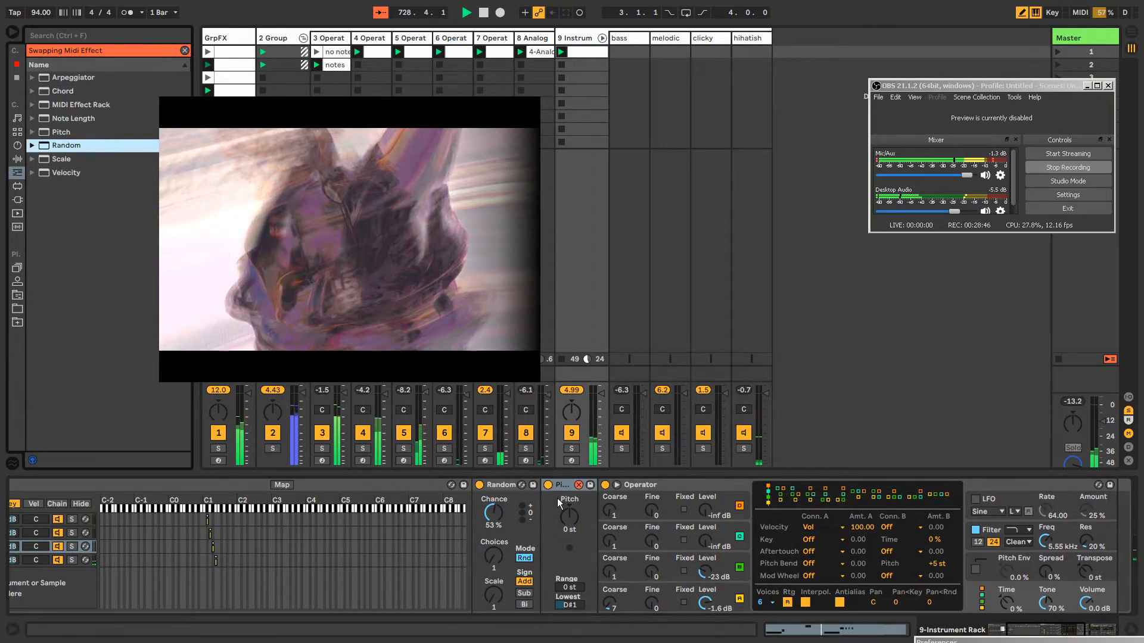
left_click(579, 485)
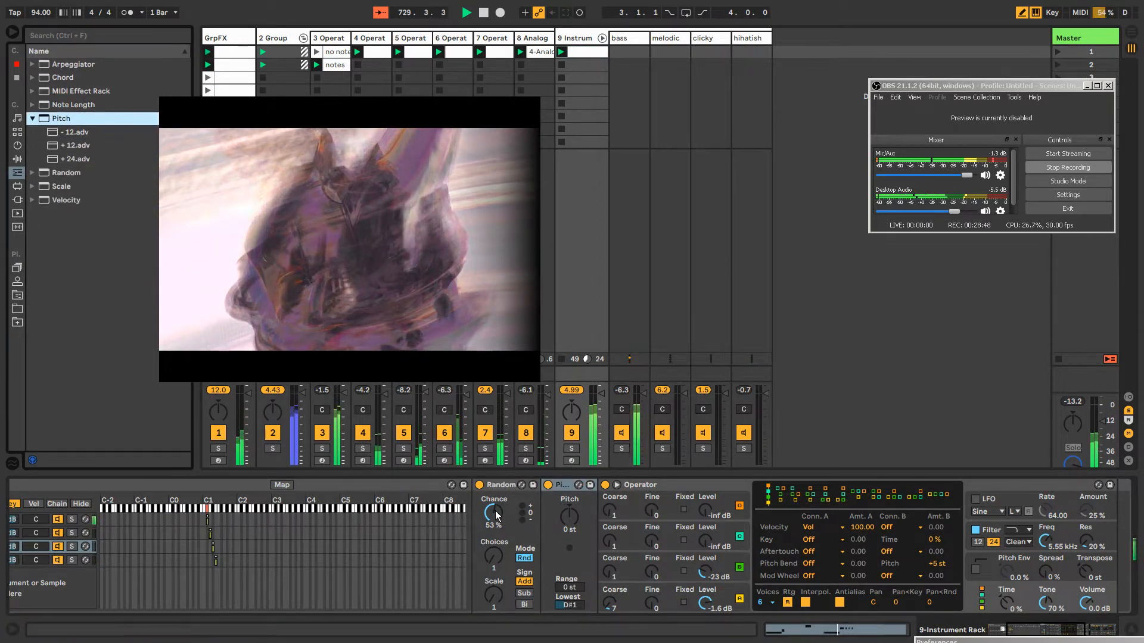
Set the clicky chain's Random chance to 24% and display the melodic chain's devices
left_click_drag(496, 516, 496, 541)
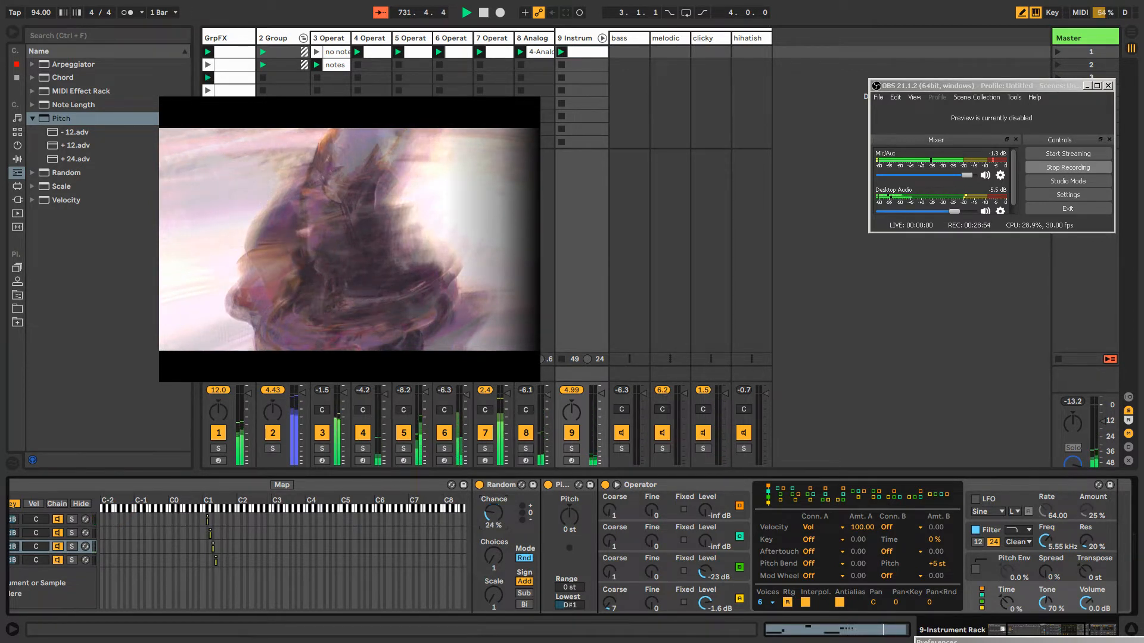
left_click(504, 486)
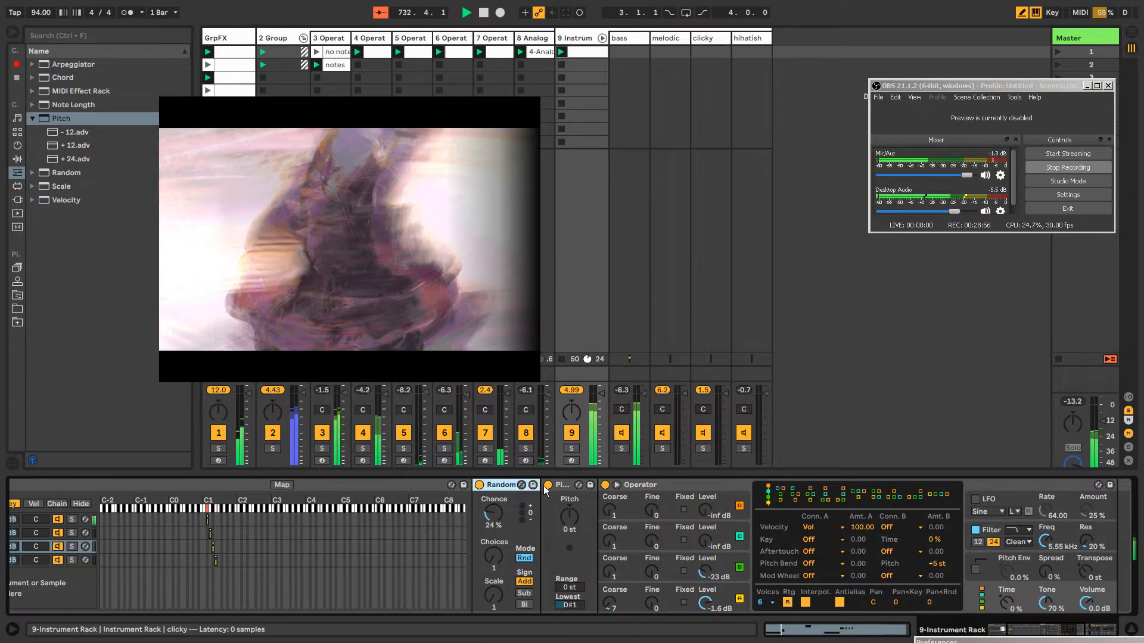
left_click(94, 531)
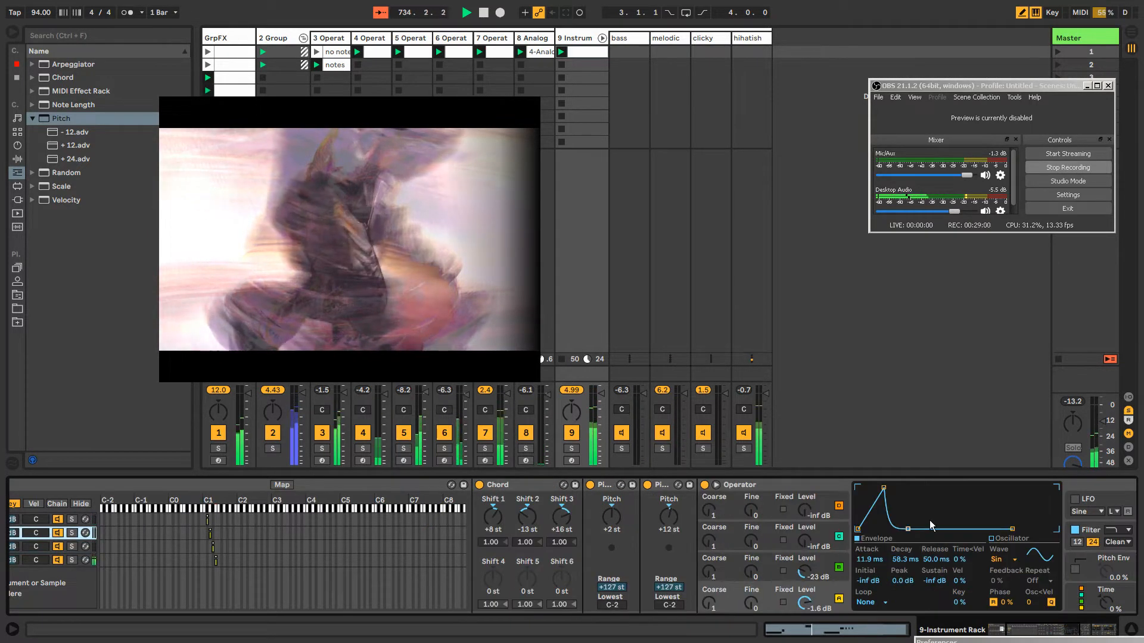
Insert the Grain Delay audio effect between Operator and Reverb in the hihatish chain
left_click(96, 557)
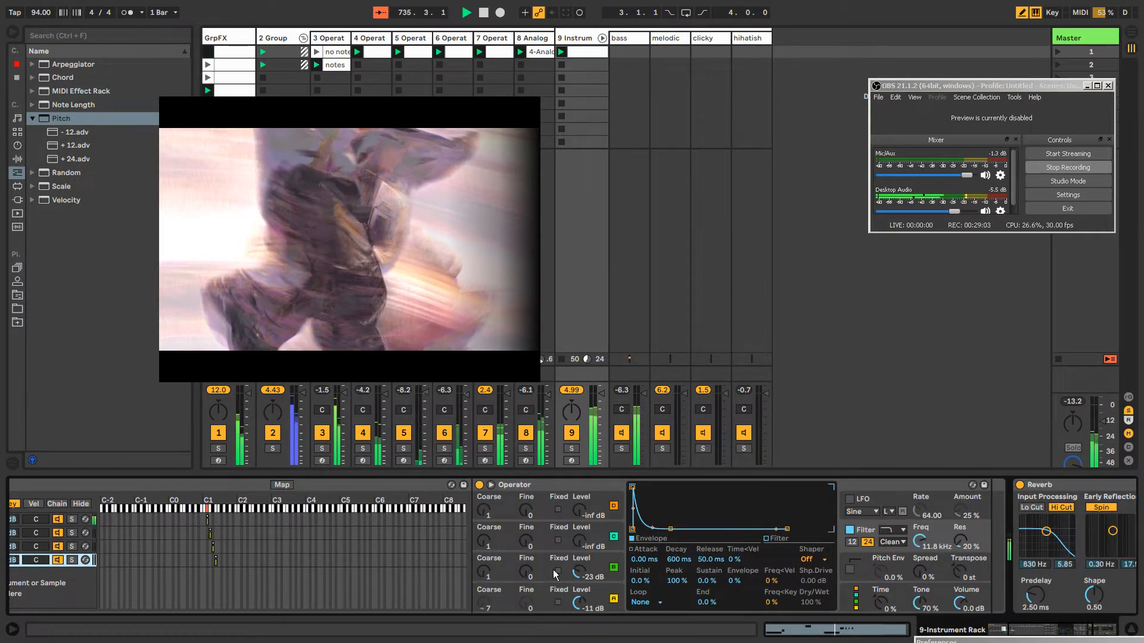
left_click(1026, 634)
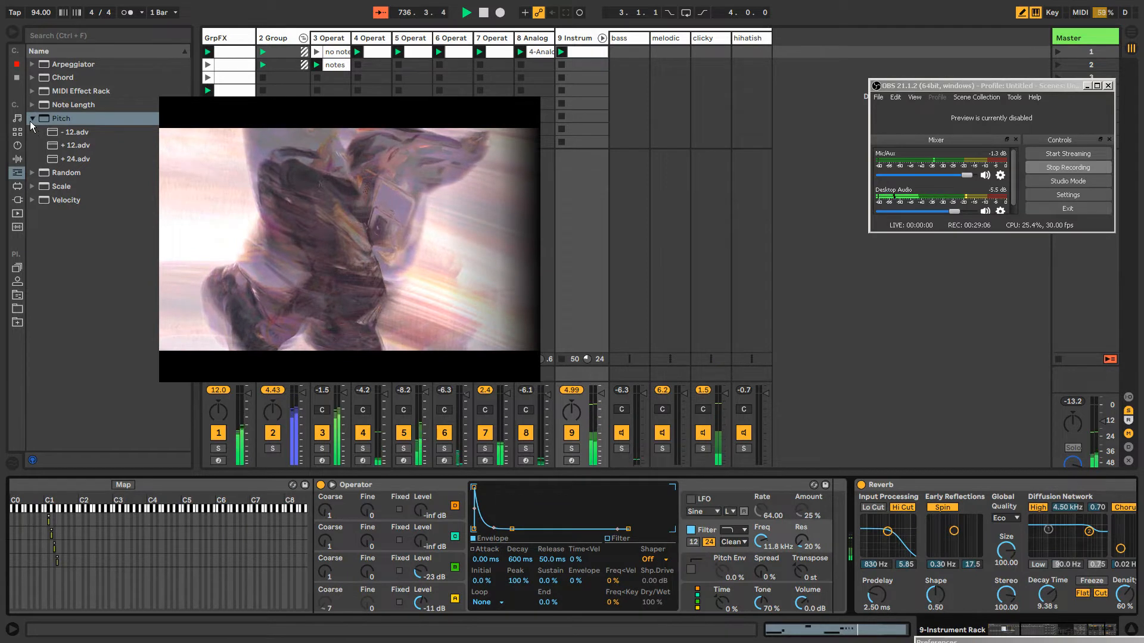
left_click(17, 159)
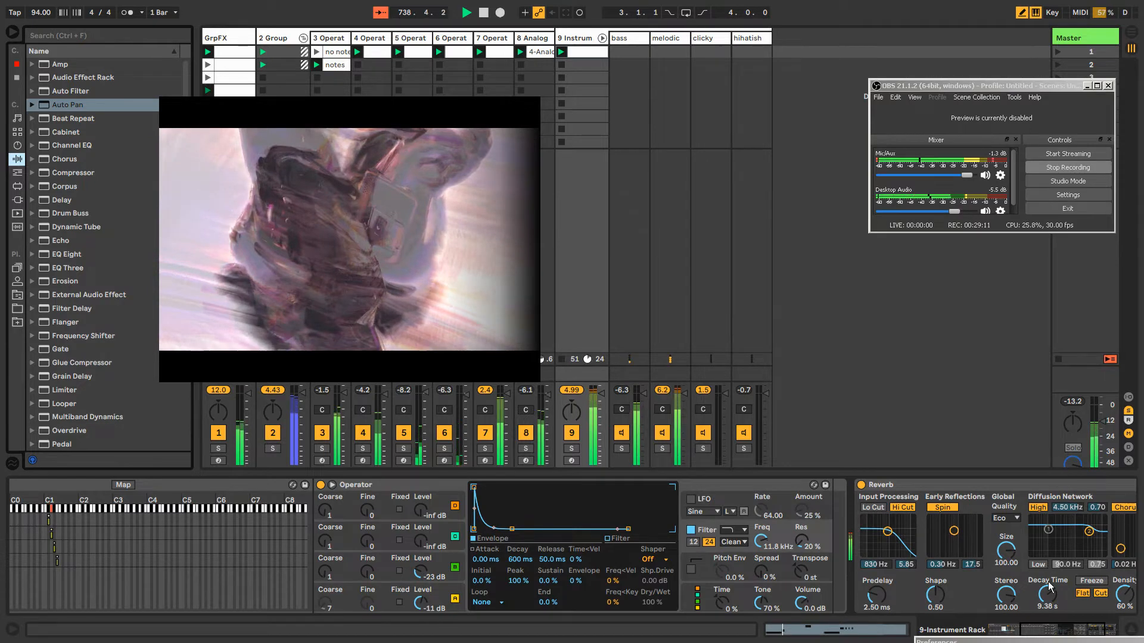
left_click_drag(1039, 630, 1069, 630)
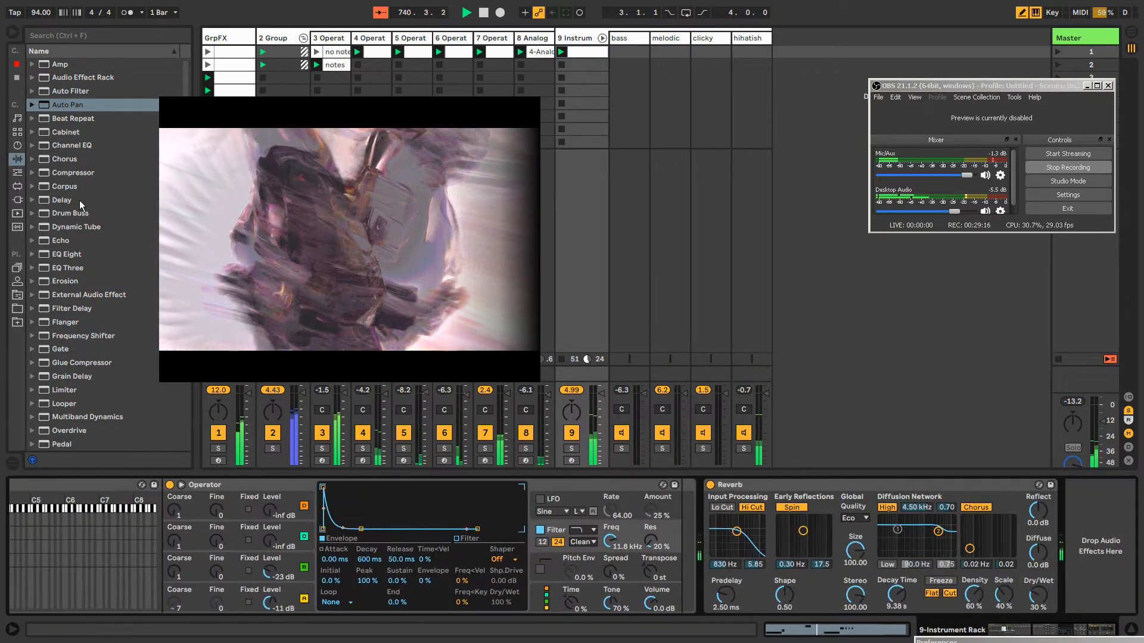
scroll(88, 298, "down", 2)
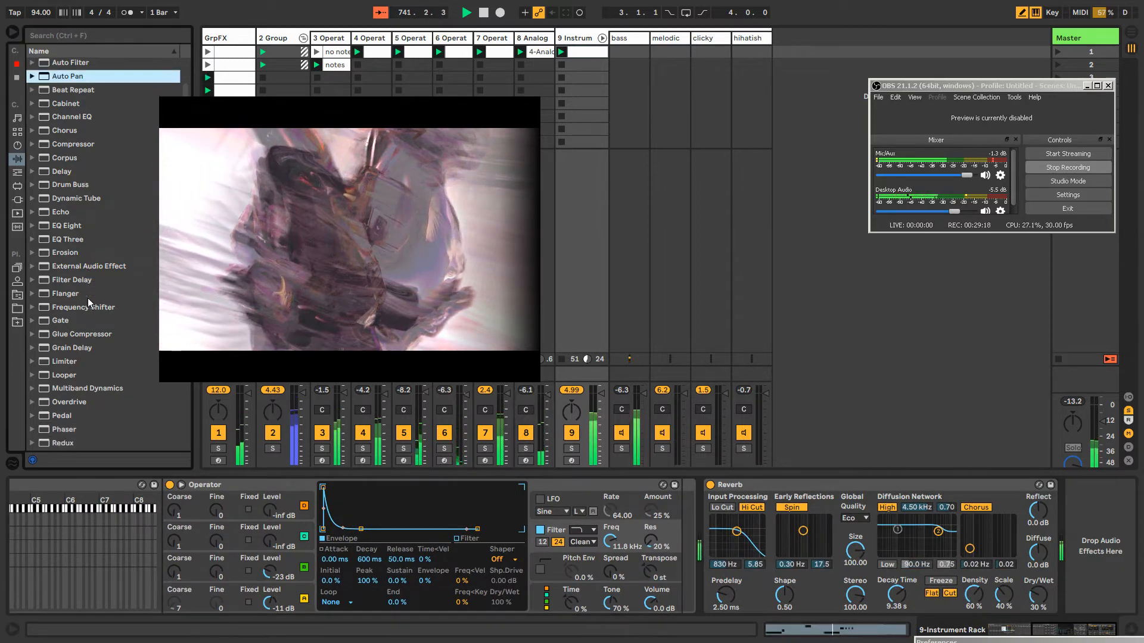
left_click(69, 347)
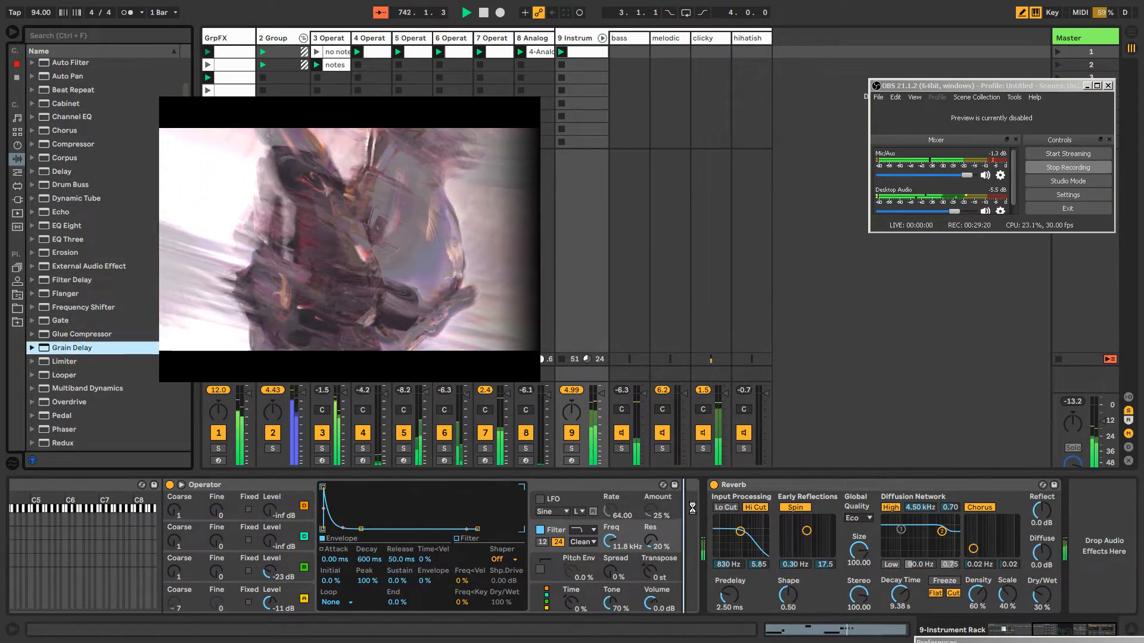
left_click_drag(695, 510, 694, 511)
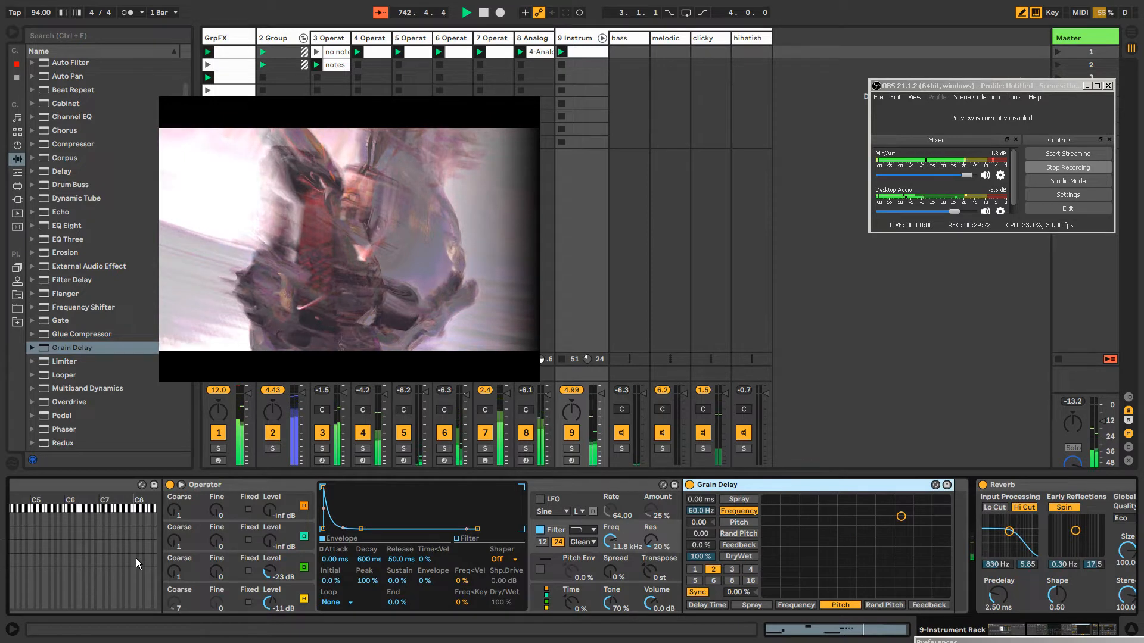
Set the Grain Delay's pitch to -12 and keep its dry/wet at 100%
left_click_drag(701, 522, 705, 542)
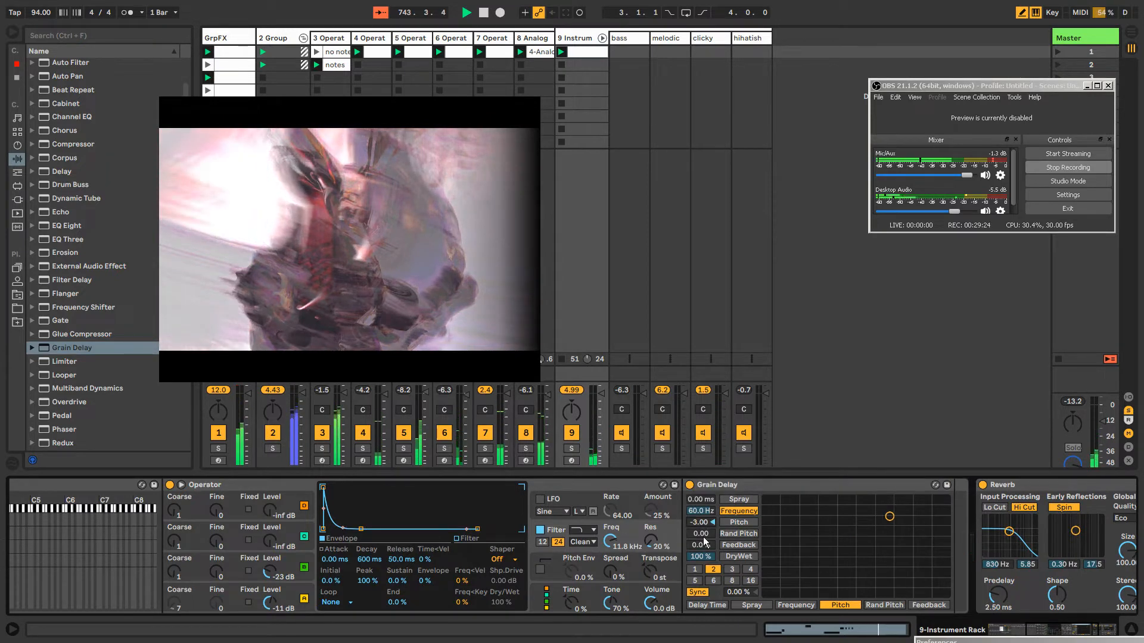
type("-12")
key("Return")
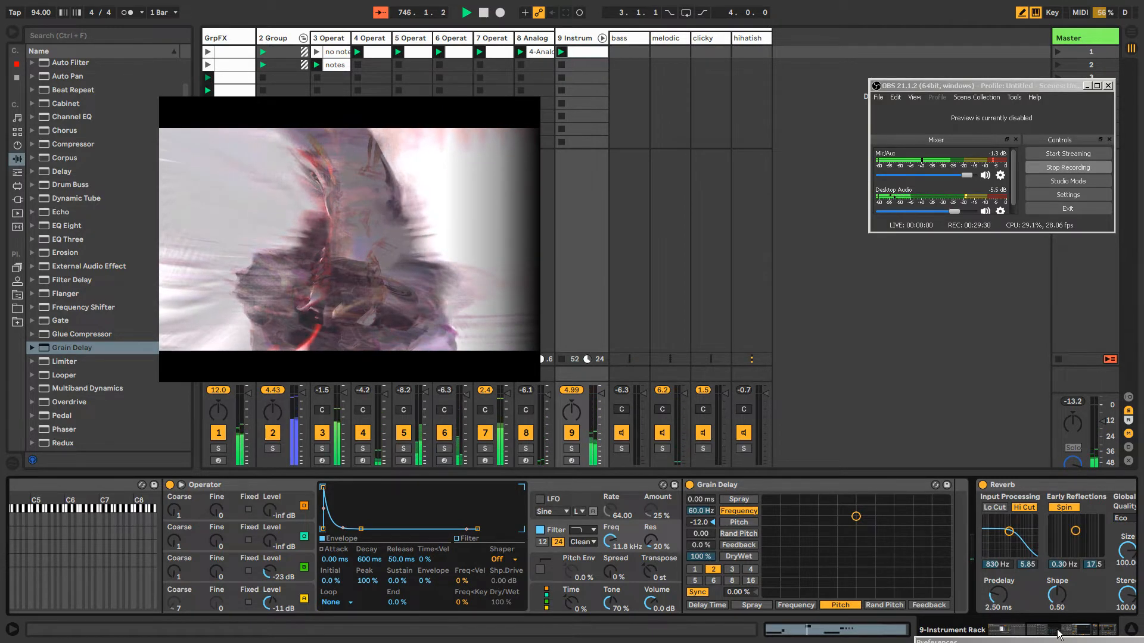
left_click(1036, 636)
left_click_drag(1037, 636, 1062, 636)
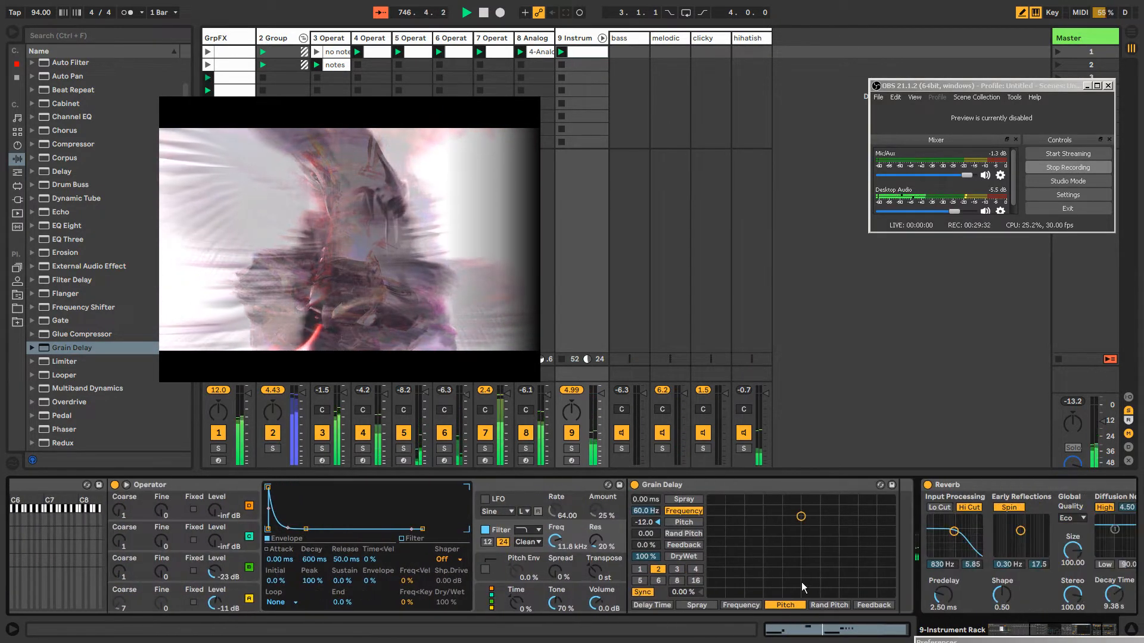
mouse_move(671, 556)
left_mouse_down()
mouse_move(671, 570)
mouse_move(671, 545)
left_mouse_up()
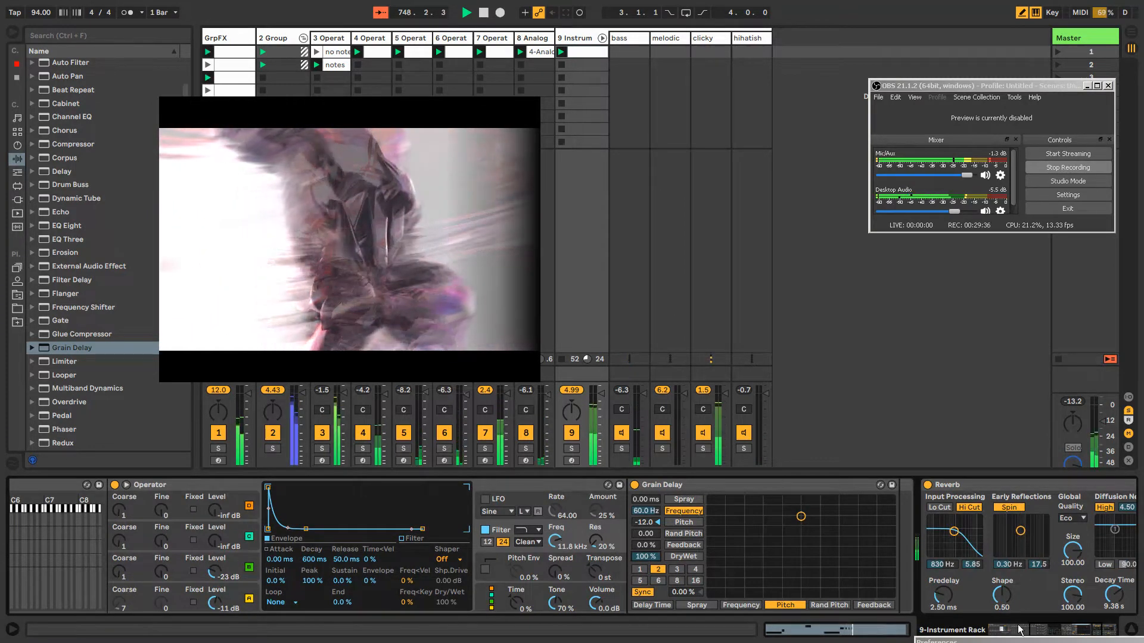
Set the Grain Delay's spray to 41.8 ms and its random pitch to 16.5
left_click_drag(1039, 632, 1036, 632)
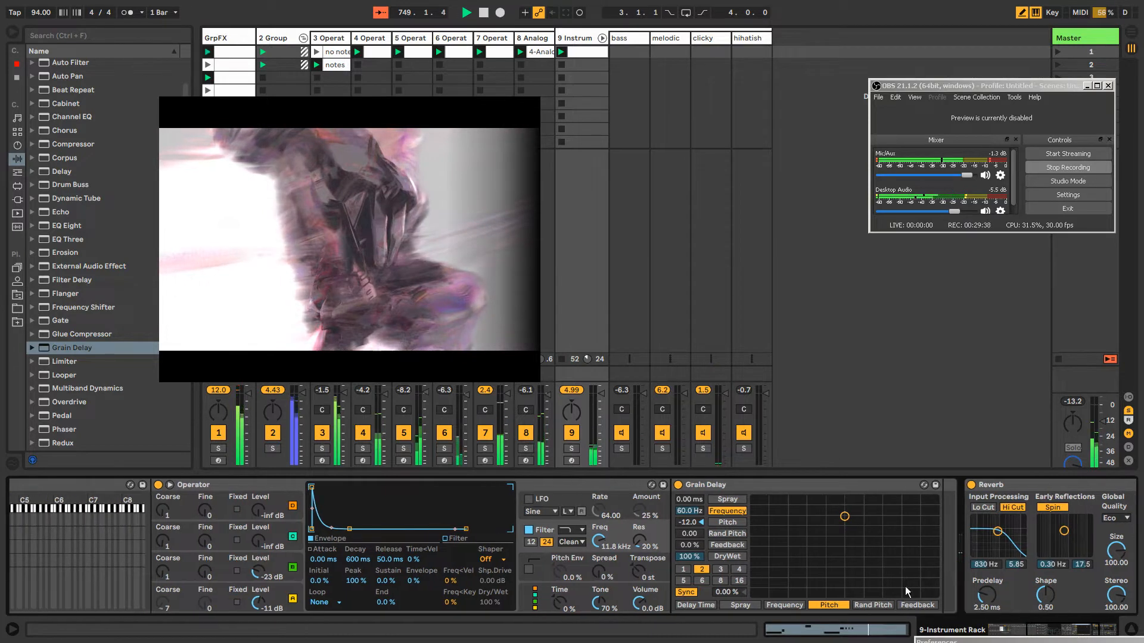
left_click(730, 485)
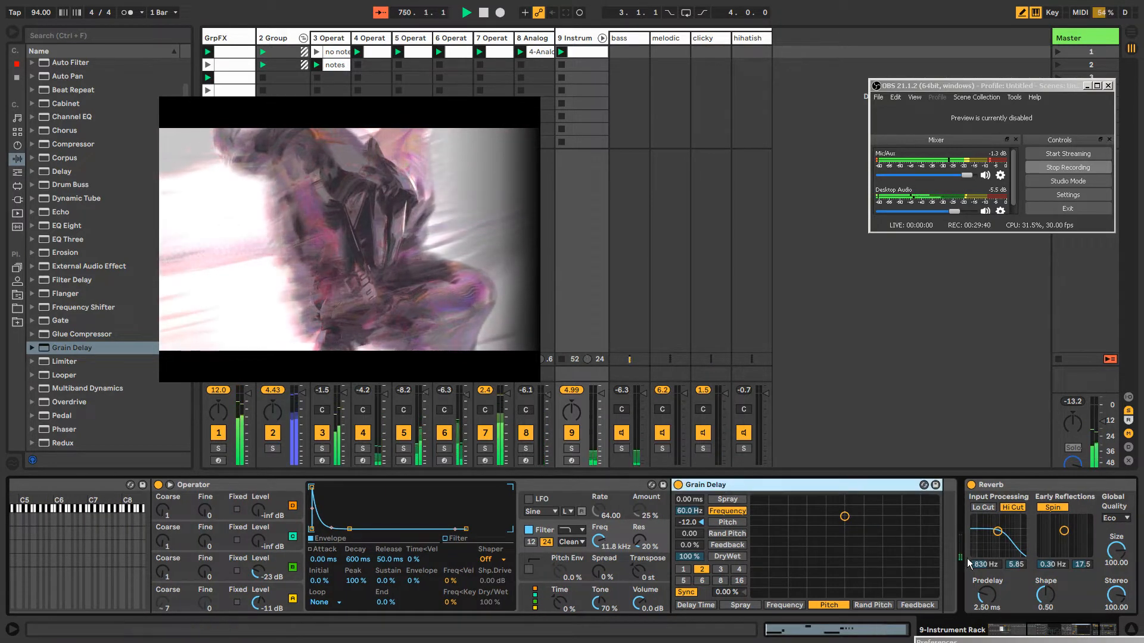
left_click_drag(1058, 630, 1046, 629)
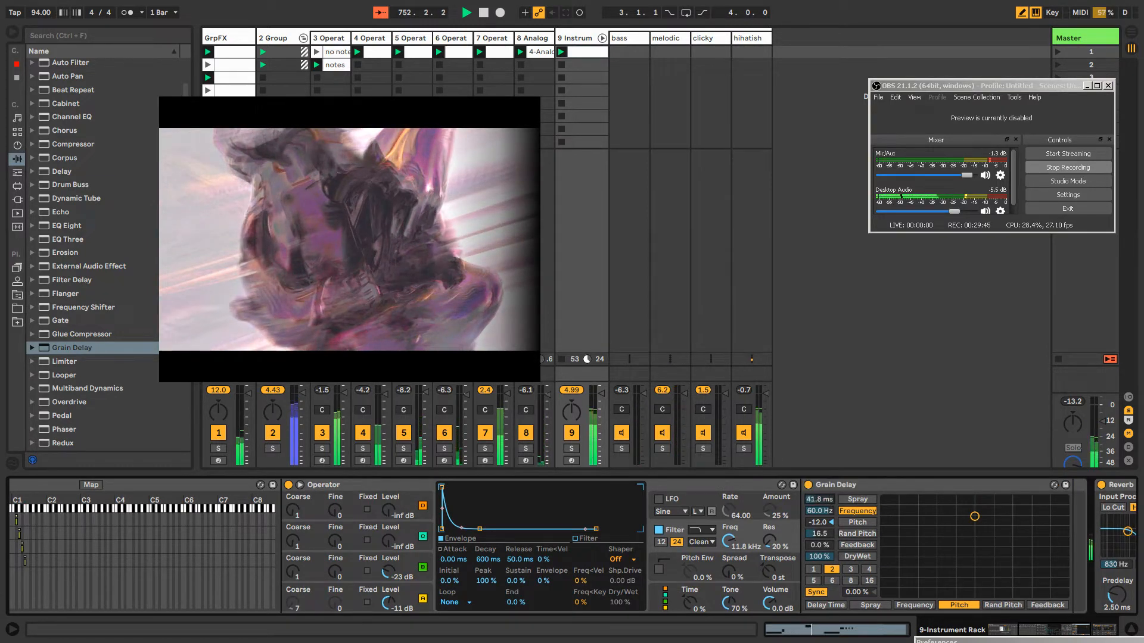
Unlink the Grain Delay spray envelope with a loop length of 10.1.0, and record spray and frequency movements as clip automation
right_click(838, 341)
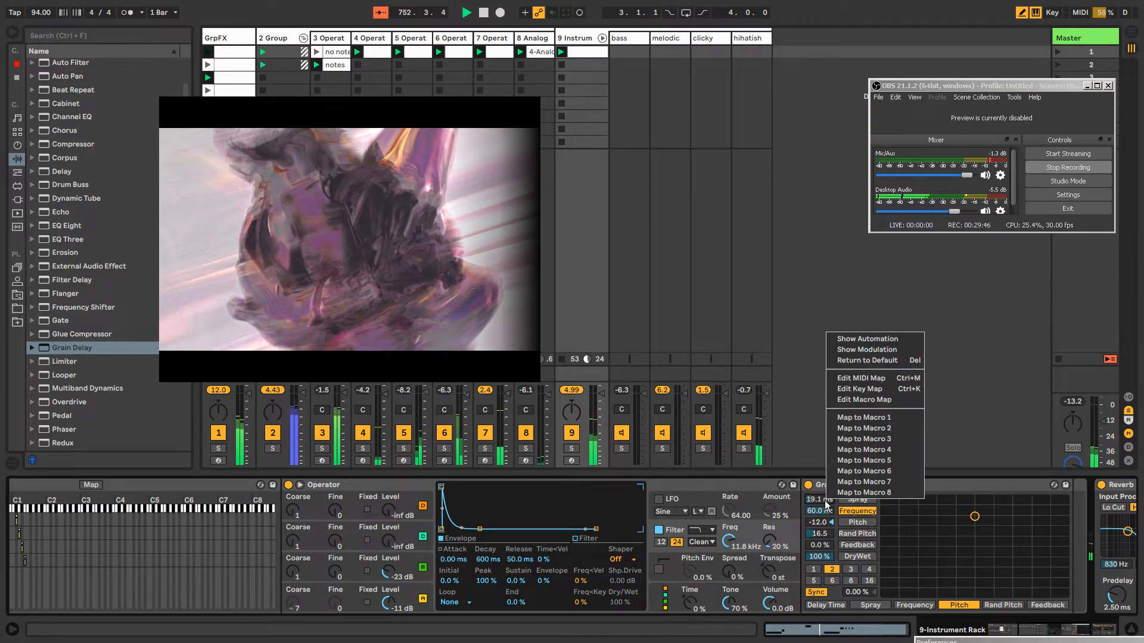
left_click(838, 341)
left_click(241, 504)
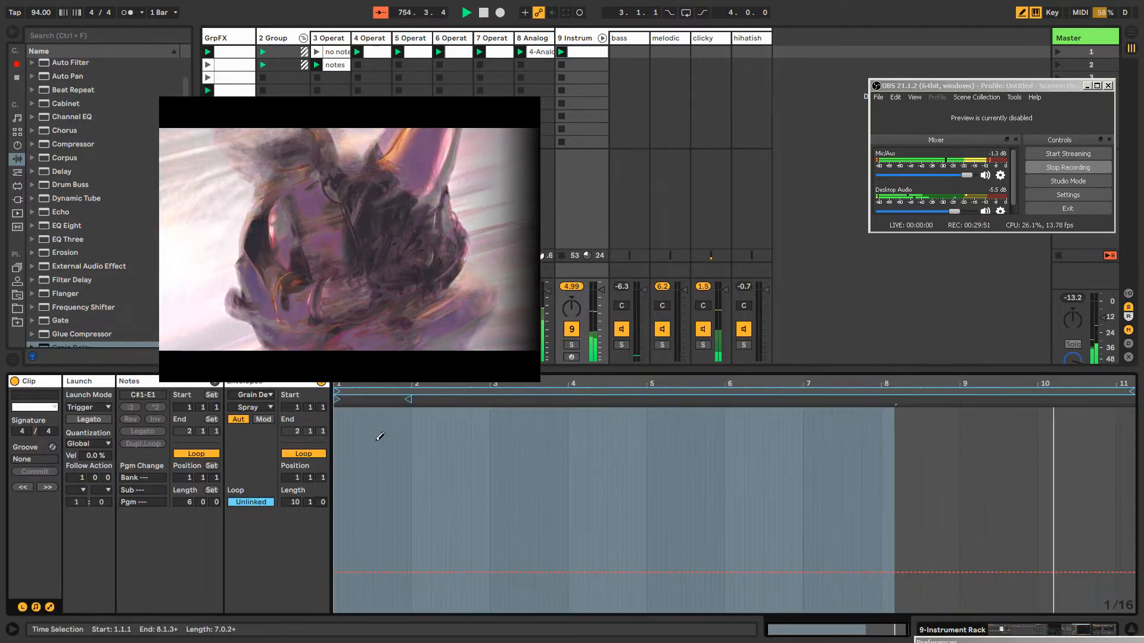
double_click(573, 39)
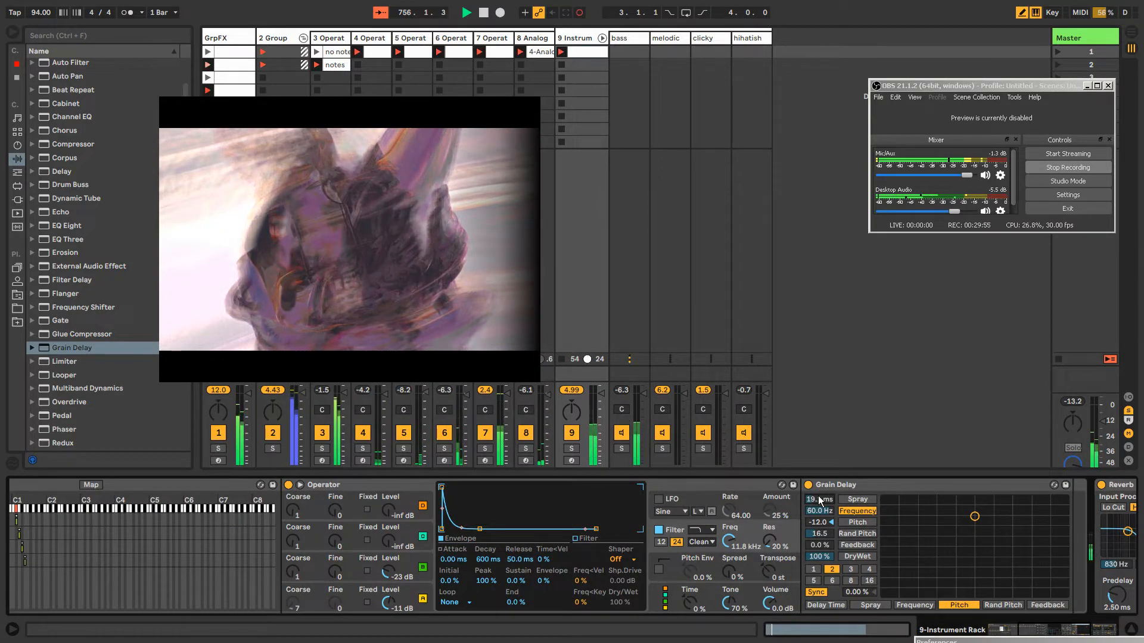
mouse_move(817, 500)
left_mouse_down()
mouse_move(817, 423)
mouse_move(817, 479)
left_mouse_up()
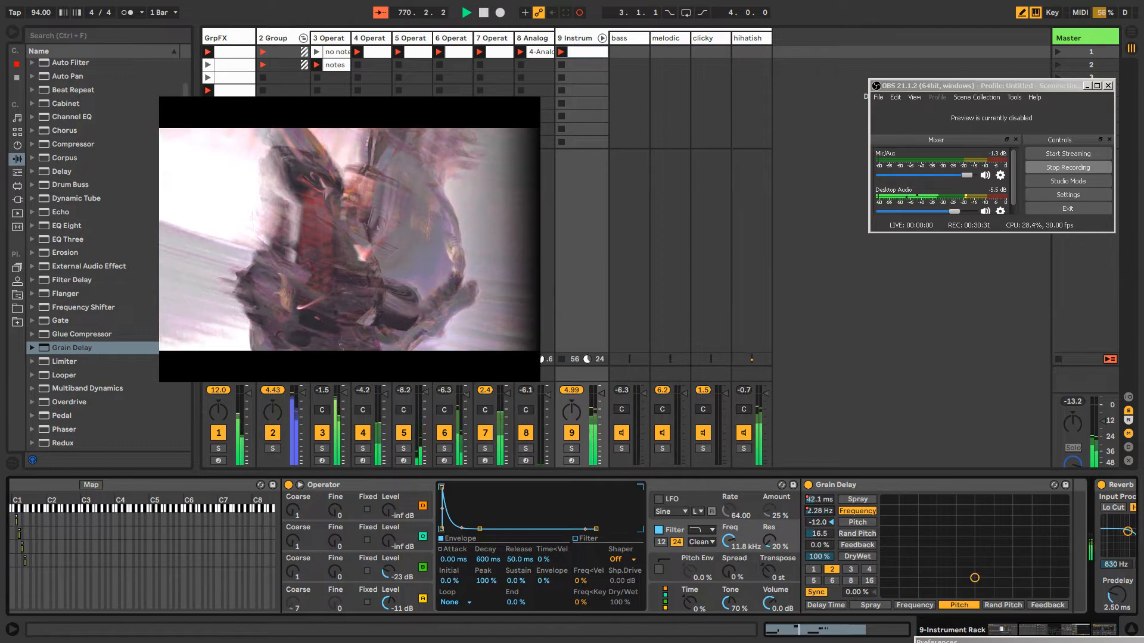
Unlink the clip's Grain Delay frequency envelope from the note loop and set its loop length to 6.0.1
right_click(820, 499)
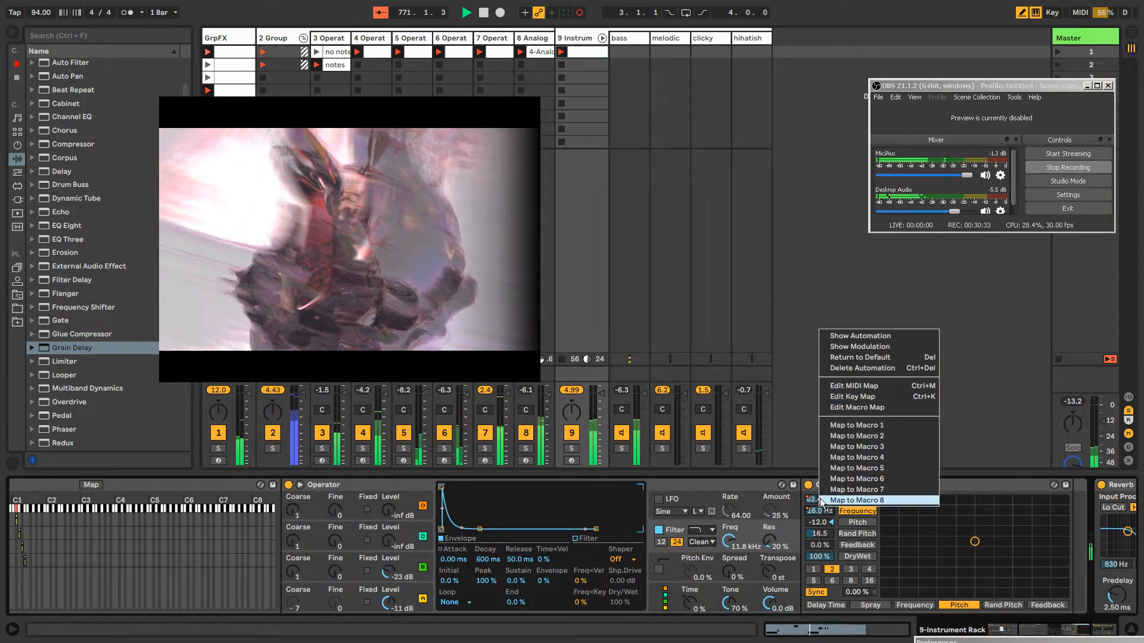
left_click(855, 347)
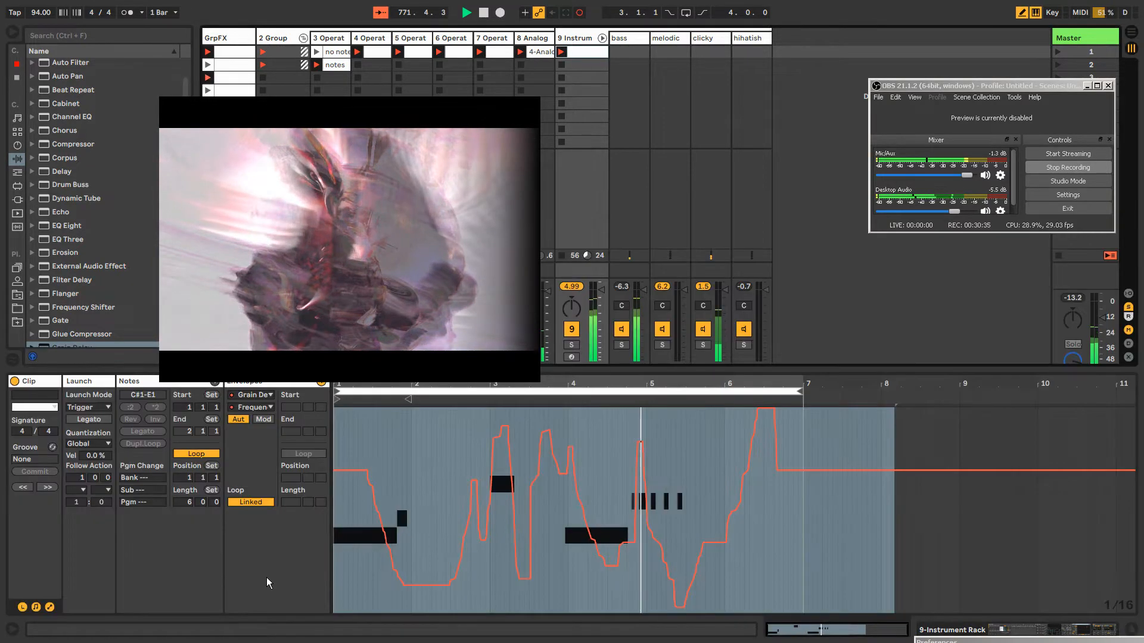
left_click(251, 502)
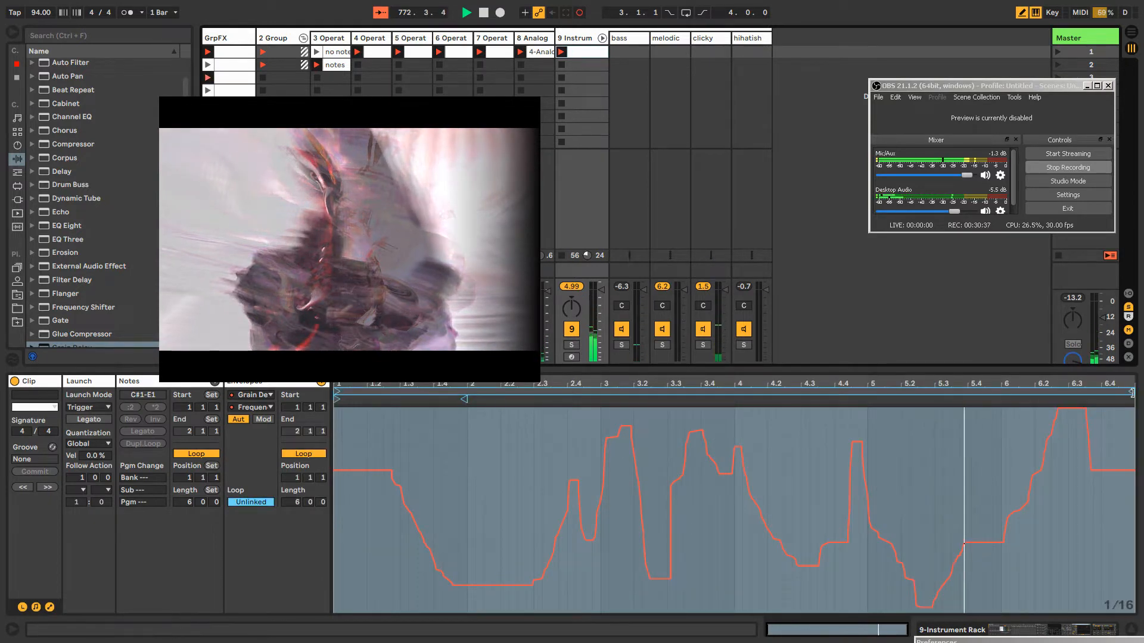
left_click_drag(1141, 392, 1108, 394)
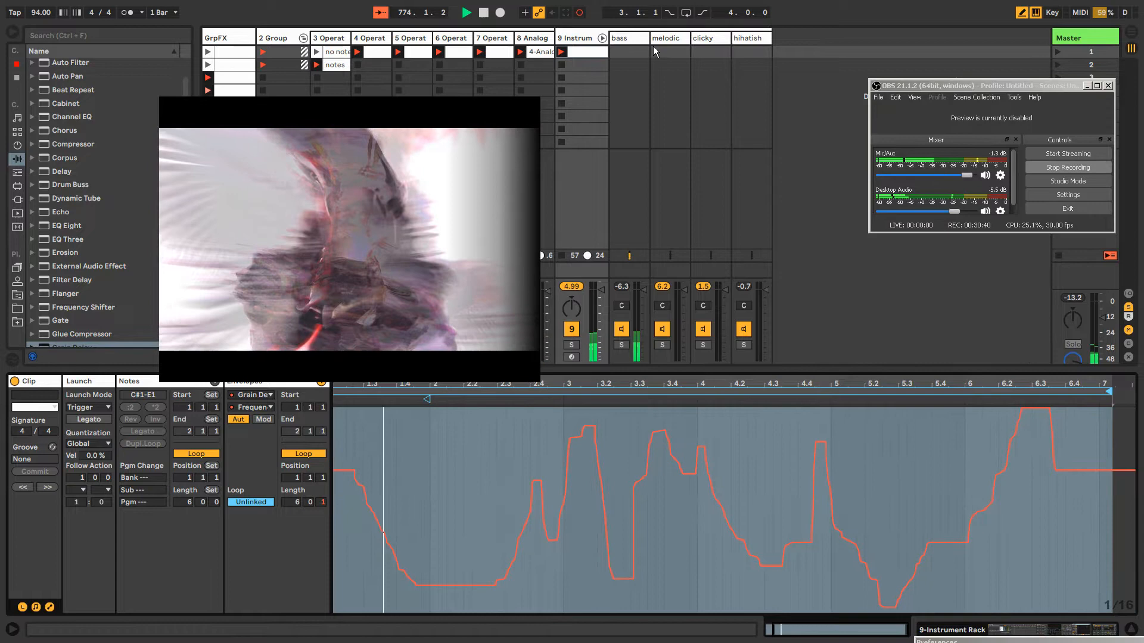
Shorten the loop of the clip's Grain Delay spray envelope to a length of 7.1.1
double_click(578, 39)
left_click_drag(820, 510, 820, 499)
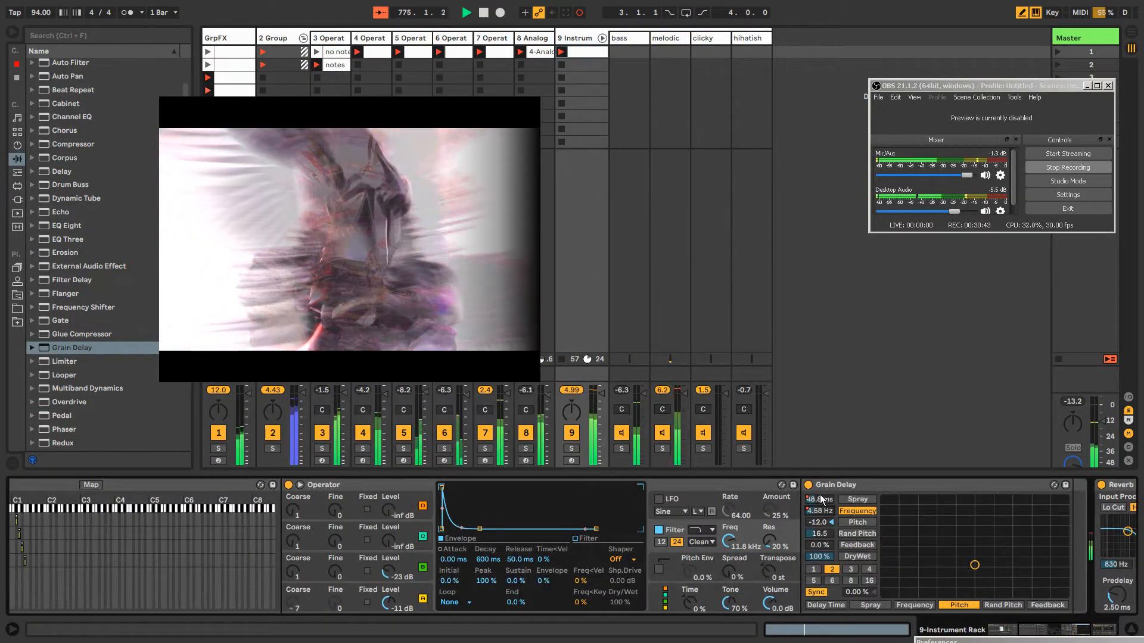
right_click(821, 500)
left_click(840, 334)
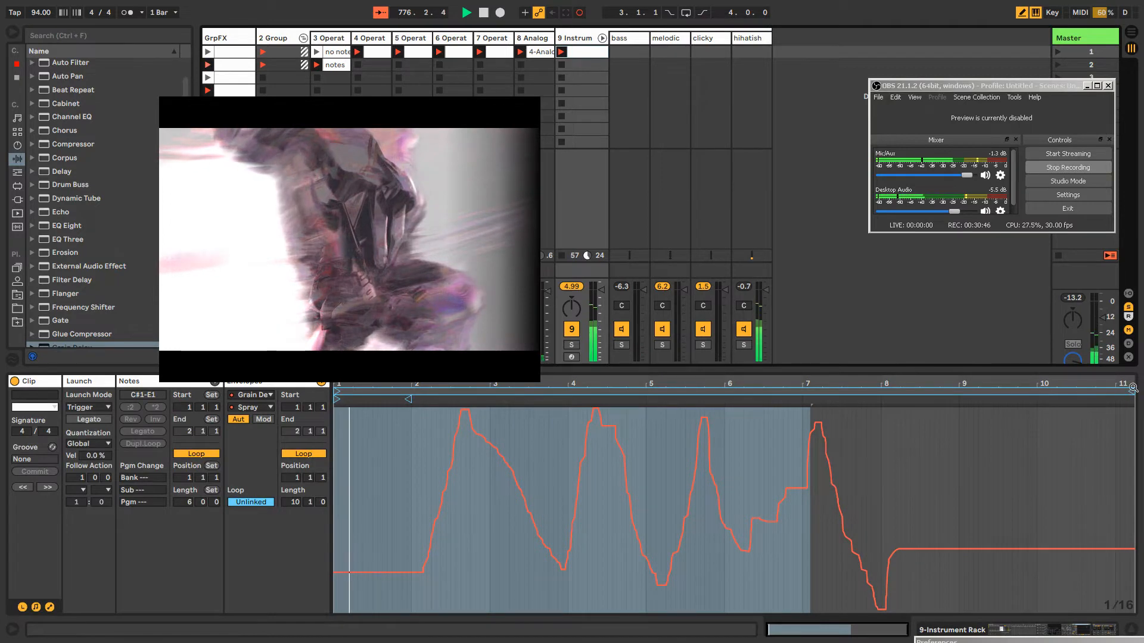
left_click_drag(1133, 388, 903, 402)
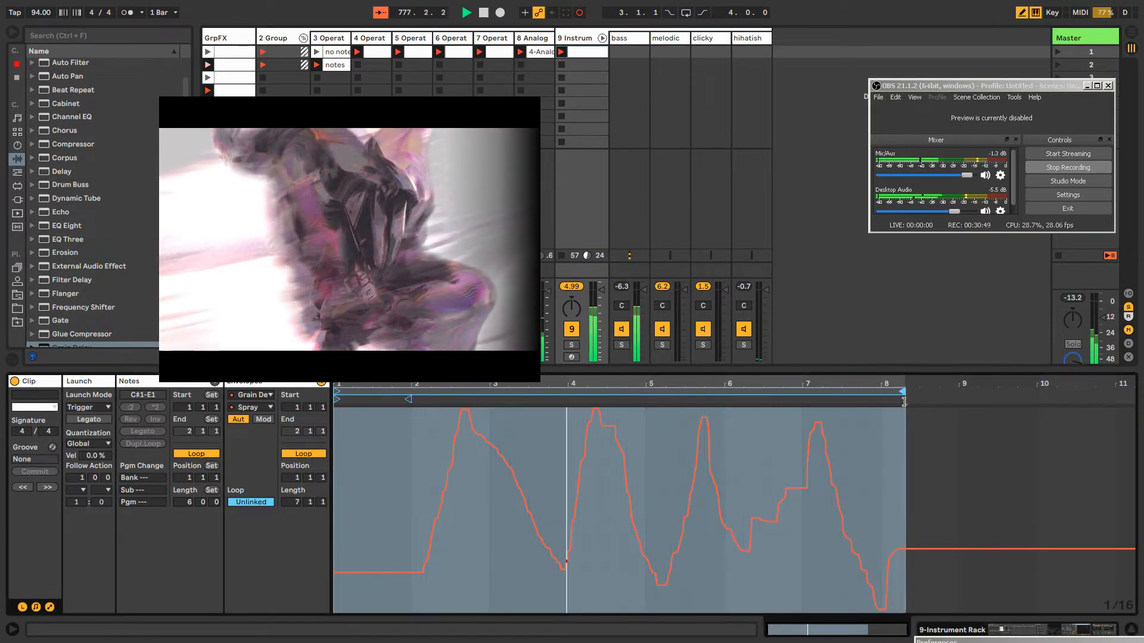
Rename the track holding the four-chain instrument rack as rhythm
left_click(567, 37)
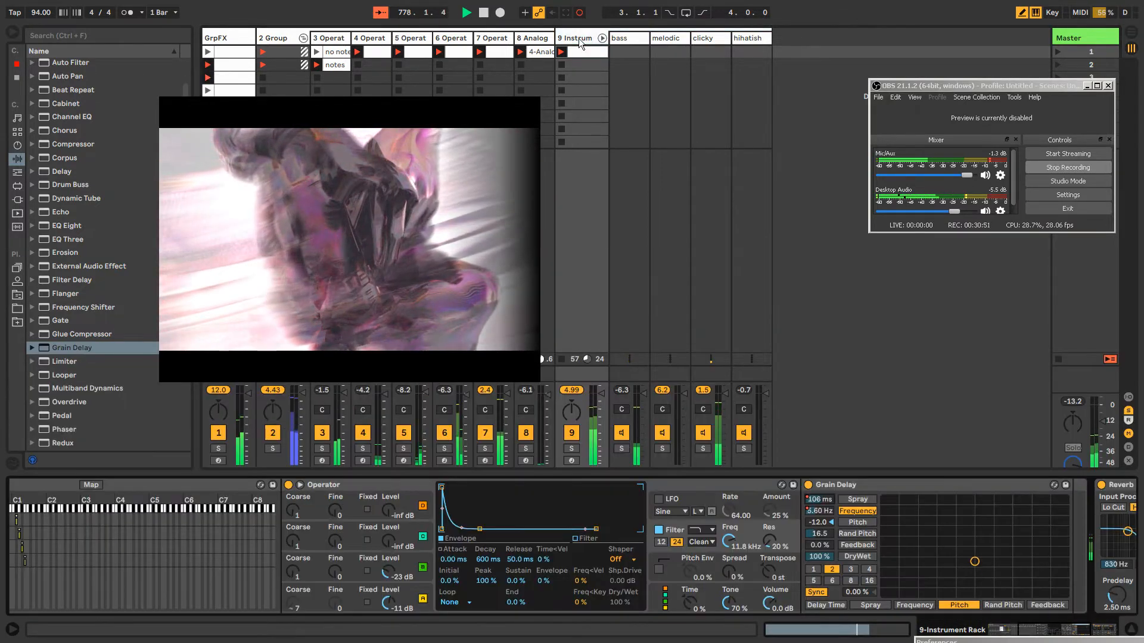
key("ctrl+r")
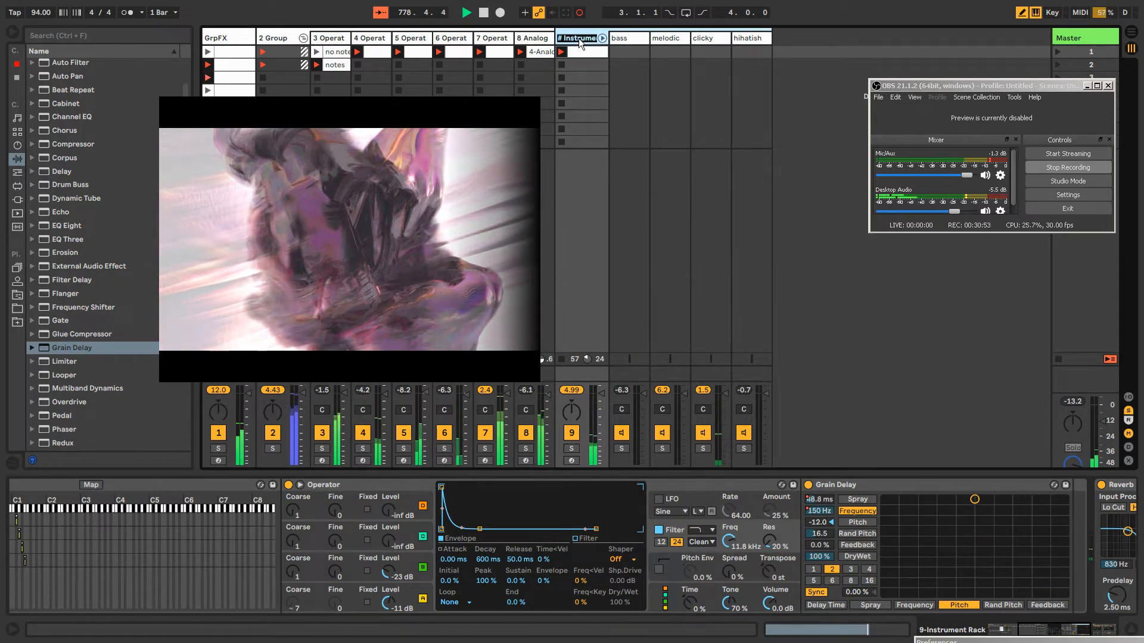
type("rhythm")
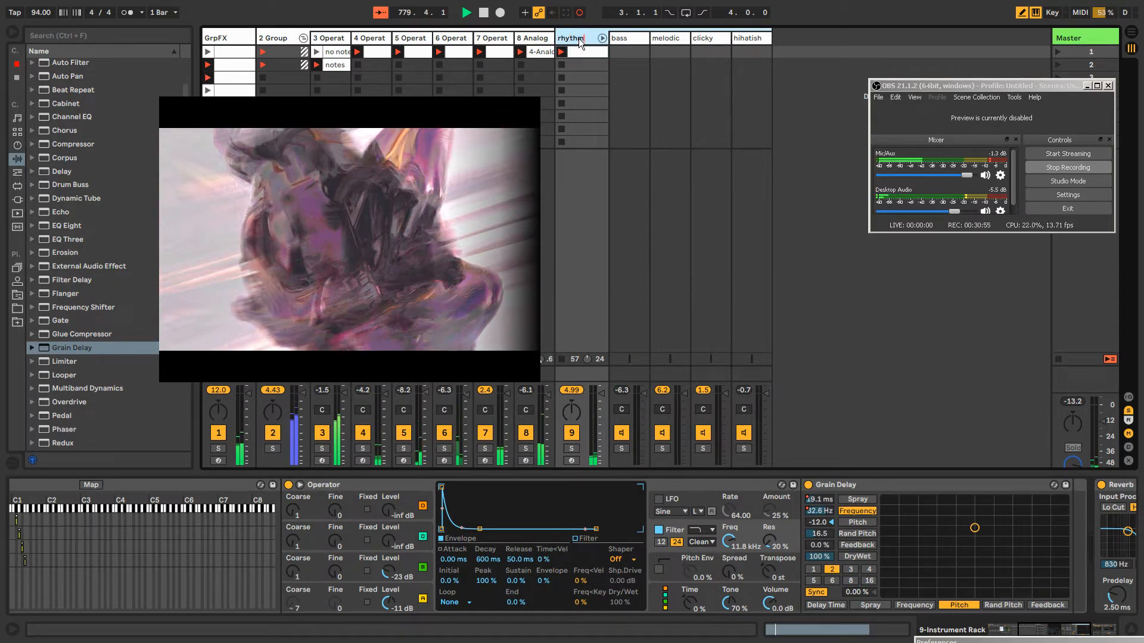
key("Return")
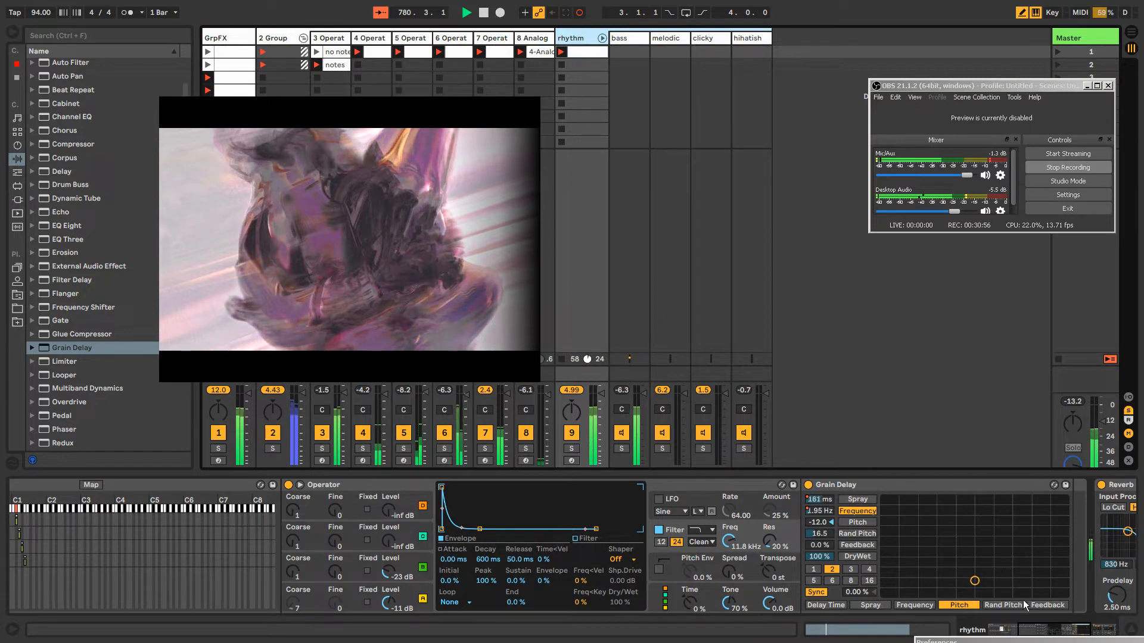
Draw a modulation envelope for the clicky chain's Random chance, at 100% throughout except for a dip just before bar 5
left_click_drag(1049, 629, 1007, 631)
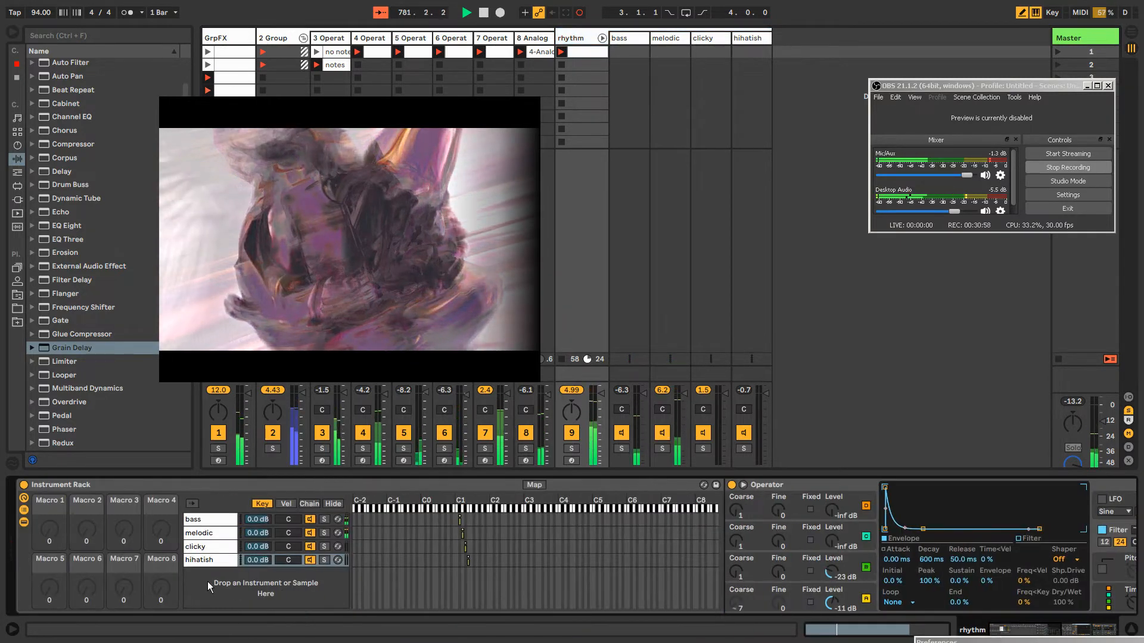
left_click(208, 546)
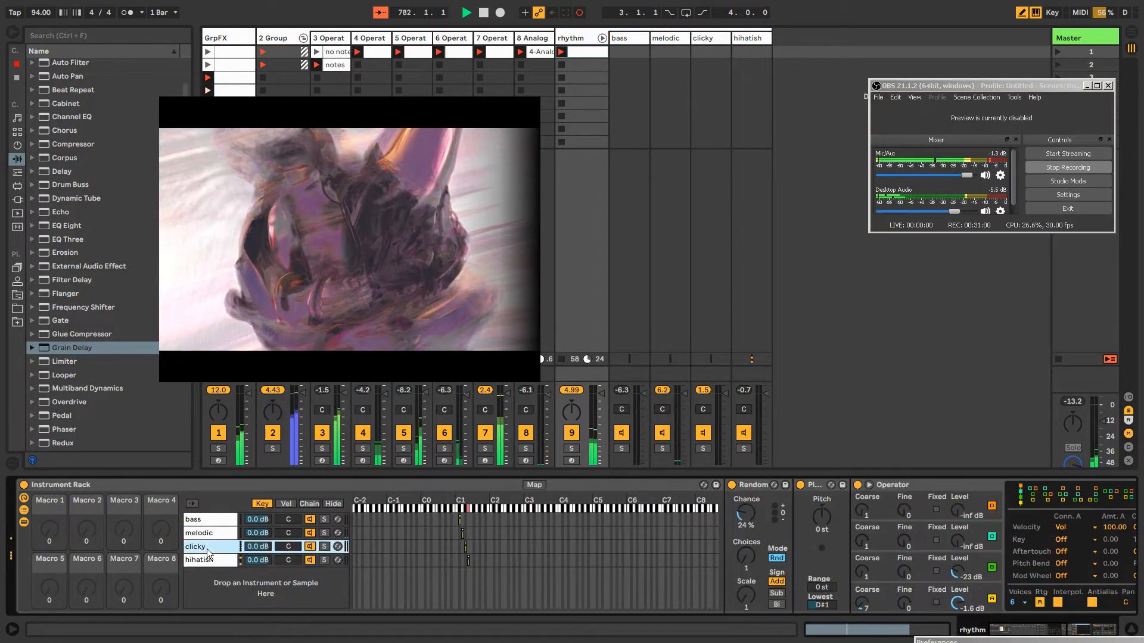
right_click(750, 509)
left_click(790, 359)
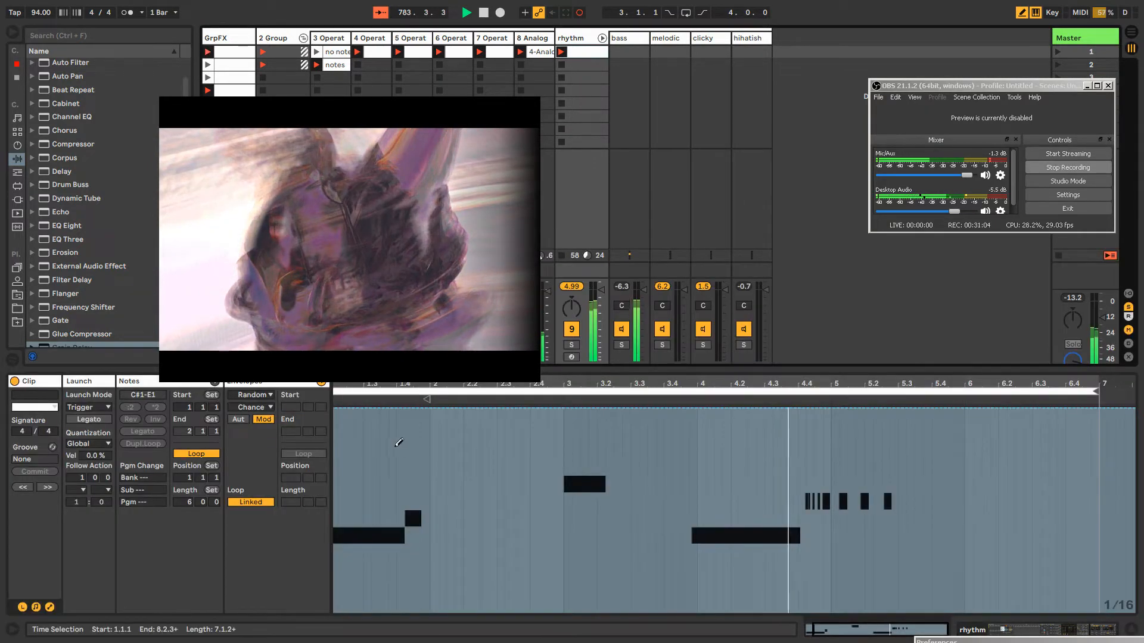
mouse_move(392, 528)
left_mouse_down()
mouse_move(346, 529)
mouse_move(810, 475)
mouse_move(820, 584)
mouse_move(821, 561)
mouse_move(807, 599)
mouse_move(804, 566)
mouse_move(830, 570)
left_mouse_up()
left_click_drag(789, 463, 709, 411)
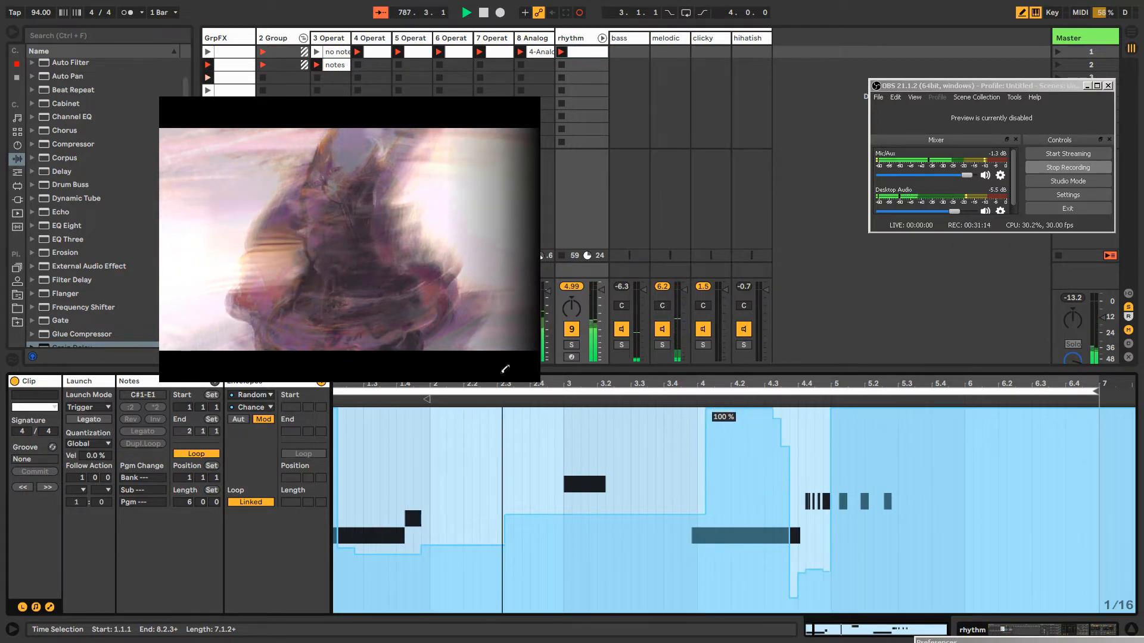
left_click_drag(505, 369, 336, 393)
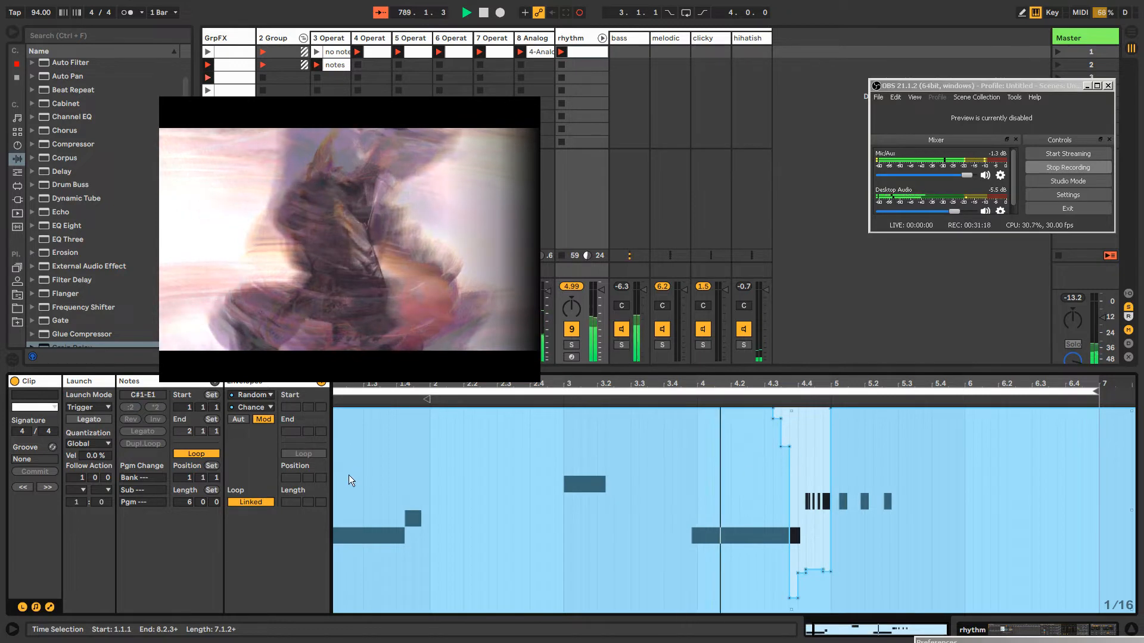
left_click(823, 417)
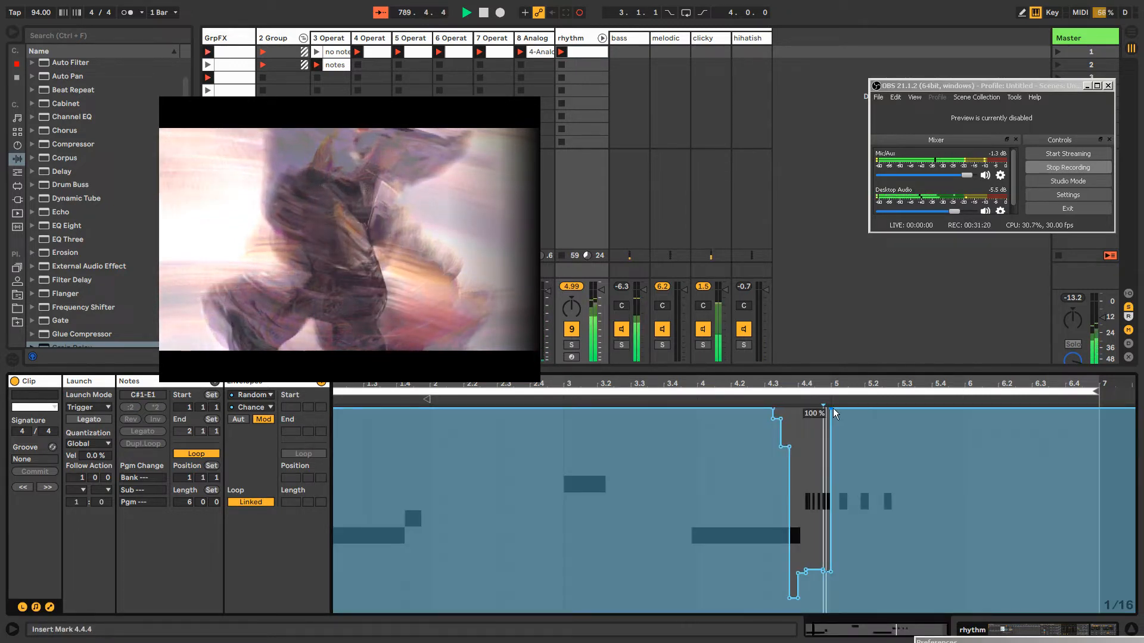
left_click_drag(833, 408, 847, 409)
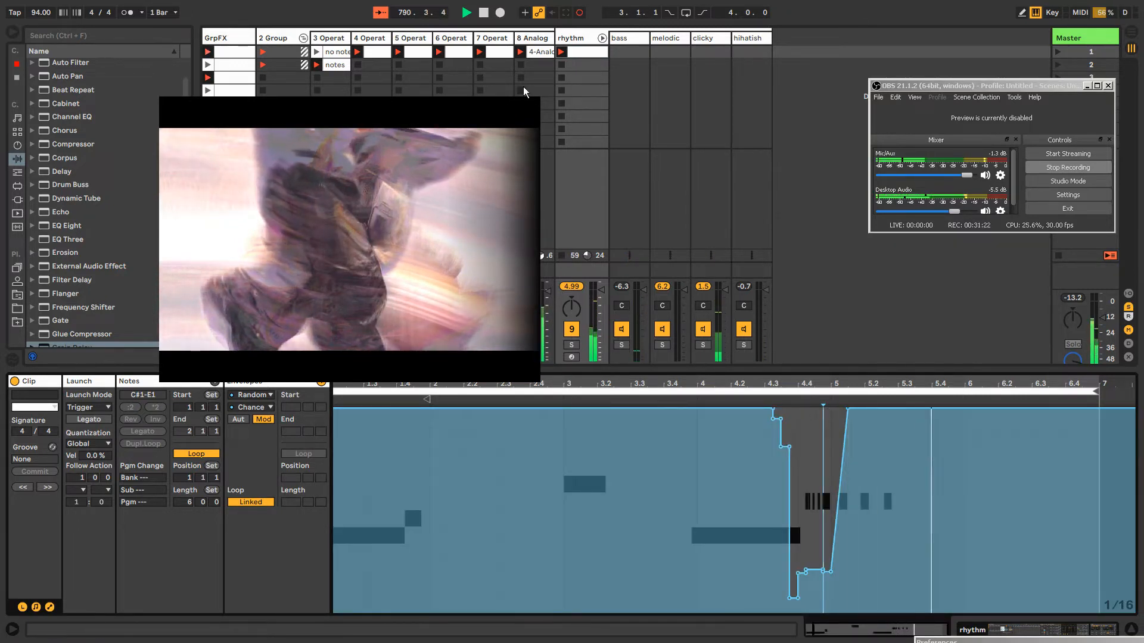
Delete the automation on the clicky chain's Random chance and set the chance to 48%
double_click(571, 38)
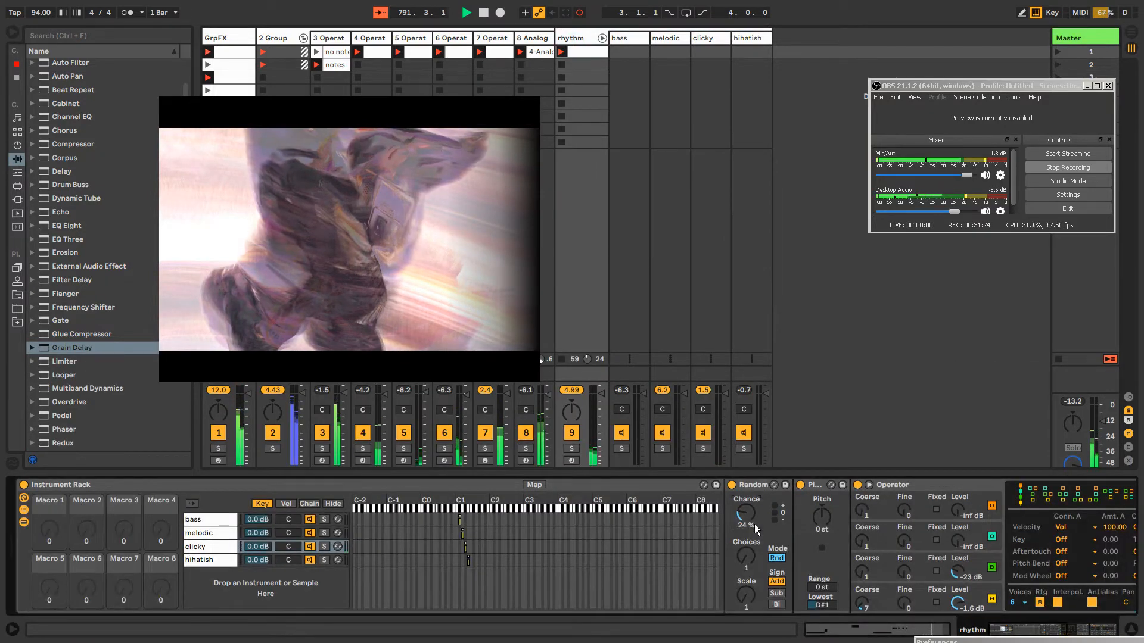
mouse_move(745, 515)
left_mouse_down()
mouse_move(746, 493)
mouse_move(746, 514)
left_mouse_up()
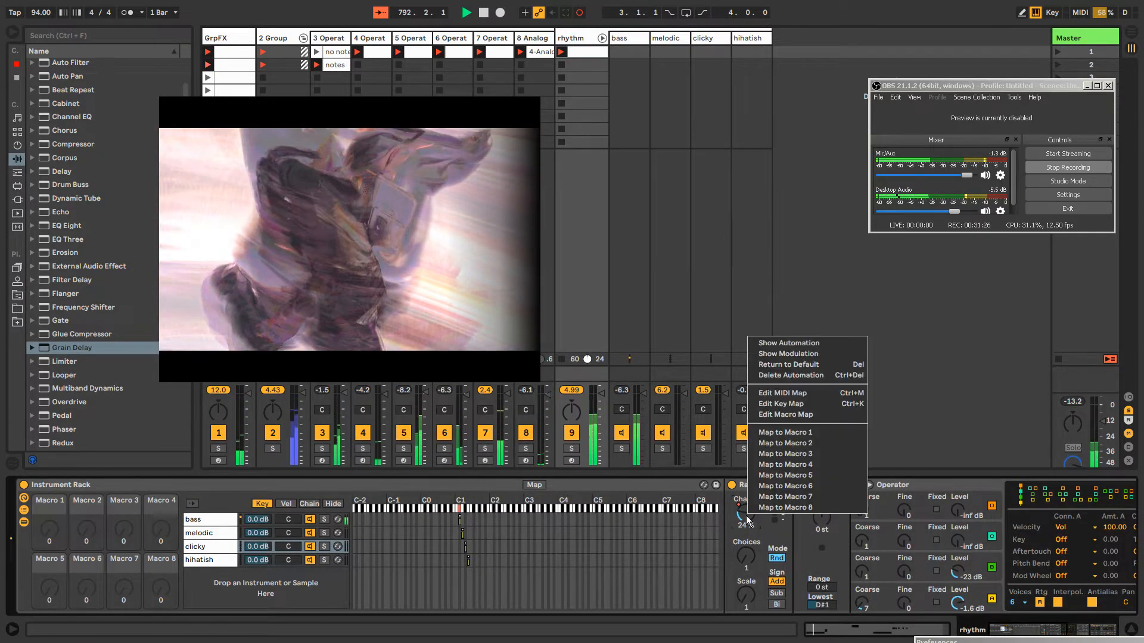
right_click(746, 515)
left_click(767, 376)
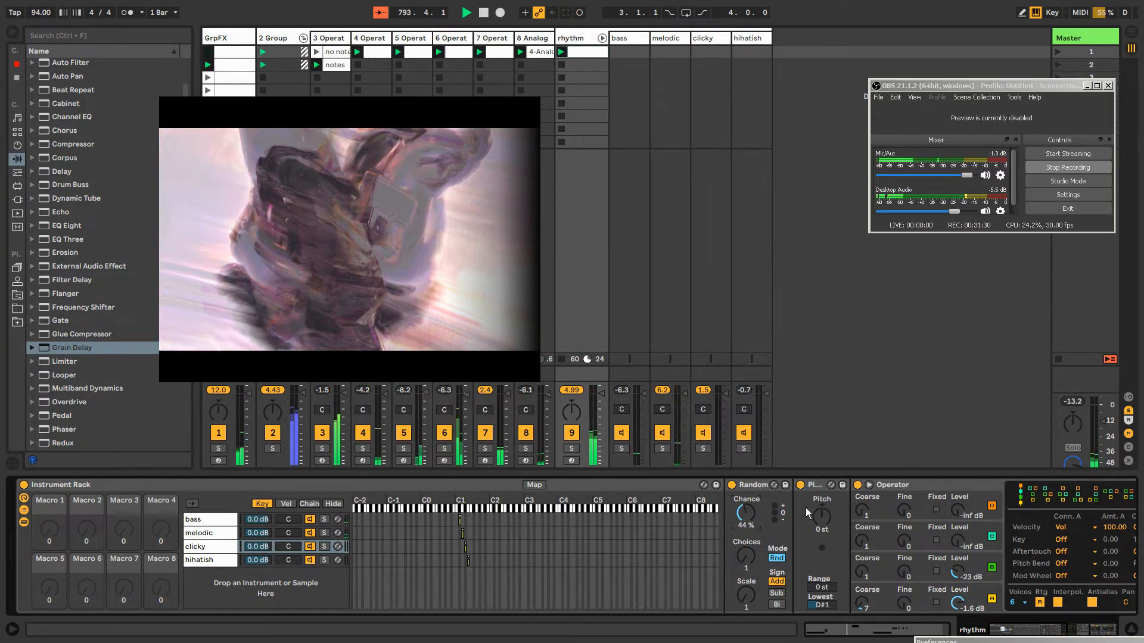
left_click_drag(745, 514, 745, 517)
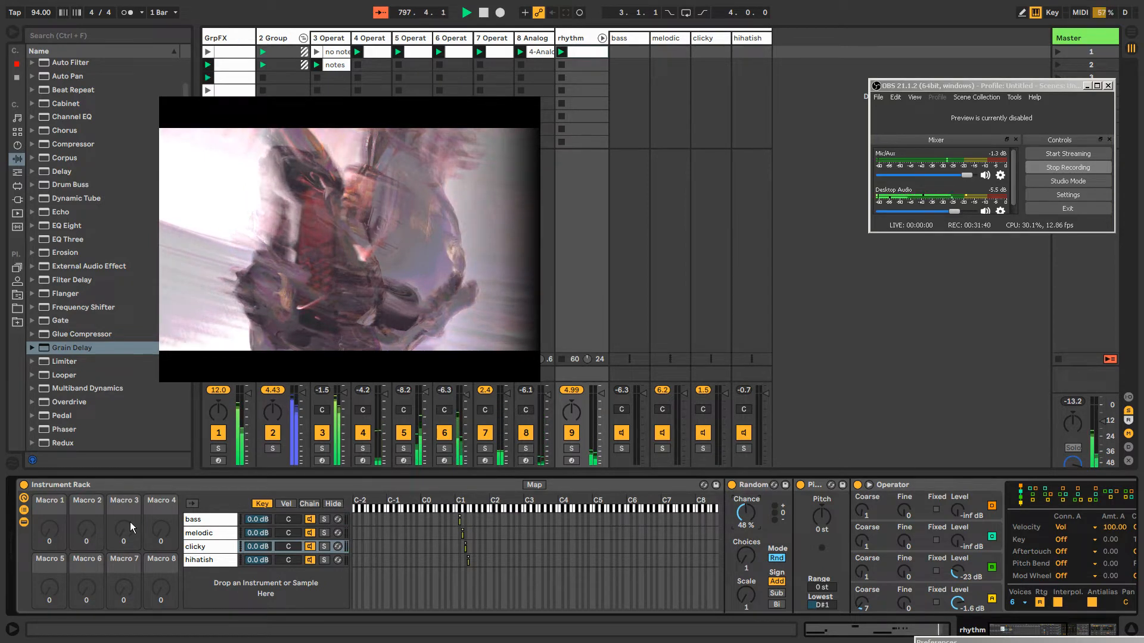
Reshape the melodic chain's Operator envelope to an attack of 66.6 ms and a peak of -0.7 dB
left_click(209, 533)
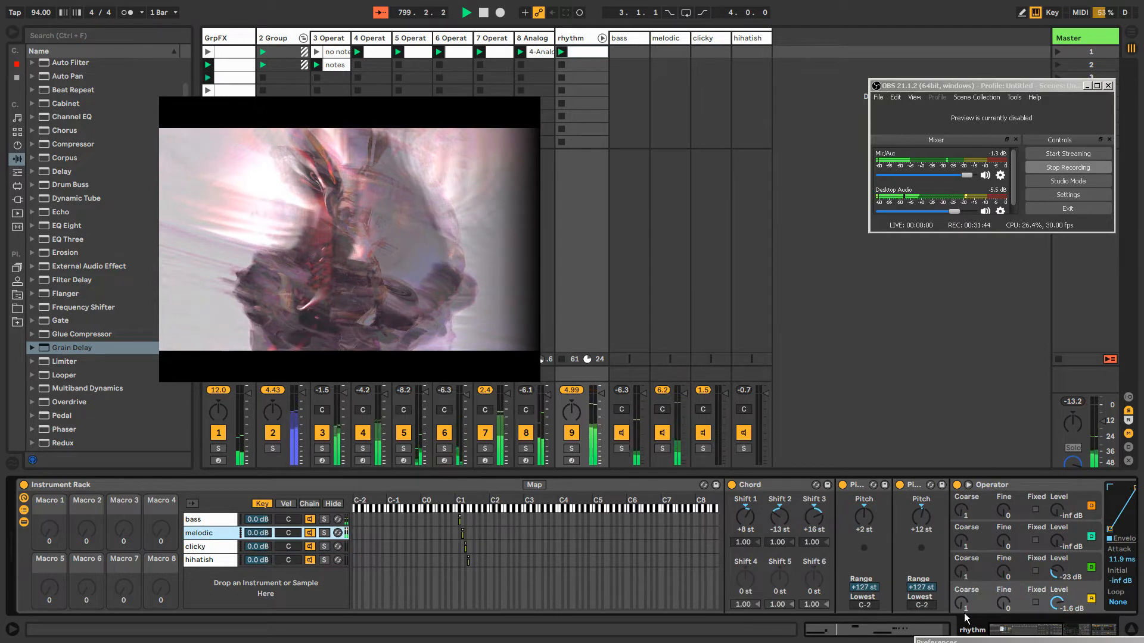
left_click_drag(1008, 631, 1030, 629)
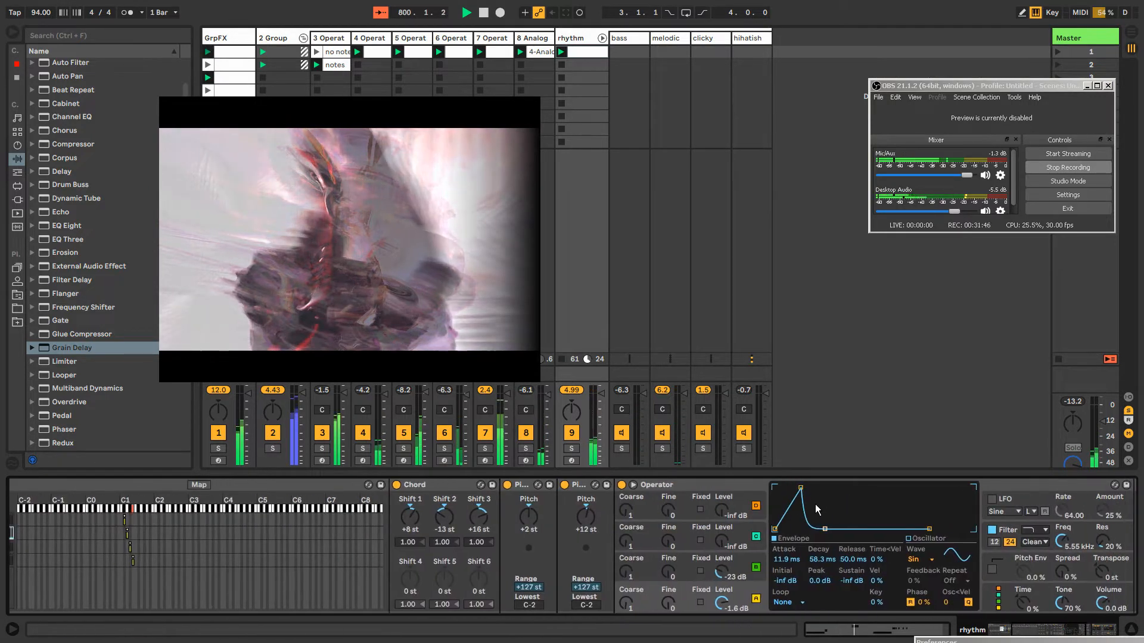
left_click_drag(801, 492, 810, 491)
Unlink the clip envelope for the melodic Operator's attack from the note loop and set its loop length to 7.1.3
right_click(782, 561)
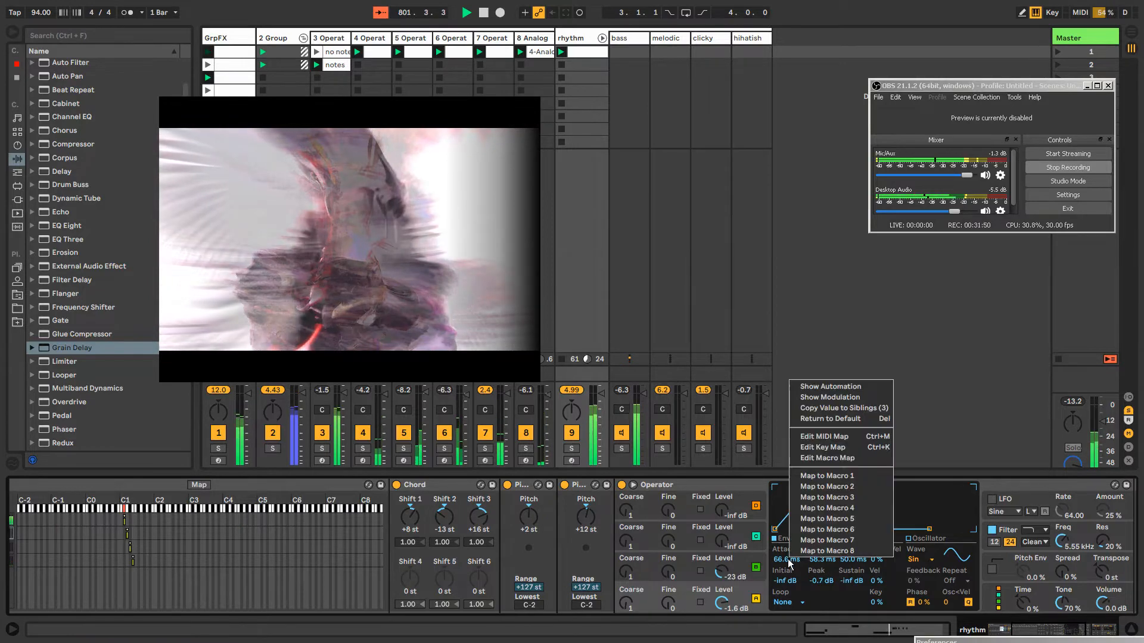
left_click(836, 398)
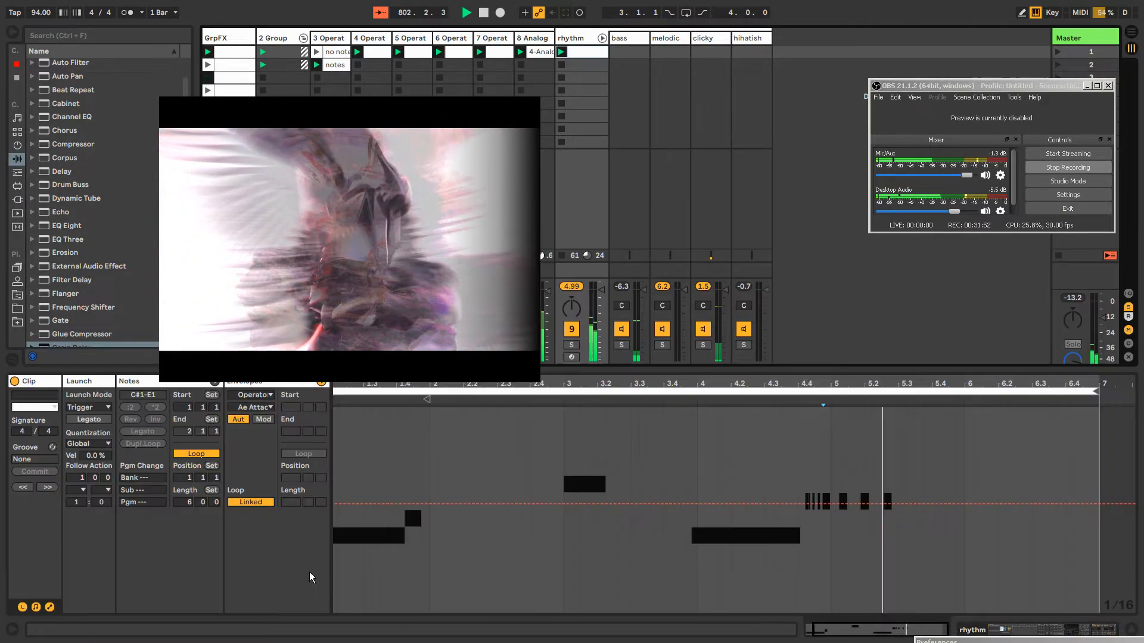
left_click(250, 502)
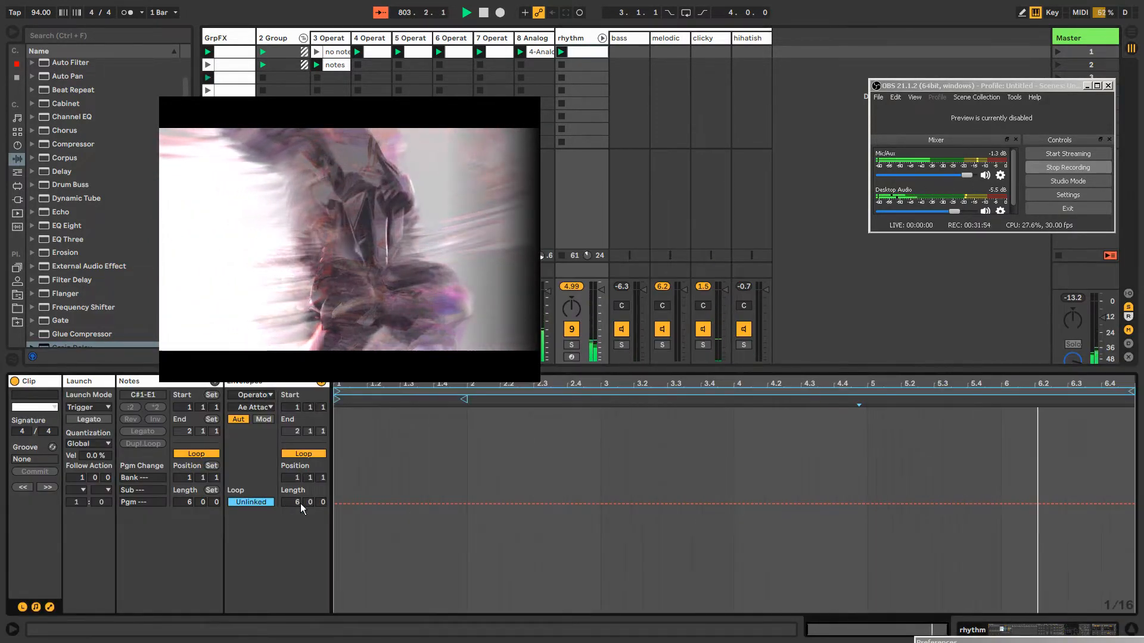
left_click_drag(323, 503, 323, 477)
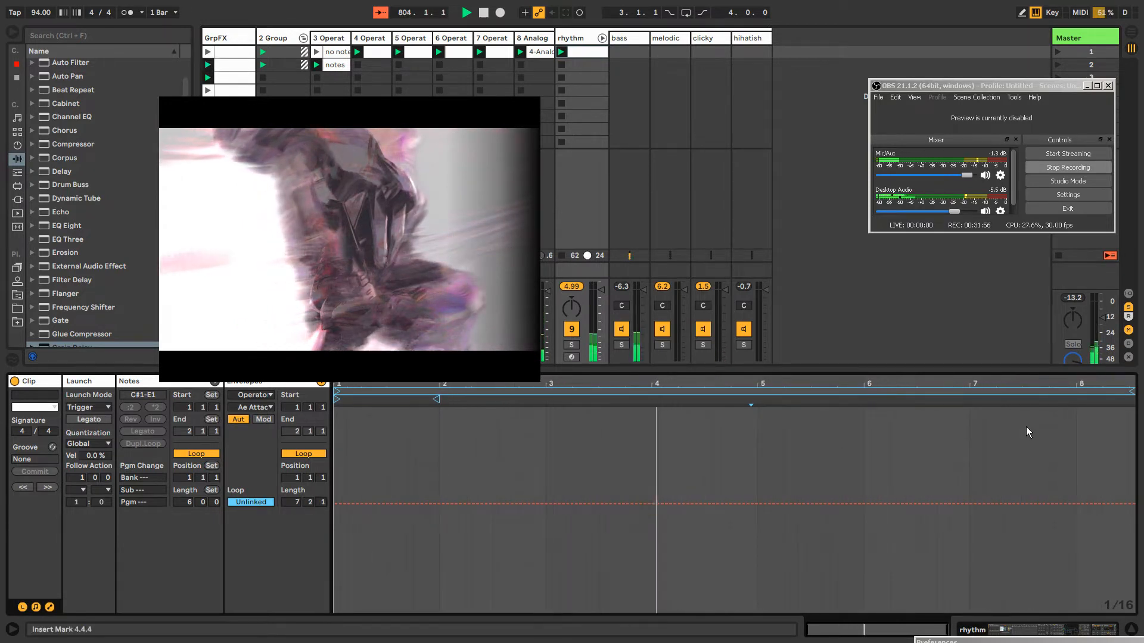
left_click_drag(1131, 391, 1120, 391)
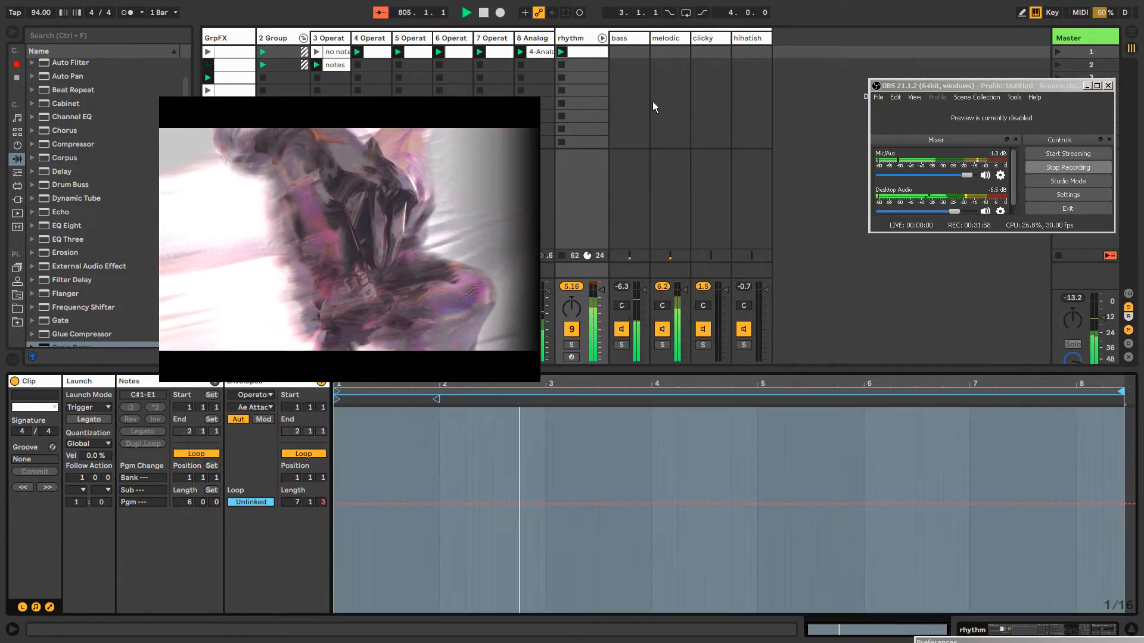
Record clip automation for the melodic Operator's envelope attack while moving its peak point between longer and shorter attack times
double_click(561, 36)
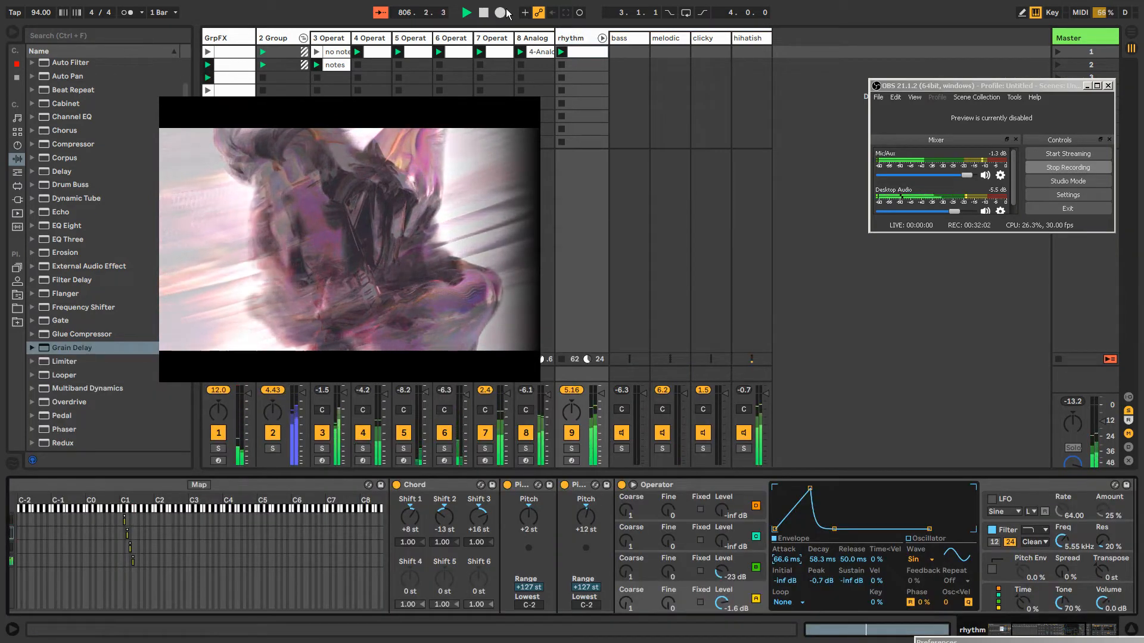
key("ctrl+shift+F9")
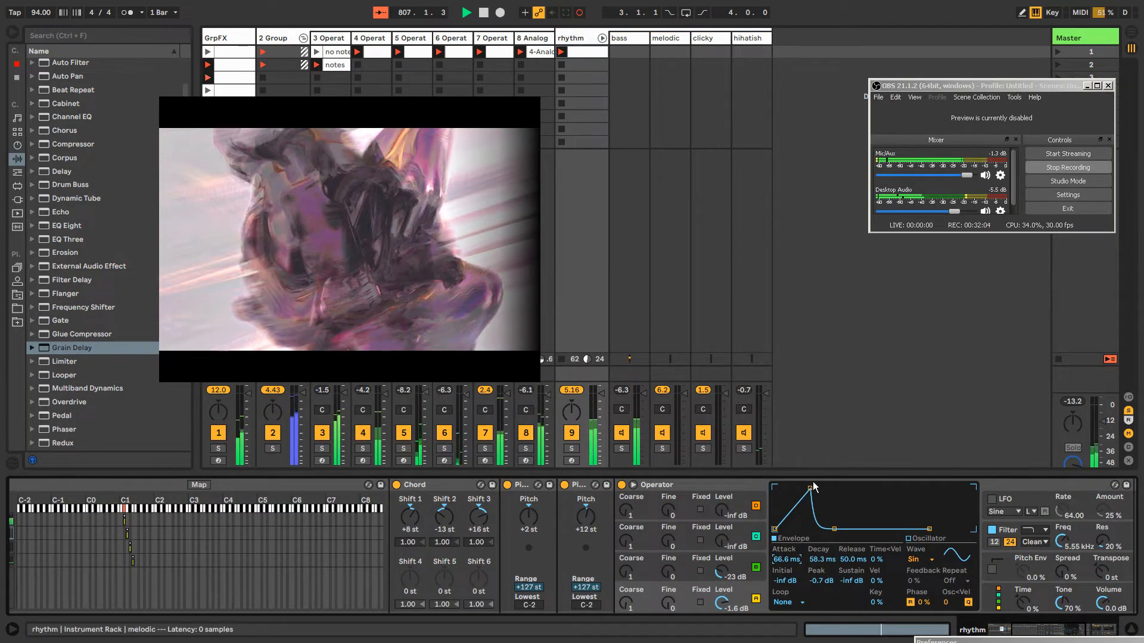
left_click_drag(794, 487, 815, 487)
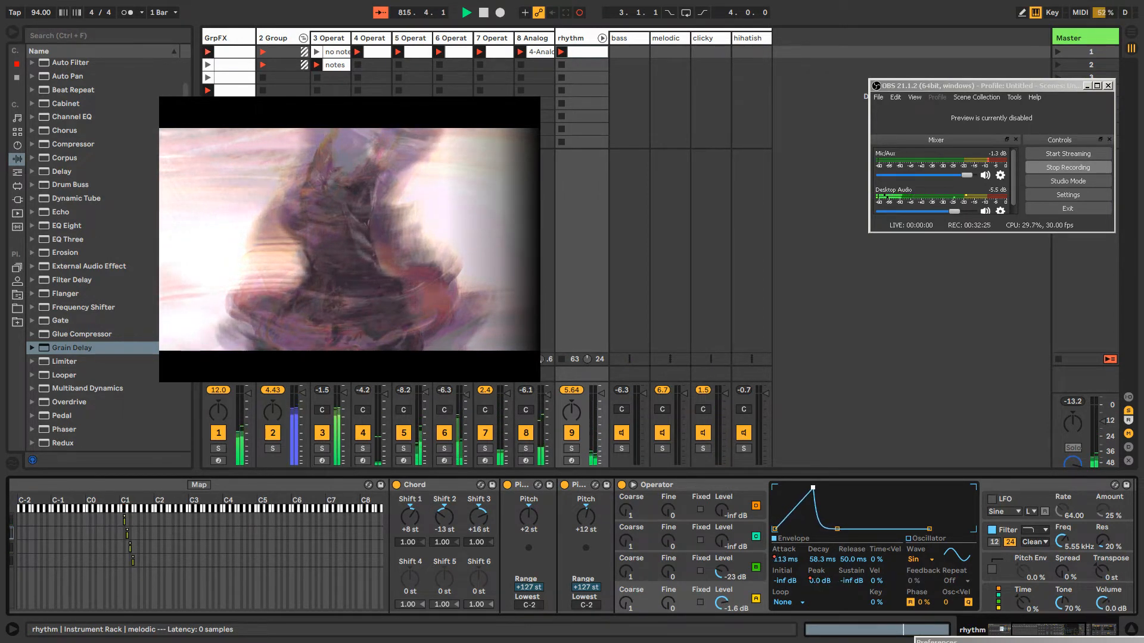
left_click_drag(812, 487, 808, 487)
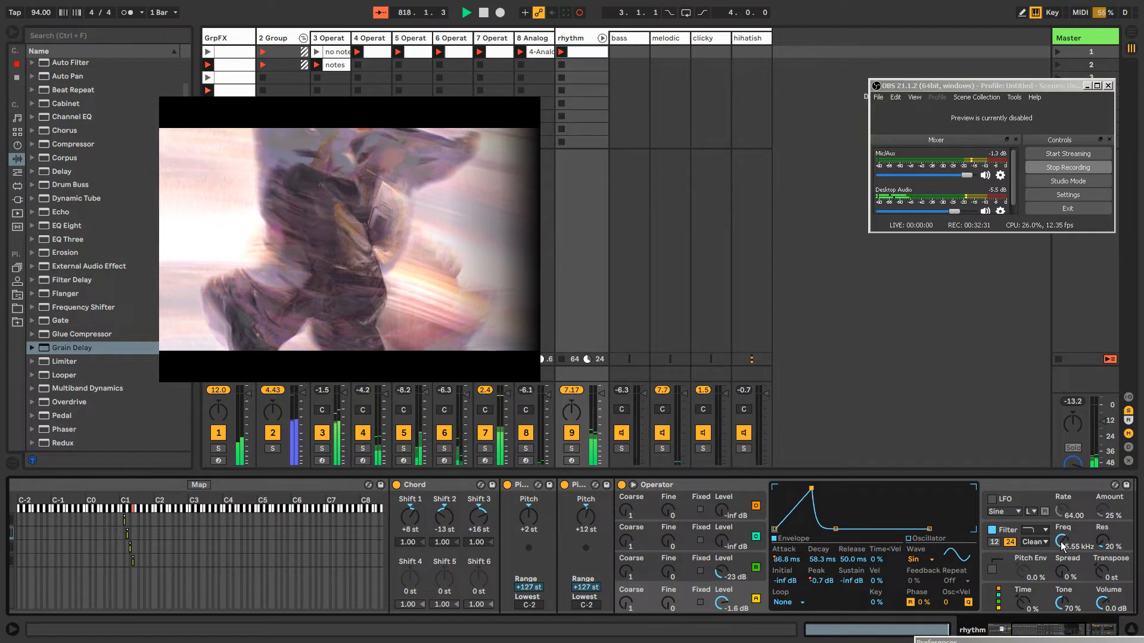
Set the melodic Operator's filter frequency to 1.36 kHz and its resonance to 49%
left_click_drag(1062, 544, 1063, 578)
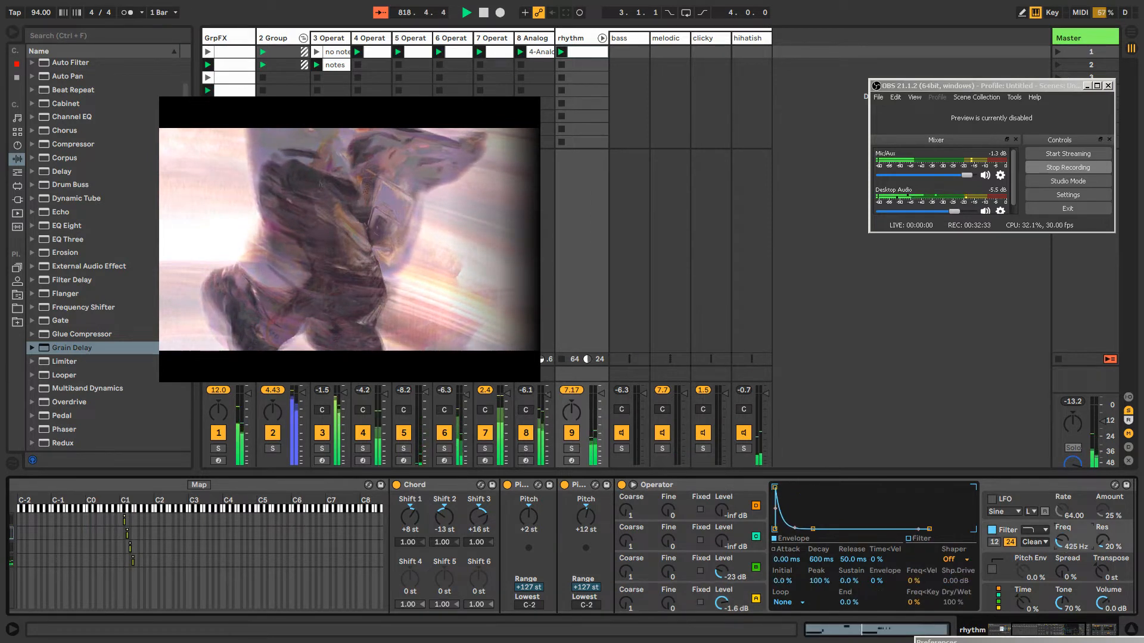
left_click_drag(1102, 541, 1063, 533)
left_click_drag(1047, 629, 1064, 629)
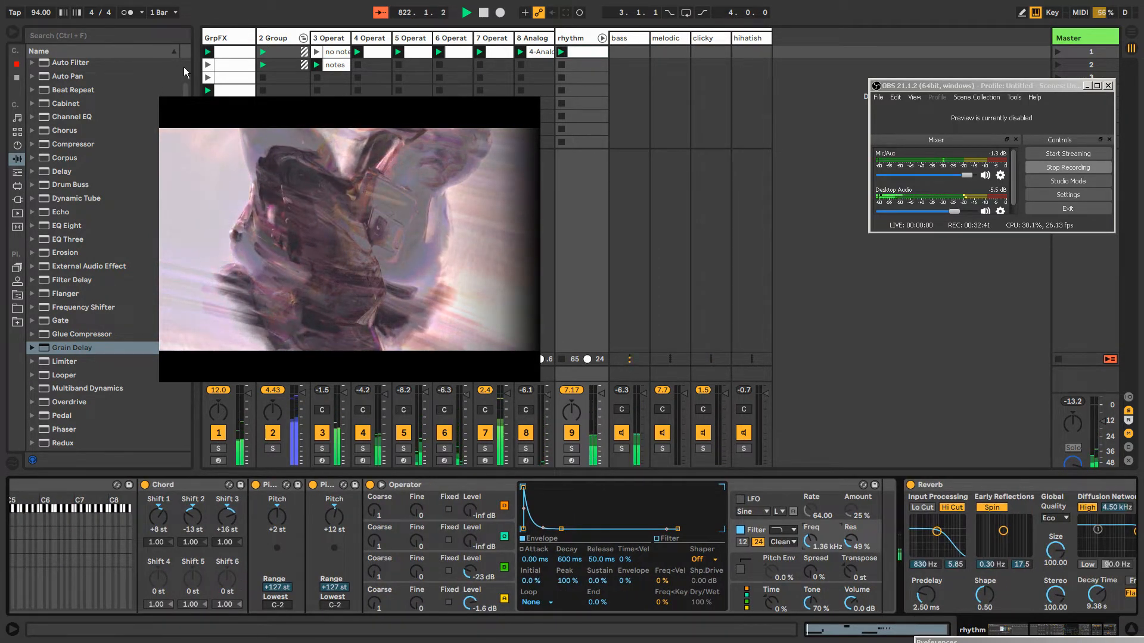
Audition the melodic chain's first Pitch device at 0 st and -1 st, and restore it to +2 st
left_click(224, 39)
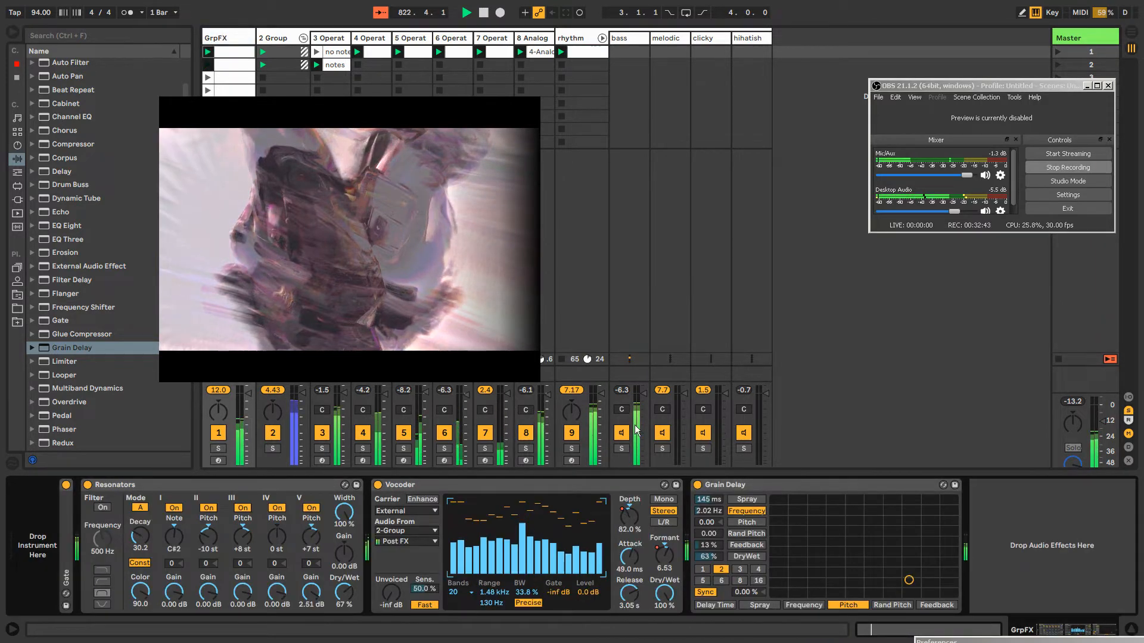
left_click(586, 41)
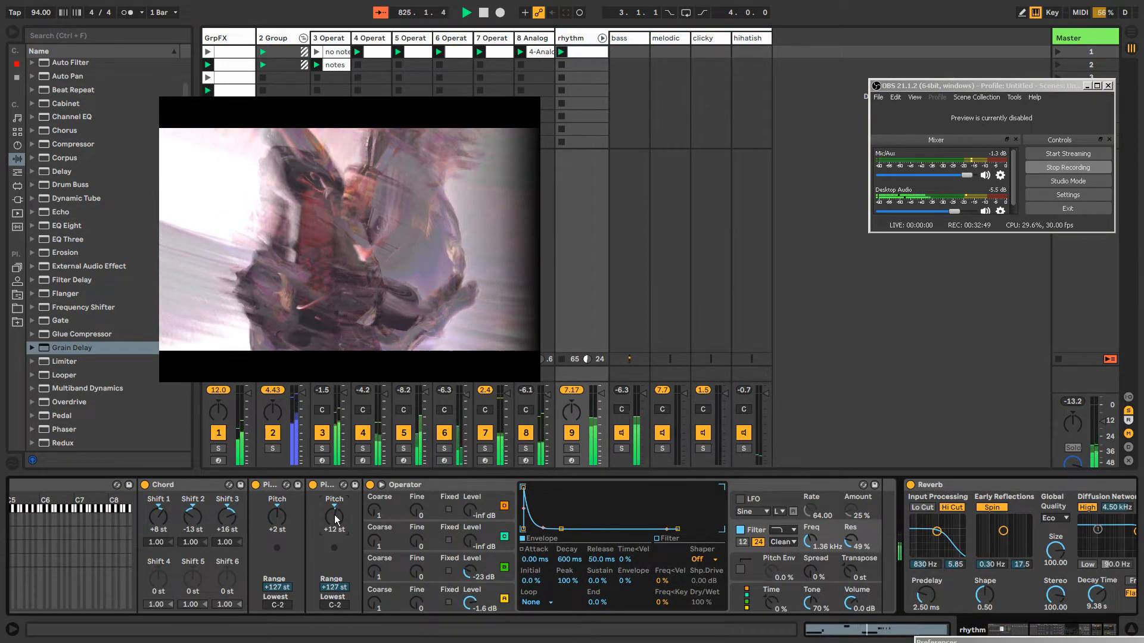
left_click_drag(335, 520, 375, 527)
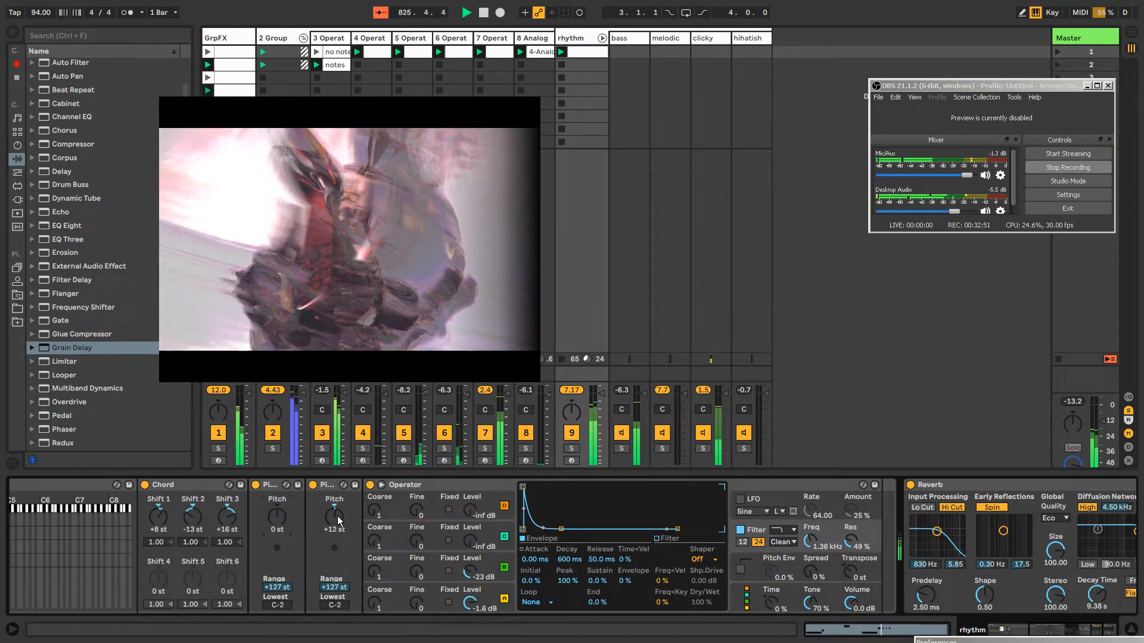
left_click_drag(276, 518, 269, 536)
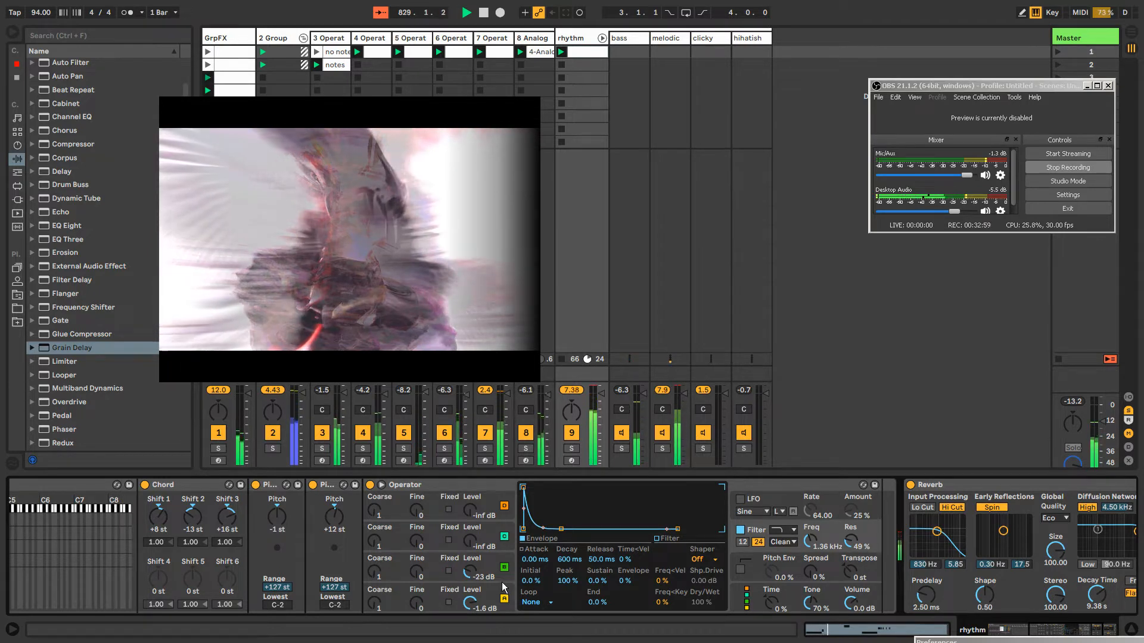
left_click(433, 596)
left_click_drag(283, 524, 283, 520)
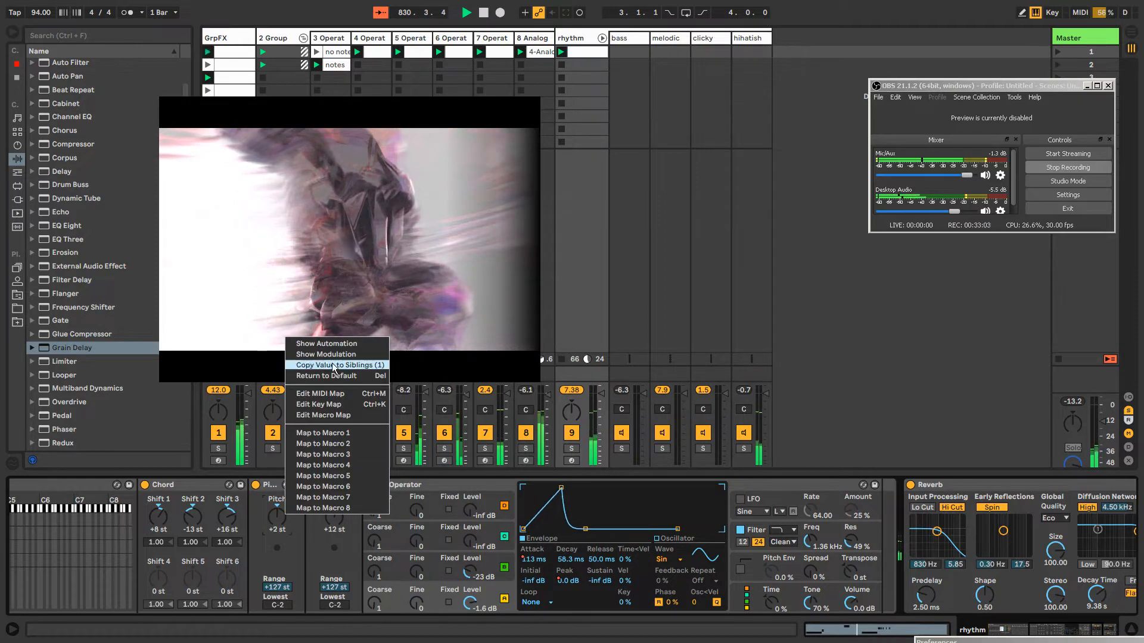
Unlink the first Pitch device's modulation envelope at a loop length of 38 bars and draw a dip of about 3 semitones from bar 17 to 20
left_click(325, 354)
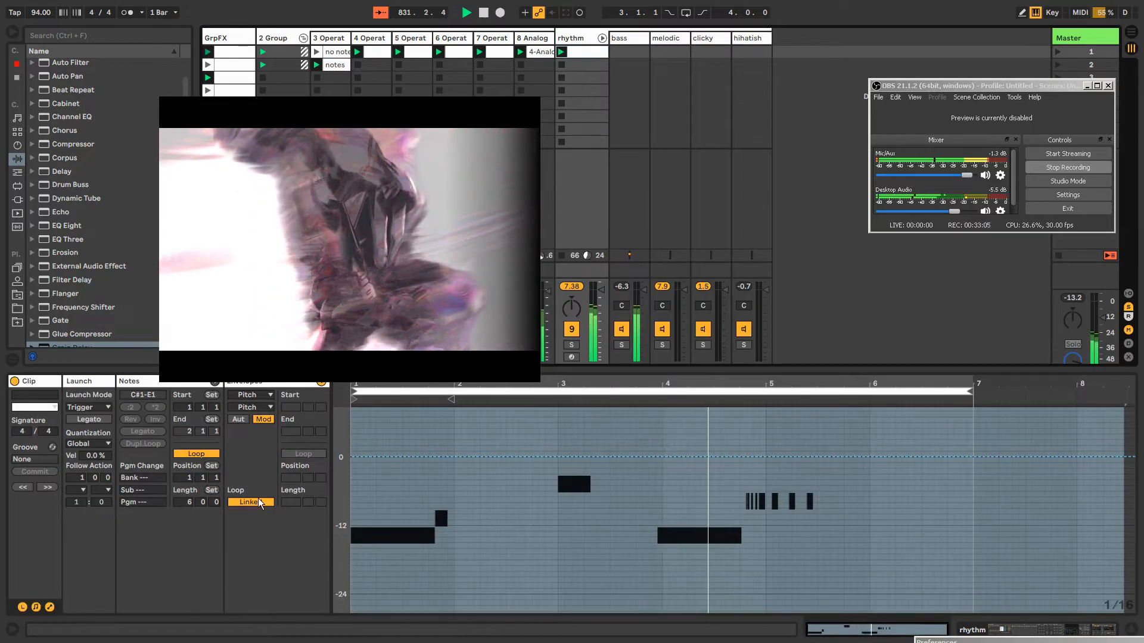
left_click(276, 502)
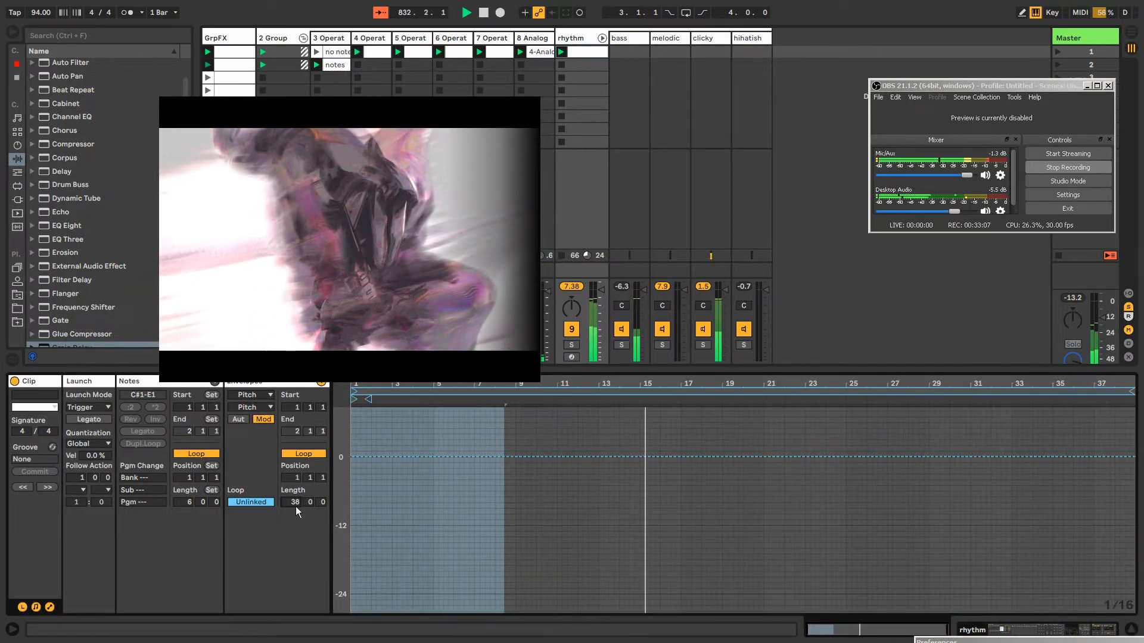
key("b")
left_click_drag(689, 470, 751, 470)
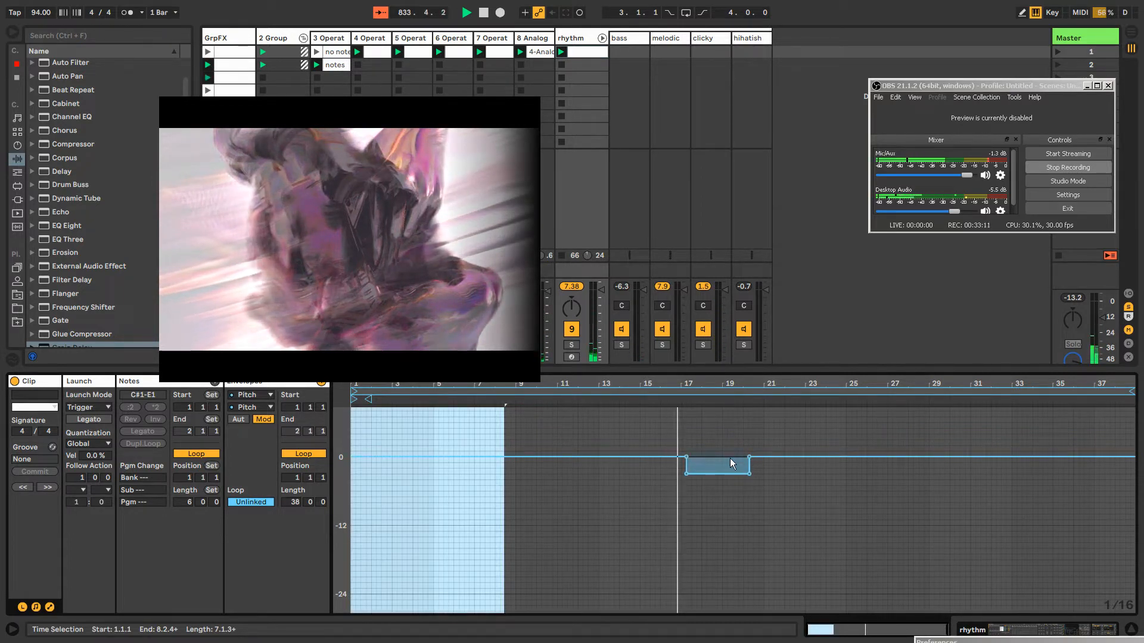
Switch the melodic Operator's filter to high-pass and set its frequency to 708 Hz and resonance to 77%
left_click(573, 40)
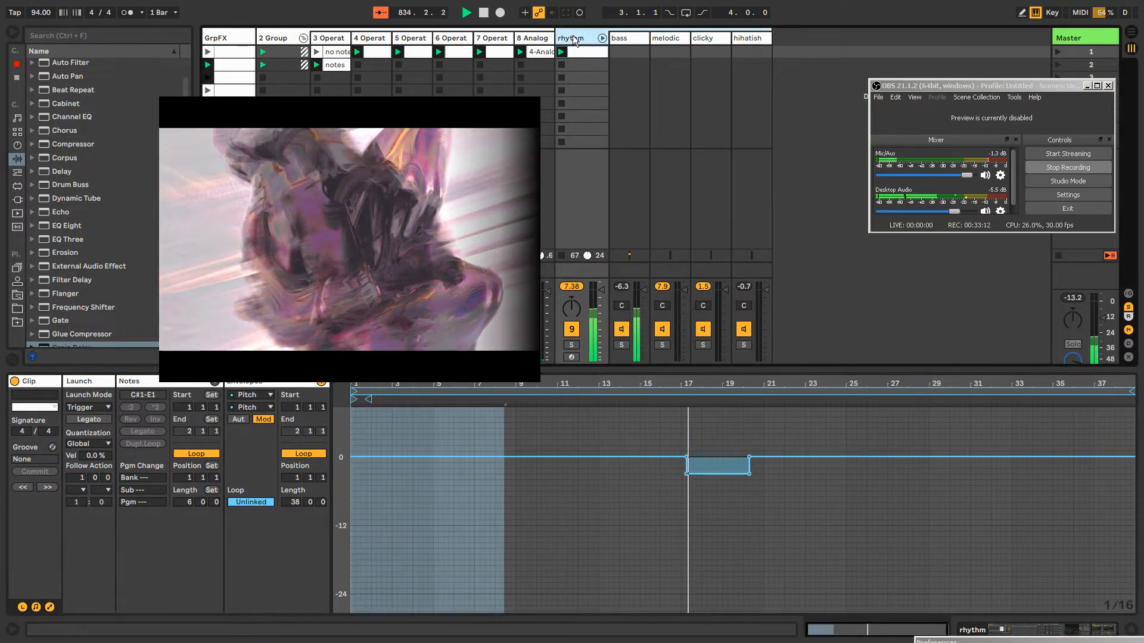
double_click(573, 40)
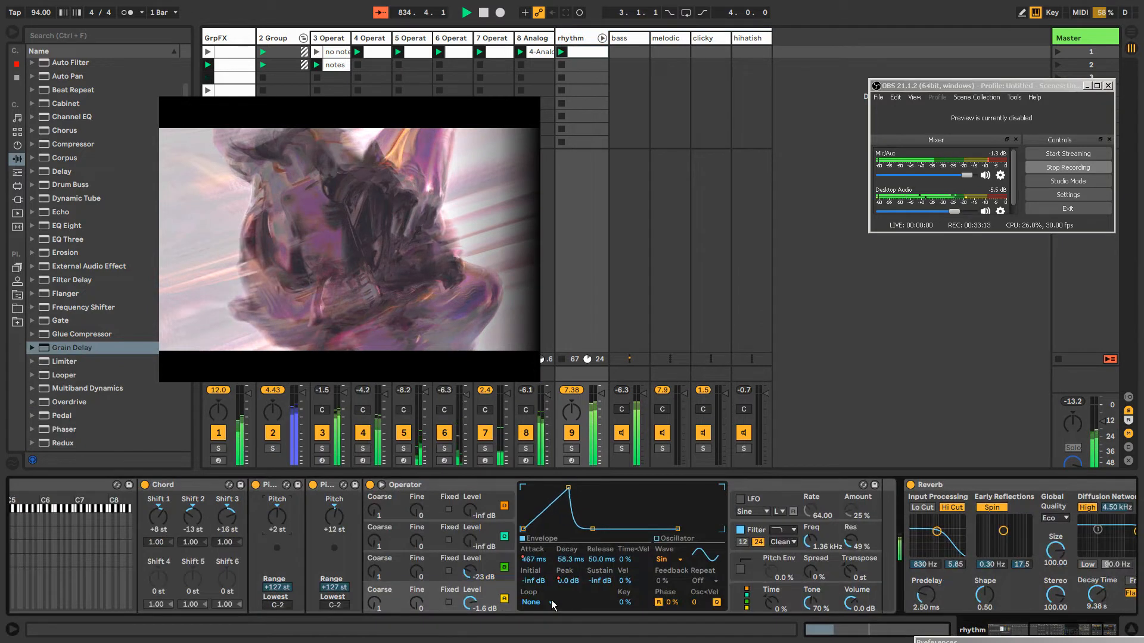
left_click(782, 535)
left_click(786, 531)
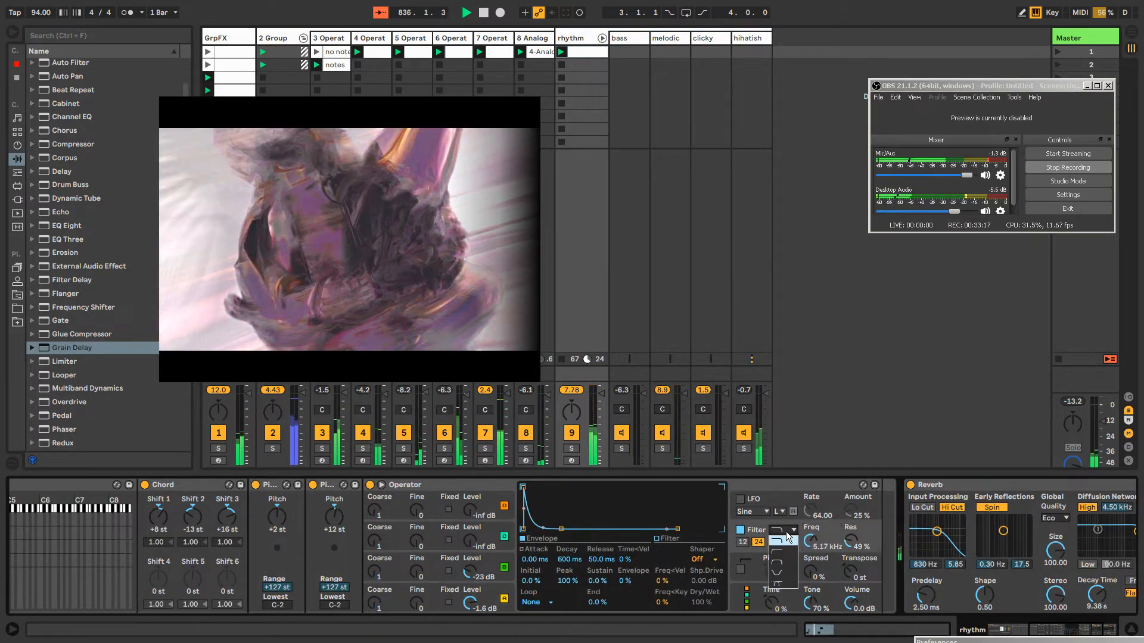
left_click(782, 552)
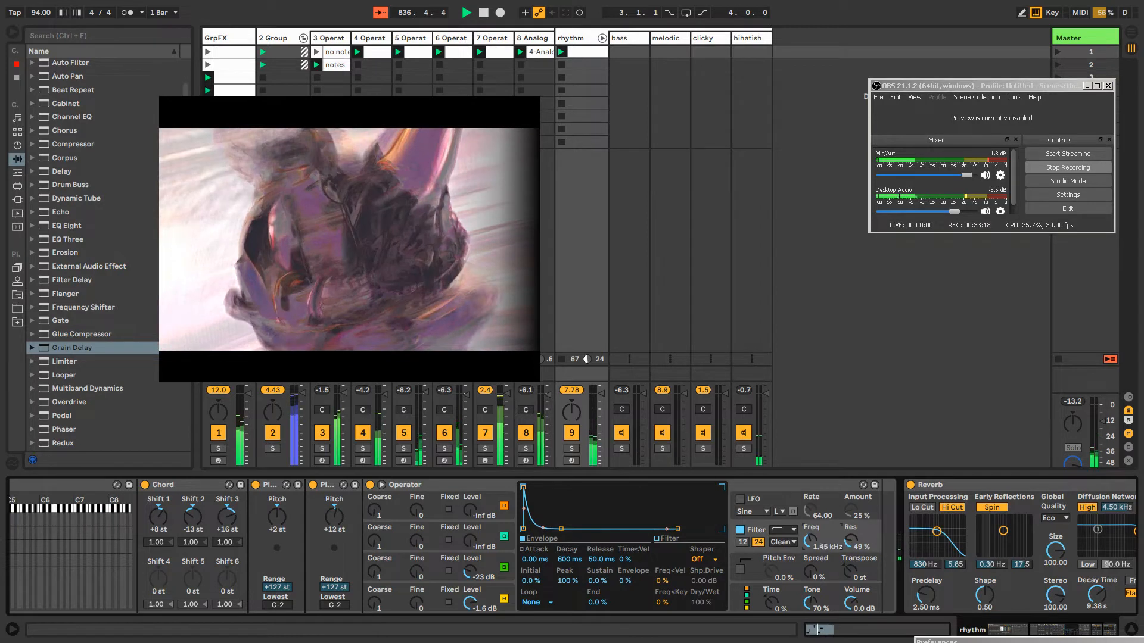
left_click_drag(810, 541, 810, 524)
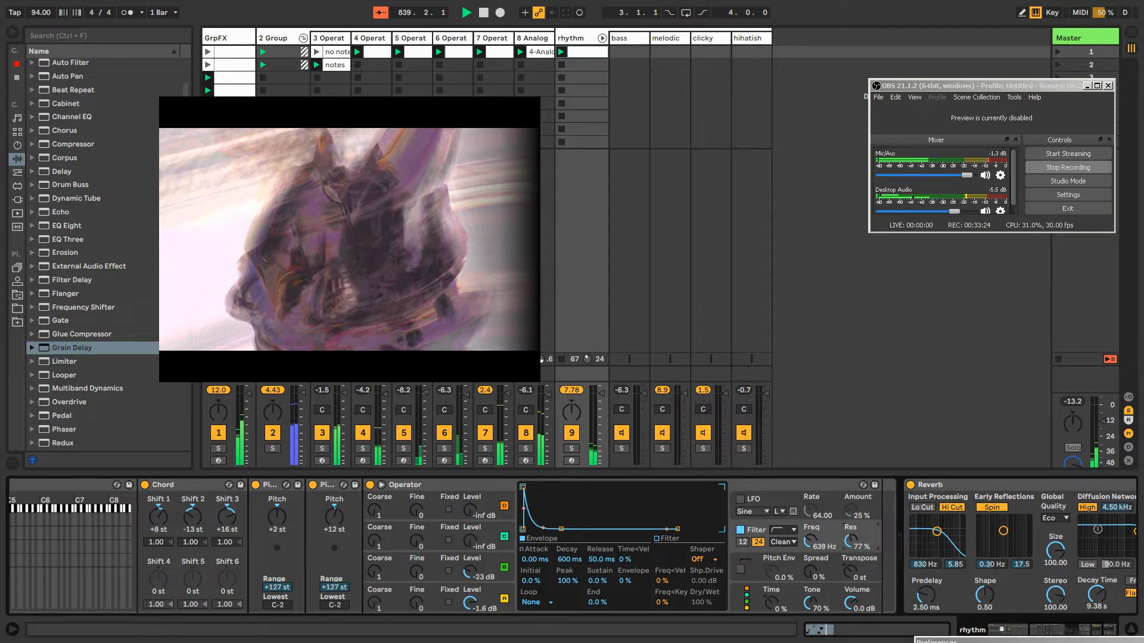
left_click_drag(810, 541, 810, 548)
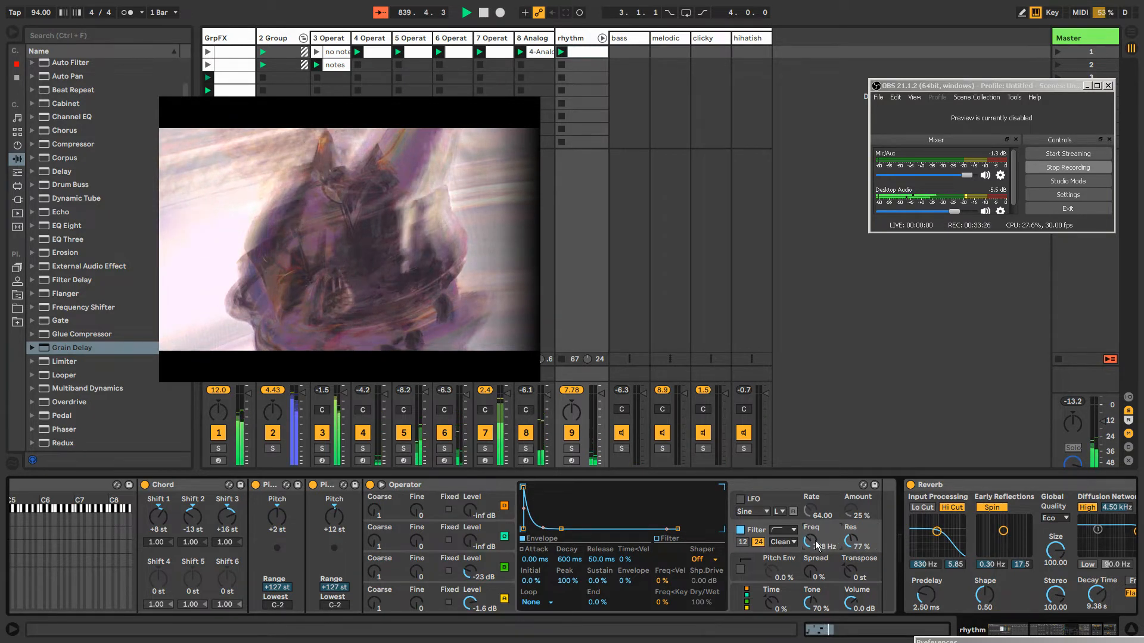
Change the waveform of the melodic Operator's oscillator C to Noise White with a level of -16 dB
left_click(492, 561)
left_click(664, 558)
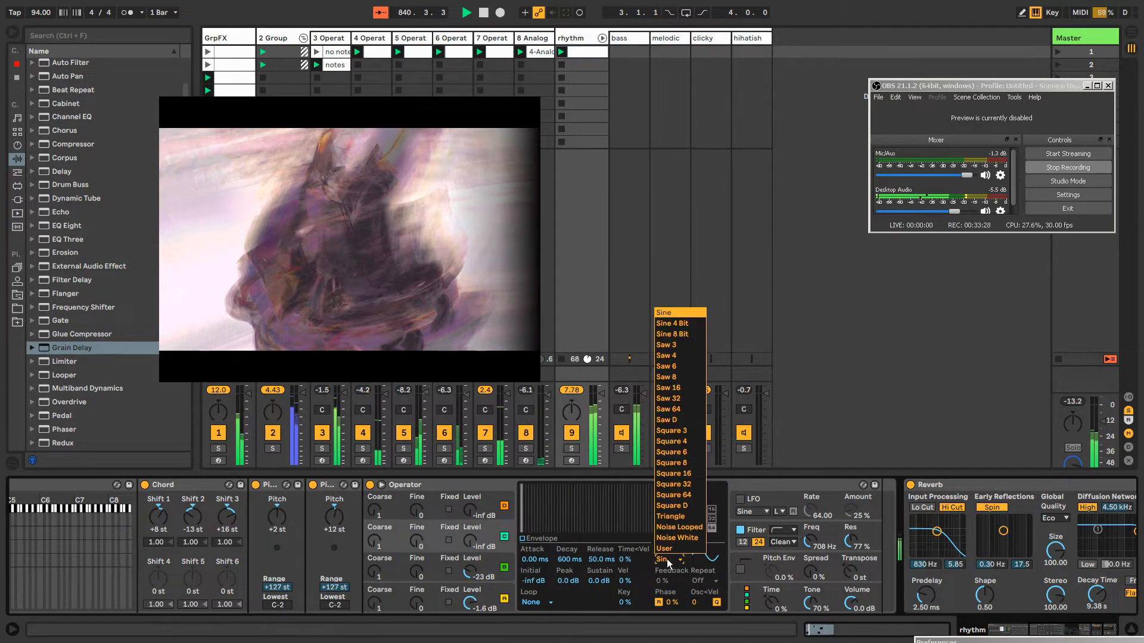
left_click(682, 539)
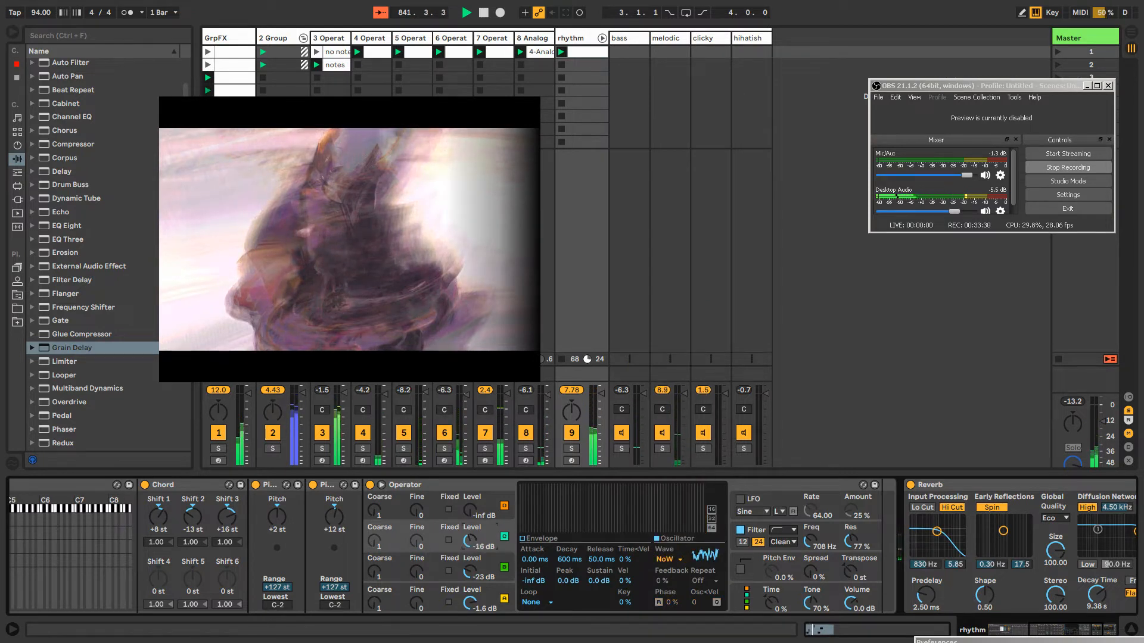
Raise oscillator C's level to -12 dB and reshape its amplitude envelope with a very short attack and a lower sustain
left_click(543, 538)
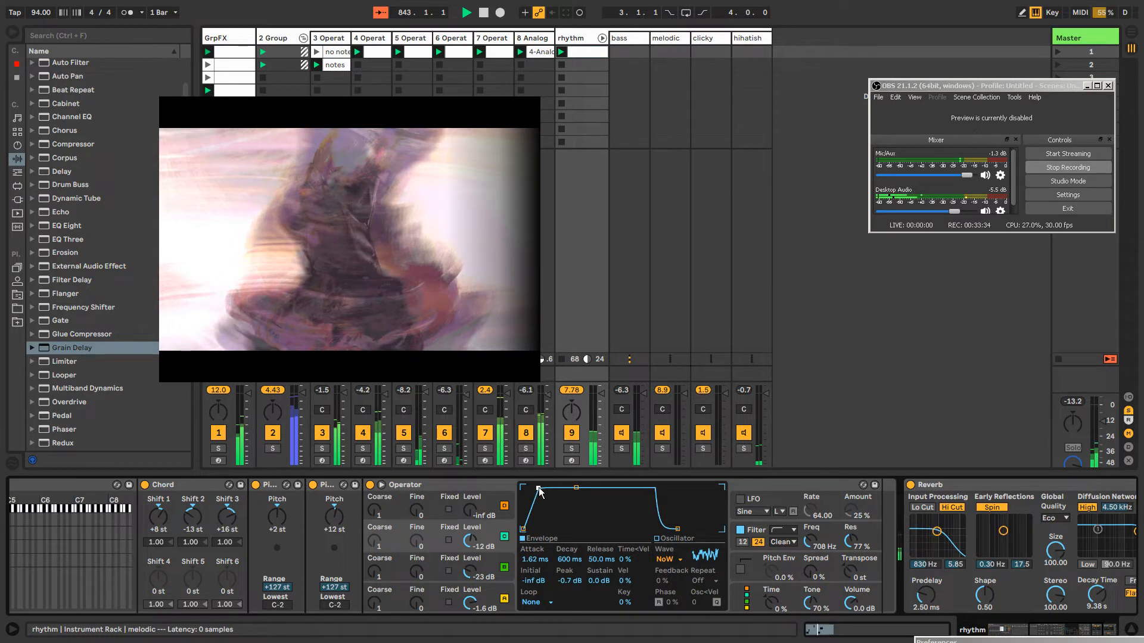
left_click_drag(538, 489, 532, 488)
left_click_drag(569, 488, 569, 502)
Lower the melodic Operator's filter frequency to 203 Hz and unlink its clip automation with a loop length just over 10 bars and 1 beat
left_click_drag(810, 540, 810, 557)
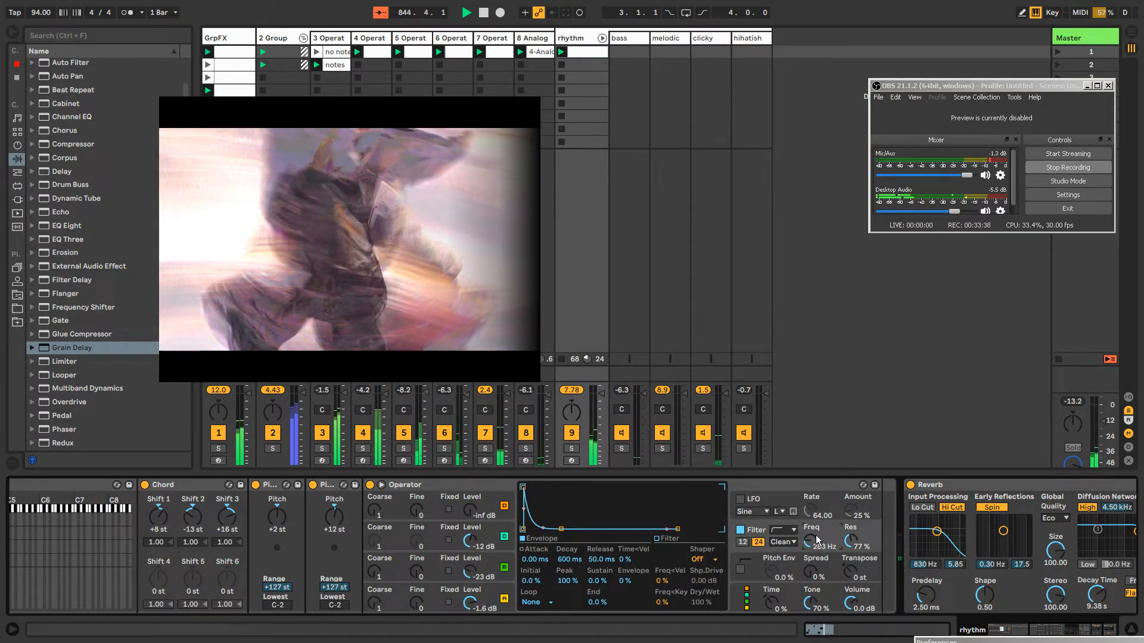
right_click(816, 540)
left_click(845, 362)
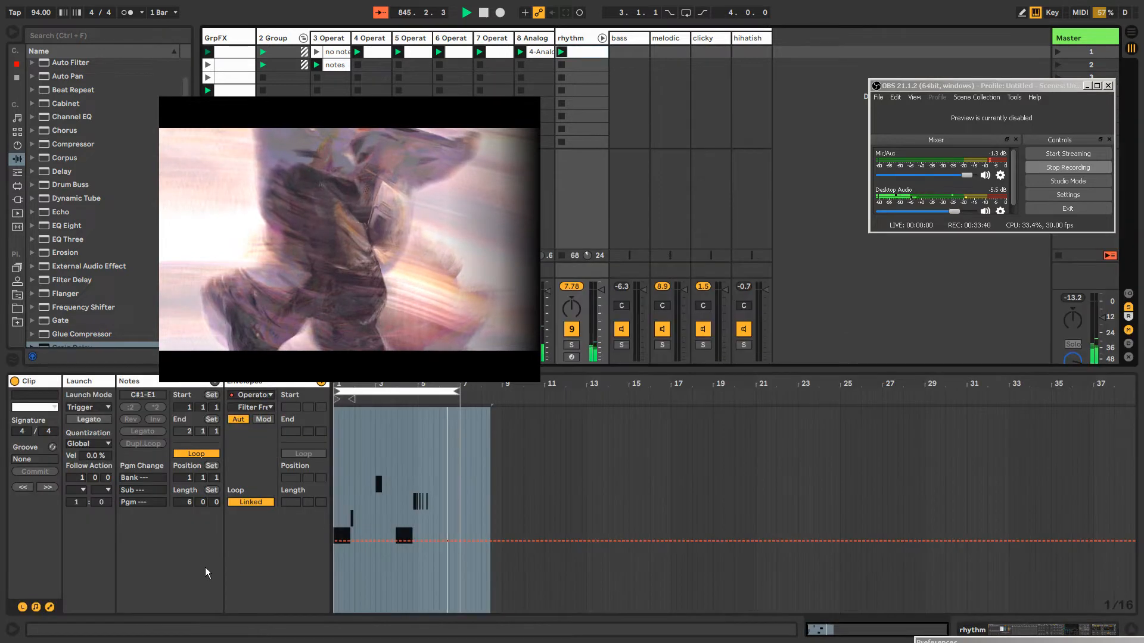
left_click(252, 503)
left_click_drag(323, 503, 323, 462)
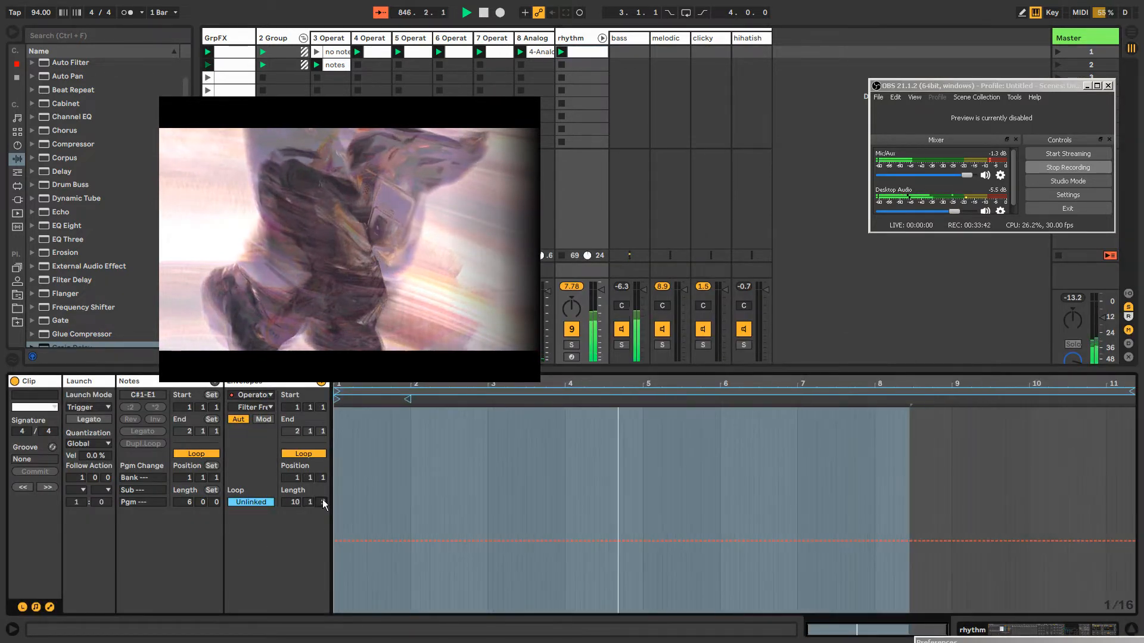
Record clip automation sweeping the melodic Operator's filter frequency up to about 447 Hz and back down to about 273 Hz
left_click(592, 38)
double_click(592, 41)
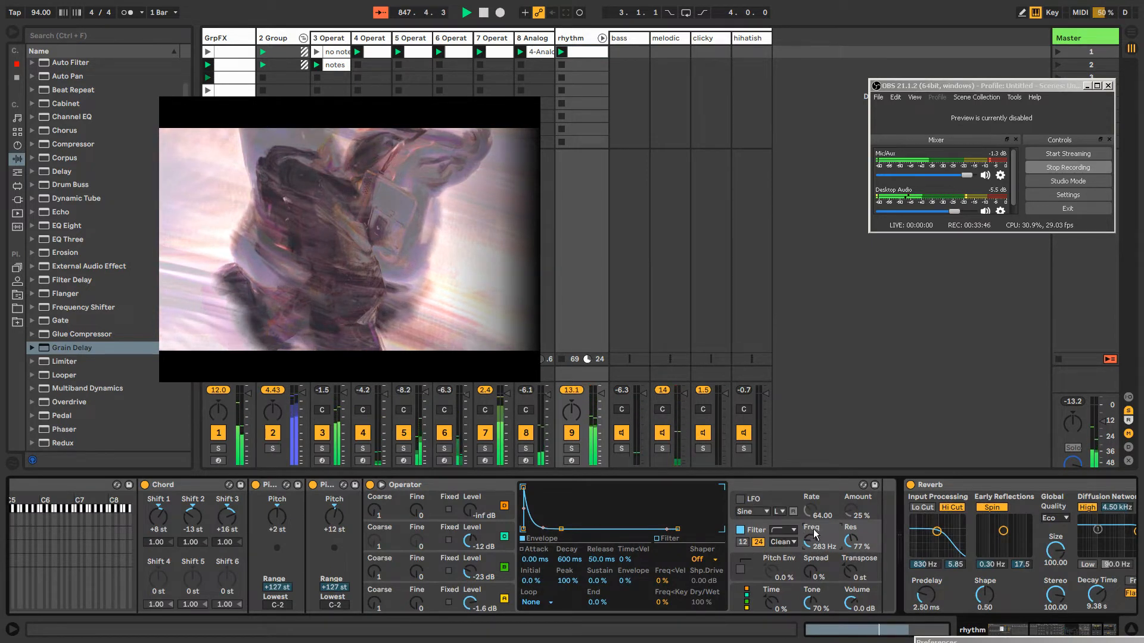
left_click_drag(810, 541, 810, 519)
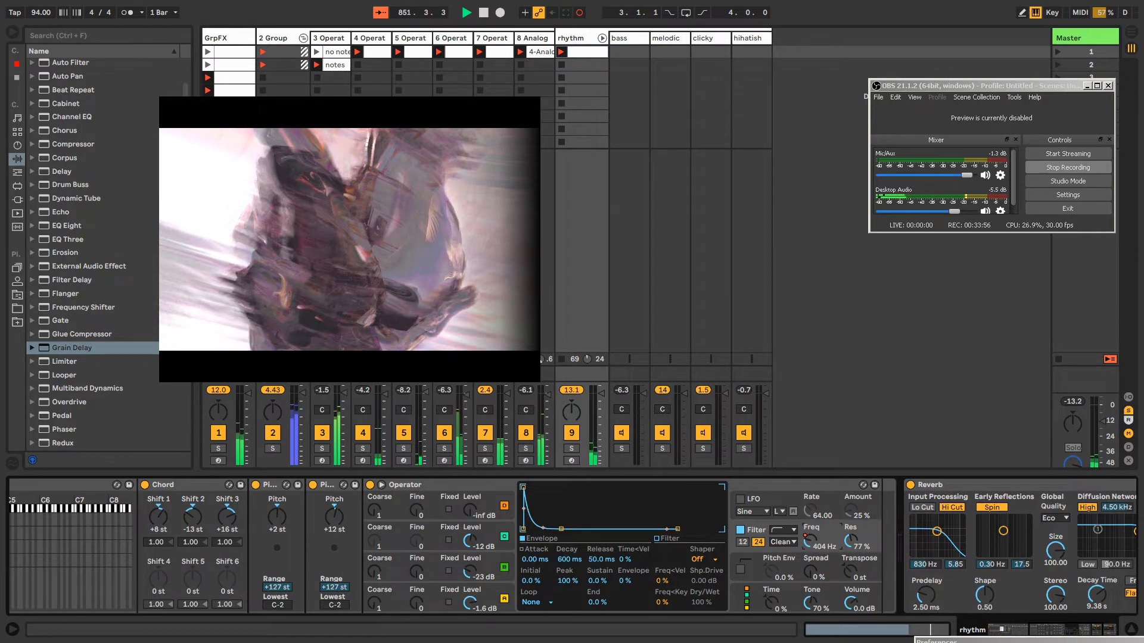
left_click_drag(810, 541, 810, 534)
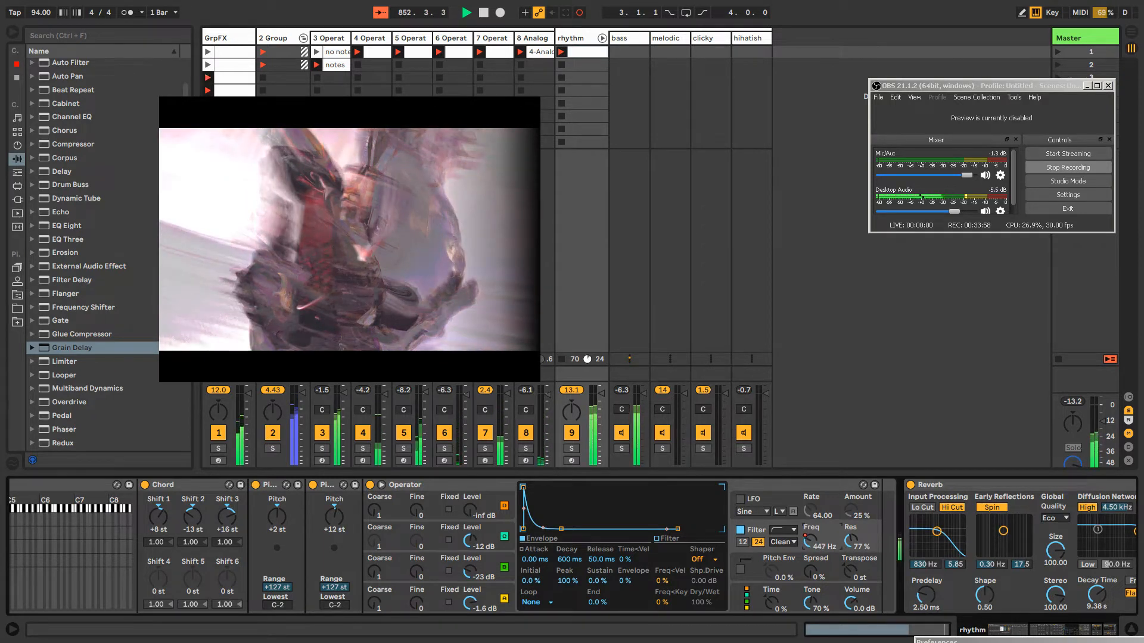
left_click_drag(810, 541, 810, 557)
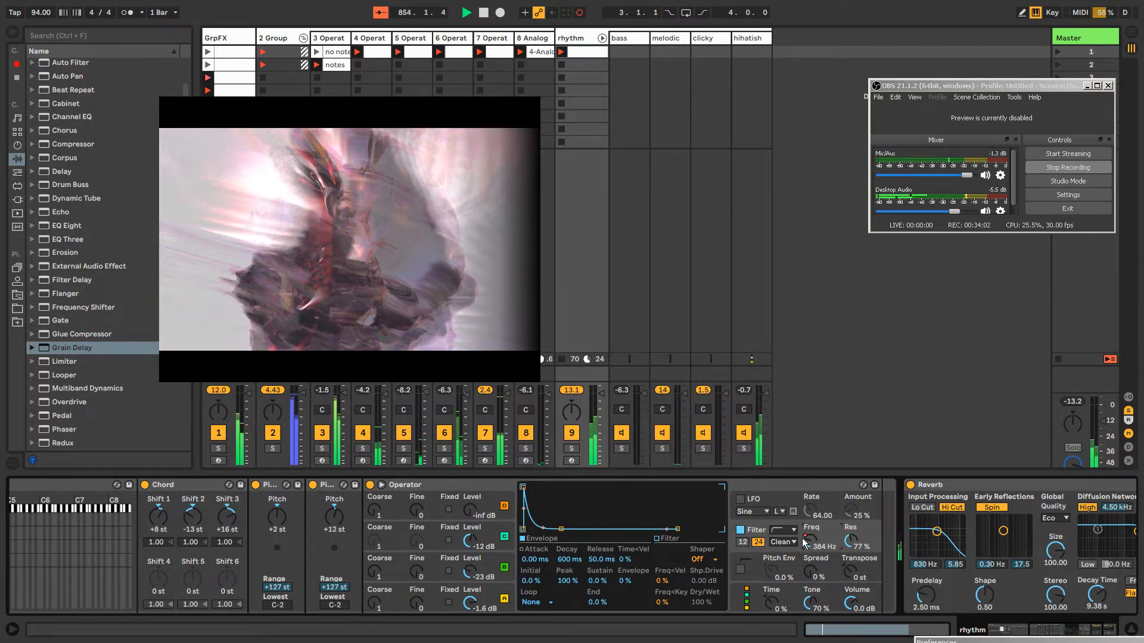
left_click_drag(810, 541, 810, 532)
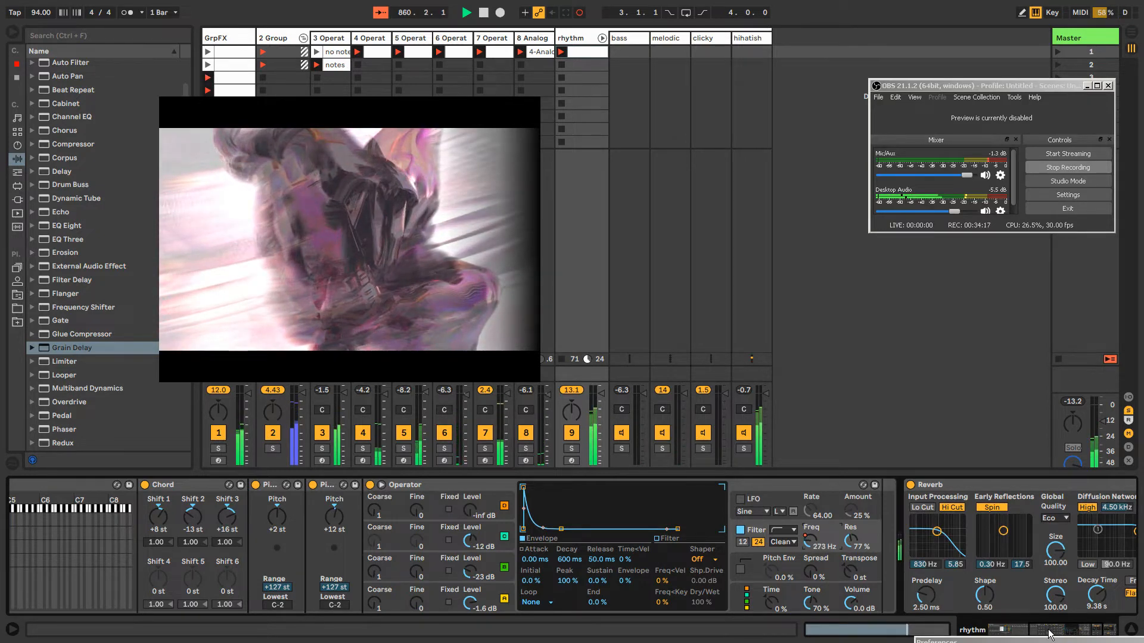
Move the 5-Operator and 6-Operator tracks together to the end of the track list, after the rhythm rack's chains
left_click_drag(1048, 633, 1023, 637)
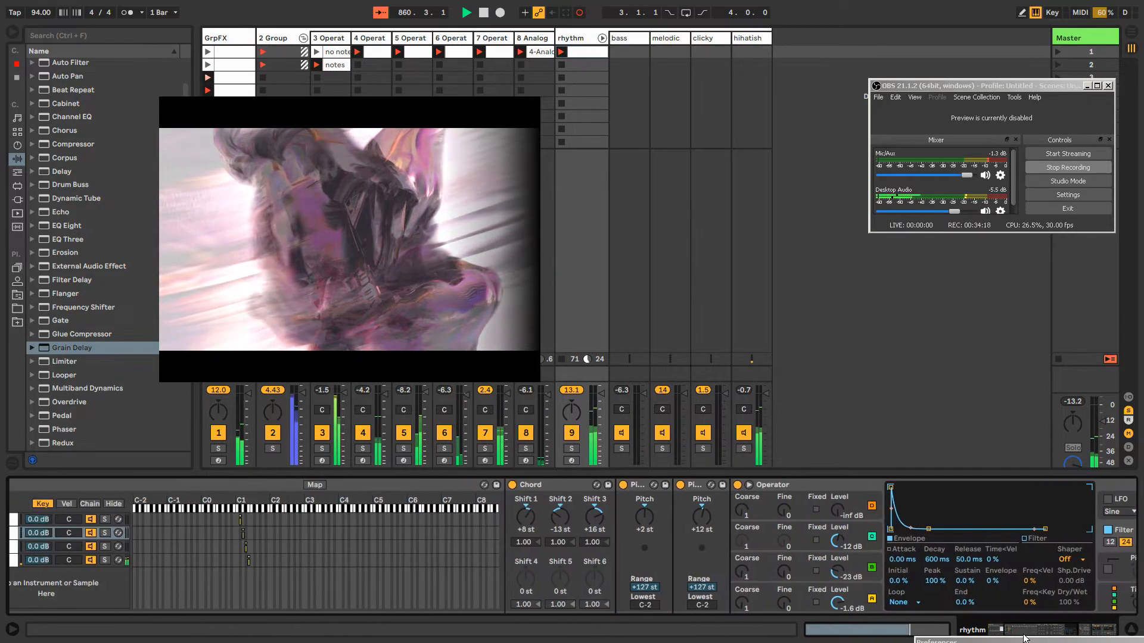
left_click(414, 42)
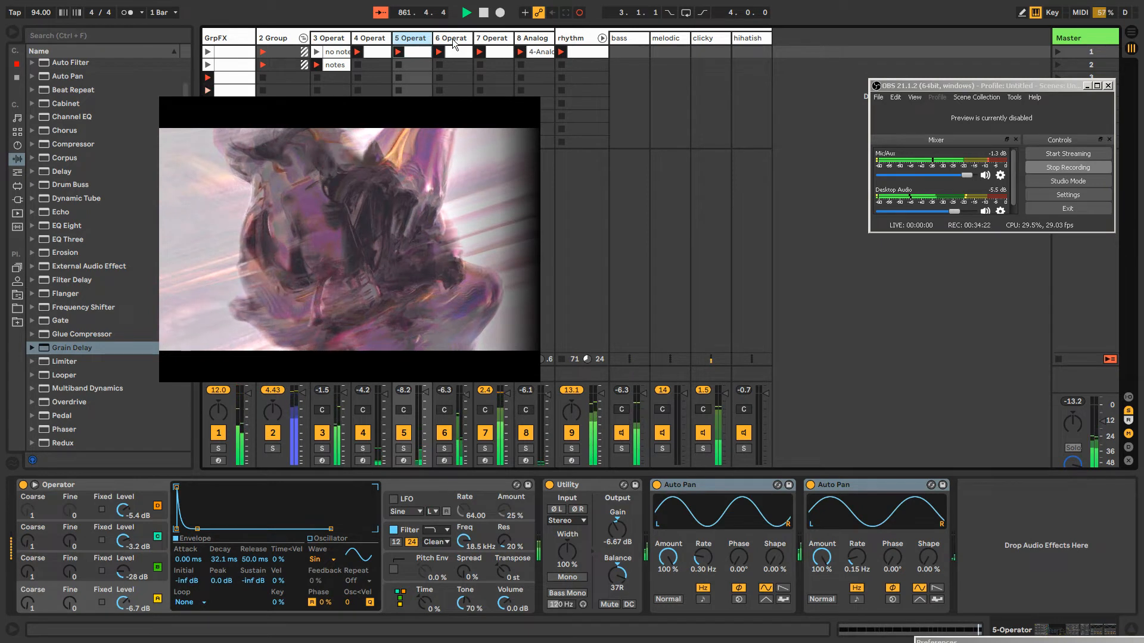
left_click(452, 43)
left_click(414, 43)
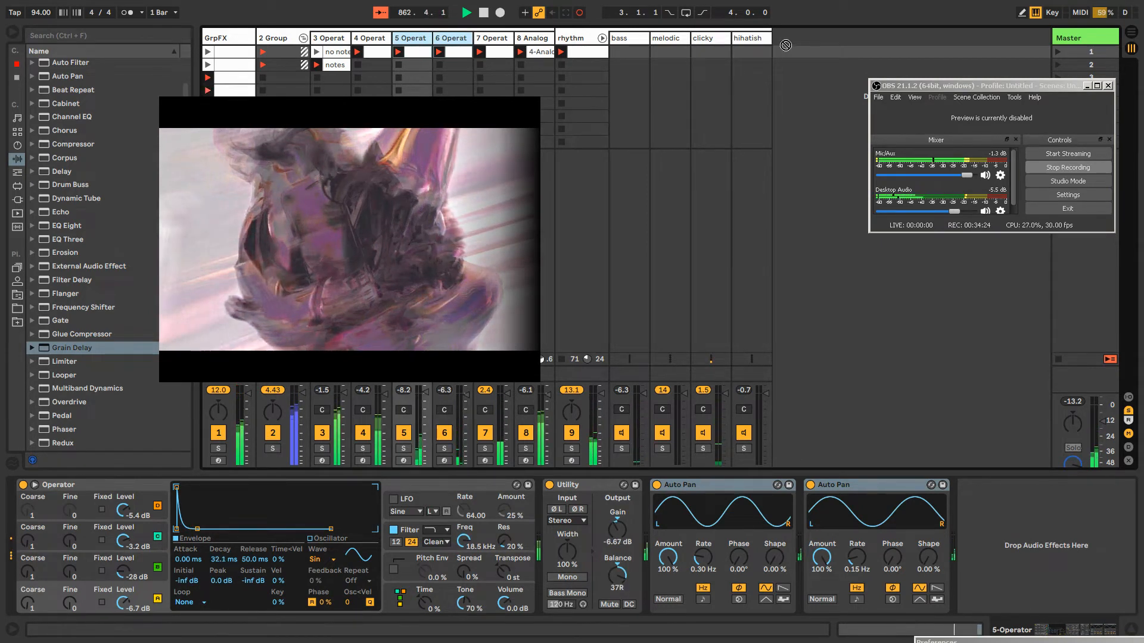
left_click_drag(786, 39, 774, 42)
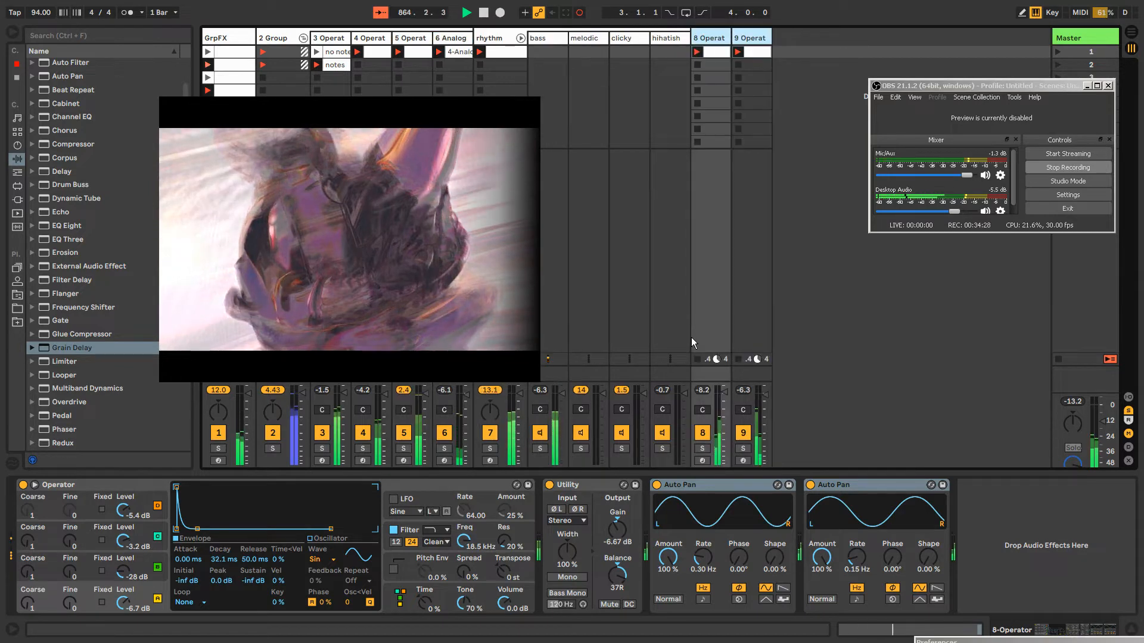
Group the 8-Operator and 9-Operator tracks into one group track
double_click(710, 52)
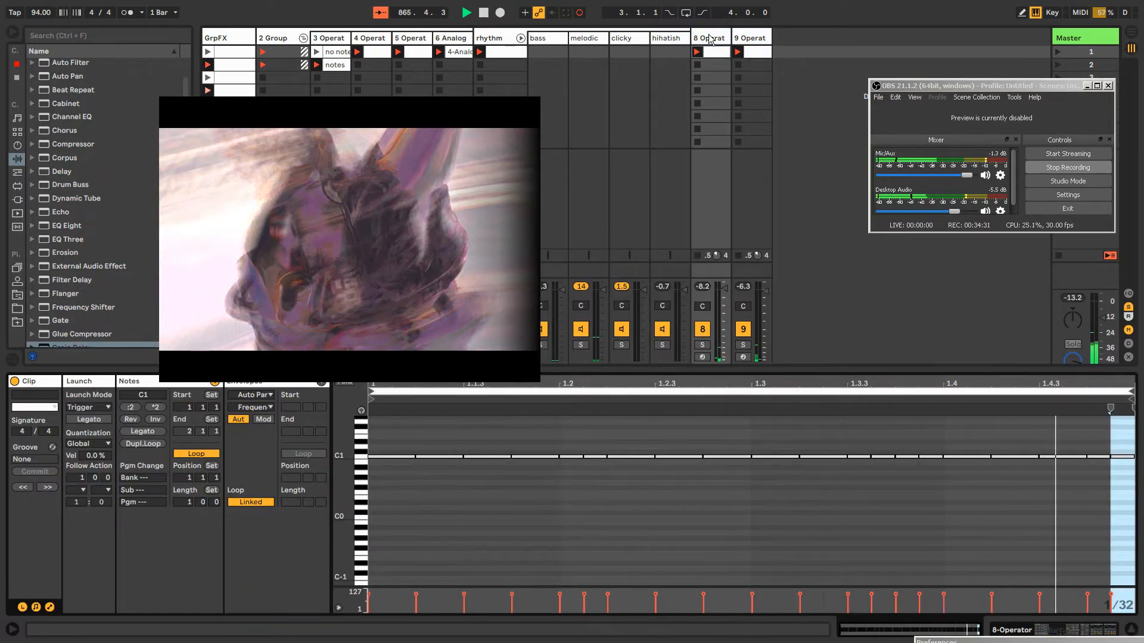
left_click(709, 38)
left_click(750, 41, "shift")
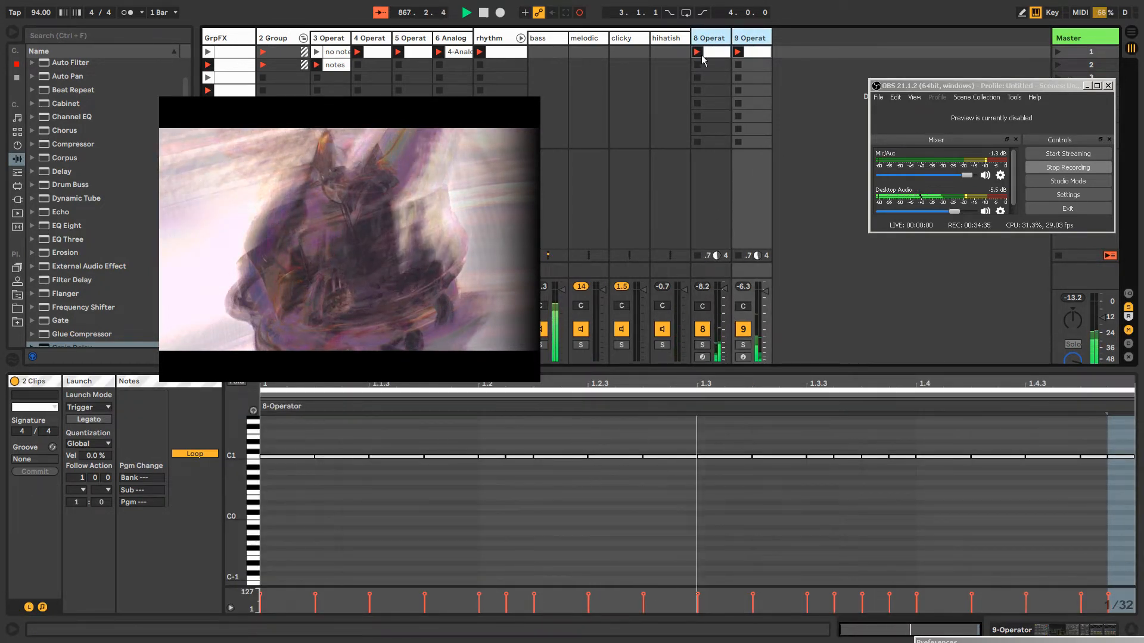
left_click(707, 38)
double_click(707, 38)
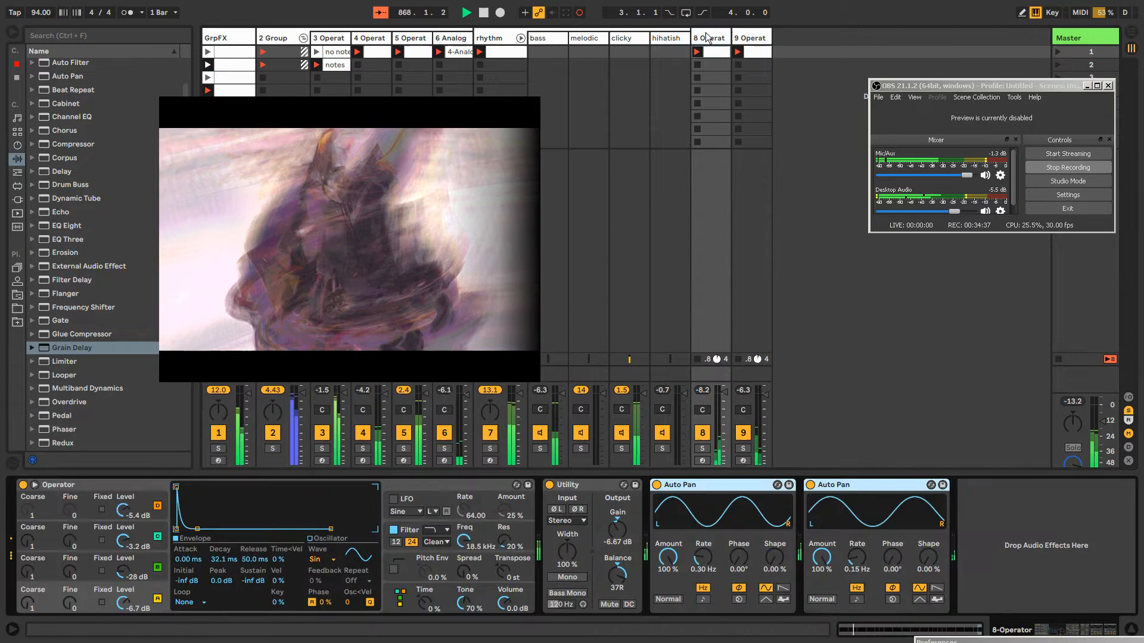
left_click(752, 39, "shift")
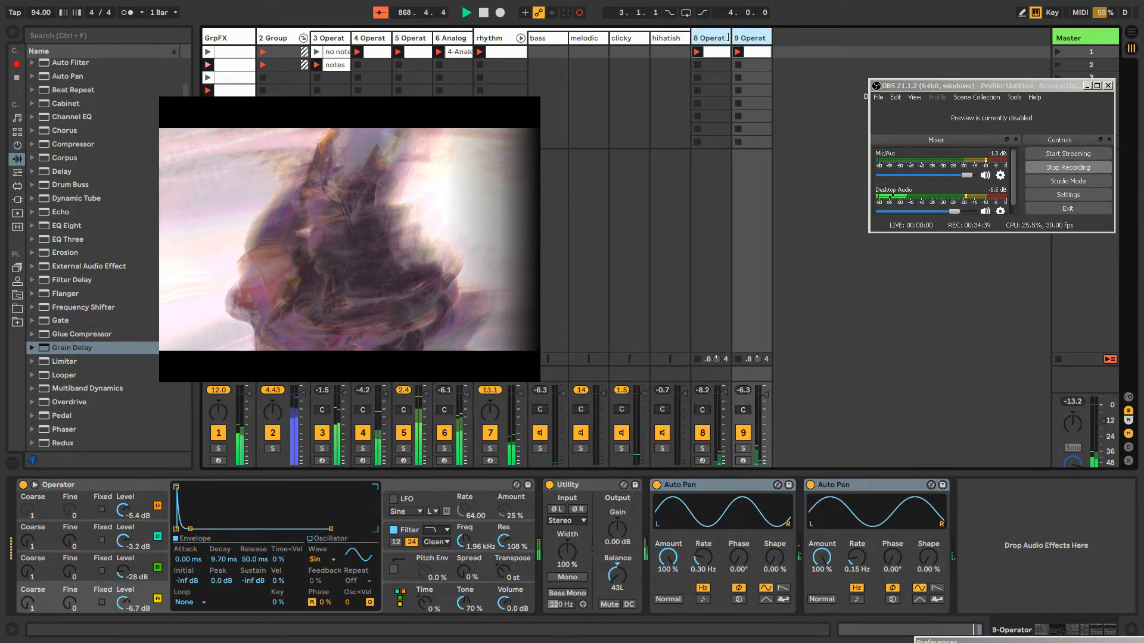
key("ctrl+g")
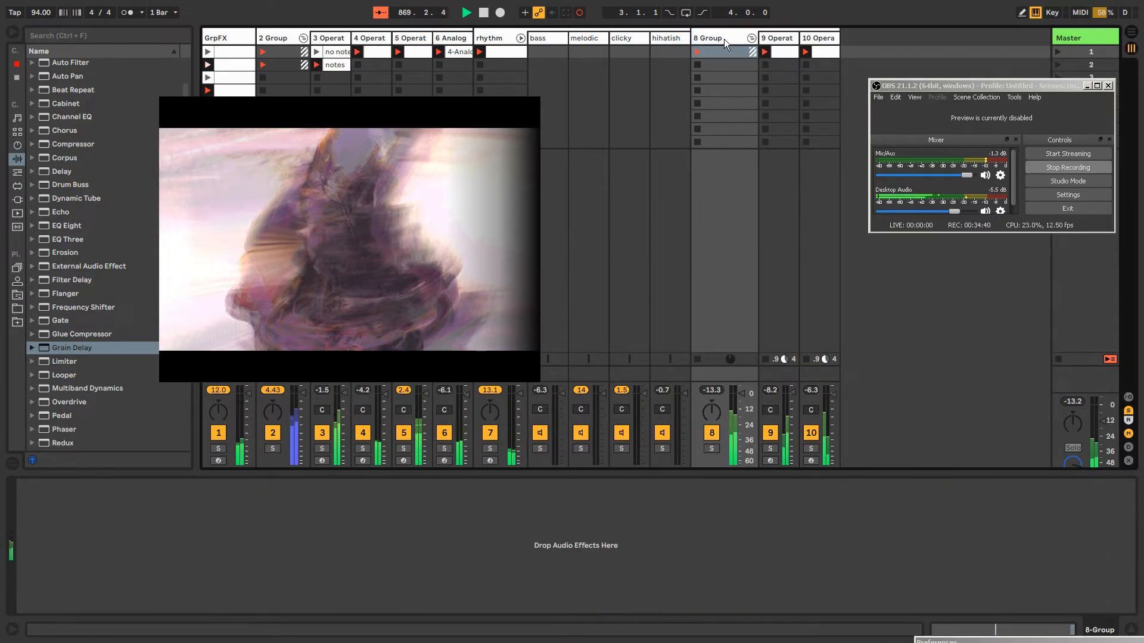
Check the devices on the GrpFX, rhythm, 8-Group and 9-Operator tracks, and move the floating video window clear of the used tracks
left_click(237, 39)
left_click(498, 40)
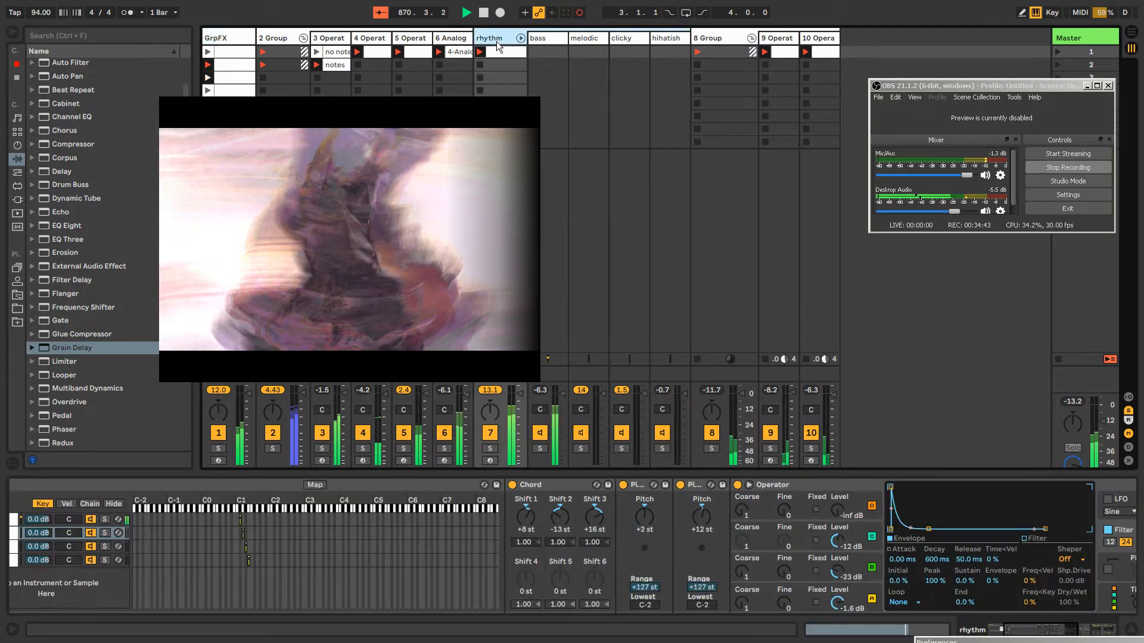
left_click(721, 40)
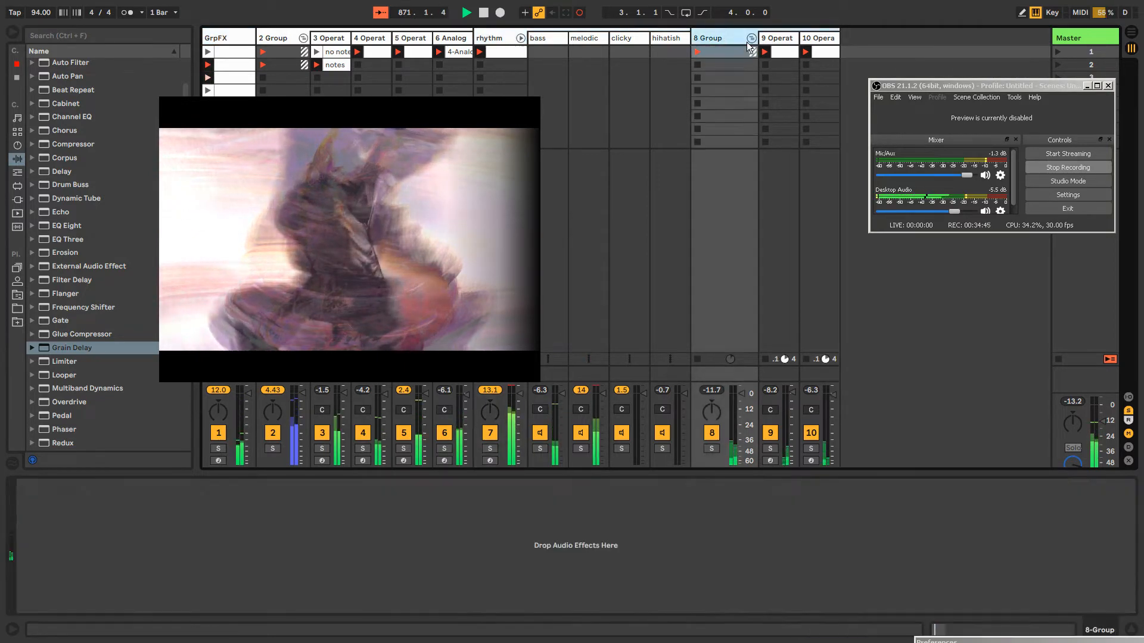
left_click(783, 40)
left_click(720, 38)
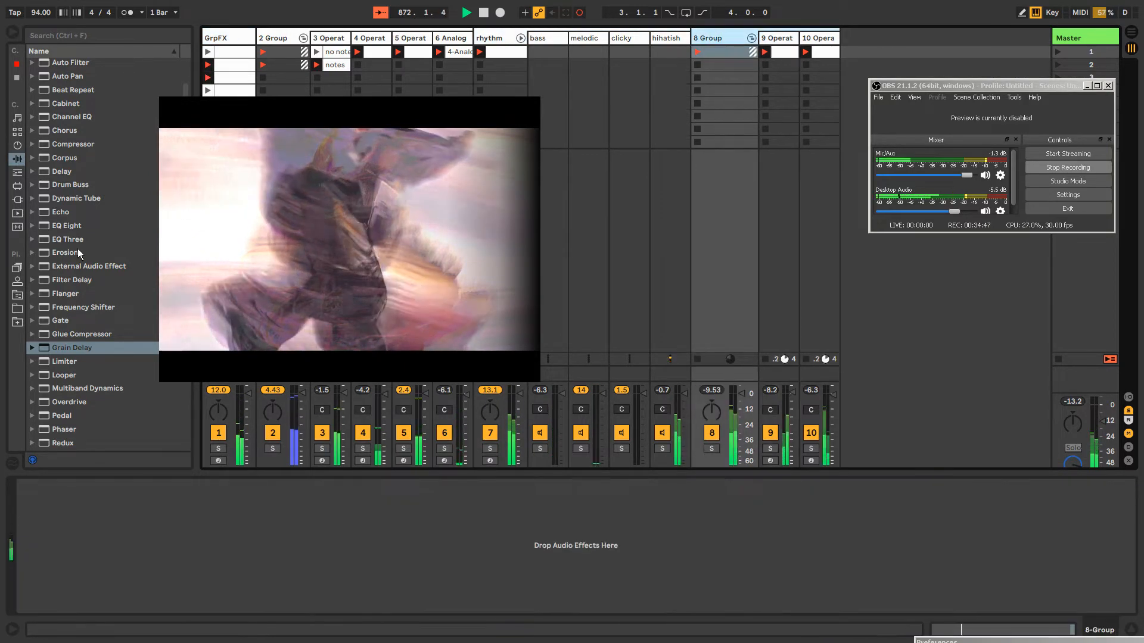
left_click(495, 32)
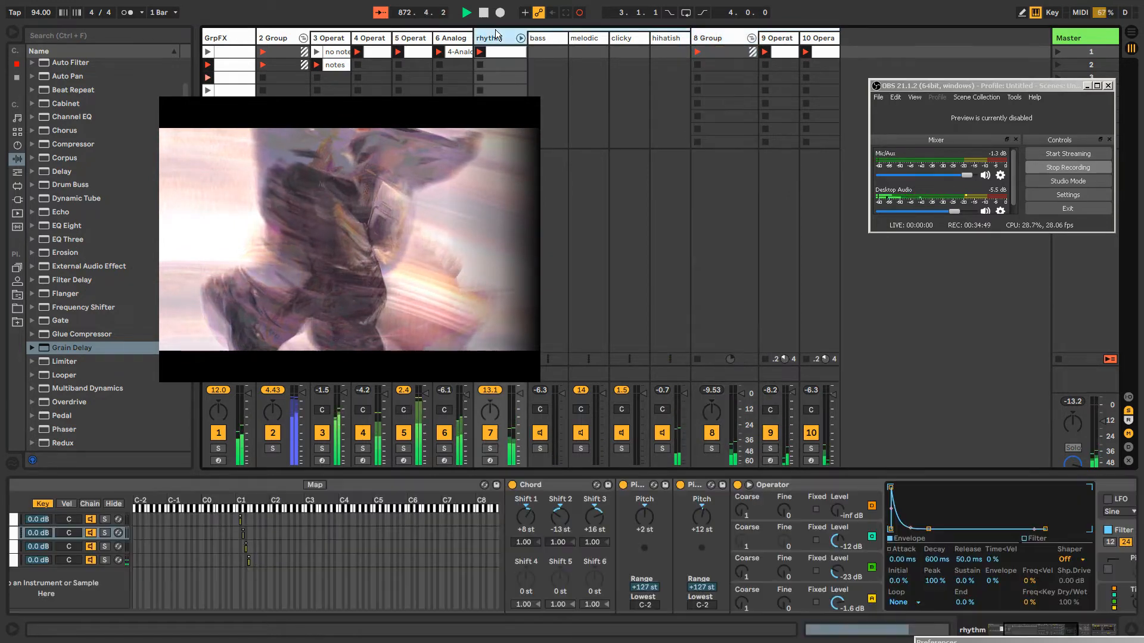
left_click_drag(411, 221, 1129, 274)
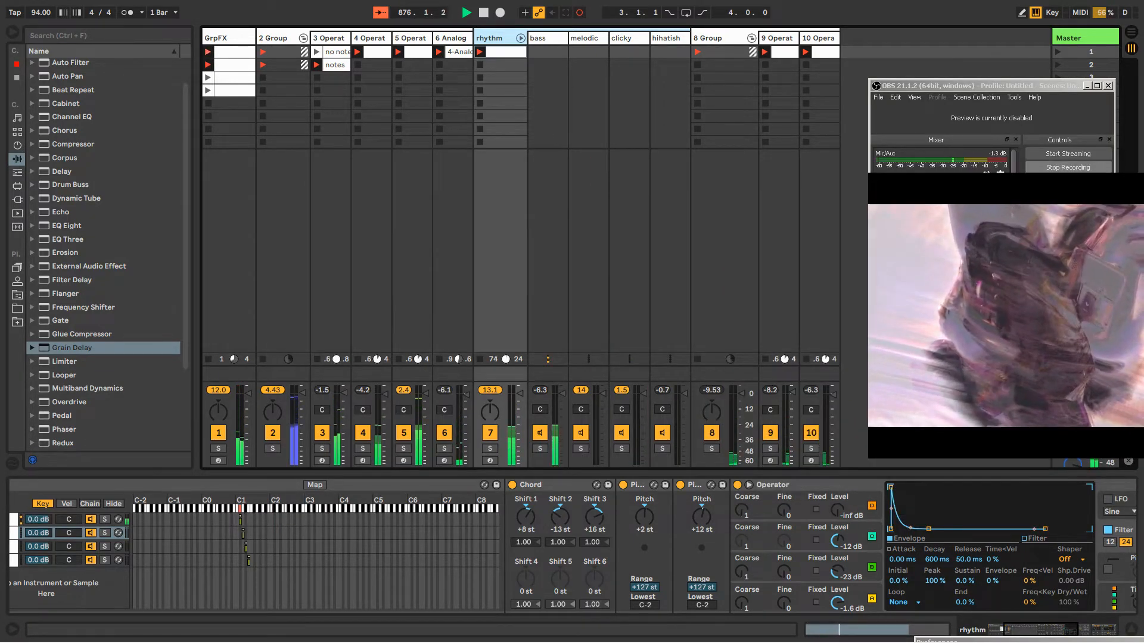
Lower the Operator filter frequency to 1.37 kHz on the 9-Operator track and to 868 Hz on the 10-Operator track
left_click(731, 30)
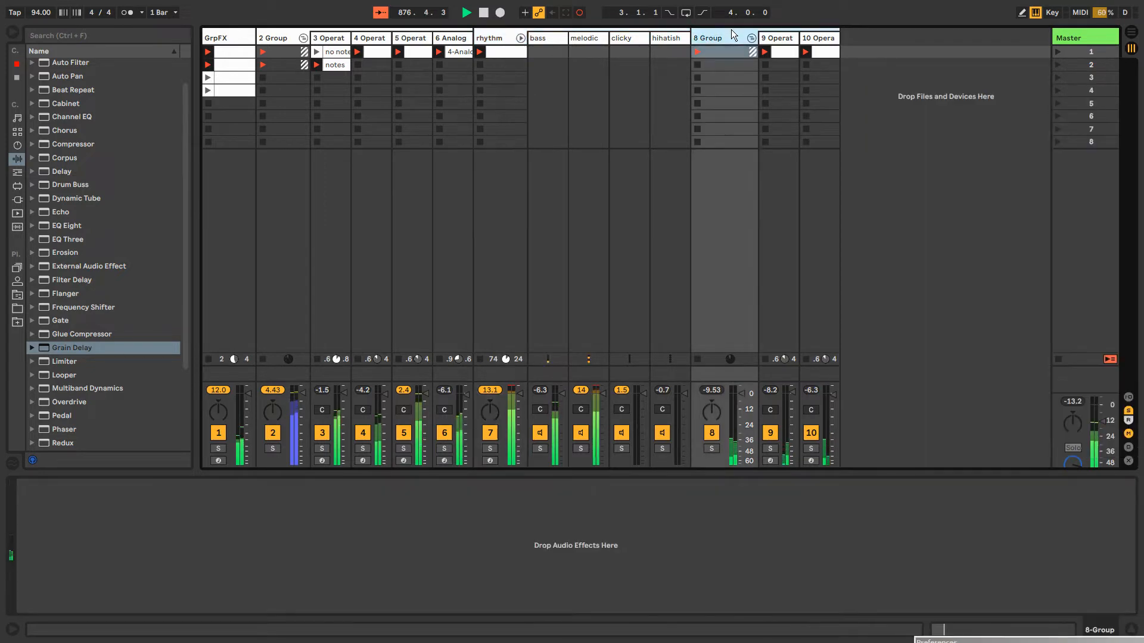
left_click(771, 41)
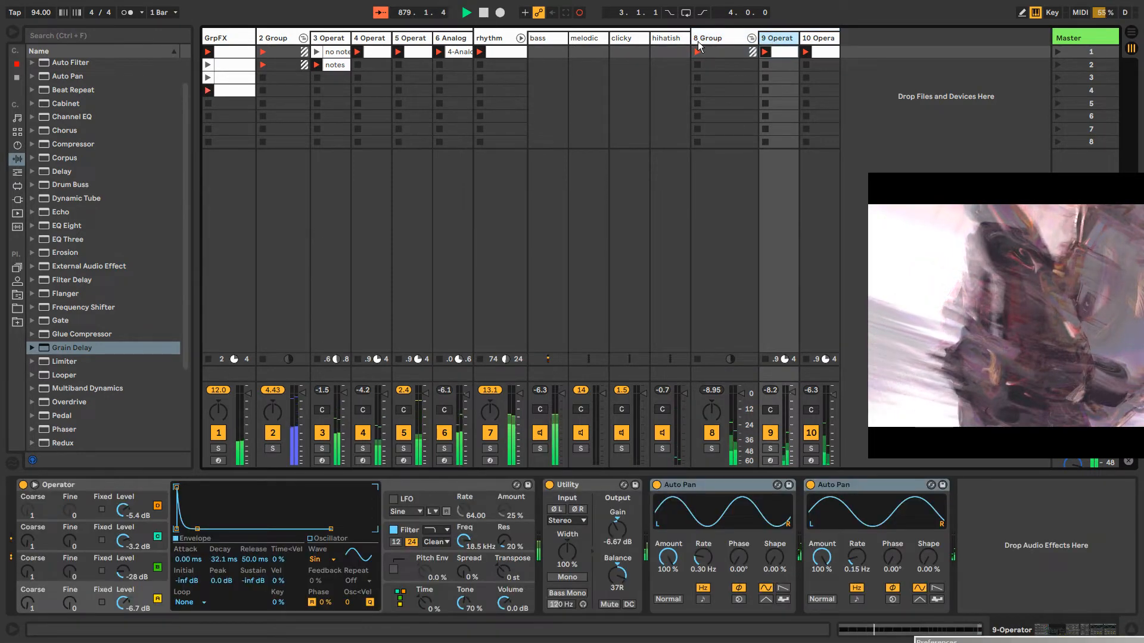
left_click(663, 41)
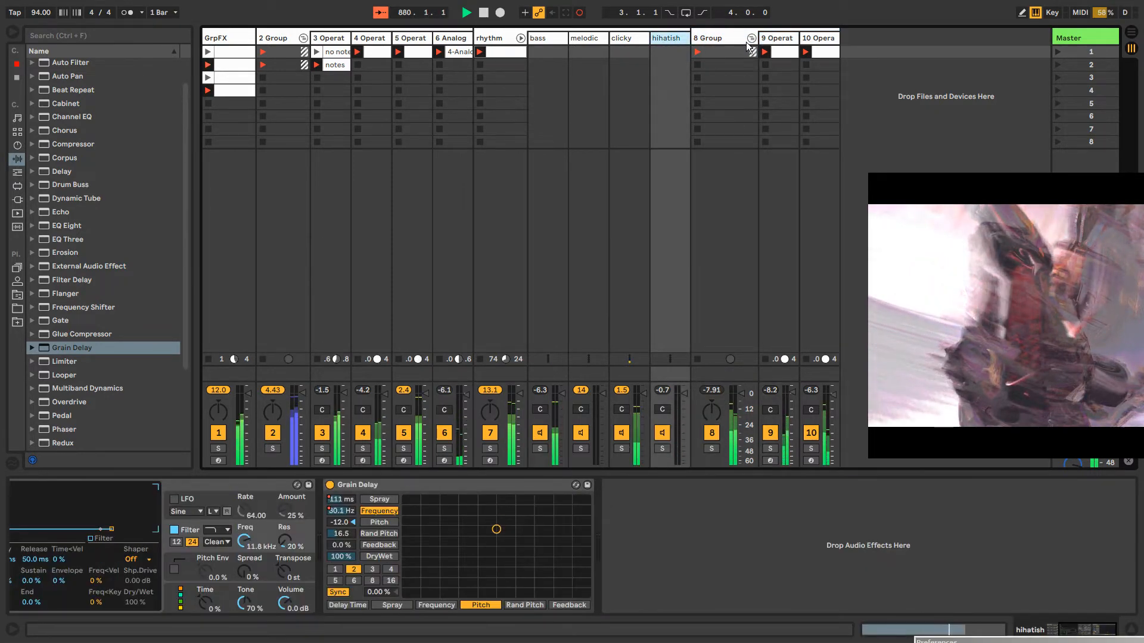
left_click(773, 40)
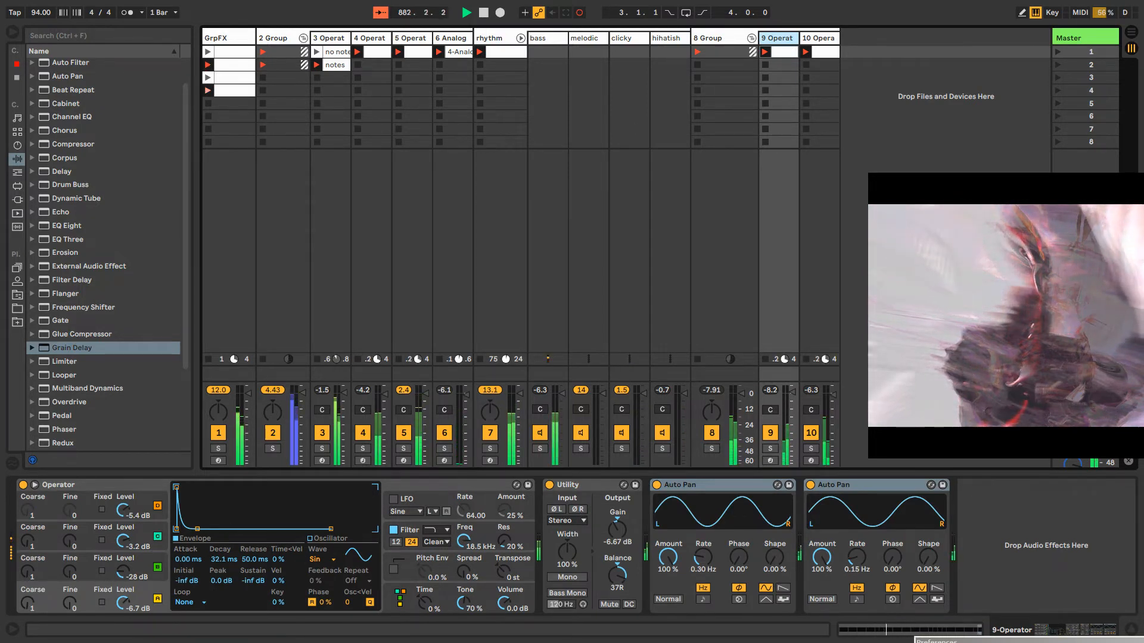
left_click_drag(463, 540, 464, 567)
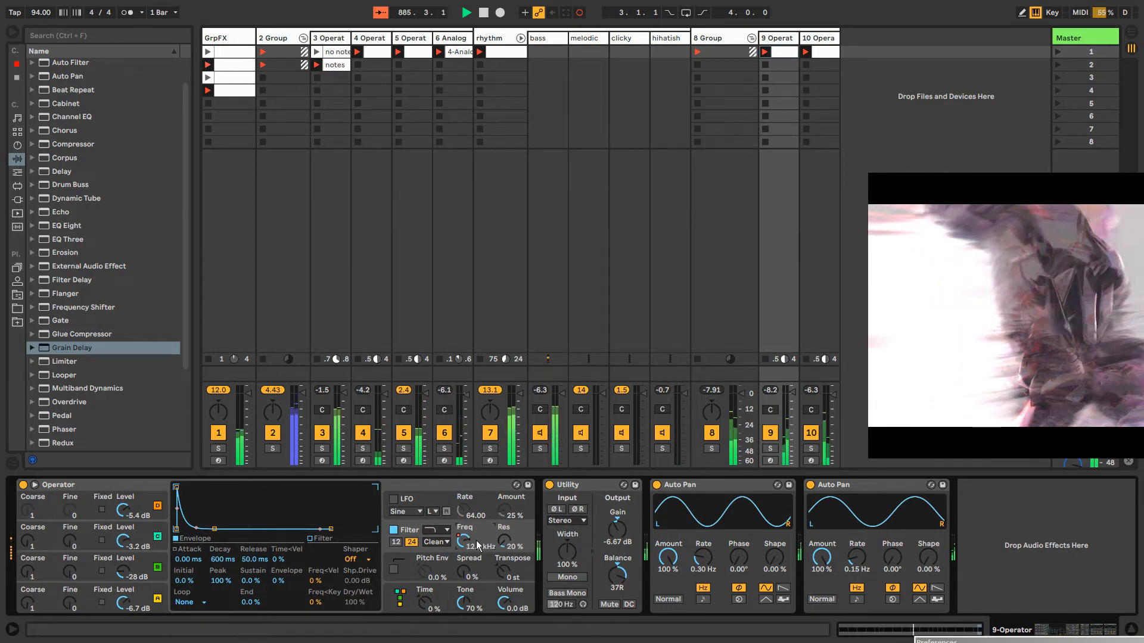
left_click(812, 43)
left_click_drag(464, 540, 464, 542)
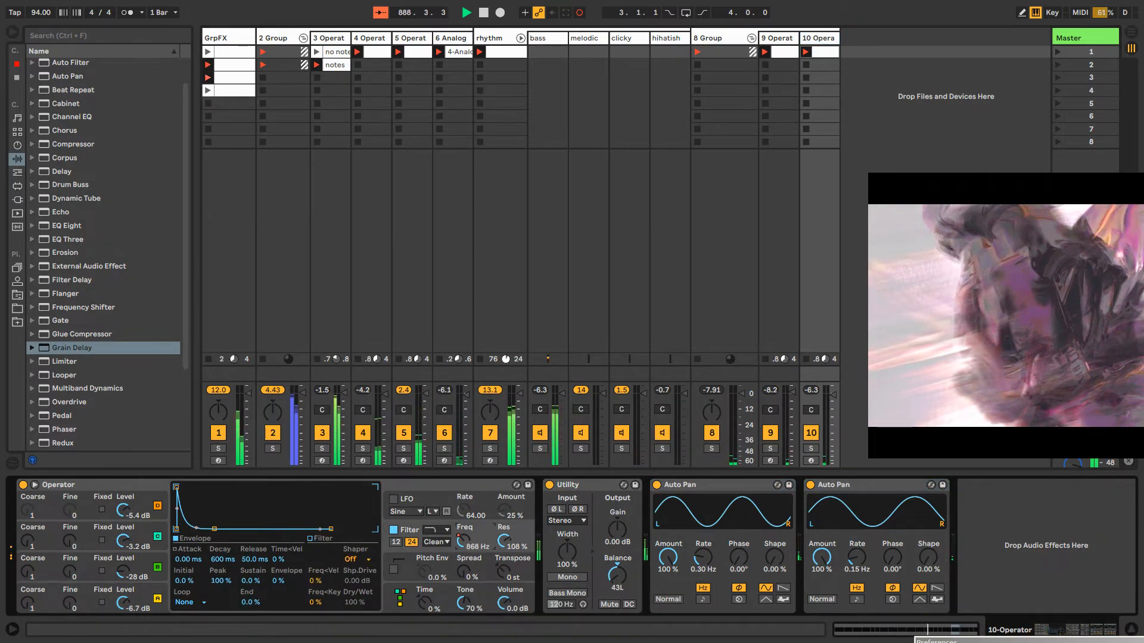
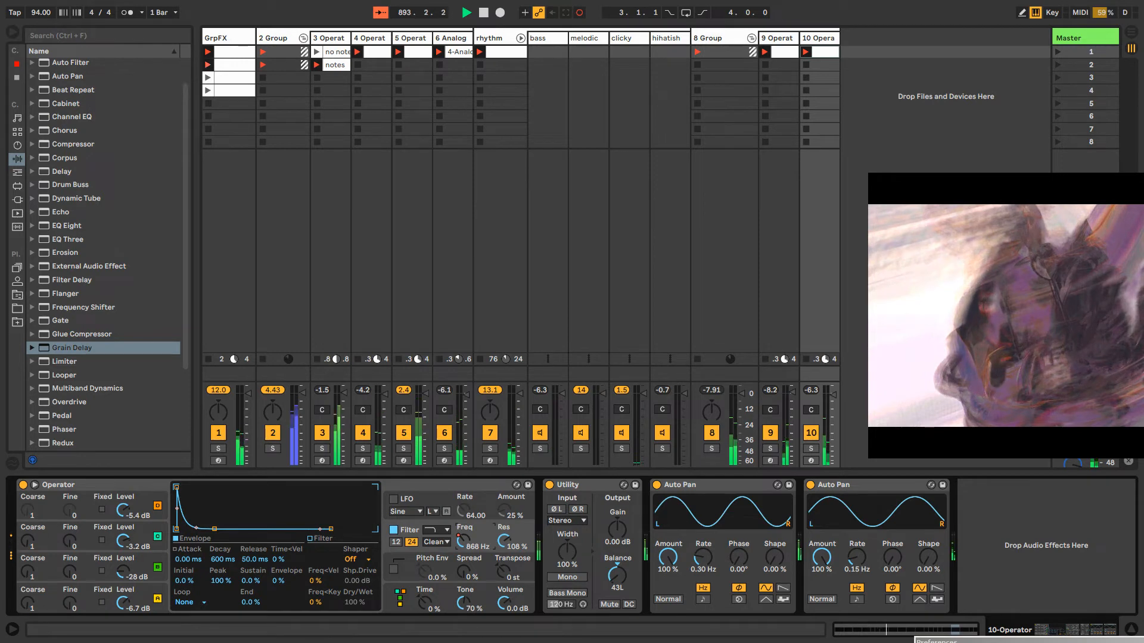
Draw an Operator filter frequency envelope in the 10-Operator clip, dipping to 742 Hz near the start and rising to 929 Hz past beat 1.2
right_click(463, 542)
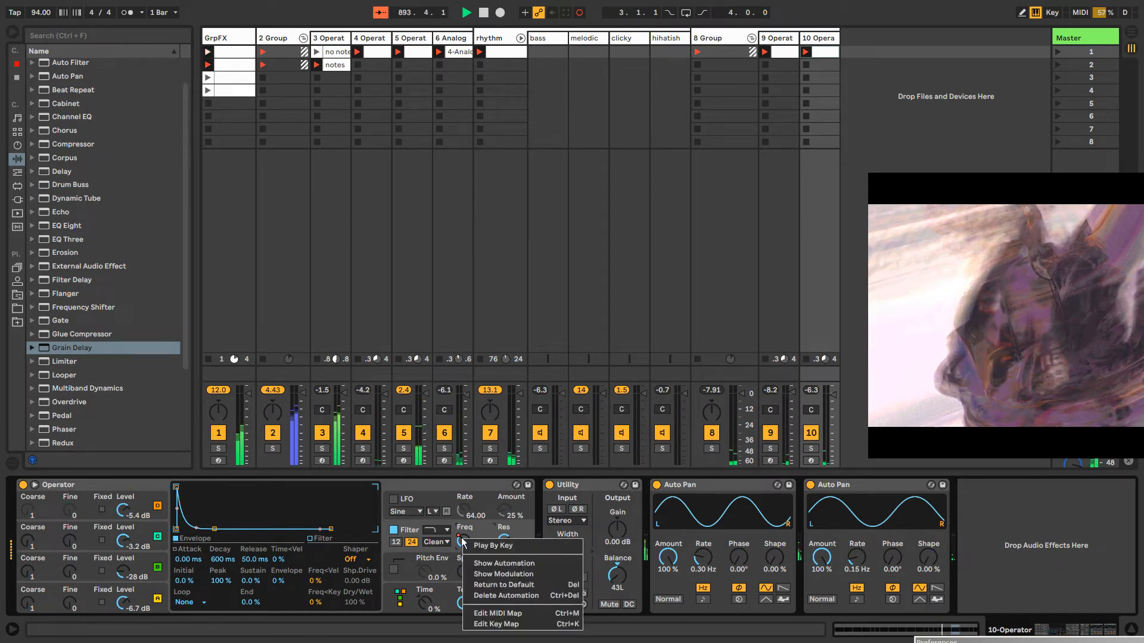
left_click(485, 563)
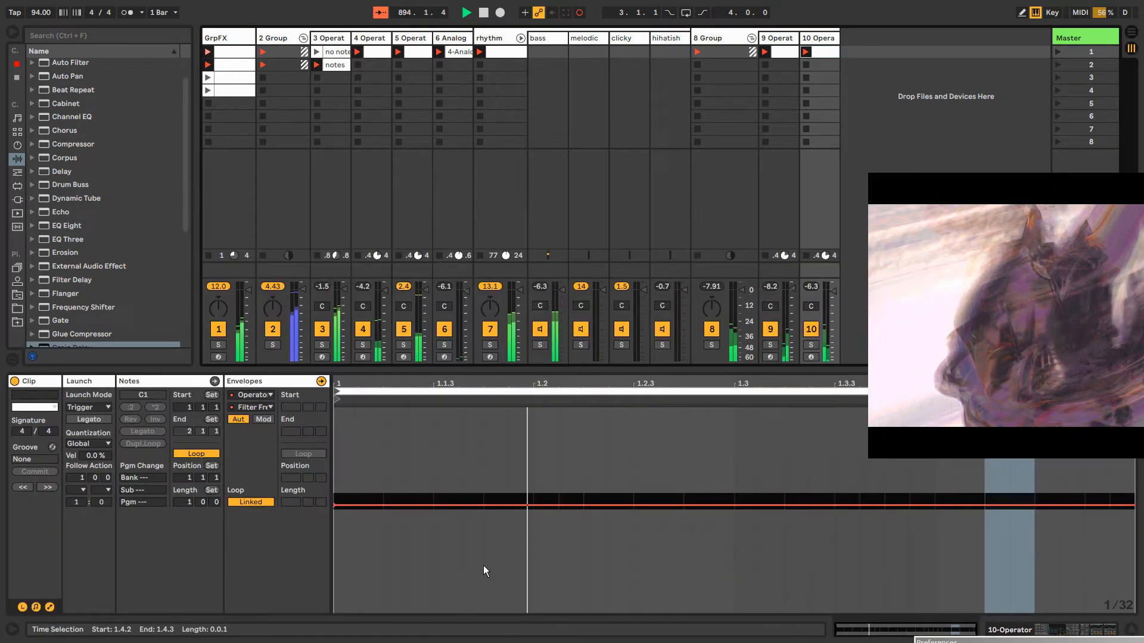
left_click(503, 506)
left_click(658, 506)
left_click(624, 506)
left_click_drag(624, 506, 633, 505)
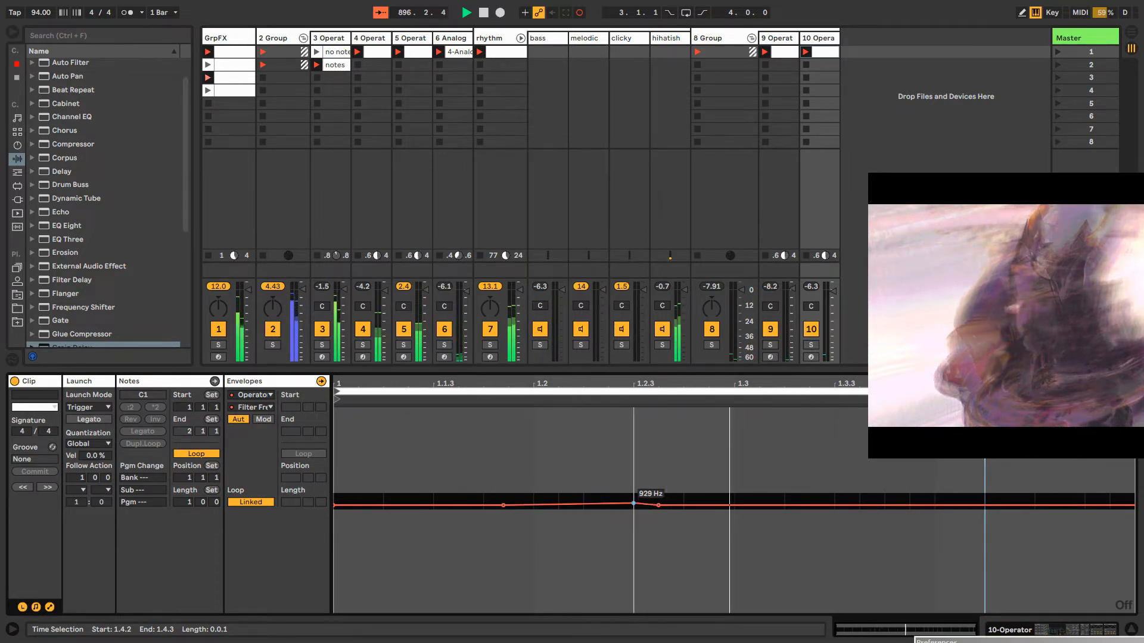
left_click(363, 505)
left_click_drag(383, 506, 400, 510)
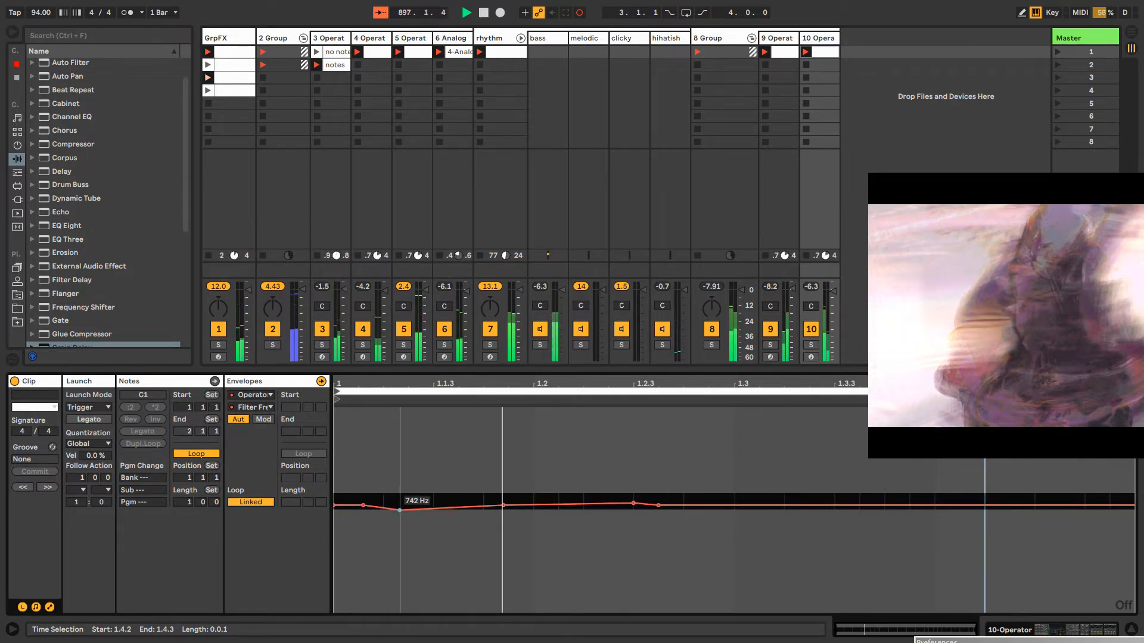
Copy the Random and Pitch devices from the rhythm rack's clicky chain and paste them before Operator on the 10-Operator track
left_click(779, 51)
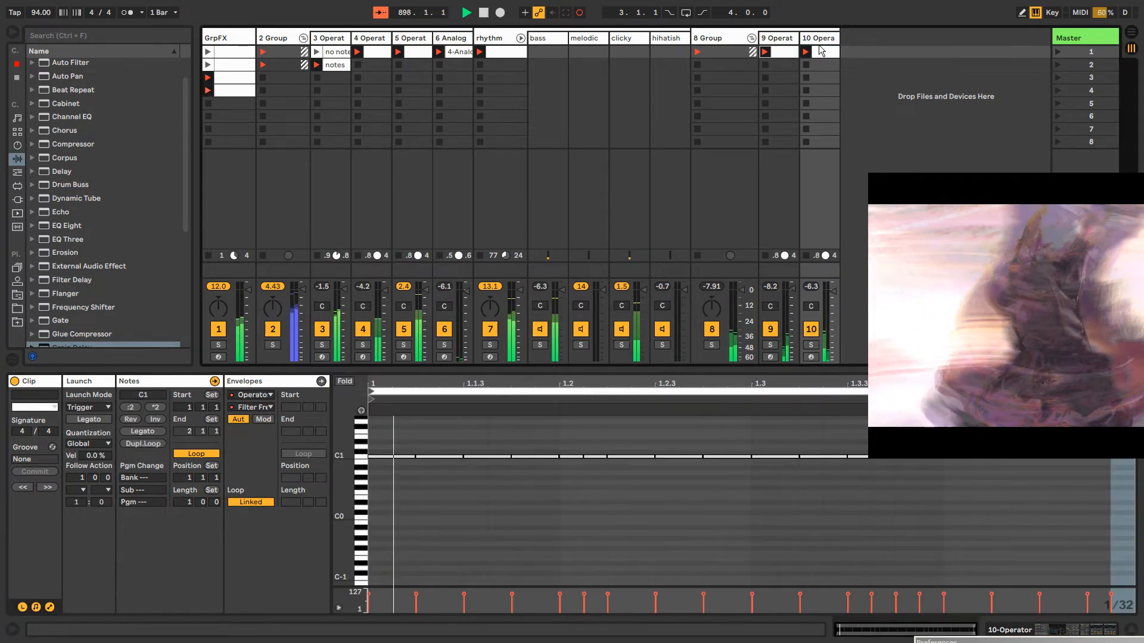
double_click(821, 39)
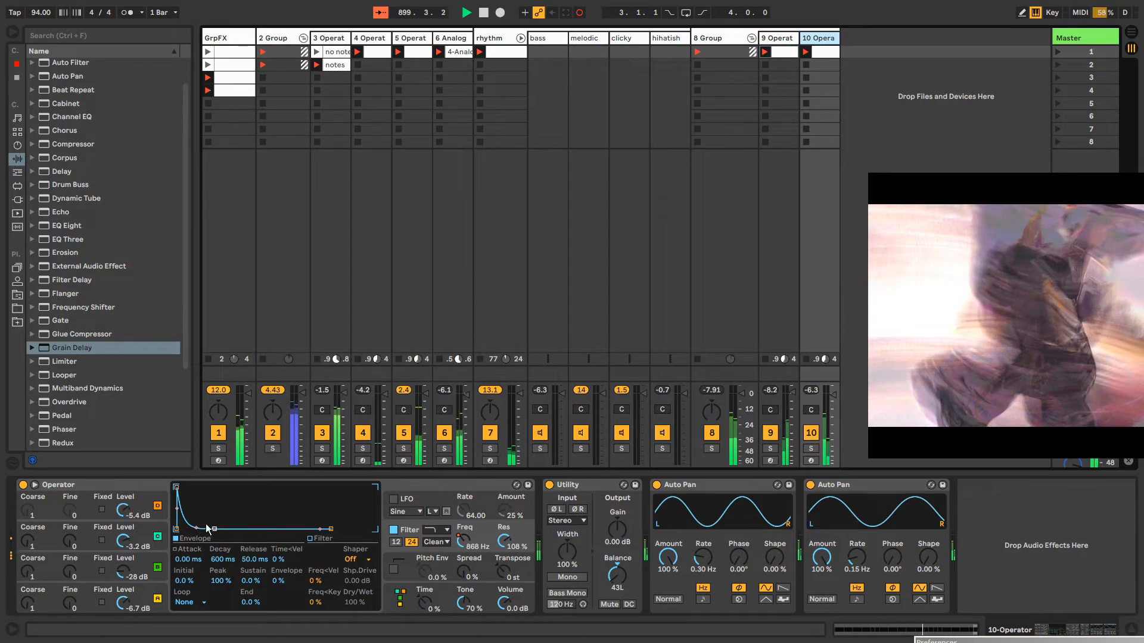
left_click(498, 38)
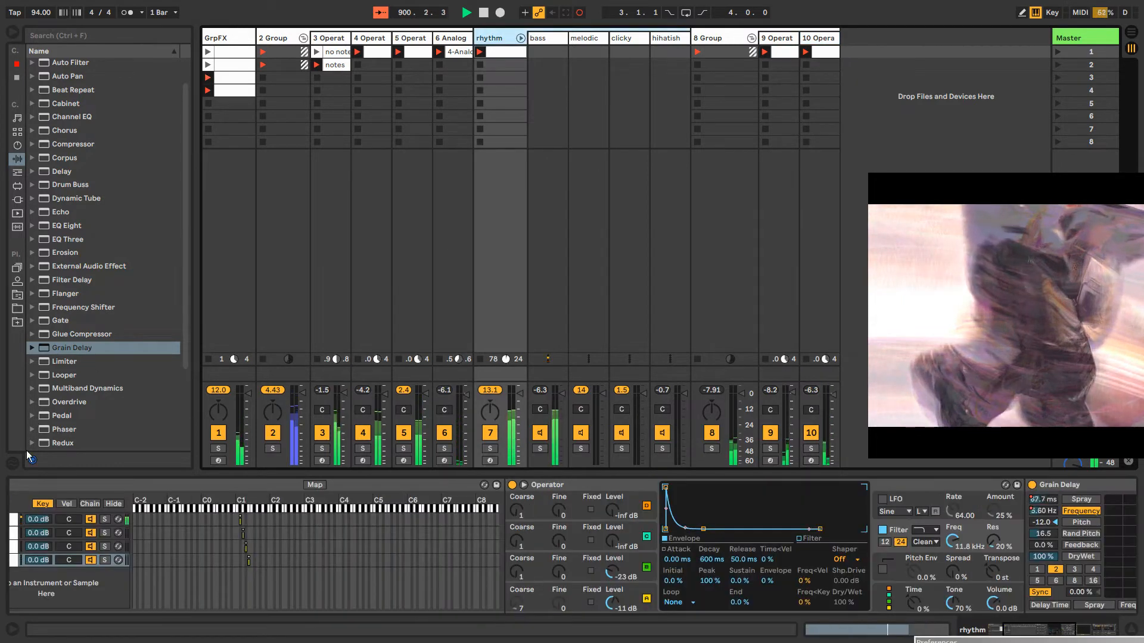
left_click(14, 548)
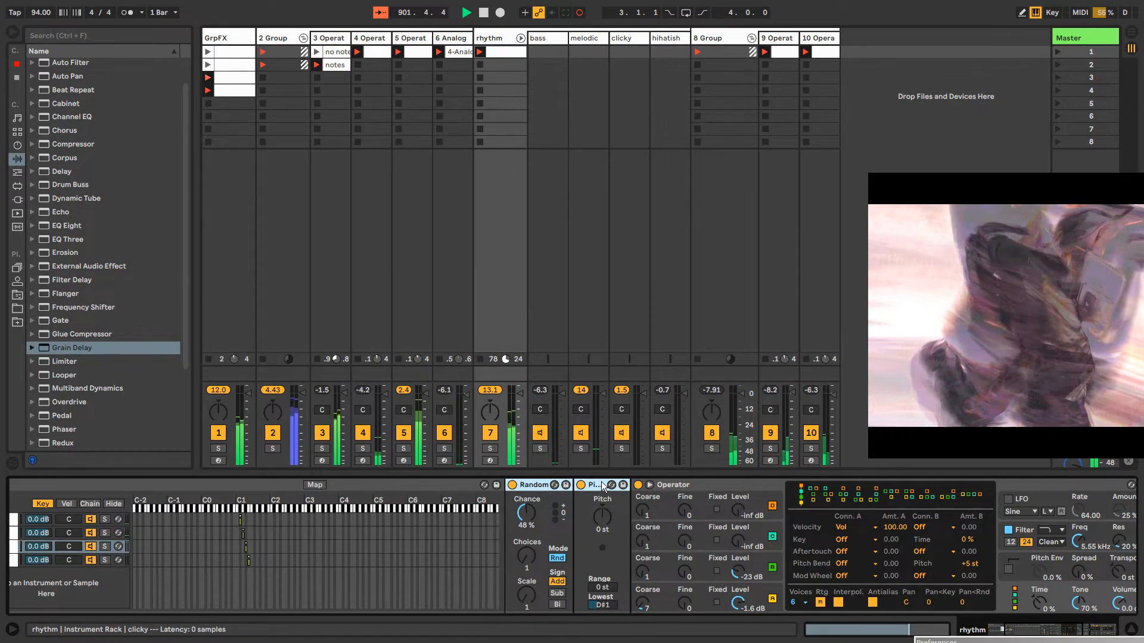
right_click(541, 486)
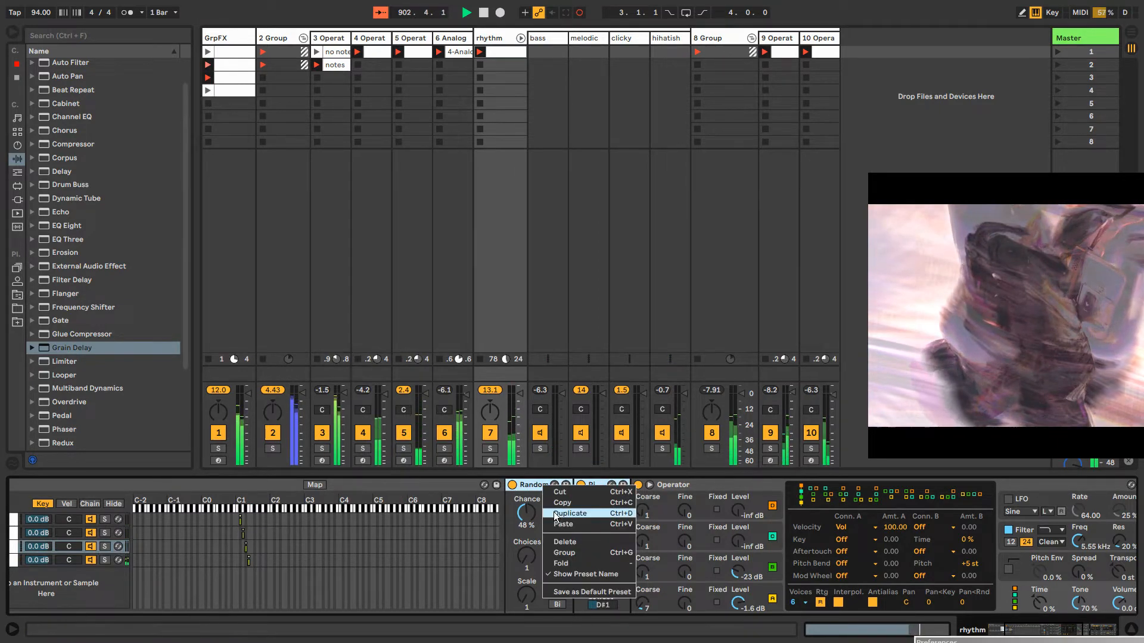
left_click(554, 504)
left_click(826, 42)
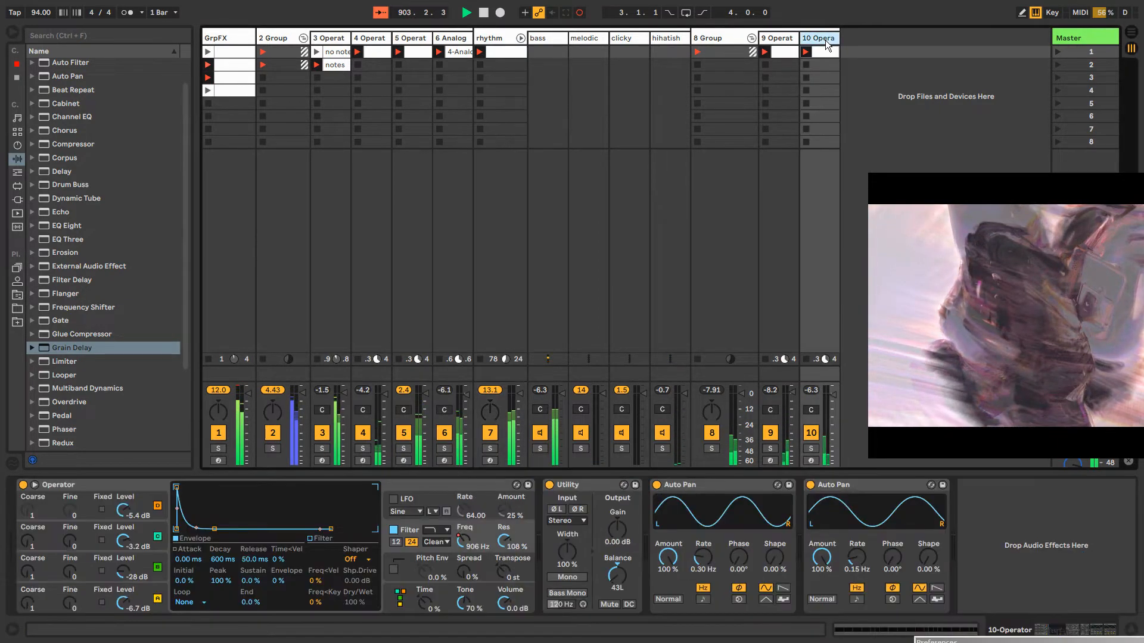
right_click(88, 481)
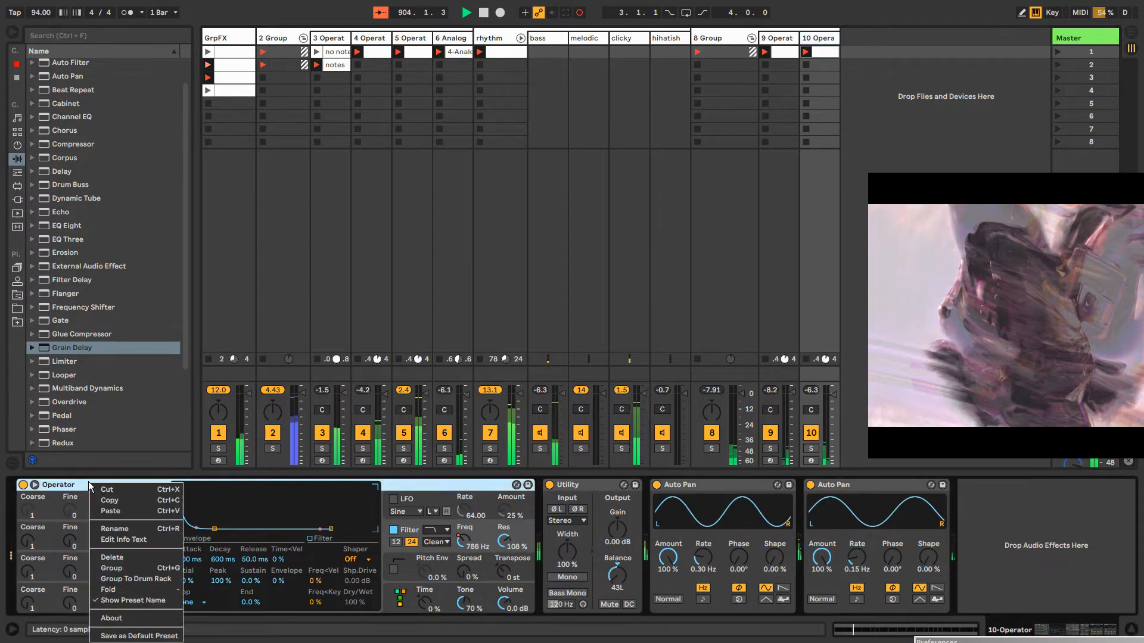
left_click(119, 511)
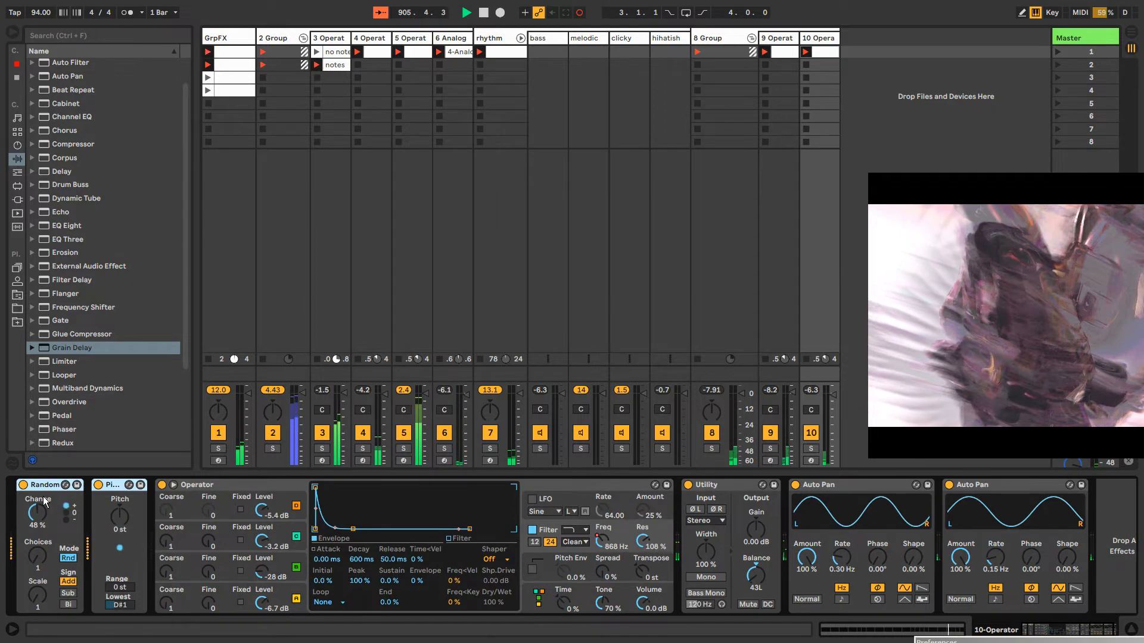
Check the 10-Operator clip's notes, then set its Pitch device's lowest note to C1 and the Random chance to 53%
left_click(123, 489)
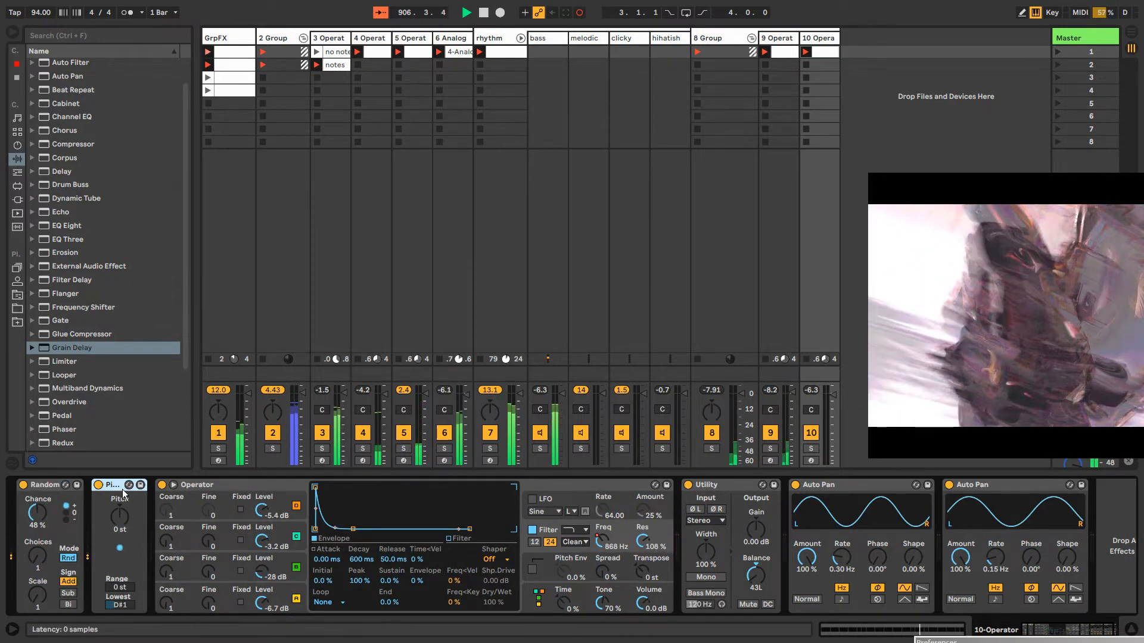
left_click(831, 54)
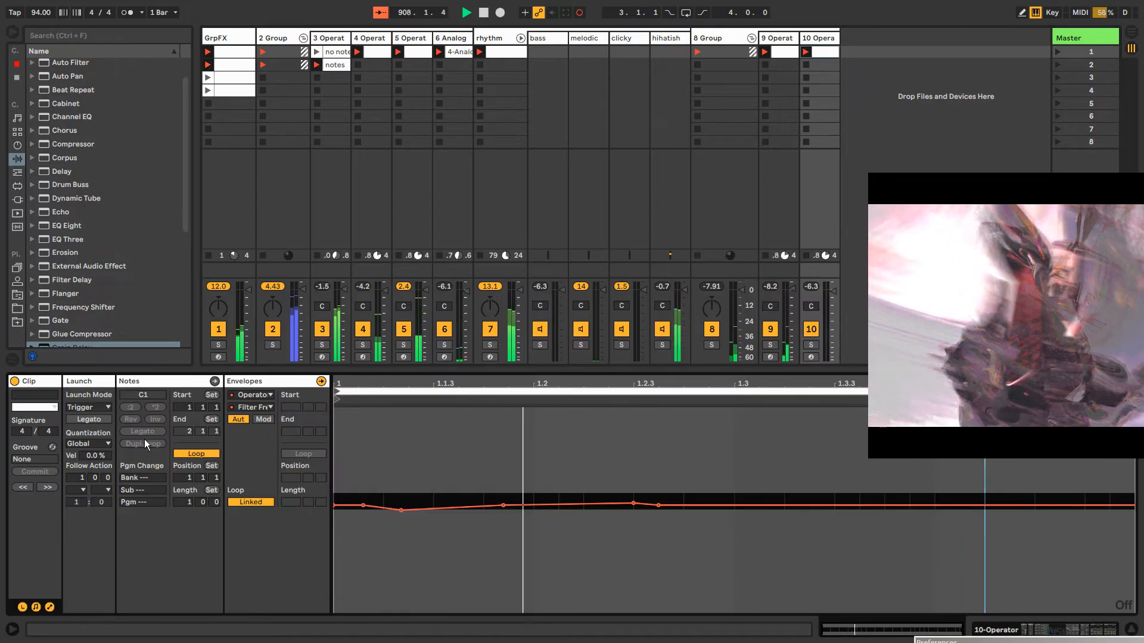
left_click(171, 380)
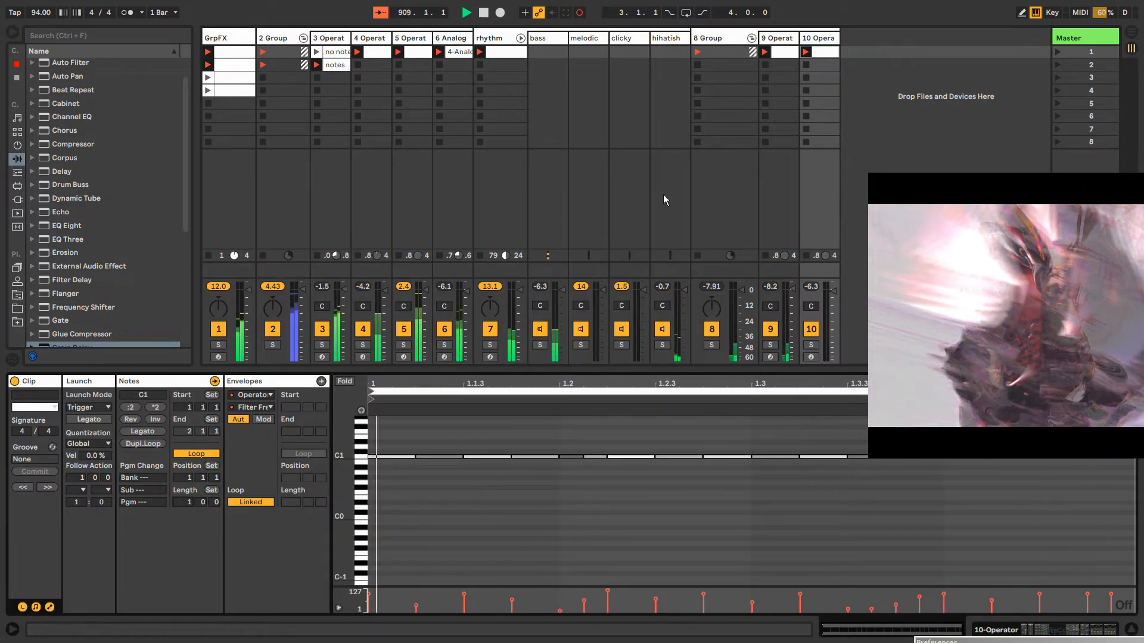
key("shift+Tab")
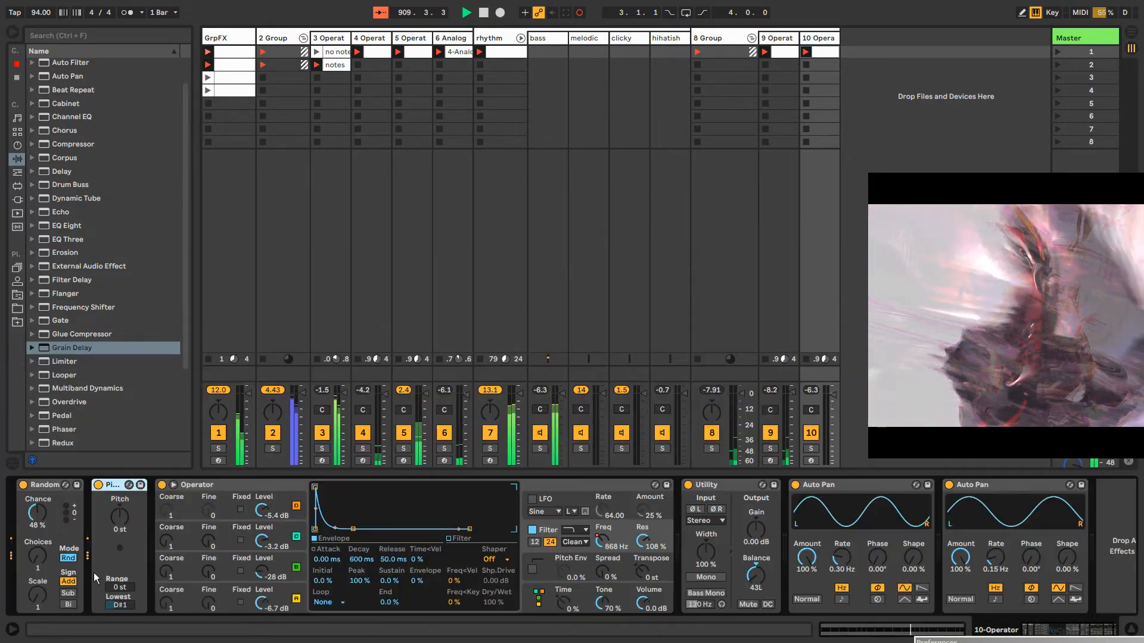
left_click(120, 606)
key("Down")
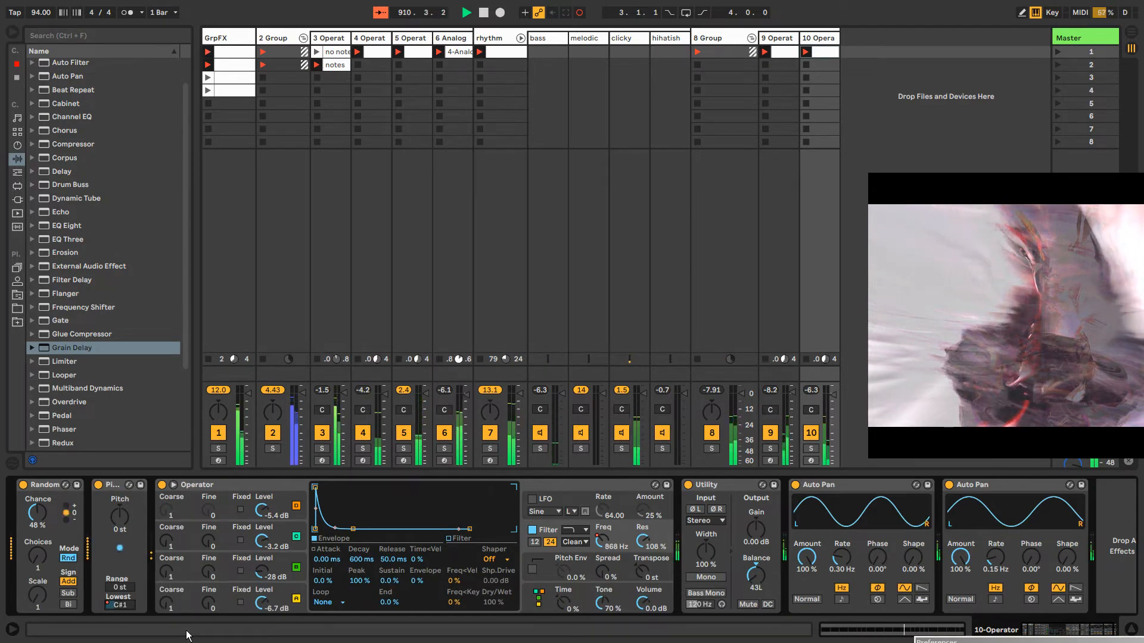
right_click(112, 608)
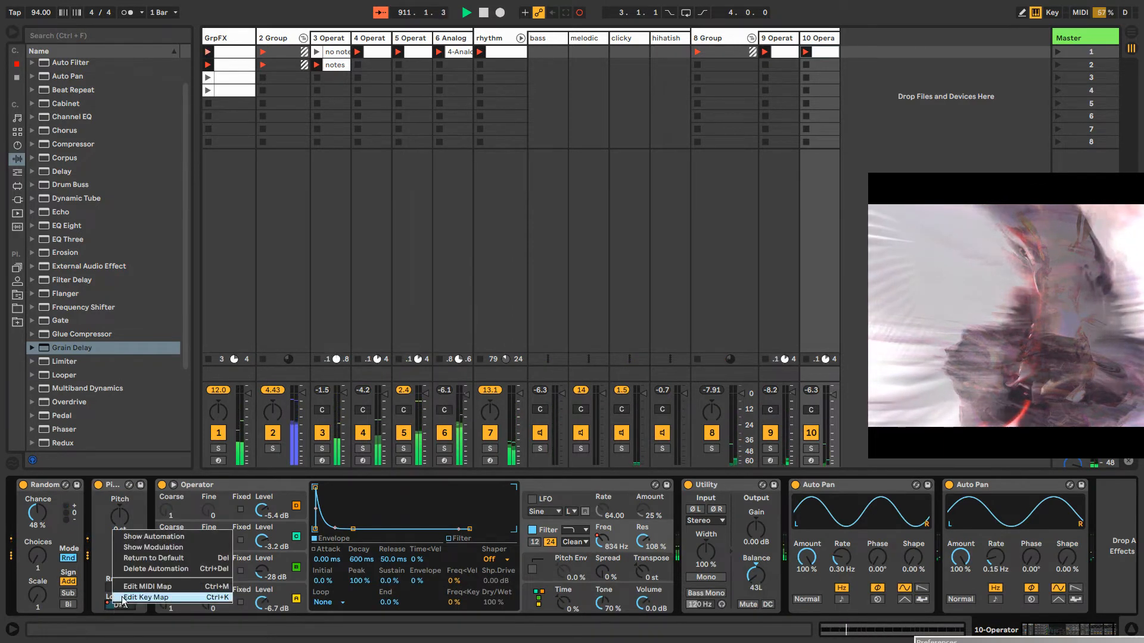
left_click(134, 568)
left_click_drag(122, 604, 121, 611)
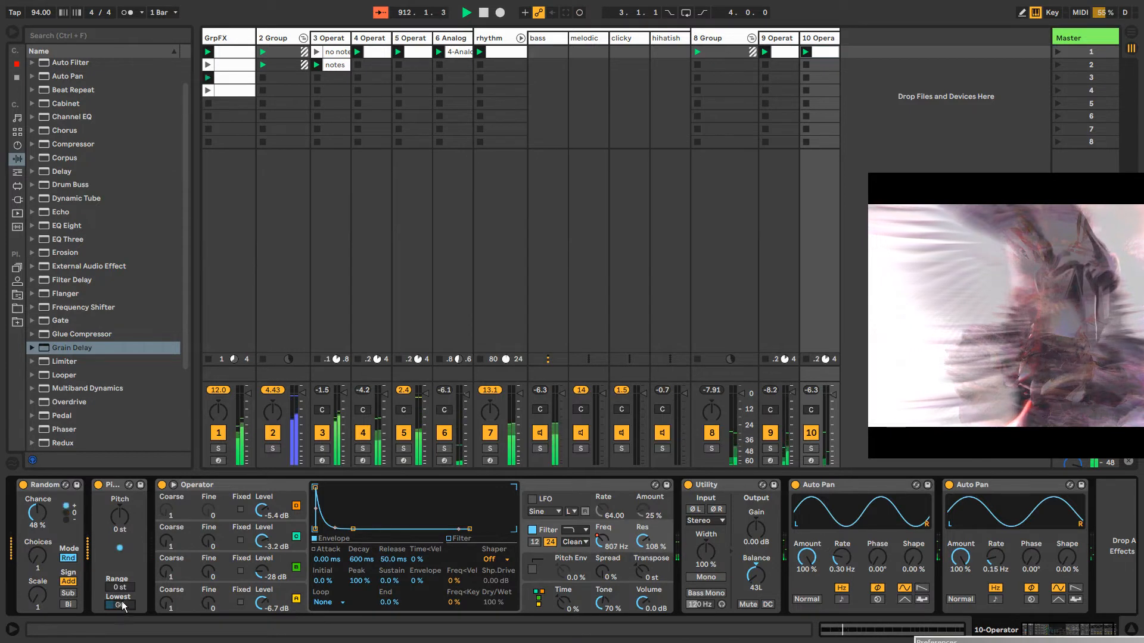
key("Up")
key("Up")
key("Up")
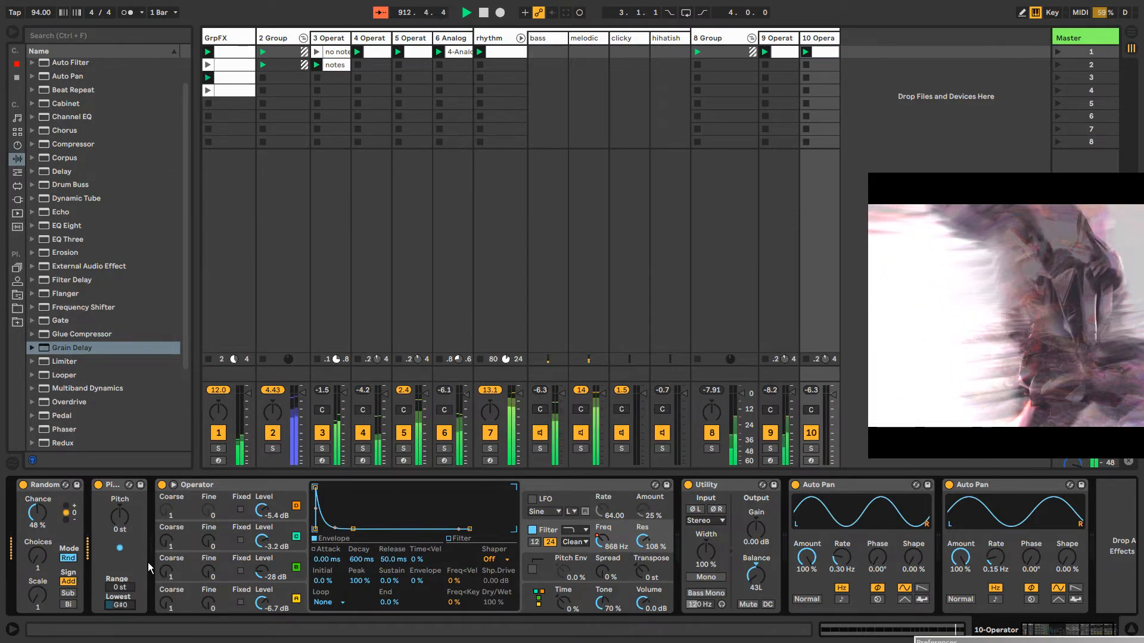
key("Up")
key("Up")
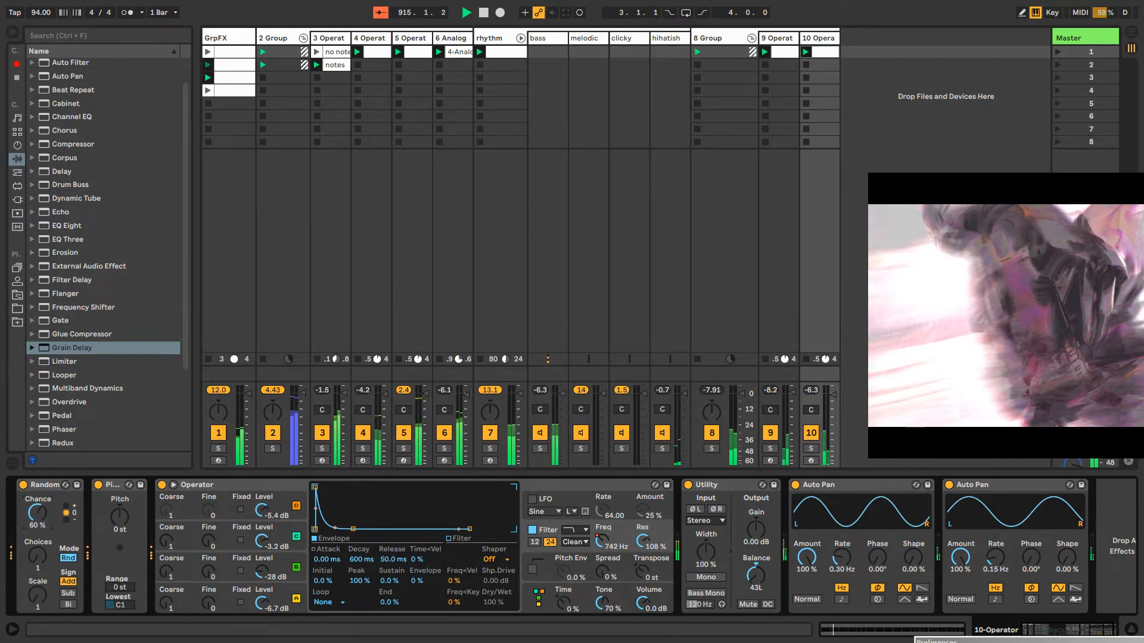
Copy the Random and Pitch devices from the 10-Operator track and paste them before Operator on the 9-Operator track
right_click(117, 482)
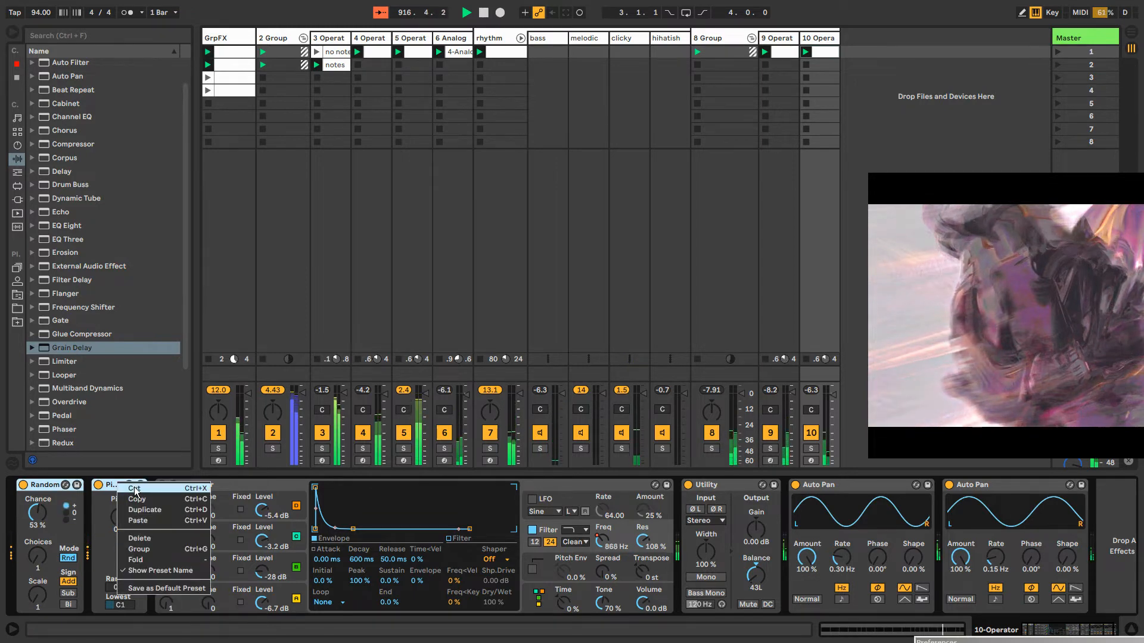
left_click(149, 497)
left_click(773, 44)
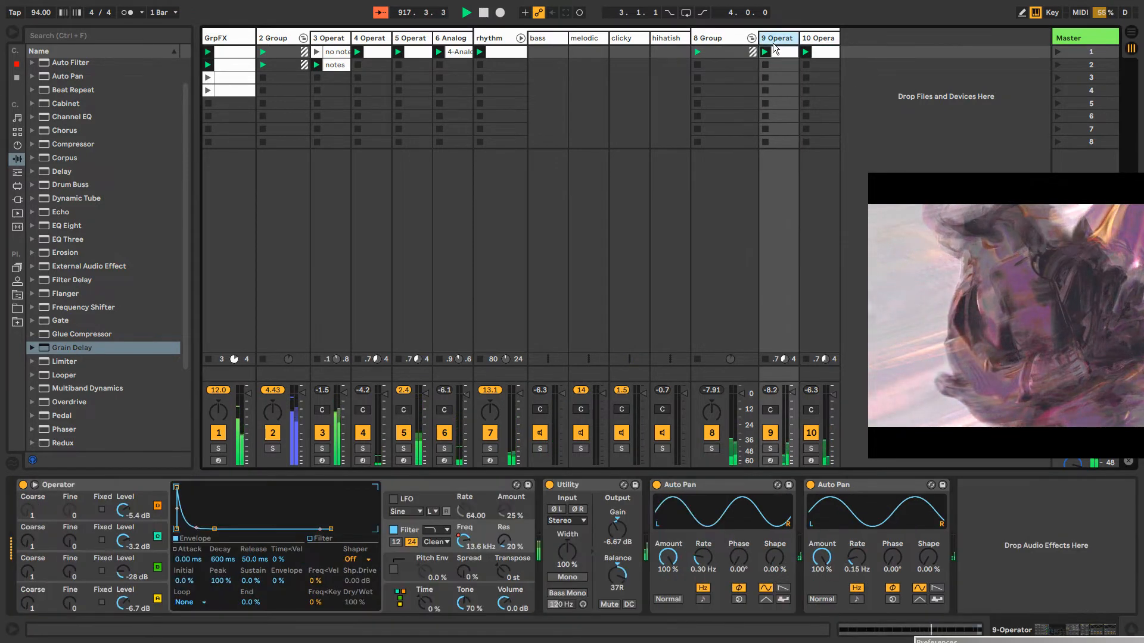
right_click(101, 484)
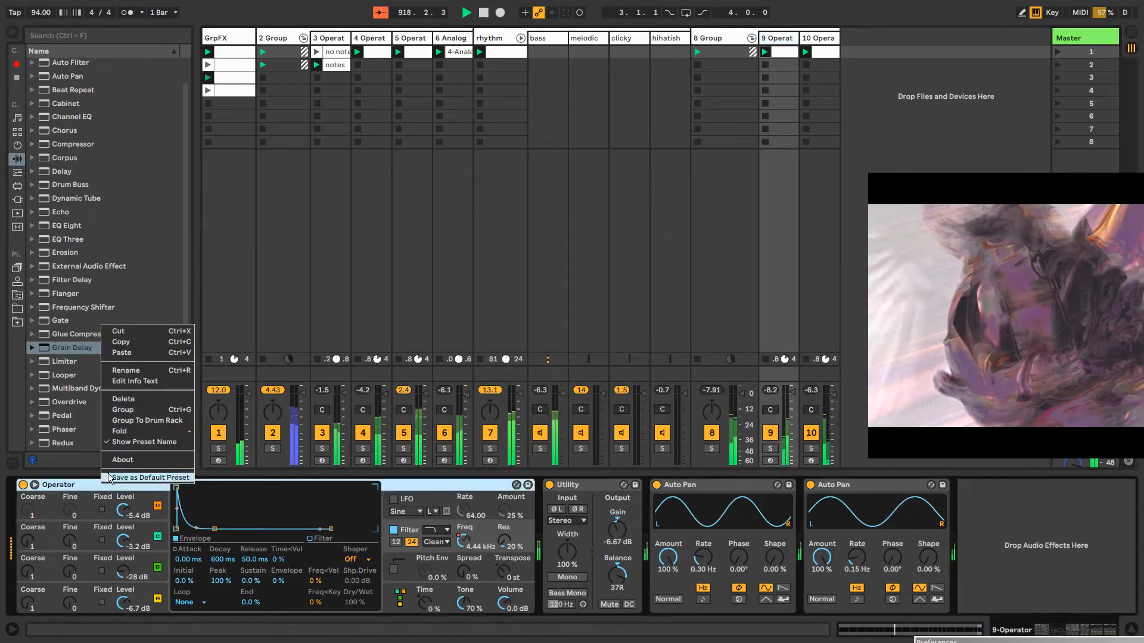
left_click(141, 352)
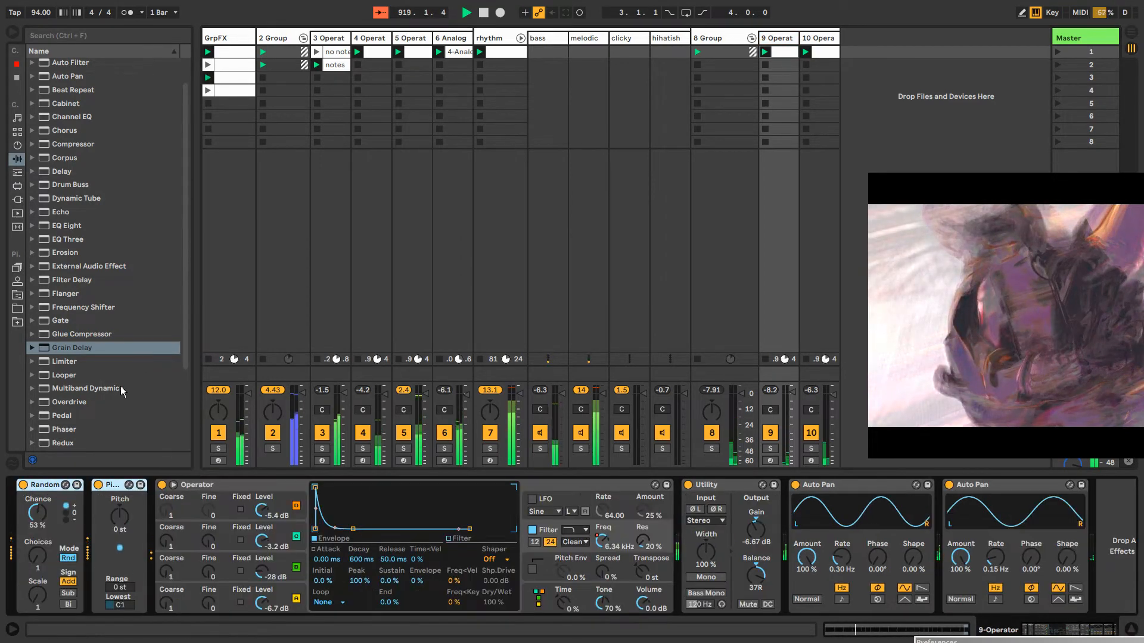
Lower the Random device's chance to 30% on the 9-Operator track and to 27% on the 10-Operator track
left_click(784, 54)
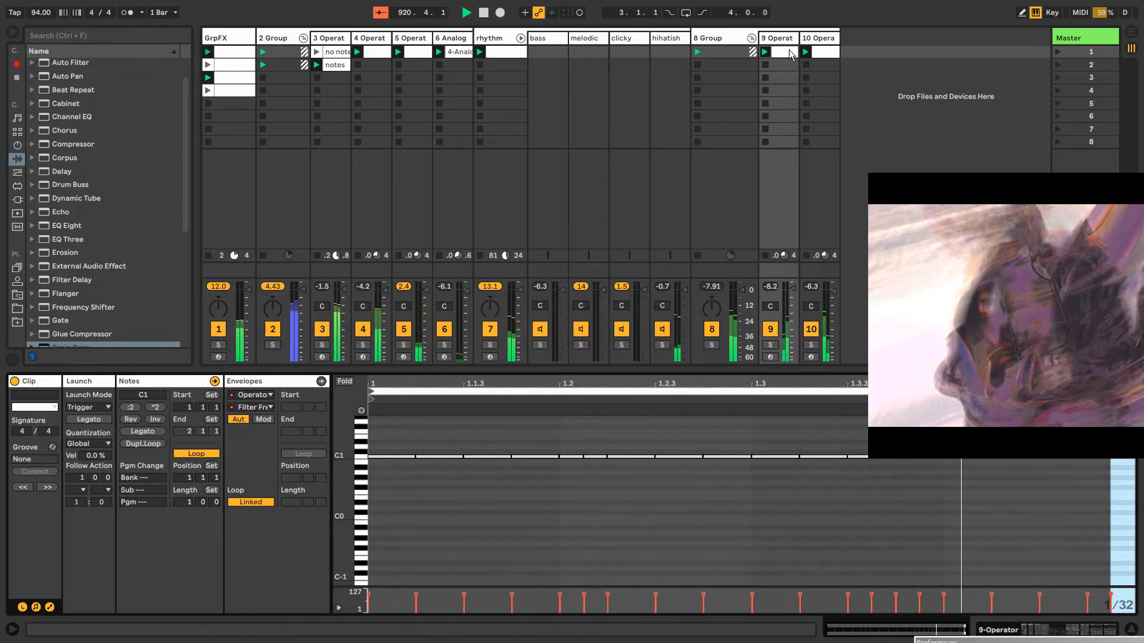
double_click(771, 38)
mouse_move(34, 513)
left_mouse_down()
mouse_move(34, 536)
mouse_move(36, 506)
left_mouse_up()
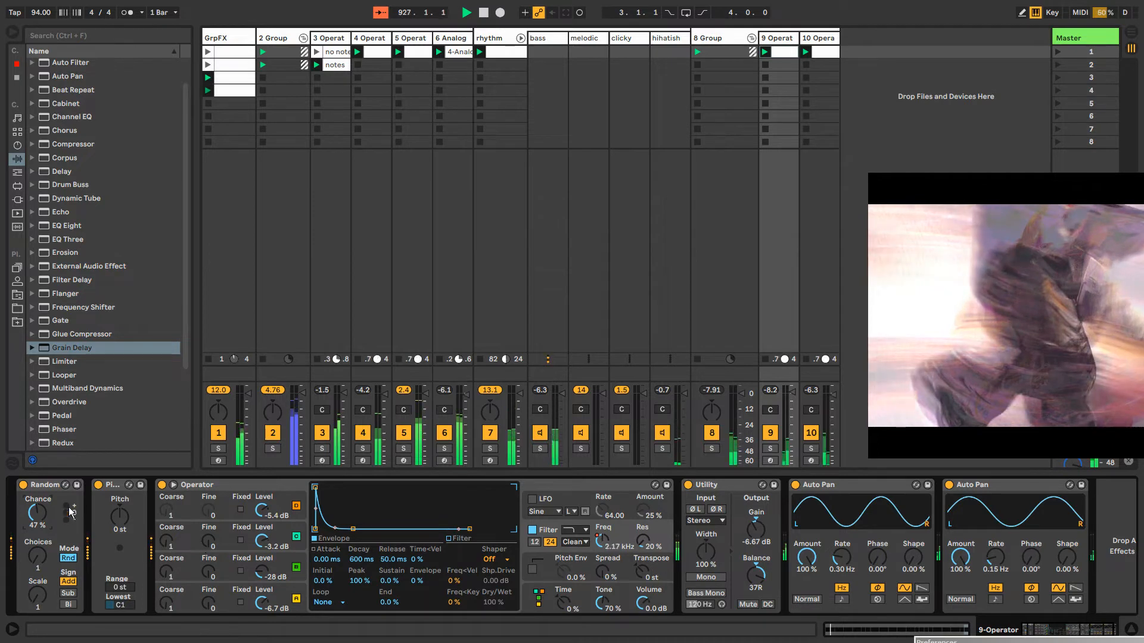
left_click(109, 486)
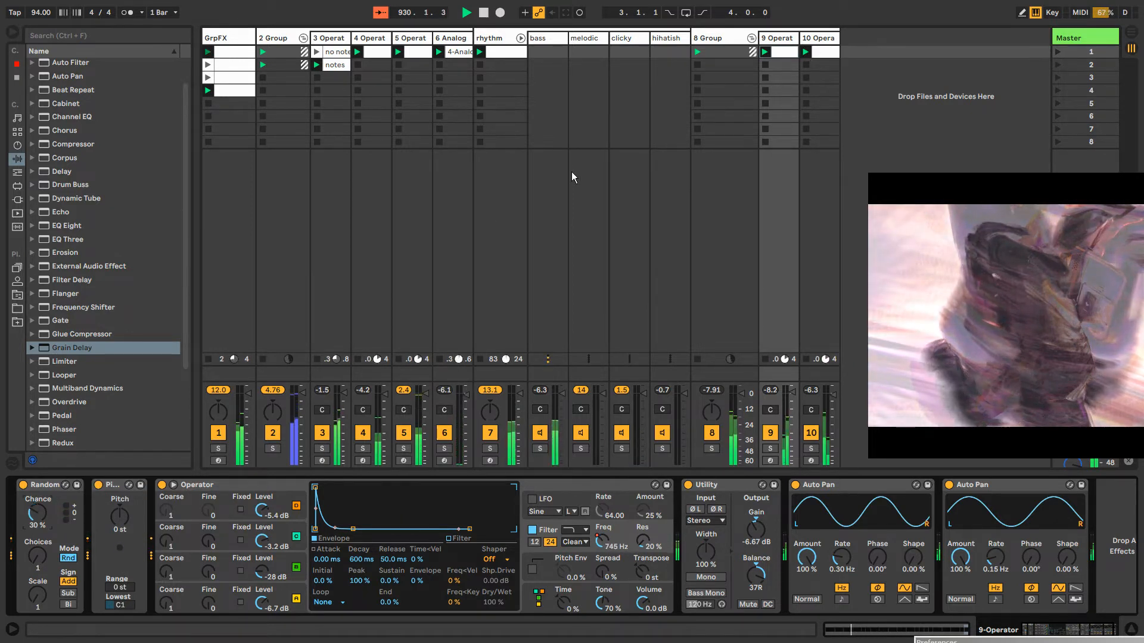
left_click(818, 38)
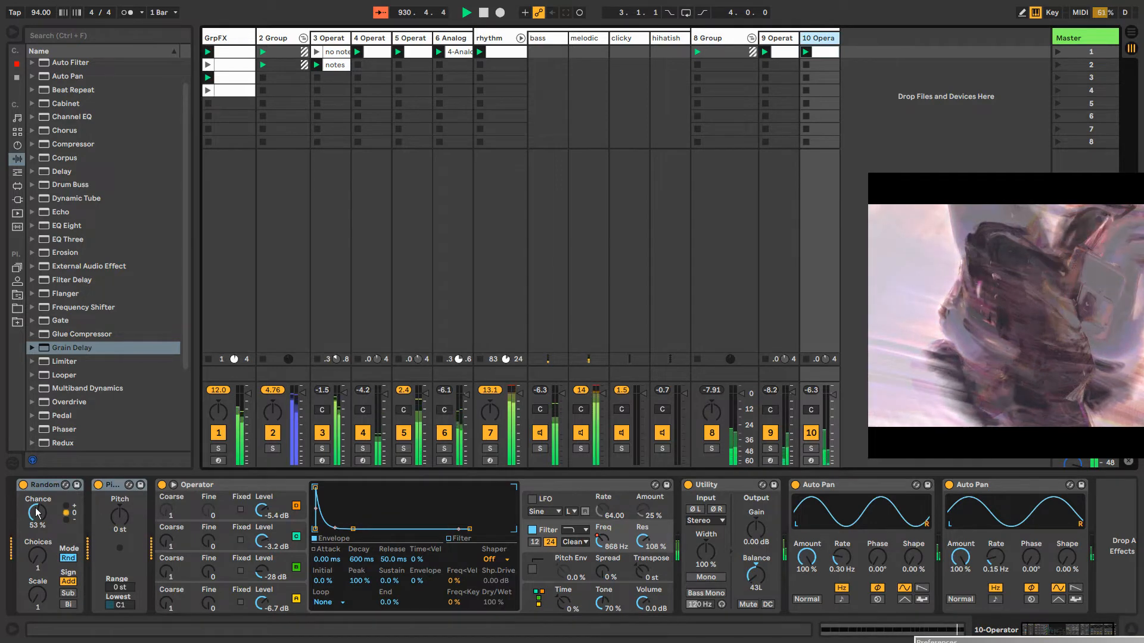
left_click_drag(36, 512, 36, 536)
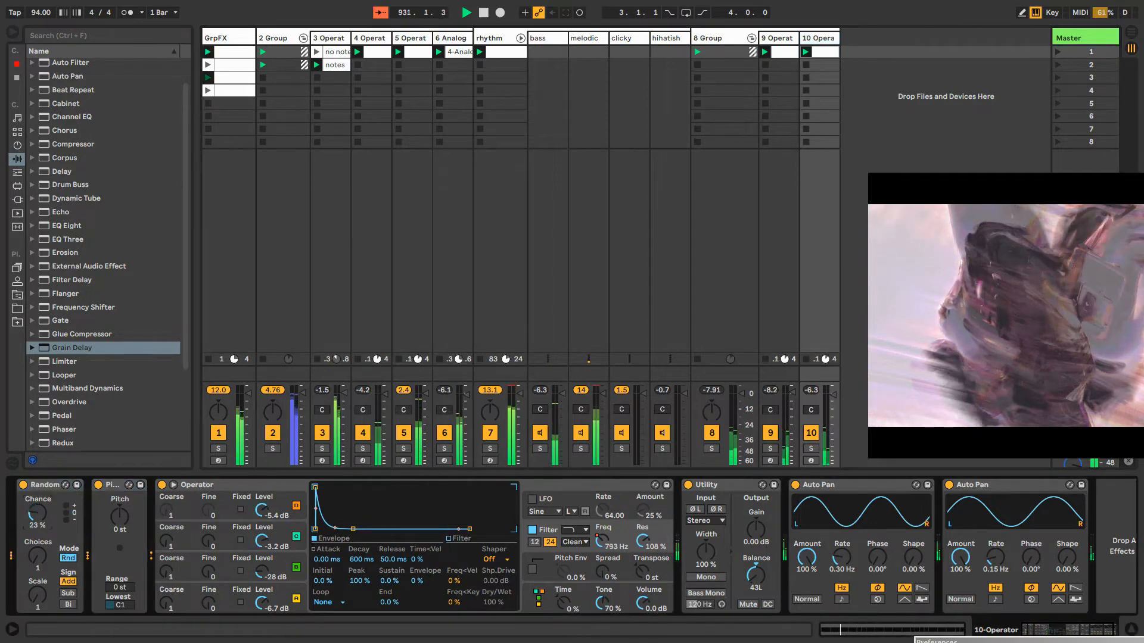
Set the rhythm track's Reverb to 58% density, 85.71 stereo width and 2.20 s decay time
left_click(497, 38)
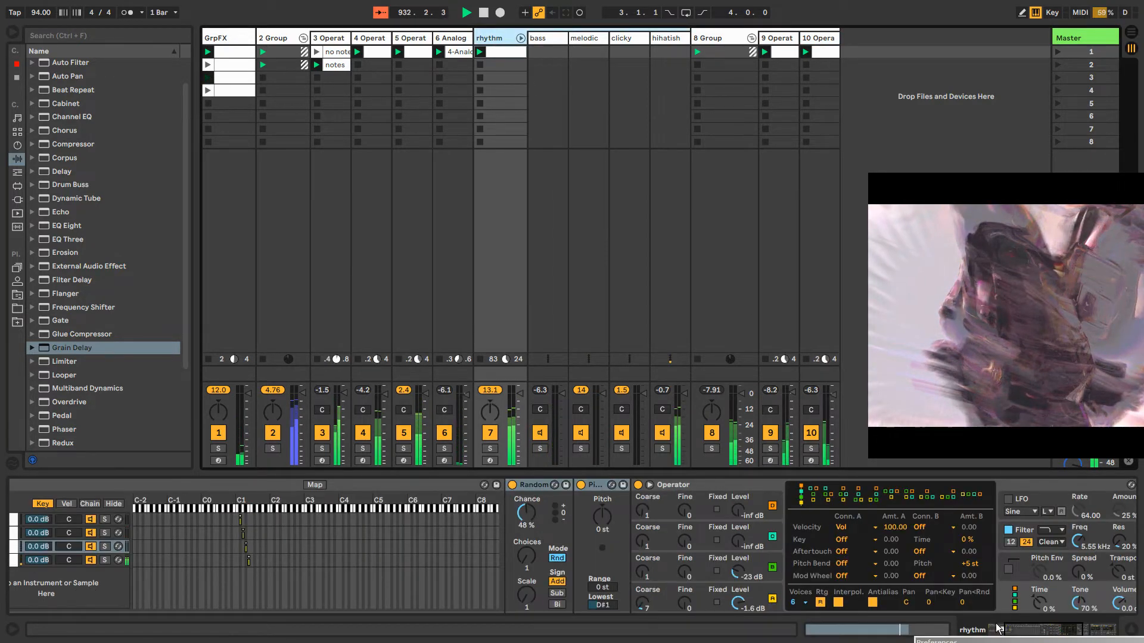
left_click_drag(1049, 629, 1087, 630)
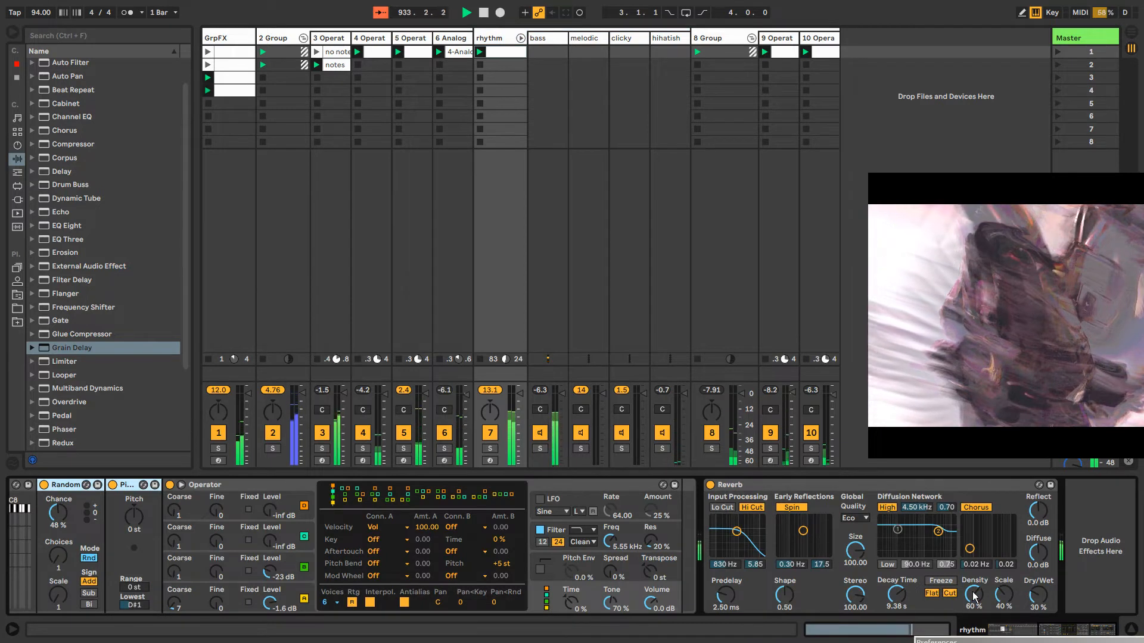
left_click_drag(974, 595, 974, 598)
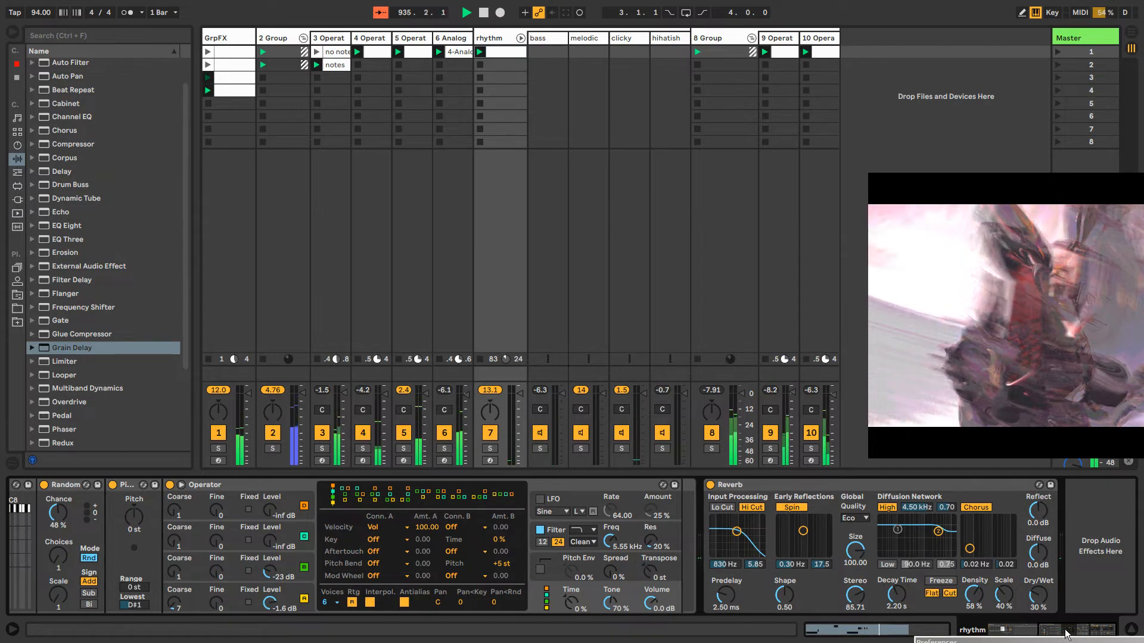
Fold the 8-Group track and insert a new MIDI track after it
left_click(724, 38)
left_click(751, 38)
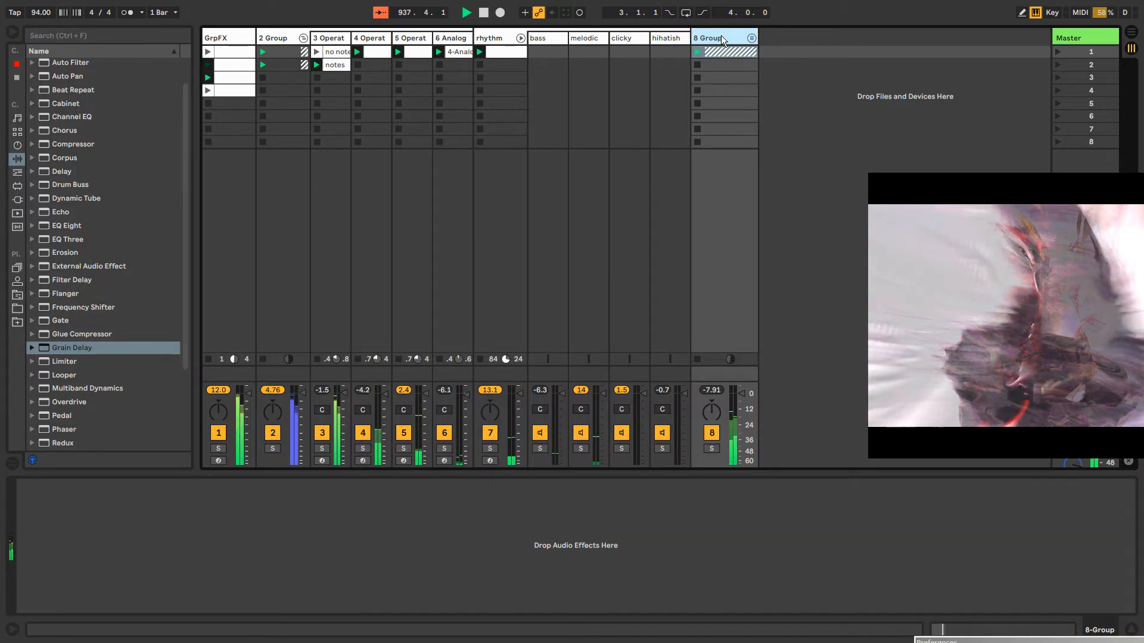
key("ctrl+shift+t")
scroll(110, 243, "up", 2)
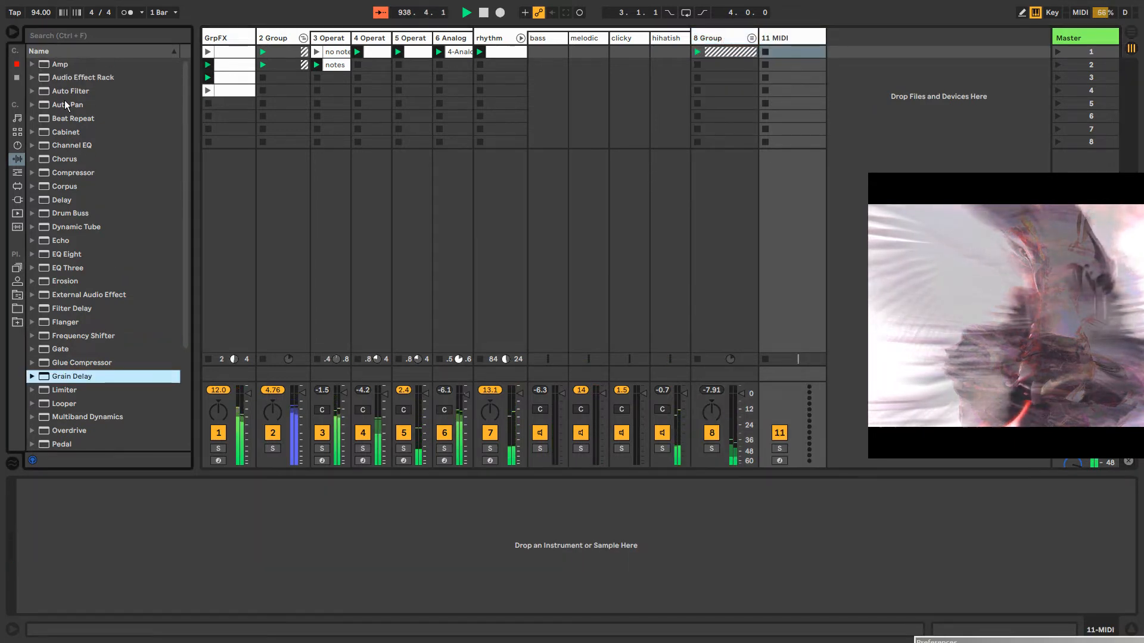
Load Operator onto the 11 MIDI track and create an empty MIDI clip in its first slot
left_click(17, 146)
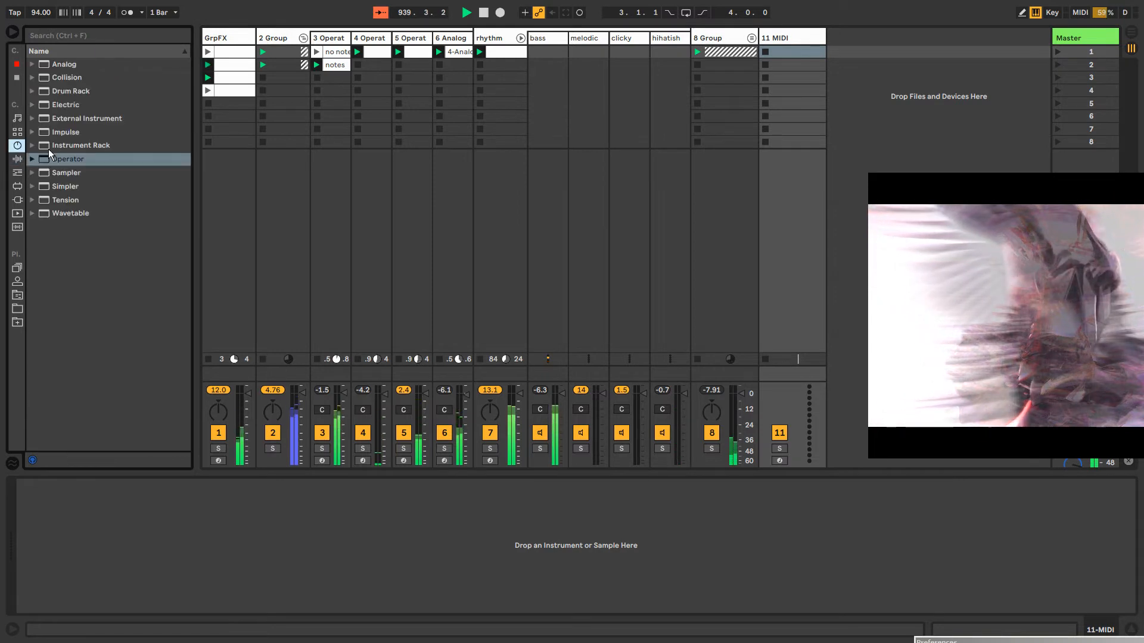
left_click_drag(59, 159, 790, 51)
double_click(789, 51)
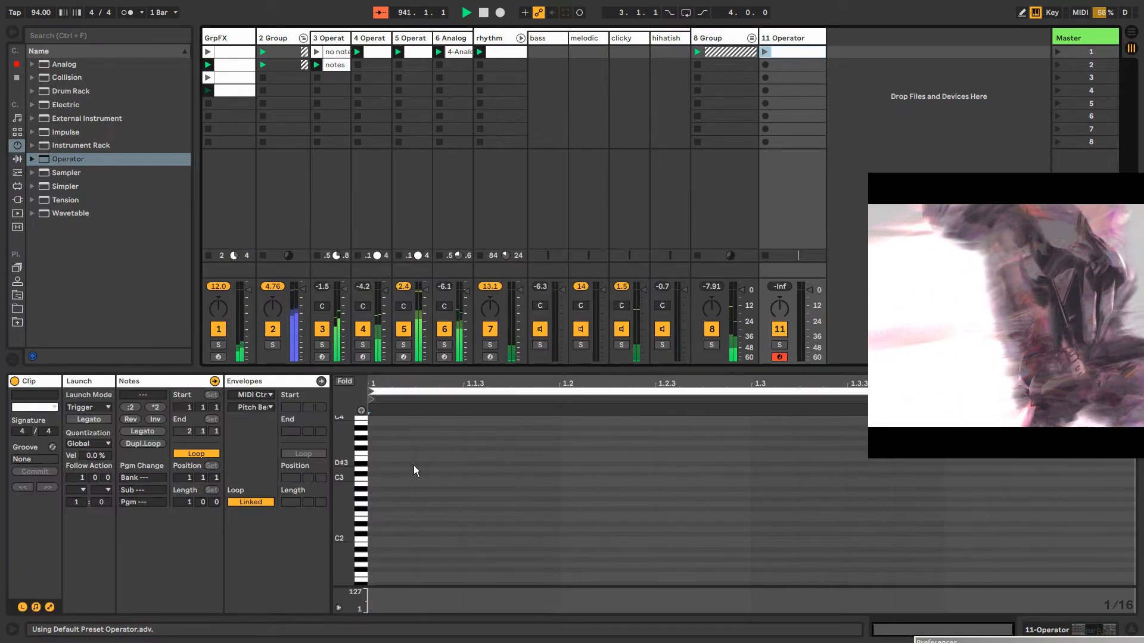
Add C1 notes at 1.1 and 1.3 in the new clip, lengthen both, and launch the clip
scroll(413, 466, "down", 5)
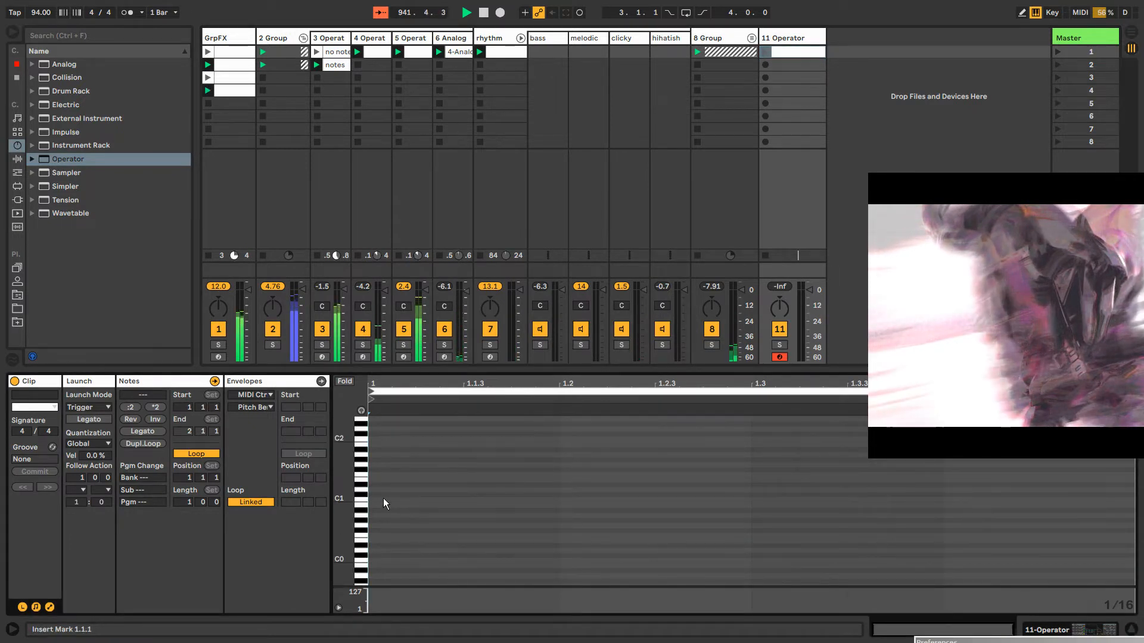
double_click(383, 497)
left_click_drag(414, 498, 464, 498)
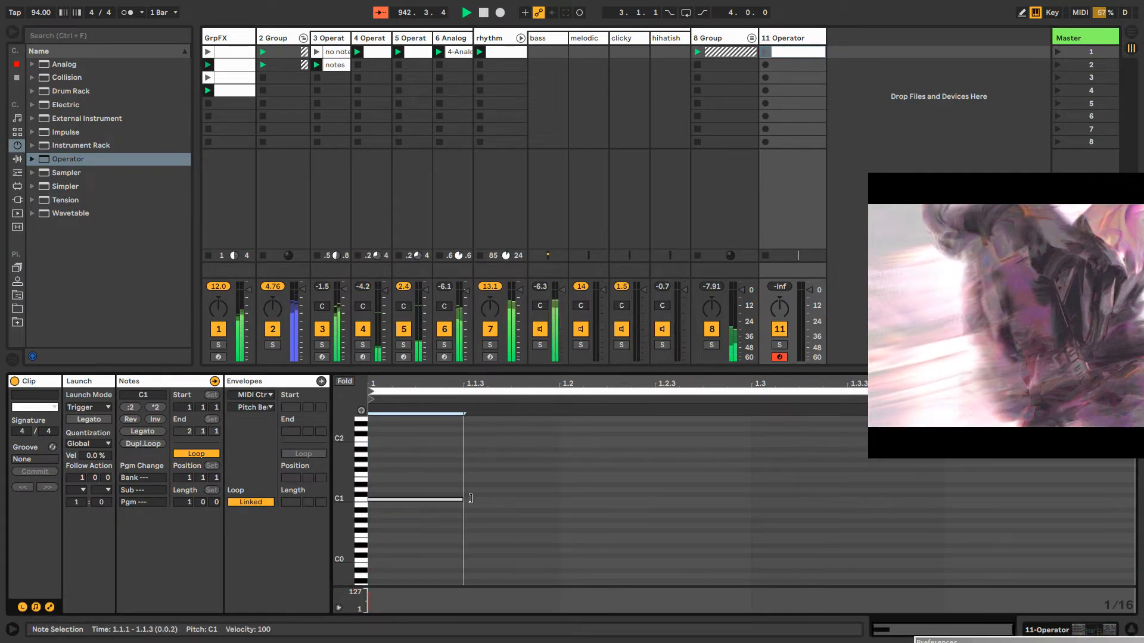
double_click(761, 502)
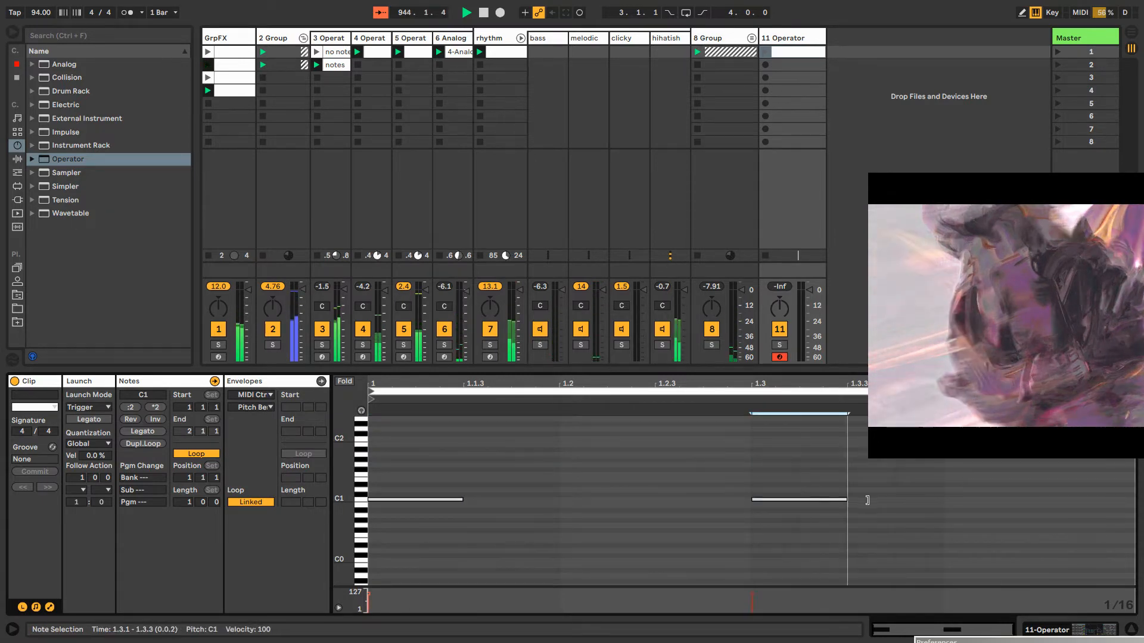
left_click_drag(795, 503, 894, 500)
left_click(766, 52)
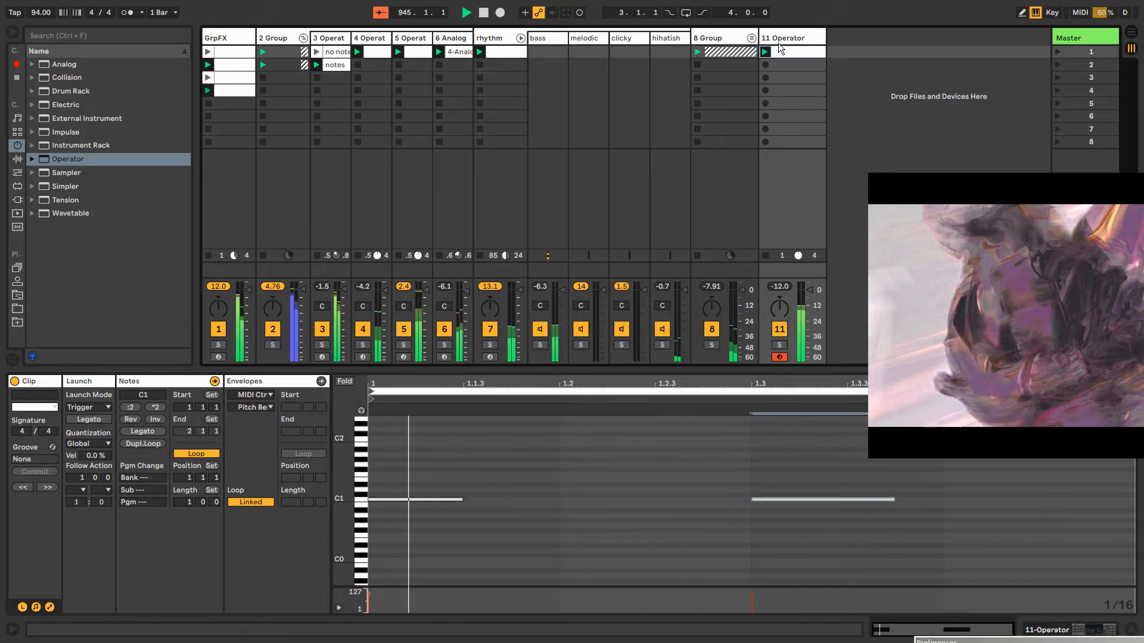
Add a Phaser after Operator on the 11-Operator track
double_click(779, 39)
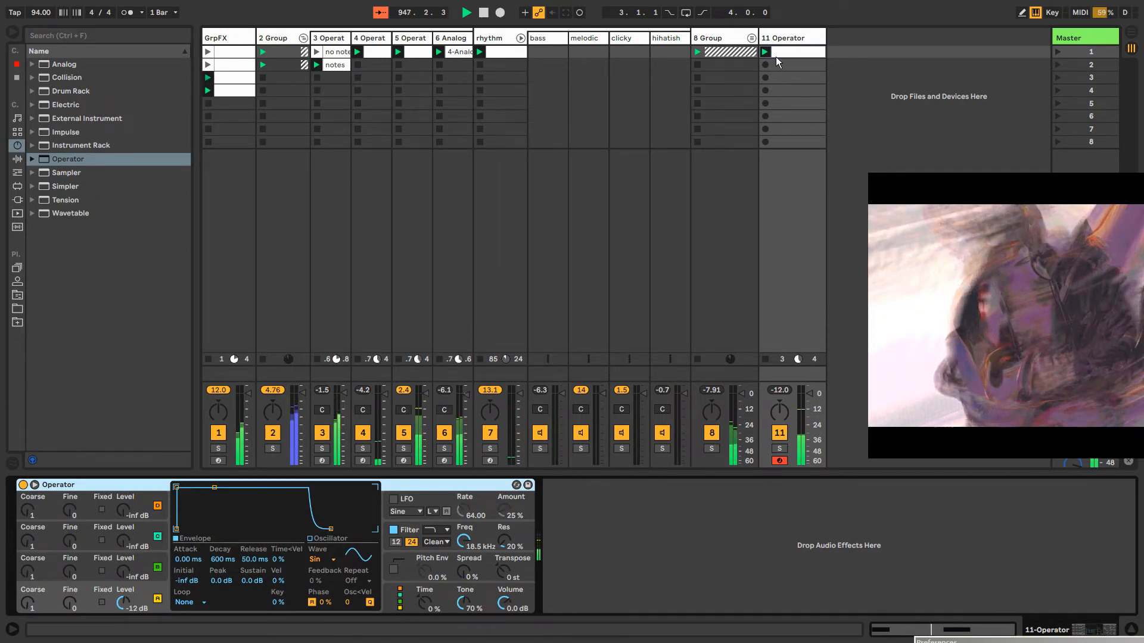
left_click(17, 160)
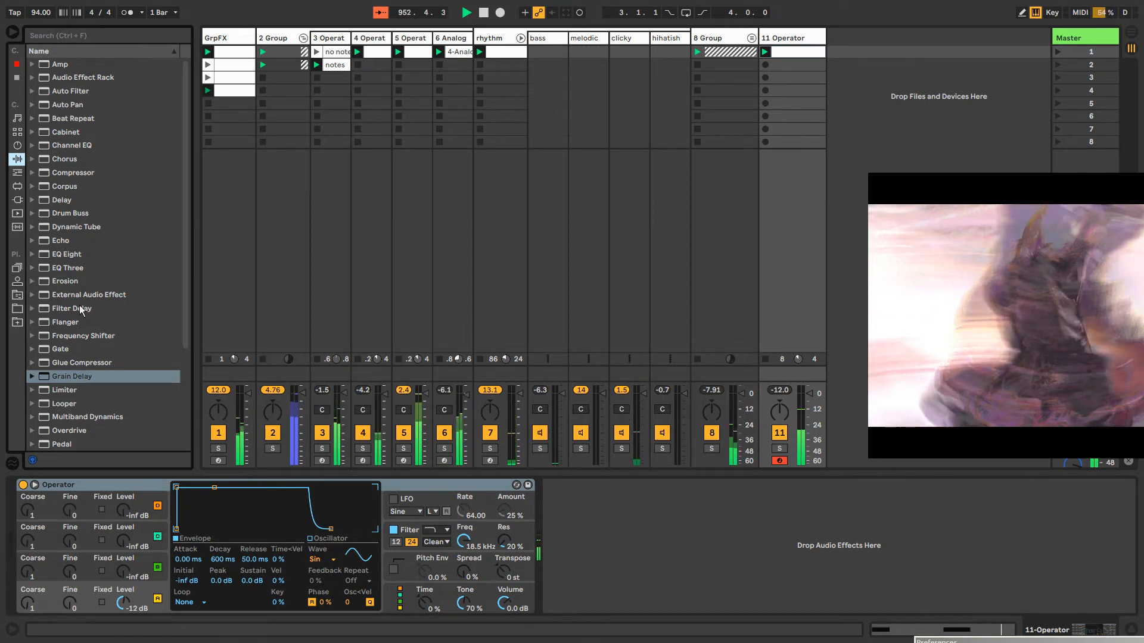
scroll(83, 304, "down", 3)
scroll(84, 306, "down", 7)
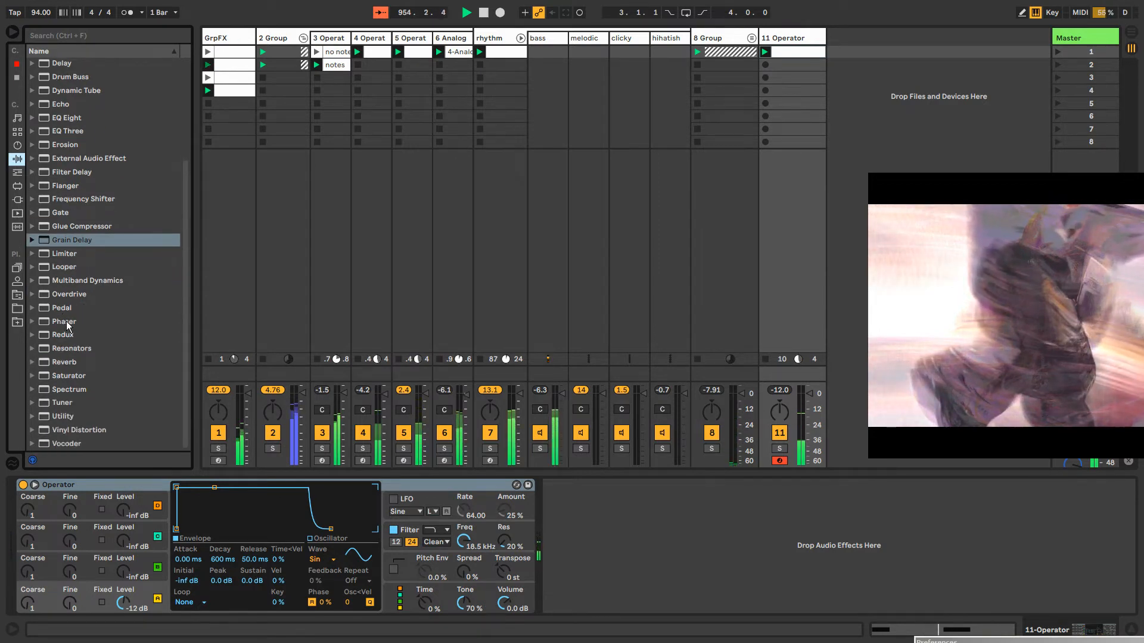
left_click_drag(63, 320, 598, 526)
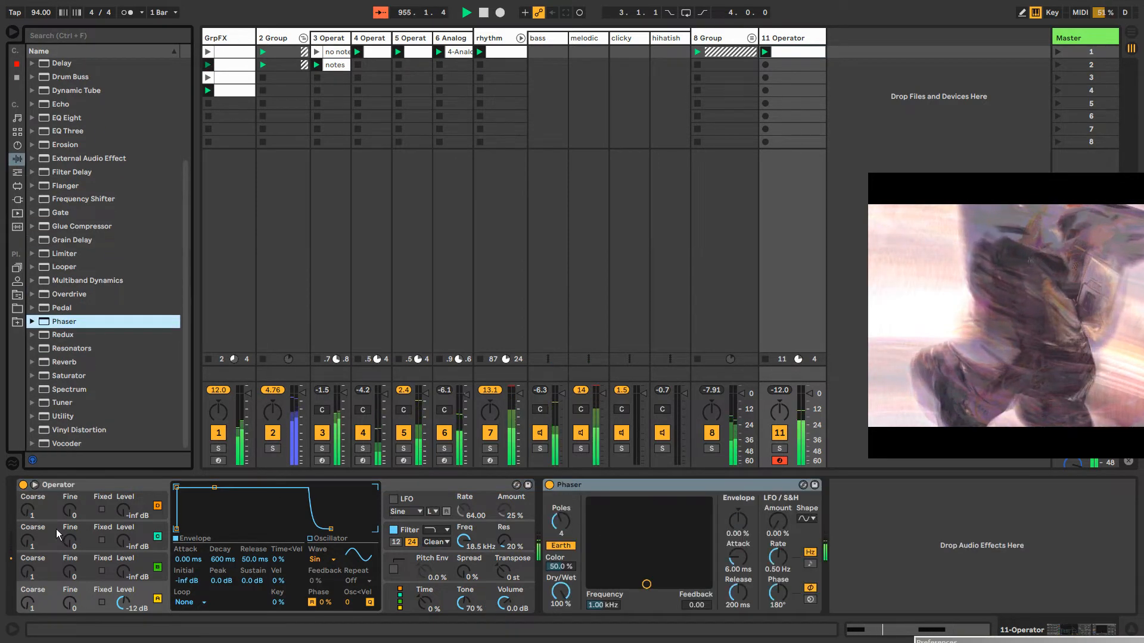
Set oscillator B to 0.0 dB level, 74.1 ms decay and -57 dB sustain, and choose the algorithm with two parallel oscillator pairs
left_click_drag(125, 572, 125, 559)
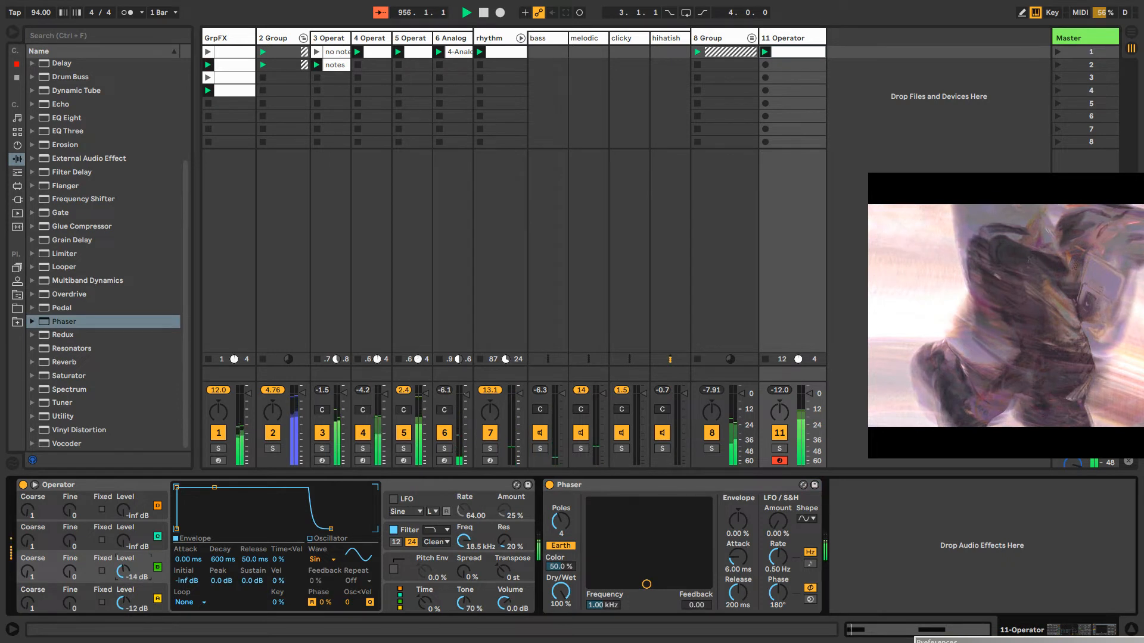
left_click_drag(216, 489, 202, 525)
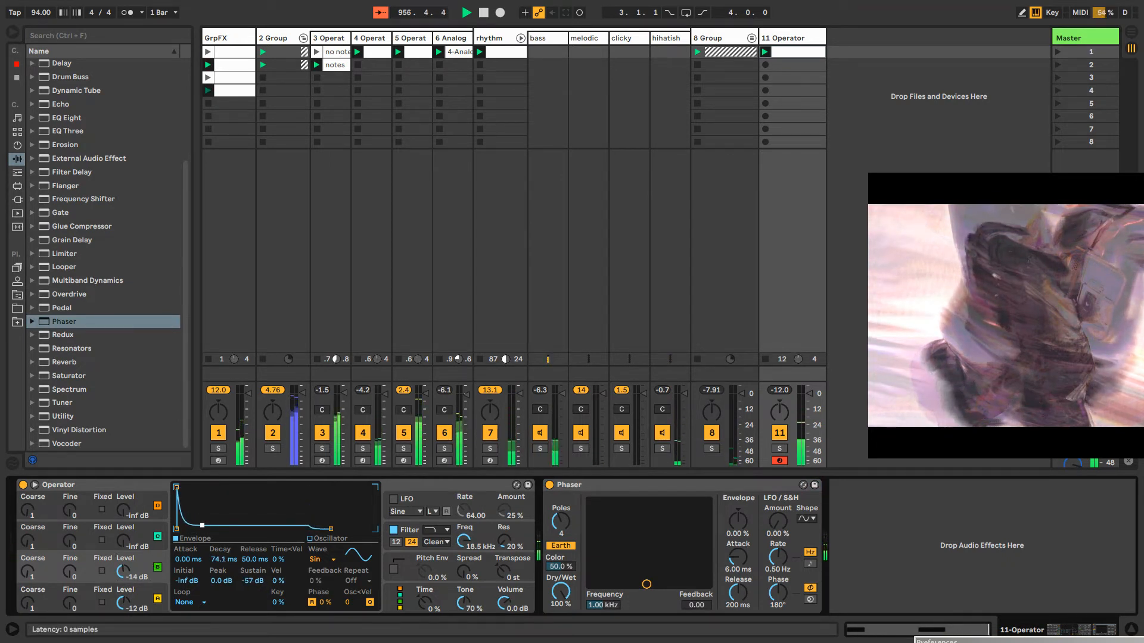
left_click(415, 599)
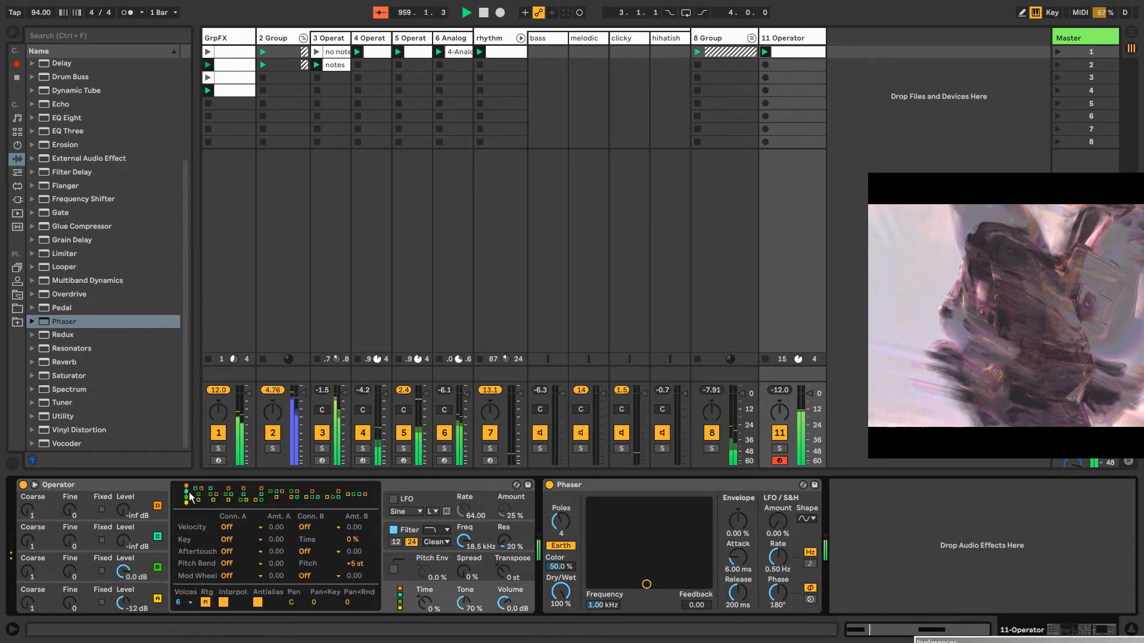
left_click(295, 494)
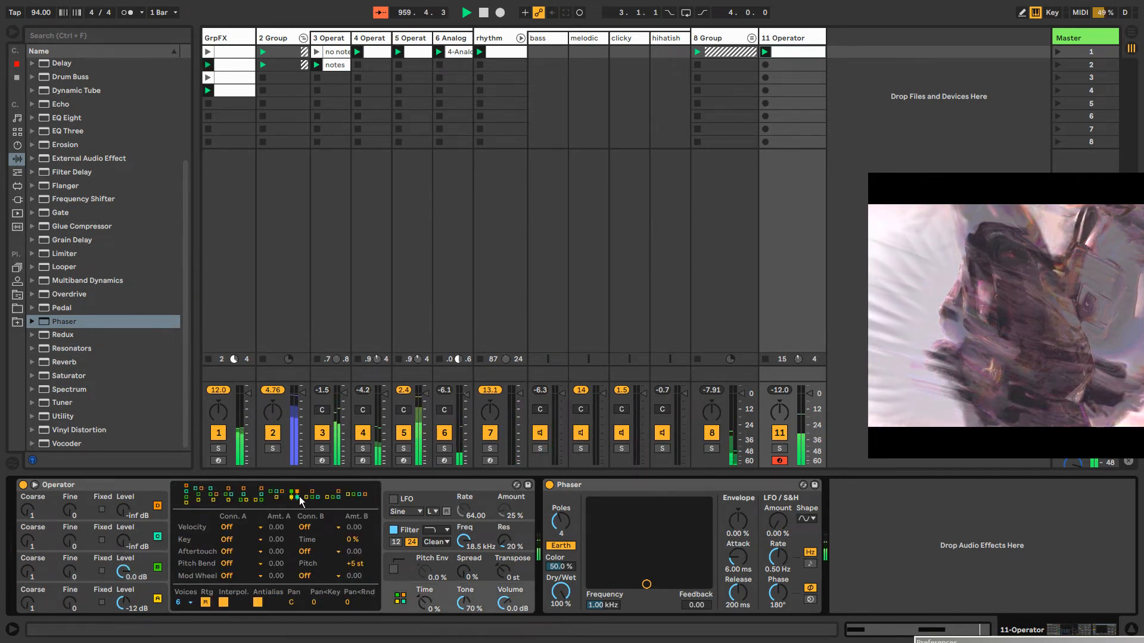
Set oscillator C to -14 dB level, coarse 6, fine 50, 40.7 ms decay and -9.7 dB sustain
left_click(144, 529)
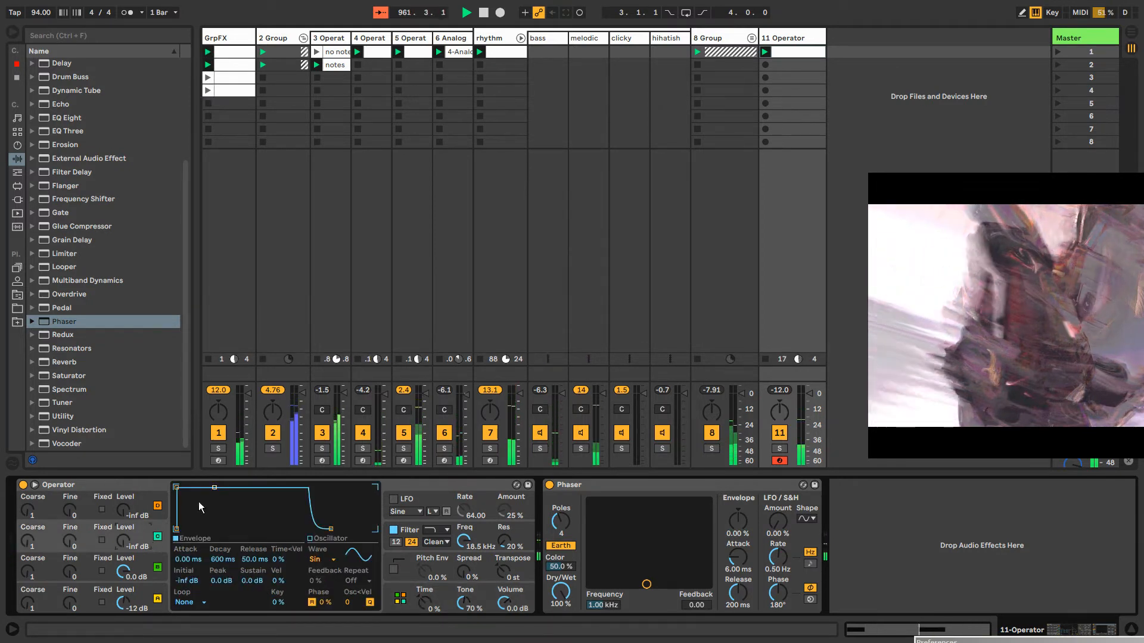
left_click(315, 560)
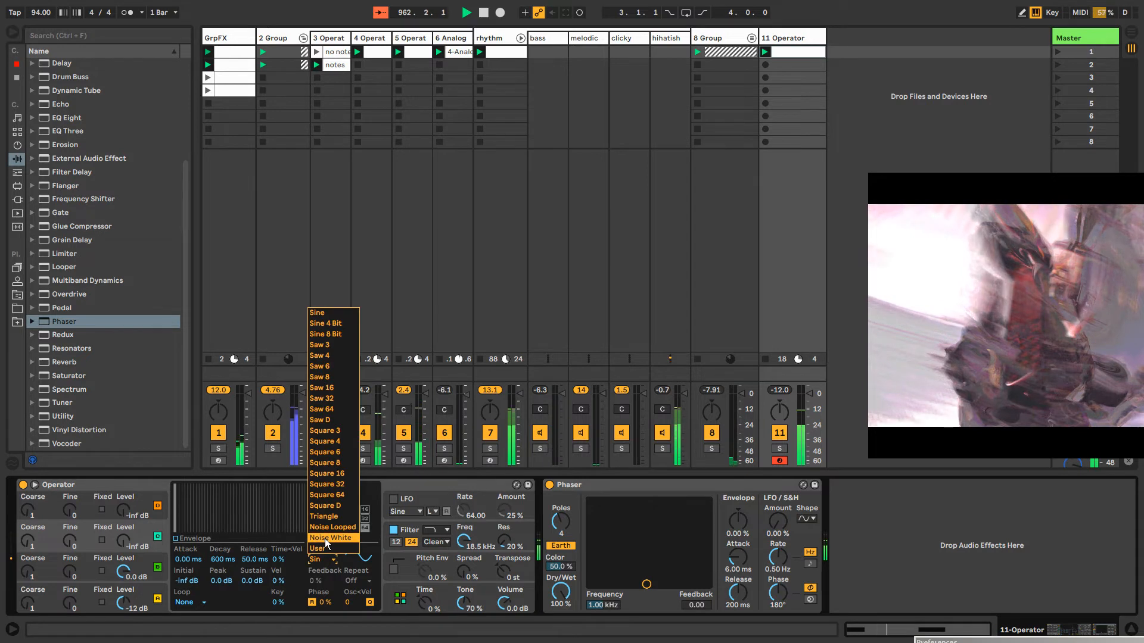
left_click(123, 541)
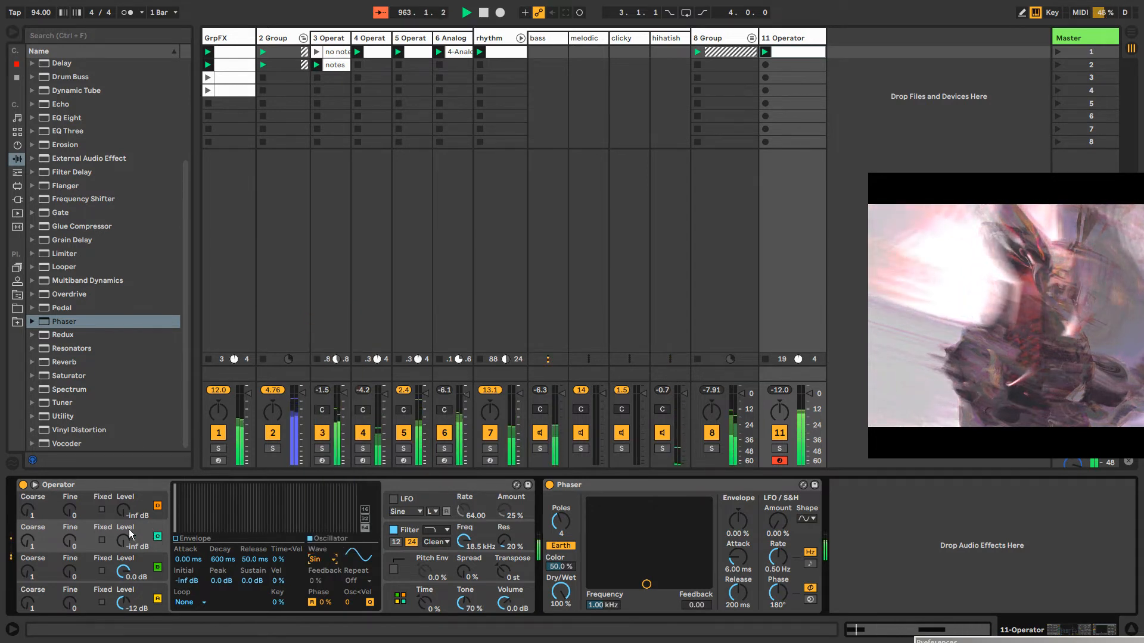
left_click_drag(123, 541, 123, 496)
left_click(185, 543)
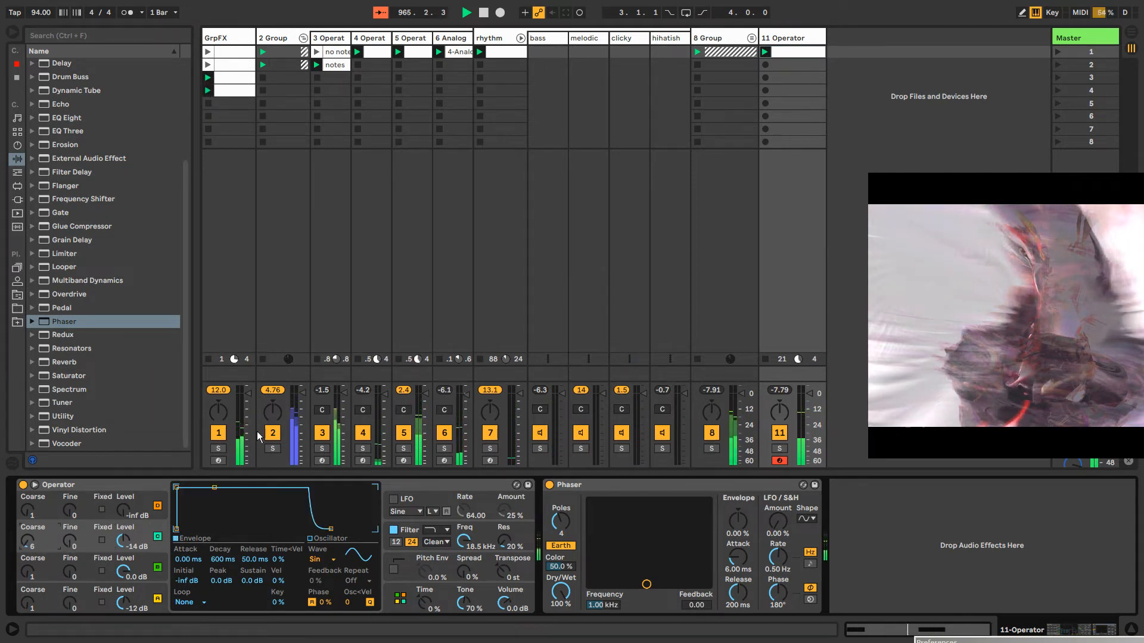
left_click_drag(69, 543, 69, 532)
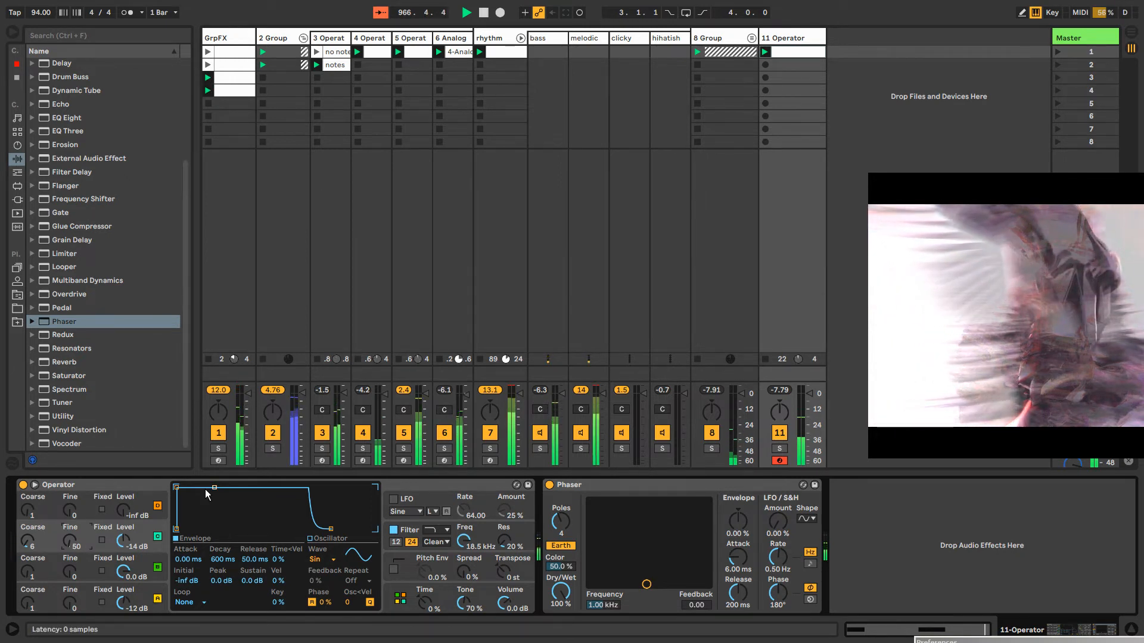
left_click_drag(206, 491, 202, 499)
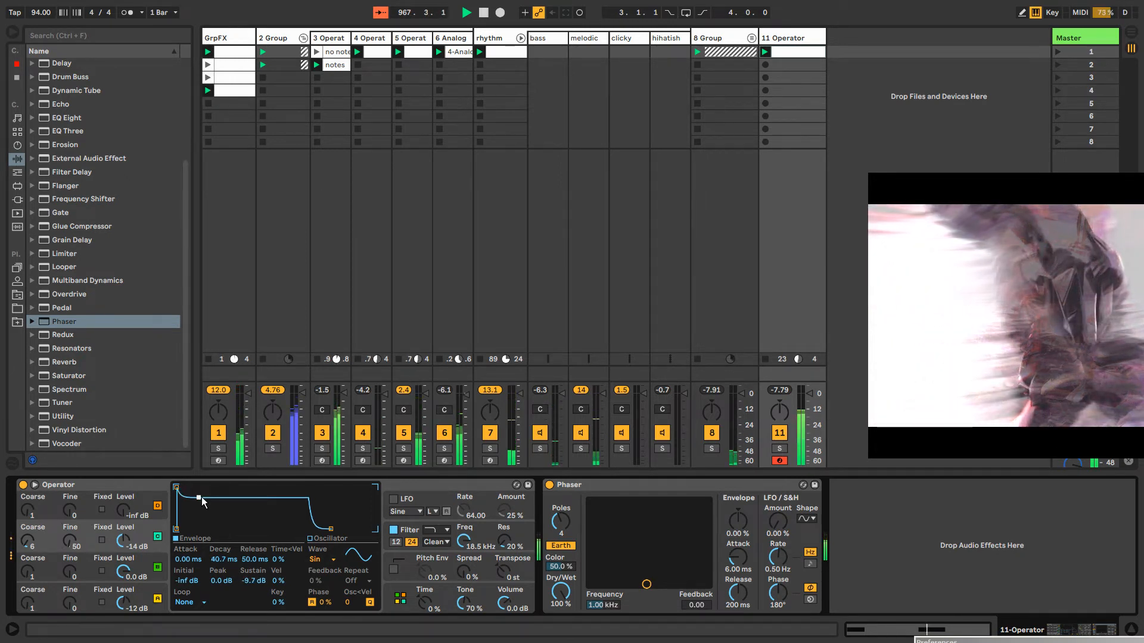
Switch oscillator D to the Noise White waveform with its level at -28 dB
left_click(143, 499)
left_click(315, 561)
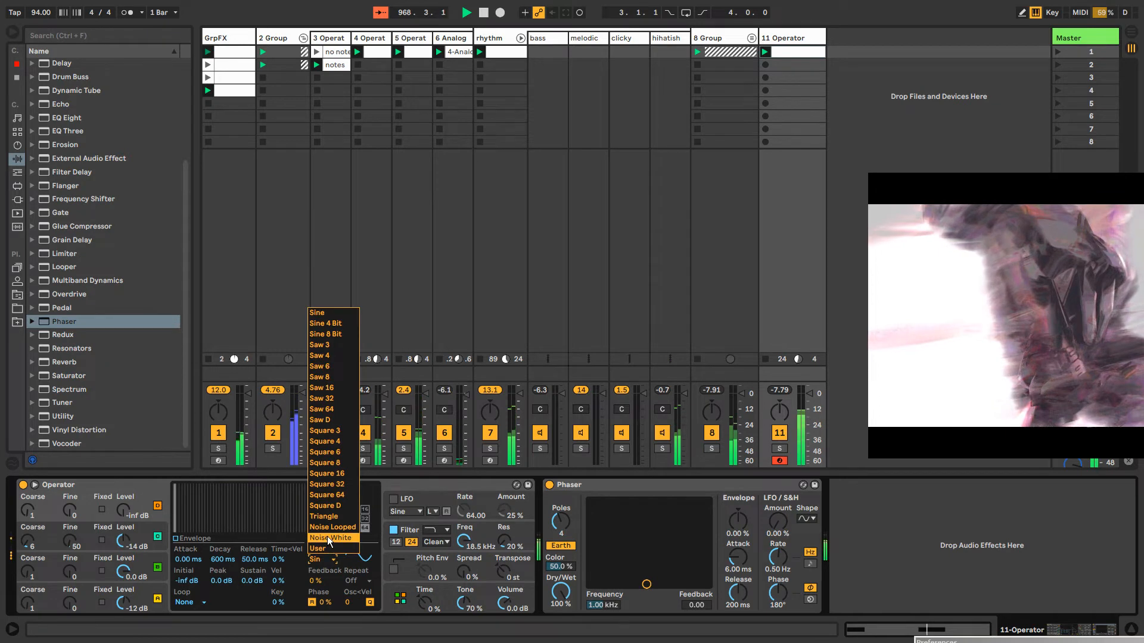
left_click(325, 543)
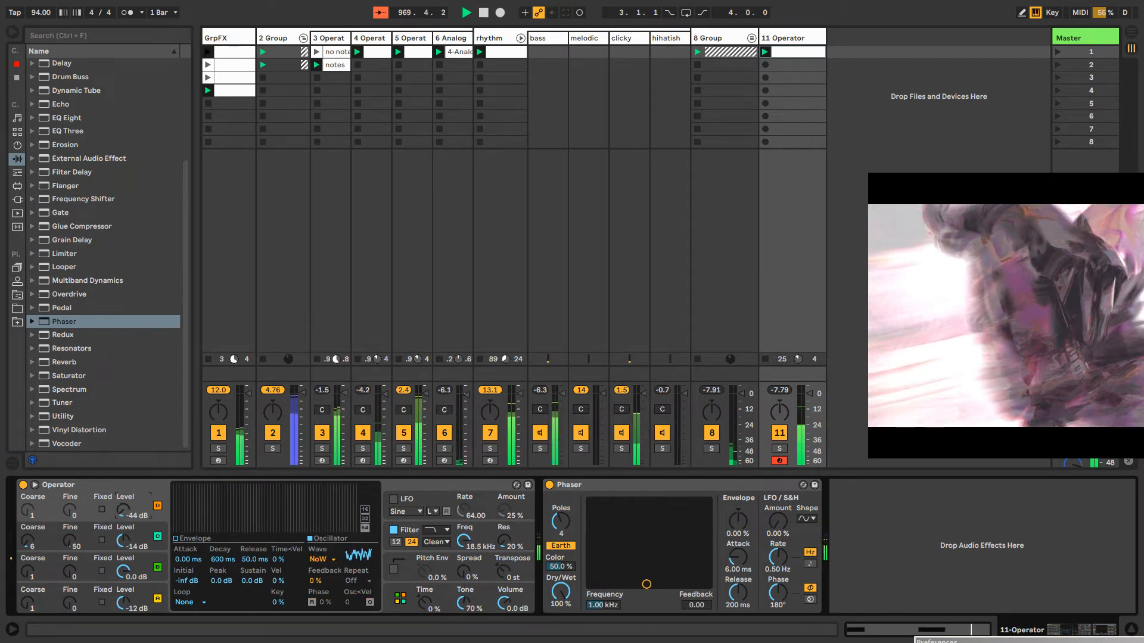
left_click_drag(123, 510, 126, 518)
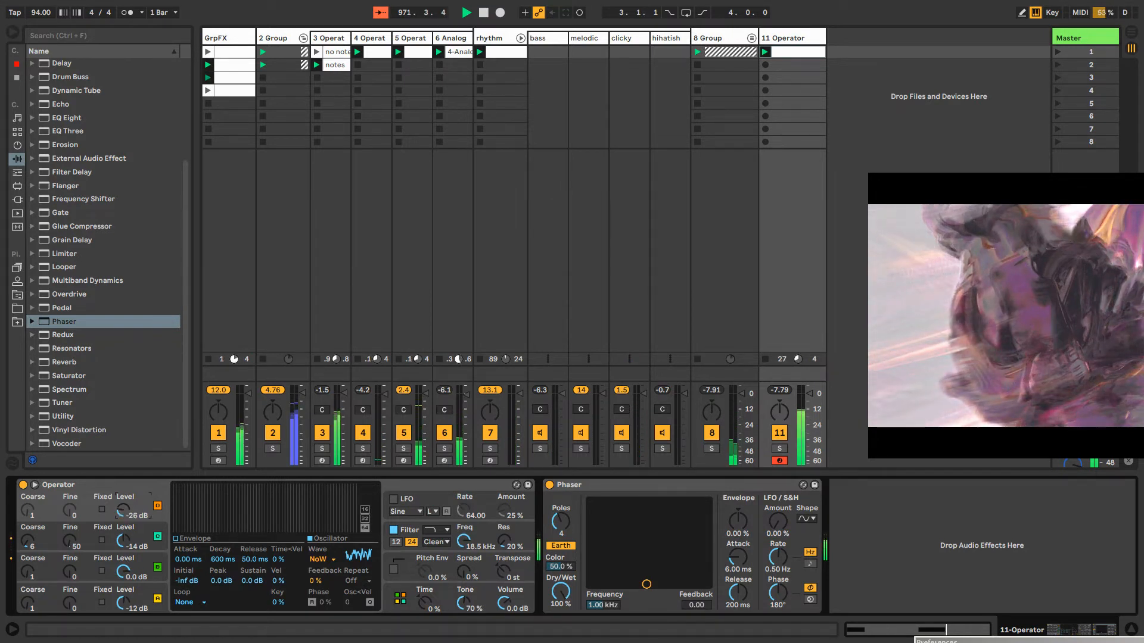
Show the clip modulation for oscillator D's level and draw it down to zero from 1.2.4 to the clip end
right_click(124, 514)
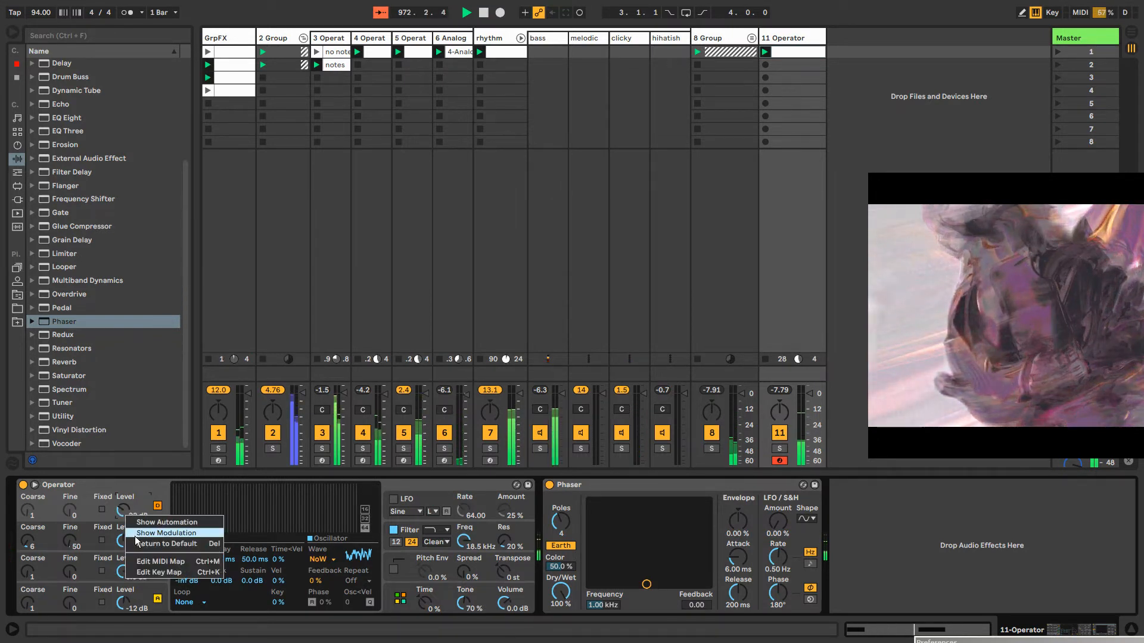
left_click(155, 533)
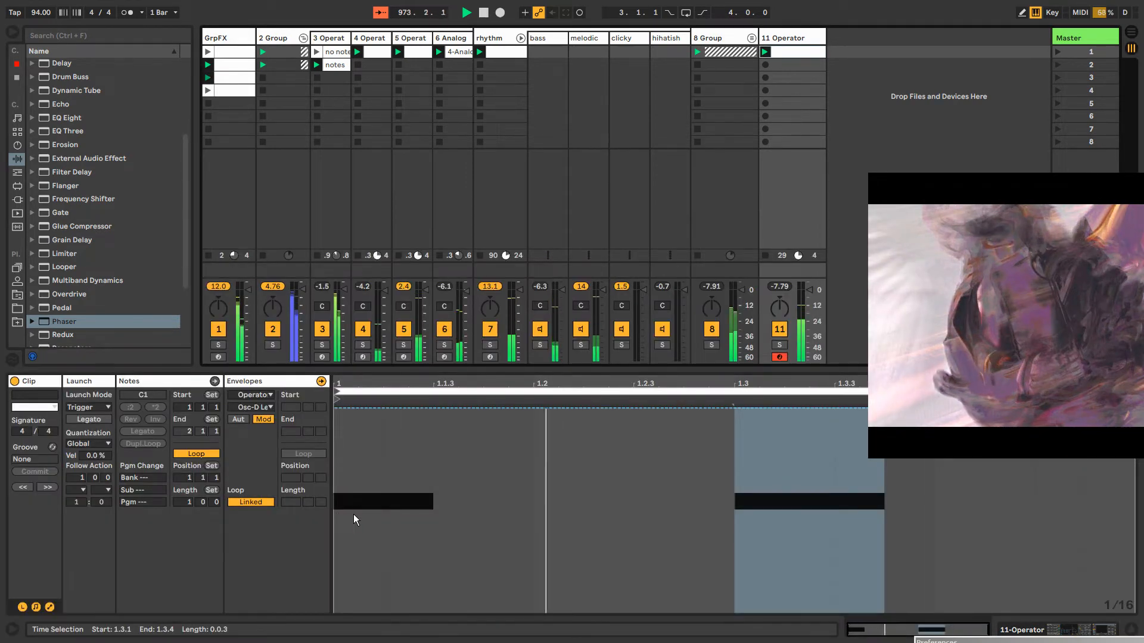
key("b")
left_click_drag(715, 609, 1111, 610)
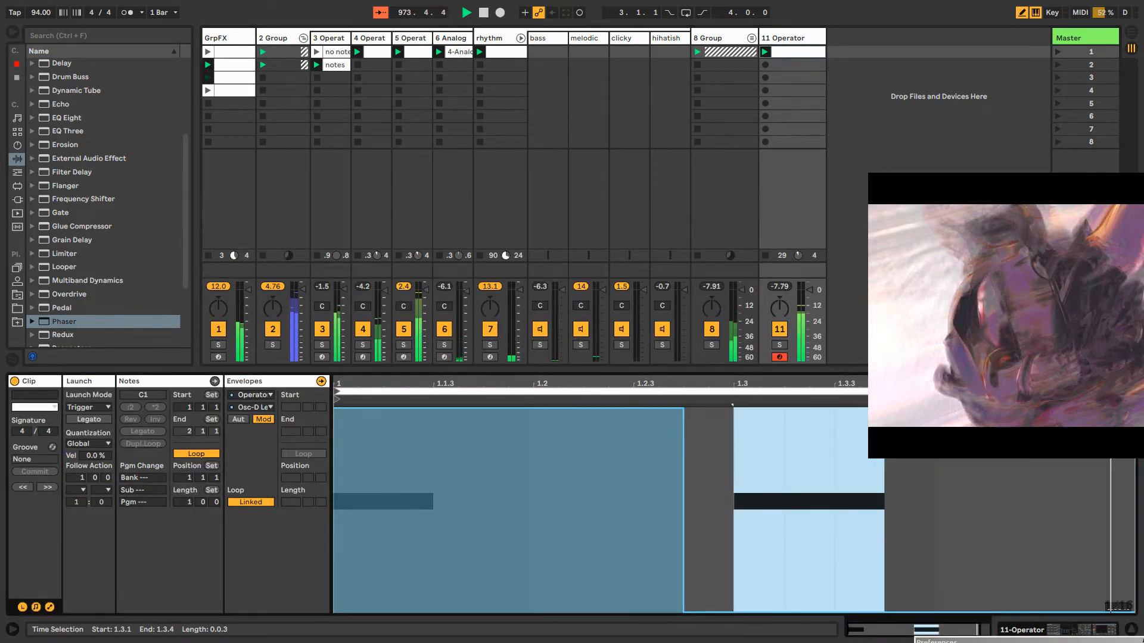
Unlink the Osc-D level envelope from the clip and set its loop length to 4 bars
left_click(250, 502)
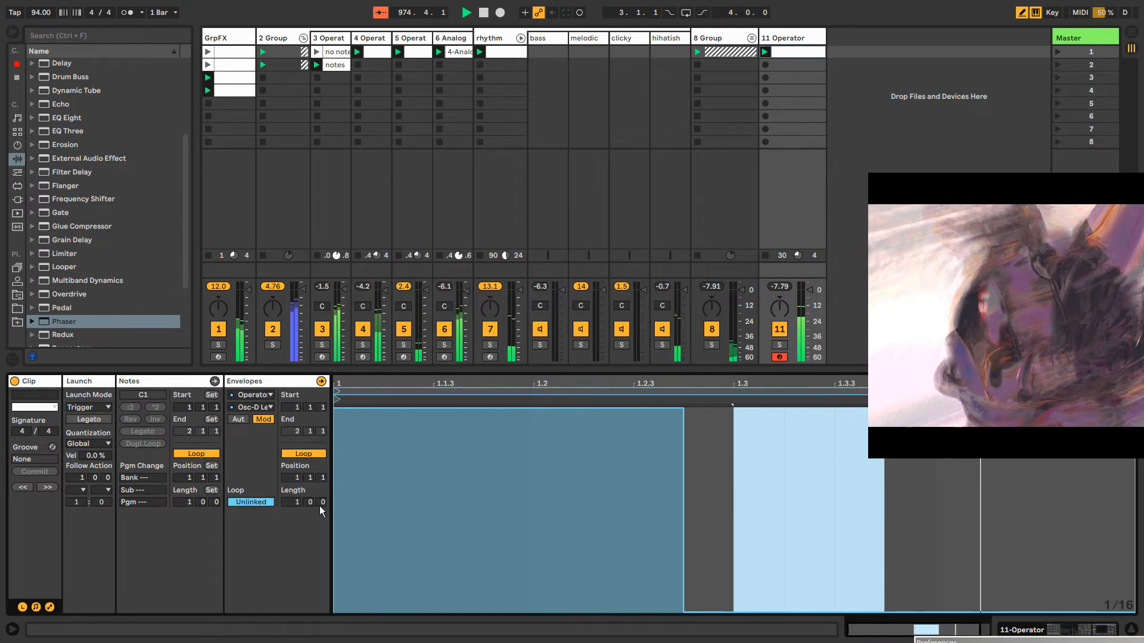
left_click_drag(296, 507, 296, 486)
left_click_drag(451, 609, 1127, 610)
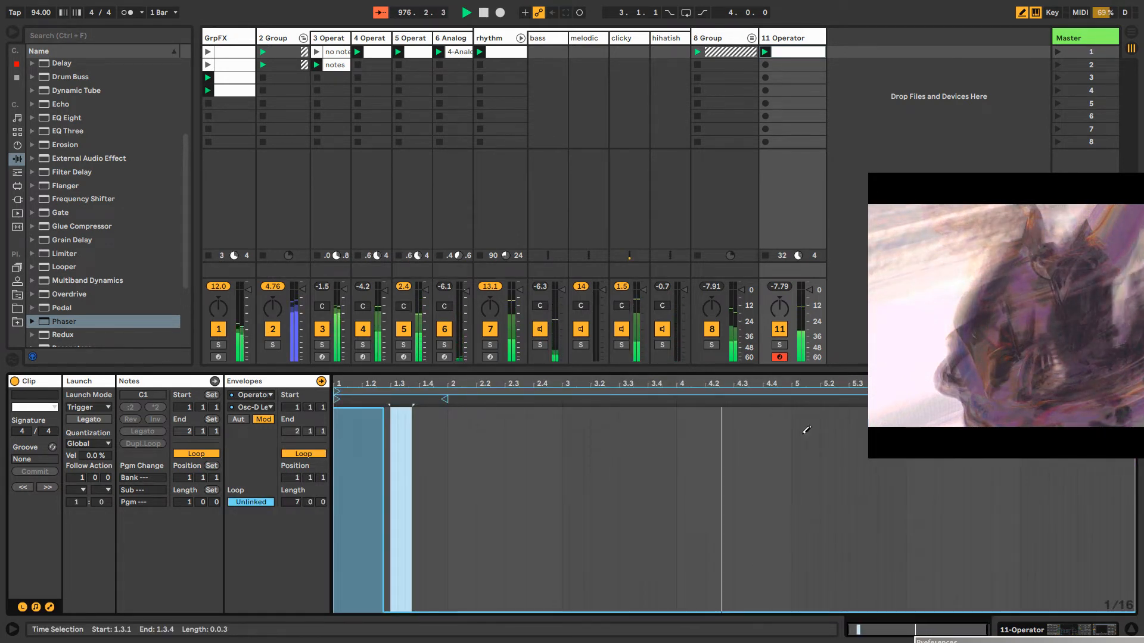
left_click_drag(955, 341, 961, 209)
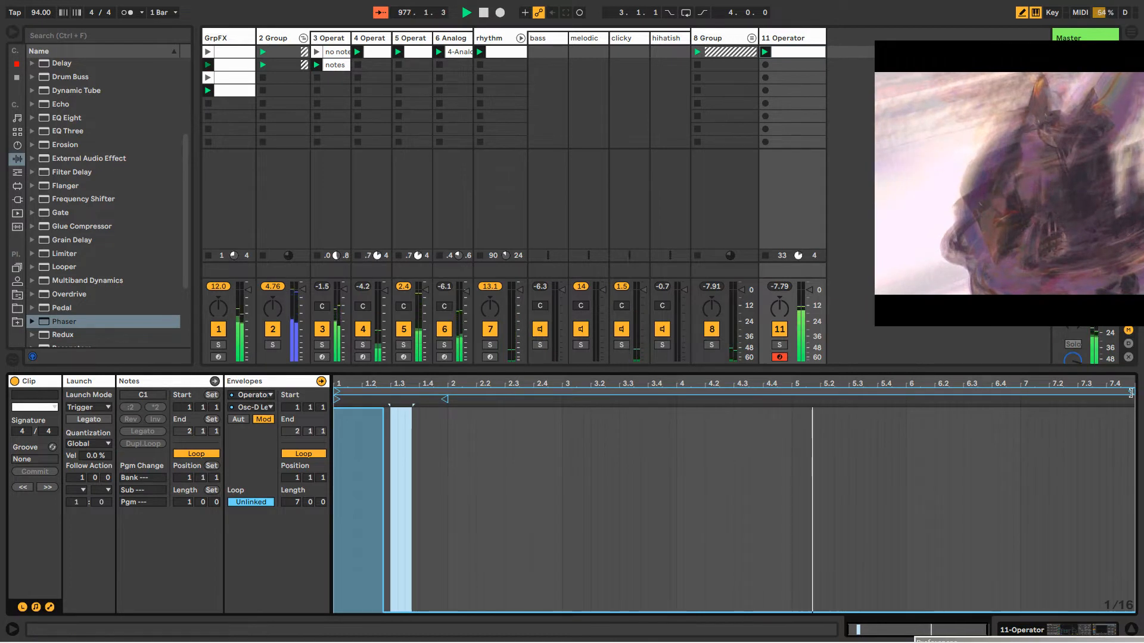
left_click_drag(1133, 392, 788, 395)
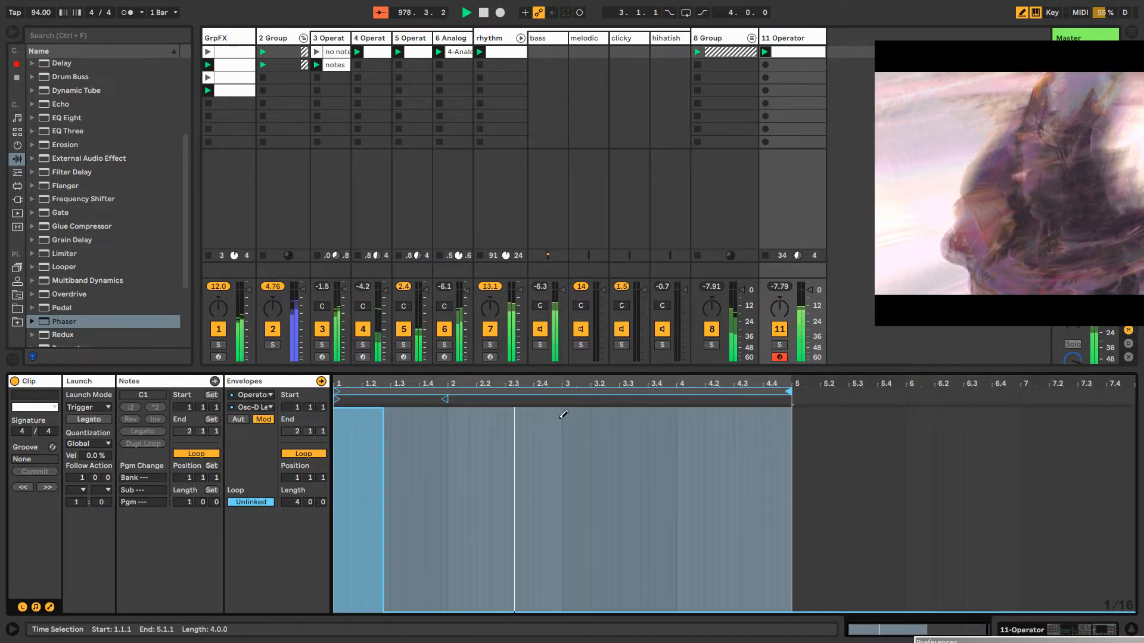
Draw full-level modulation bursts at the starts of bars 3 and 4, and flatten the bar 3 burst back to about zero
left_click_drag(564, 414, 601, 412)
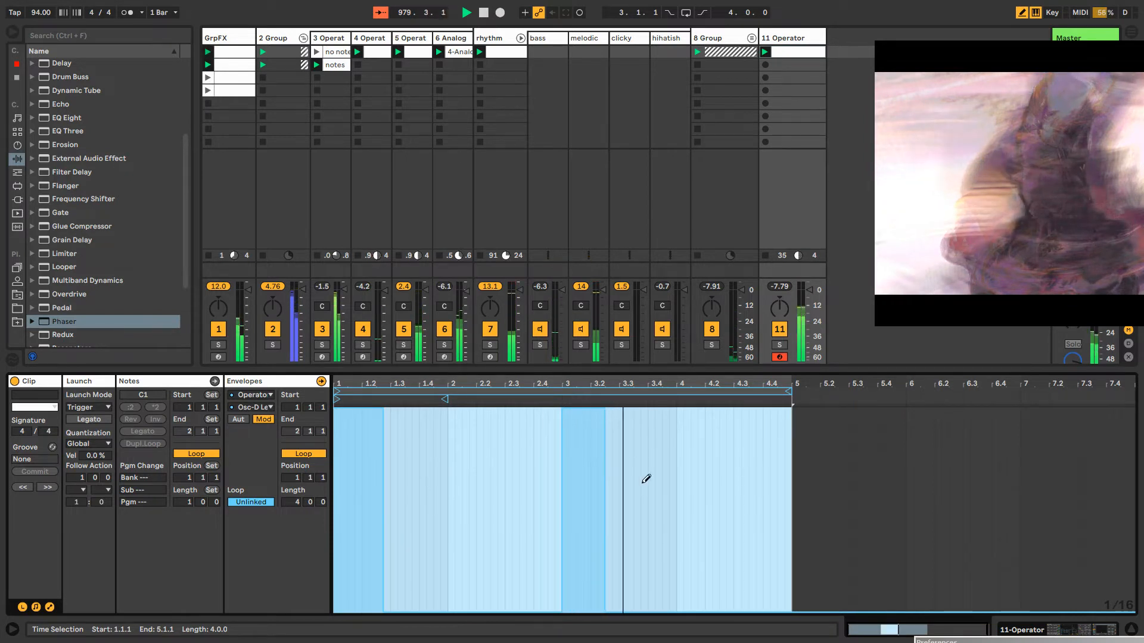
mouse_move(673, 420)
left_mouse_down()
mouse_move(682, 396)
mouse_move(720, 396)
mouse_move(666, 549)
mouse_move(678, 617)
left_mouse_up()
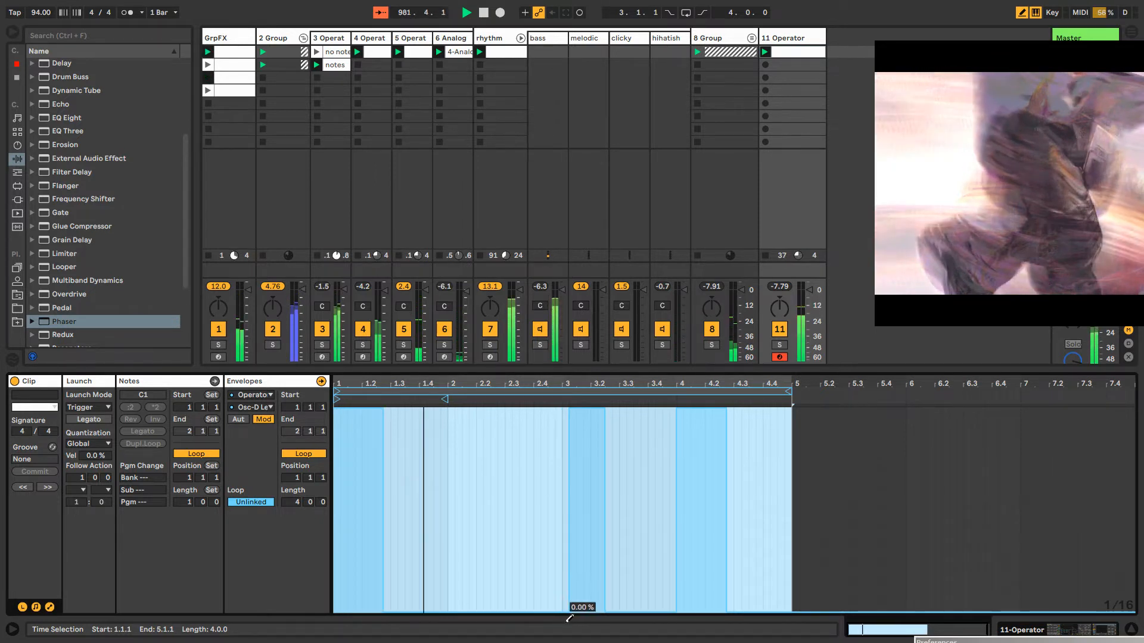
left_click_drag(566, 620, 602, 608)
Rename the 11-Operator track as kikthang
left_click(790, 37)
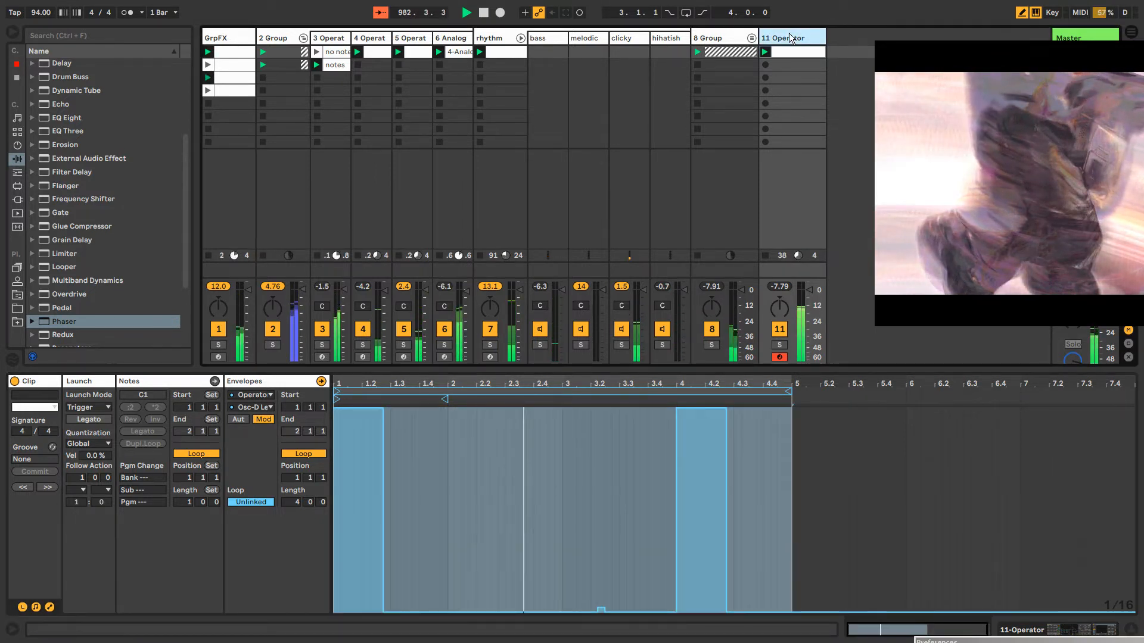
key("ctrl+r")
type("kikthang")
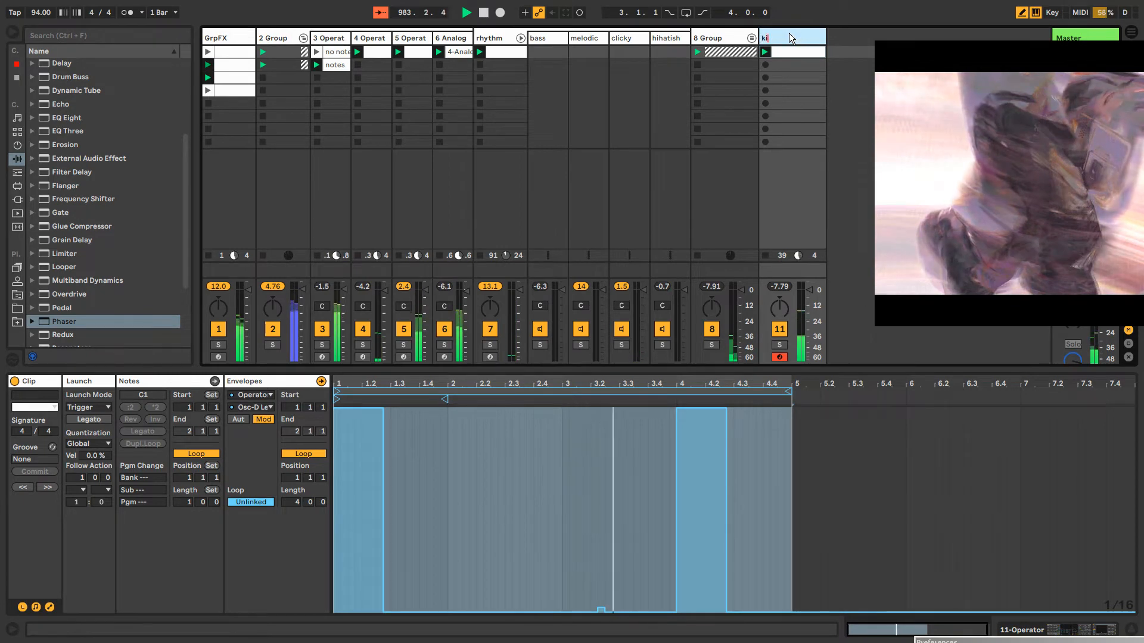
key("Return")
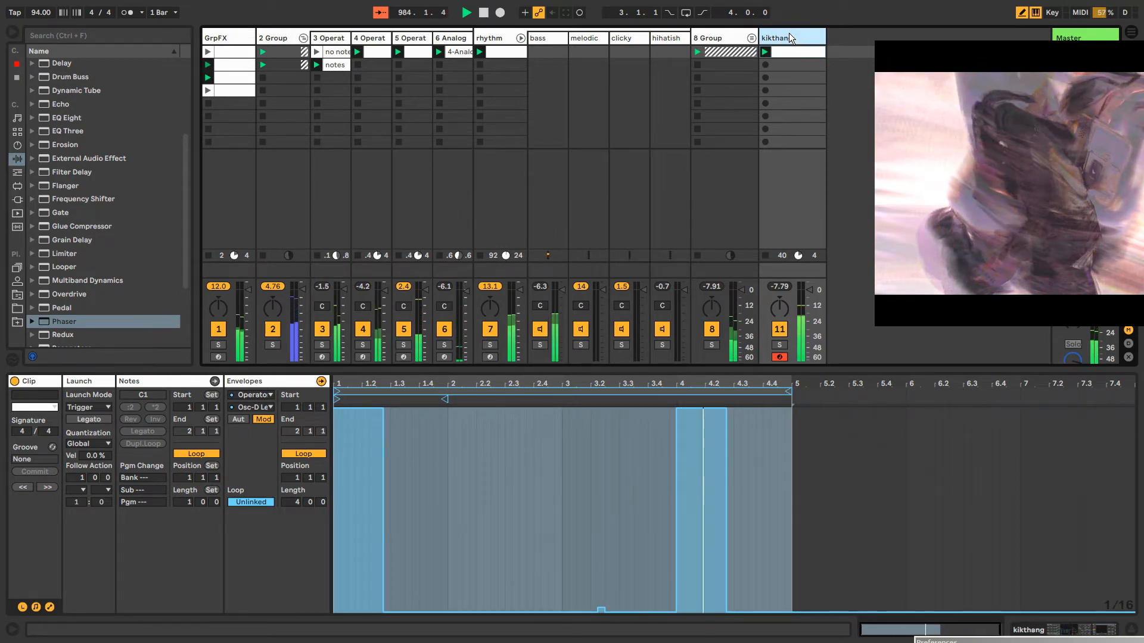
In kikthang's Operator, lower the filter frequency to 11.7 kHz and set oscillator C's envelope to 106 ms decay and -23 dB sustain
key("shift+Tab")
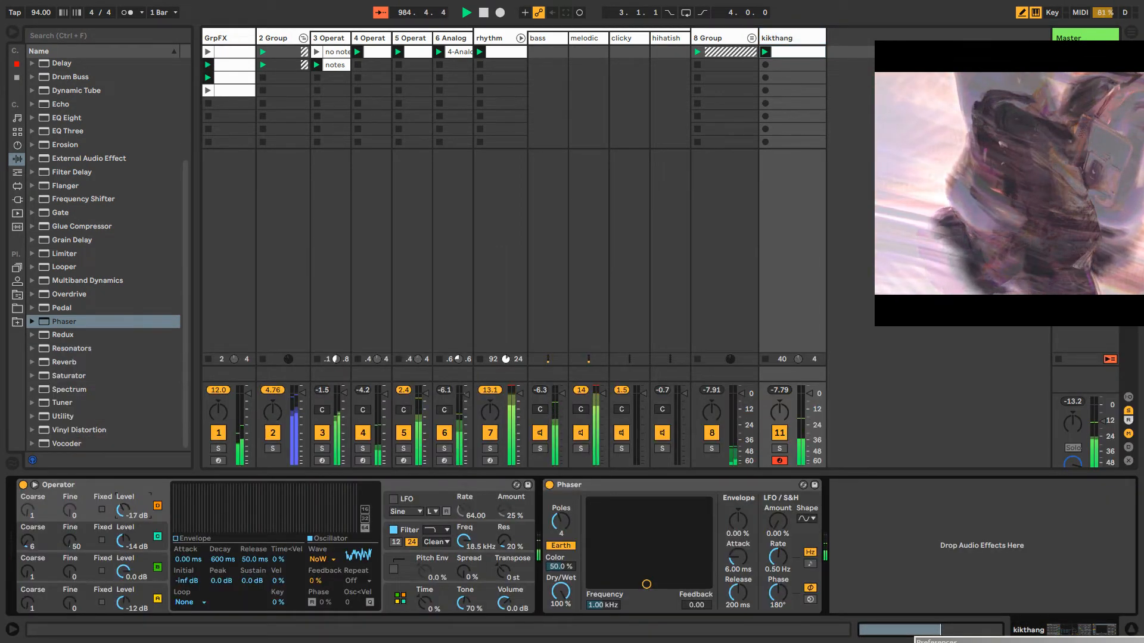
left_click_drag(467, 544, 468, 545)
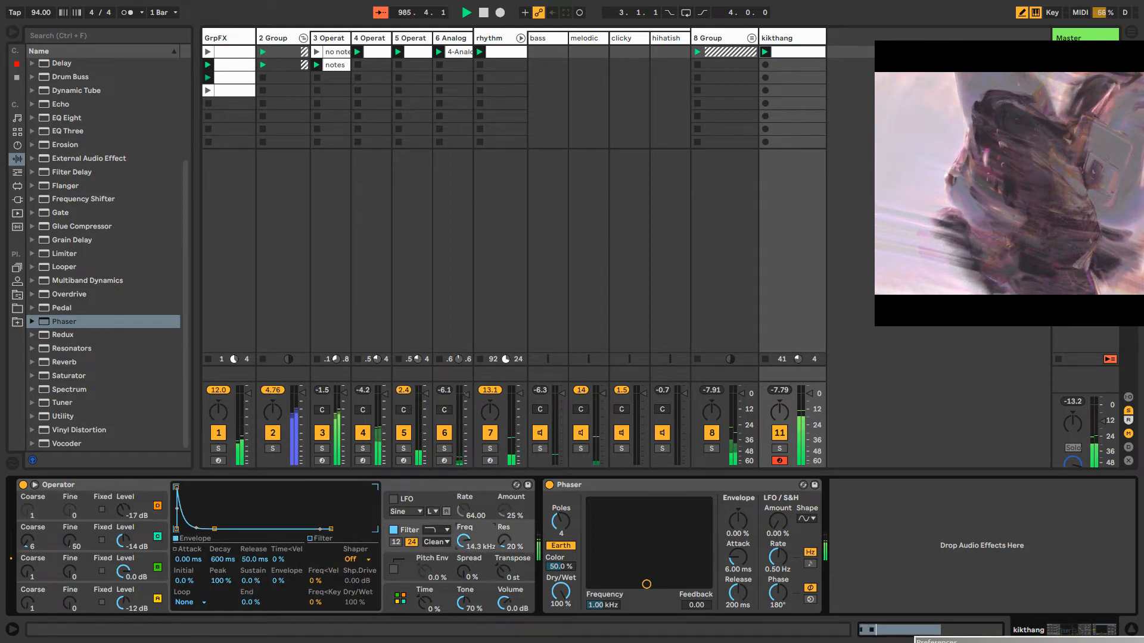
left_click(39, 542)
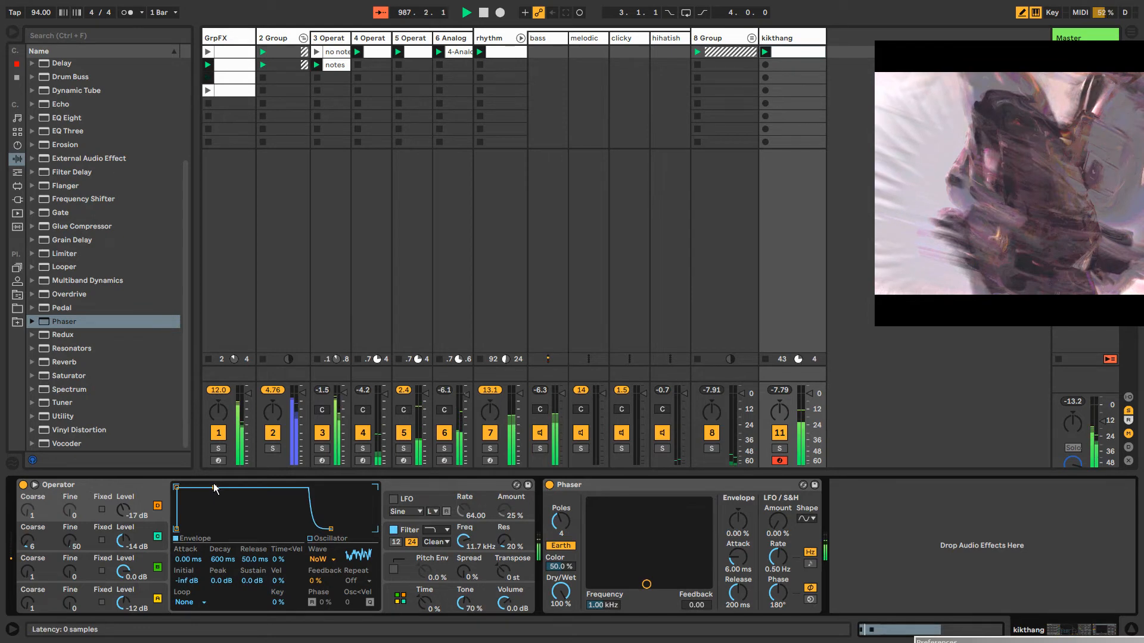
left_click_drag(215, 490, 204, 511)
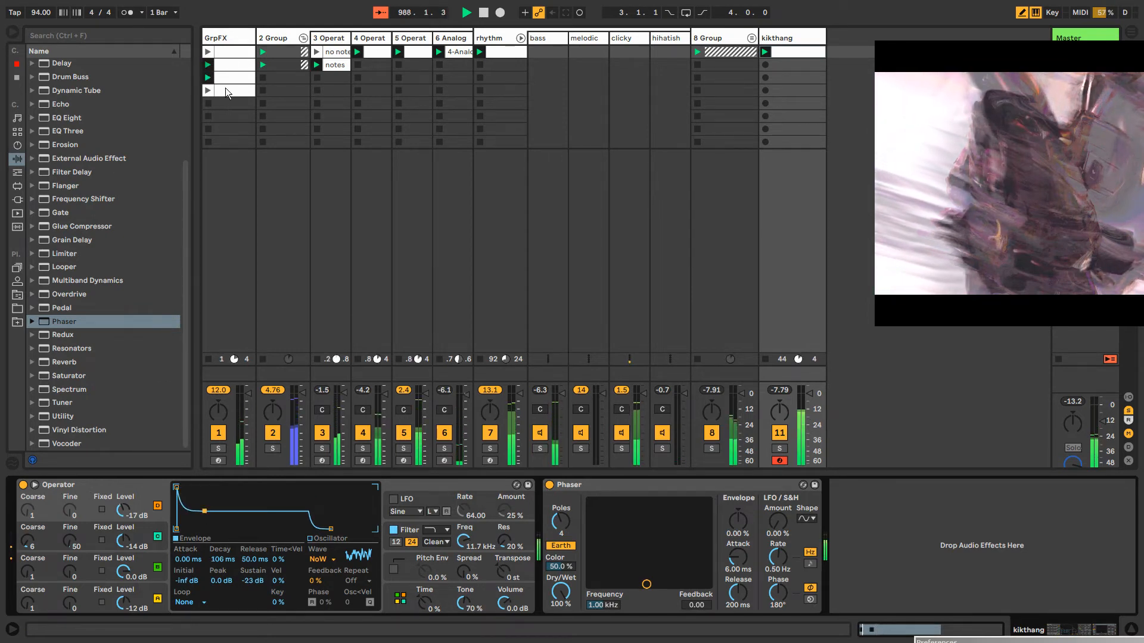
Add a Compressor at the end of the GrpFX track's chain, sidechained from Master with 12.8 dB sidechain gain
left_click(232, 39)
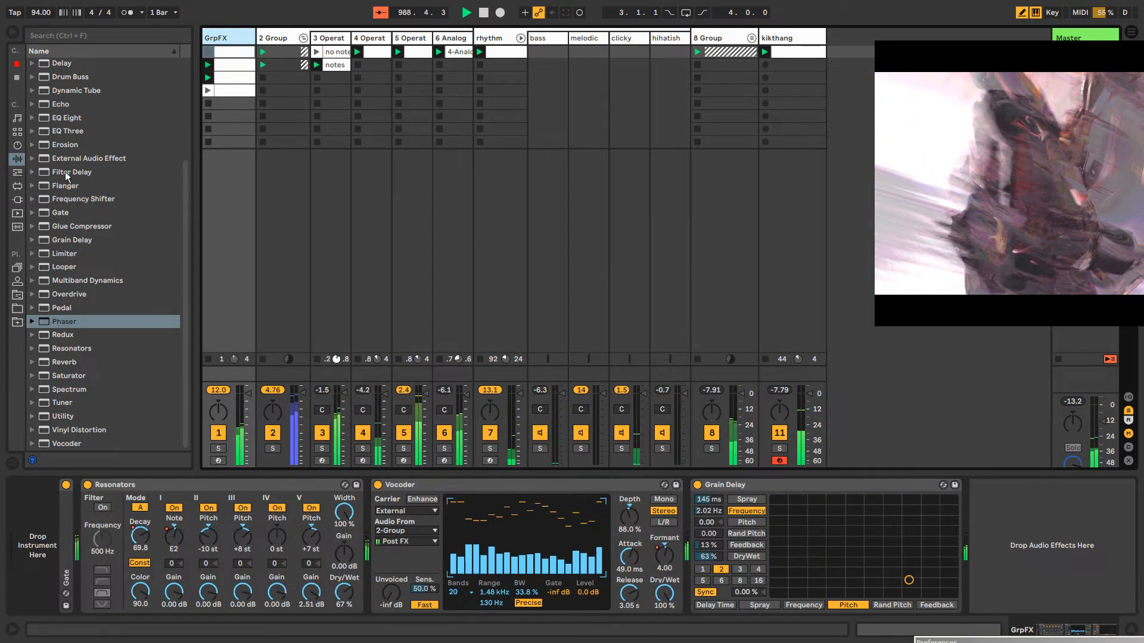
scroll(69, 179, "up", 2)
left_click(71, 94)
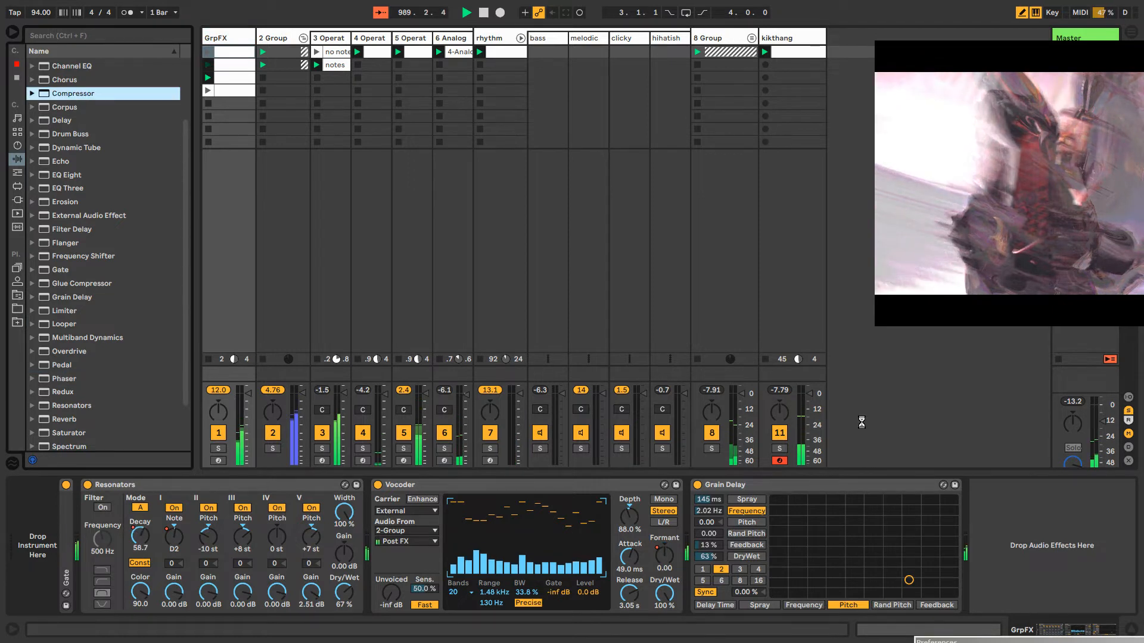
key("Return")
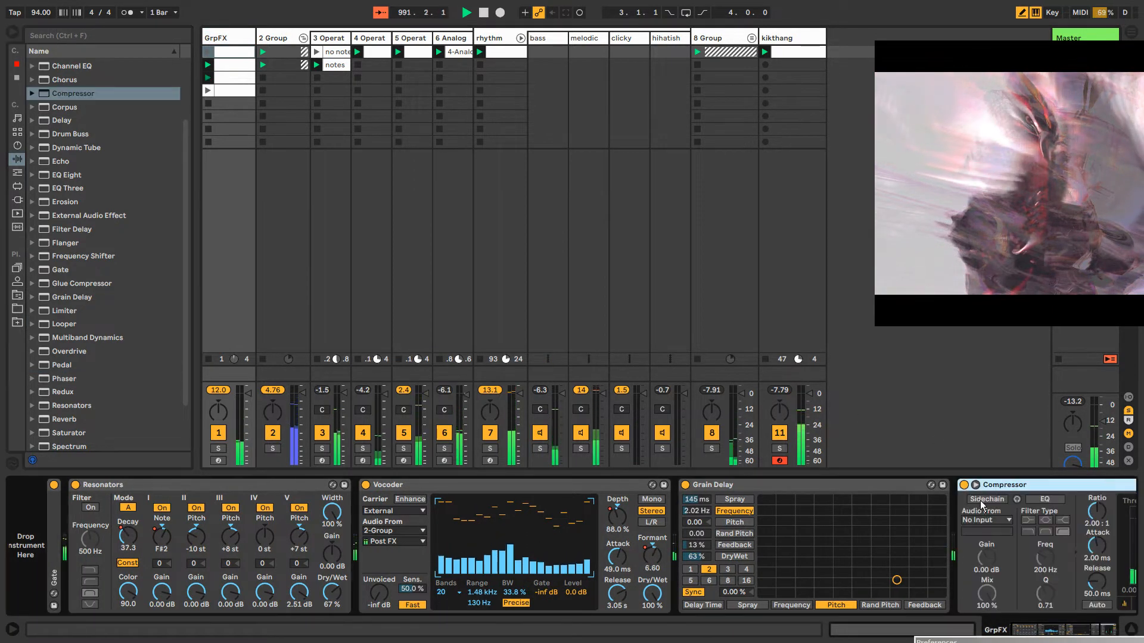
left_click(983, 519)
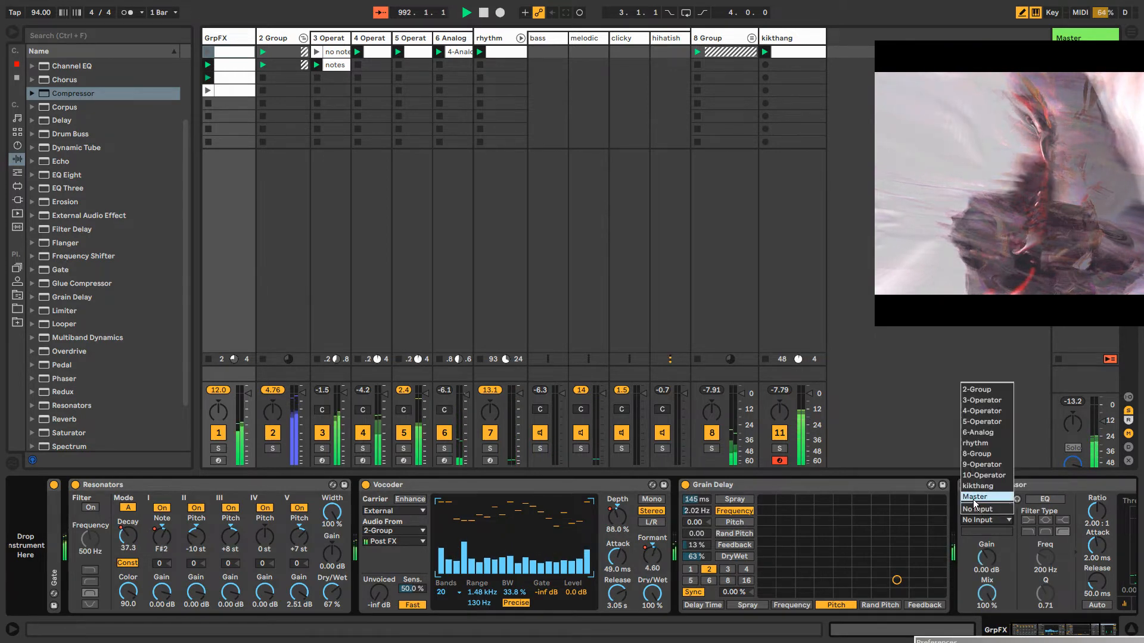
left_click(975, 497)
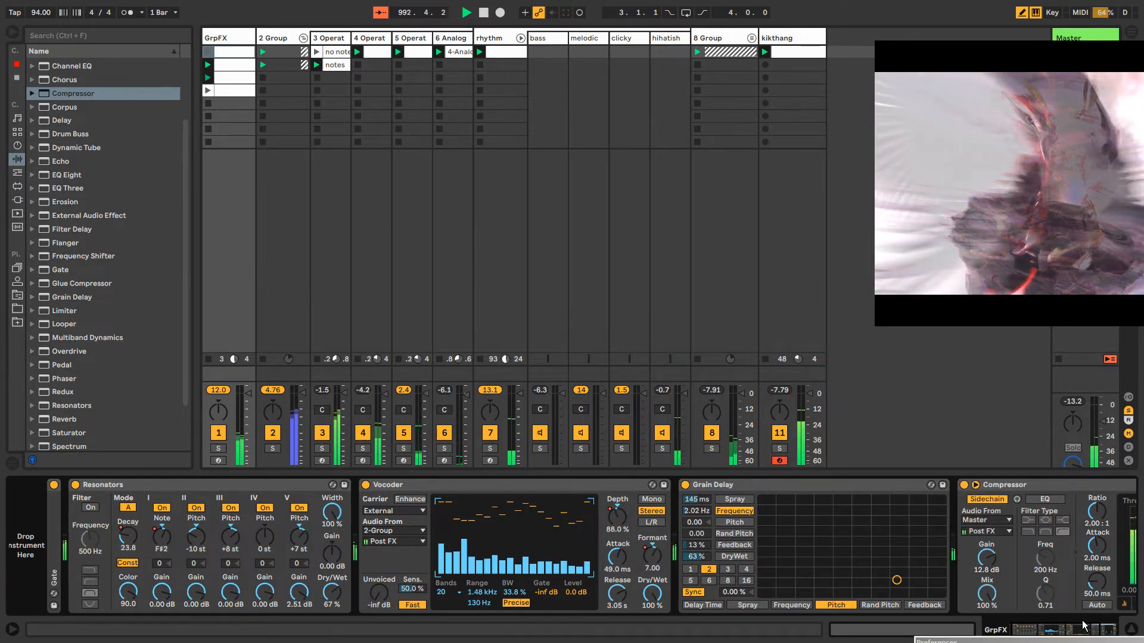
Set the Compressor to 18:1 ratio, 10.4 ms attack, 884 ms release and -6.48 dB threshold, and move it before Grain Delay
left_click(1100, 629)
left_click_drag(951, 518, 901, 465)
left_click_drag(951, 525, 903, 529)
left_click_drag(903, 582, 951, 530)
left_click_drag(903, 485, 428, 498)
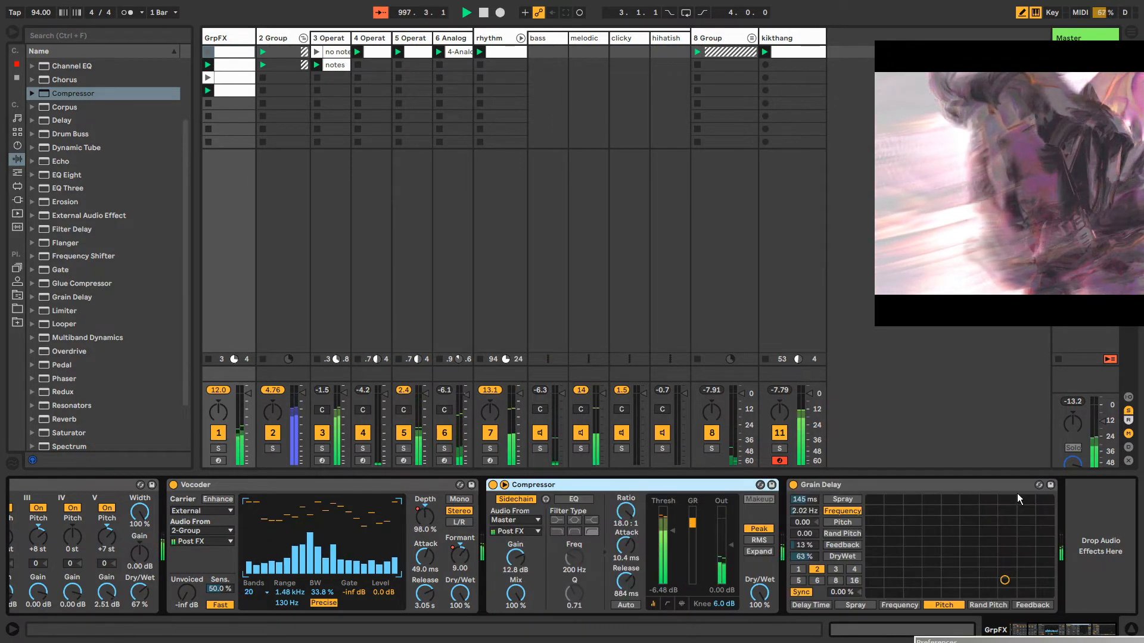
left_click(860, 499)
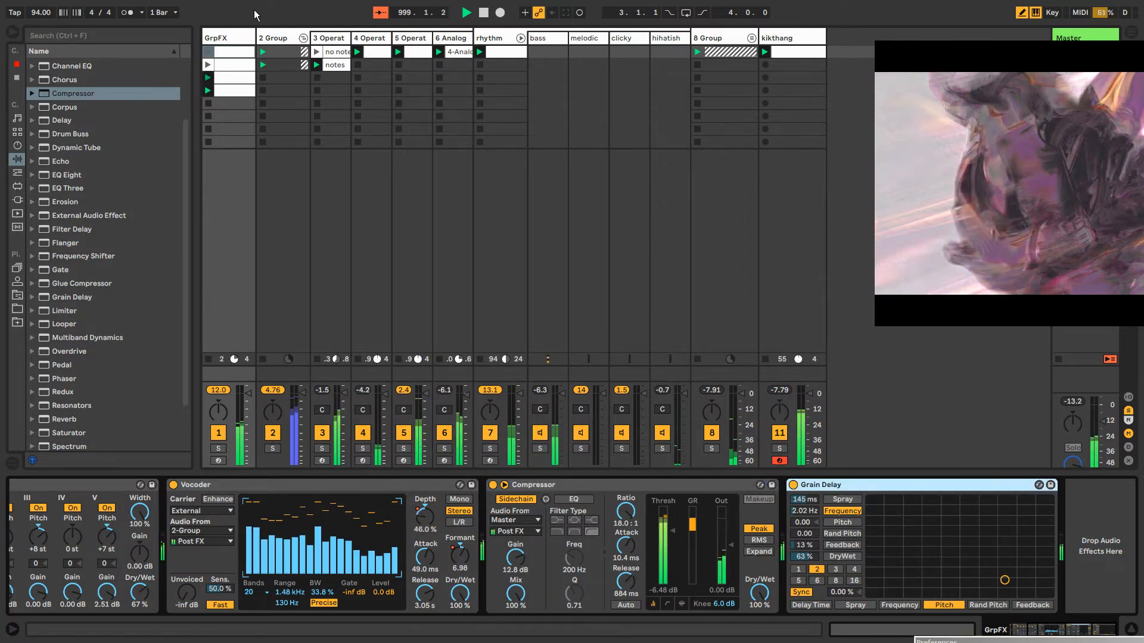
Rename the 2 Group track as tonaldrone and fold the group
left_click(286, 105)
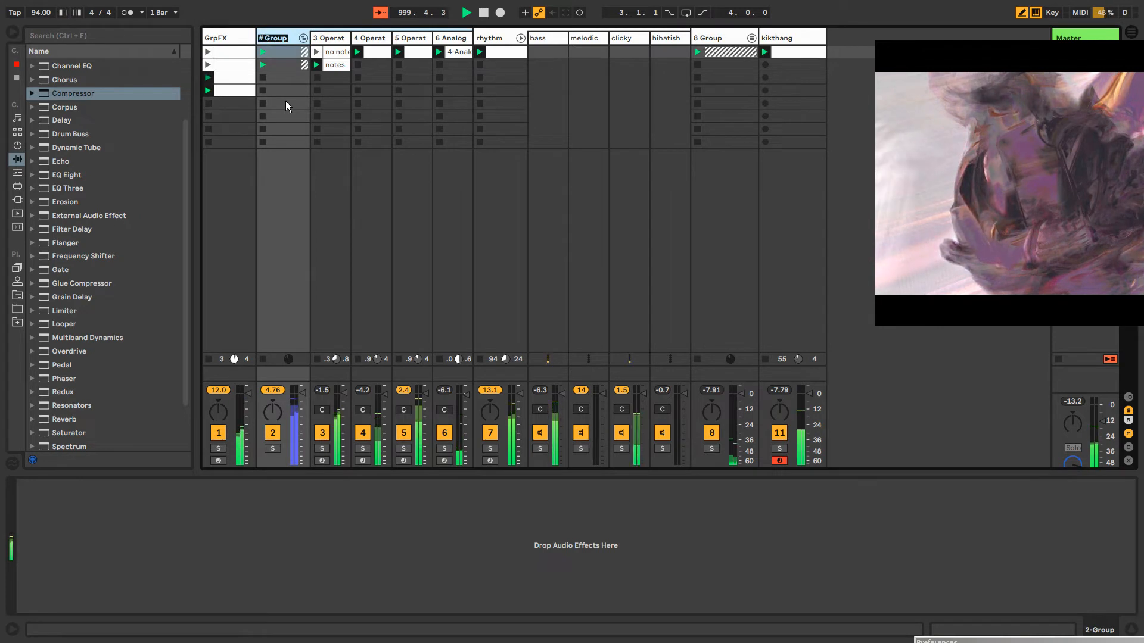
double_click(274, 40)
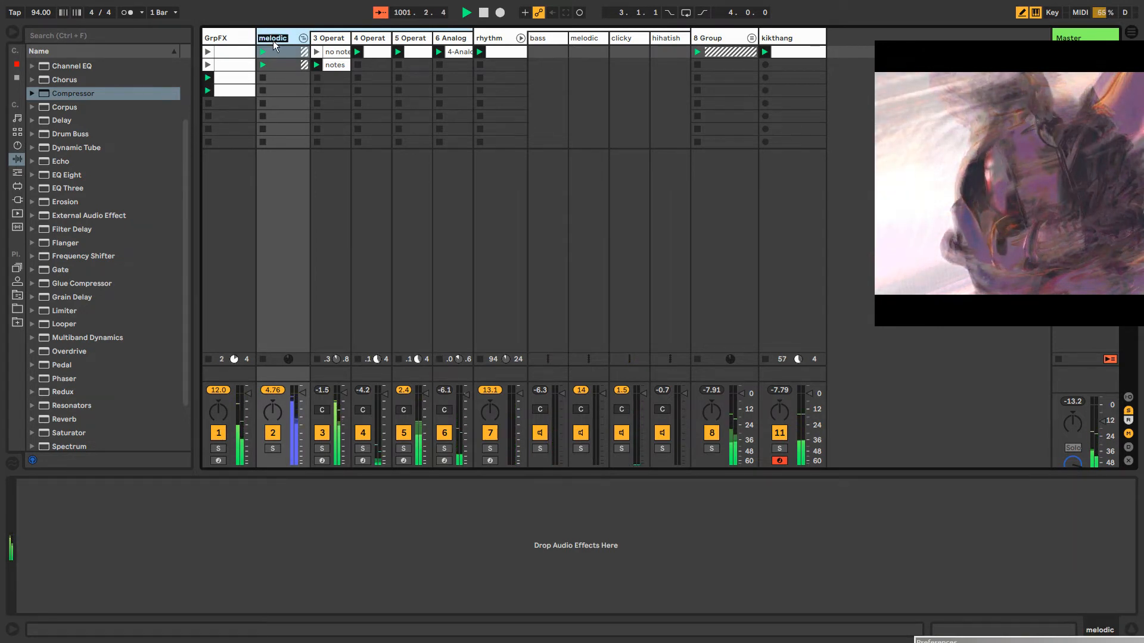
type("tonaldrone")
key("Return")
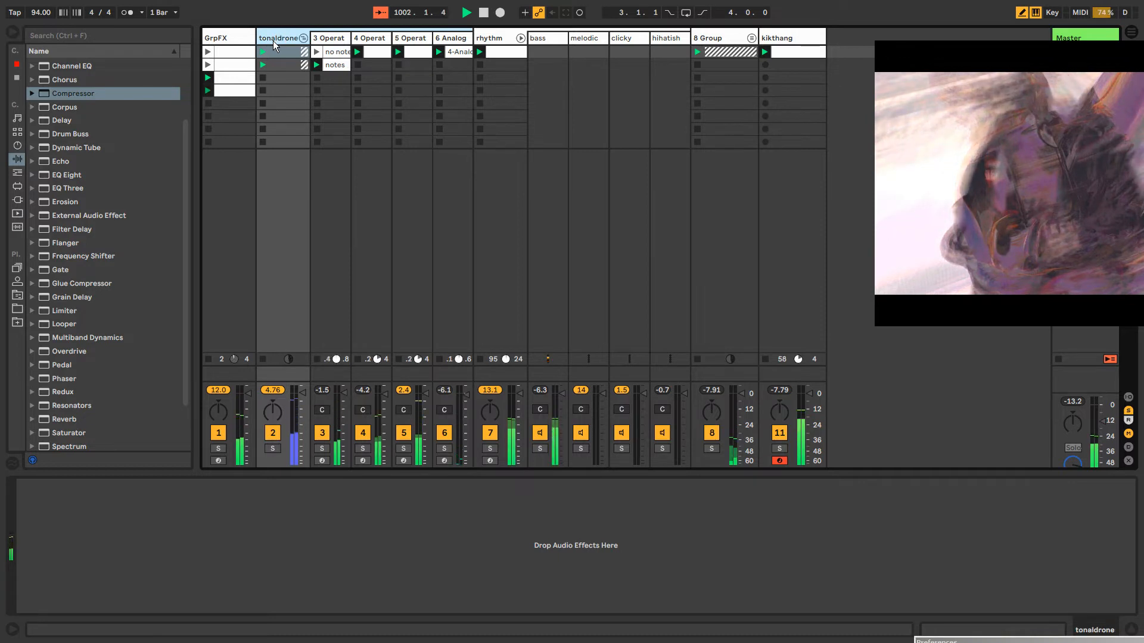
left_click(304, 38)
left_click(303, 37)
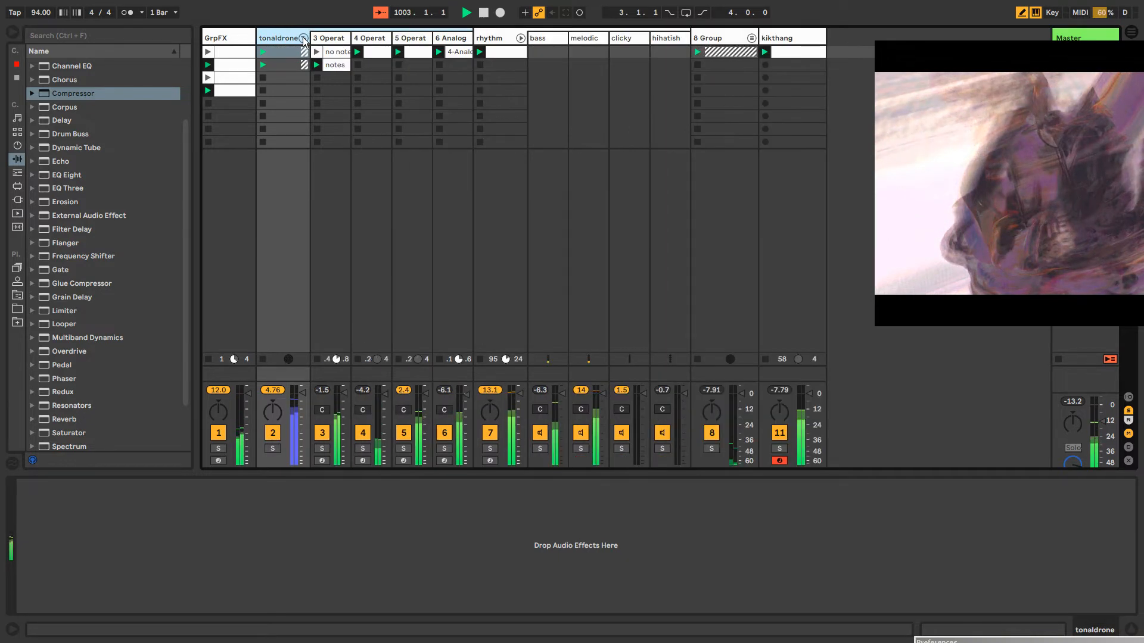
left_click(304, 38)
Add a Chorus audio effect to the 8 Group track
left_click(619, 38)
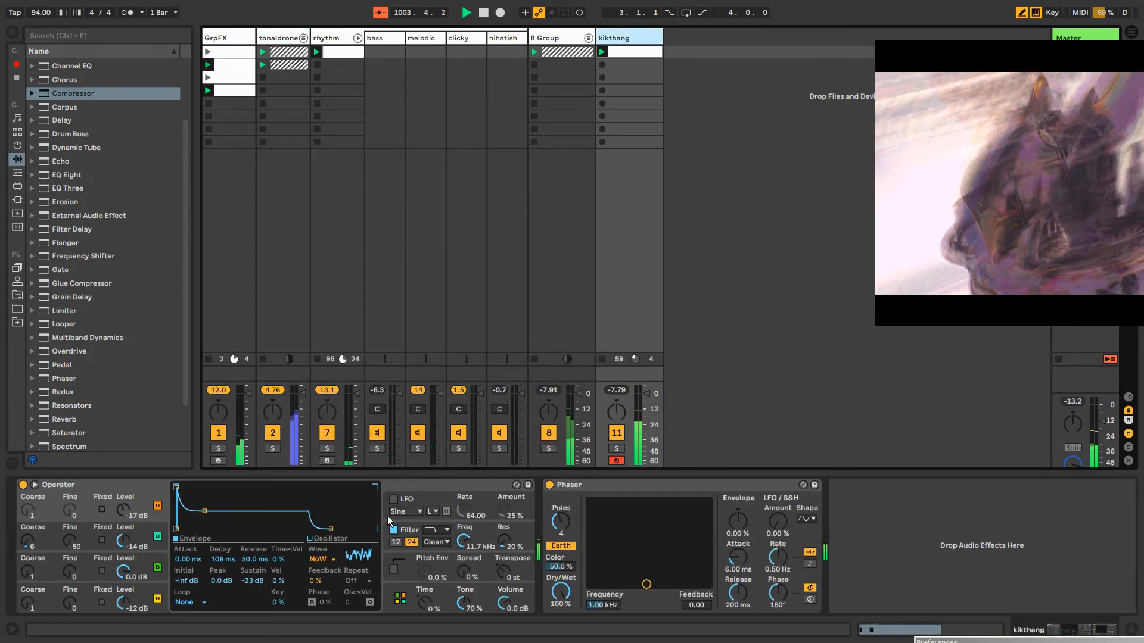
left_click(566, 38)
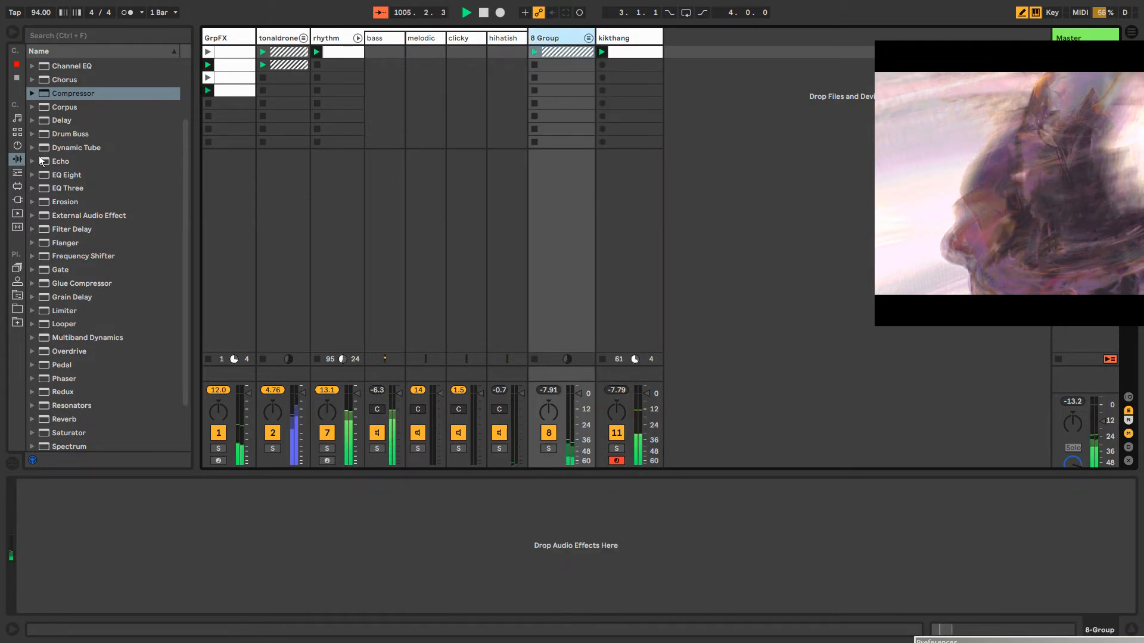
scroll(51, 163, "up", 4)
left_click_drag(64, 136, 557, 38)
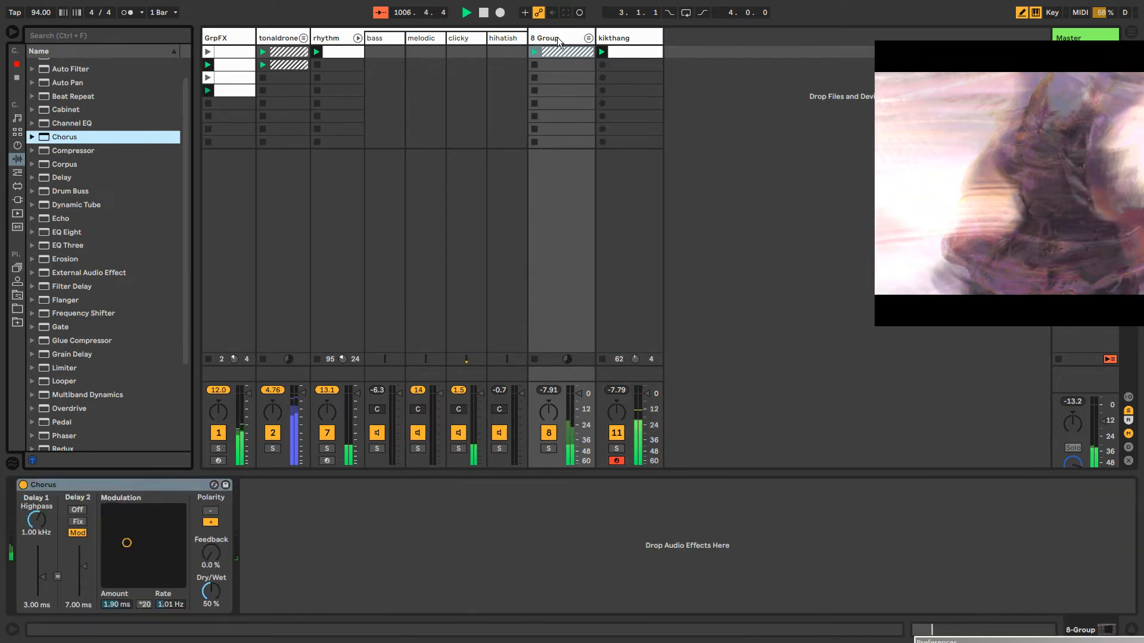
Set the Chorus to 5.00 ms amount, 5.02 Hz rate with the *20 multiplier on, 444 Hz highpass and 75 % feedback
left_click_drag(171, 512, 171, 514)
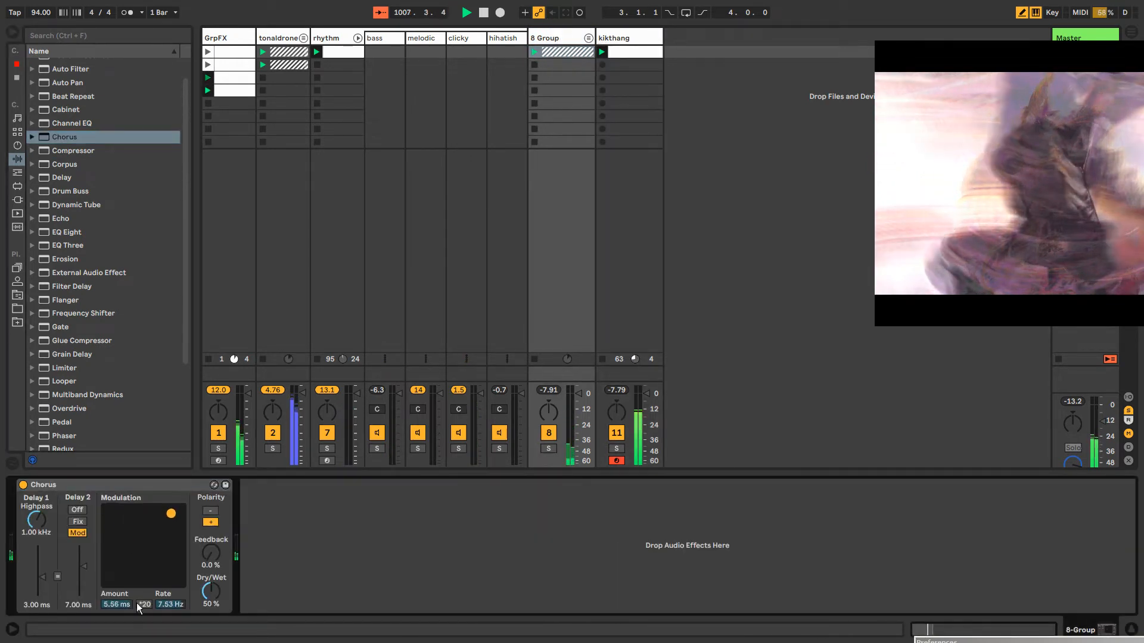
left_click(144, 605)
left_click_drag(211, 554, 133, 532)
left_click_drag(45, 522, 44, 536)
left_click_drag(133, 532, 163, 529)
left_click_drag(201, 563, 163, 523)
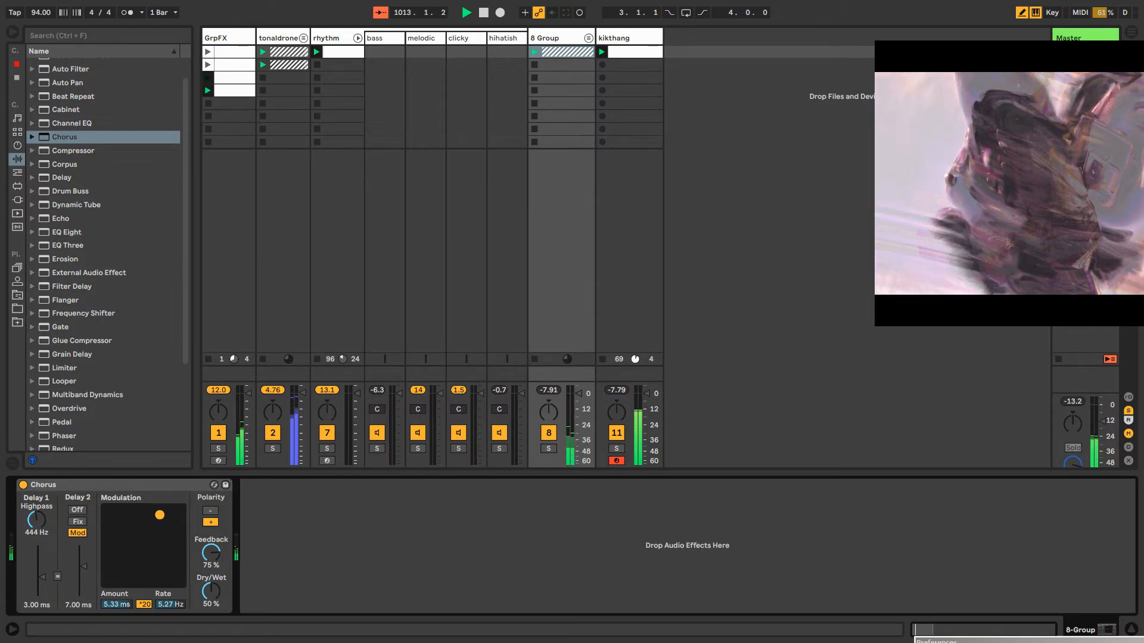
left_click_drag(159, 514, 158, 517)
Group the Chorus into an Audio Effect Rack and insert a Utility before it with the input set to Left
left_click(149, 486)
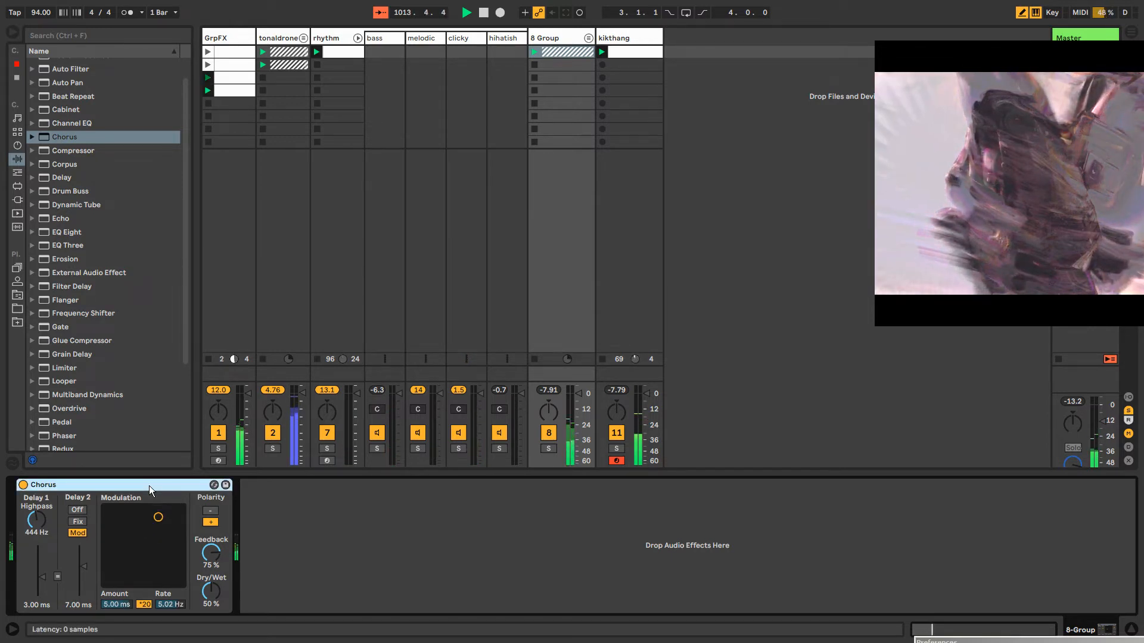
key("ctrl+g")
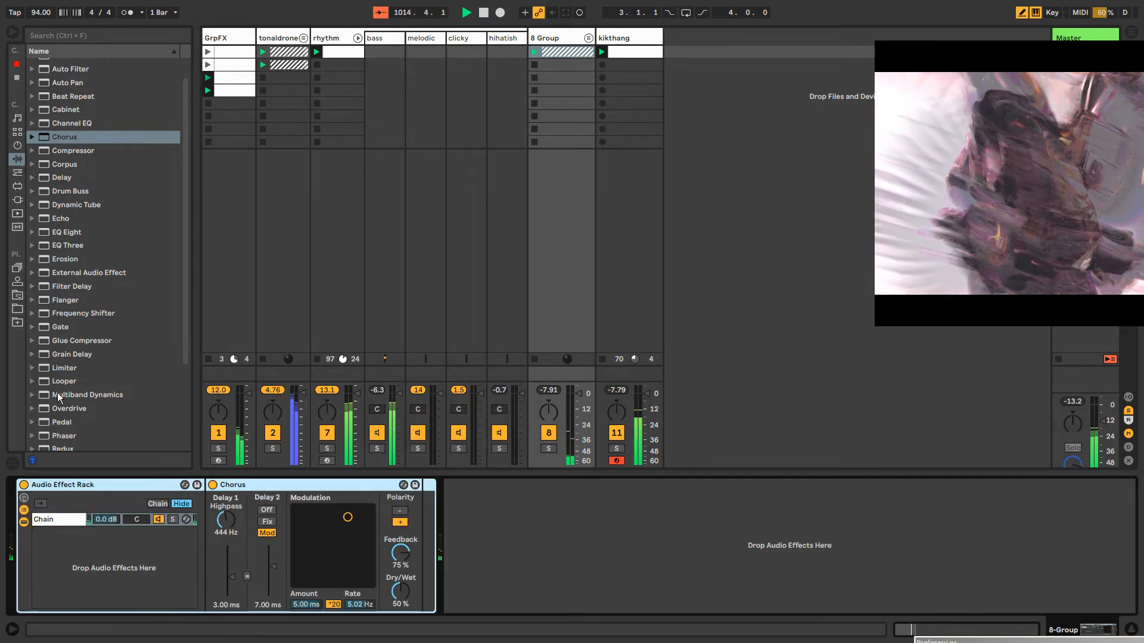
scroll(119, 395, "down", 4)
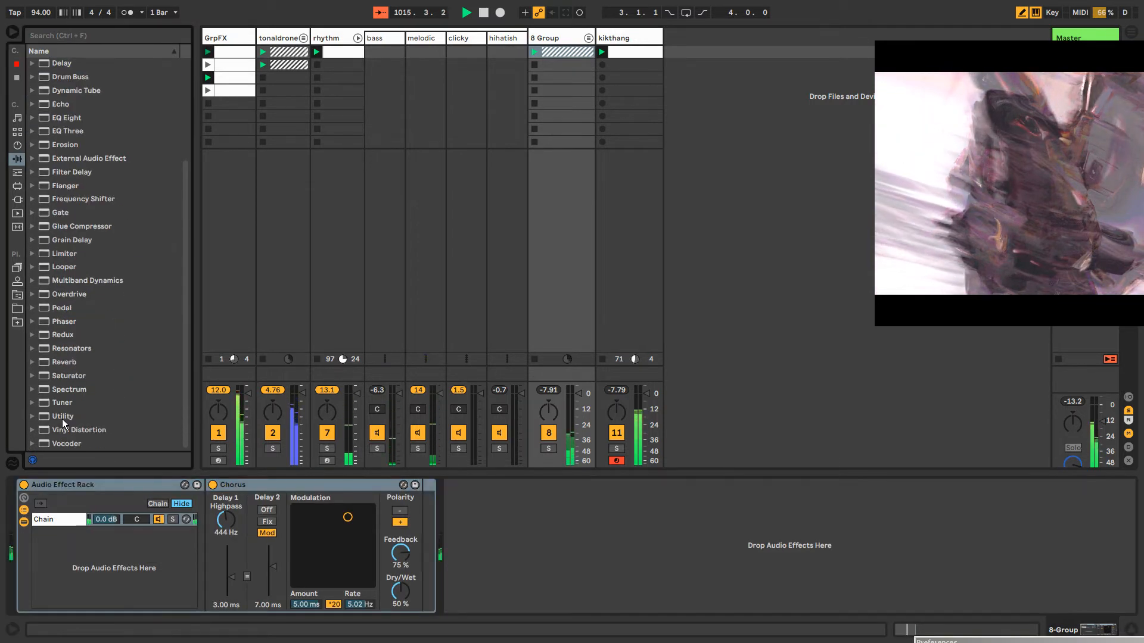
left_click_drag(63, 417, 219, 522)
left_click(221, 521)
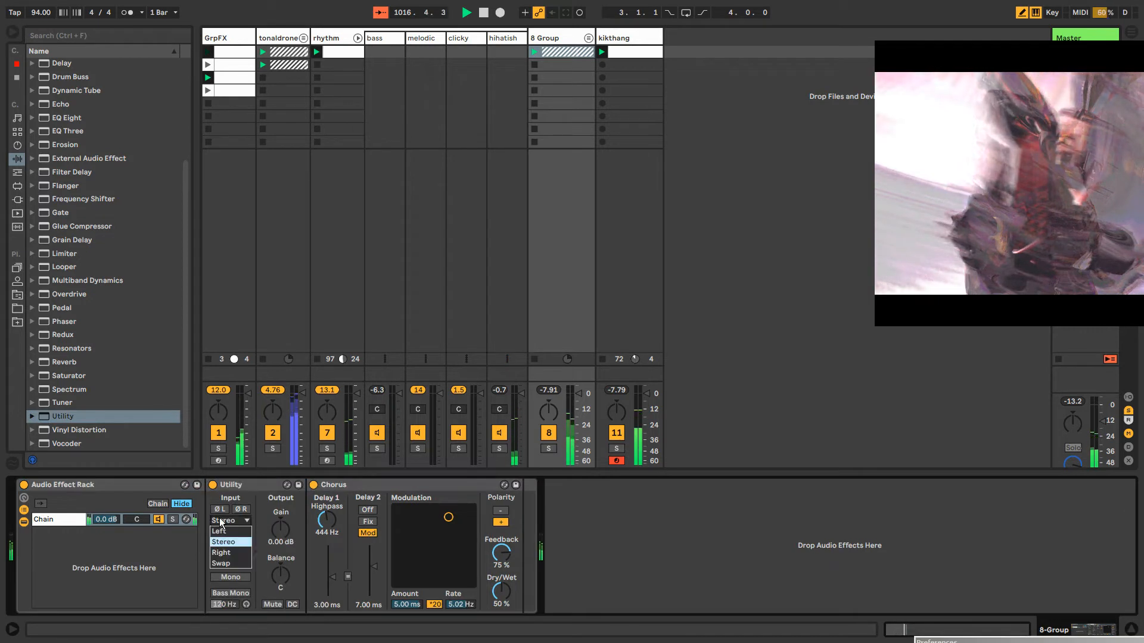
left_click(218, 530)
Copy the Utility to after the Chorus and set the balance of both Utilities to 50L
left_click(239, 487)
left_click_drag(239, 487, 510, 524)
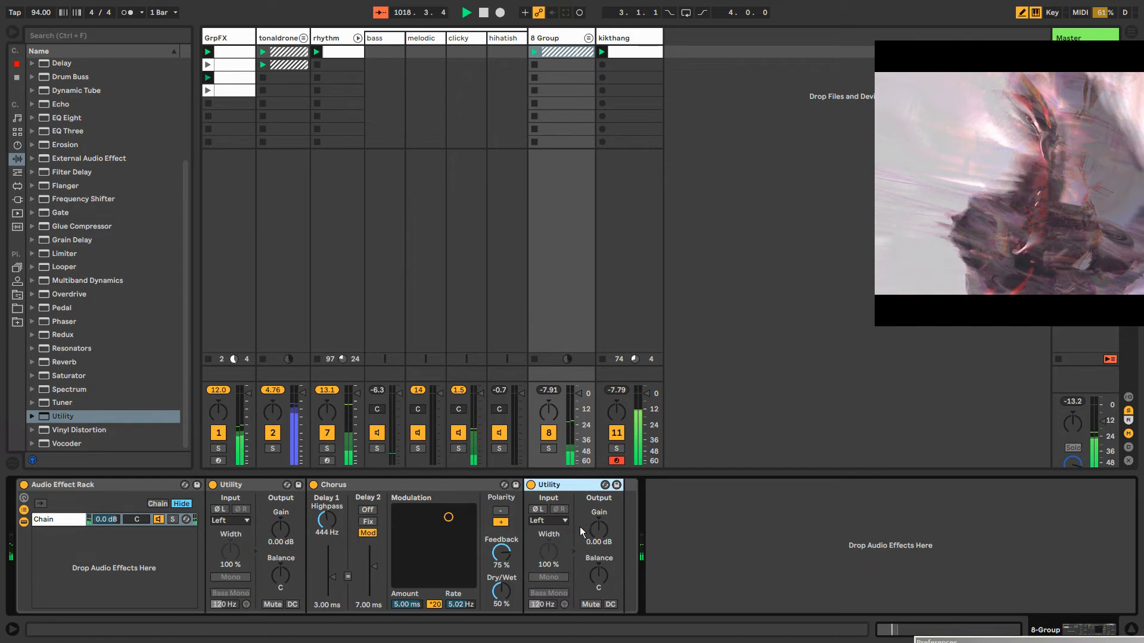
left_click_drag(598, 576, 598, 632)
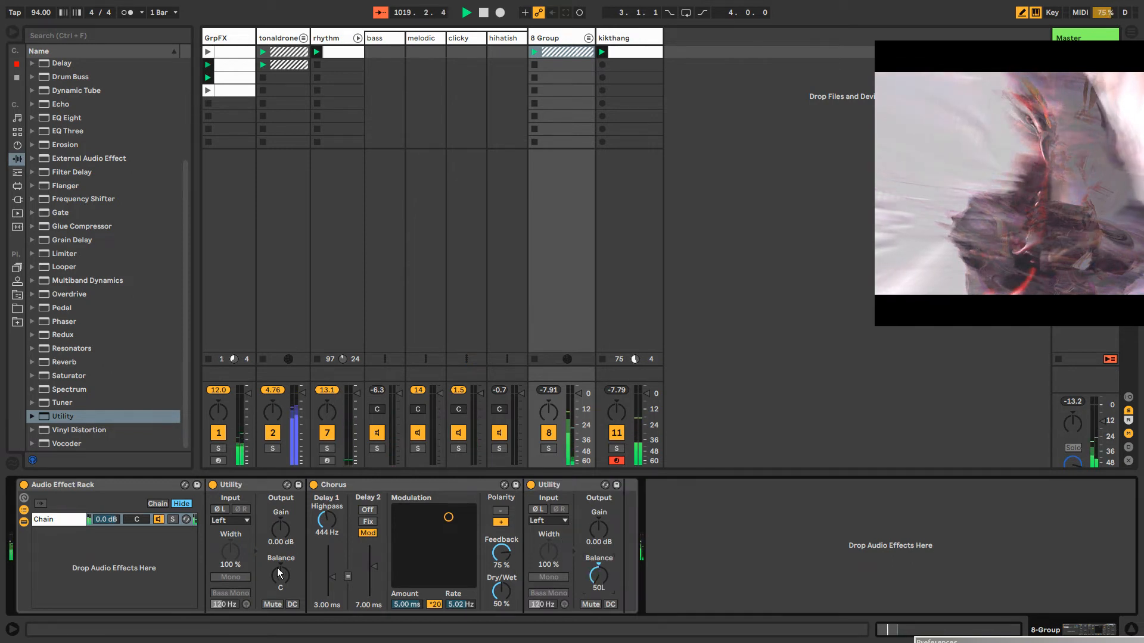
left_click_drag(279, 574, 279, 632)
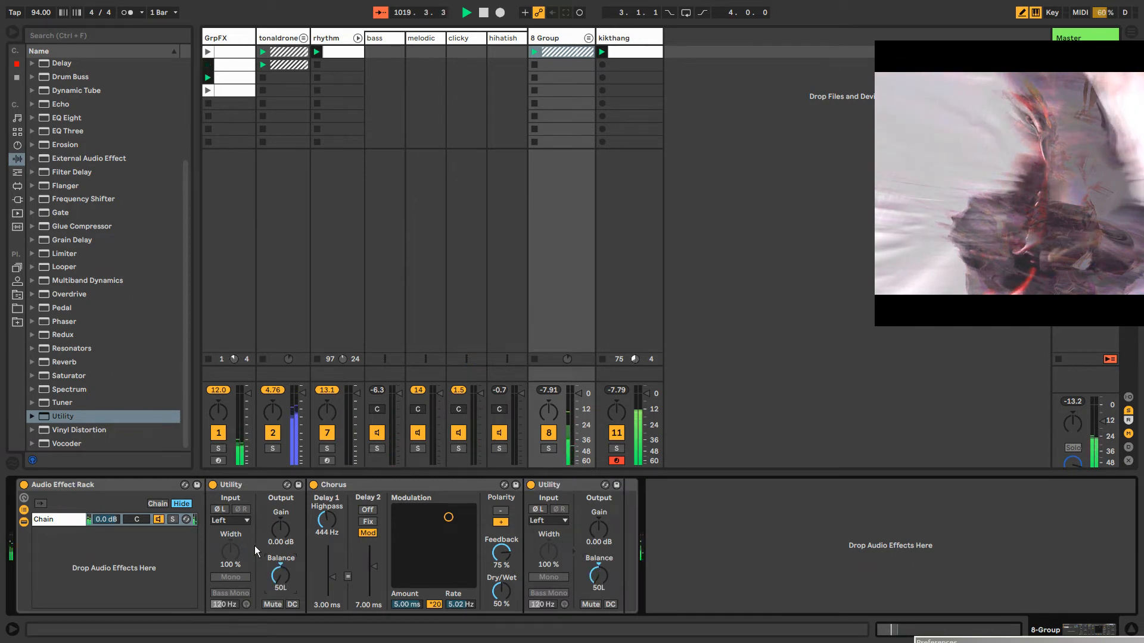
Duplicate the rack chain, set both its Utility balances to 50R, and change its Chorus to 3.08 ms amount and 5.27 Hz rate
left_click(70, 520)
key("ctrl+d")
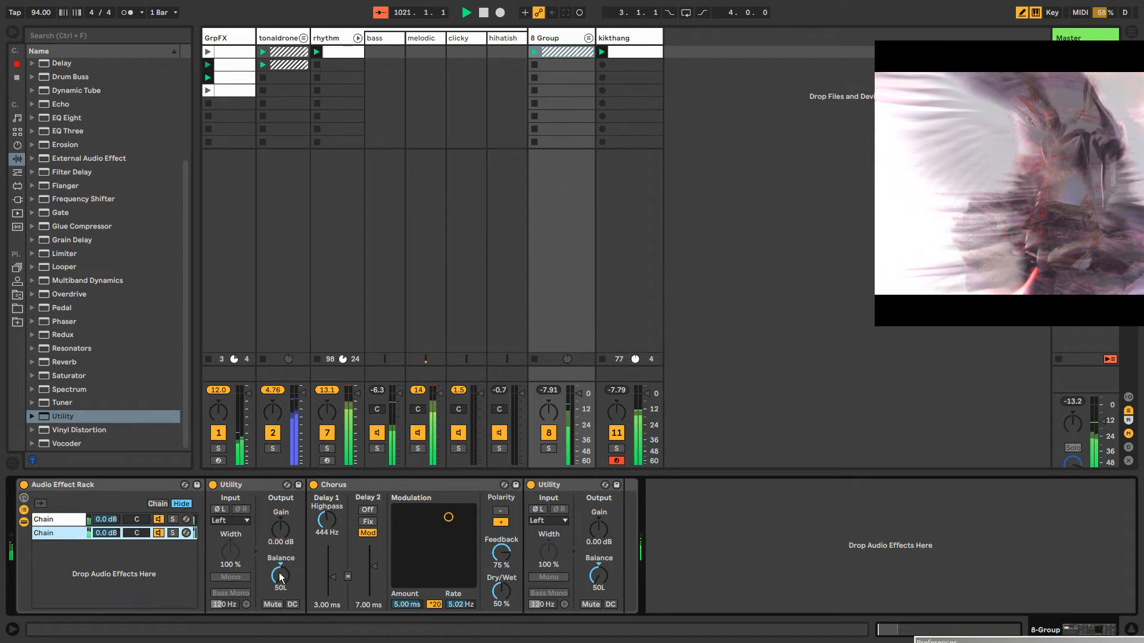
left_click_drag(281, 575, 289, 578)
left_click_drag(448, 517, 450, 531)
left_click_drag(598, 576, 598, 555)
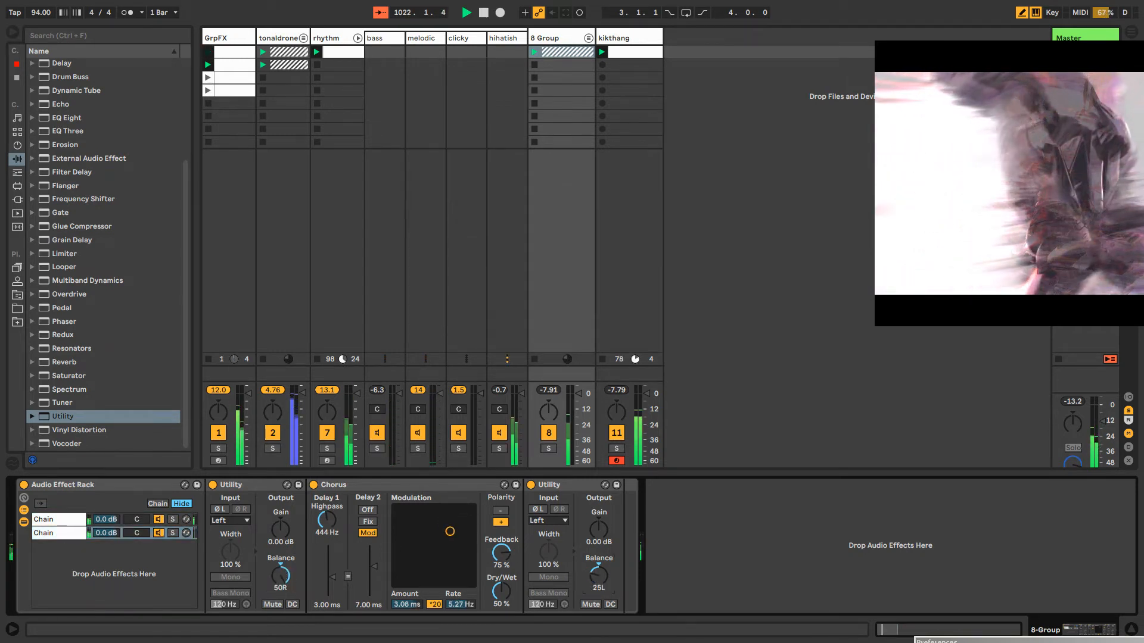
Switch the input of both Utilities in the duplicated chain to Right
left_click(549, 523)
left_click(539, 552)
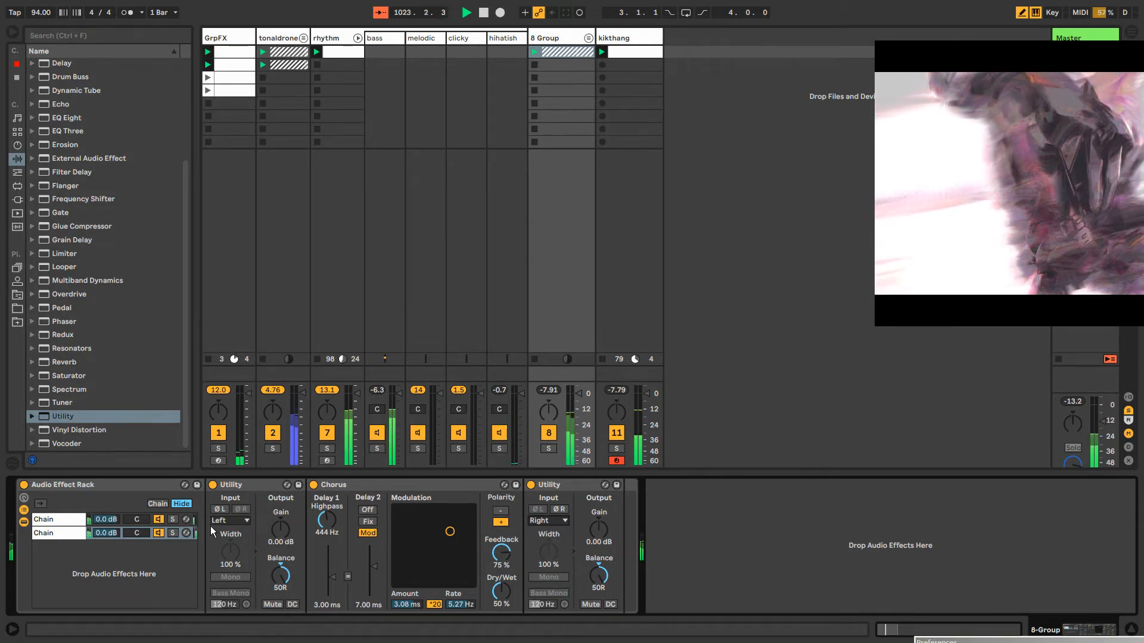
left_click(228, 520)
left_click(221, 552)
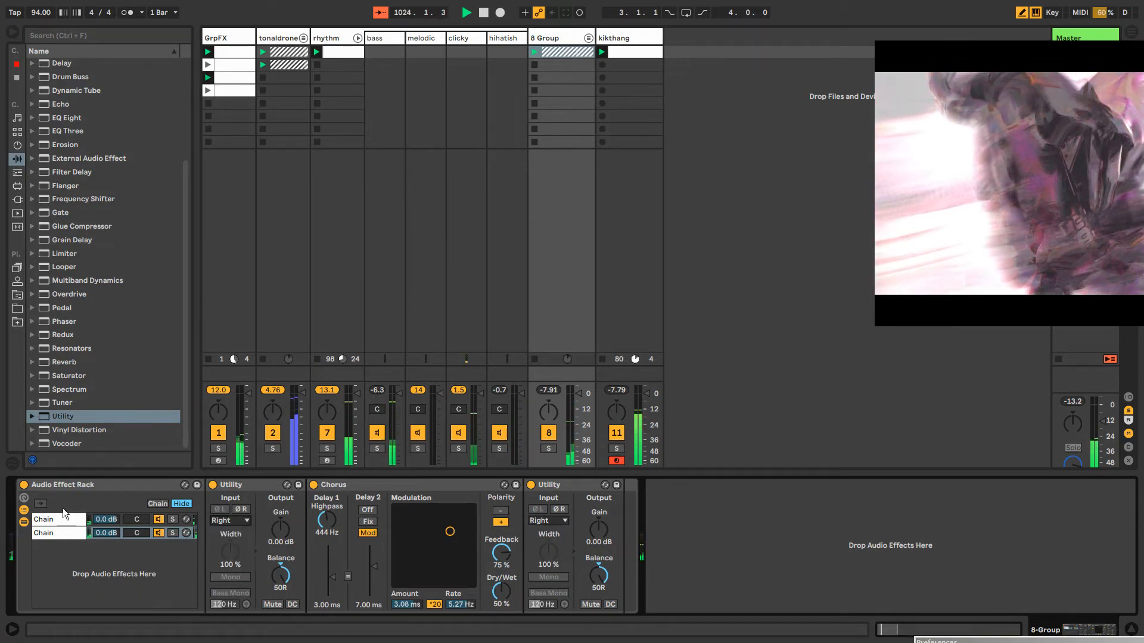
Add a MIDI track, place it just before the ungrouped-named "8 Group" track, and name it SpatterFX
left_click(557, 63)
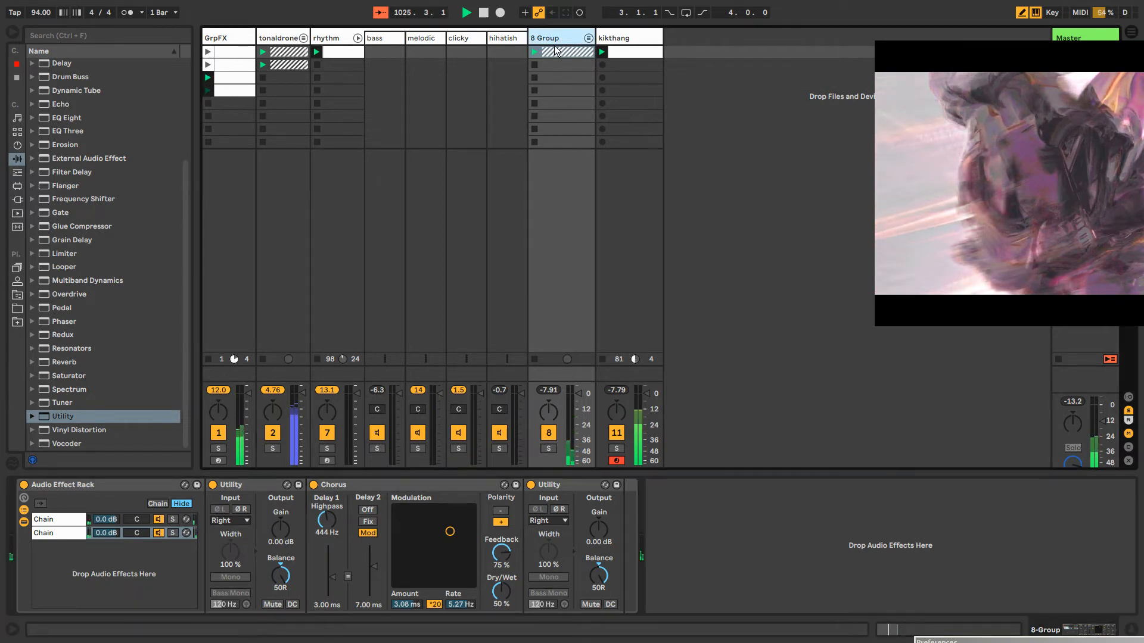
key("ctrl+shift+t")
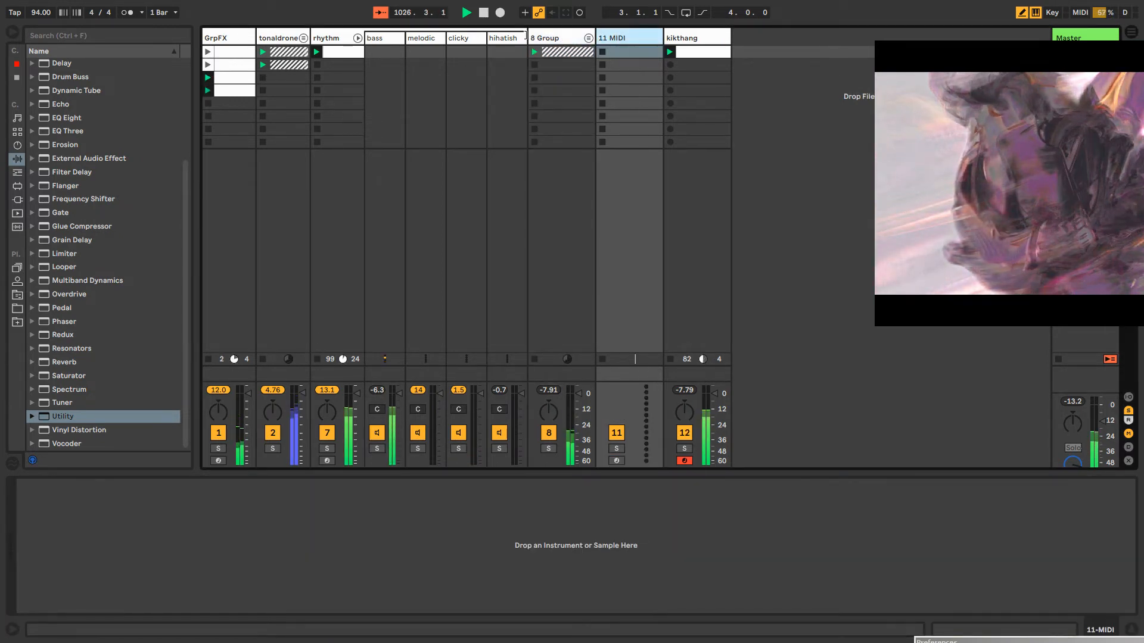
left_click_drag(611, 38, 581, 43)
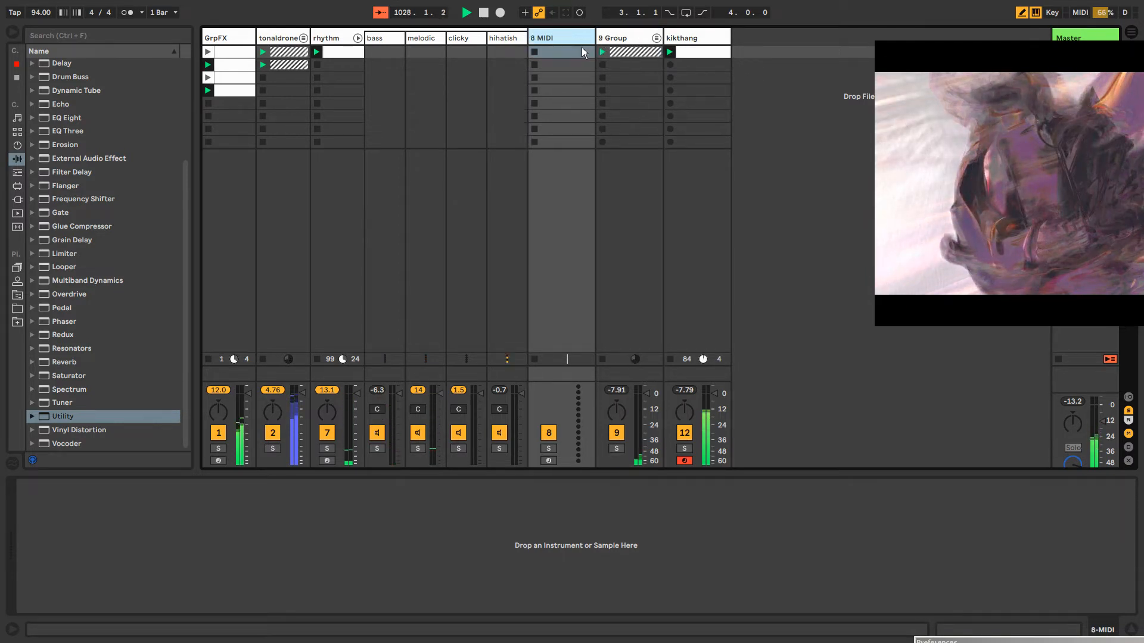
key("ctrl+r")
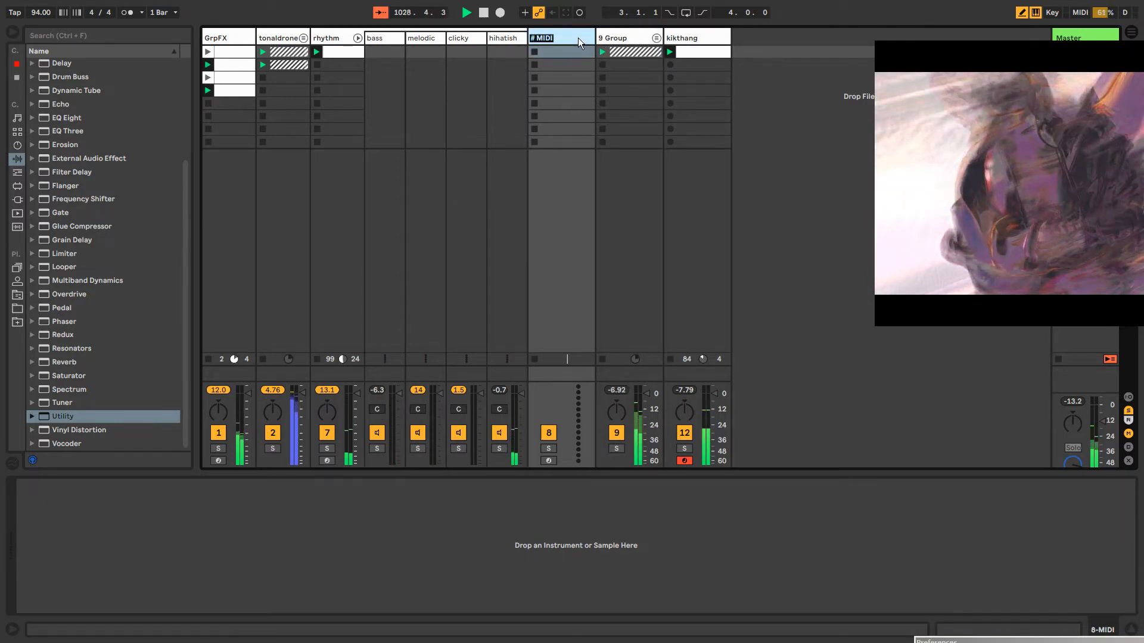
type("Spatter")
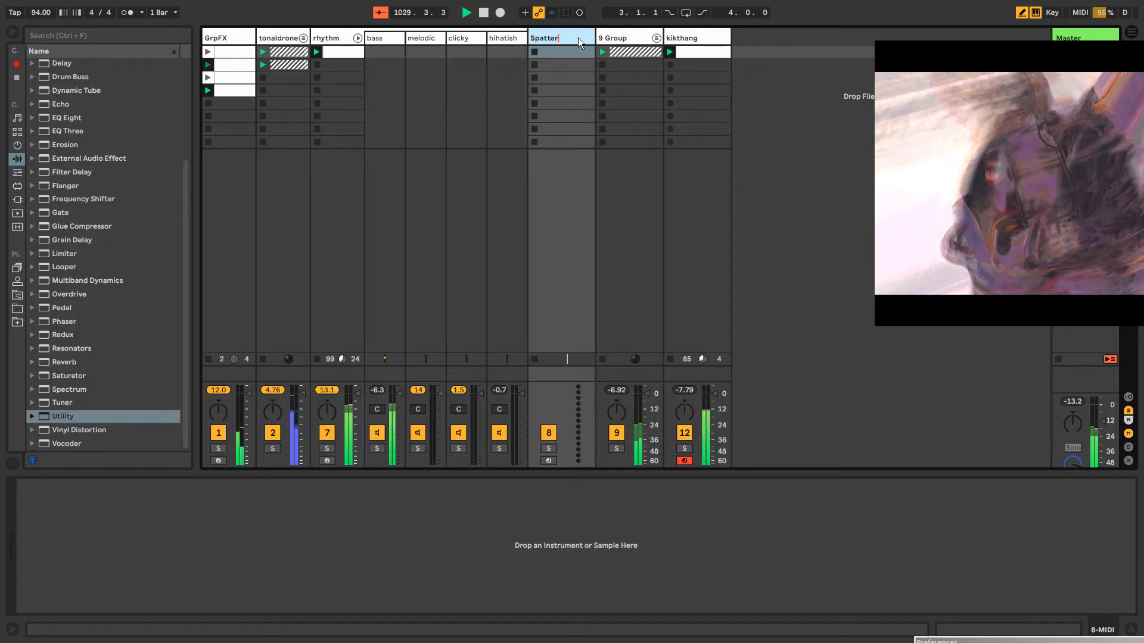
type("FX")
Rename the group track beside SpatterFX as Spatter
left_click(625, 40)
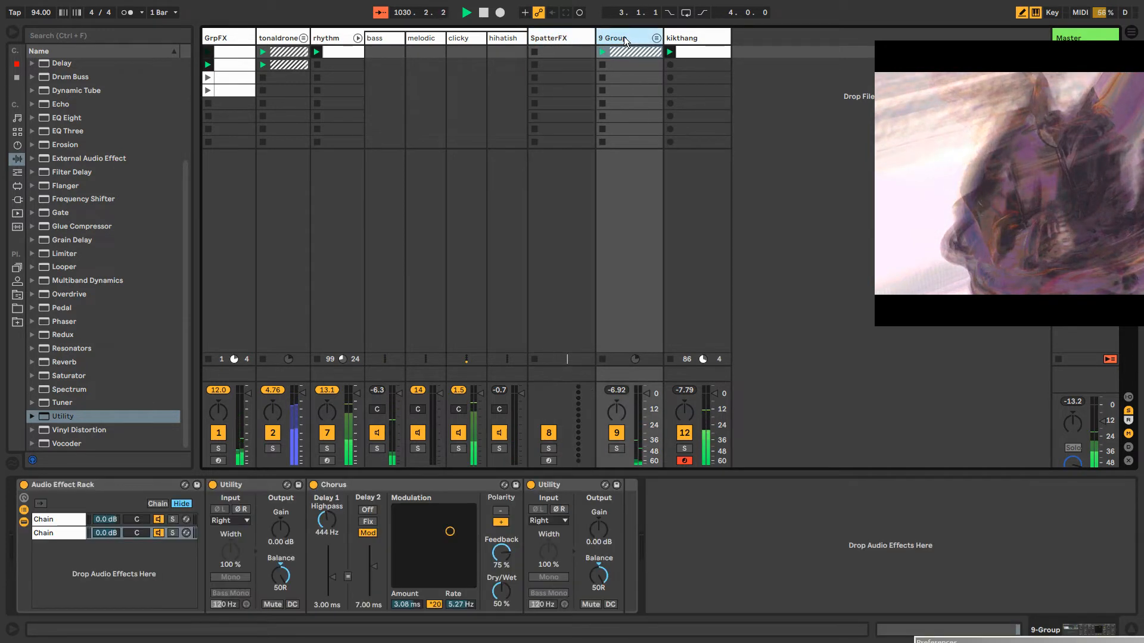
key("ctrl+r")
type("Spatter")
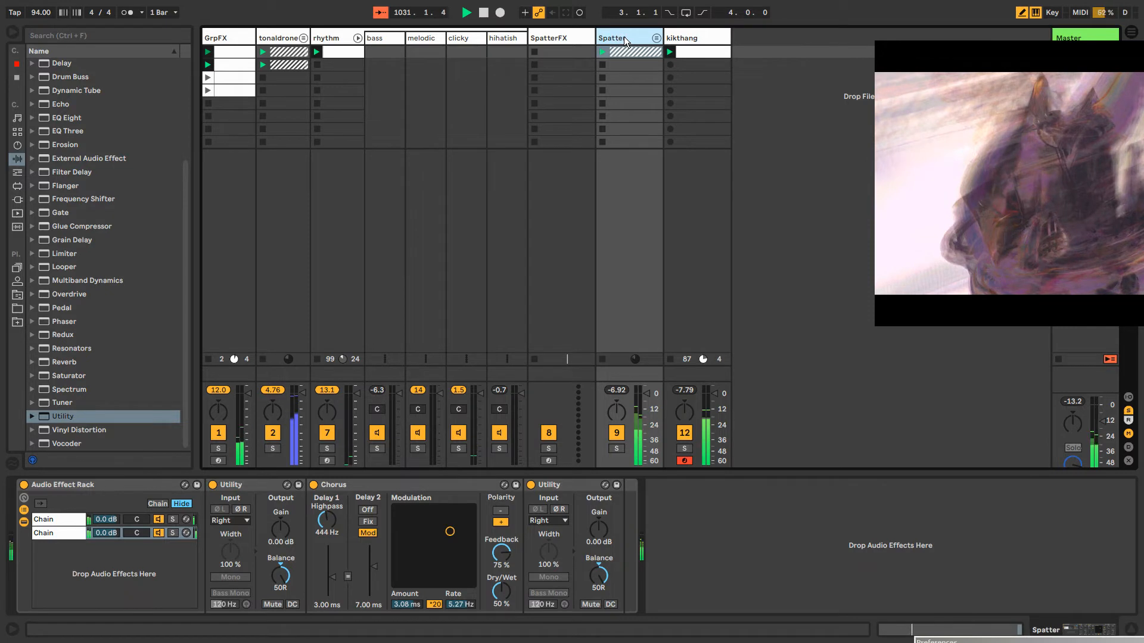
key("Return")
Move the Chorus Audio Effect Rack from the Spatter group onto the SpatterFX track
left_click(575, 42)
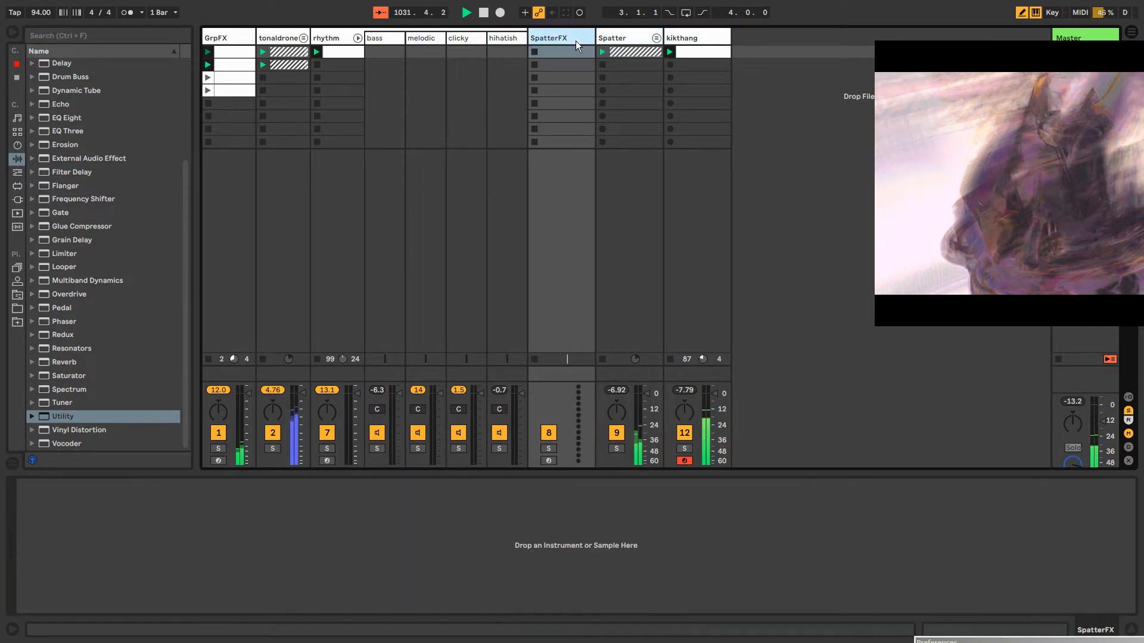
left_click(622, 41)
left_click_drag(61, 484, 503, 82)
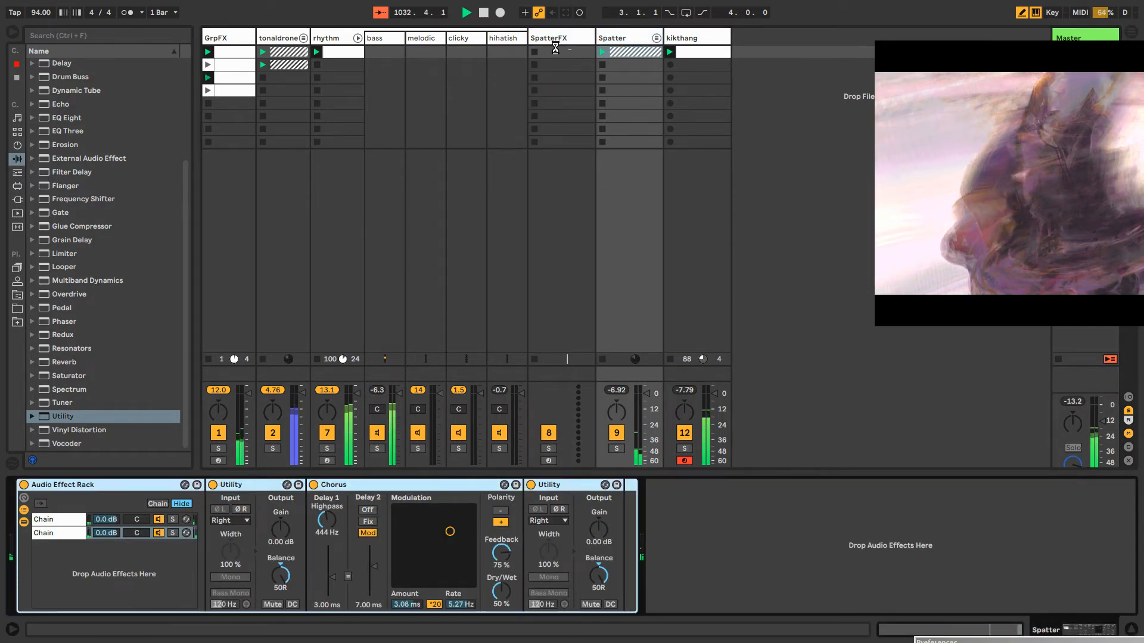
left_click_drag(555, 48, 557, 52)
left_click(557, 43)
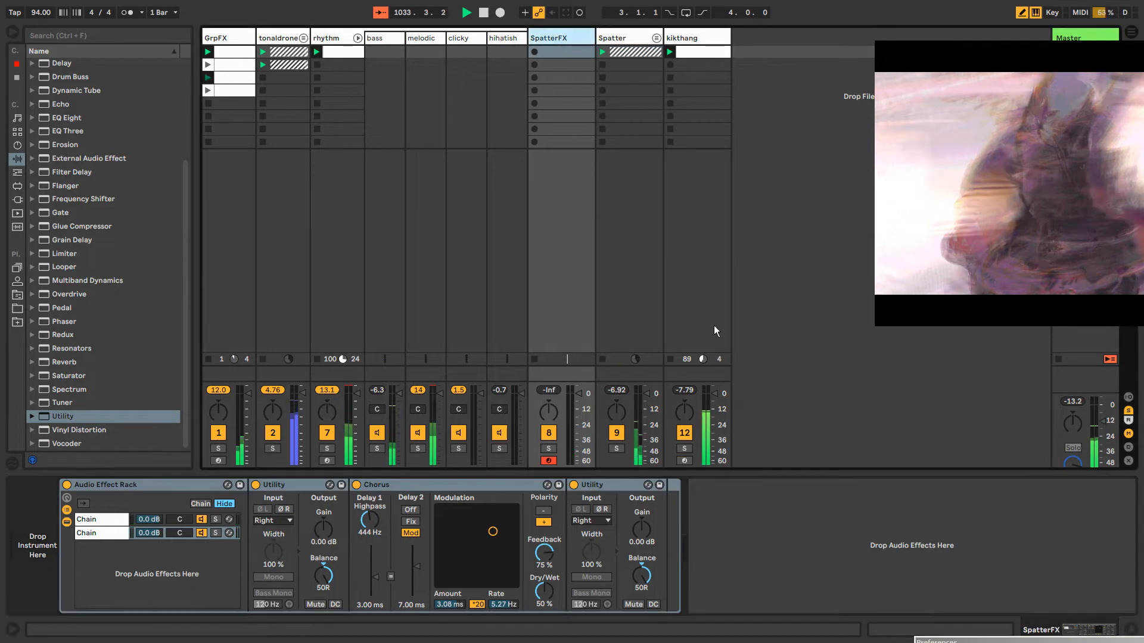
Show the track routing controls and set the Spatter group's audio output to Sends Only
key("ctrl+alt+i")
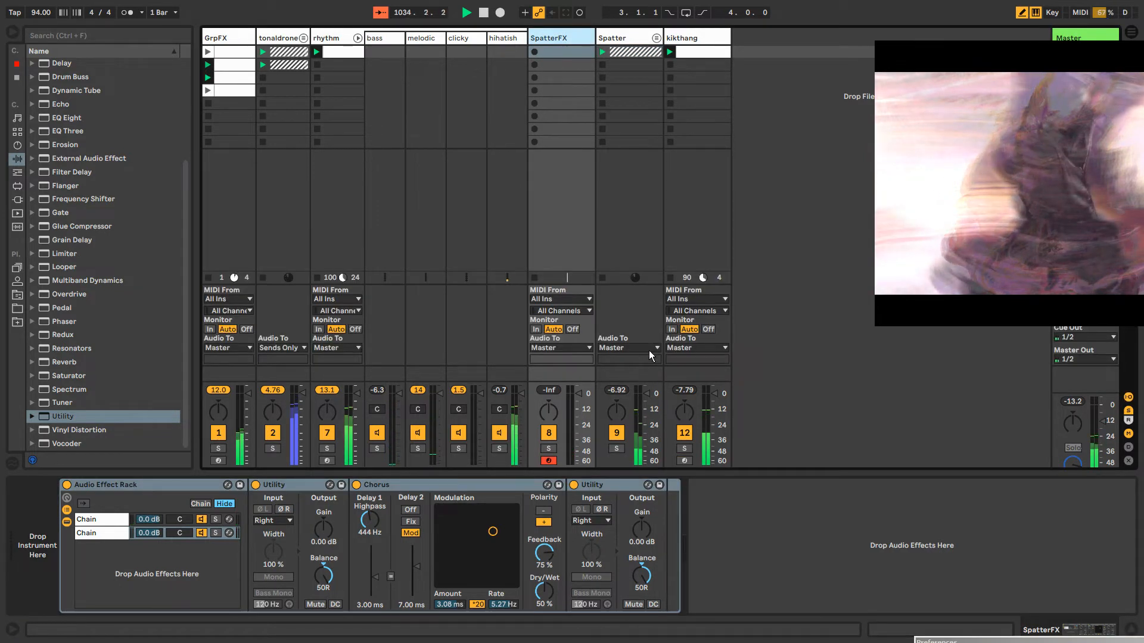
left_click(643, 348)
key("Return")
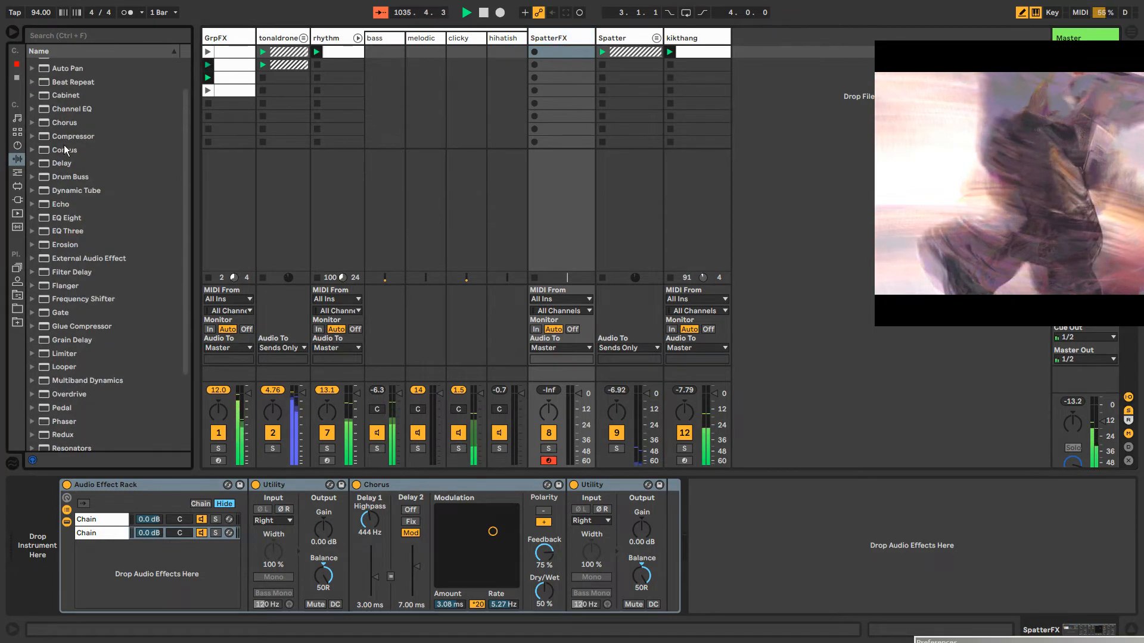
Insert a Gate before the rack on SpatterFX and set its sidechain source to Spatter, Post FX
scroll(65, 149, "up", 5)
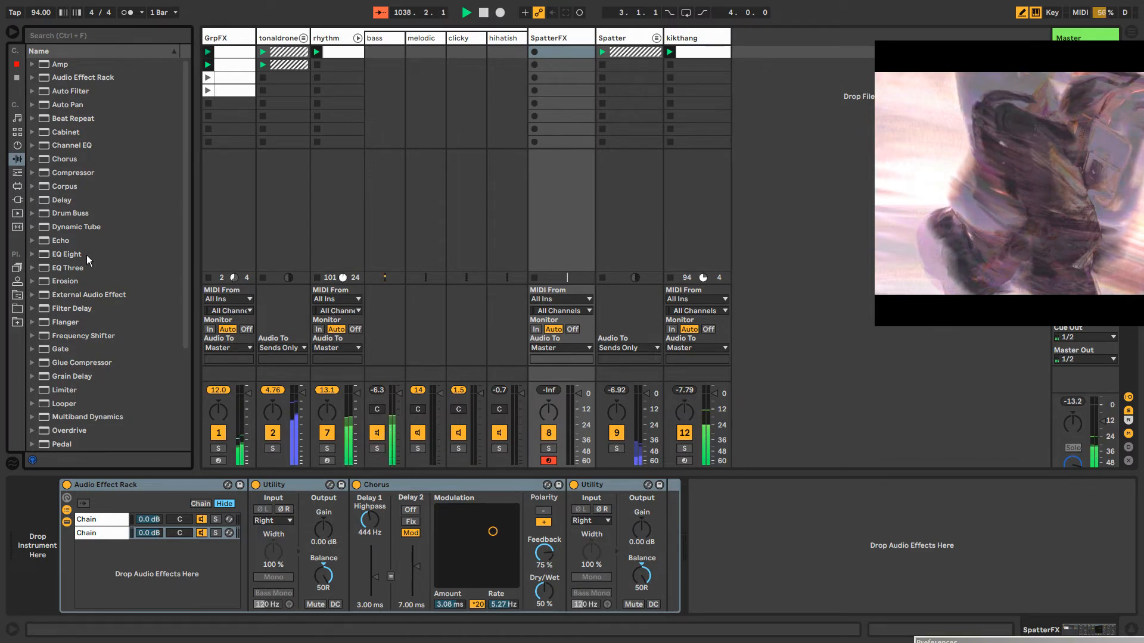
left_click_drag(46, 349, 67, 522)
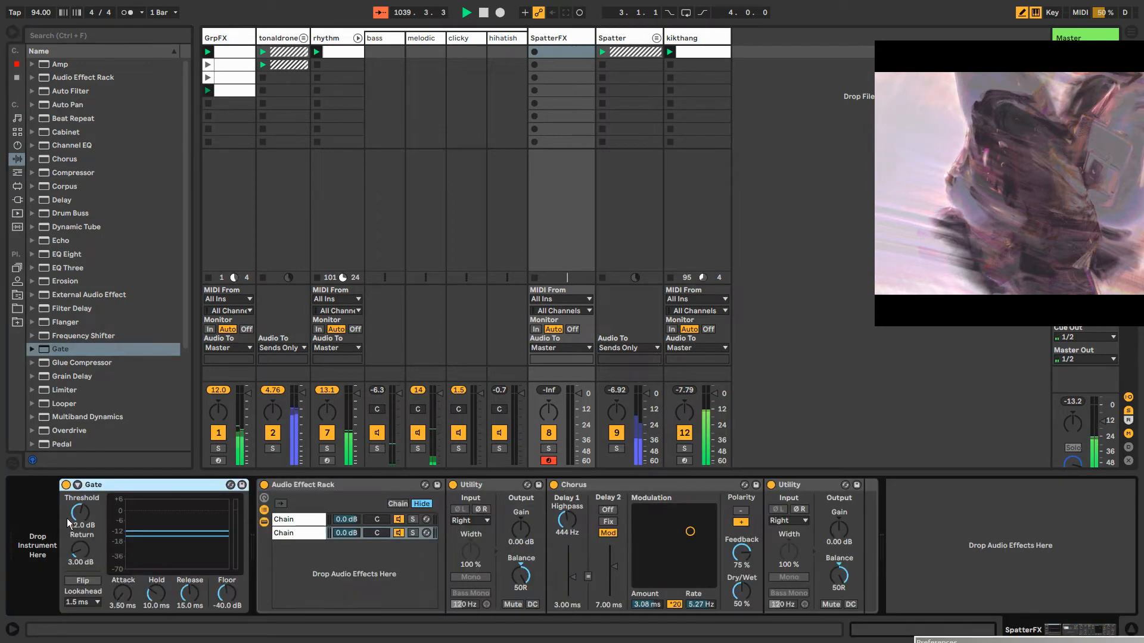
left_click(76, 485)
left_click(85, 520)
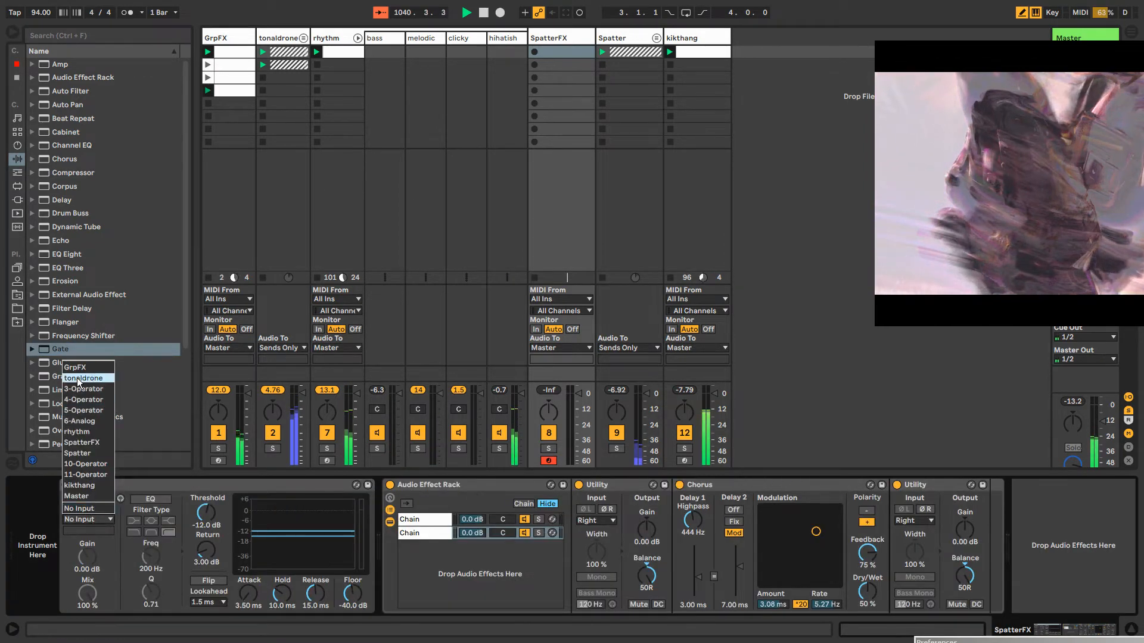
left_click(85, 443)
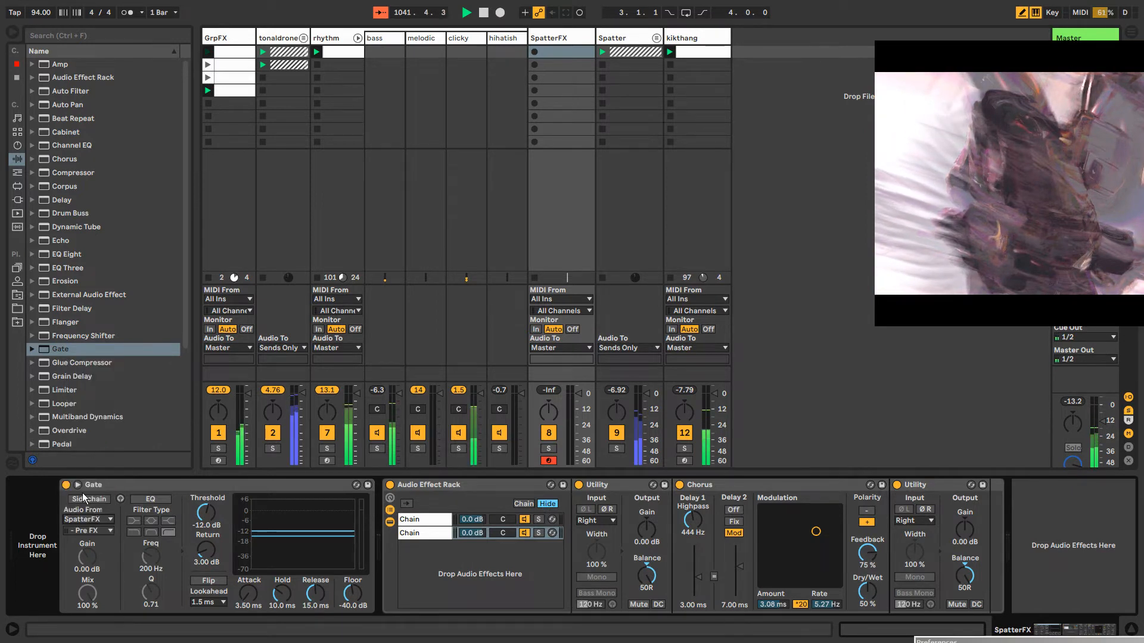
left_click(86, 520)
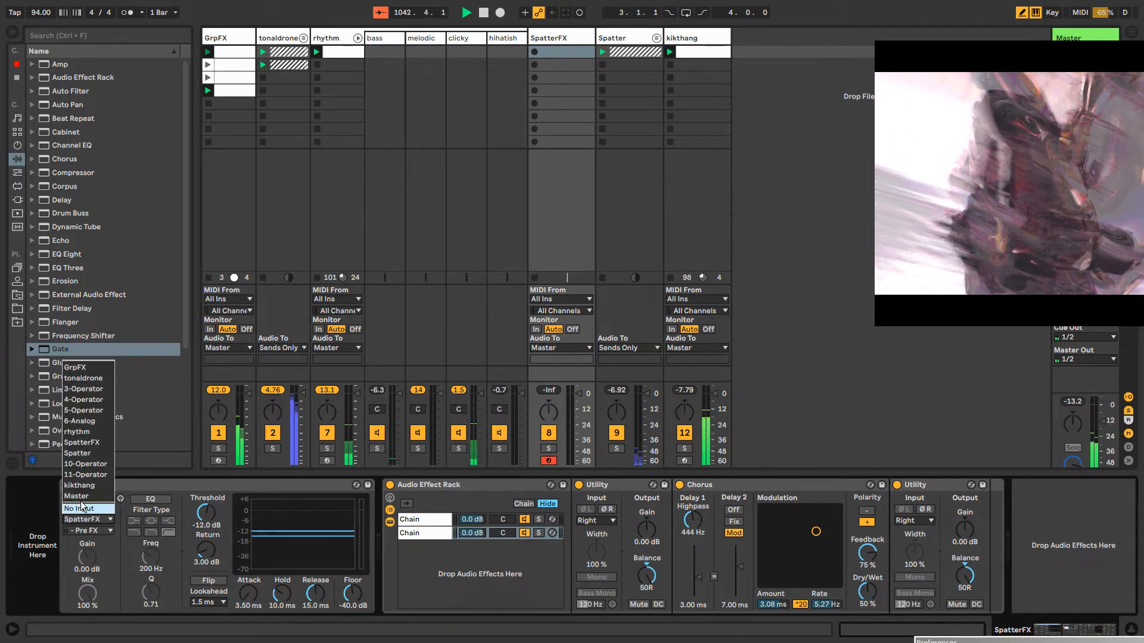
left_click(78, 454)
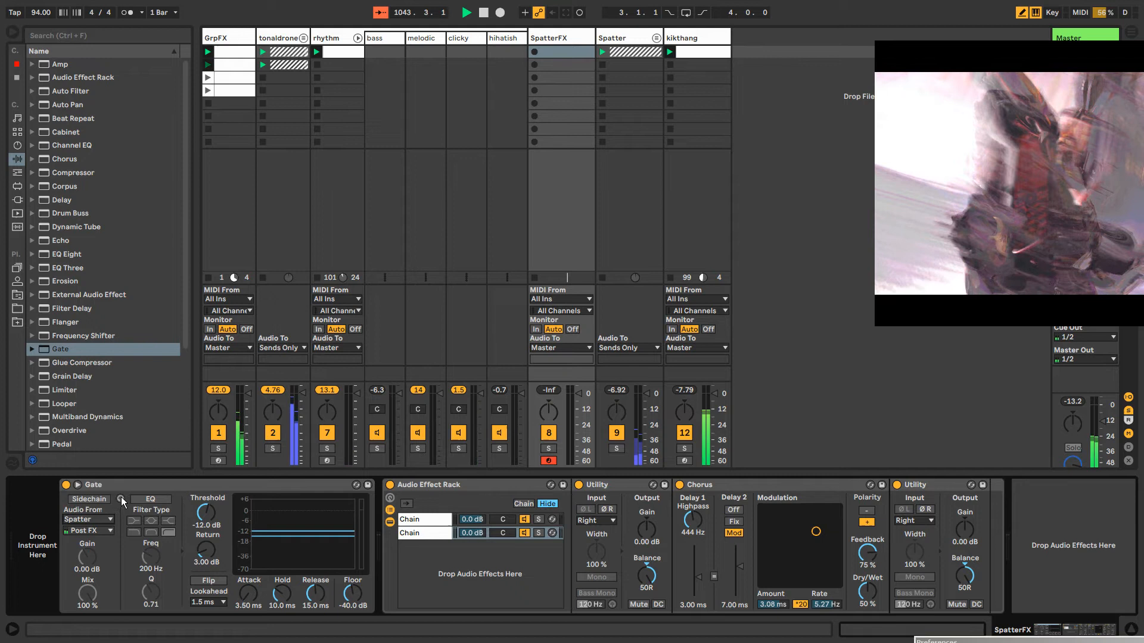
Turn on the Gate's sidechain and sidechain listening, then collapse the device and hide the track routing controls
left_click(89, 499)
left_click(121, 499)
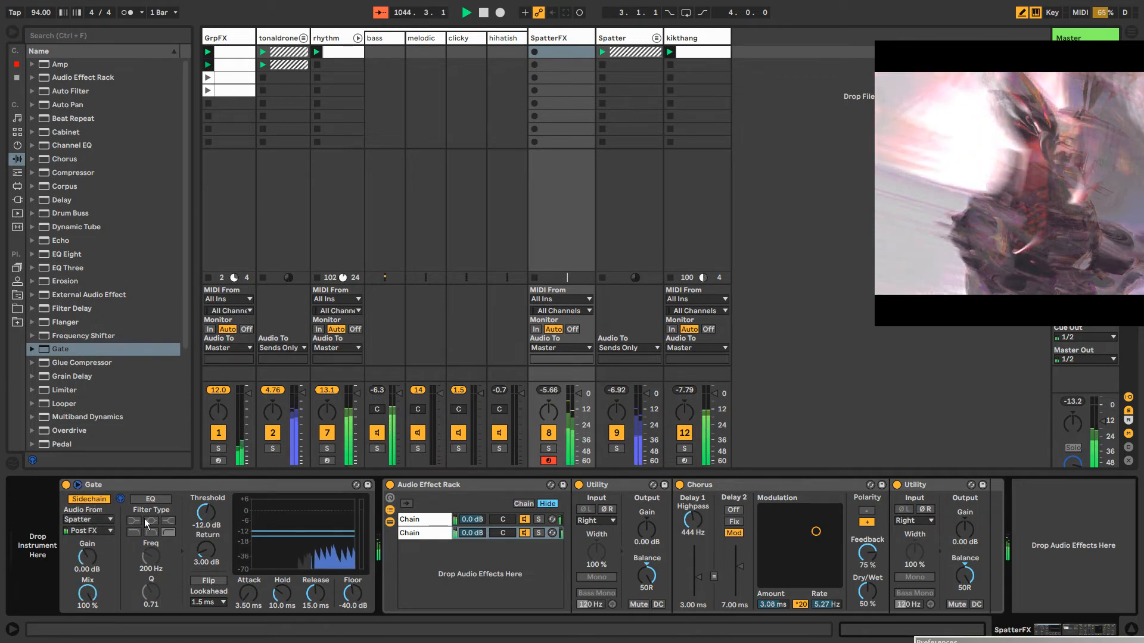
left_click(108, 486)
double_click(107, 486)
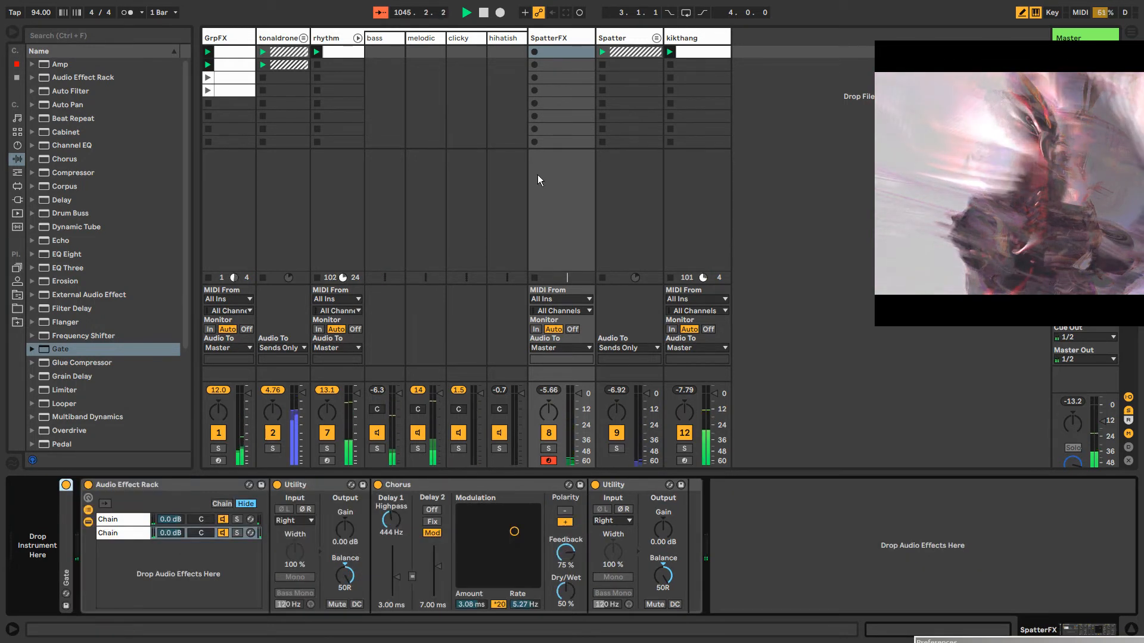
key("ctrl+alt+i")
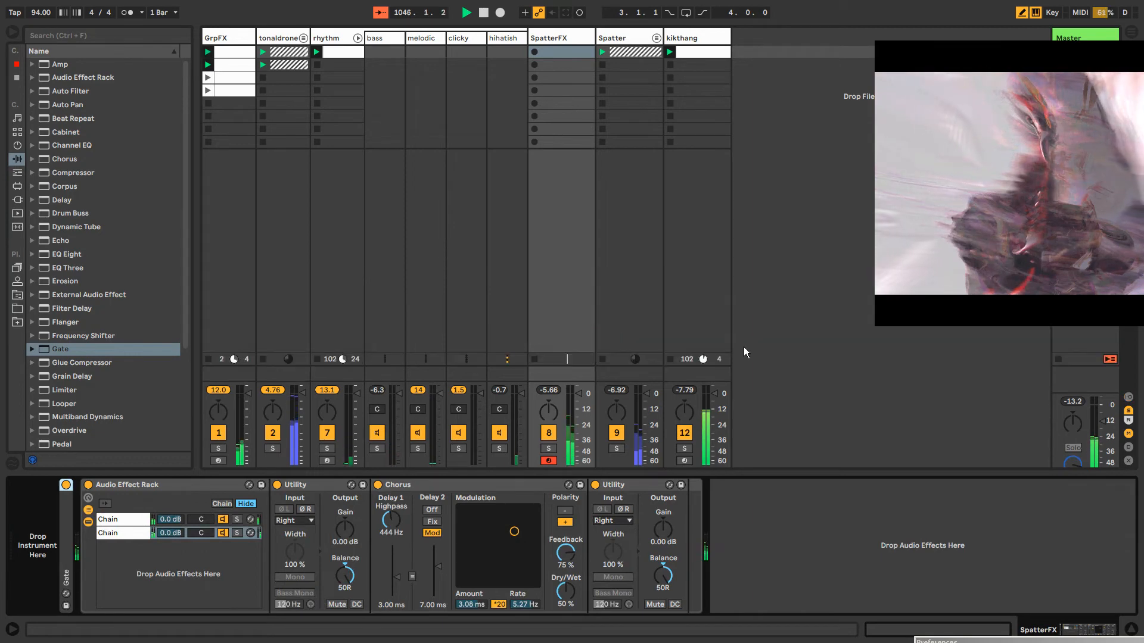
left_click_drag(1007, 178, 878, 201)
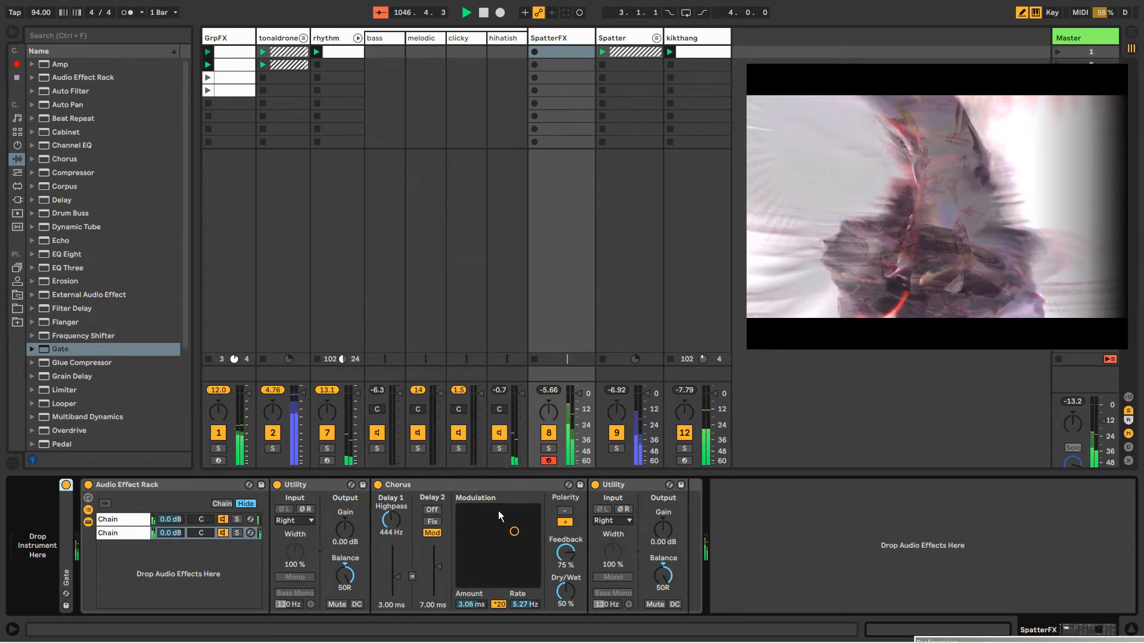
Copy the four GrpFX clips into the first four SpatterFX slots and launch the first one
double_click(572, 51)
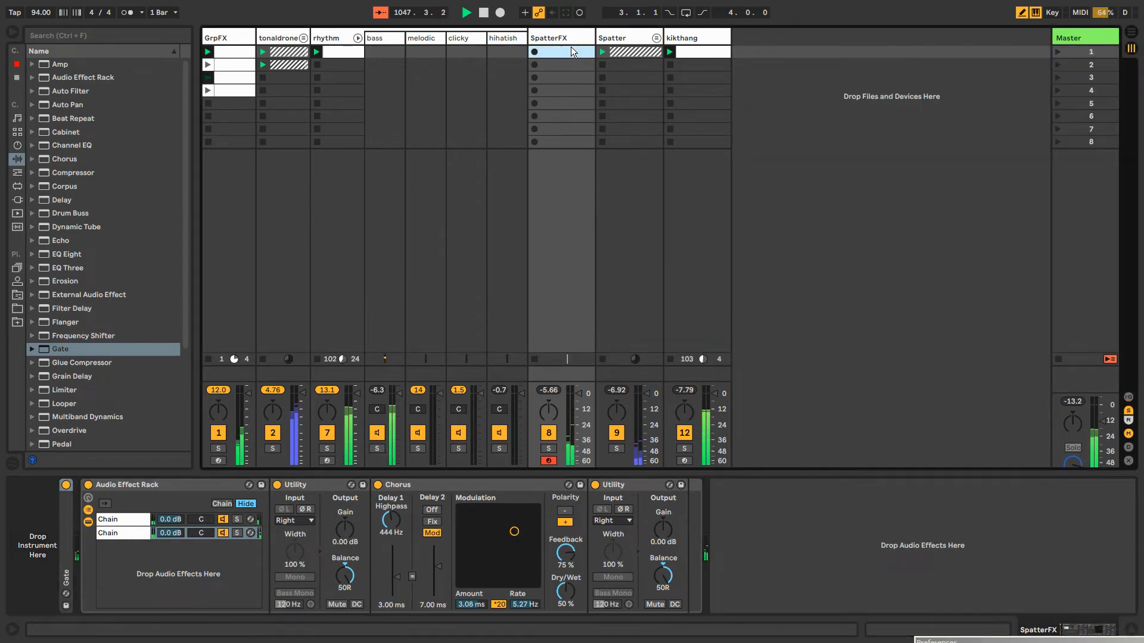
left_click(236, 64)
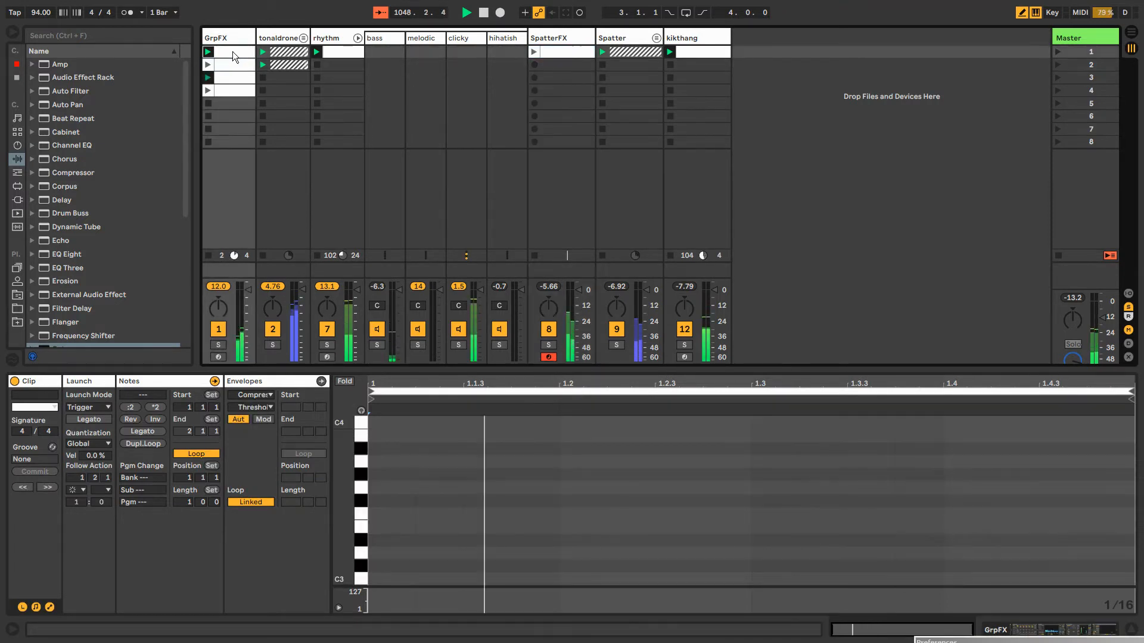
left_click(236, 91, "shift")
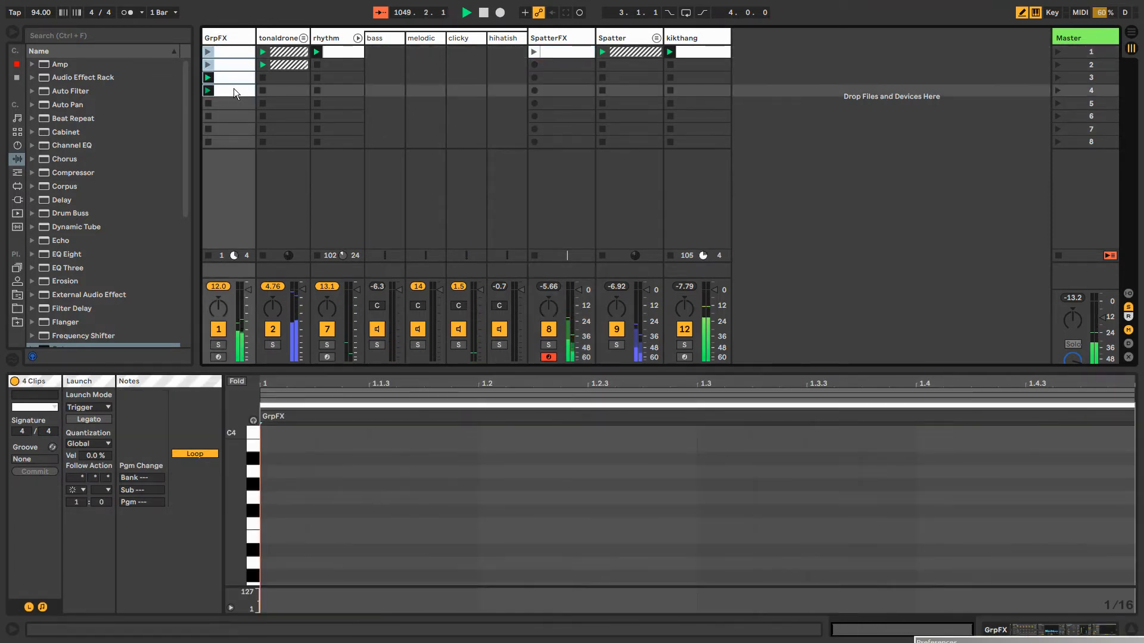
left_click(571, 54)
key("ctrl+v")
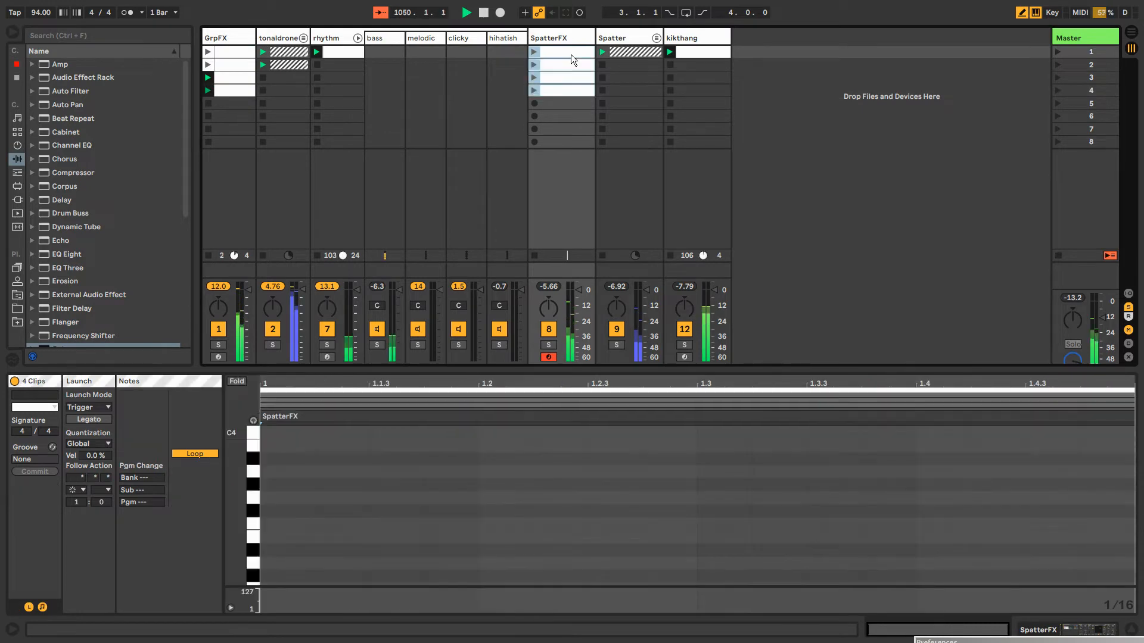
left_click(534, 53)
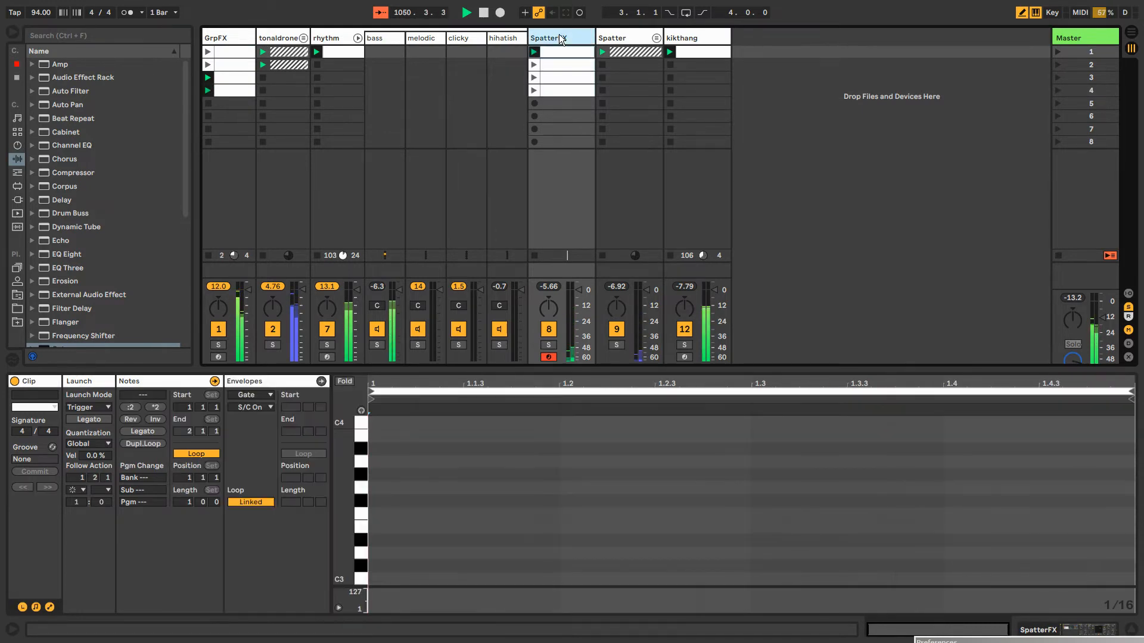
Record varying Chorus amount and rate automation for the first rack chain into the playing SpatterFX clips
left_click(432, 119)
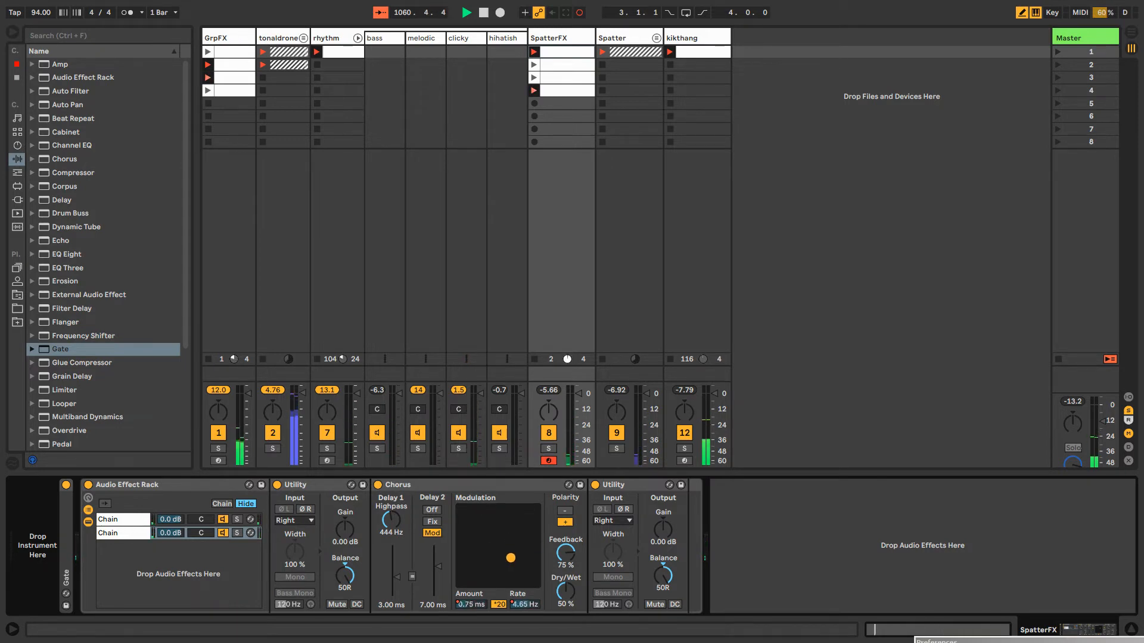
left_click(114, 529)
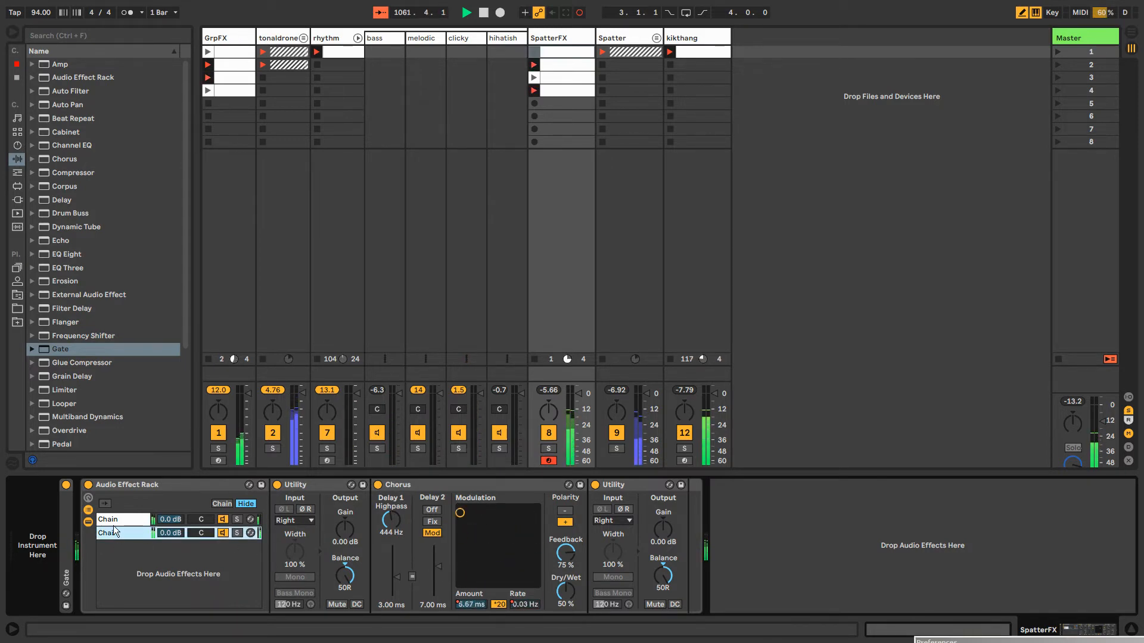
left_click(117, 520)
left_click_drag(514, 517, 531, 513)
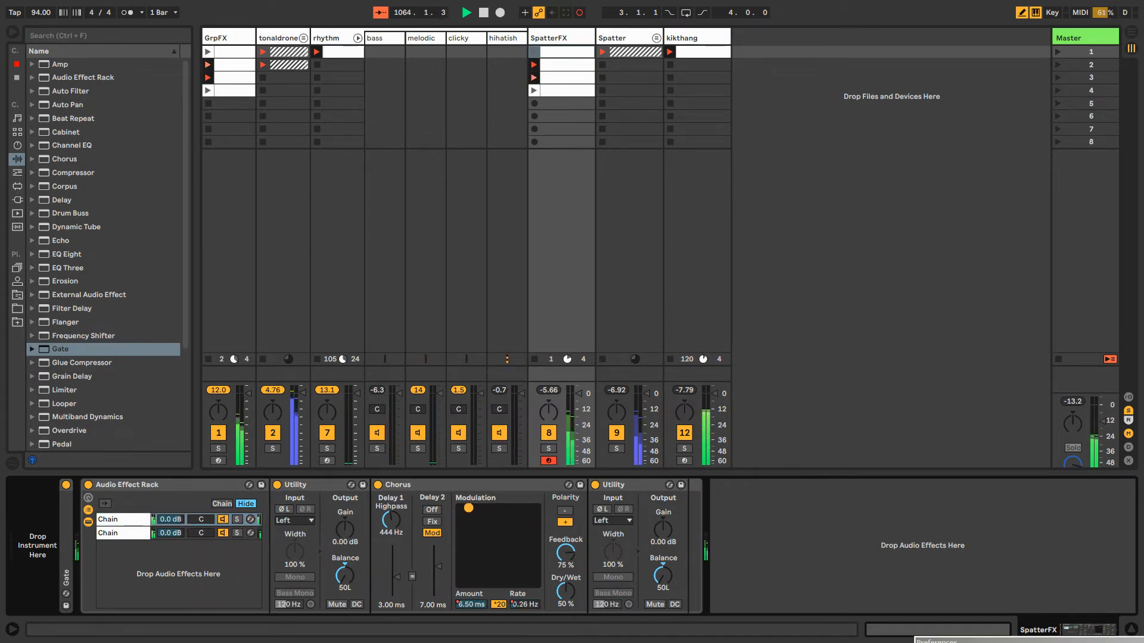
left_click_drag(468, 507, 517, 557)
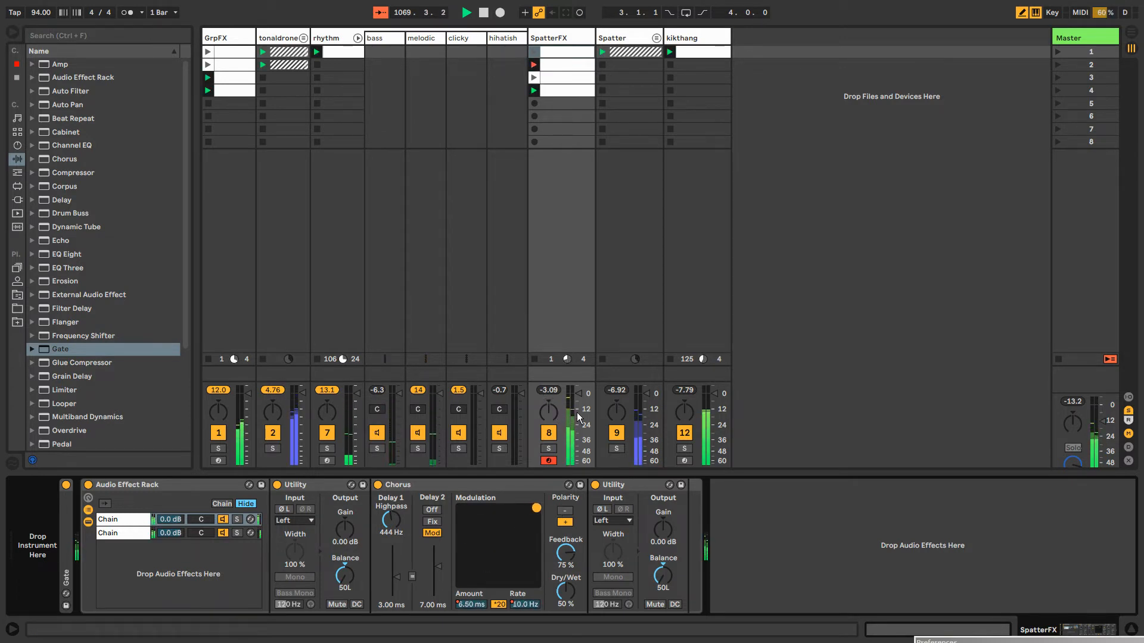
In the second chain's Chorus, switch the polarity to negative, set feedback to 60% and dry/wet to 43%
left_click(125, 533)
left_click(569, 511)
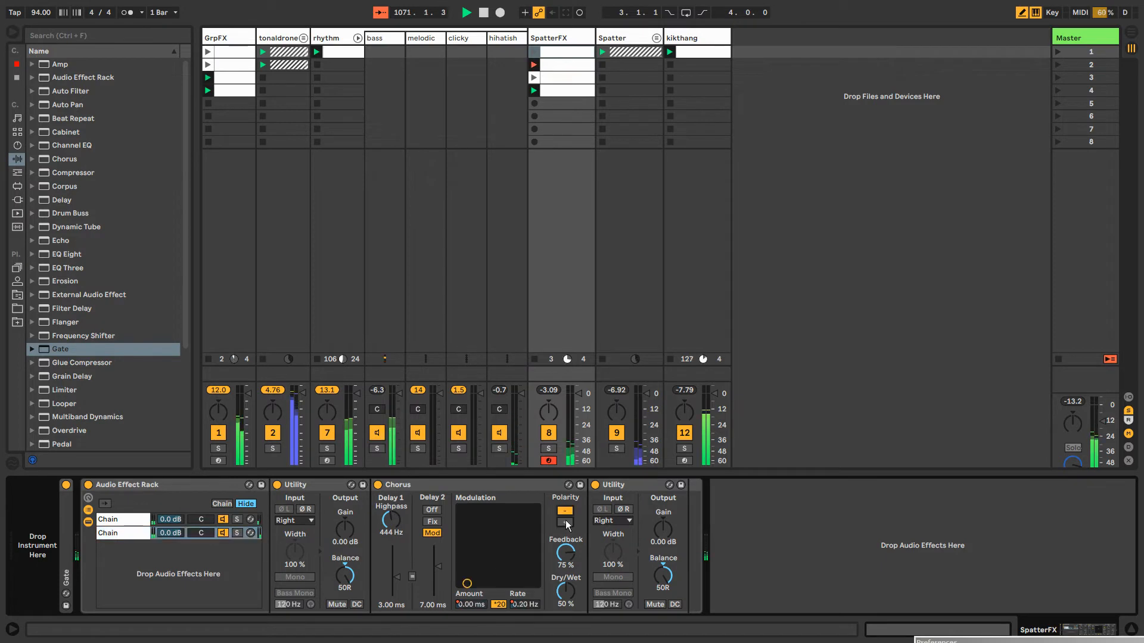
left_click_drag(565, 551, 562, 591)
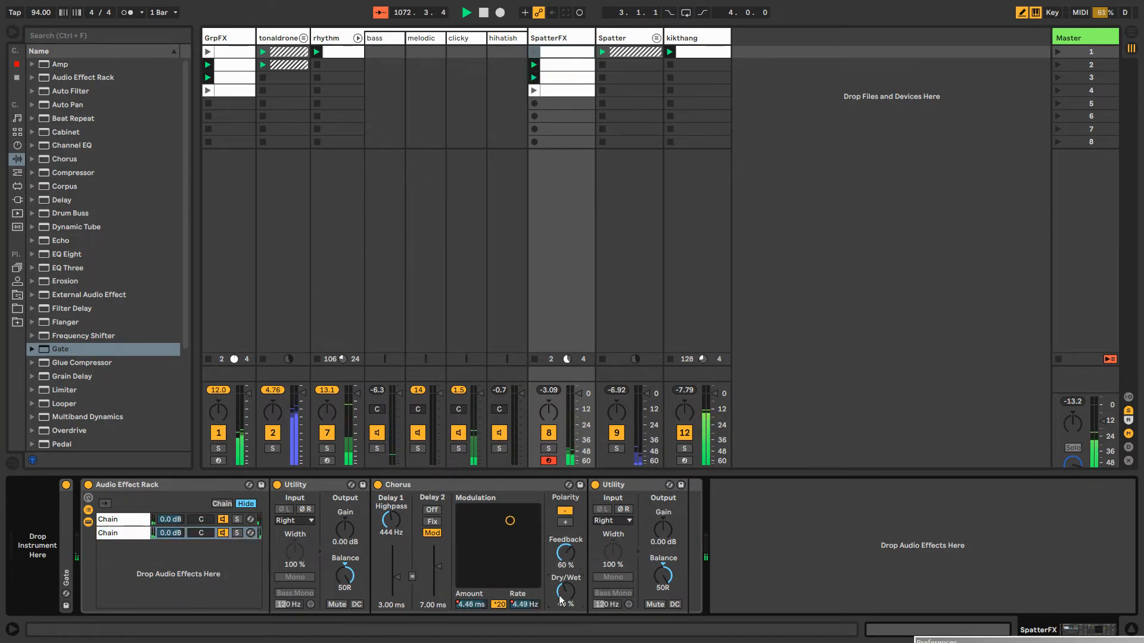
Map the Dry/Wet of the Chorus in both rack chains to the Audio Effect Rack's first macro
left_click(89, 498)
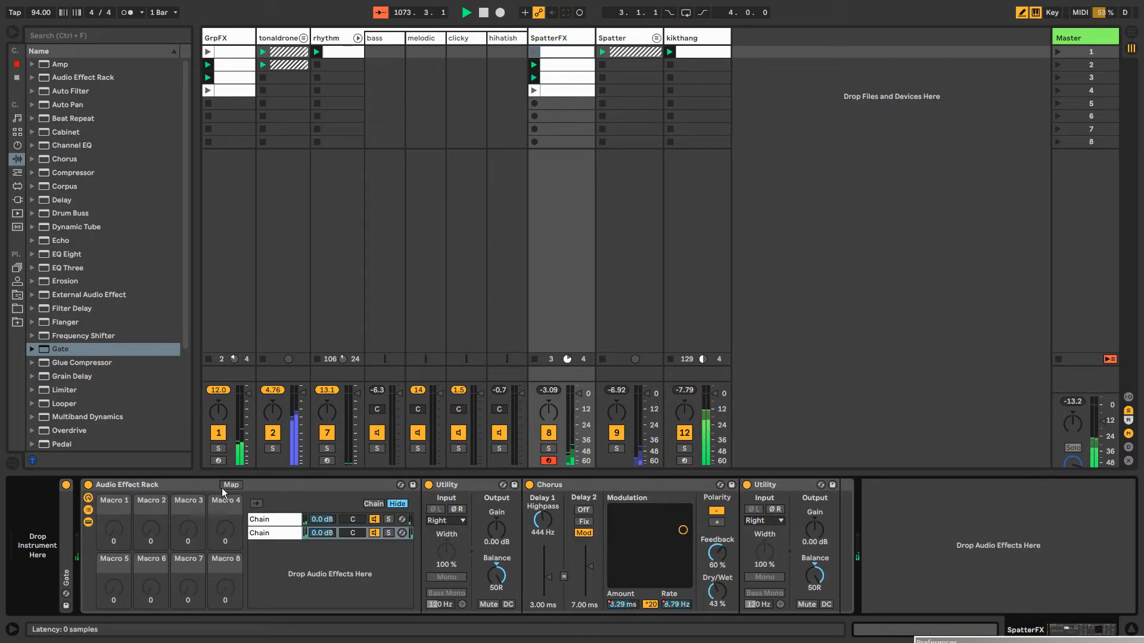
left_click(242, 485)
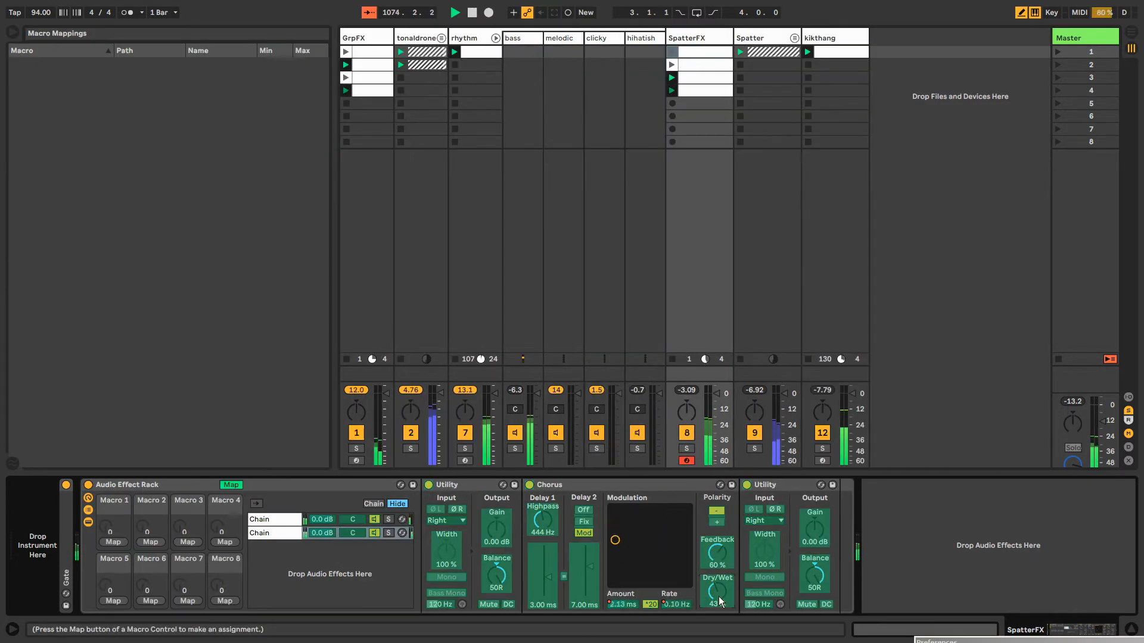
left_click(110, 542)
left_click(716, 590)
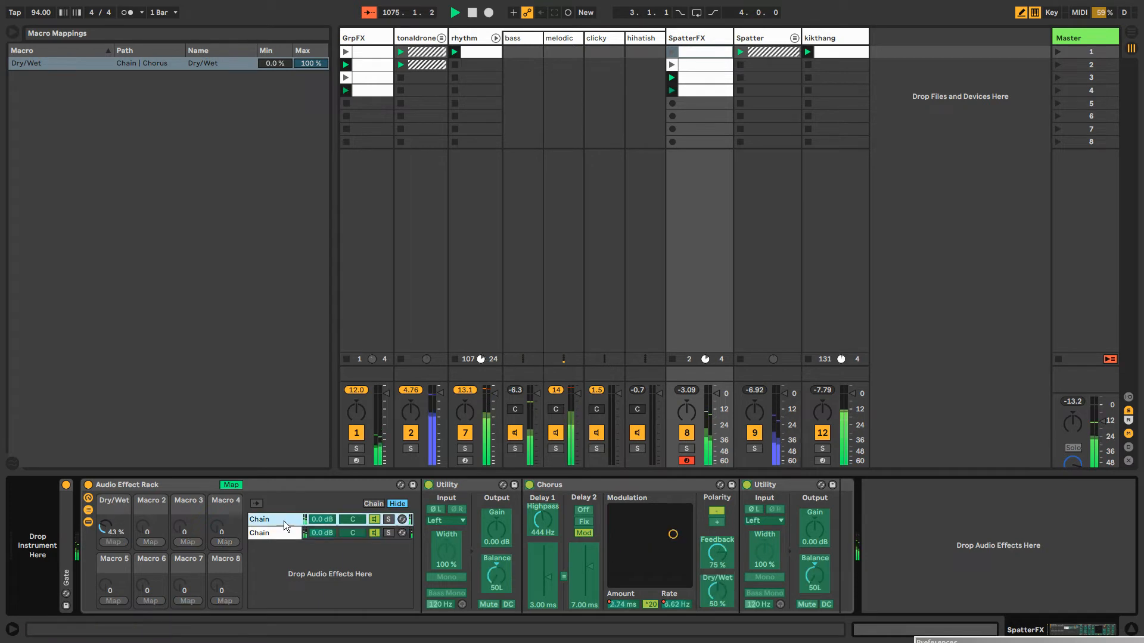
left_click(117, 542)
left_click(238, 485)
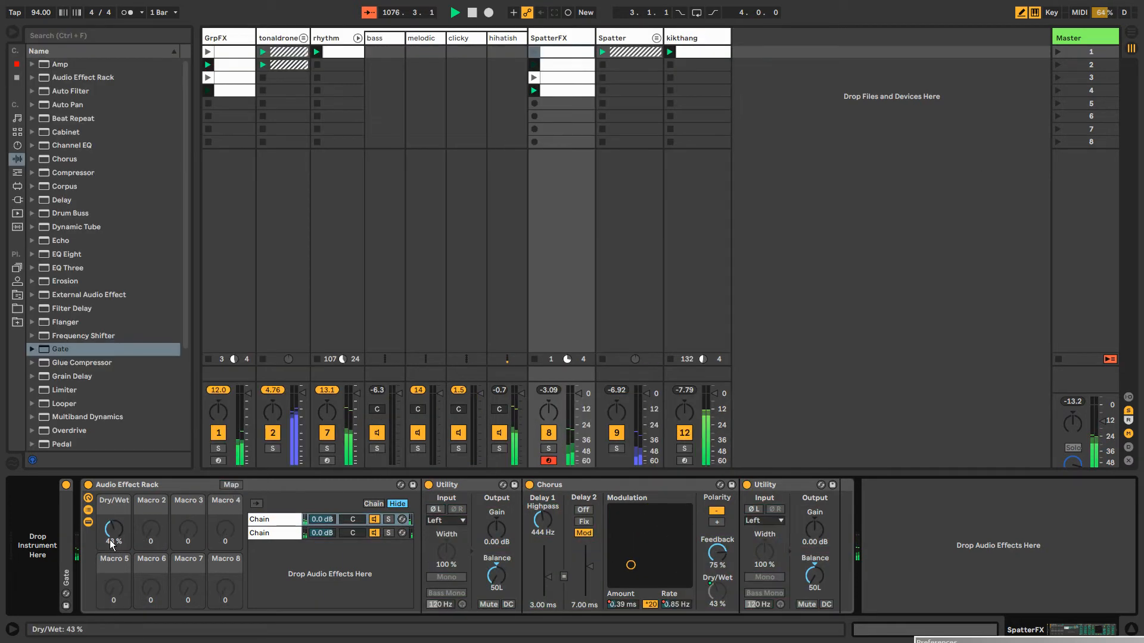
Record varying automation of the rack's Dry/Wet macro into the playing SpatterFX clips
mouse_move(112, 530)
left_mouse_down()
mouse_move(112, 494)
mouse_move(112, 518)
left_mouse_up()
key("ctrl+shift+F9")
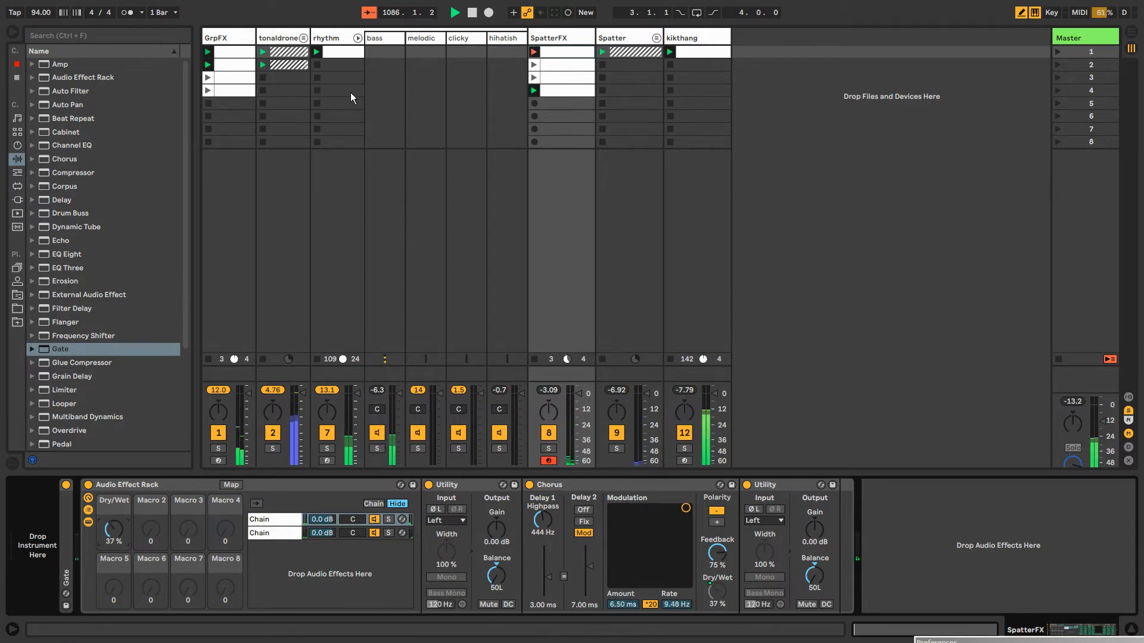
left_click(568, 12)
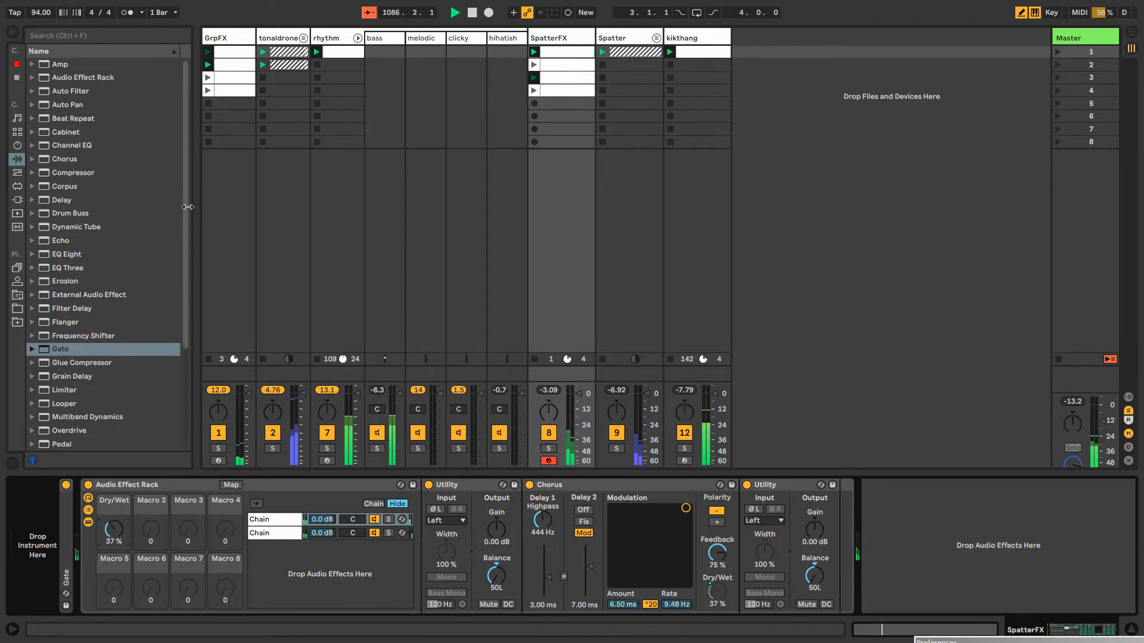
Add a Delay after the rack with both channels in Time mode, and record varying delay time, feedback and dry/wet automation
left_click(68, 200)
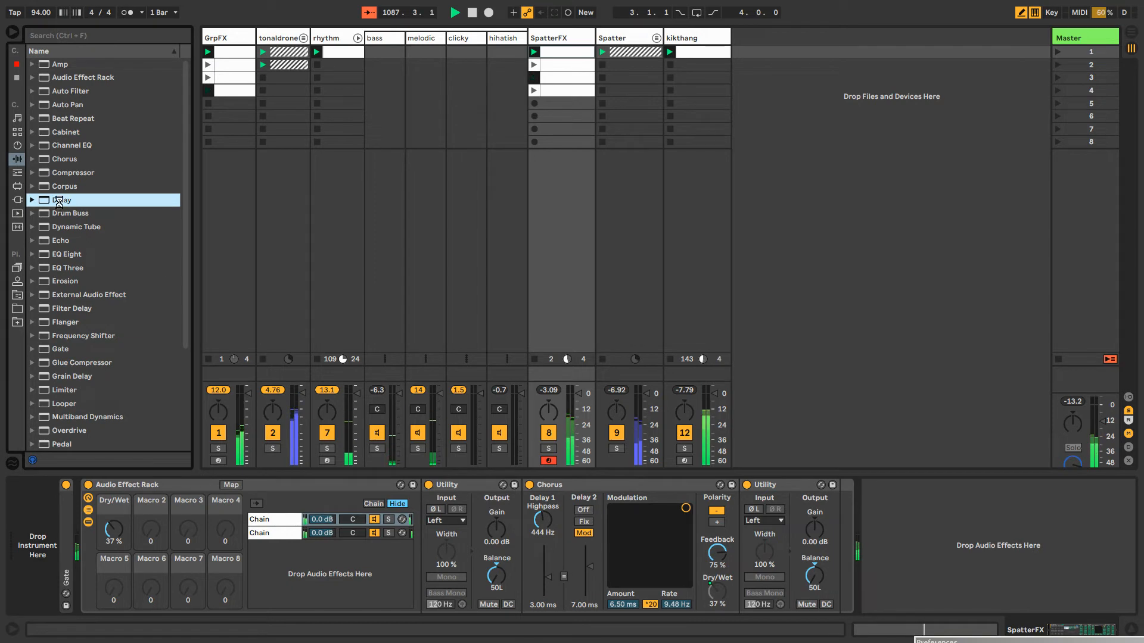
left_click(892, 588)
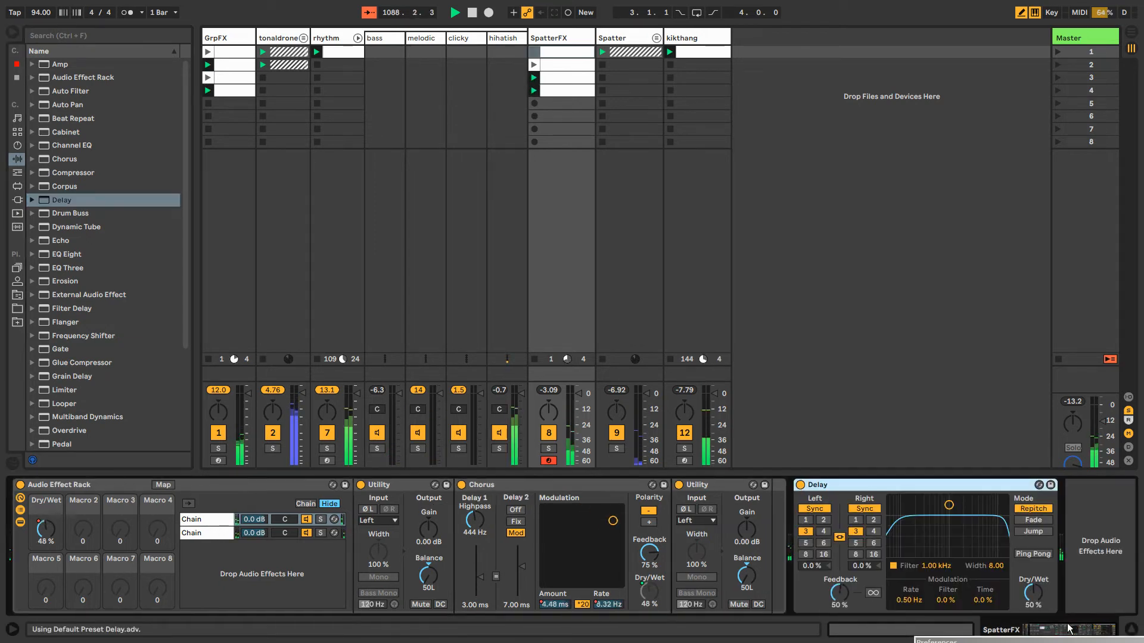
left_click(814, 509)
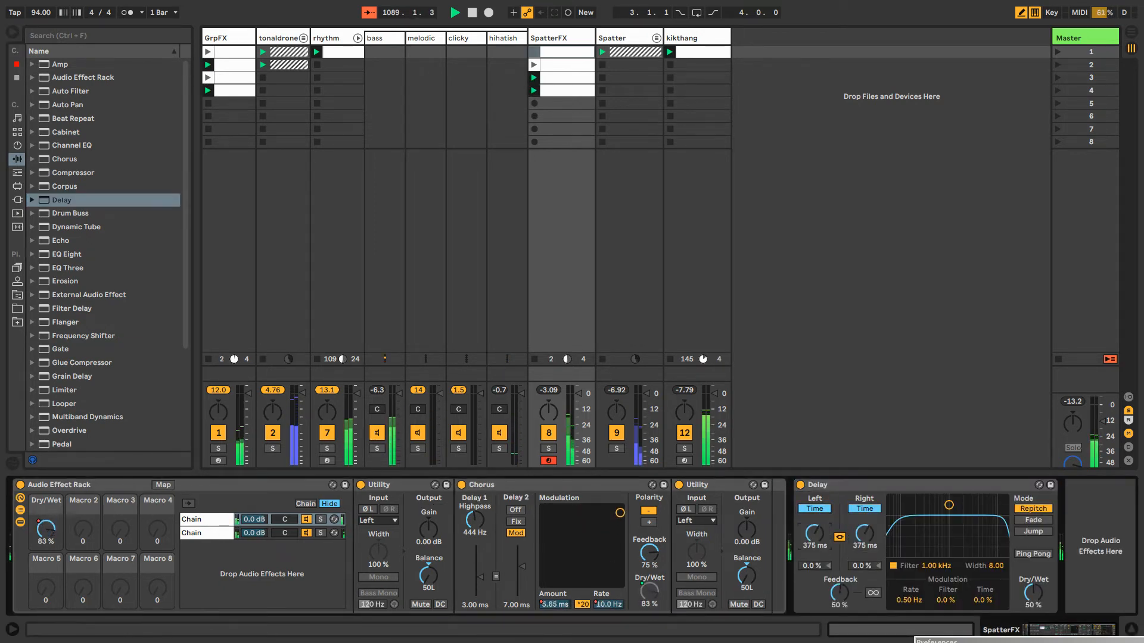
mouse_move(824, 549)
left_mouse_down()
mouse_move(824, 601)
mouse_move(847, 565)
mouse_move(811, 513)
mouse_move(811, 461)
mouse_move(814, 549)
left_mouse_up()
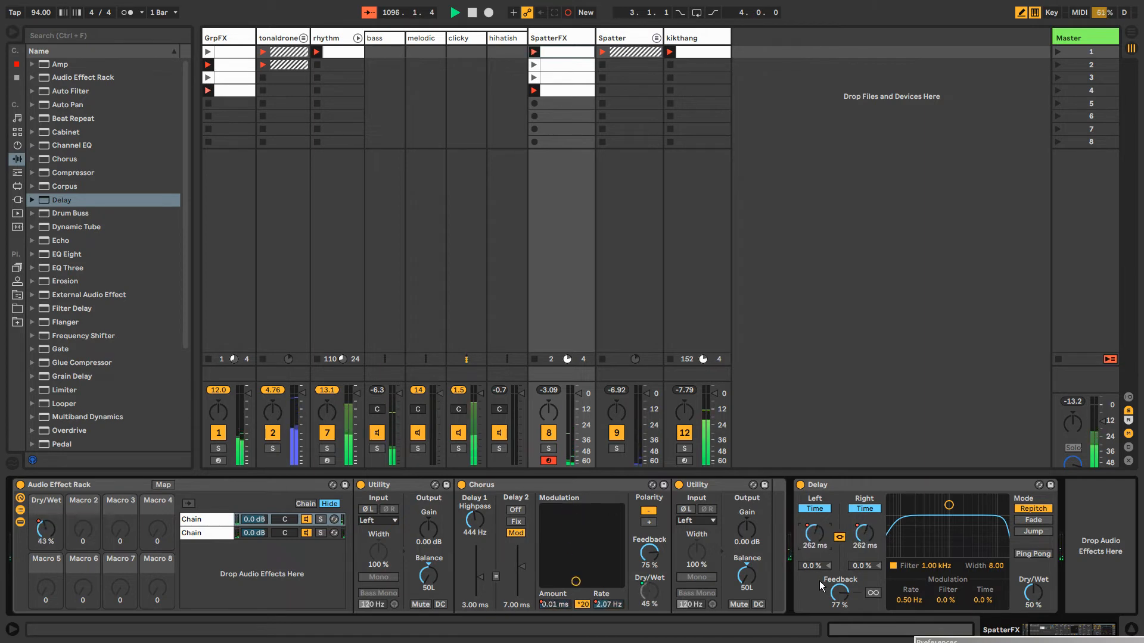
mouse_move(839, 593)
left_mouse_down()
mouse_move(838, 579)
mouse_move(838, 595)
left_mouse_up()
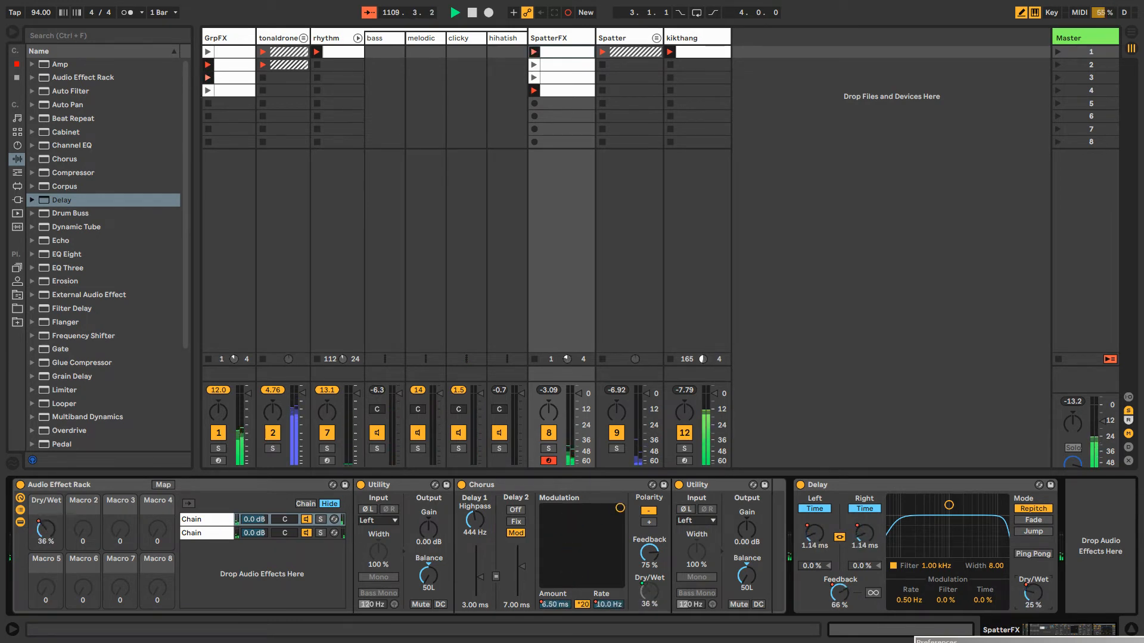
Record automation that switches the Delay's mode back and forth between Repitch and Fade in the SpatterFX clips
left_click(1035, 532)
left_click(1035, 521)
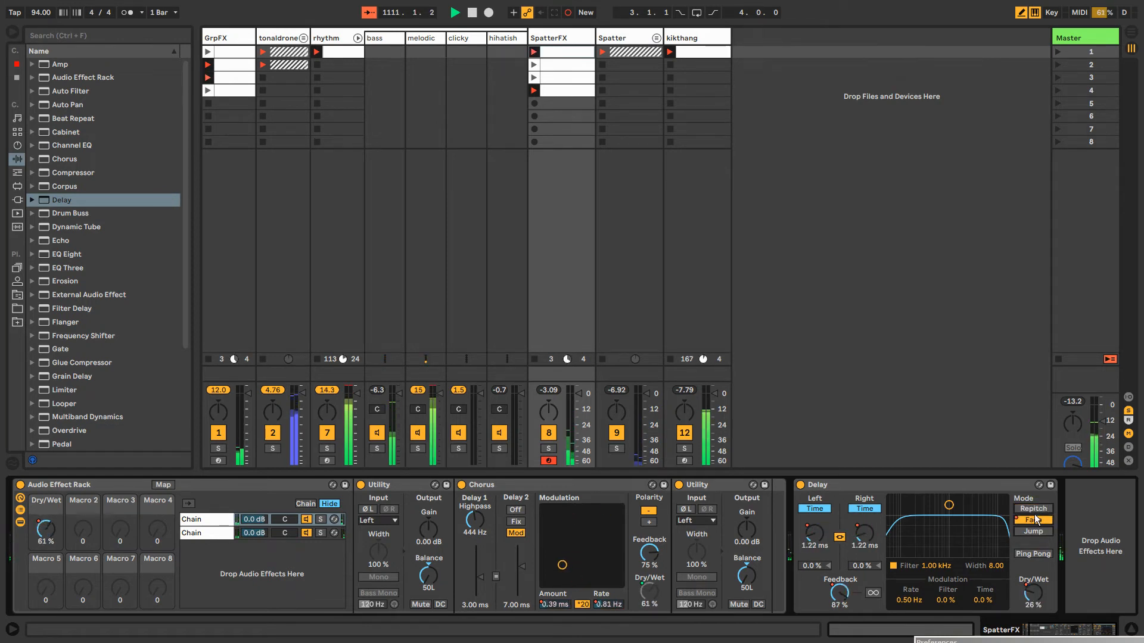
left_click(1038, 512)
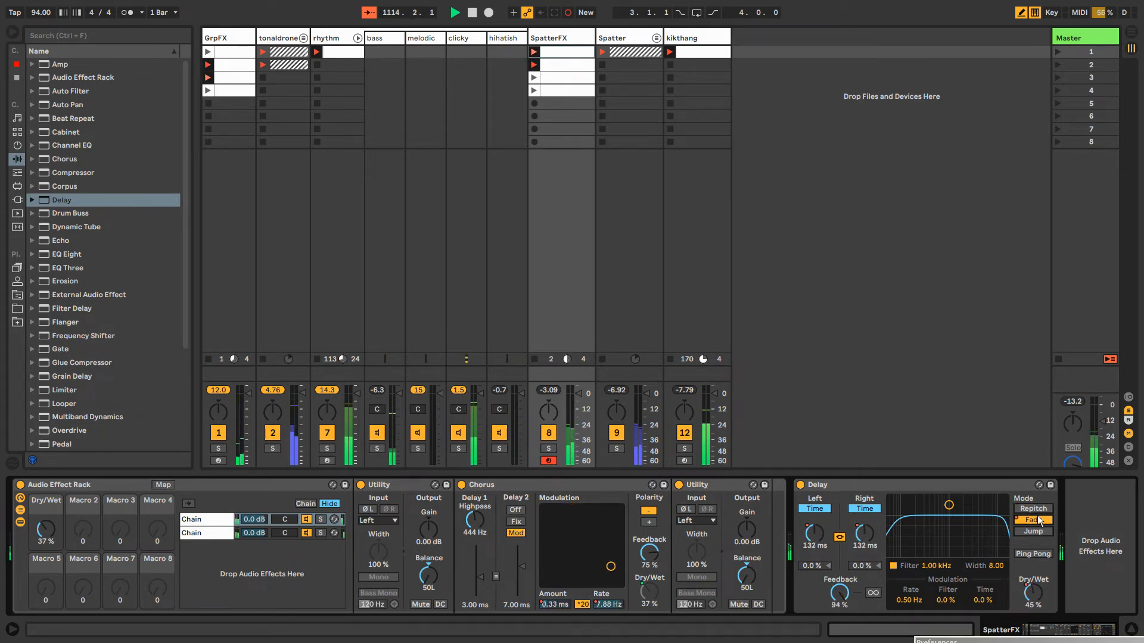
left_click(1034, 509)
left_click(1038, 520)
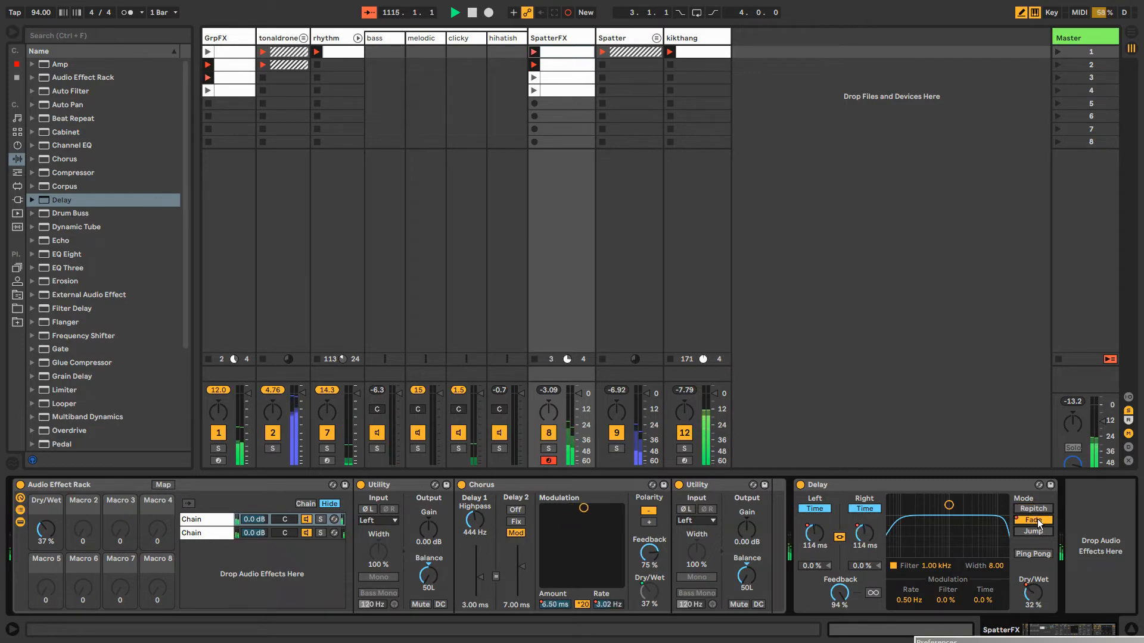
left_click(1035, 511)
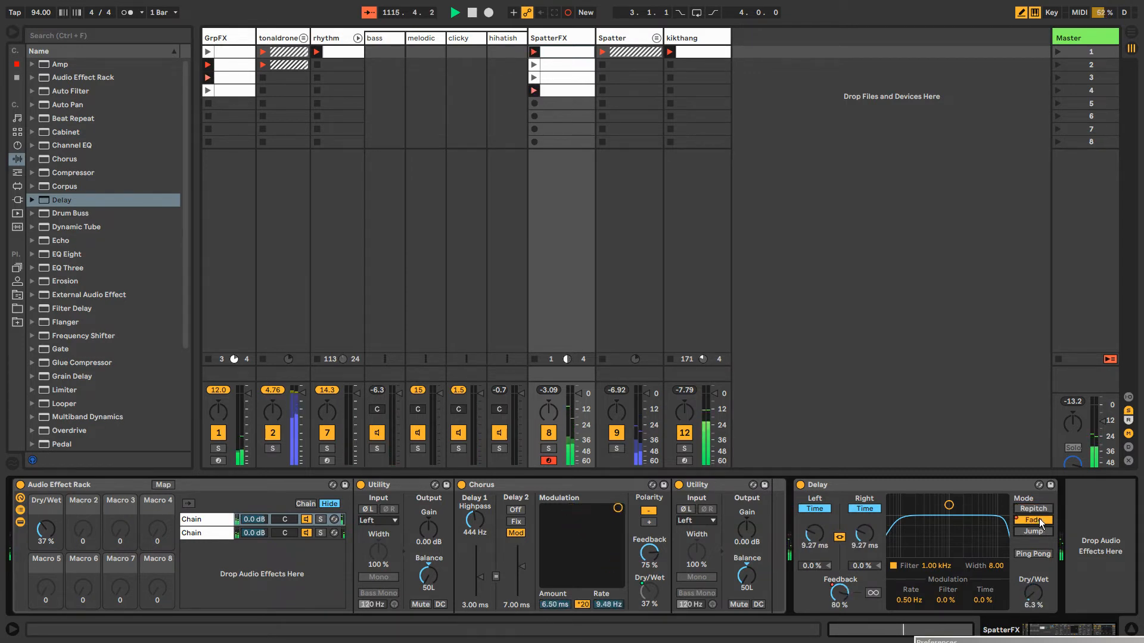
left_click(1035, 511)
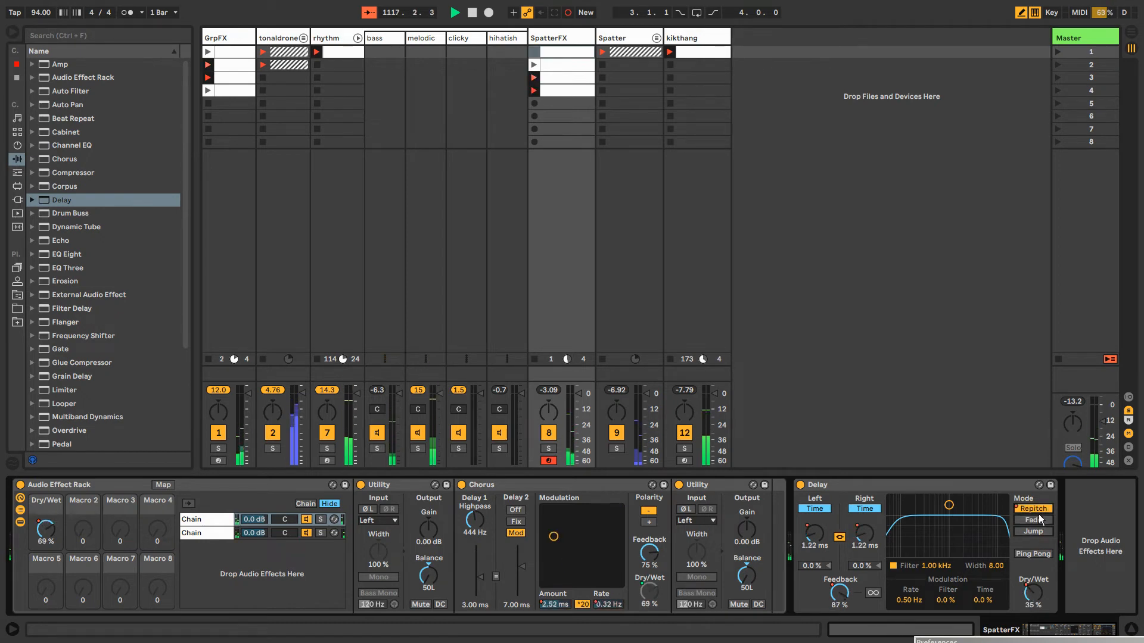
left_click(1029, 508)
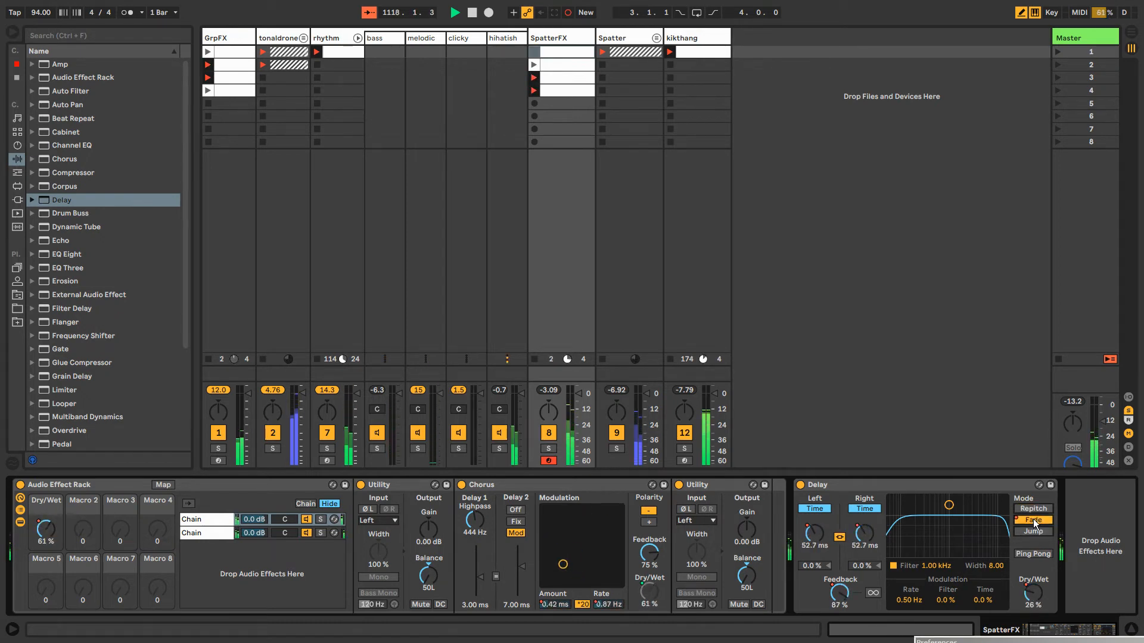
left_click(1033, 519)
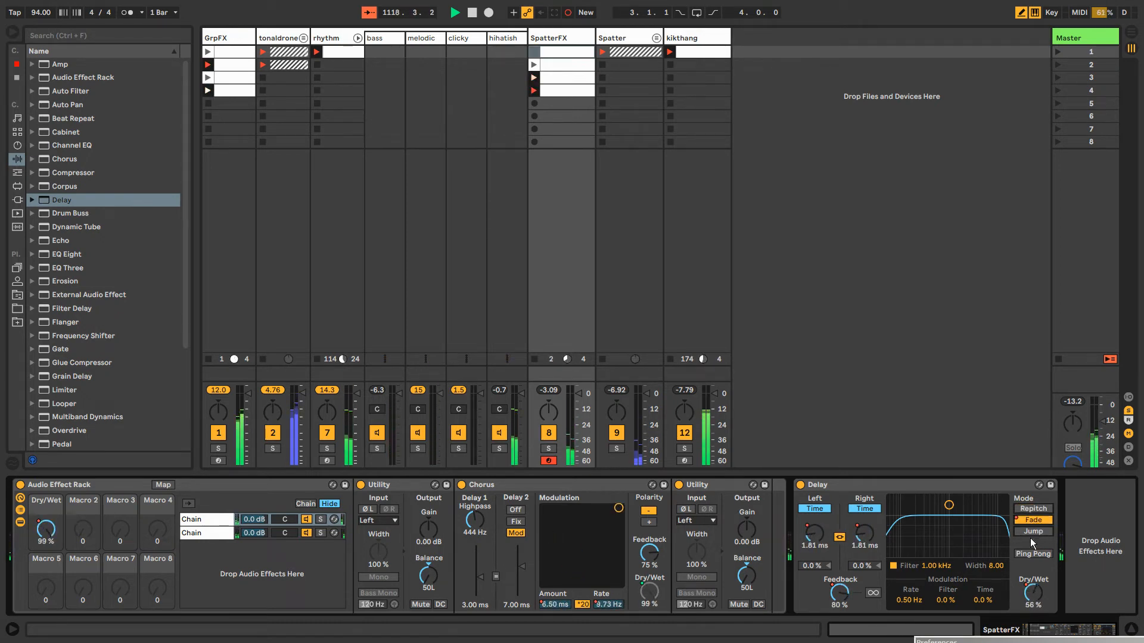
Add a Grain Delay after the Delay on the SpatterFX track
left_click(831, 486)
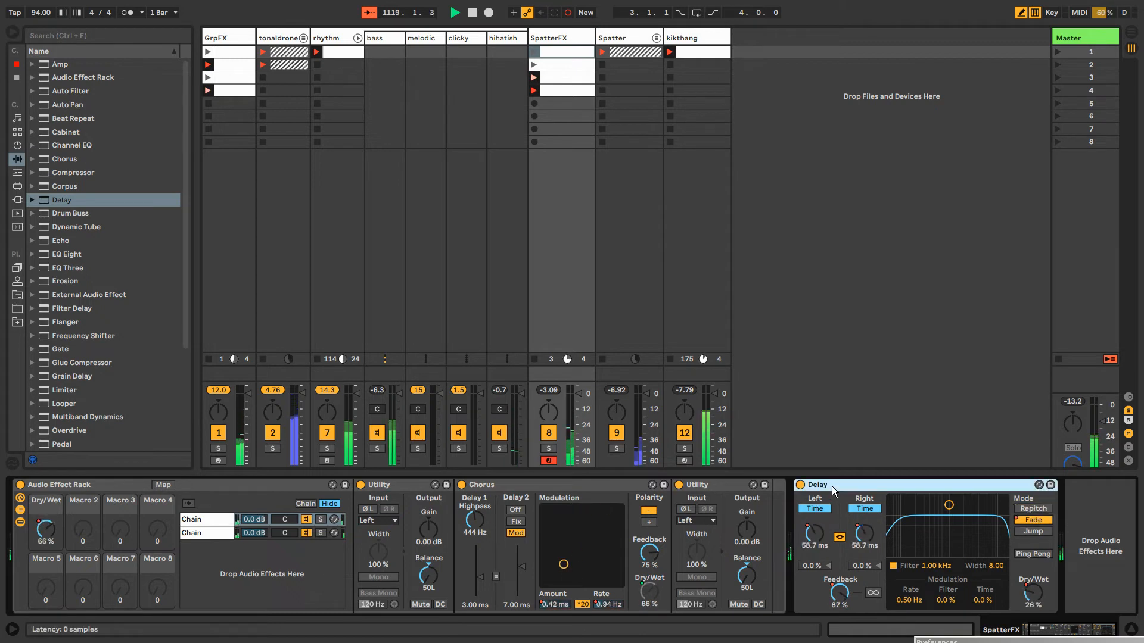
left_click(83, 374)
key("Return")
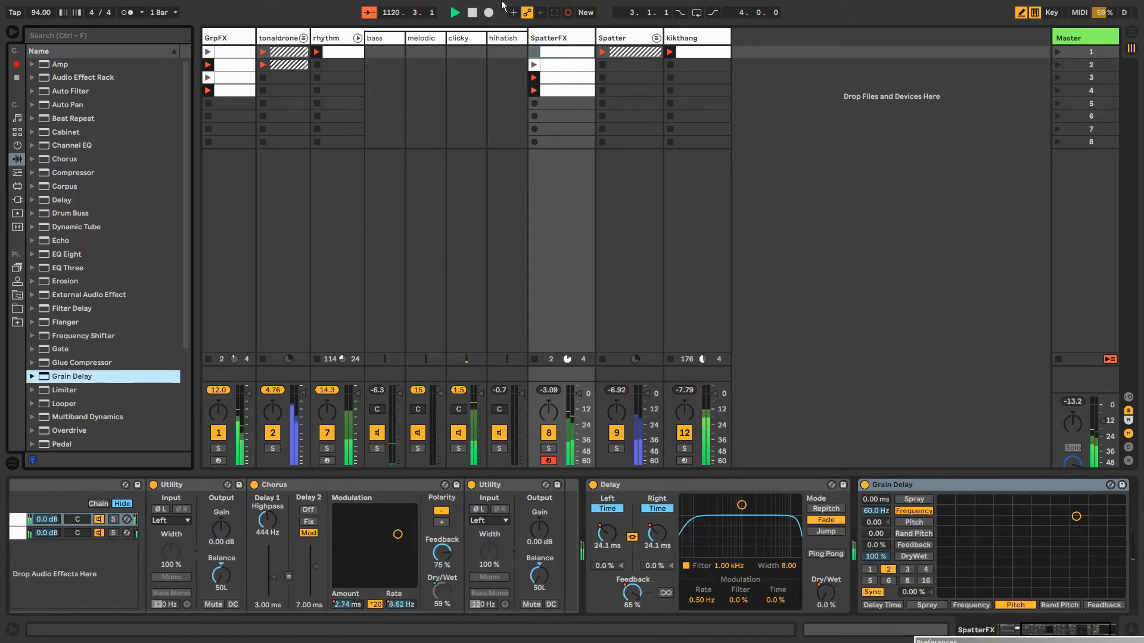
Check oscillator A's settings in the kikthang track's Operator, and return to the end of the SpatterFX device chain
left_click(683, 39)
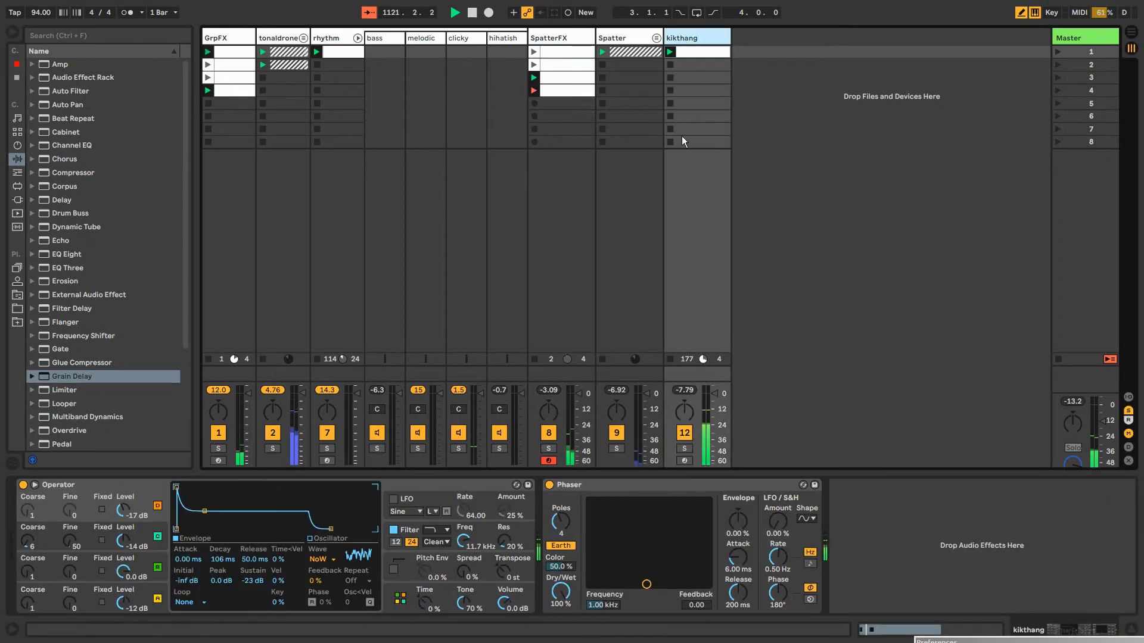
left_click(157, 596)
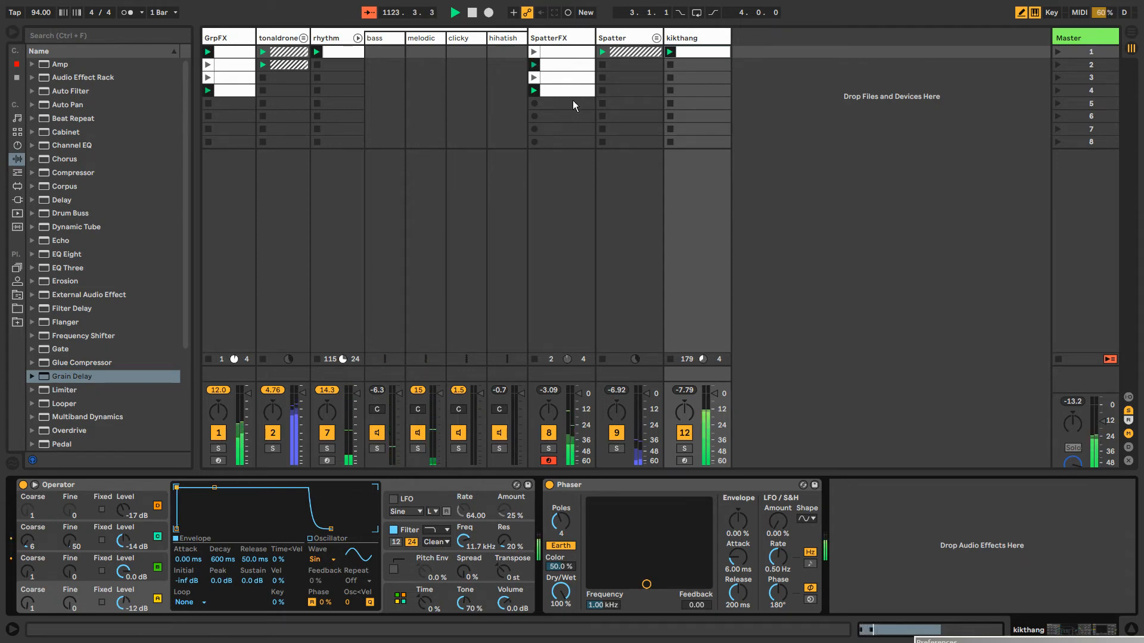
left_click(563, 34)
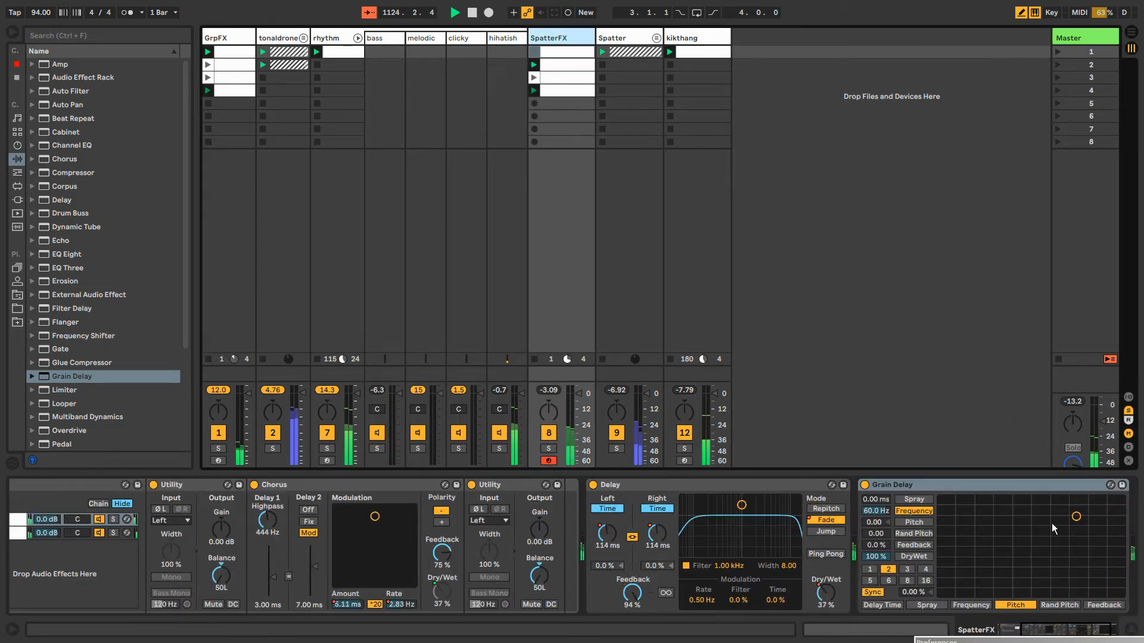
left_click(1052, 631)
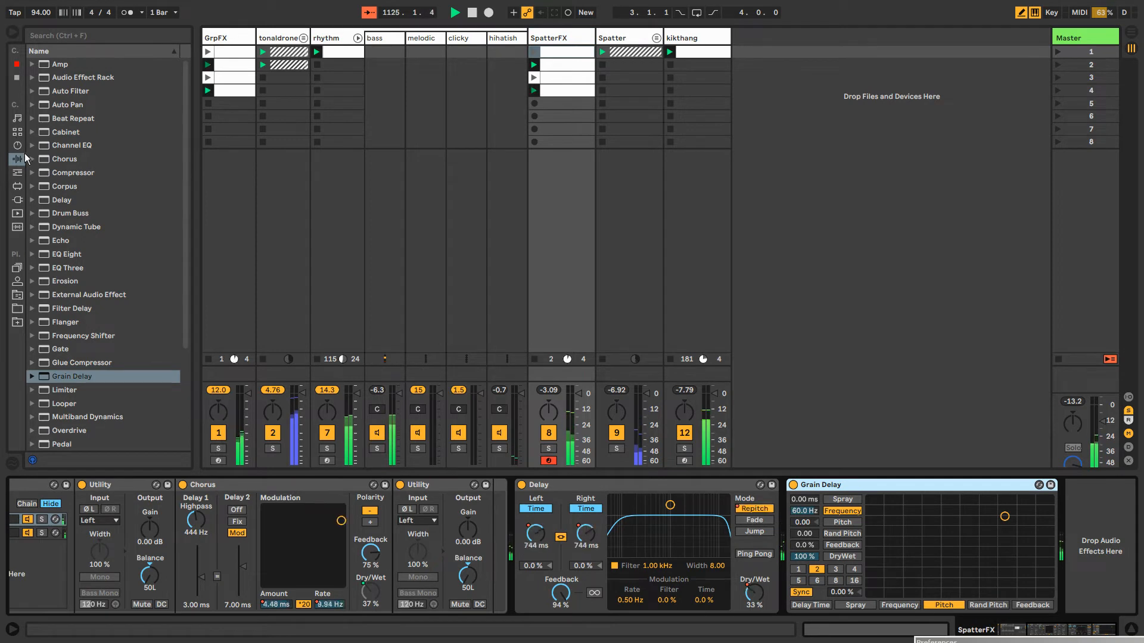
left_click(62, 172)
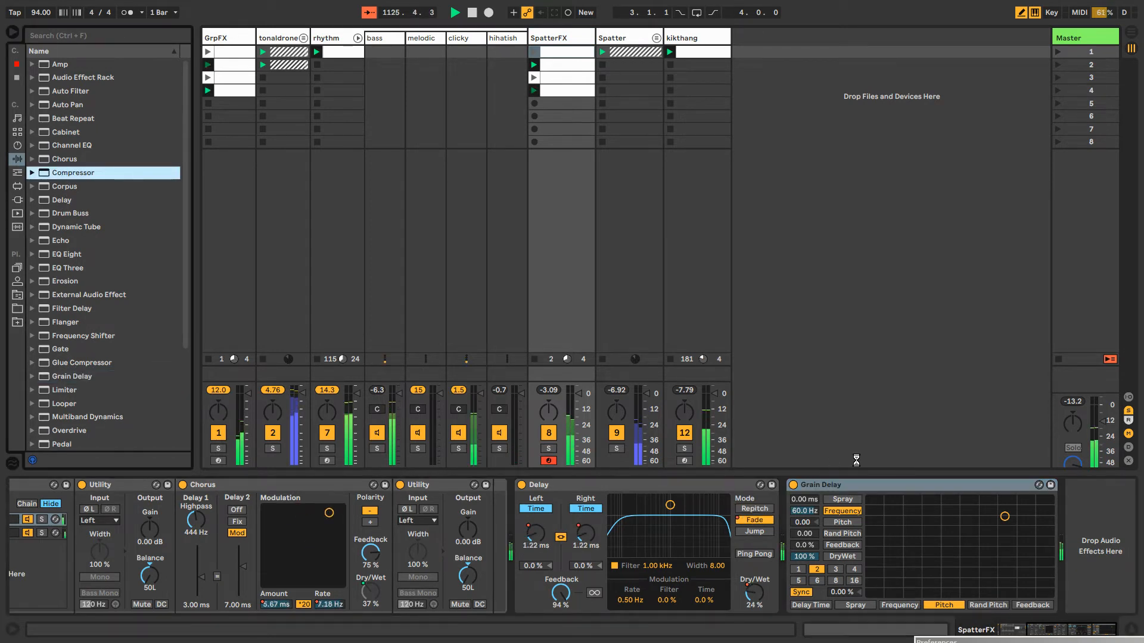
key("Return")
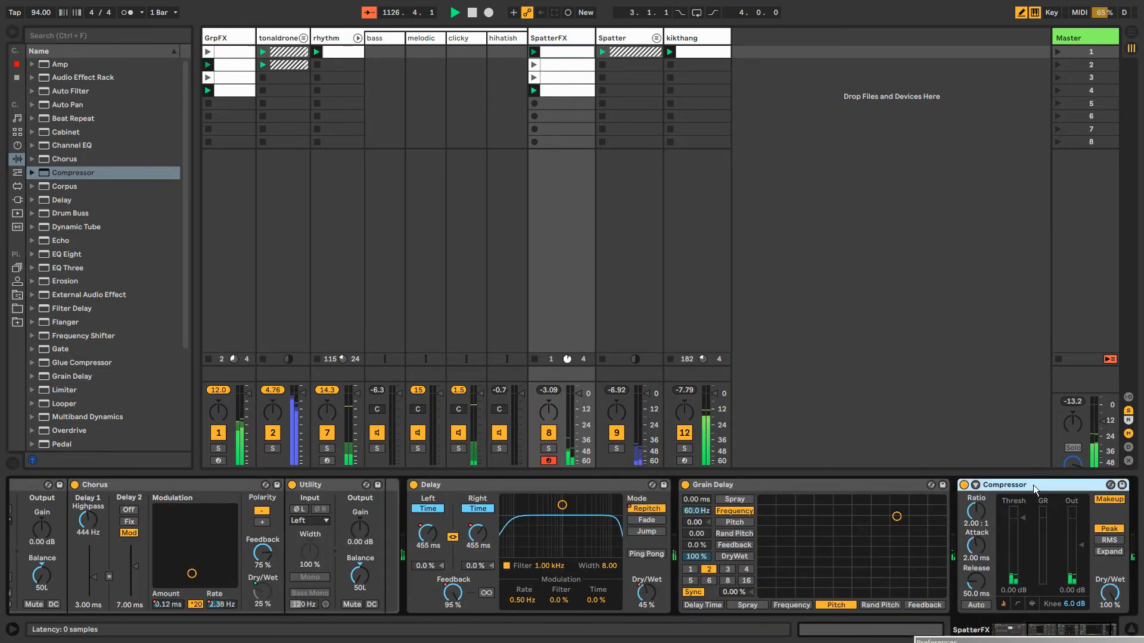
key("ctrl+z")
Add Multiband Dynamics after the Grain Delay on SpatterFX and paste it after the Reverb on the rhythm track
scroll(87, 380, "down", 3)
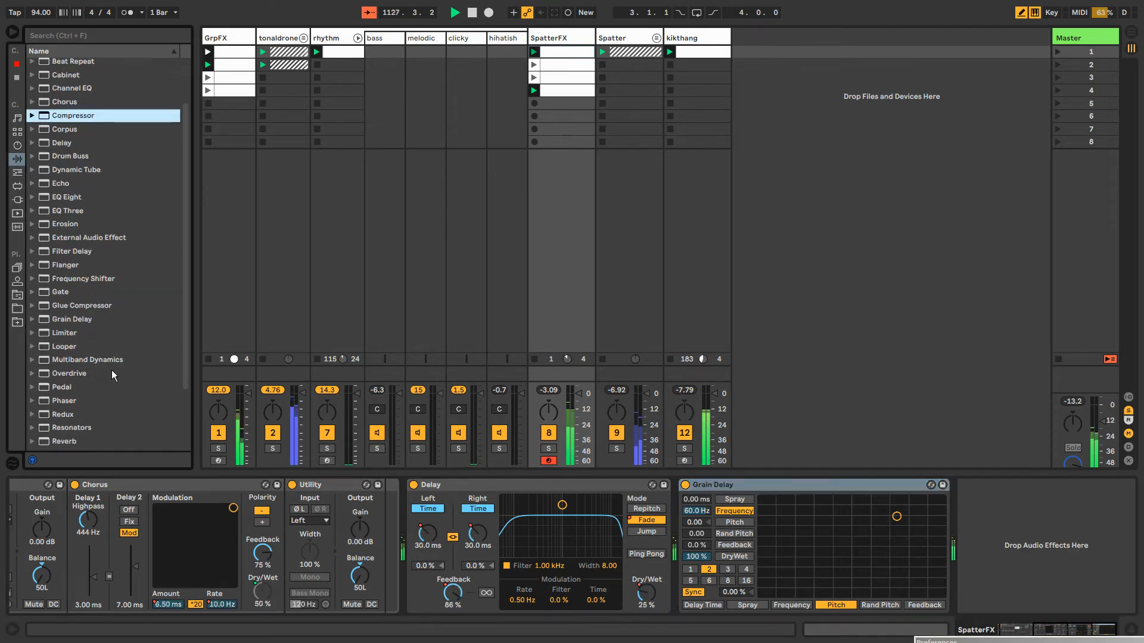
left_click(95, 359)
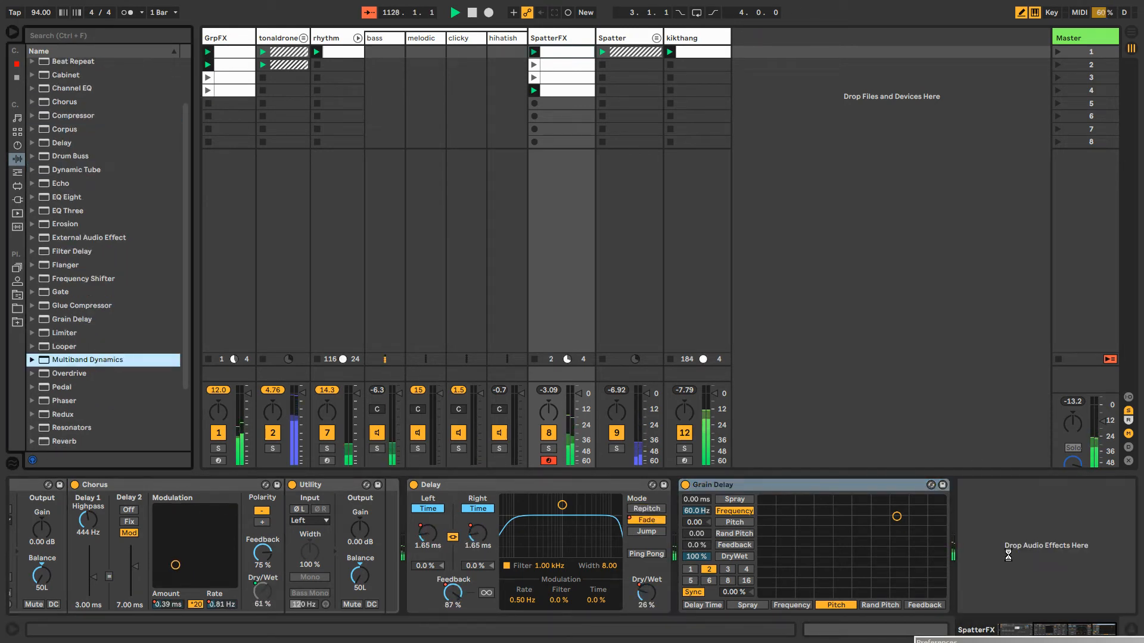
key("Return")
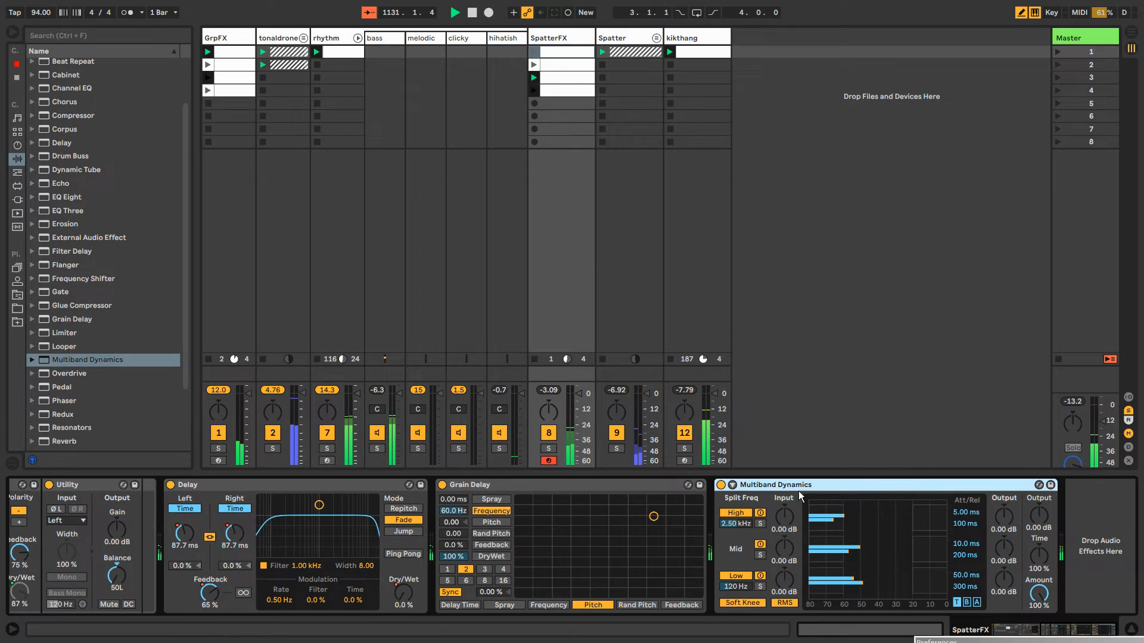
left_click(337, 38)
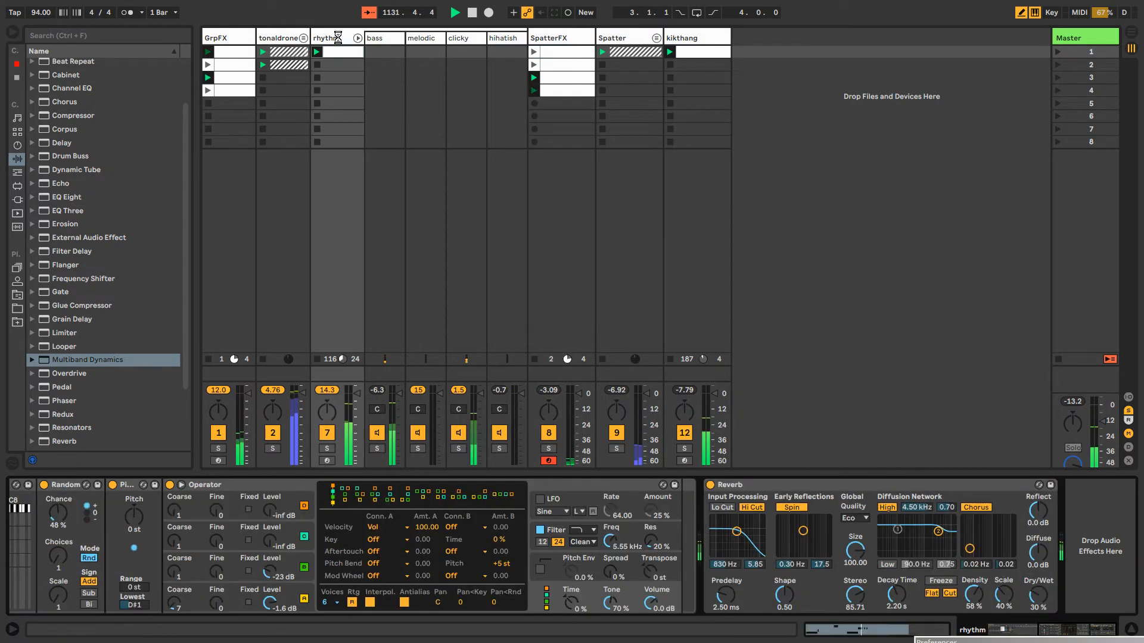
key("ctrl+v")
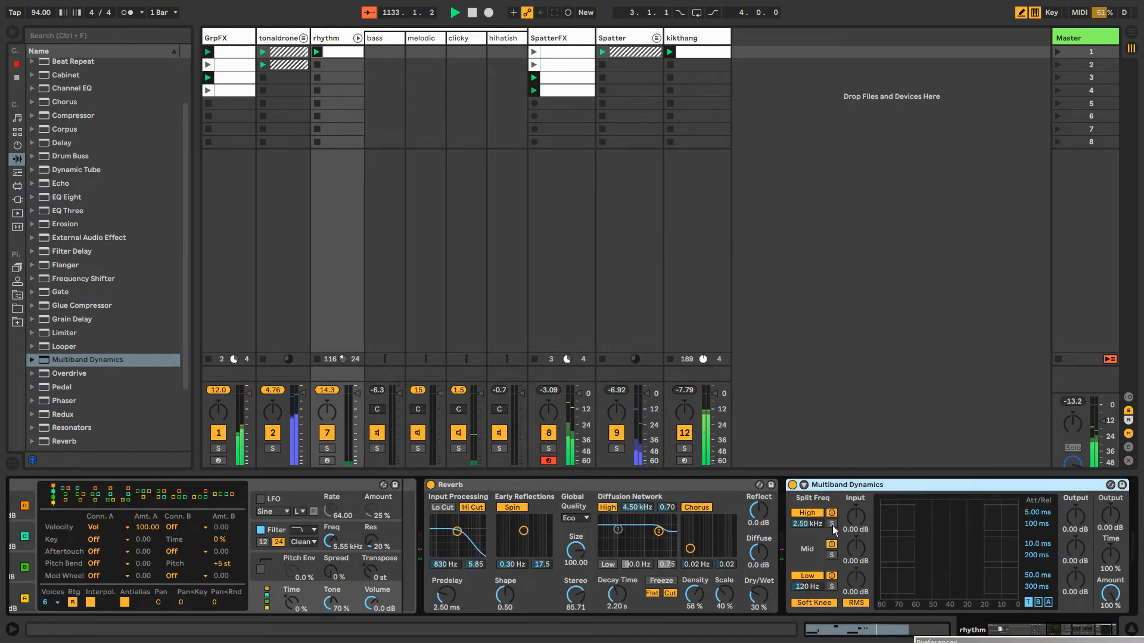
Expand the rhythm track's Multiband Dynamics sidechain section, enable the sidechain and take its audio from kikthang
left_click(804, 485)
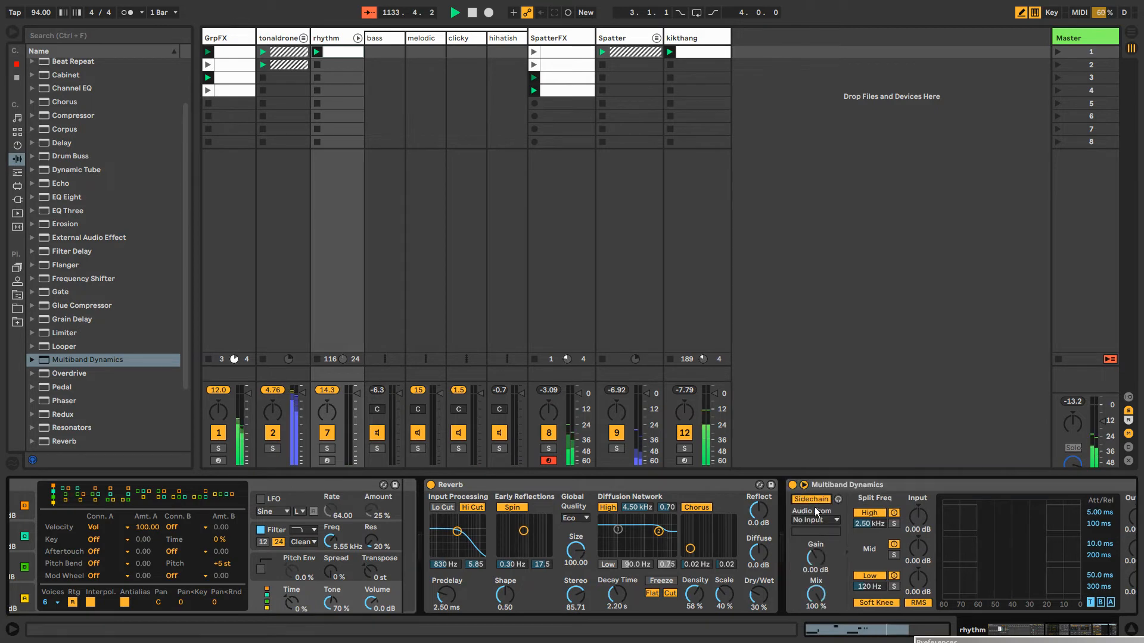
left_click(815, 519)
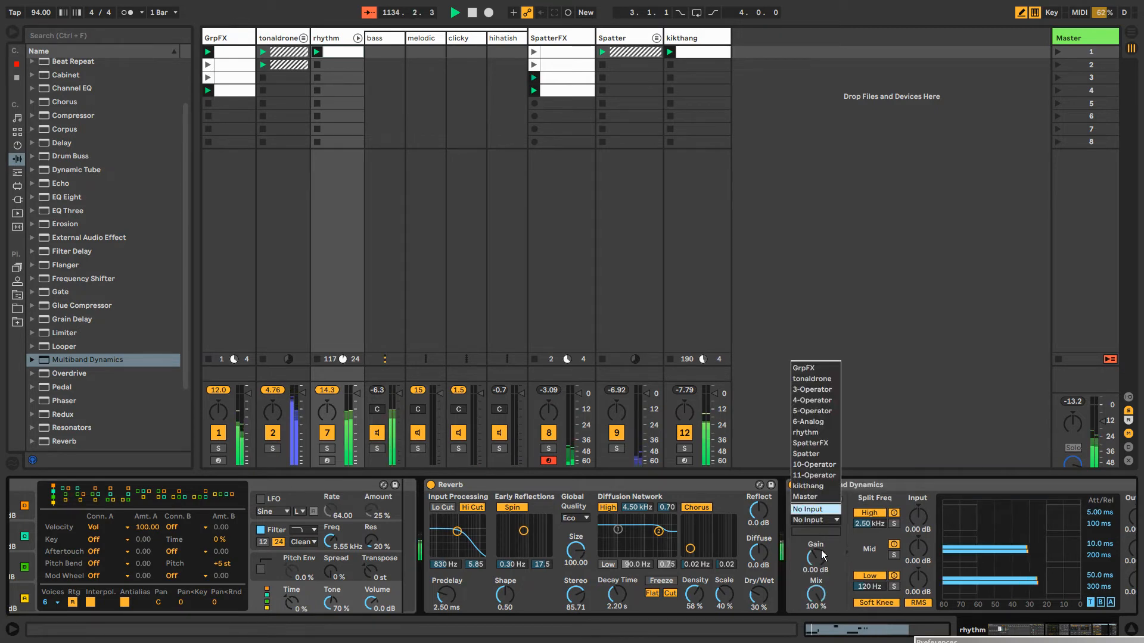
left_click(808, 486)
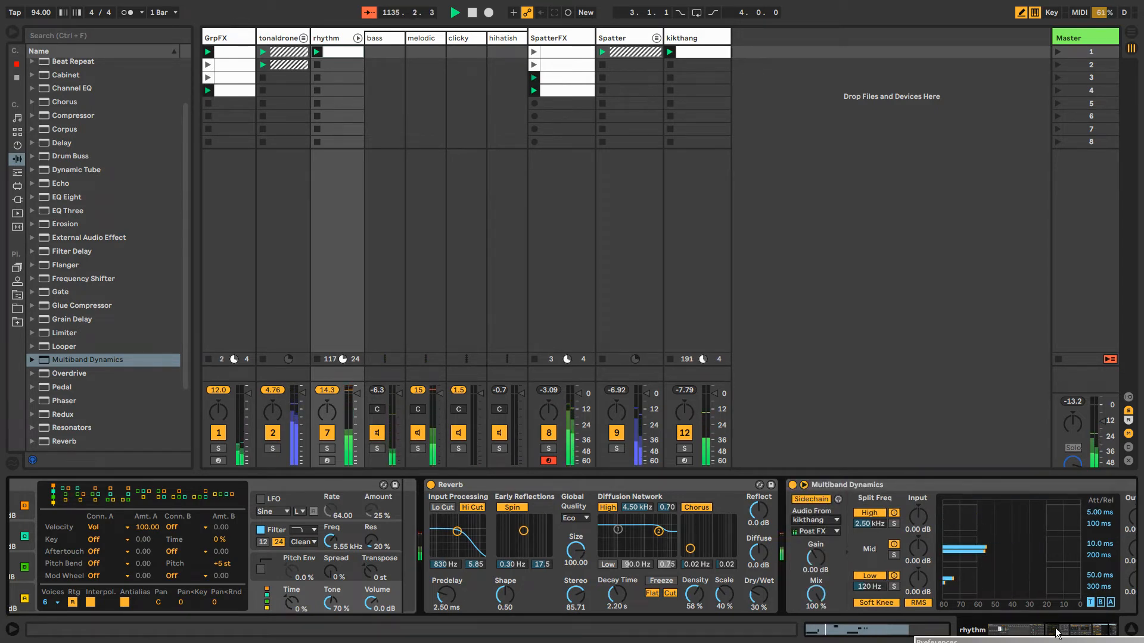
left_click(1102, 629)
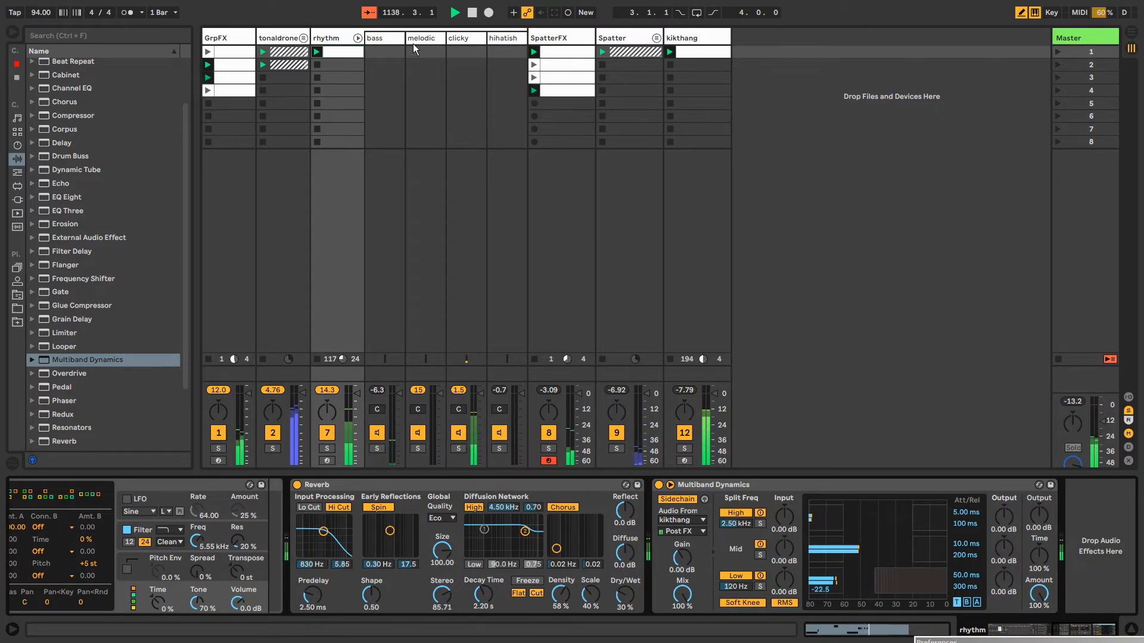
Set the kikthang Phaser to 6.94 kHz frequency, 0.97 feedback, 97.6% LFO amount, 1 pole and 100% color
left_click(338, 39)
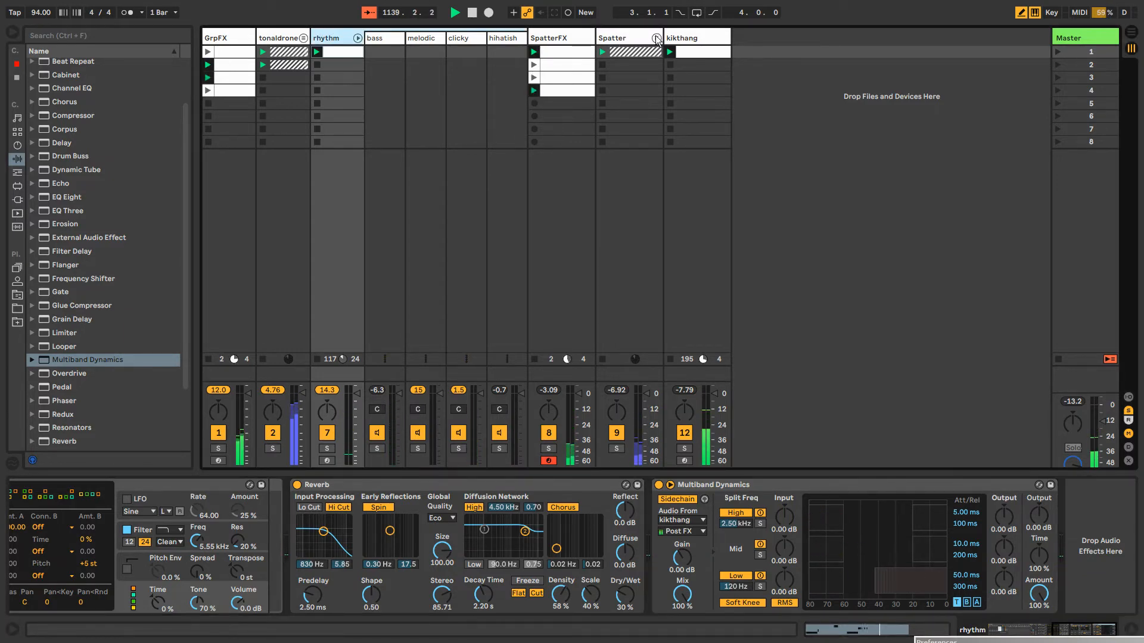
left_click(700, 40)
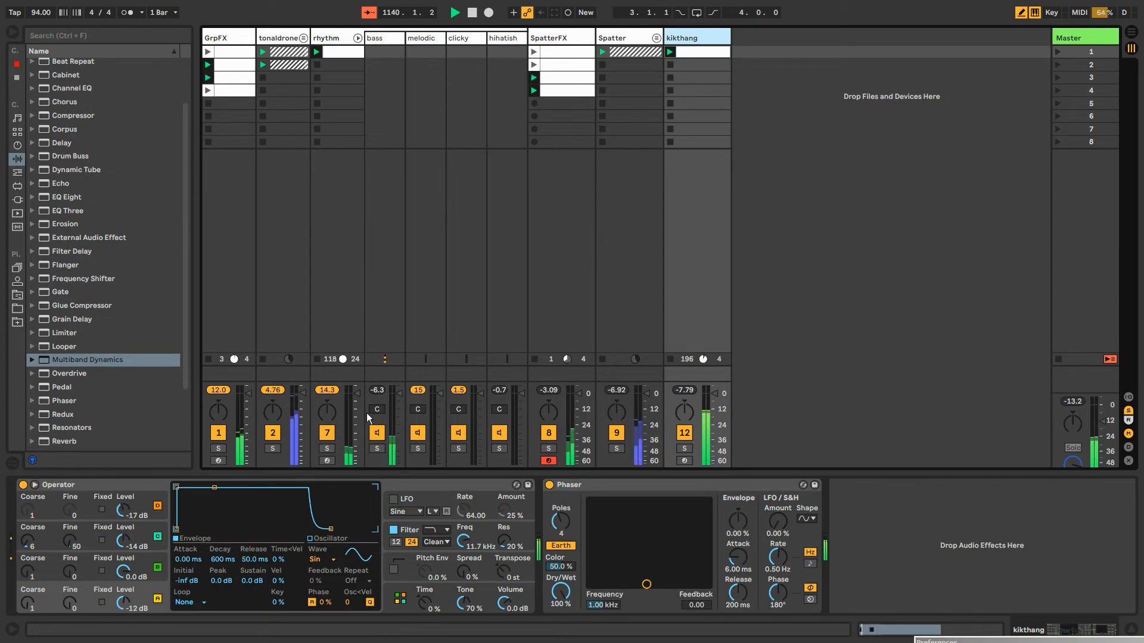
left_click(687, 510)
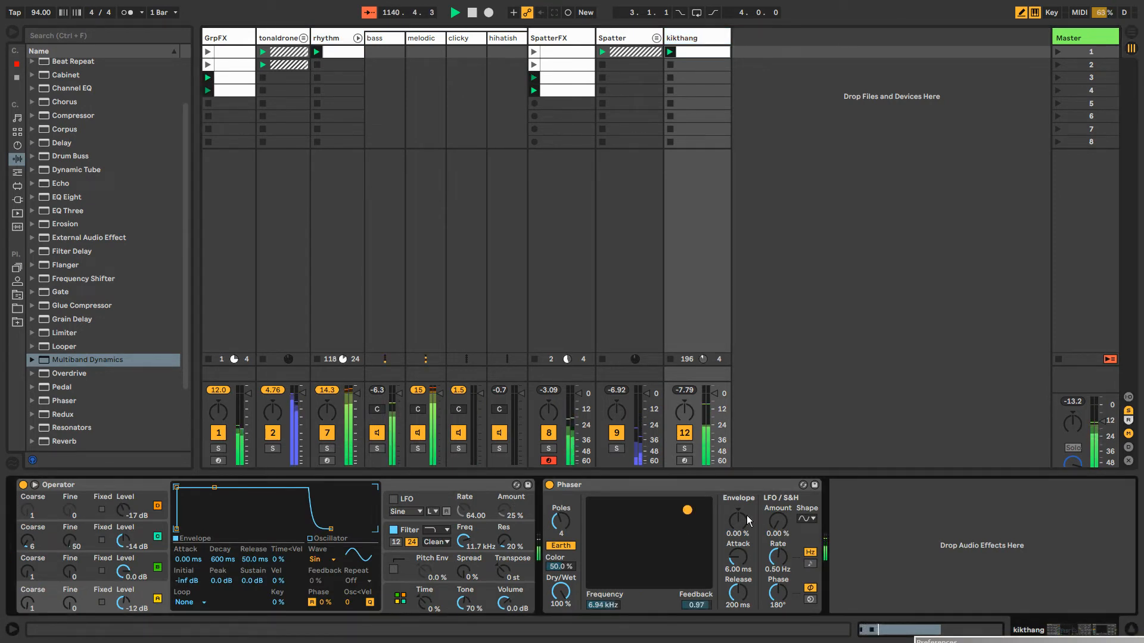
left_click_drag(777, 521, 777, 471)
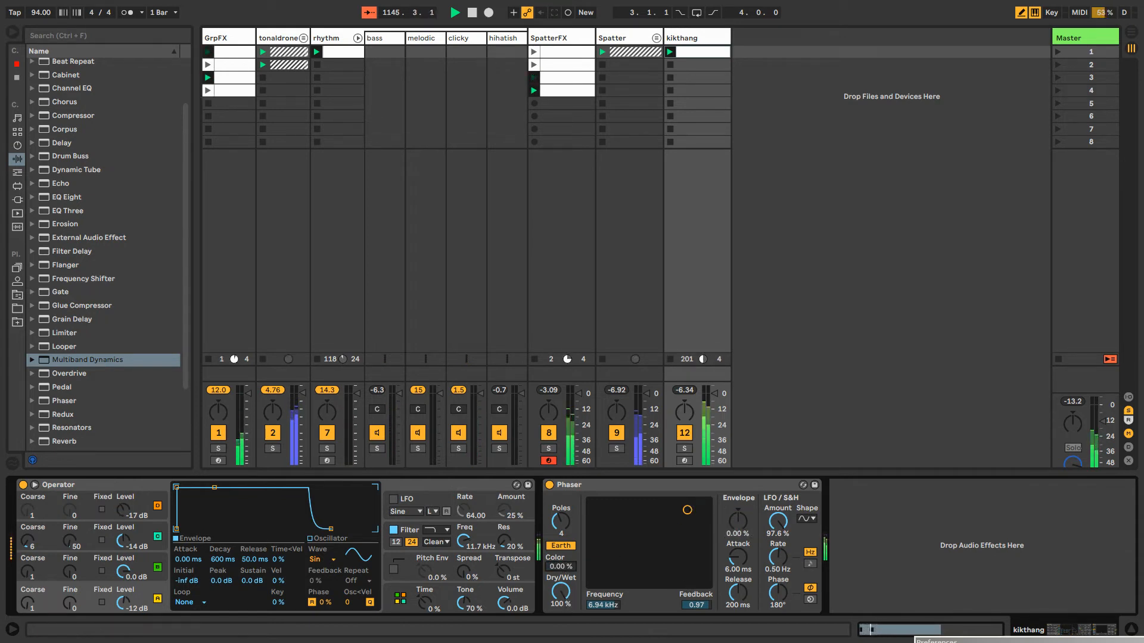
left_click_drag(569, 524, 569, 506)
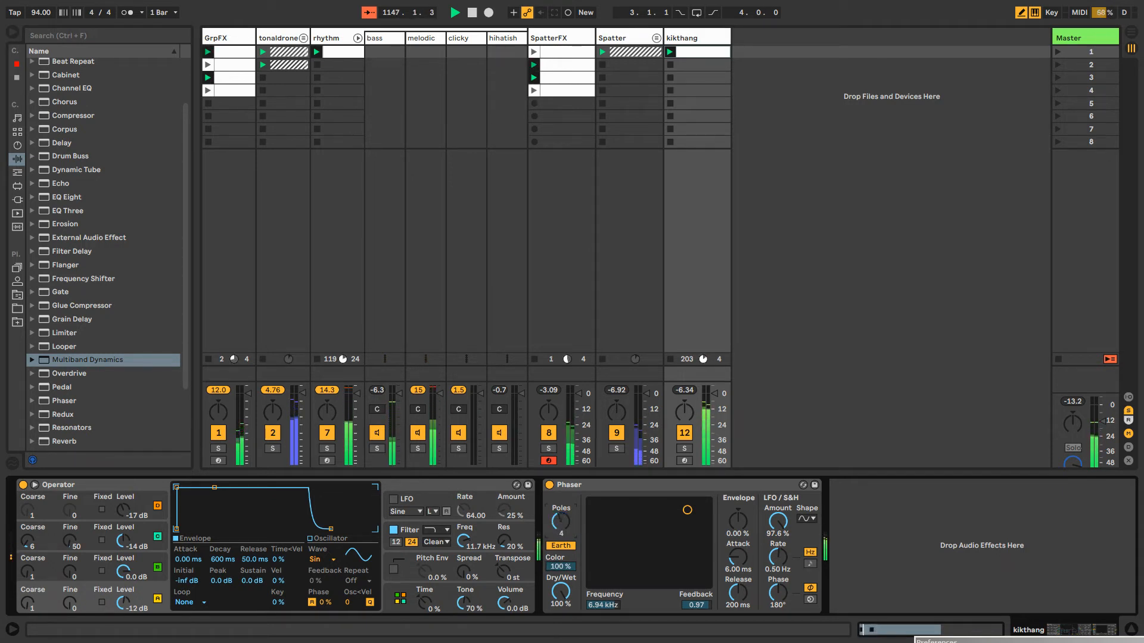
Draw Phaser Dry/Wet automation in the kikthang clip, dropping to 0% before and after a brief 100% section late in the second note
right_click(569, 586)
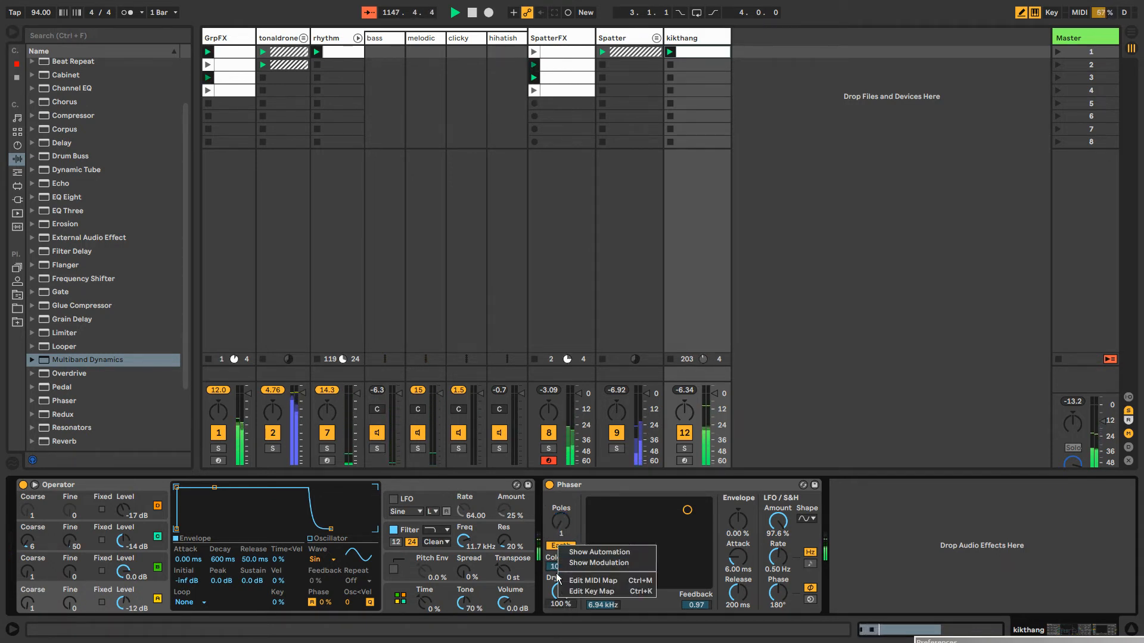
left_click(599, 563)
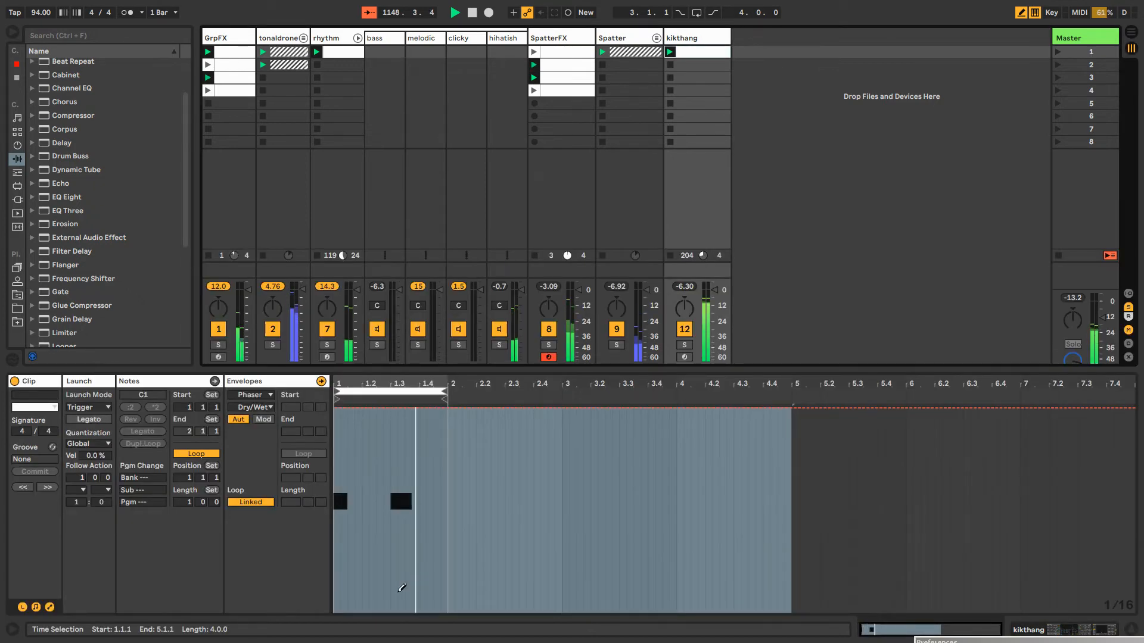
left_click_drag(403, 627, 335, 616)
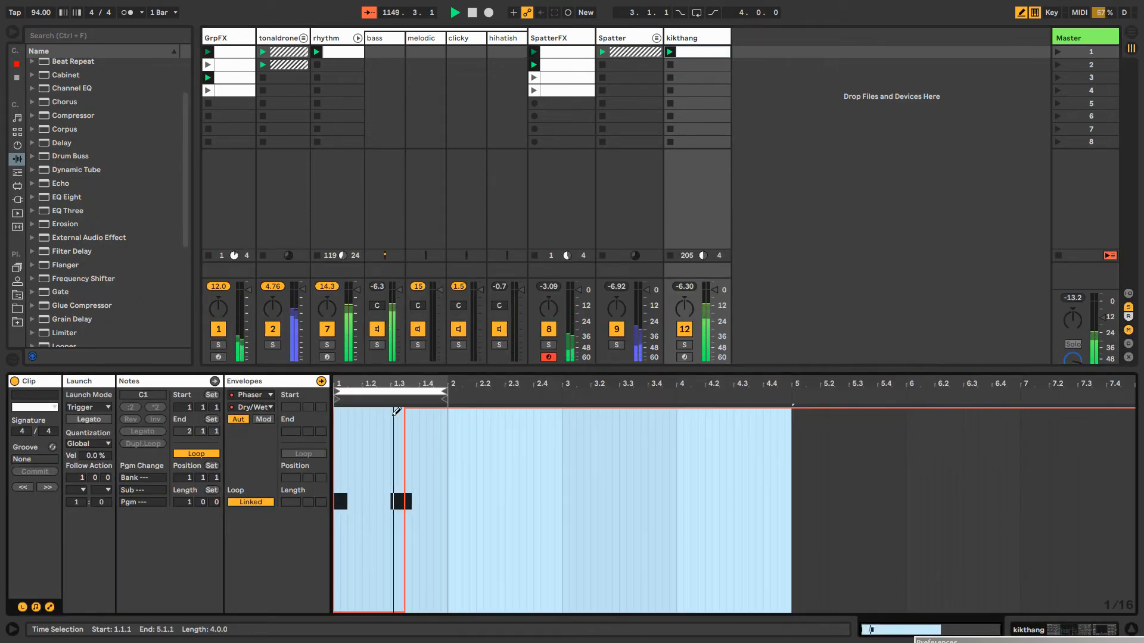
left_click_drag(413, 603, 503, 603)
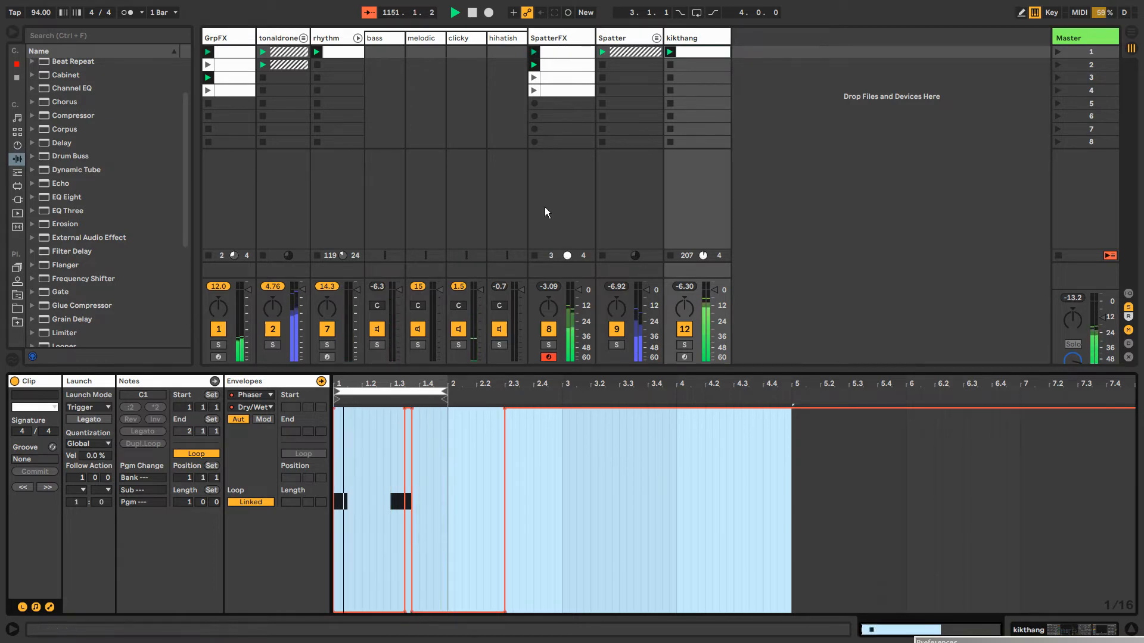
double_click(693, 42)
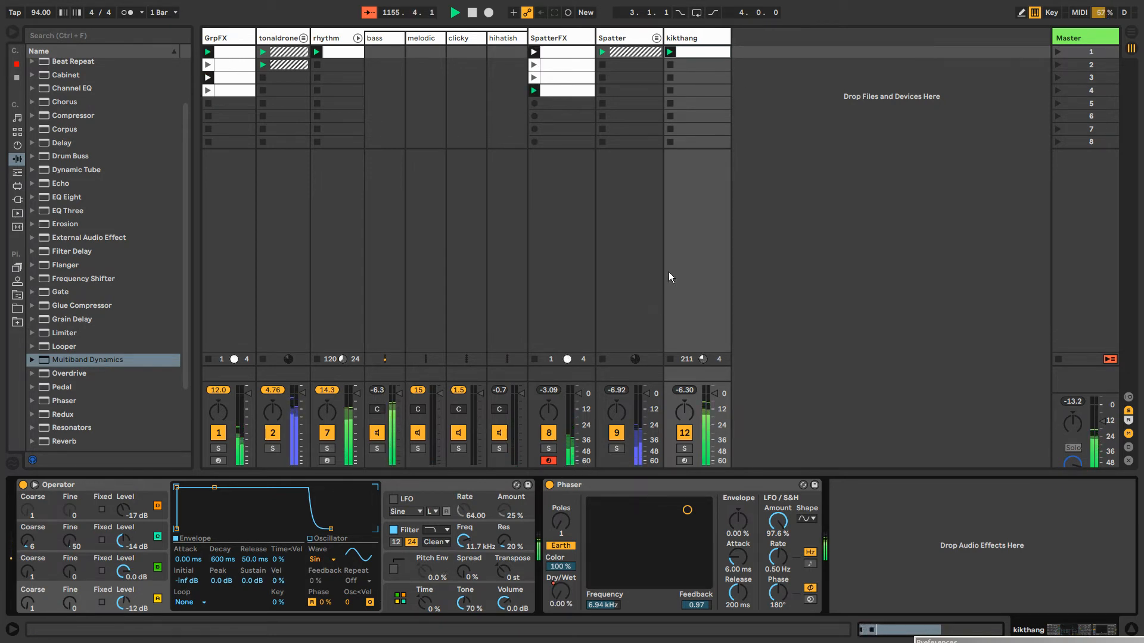
Compare kikthang with the Phaser and Operator bypassed, and set Operator's oscillator B level to -2.9 dB
left_click(549, 485)
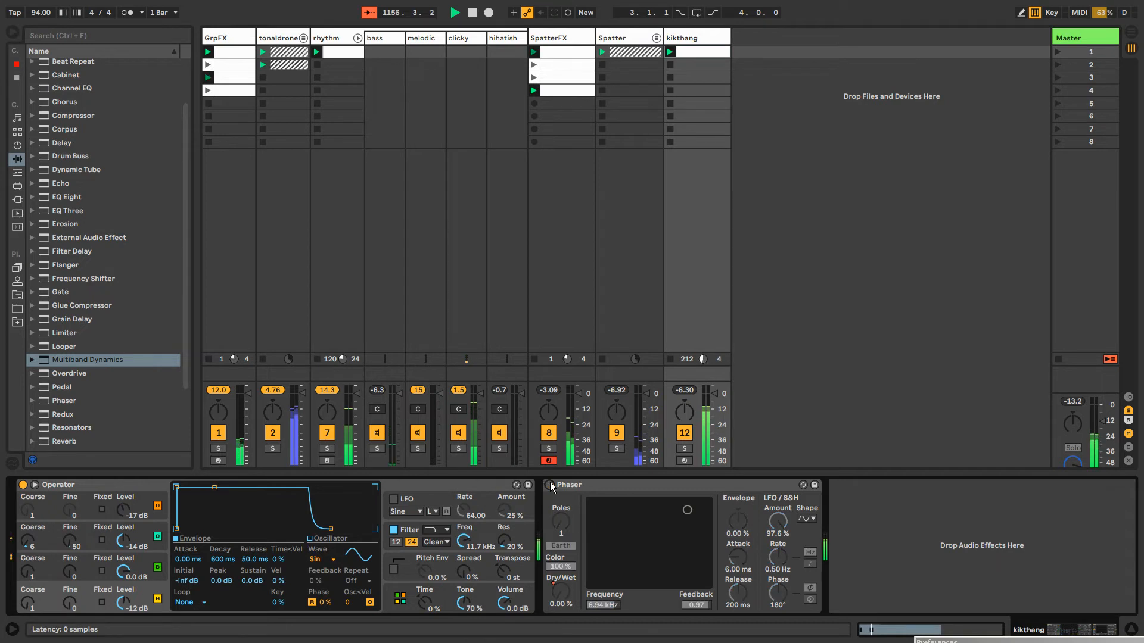
left_click(549, 485)
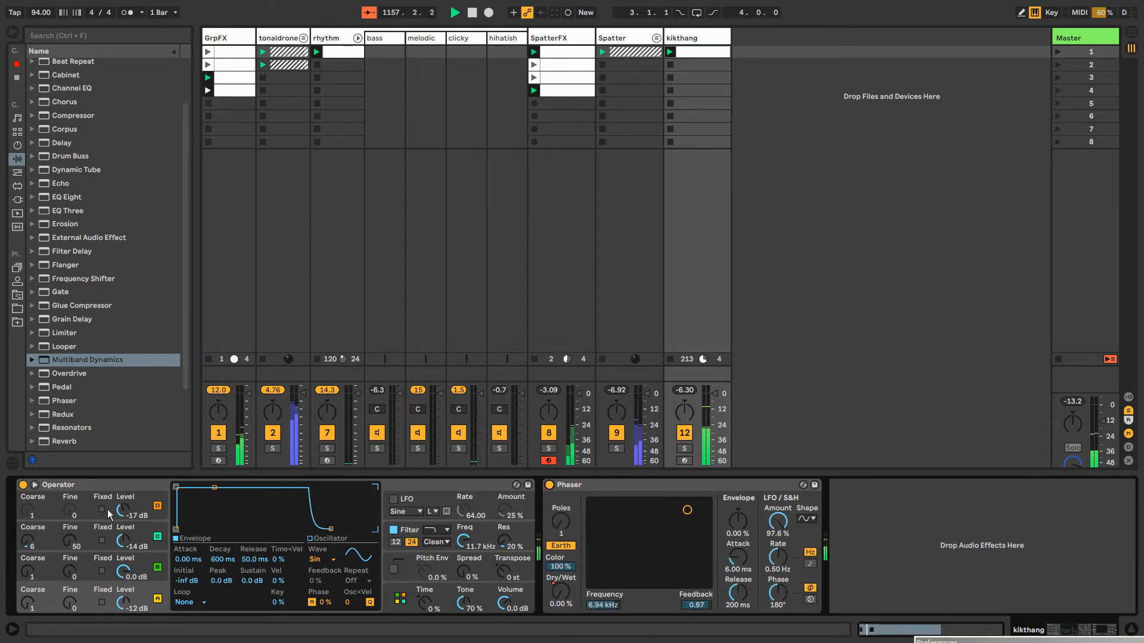
mouse_move(121, 573)
left_mouse_down()
mouse_move(121, 601)
mouse_move(121, 563)
left_mouse_up()
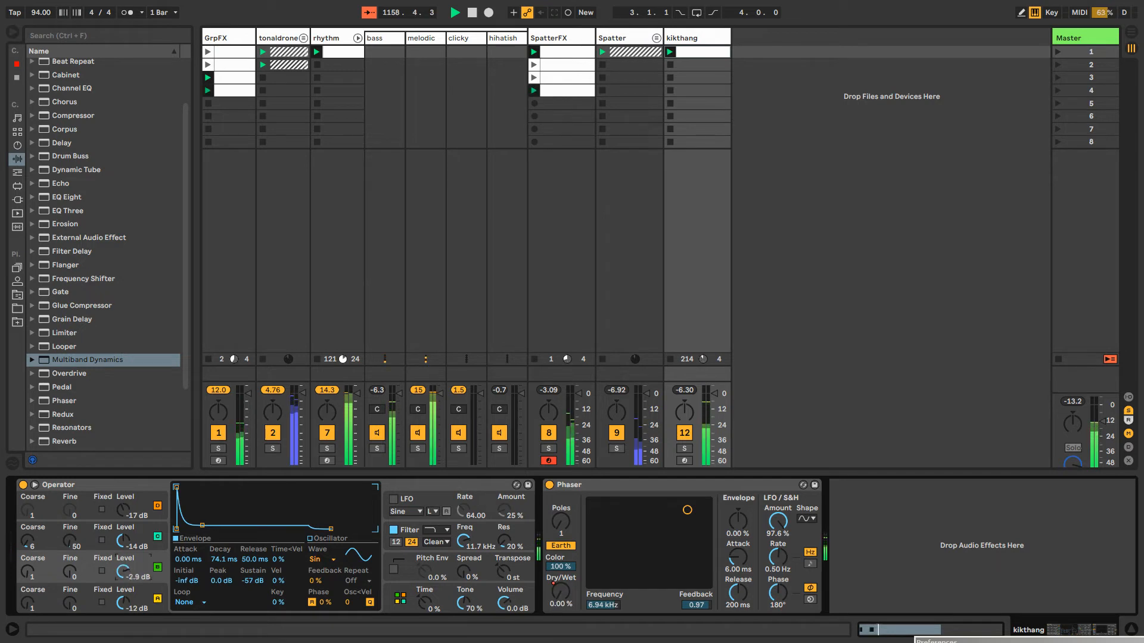
left_click(23, 485)
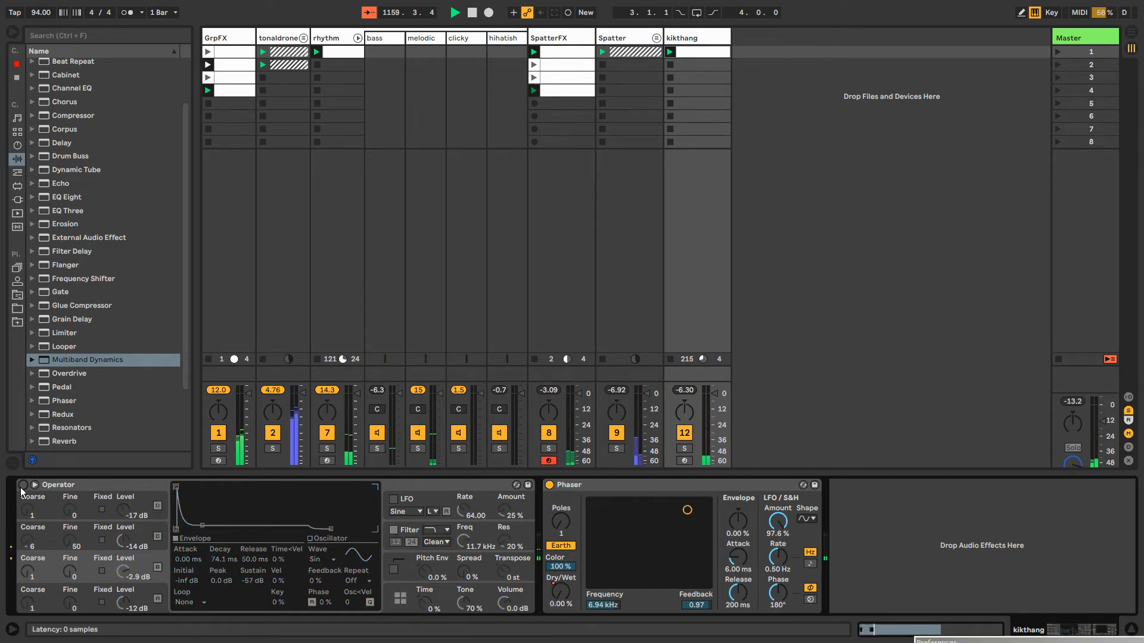
left_click(22, 485)
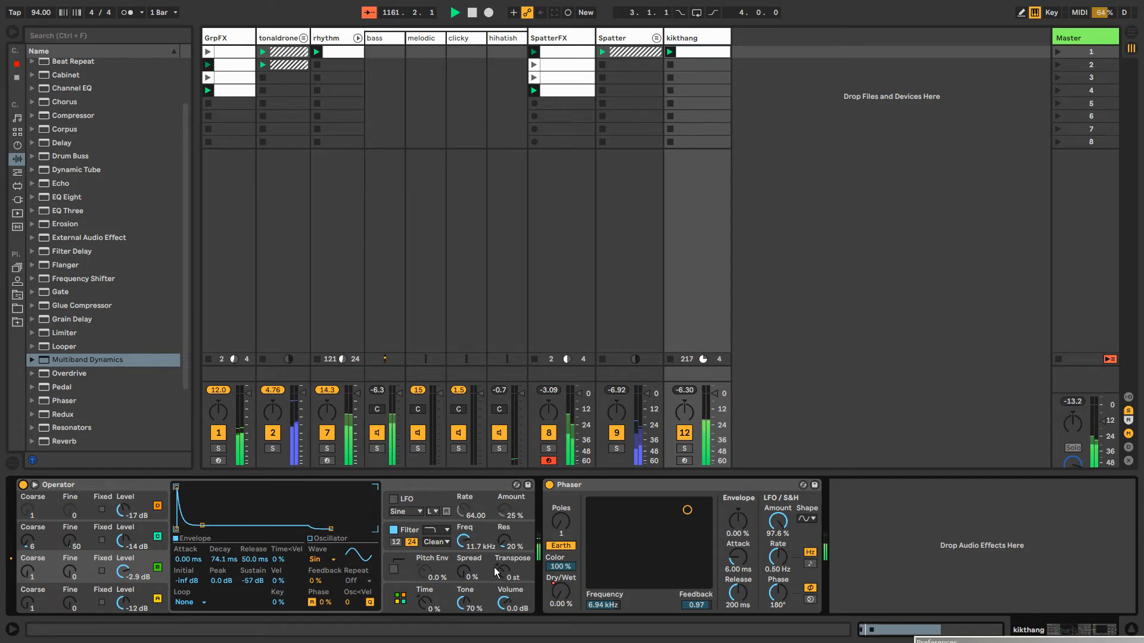
Set the kikthang Operator filter's frequency to 1.45 kHz and resonance to 80%, and check the clip's notes
left_click_drag(463, 541, 463, 605)
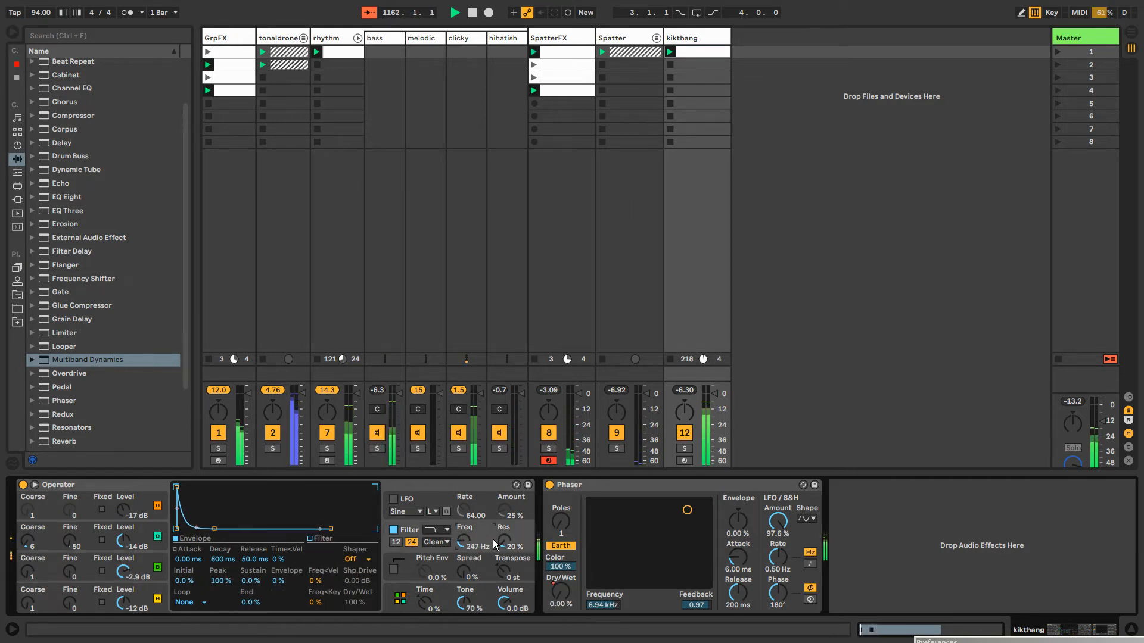
left_click_drag(503, 540, 504, 498)
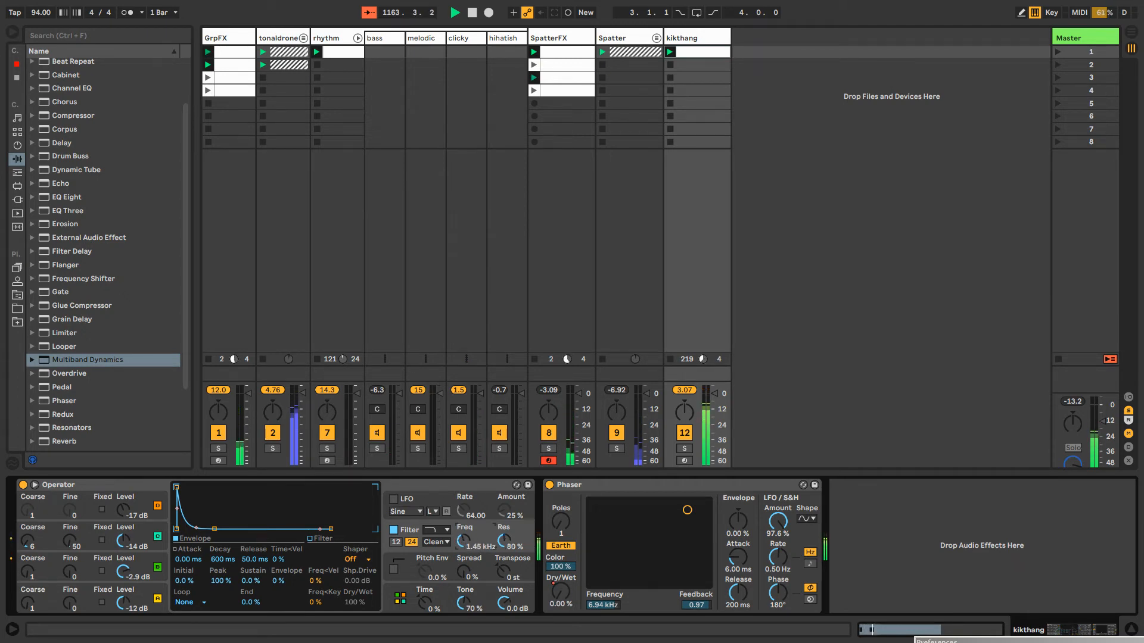
left_click(689, 52)
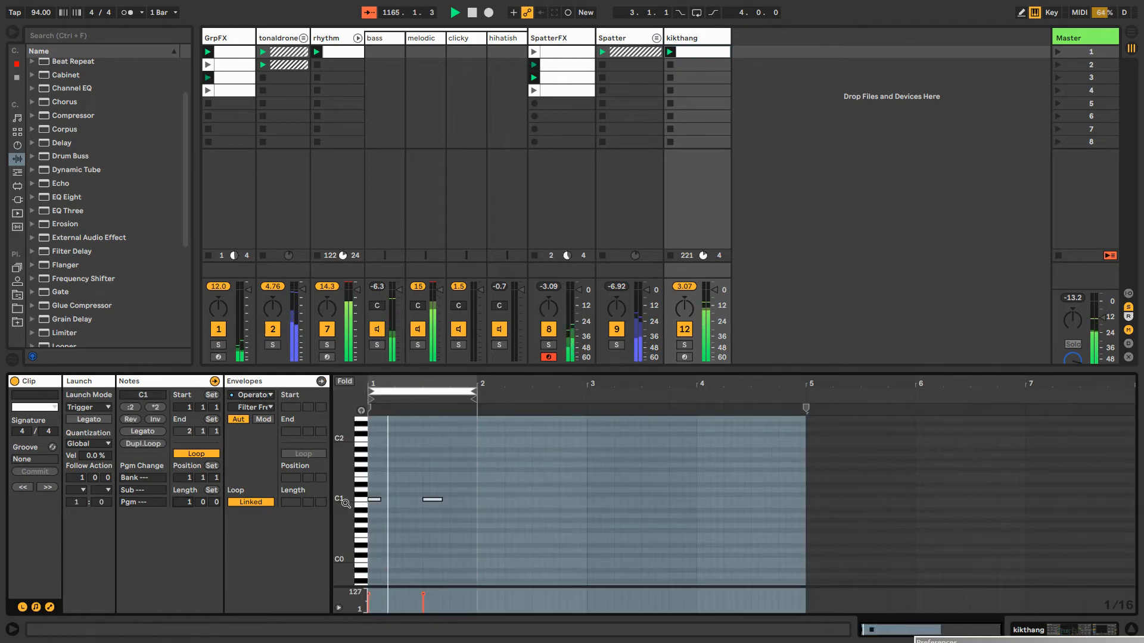
left_click(691, 33)
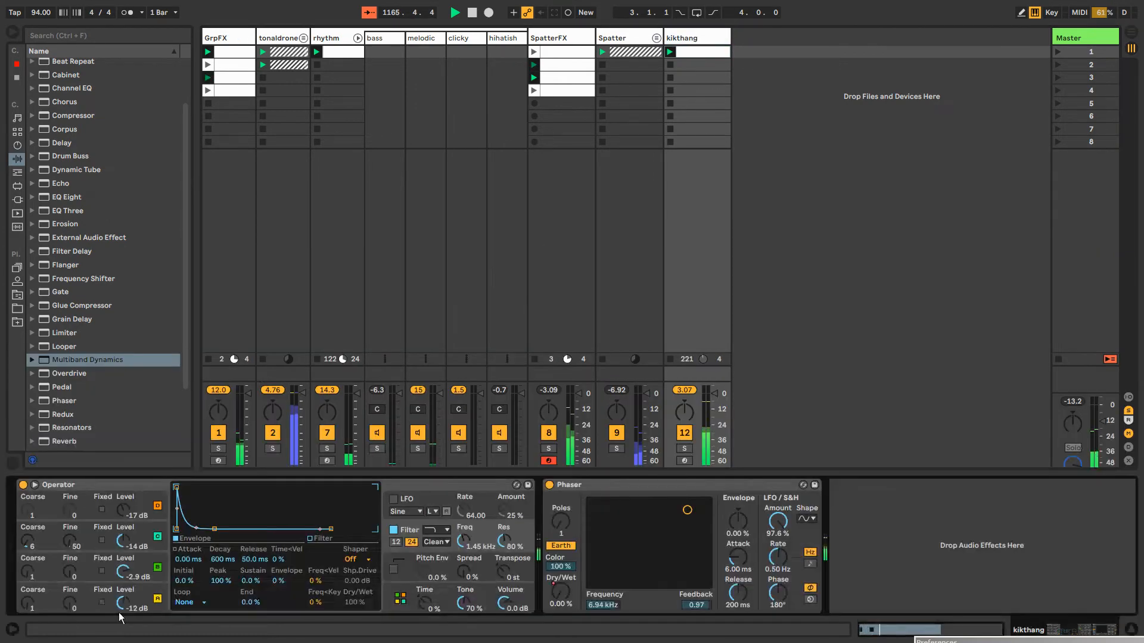
Set Operator's levels to -13 dB for oscillator A, -22 dB for C and -9.1 dB for D, with C's coarse tuning at 6
left_click_drag(127, 608, 126, 601)
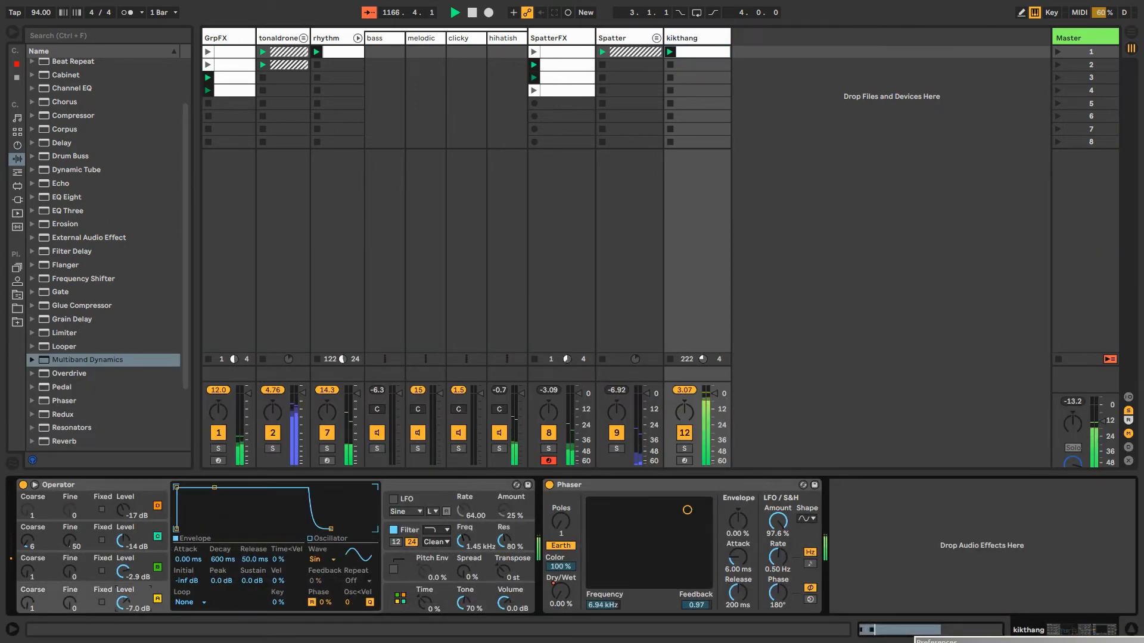
left_click_drag(124, 541, 123, 545)
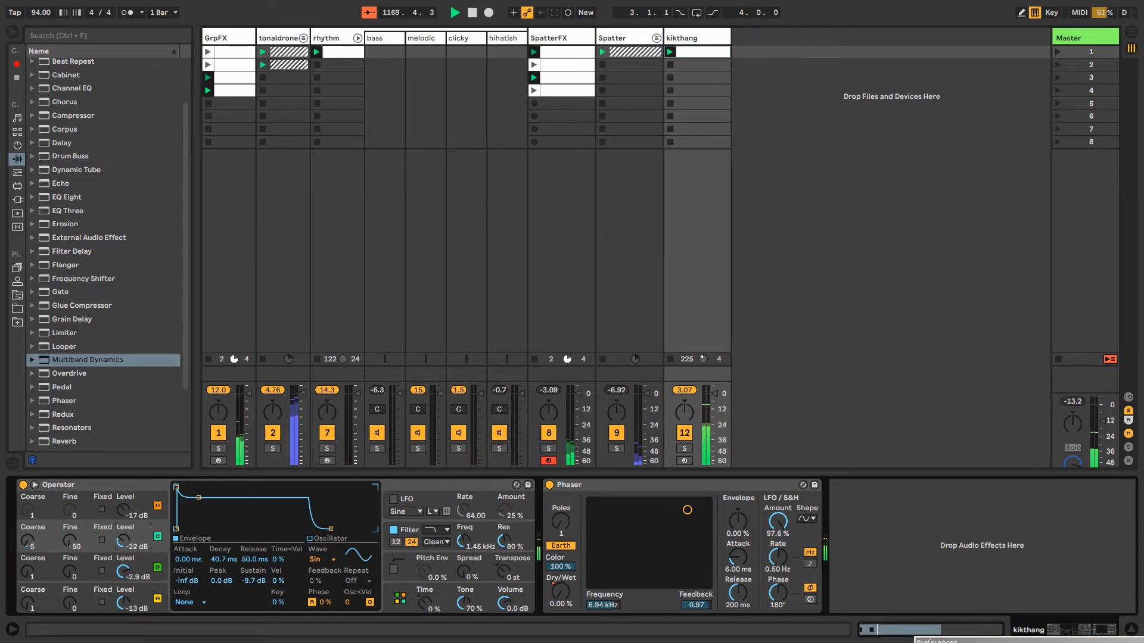
key("Right")
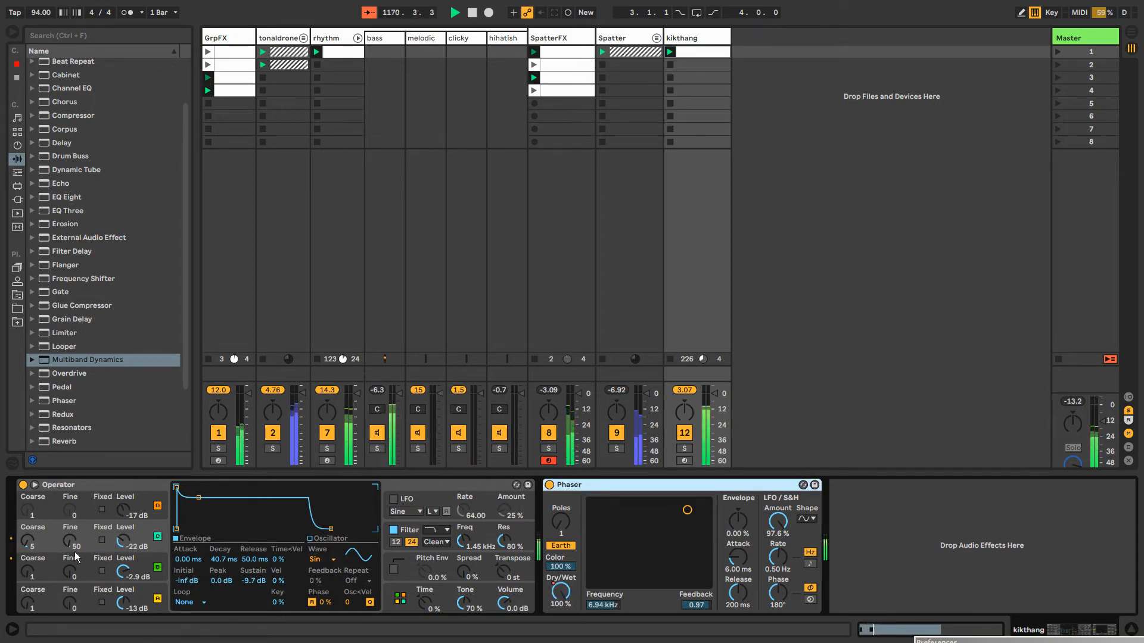
left_click_drag(57, 546, 57, 539)
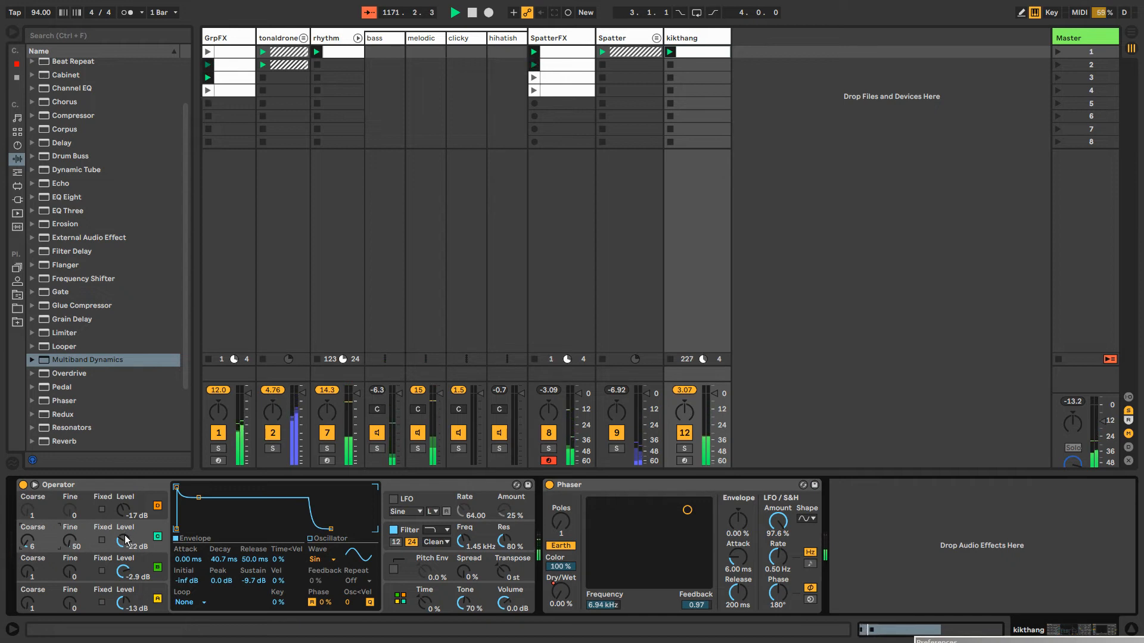
mouse_move(123, 510)
left_mouse_down()
mouse_move(123, 476)
mouse_move(124, 514)
left_mouse_up()
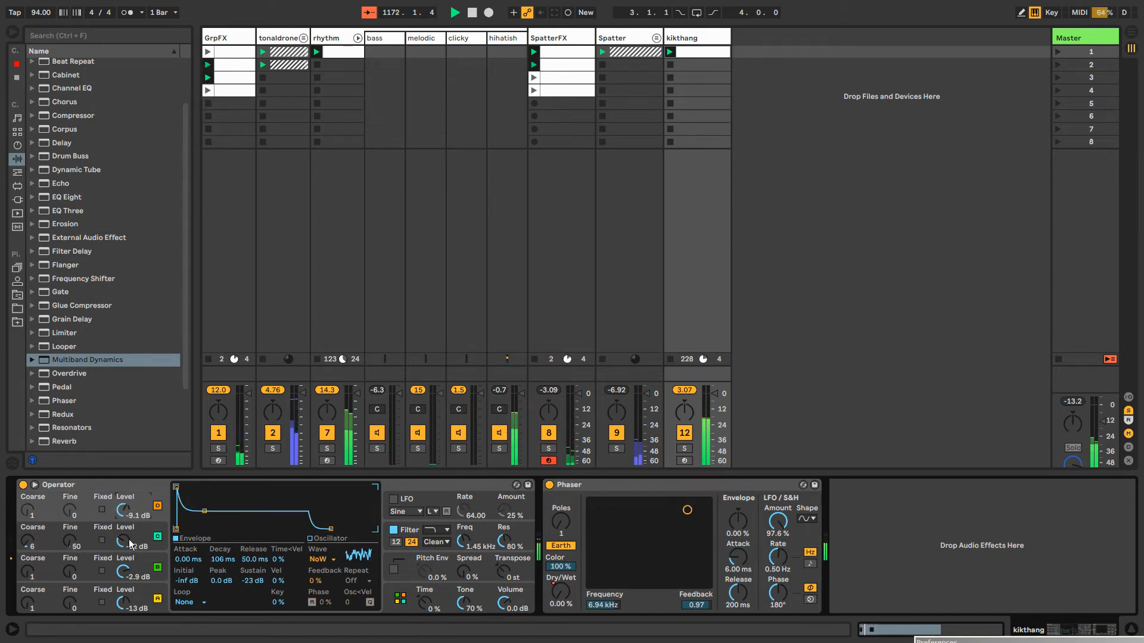
Set oscillator C's coarse tuning to 48 and its level to 0.0 dB in the kikthang Operator
left_click(122, 541)
mouse_move(30, 544)
left_mouse_down()
mouse_move(31, 524)
mouse_move(28, 536)
left_mouse_up()
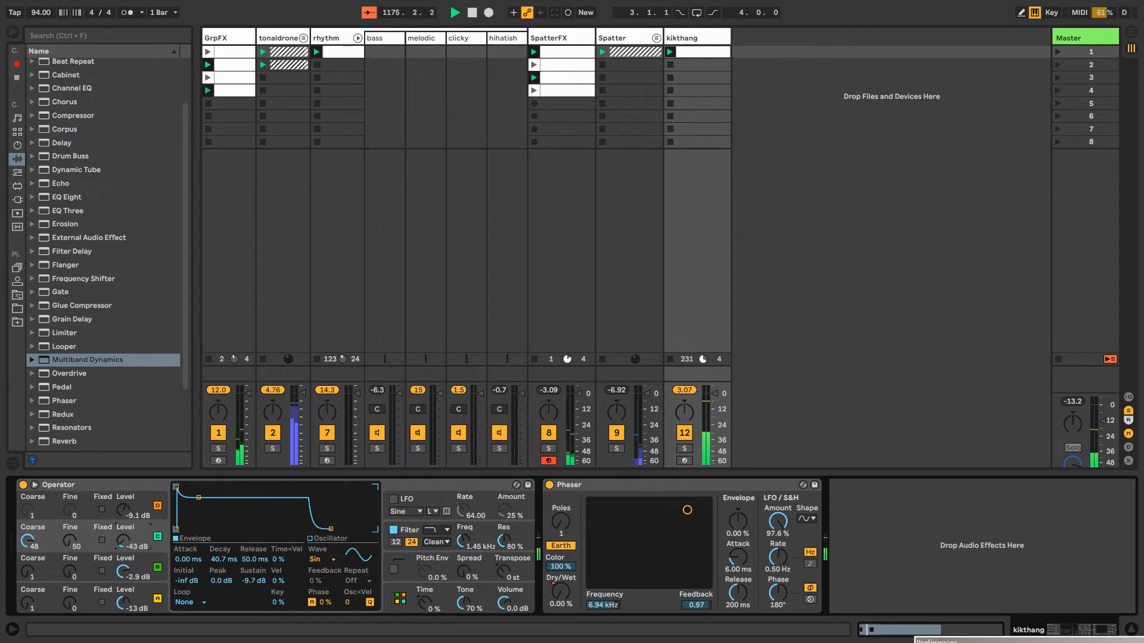
mouse_move(123, 540)
left_mouse_down()
mouse_move(123, 556)
mouse_move(123, 535)
left_mouse_up()
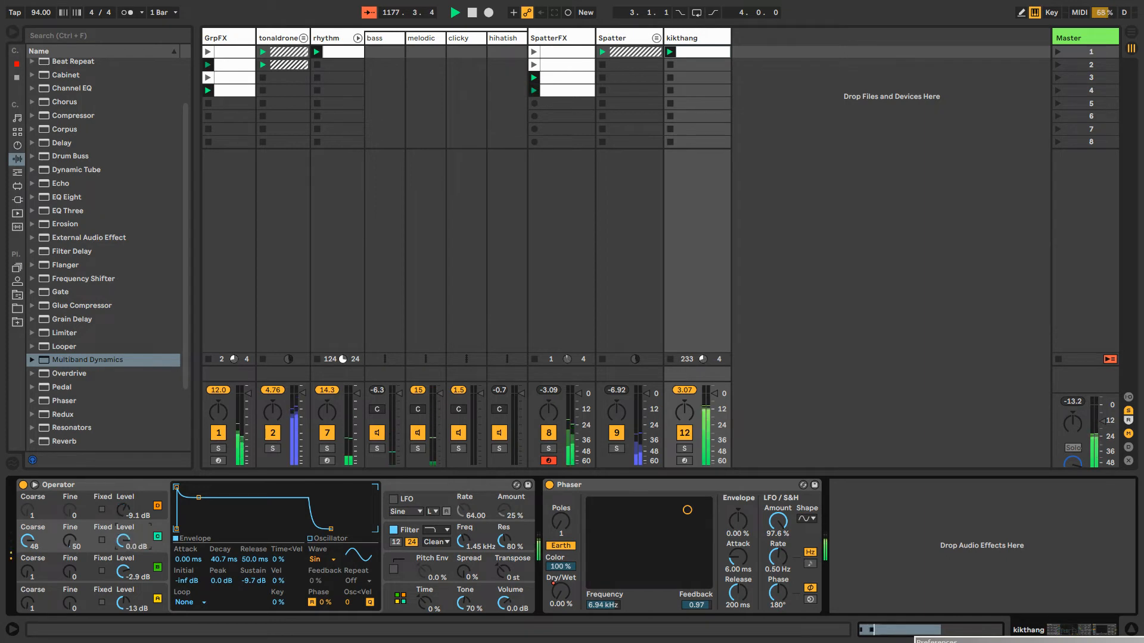
Draw a modulation ramp for oscillator C's level in the kikthang clip, rising from near zero to 100% across the second note
right_click(123, 539)
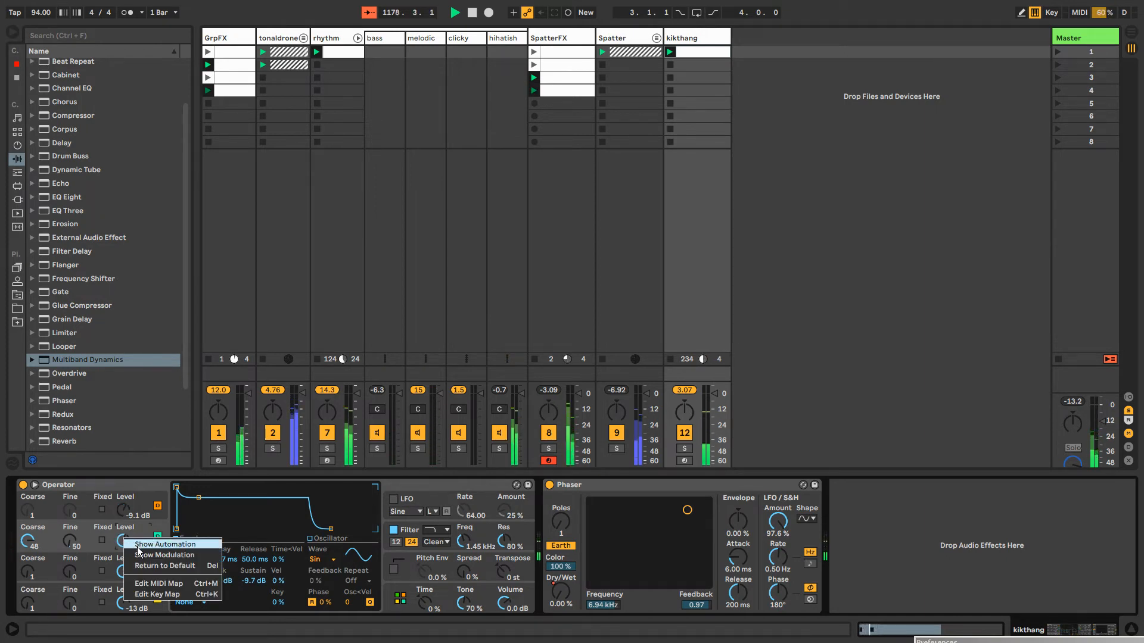
left_click(149, 554)
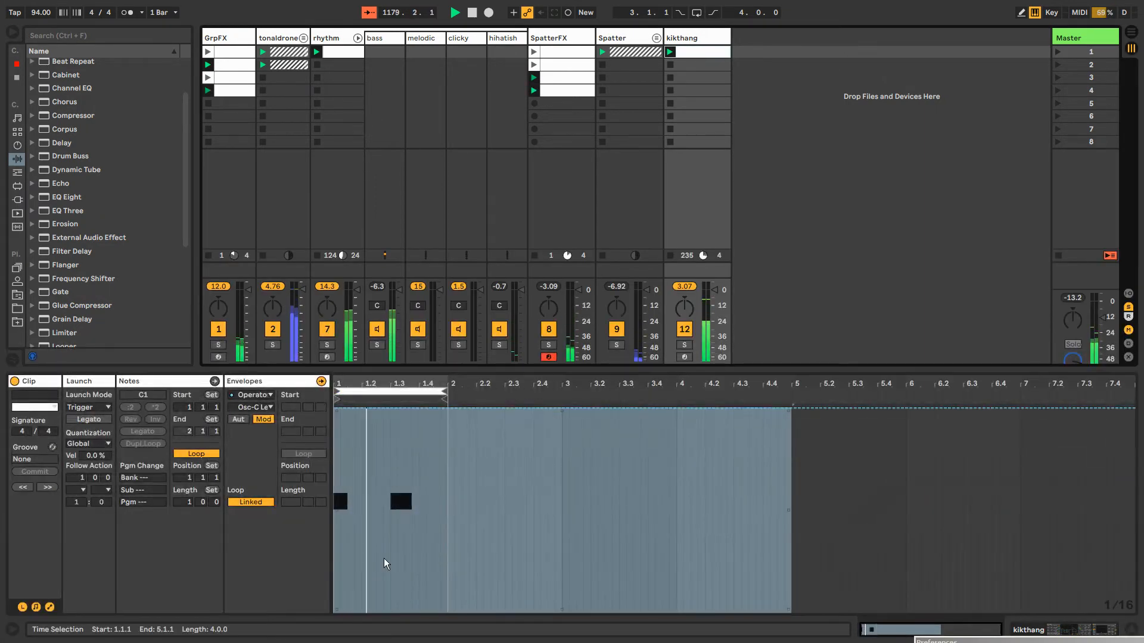
key("b")
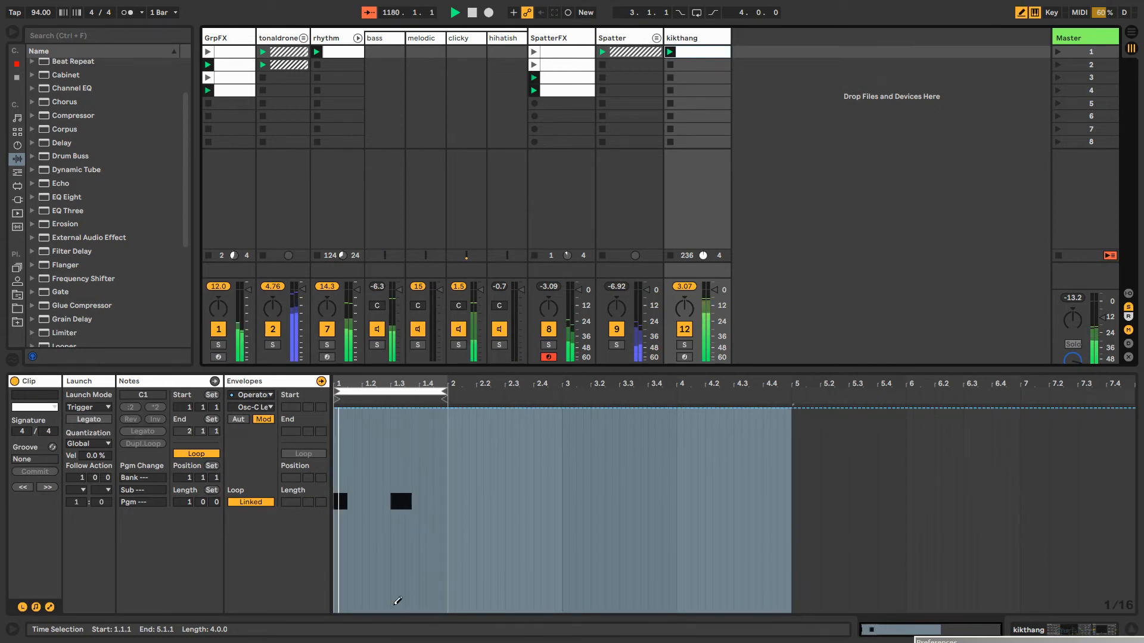
left_click(398, 601)
key("b")
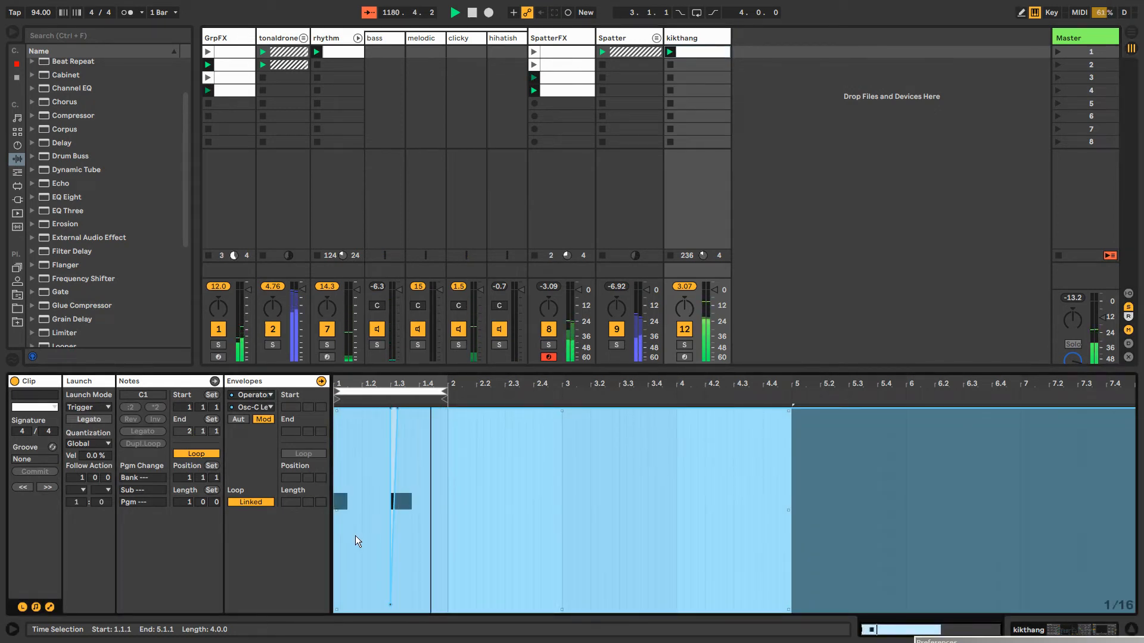
left_click(355, 478)
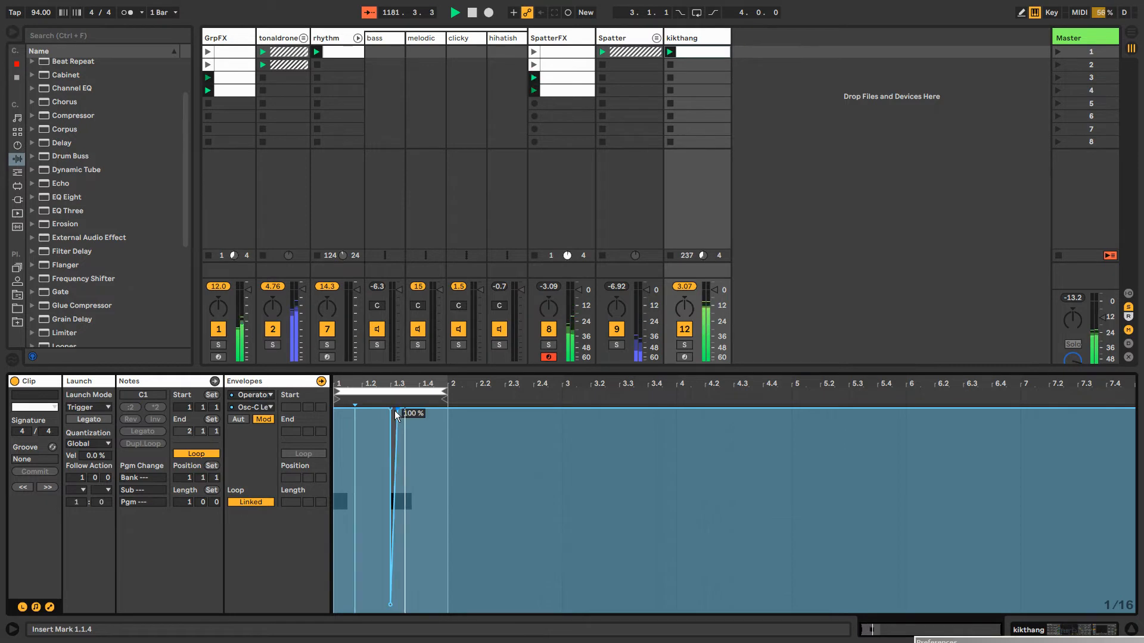
left_click_drag(398, 408, 412, 409)
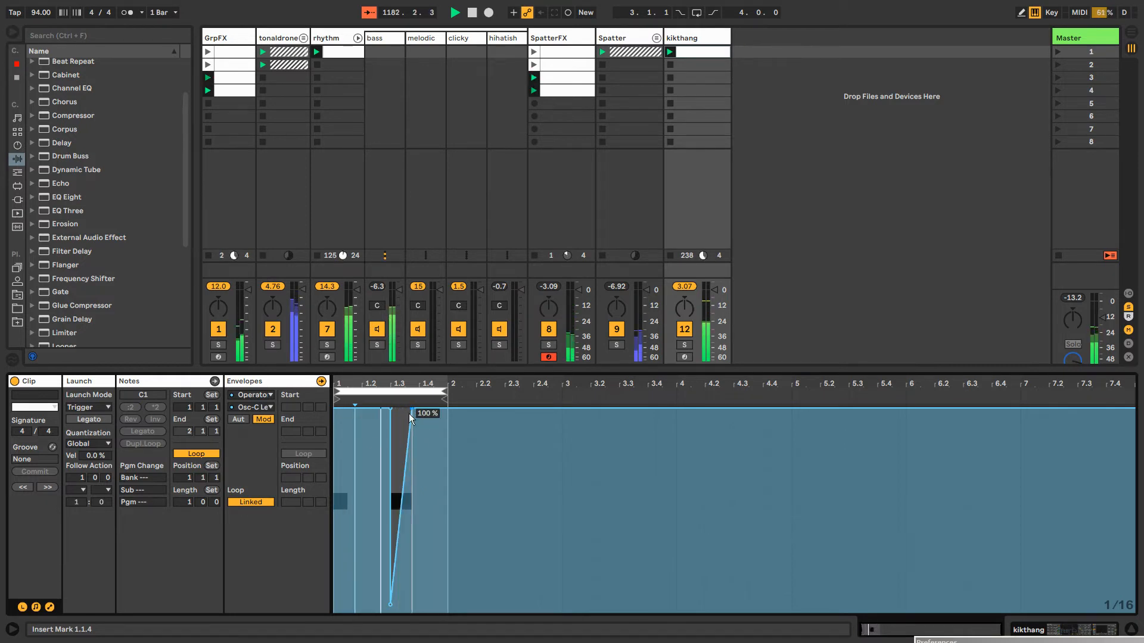
Draw another oscillator C level ramp from about 6.64% at the clip start to 100% at 1.1.4, and return to kikthang's devices
key("b")
left_click(339, 599)
key("b")
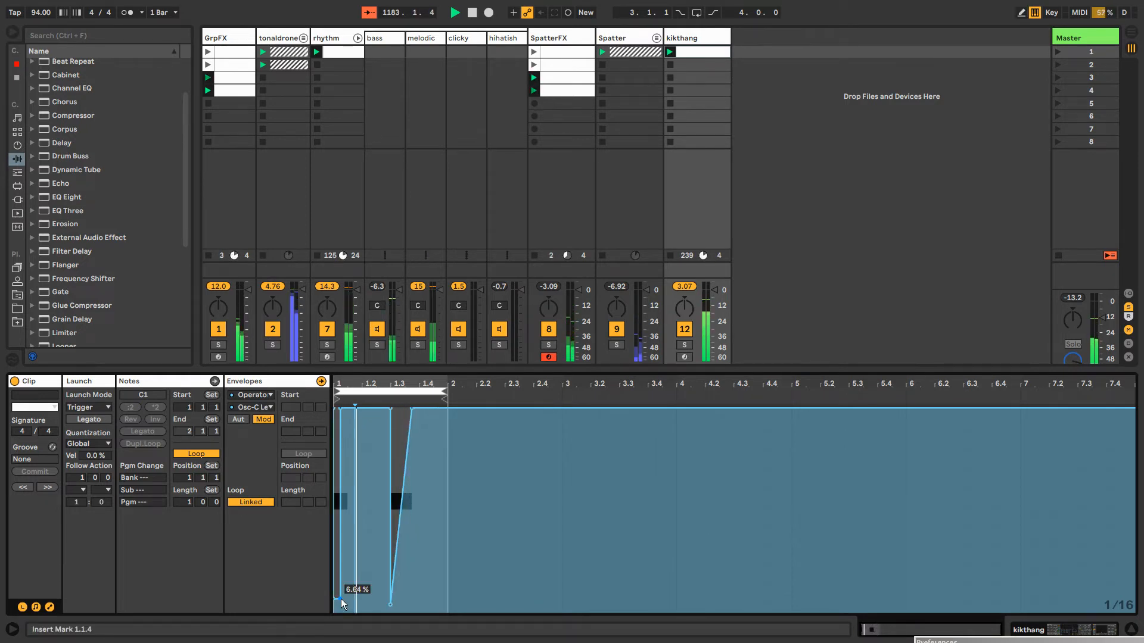
left_click_drag(340, 409, 354, 409)
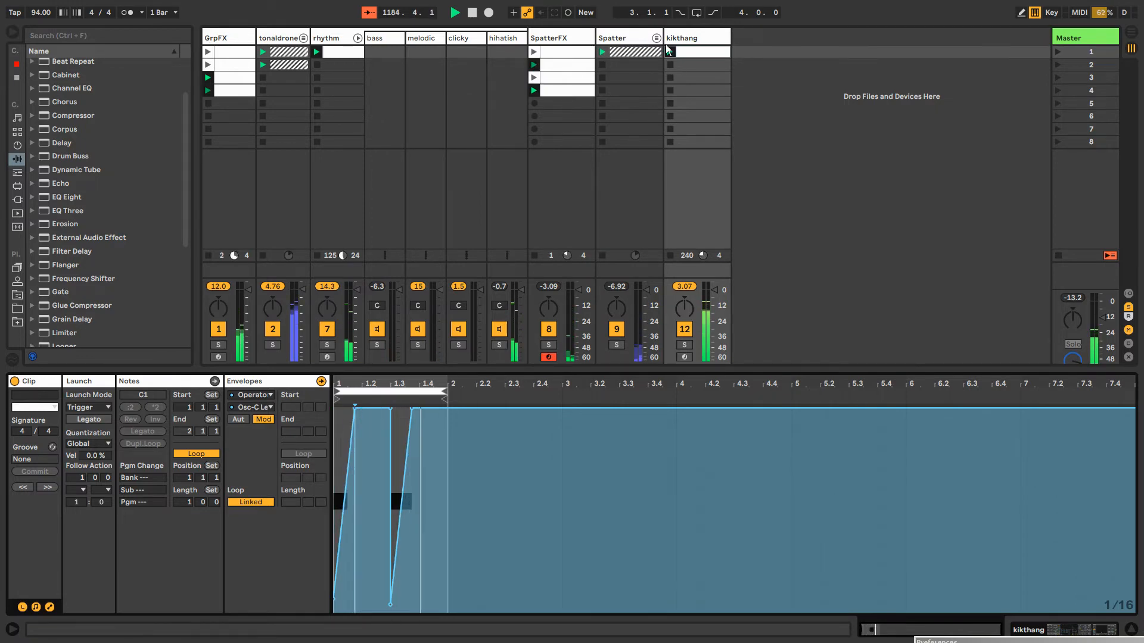
left_click(691, 37)
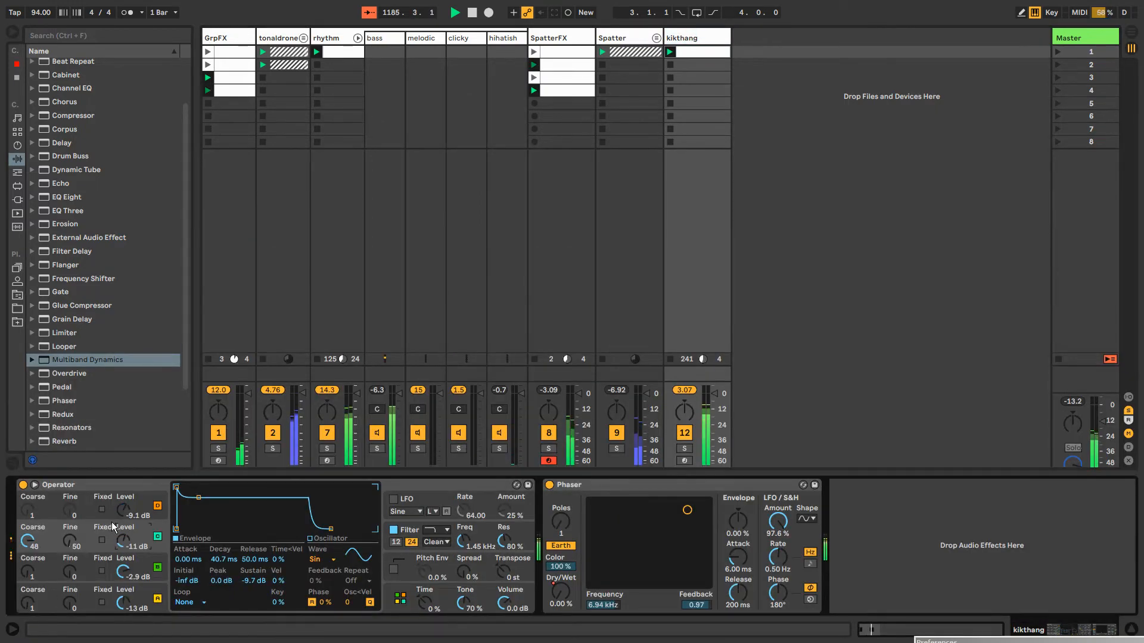
Choose the second algorithm in kikthang's Operator and set oscillator D's level to -2.2 dB
left_click(396, 596)
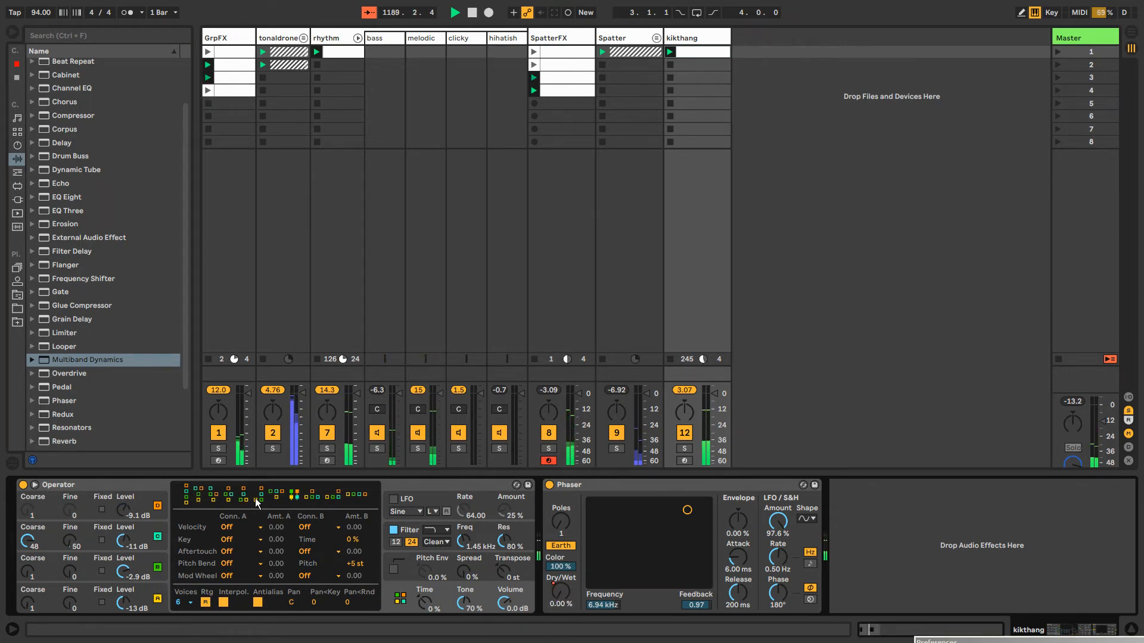
left_click(199, 497)
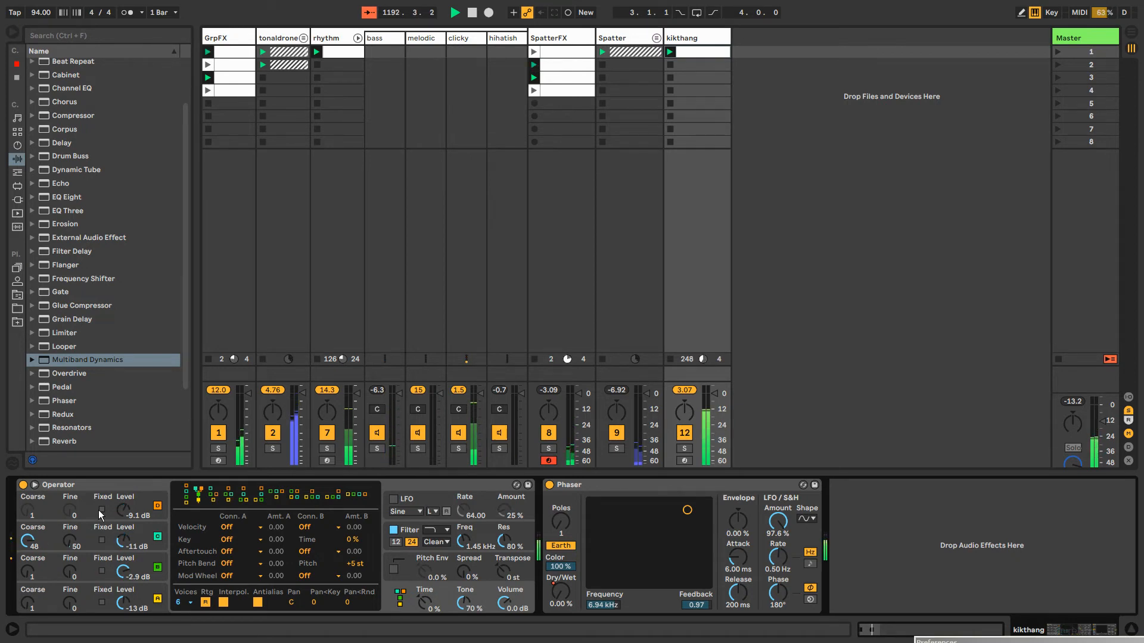
left_click_drag(123, 514, 124, 497)
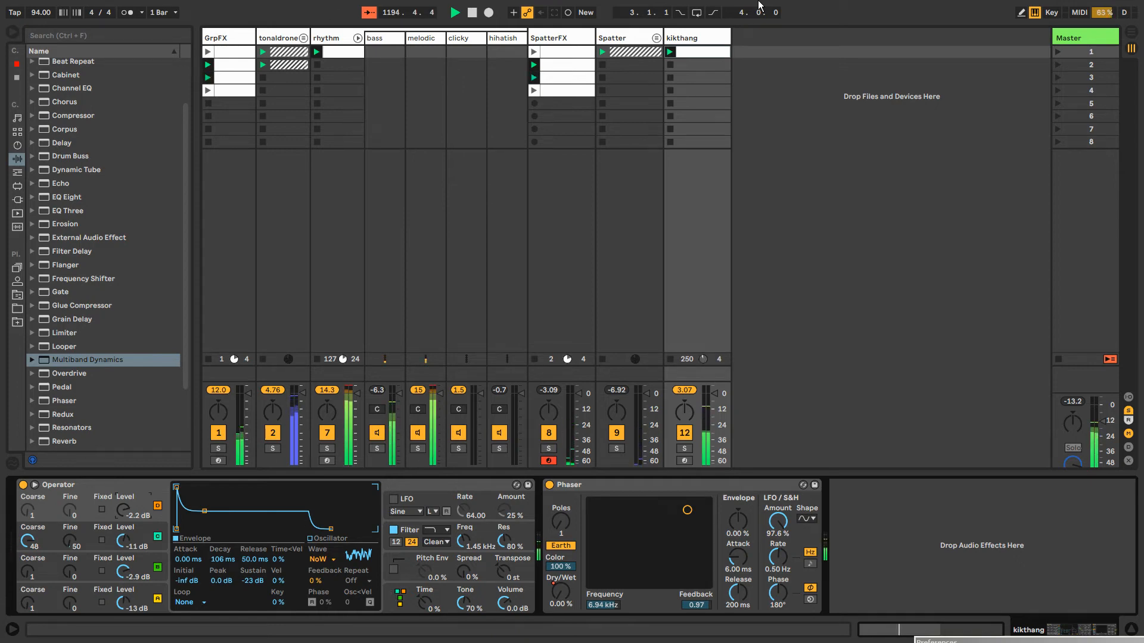
Group kikthang's Operator into an Instrument Rack and show the rack's macro controls
left_click(698, 53)
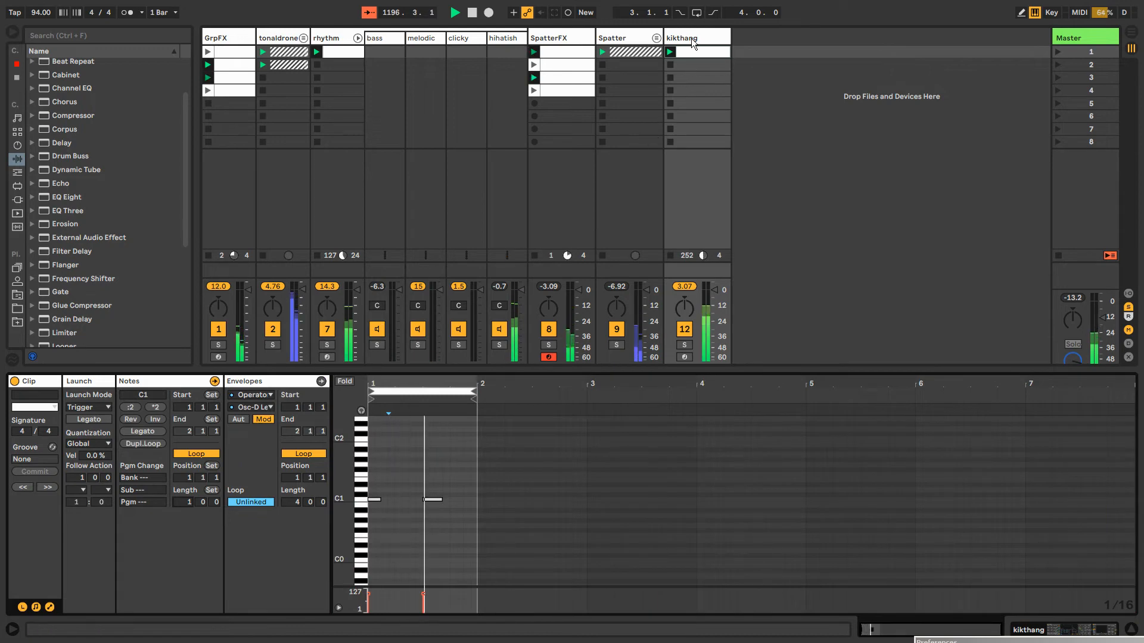
key("shift+Tab")
left_click(402, 598)
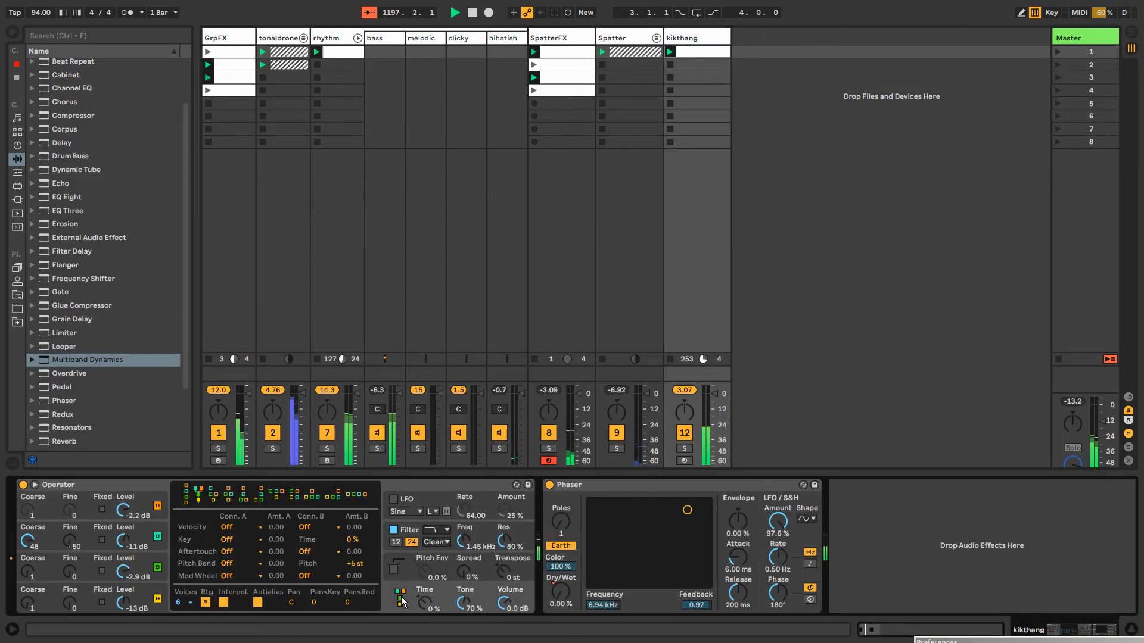
right_click(401, 599)
left_click(122, 481)
left_click(119, 484)
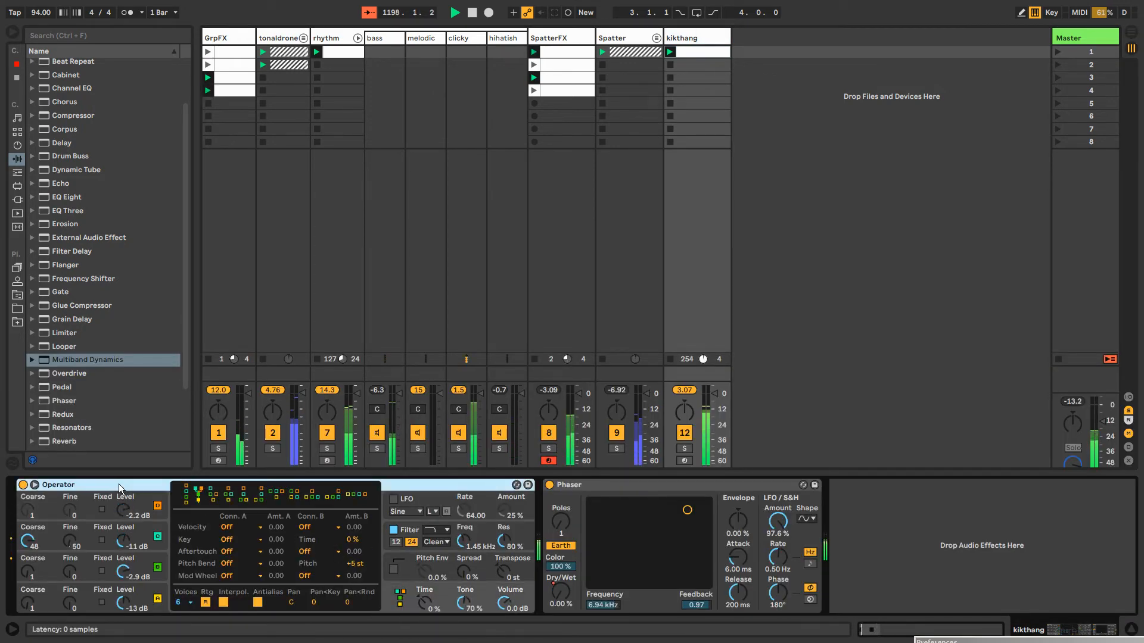
key("ctrl+g")
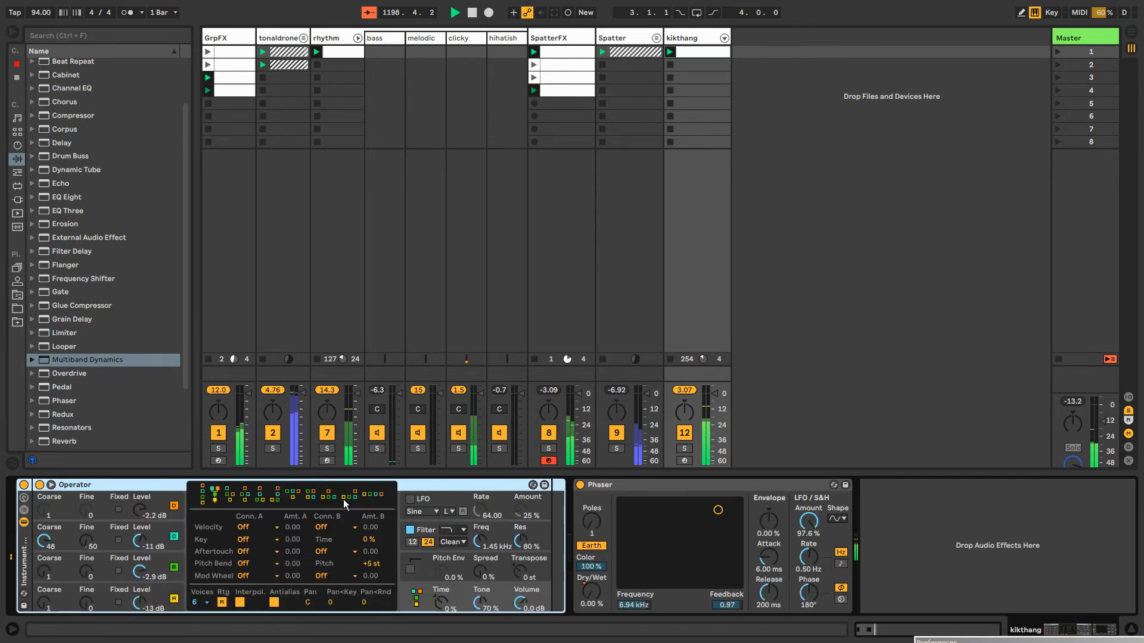
left_click(24, 499)
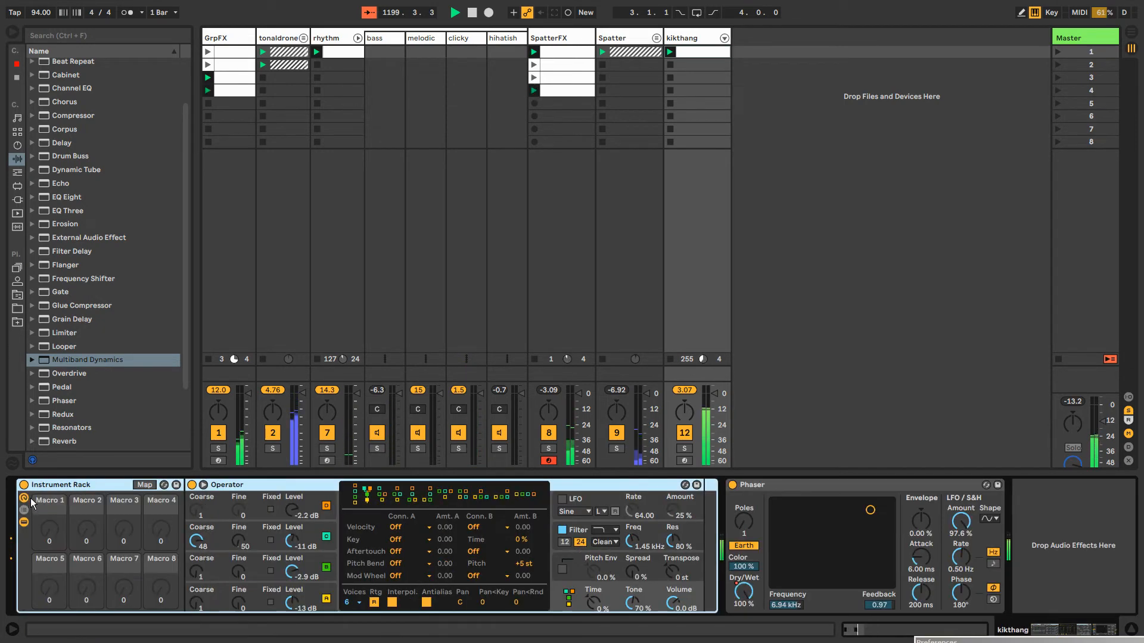
Map Operator's algorithm selection to the rack's first macro and leave macro mapping
left_click(143, 485)
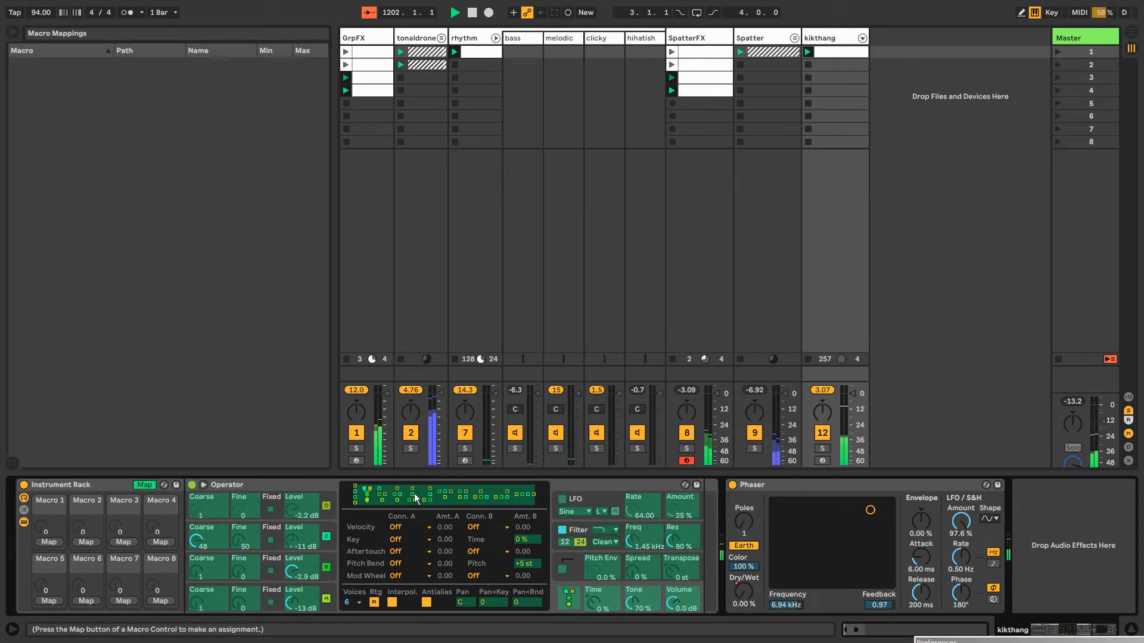
left_click(49, 542)
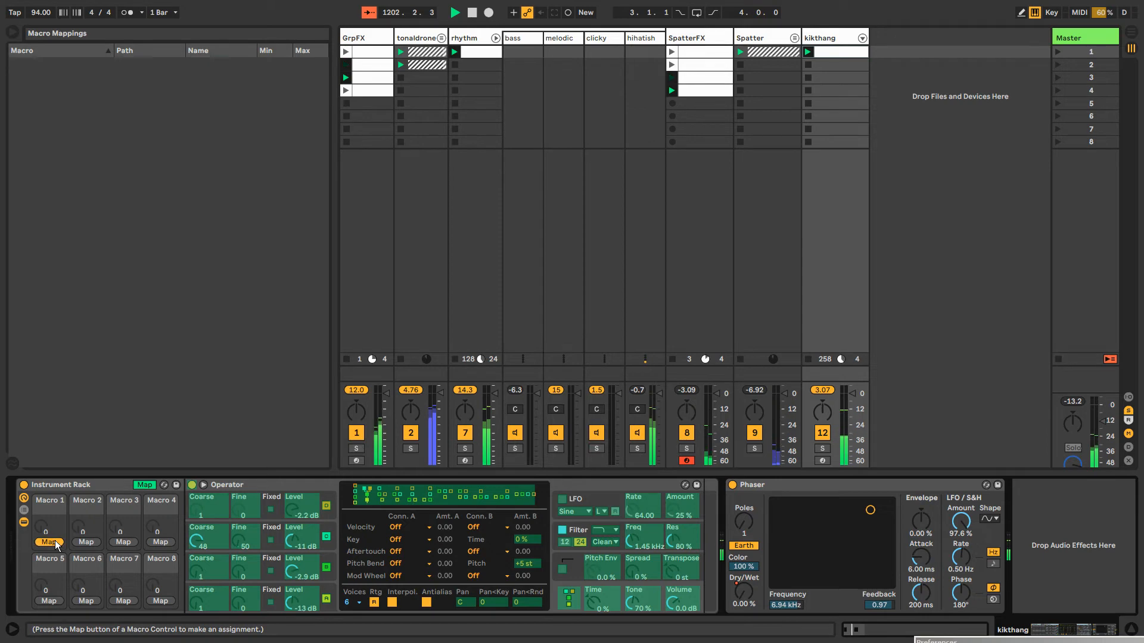
left_click(142, 485)
left_click(142, 484)
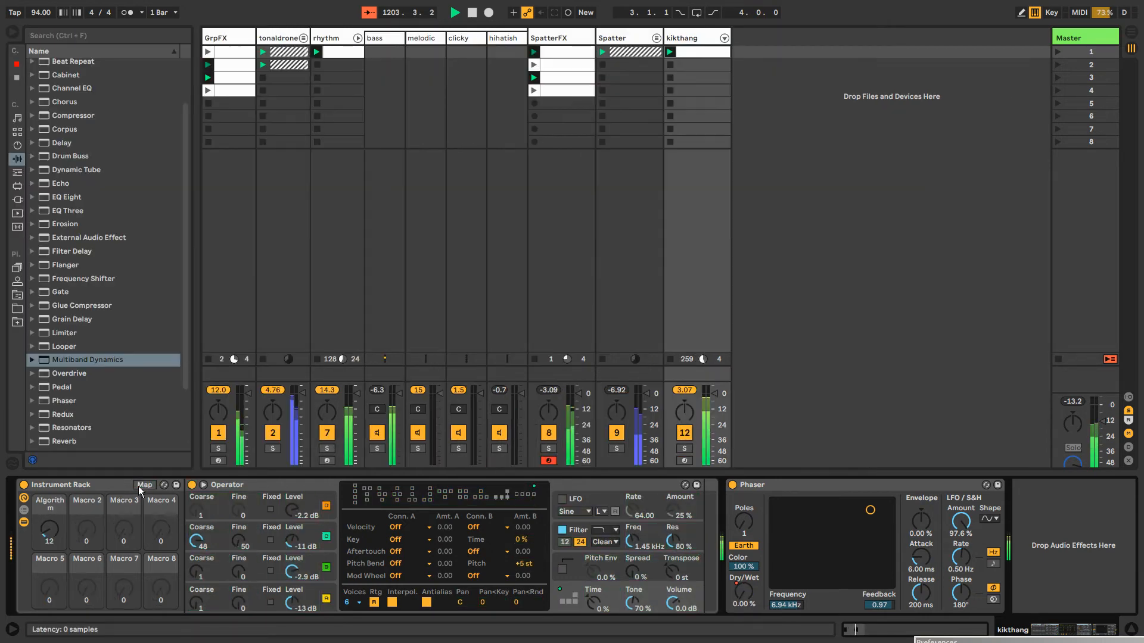
Set the Algorithm macro to 41 and draw stepped modulation for it in the kikthang clip, with dips on the first and second notes
left_click_drag(49, 529, 49, 514)
right_click(49, 528)
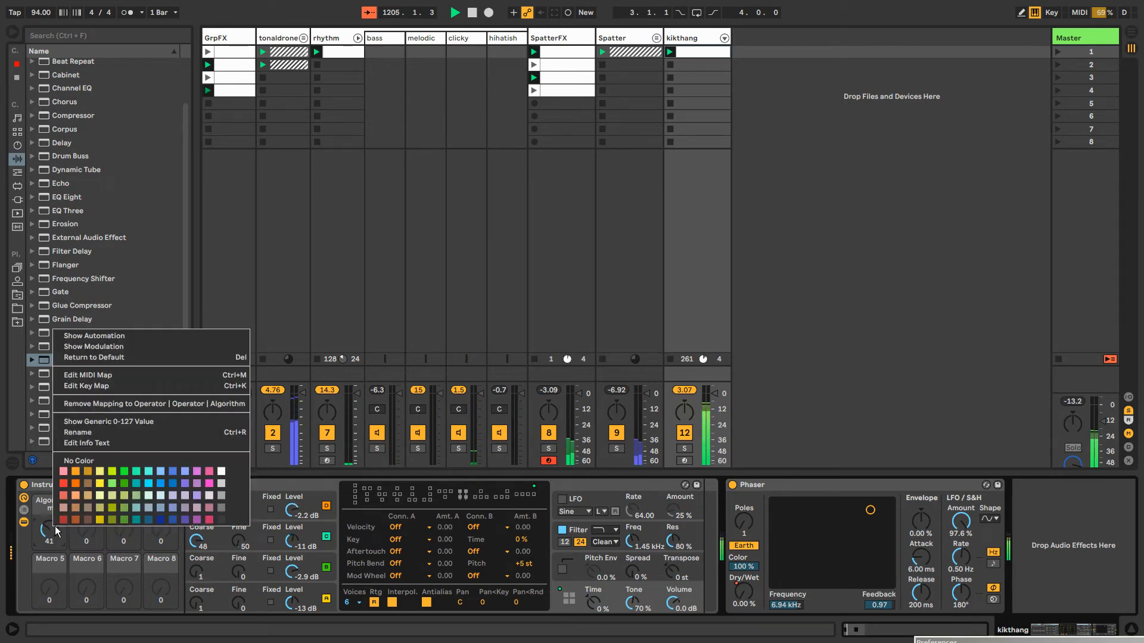
left_click(129, 349)
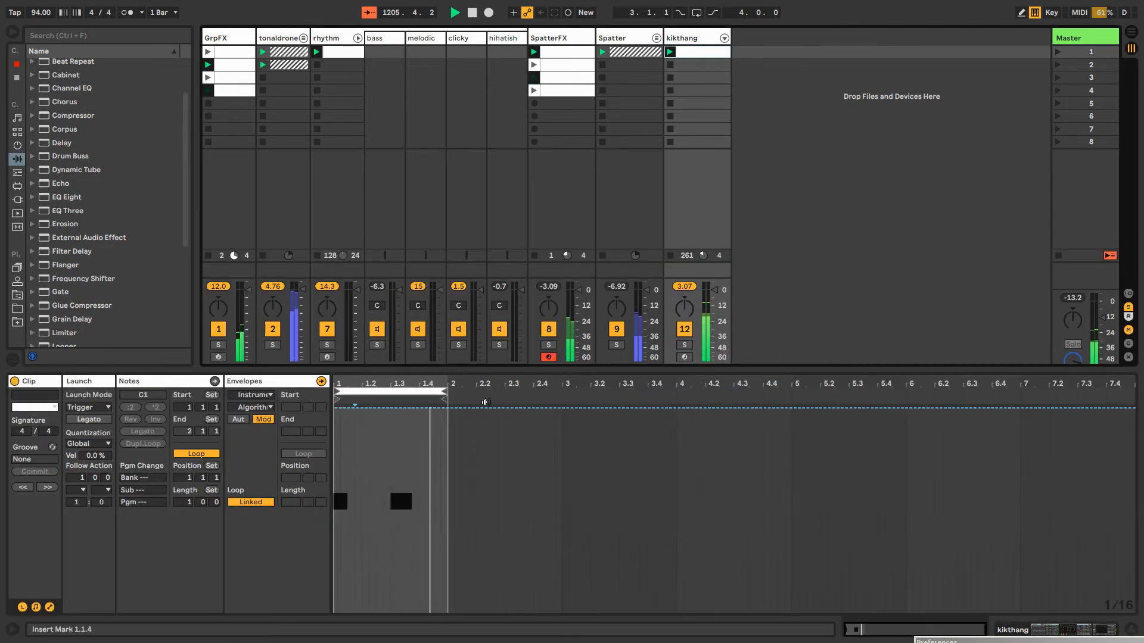
left_click(397, 587)
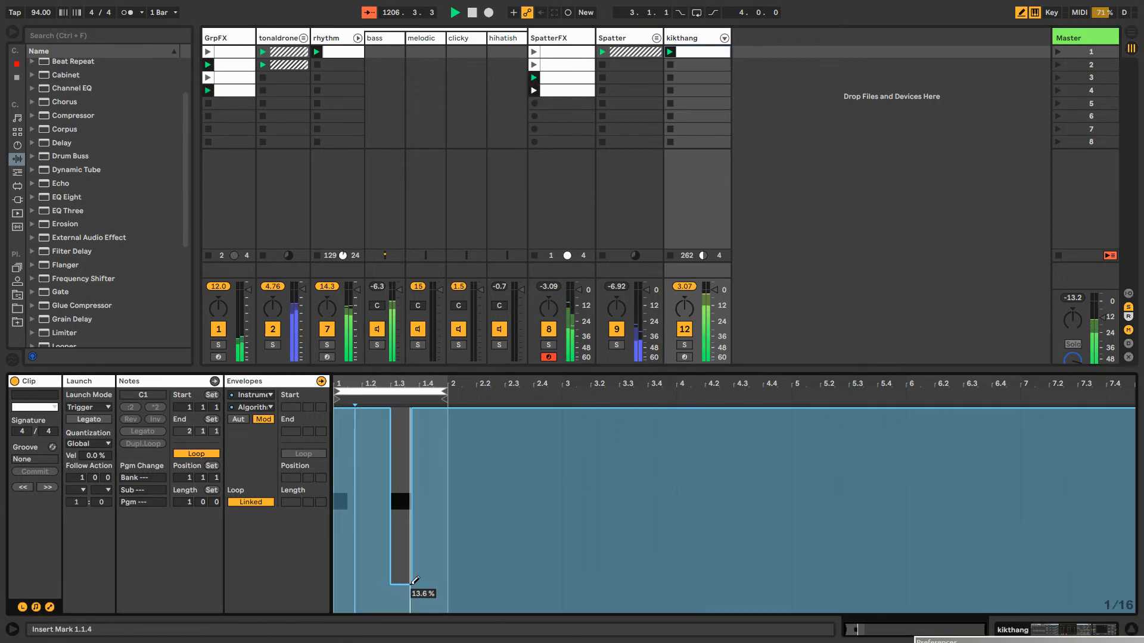
left_click_drag(344, 576, 401, 613)
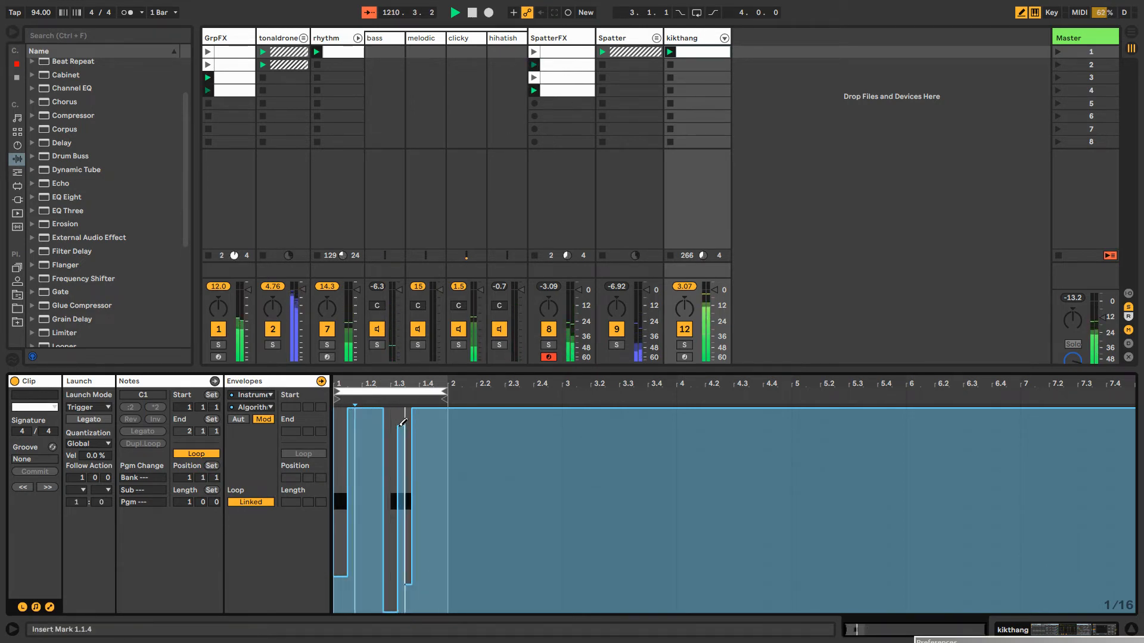
left_click_drag(384, 426, 404, 426)
Unlink the Algorithm envelope from the clip, set its loop length to 7 bars, and draw varied steps across bars 2 to 4
left_click(251, 502)
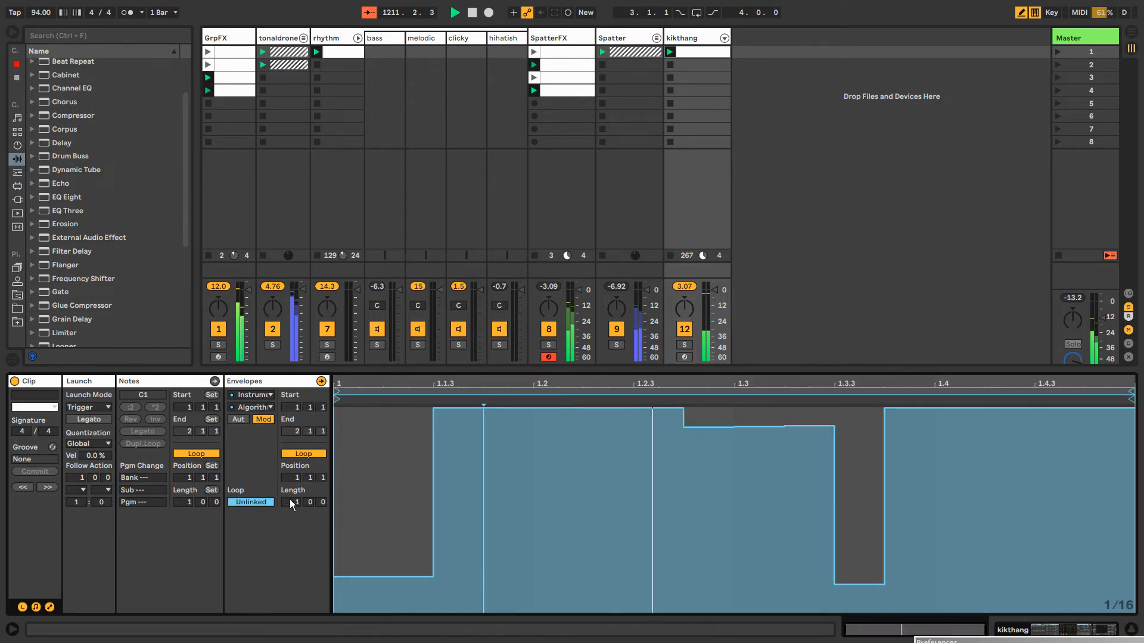
mouse_move(456, 530)
left_mouse_down()
mouse_move(470, 530)
mouse_move(497, 563)
mouse_move(588, 566)
mouse_move(548, 592)
left_mouse_up()
mouse_move(571, 431)
left_mouse_down()
mouse_move(656, 592)
mouse_move(700, 571)
left_mouse_up()
mouse_move(732, 452)
left_mouse_down()
mouse_move(741, 427)
mouse_move(785, 419)
mouse_move(774, 527)
mouse_move(752, 553)
left_mouse_up()
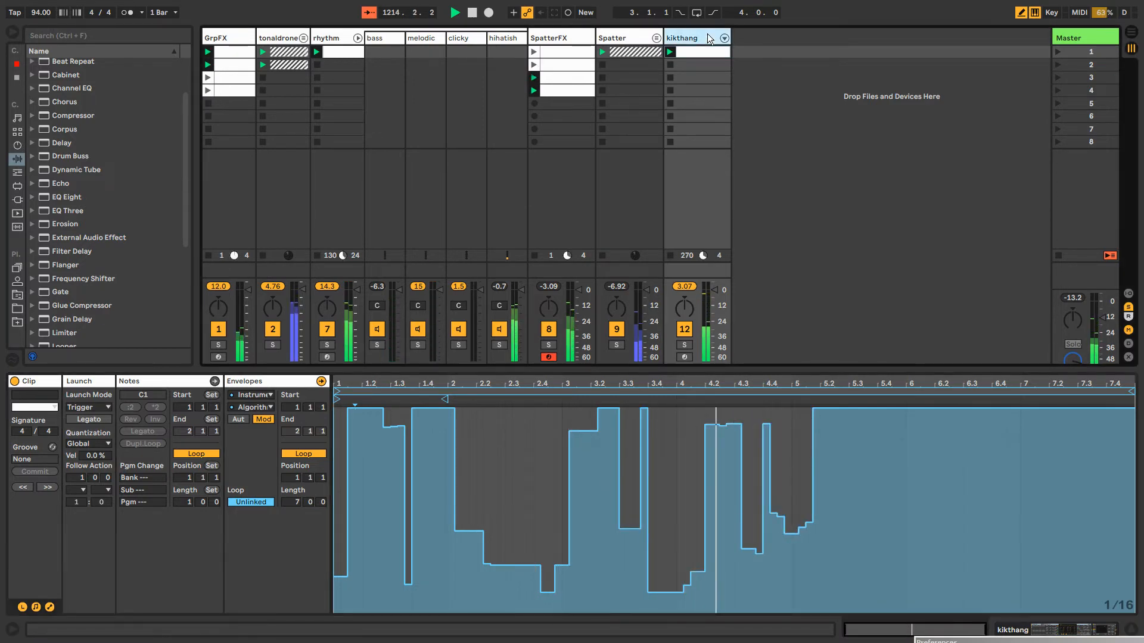
Set the kikthang rack's Algorithm macro to 113 and reset Operator's oscillator D level to 0.0 dB
left_click(702, 37)
left_click_drag(47, 532, 47, 489)
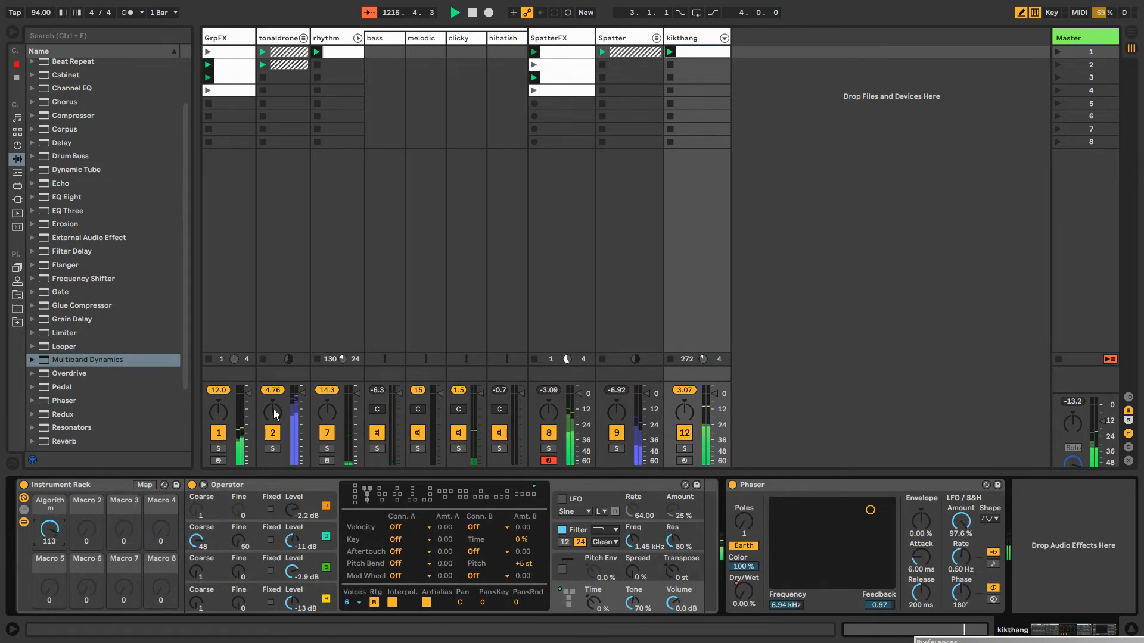
double_click(293, 511)
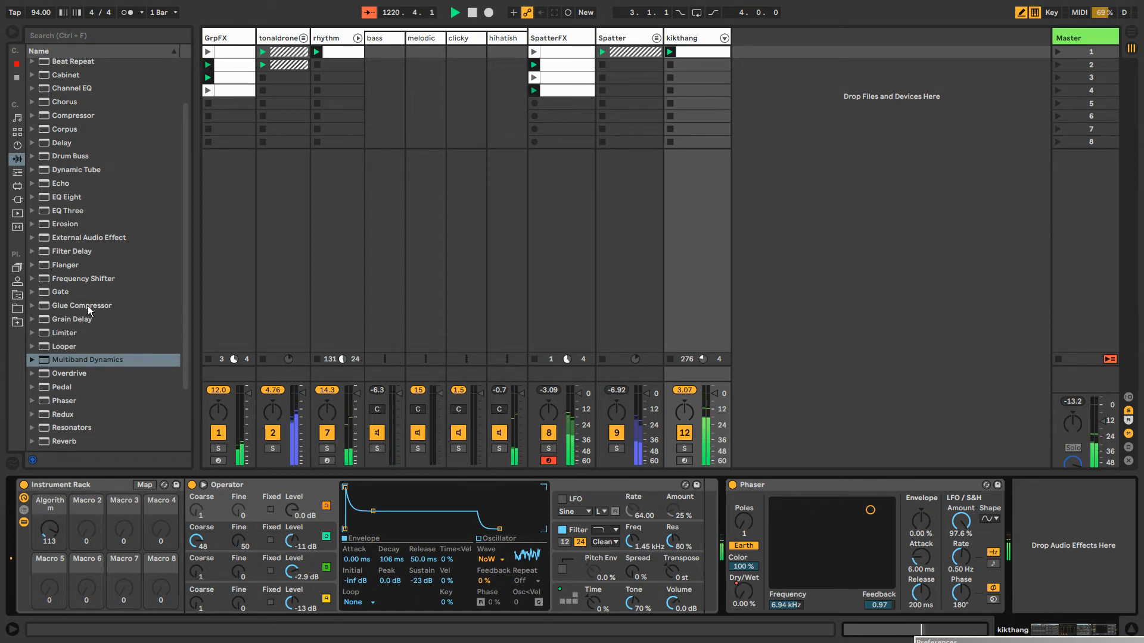
Add Erosion after Phaser with frequency 14.6 kHz and amount 77.4, and set Phaser to 6 poles and 37.1° phase
left_click(71, 225)
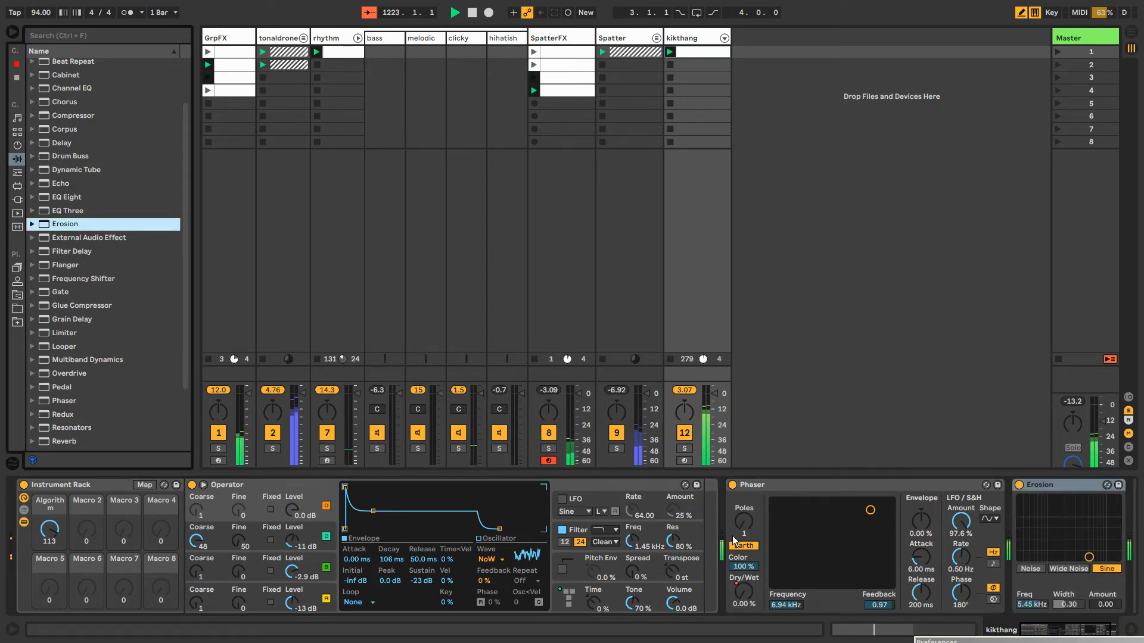
left_click_drag(734, 540, 734, 518)
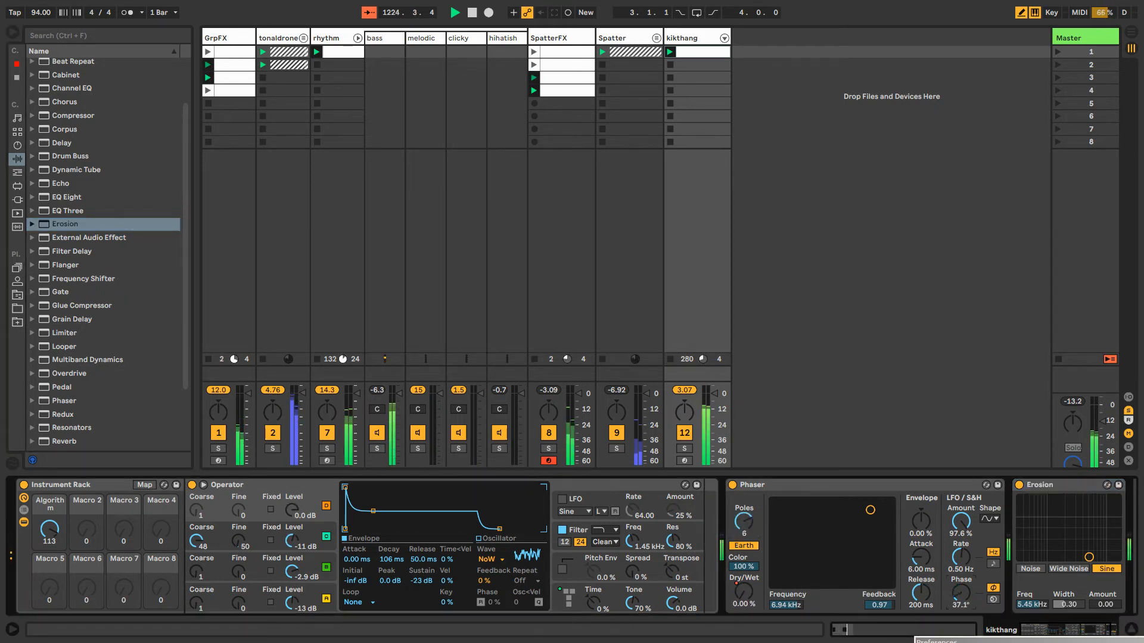
left_click_drag(1085, 523, 1096, 521)
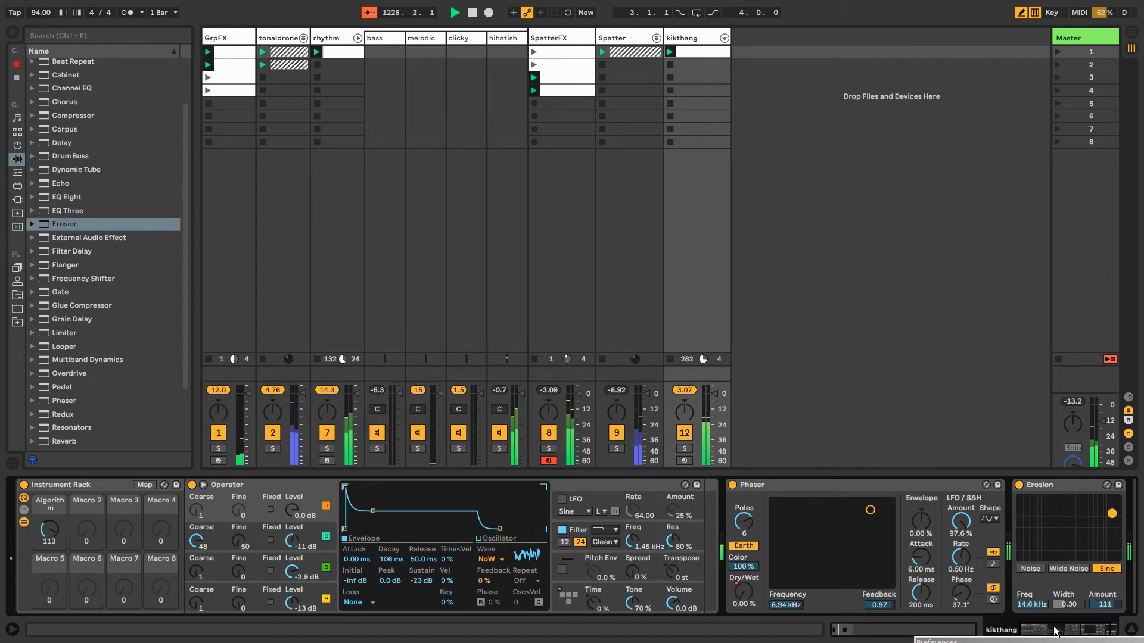
left_click_drag(1055, 630, 1114, 633)
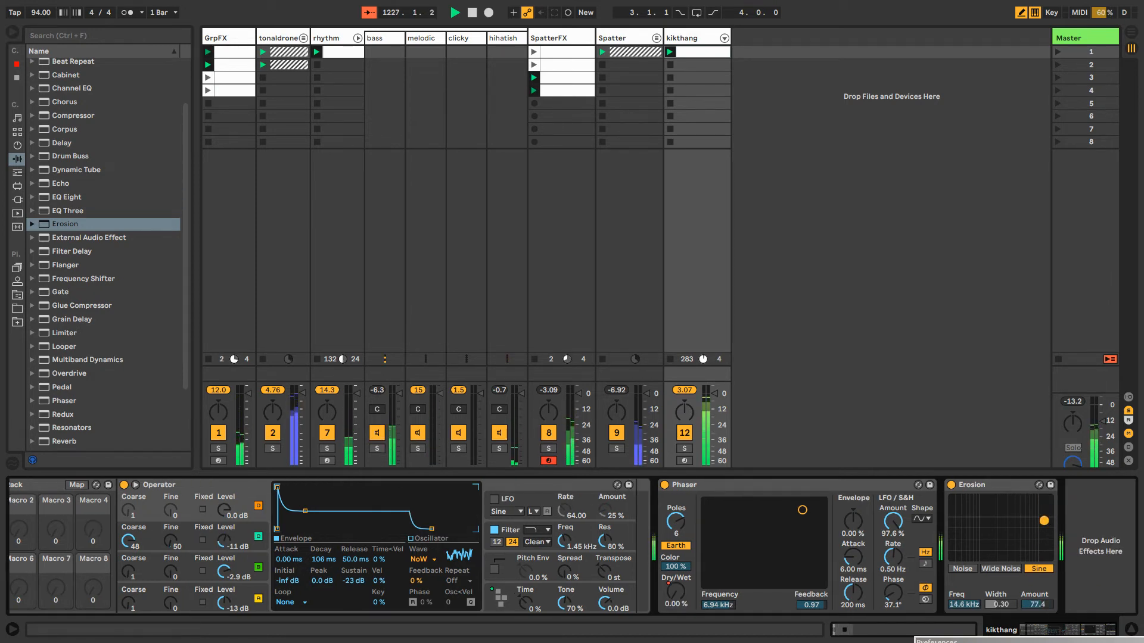
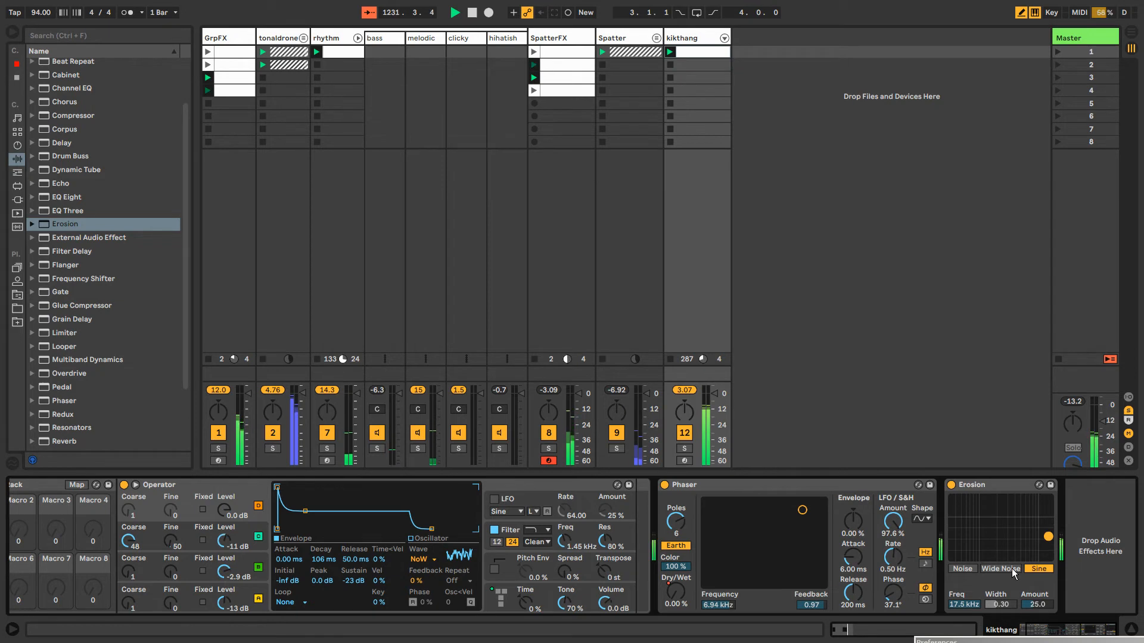
Lower Erosion's amount to 4.41 on the kikthang track
left_click_drag(1037, 605, 1037, 611)
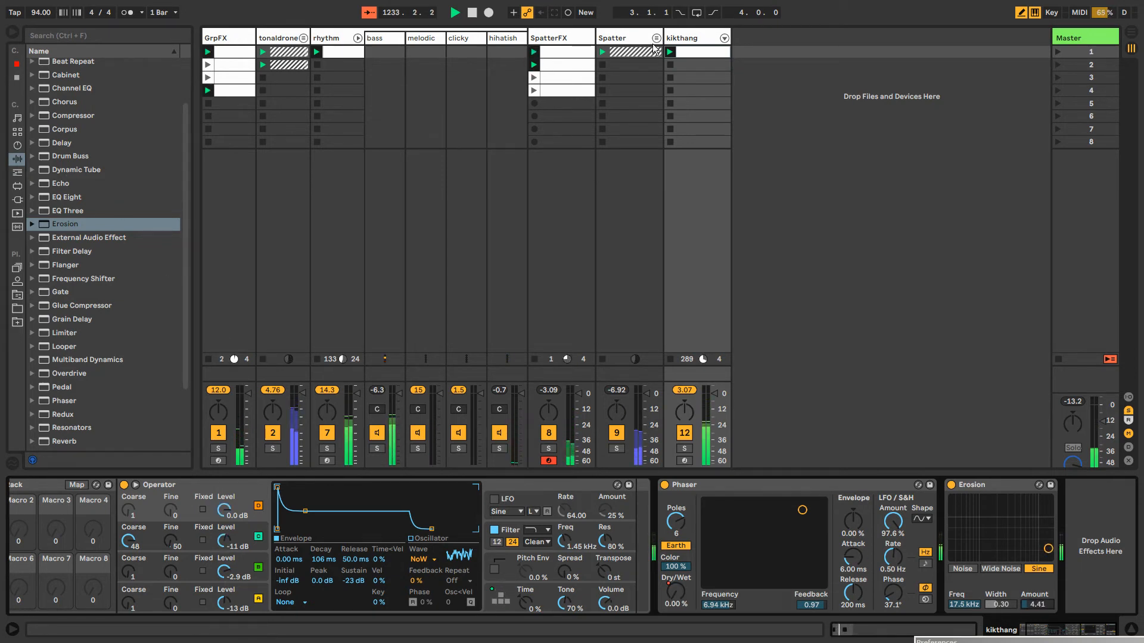
In the kikthang clip, end the first C1 note at 1.1.2 and add C#1 sixteenths at 1.1.2 and 1.1.3, the latter at velocity 51
double_click(694, 54)
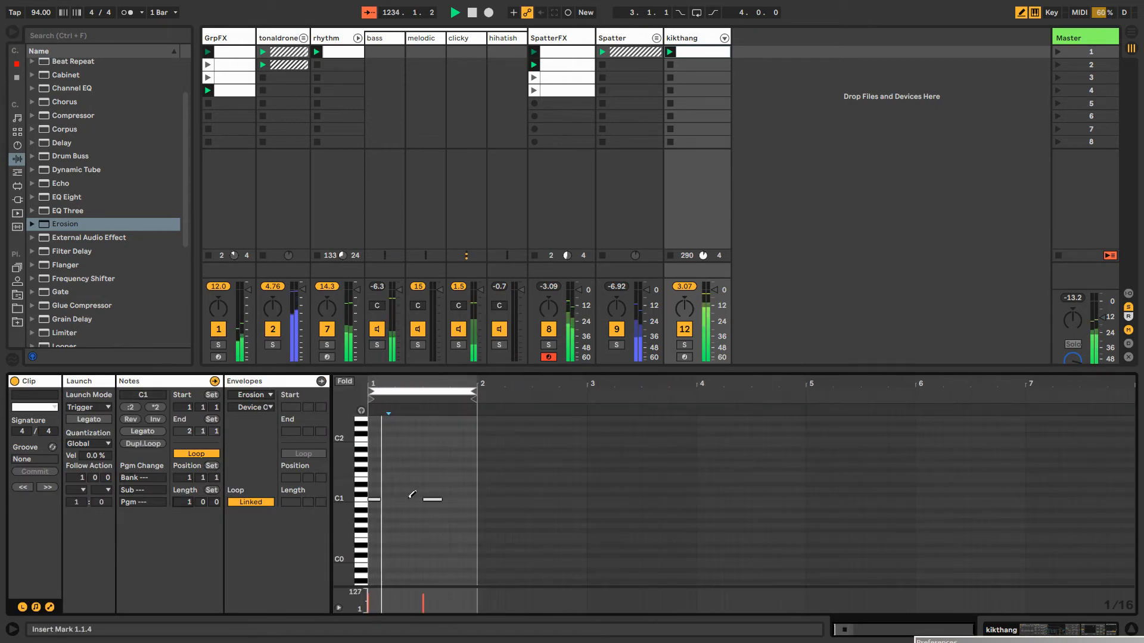
left_click_drag(381, 384, 384, 438)
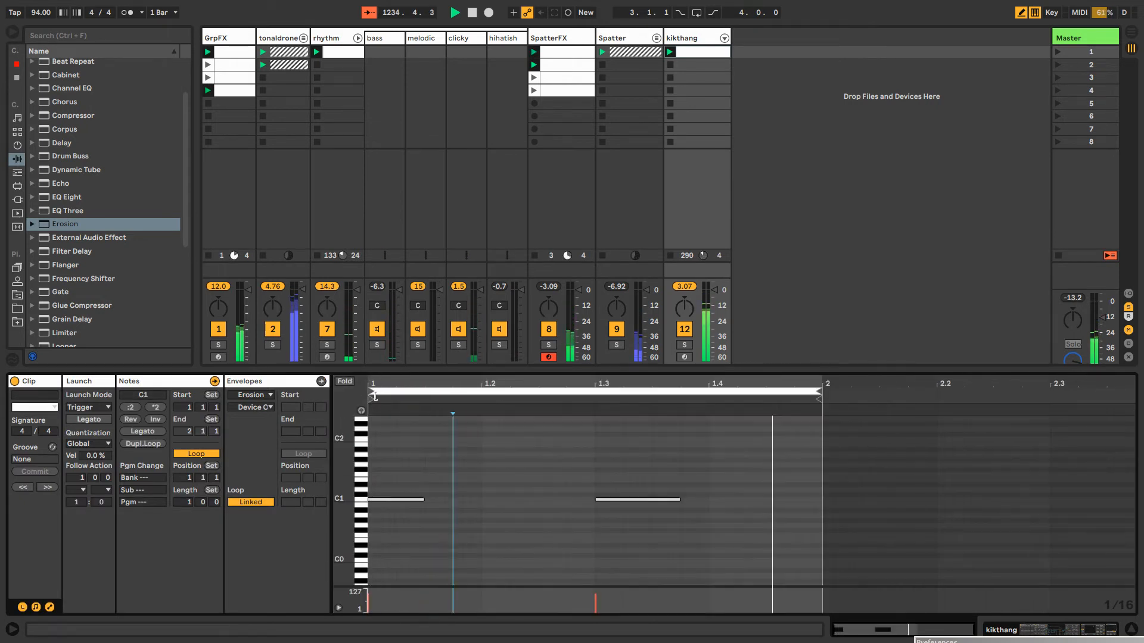
left_click(411, 494)
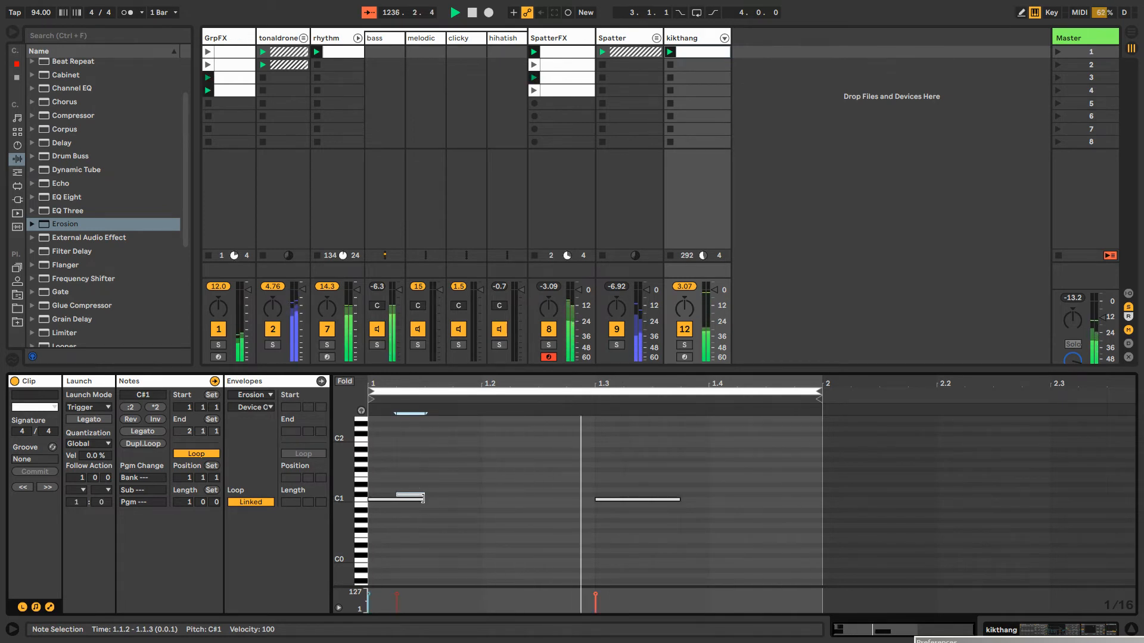
key("b")
left_click(421, 500)
left_click_drag(421, 500, 395, 498)
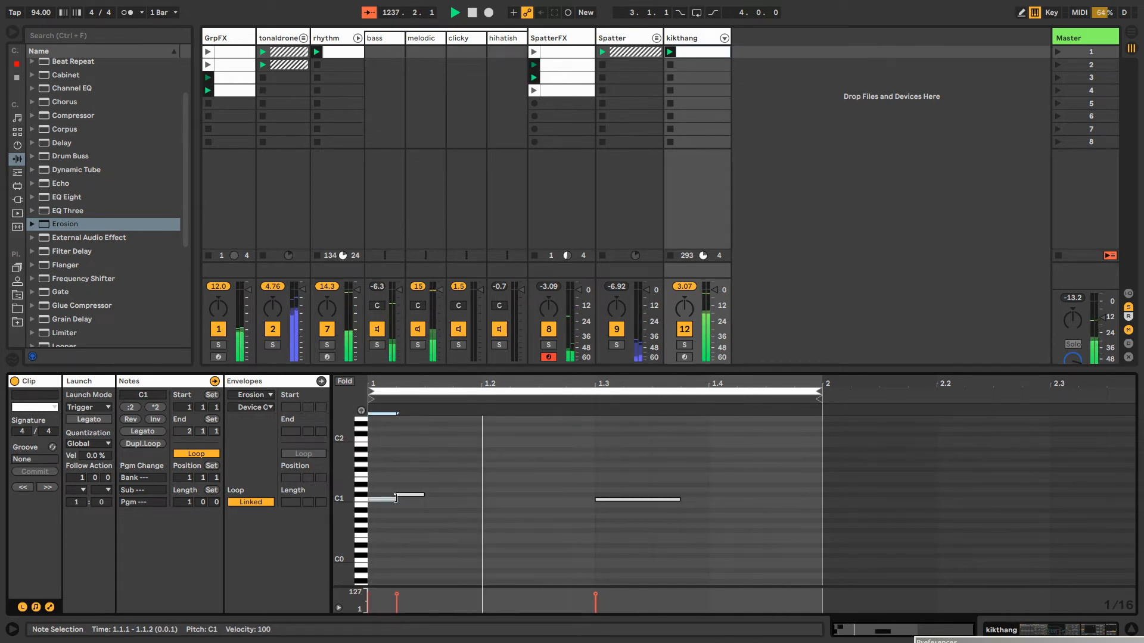
double_click(438, 494)
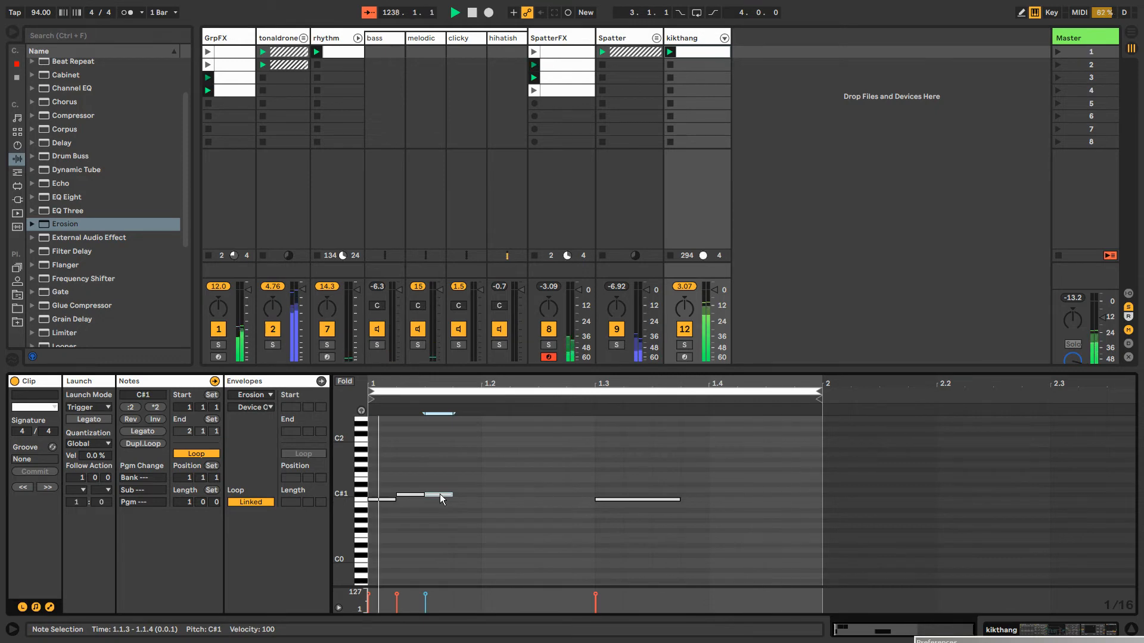
left_click_drag(433, 495, 433, 519)
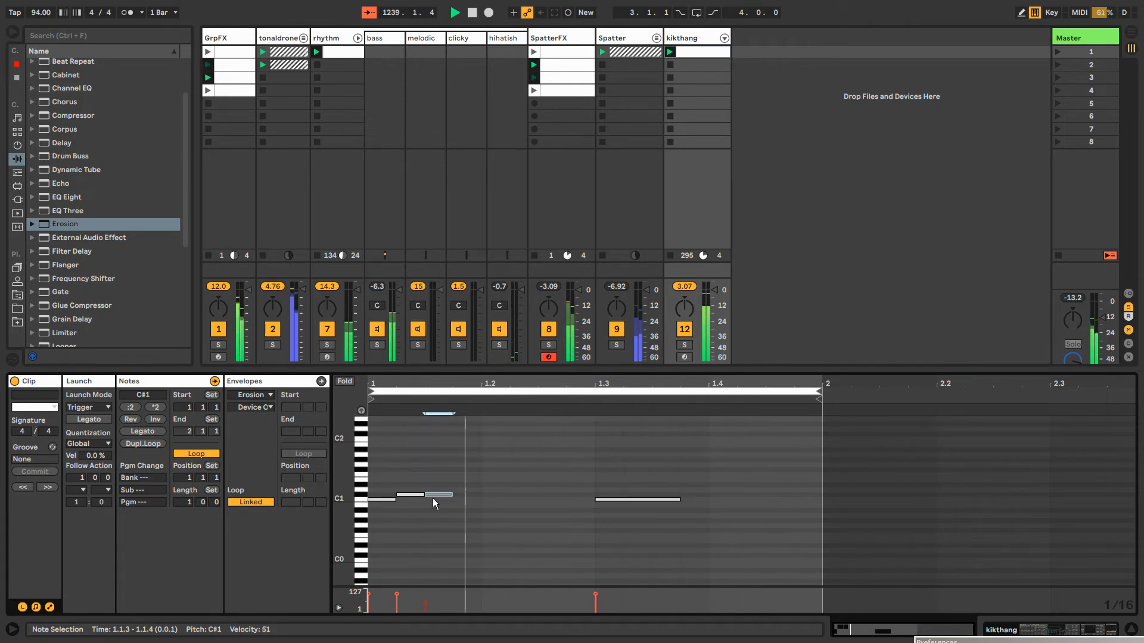
Route Velocity to Volume in the kikthang Operator's global modulation settings with an amount of 100
left_click(700, 40)
left_click(491, 592)
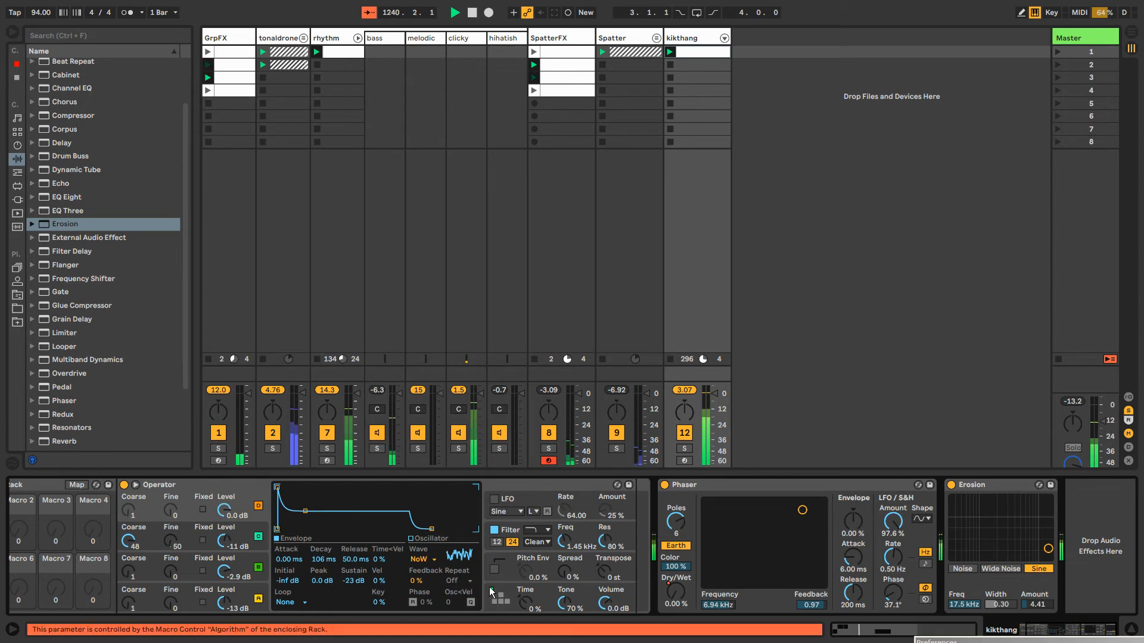
left_click(491, 592)
left_click(341, 527)
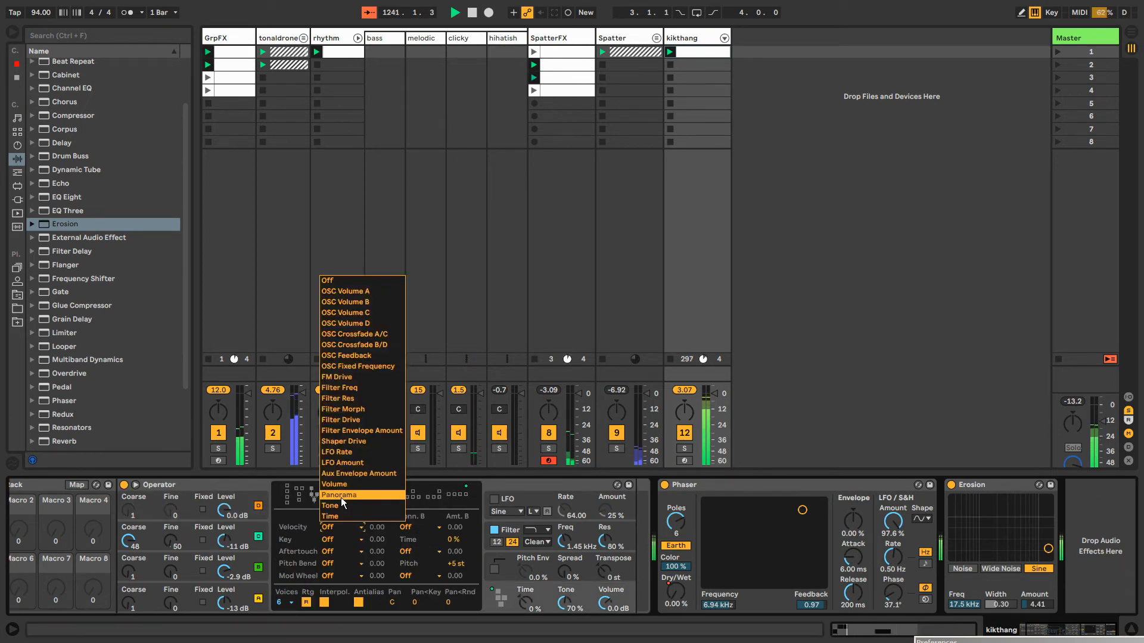
left_click(349, 484)
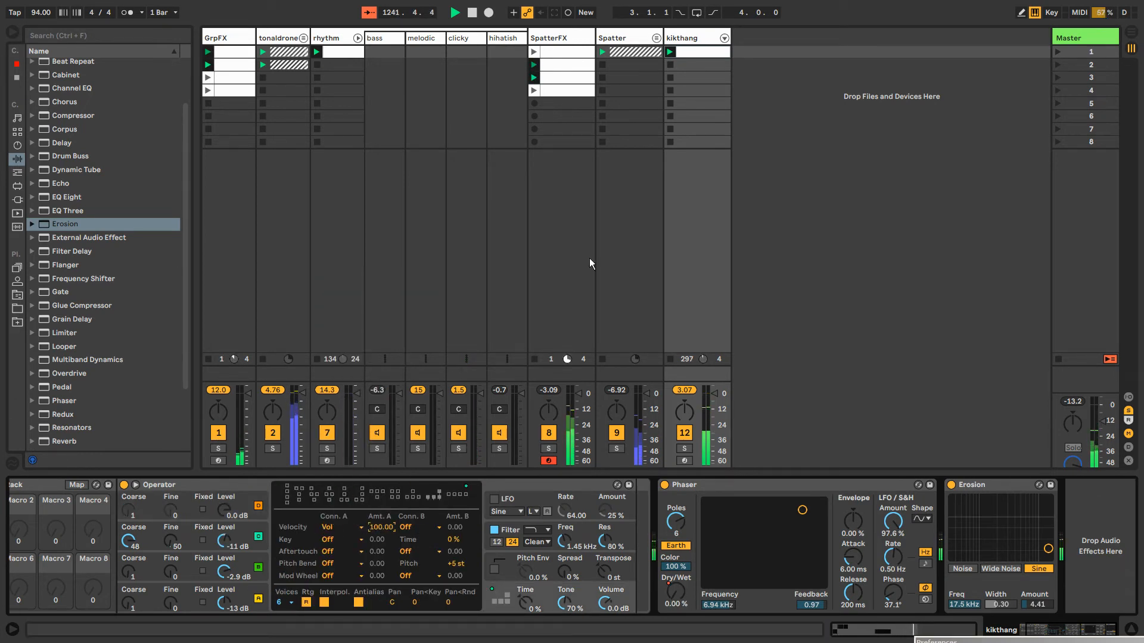
Set the kikthang clip's C#1 note velocities to 45 at 1.1.2 and 90 at 1.1.3
left_click(687, 39)
double_click(687, 53)
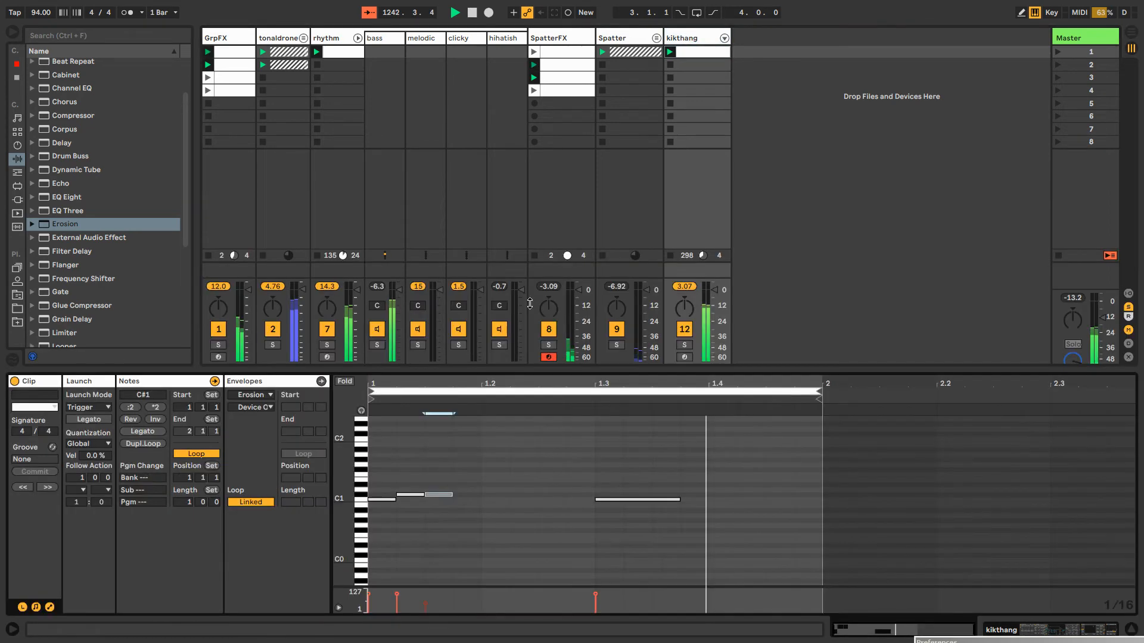
left_click(410, 493)
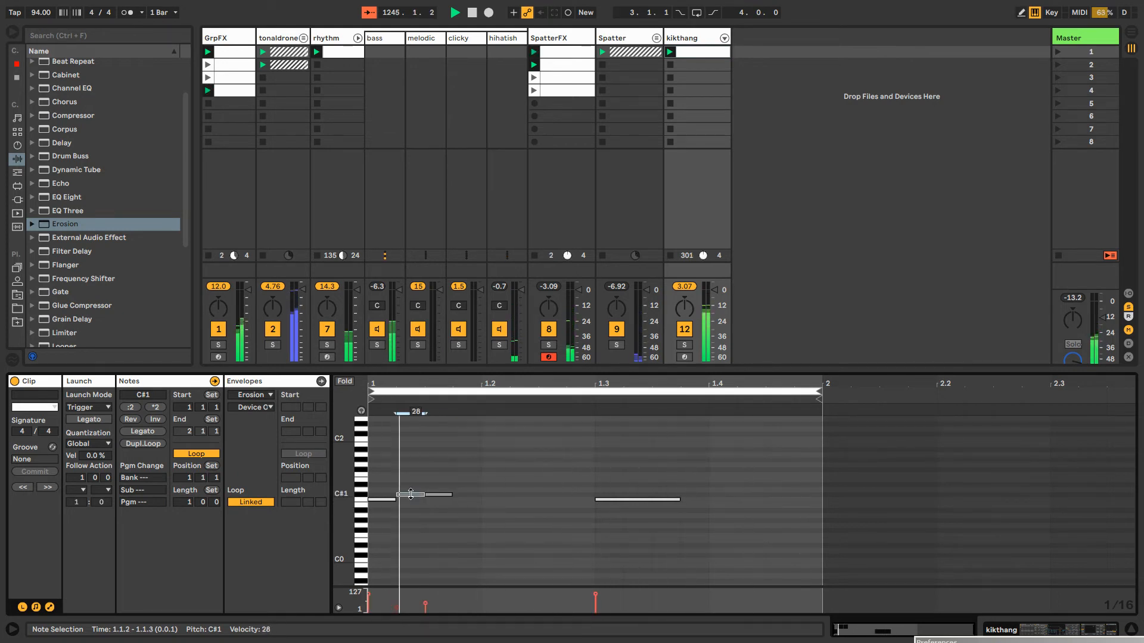
left_click_drag(437, 494, 400, 485)
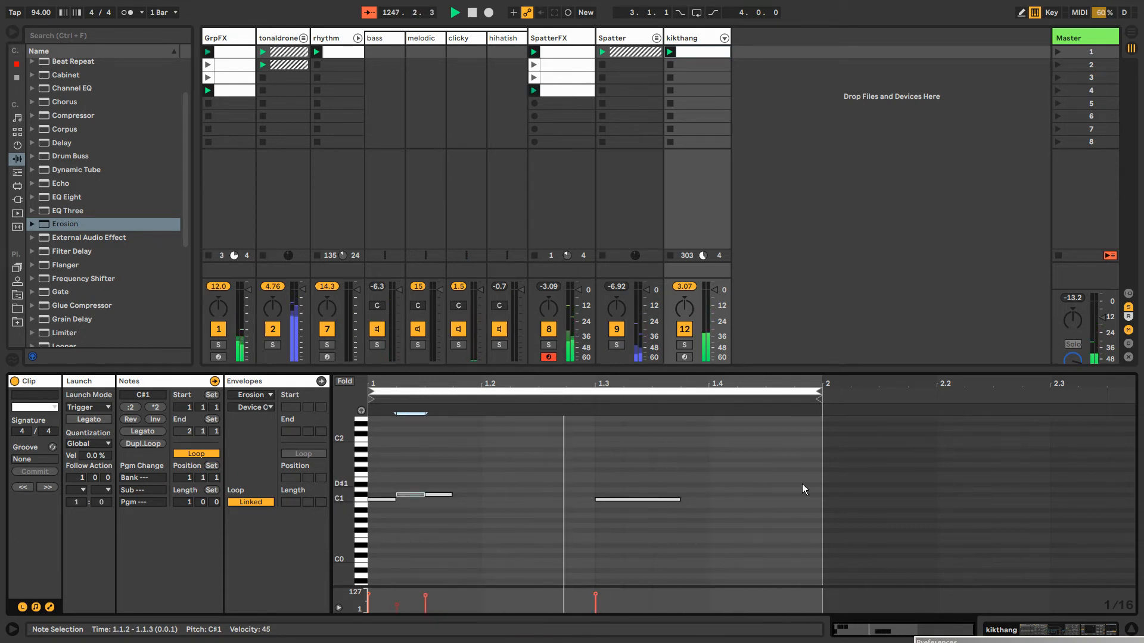
Duplicate the kikthang clip's one-bar note pattern through bar 6 and extend the clip loop to 6 bars
left_click_drag(821, 481, 363, 533)
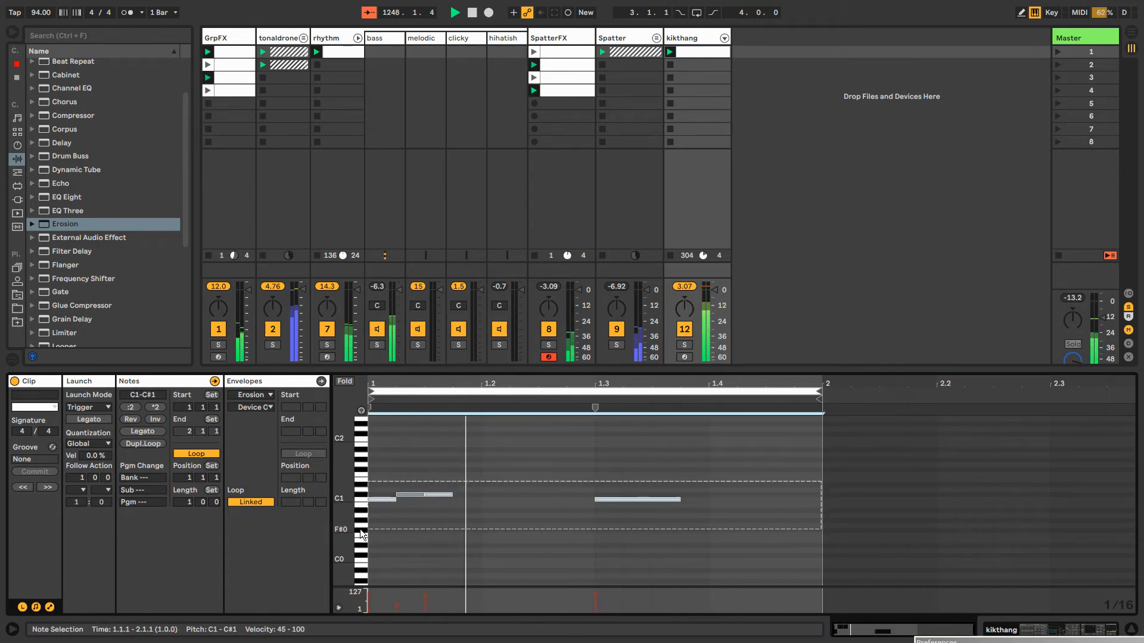
key("ctrl+d")
key("ctrl+d")
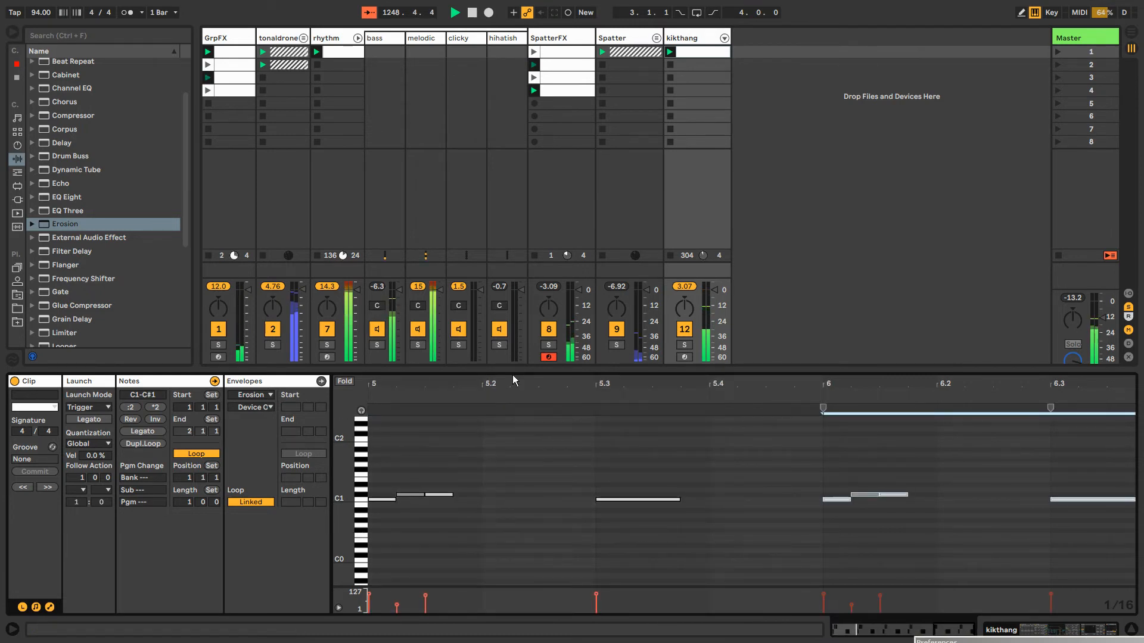
double_click(513, 380)
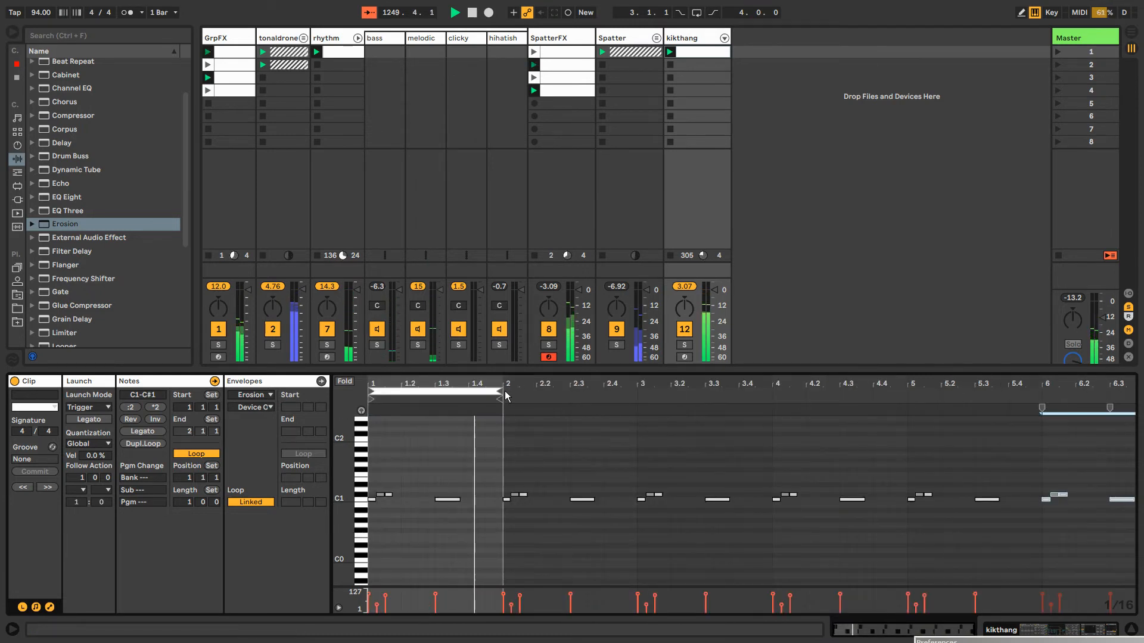
left_click_drag(506, 396, 1115, 395)
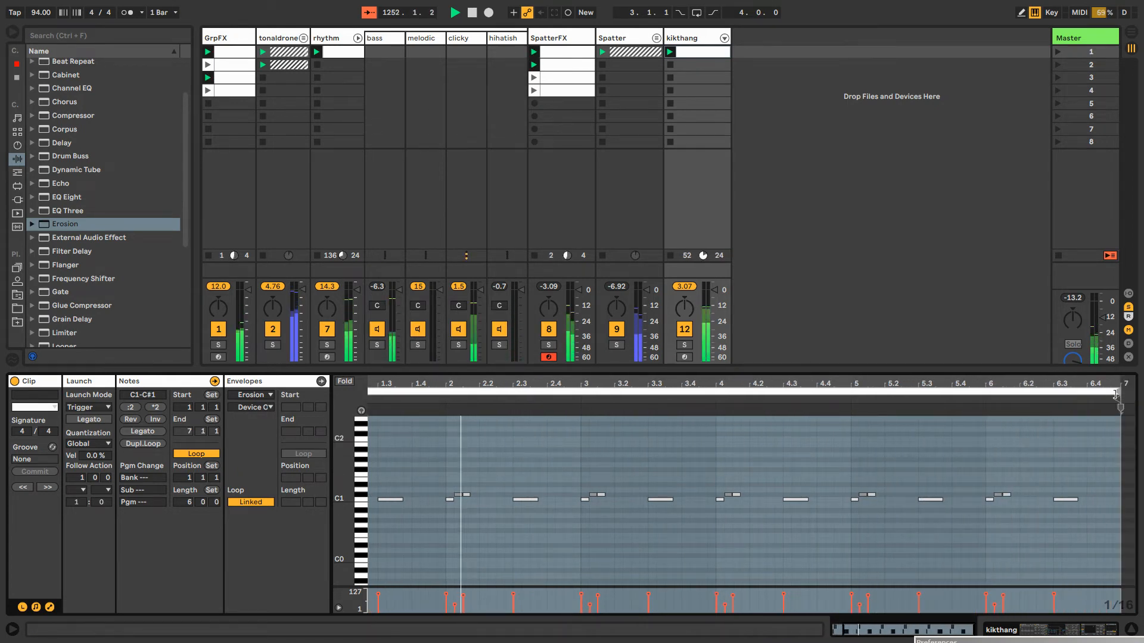
Select all the C#1 notes across the six bars of the kikthang clip
key("ctrl+a")
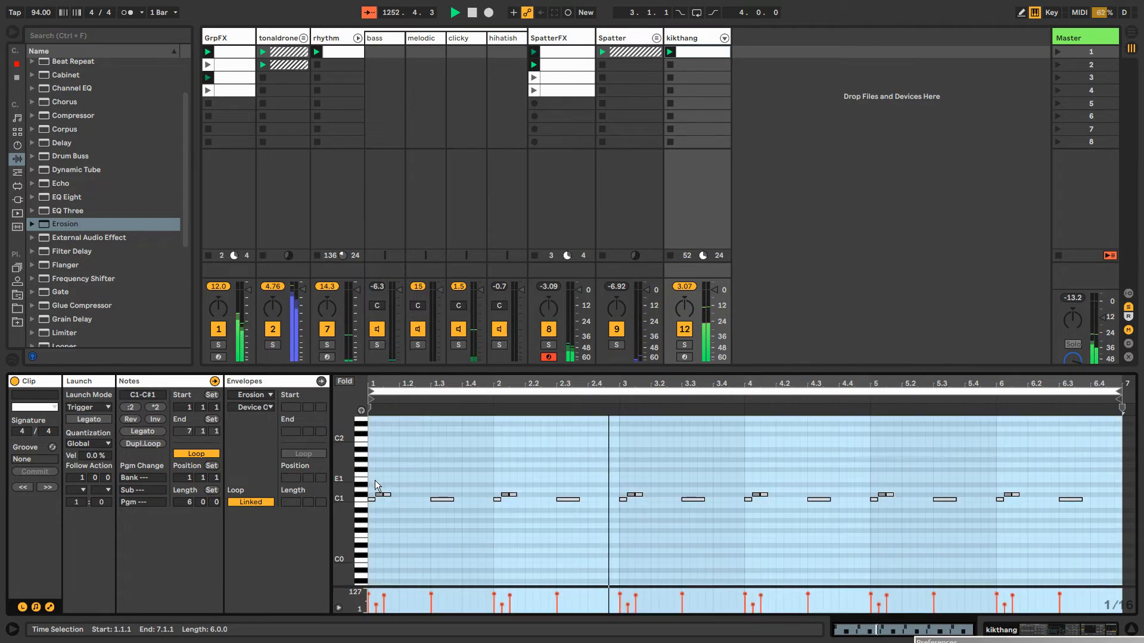
left_click(386, 494)
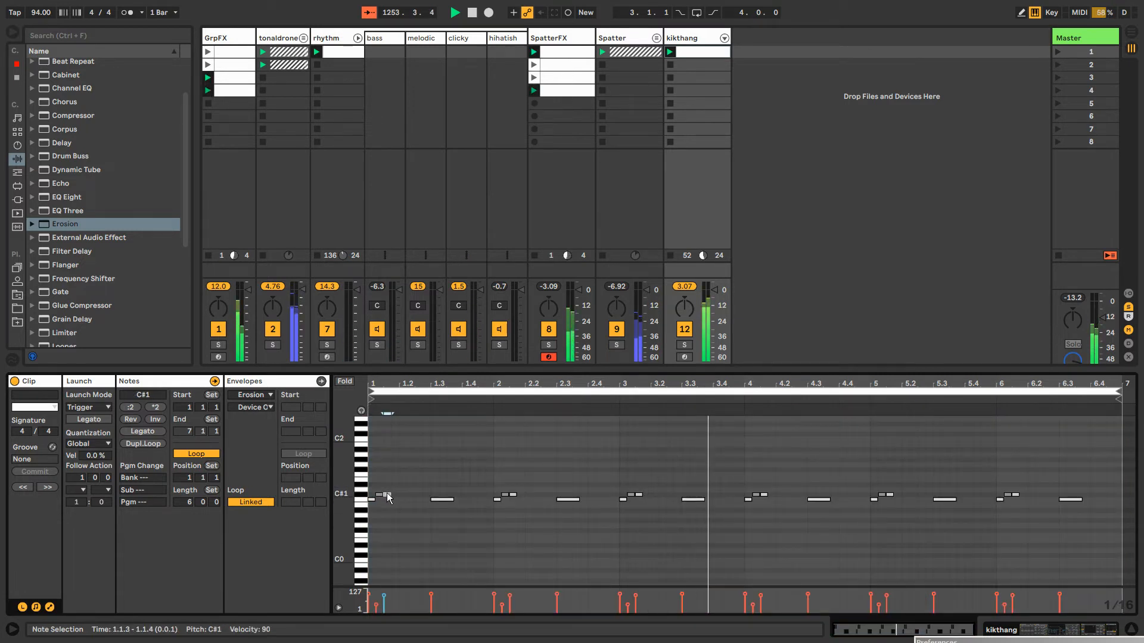
left_click(361, 492)
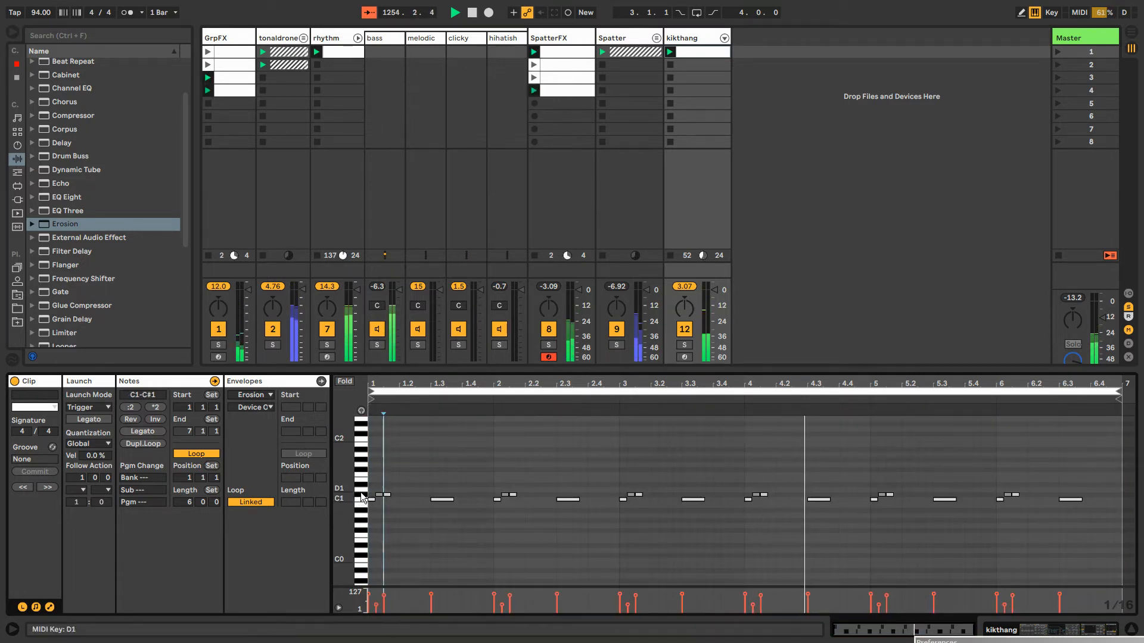
left_click(361, 498)
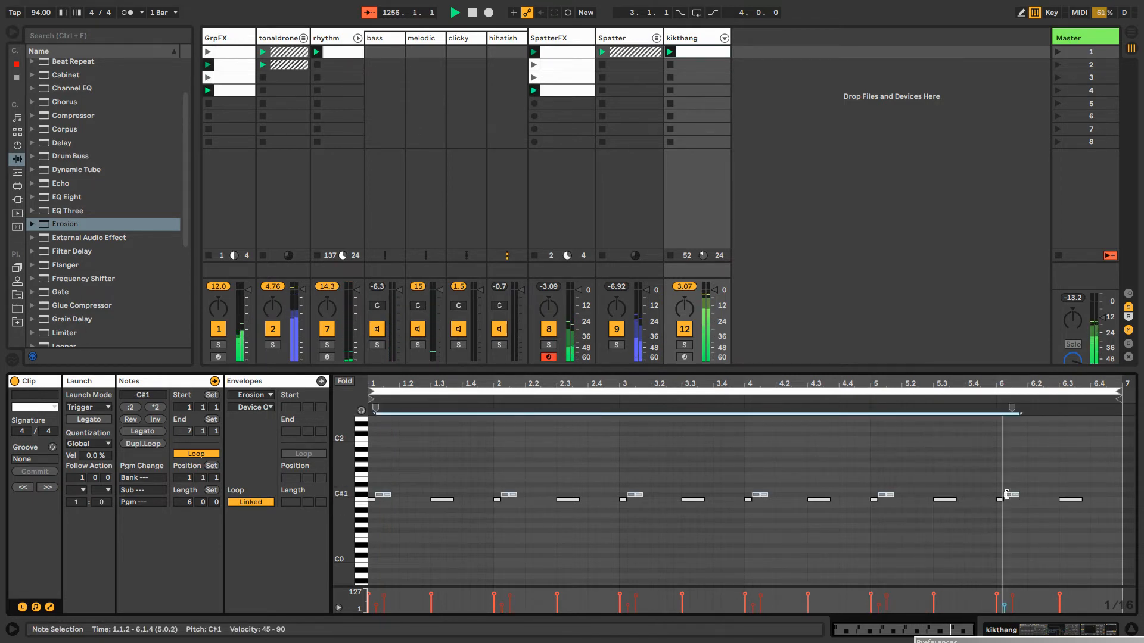
Shorten the kikthang clip's loop to 1 bar and lengthen its first C1 note to end at 1.1.4
left_click_drag(1122, 389, 494, 396)
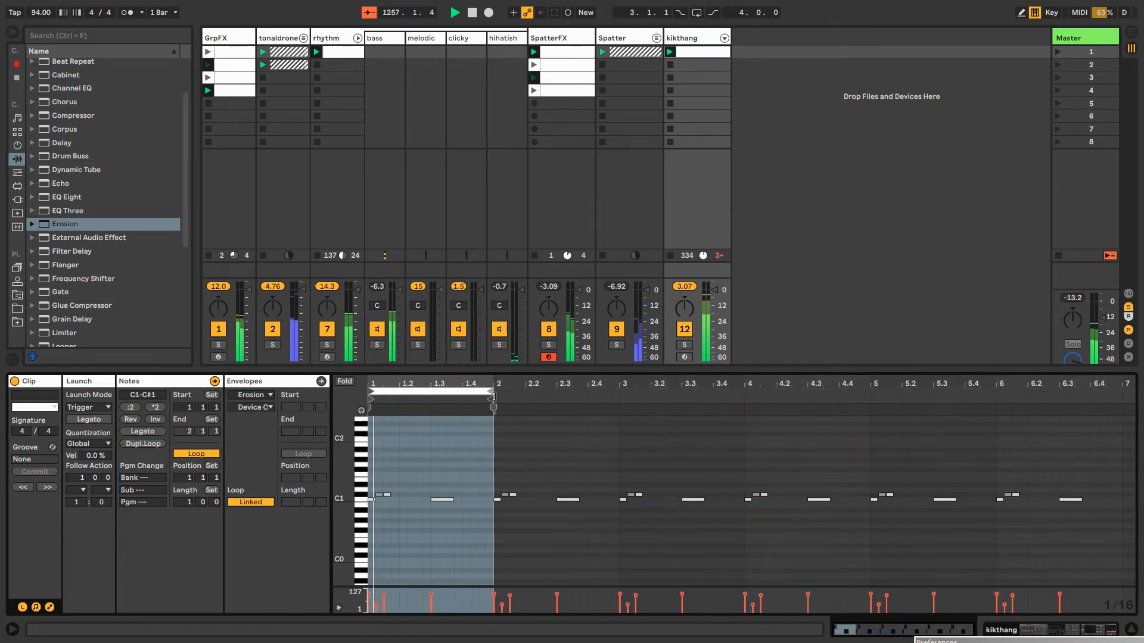
left_click(370, 500)
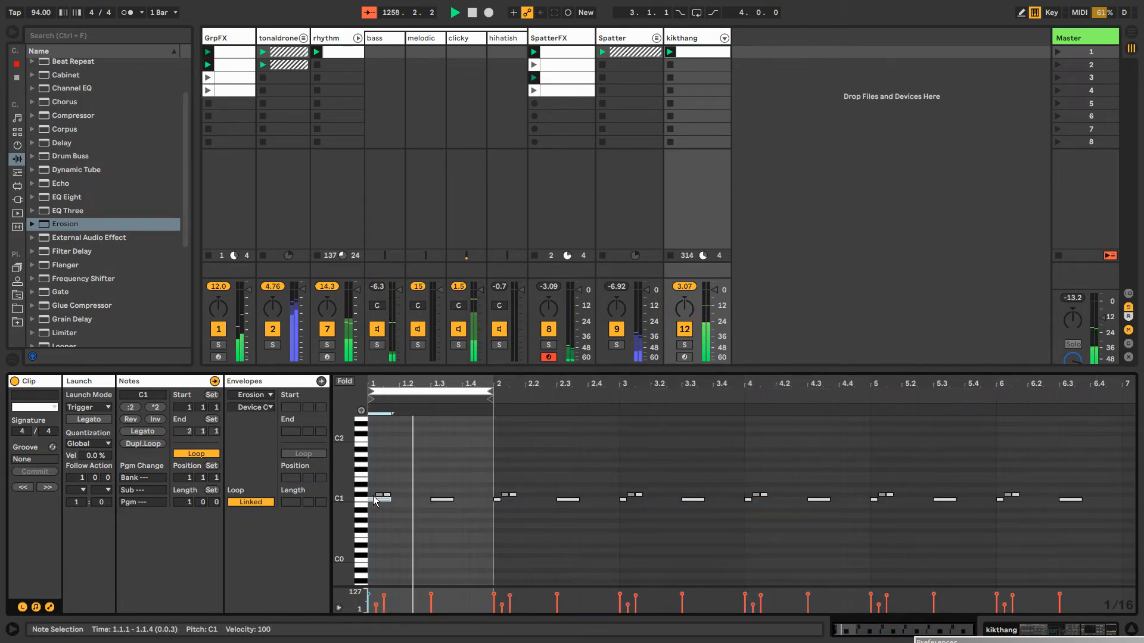
Delete all C#1 notes and every remaining note in bars 2 to 6 of the kikthang clip
left_click(365, 495)
key("Delete")
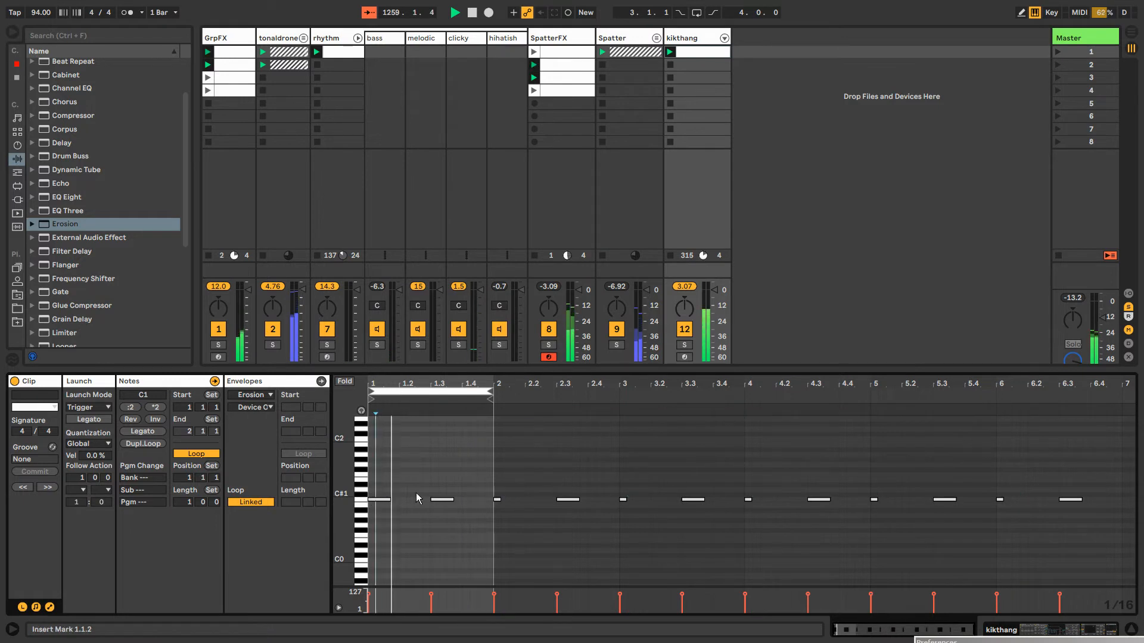
left_click_drag(488, 480, 1109, 512)
key("Delete")
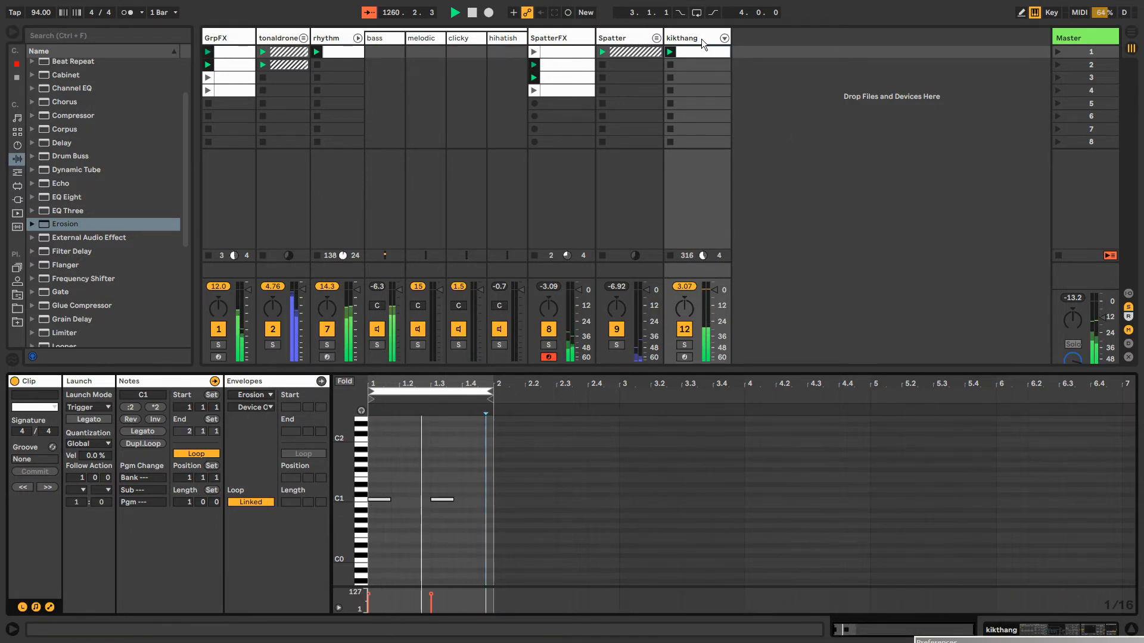
left_click(702, 39)
left_click(724, 40)
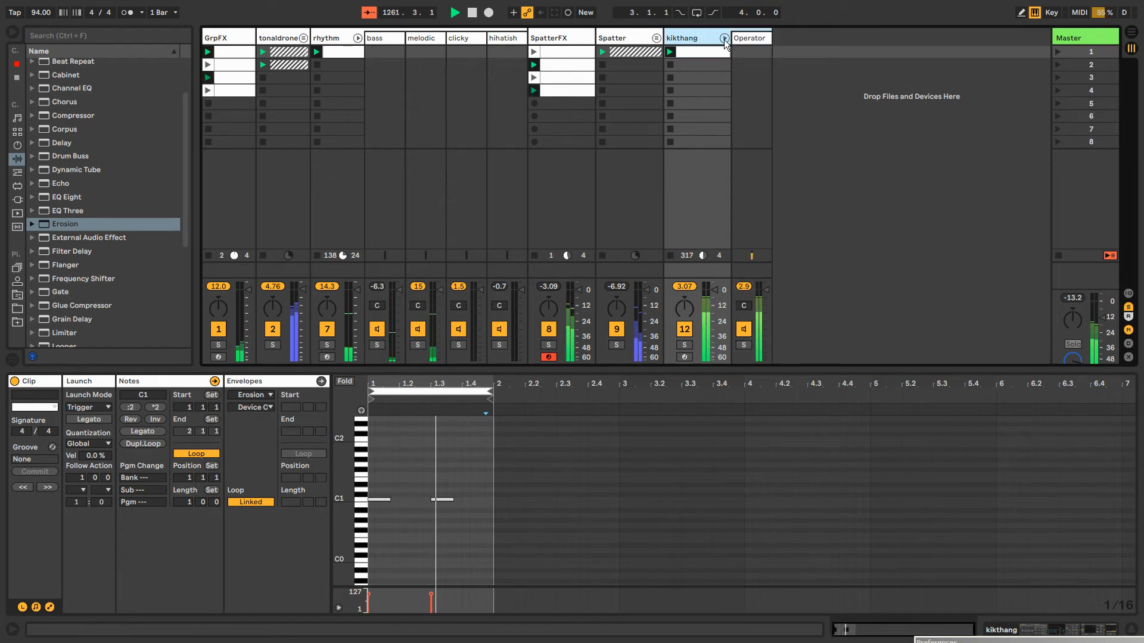
left_click(723, 38)
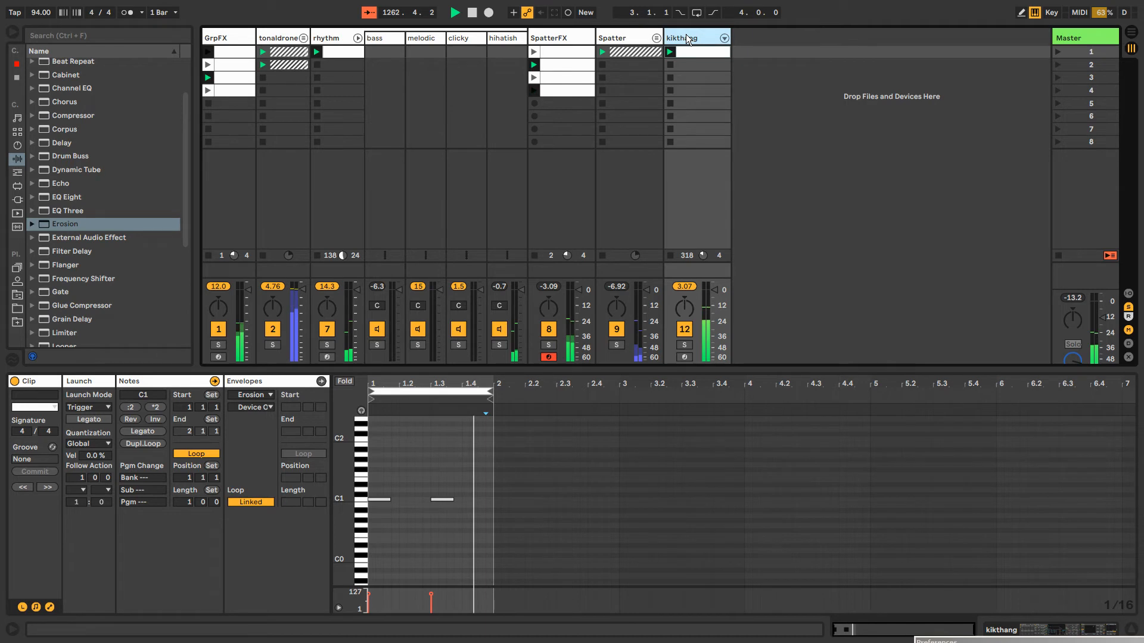
Insert a MIDI track after kikthang with an empty one-bar clip in its first slot, with the mixer's In/Out routing shown
key("ctrl+shift+t")
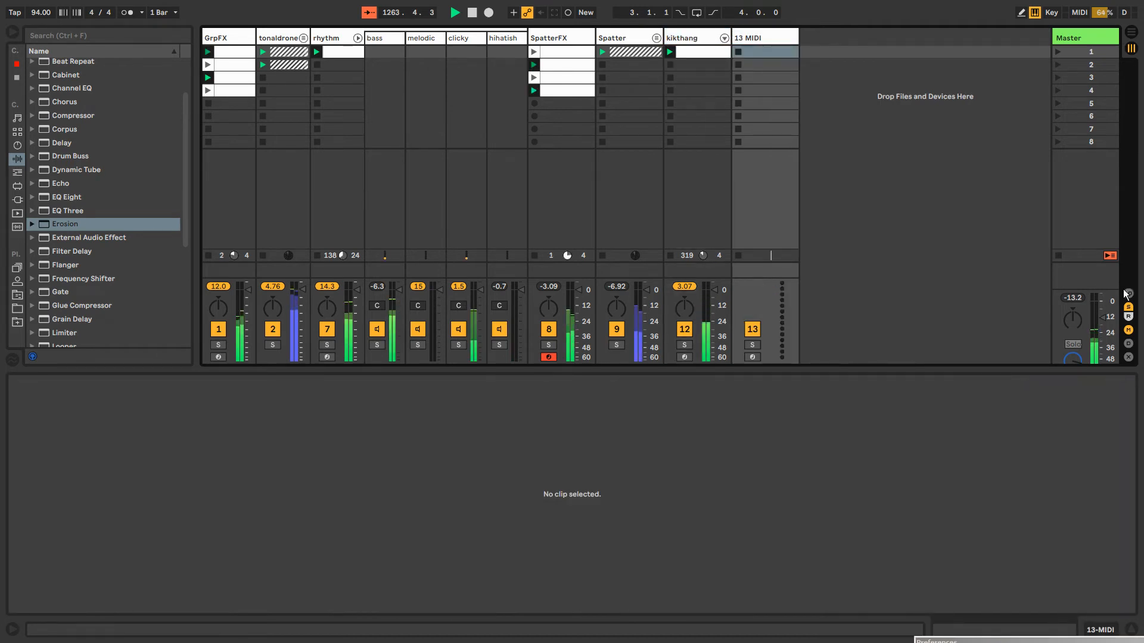
left_click(1126, 294)
double_click(759, 51)
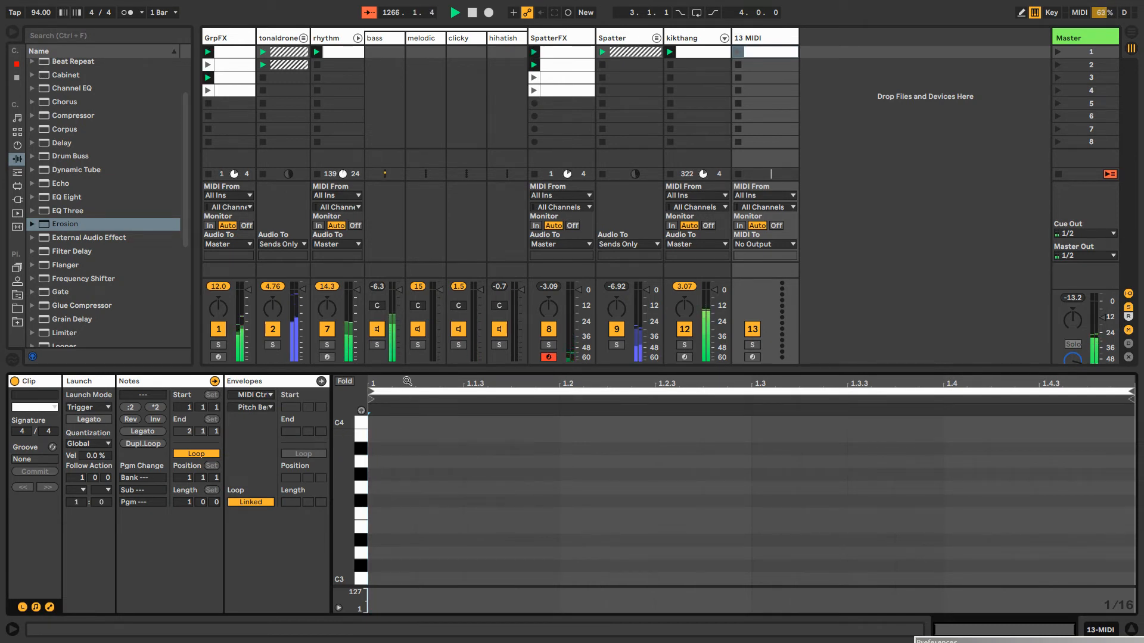
Copy the two C1 notes from the kikthang clip into the new MIDI track's clip at the same positions
scroll(417, 559, "down", 3)
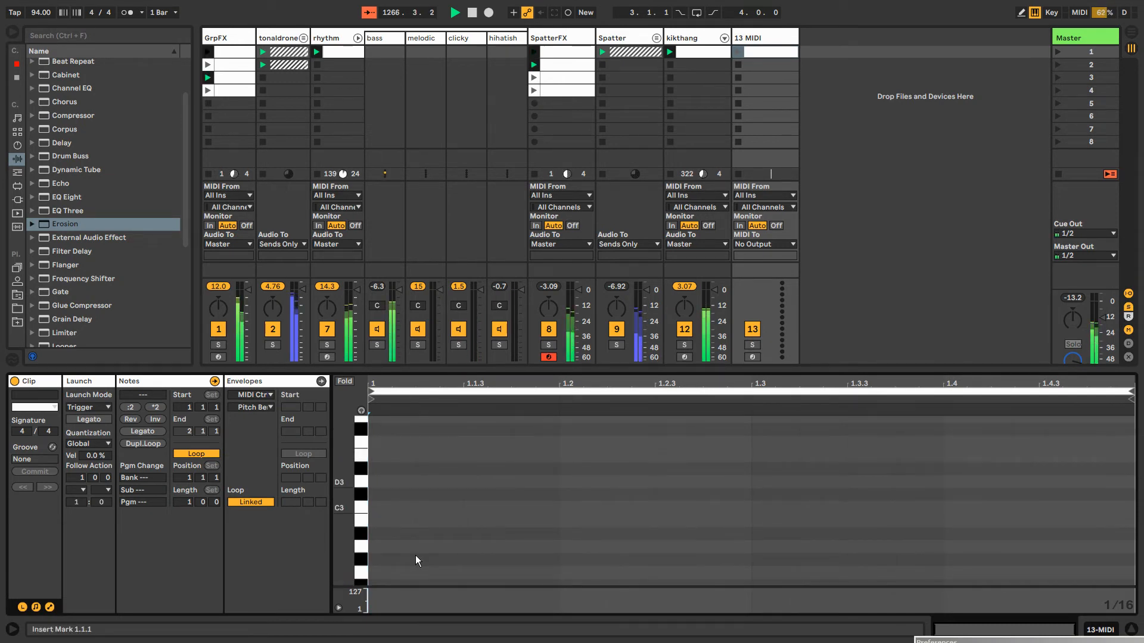
left_click(702, 52)
left_click_drag(440, 501, 500, 505)
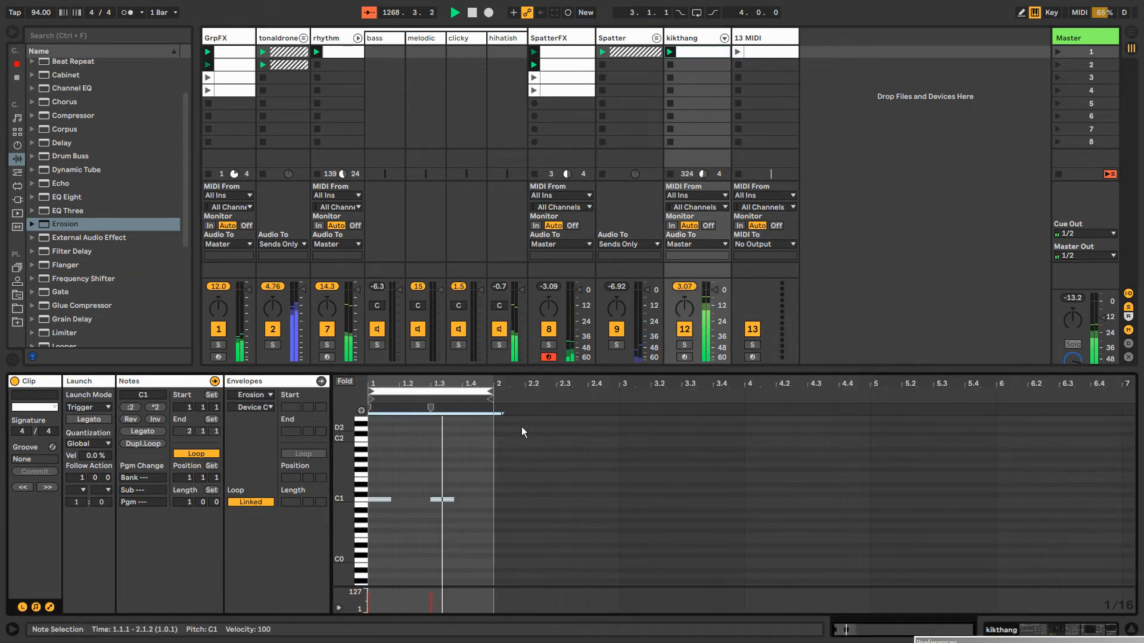
left_click(698, 37)
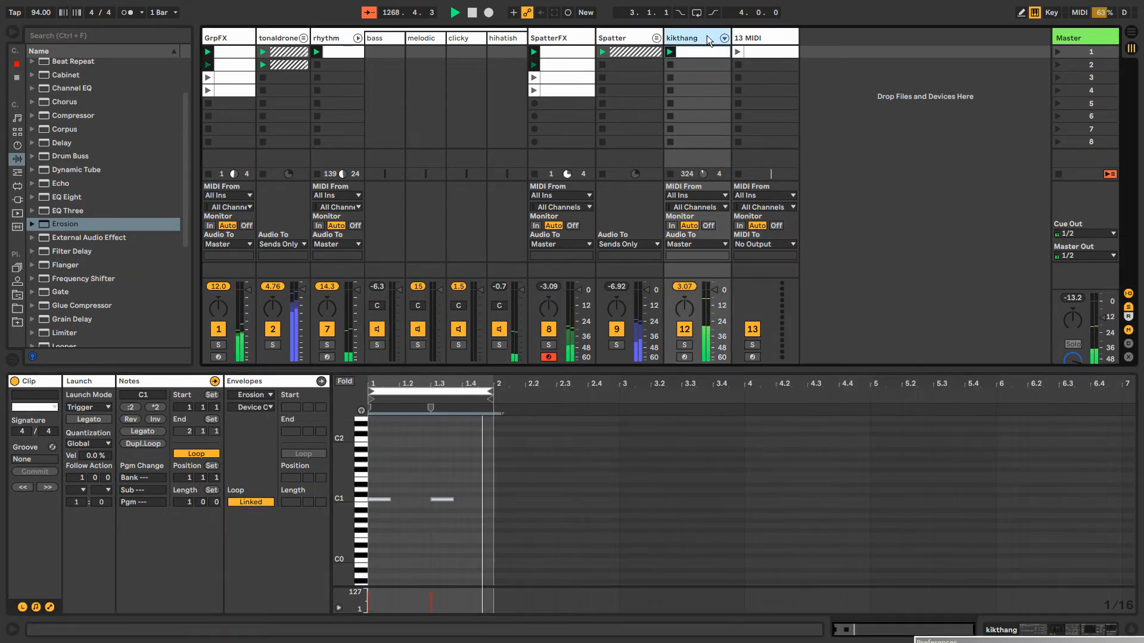
left_click(759, 36)
key("ctrl+v")
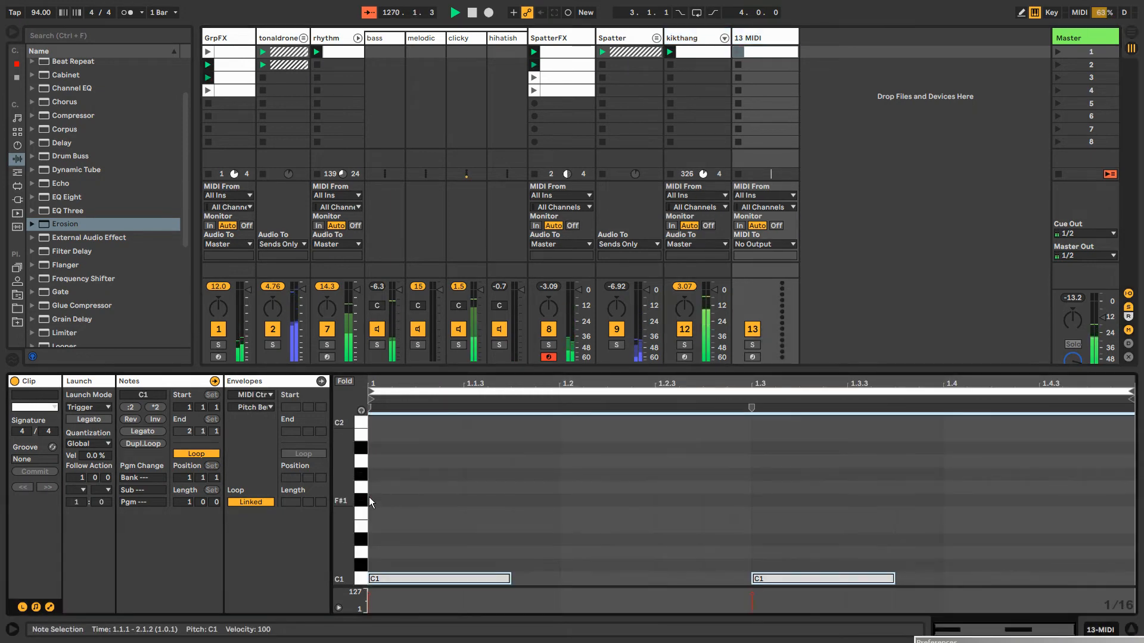
left_click(710, 53)
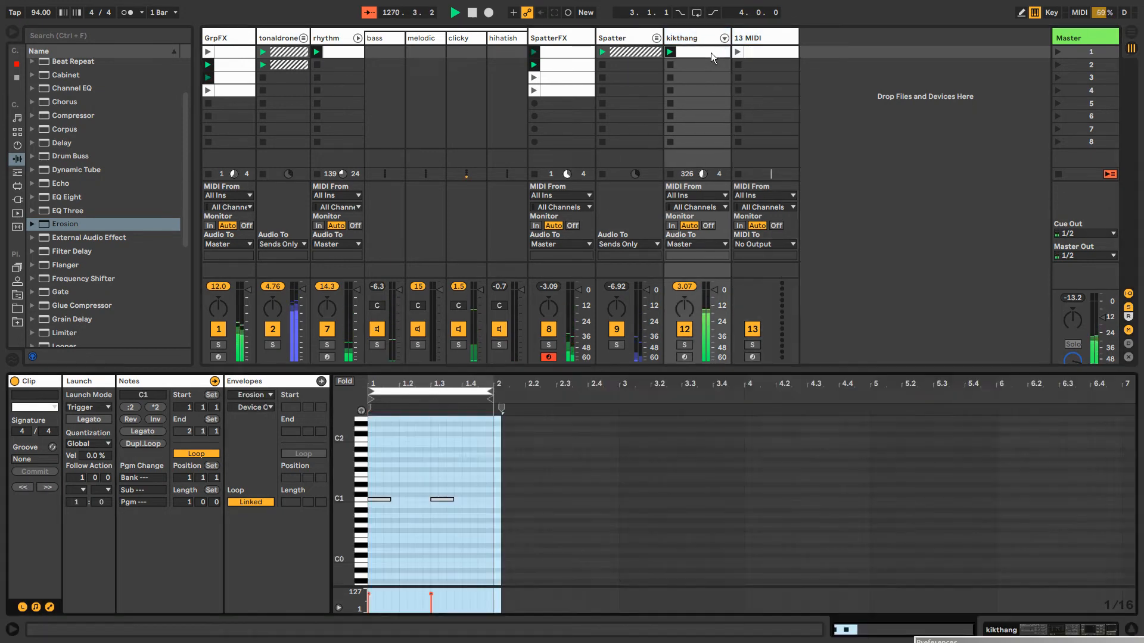
left_click(756, 53)
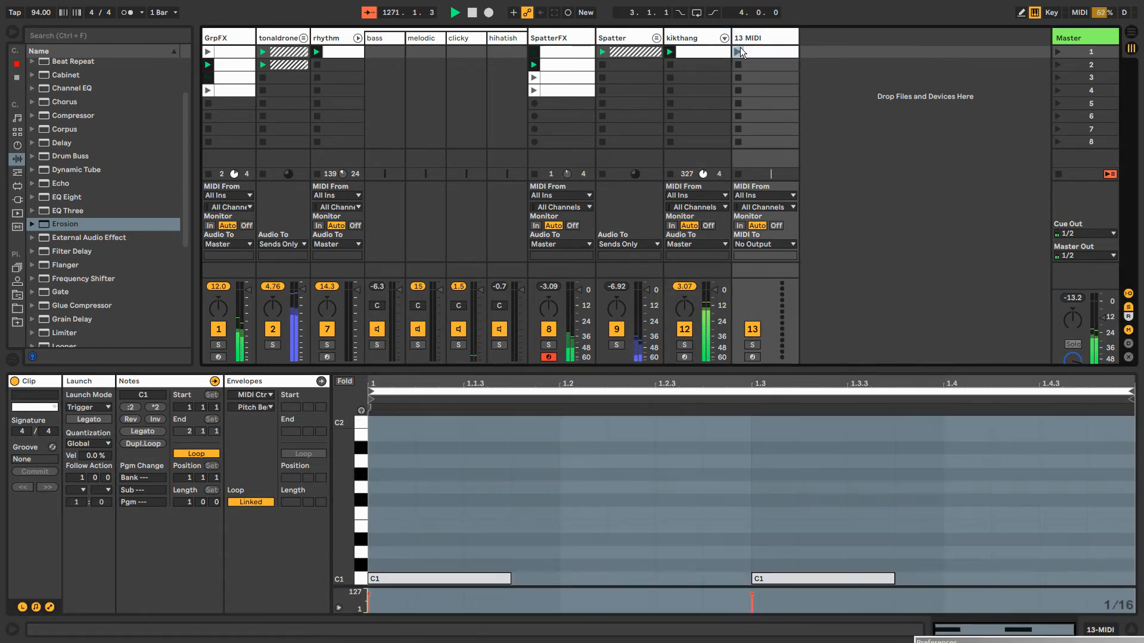
Transpose both C1 notes in the new MIDI track's clip up to C#1
left_click(359, 581)
key("Up")
left_click(391, 577)
left_click(408, 566)
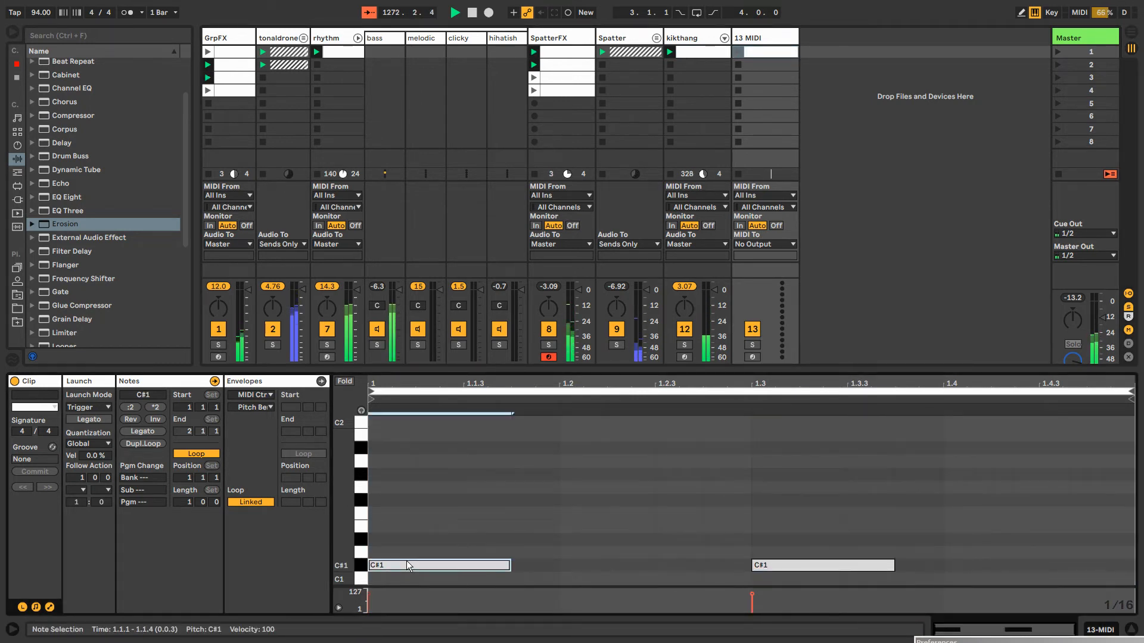
Move the first C#1 note to 1.1.3 and shorten it to end at 1.1.4
left_click_drag(408, 566, 493, 567)
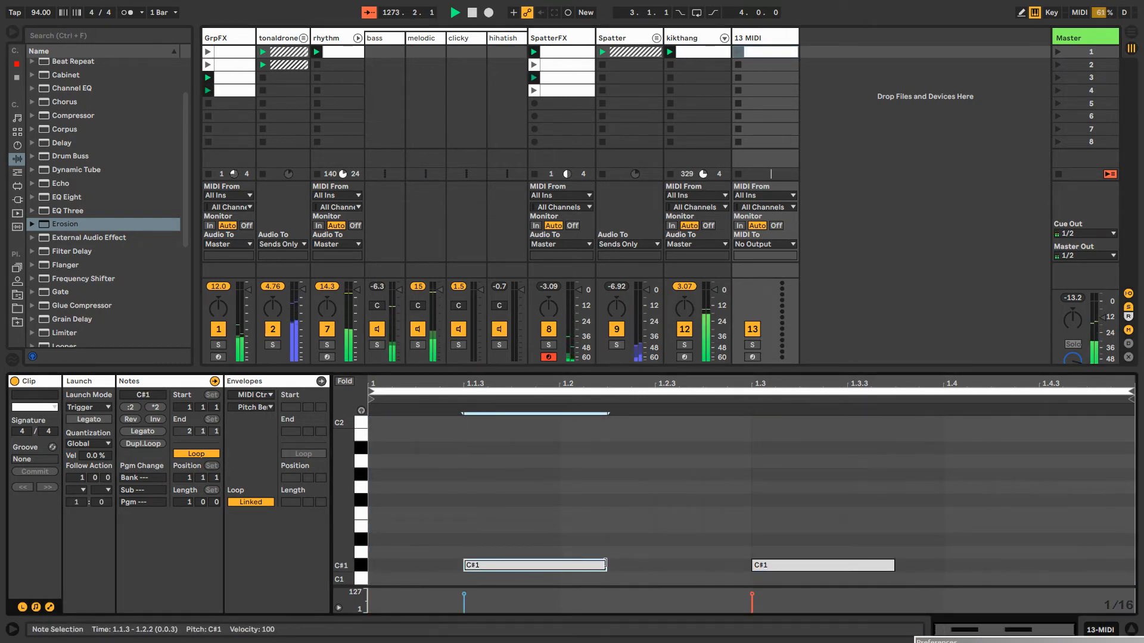
left_click_drag(605, 564, 527, 554)
left_click(528, 567)
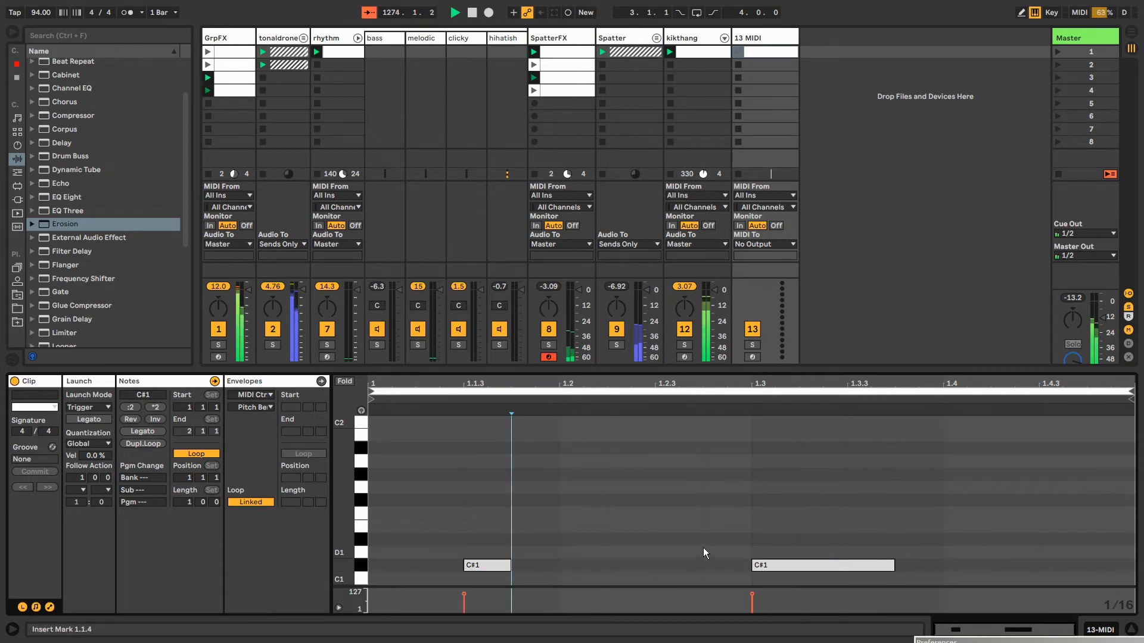
Delete the C#1 note at 1.3 and launch the 13 MIDI track's clip
left_click(801, 568)
key("Delete")
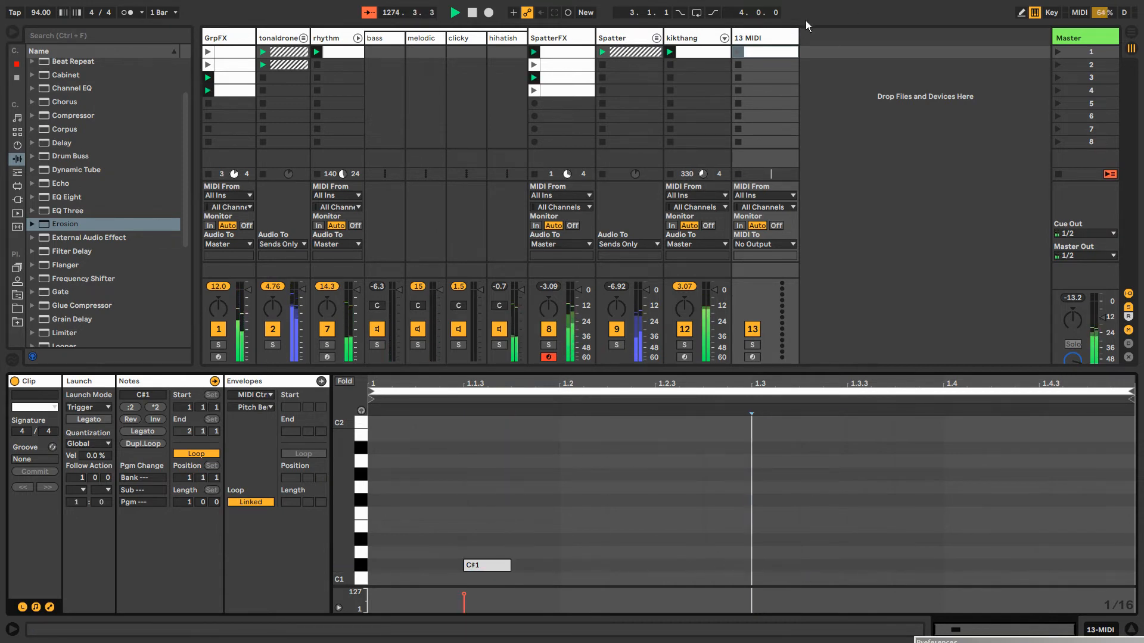
left_click(741, 52)
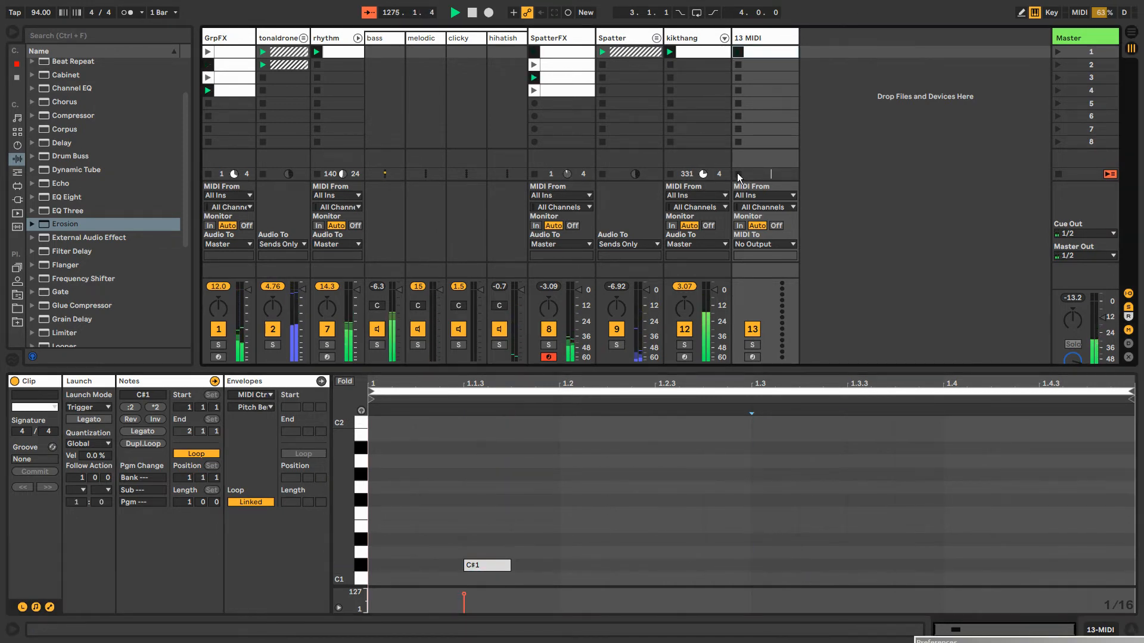
Route the 13 MIDI track's output to kikthang, targeting Instrument Rack | Operator | 1-Operator
left_click(767, 244)
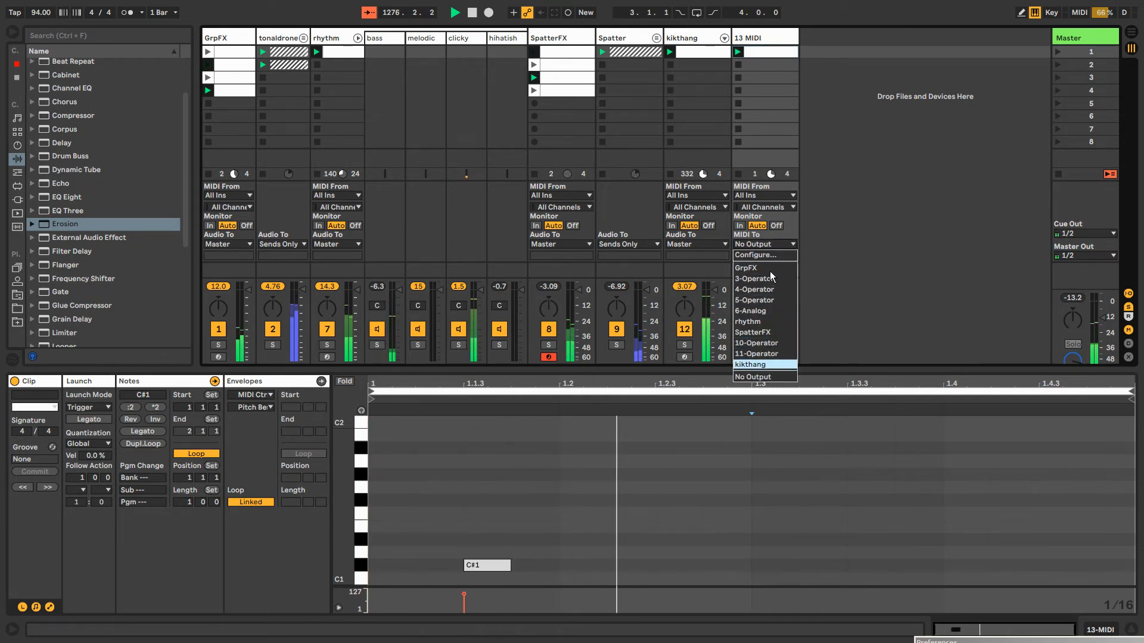
key("Return")
left_click(763, 255)
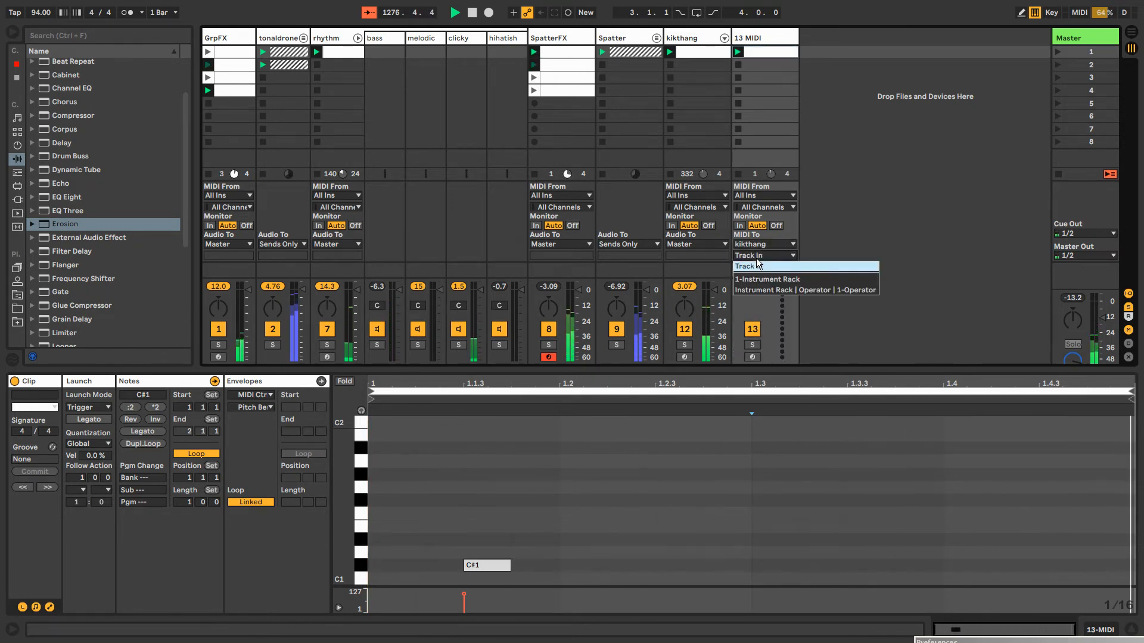
left_click(757, 290)
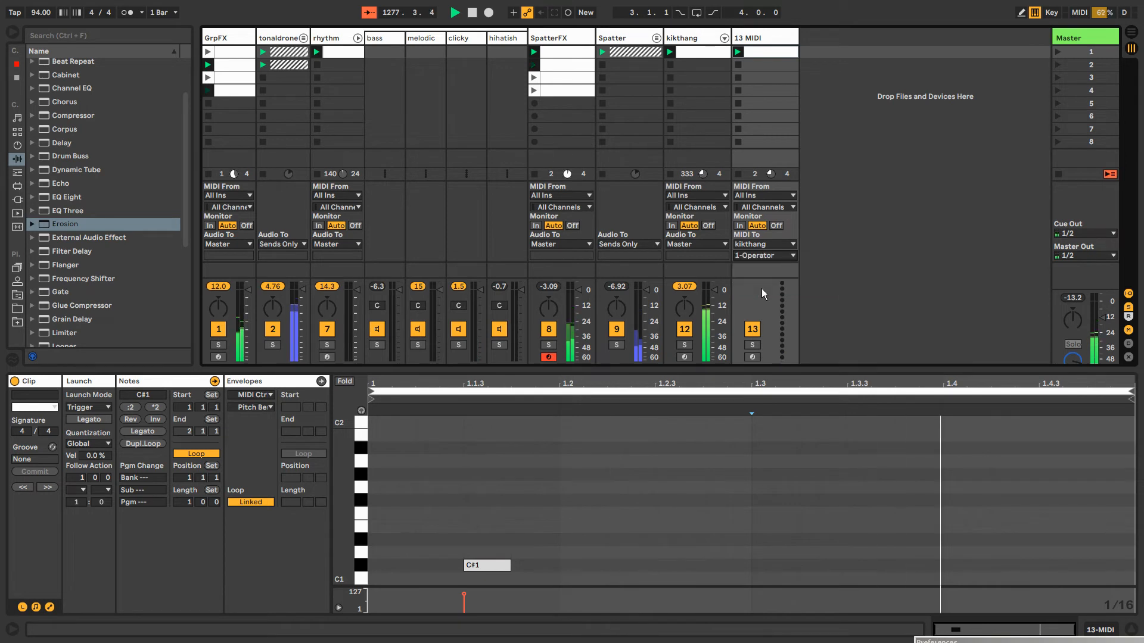
Add a sixteenth C#1 note with velocity 45 at 1.1.4 and rename the clip alt1
double_click(573, 565)
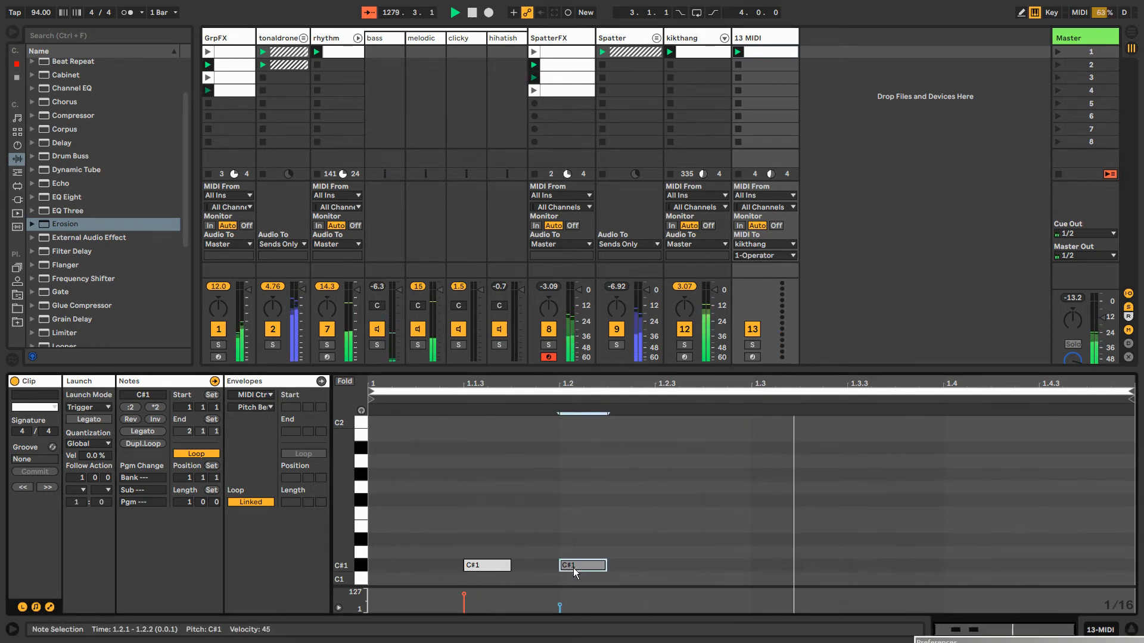
mouse_move(575, 572)
left_mouse_down()
mouse_move(633, 572)
mouse_move(544, 567)
left_mouse_up()
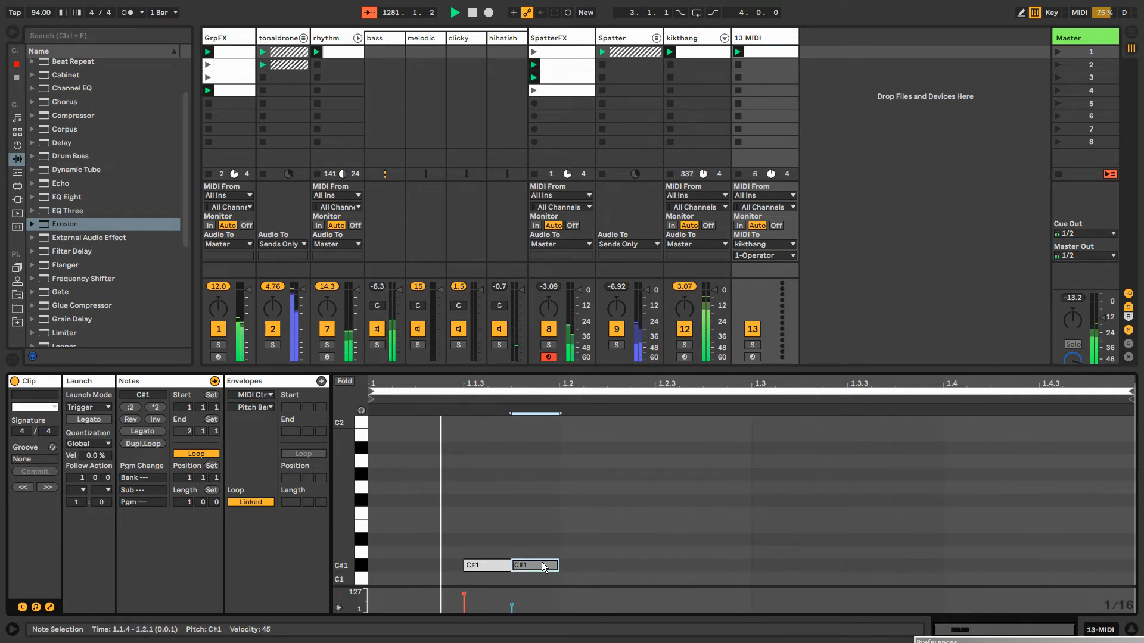
left_click(752, 41)
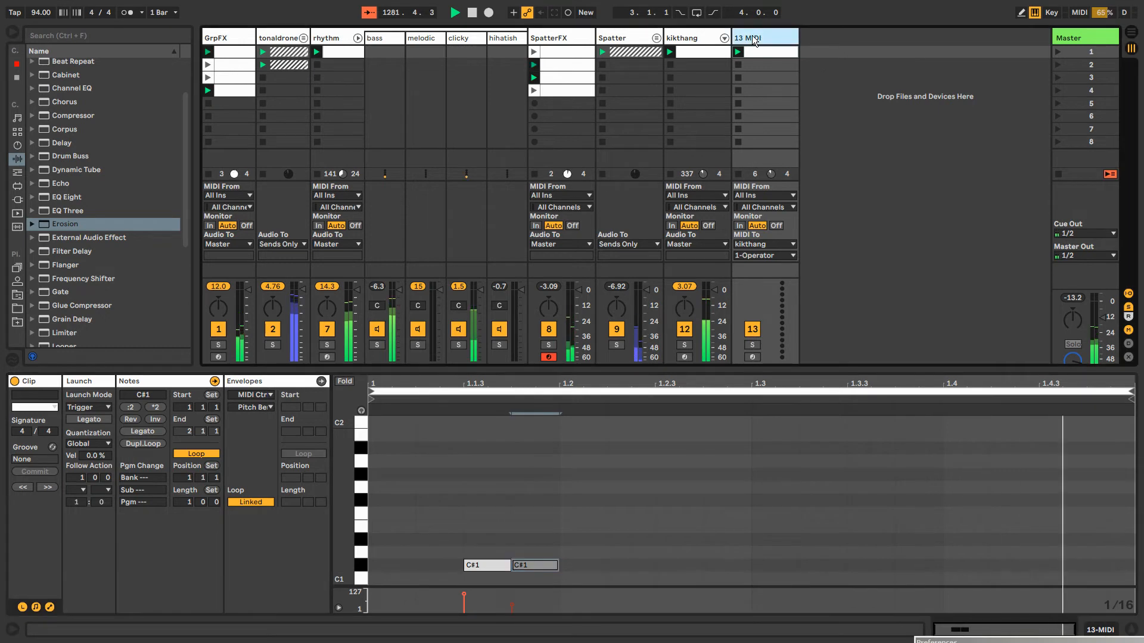
left_click(755, 55)
key("ctrl+r")
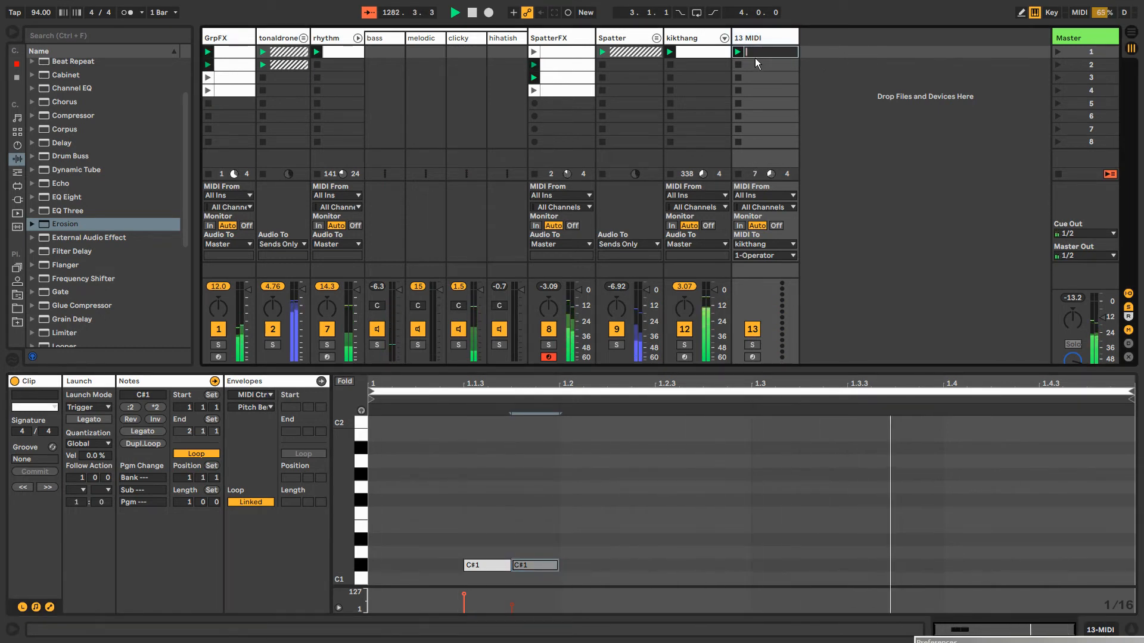
type("alt")
key("Return")
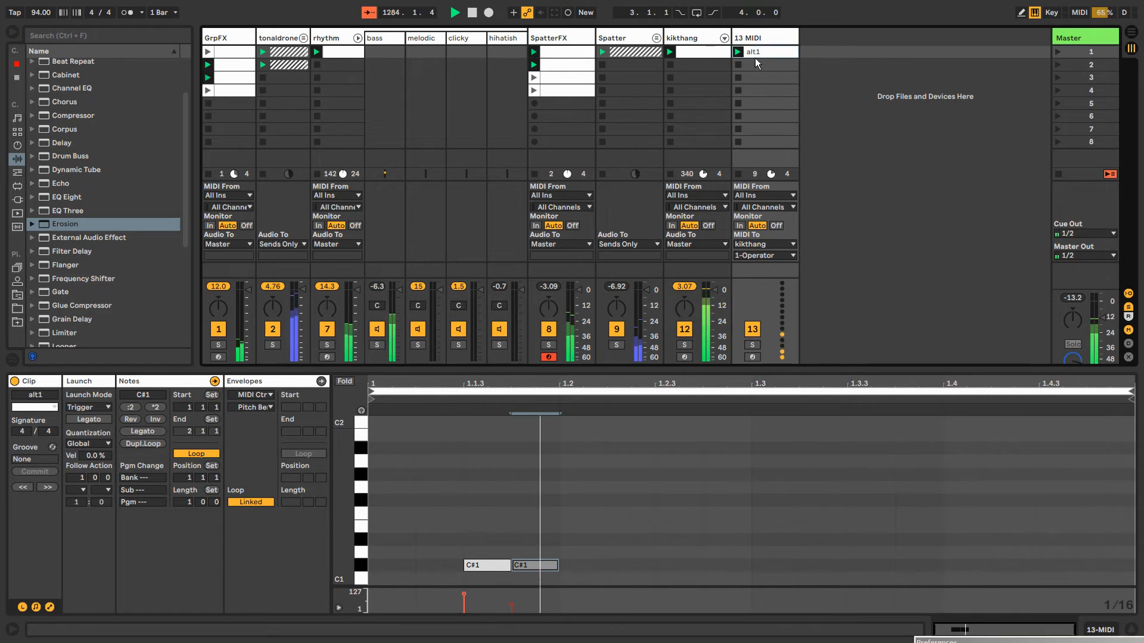
Create and launch alt2 in the second slot as a copy of alt1 without the C#1 note at 1.1.4
key("ctrl+d")
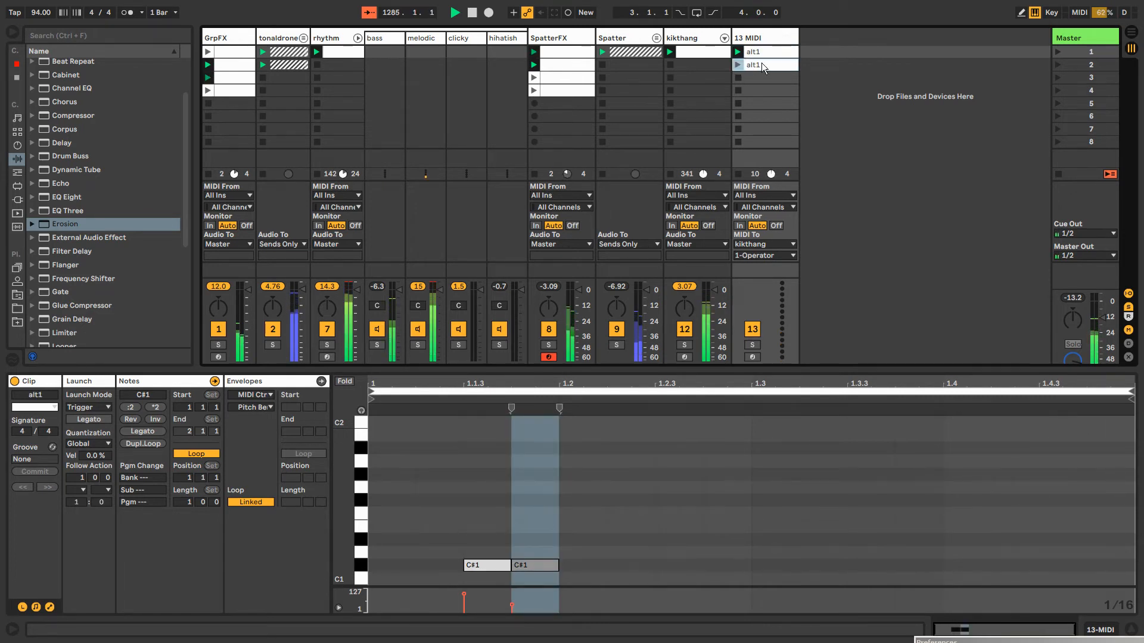
left_click(761, 62)
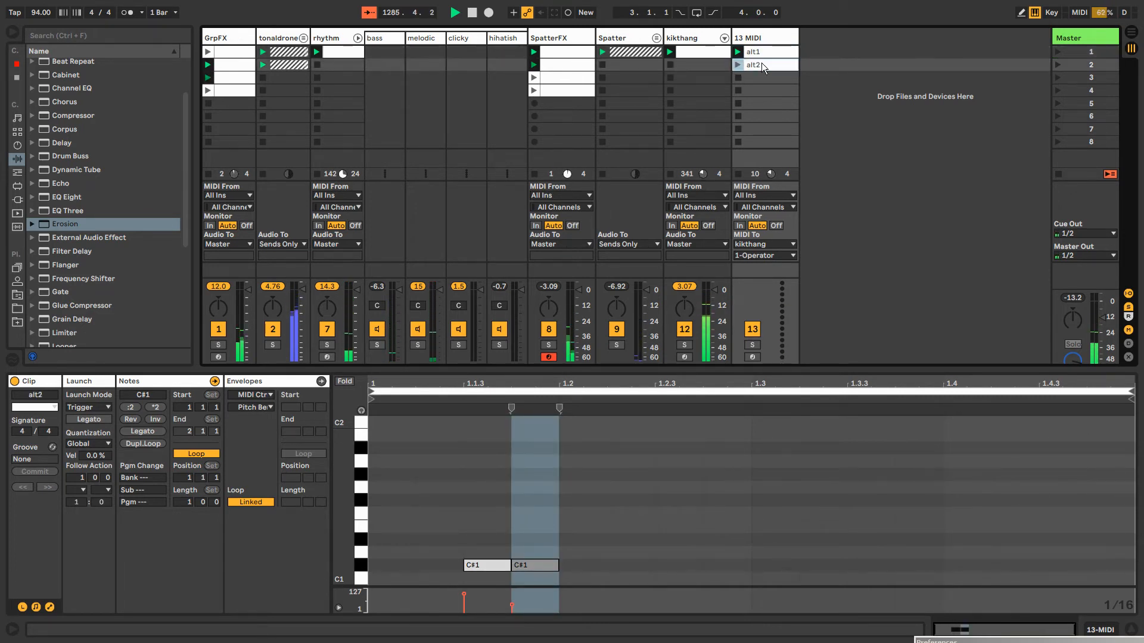
key("Delete")
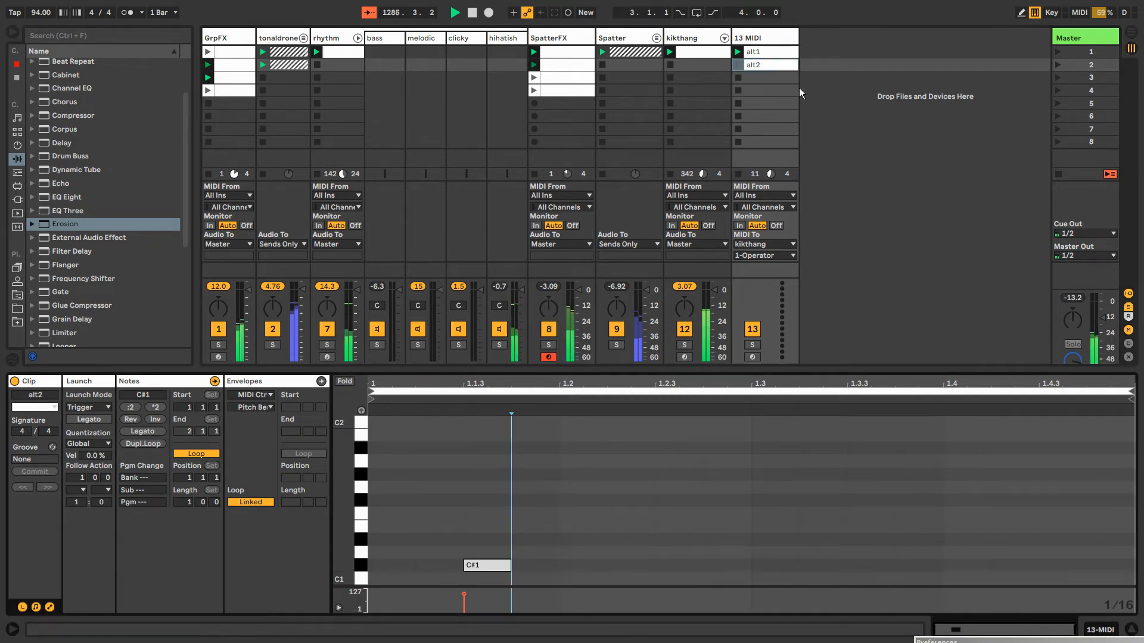
left_click(739, 65)
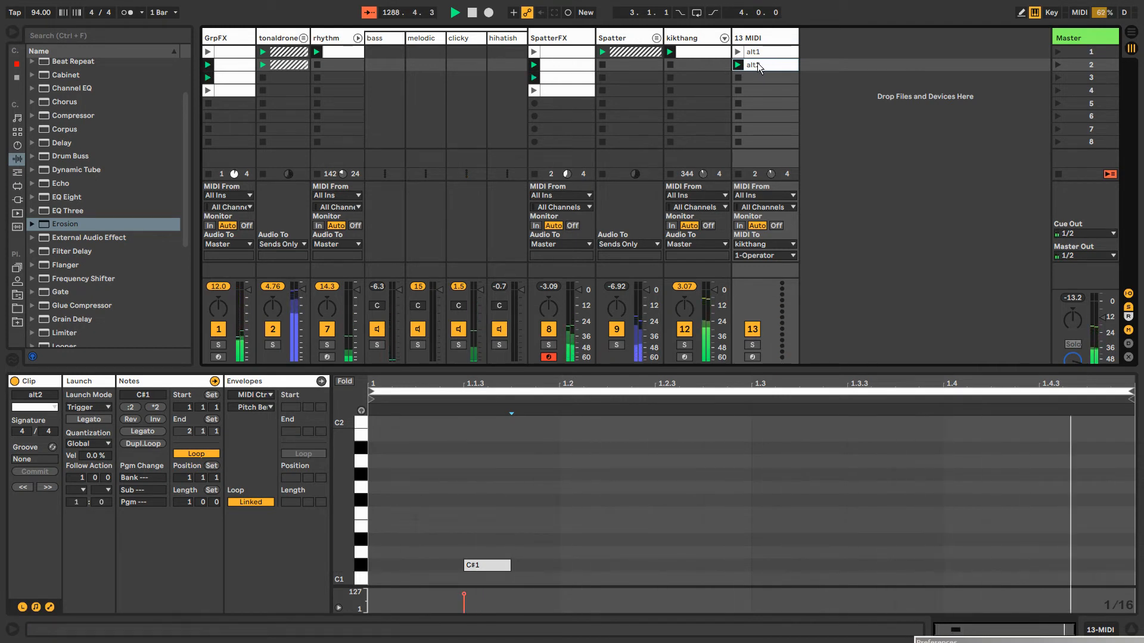
Launch a copy of alt2 in the third slot and rework its note into three C#1 notes between 1.1.4 and 1.2.2
key("ctrl+d")
left_click(738, 78)
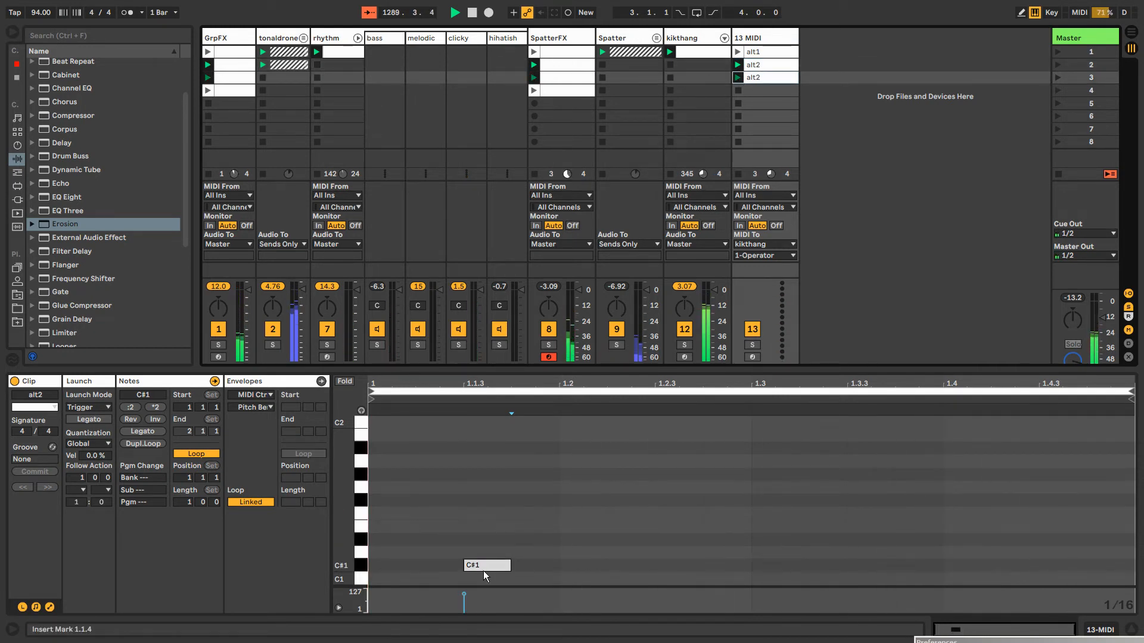
mouse_move(484, 575)
left_mouse_down()
mouse_move(589, 568)
mouse_move(541, 567)
mouse_move(581, 567)
mouse_move(553, 571)
mouse_move(564, 571)
left_mouse_up()
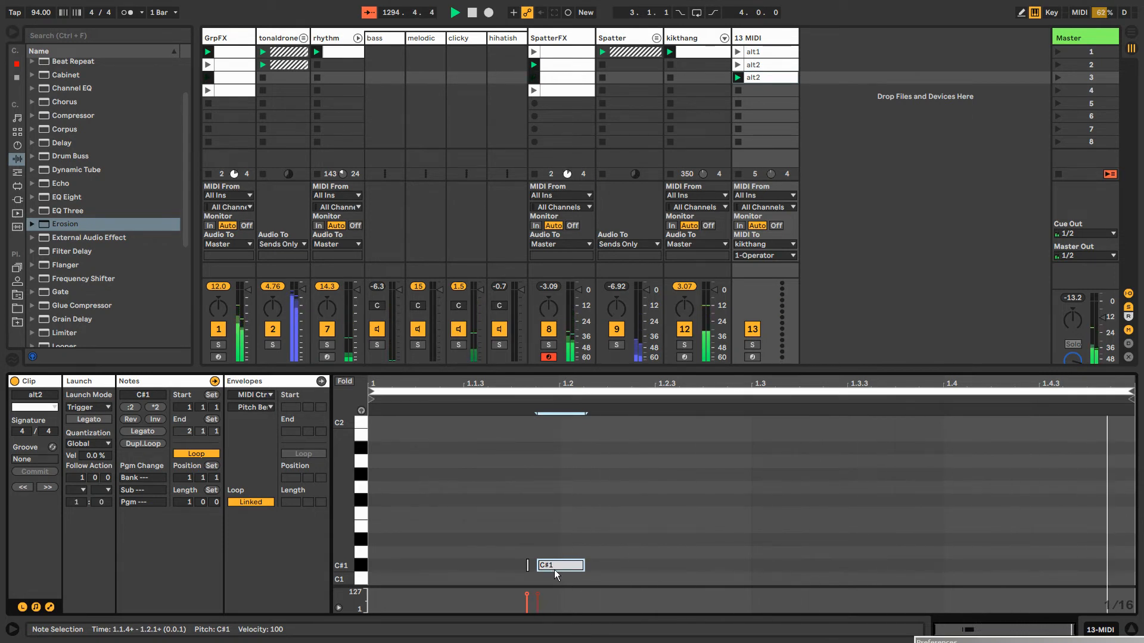
left_click_drag(554, 570, 576, 572)
Select the third clip's three C#1 notes, try a velocity ramp, undo it, and leave them at a lower, even velocity
left_click_drag(490, 560, 605, 573)
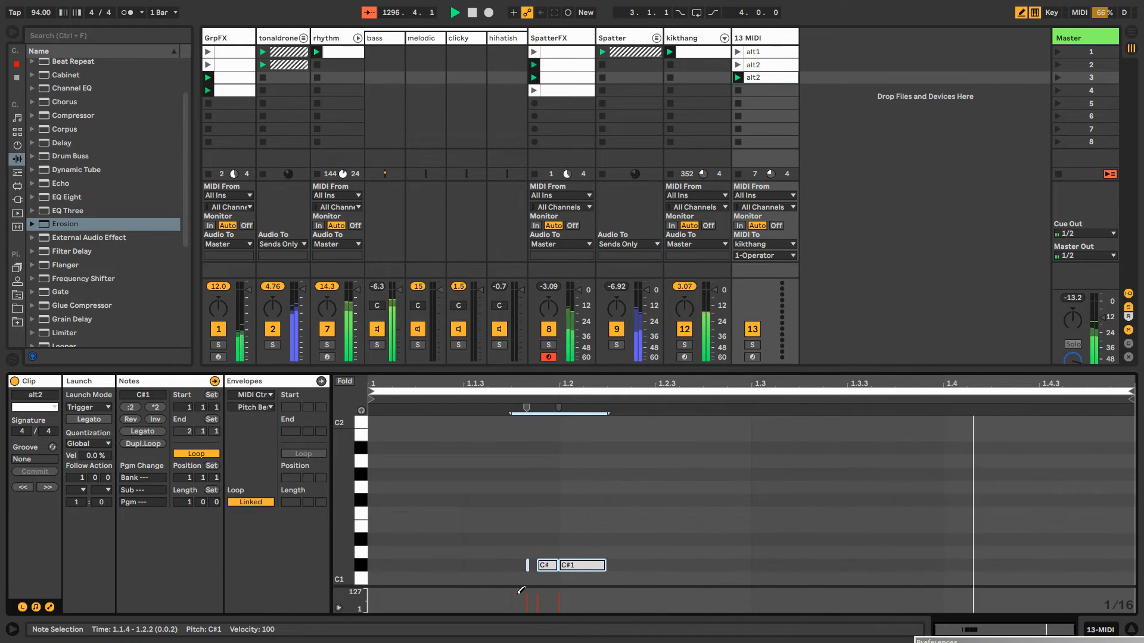
key("b")
mouse_move(524, 605)
left_mouse_down()
mouse_move(566, 597)
mouse_move(563, 582)
mouse_move(560, 594)
left_mouse_up()
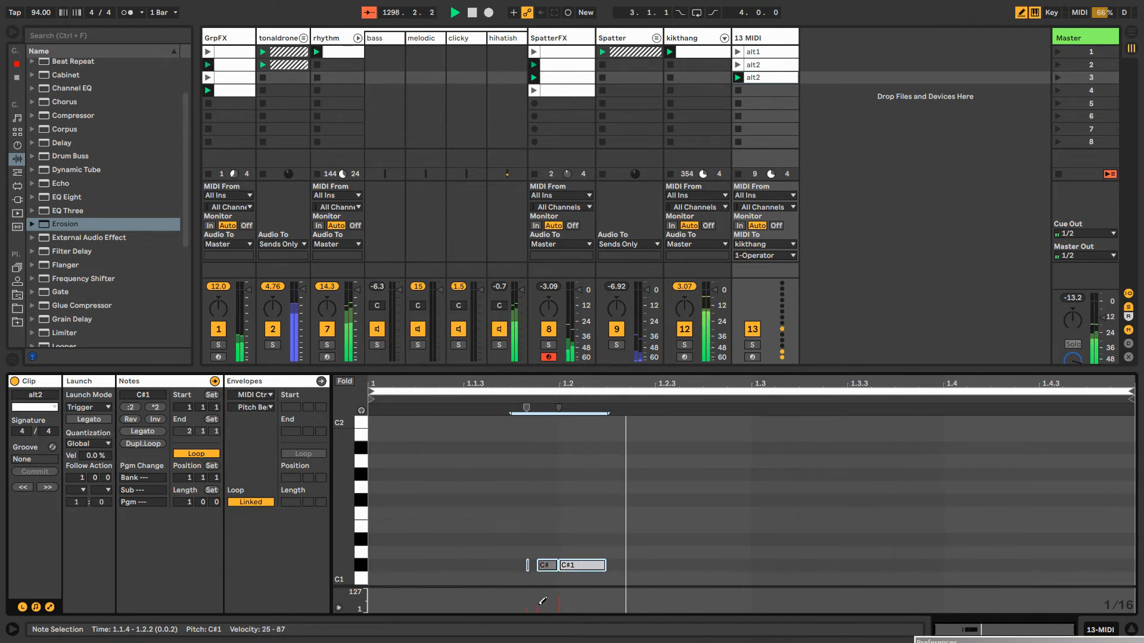
key("ctrl+z")
key("b")
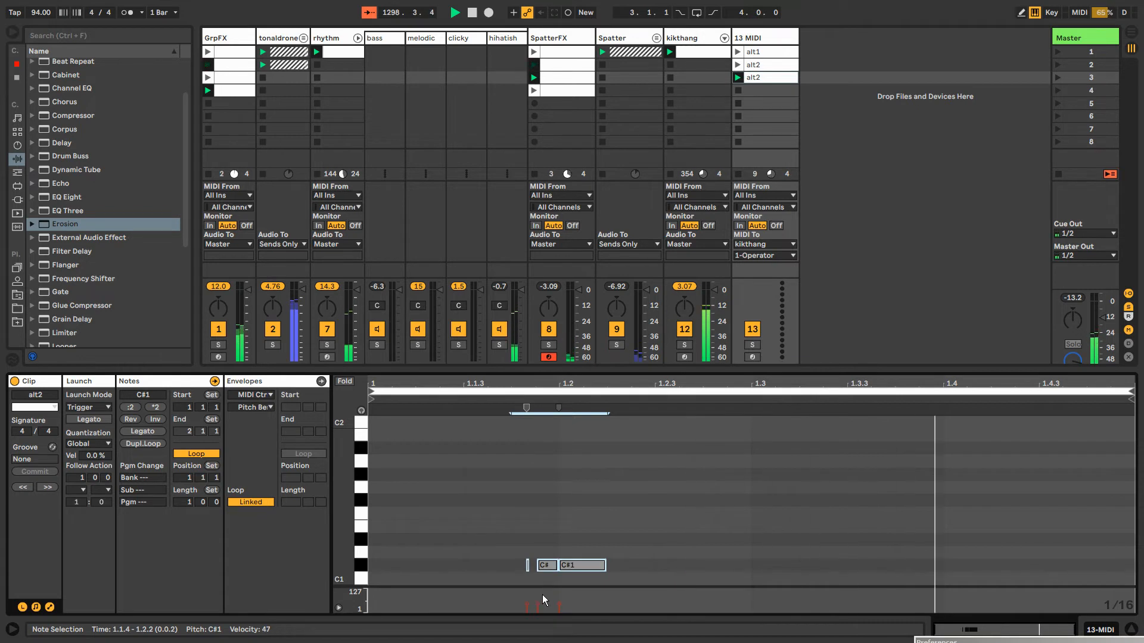
Duplicate the third-slot clip into the fourth slot and add a sixteenth C#1 note at 1.1.3 with velocity 45
left_click(756, 78)
key("ctrl+d")
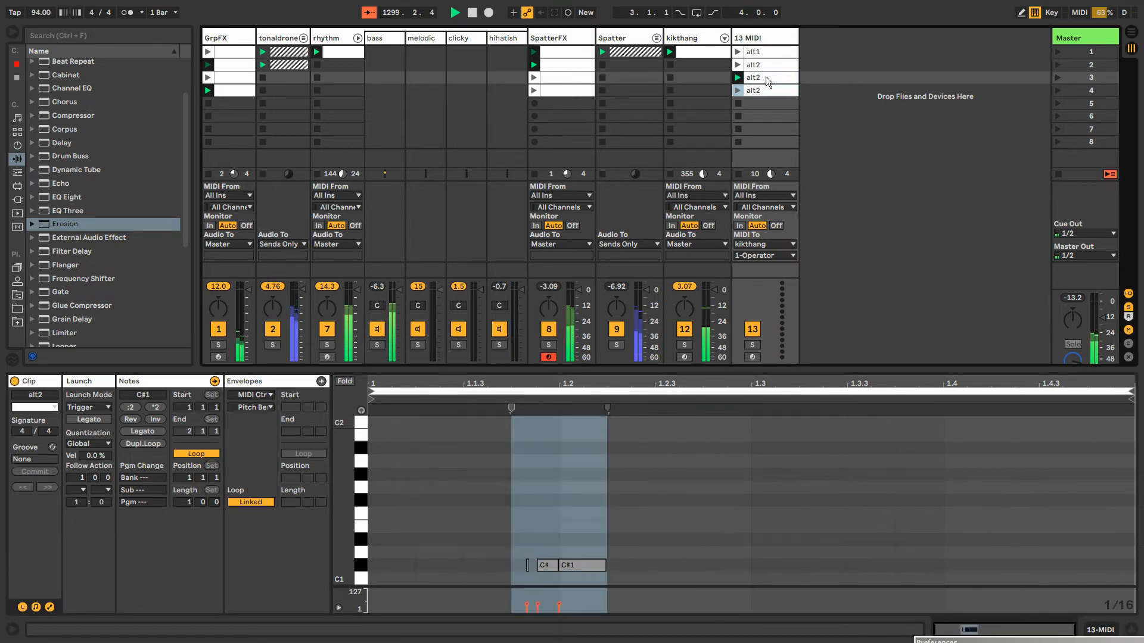
double_click(492, 569)
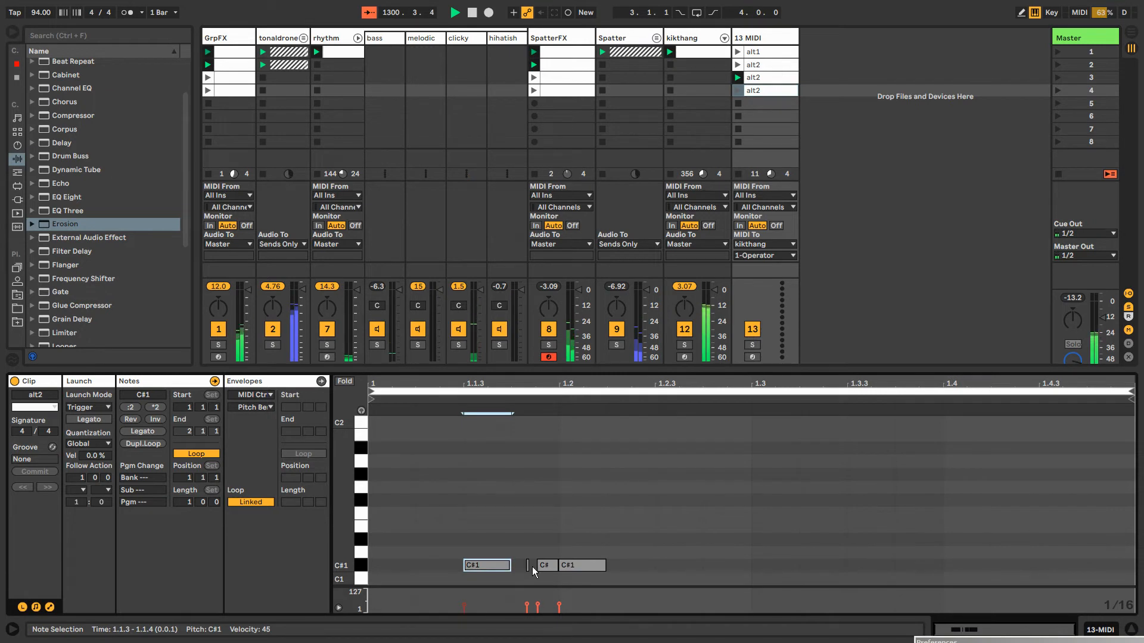
Delete the fourth clip's three C#1 notes between 1.1.4 and 1.2.2 and launch the clip
left_click_drag(534, 570, 613, 591)
key("Delete")
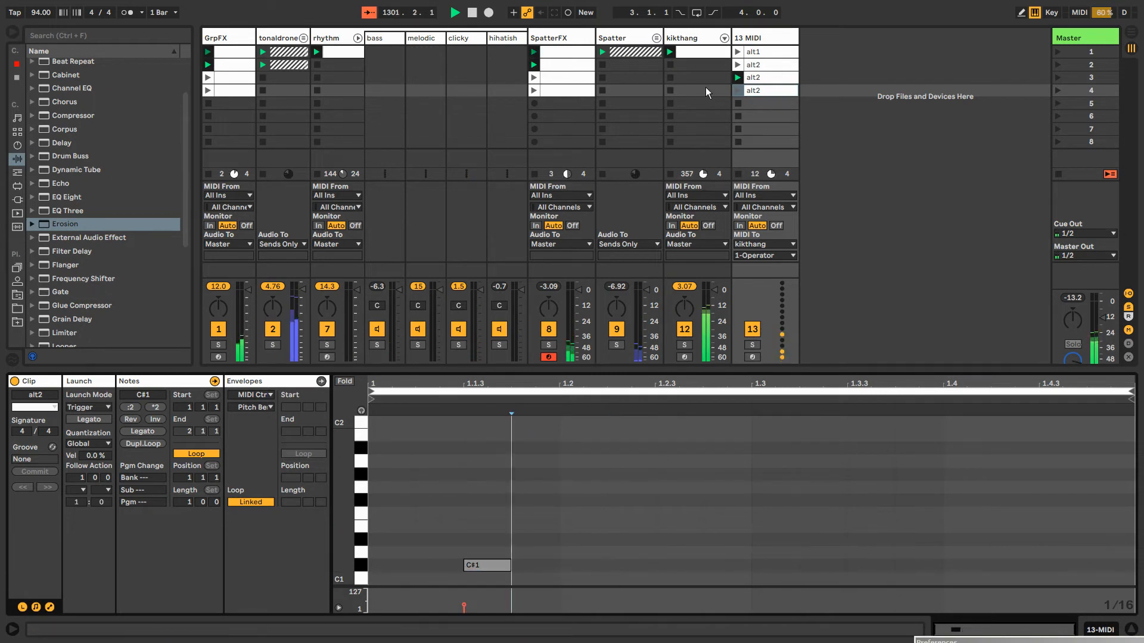
left_click(738, 90)
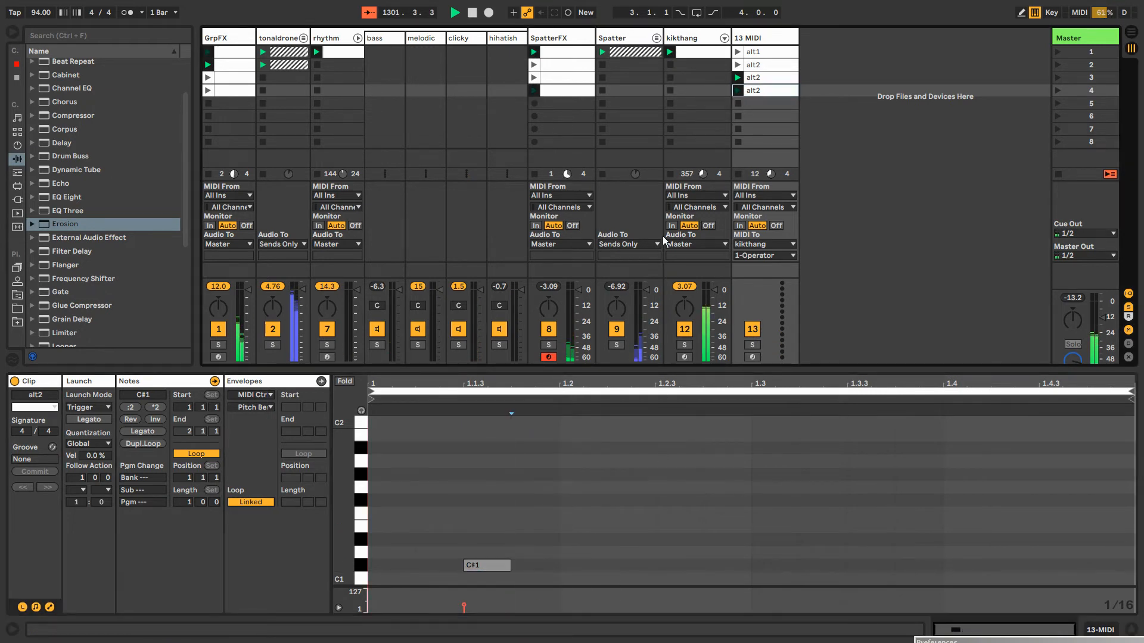
Rename the third-slot clip alt3 and the fourth-slot clip alt4
left_click(766, 80)
key("ctrl+r")
type("alt")
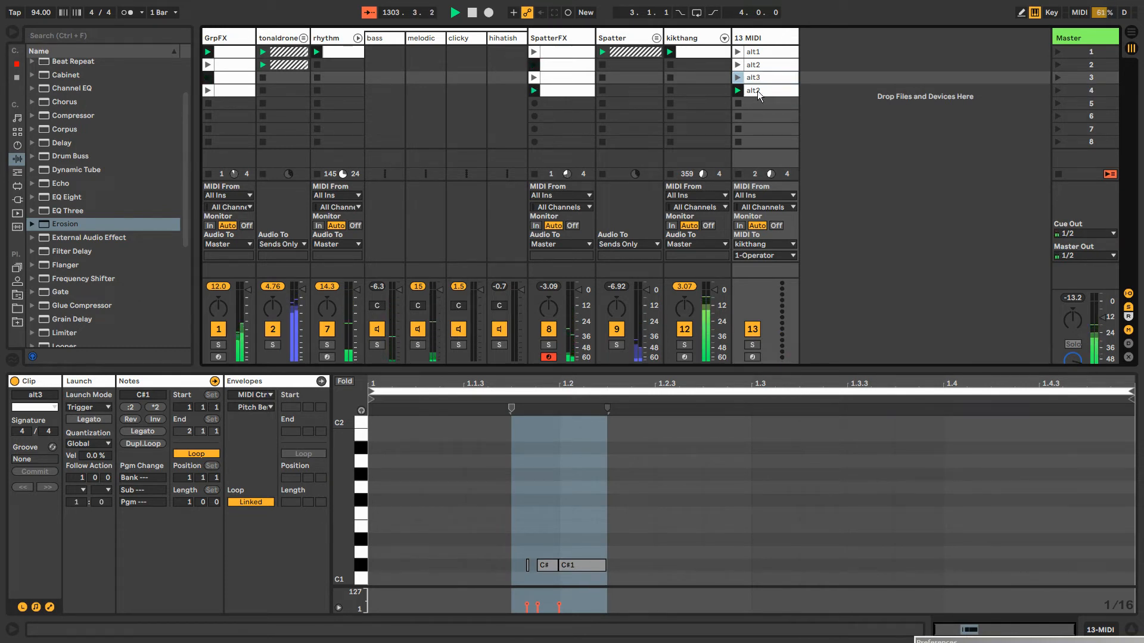
left_click(757, 91)
key("ctrl+r")
type("alt4")
key("Return")
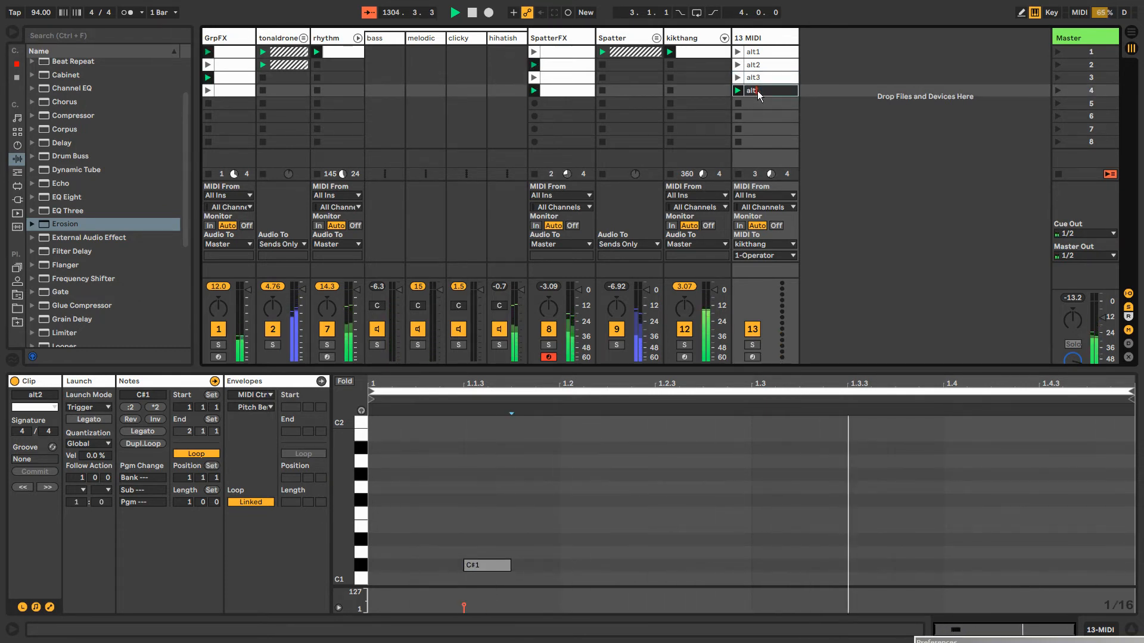
Move the four alt clips down one slot and insert an empty MIDI clip in the first slot
left_click(767, 53, "shift")
left_click_drag(767, 52, 768, 62)
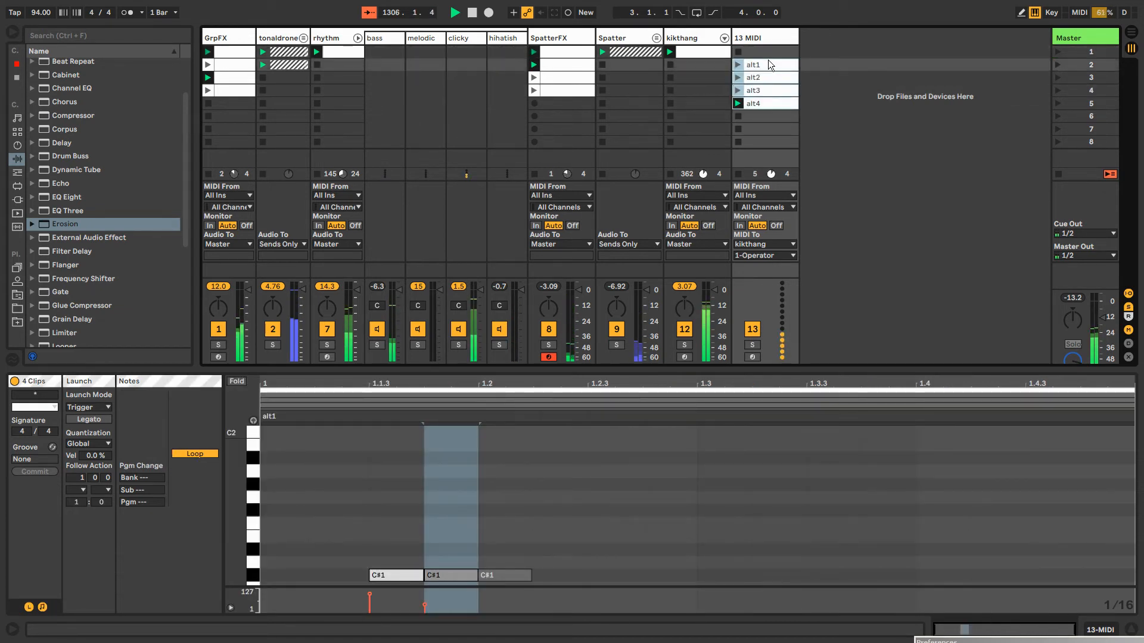
double_click(754, 54)
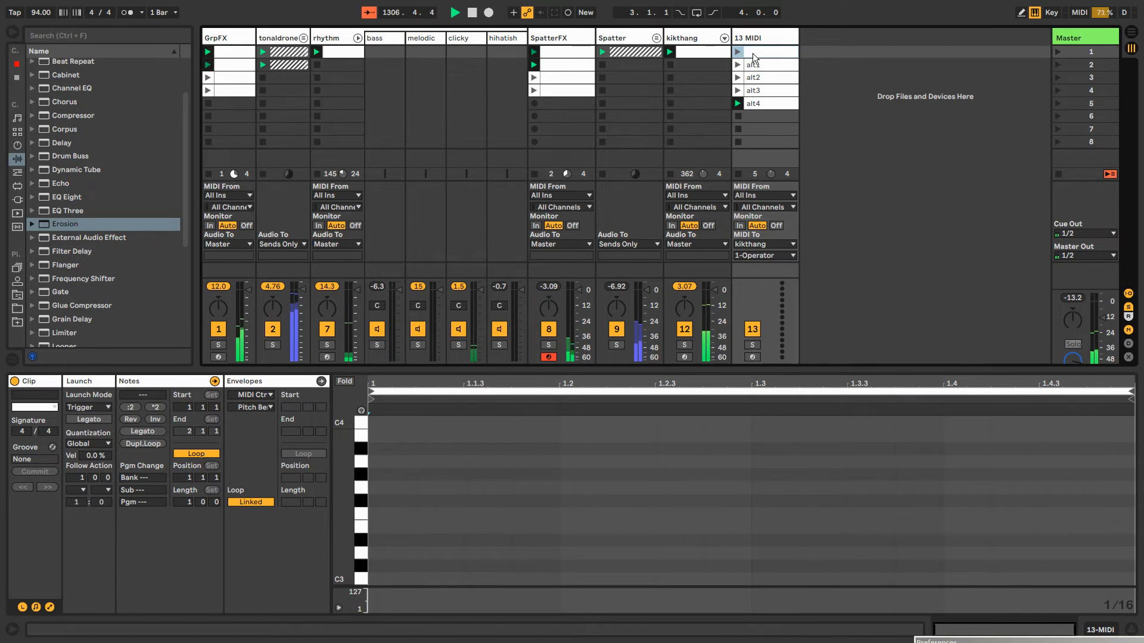
Rename the new empty clip blank and the 13 MIDI track <<<
key("ctrl+r")
type("blank")
key("Return")
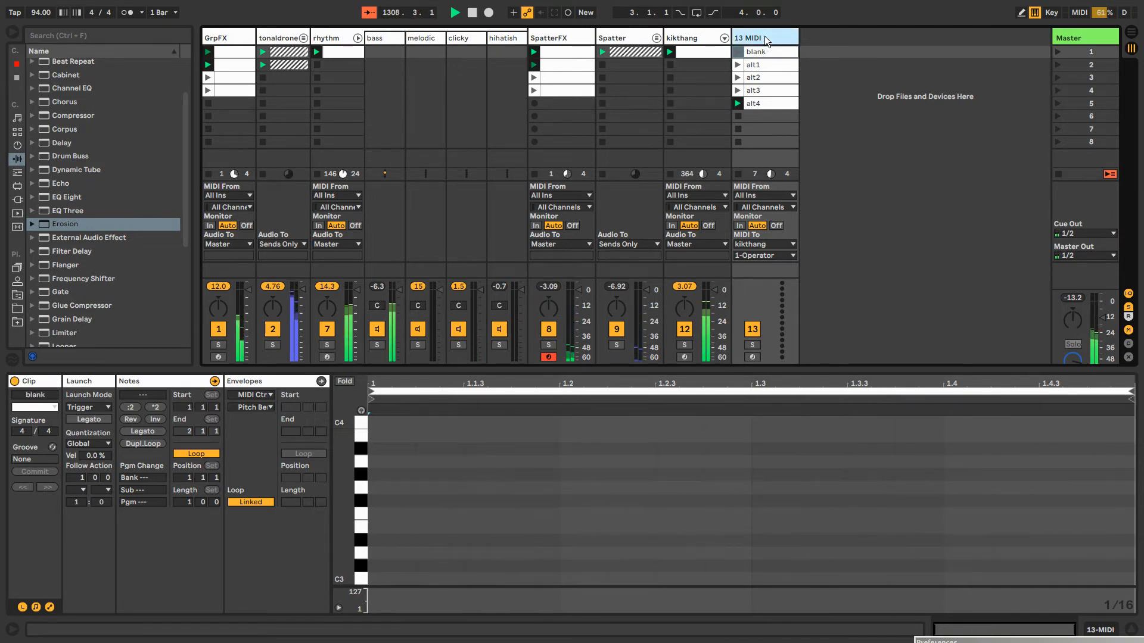
type("<<<")
key("Return")
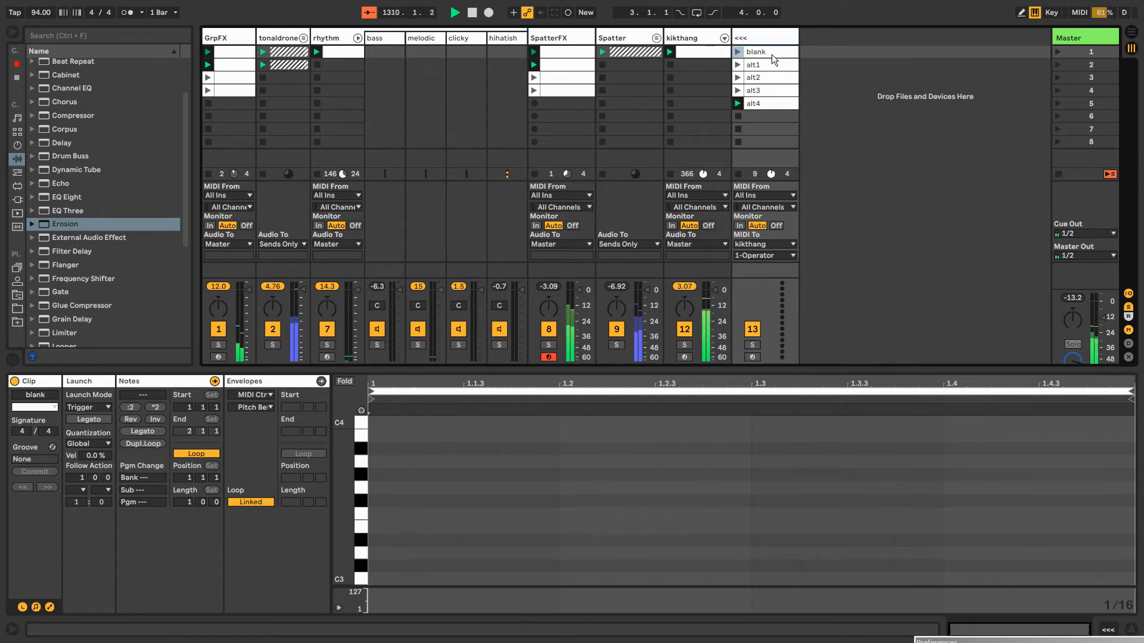
Set the follow action of clips alt1 through alt4 to First
left_click(767, 64)
left_click(758, 102, "shift")
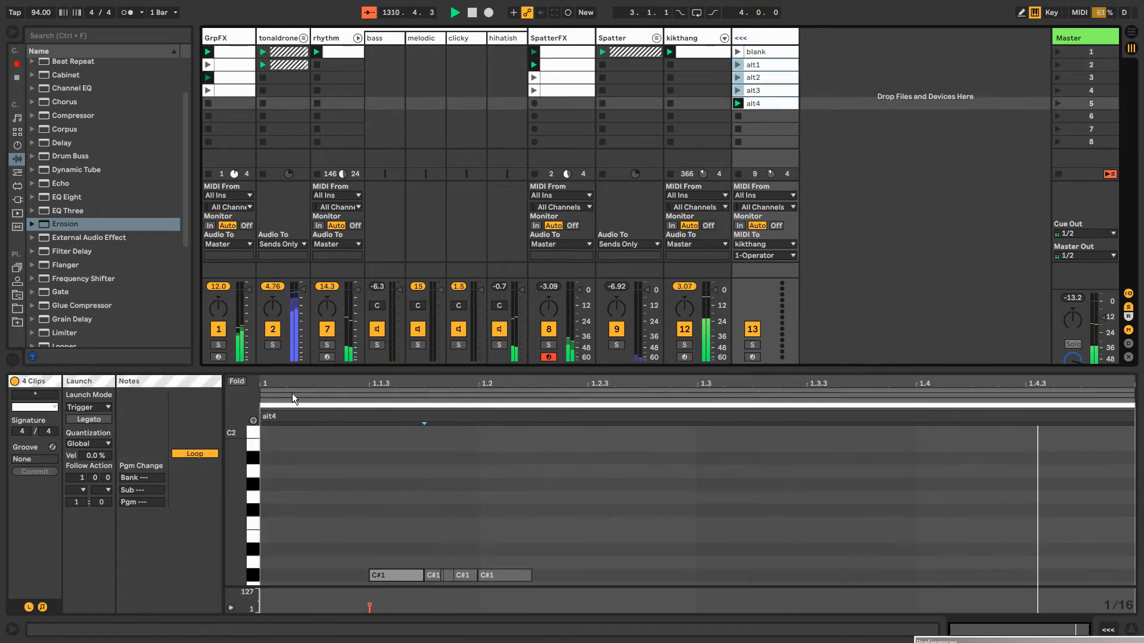
left_click(84, 490)
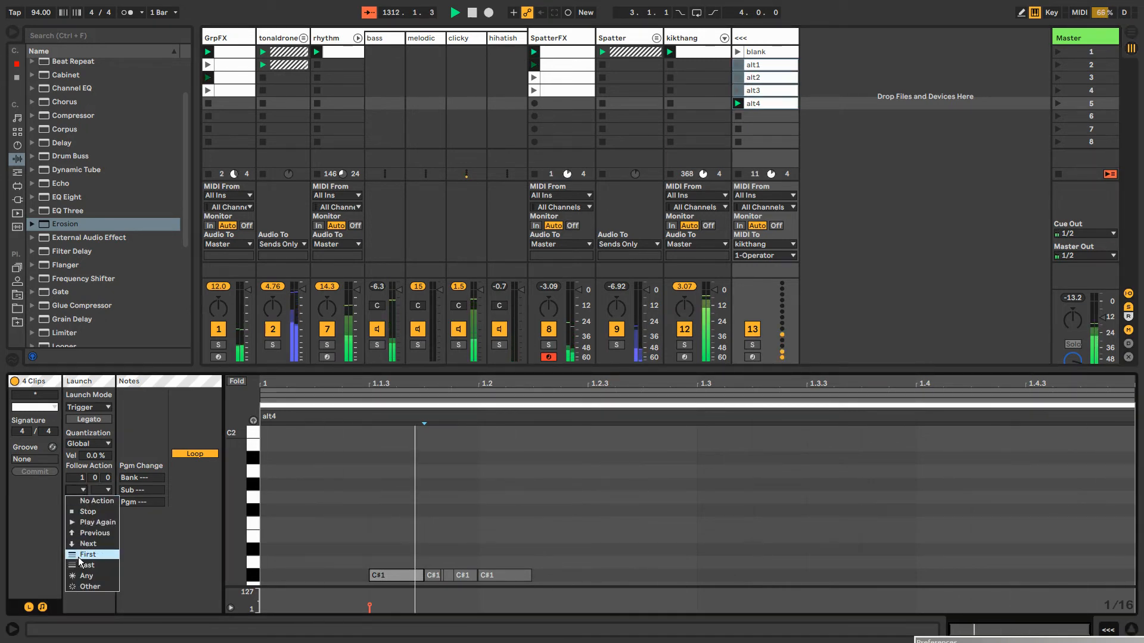
left_click(80, 554)
Set the blank clip's follow actions to Other and Play Again with a chance of 1:2, and launch the clip
left_click(754, 52)
left_click(77, 490)
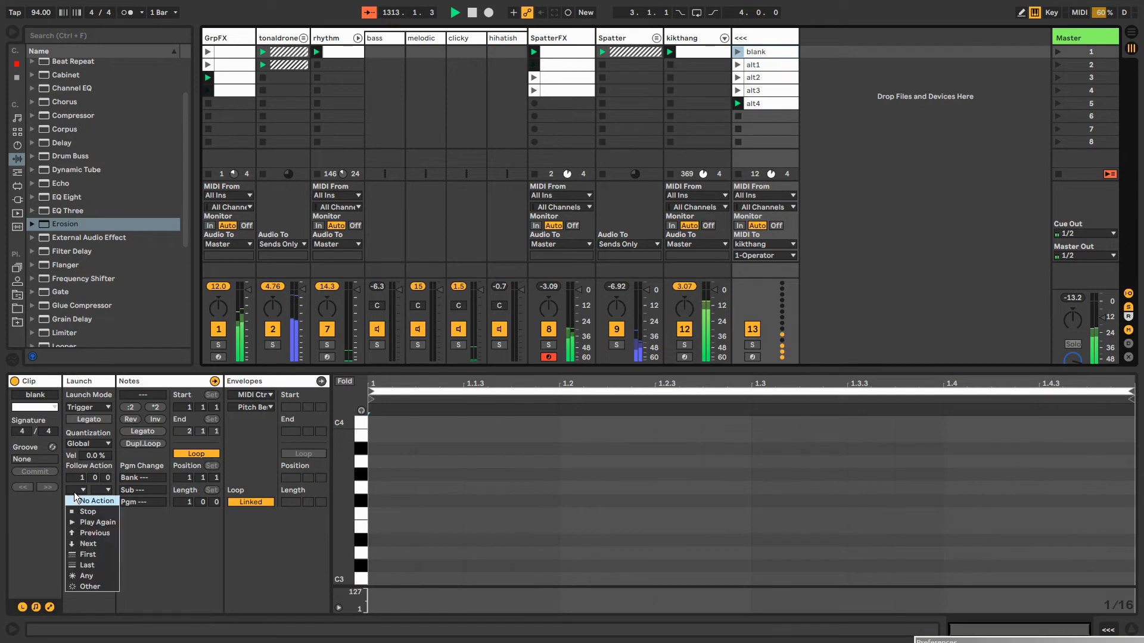
left_click(77, 589)
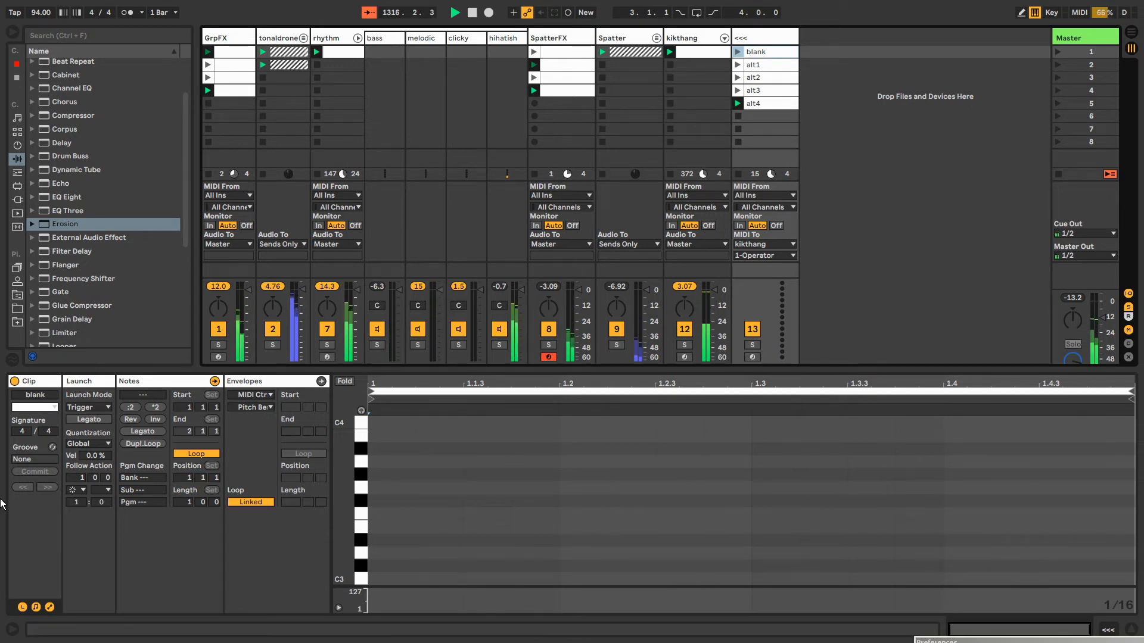
left_click(97, 490)
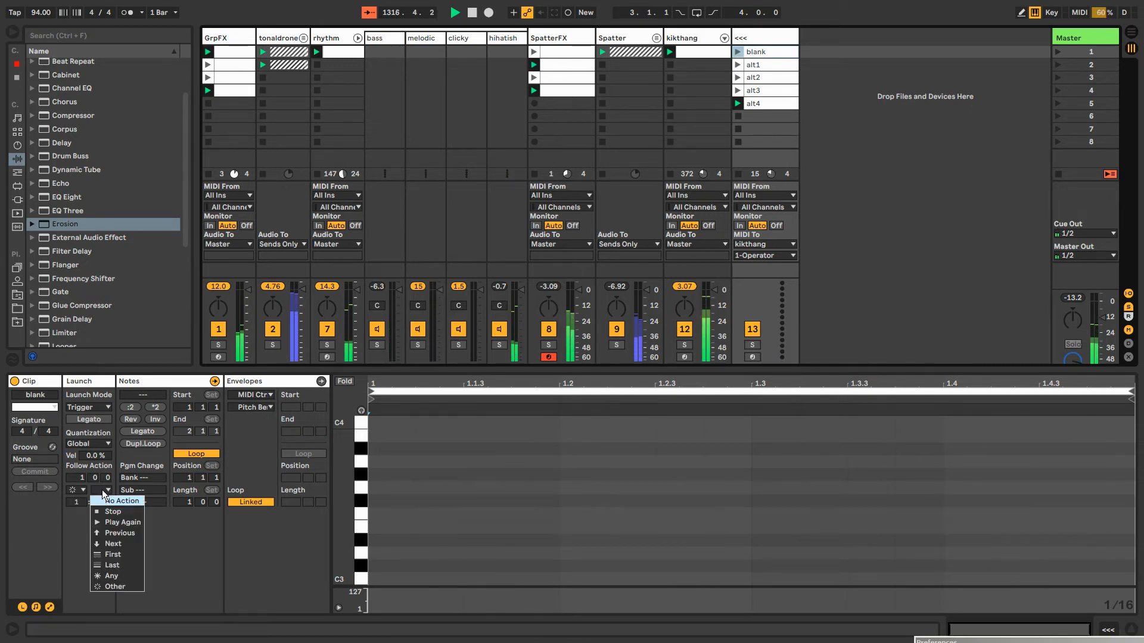
left_click(112, 523)
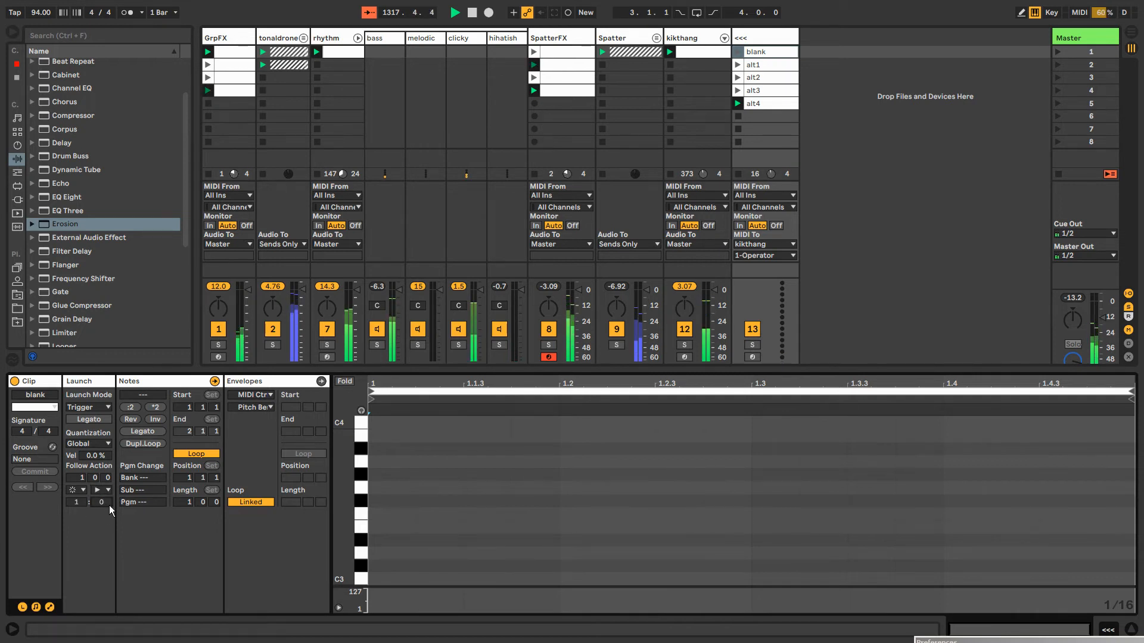
left_click_drag(109, 507, 105, 503)
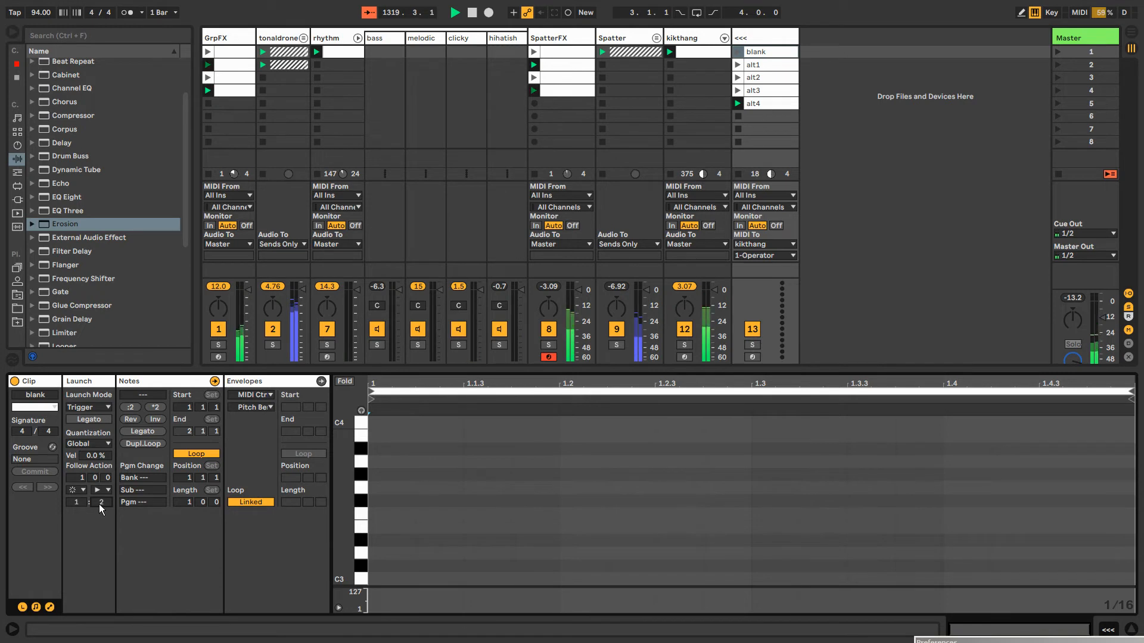
left_click(103, 489)
left_click(103, 488)
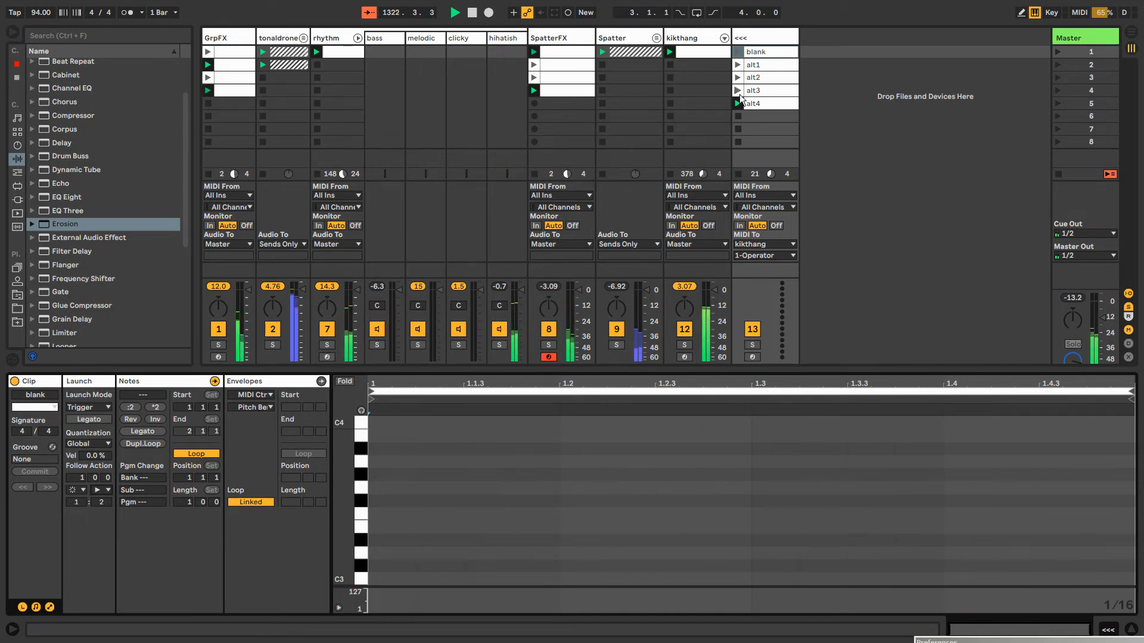
left_click(738, 52)
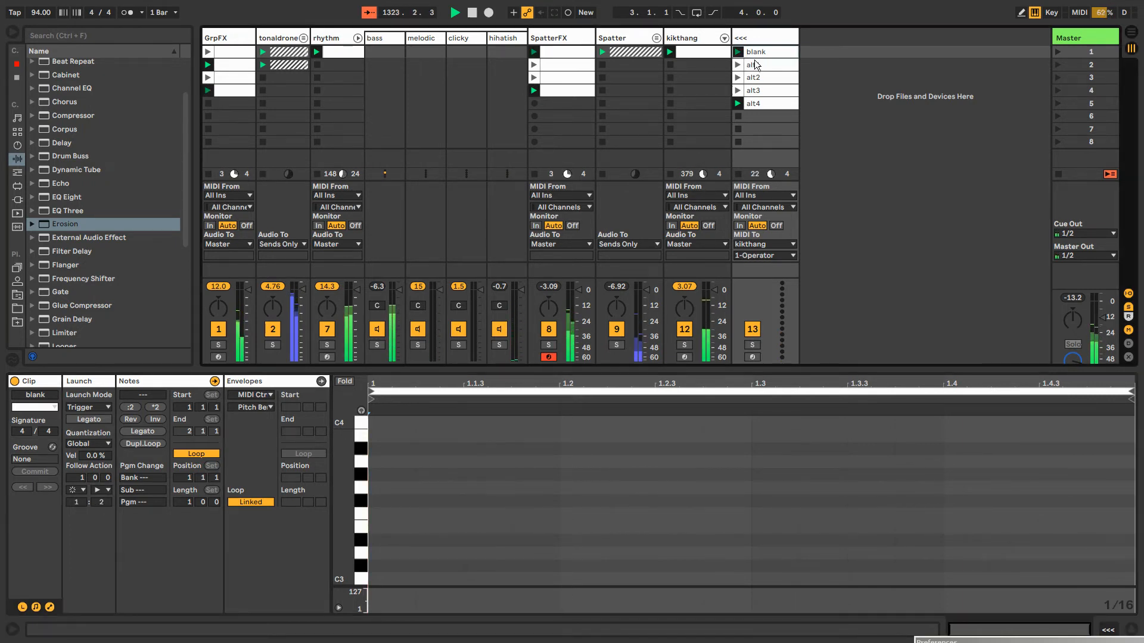
Duplicate the alt4 clip into the slot below and add a C#1 note at 1.2.2 in the copy
left_click(754, 66)
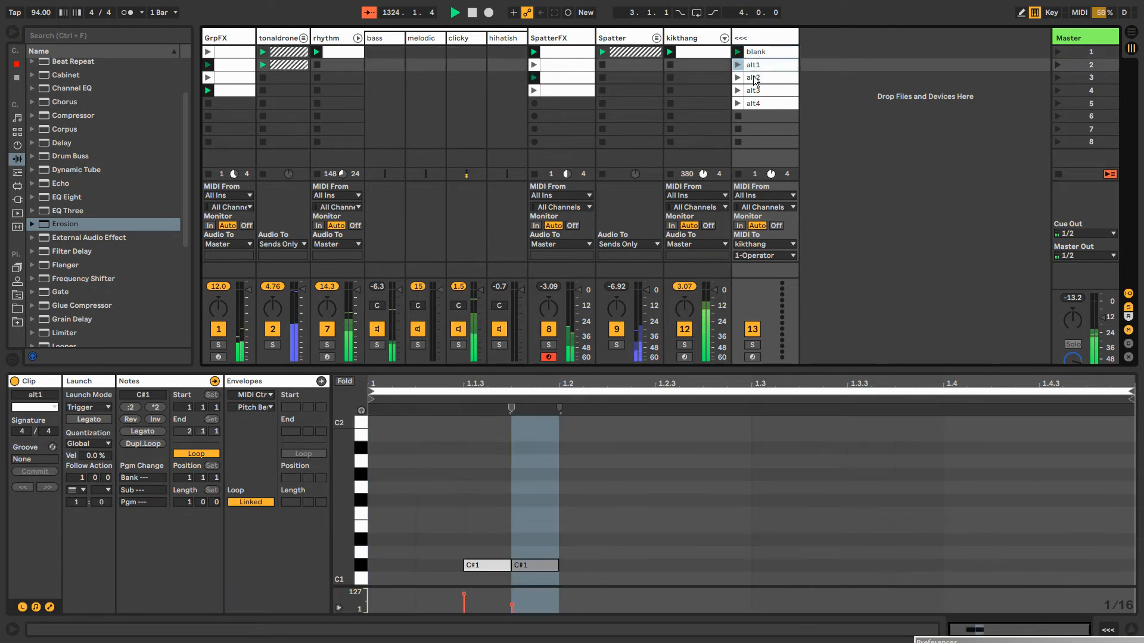
left_click(754, 79)
left_click(756, 91)
left_click(756, 103)
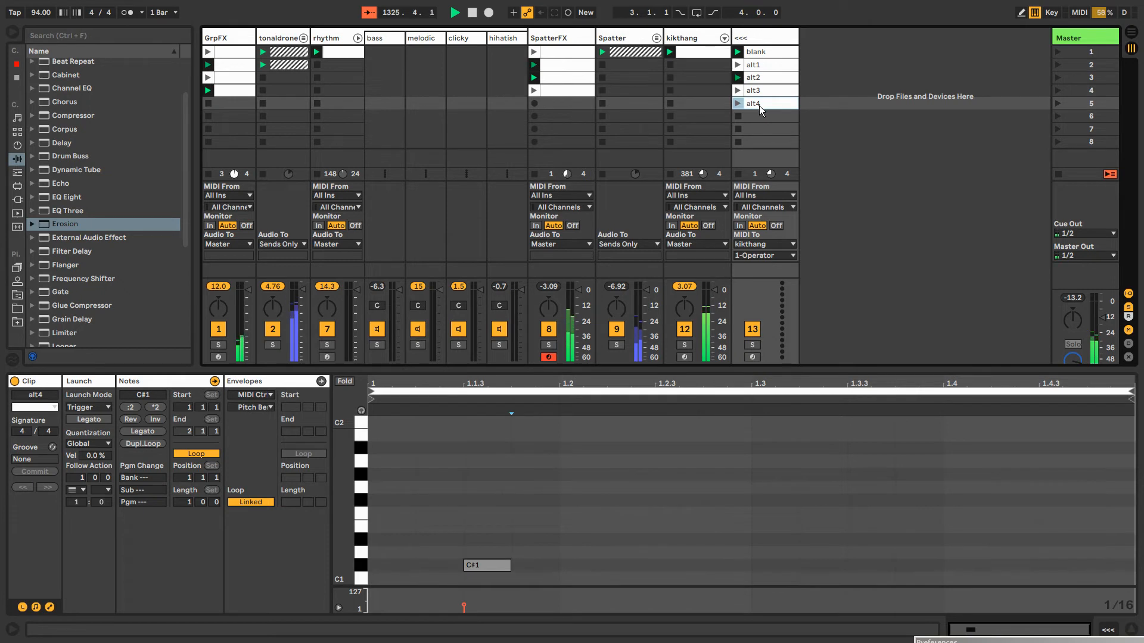
key("ctrl+d")
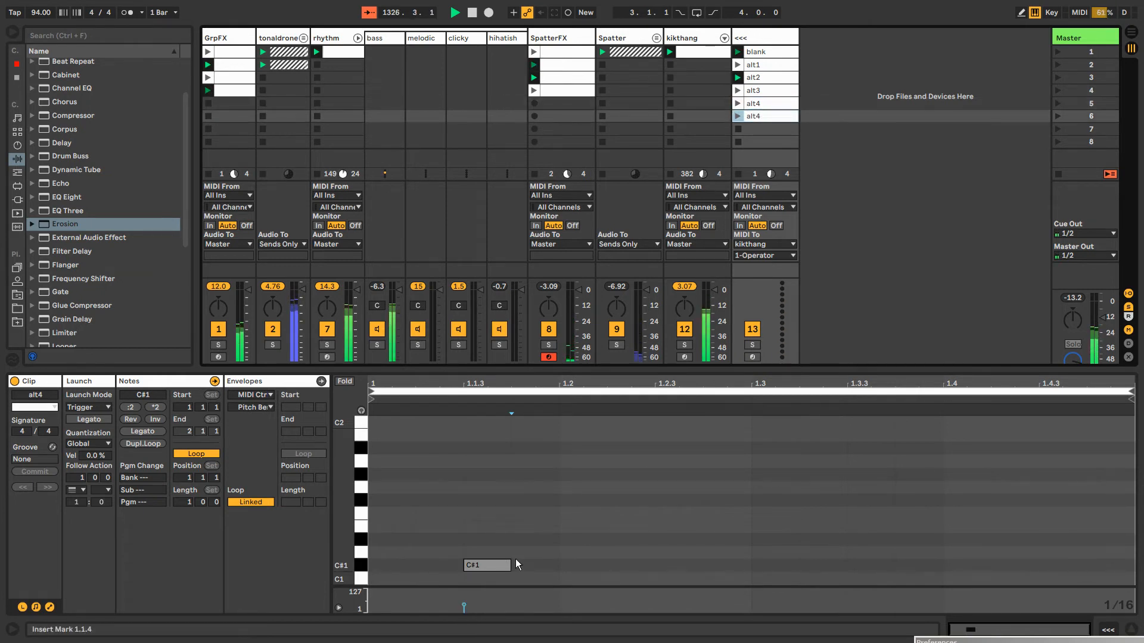
double_click(630, 566)
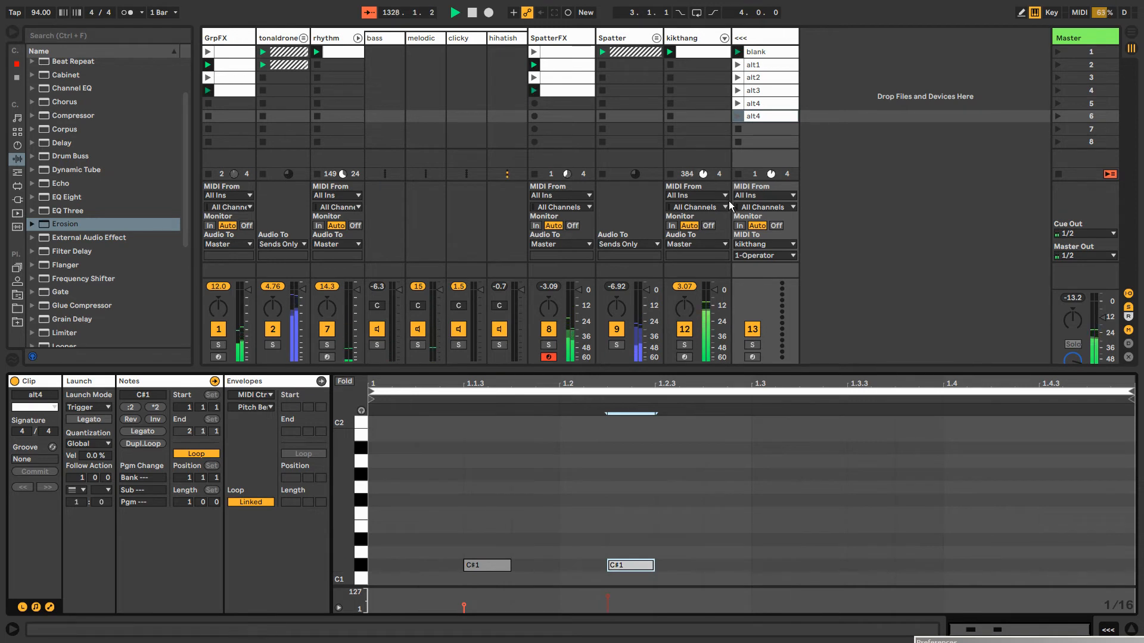
Rename the duplicated clip in the sixth slot alt5
left_click(778, 117)
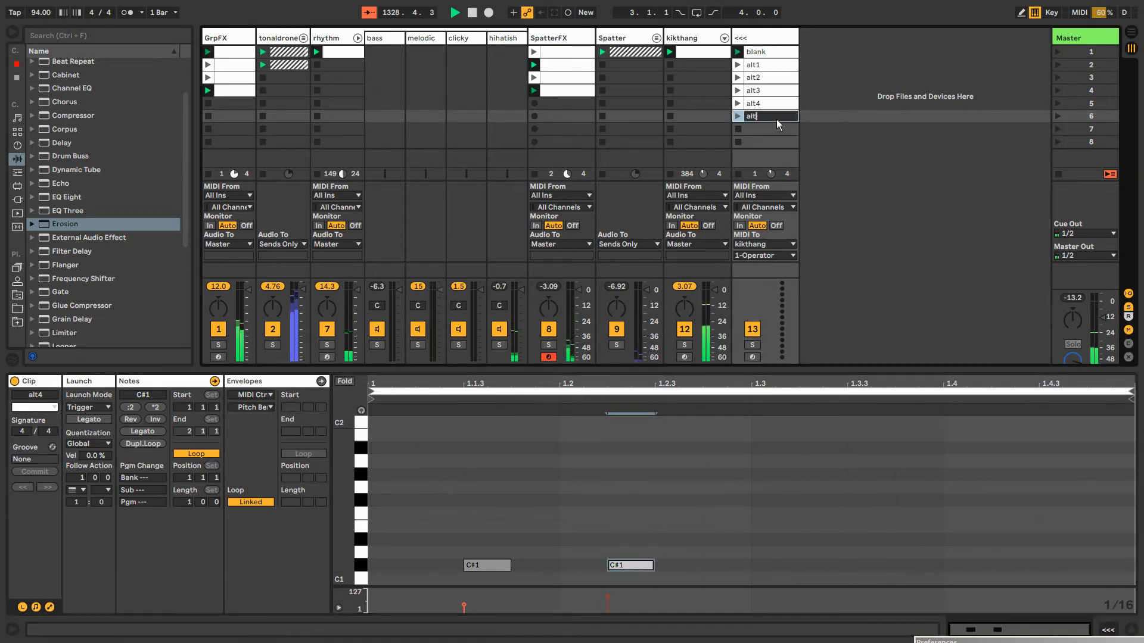
type("5")
key("Return")
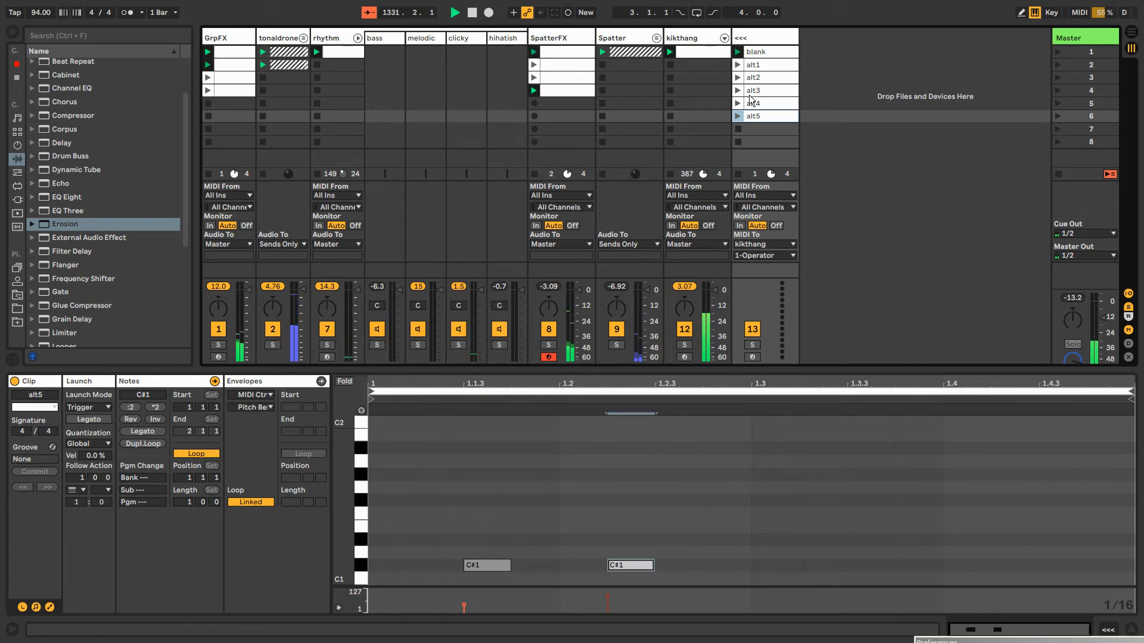
Change the blank clip's follow action chances to 2 for Other and 3 for Play Again
left_click(755, 55)
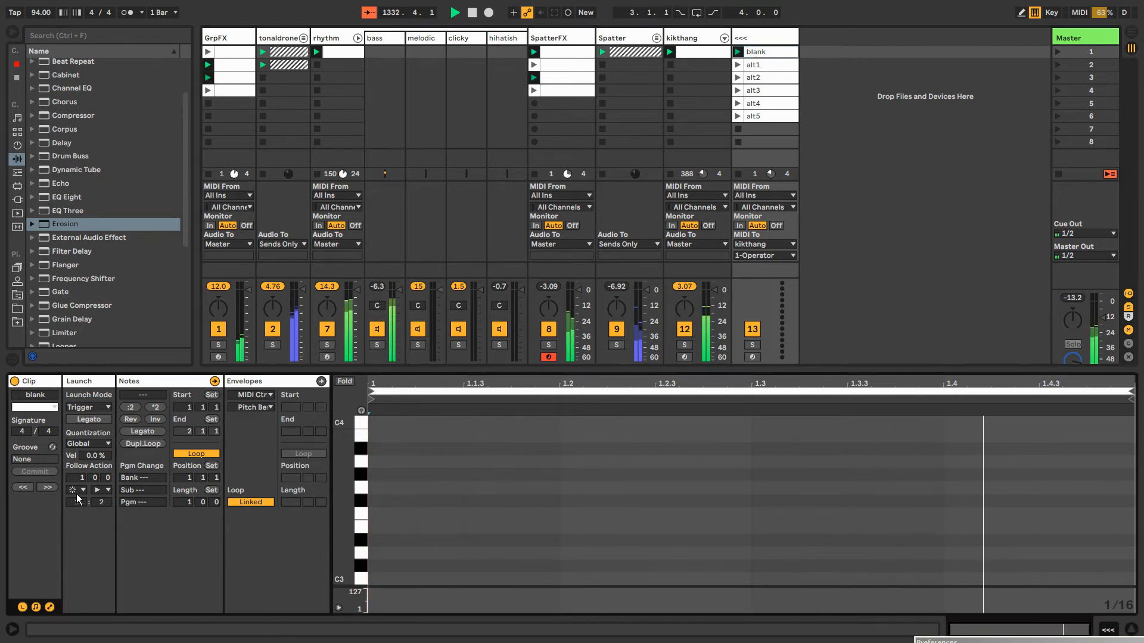
left_click_drag(79, 502, 101, 489)
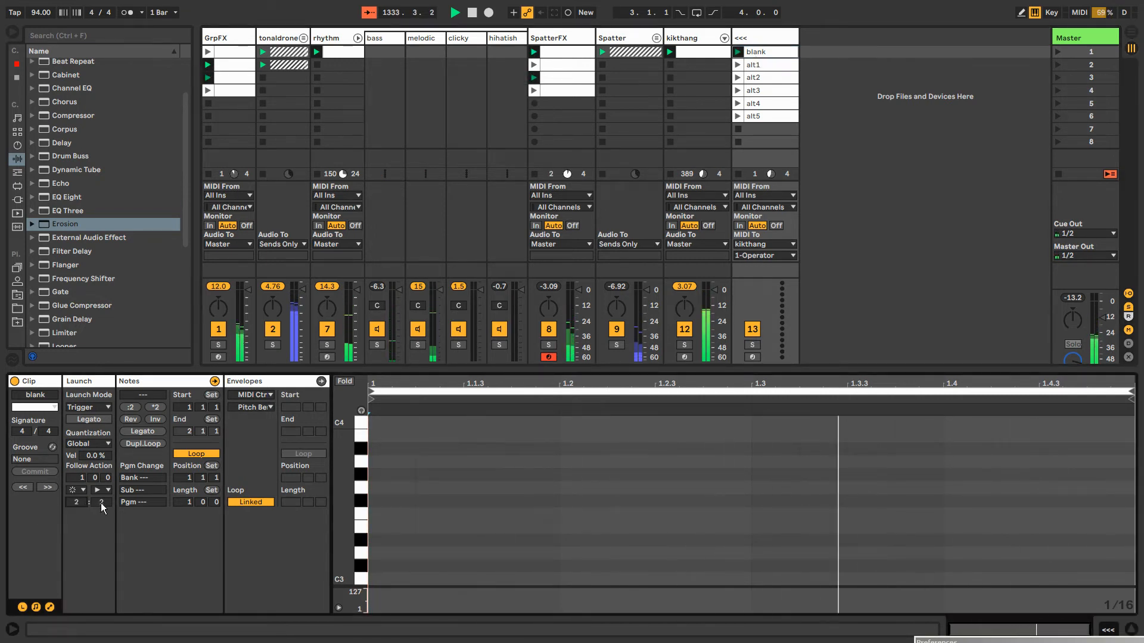
key("Down")
key("Down")
key("Down")
key("Down")
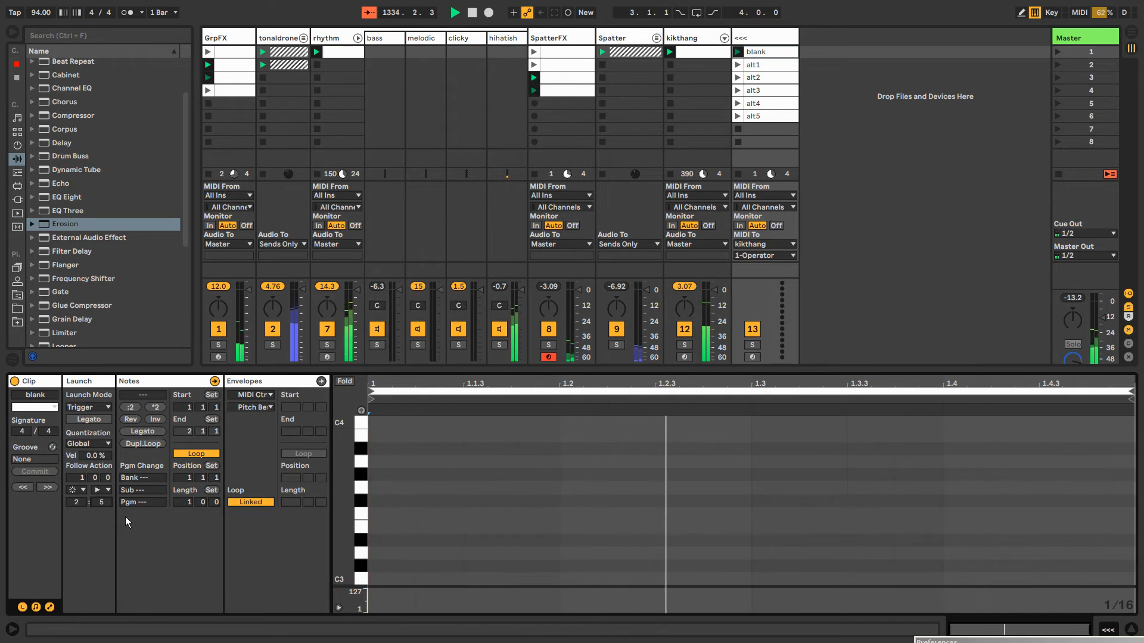
key("Down")
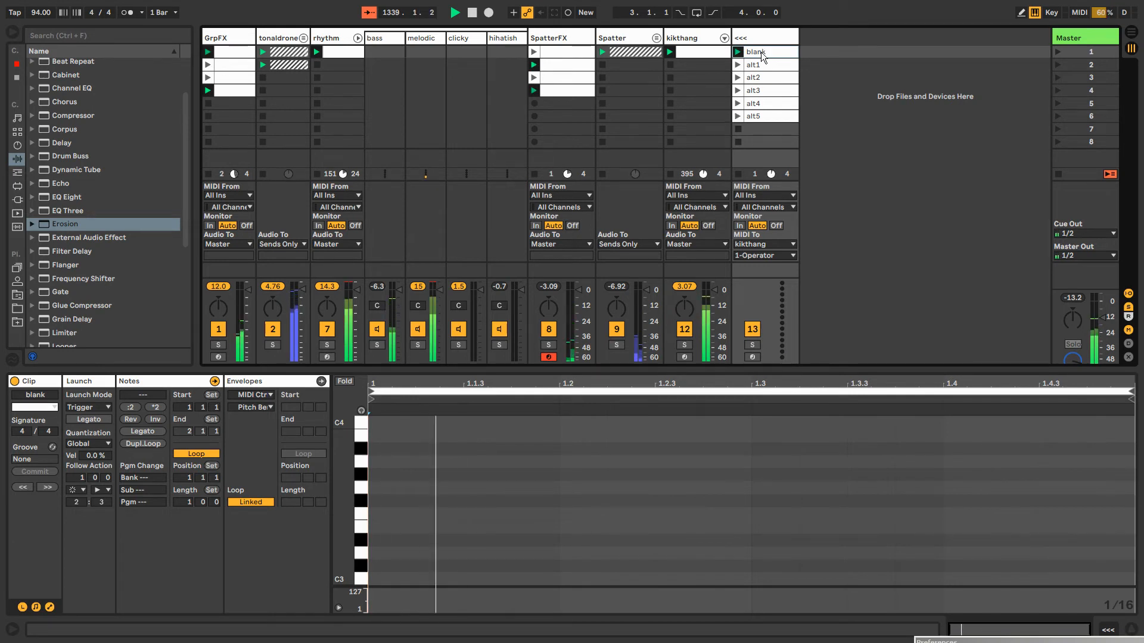
Show the Grain Delay Pitch modulation envelope in the first GrpFX clip and unlink it with a 76-bar loop length
left_click(673, 48)
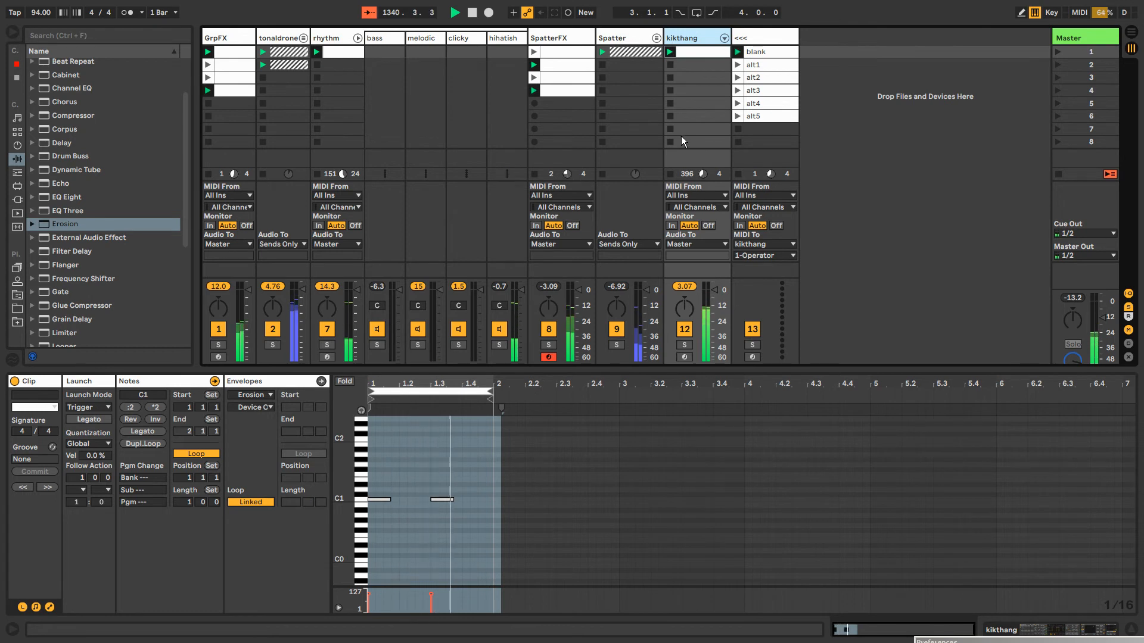
left_click(567, 51)
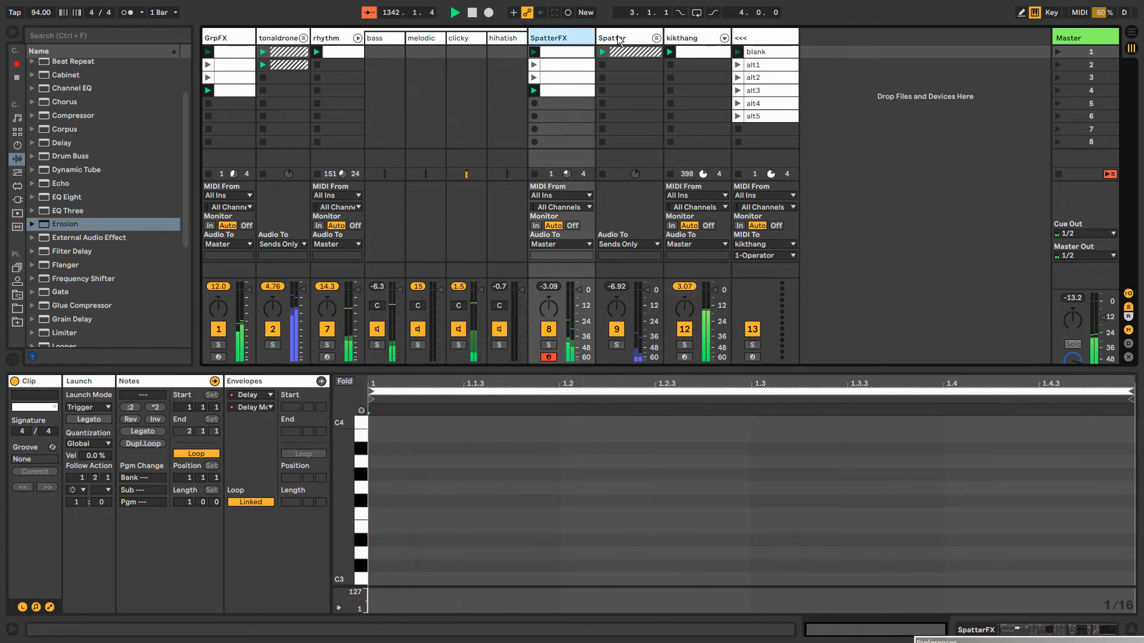
left_click(231, 37)
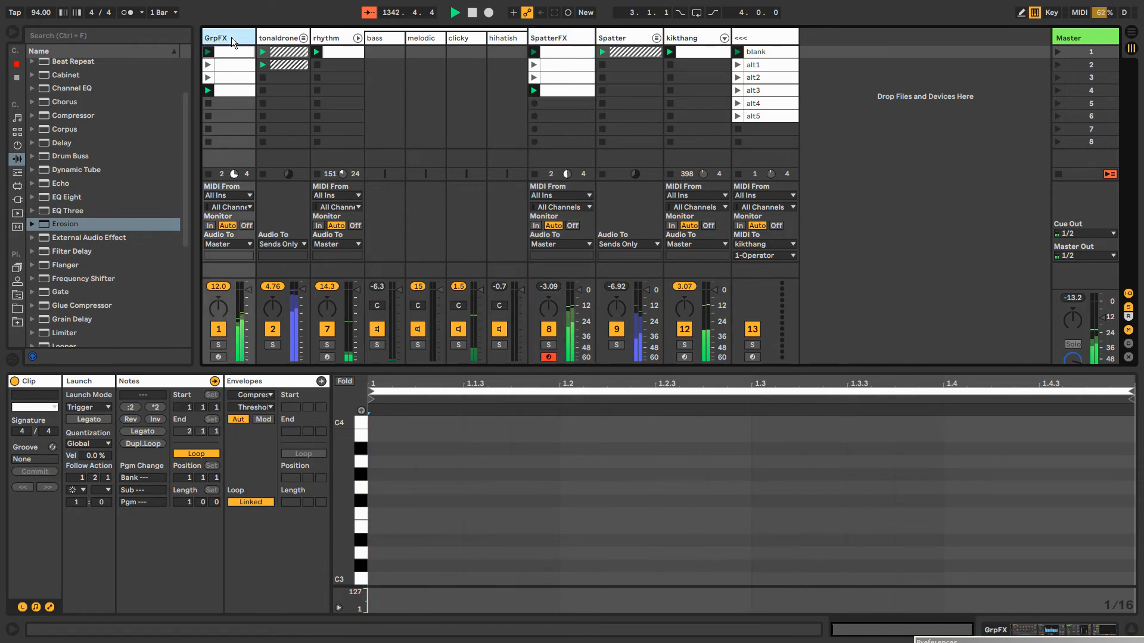
left_click_drag(802, 522, 802, 480)
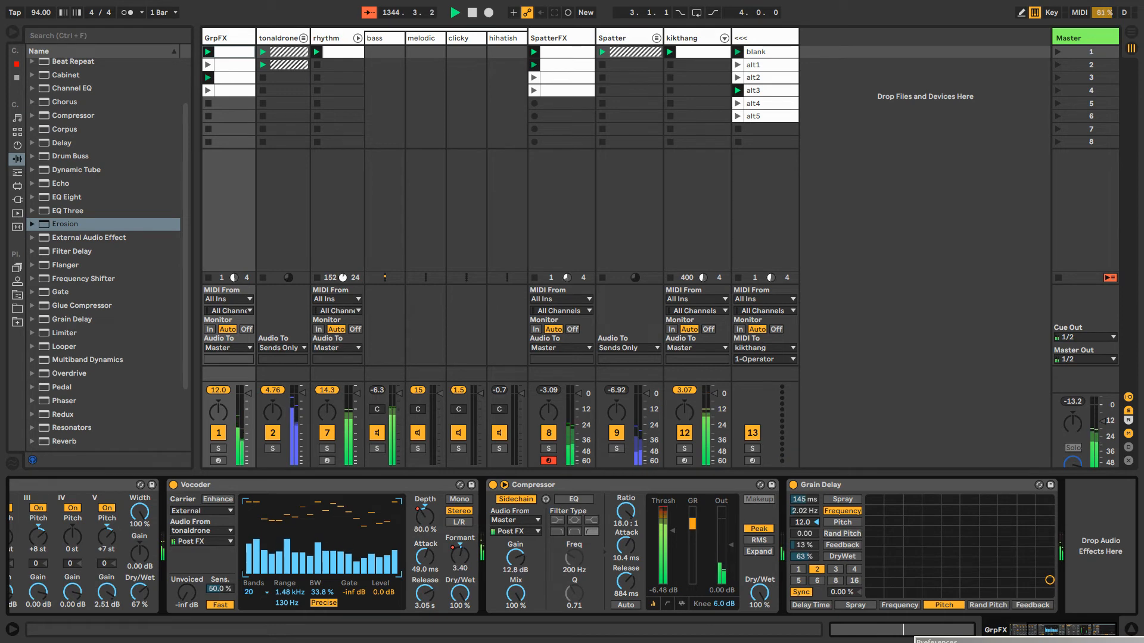
right_click(805, 523)
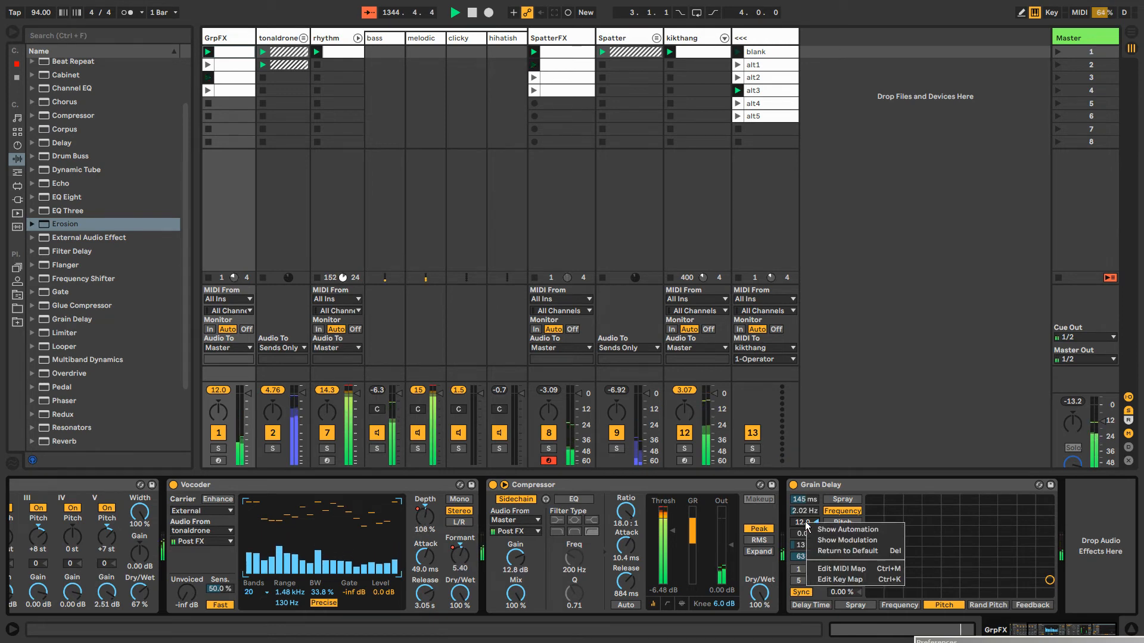
left_click(846, 540)
left_click(250, 502)
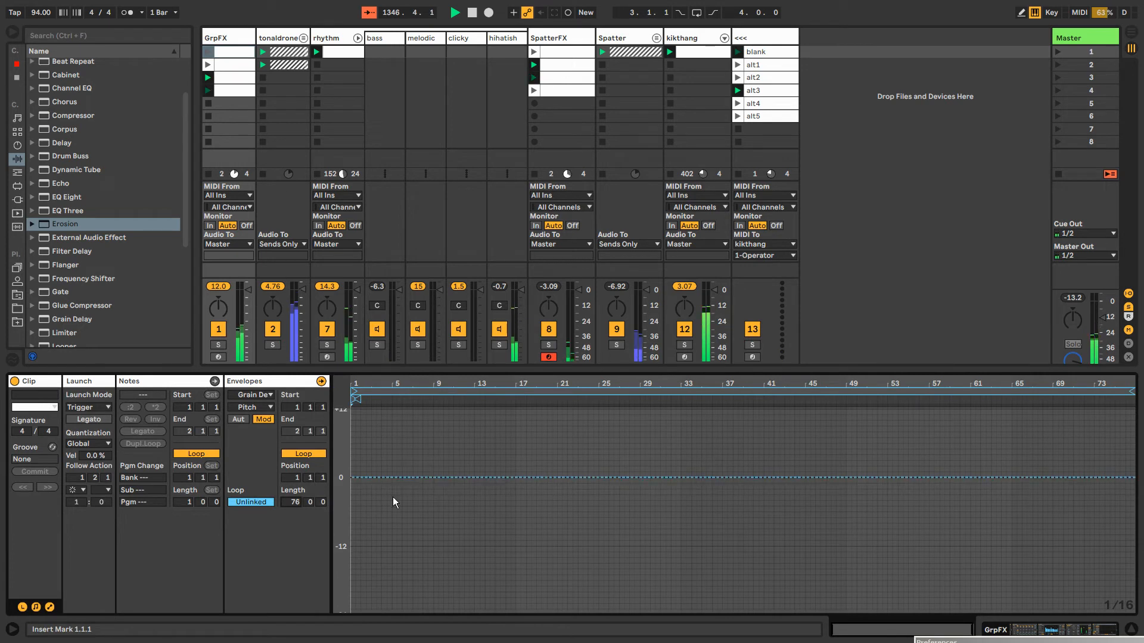
Shape the pitch envelope to hold -12 st until about bar 8, rise to 0 at about bar 34 and fall to -12 by about bar 67
key("b")
left_click_drag(359, 542, 420, 545)
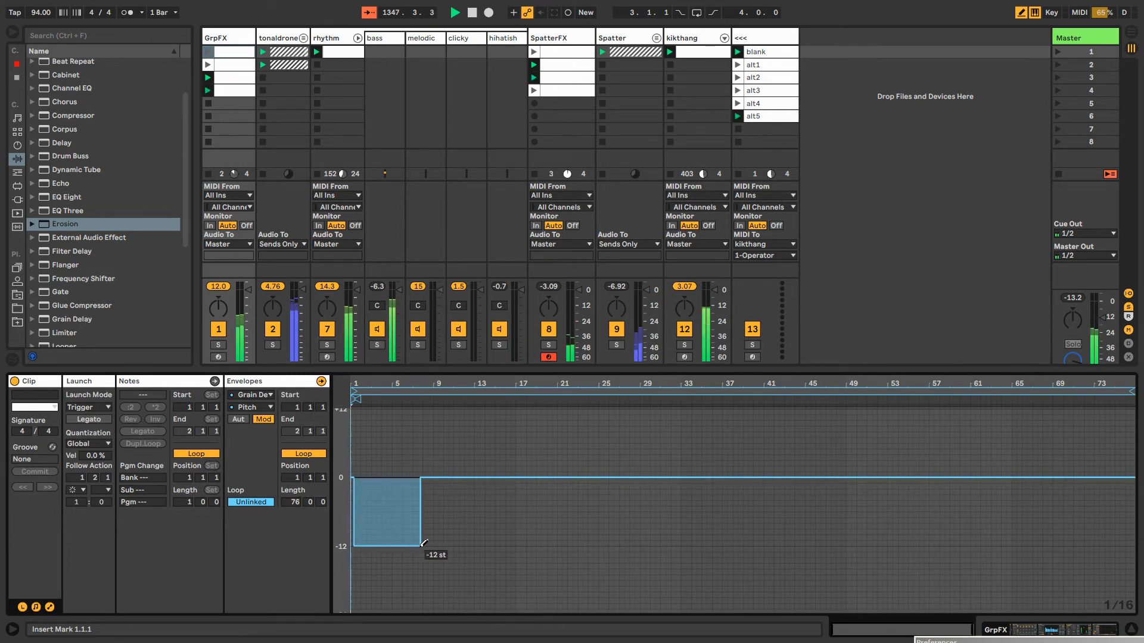
key("b")
left_click(694, 477)
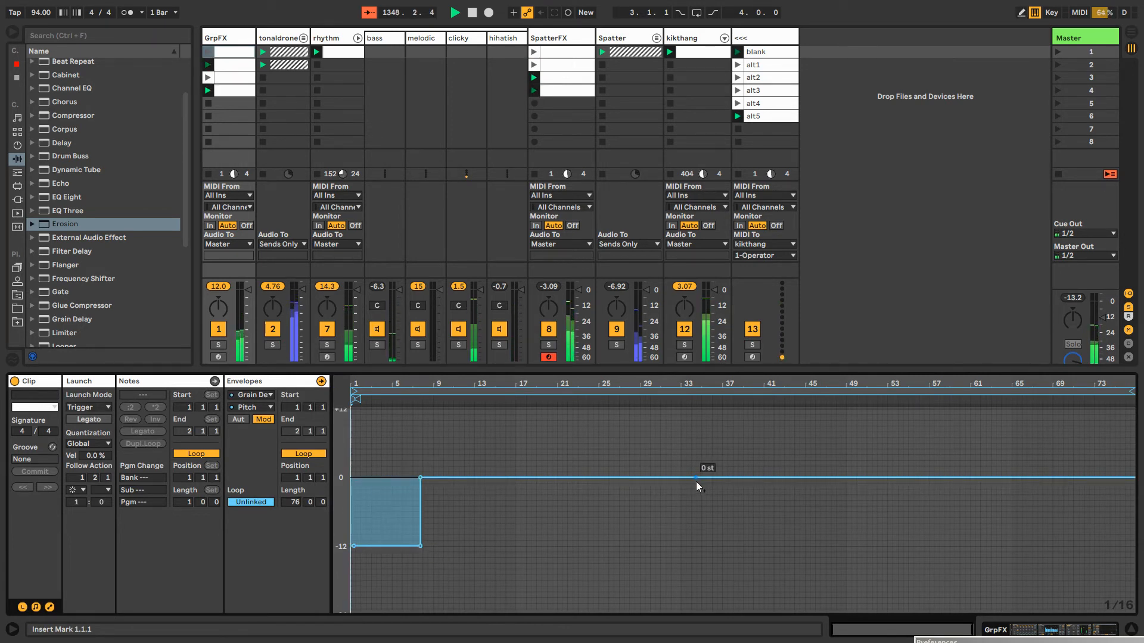
left_click(422, 477)
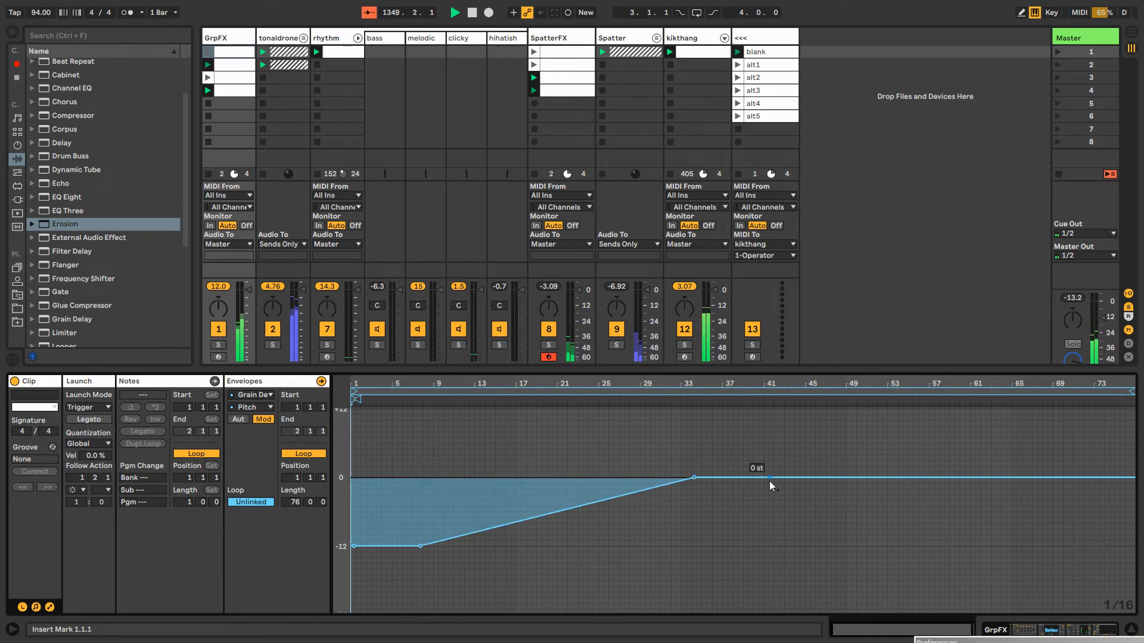
left_click_drag(798, 477, 1037, 545)
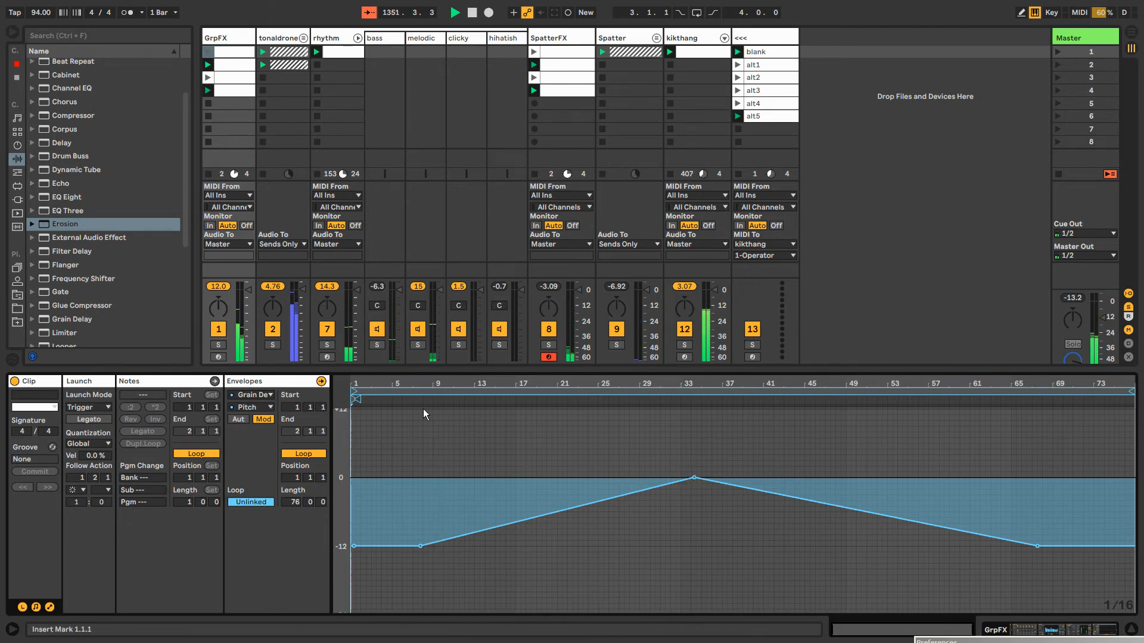
Add a Drum Buss after Erosion on the kikthang track and set its Drive to 43%
double_click(223, 39)
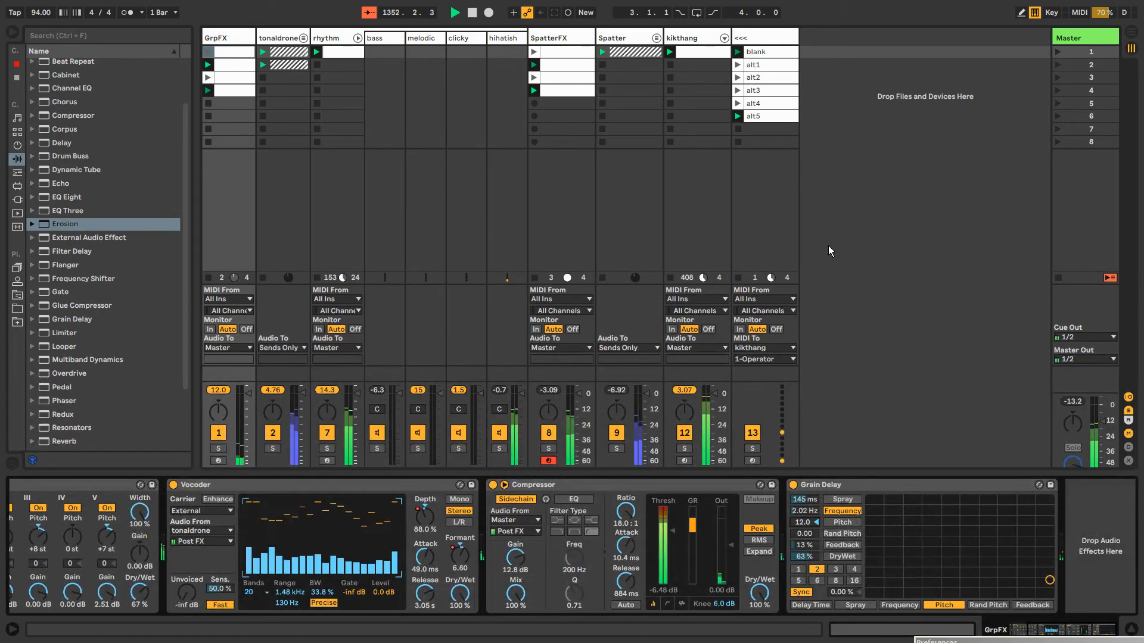
left_click(687, 40)
scroll(54, 171, "up", 2)
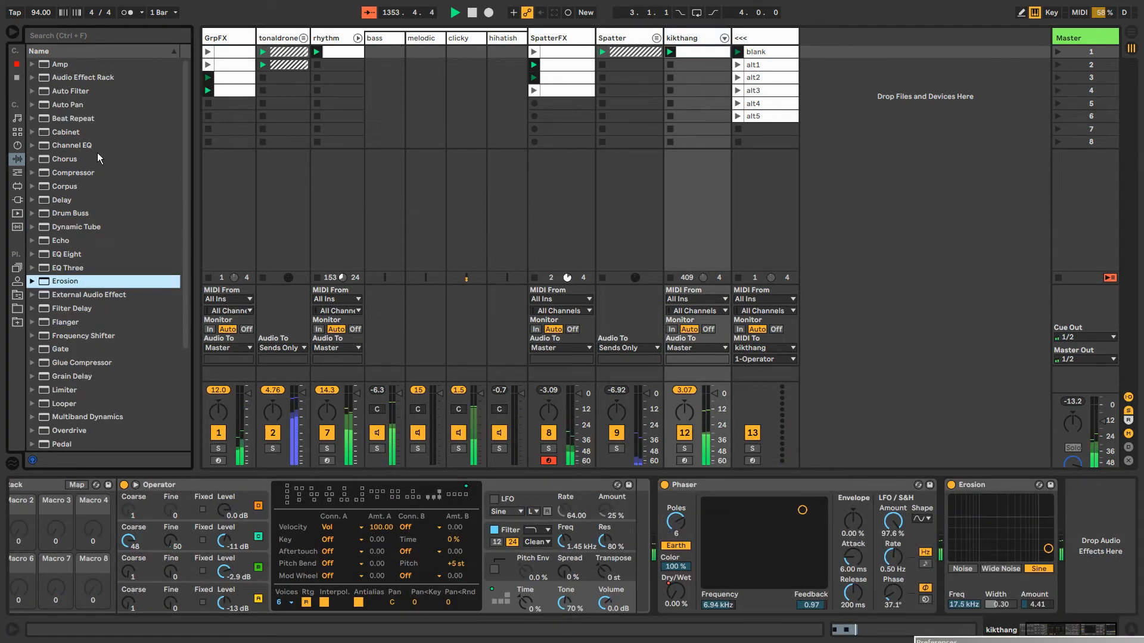
left_click(72, 213)
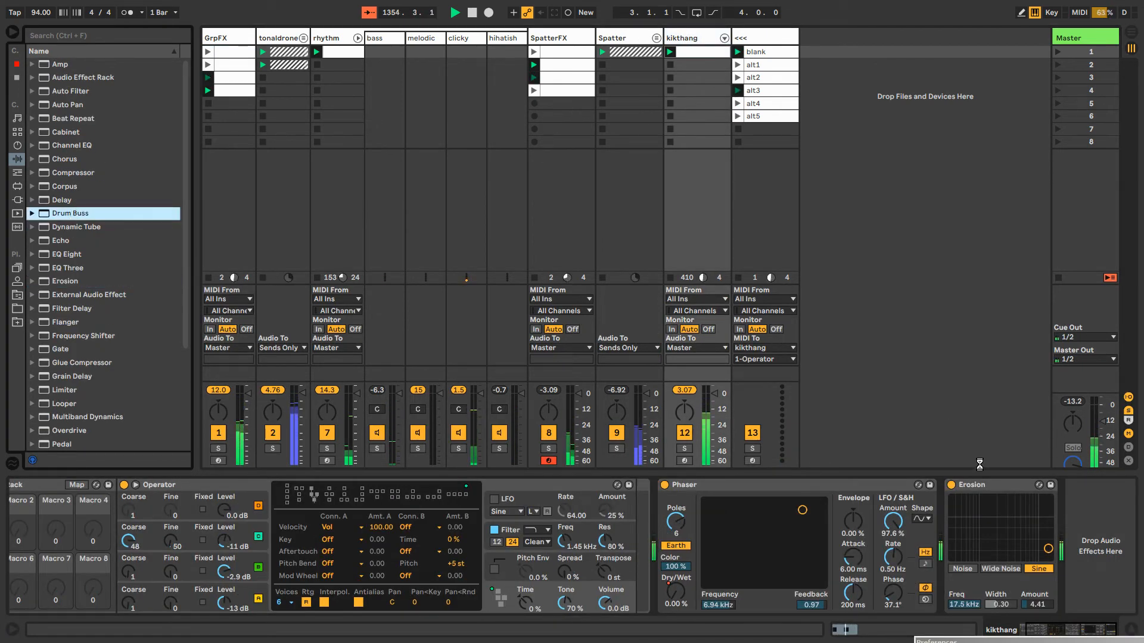
left_click_drag(1073, 547, 1072, 548)
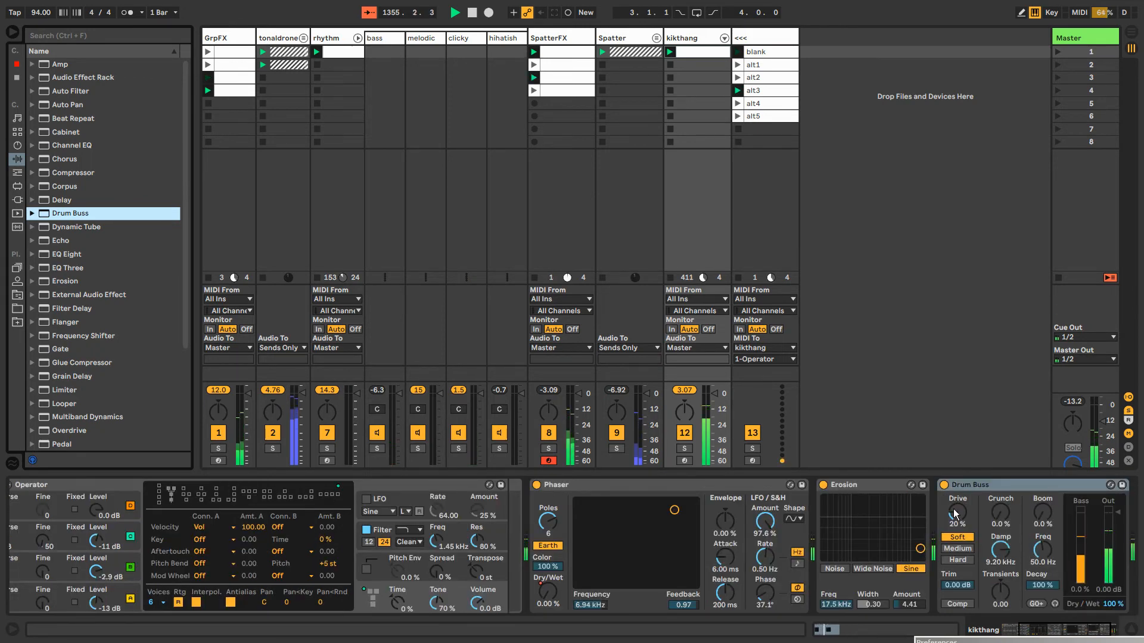
left_click_drag(957, 512, 958, 519)
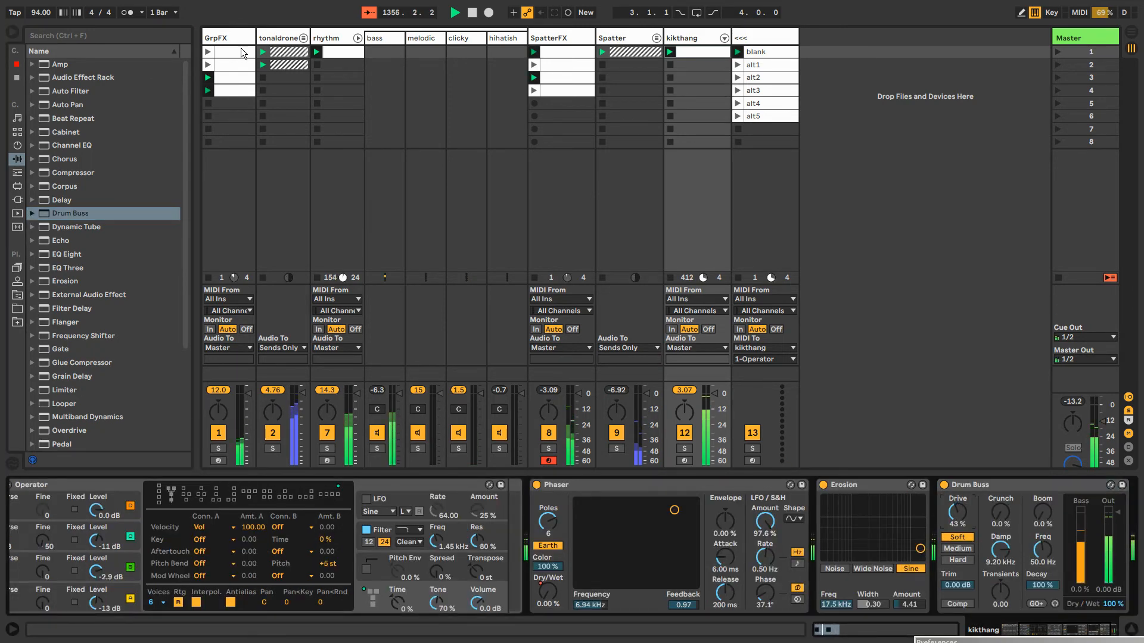
Raise the Boom amount of the kikthang track's Drum Buss to 34%
left_click(250, 38)
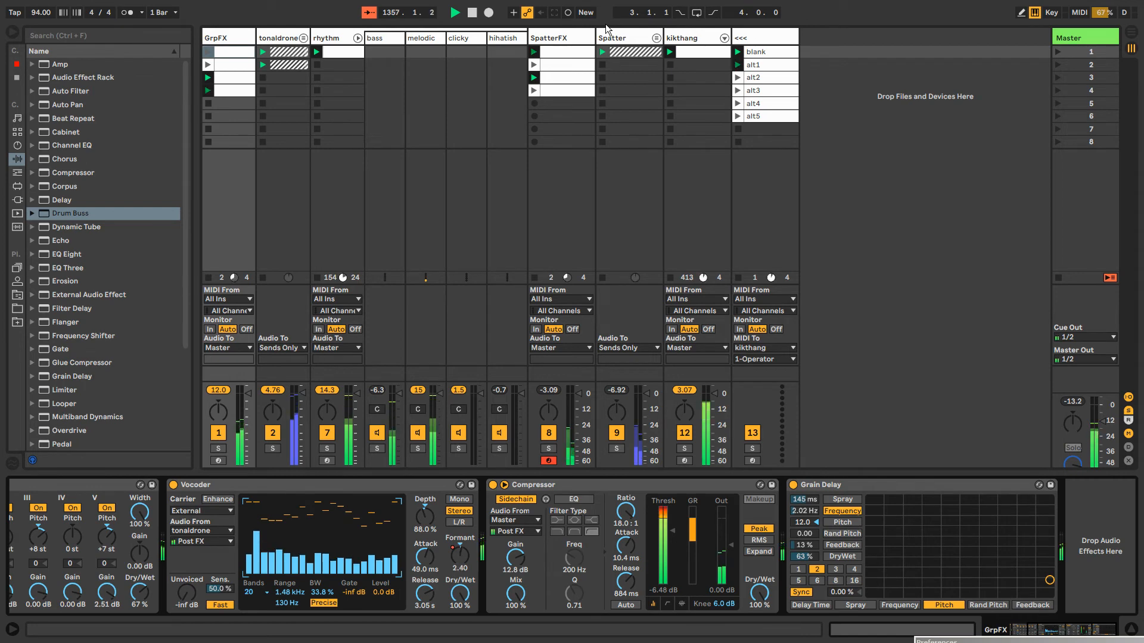
left_click(620, 39)
left_click(691, 39)
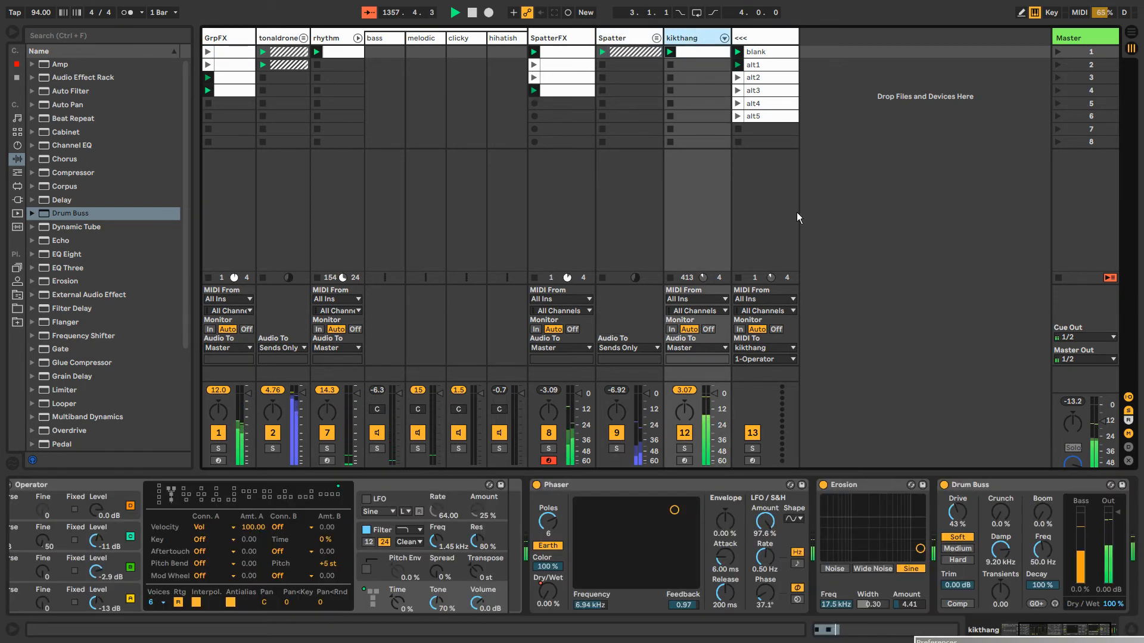
left_click_drag(1047, 517, 1046, 494)
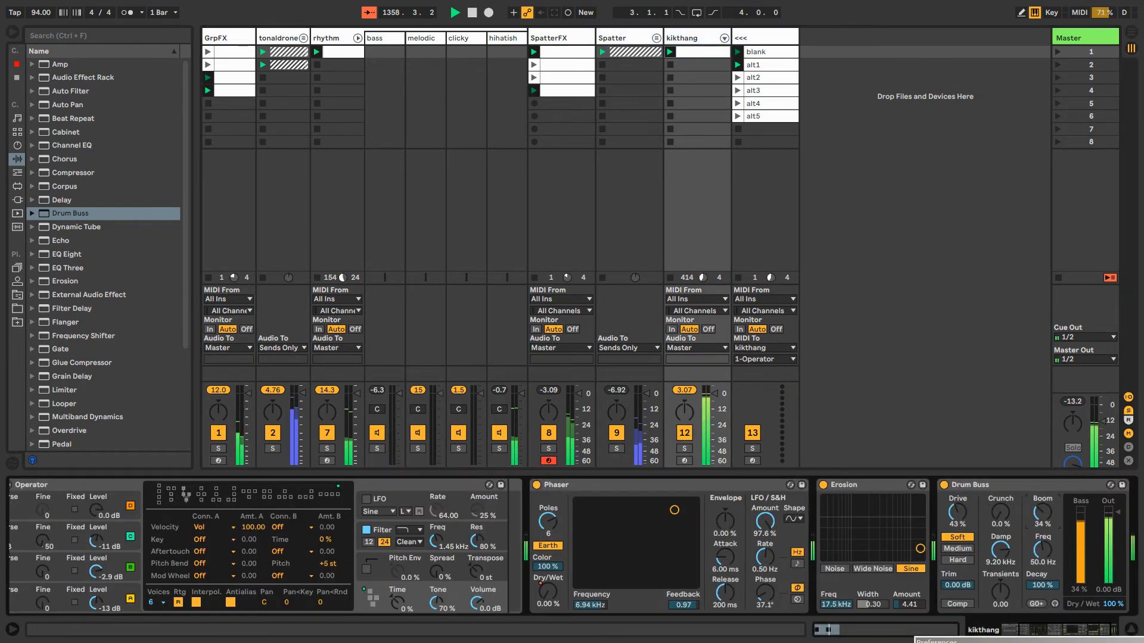
Set the kikthang Drum Buss to Boom 71%, boom frequency 43.6 Hz, Transients 0.24 and Damp 4.00 kHz
mouse_move(1049, 551)
left_mouse_down()
mouse_move(1048, 527)
mouse_move(1049, 541)
left_mouse_up()
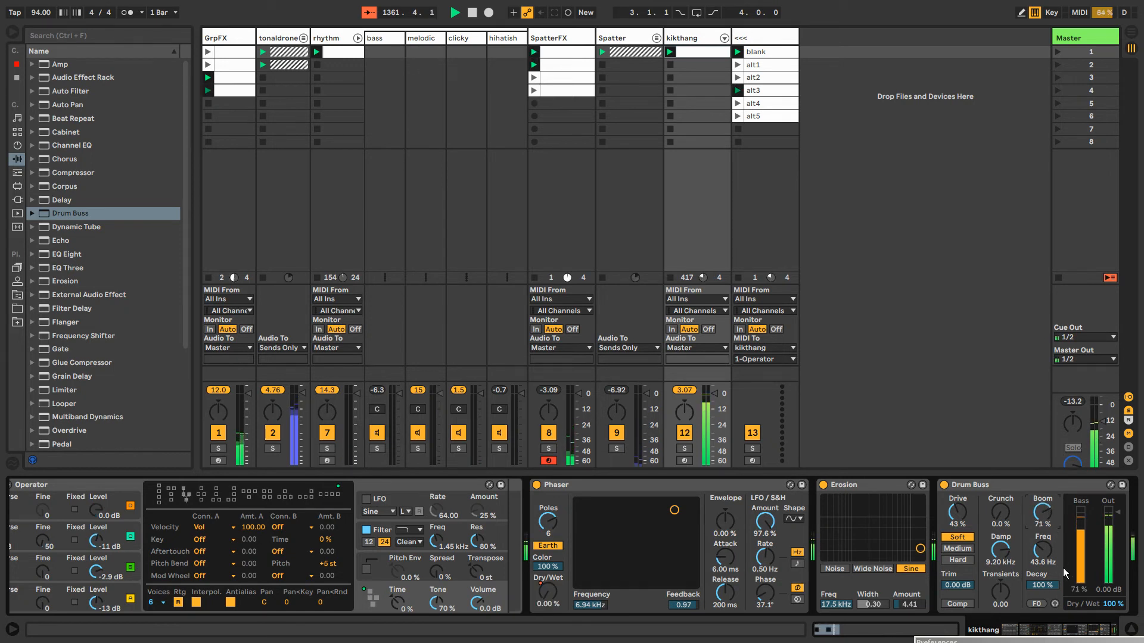
left_click(1092, 632)
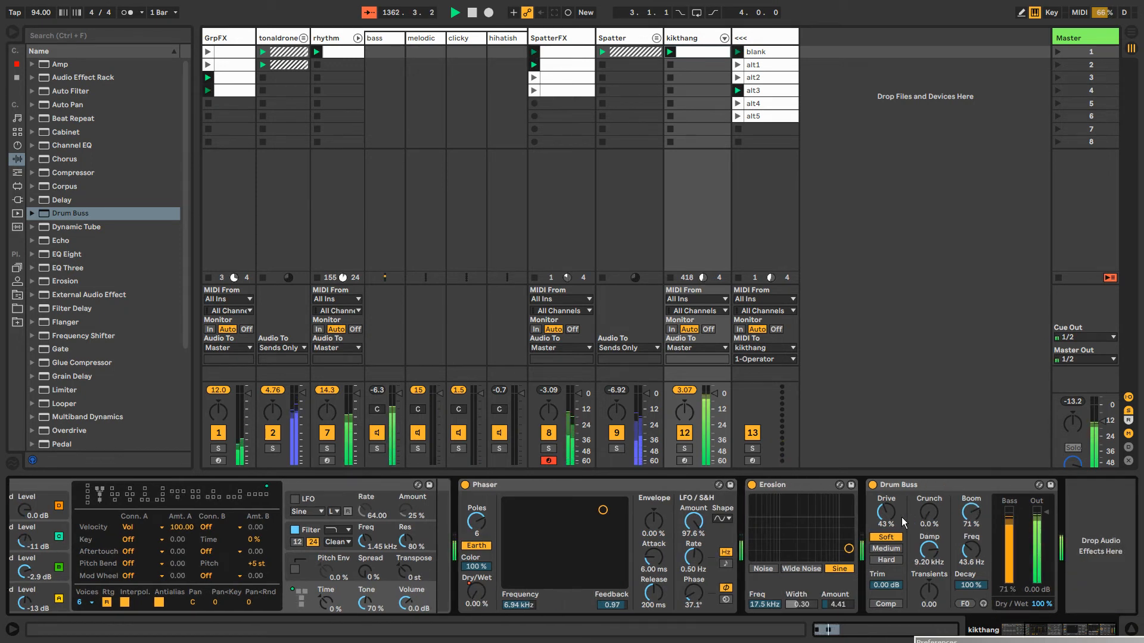
left_click_drag(929, 591, 928, 586)
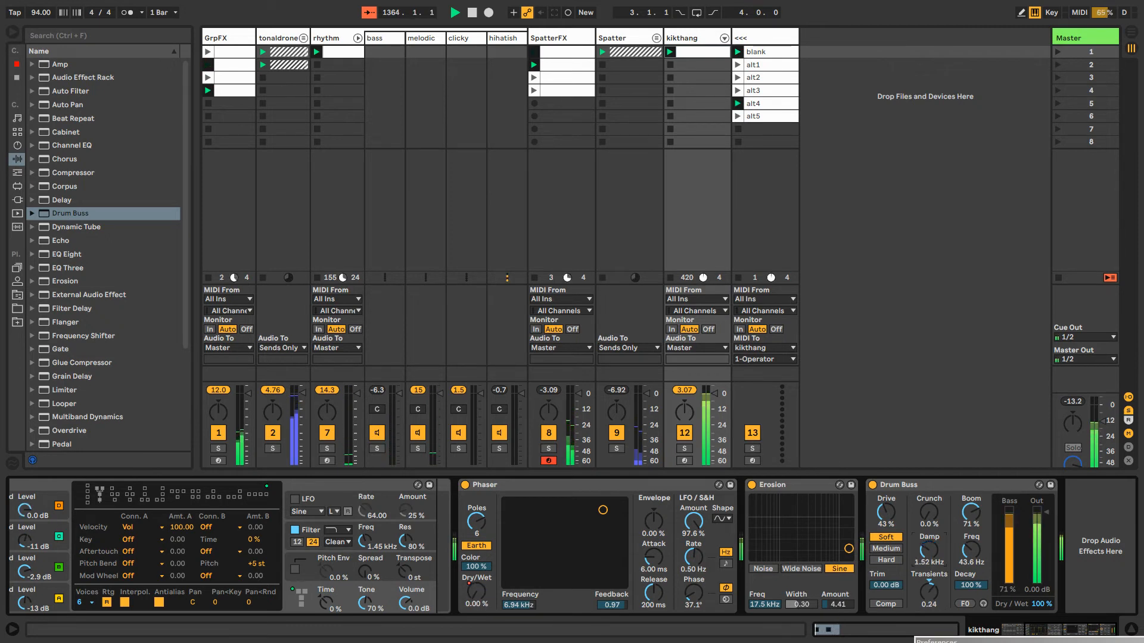
left_click_drag(928, 550, 928, 532)
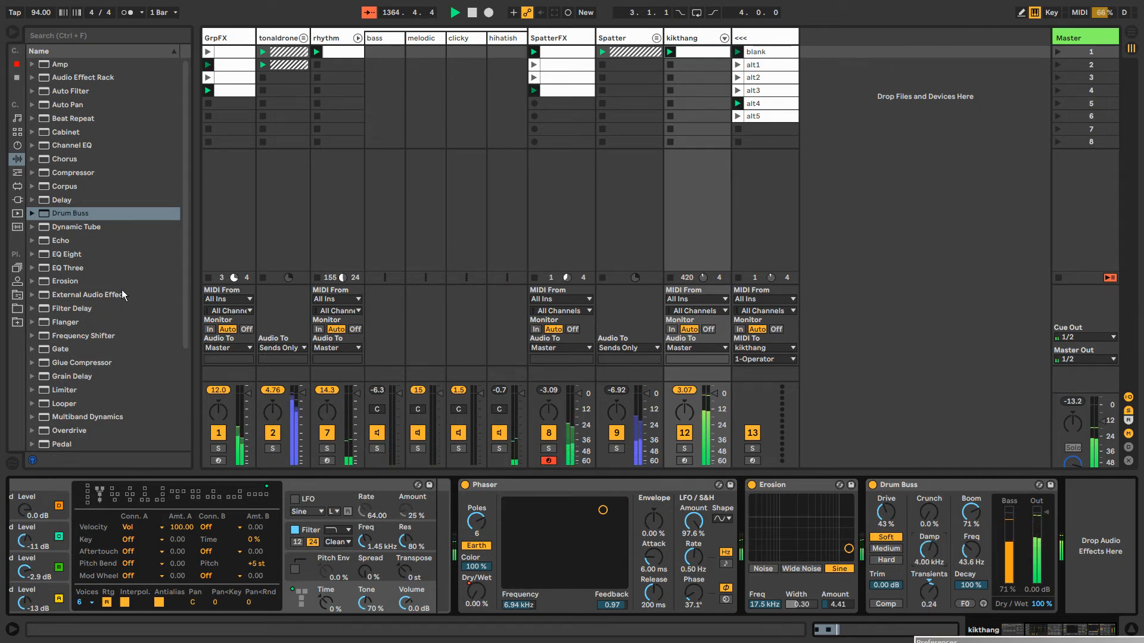
left_click_drag(185, 237, 185, 327)
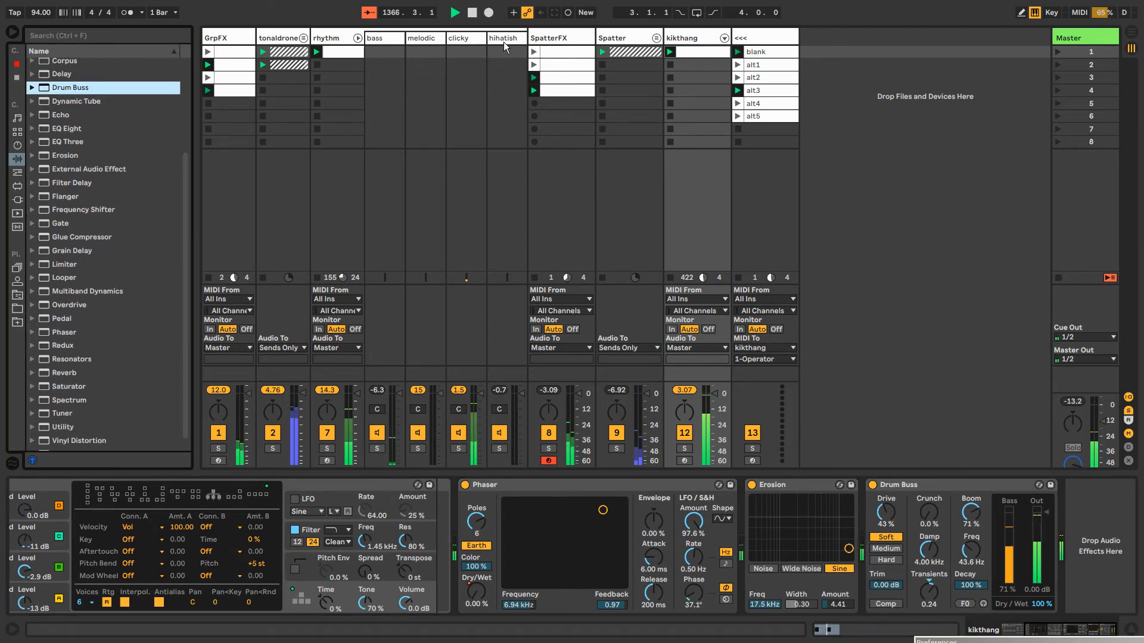
left_click(562, 40)
left_click(625, 40)
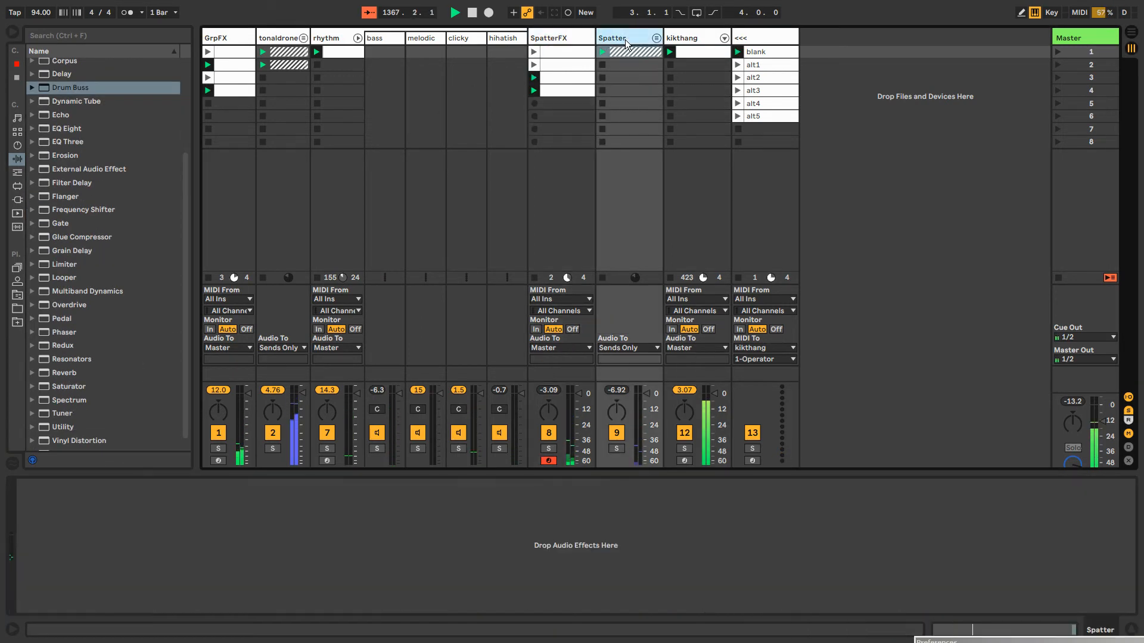
Set the kikthang Operator filter to 1.31 kHz with 63% resonance, and unlink its frequency automation in the clip with a loop of about 11 bars
left_click(702, 37)
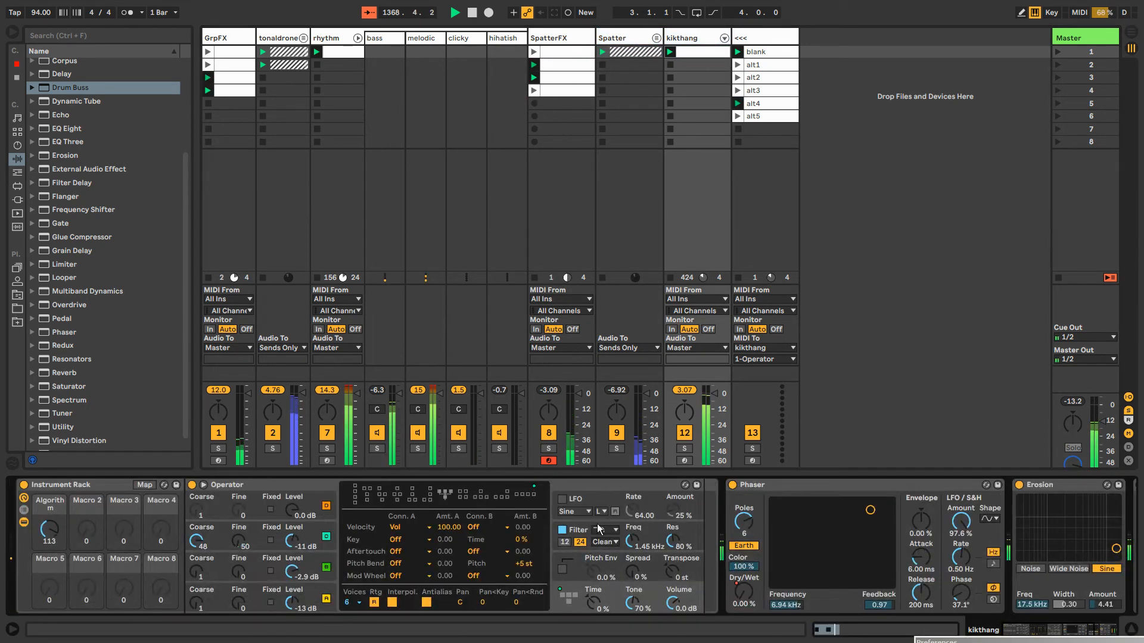
left_click_drag(633, 540, 633, 511)
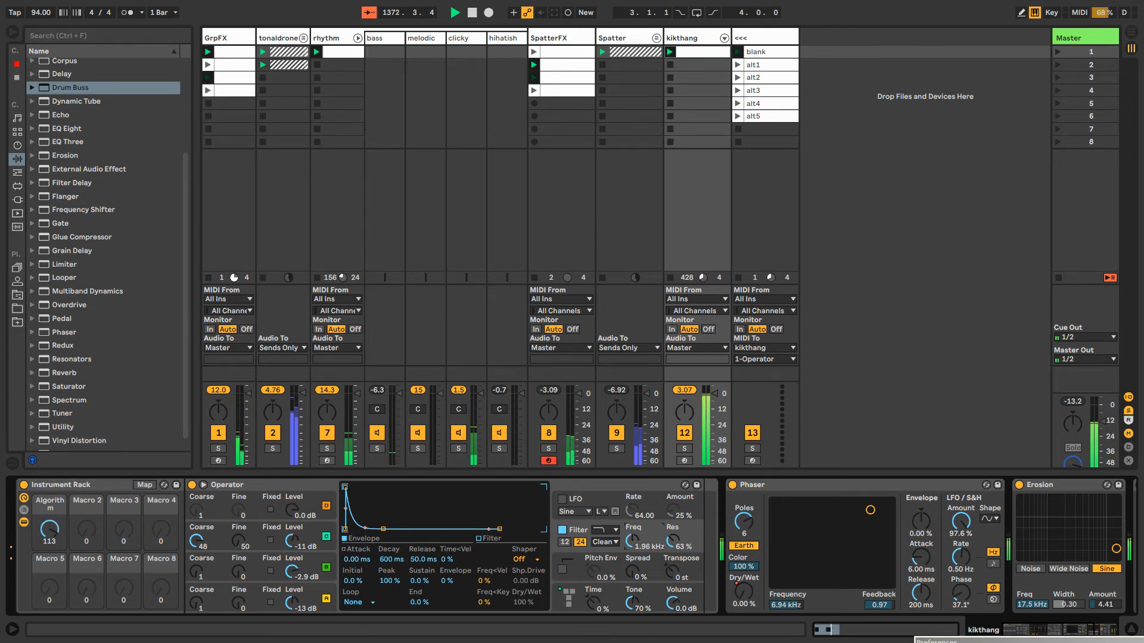
right_click(630, 541)
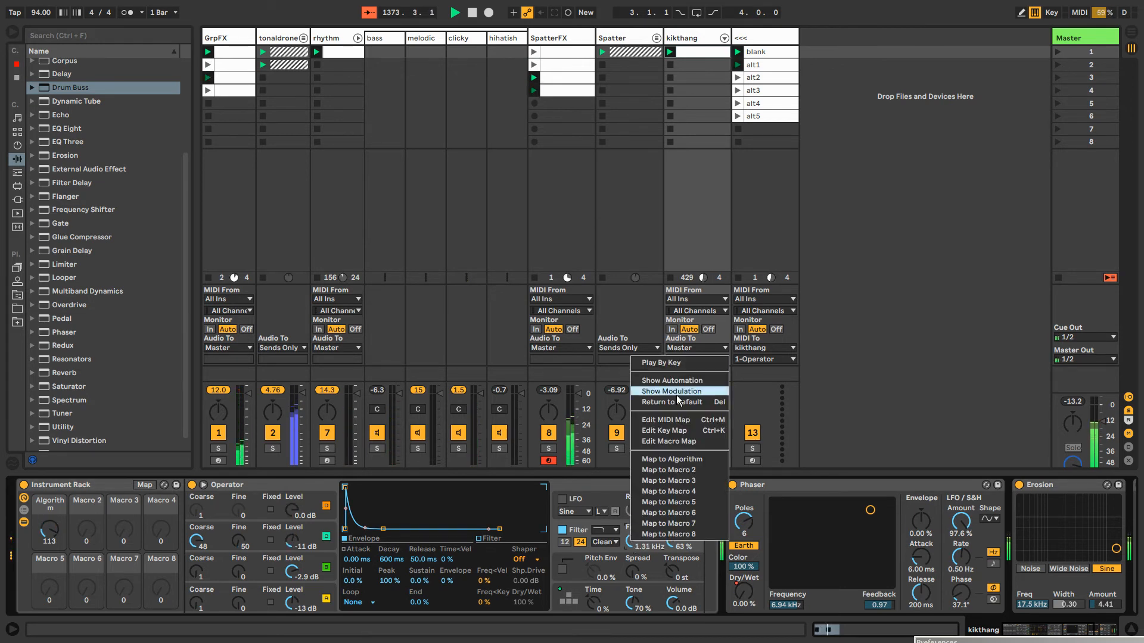
left_click(672, 380)
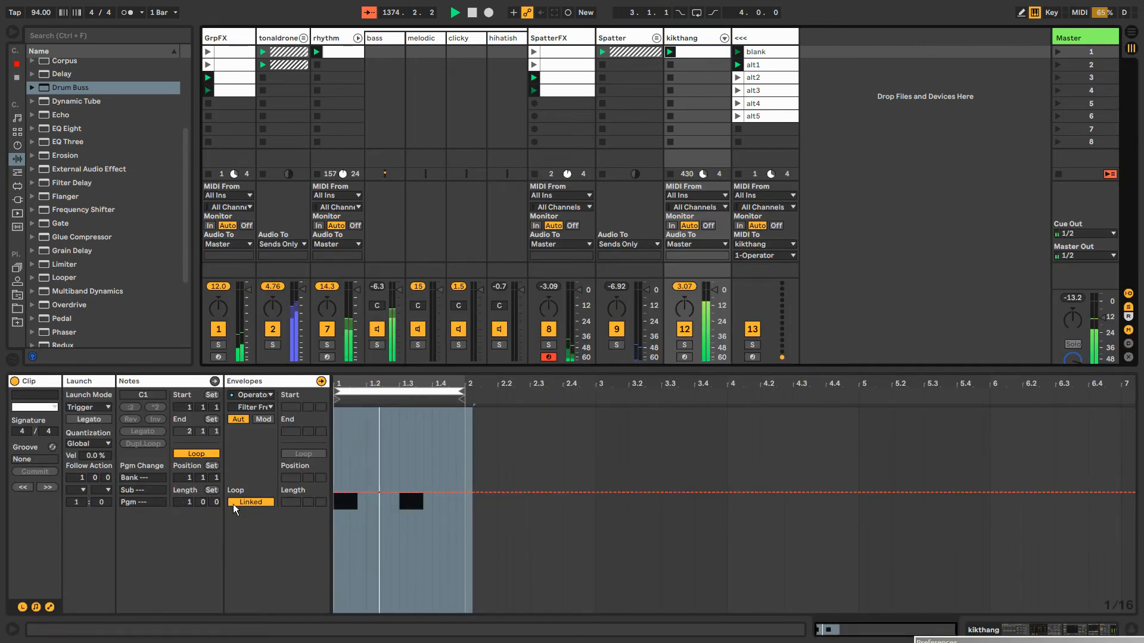
left_click_drag(295, 502, 323, 496)
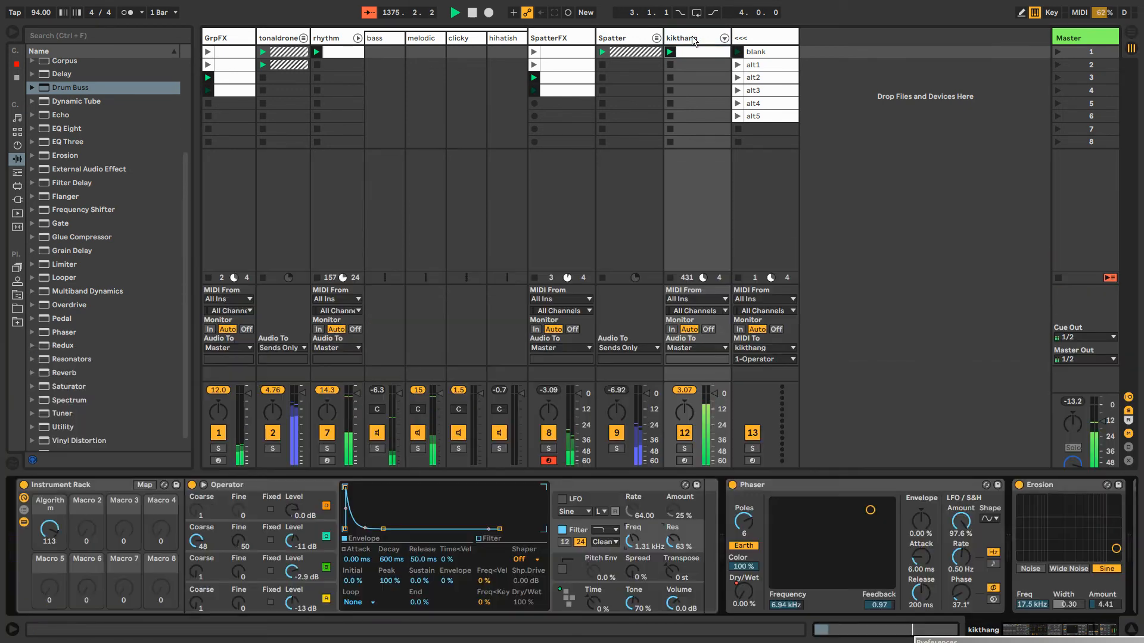
Record Operator filter frequency movements into the kikthang clip and show the resulting automation envelope
left_click(694, 41)
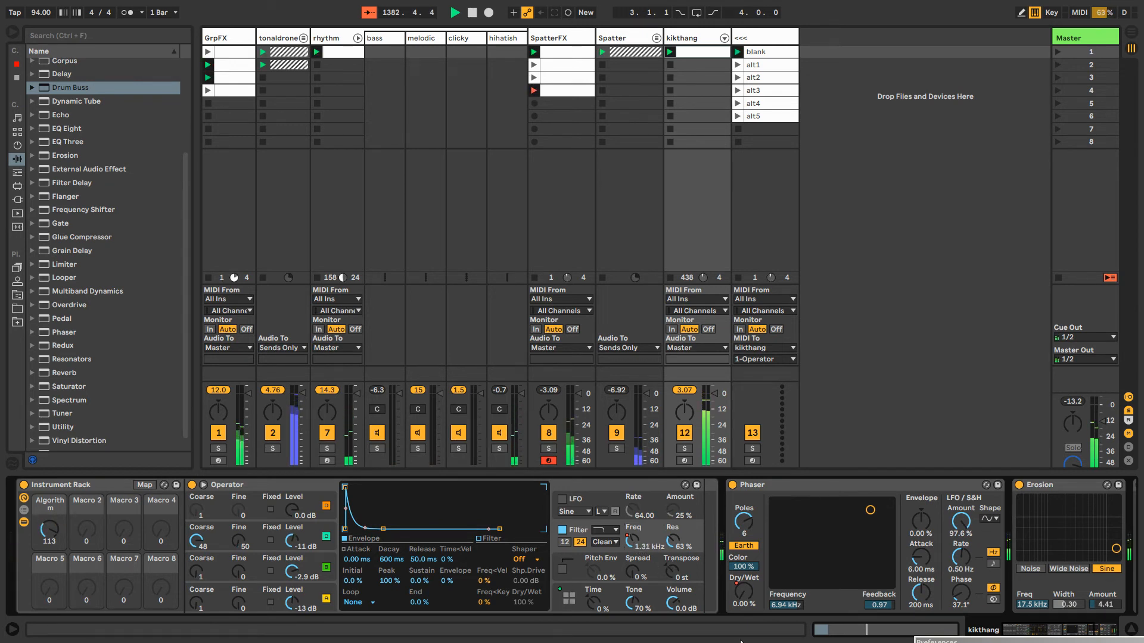
right_click(637, 540)
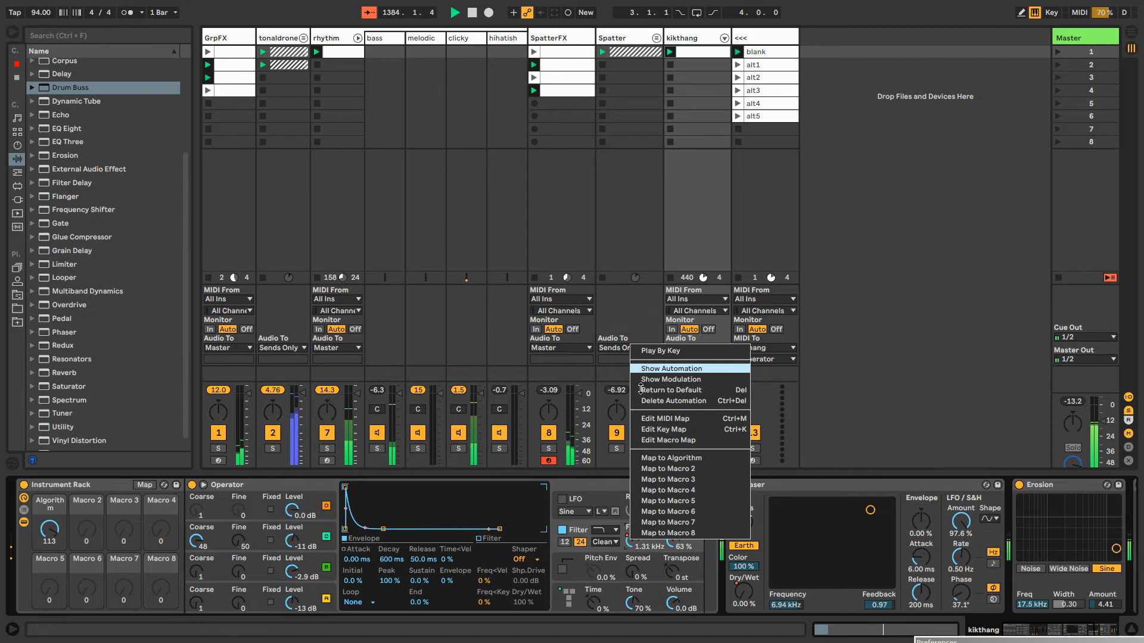
left_click(641, 371)
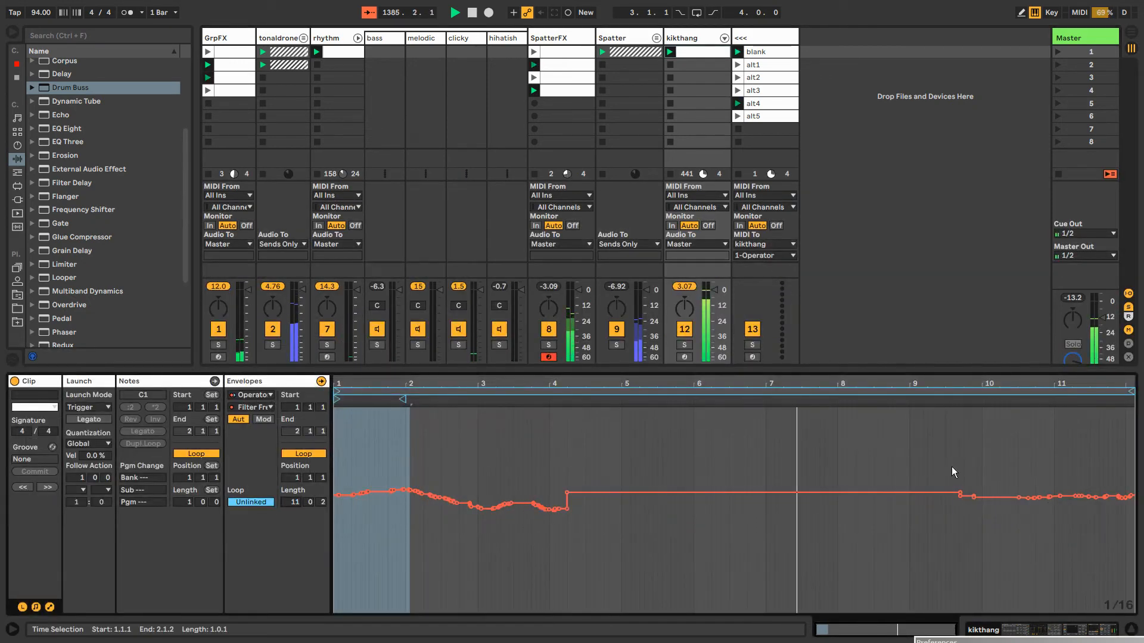
Close up the flat stretch after bar 4 of the filter envelope, shorten its loop to 5.3.1 and smooth the jump at bar 4
left_click_drag(952, 472, 568, 473)
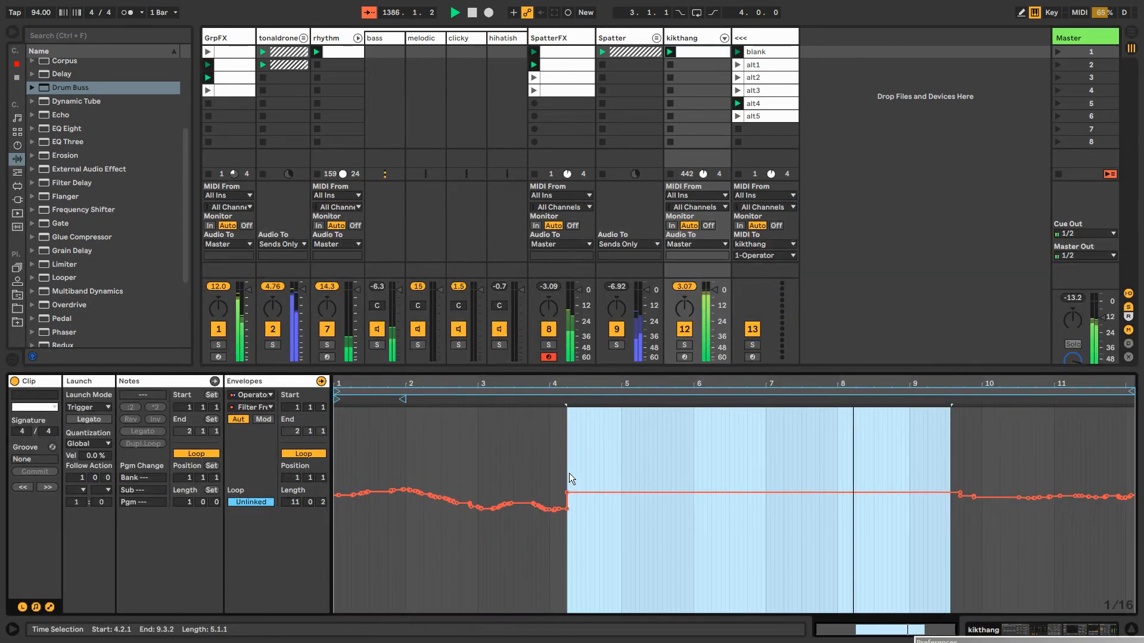
left_click_drag(950, 509, 563, 510)
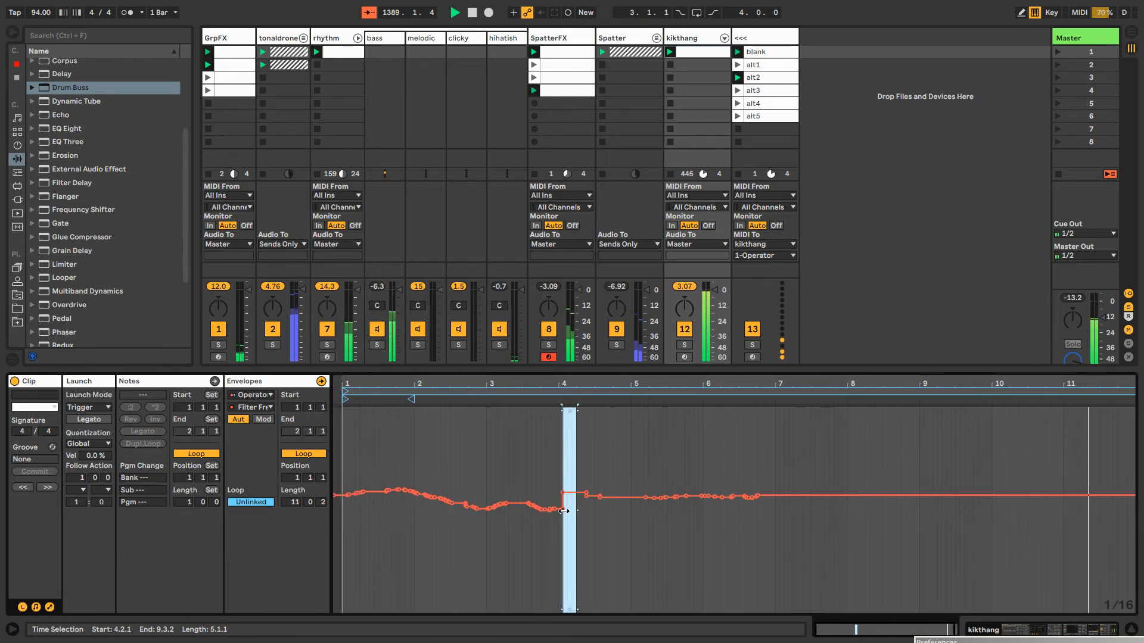
left_click_drag(1138, 388, 764, 397)
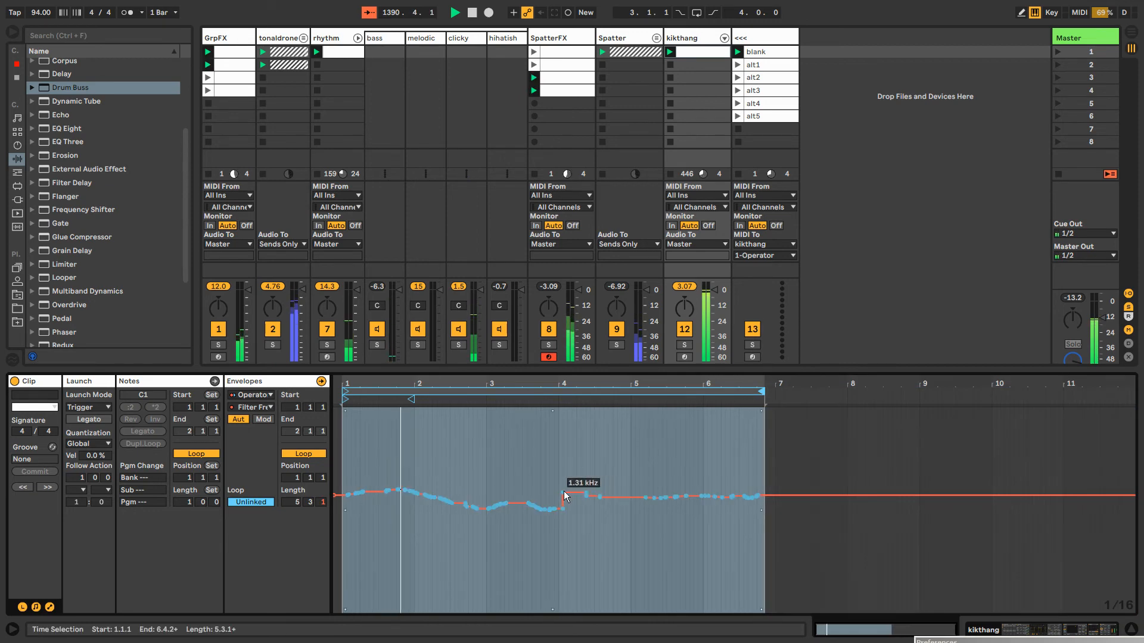
left_click(563, 493)
left_click(565, 474)
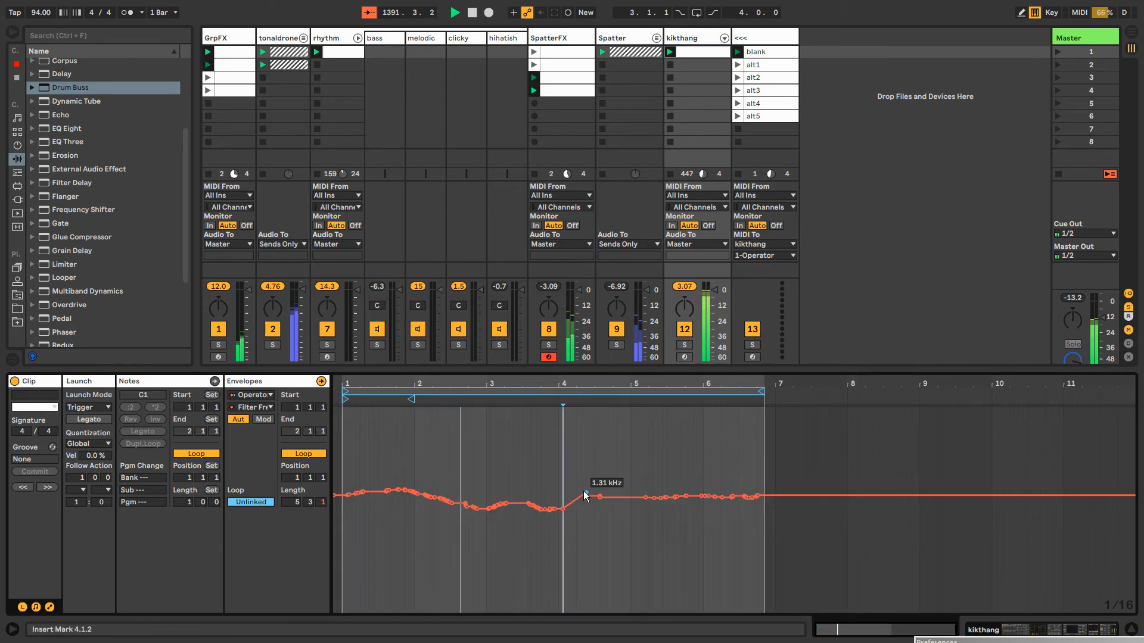
key("shift+Tab")
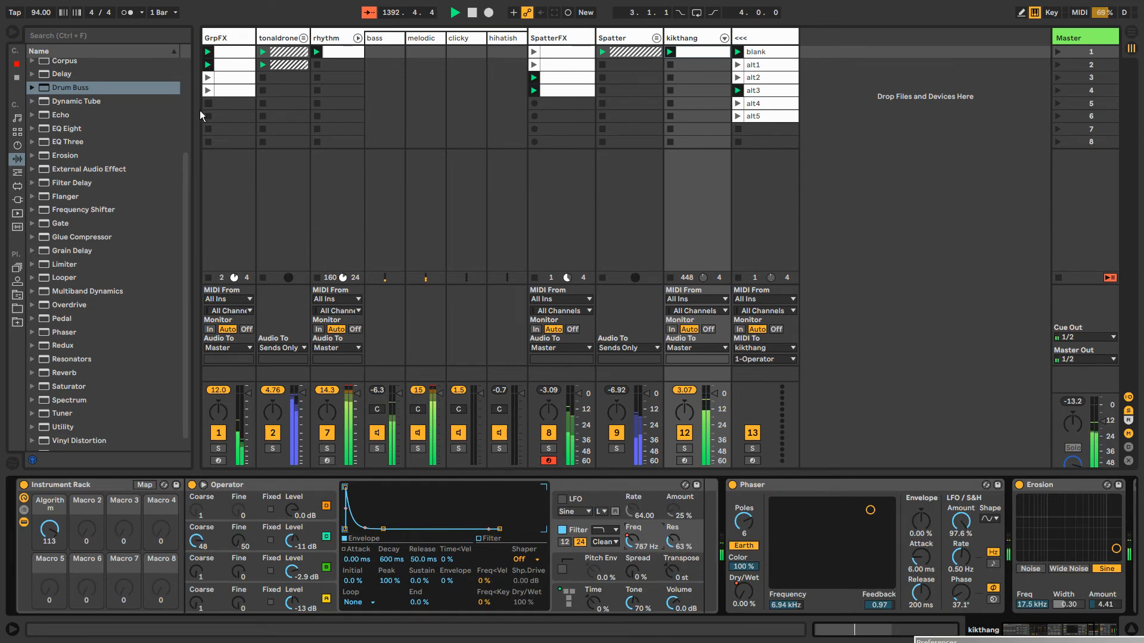
Add a Utility and an EQ Eight after the Grain Delay on the SpatterFX track
double_click(563, 38)
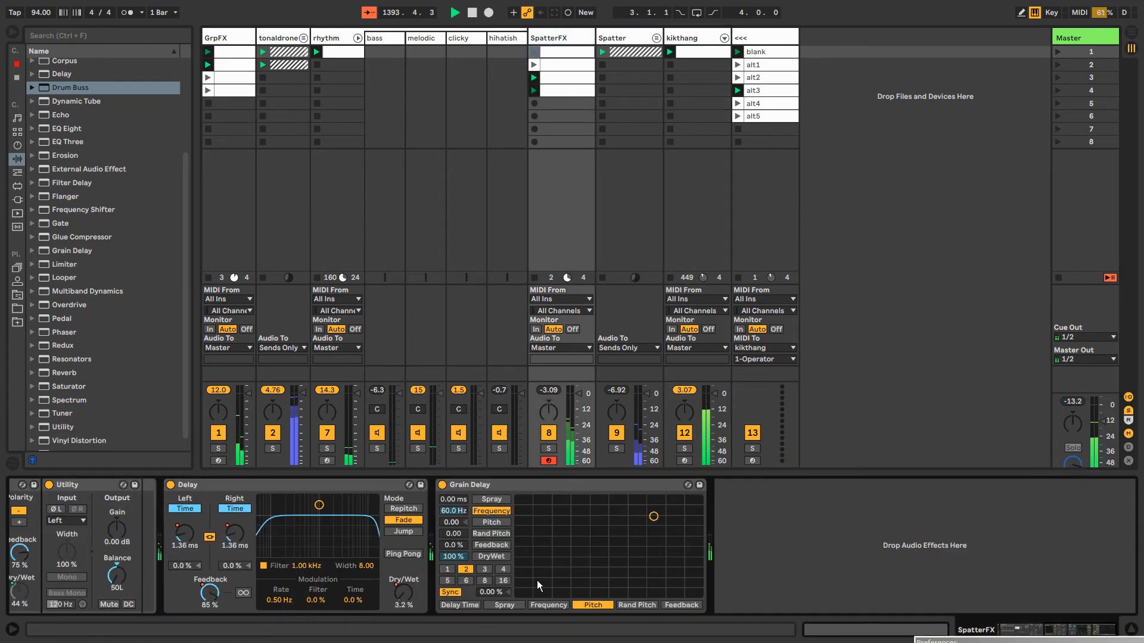
double_click(65, 426)
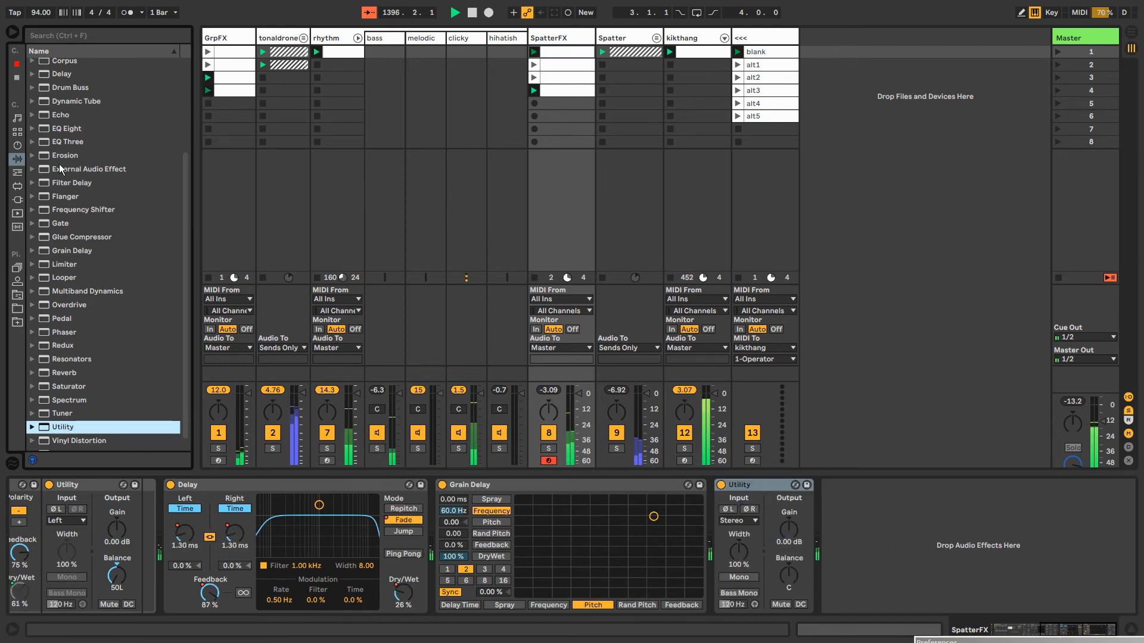
double_click(66, 129)
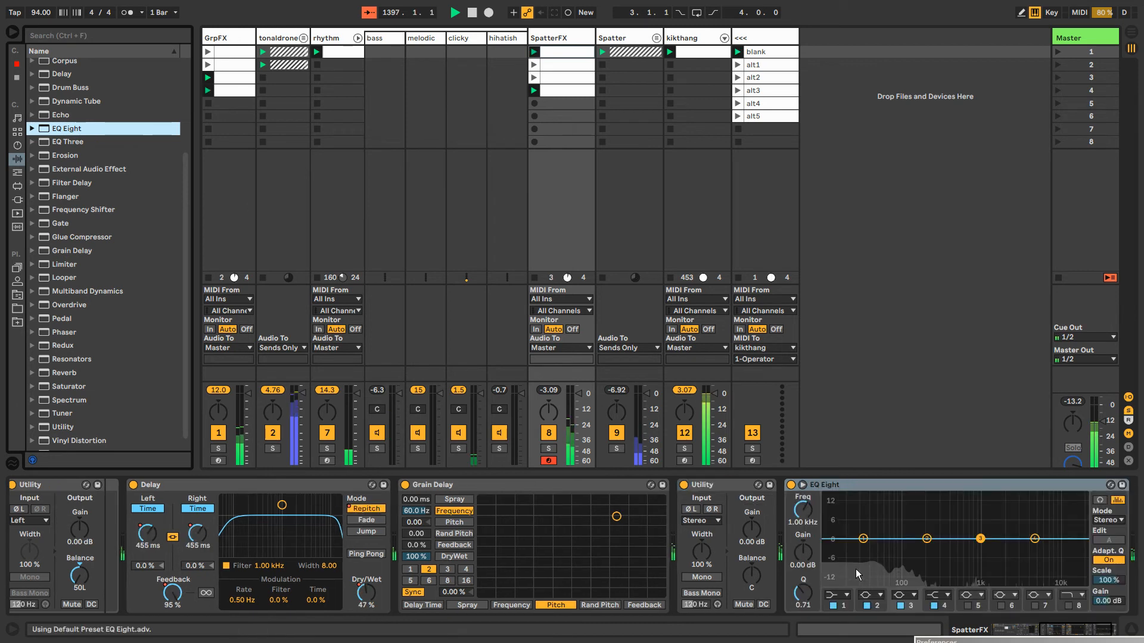
Make the first EQ Eight band a low cut at 7.11 kHz with a Q of 1.49
left_click(836, 594)
left_click(837, 516)
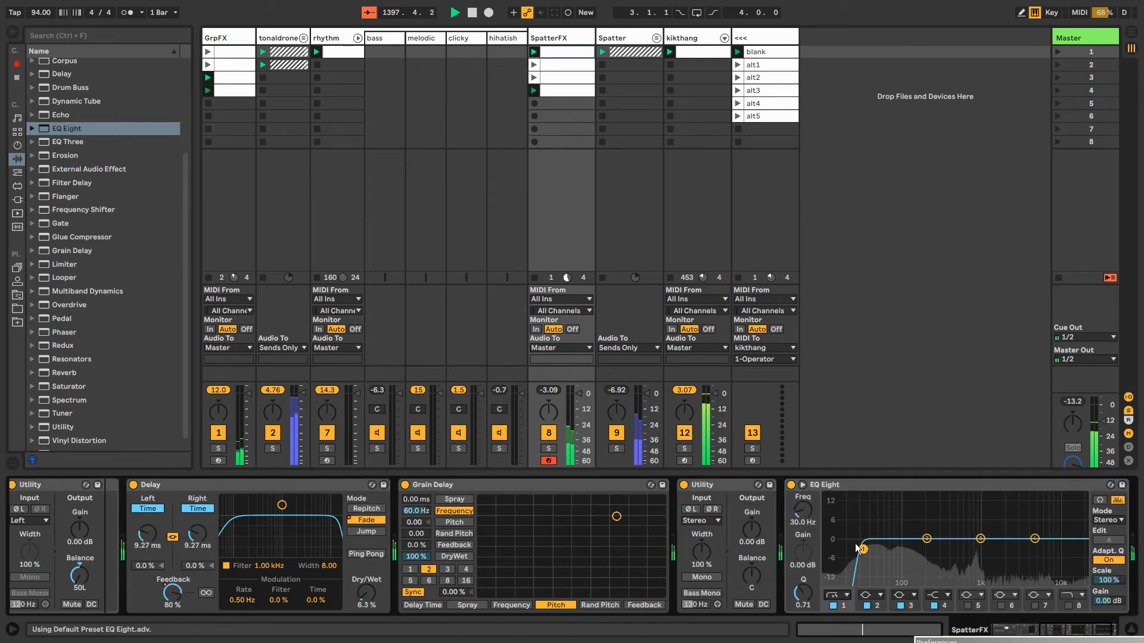
mouse_move(1046, 551)
left_mouse_down()
mouse_move(1035, 553)
mouse_move(1046, 538)
left_mouse_up()
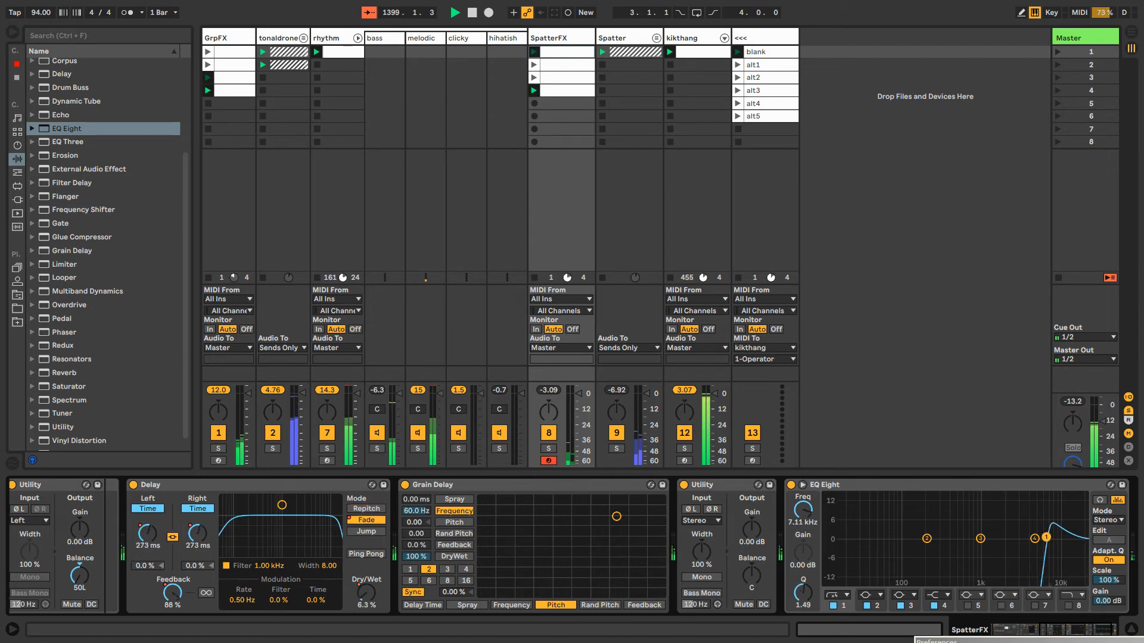
Show the EQ Eight band 1 frequency modulation in the fourth SpatterFX clip and draw dips at 1.1.2, 1.2 (about -13.6%) and 1.3.2 to 1.4.3
right_click(807, 516)
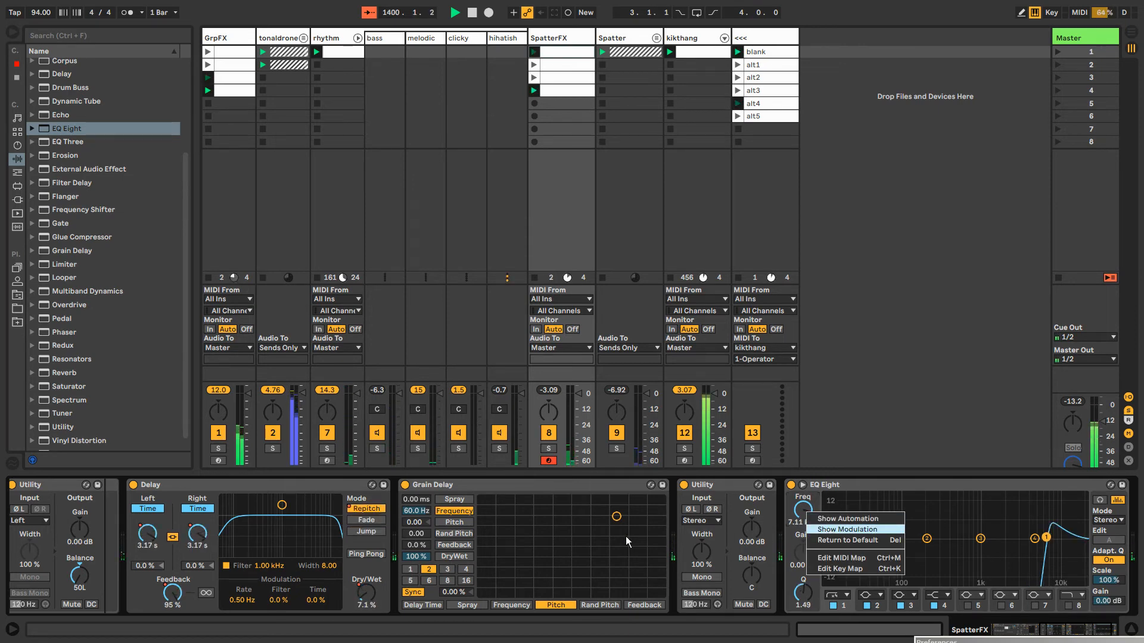
left_click(834, 524)
key("b")
left_click_drag(554, 537, 620, 538)
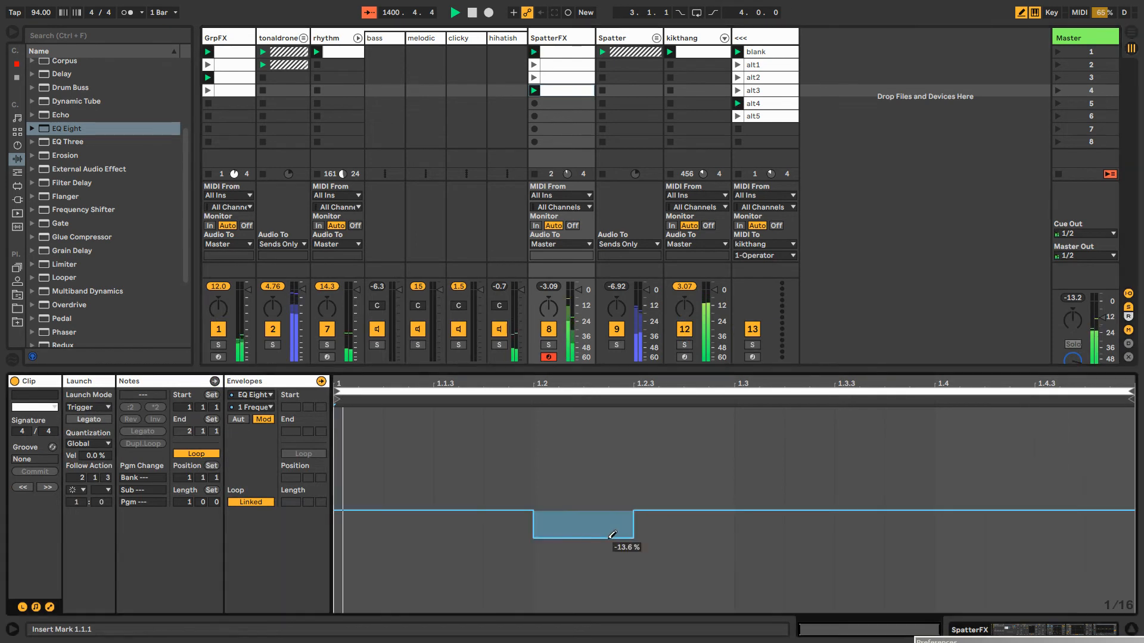
left_click(408, 535)
left_click_drag(790, 544, 1029, 543)
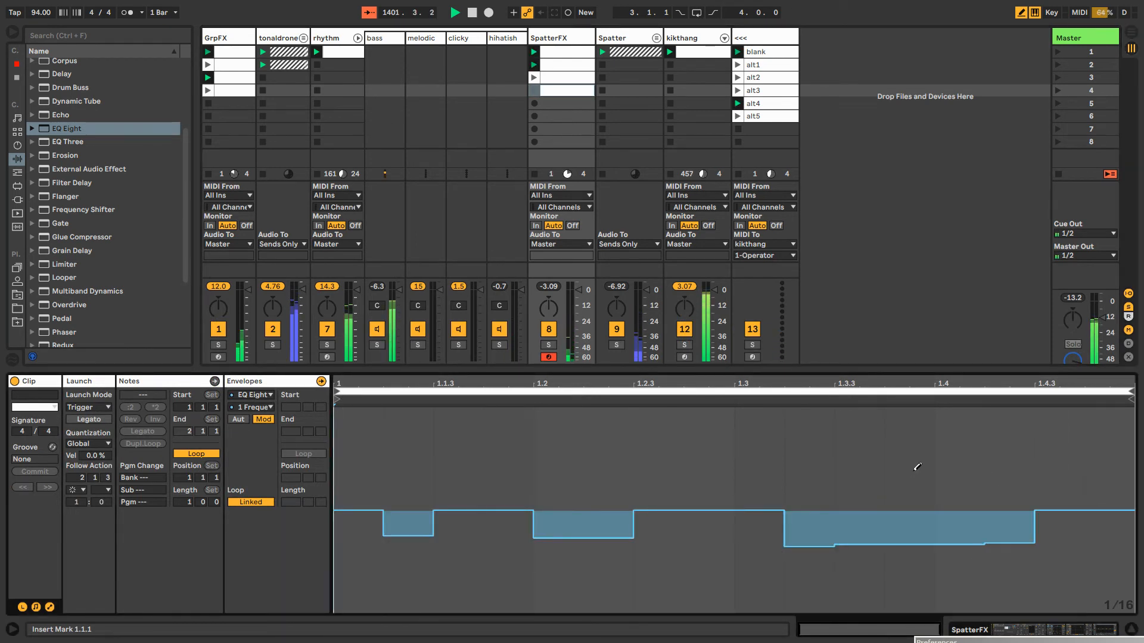
Draw raised steps at 1.1.3, 1.2, 1.3.4 to 1.4.2 and near the clip's end, plus a deeper dip from 1.2.3 to 1.3
left_click_drag(915, 469, 947, 466)
left_click(707, 473)
left_click_drag(690, 557, 664, 557)
left_click(559, 478)
left_click(456, 454)
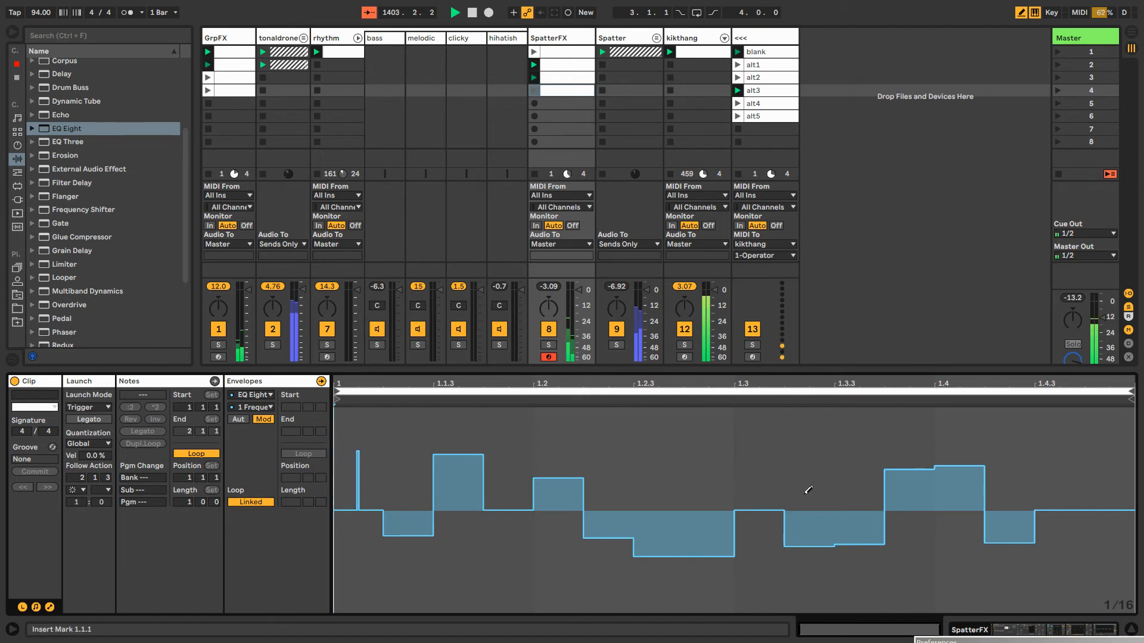
left_click(1081, 462)
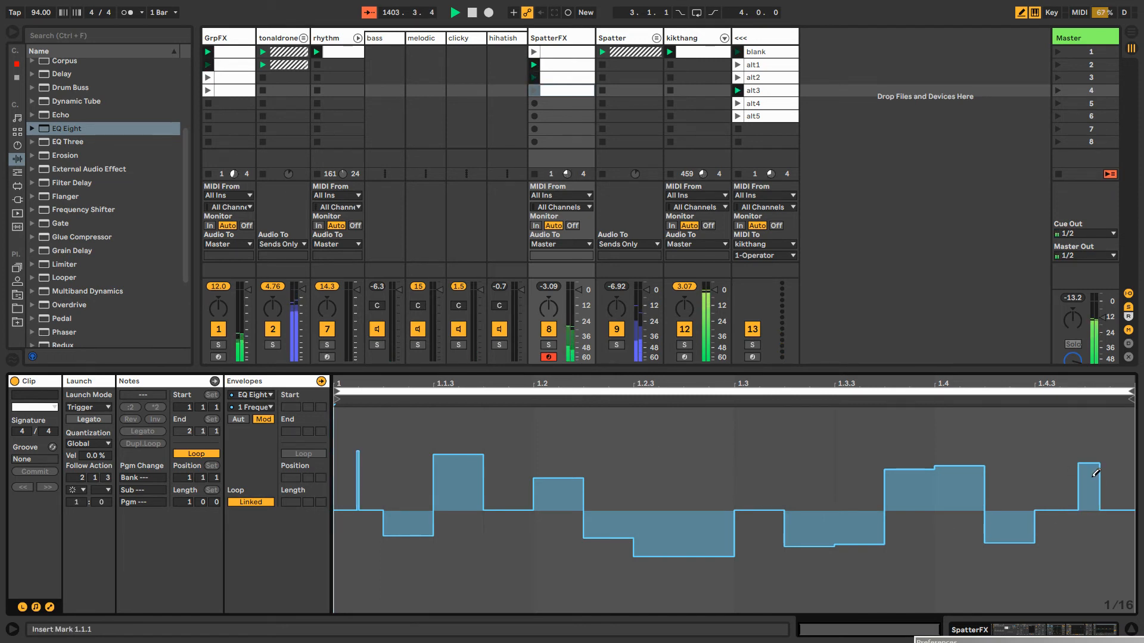
Look through the other SpatterFX clips' EQ frequency modulation and notes, and return to the track's devices
left_click(555, 63)
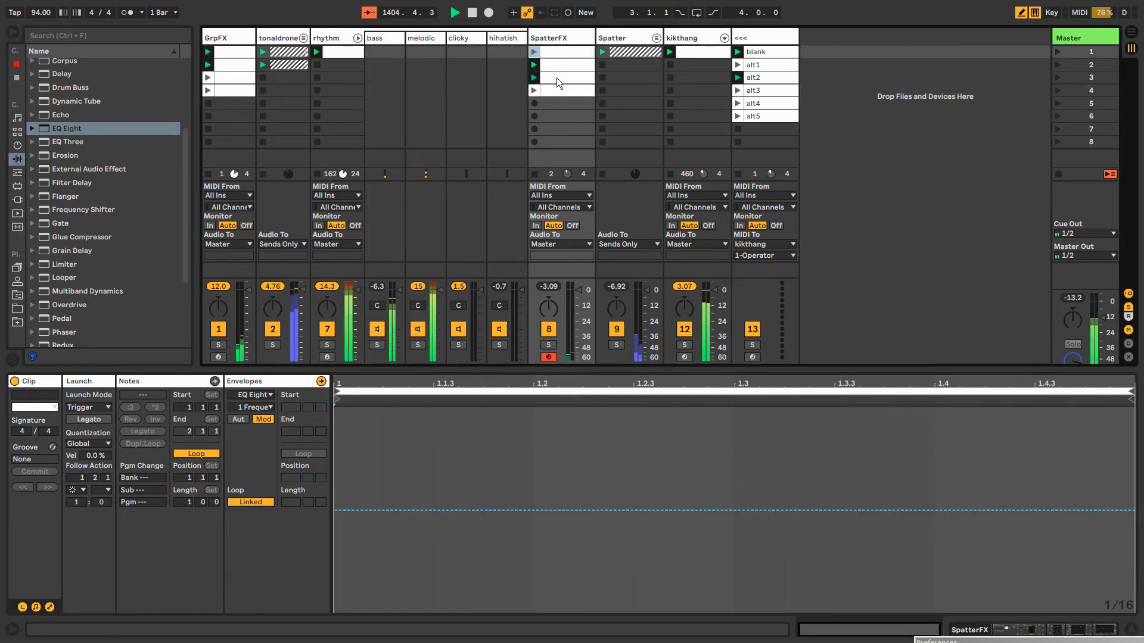
left_click(557, 89)
left_click(563, 52)
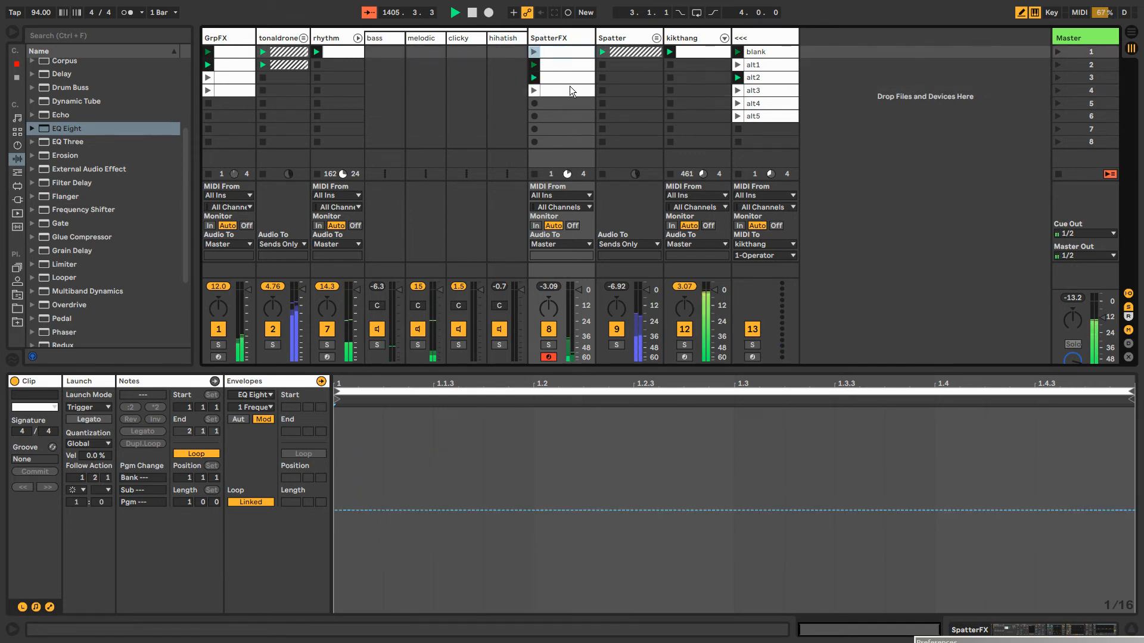
left_click(569, 86, "shift")
left_click(565, 52)
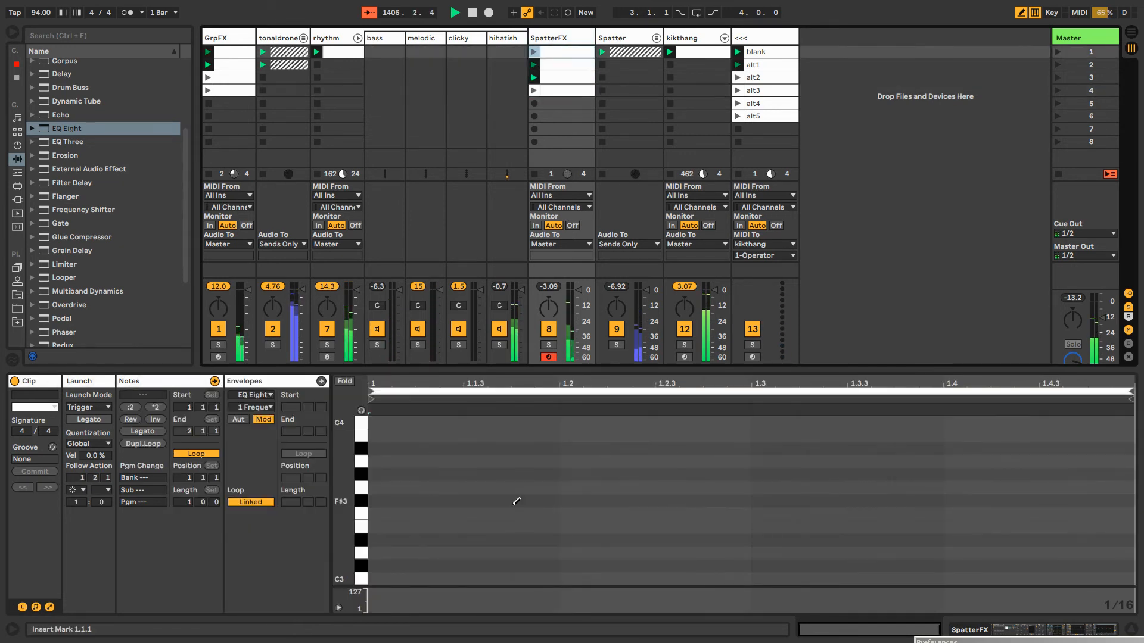
left_click(555, 78)
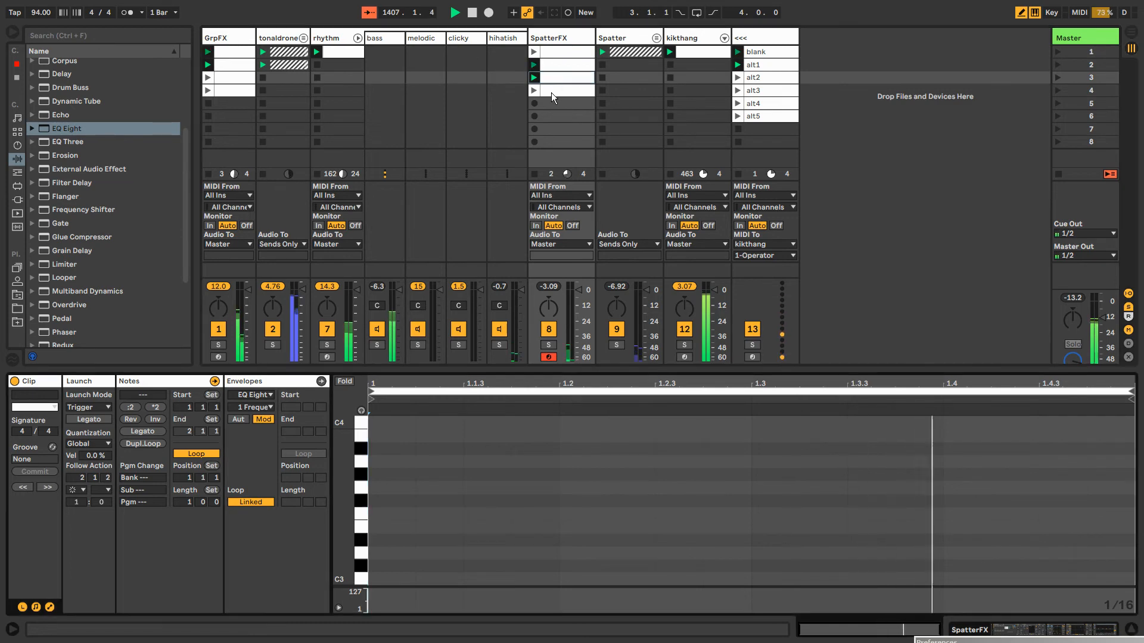
left_click(552, 90)
left_click(551, 70)
left_click(557, 53)
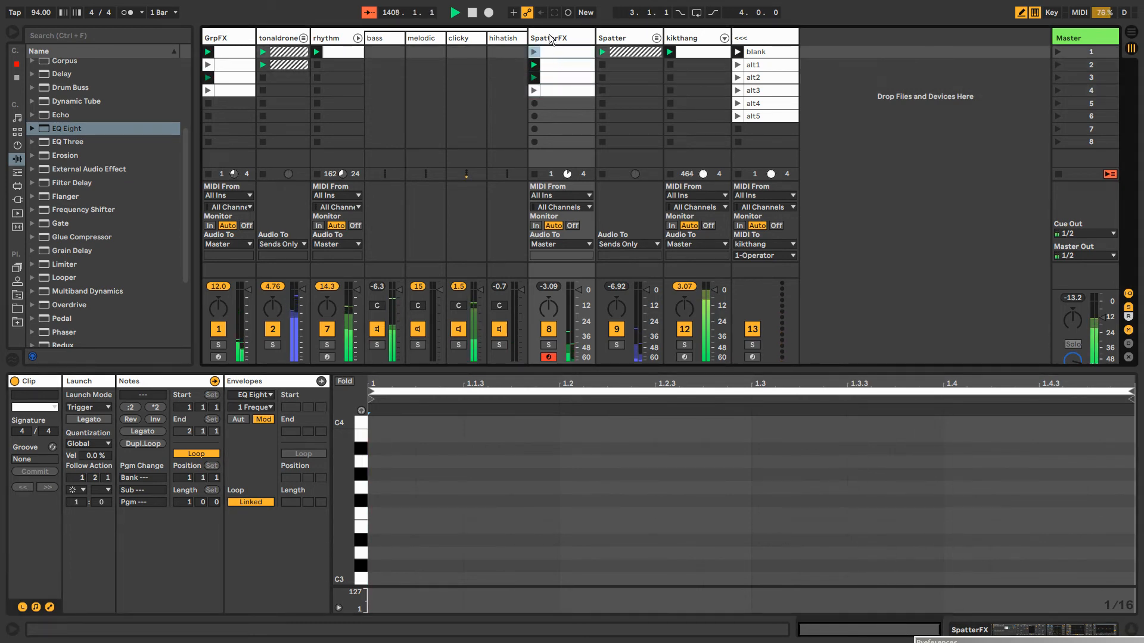
double_click(549, 38)
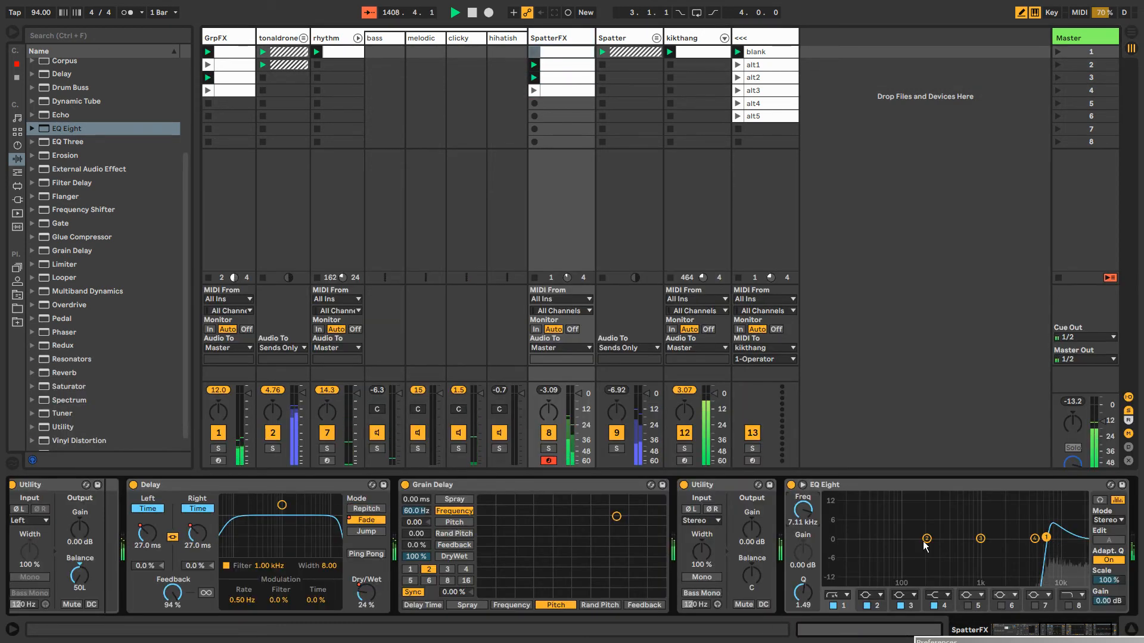
Record a lower EQ Eight band 1 frequency as session automation, and move EQ Eight and Grain Delay ahead of Delay on SpatterFX
left_click(565, 11)
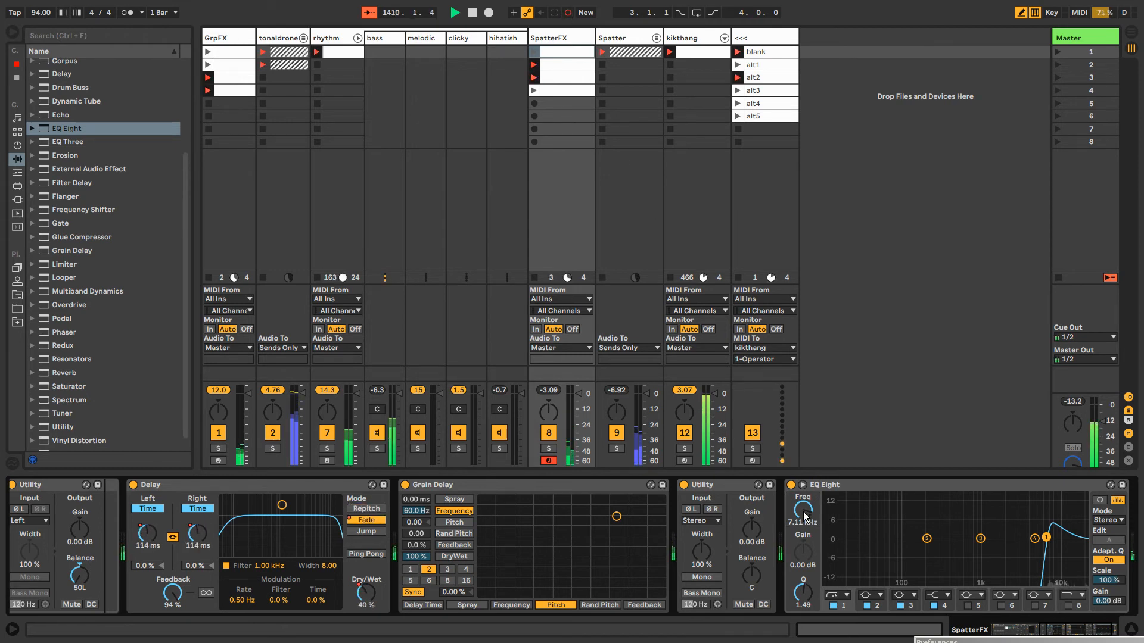
left_click_drag(805, 516, 804, 524)
left_click(836, 489)
left_click_drag(836, 488, 123, 518)
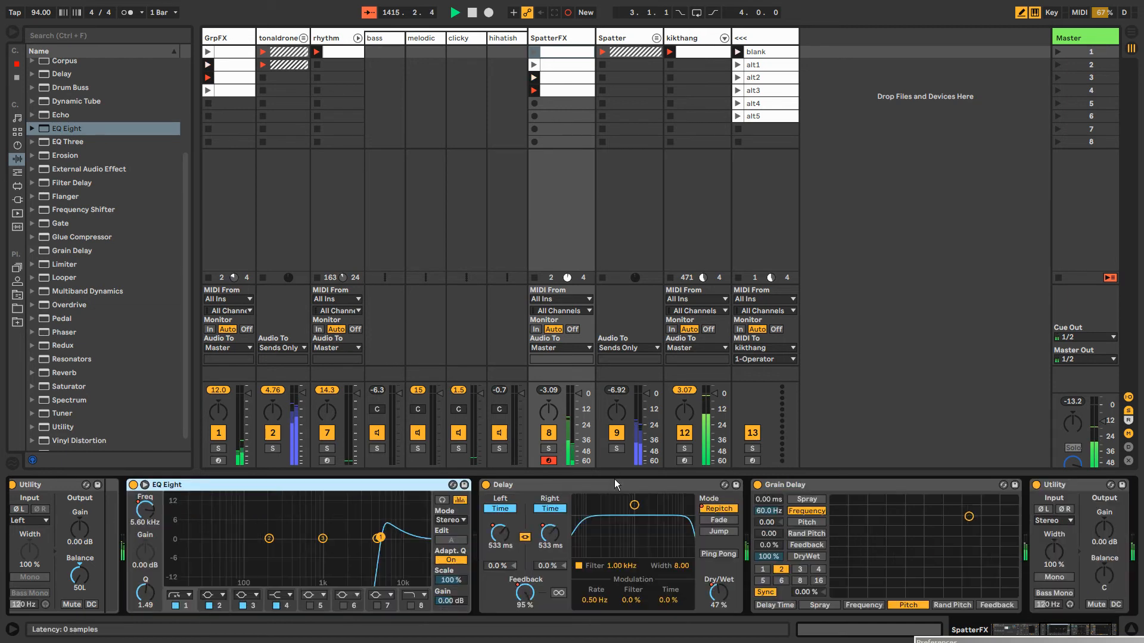
left_click_drag(775, 485, 531, 481)
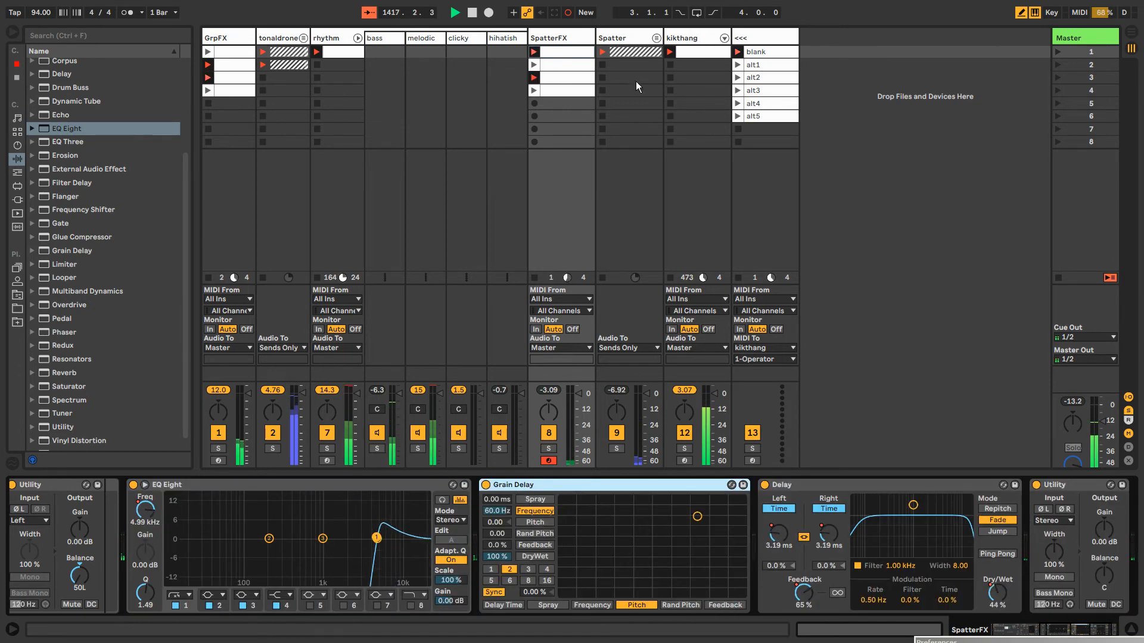
Add a Reverb after Drum Buss on the kikthang track
left_click(622, 37)
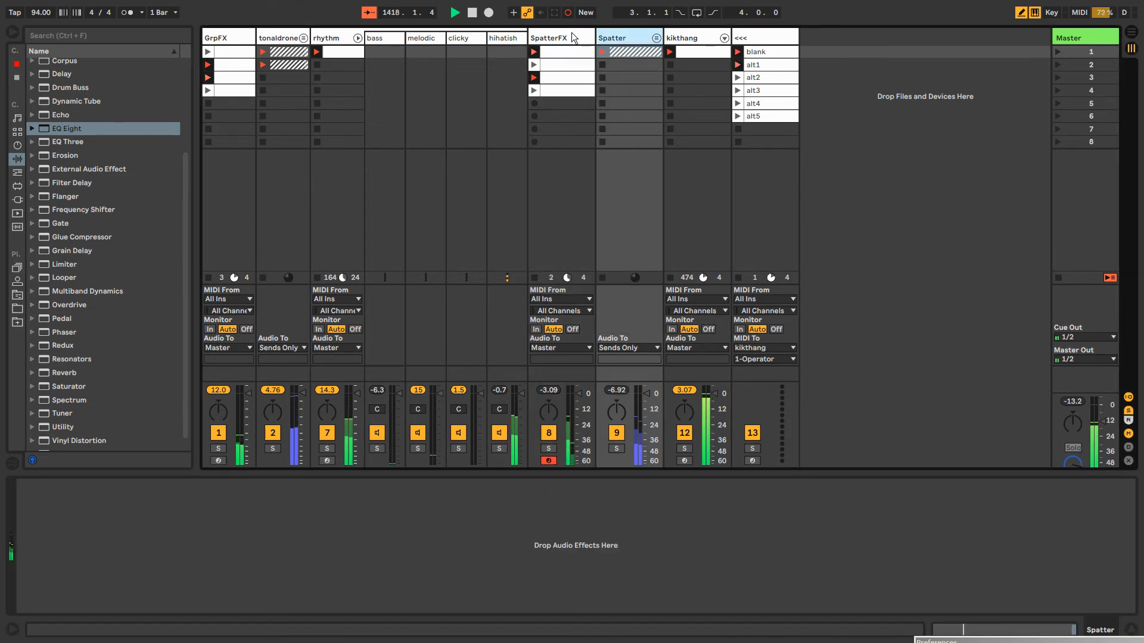
left_click(677, 38)
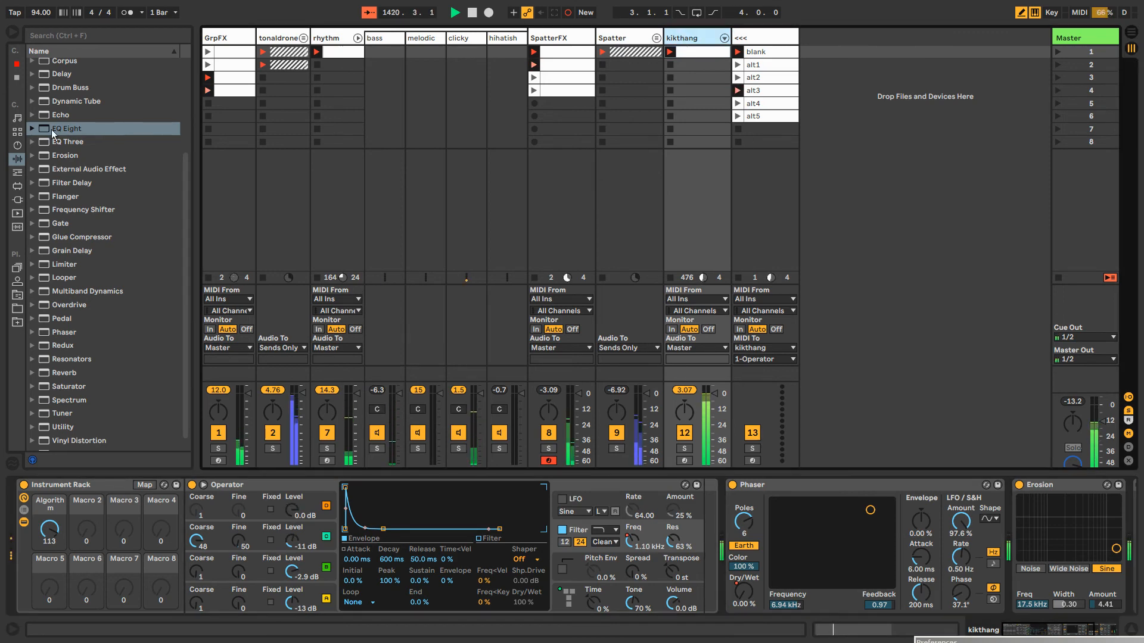
left_click_drag(1030, 629, 1101, 630)
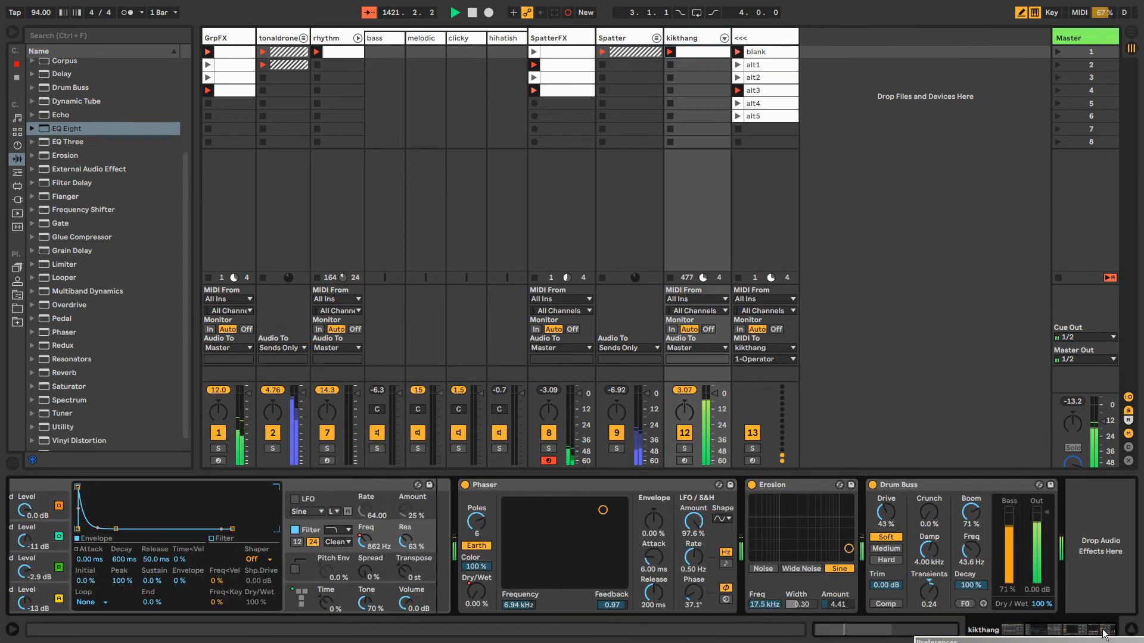
left_click(58, 372)
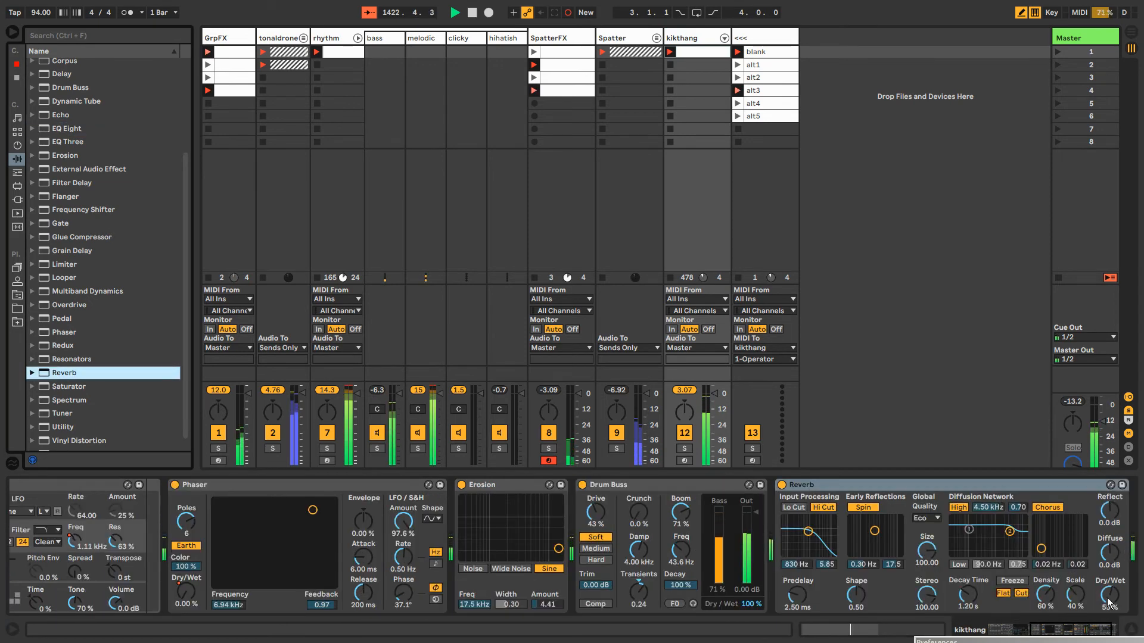
Delete the automation of the kikthang Reverb's Dry/Wet and set Dry/Wet to 44%
left_click_drag(1109, 595, 1109, 622)
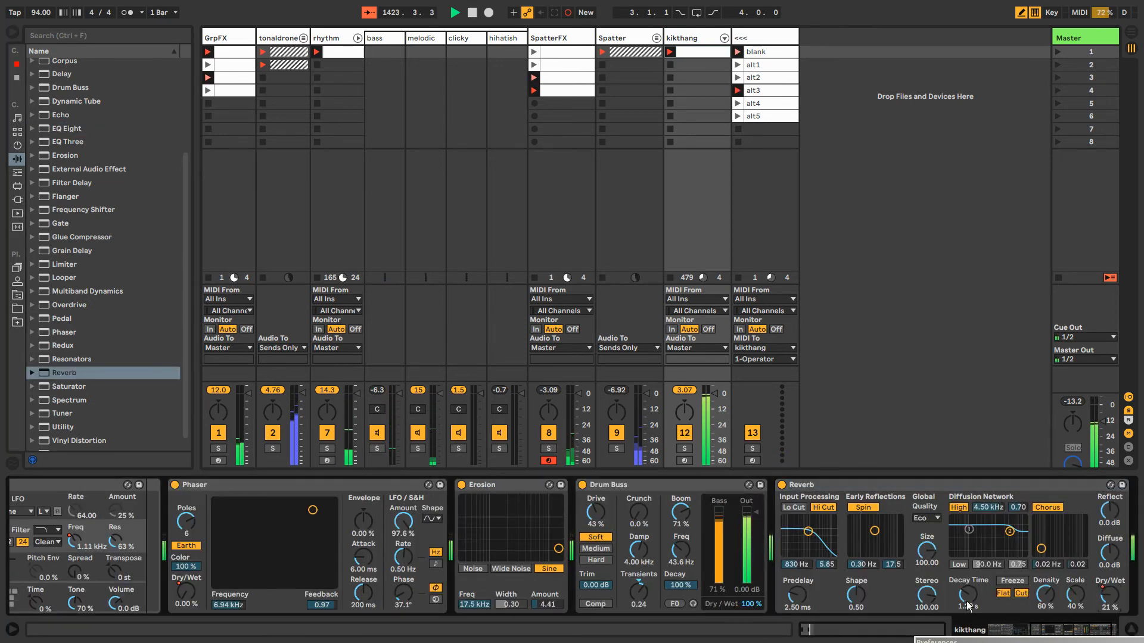
right_click(1106, 598)
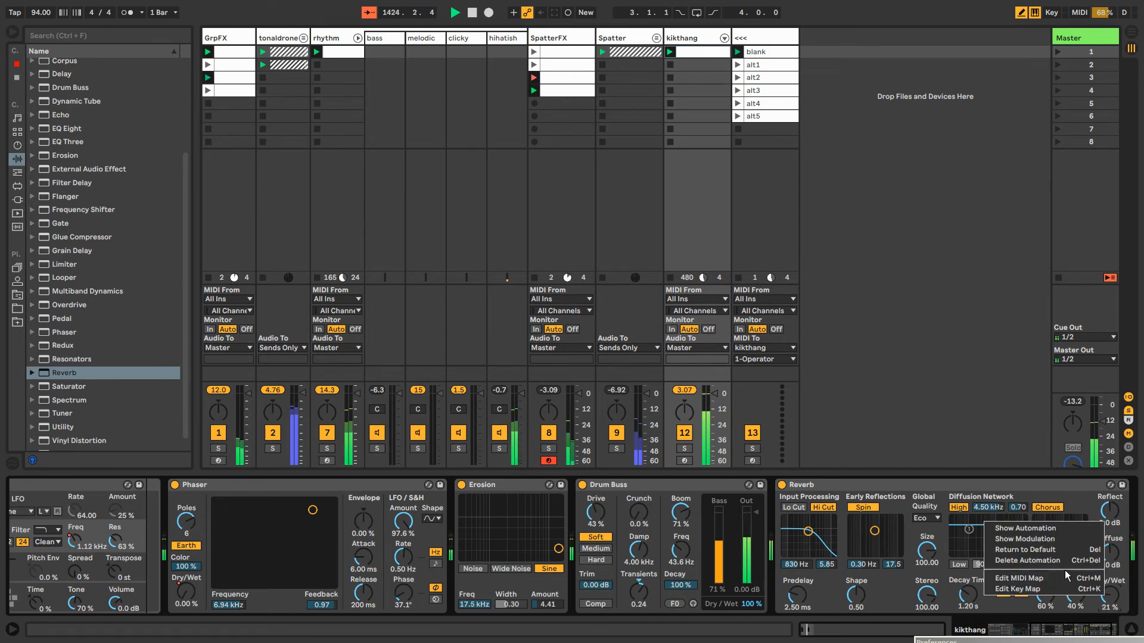
left_click(1061, 561)
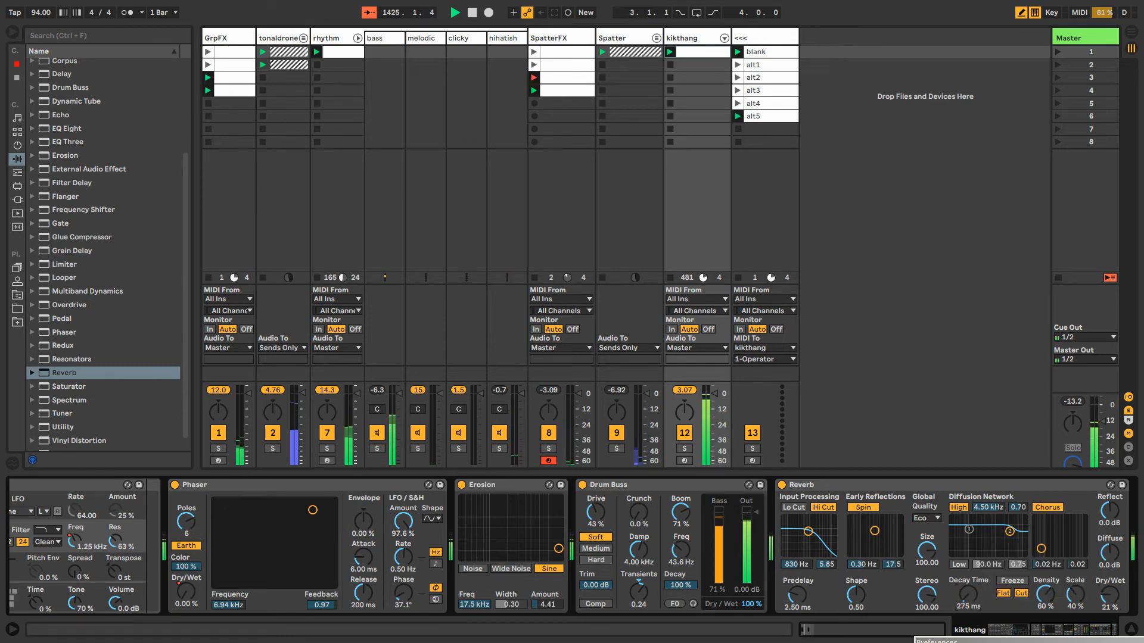
left_click_drag(1109, 595, 1109, 568)
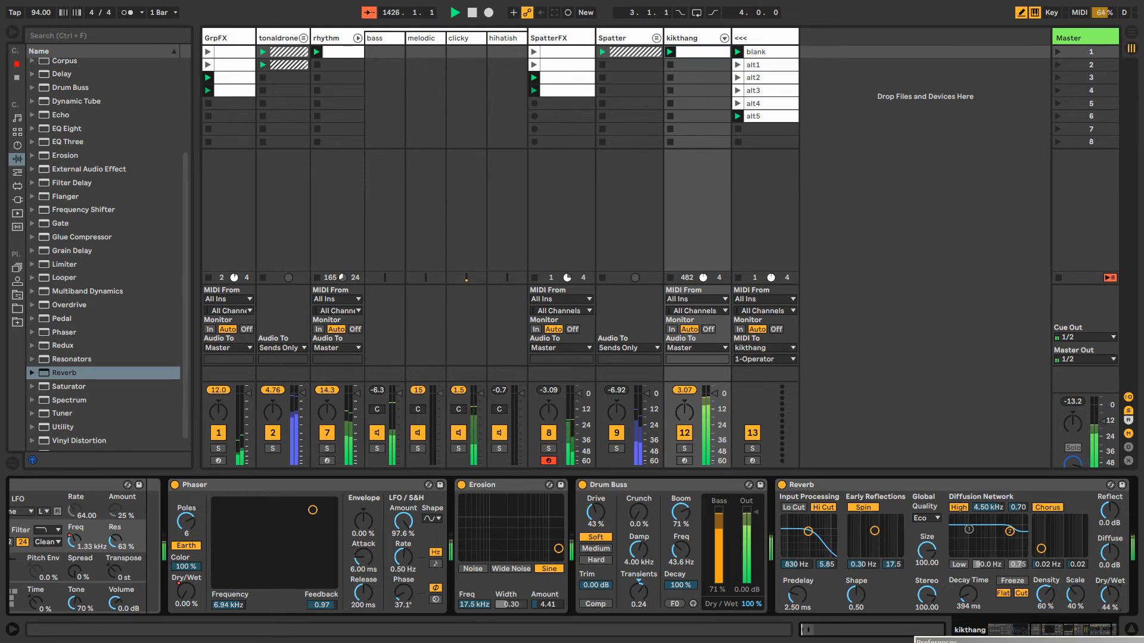
Set the Reverb's Chorus to 7.23 Hz and 4.00, Spin to 0.68 Hz and 33.9, Decay Time to 891 ms and Dry/Wet to 30%
left_click_drag(1084, 630, 1097, 634)
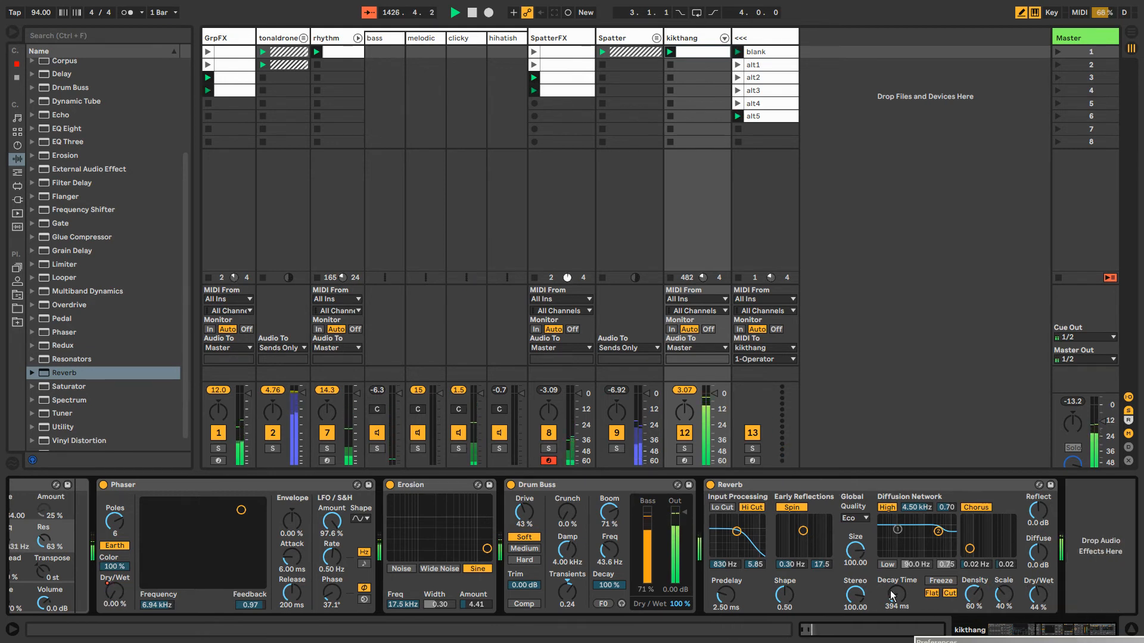
left_click_drag(892, 595, 892, 566)
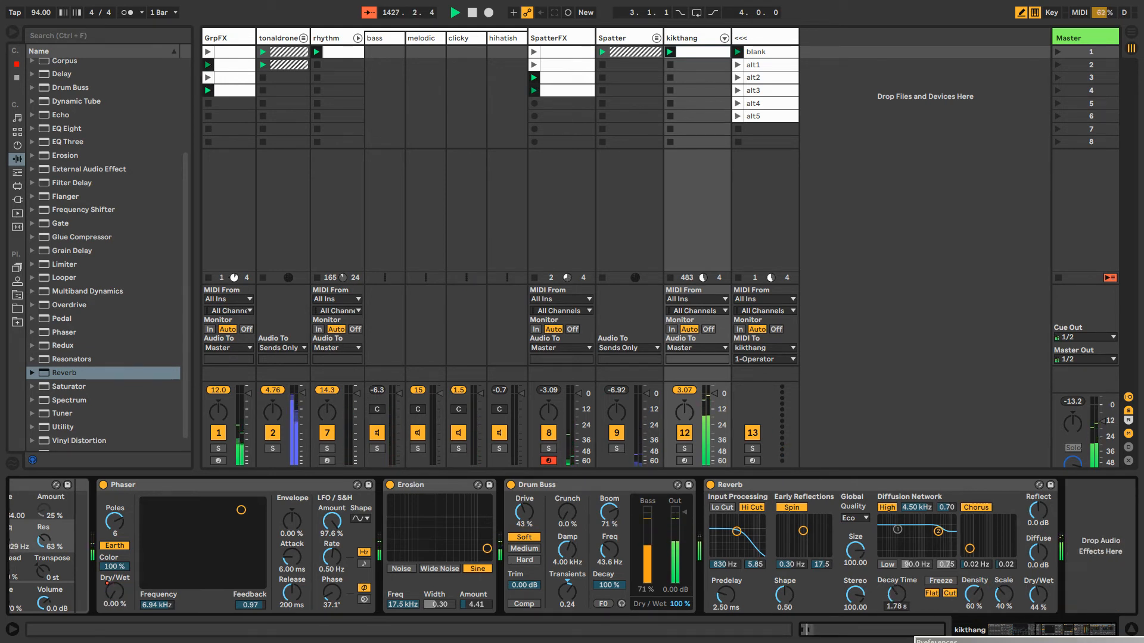
left_click_drag(971, 534, 1012, 517)
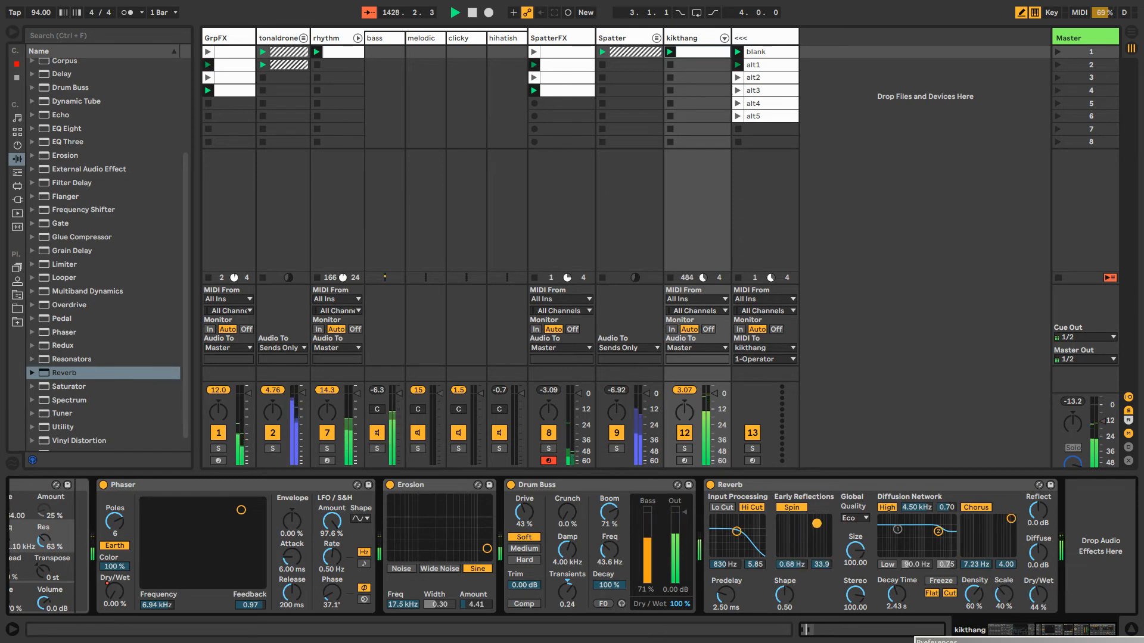
left_click_drag(896, 595, 896, 598)
left_click_drag(1038, 595, 1037, 608)
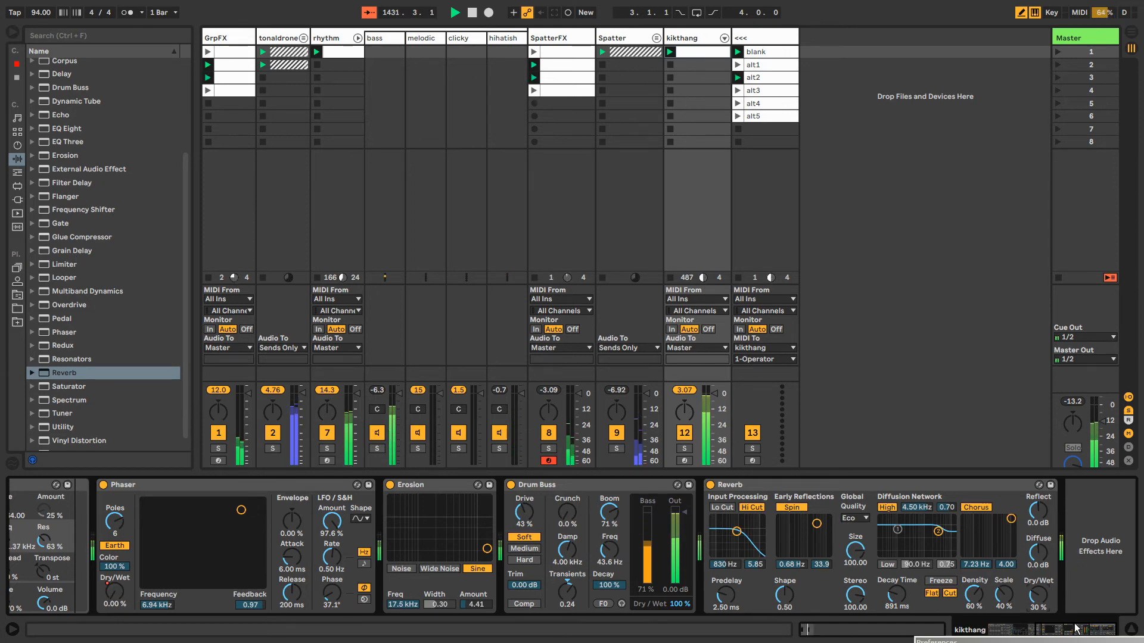
Shape the envelope of kikthang's Operator oscillator A with a 0.00 ms attack, 13.9 ms decay and -2.8 dB sustain
left_click_drag(1075, 629, 1011, 630)
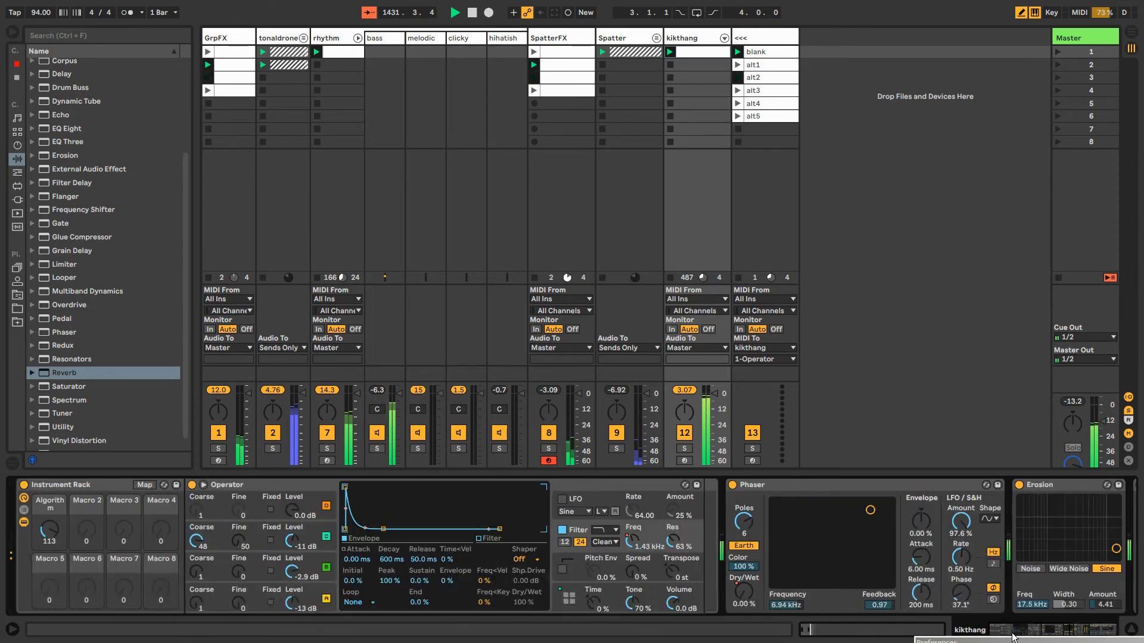
left_click(218, 599)
left_click_drag(344, 487, 351, 488)
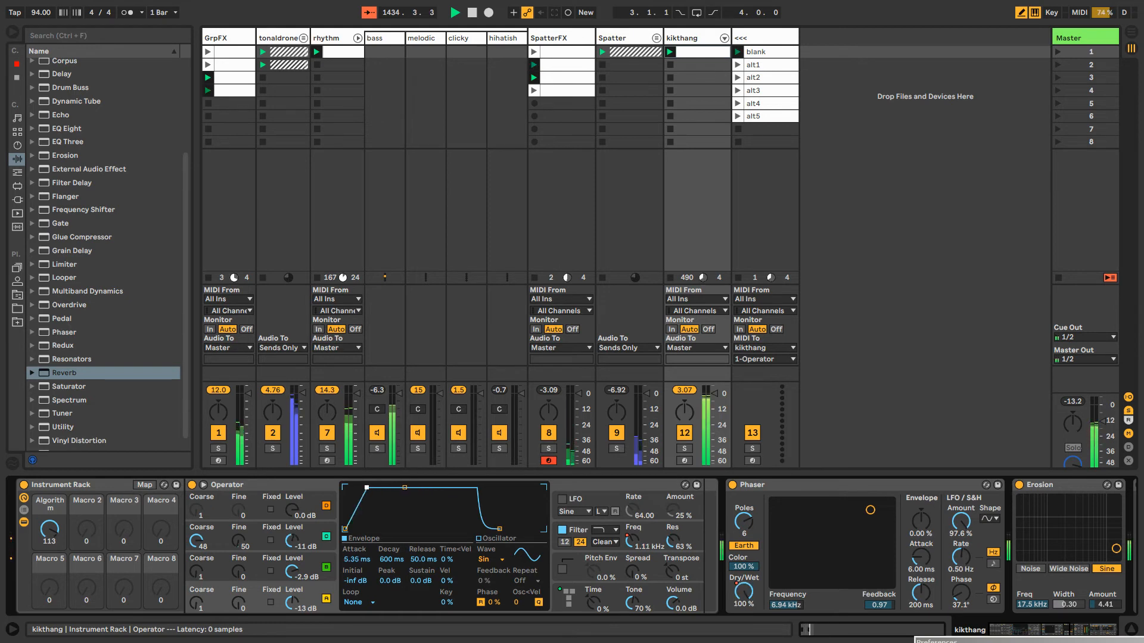
left_click_drag(366, 487, 344, 487)
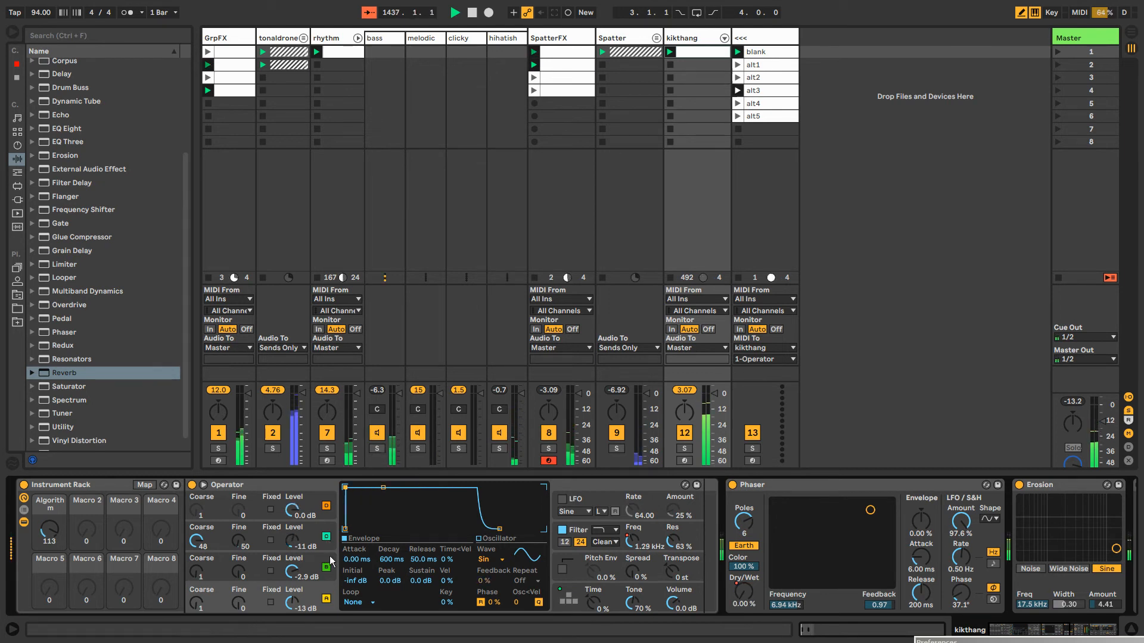
left_click(383, 487)
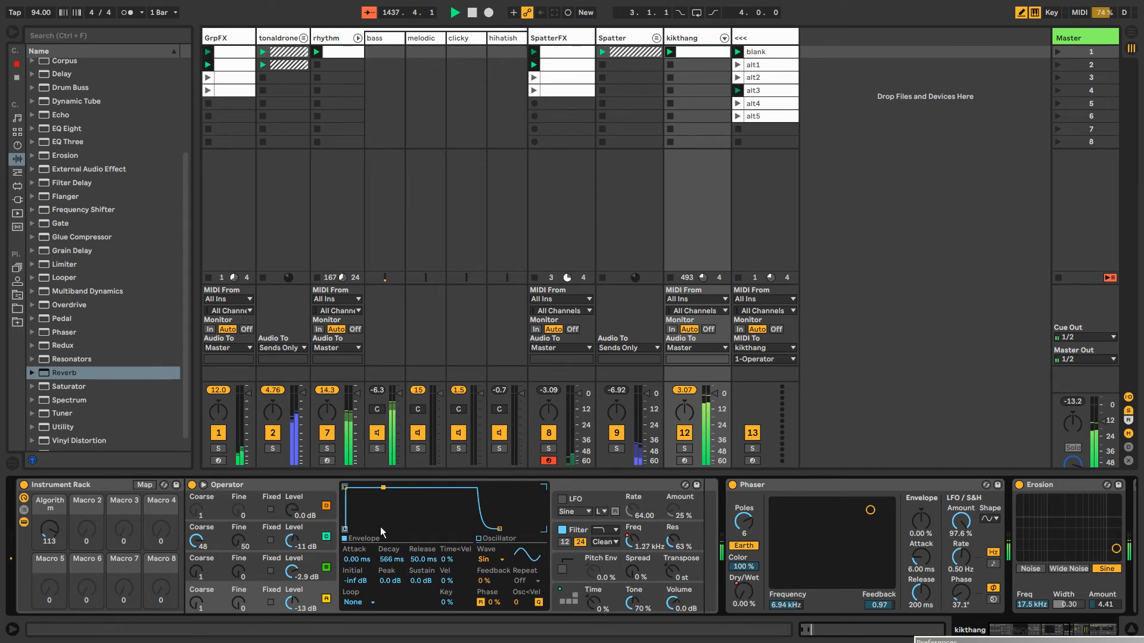
mouse_move(383, 488)
left_mouse_down()
mouse_move(373, 498)
mouse_move(363, 487)
left_mouse_up()
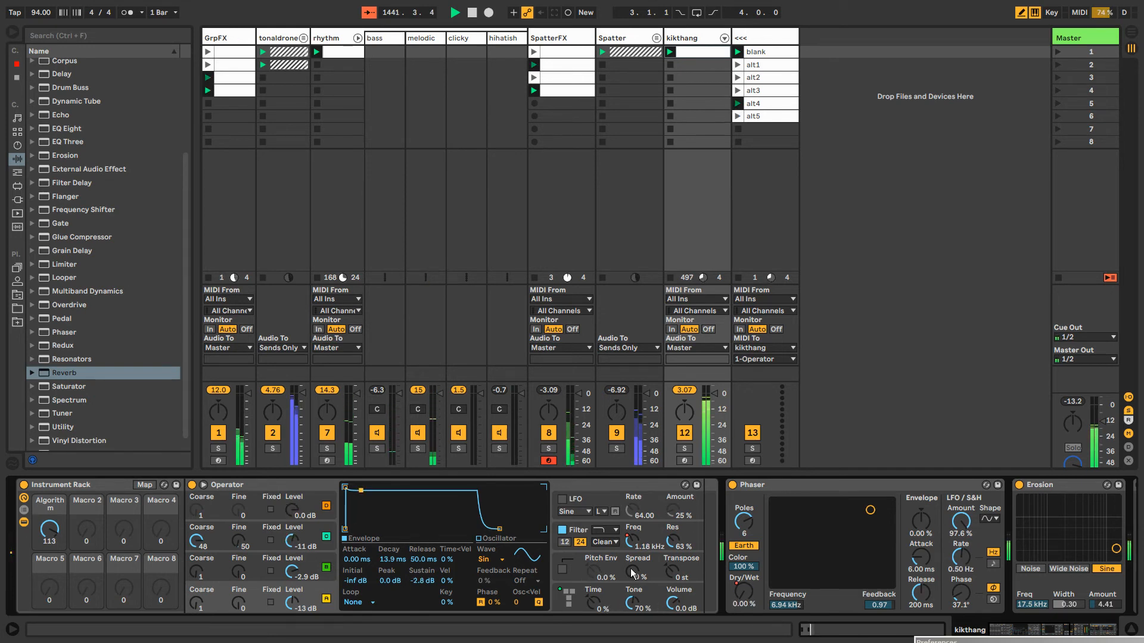
Set the Spread of kikthang's Operator to 40%
left_click_drag(660, 576, 632, 520)
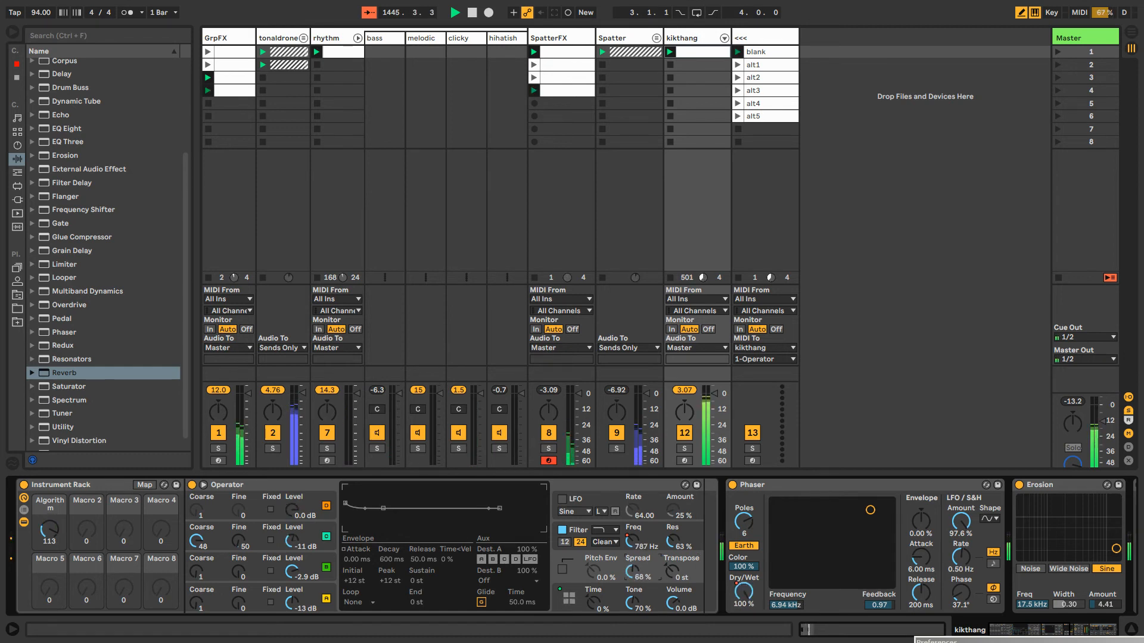
left_click_drag(632, 571, 632, 554)
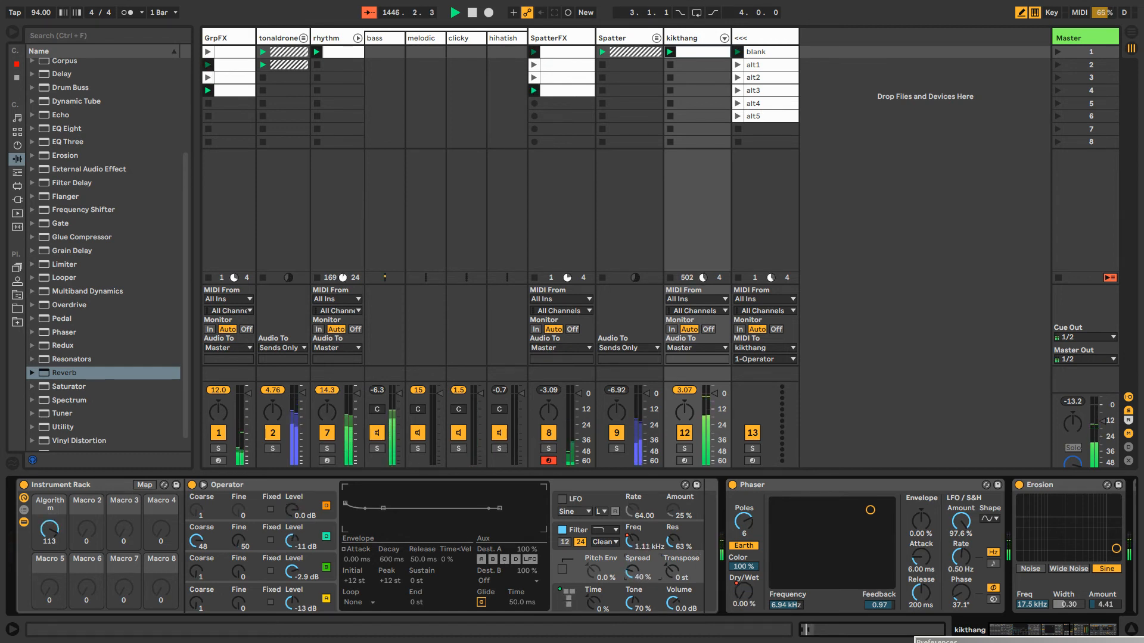
Reset the pitch of the Grain Delay on the GrpFX track to 0.00
left_click(227, 41)
double_click(800, 524)
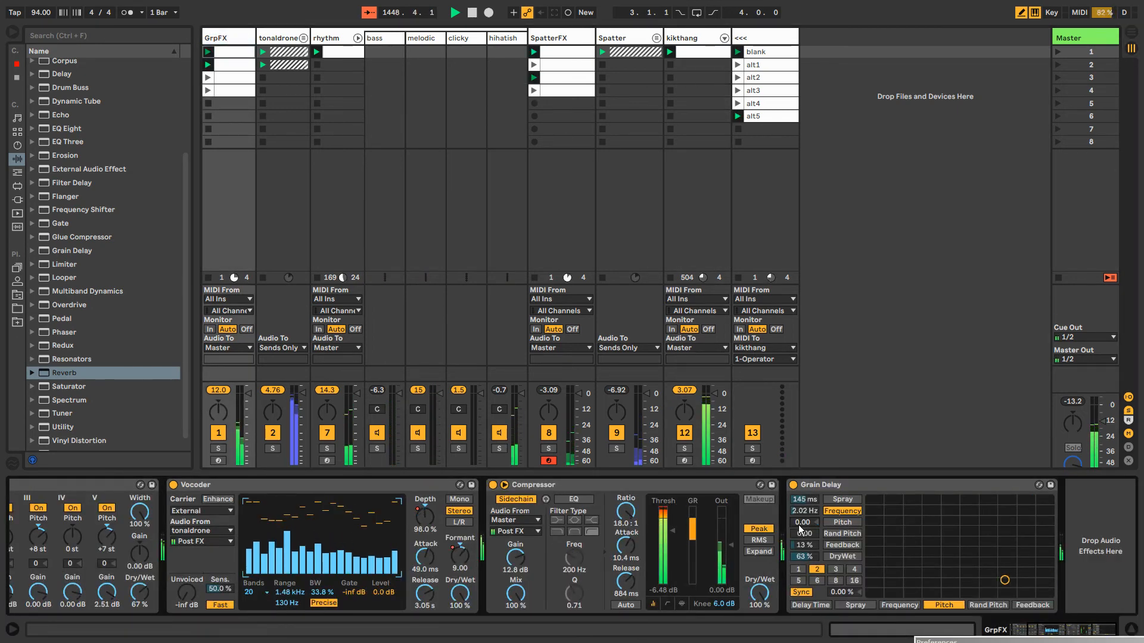
Switch to Resolume Avenue, bring its Avenue Display output window to the front, and return to Ableton Live
key("alt+Tab")
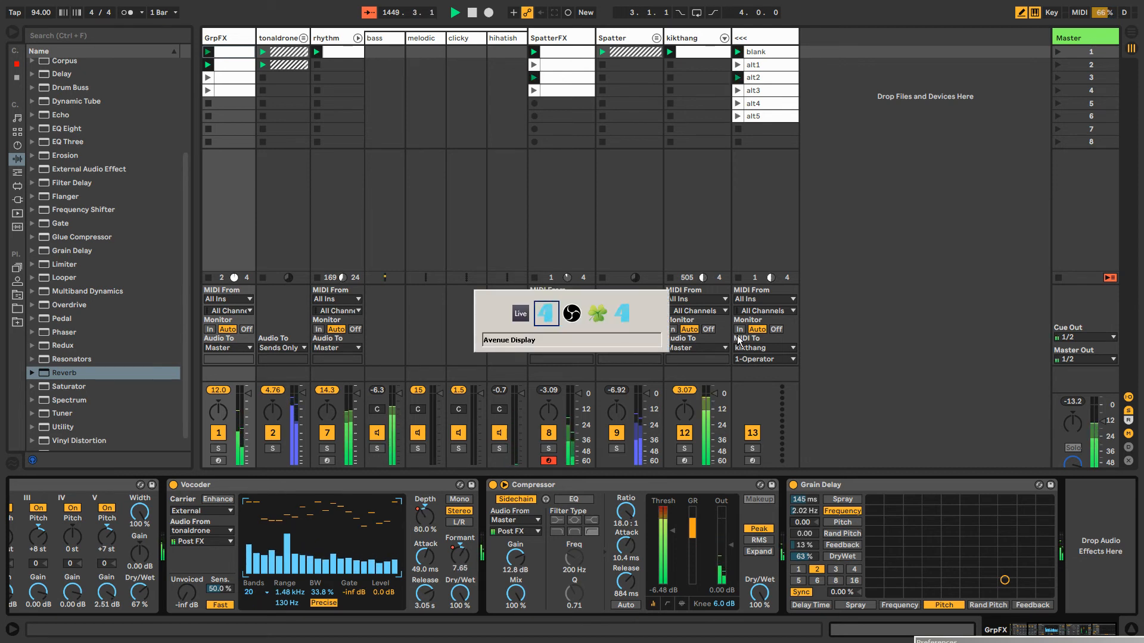
key("alt+Tab")
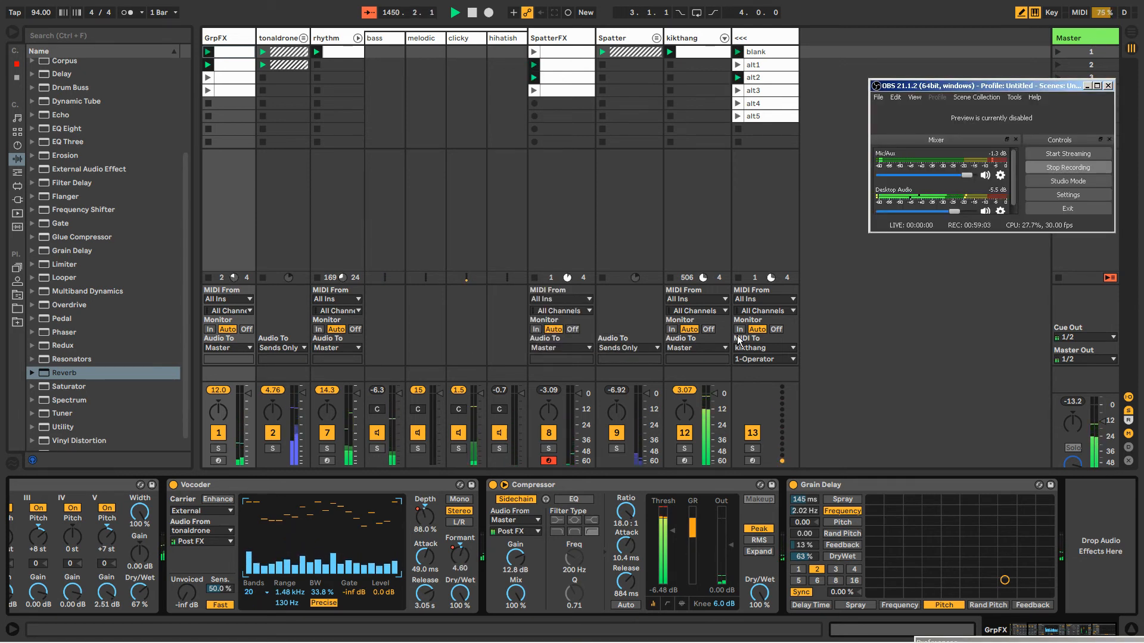
key("alt+Tab")
key("alt+Tab")
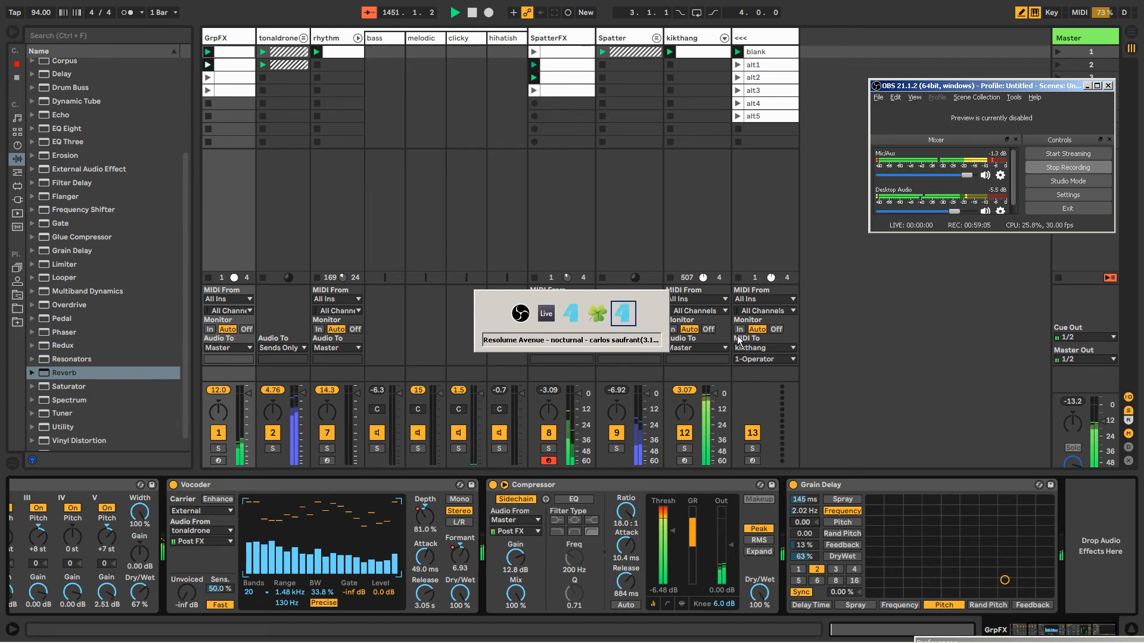
key("alt+Tab")
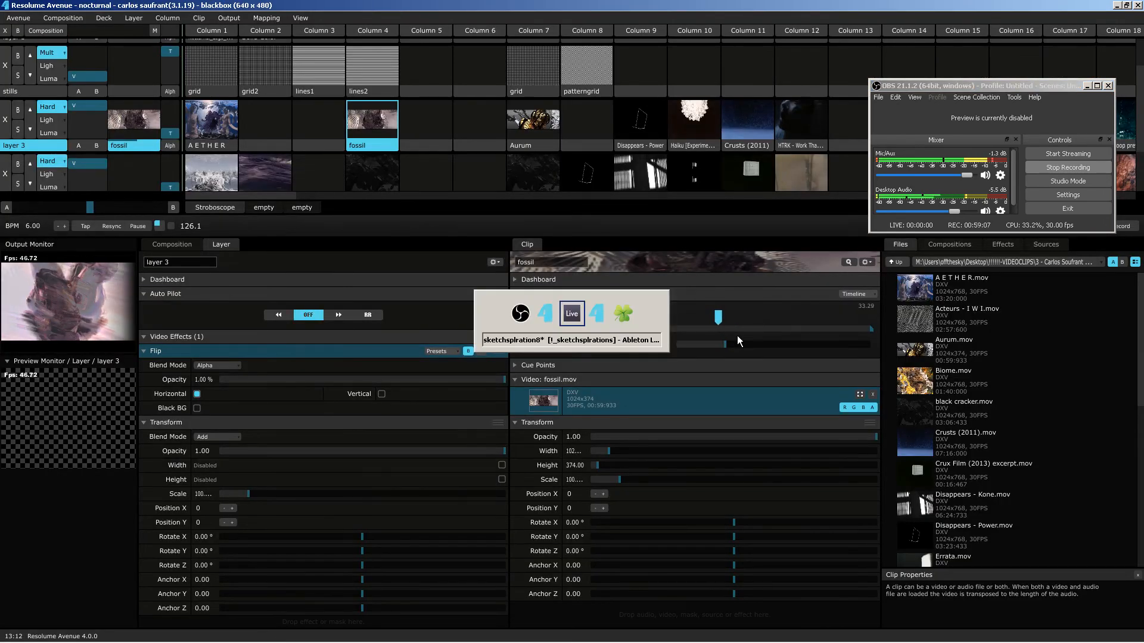
key("alt+Tab")
key("alt+Tab")
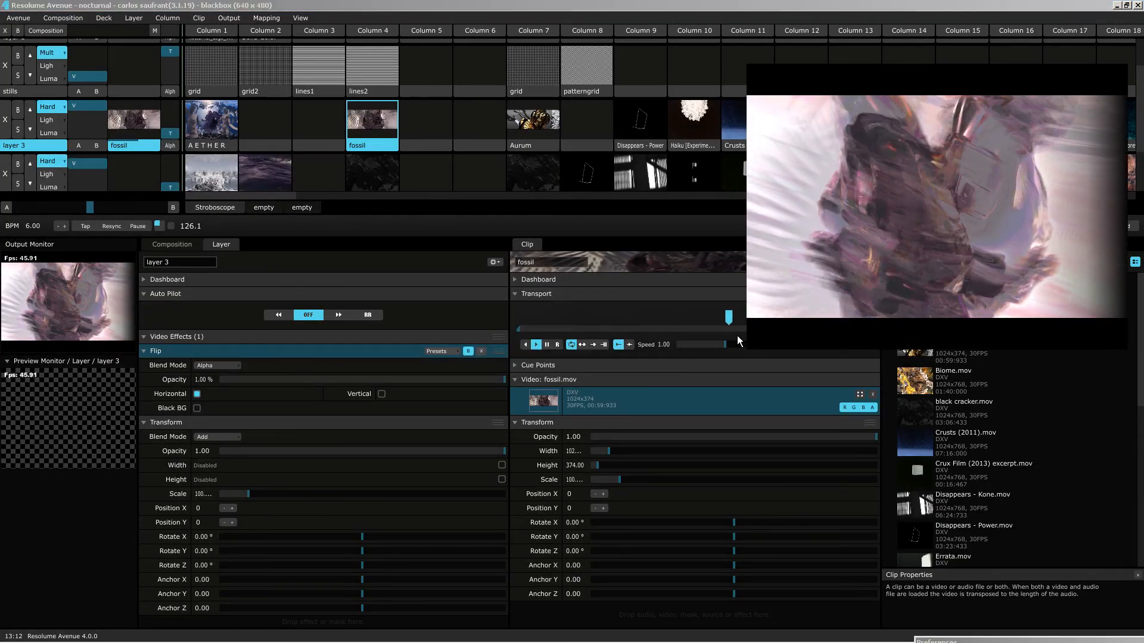
key("alt+Tab")
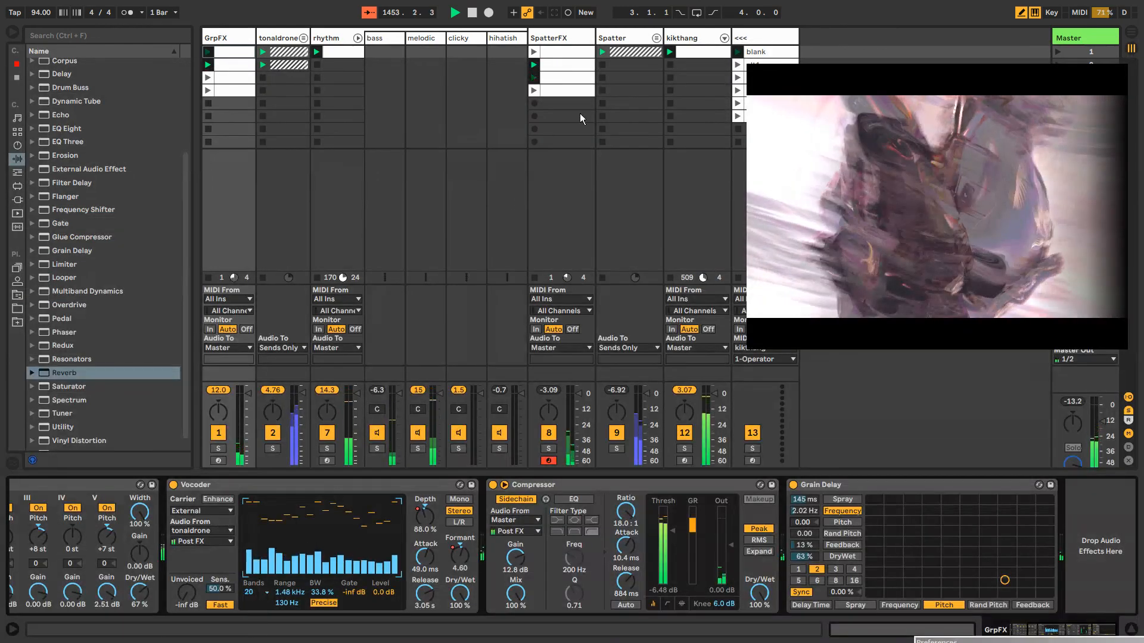
Look over the layer 3 settings in Resolume Avenue, and examine the Link/MIDI preferences in Ableton Live before closing them
key("alt+Tab")
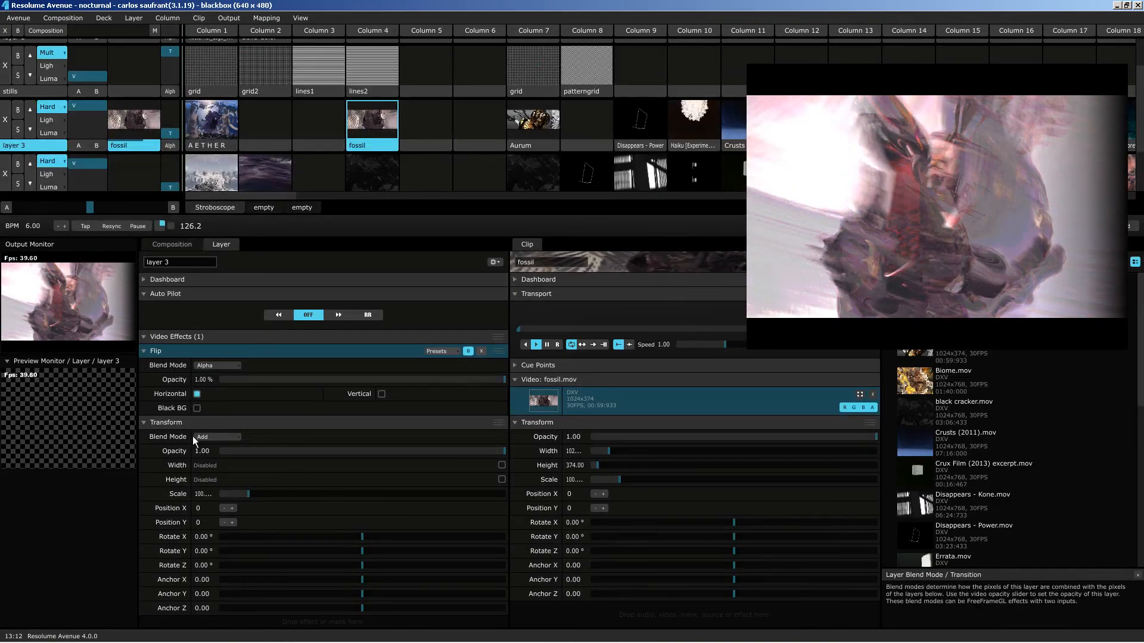
key("alt+Tab")
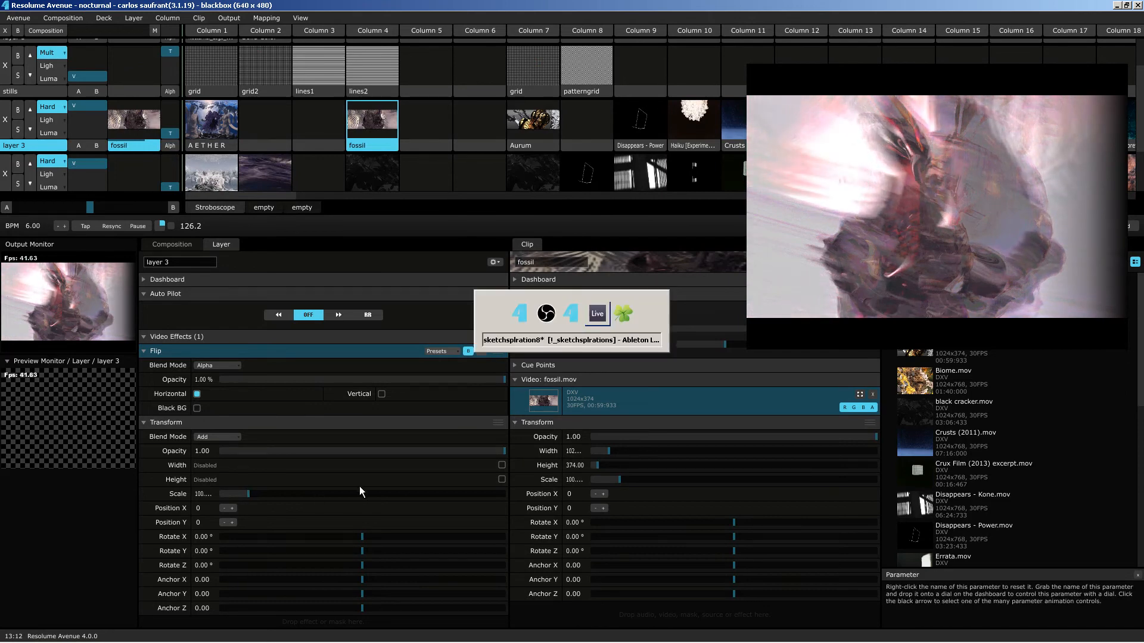
key("alt+Tab")
key("alt+Tab")
key("alt+Tab")
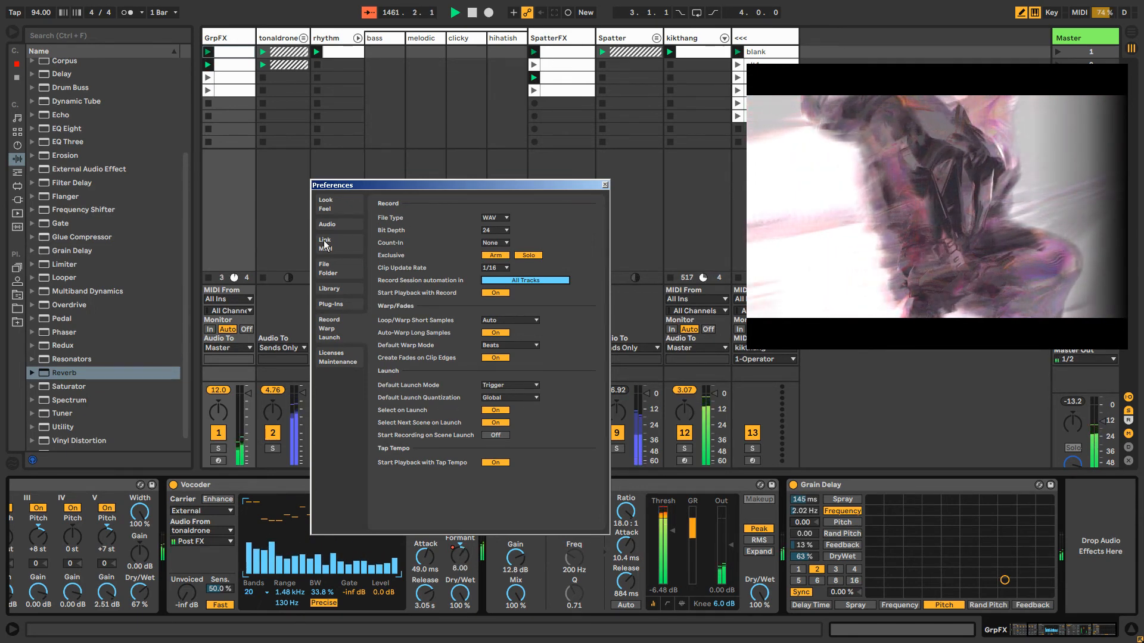
left_click(353, 249)
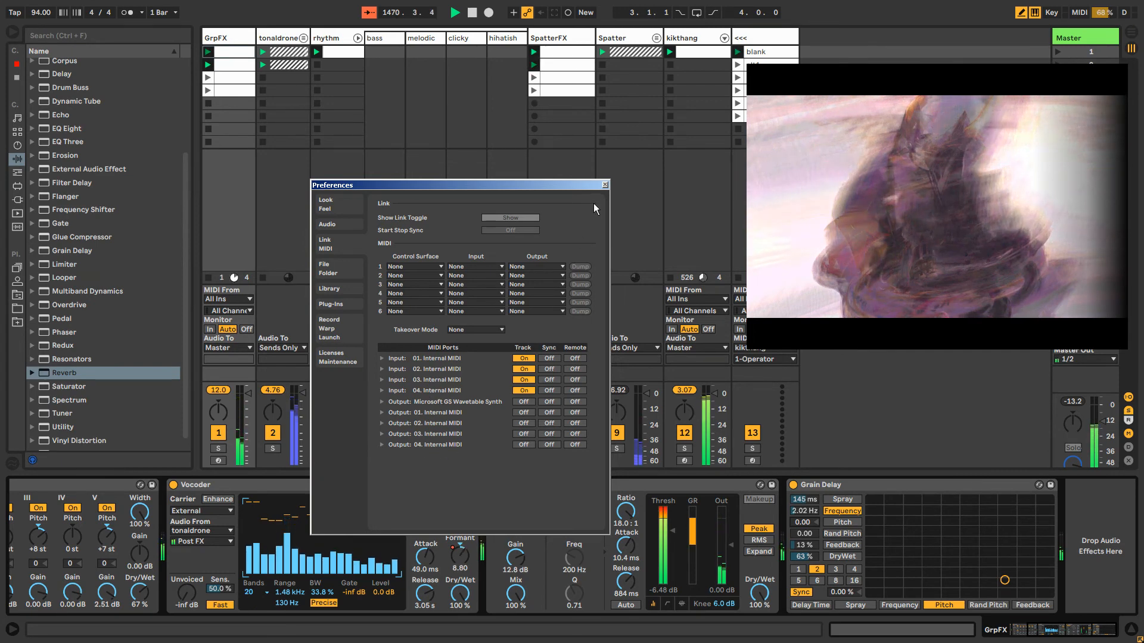
left_click(604, 185)
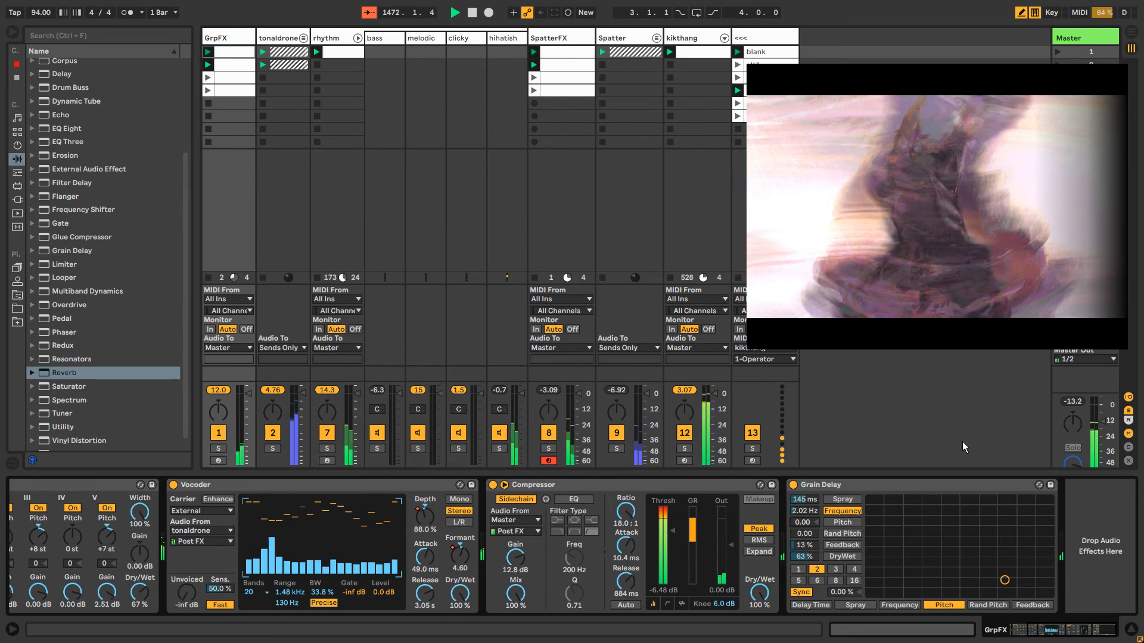
Hide the tracks' input and output routing section in the Session view
left_click(1128, 397)
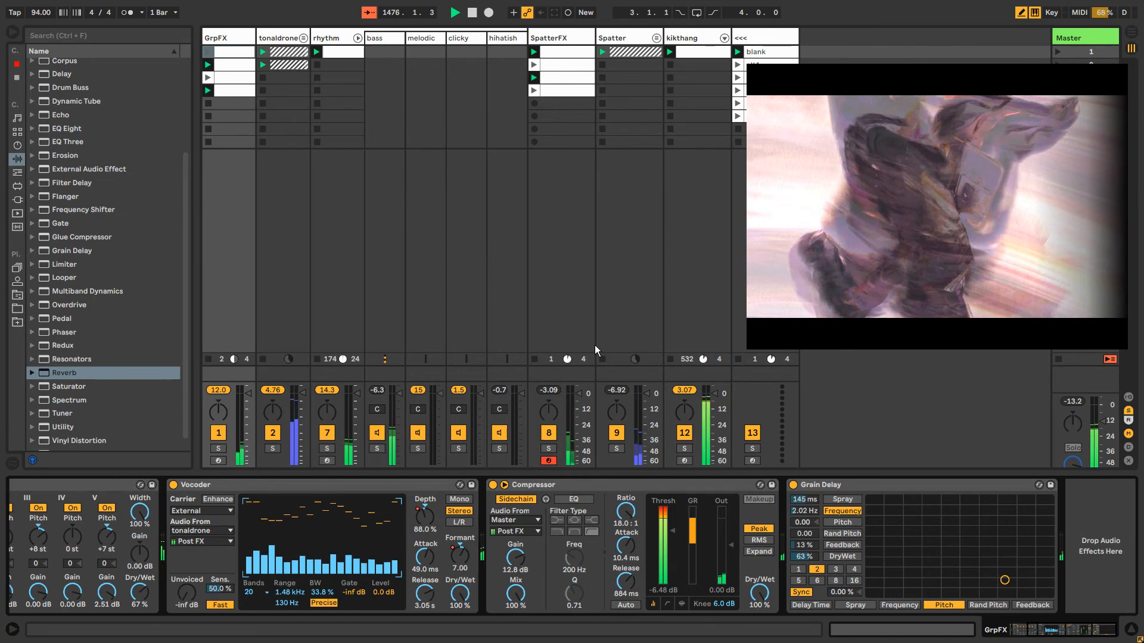
Insert a Grain Delay ahead of the Limiter on the Master track
left_click(766, 37)
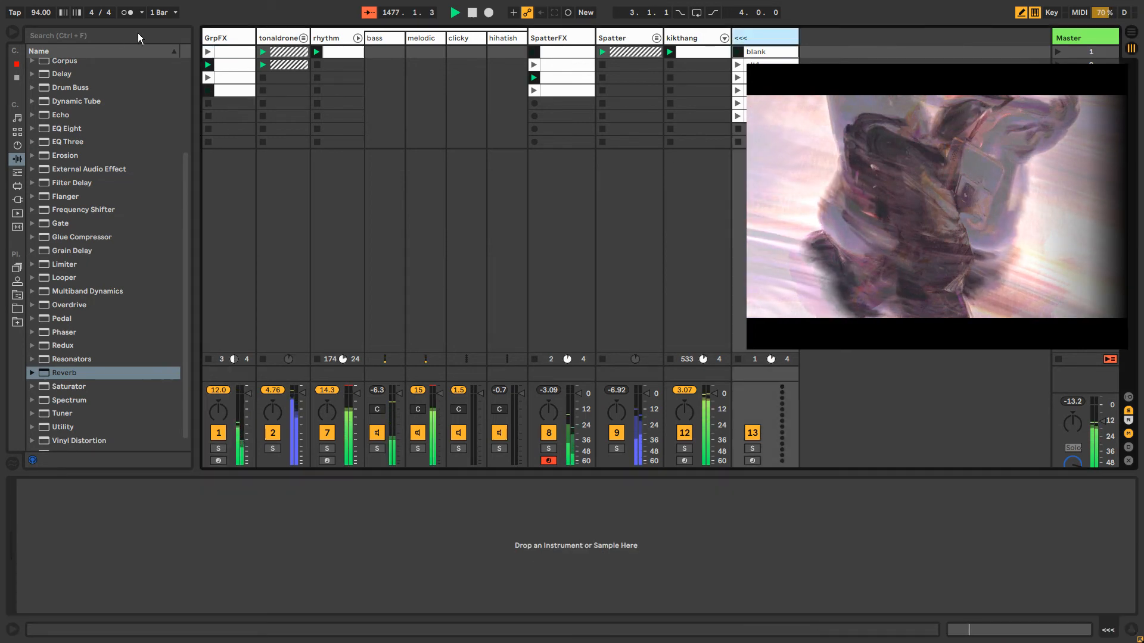
left_click(218, 38)
left_click(1071, 37)
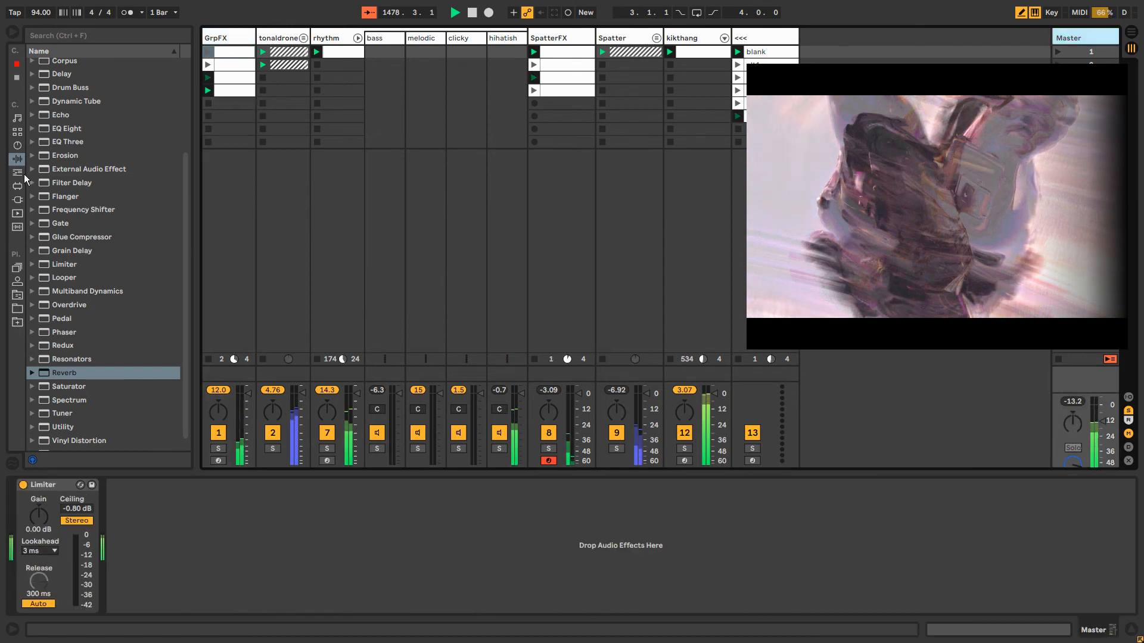
left_click(83, 372)
scroll(84, 389, "down", 1)
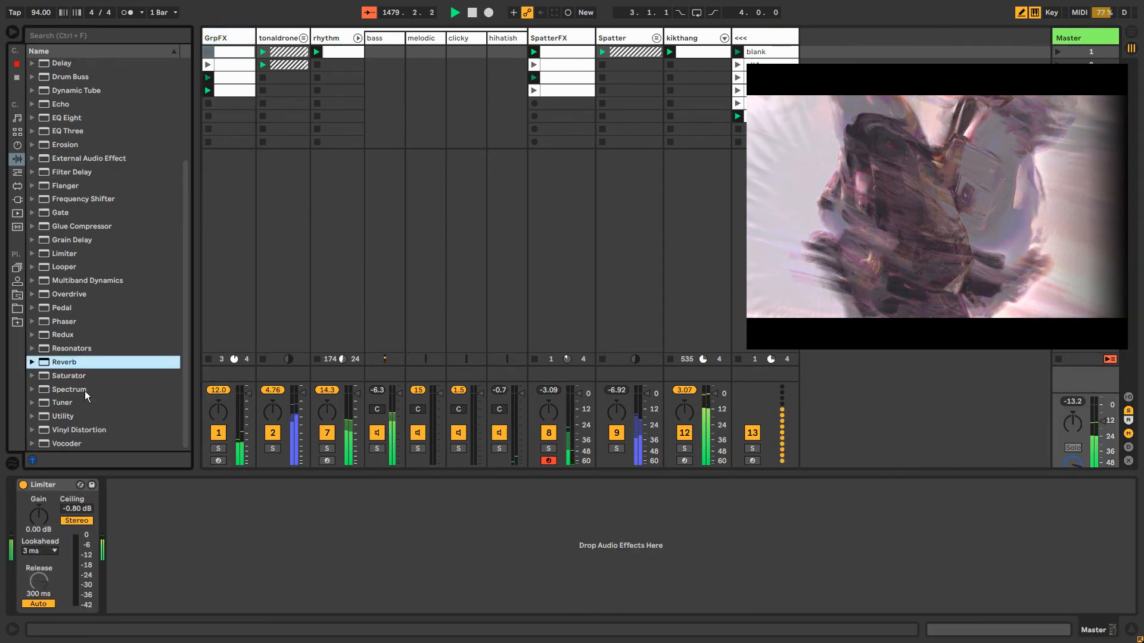
left_click_drag(77, 240, 45, 521)
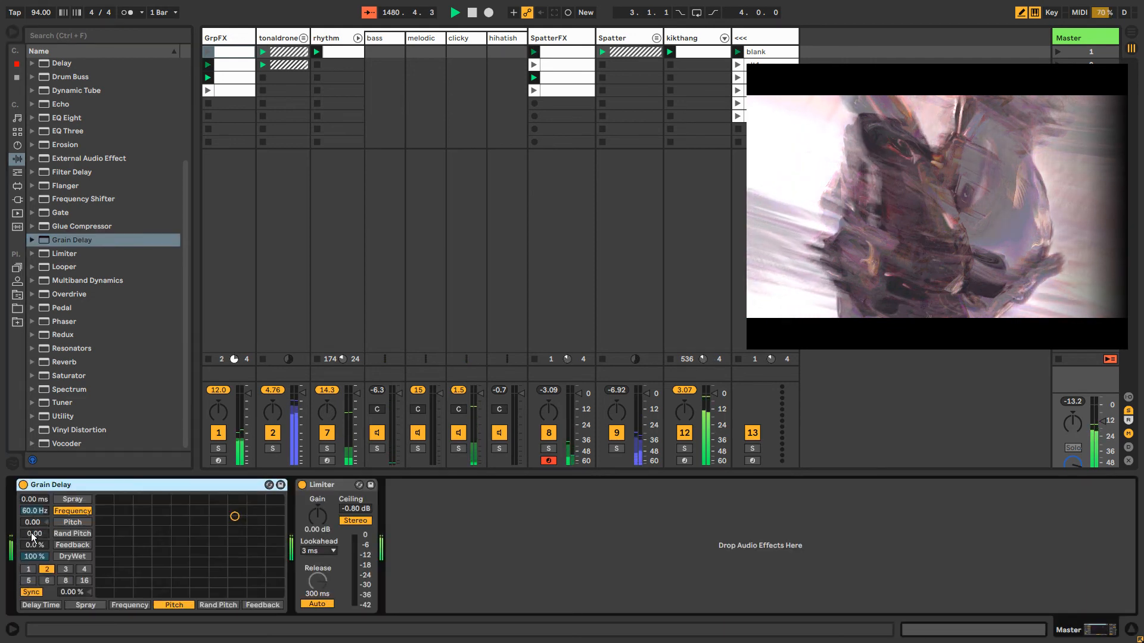
Set the Master track's Grain Delay pitch to -12 and its dry/wet mix to 51 %
left_click(35, 521)
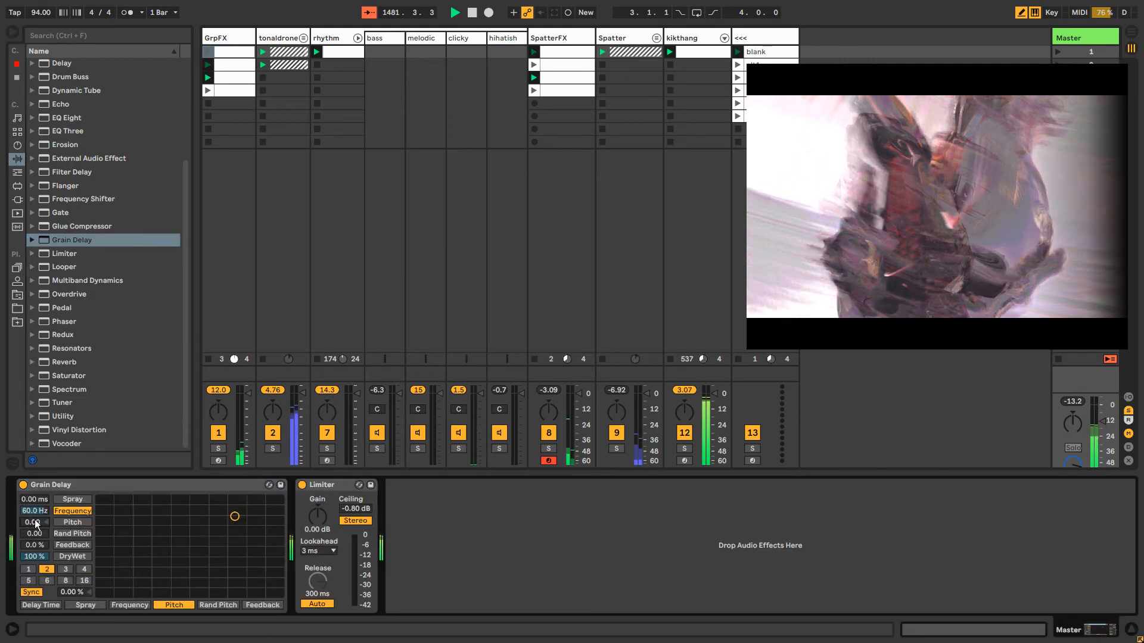
type("-12")
key("Return")
left_click_drag(34, 556, 34, 587)
left_click(85, 580)
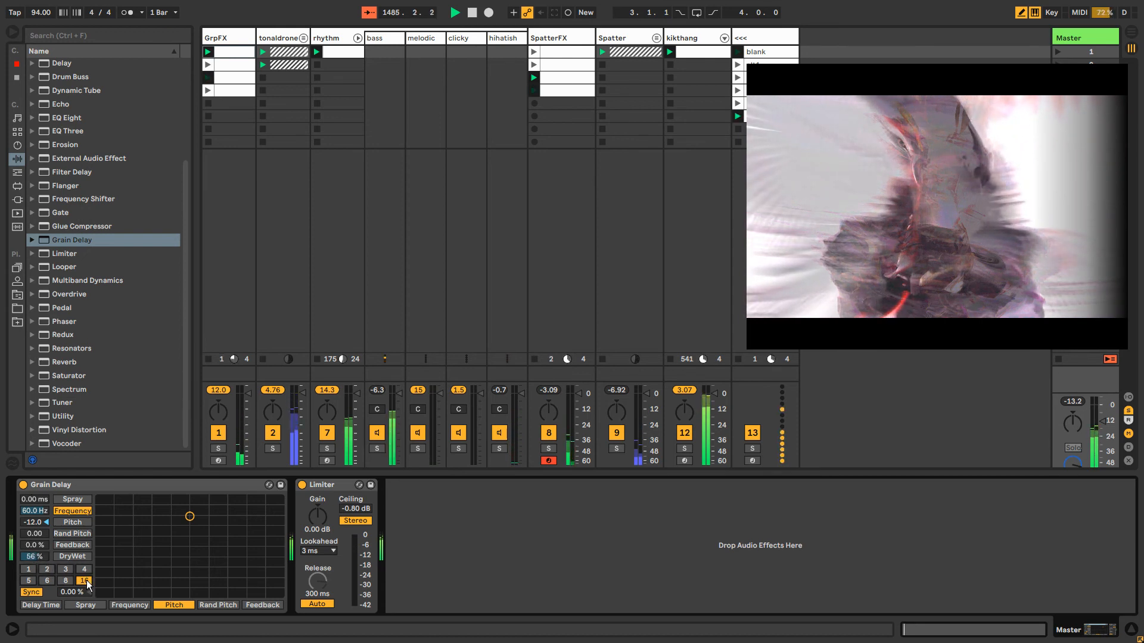
left_click_drag(36, 558, 43, 565)
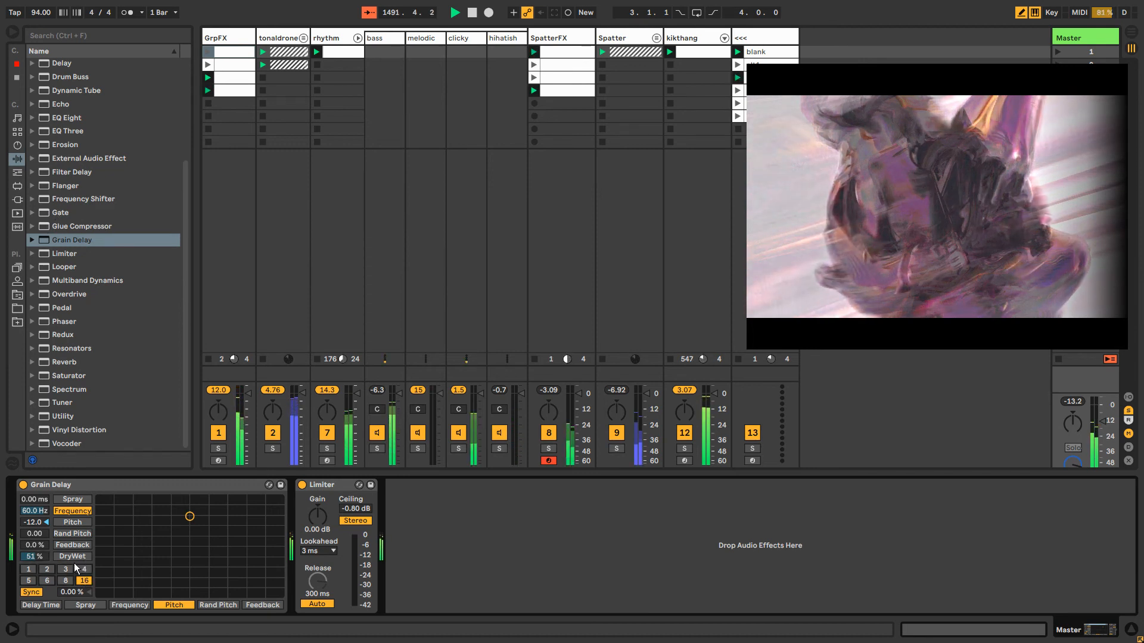
Try several synced delay divisions on the Grain Delay and settle on 6
left_click(29, 571)
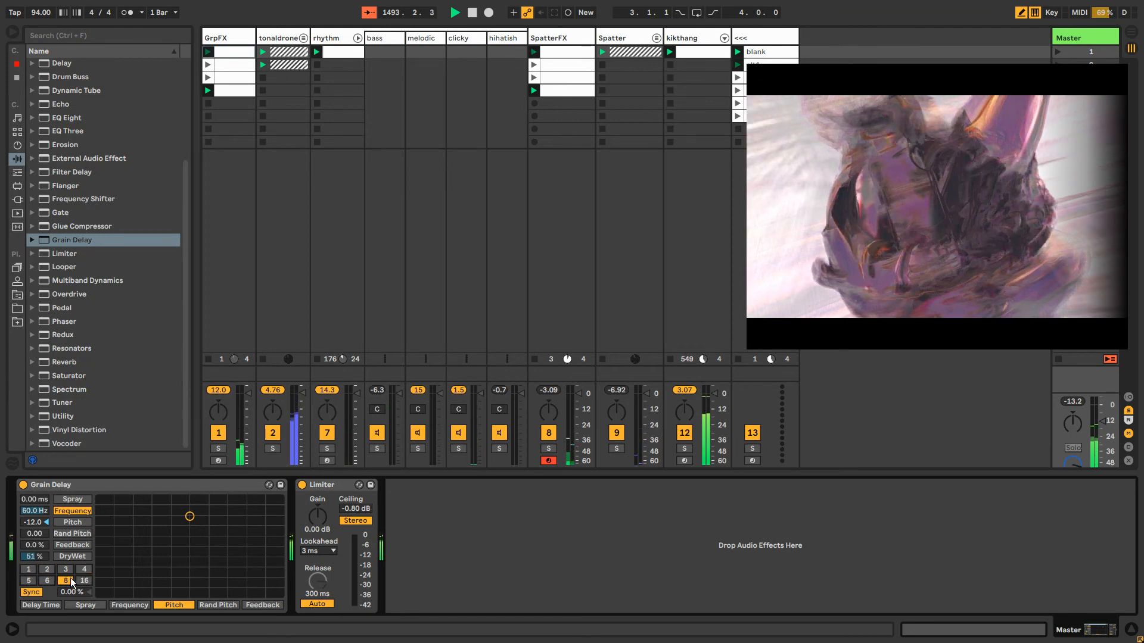
left_click(65, 570)
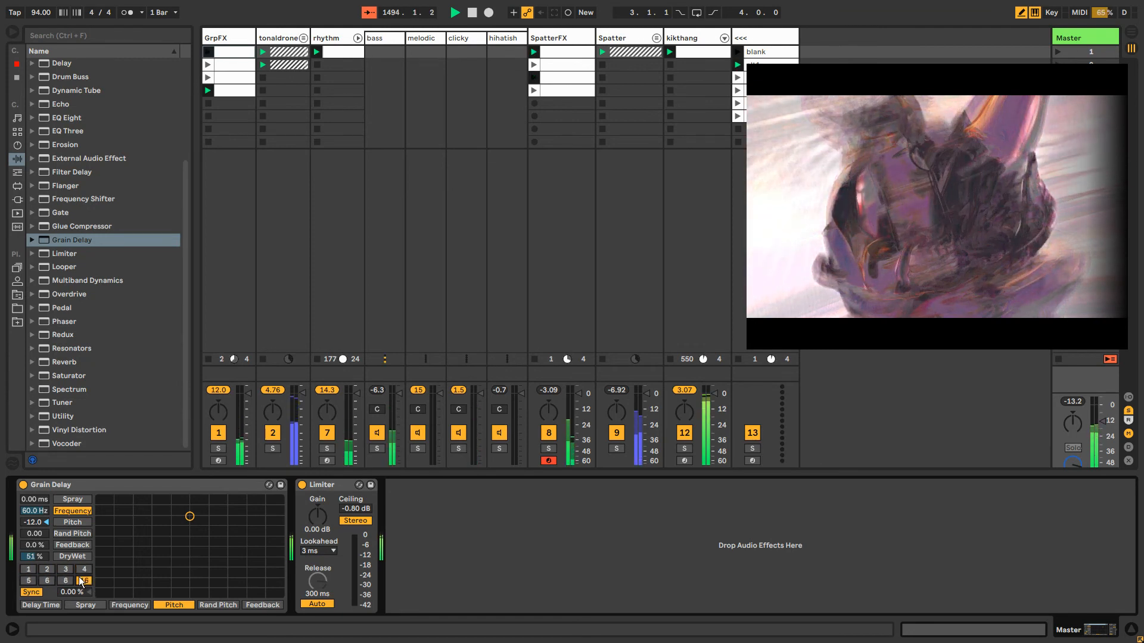
left_click(48, 579)
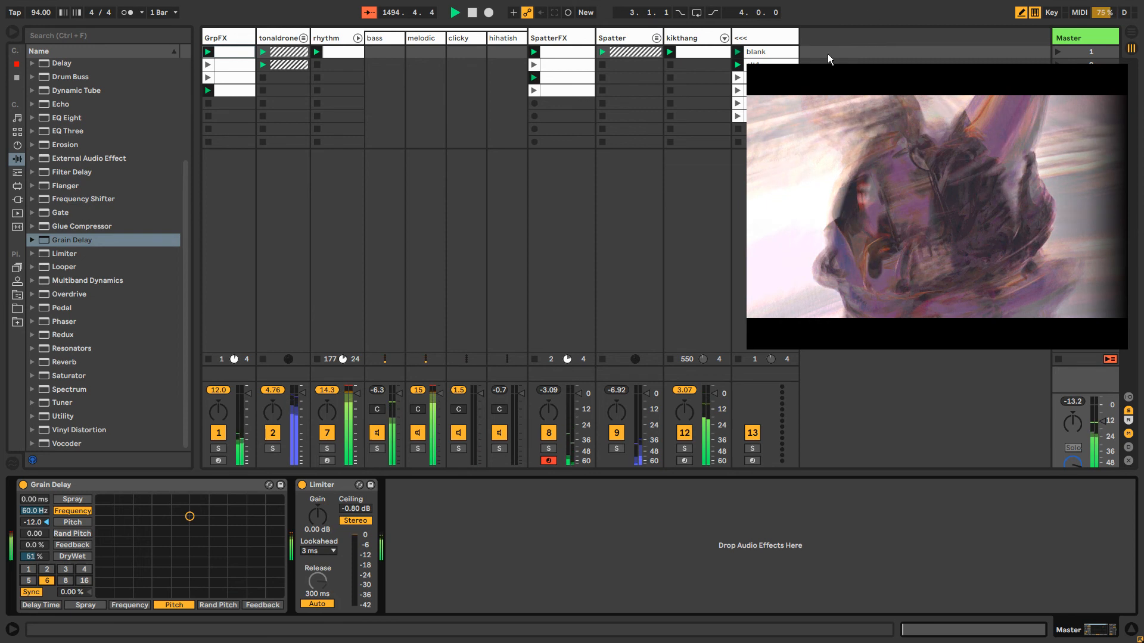
Clear the visuals window away from the Session view and insert a new MIDI track after the <<< track
left_click_drag(849, 140, 741, 201)
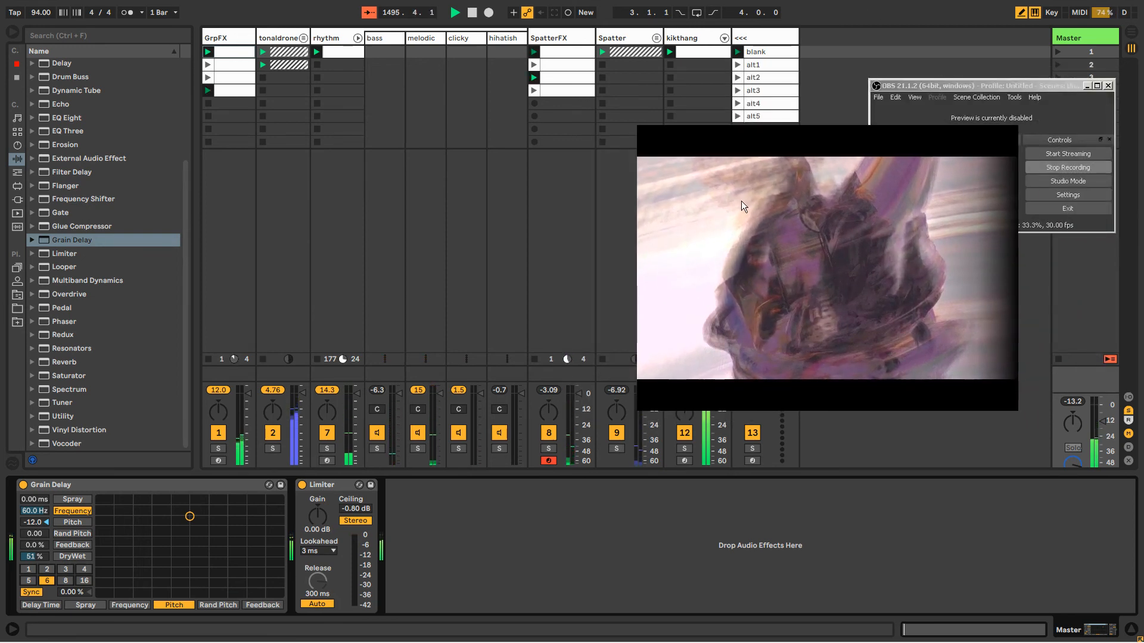
left_click(1071, 36)
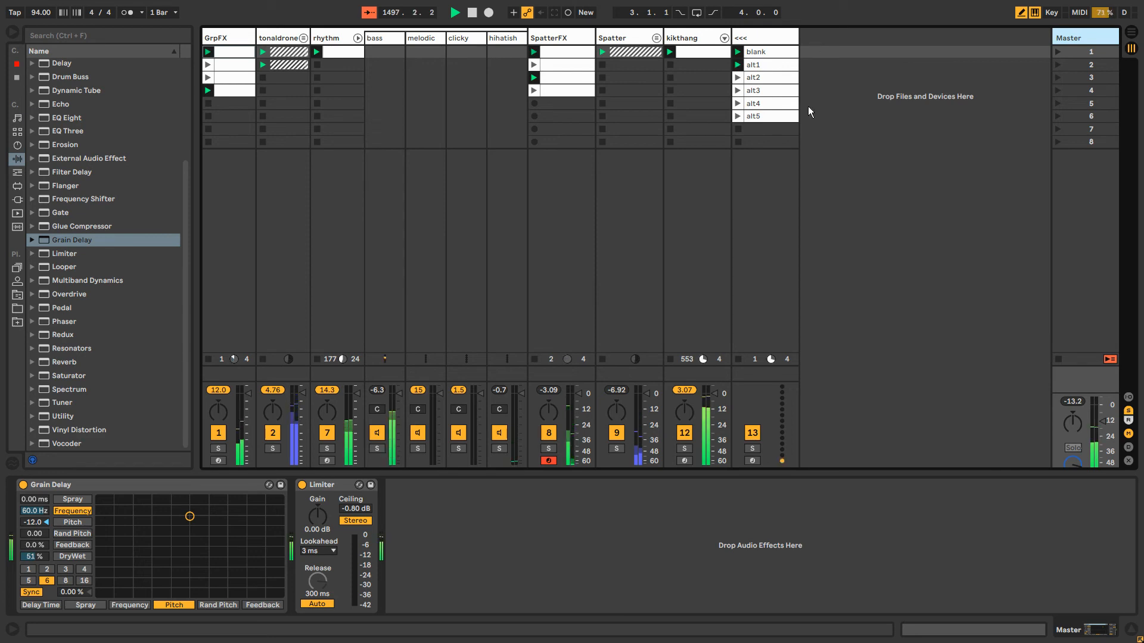
left_click(758, 31)
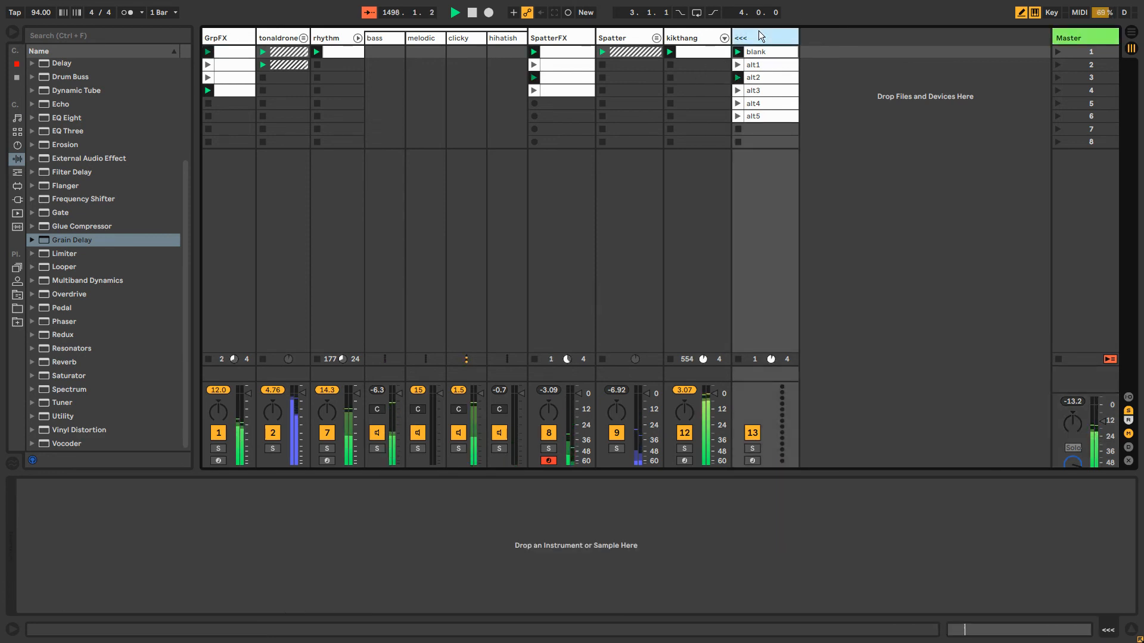
key("ctrl+shift+t")
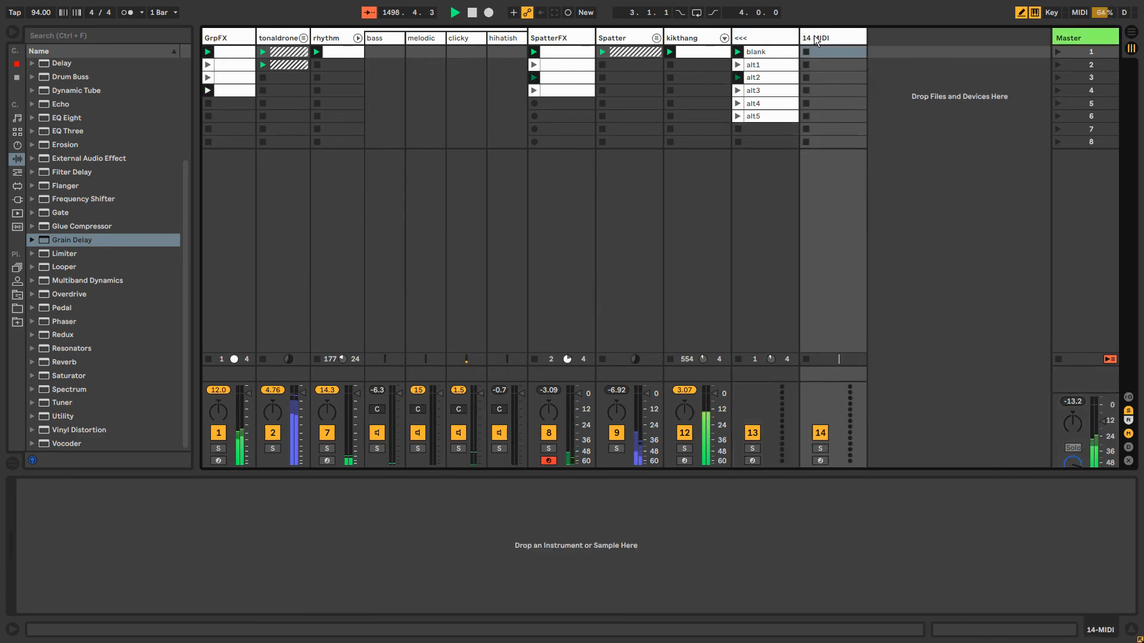
Move the Grain Delay from the Master track onto the new MIDI track
left_click(1054, 35)
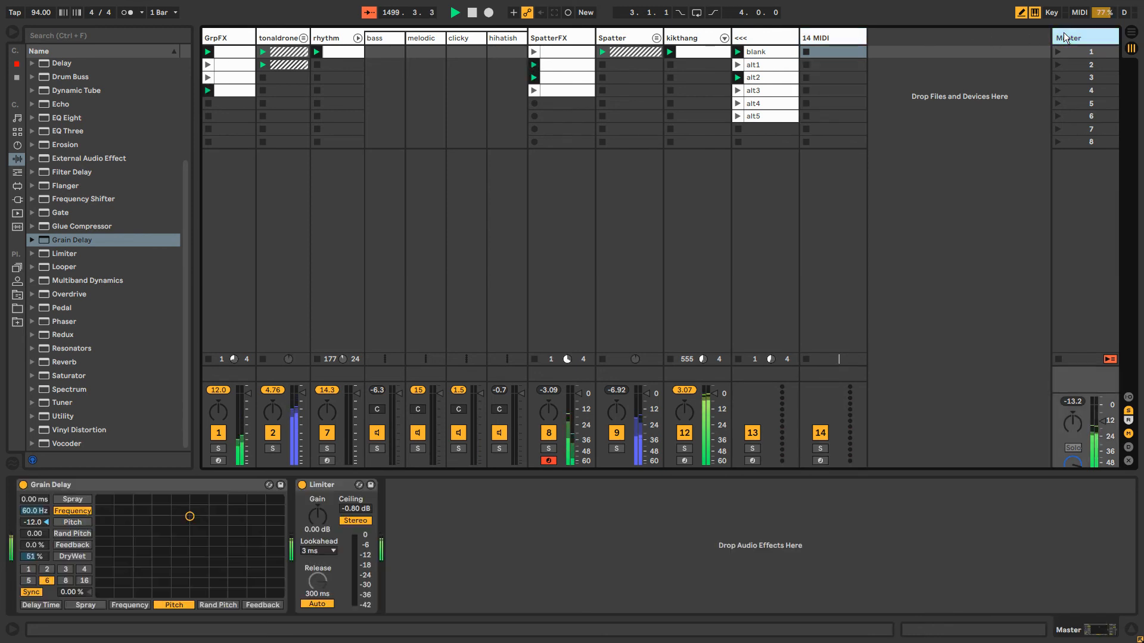
left_click_drag(159, 486, 836, 48)
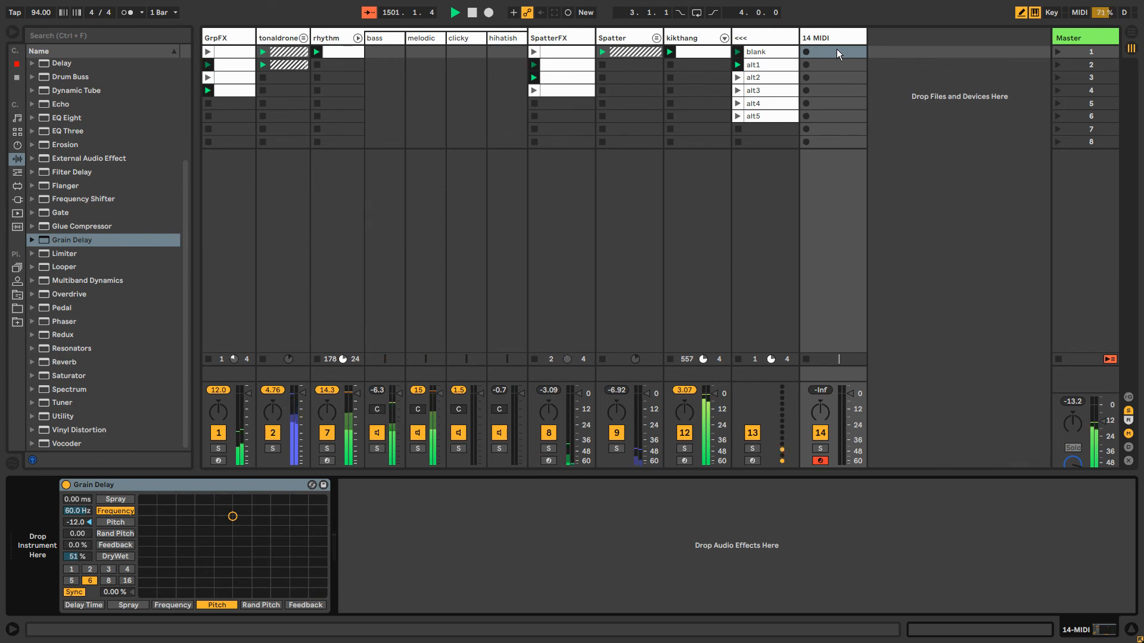
left_click(834, 36)
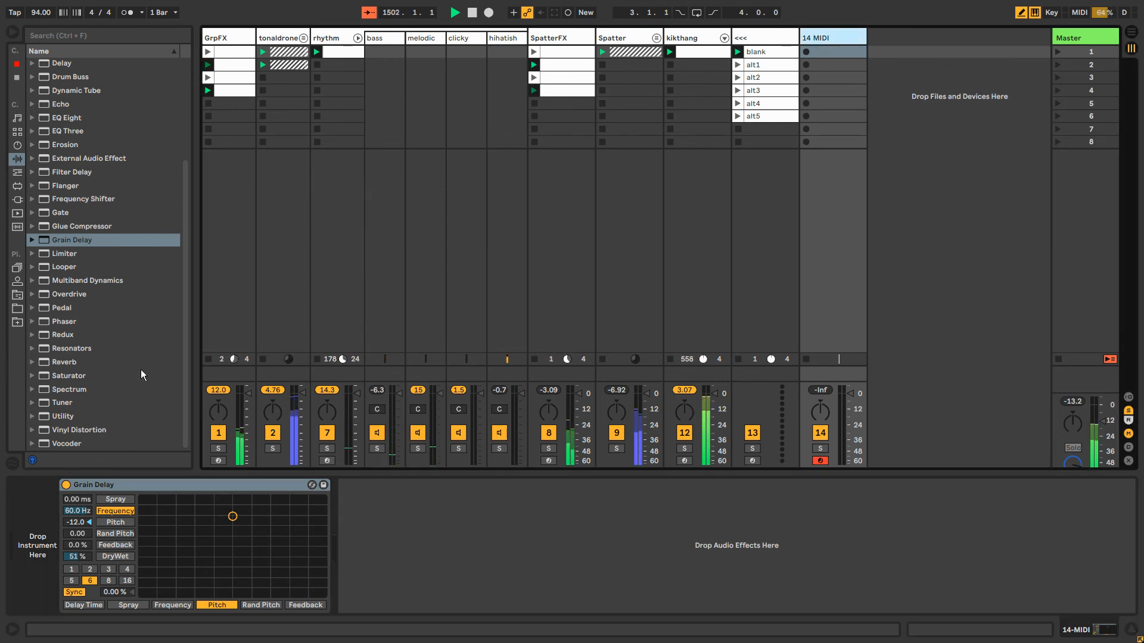
Insert an Overdrive ahead of the Limiter on the Master track and group it into an Audio Effect Rack
left_click(1081, 40)
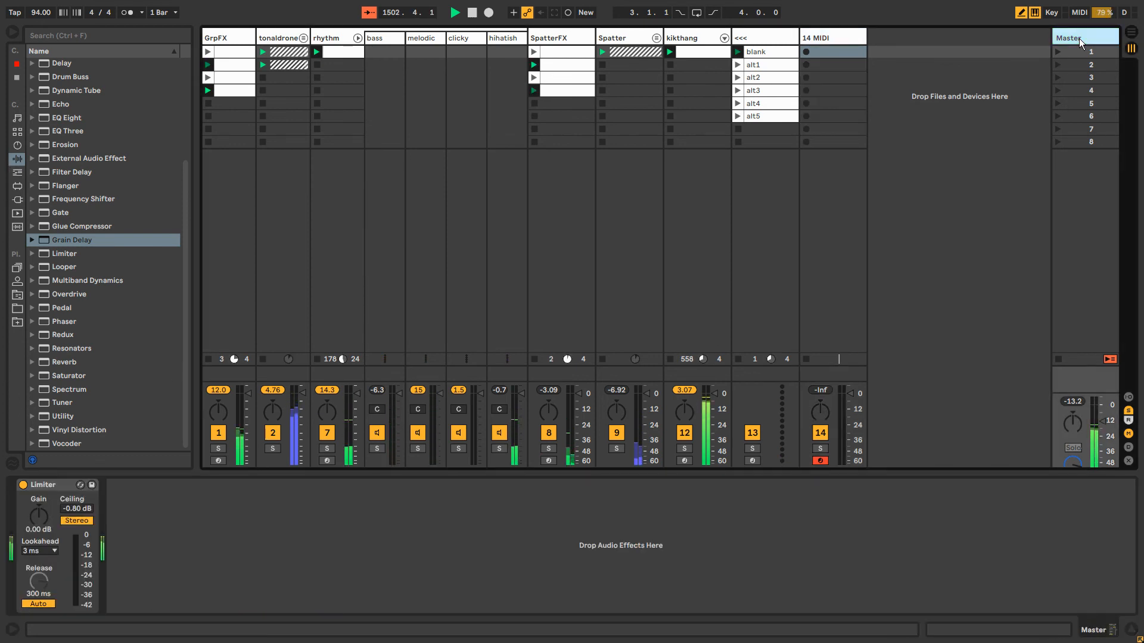
scroll(74, 150, "up", 5)
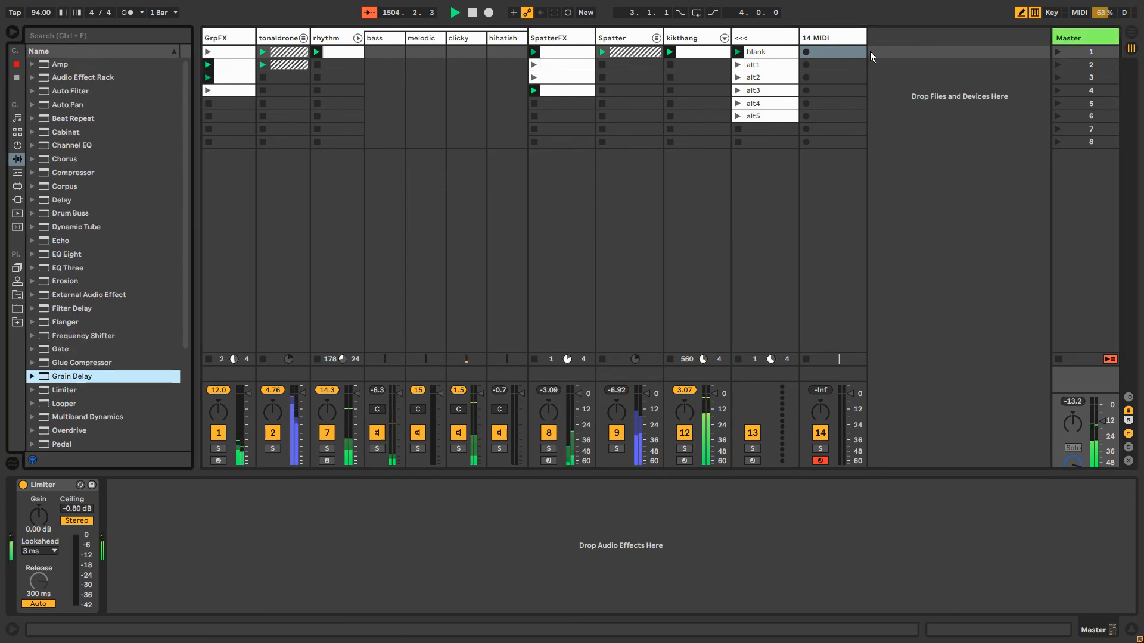
scroll(94, 259, "down", 5)
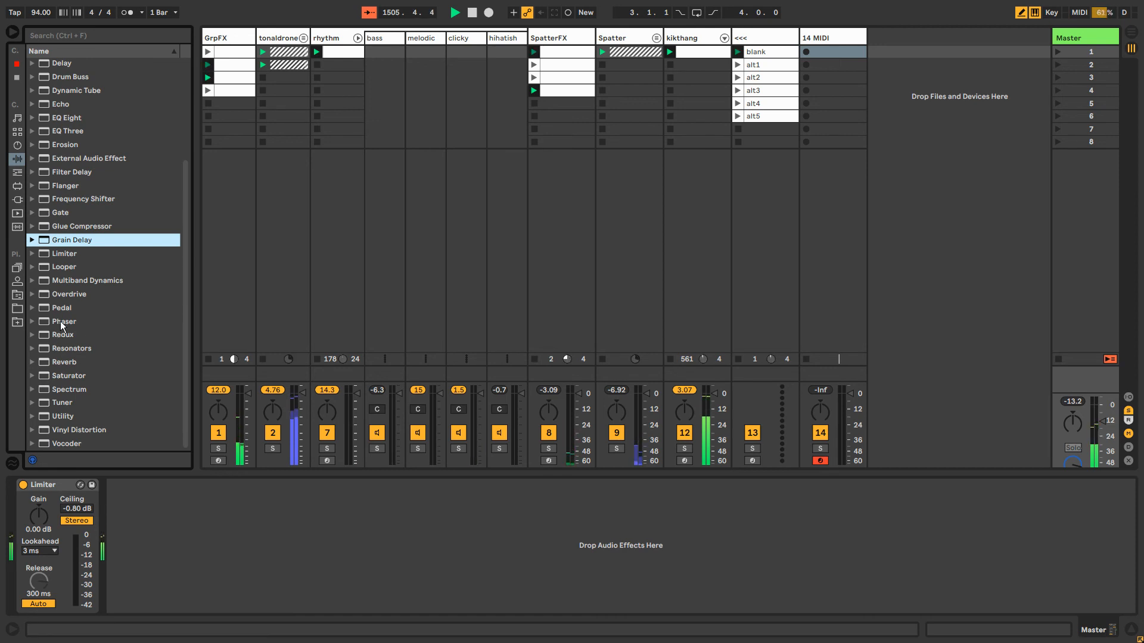
left_click_drag(65, 295, 38, 517)
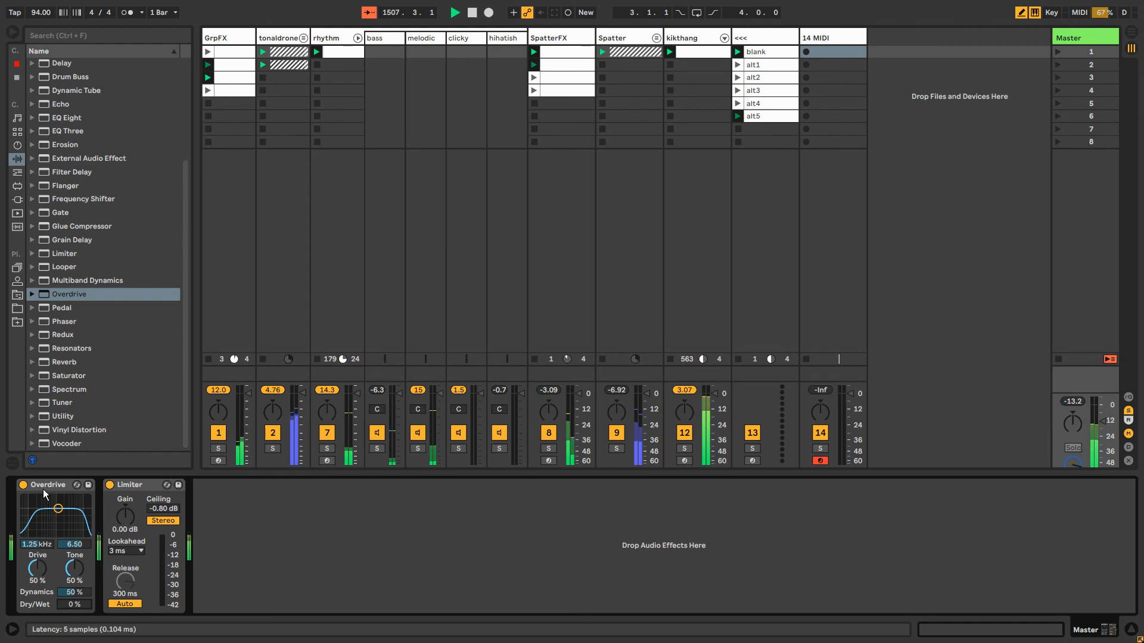
key("ctrl+g")
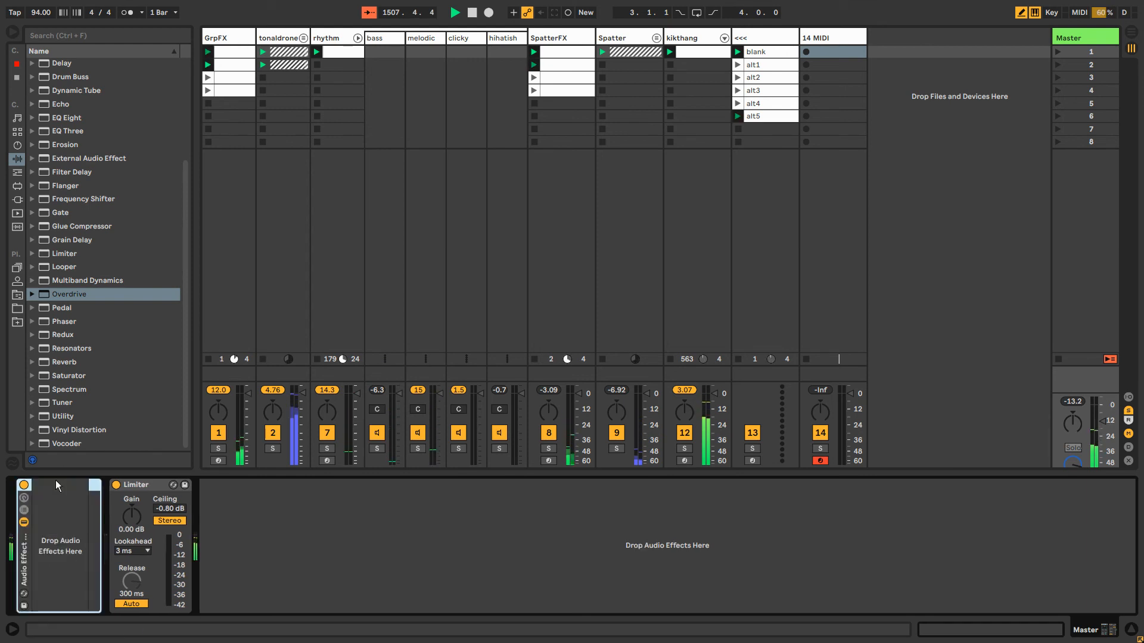
Show the macro controls of the Master track's effect rack and rename the rack auiothru
left_click(25, 498)
key("ctrl+r")
type("auio")
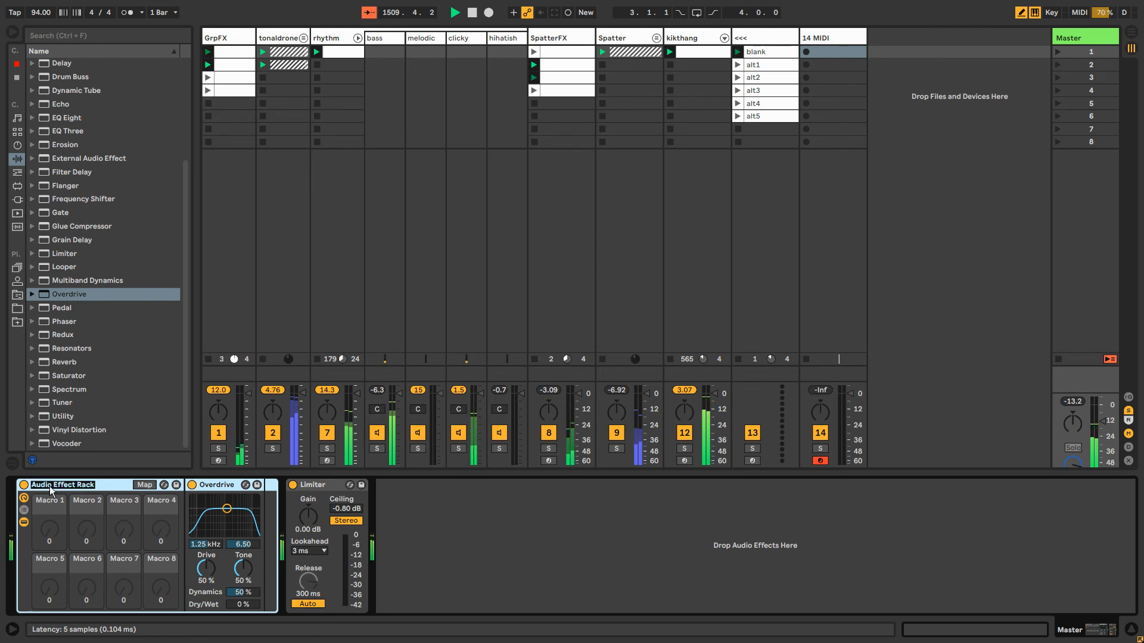
type("thruy")
key("BackSpace")
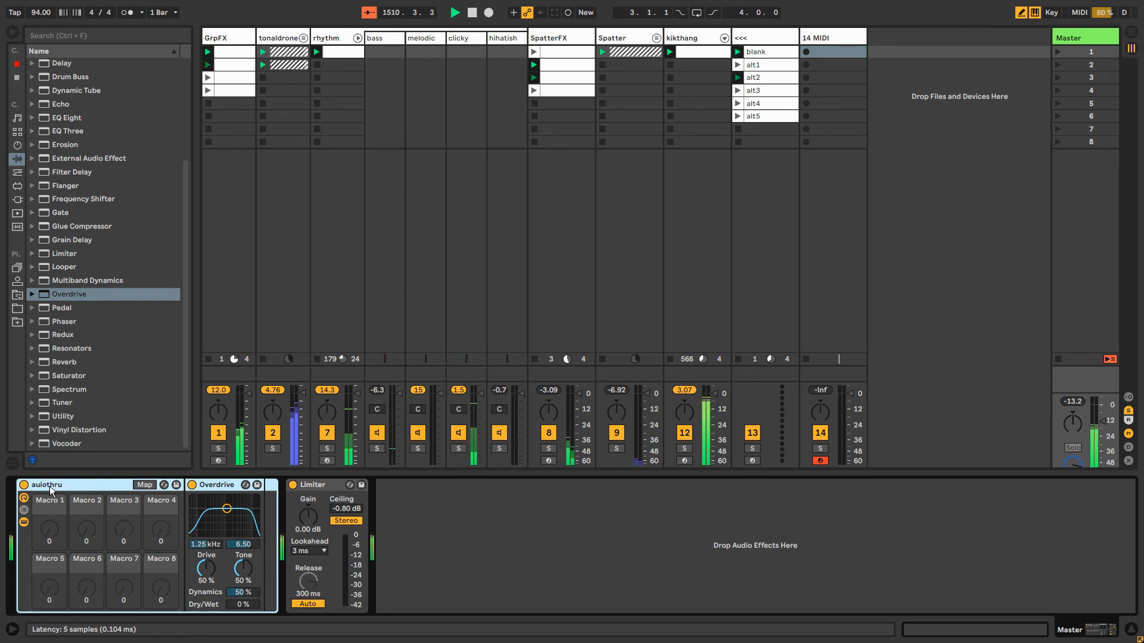
key("Return")
Show the auiothru rack's chain list and delete the Overdrive from its chain
left_click(23, 511)
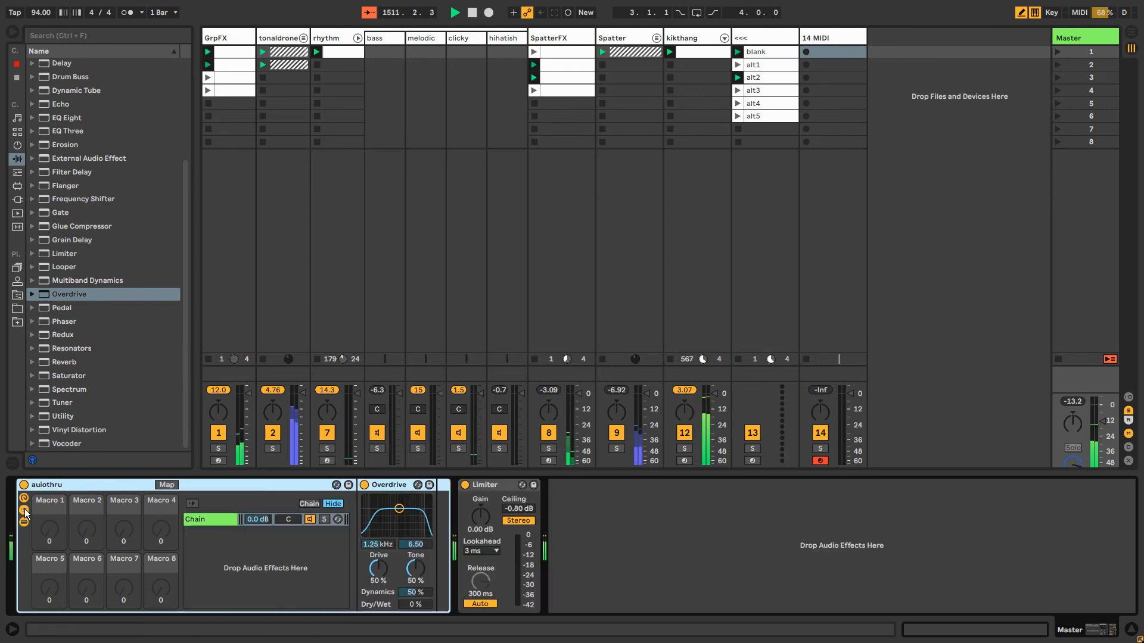
left_click(377, 486)
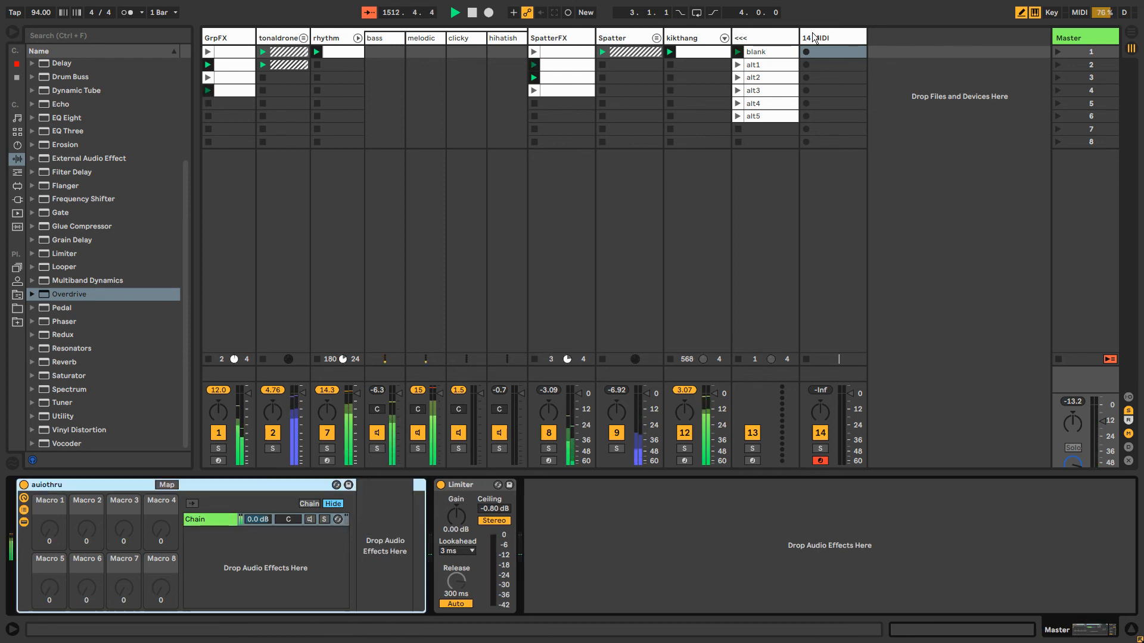
Route the new MIDI track's audio output to Sends Only and rename the track MASTERFX
left_click(814, 37)
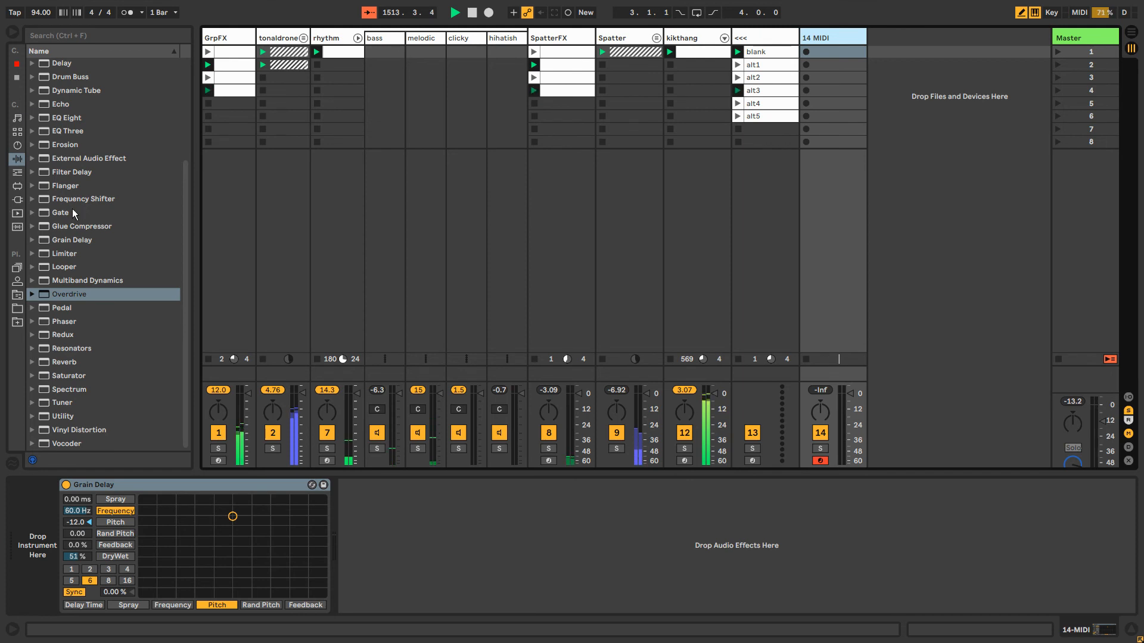
scroll(73, 212, "up", 5)
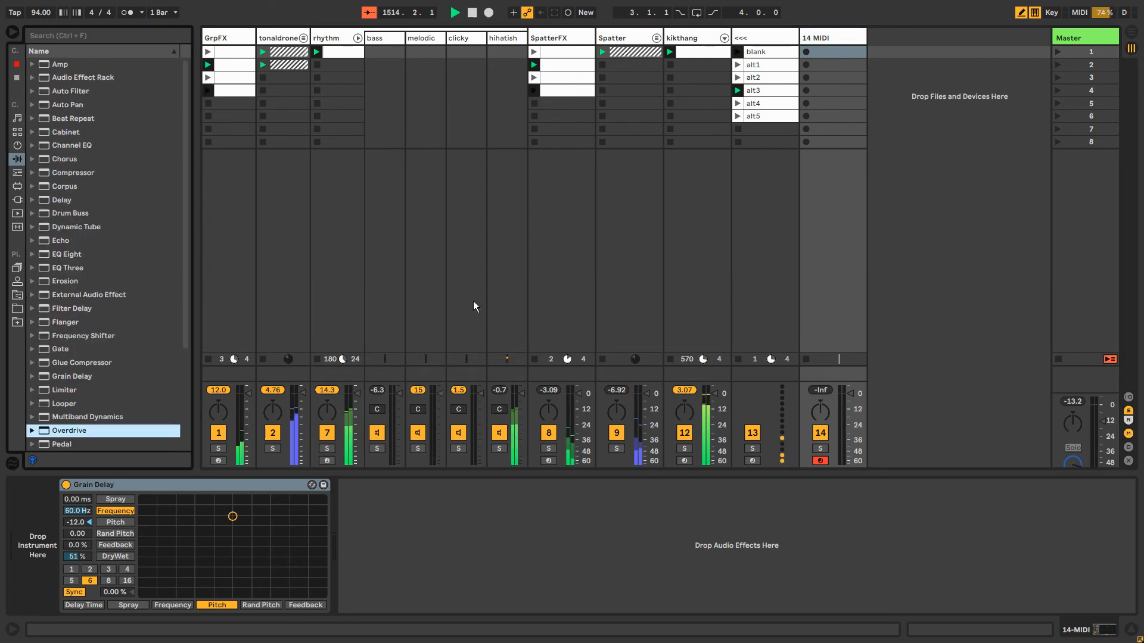
left_click(1128, 396)
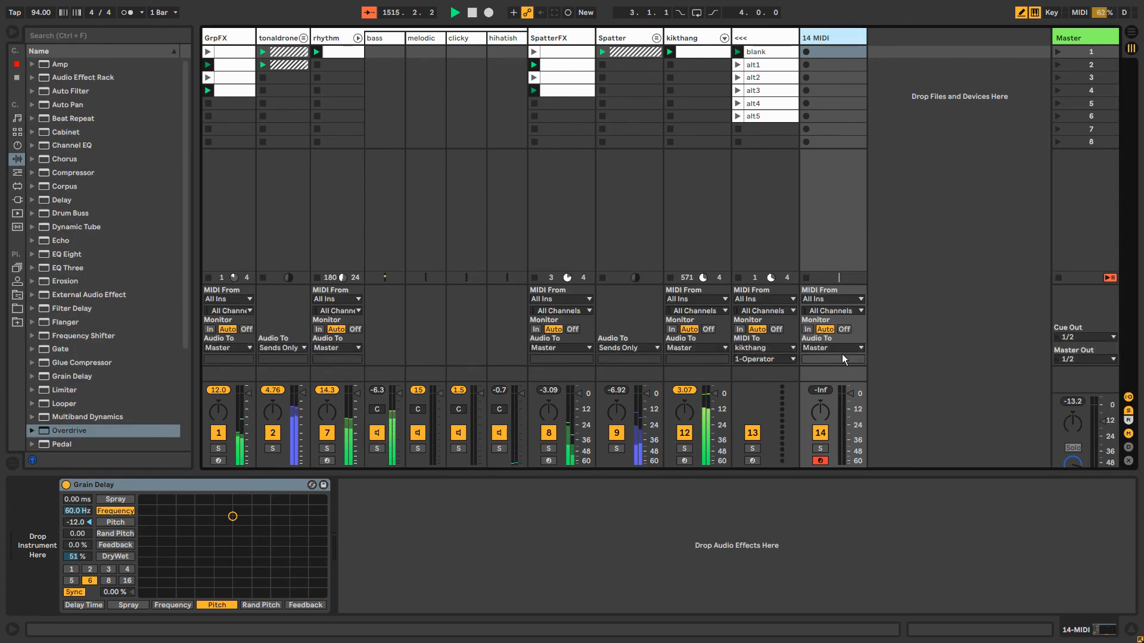
left_click(838, 350)
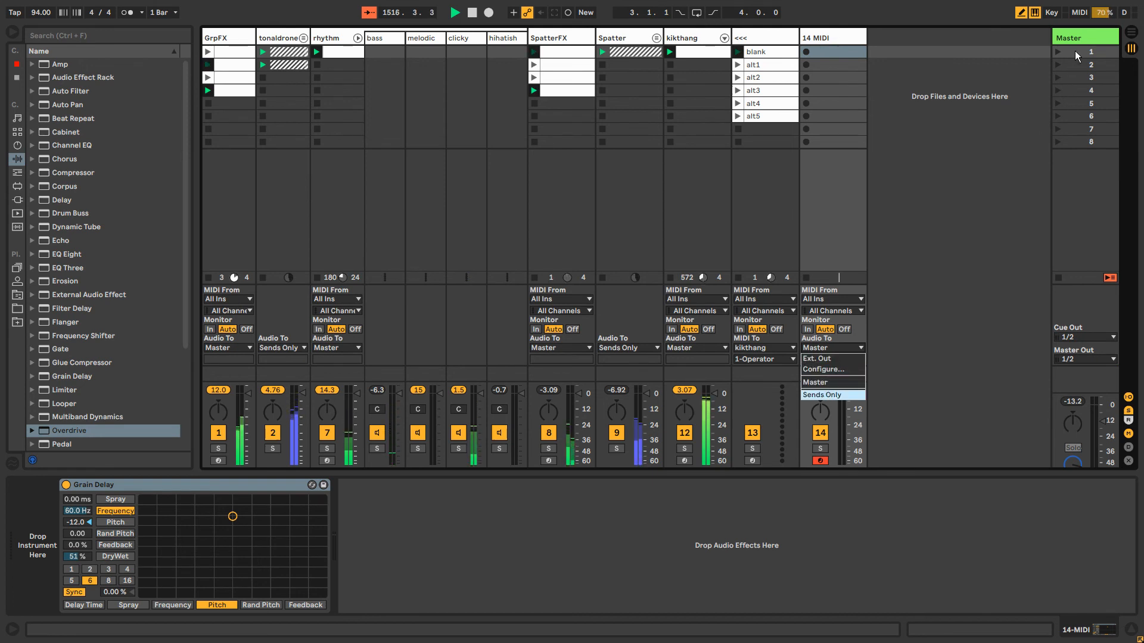
left_click(822, 395)
key("ctrl+r")
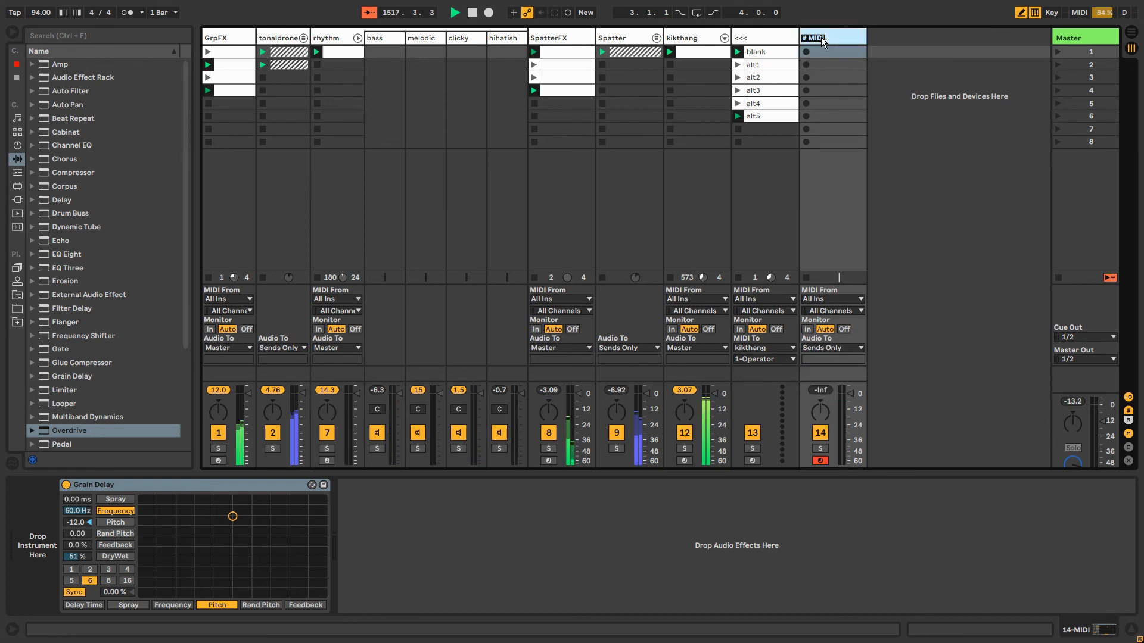
key("Return")
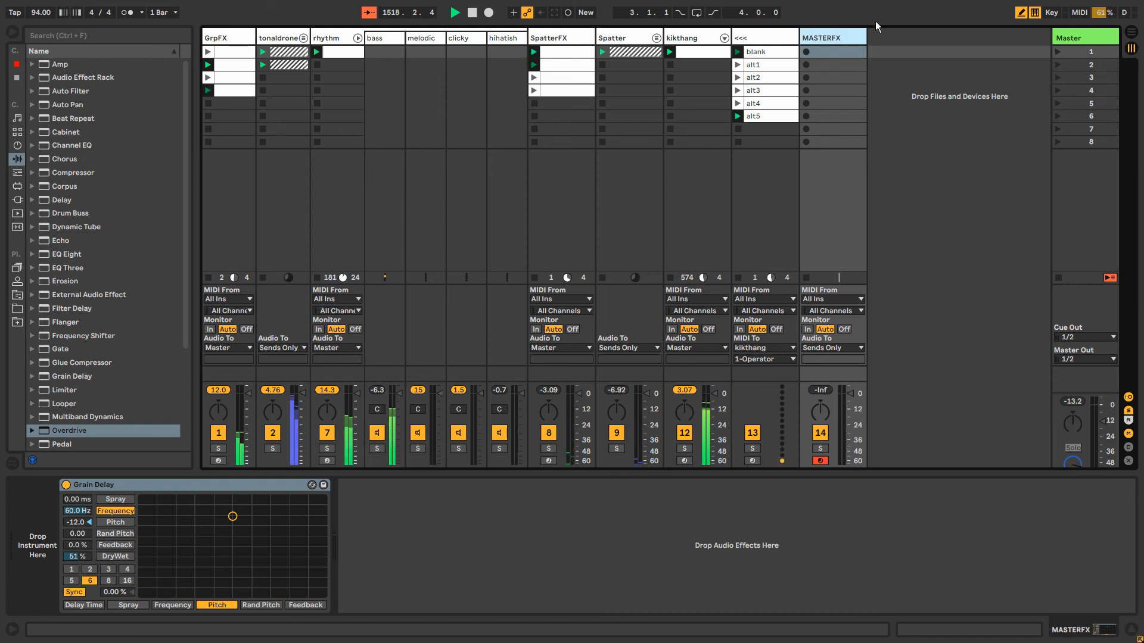
Collapse the auiothru rack on the Master track and insert a Gate ahead of the Grain Delay on the MASTERFX track
left_click(1070, 40)
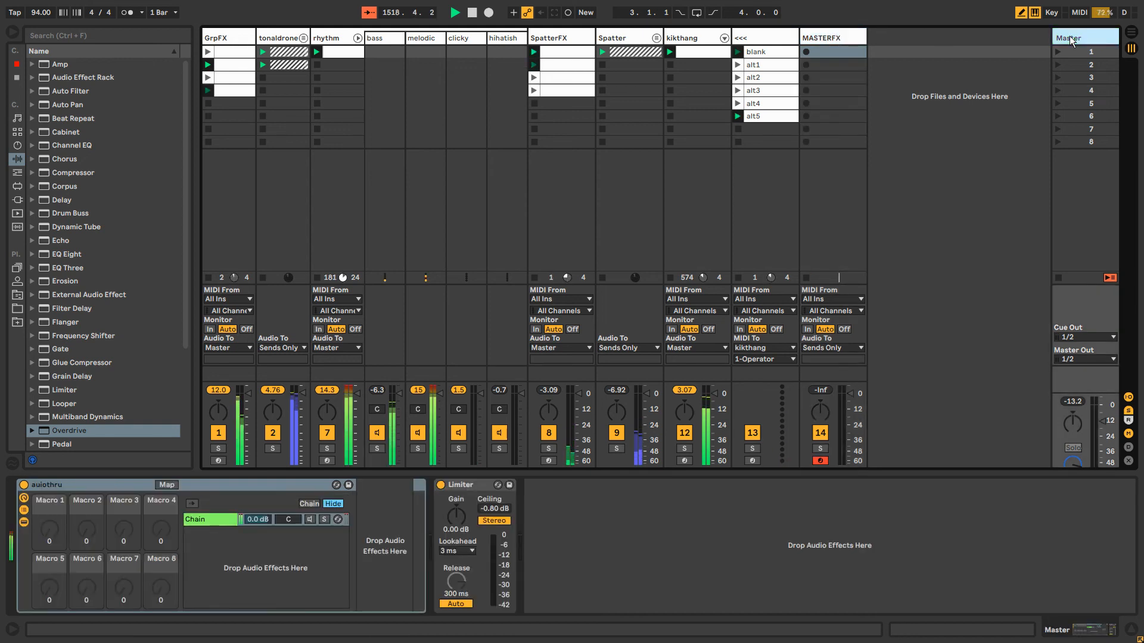
double_click(65, 485)
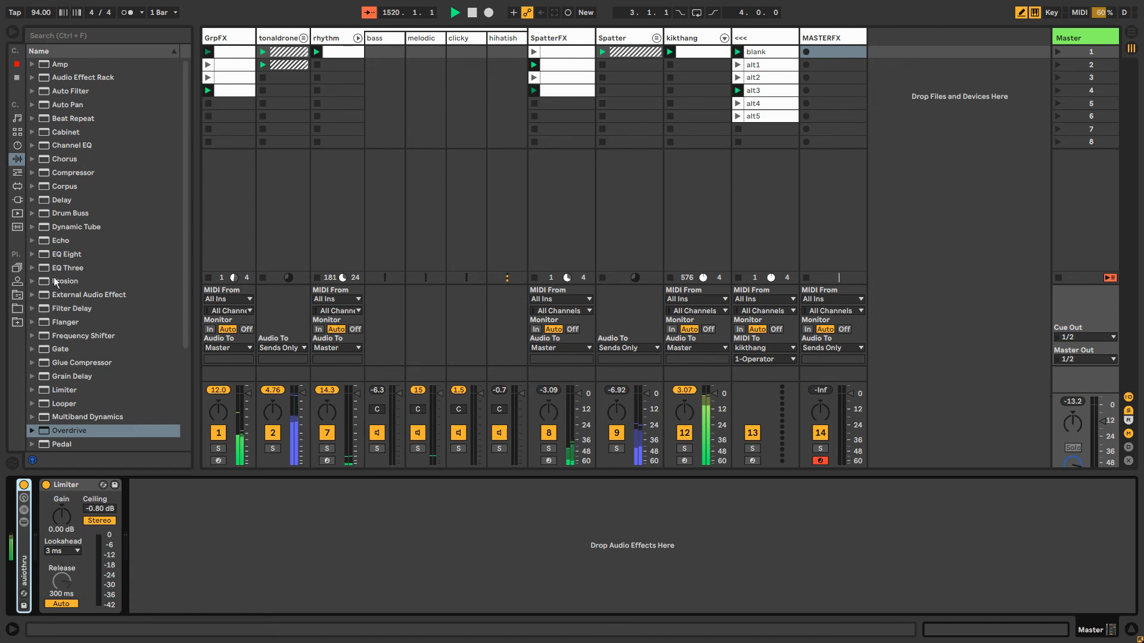
left_click(59, 349)
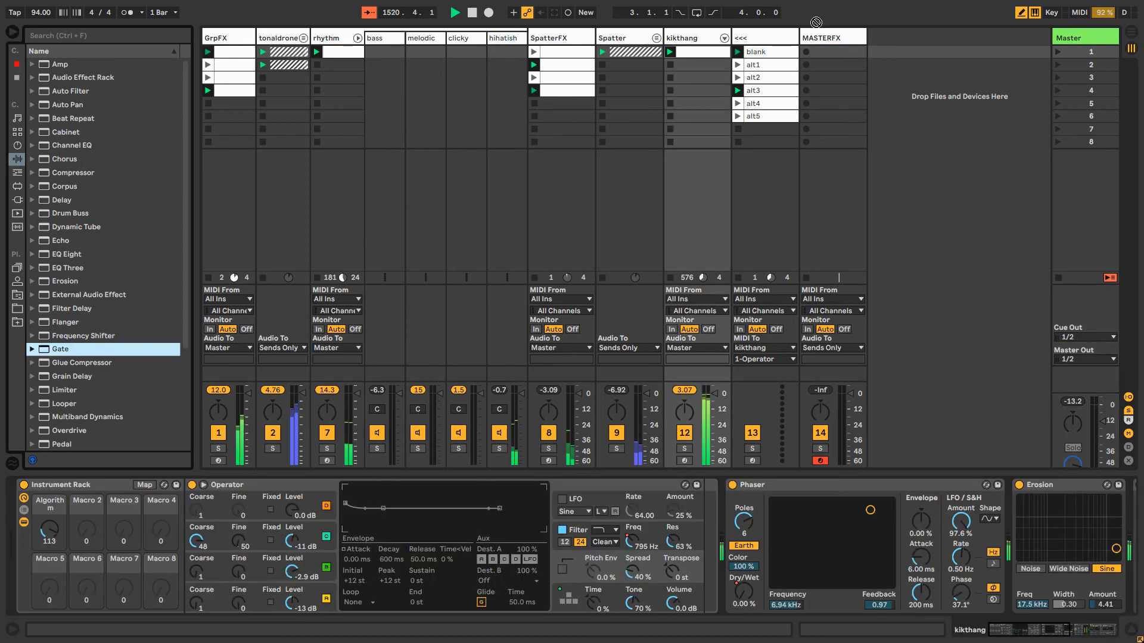
left_click(822, 38)
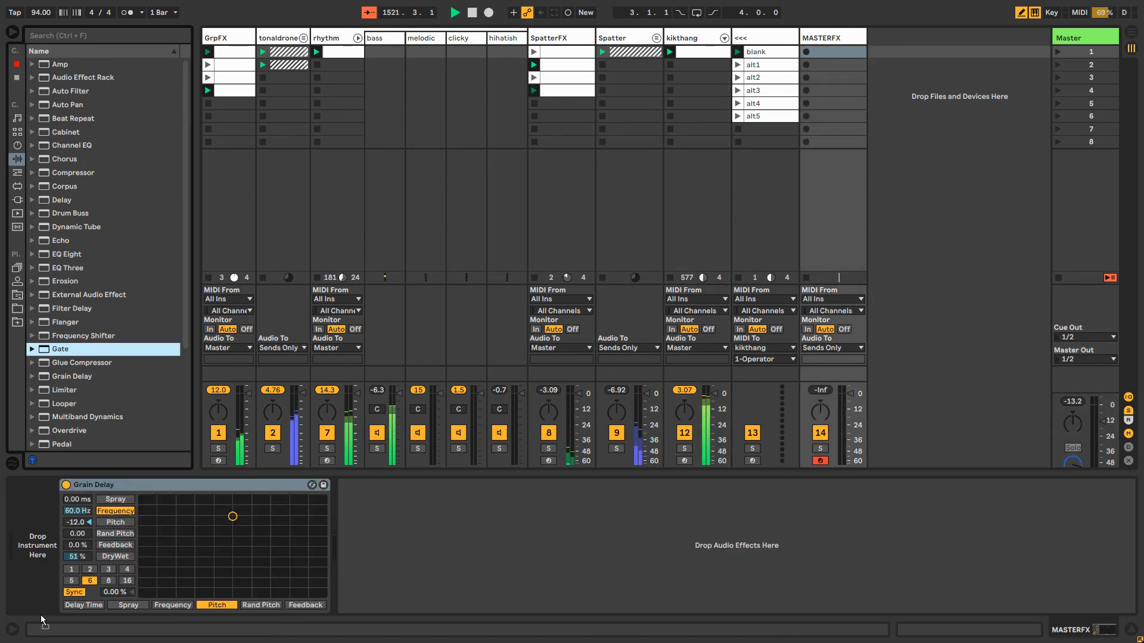
left_click(54, 592)
left_click_drag(53, 592, 55, 589)
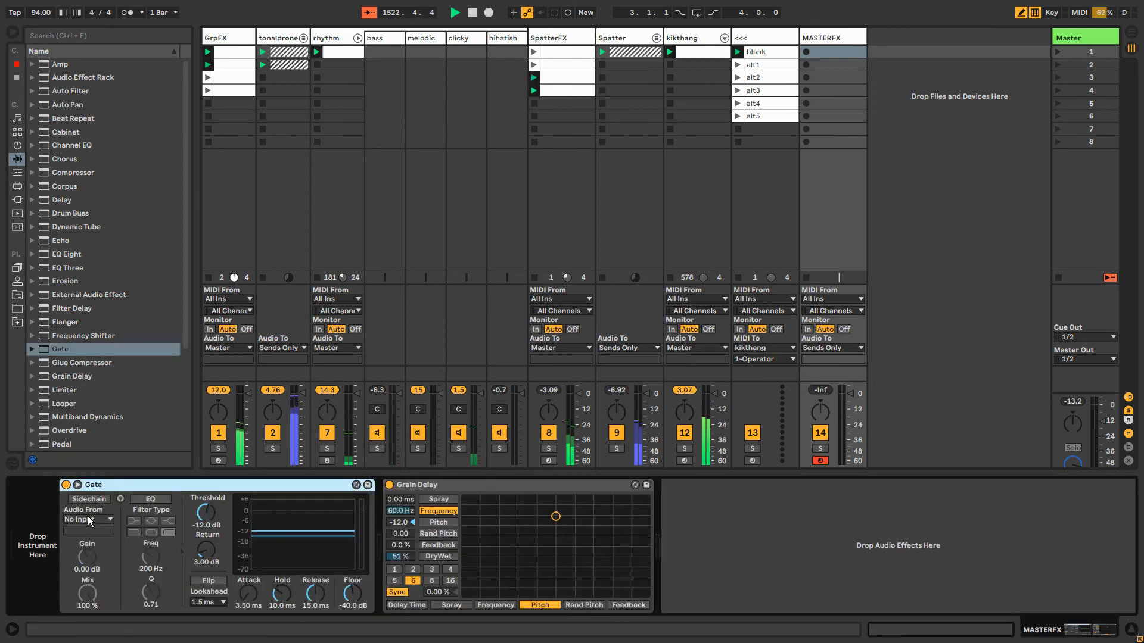
Sidechain the MASTERFX Gate from Master's auiothru | Chain | Post FX, with sidechain listen on and the threshold at -inf dB
left_click(89, 520)
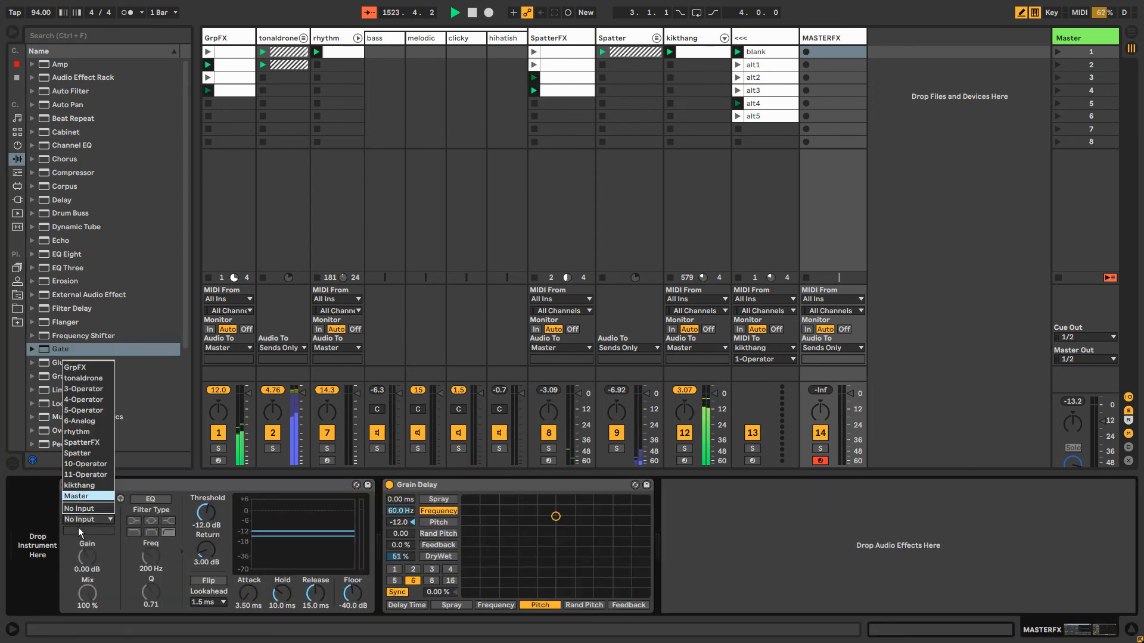
left_click(79, 528)
left_click(80, 528)
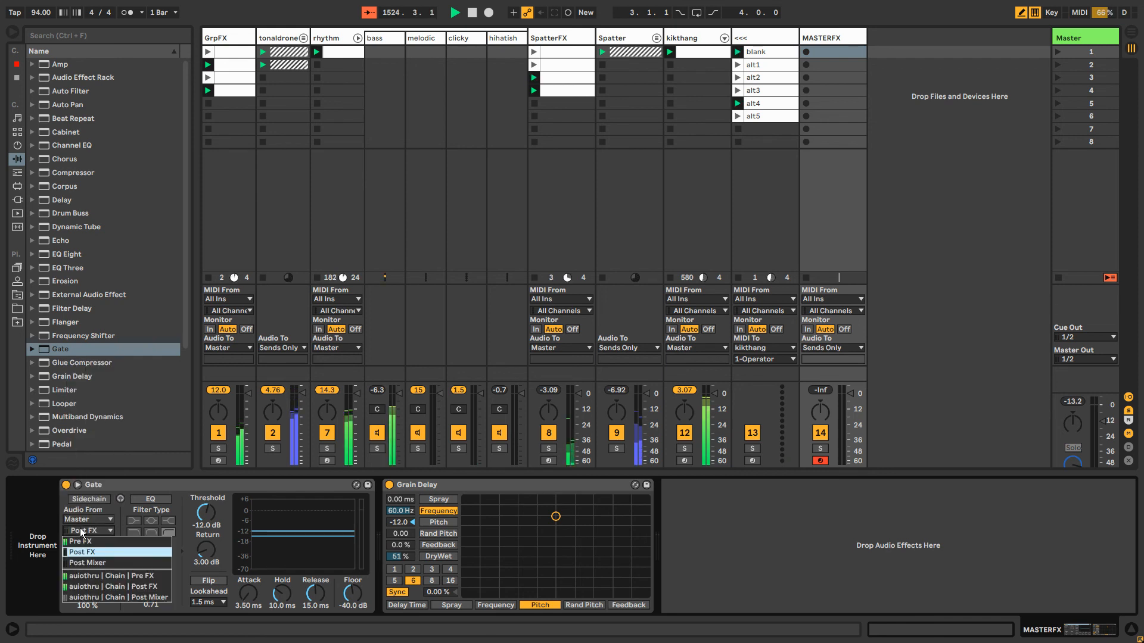
left_click(102, 590)
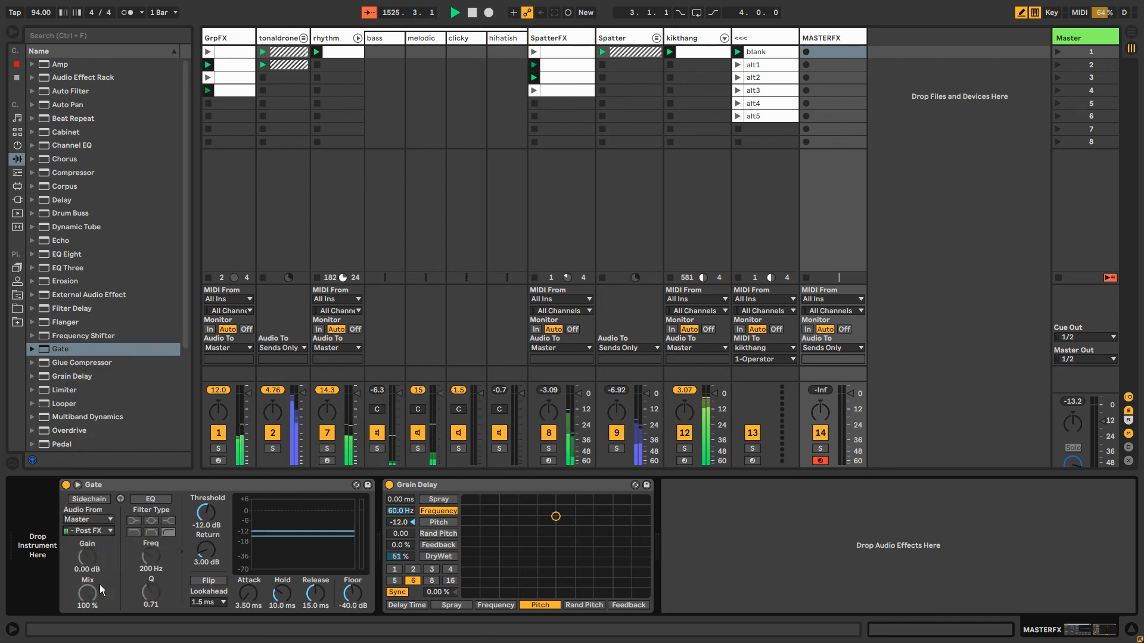
left_click(101, 531)
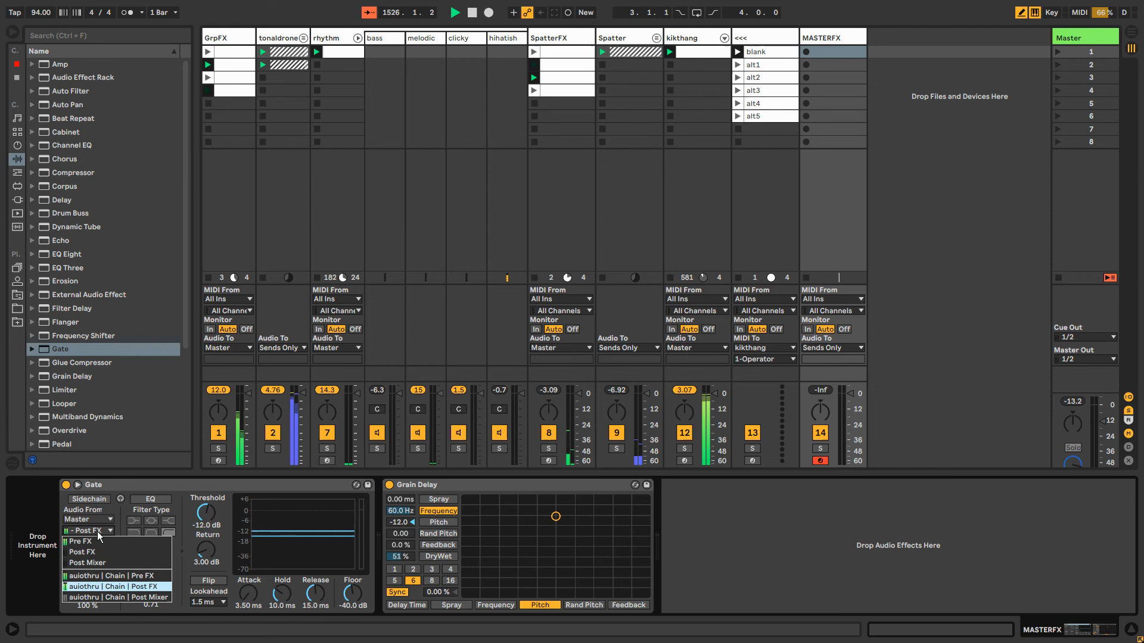
left_click(103, 587)
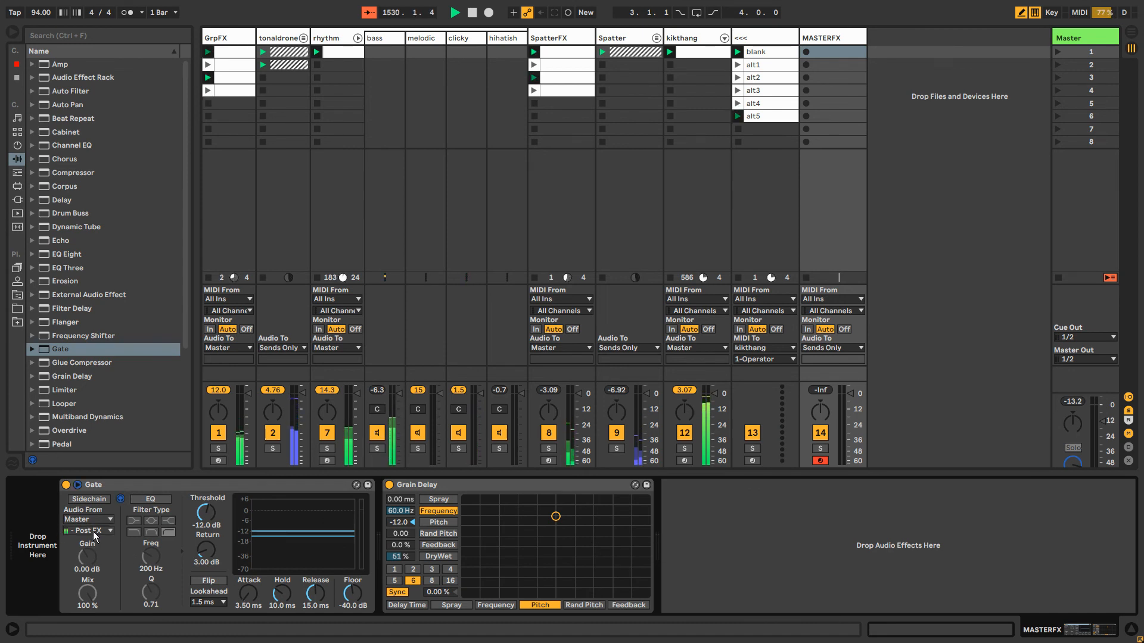
left_click(94, 500)
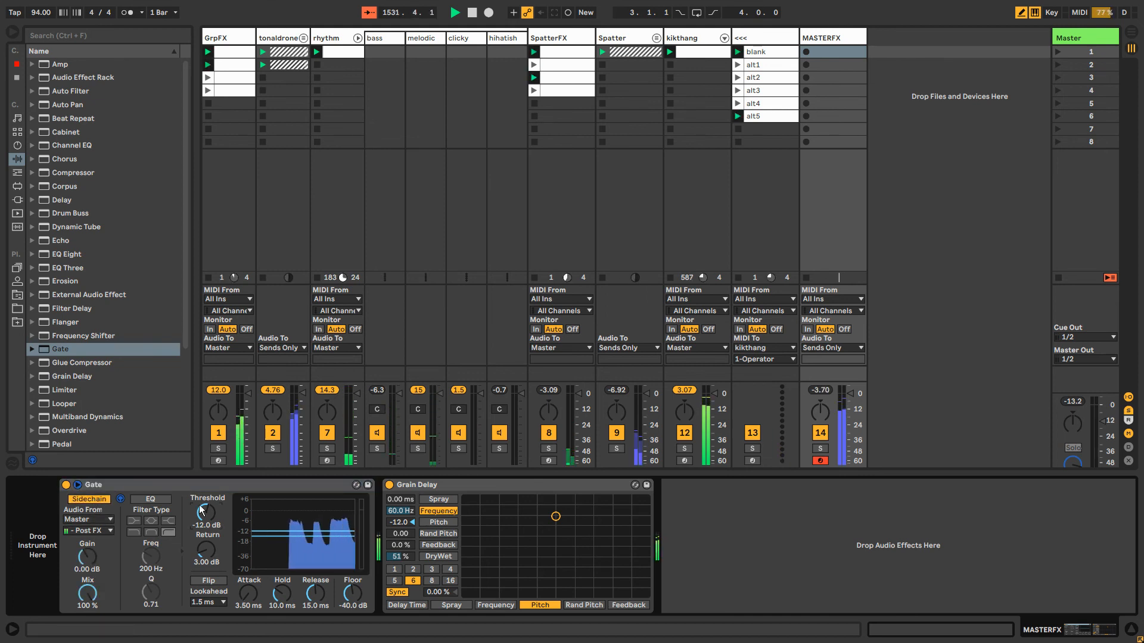
left_click_drag(200, 512, 200, 548)
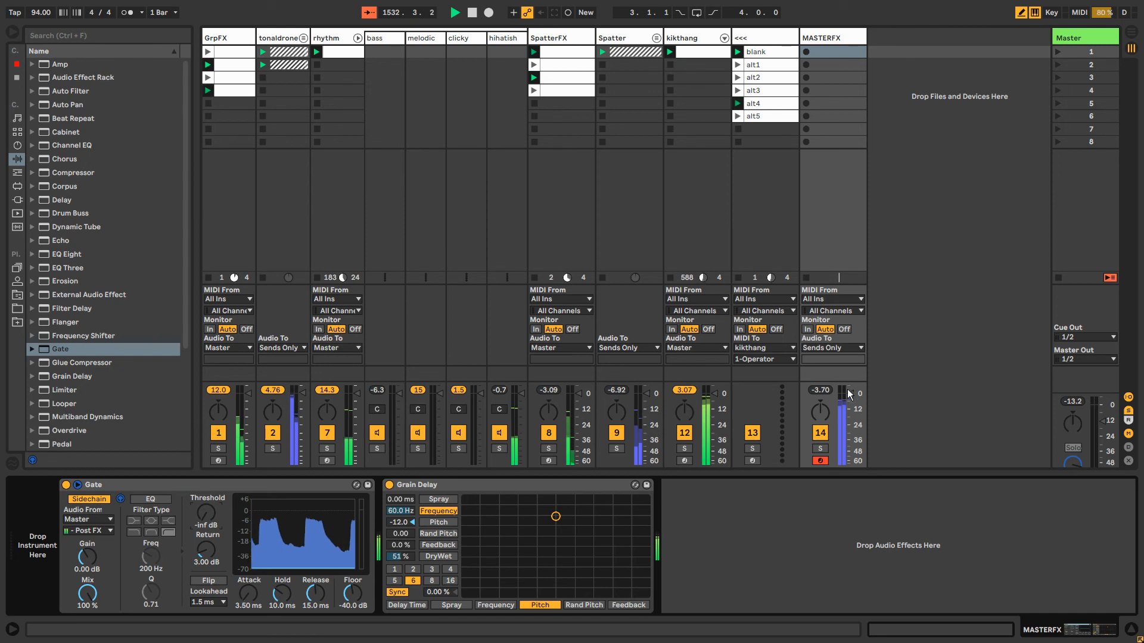
Insert a Gate between the auiothru rack and the Limiter on the Master track
left_click(1089, 55)
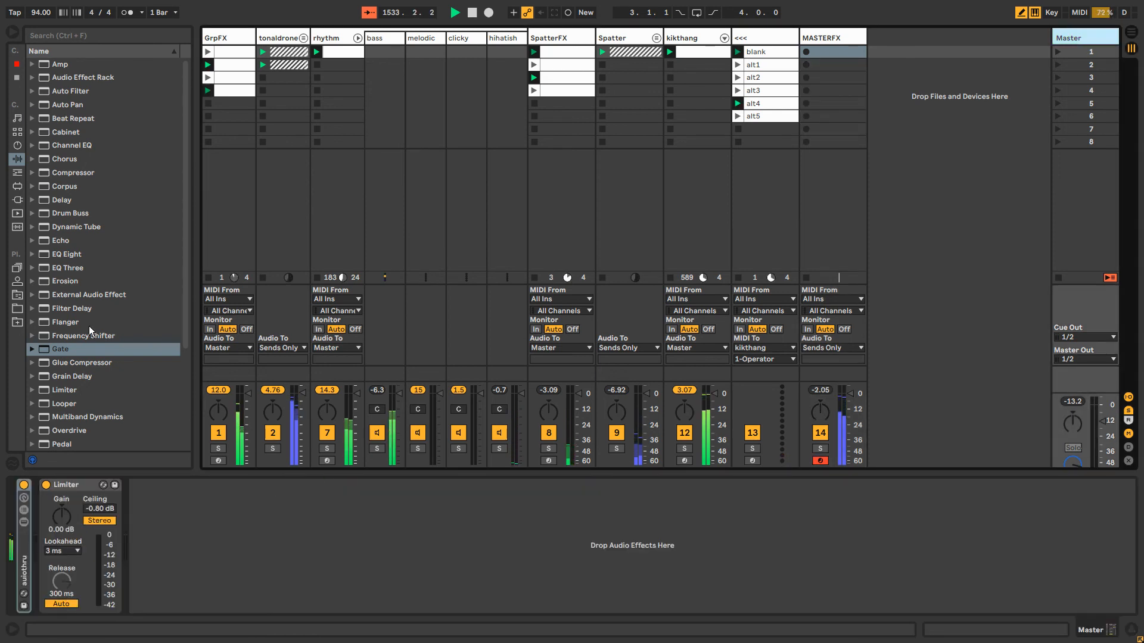
left_click_drag(67, 350, 40, 492)
left_click(834, 48)
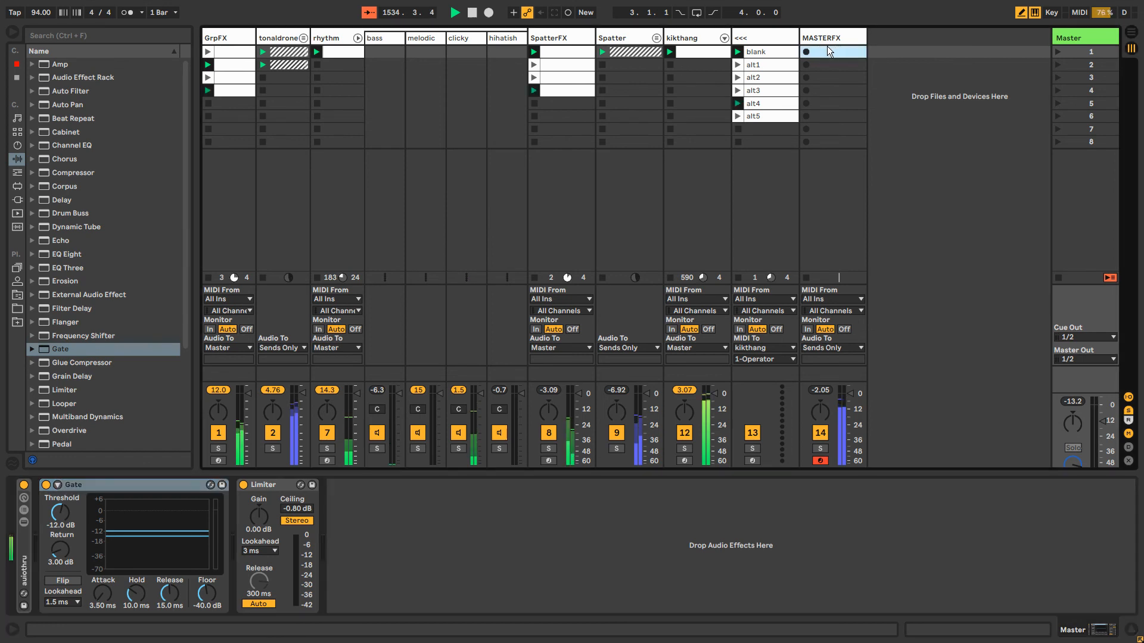
left_click(1088, 46)
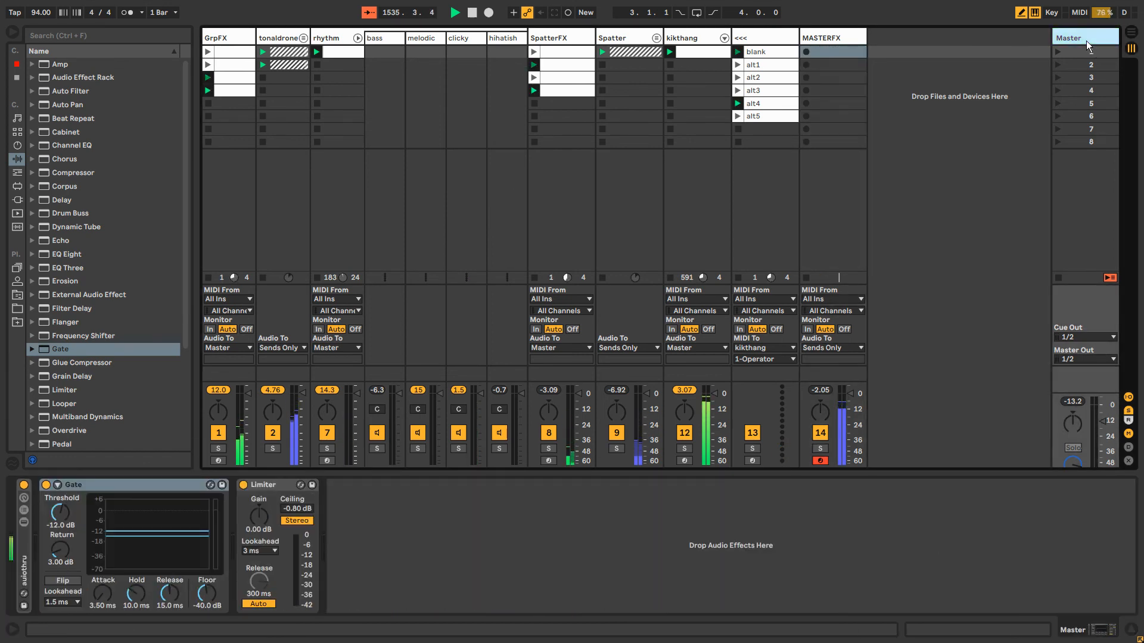
Inspect the auiothru rack's chain on the Master track and collapse the rack again
left_click(24, 541)
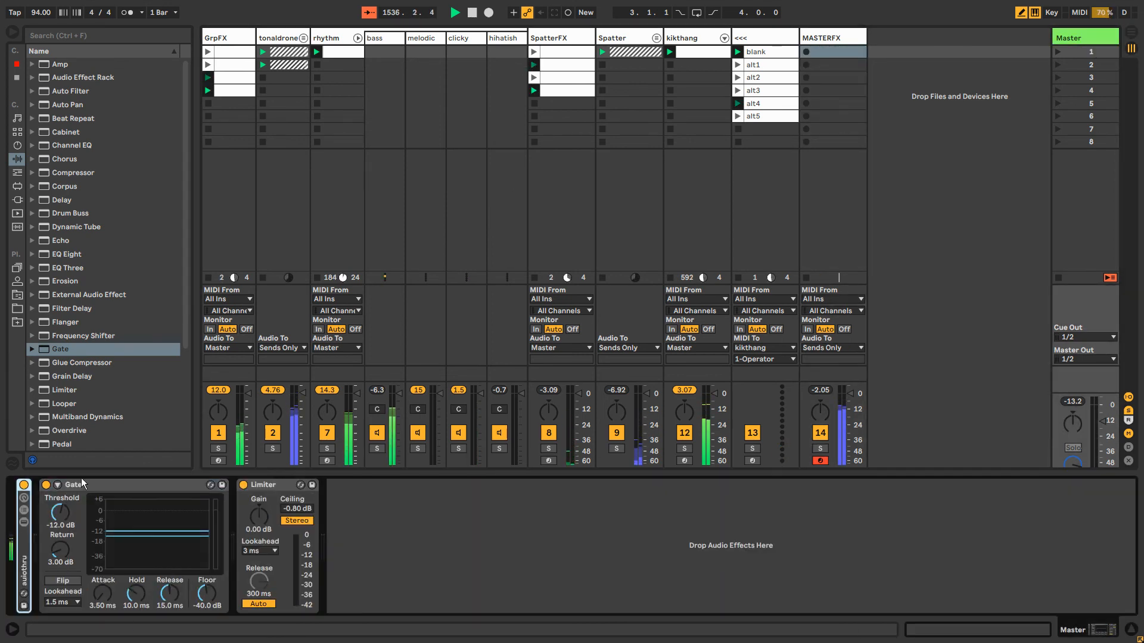
double_click(22, 549)
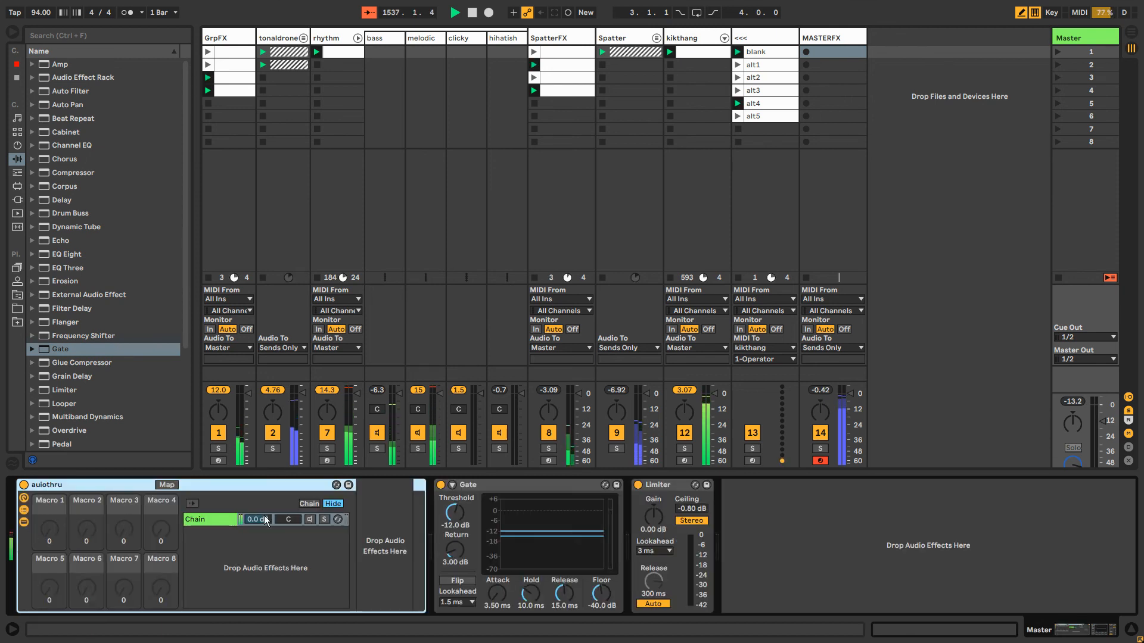
double_click(101, 485)
left_click(100, 486)
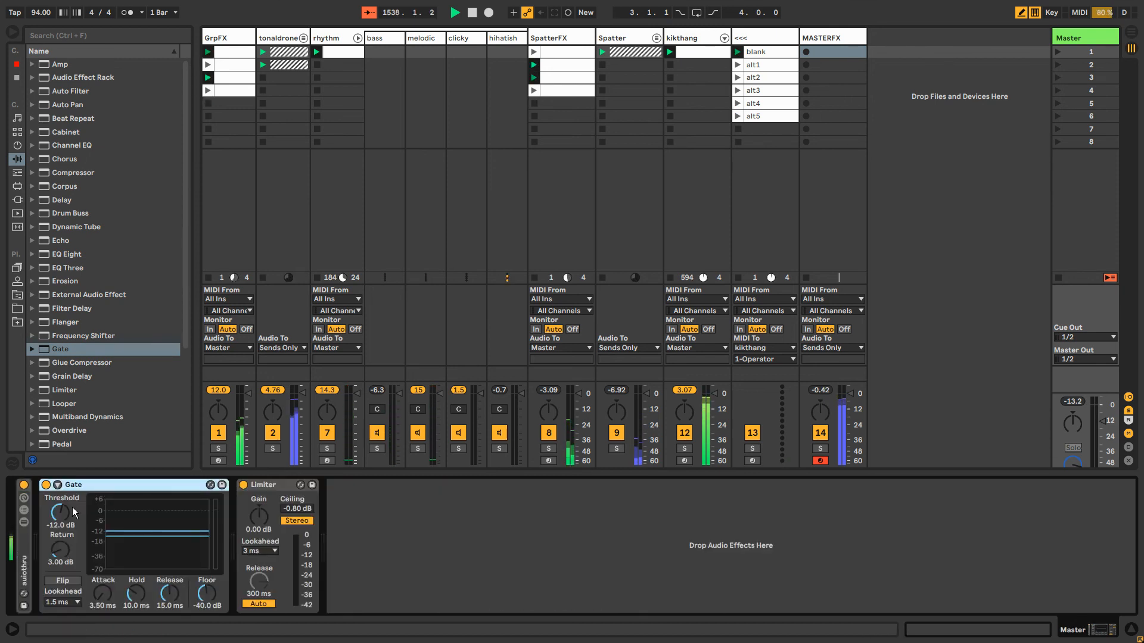
Sidechain the Master track's Gate from MASTERFX Post FX, with sidechain listen on and the threshold at -inf dB
left_click(58, 484)
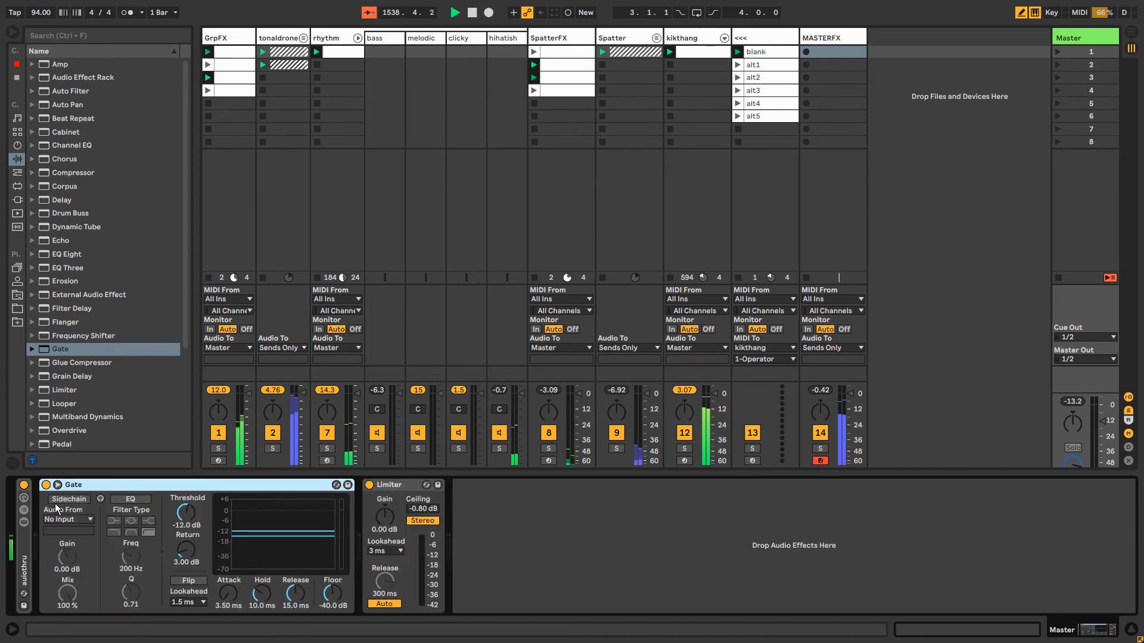
left_click(69, 500)
left_click(68, 520)
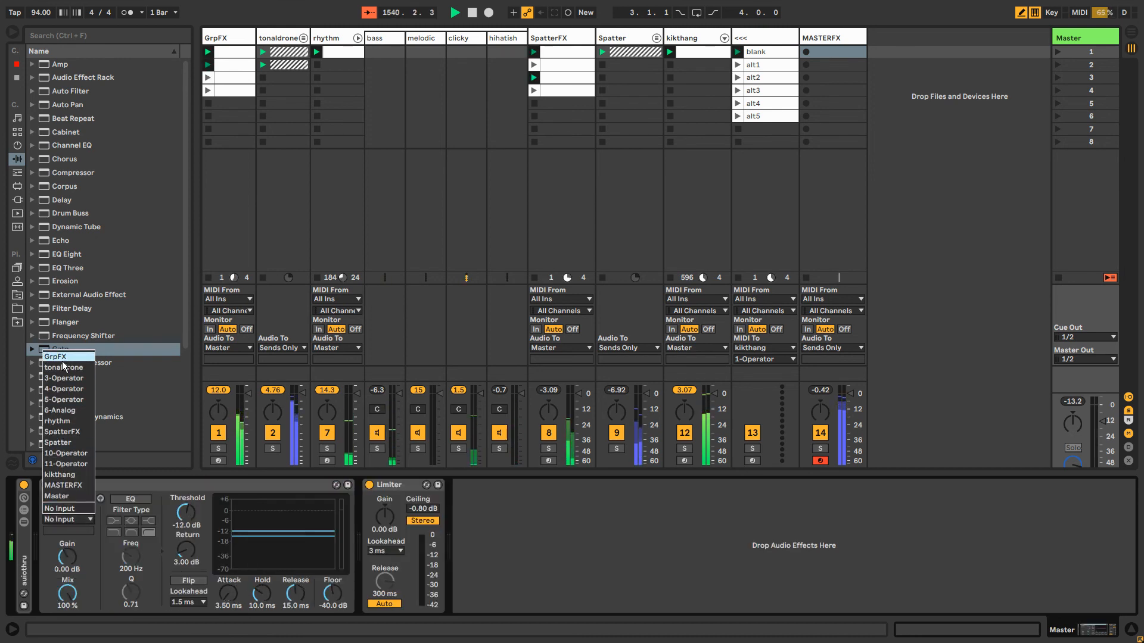
left_click(59, 486)
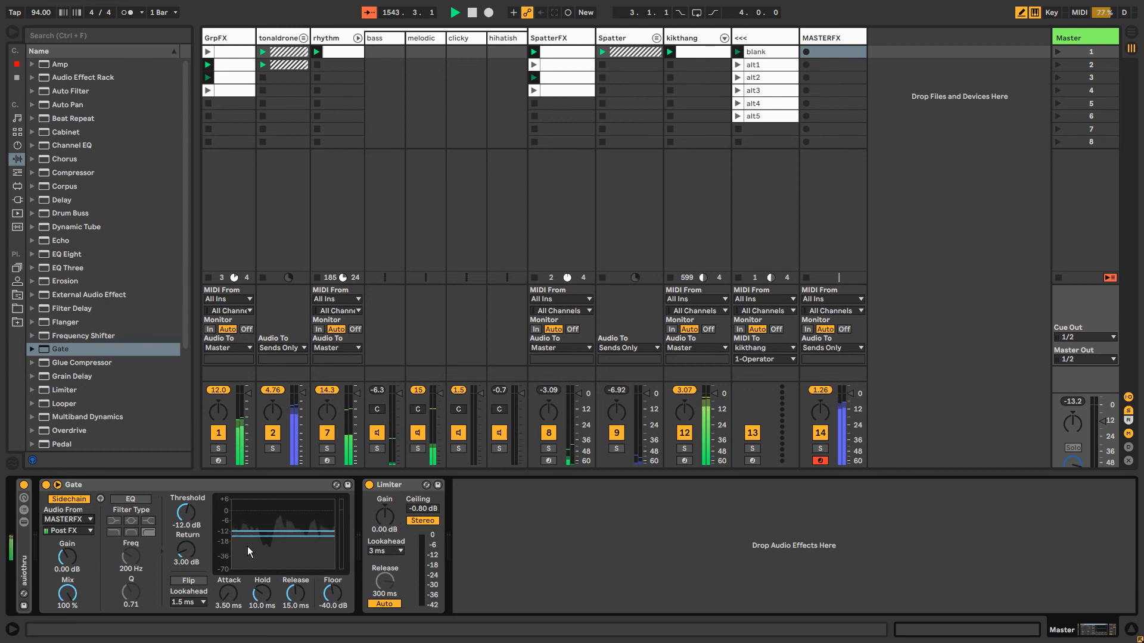
left_click_drag(172, 518, 172, 572)
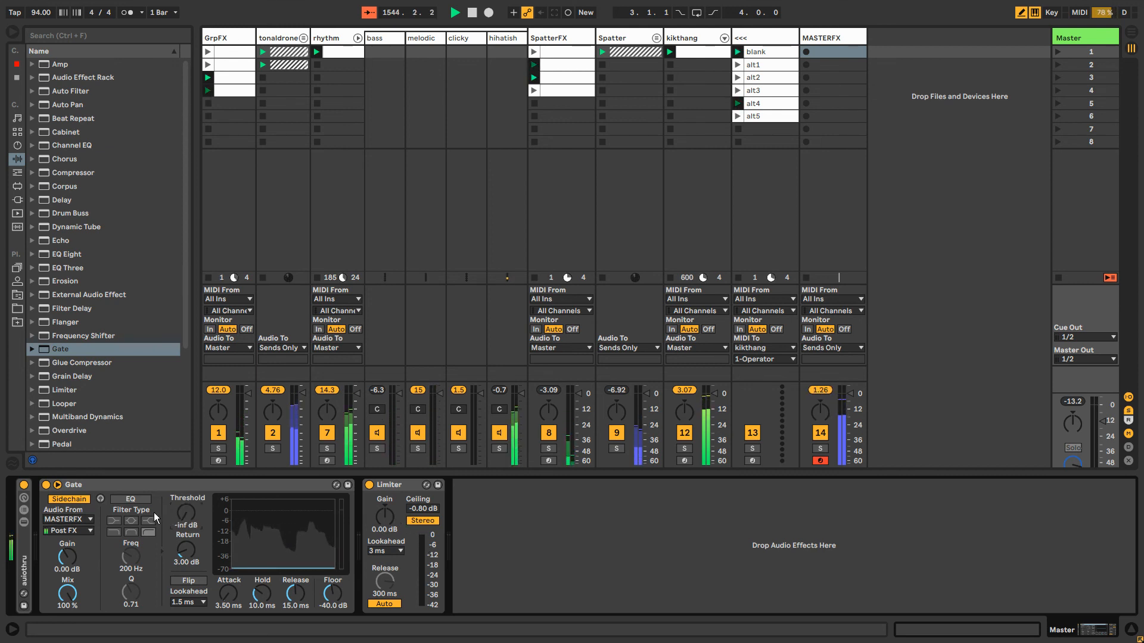
left_click(100, 499)
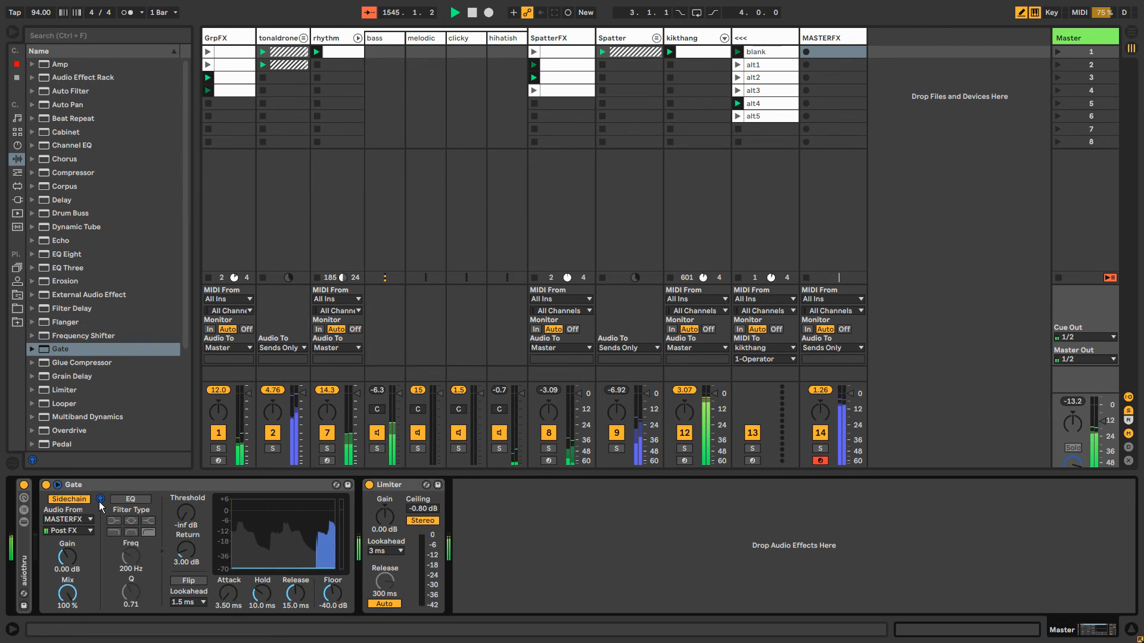
Collapse the Gate devices on both the MASTERFX and Master tracks
left_click(825, 41)
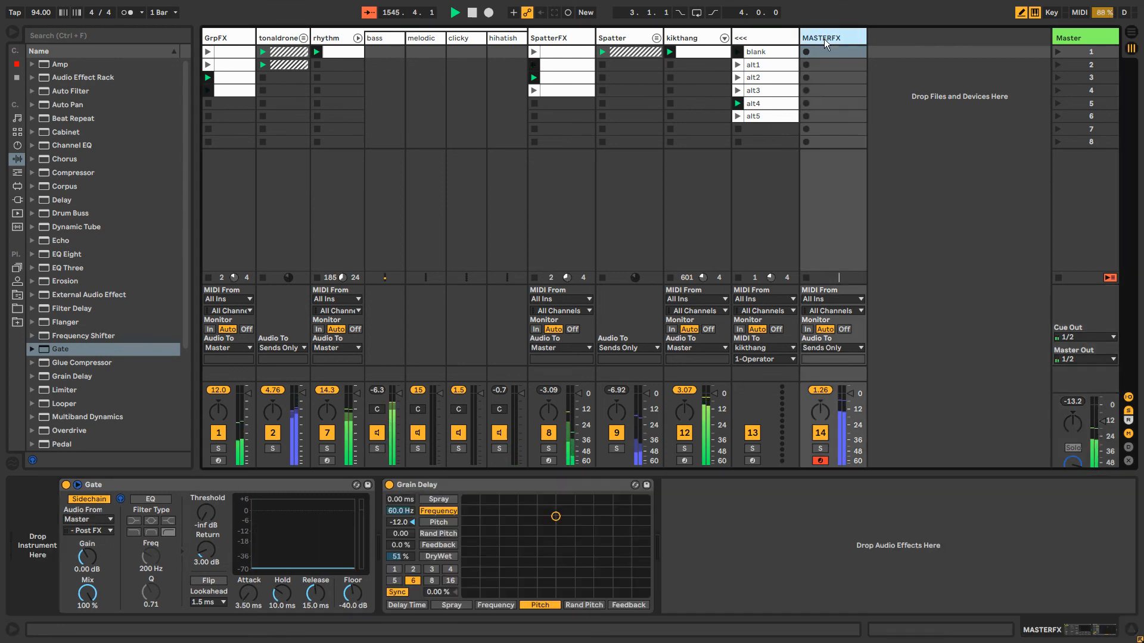
double_click(128, 485)
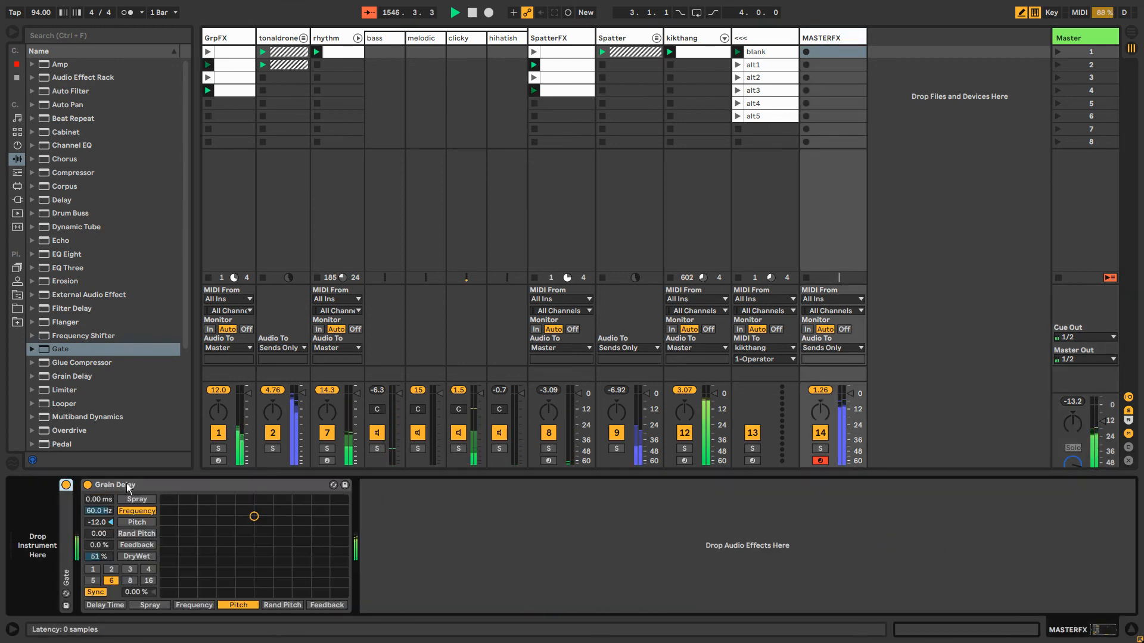
left_click(1085, 38)
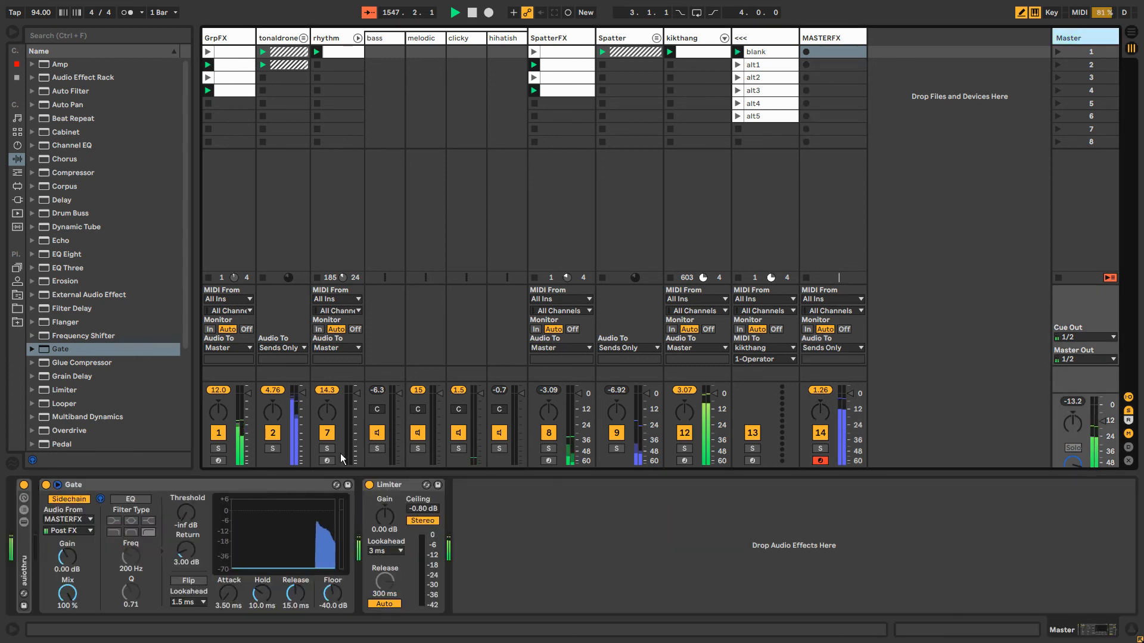
double_click(158, 485)
Insert an Audio Effect Rack after the Grain Delay on the MASTERFX track
left_click(825, 40)
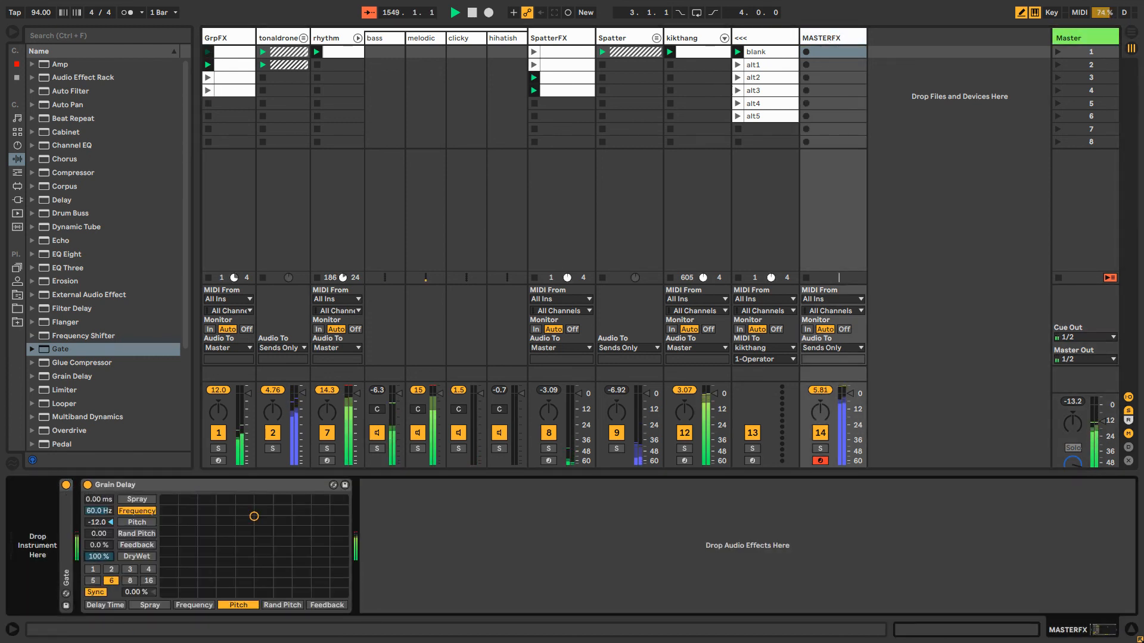
left_click(78, 78)
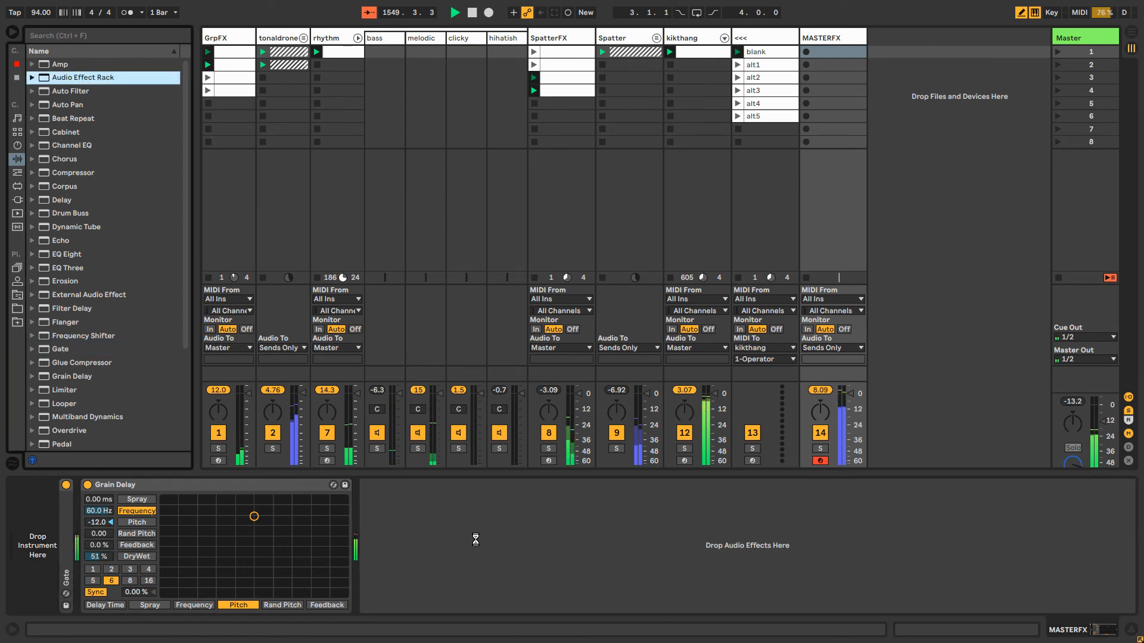
left_click_drag(472, 567, 489, 557)
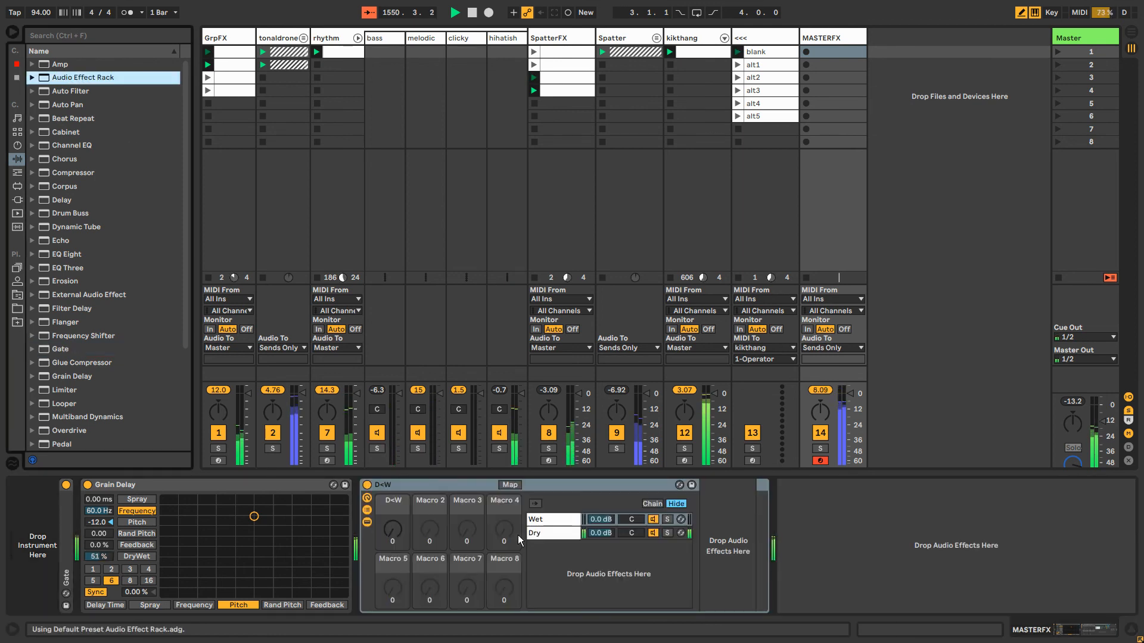
Move the Grain Delay into the rack's Wet chain with its DryWet at 100%, and set the D<W macro to 57
left_click(546, 522)
left_click(545, 534)
left_click(547, 520)
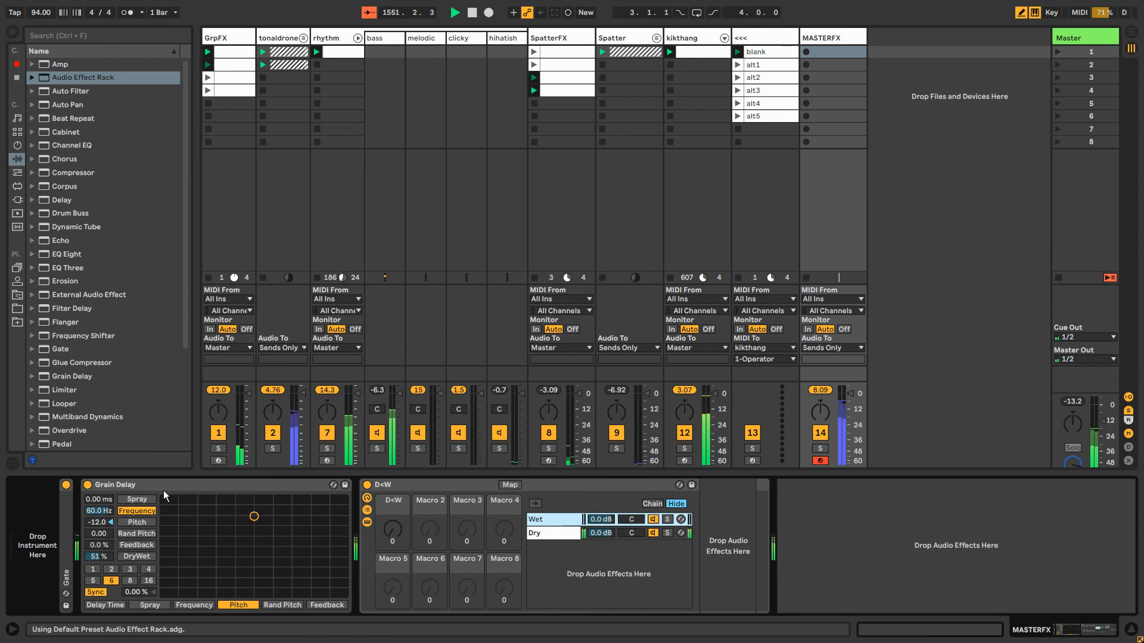
left_click_drag(163, 486, 736, 506)
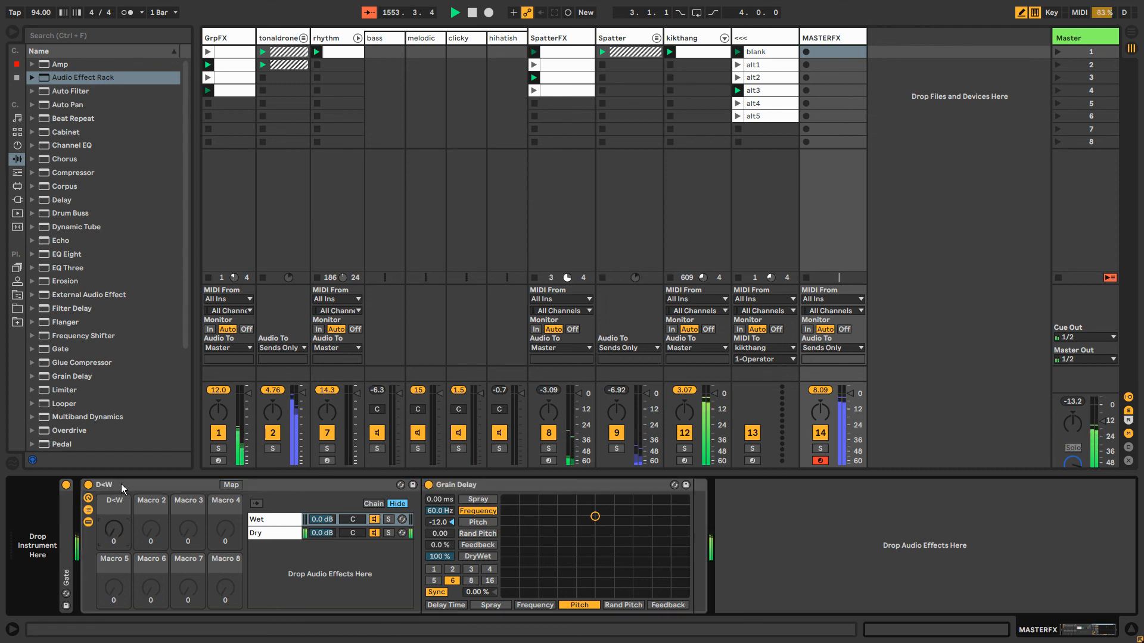
mouse_move(114, 529)
left_mouse_down()
mouse_move(114, 485)
mouse_move(114, 511)
left_mouse_up()
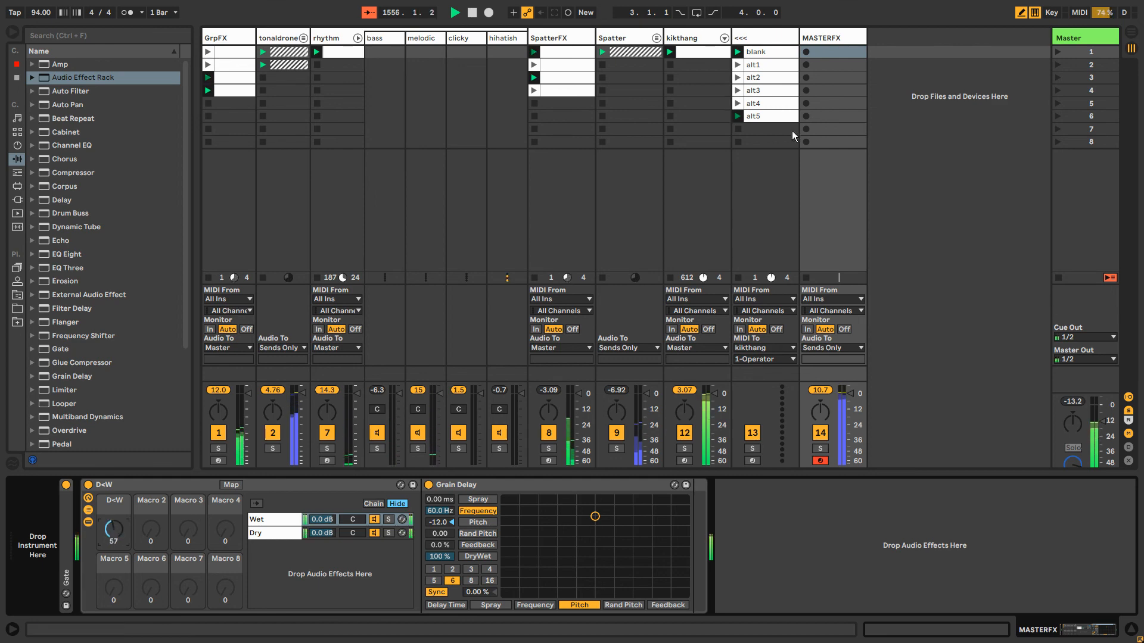
Copy the four SpatterFX clips into the first four clip slots of the MASTERFX track
left_click(563, 57)
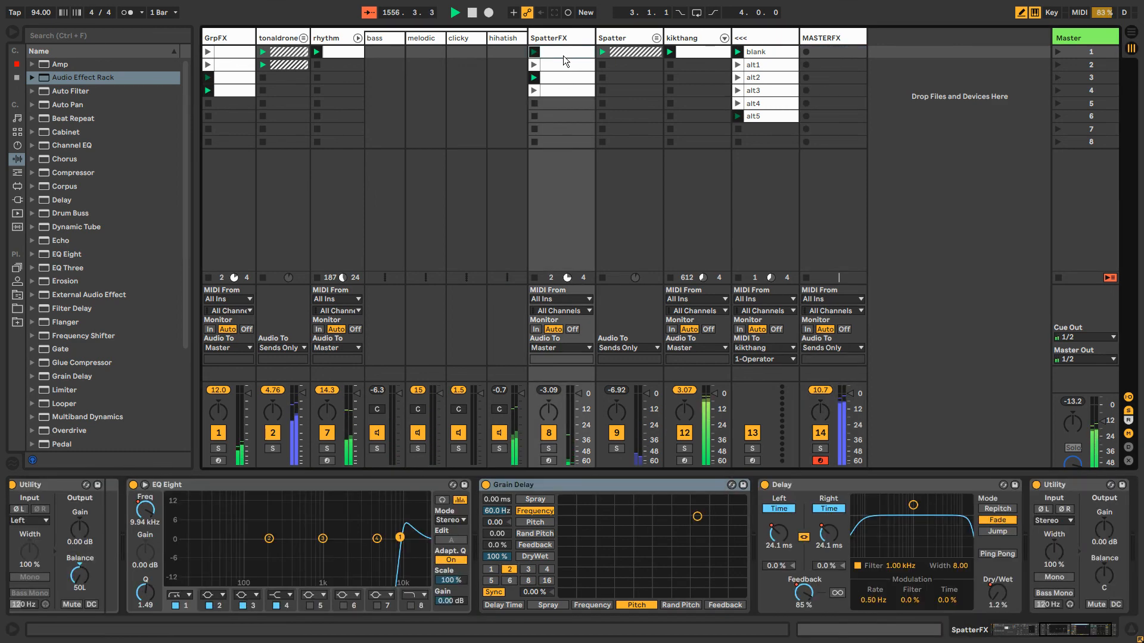
left_click(569, 92)
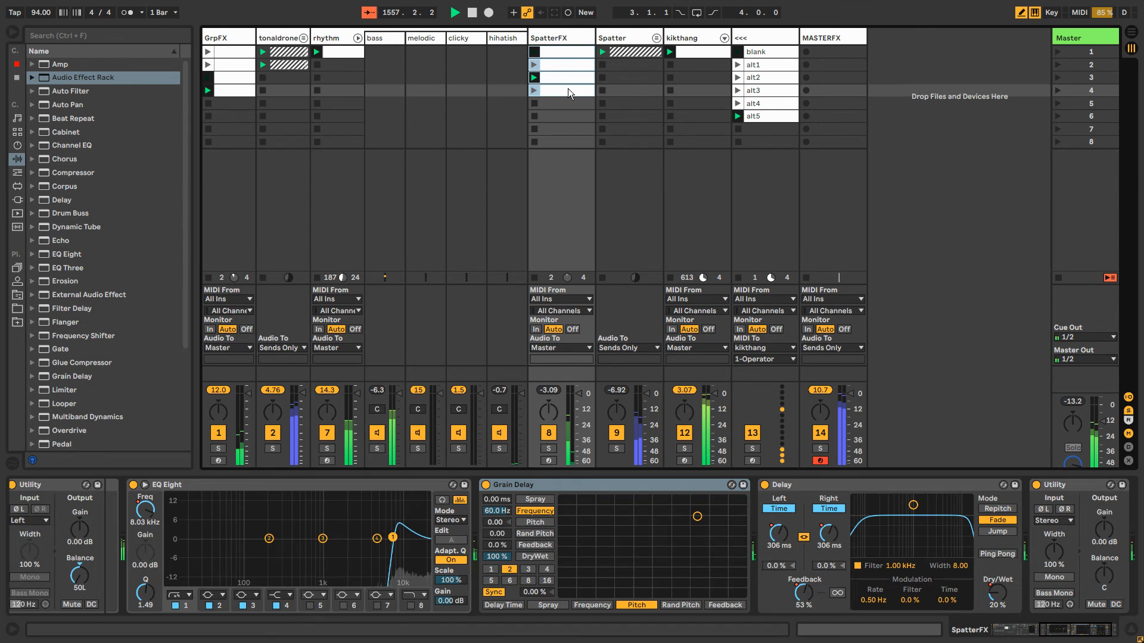
left_click(833, 53)
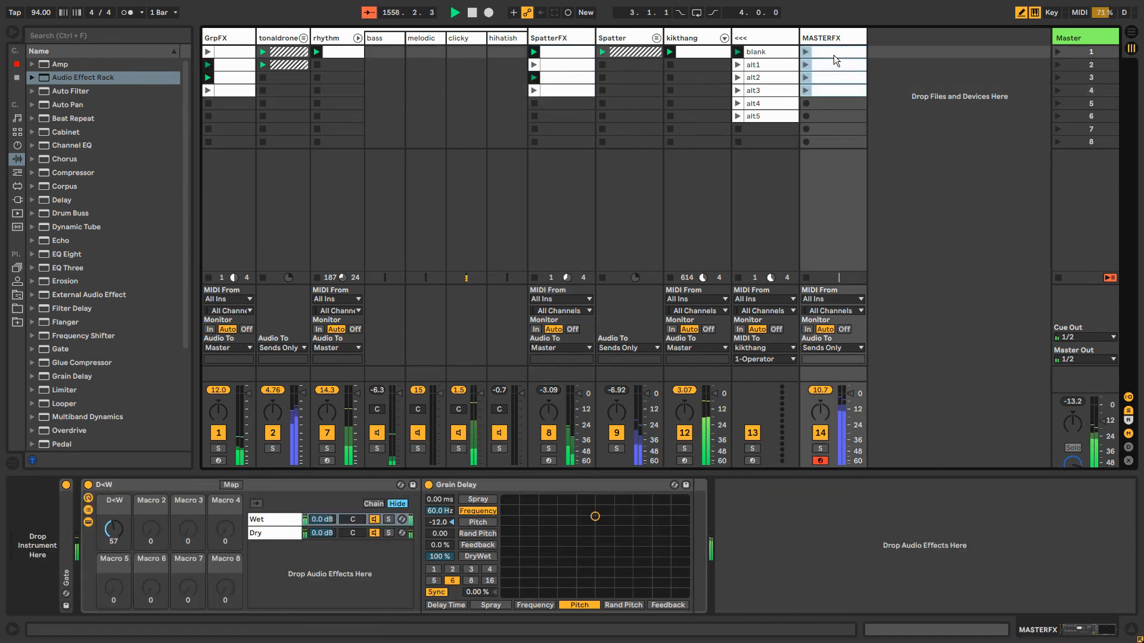
Disarm the MASTERFX track and compare its device chain with the Master track's
left_click(820, 461)
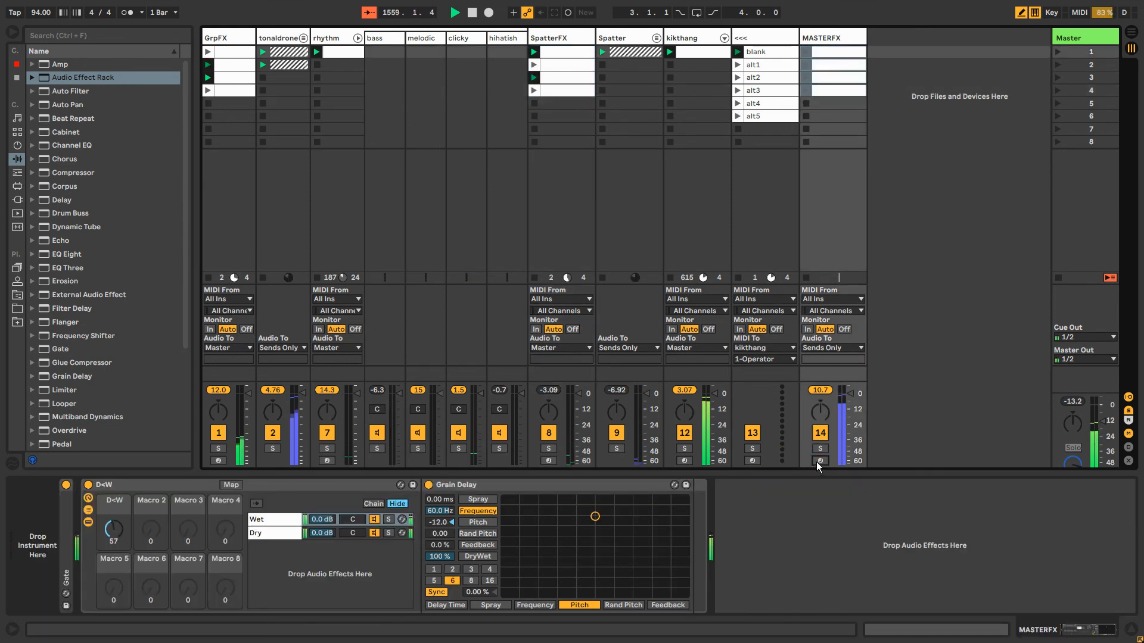
left_click(842, 38)
left_click(1080, 38)
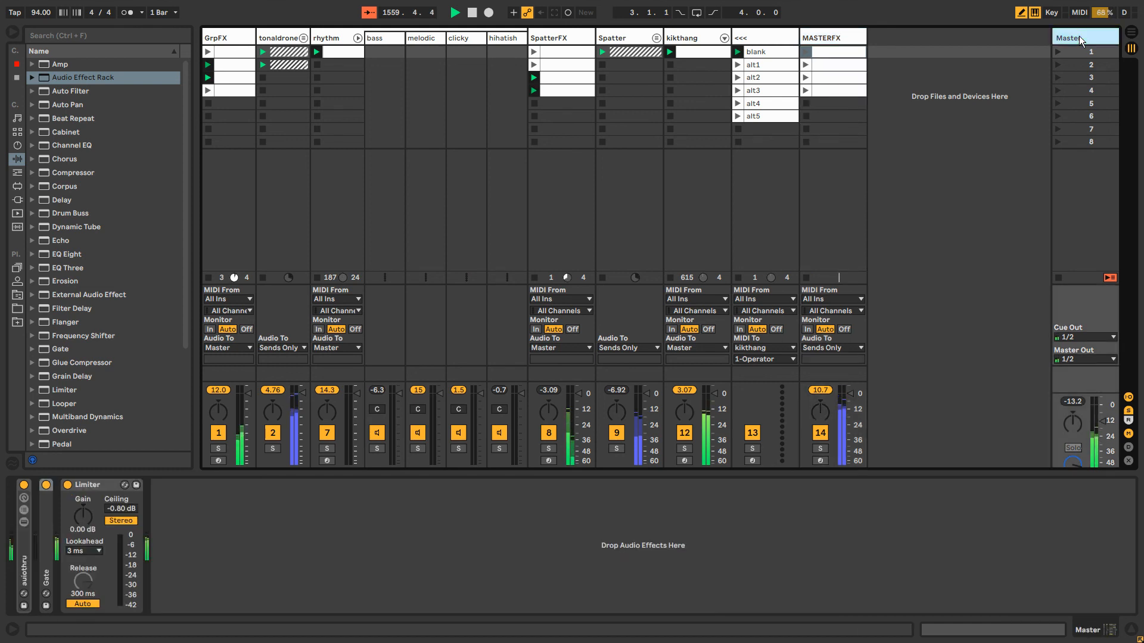
left_click(847, 42)
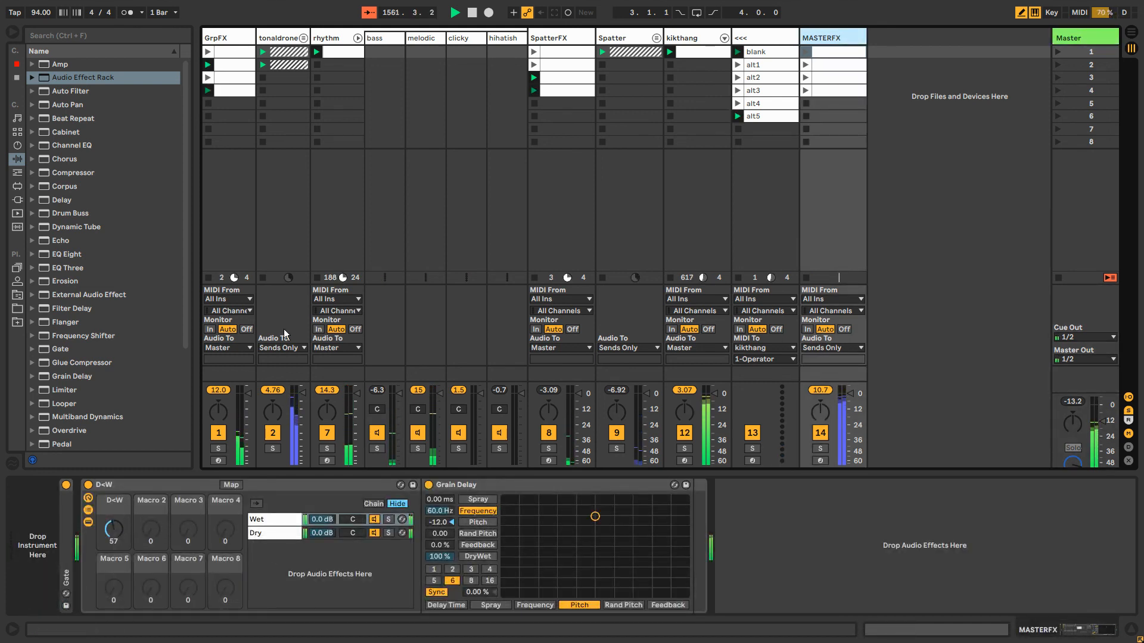
Set the D<W macro on MASTERFX to 50, launch the track's first two clips, and readjust the macro
mouse_move(114, 529)
left_mouse_down()
mouse_move(114, 491)
mouse_move(110, 540)
mouse_move(113, 526)
left_mouse_up()
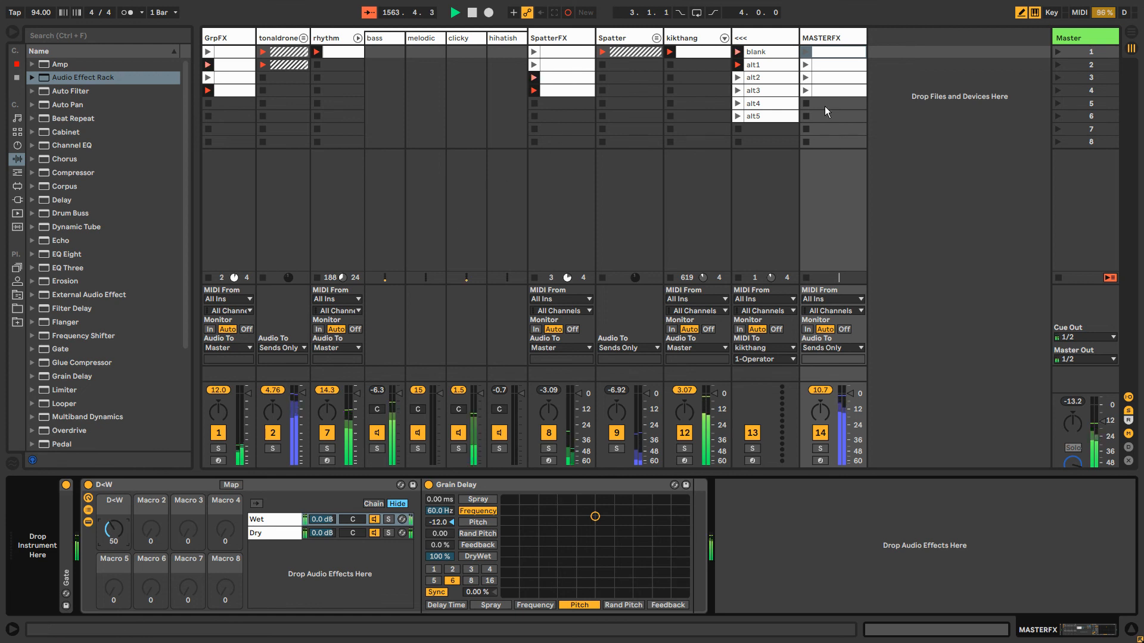
left_click(805, 53)
left_click(805, 64)
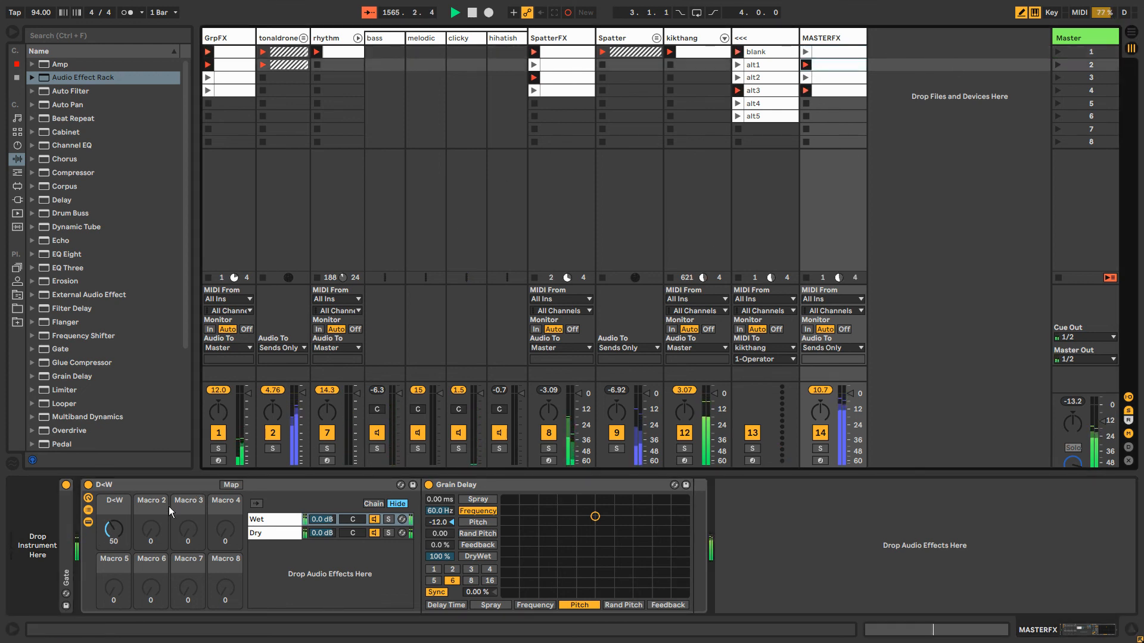
mouse_move(113, 529)
left_mouse_down()
mouse_move(113, 560)
mouse_move(113, 511)
left_mouse_up()
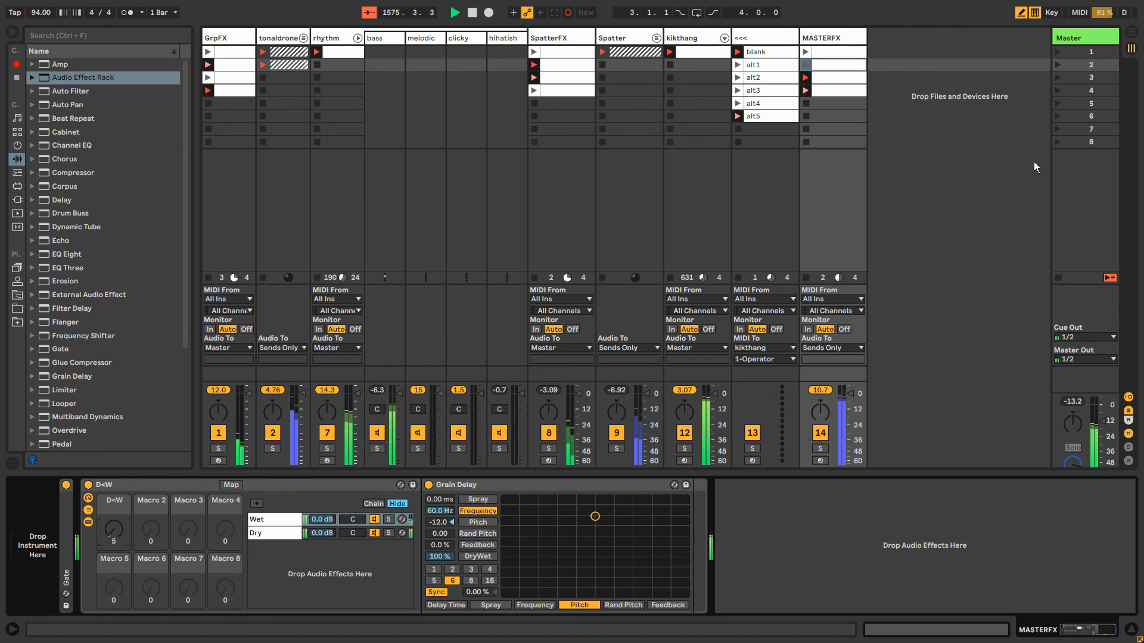
Show the Master track's devices and fold the rhythm group so its member tracks are hidden
left_click(1084, 37)
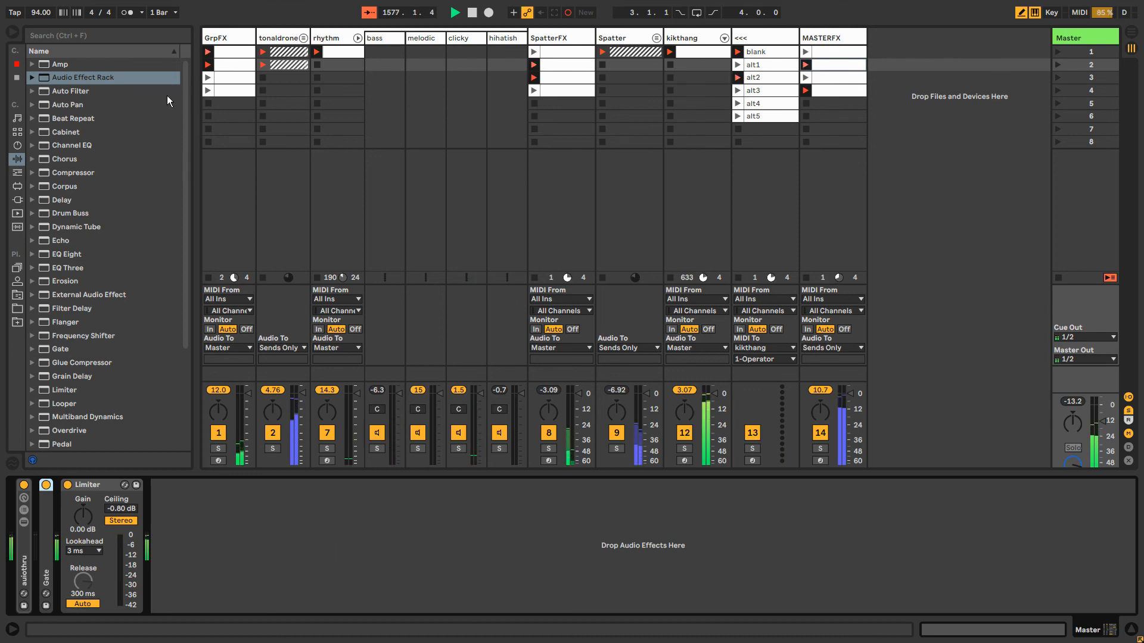
left_click(358, 38)
Switch to Resolume Avenue, quit it, and return to Ableton Live
key("alt+Tab")
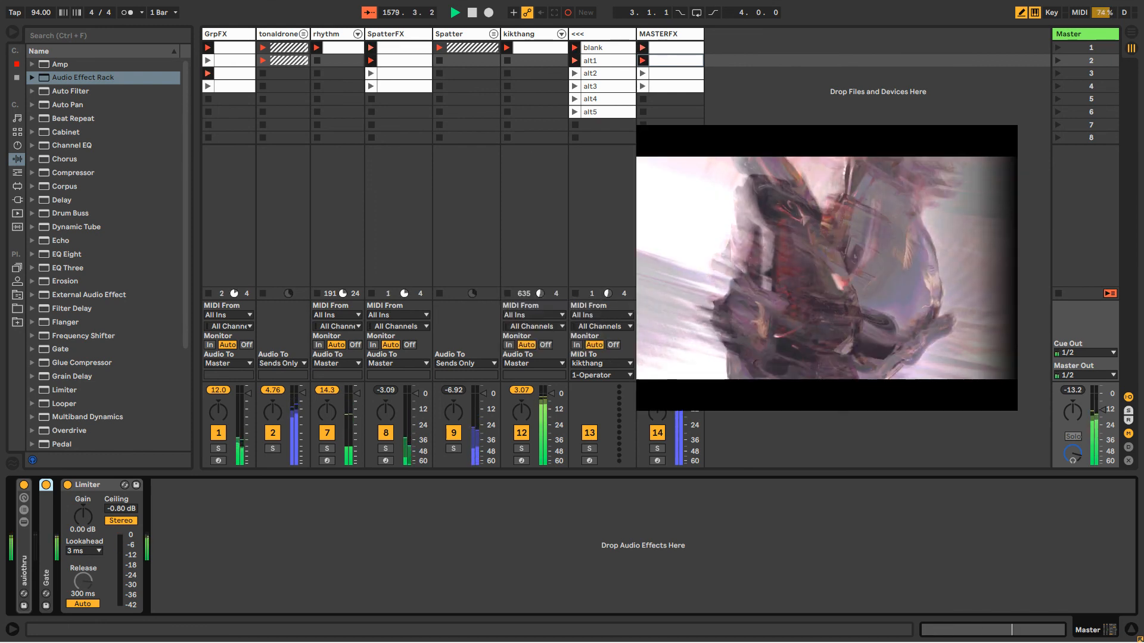
key("alt+Tab")
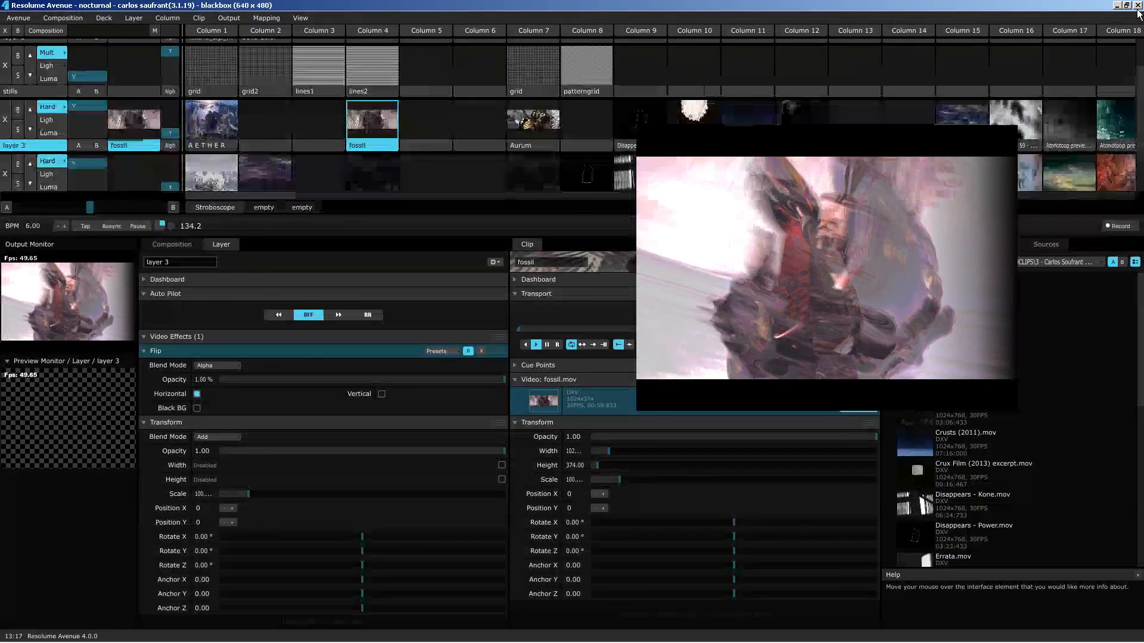
left_click(1137, 6)
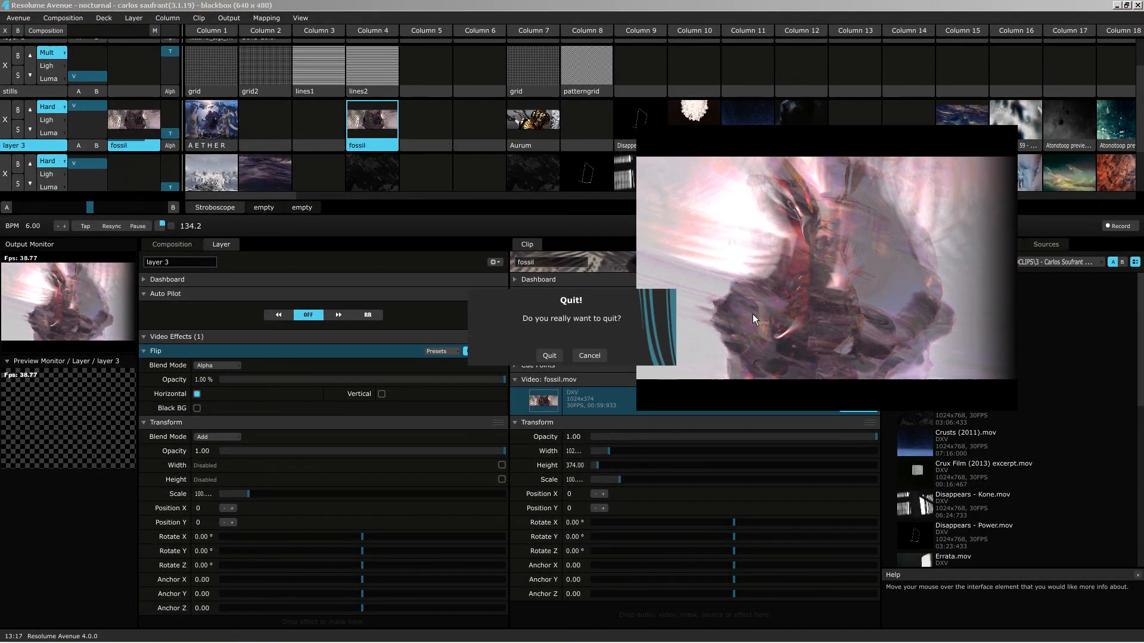
left_click(549, 354)
key("alt+Tab")
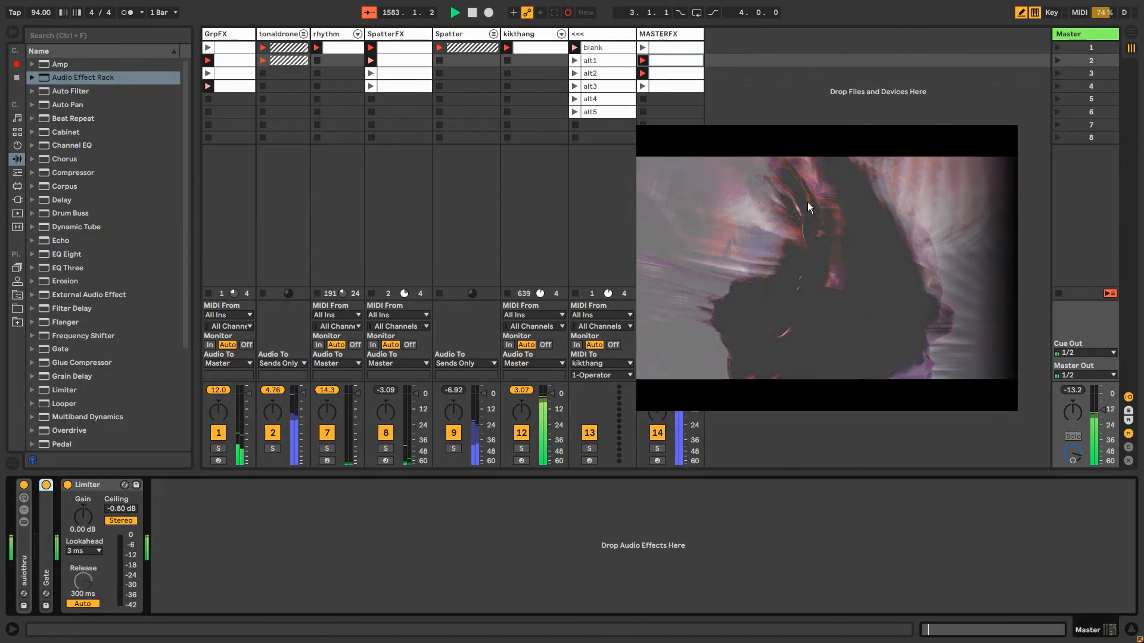
left_click(808, 98)
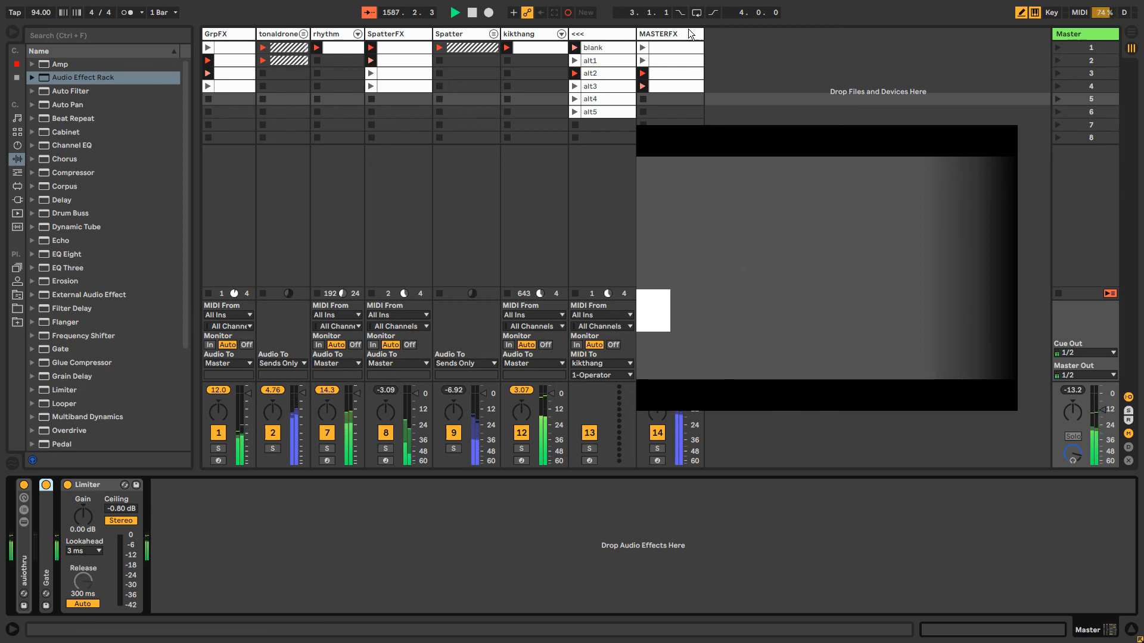
Add a Delay at the end of the MASTERFX device chain, with lowered Feedback and the Fade mode
left_click(662, 99)
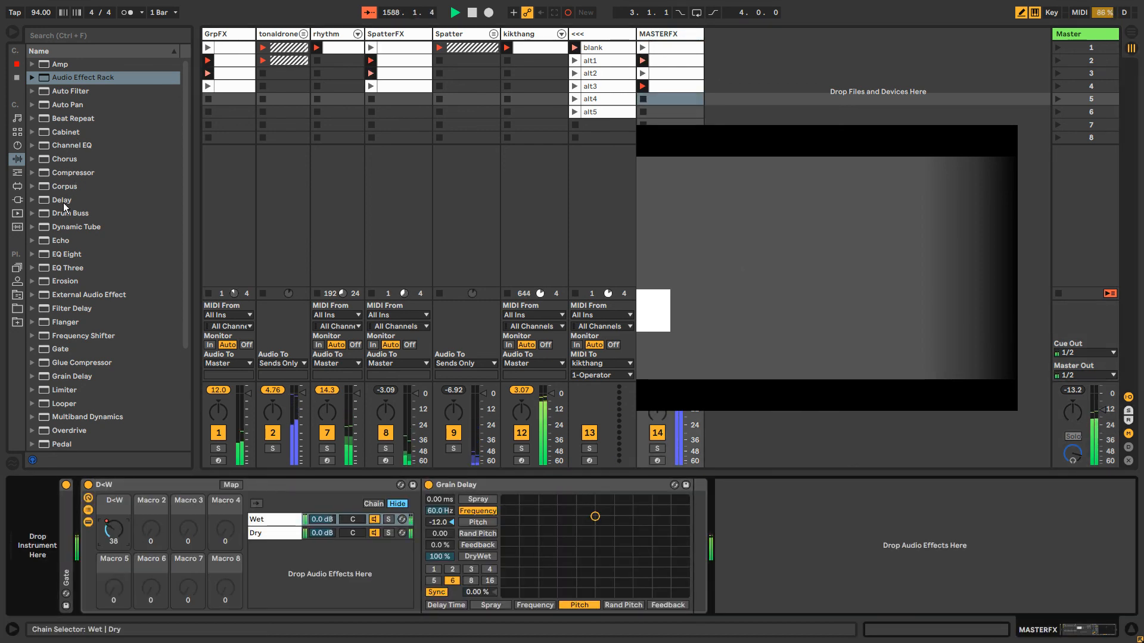
left_click_drag(63, 202, 819, 593)
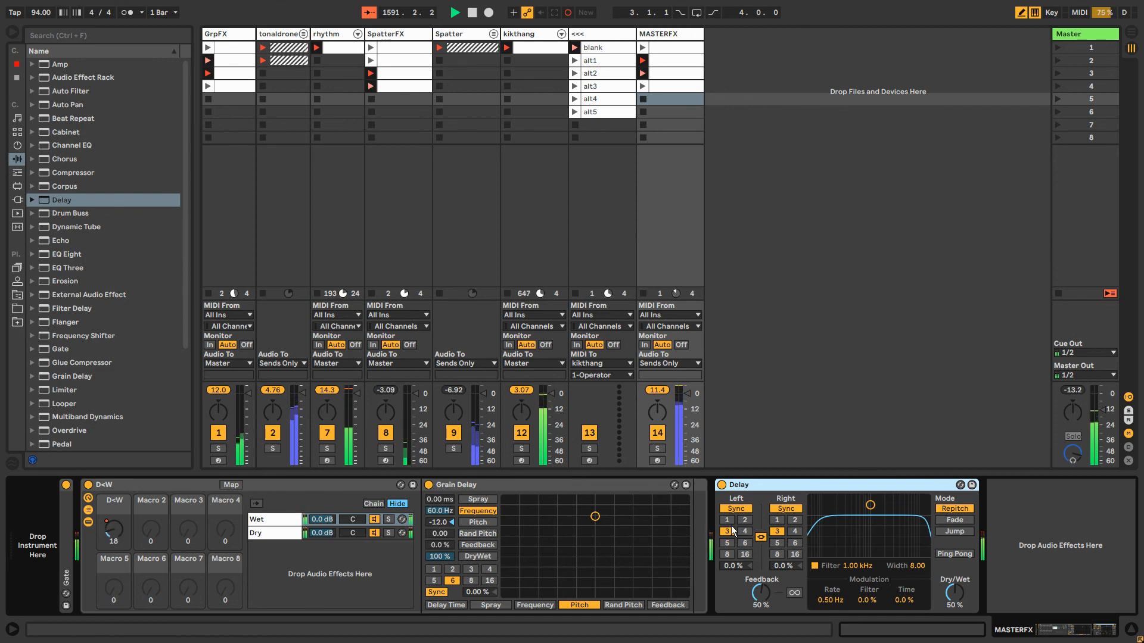
left_click_drag(765, 592, 764, 602)
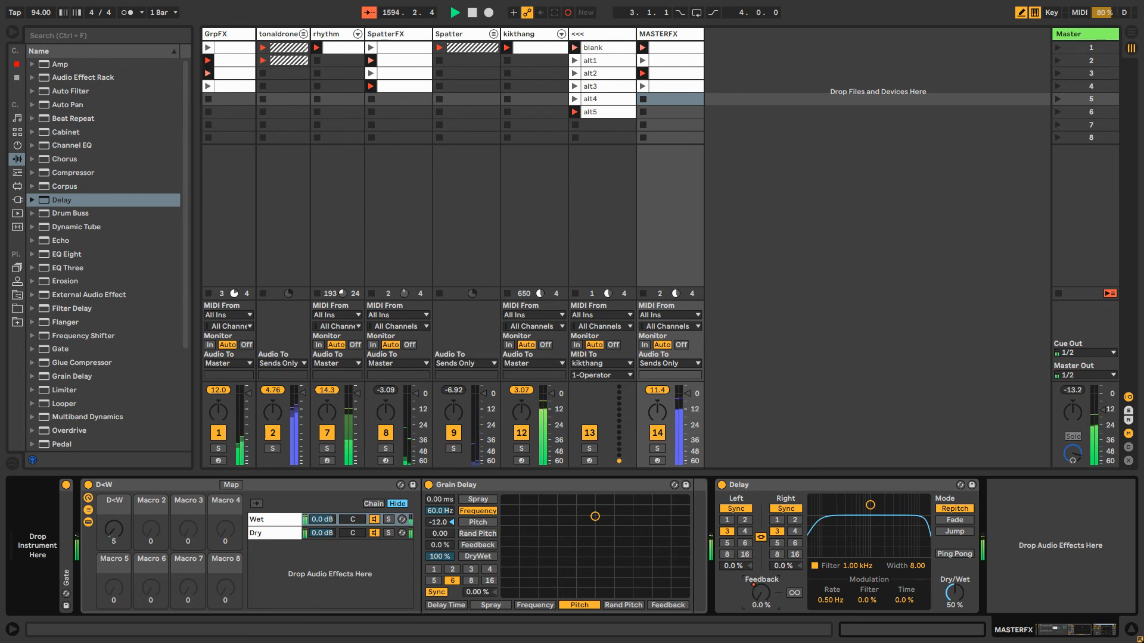
key("ctrl+shift+F9")
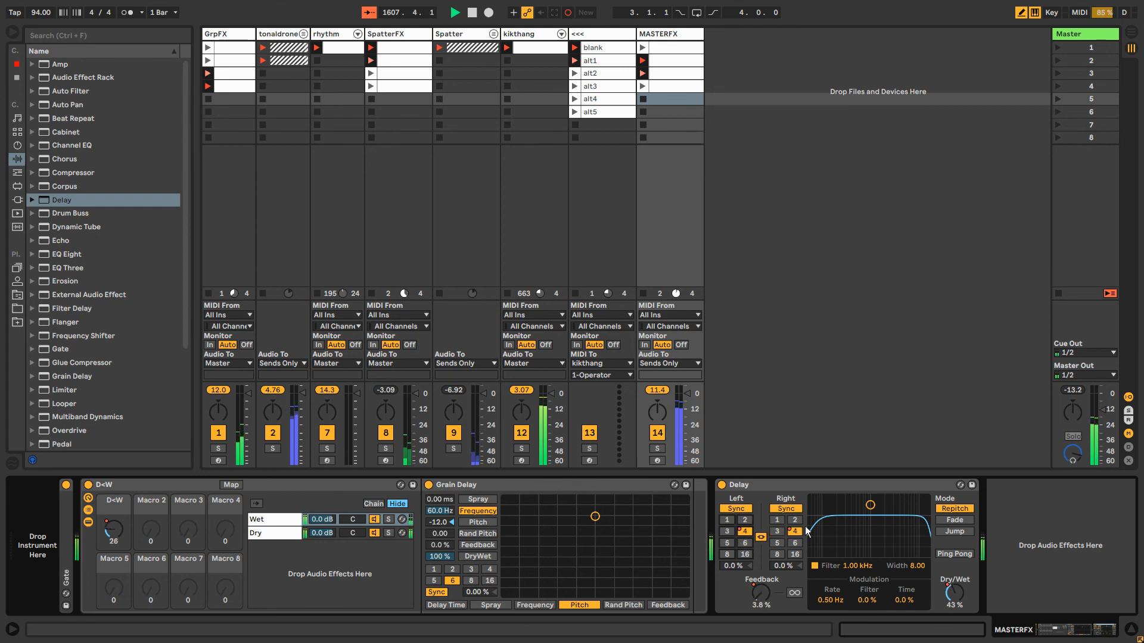
left_click(952, 521)
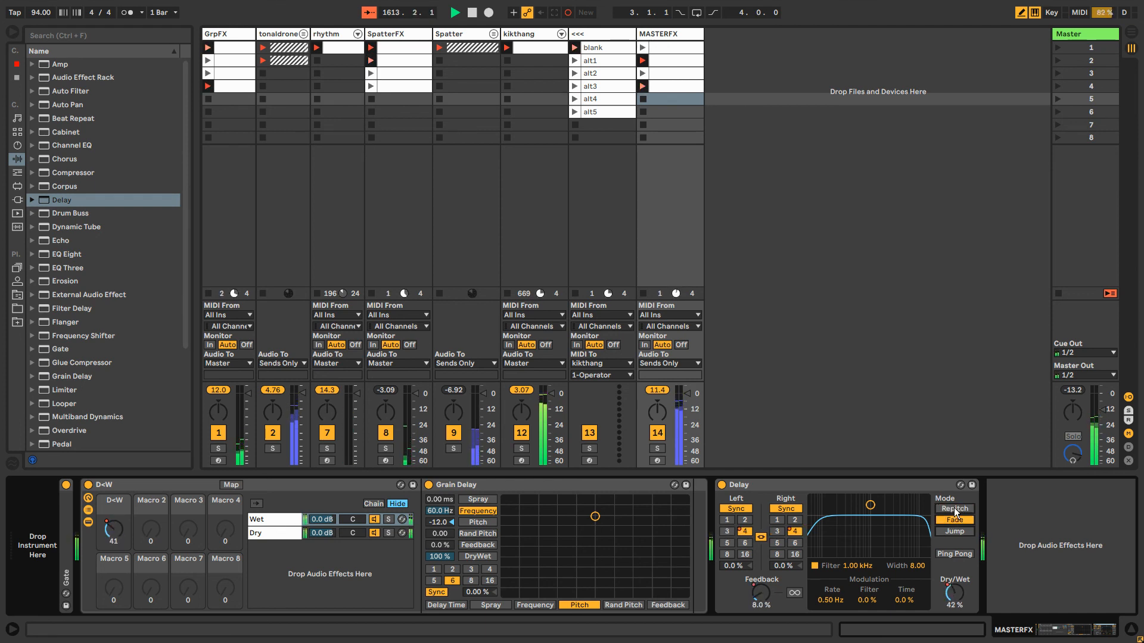
left_click(955, 518)
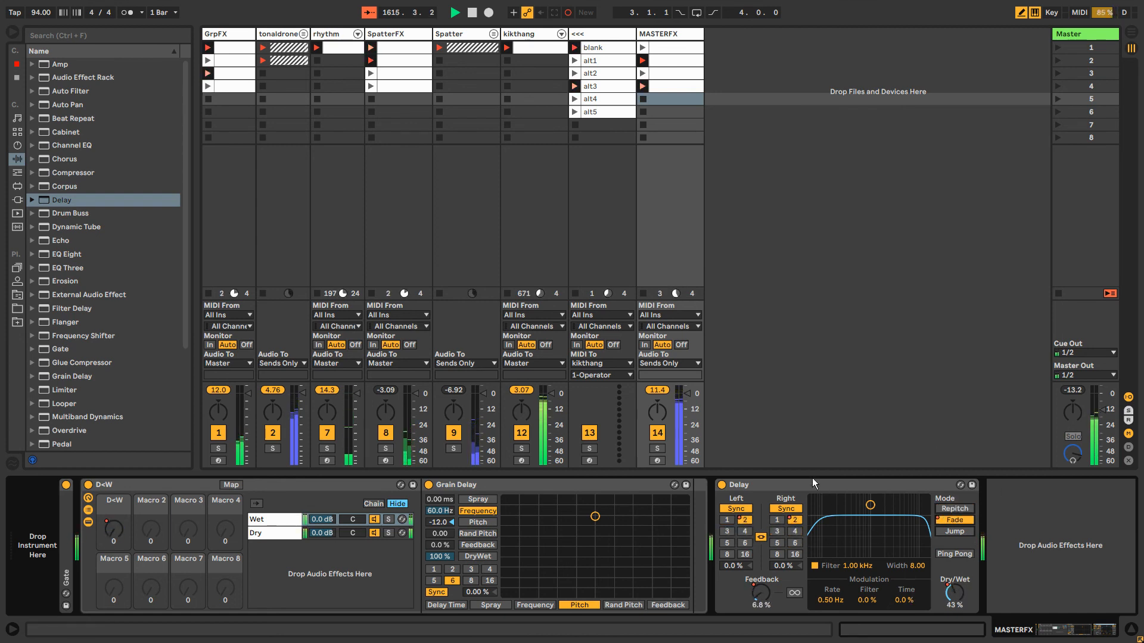
Insert a second Audio Effect Rack on MASTERFX, place the Delay in its Wet chain, and set its D<W macro to 31
left_click_drag(64, 78, 727, 556)
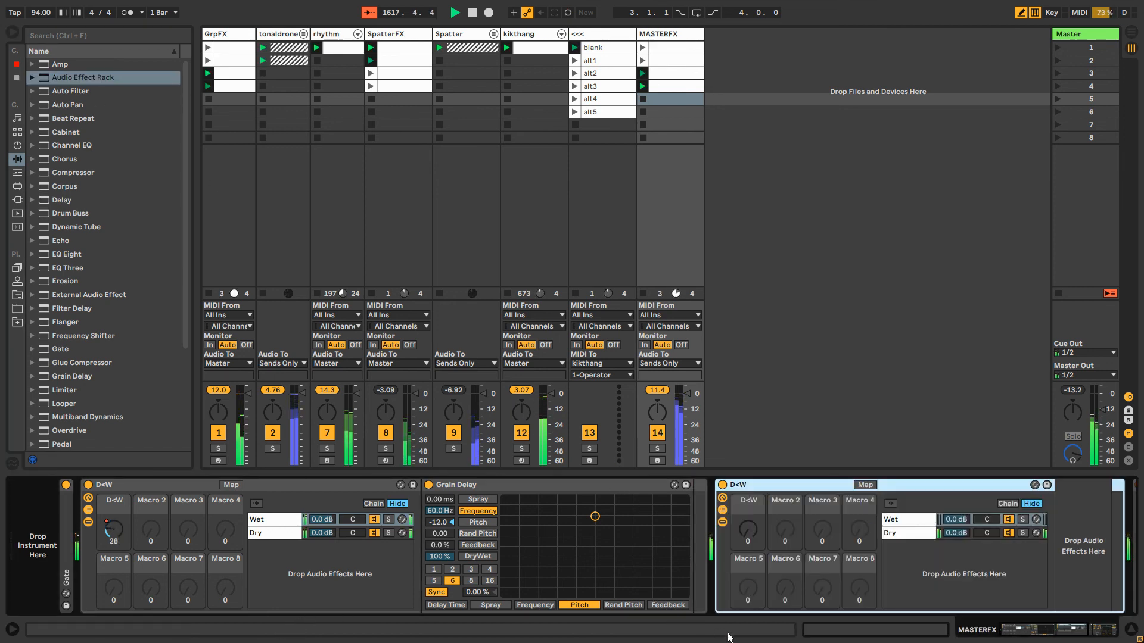
left_click_drag(1047, 634, 1069, 633)
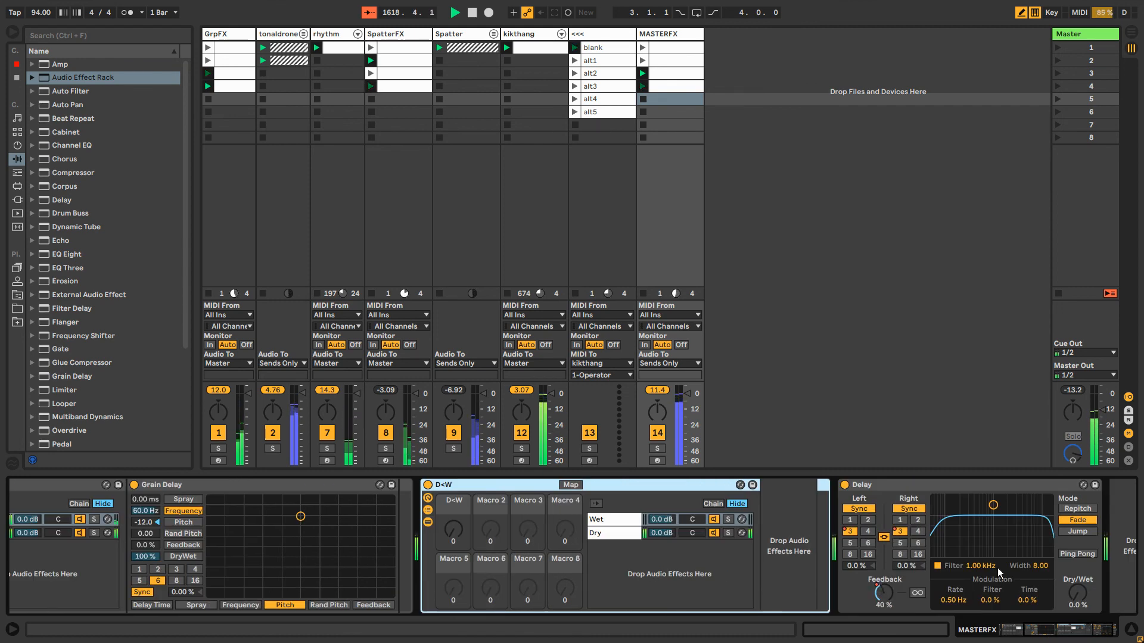
left_click_drag(874, 485, 780, 523)
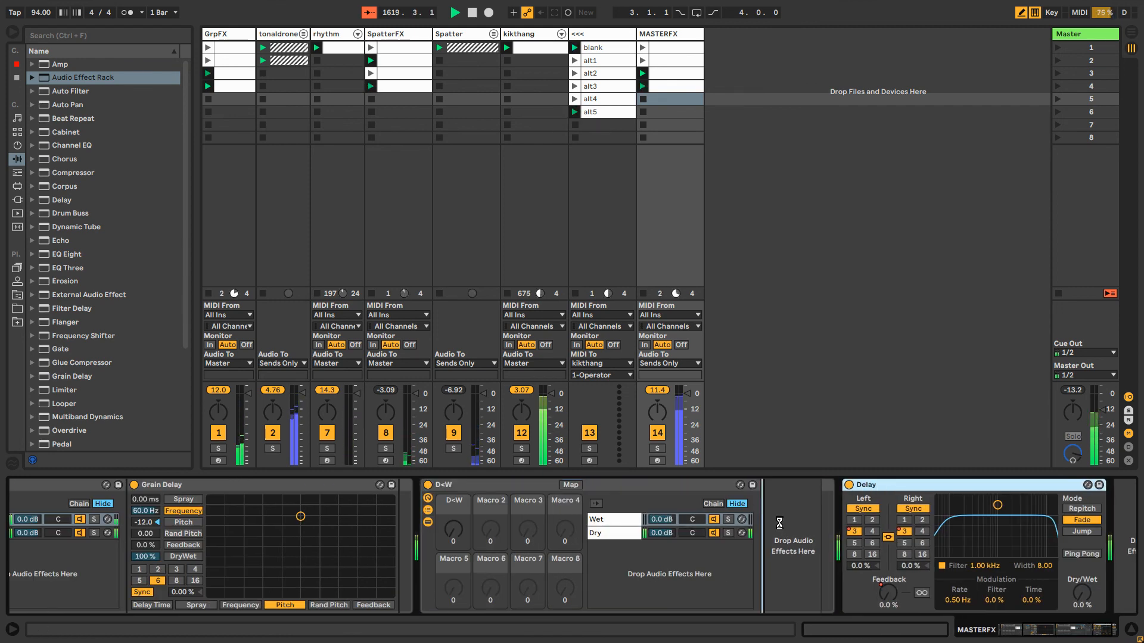
mouse_move(448, 527)
left_mouse_down()
mouse_move(448, 500)
mouse_move(457, 541)
left_mouse_up()
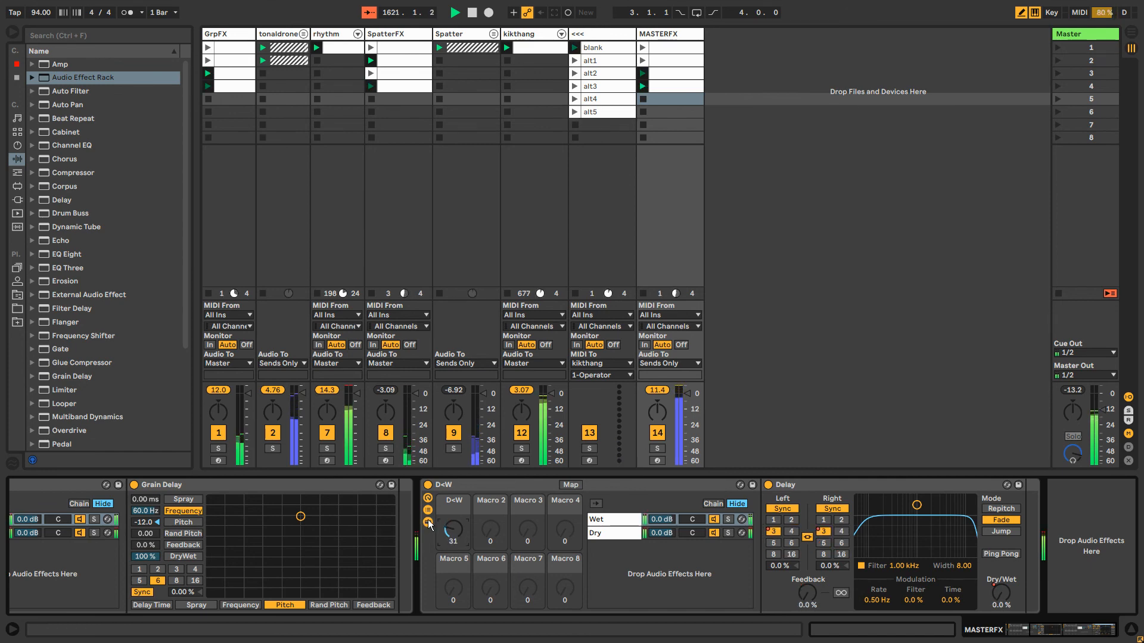
Hide the chain lists and contained devices of both D<W racks on the MASTERFX track, leaving only the macros displayed
left_click(428, 522)
left_click(429, 510)
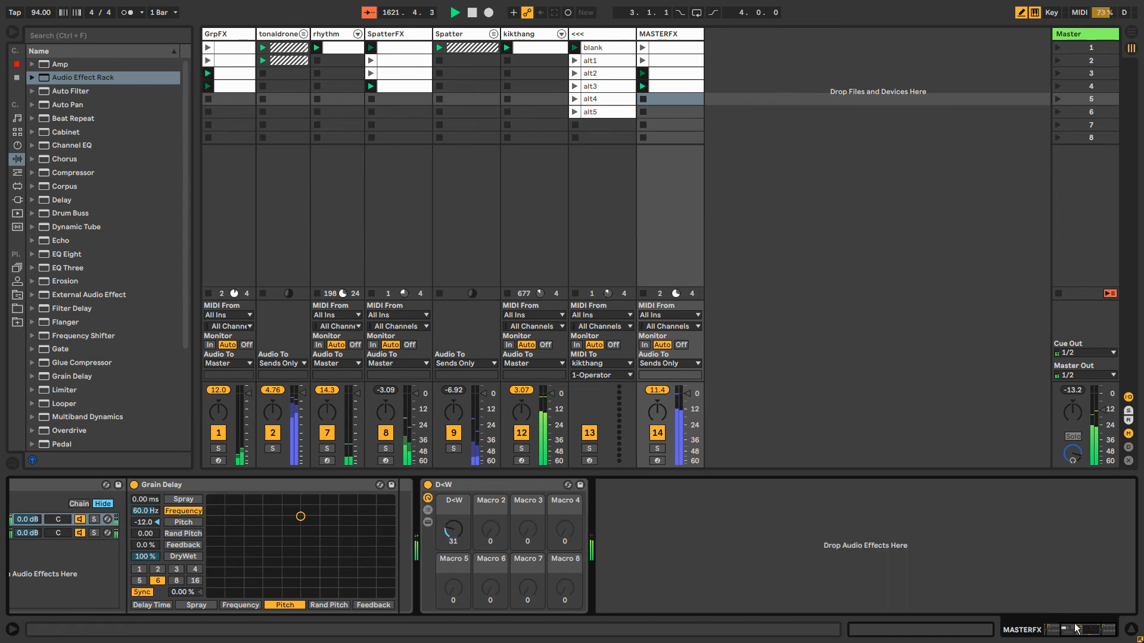
left_click(1075, 629)
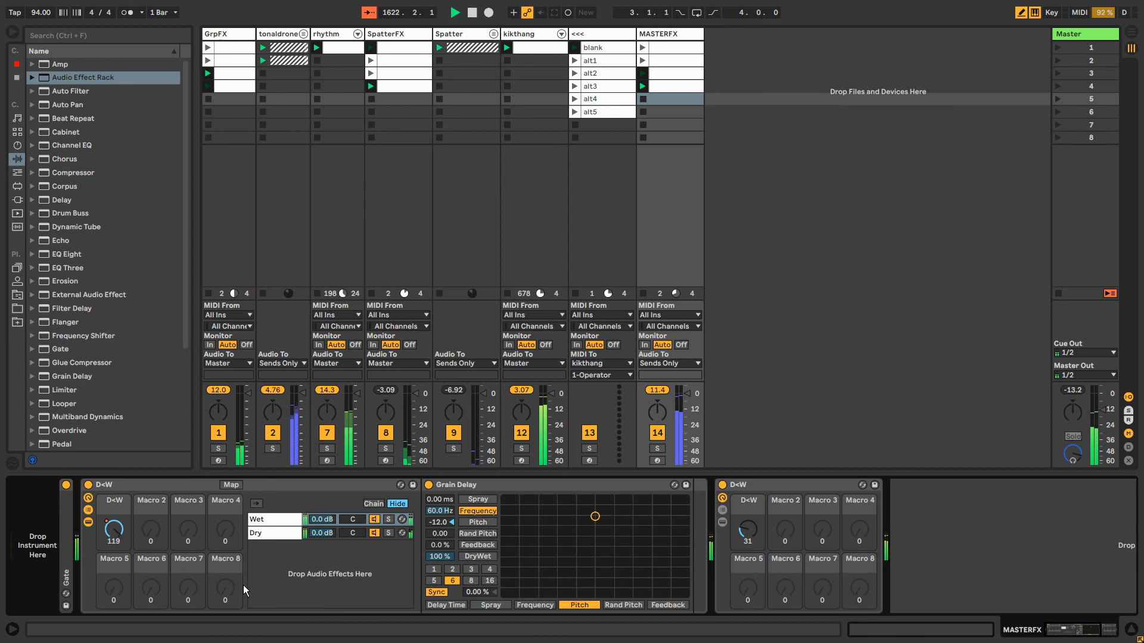
left_click(88, 511)
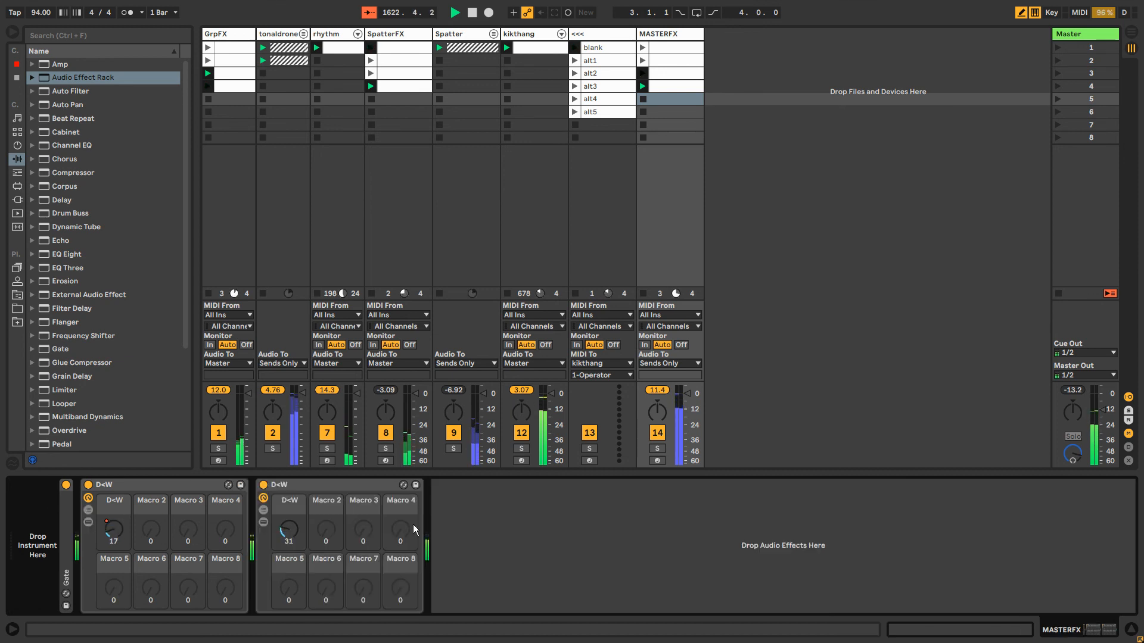
left_click(309, 490)
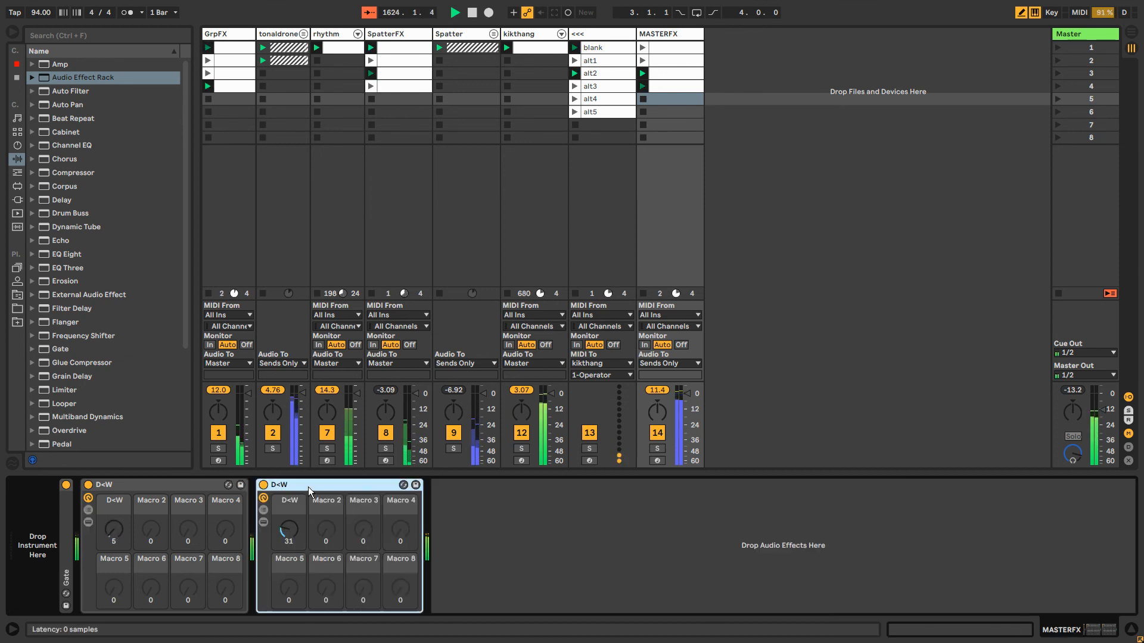
left_click(523, 511)
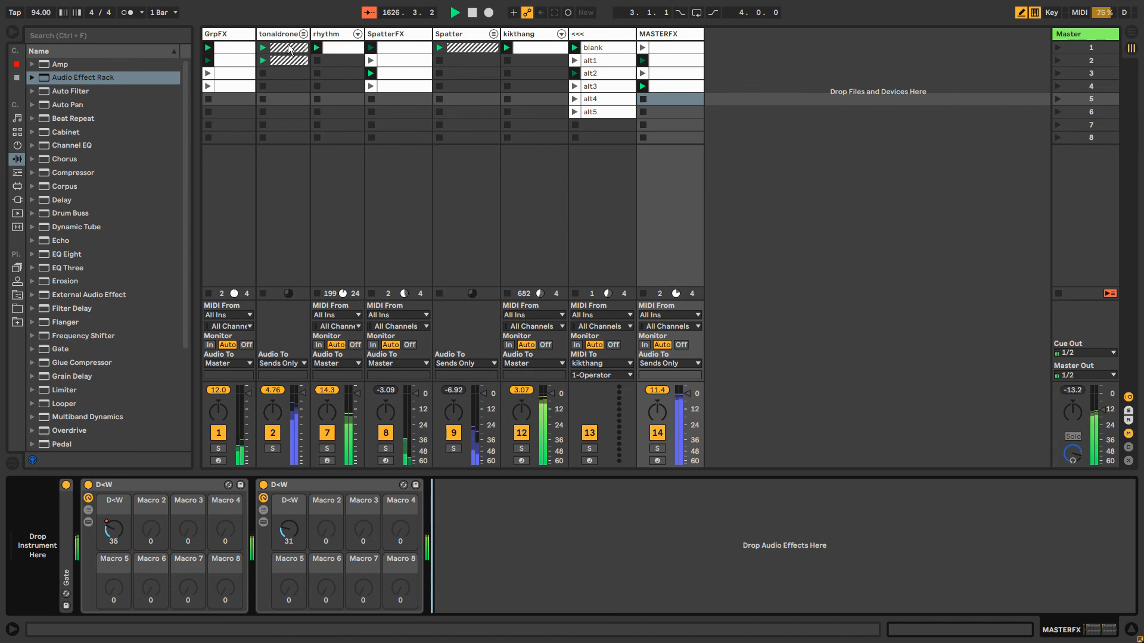
Show the GrpFX track's devices and hide the mixer's In/Out section
left_click(235, 37)
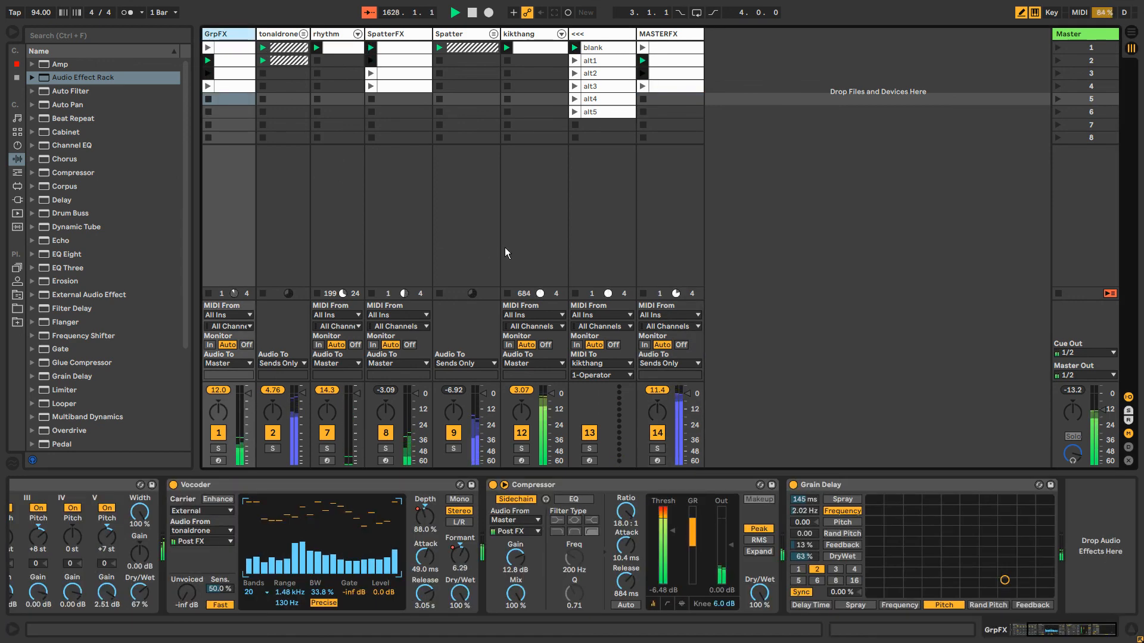
key("ctrl+alt+i")
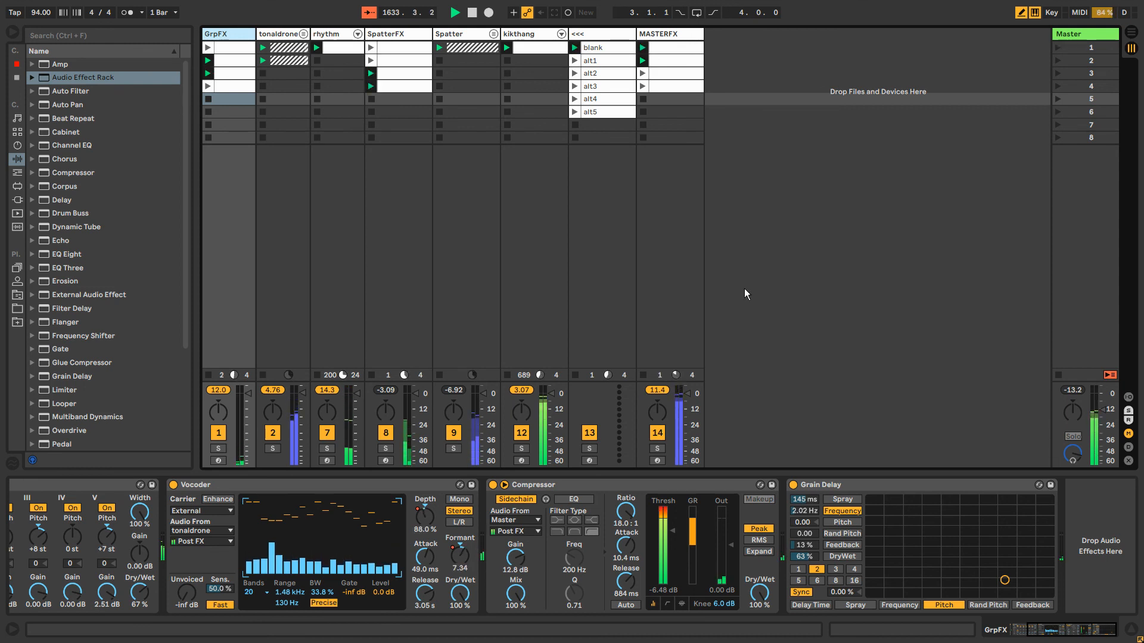
Switch to OBS and set the Desktop Audio level to -3.0 dB
key("alt+Tab")
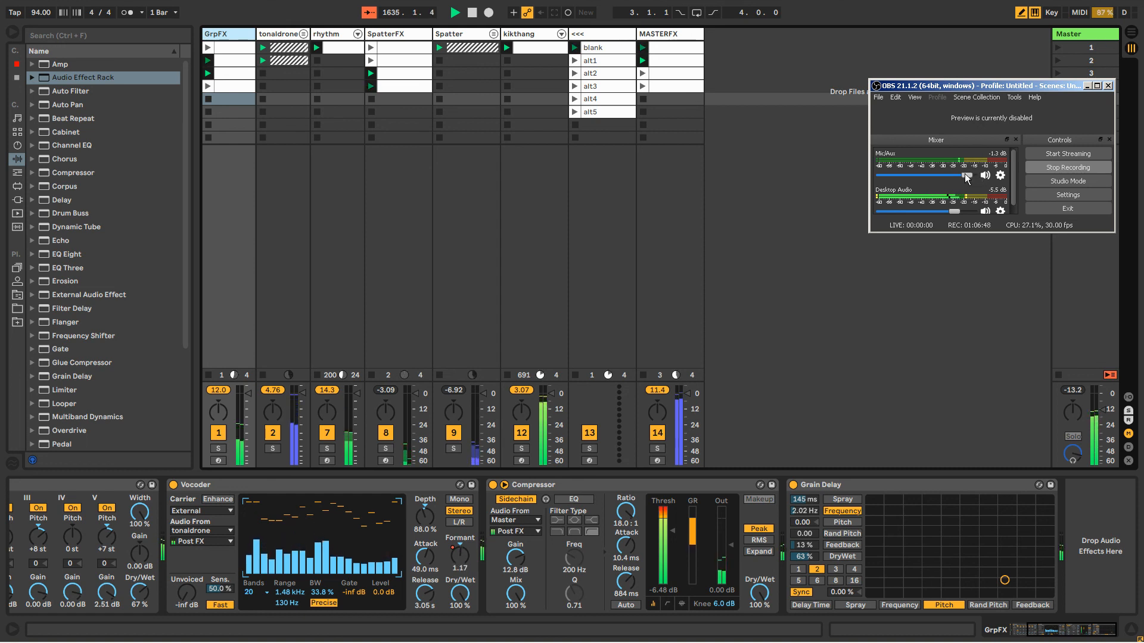
left_click_drag(954, 211, 962, 213)
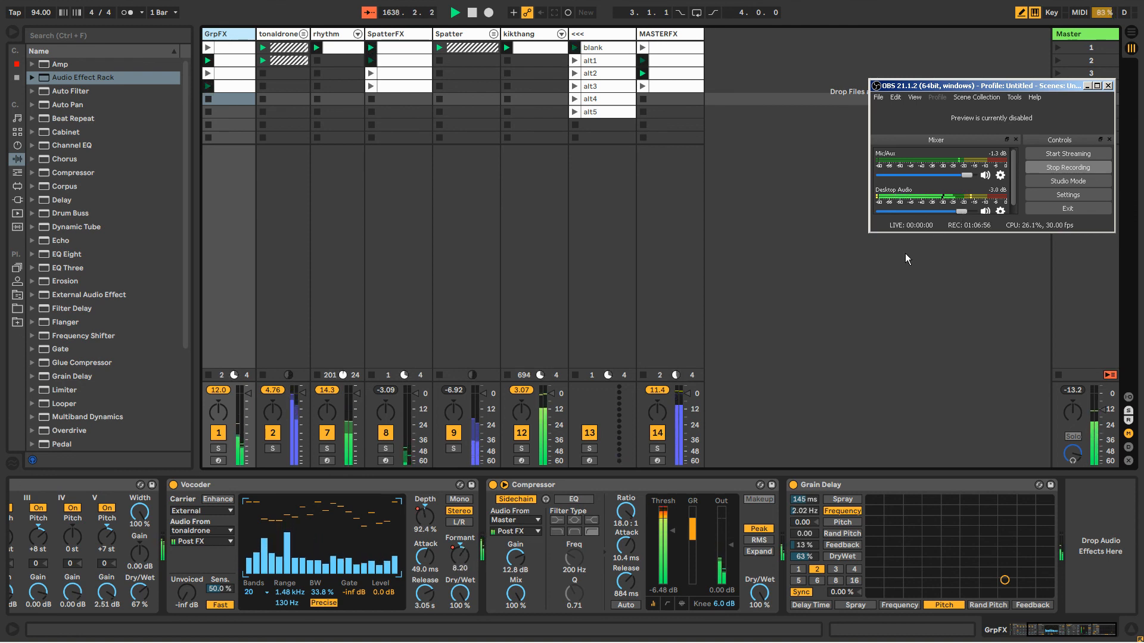
Open the Windows battery options and switch the power plan to High performance
key("super")
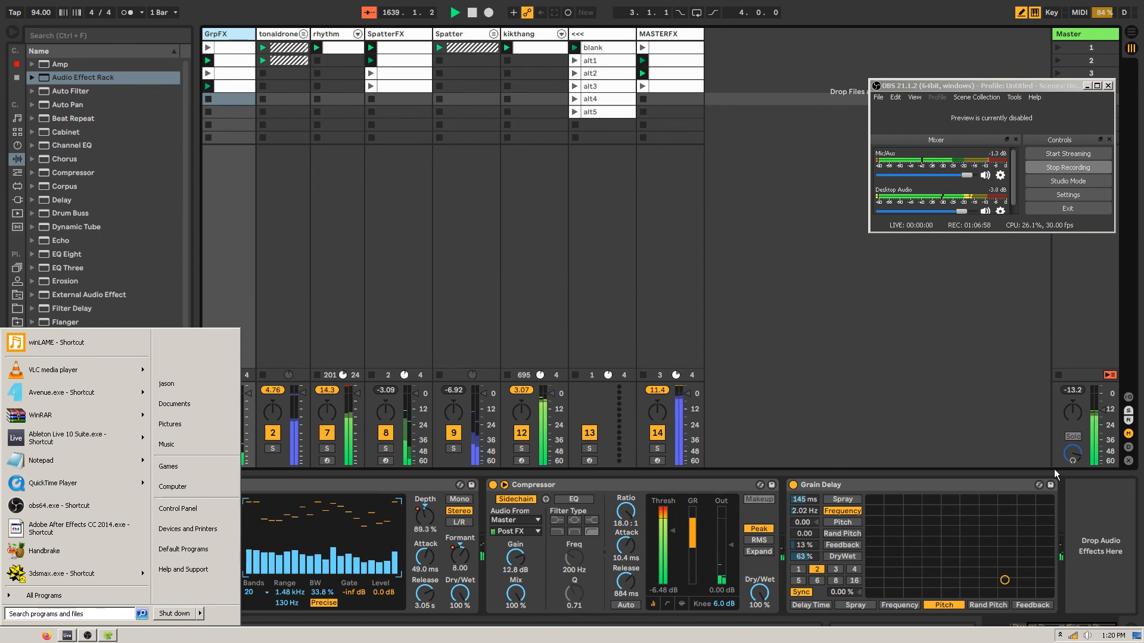
left_click(1059, 635)
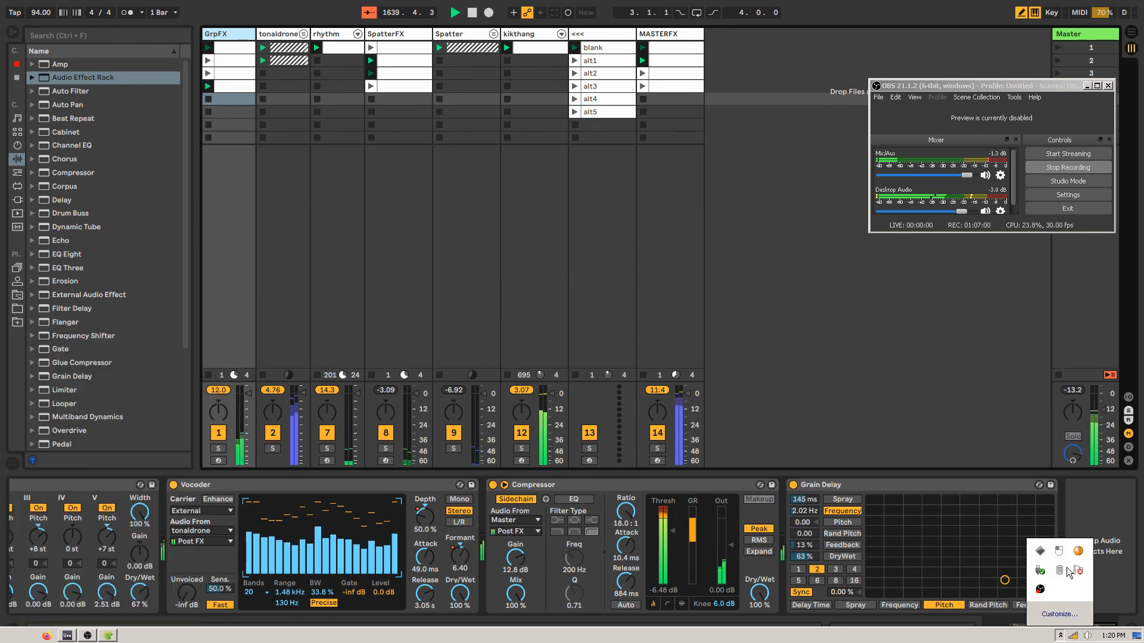
left_click(1060, 572)
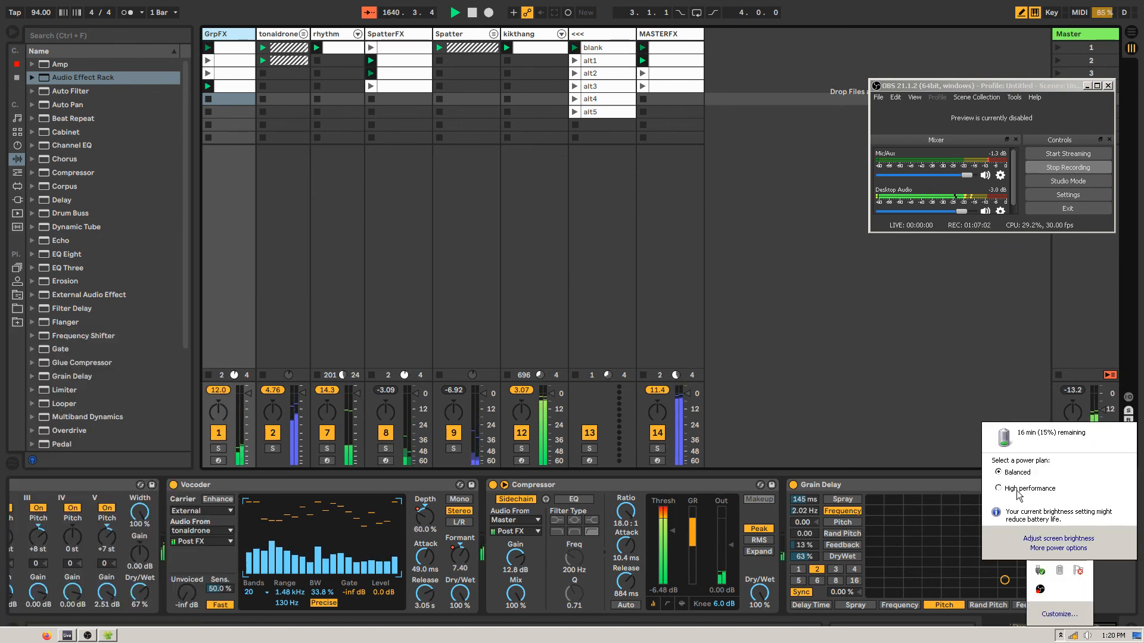
left_click(873, 390)
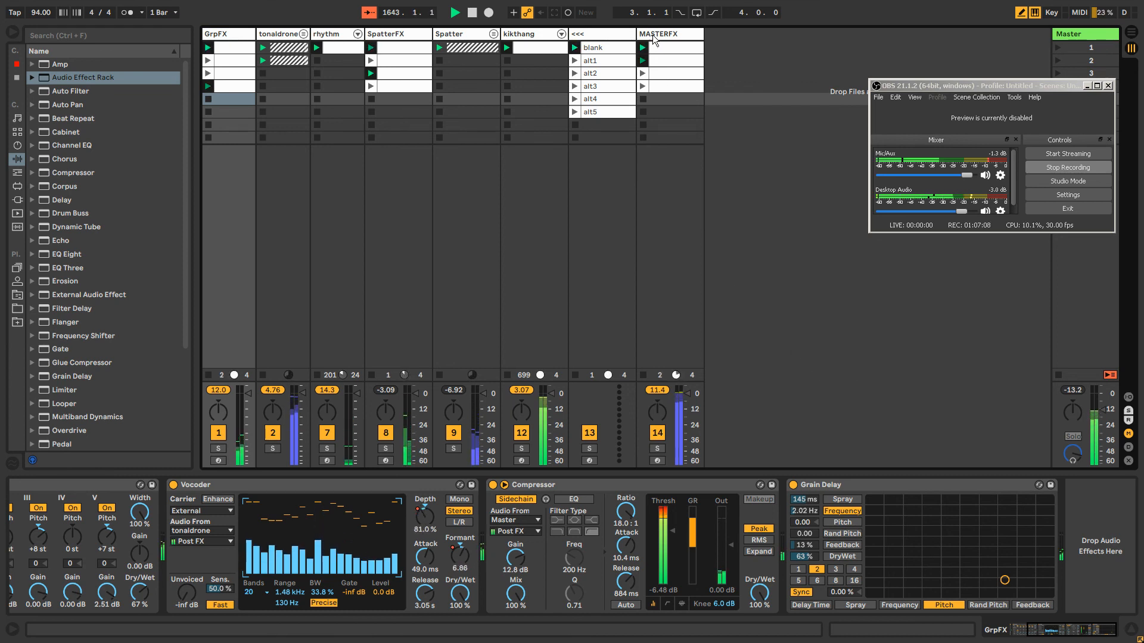
Set the Grain Delay's DryWet to 63% in the first MASTERFX rack's Wet chain and hide the rack's contents again
left_click(652, 34)
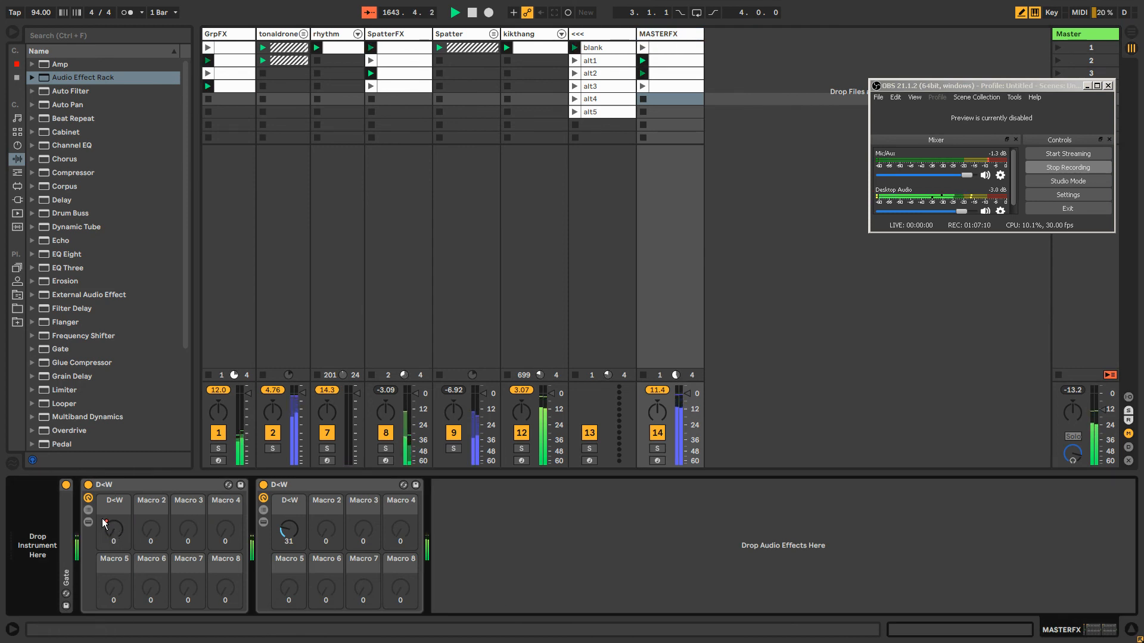
left_click(88, 510)
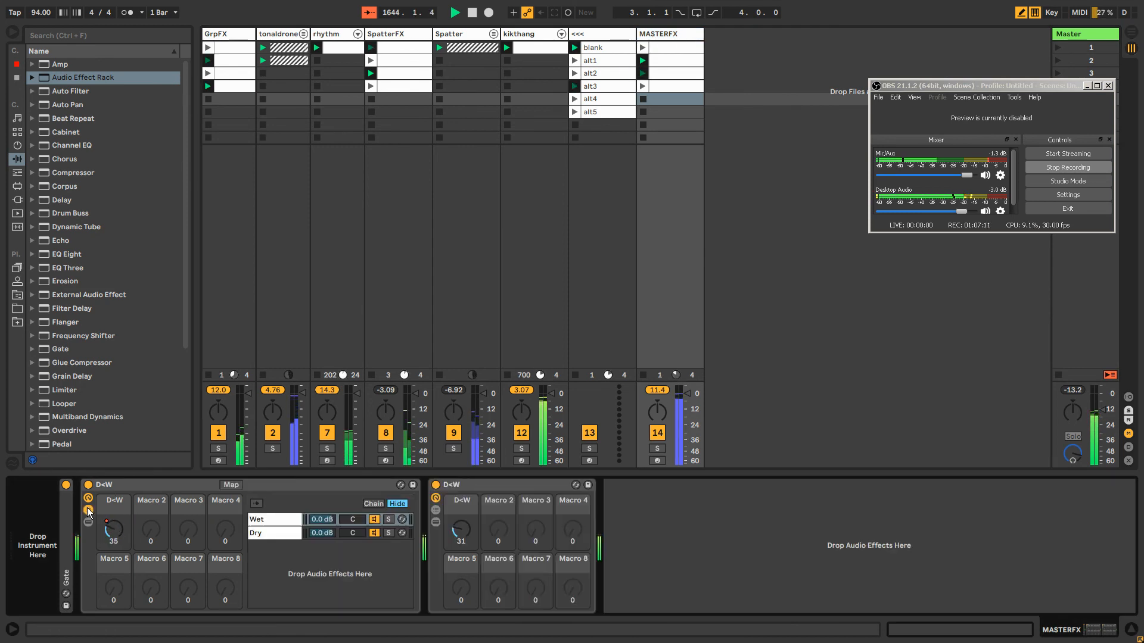
left_click(274, 519)
left_click_drag(441, 557, 441, 581)
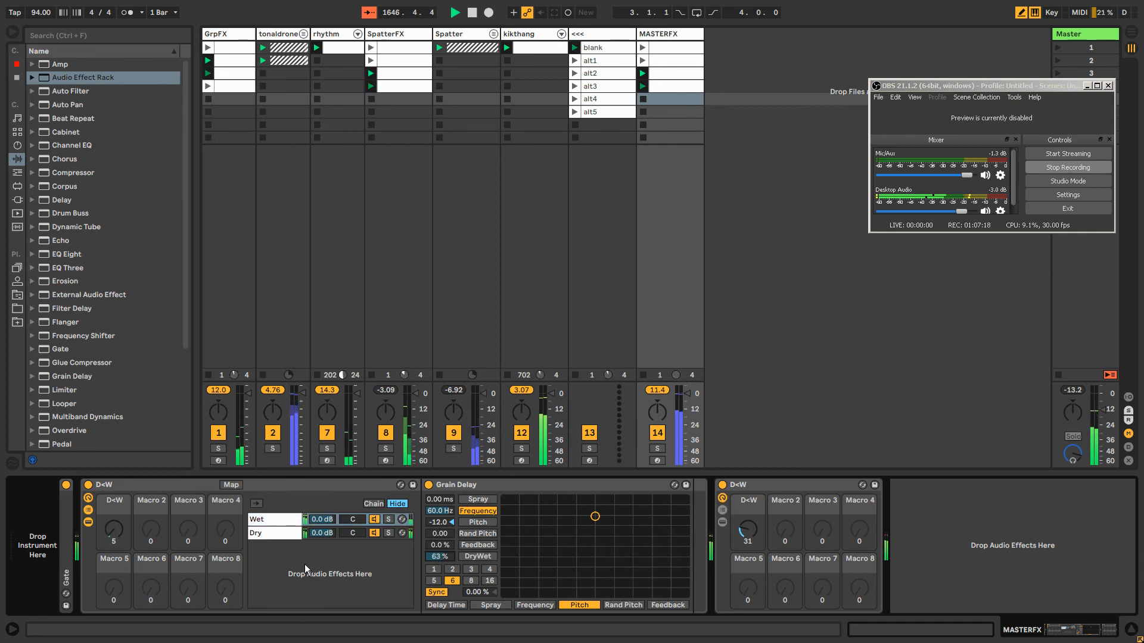
left_click(89, 522)
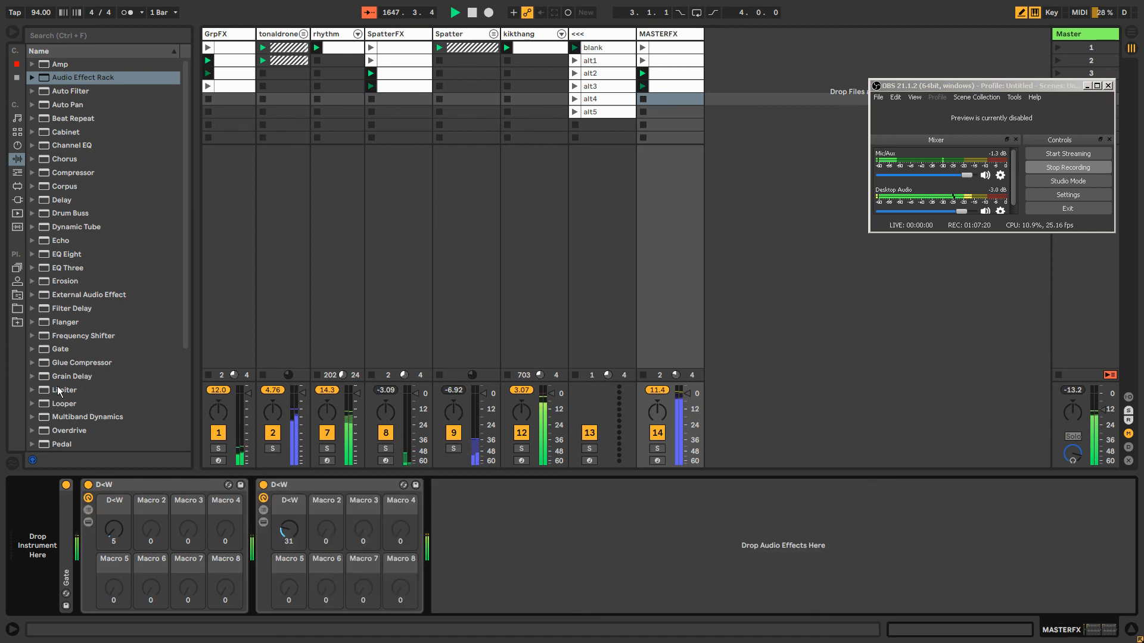